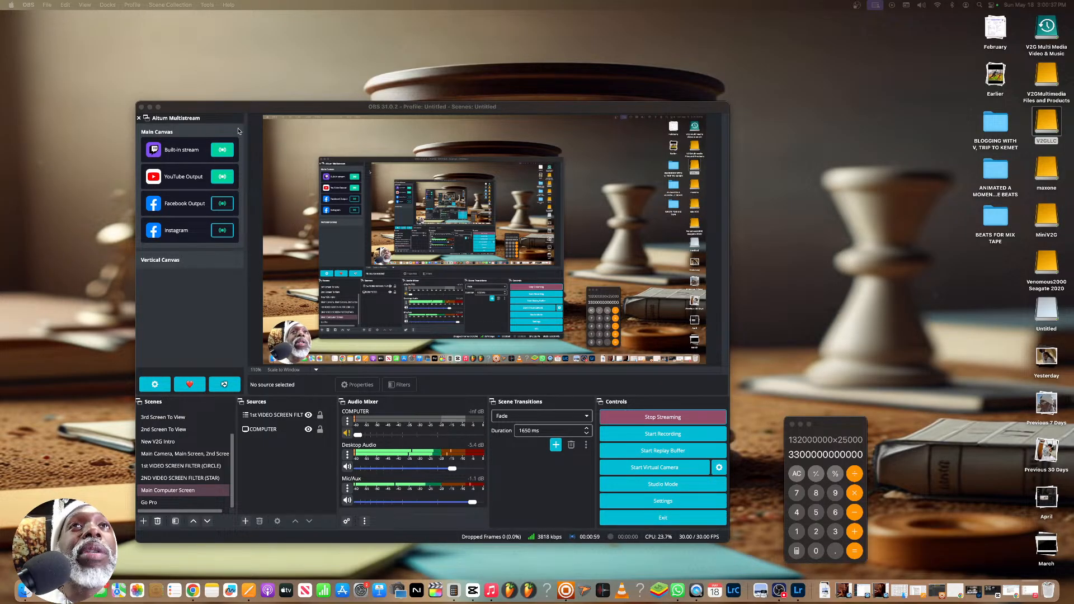
Clear the OBS window from the main display and place the YOUNG BANGAZ lyrics document window there, resized beside the desktop icons
left_click_drag(237, 109, 0, 166)
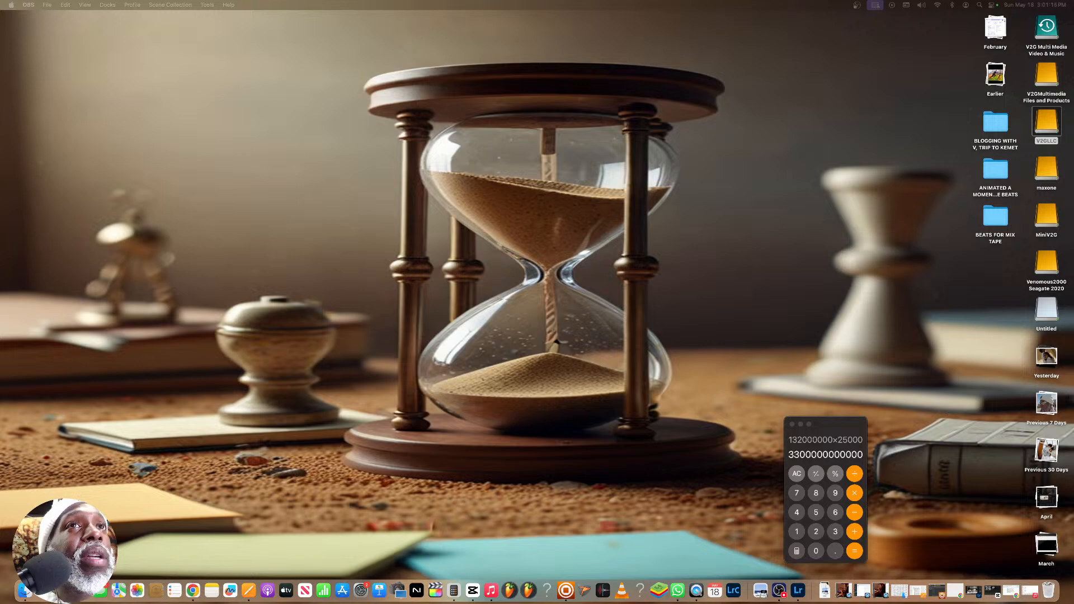
left_click_drag(0, 257, 535, 143)
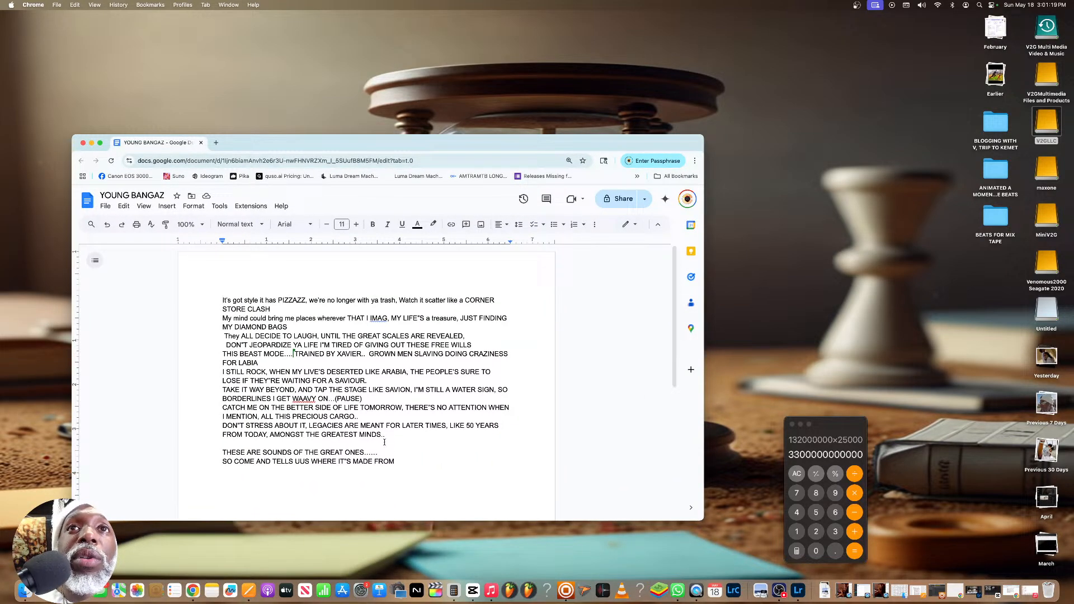
left_click_drag(379, 453, 211, 299)
left_click_drag(297, 146, 501, 97)
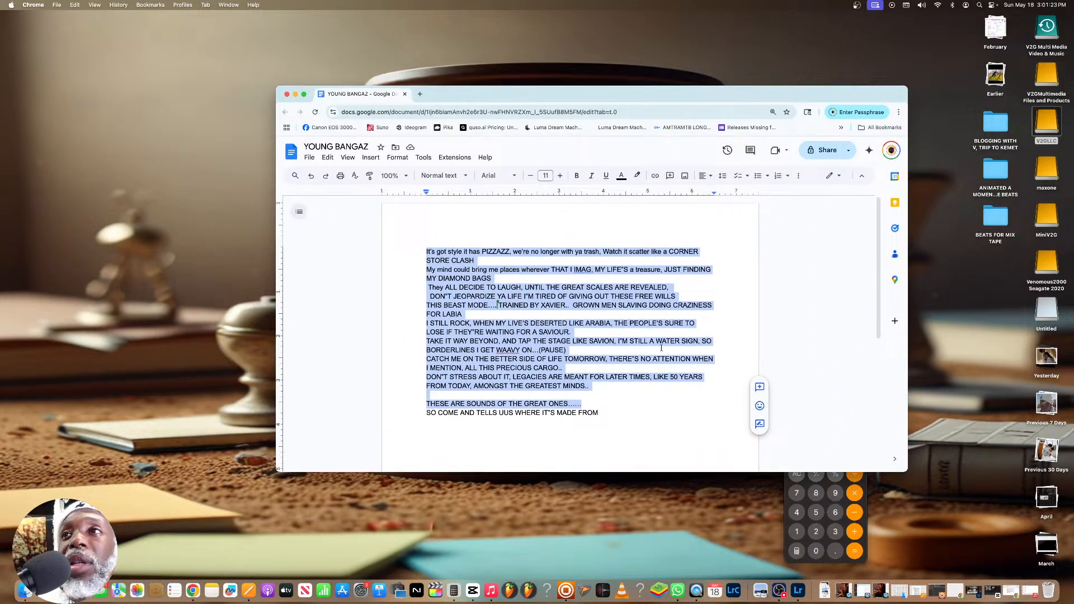
left_click_drag(907, 472, 780, 540)
left_click_drag(692, 97, 839, 44)
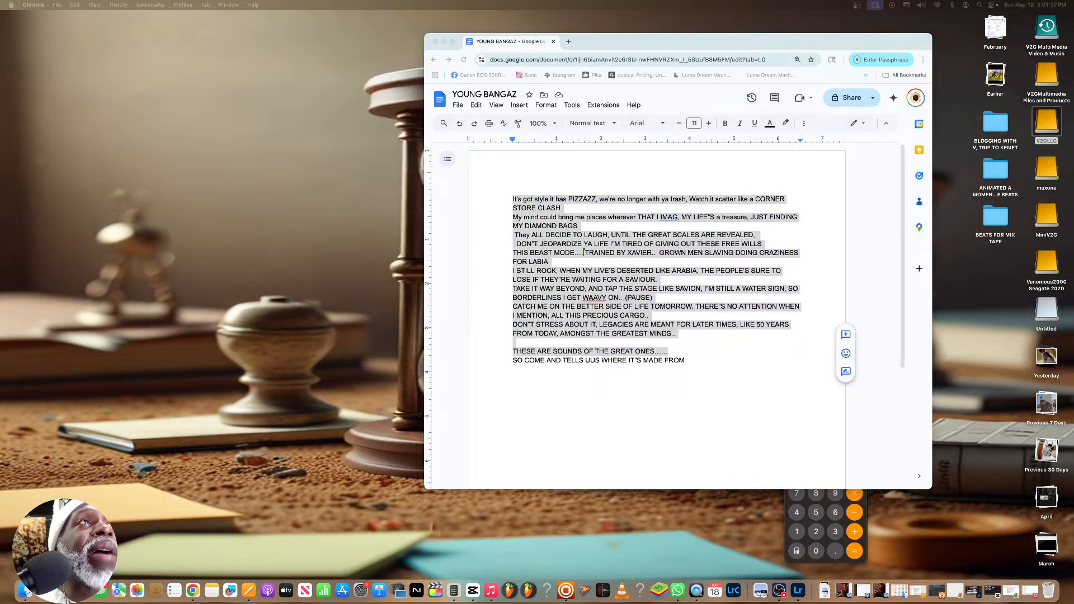
Add the Canva AMTSPIT SERIES THUMBNAILS and ChatGPT GVI project tabs to the lyrics document's browser window and look through all three
left_click_drag(0, 209, 665, 43)
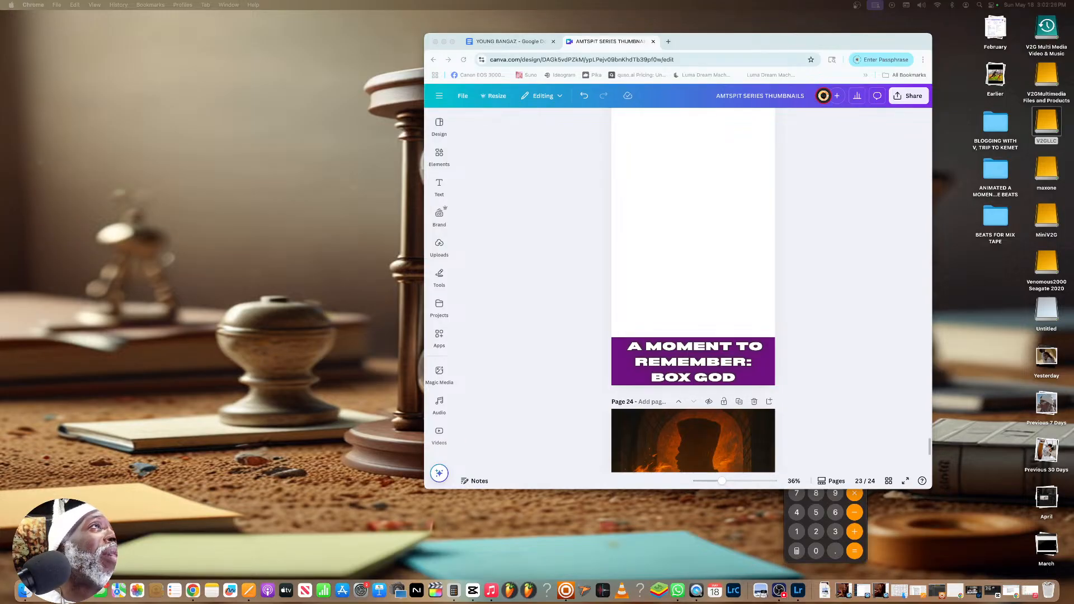
left_click_drag(0, 219, 670, 42)
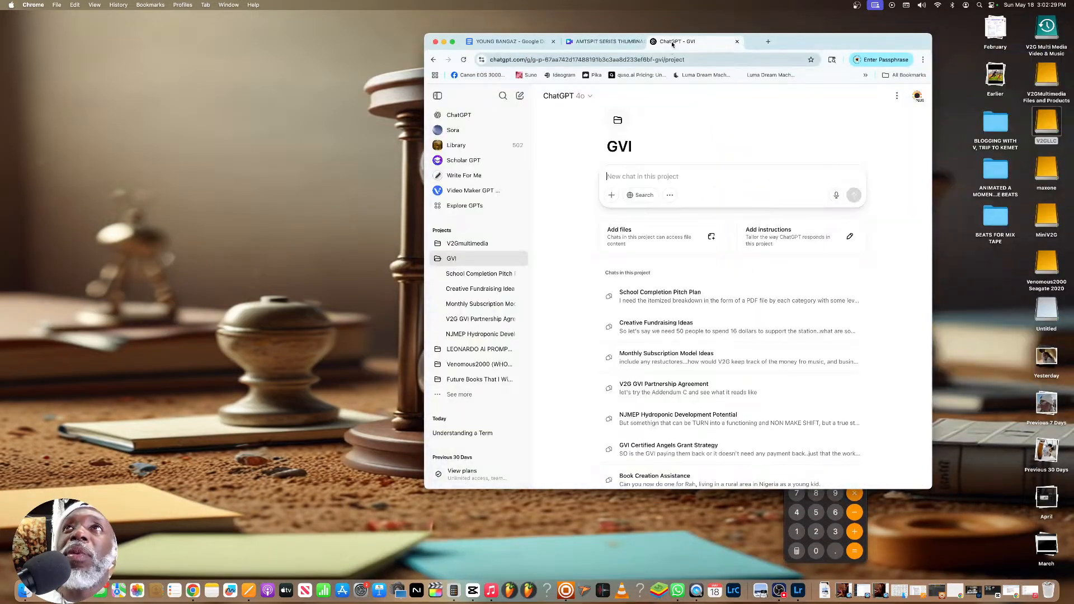
left_click(600, 43)
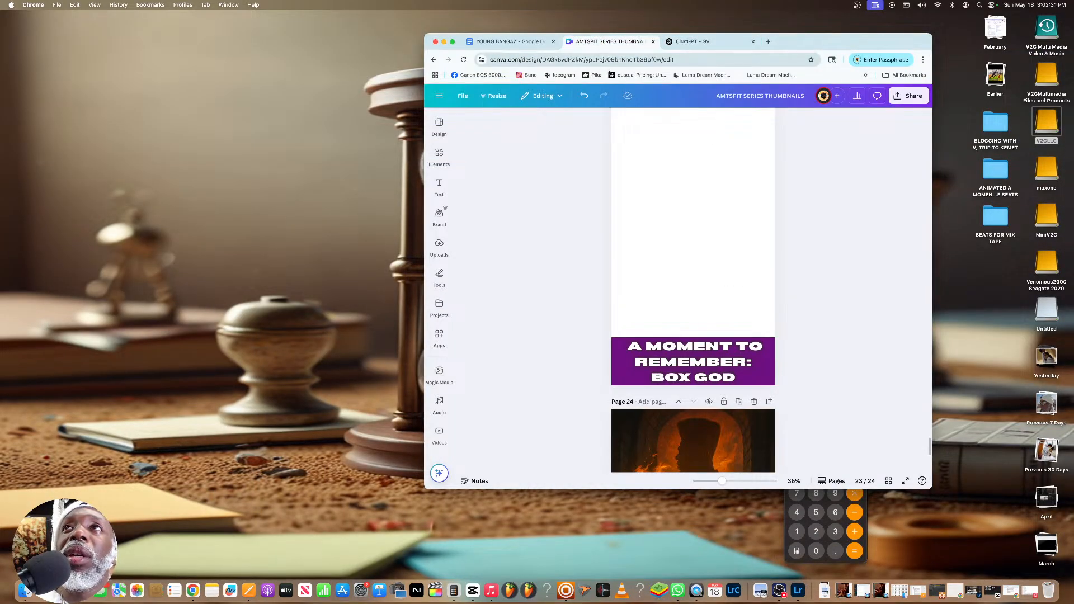
left_click(517, 45)
left_click(609, 44)
left_click(720, 45)
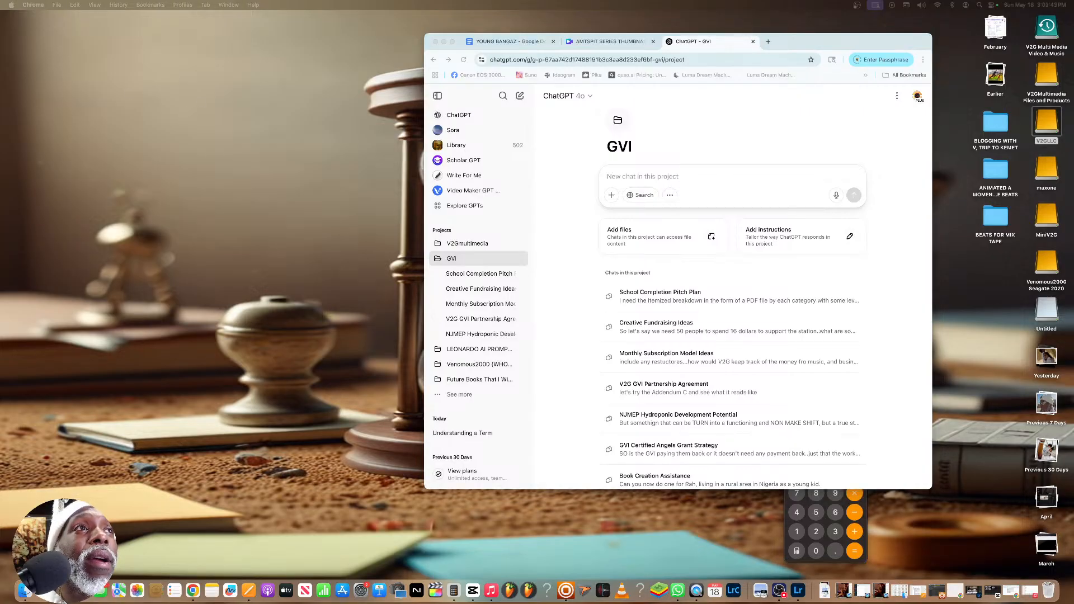
Add the Kling AI and Leonardo.Ai tabs to the same browser window and open Leonardo.Ai's image creation page
left_click_drag(0, 144, 734, 52)
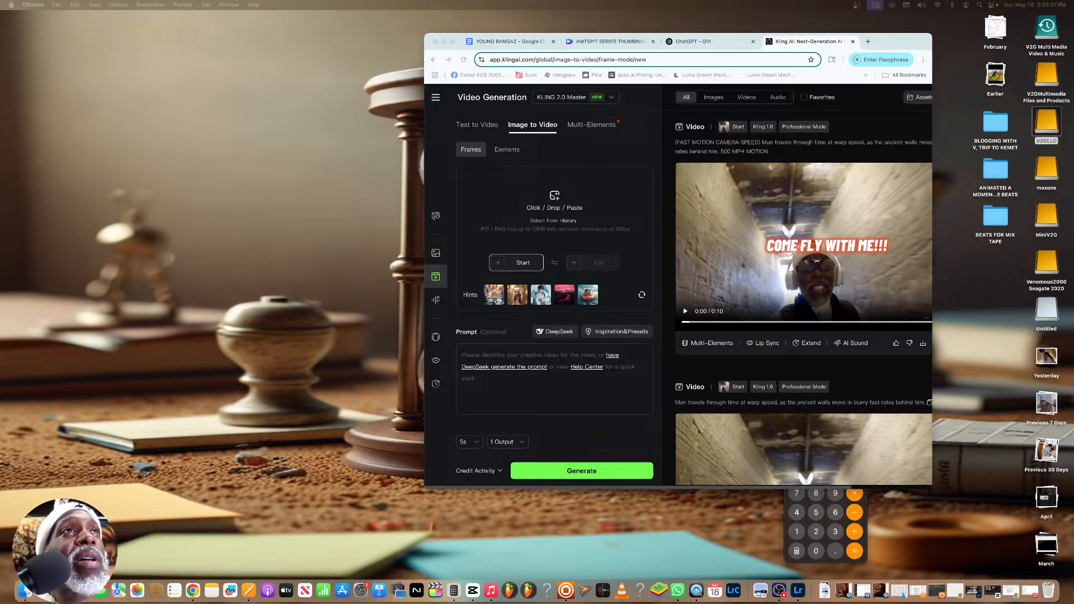
left_click_drag(0, 161, 940, 34)
left_click_drag(899, 62, 870, 42)
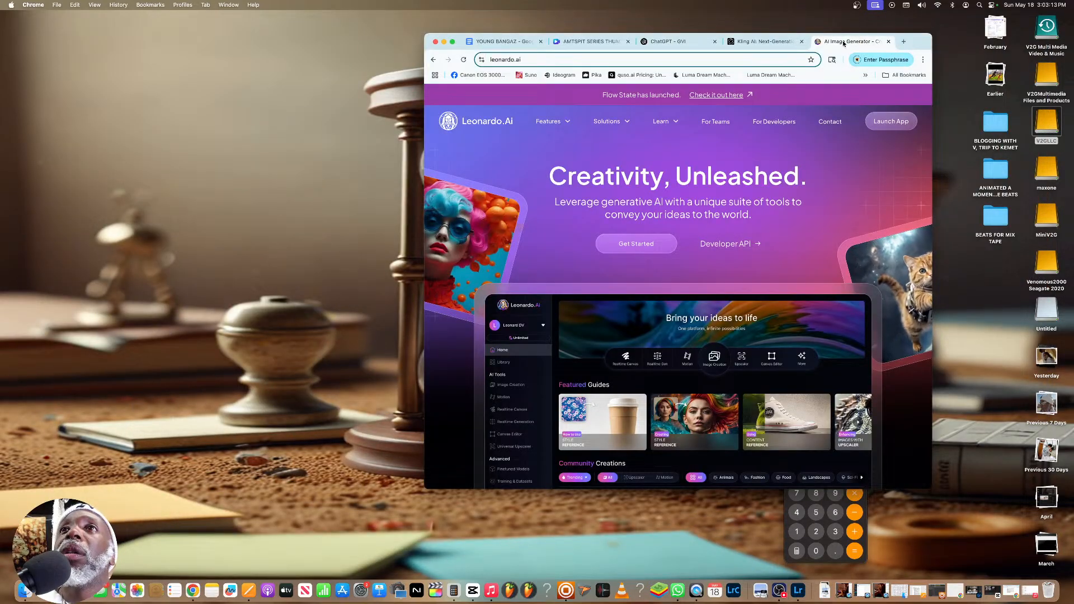
left_click(880, 124)
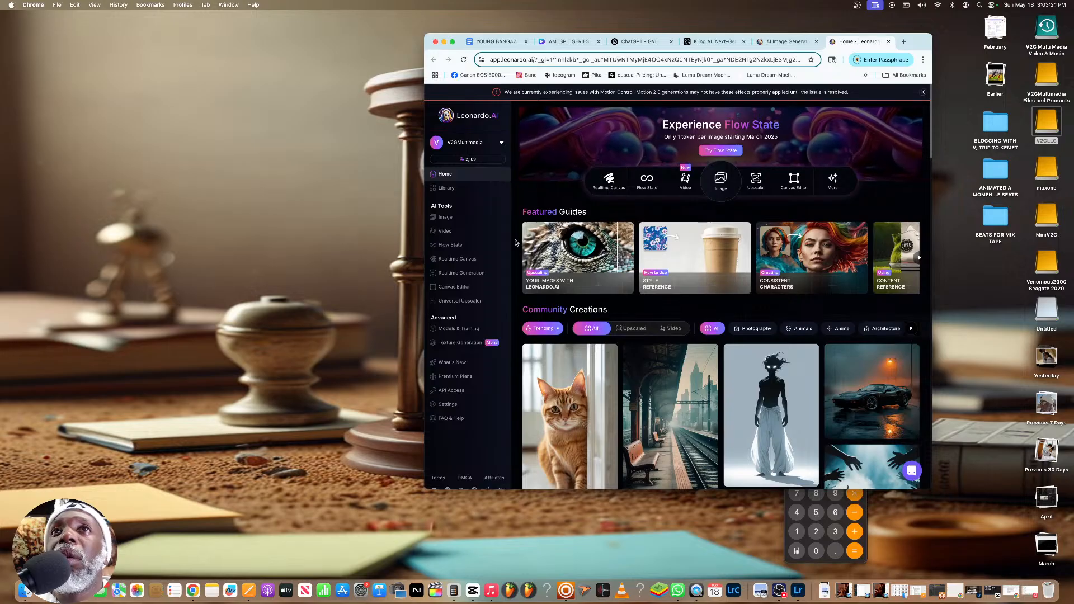
left_click(453, 223)
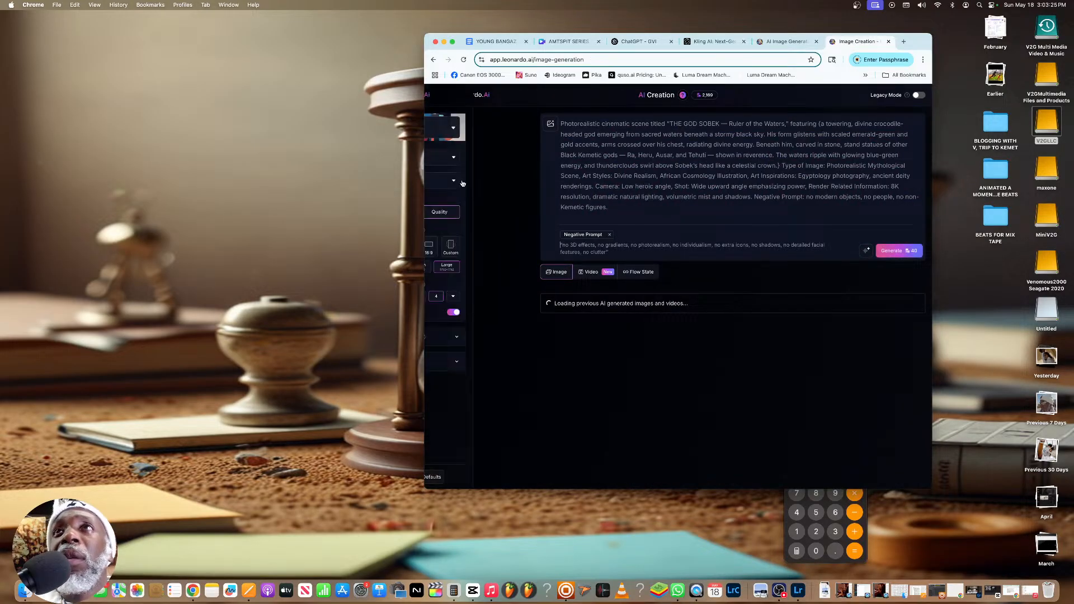
Examine the previously generated videos and images in the Leonardo.Ai generation history
scroll(595, 237, "down", 2)
scroll(595, 237, "down", 1)
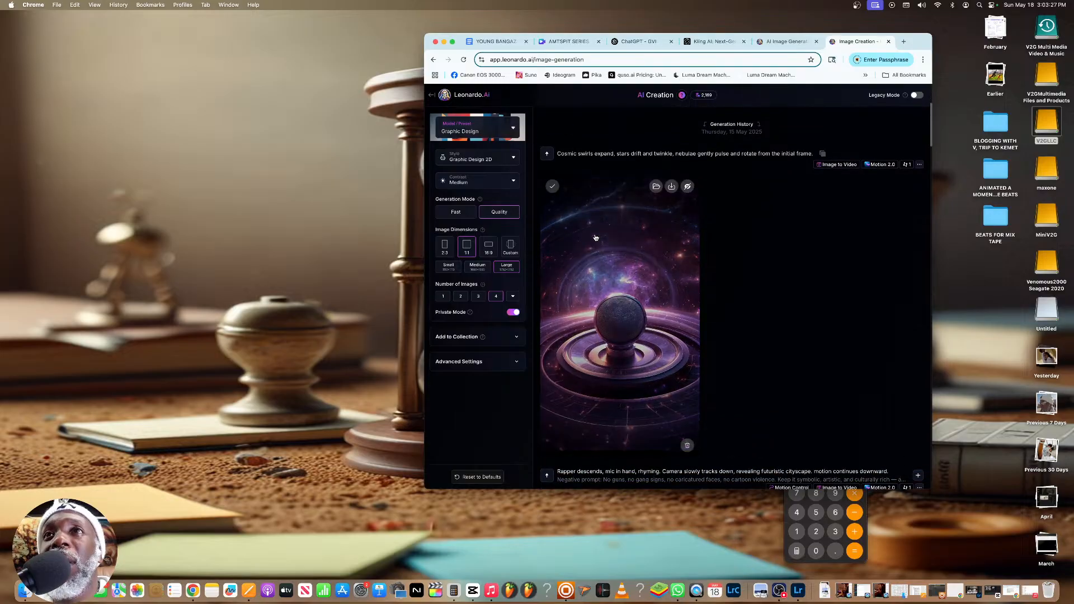
key("XF86MonBrightnessUp")
key("XF86MonBrightnessUp")
key("XF86MonBrightnessUp")
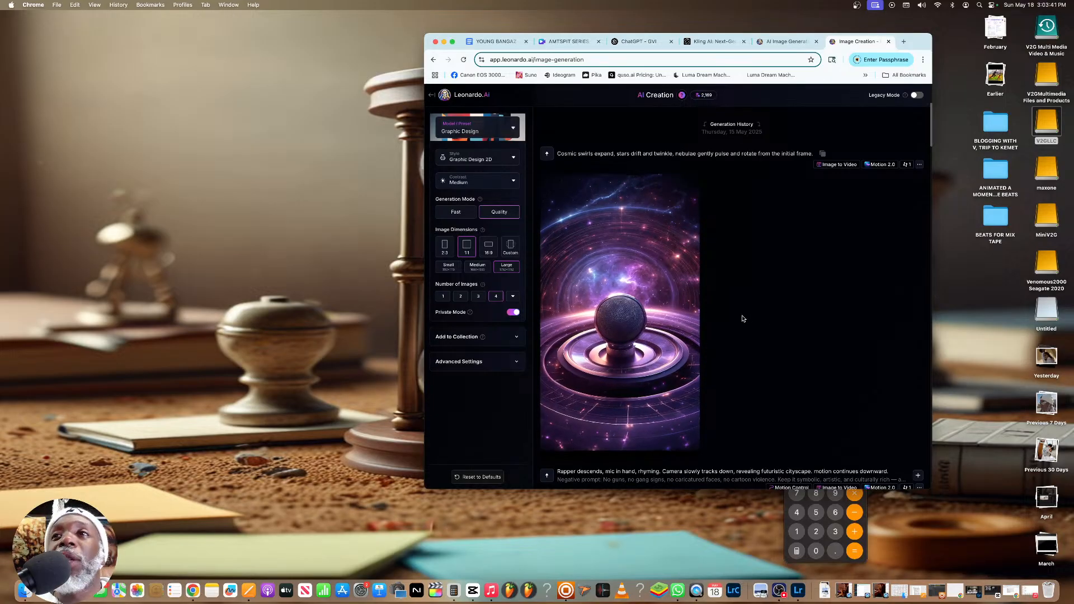
scroll(744, 318, "down", 5)
scroll(741, 319, "down", 6)
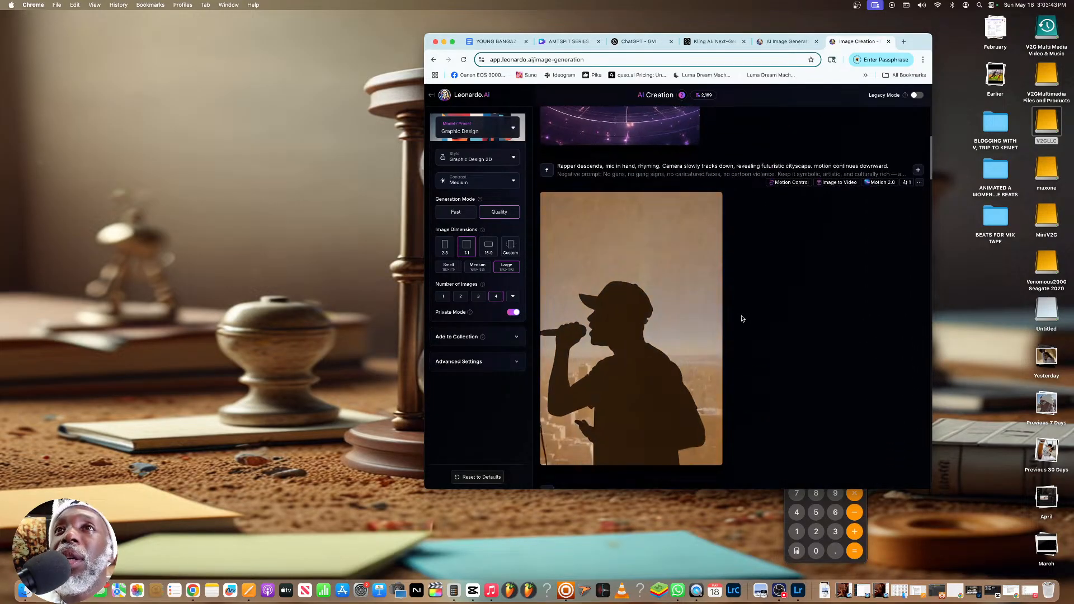
scroll(739, 318, "down", 2)
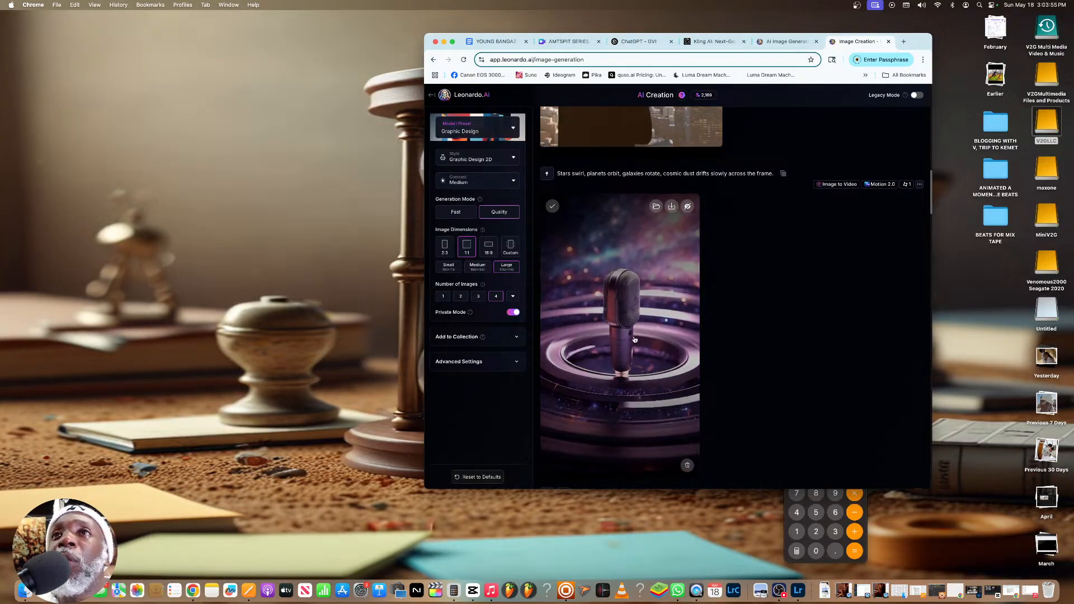
scroll(712, 345, "down", 5)
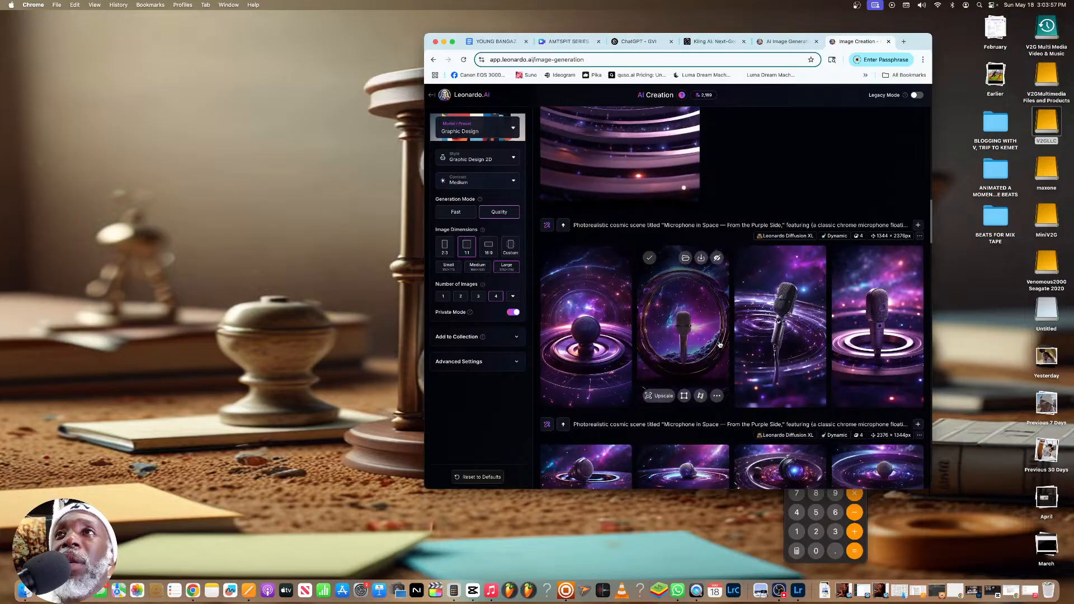
scroll(720, 344, "down", 2)
scroll(721, 339, "down", 1)
scroll(722, 339, "up", 3)
scroll(721, 338, "down", 3)
scroll(721, 338, "down", 3)
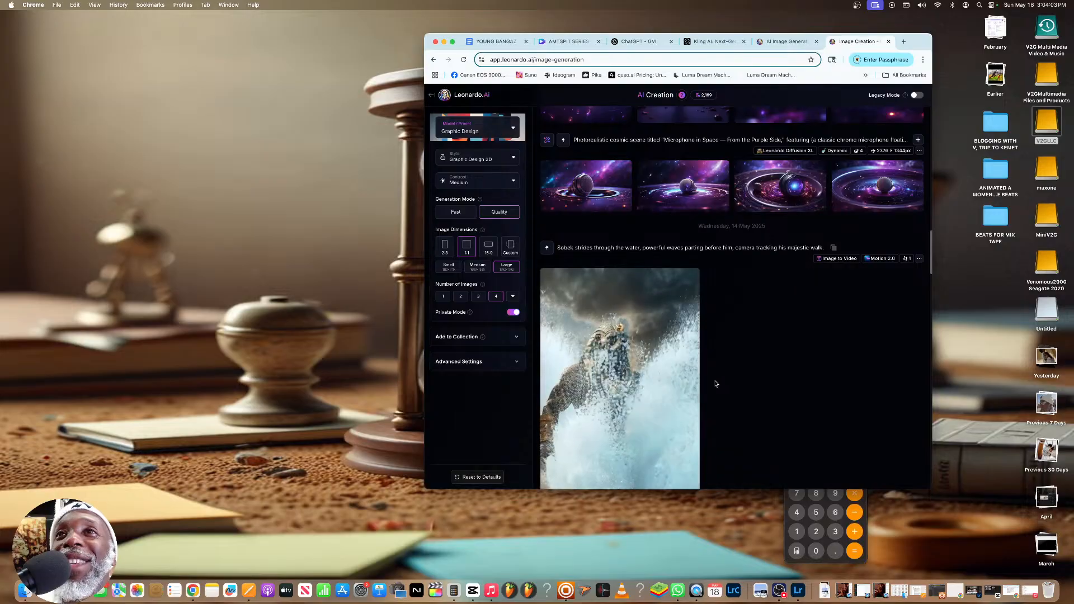
scroll(716, 383, "up", 15)
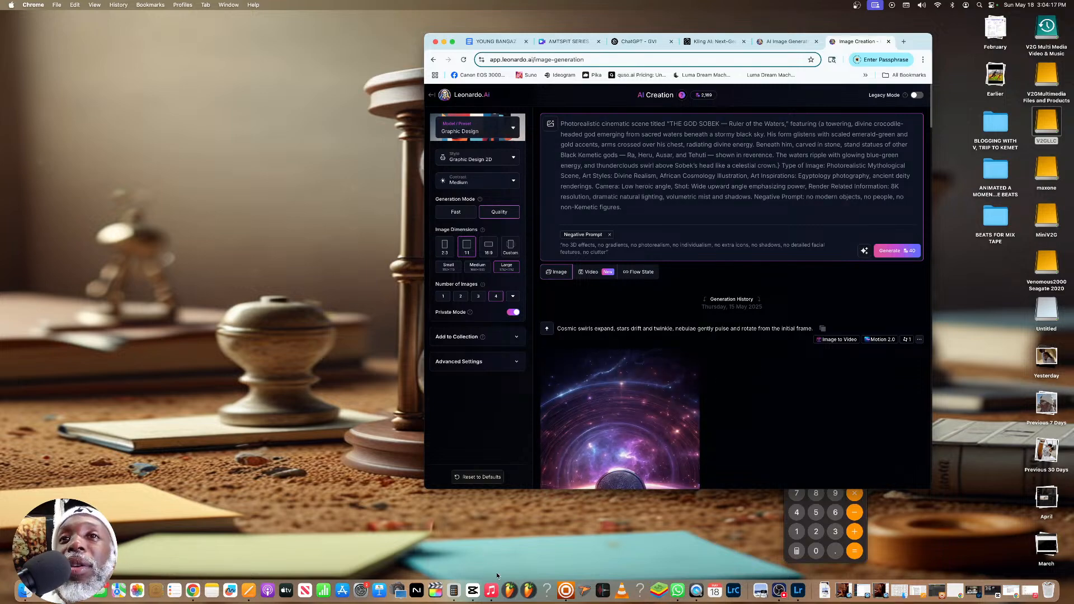
Switch to the Music app, pause its playback, and shrink and reposition its window so the browser tabs stay accessible
left_click(525, 528)
left_click(486, 593)
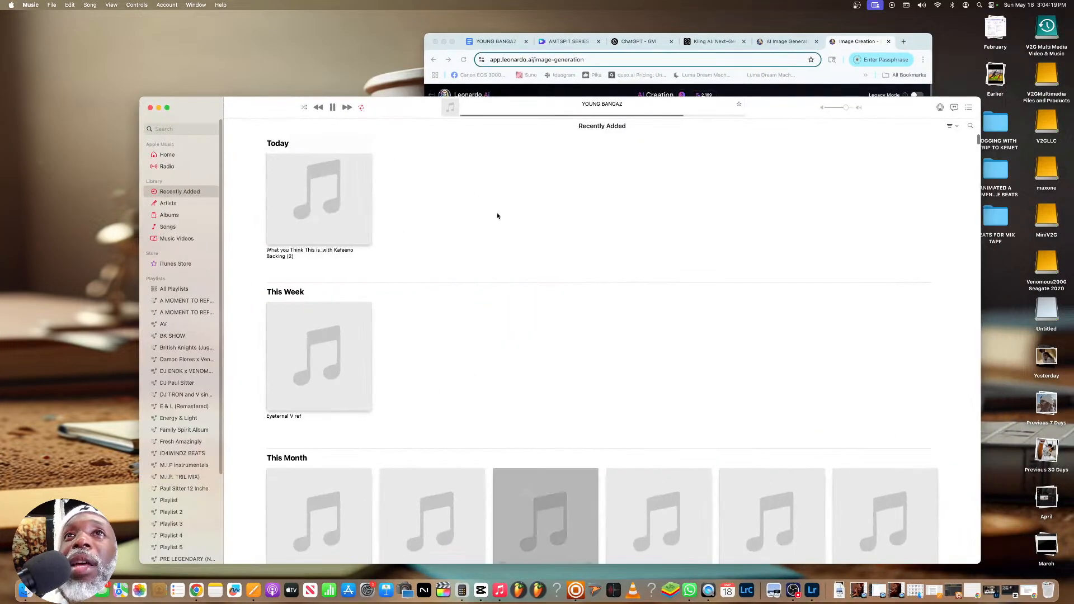
left_click(333, 107)
left_click_drag(141, 98, 291, 176)
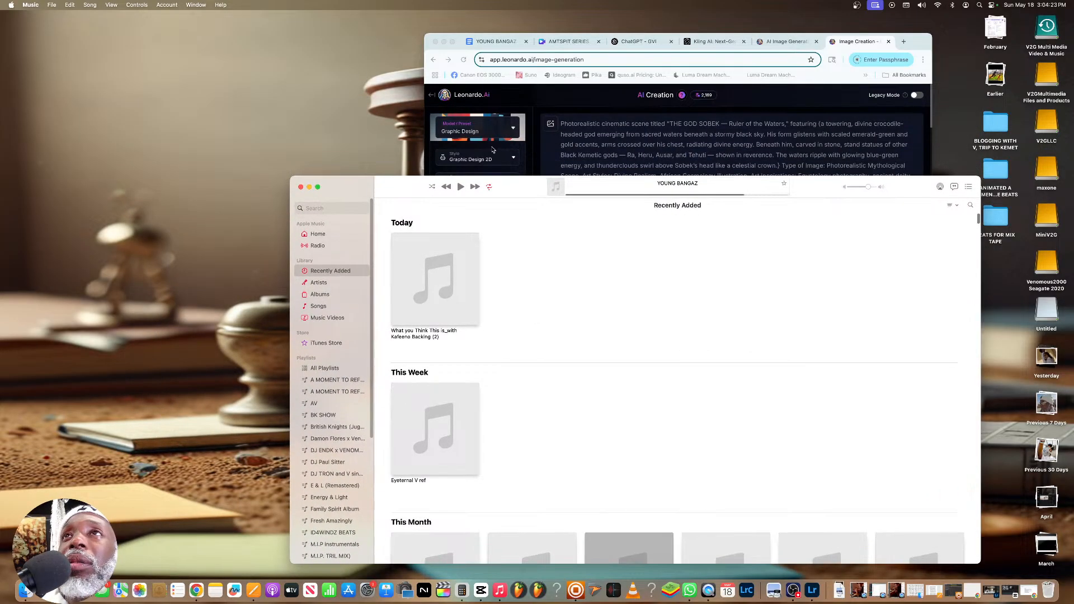
left_click_drag(521, 177, 353, 94)
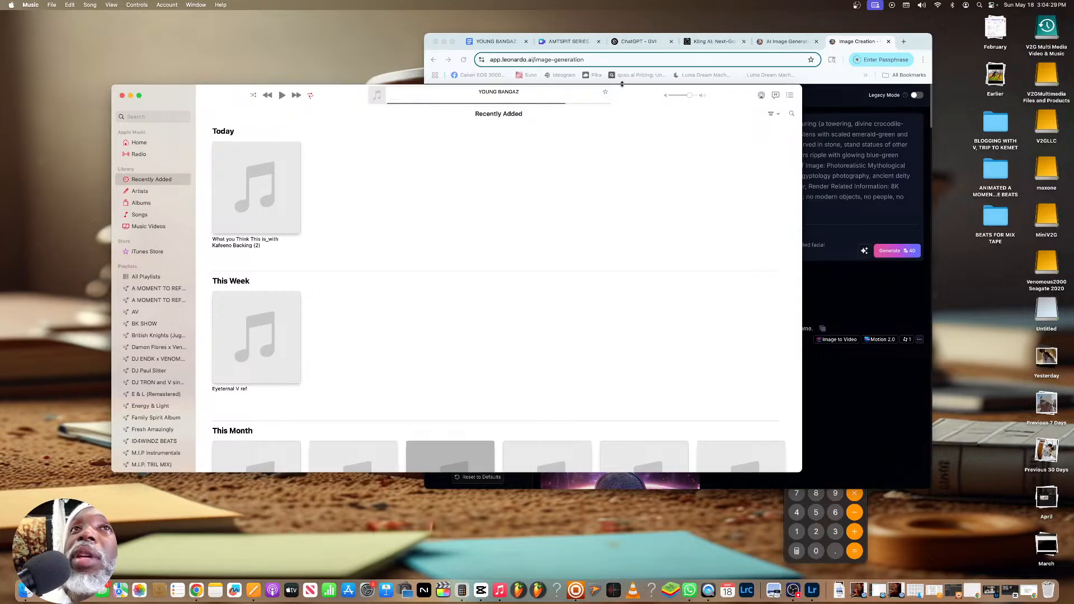
Play and pause the YOUNG BANGAZ track from this month's additions, view its album page and return to Recently Added
scroll(385, 188, "down", 5)
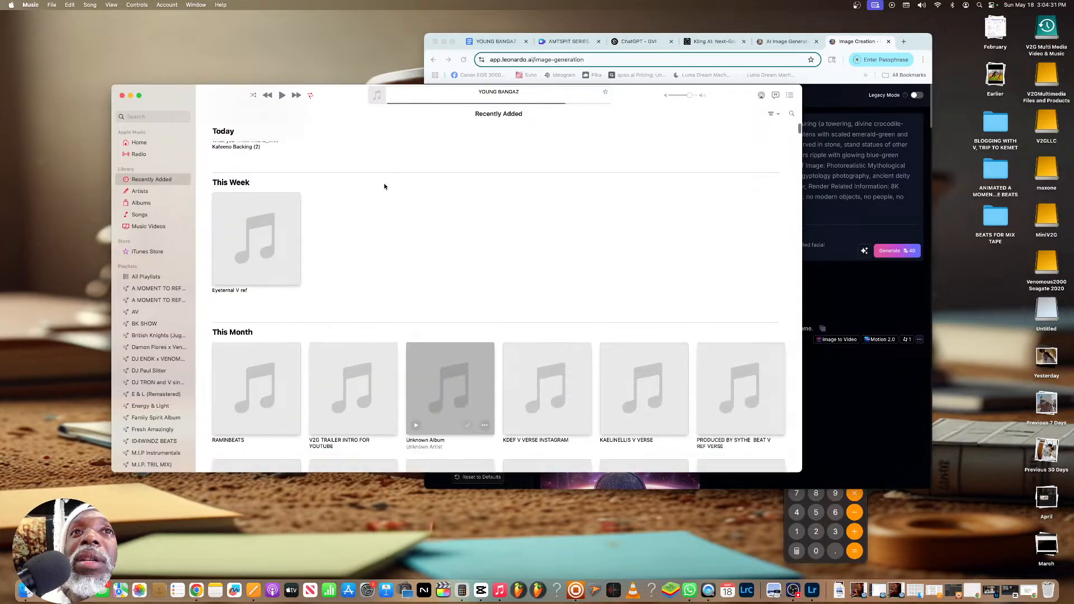
scroll(385, 186, "down", 5)
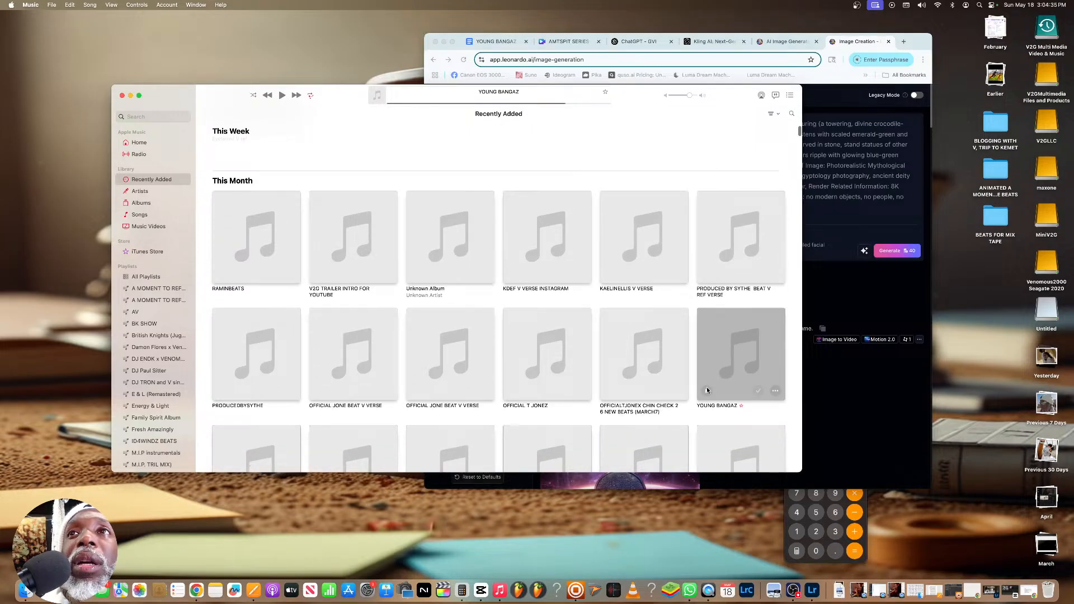
left_click(707, 389)
left_click(359, 230)
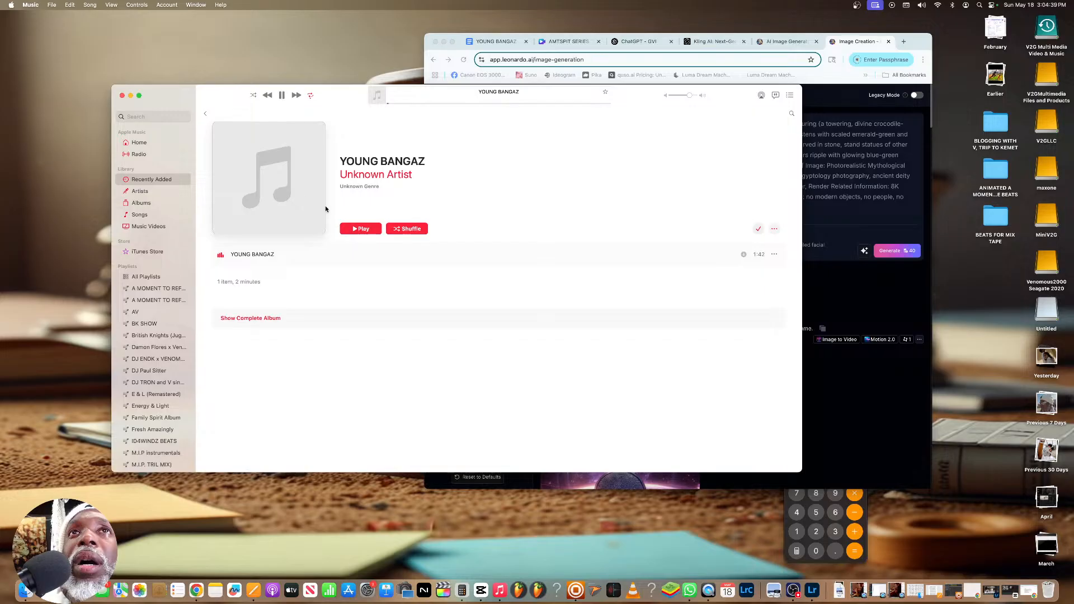
left_click(281, 96)
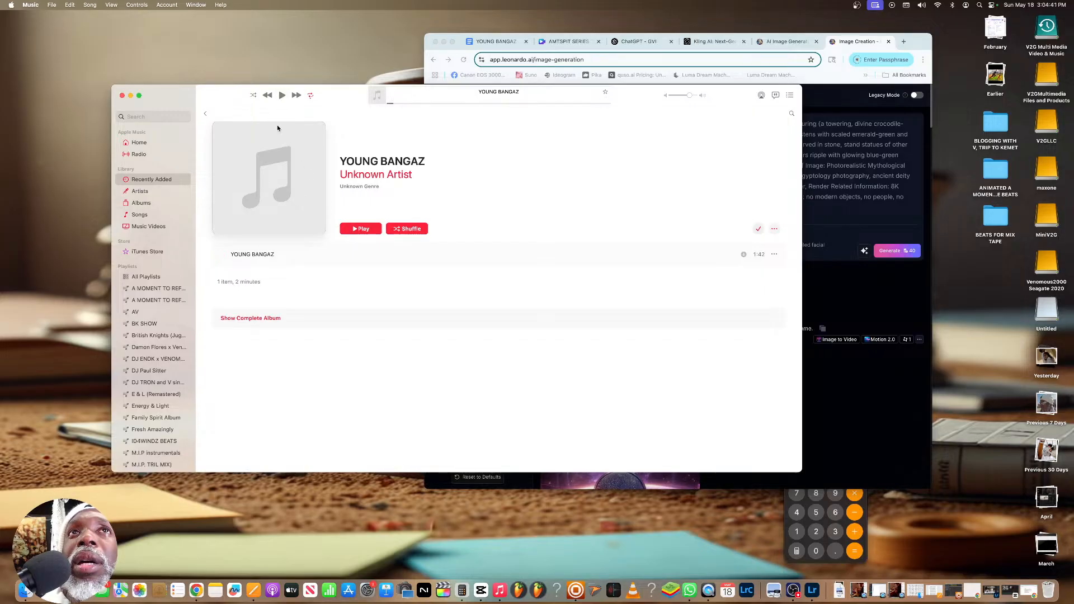
left_click(207, 113)
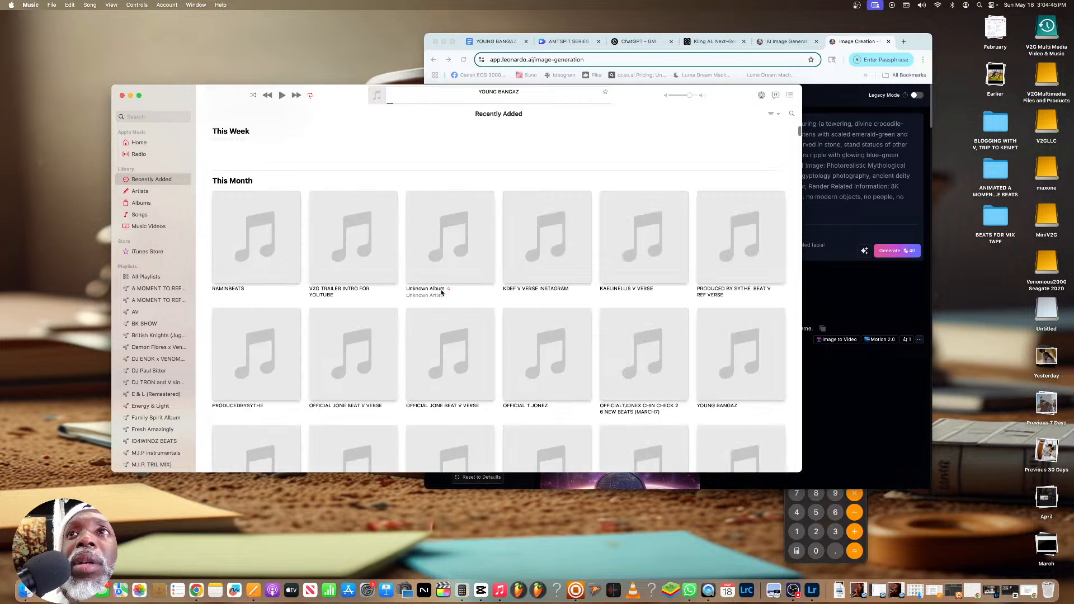
Open the Untitled drive and copy the YOUNG BANGAZ track from the Music library into it
left_click_drag(428, 500, 679, 379)
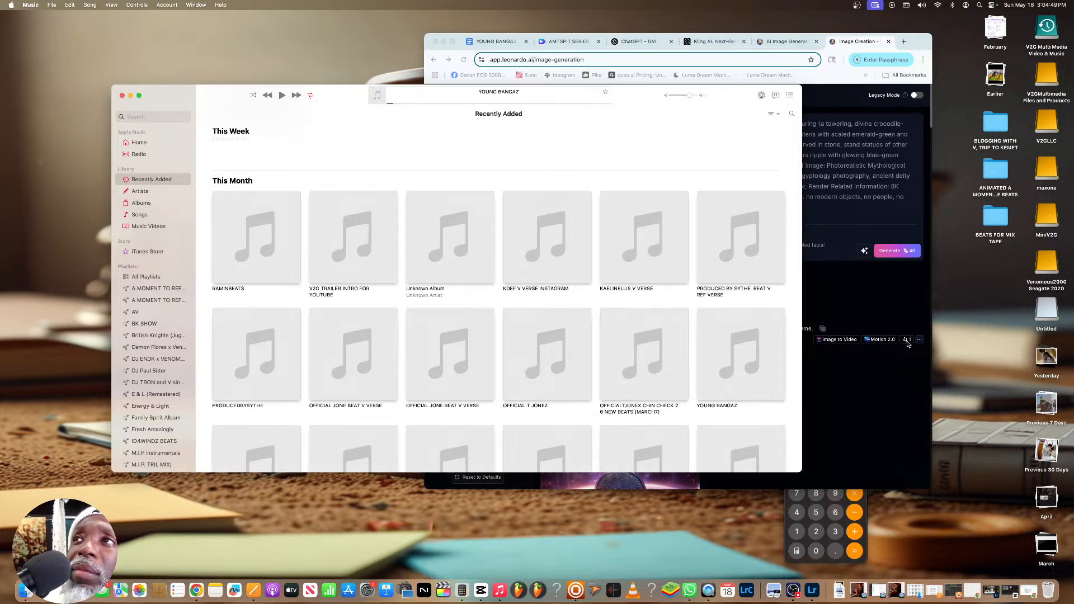
double_click(1045, 312)
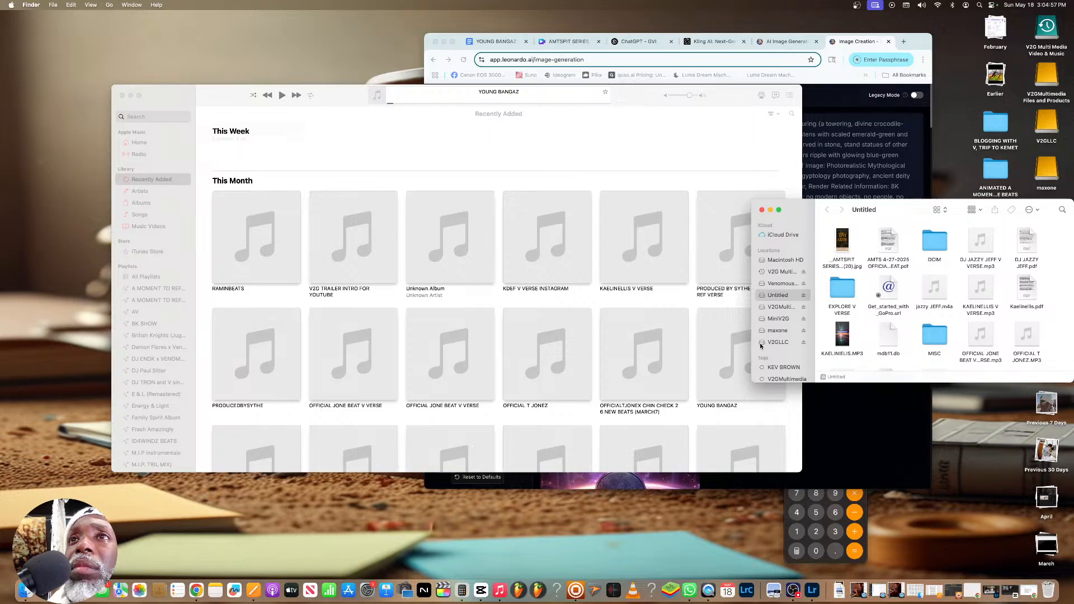
left_click(703, 396)
left_click_drag(741, 389, 902, 339)
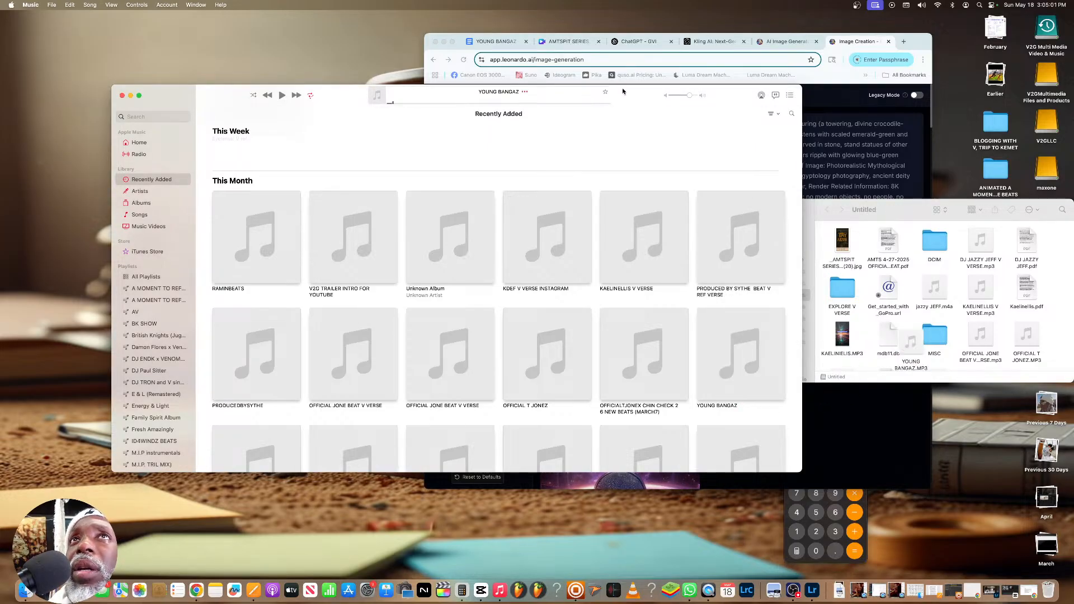
Download the YOUNG BANGAZ lyrics document as a PDF and open the downloaded files stack
left_click(506, 49)
left_click(458, 105)
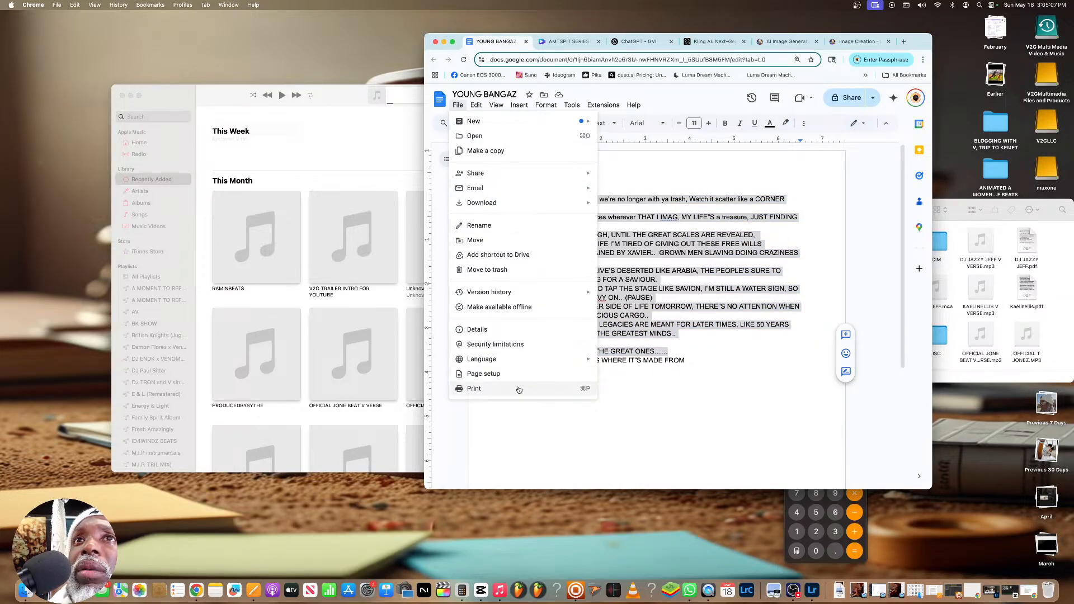
mouse_move(517, 296)
mouse_move(523, 173)
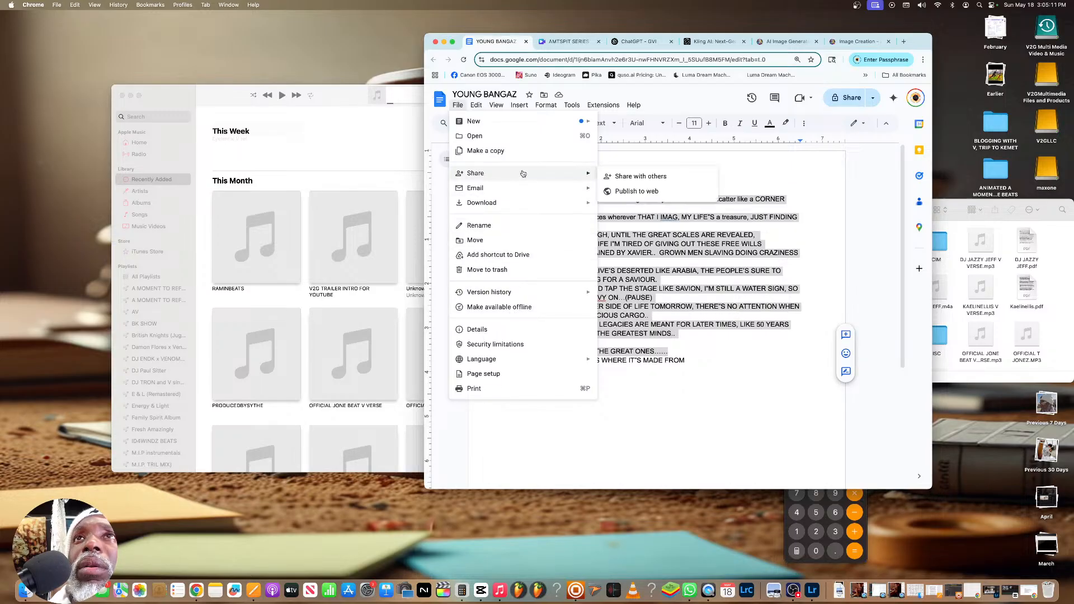
mouse_move(516, 205)
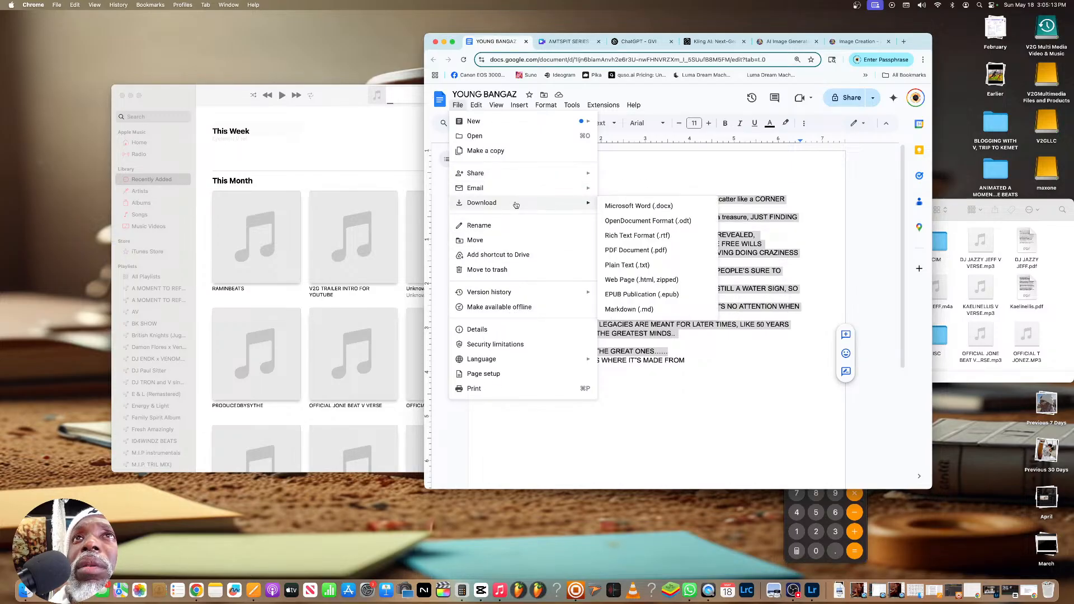
left_click(637, 249)
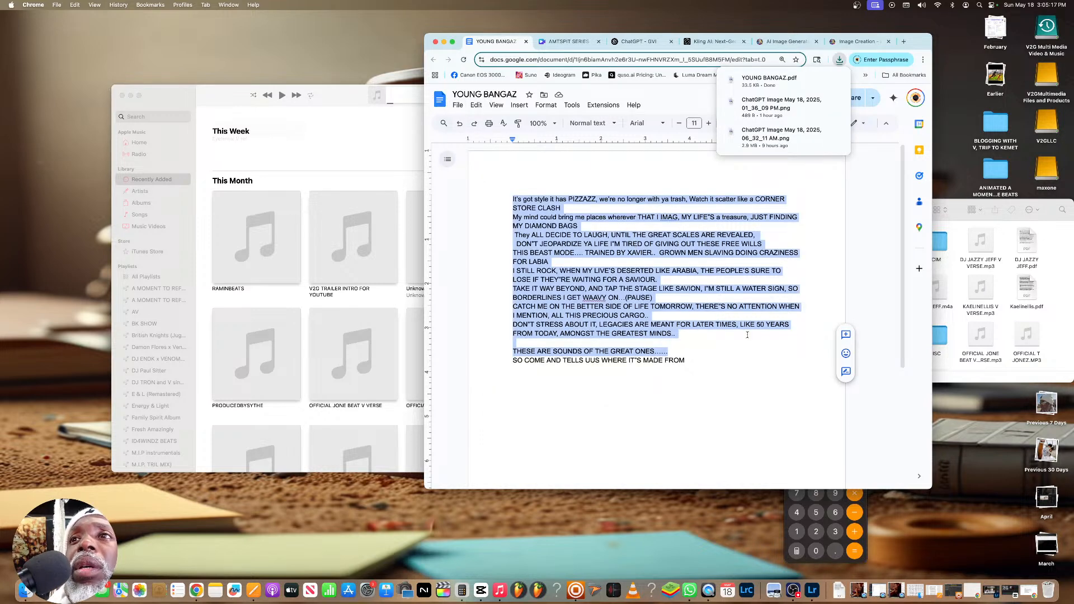
left_click(839, 590)
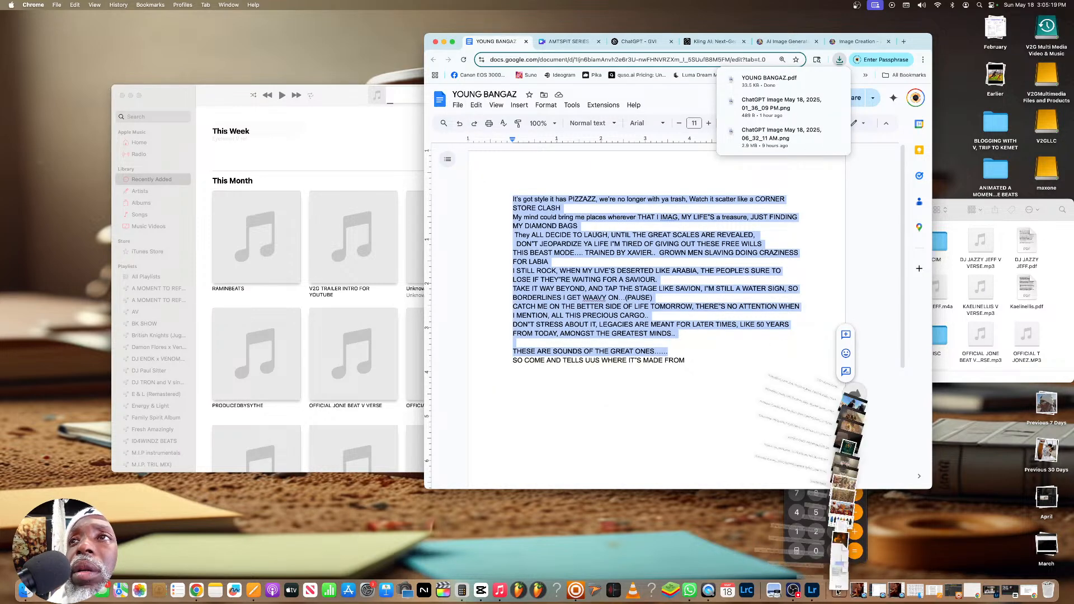
Copy YOUNG BANGAZ.pdf from the Downloads folder to the Untitled drive and minimize the Downloads window
left_click(924, 128)
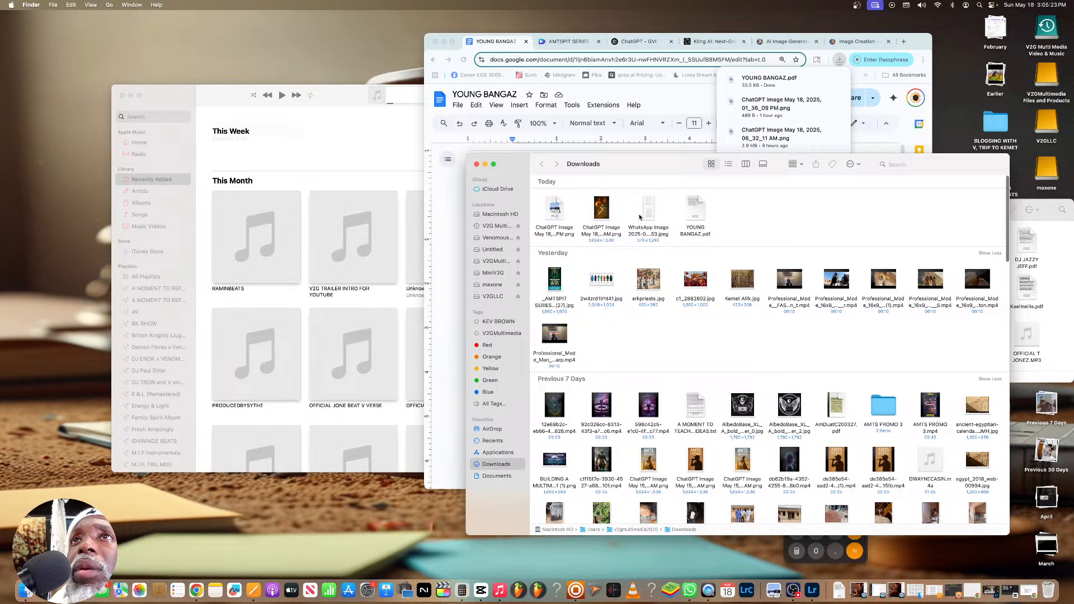
left_click_drag(702, 214, 1049, 291)
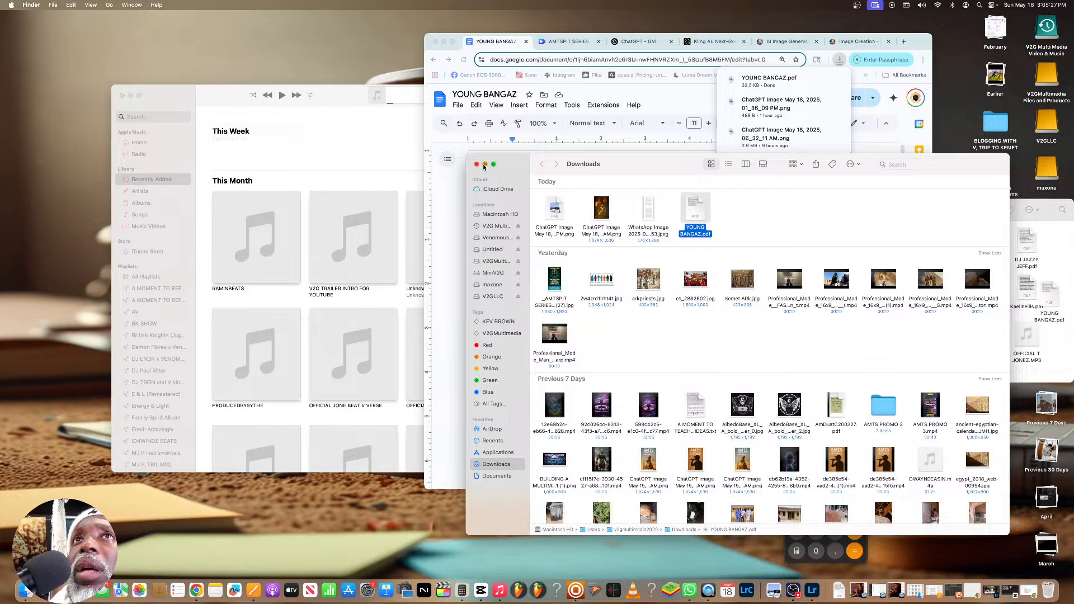
left_click(485, 164)
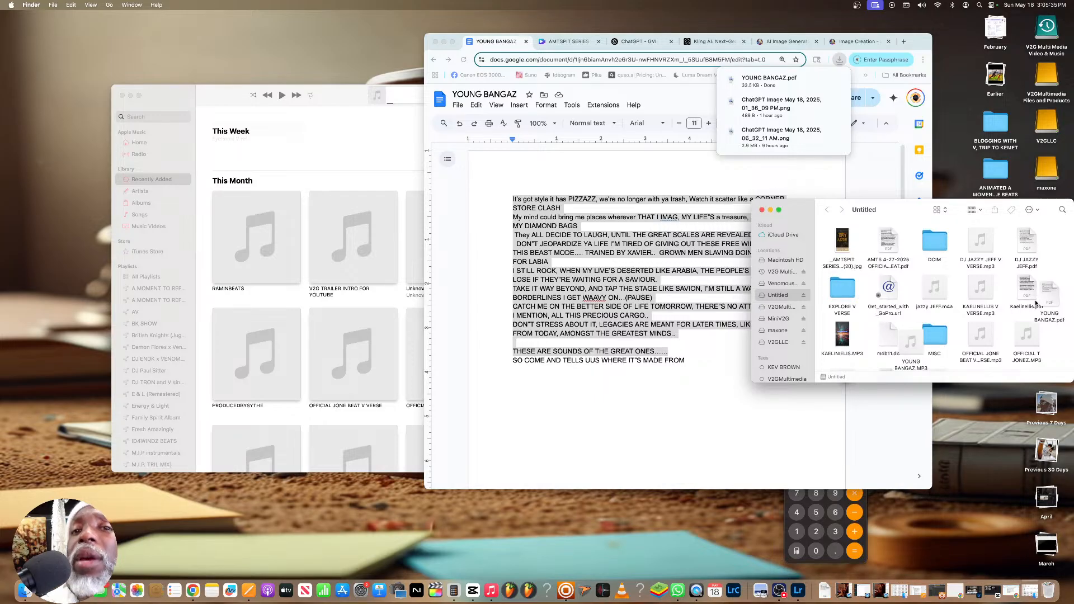
Close the Untitled drive's window and eject the drive from the desktop
left_click(761, 209)
left_click_drag(1048, 317, 1050, 592)
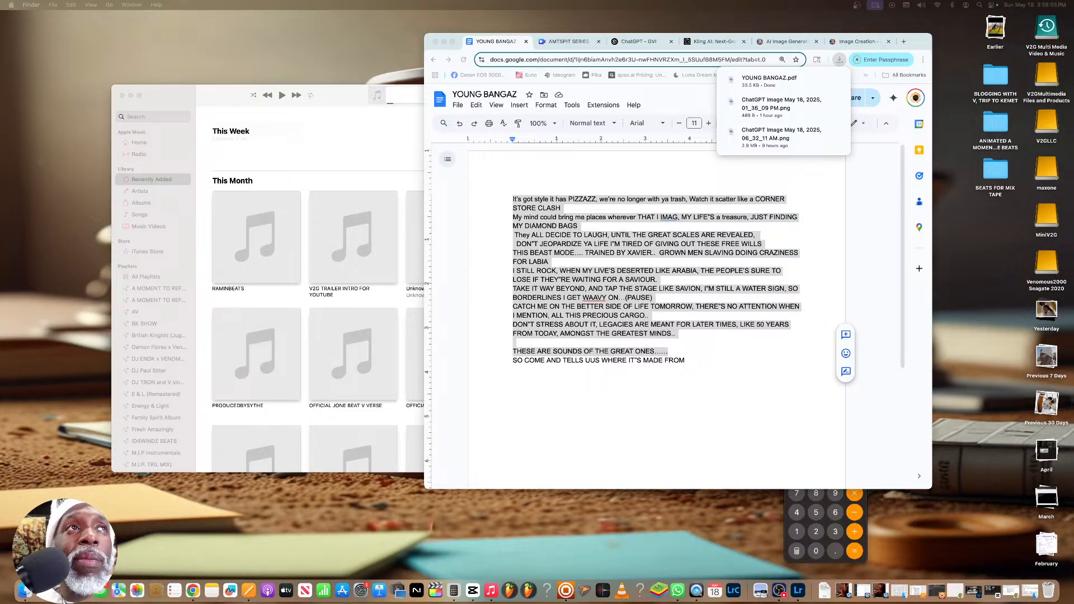
Bring the YouTube Studio livestream window onto this screen, widen it to check the stream's analytics and chat, and move it back off-screen
left_click_drag(0, 146, 332, 143)
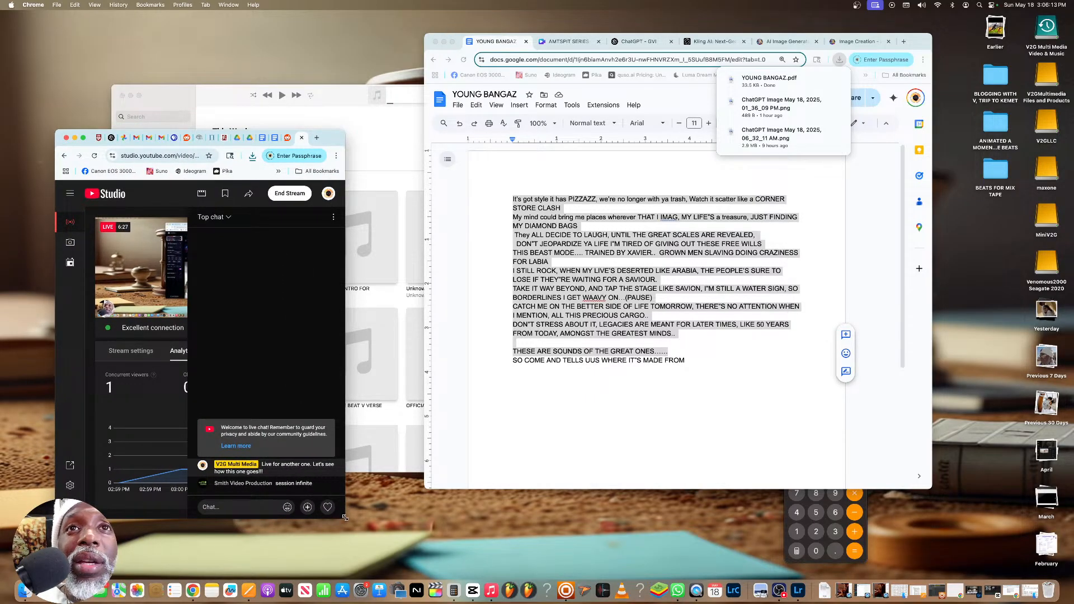
left_click_drag(345, 517, 456, 511)
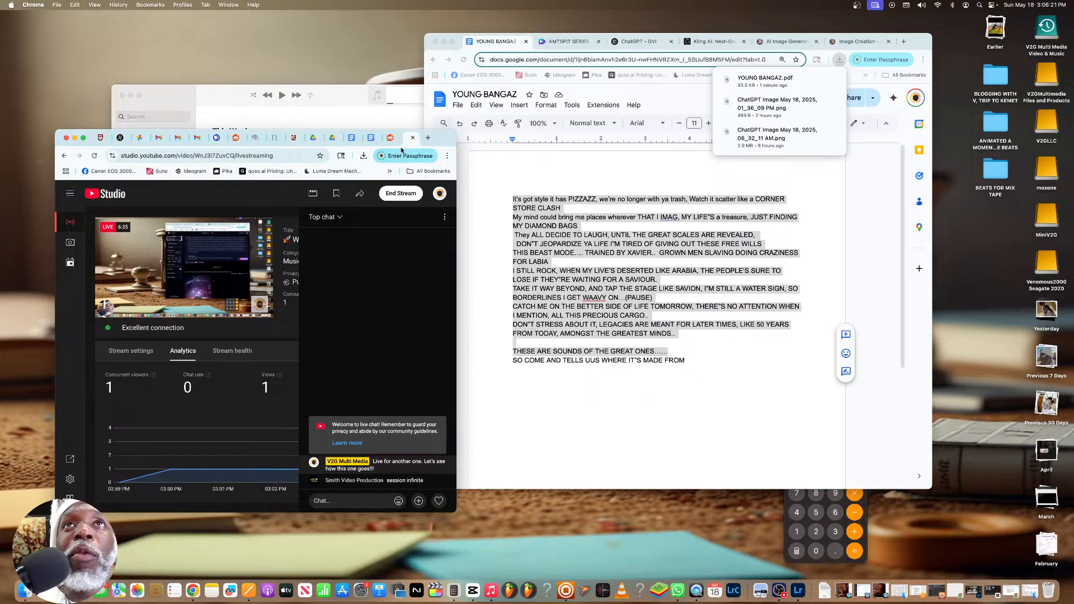
left_click_drag(445, 140, 0, 134)
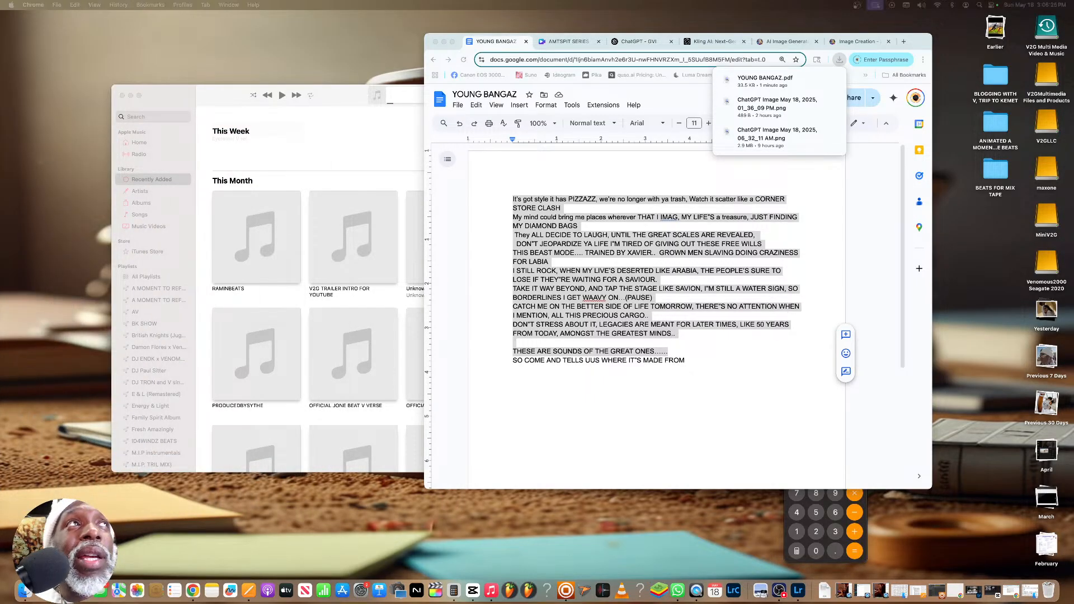
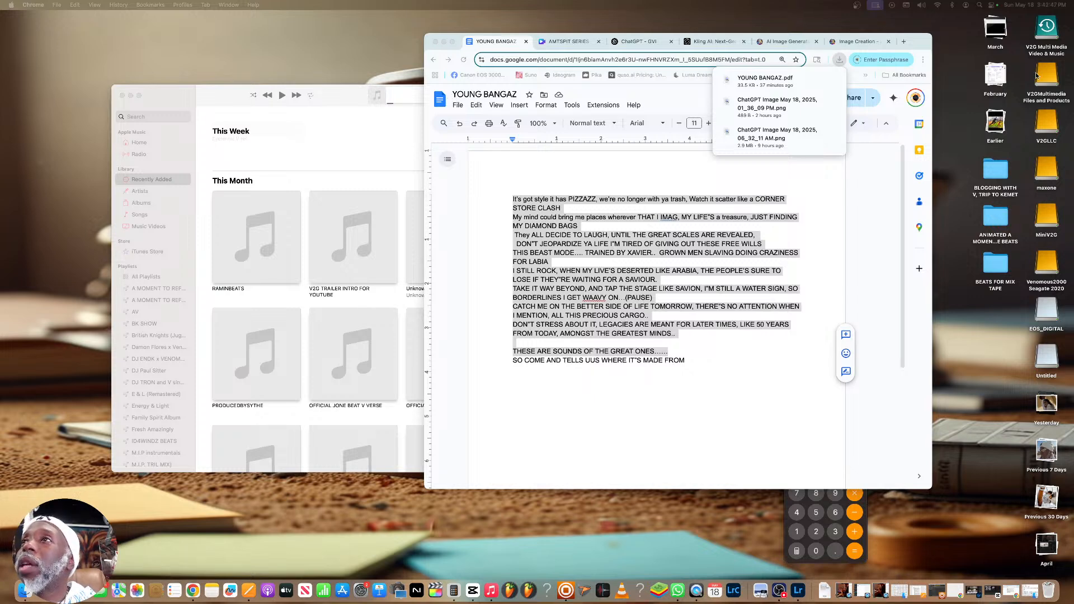
Open the Untitled drive, play YoungBangaz V ref.mp3 from it in Music, and raise the playback volume slightly
double_click(1044, 136)
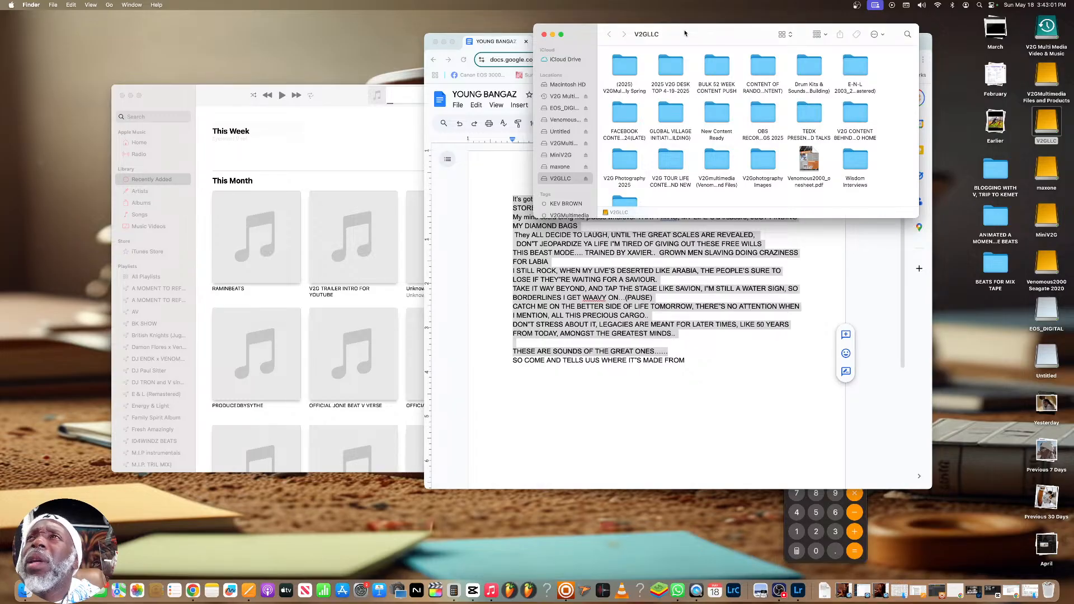
left_click(543, 35)
left_click(1047, 349)
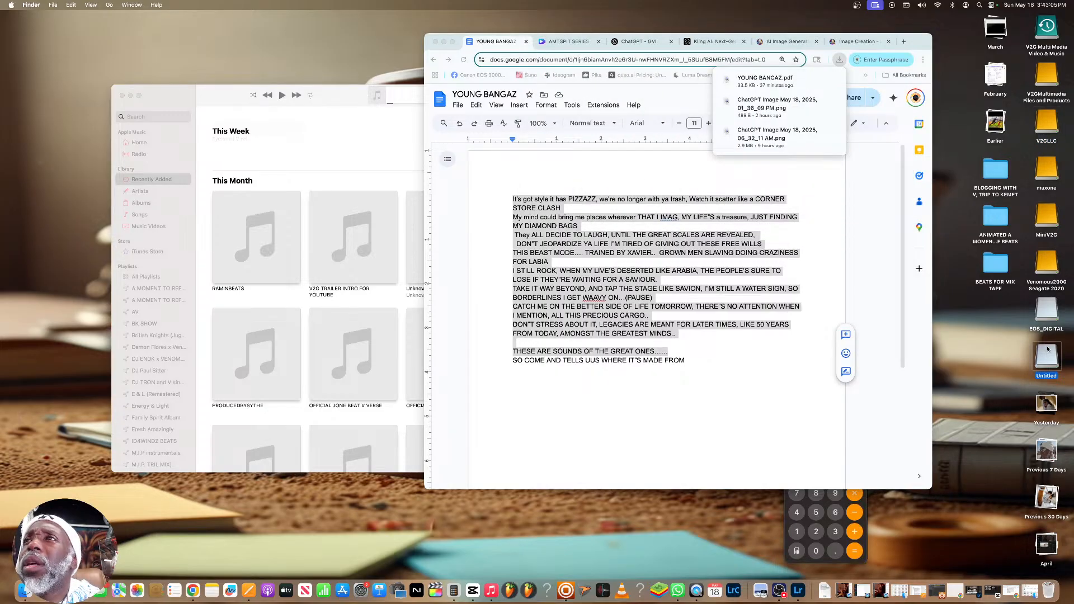
double_click(1048, 349)
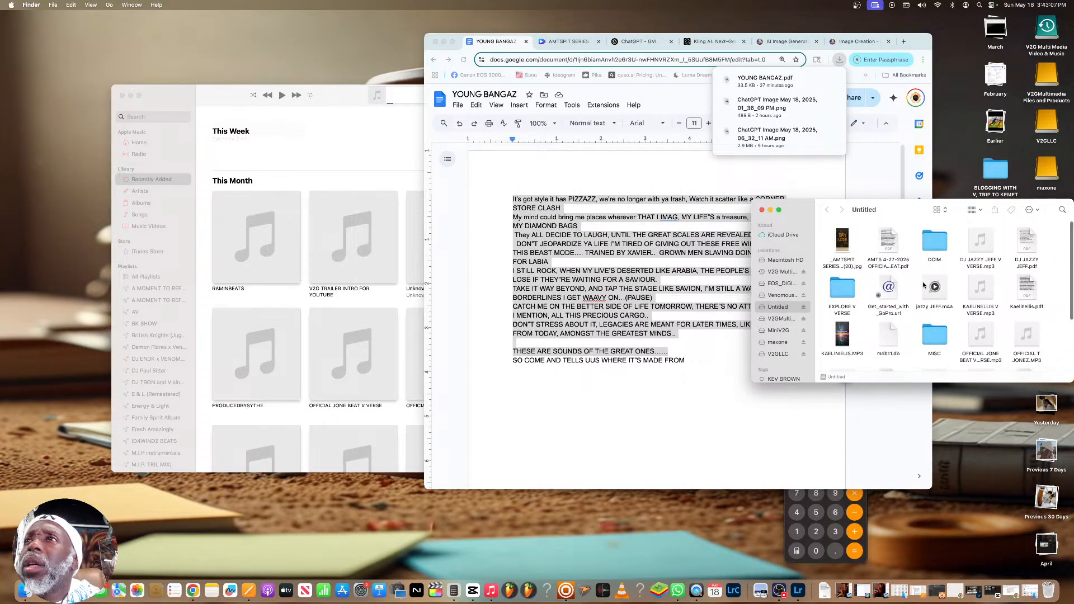
scroll(923, 284, "down", 4)
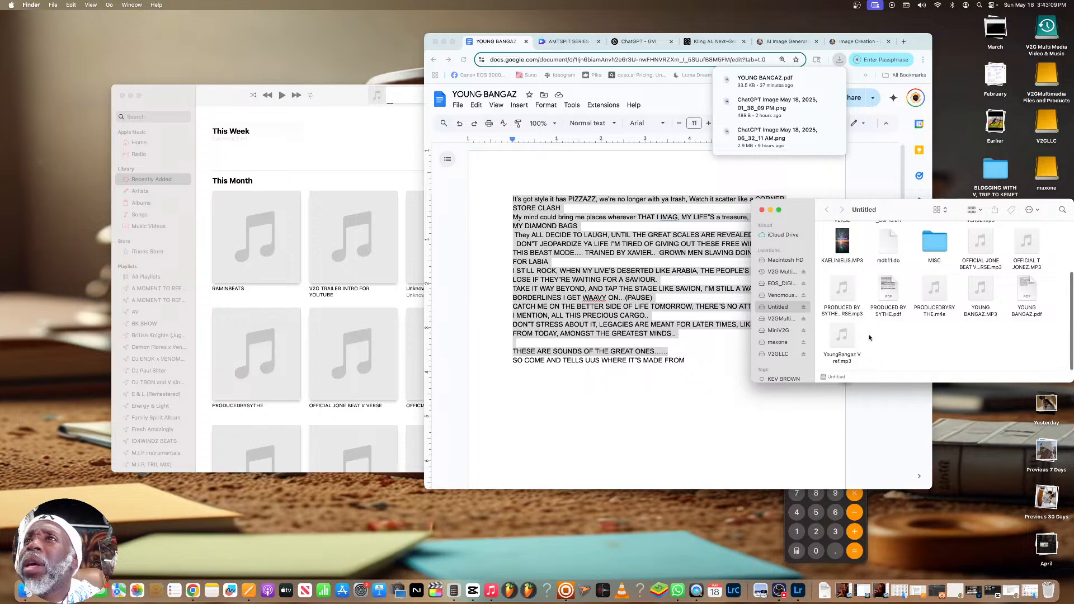
double_click(845, 338)
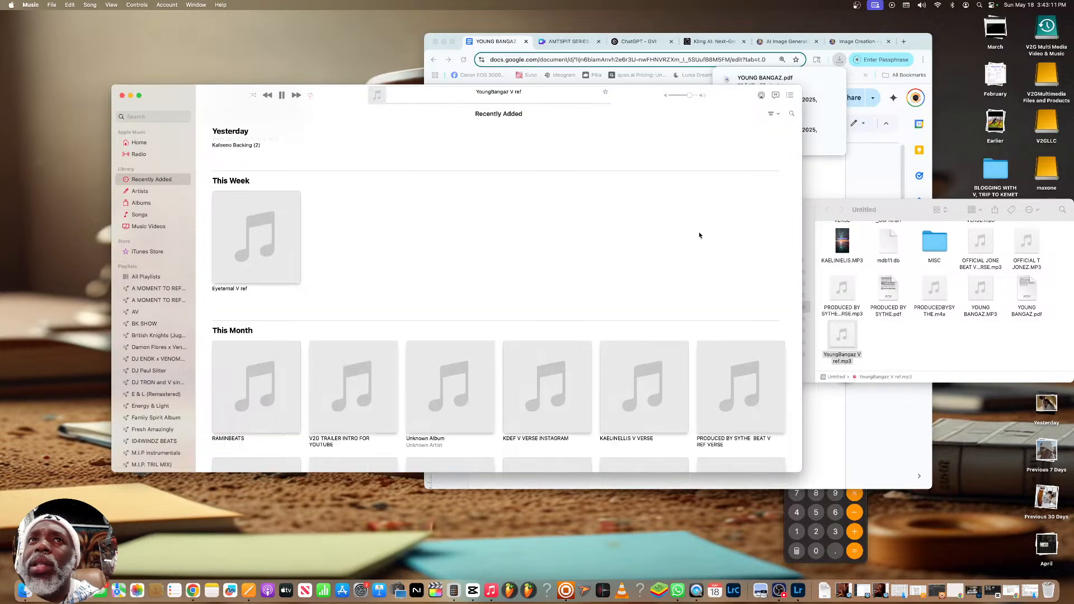
left_click(282, 98)
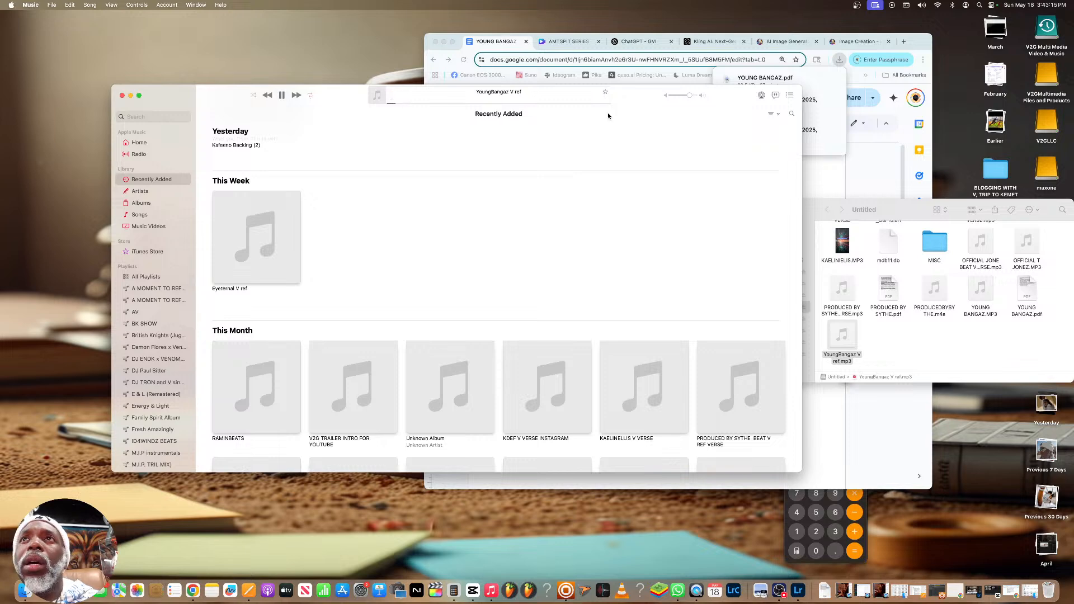
left_click_drag(690, 96, 695, 96)
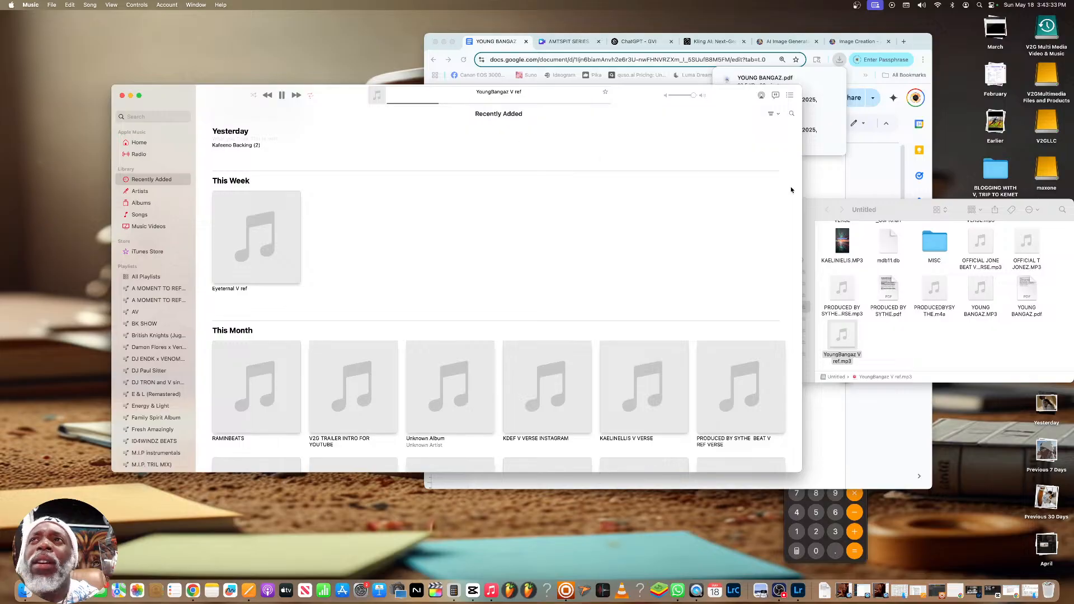
Close the Untitled drive's window, then bring the YOUNG BANGAZ document's browser window forward and move it to the other side of the desktop
left_click(811, 210)
left_click(761, 212)
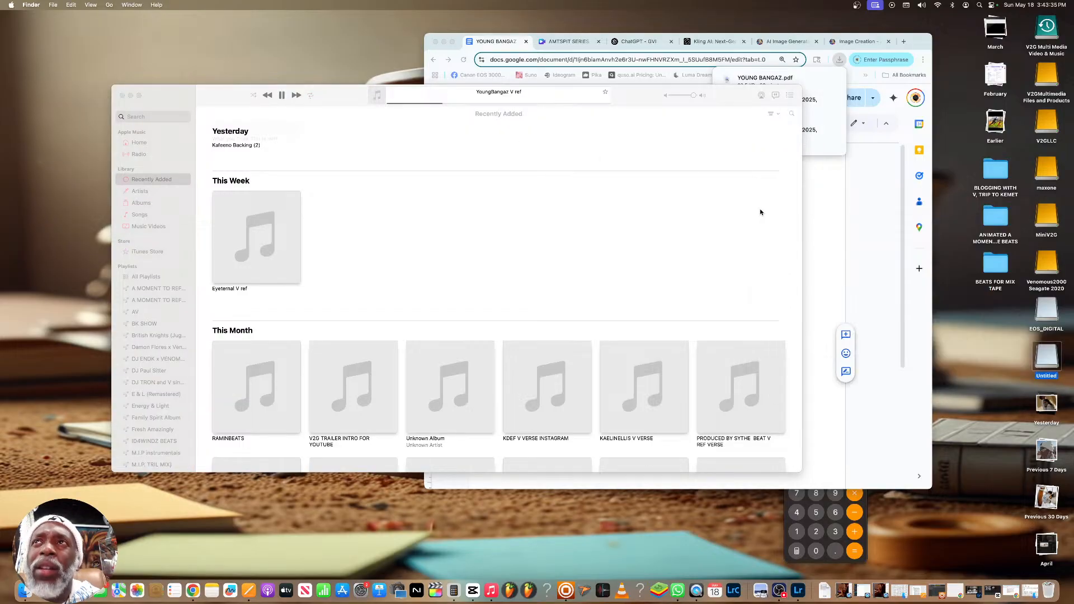
left_click(824, 113)
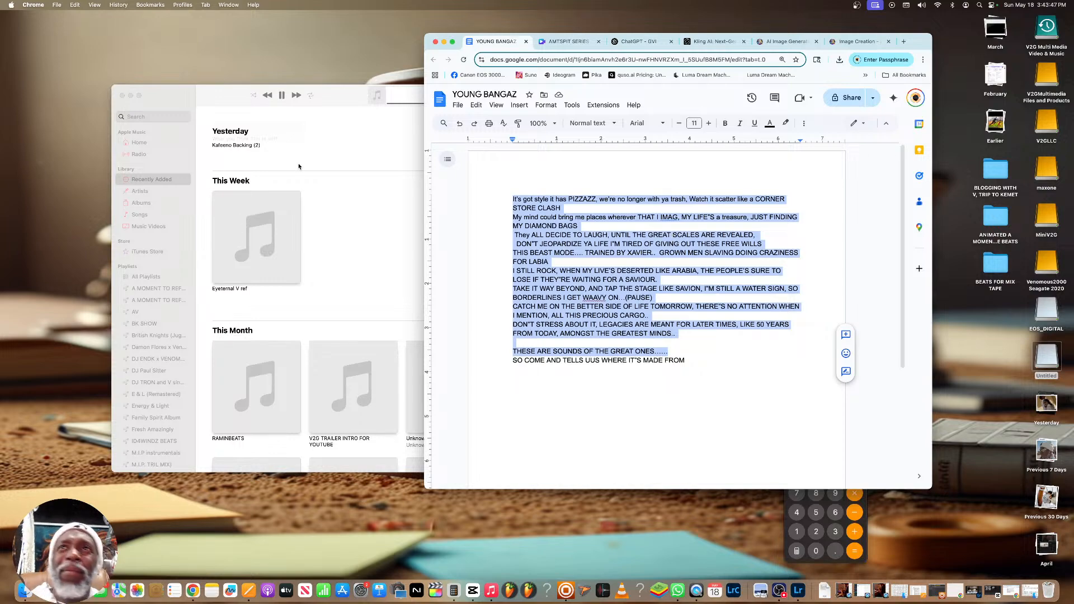
left_click_drag(902, 42, 542, 96)
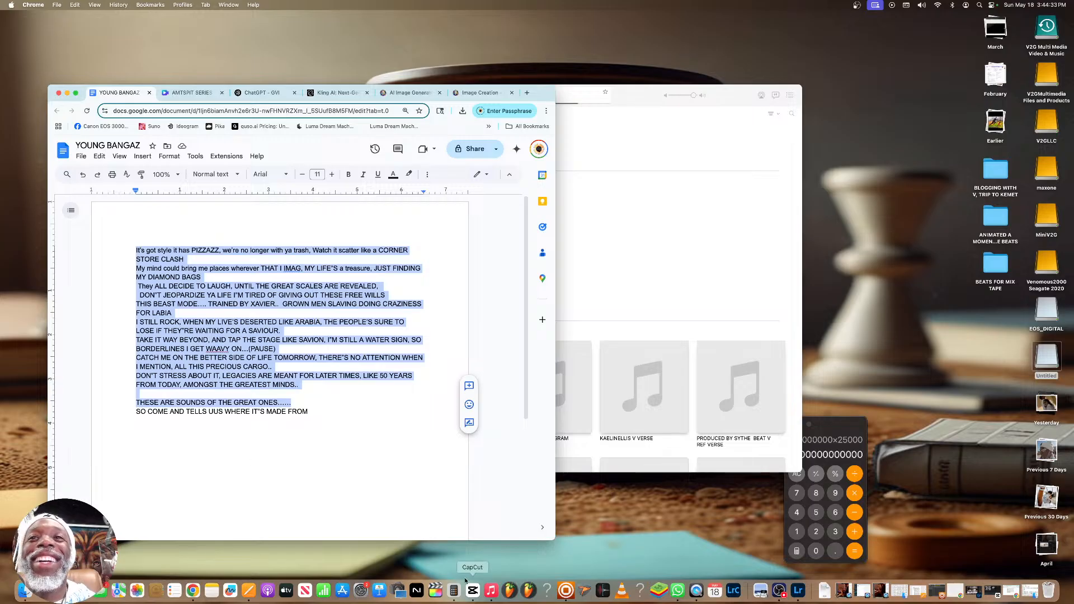
Switch to Music, pause the YoungBangaz V ref track and minimize the player window
left_click(491, 590)
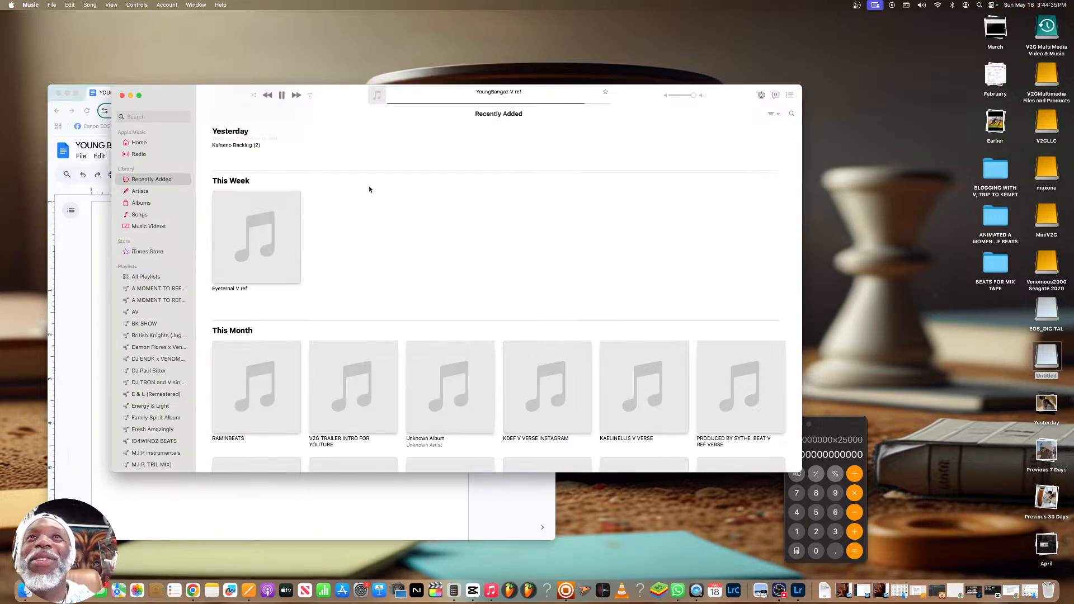
left_click(281, 95)
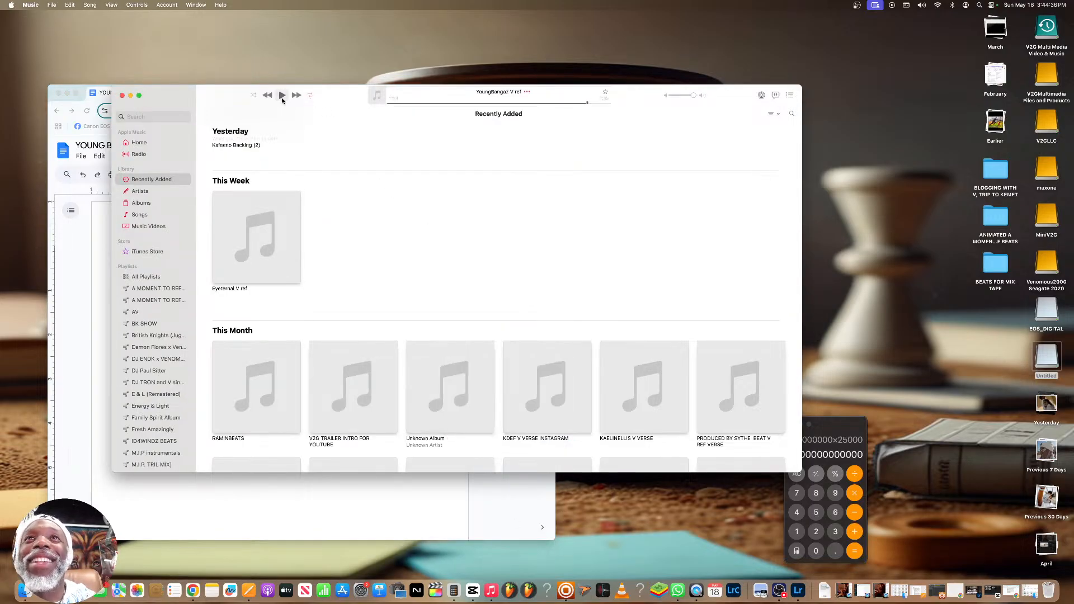
left_click(131, 95)
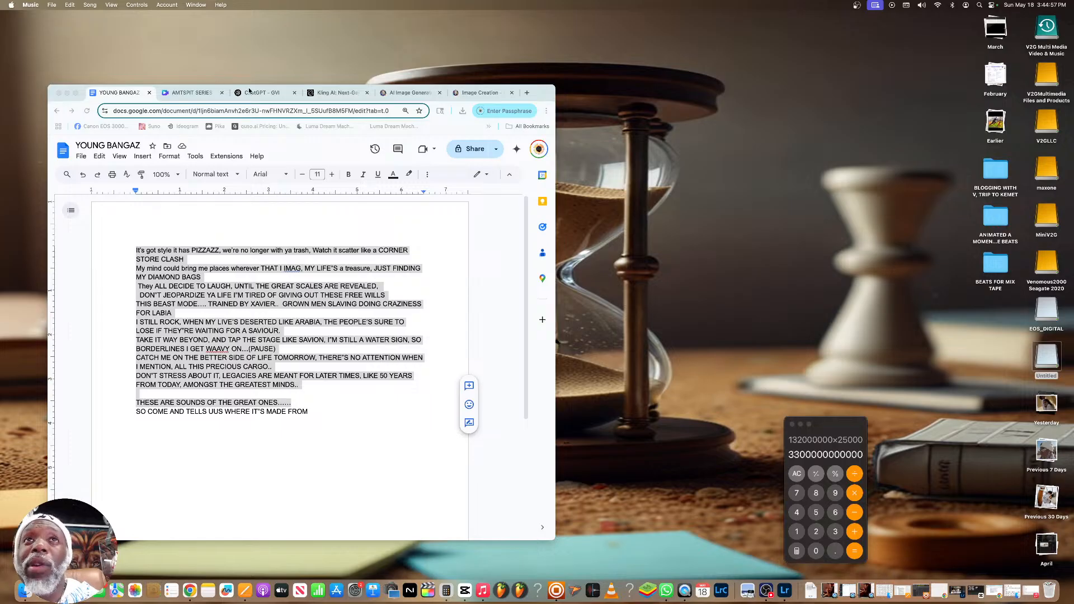
Open the Venomous2000 (WHO IS HE) project in ChatGPT, move the browser window back across the desktop, and look through the project's chats
left_click(259, 94)
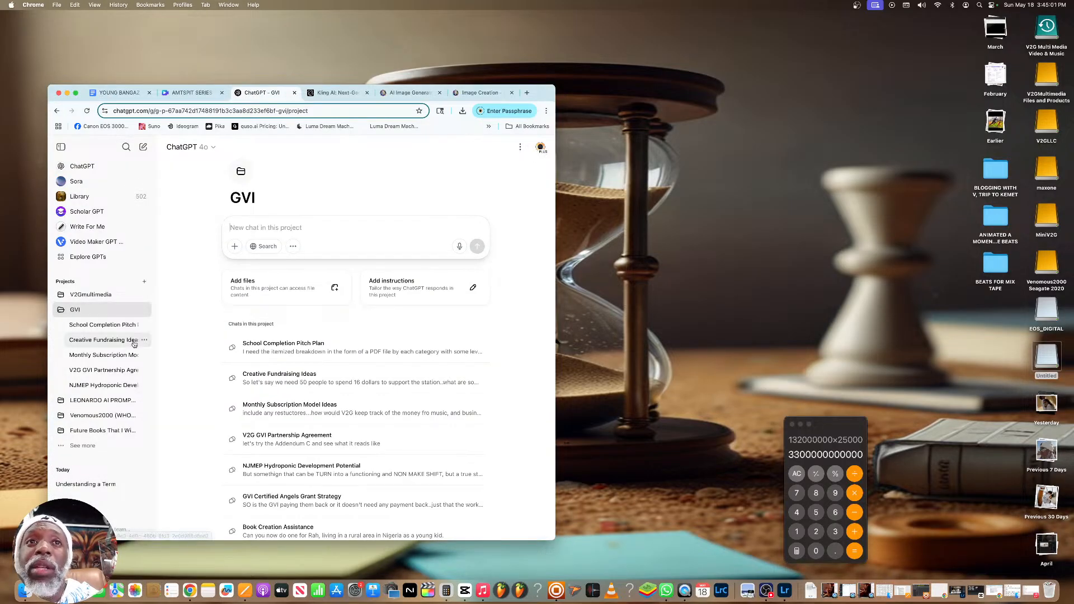
left_click(99, 416)
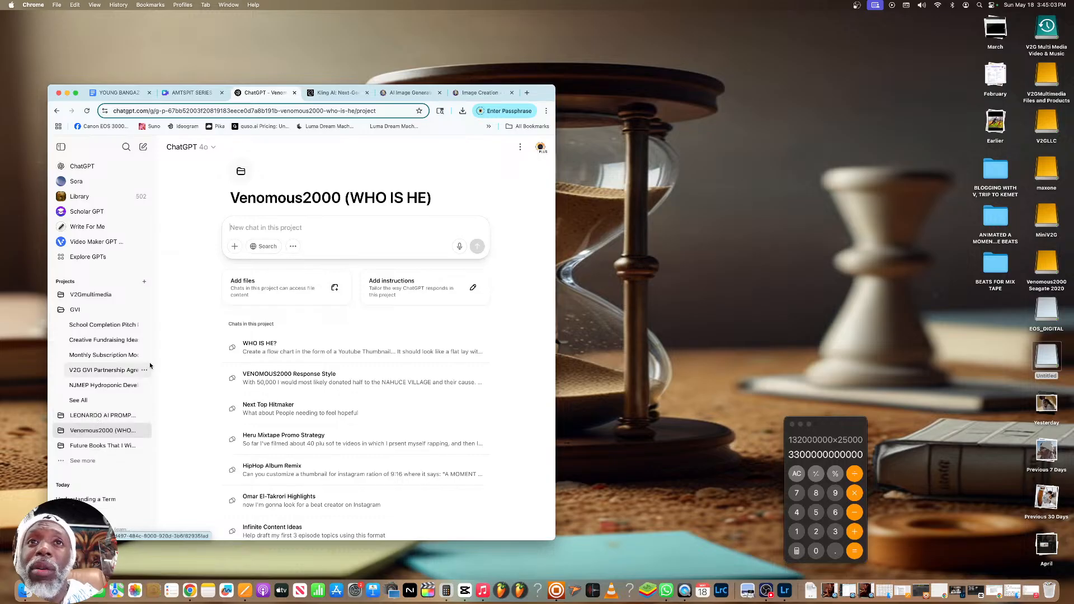
scroll(154, 362, "down", 1)
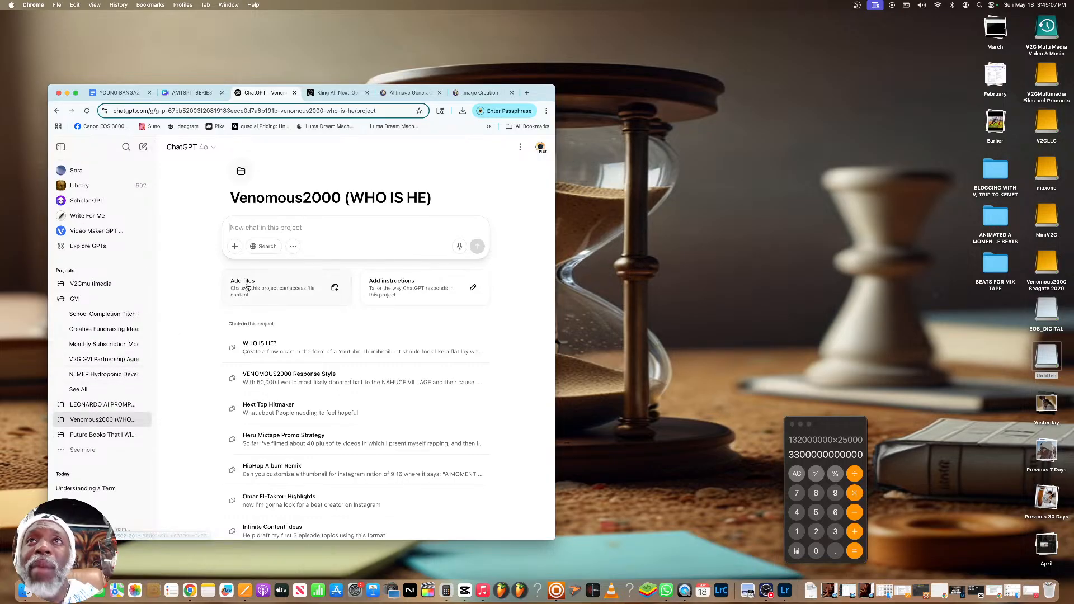
left_click_drag(533, 100, 1012, 42)
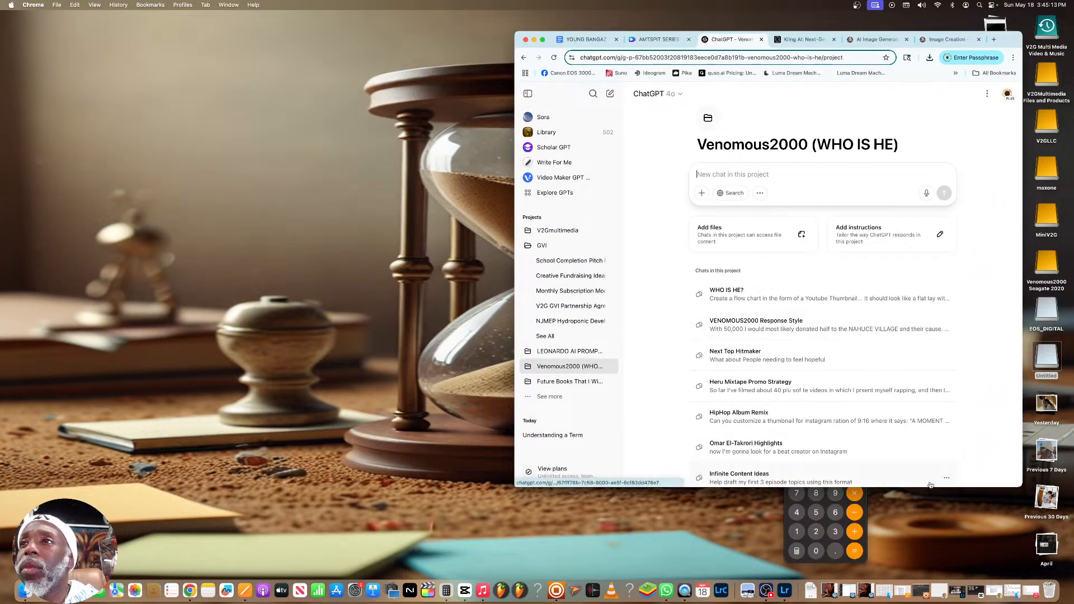
scroll(818, 328, "down", 1)
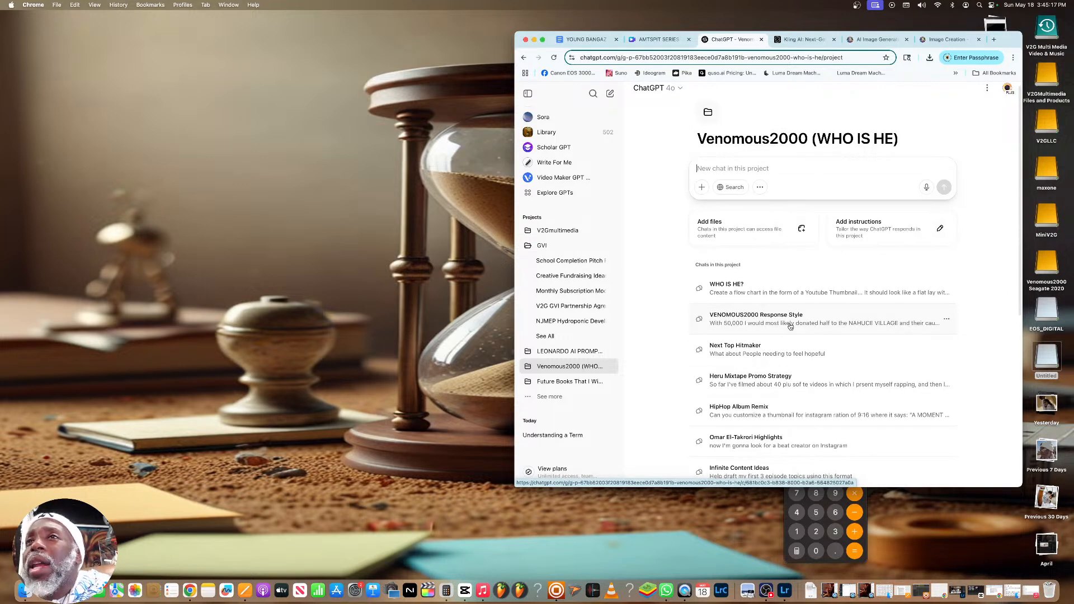
scroll(791, 327, "down", 3)
scroll(790, 327, "down", 5)
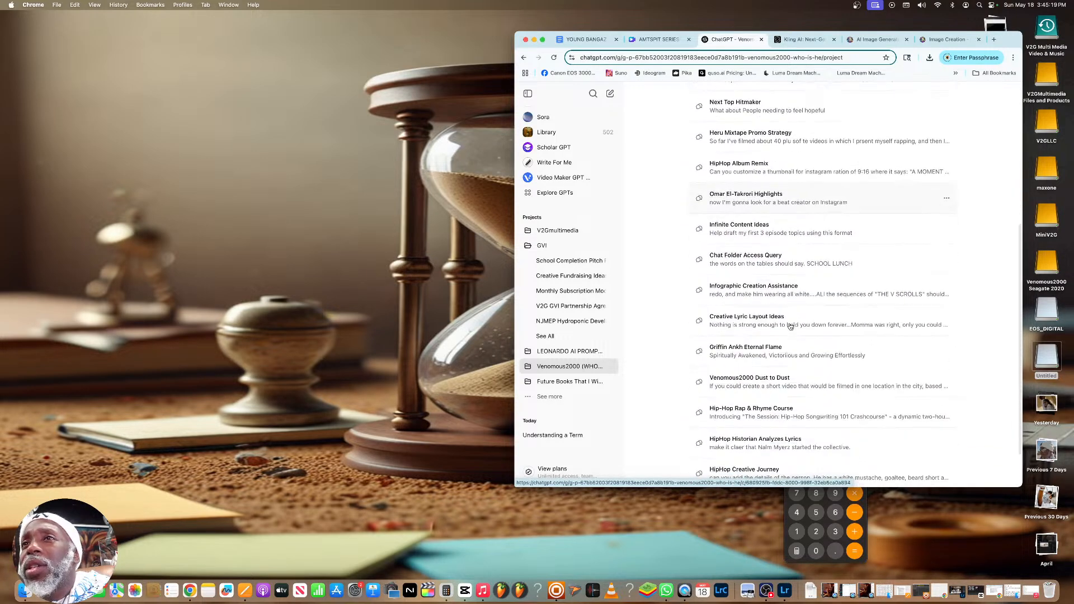
Expand the LEONARDO AI and Venomous2000 project folders, reopen the Venomous2000 (WHO IS HE) project, and look through its chats
left_click(548, 252)
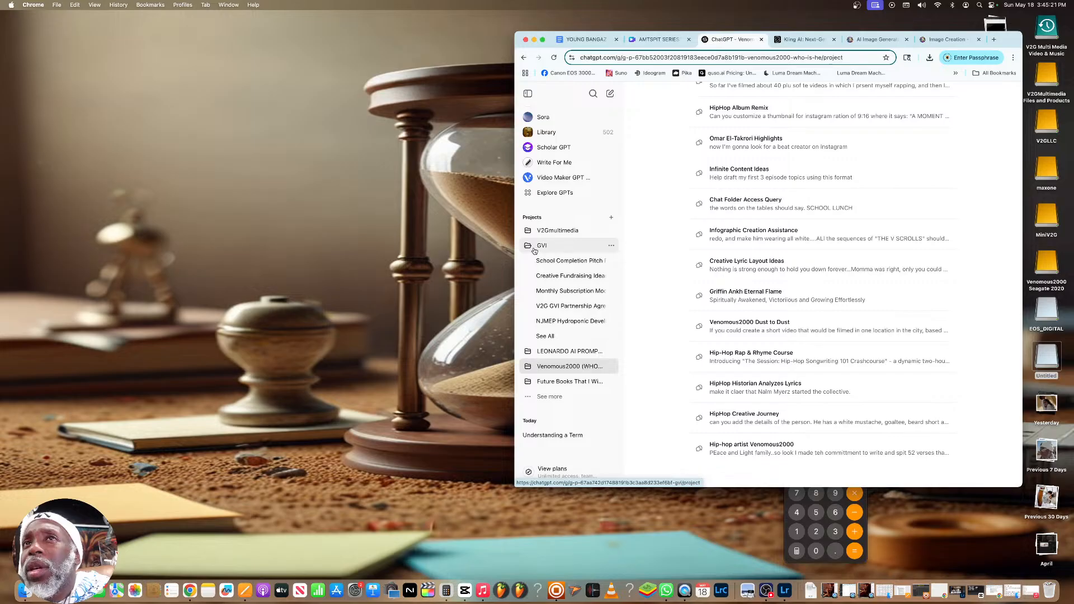
left_click(527, 336)
scroll(528, 336, "down", 2)
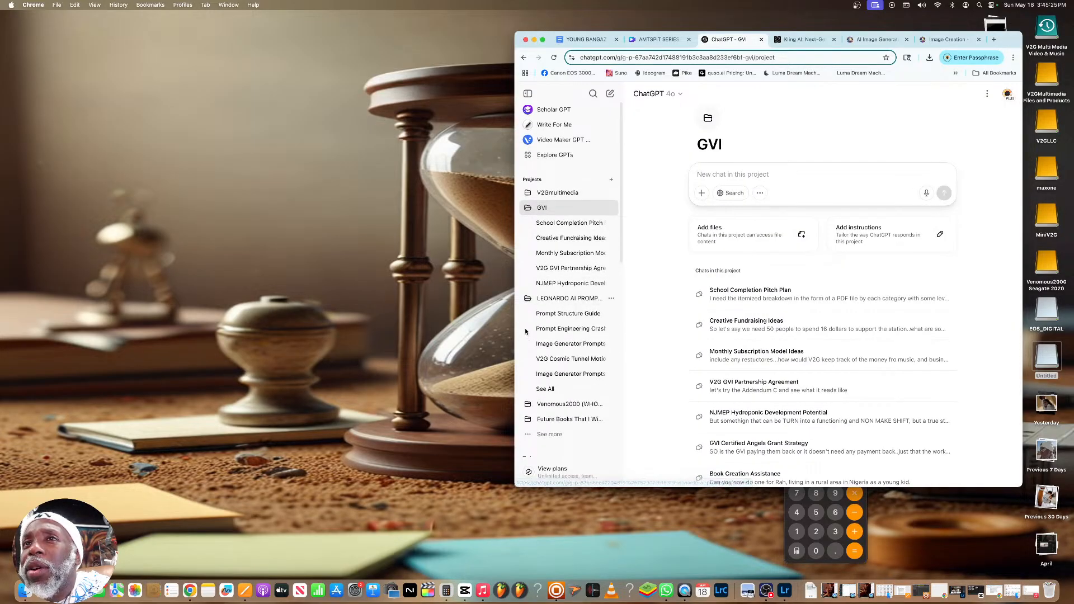
scroll(529, 352, "down", 2)
left_click(530, 367)
scroll(540, 367, "down", 3)
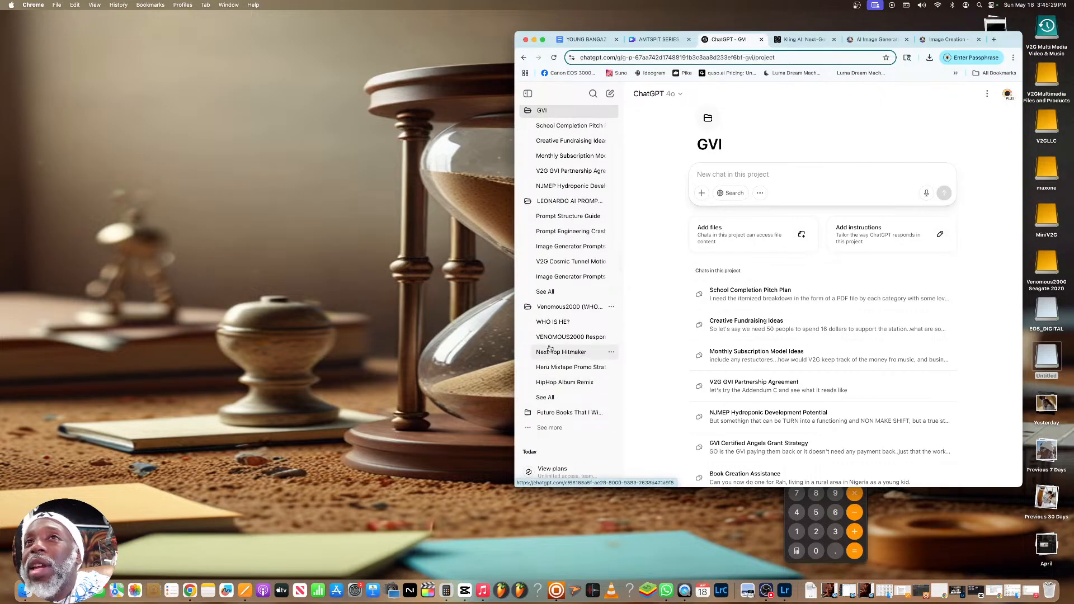
left_click(564, 307)
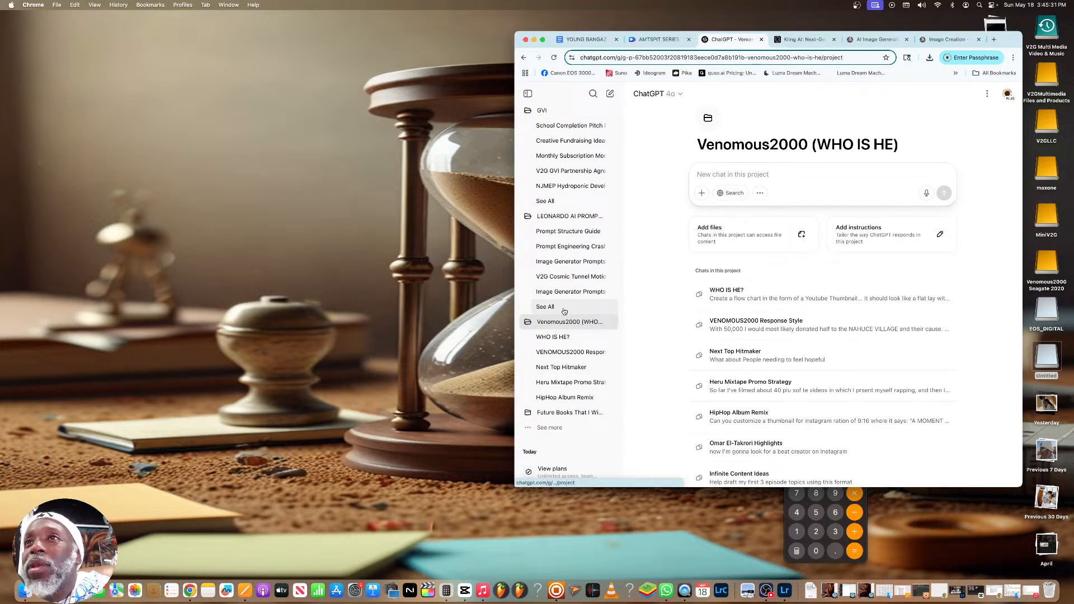
scroll(755, 322, "down", 3)
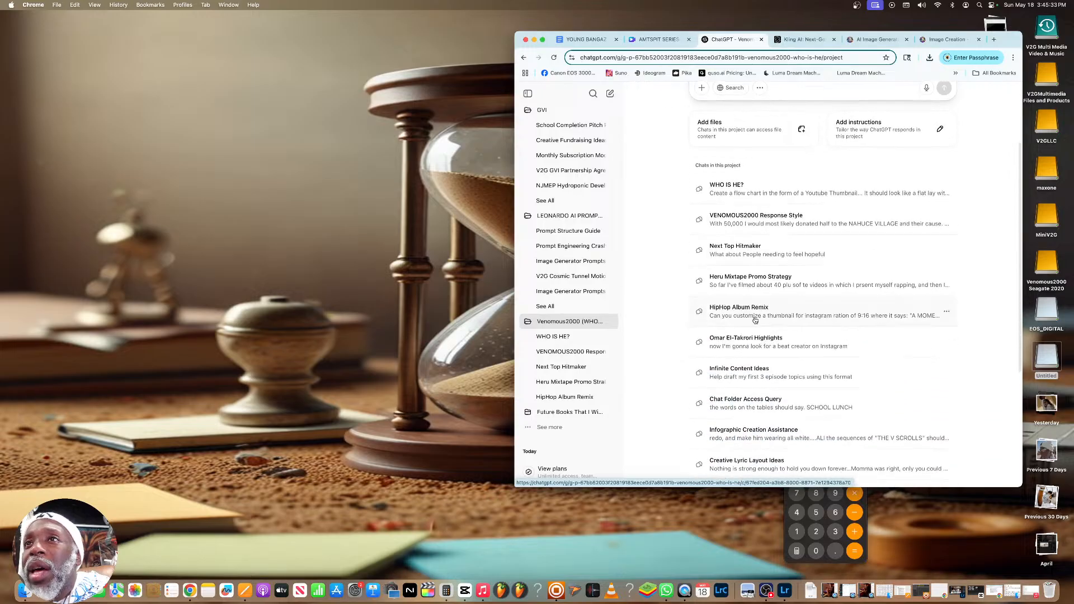
scroll(753, 321, "up", 3)
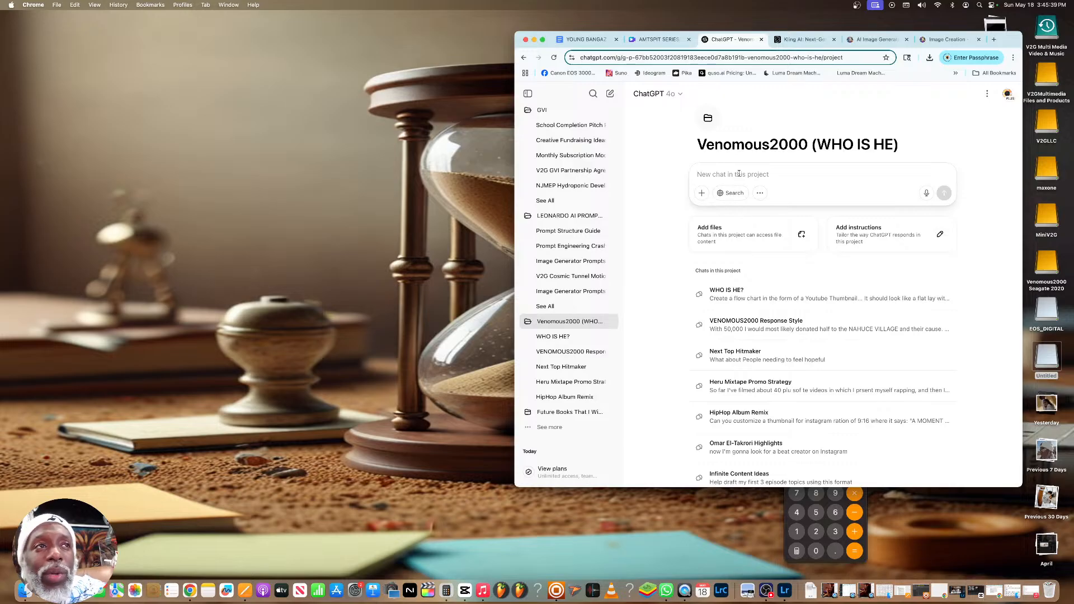
Start a new chat and search the ChatGPT chat history for "Character V"
left_click(594, 95)
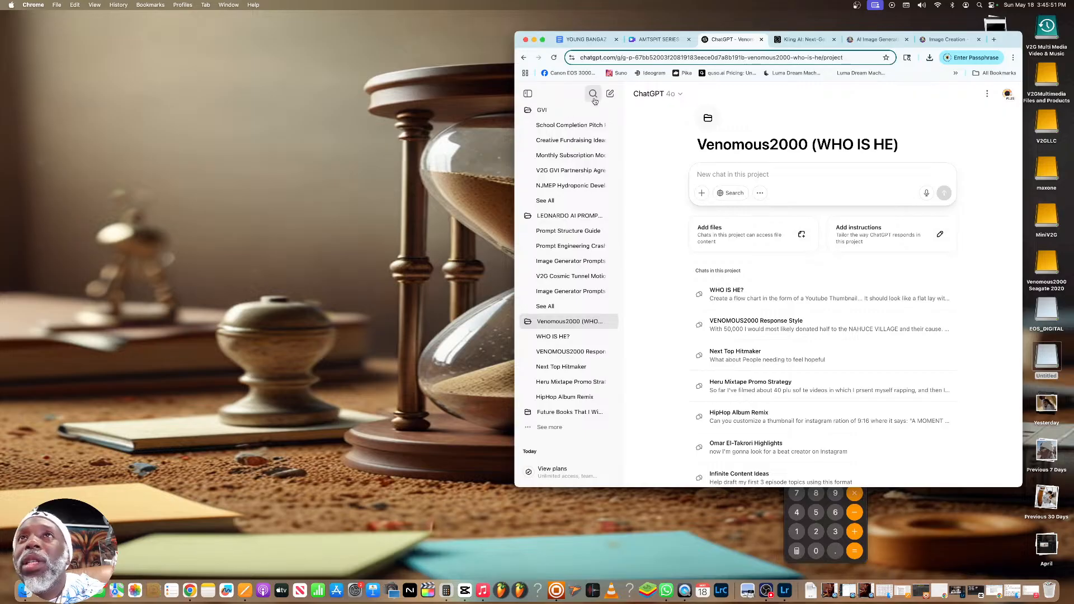
left_click(683, 234)
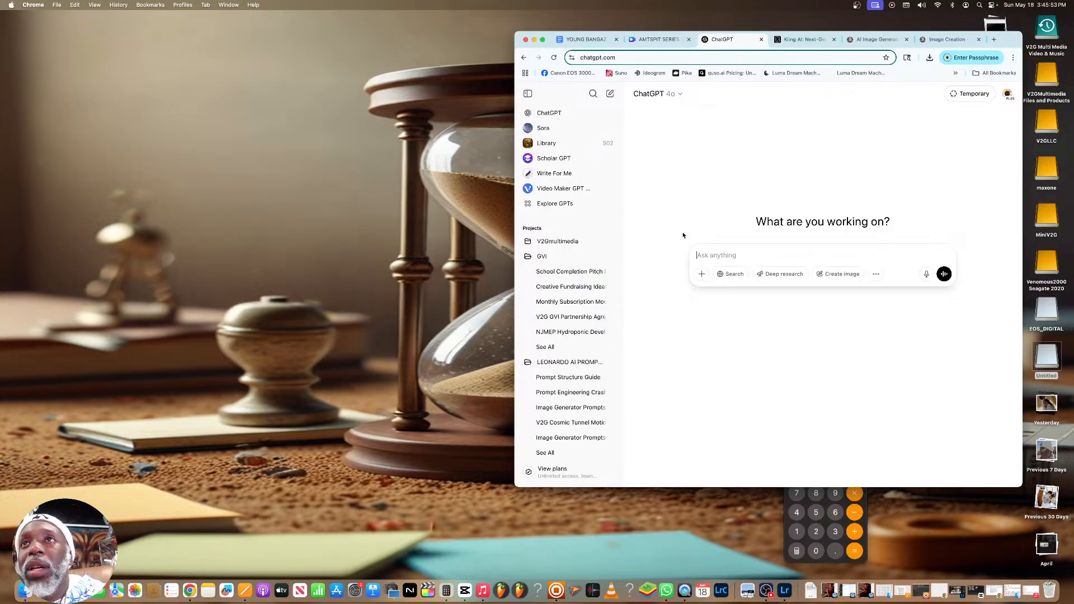
left_click(592, 94)
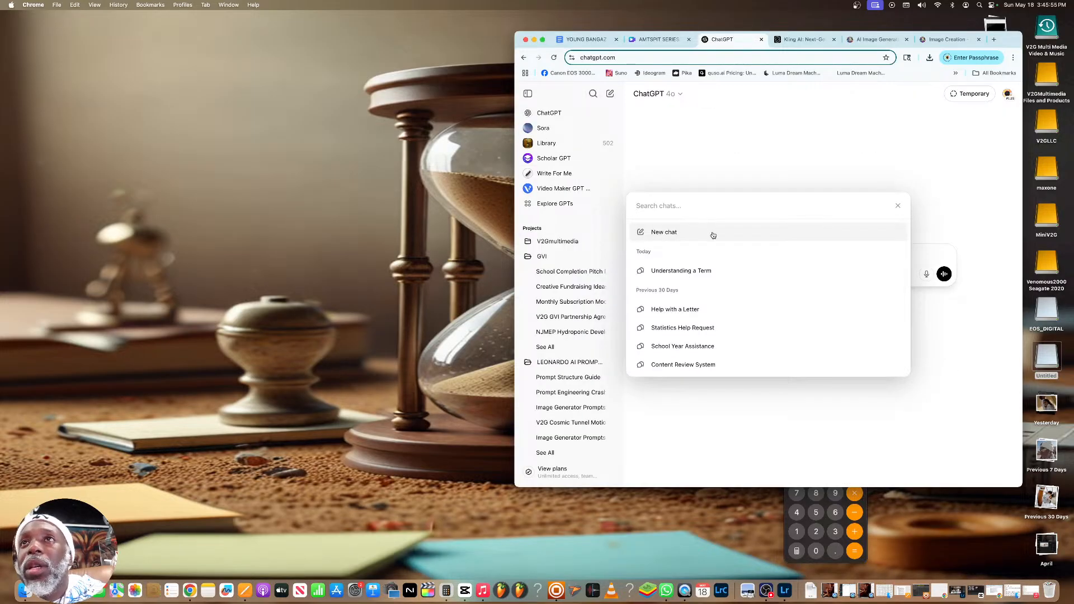
key("Escape")
left_click(593, 95)
type("c")
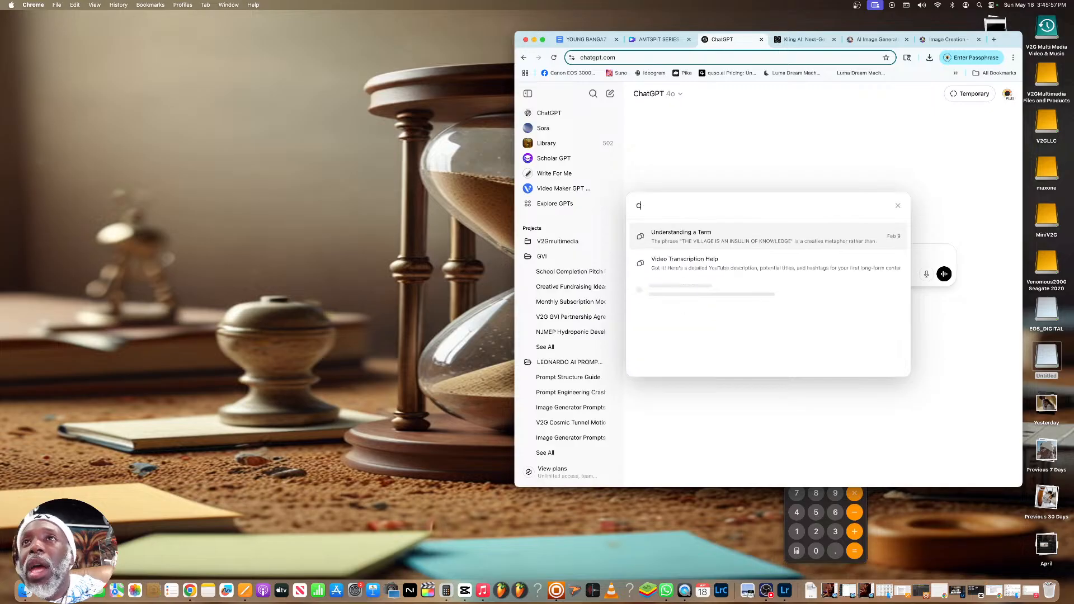
type("harac")
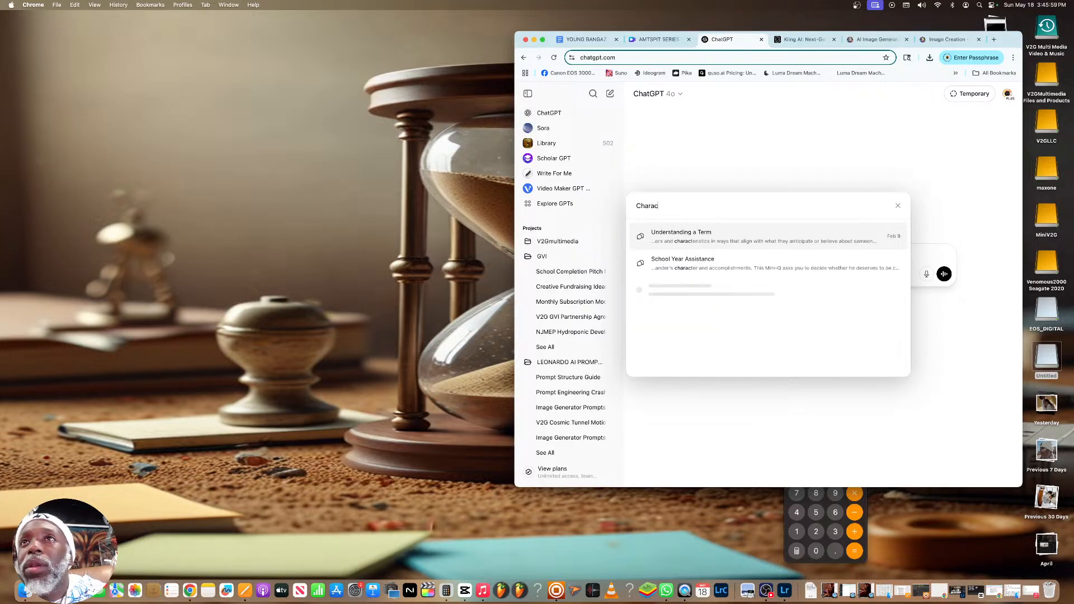
type("ter V")
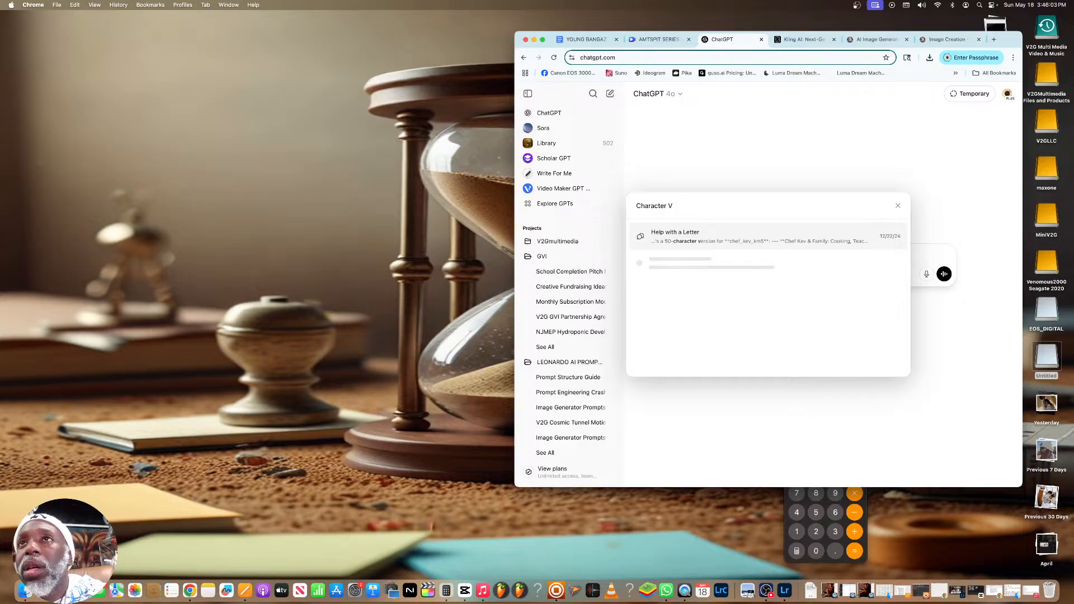
Replace the chat history search with "V describe"
key("BackSpace")
key("BackSpace")
key("BackSpace")
key("BackSpace")
key("BackSpace")
key("BackSpace")
key("BackSpace")
key("BackSpace")
key("BackSpace")
key("BackSpace")
key("BackSpace")
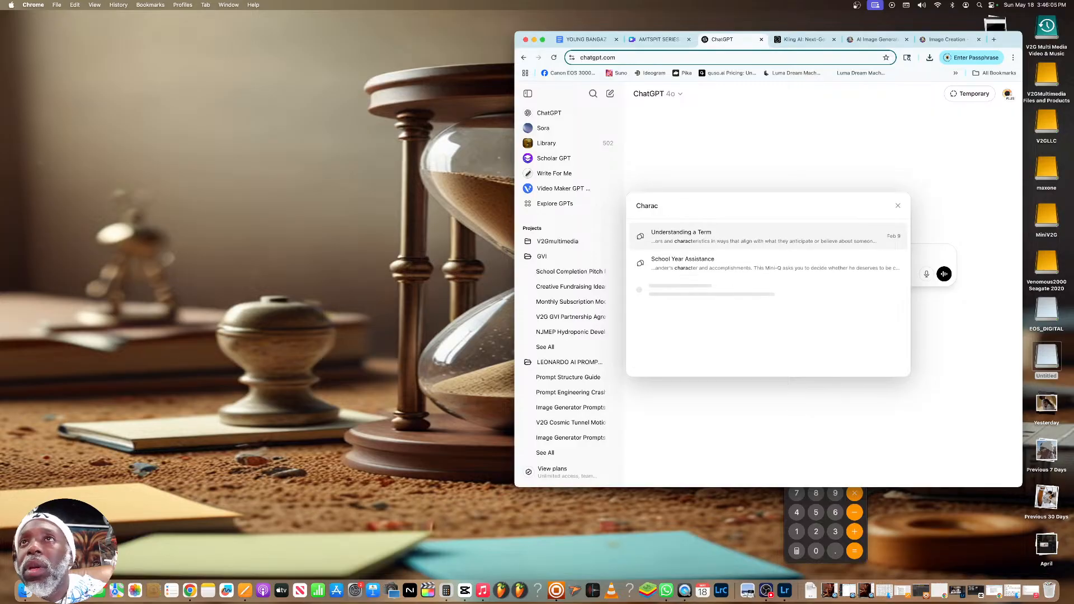
type("V")
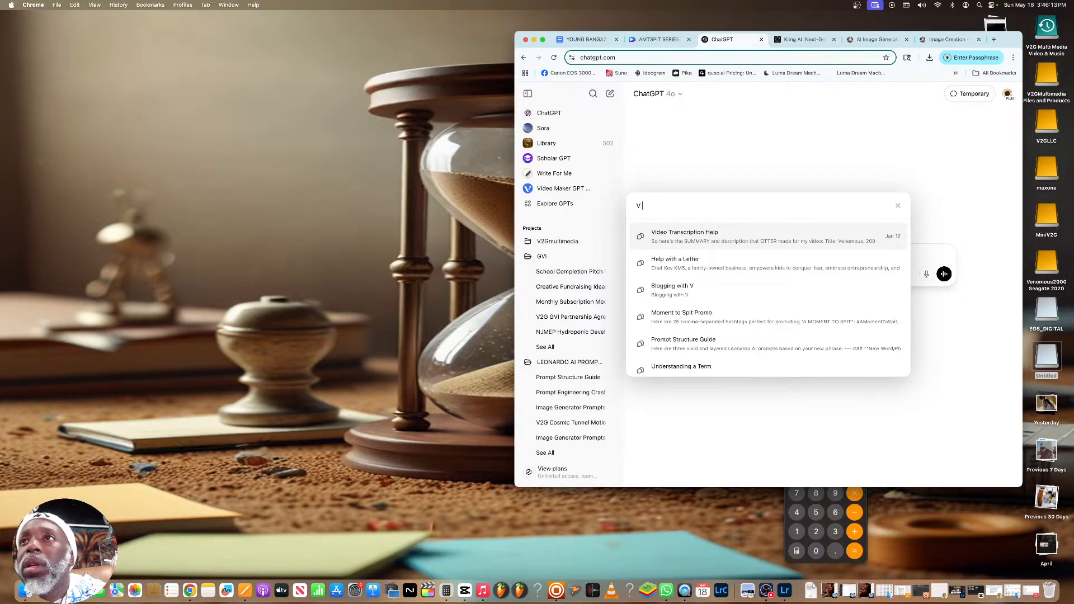
type("d")
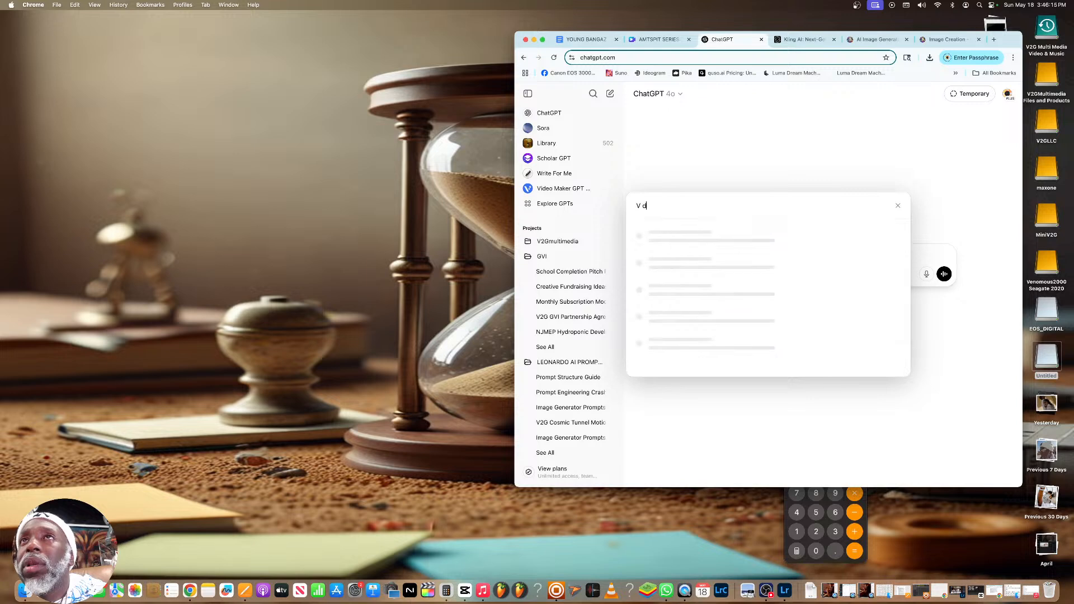
key("BackSpace")
key("BackSpace")
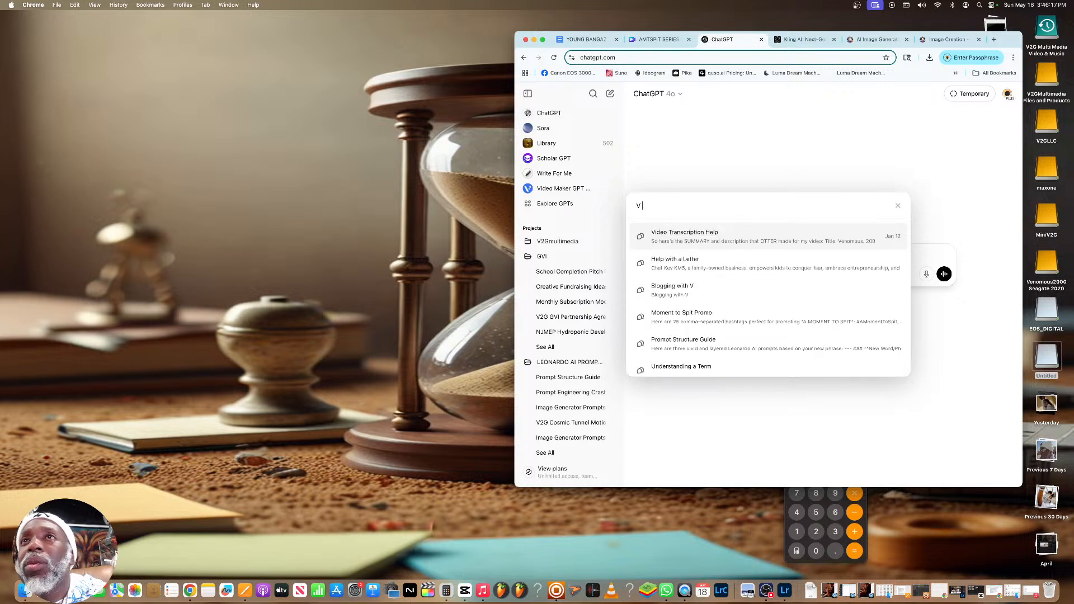
type("describe")
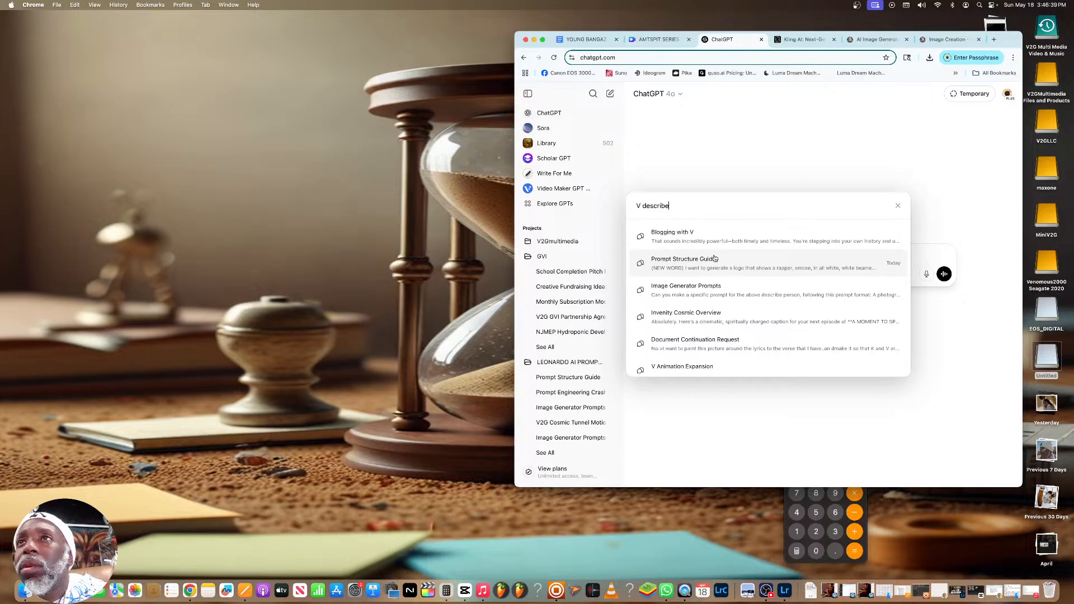
Find the V Animation Concept 2 chat among the search results and open it
scroll(700, 255, "down", 3)
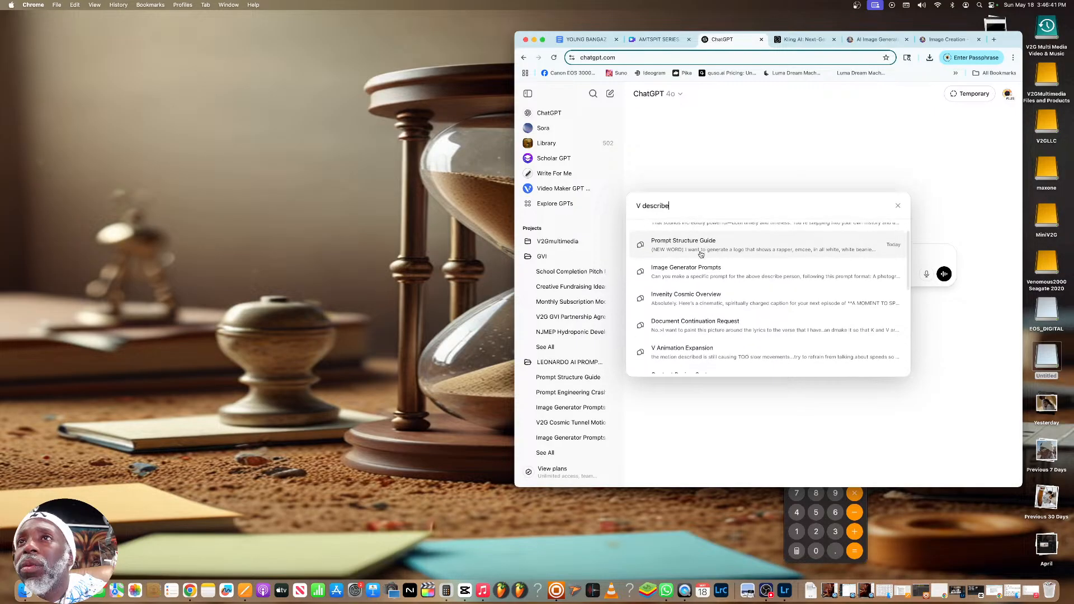
scroll(700, 254, "down", 1)
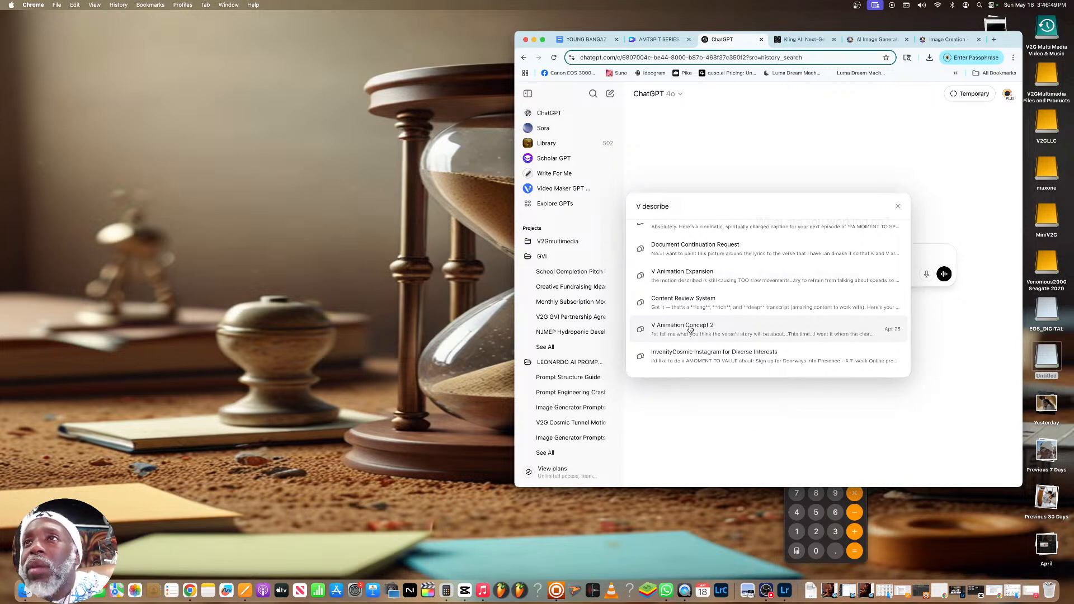
left_click(690, 330)
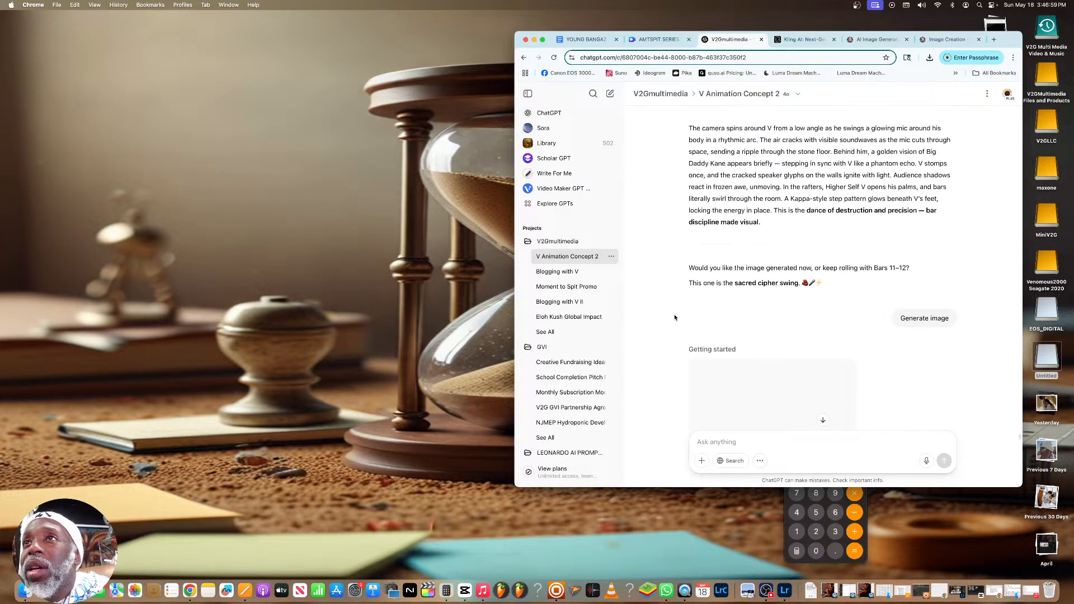
Look through the end of the V Animation Concept 2 chat, examining the Bars 9–10 scene, its motion prompt and the image generation
scroll(674, 317, "down", 8)
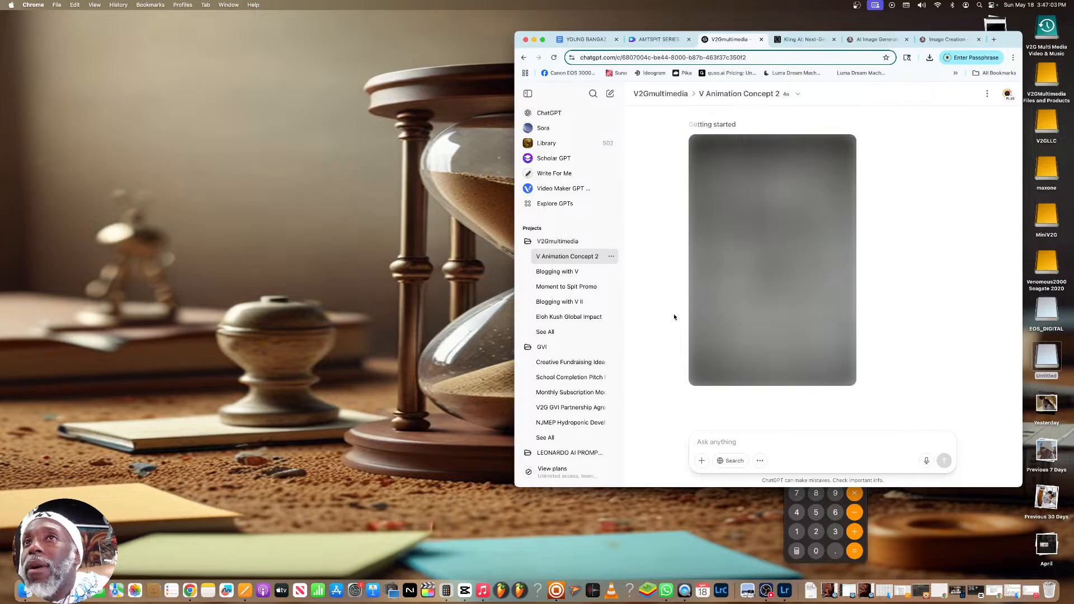
scroll(674, 317, "up", 1)
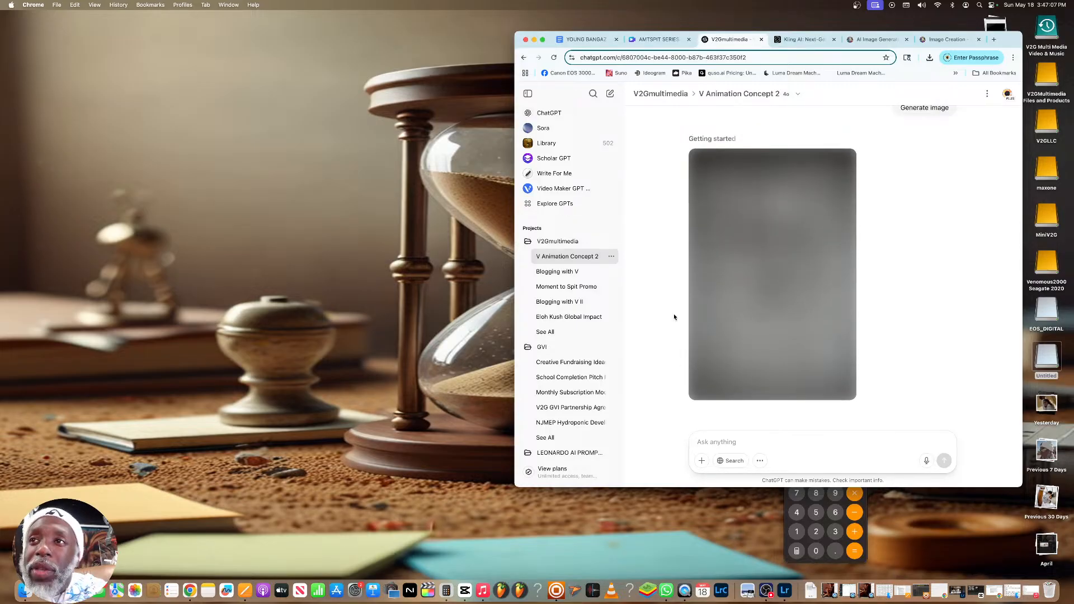
scroll(739, 302, "up", 8)
scroll(740, 302, "down", 10)
scroll(732, 297, "up", 6)
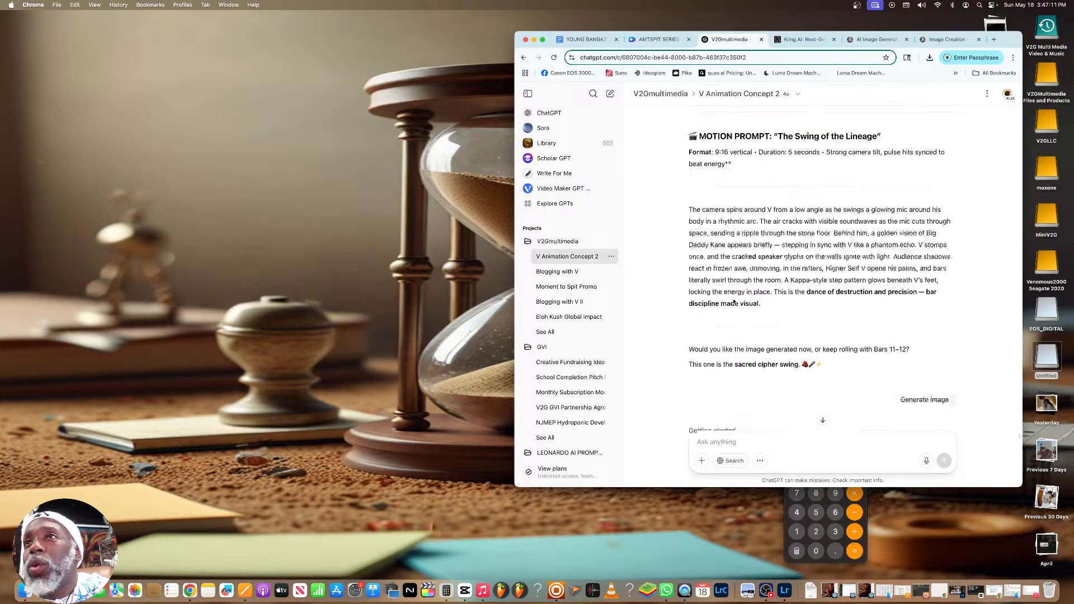
scroll(733, 297, "down", 6)
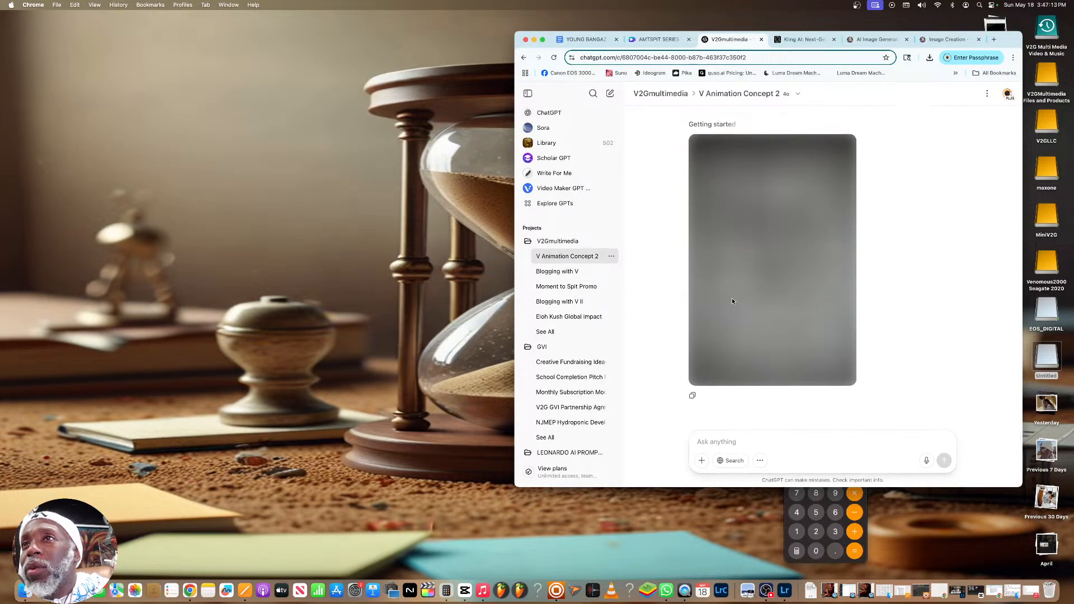
scroll(732, 300, "up", 10)
scroll(910, 382, "up", 7)
scroll(918, 389, "down", 10)
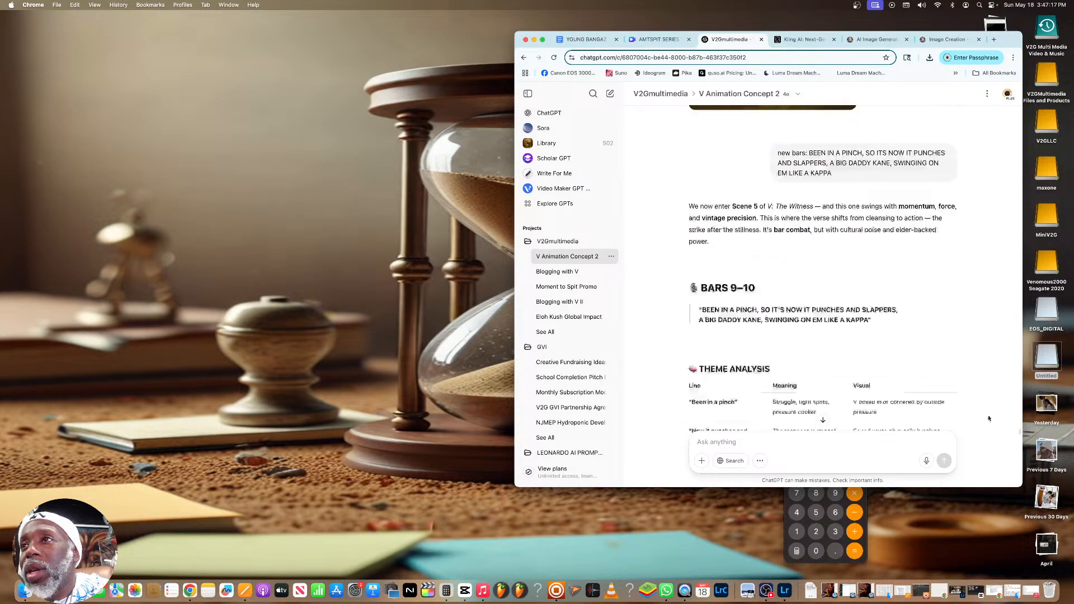
scroll(1015, 429, "down", 10)
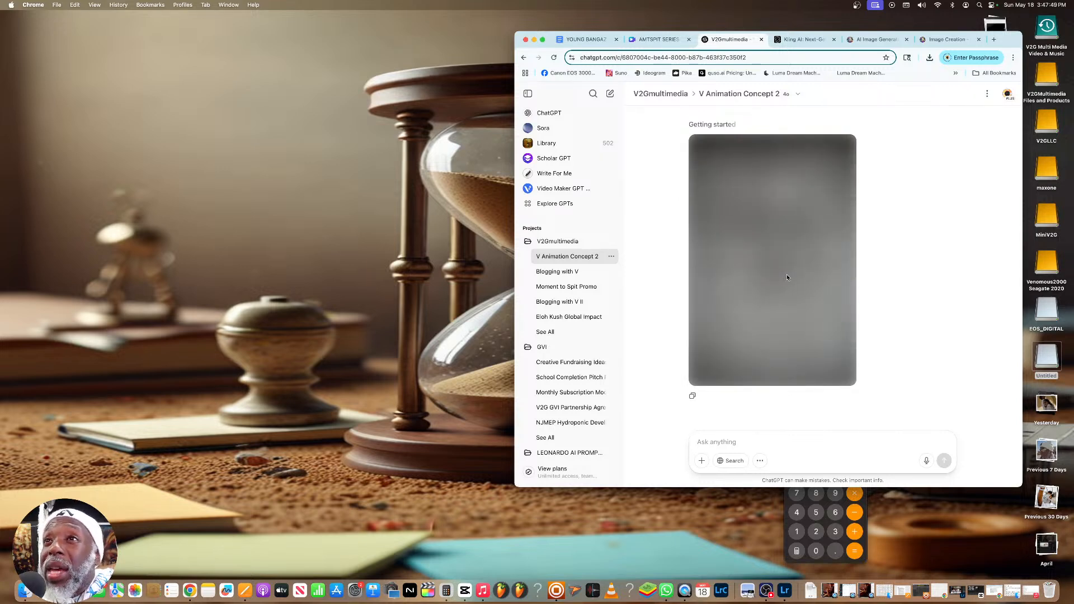
scroll(786, 276, "up", 5)
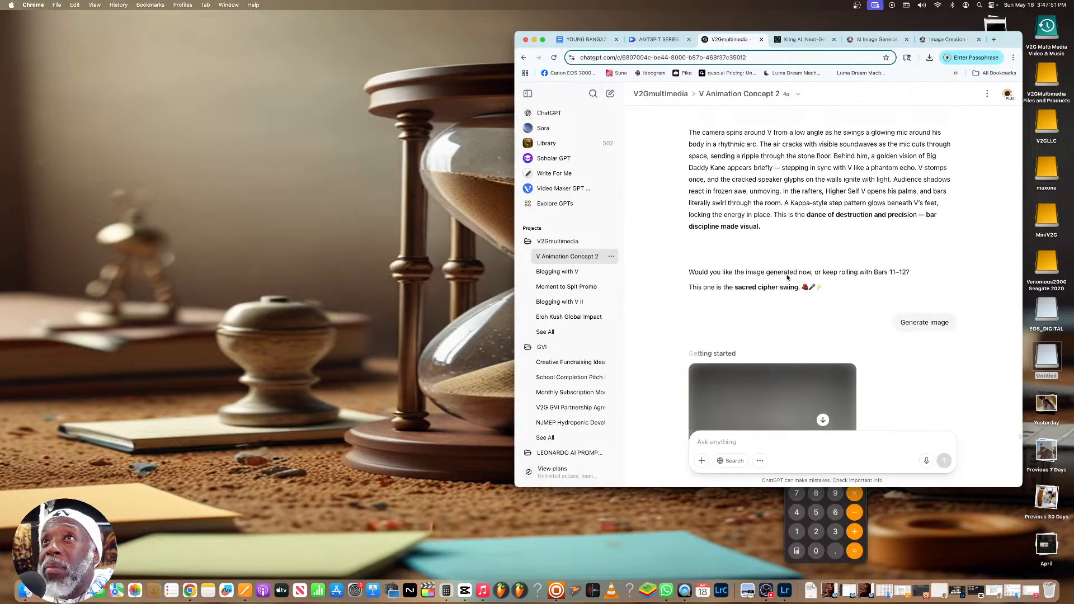
scroll(787, 277, "down", 4)
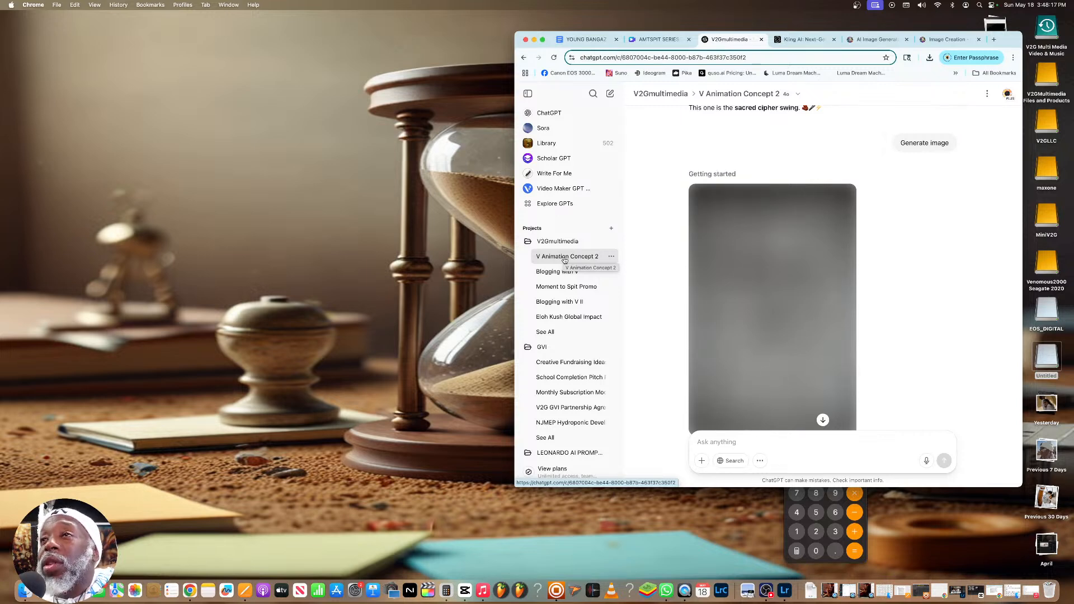
scroll(576, 263, "down", 3)
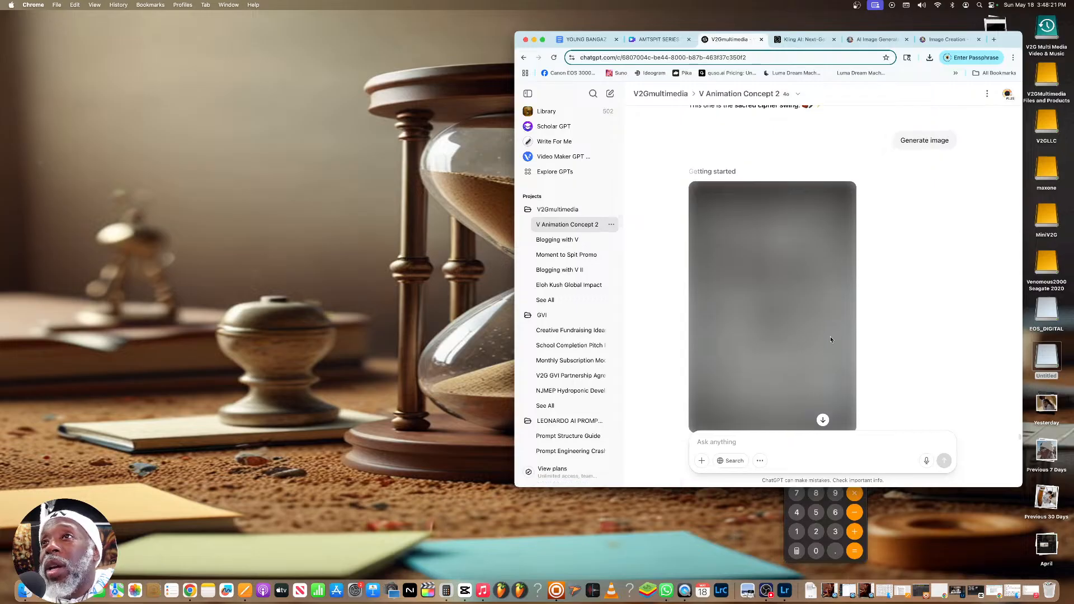
scroll(830, 337, "down", 2)
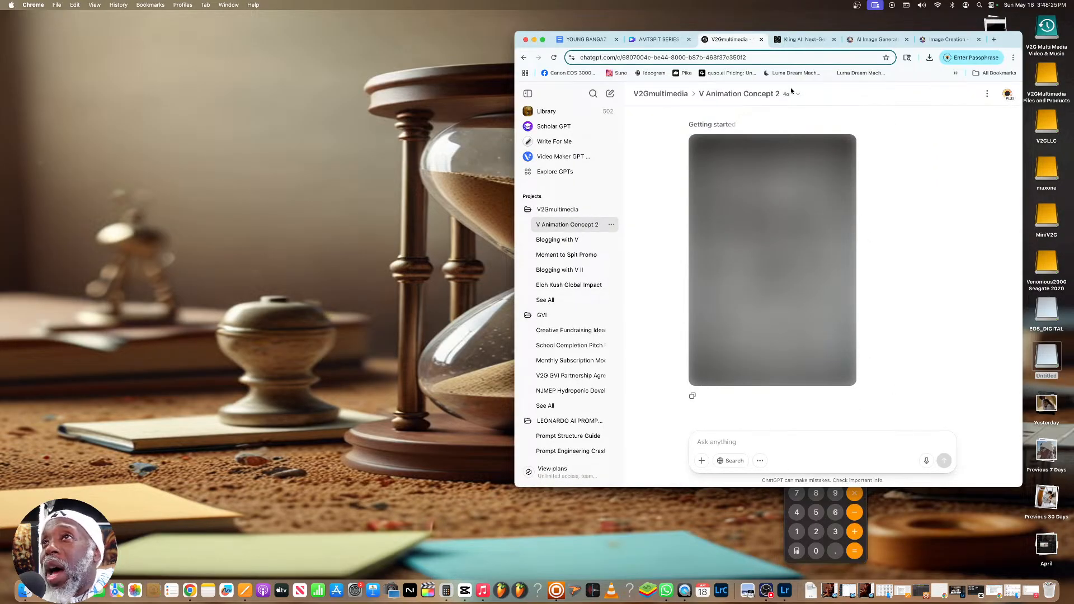
Select the entire V Animation Concept 2 conversation from its end up to the first message and copy it
left_click_drag(791, 91, 792, 74)
scroll(882, 222, "down", 5)
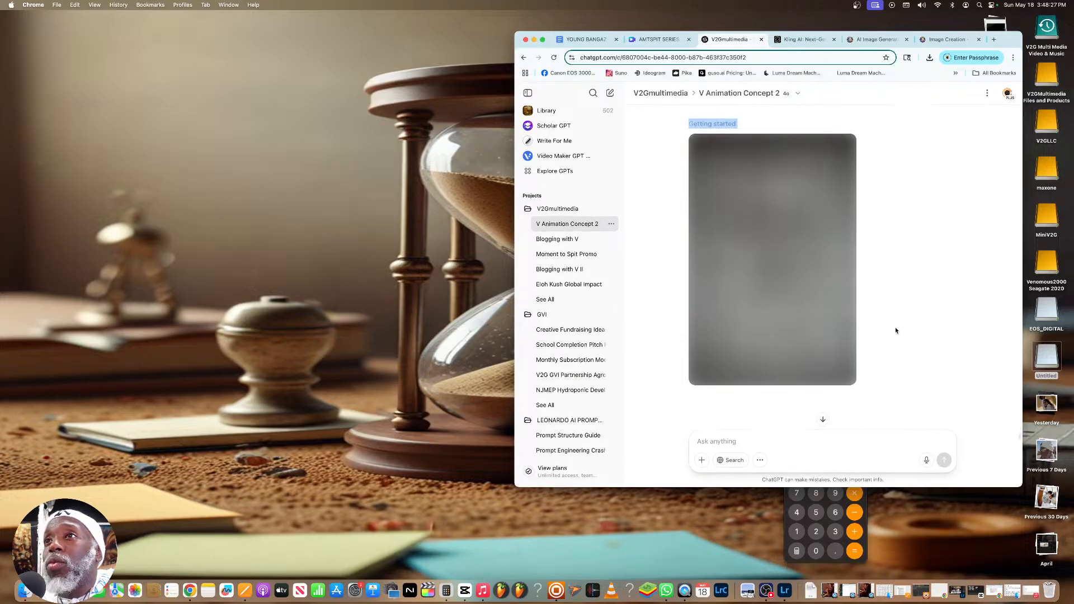
left_click_drag(865, 354, 808, 11)
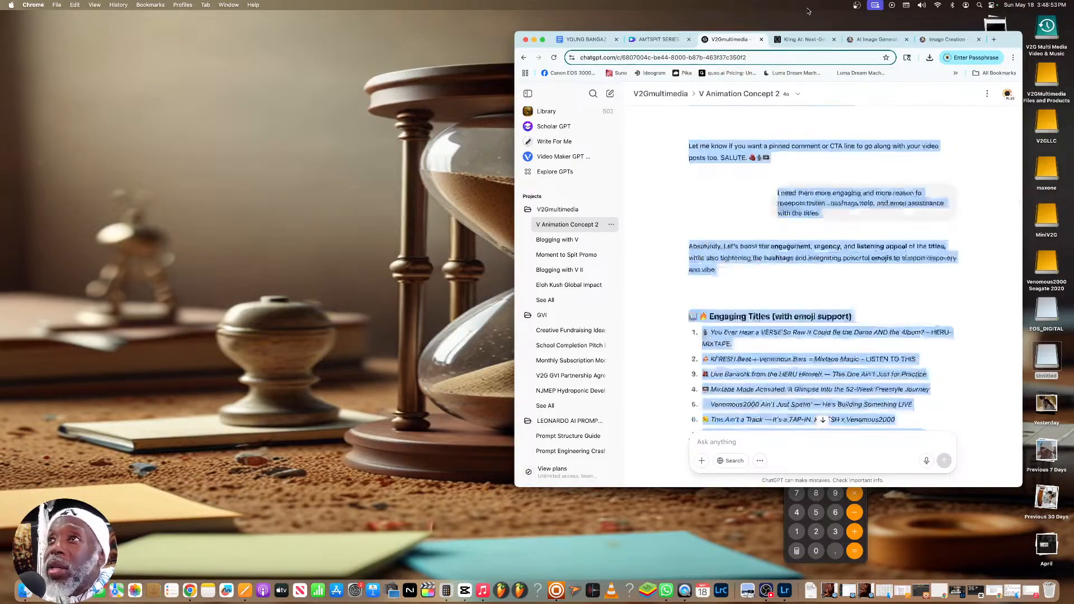
left_click_drag(807, 11, 807, 11)
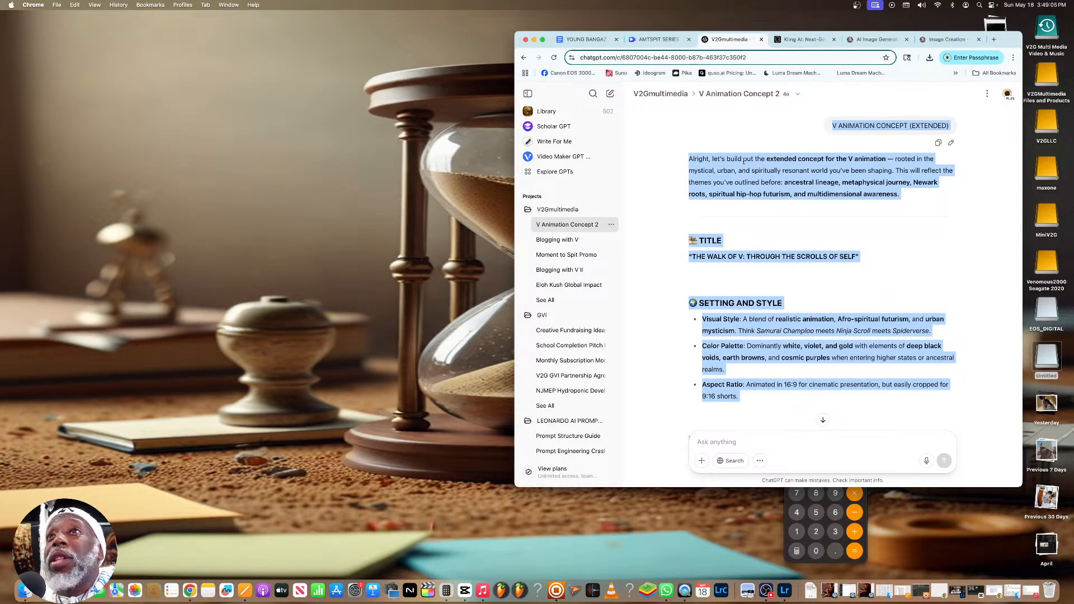
right_click(761, 169)
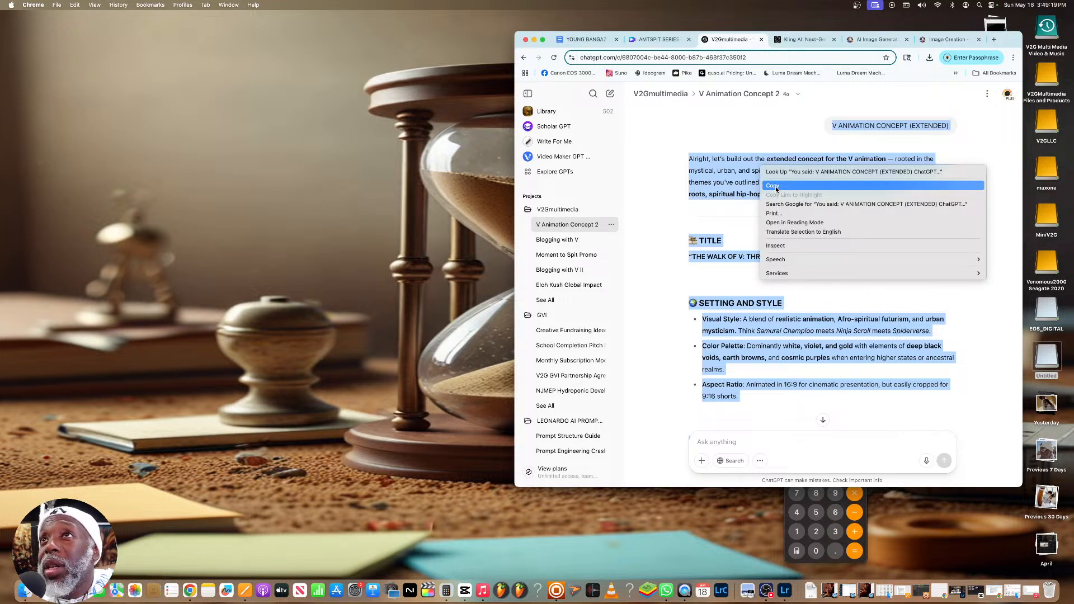
left_click(774, 186)
Open Google Drive in a new browser tab and switch to the V2G Multimedia Google account
left_click(993, 39)
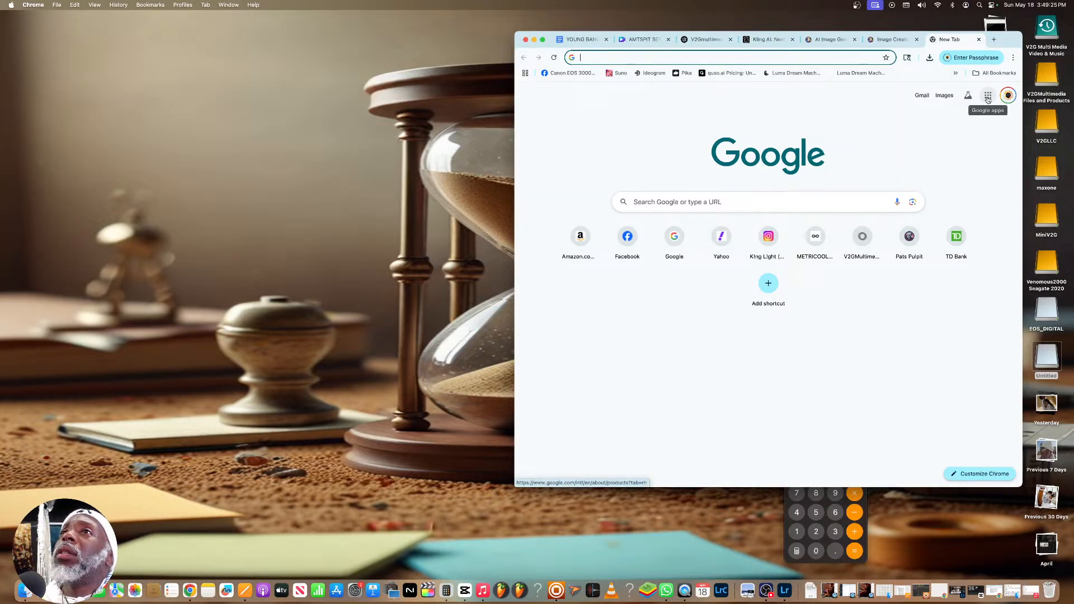
left_click(988, 96)
left_click(983, 176)
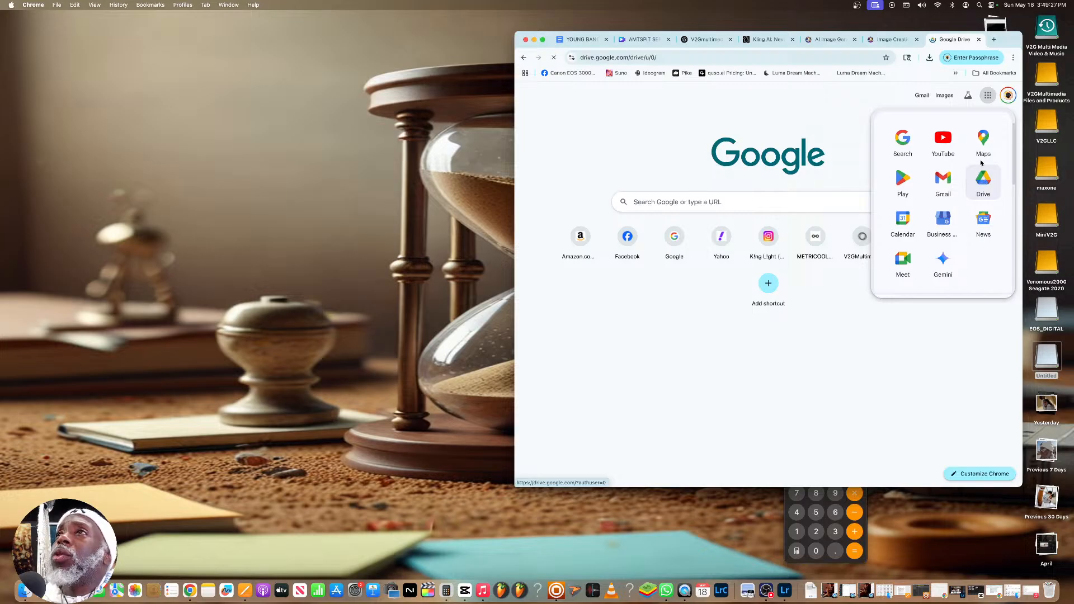
left_click(1008, 96)
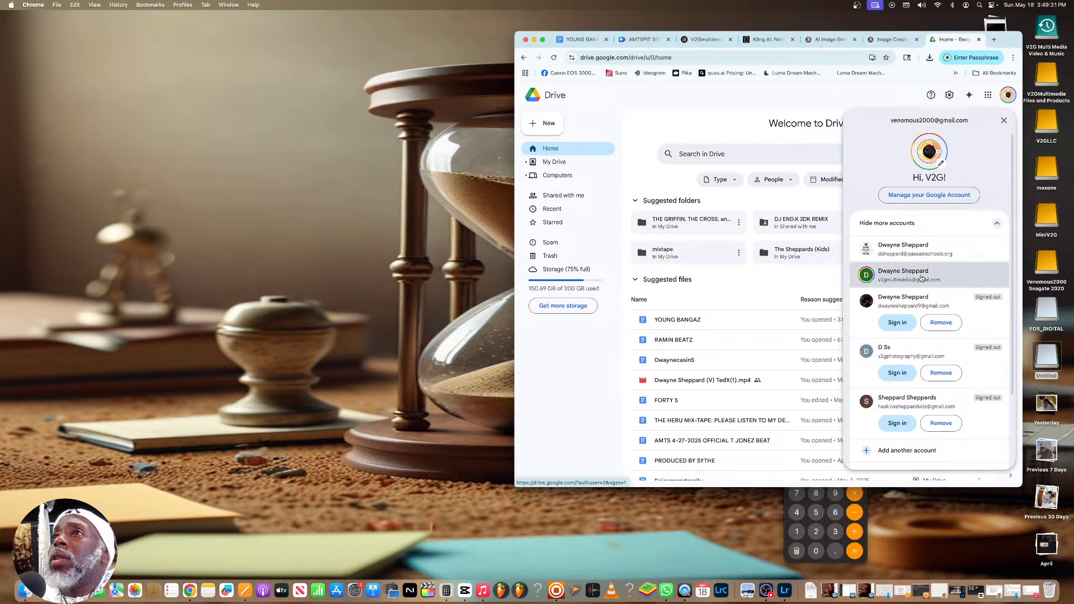
left_click(921, 279)
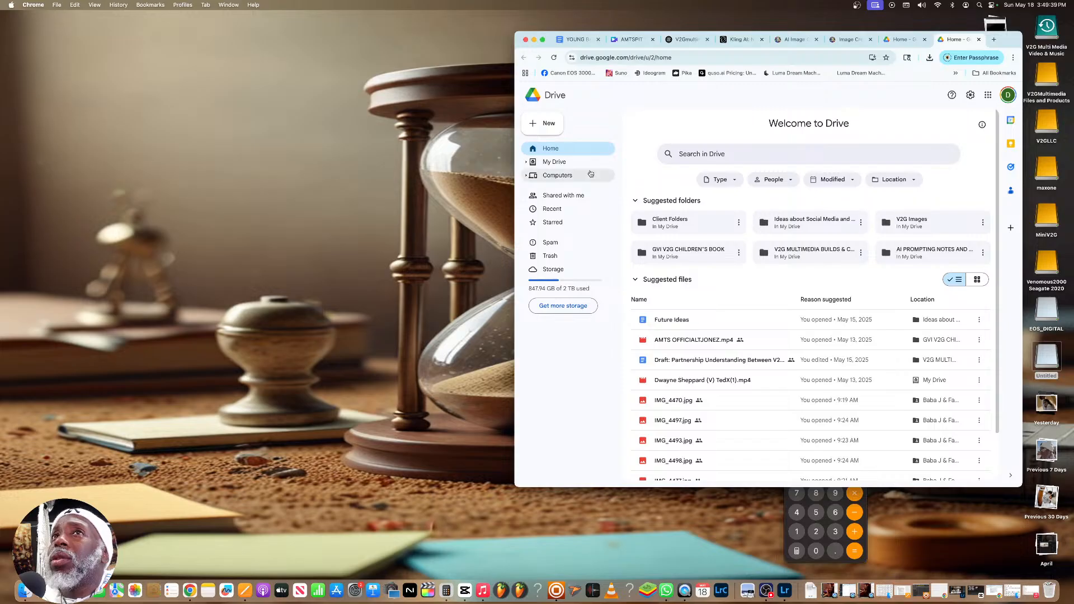
Go to My Drive, search for "chat" and open the CHATGPT FILES folder
left_click(555, 162)
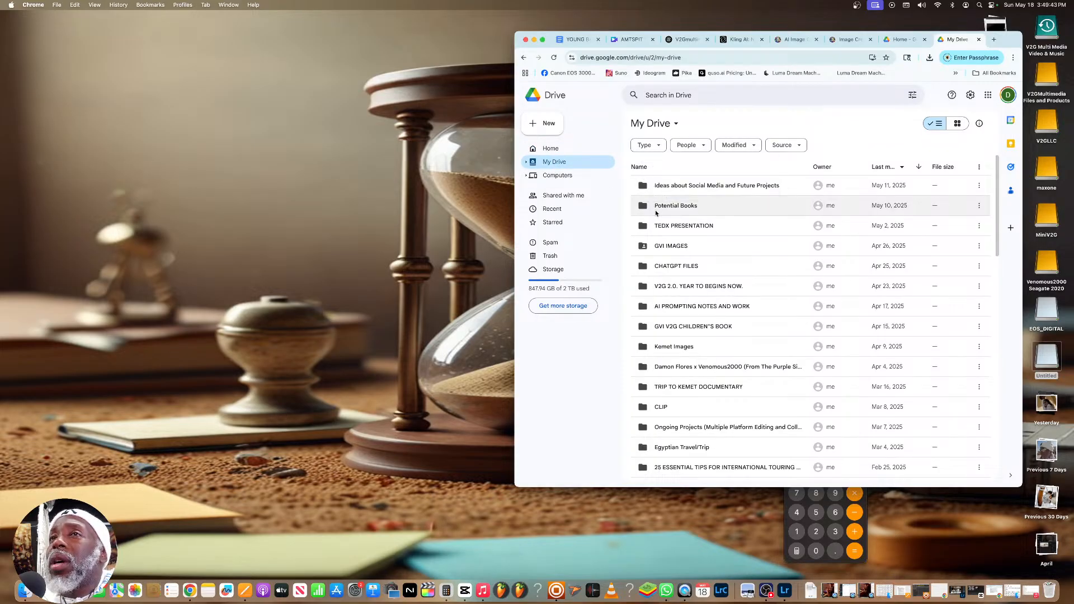
left_click(677, 96)
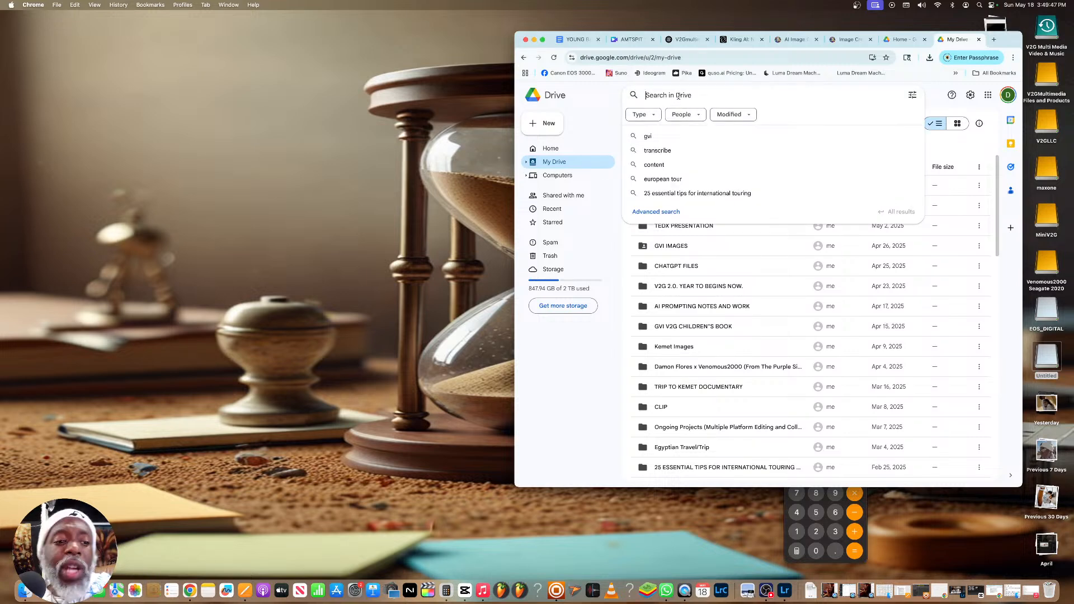
type("chat")
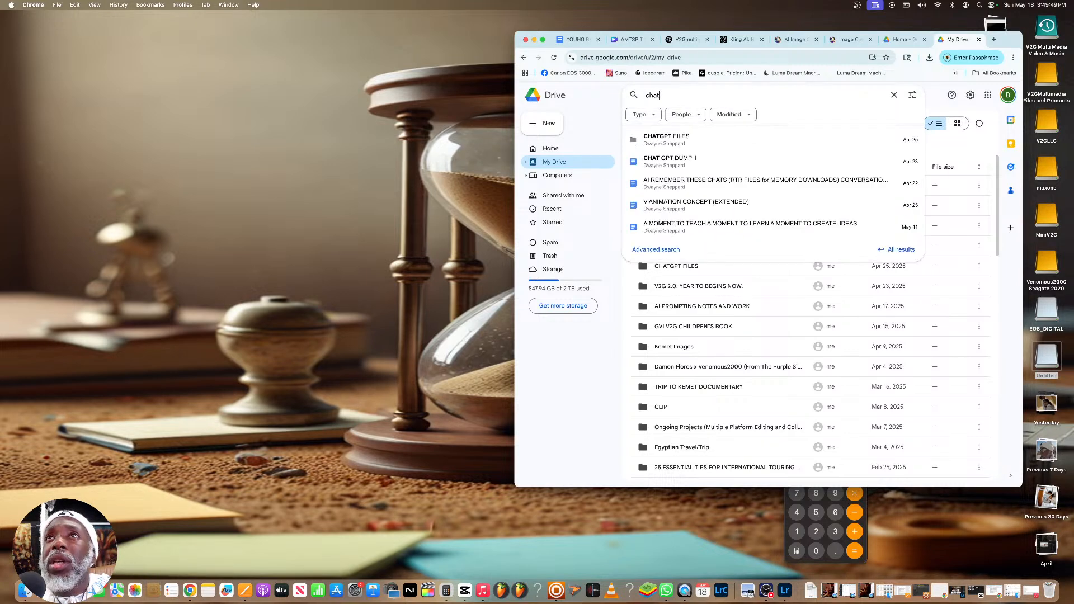
left_click(660, 139)
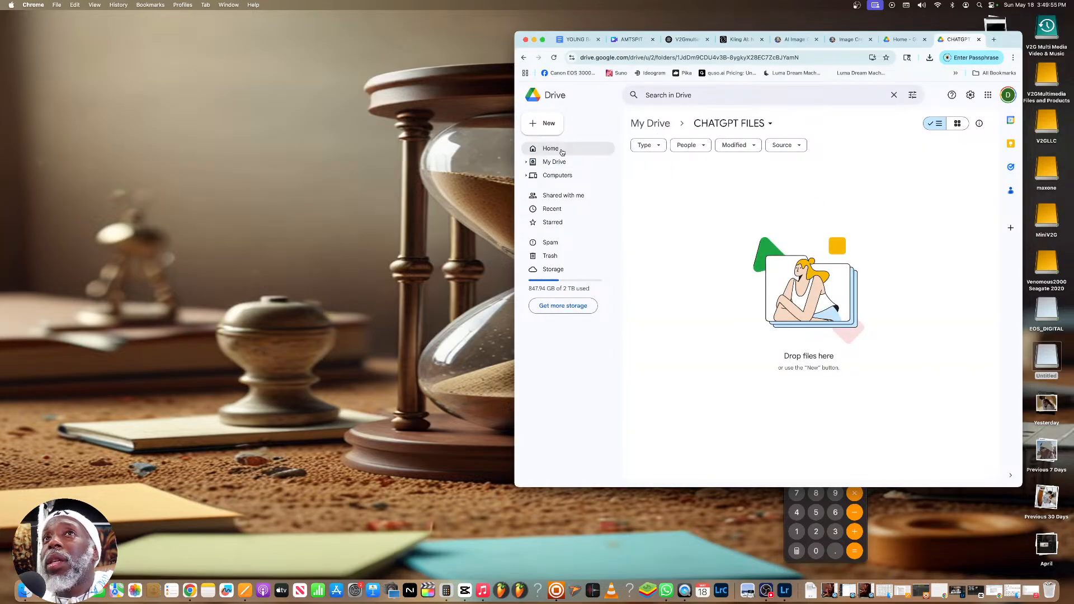
Create a blank Google Docs document in the CHATGPT FILES folder, then move the browser window across the desktop and widen it
left_click(545, 125)
left_click(583, 179)
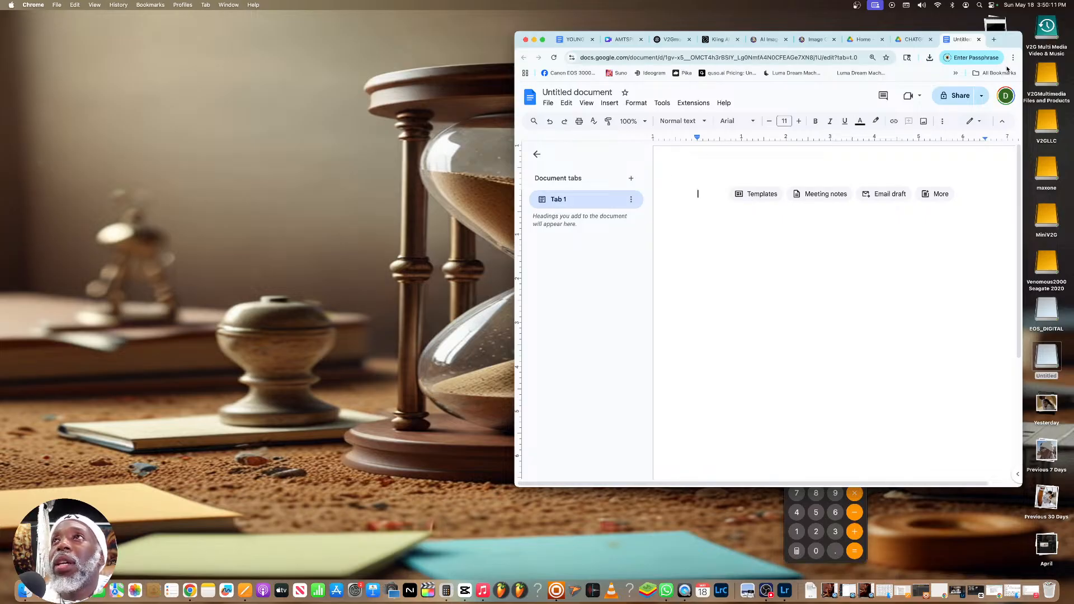
left_click_drag(1005, 42, 839, 34)
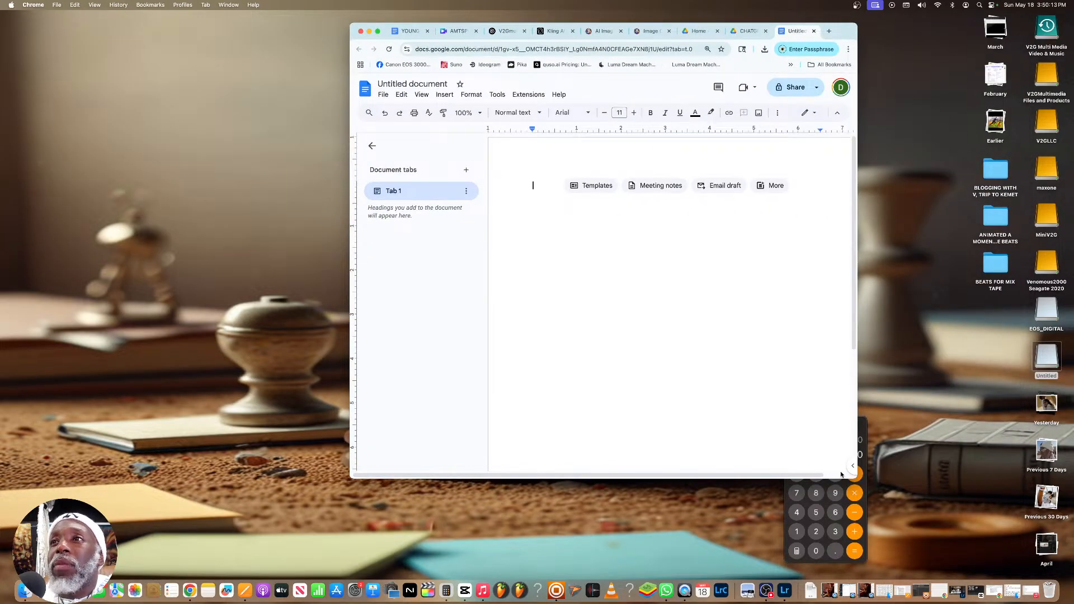
mouse_move(856, 477)
left_mouse_down()
mouse_move(921, 496)
mouse_move(858, 470)
left_mouse_up()
Paste the copied V Animation Concept 2 conversation into the blank document and look back through the pasted bars and prompts
key("super+v")
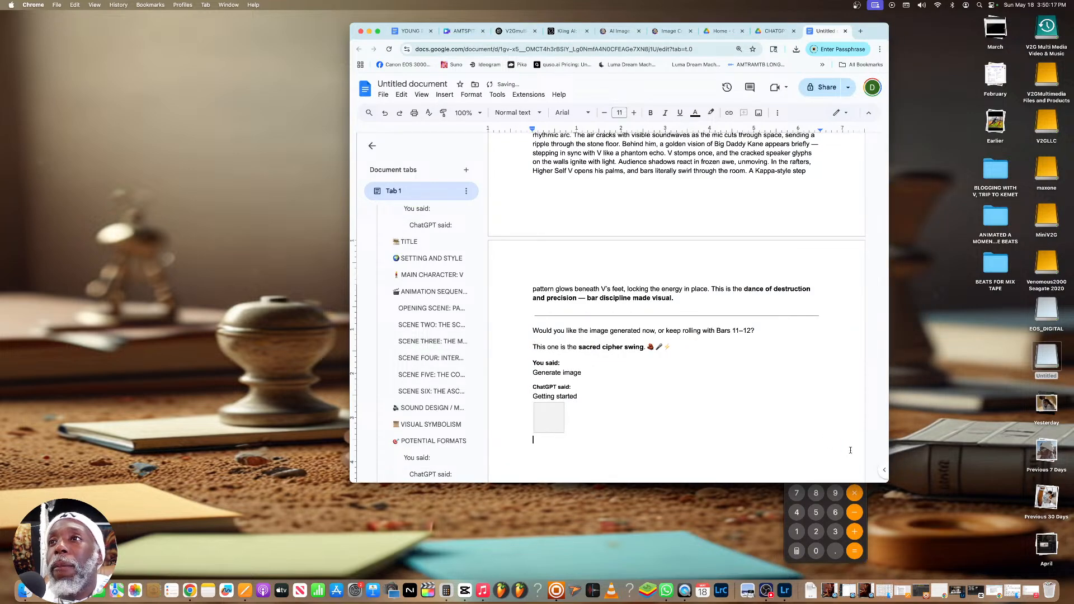
scroll(842, 455, "up", 10)
scroll(801, 437, "up", 5)
scroll(727, 411, "up", 15)
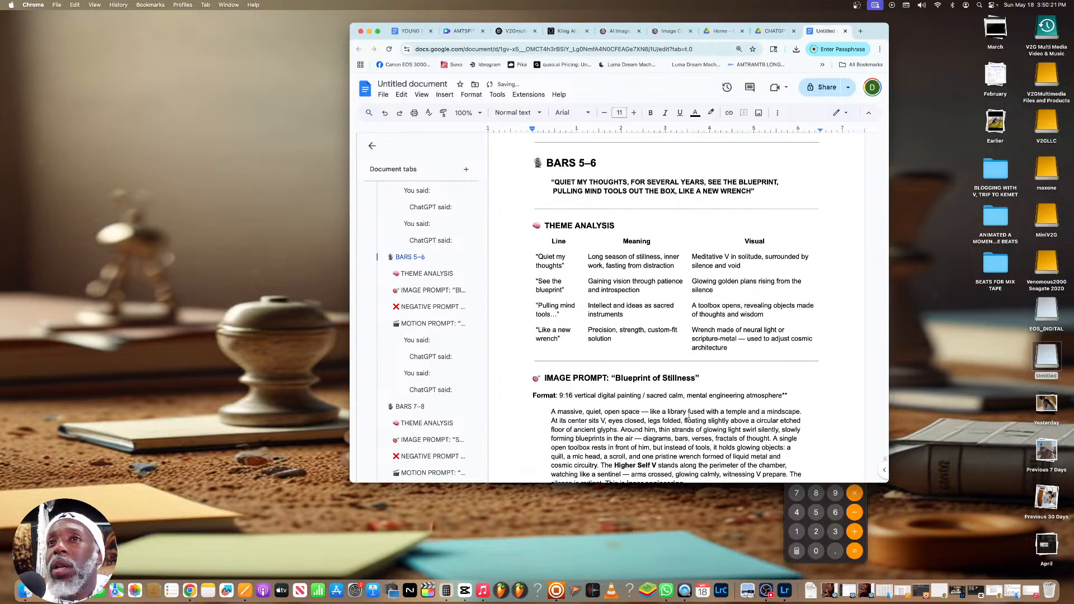
scroll(683, 418, "up", 15)
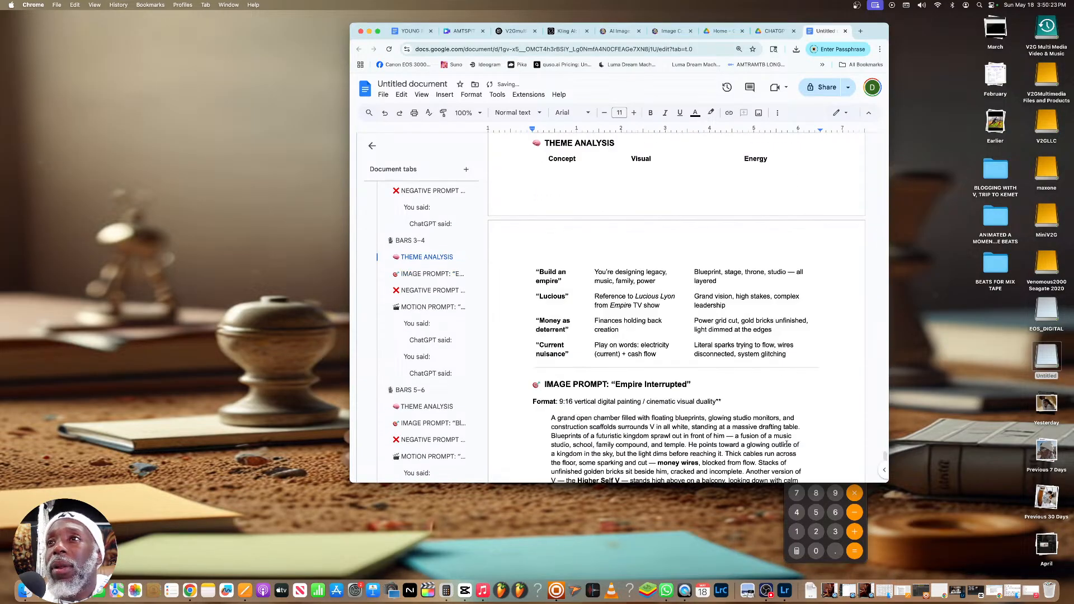
Enlarge the browser window and look through the pasted conversation's bars, image prompts and motion prompts across the document
left_click_drag(926, 482, 941, 492)
scroll(832, 451, "up", 20)
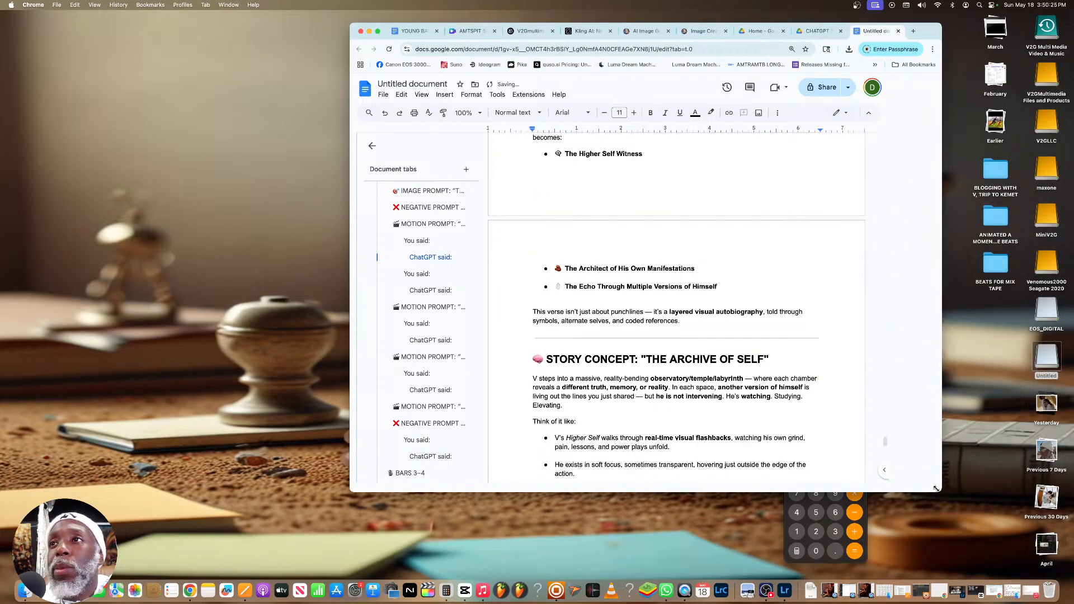
scroll(833, 451, "up", 10)
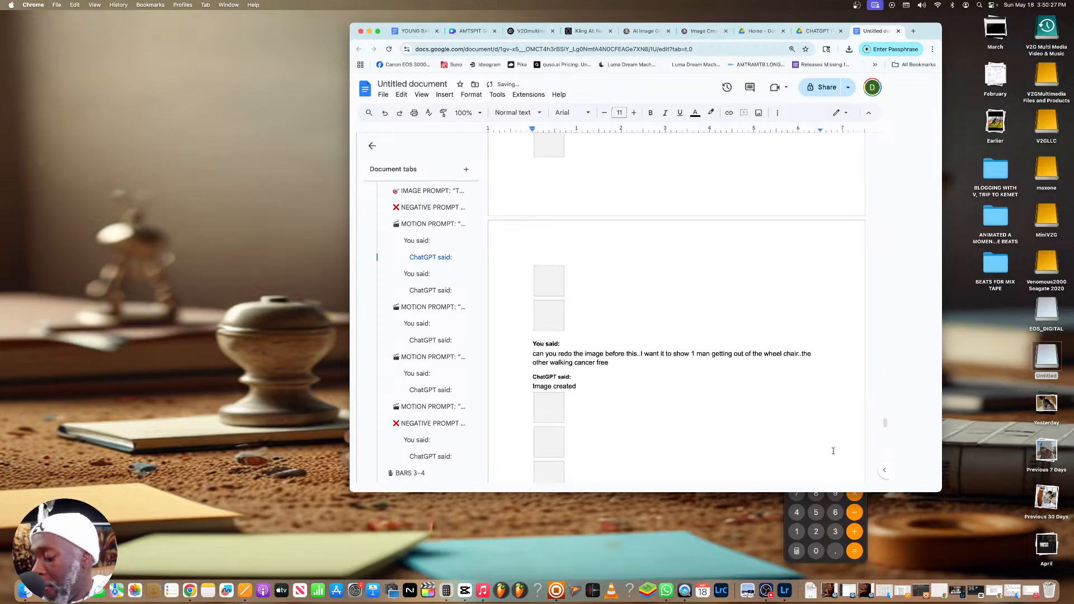
scroll(833, 451, "up", 15)
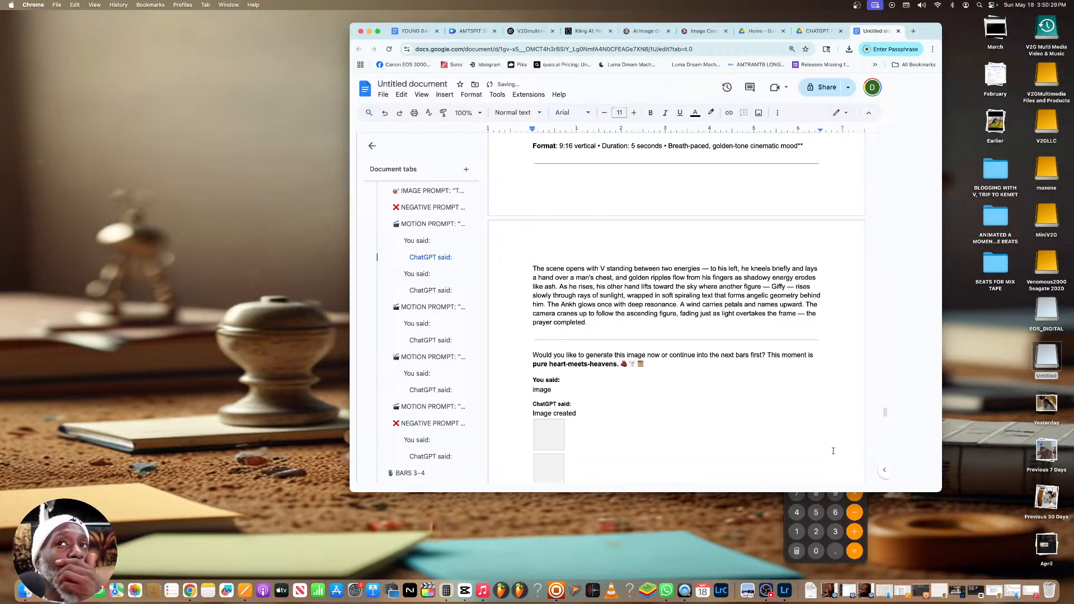
scroll(833, 450, "up", 5)
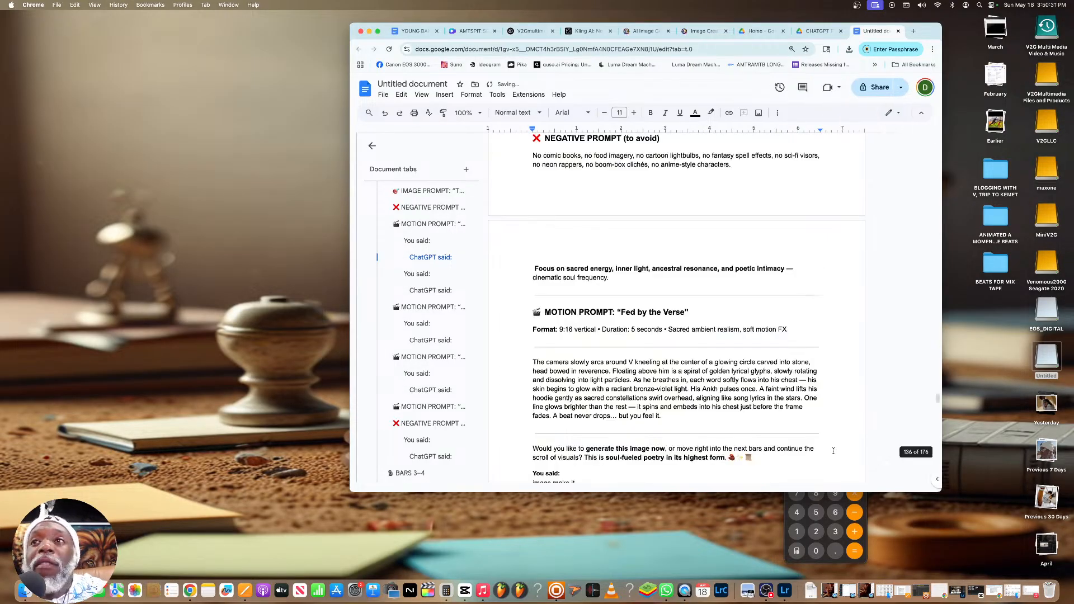
scroll(833, 450, "up", 10)
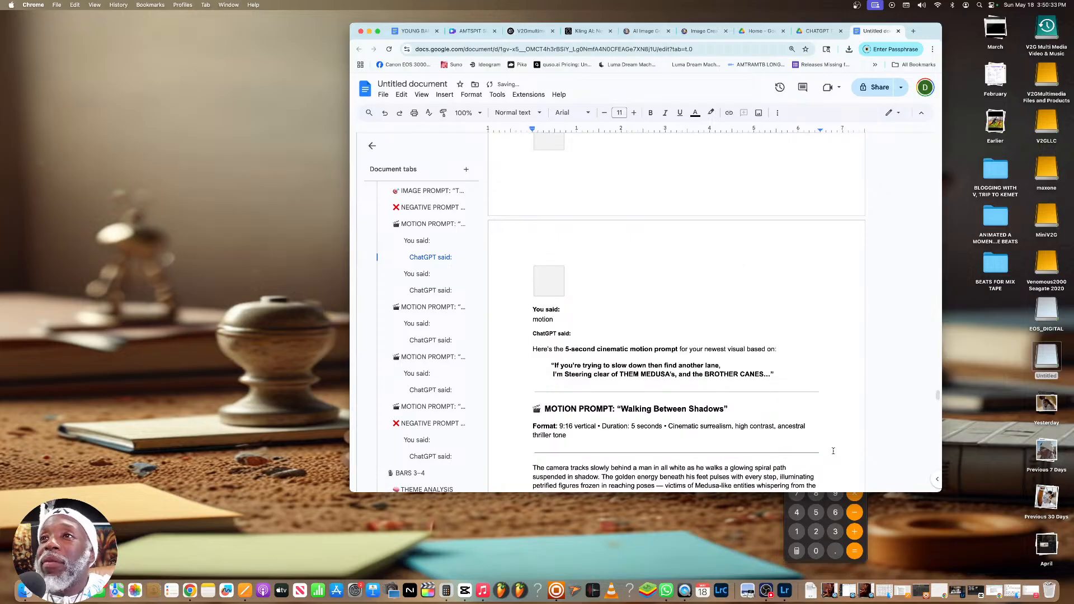
scroll(833, 451, "up", 15)
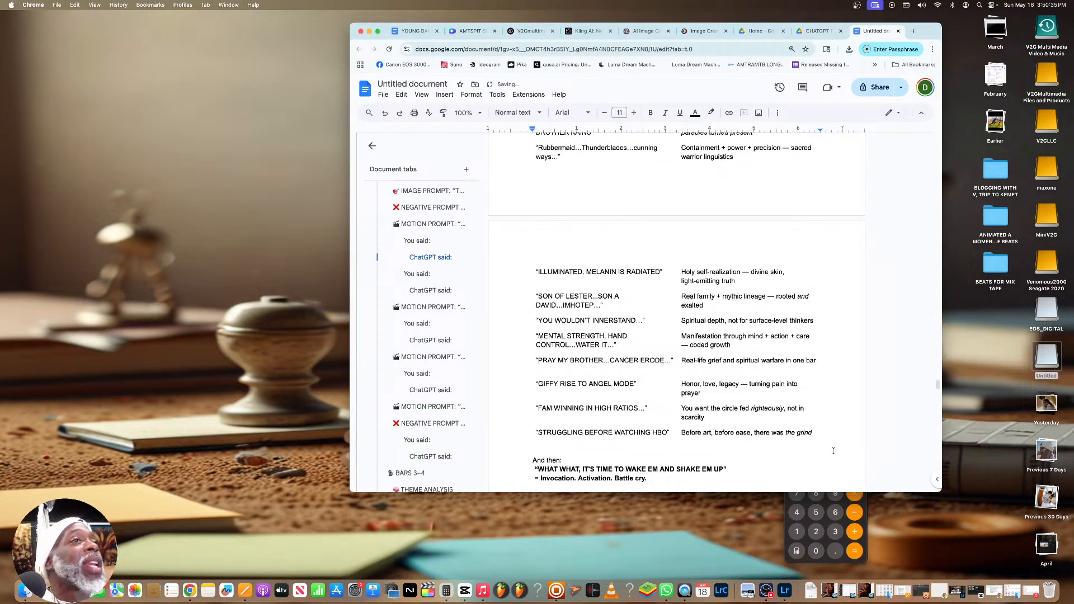
scroll(833, 451, "up", 15)
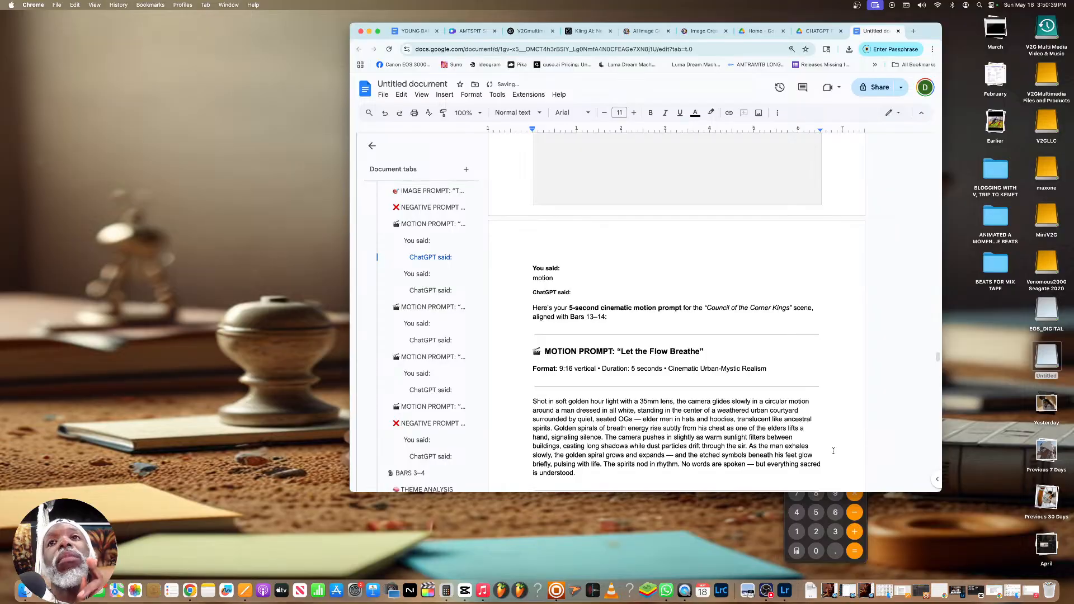
scroll(832, 451, "down", 6)
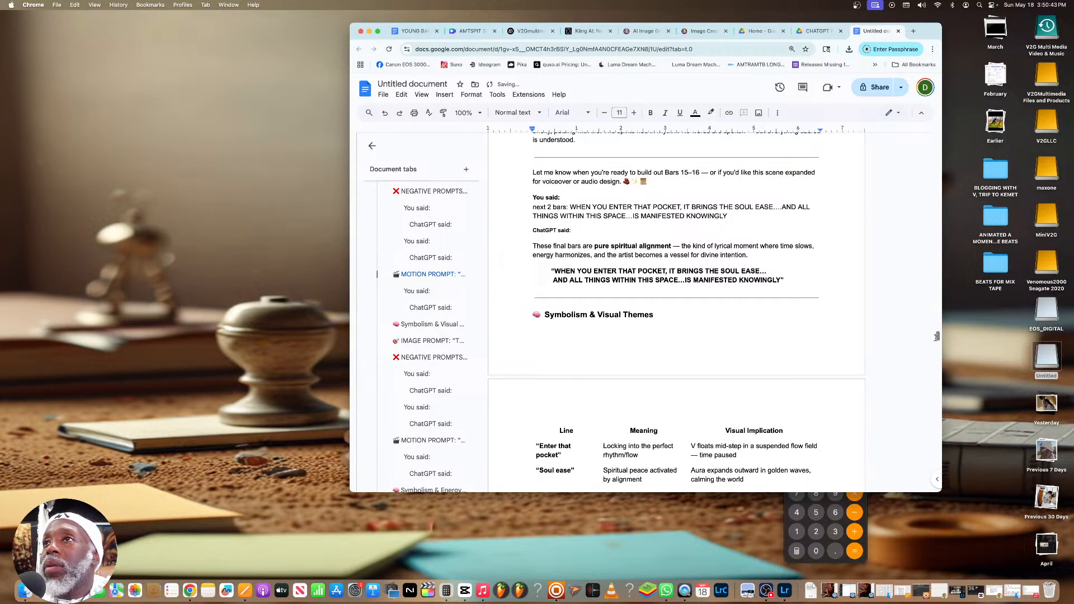
scroll(937, 327, "down", 8)
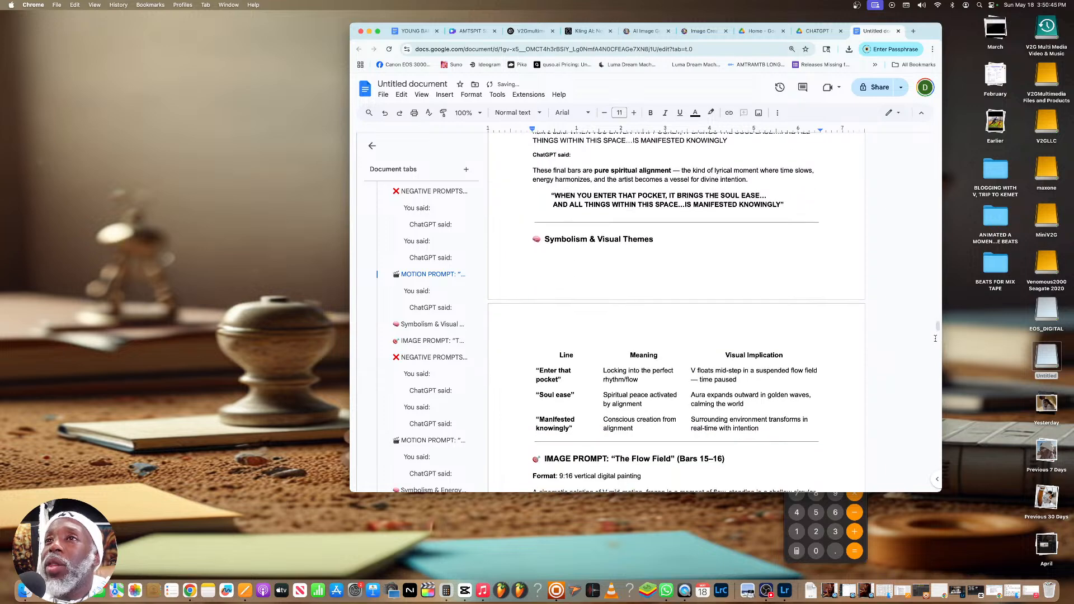
left_click_drag(938, 320, 939, 445)
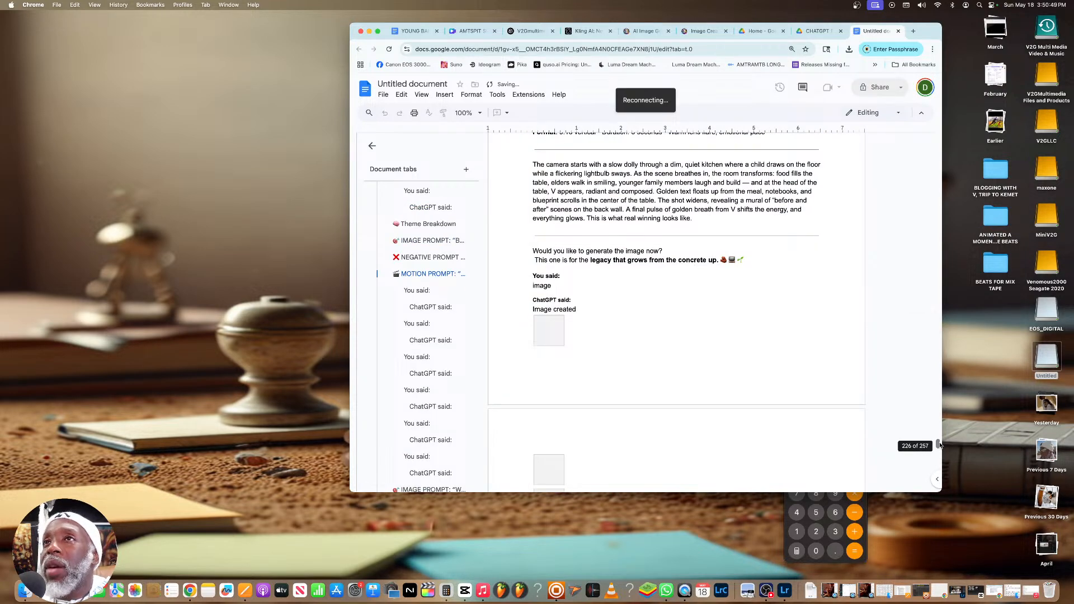
left_click_drag(938, 444, 924, 205)
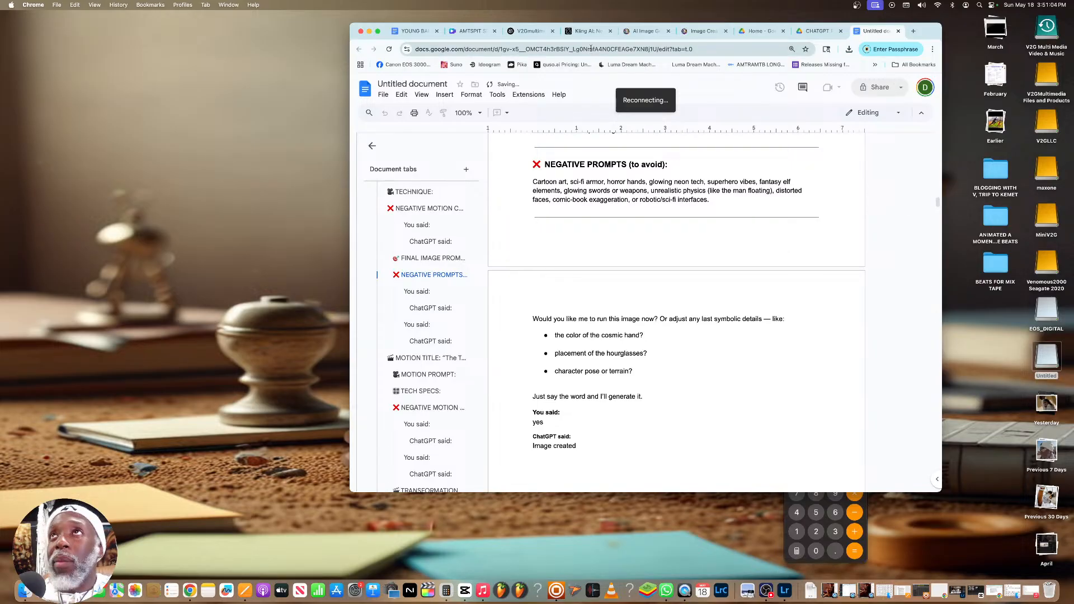
Check the source chat's title in ChatGPT and rename the untitled document "V Animation Concept 2"
left_click(525, 32)
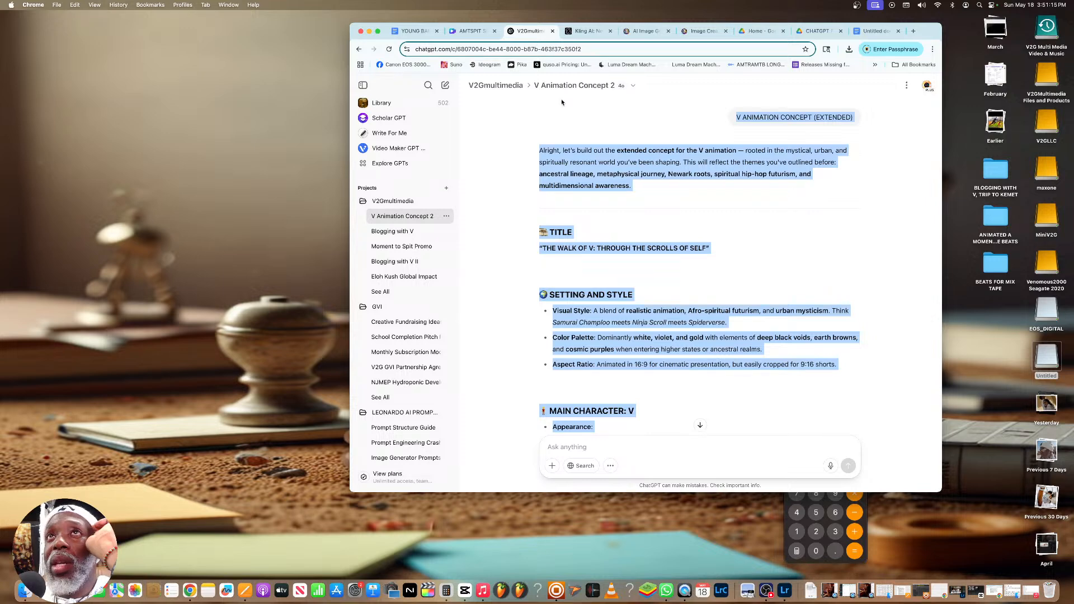
left_click(854, 33)
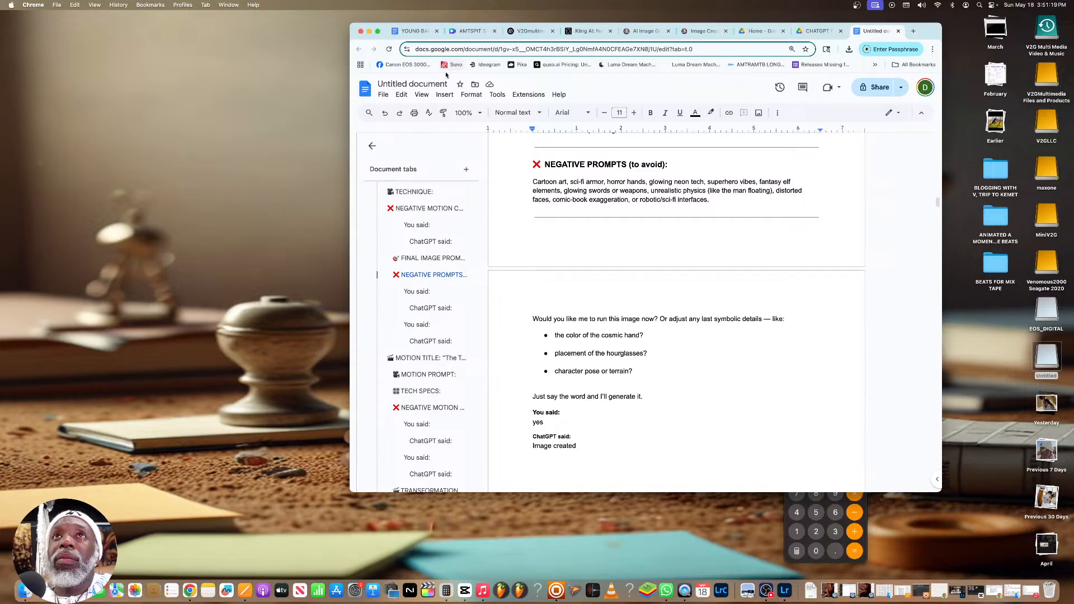
left_click(425, 84)
type("V Animation Conce")
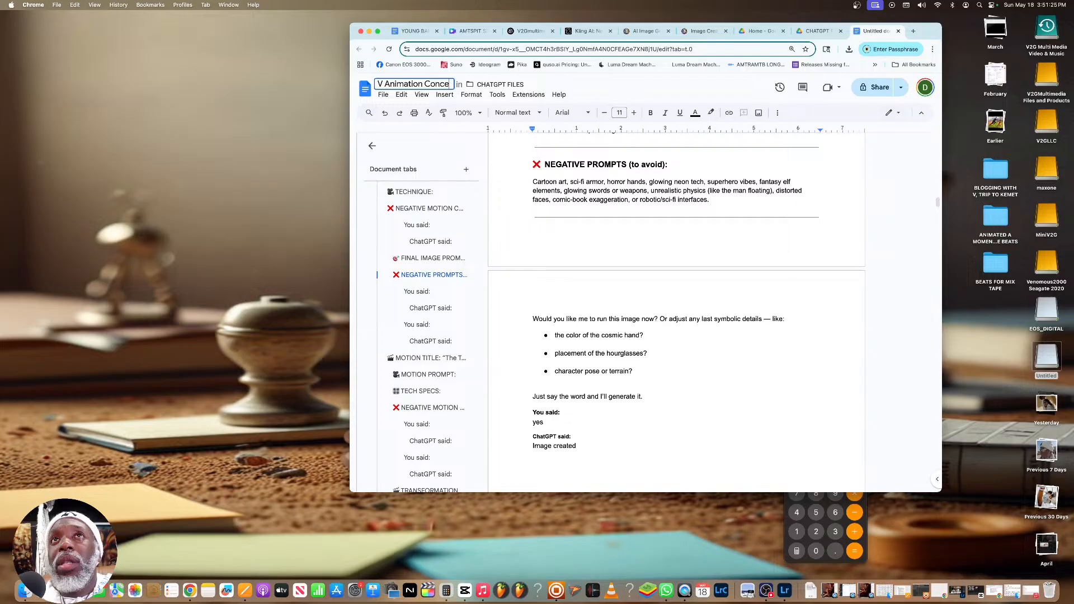
type("pt 2")
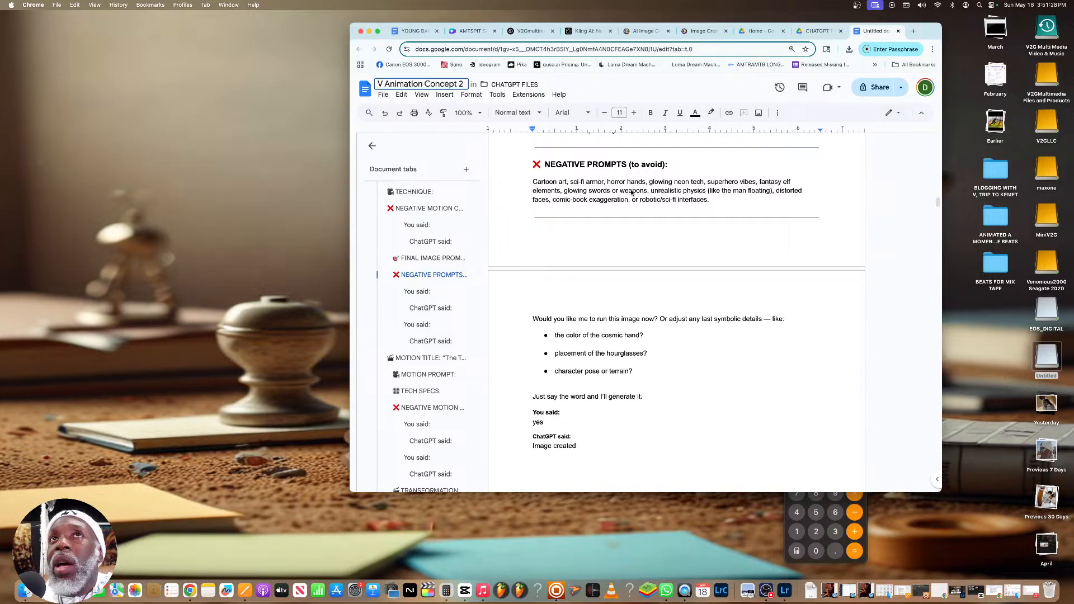
key("Return")
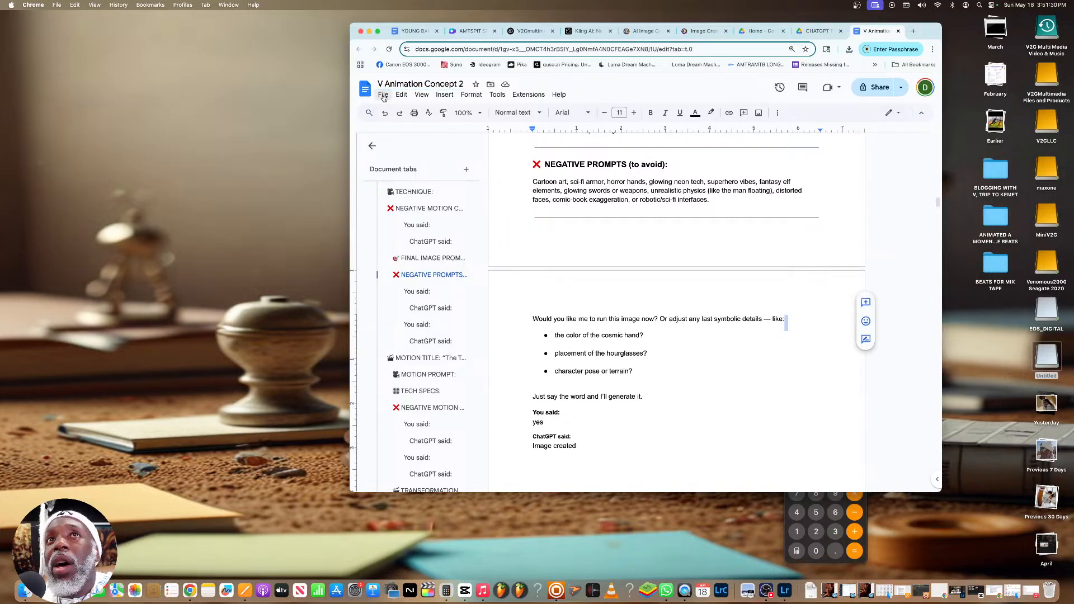
Download the document as a plain text file and look over the pasted images following the negative prompts section
left_click(383, 95)
mouse_move(428, 186)
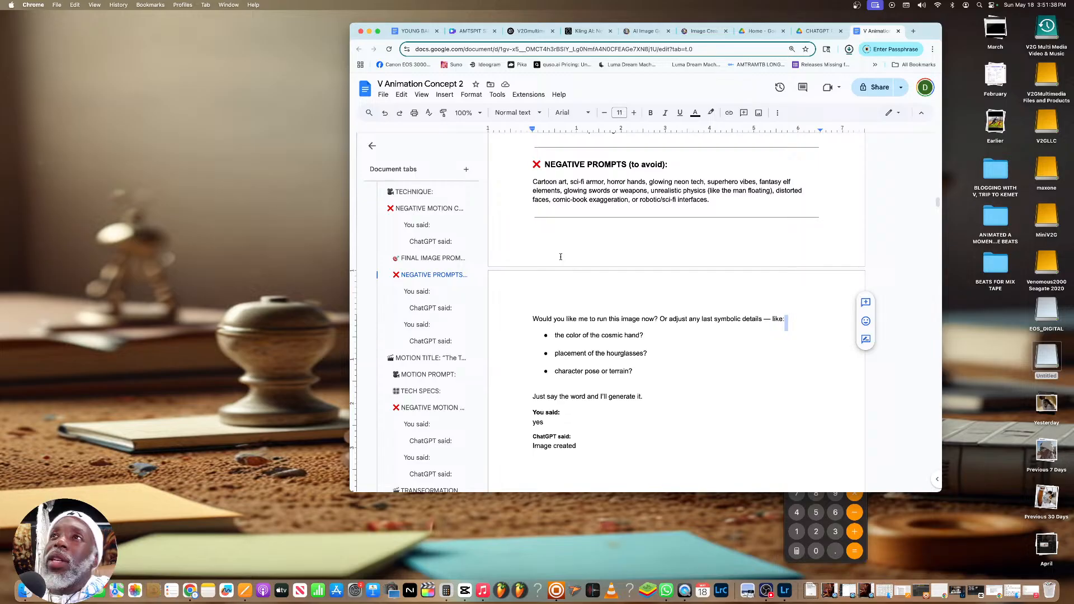
scroll(529, 206, "down", 3)
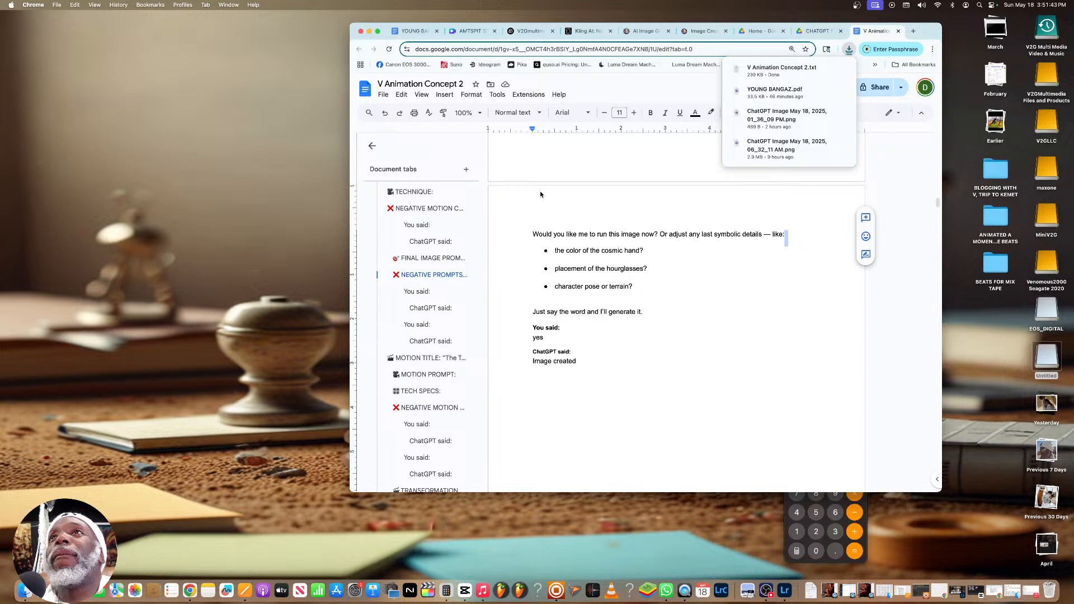
scroll(540, 194, "down", 1)
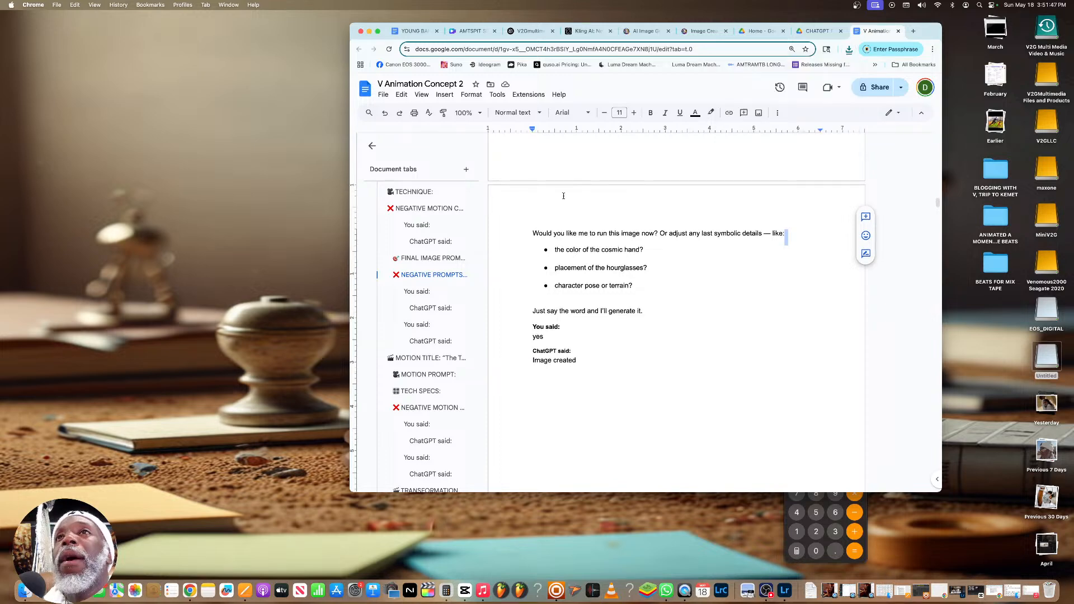
scroll(570, 196, "down", 5)
scroll(576, 196, "down", 5)
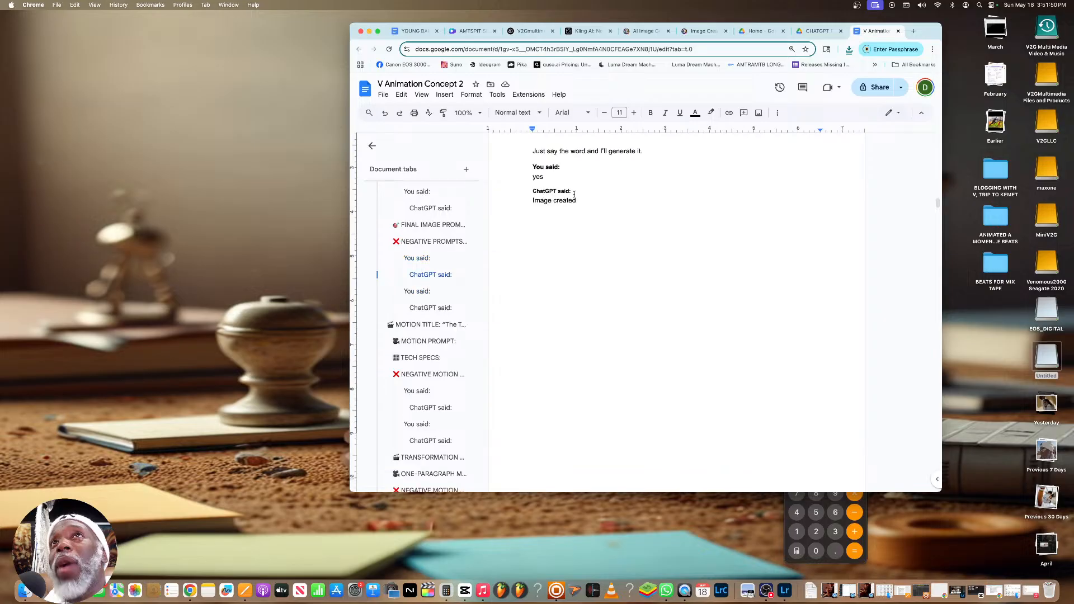
scroll(576, 194, "down", 3)
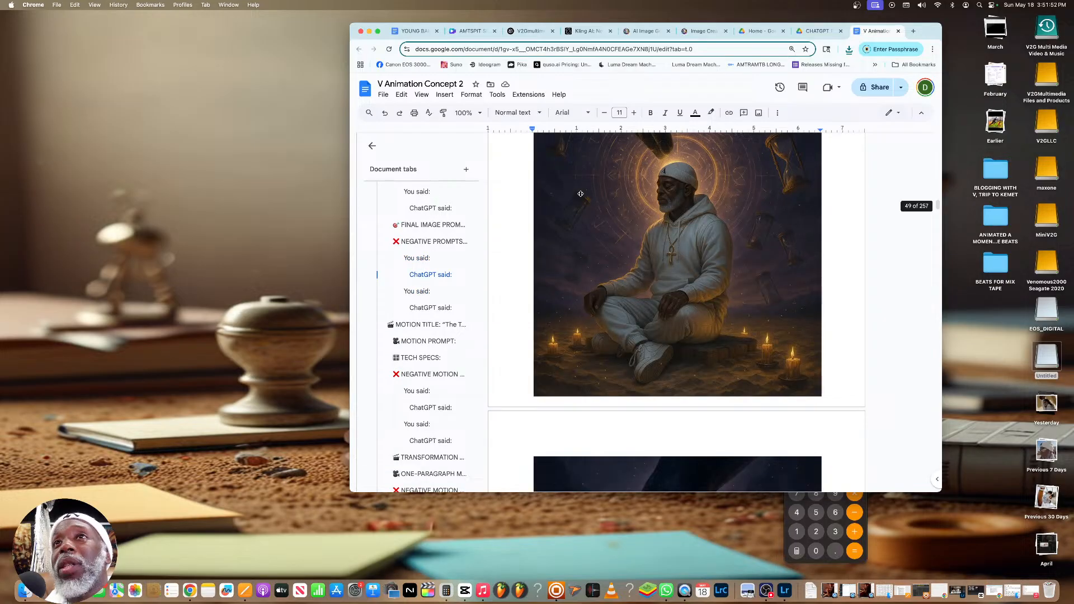
scroll(581, 193, "up", 1)
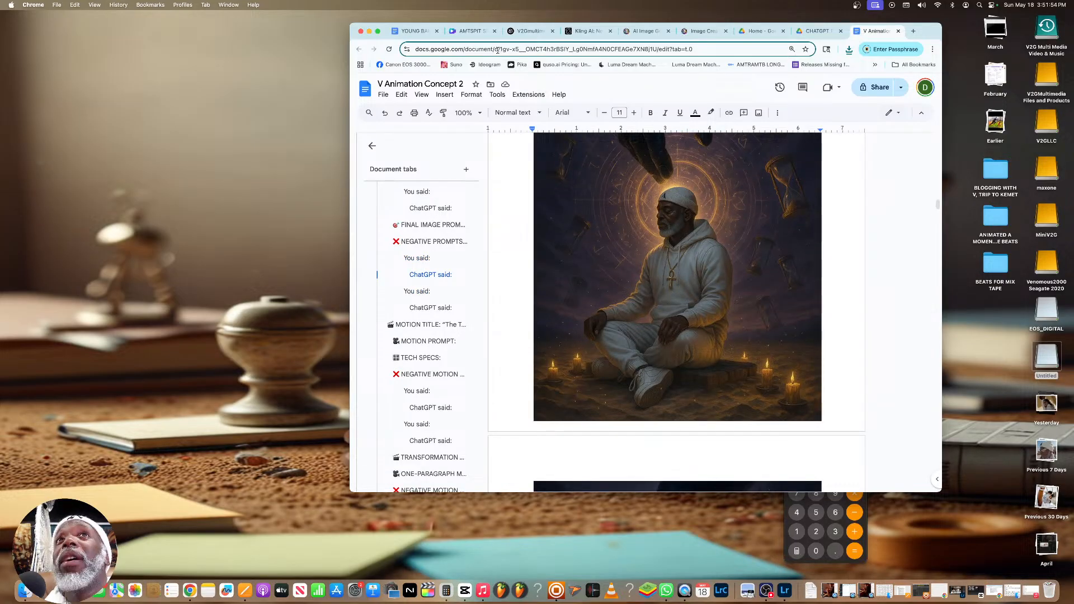
Open the V2Gmultimedia project in ChatGPT and send the new chat message "V Animation Concept 3. Can you help yes or no.."
left_click(521, 31)
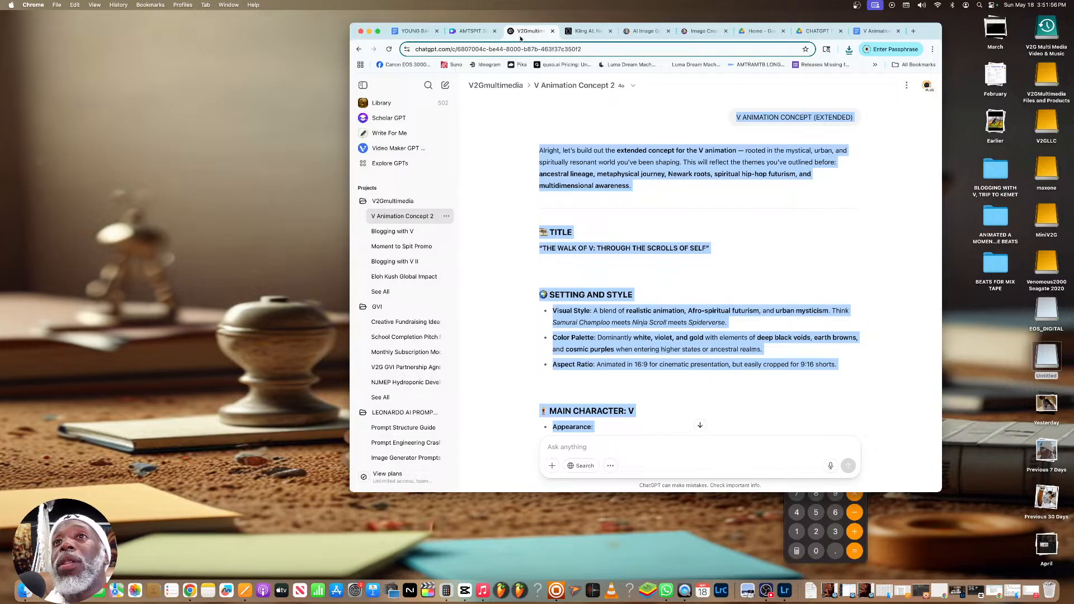
left_click(395, 203)
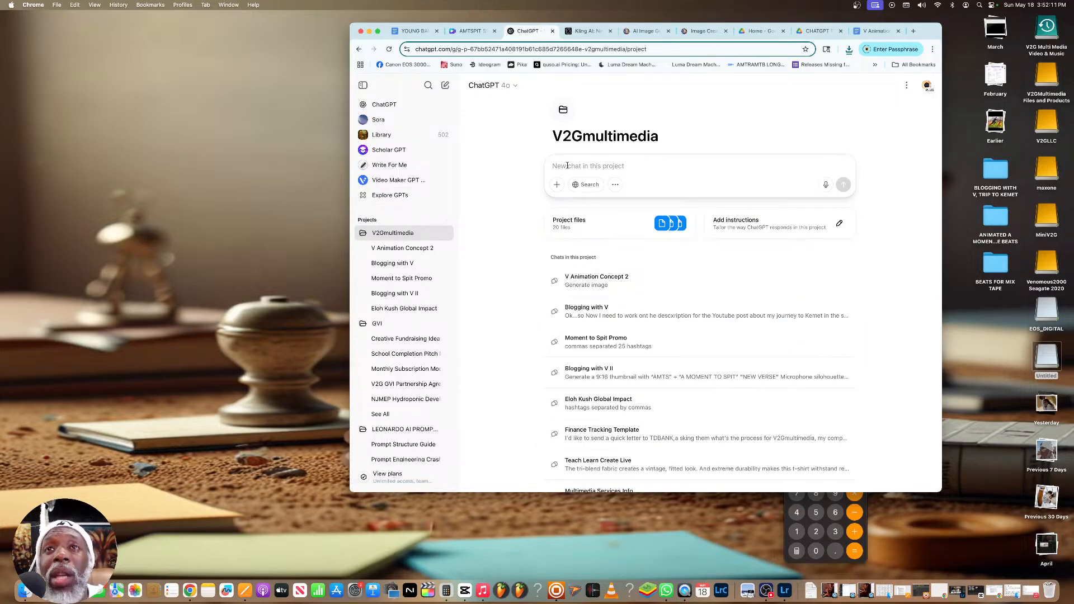
type("V Animation Concept 3")
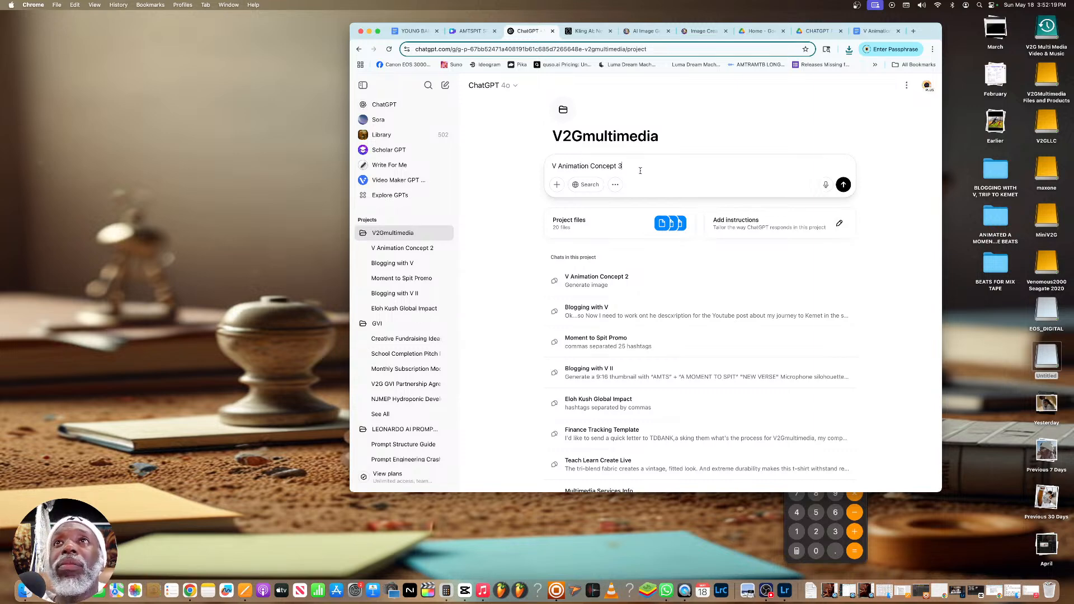
type(". Can yo u")
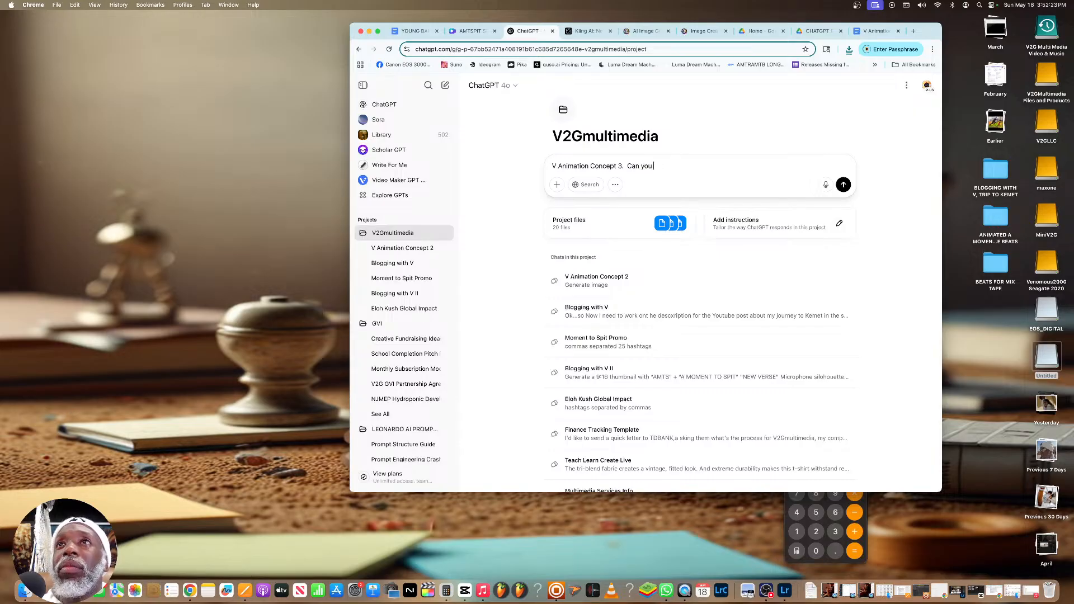
type(" help ye")
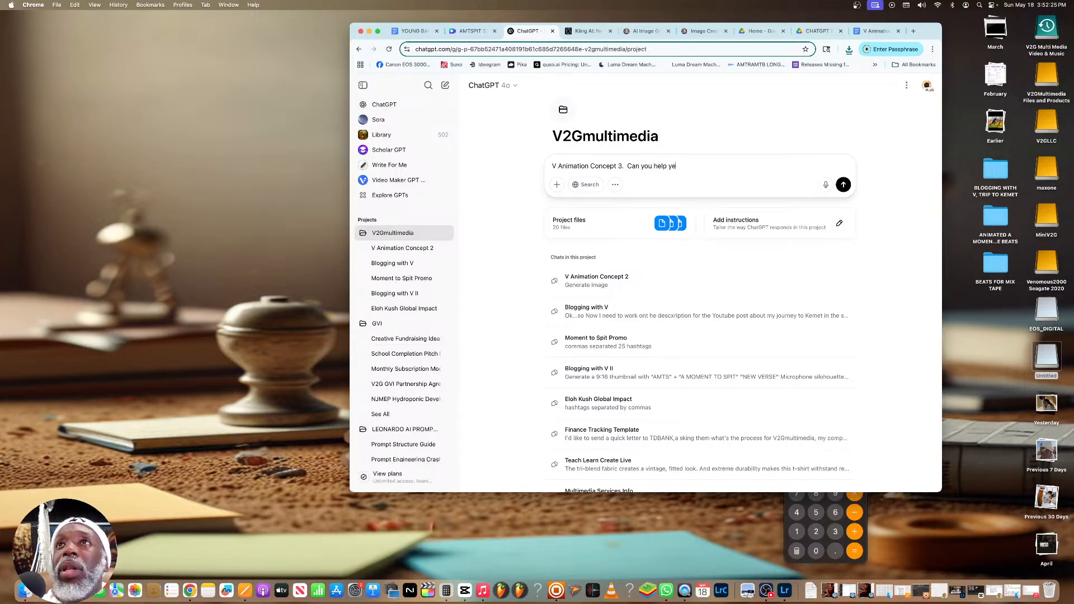
type("s or no..")
key("Return")
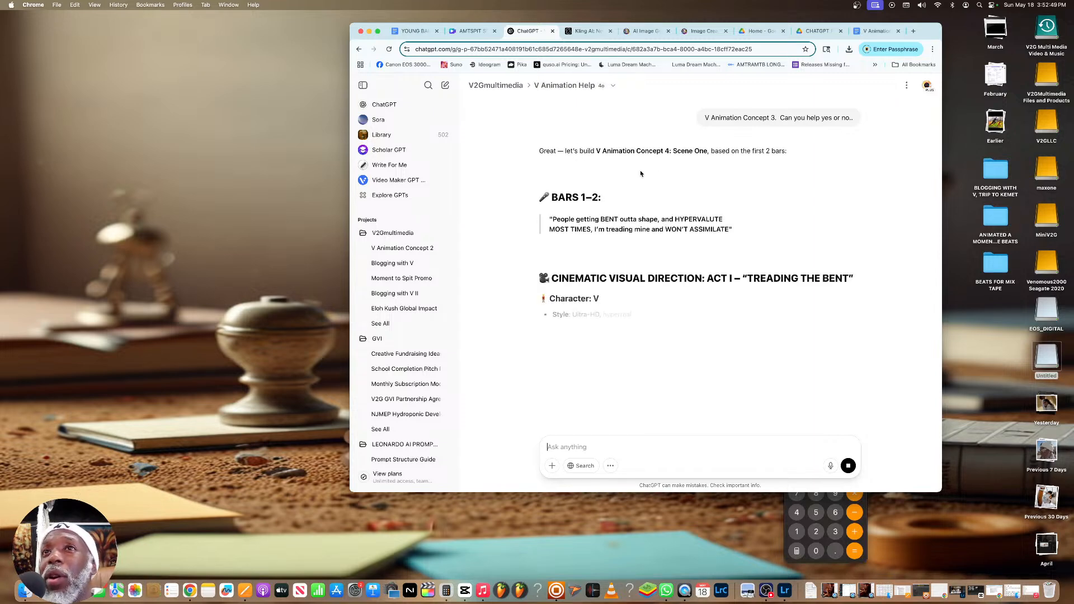
Stop the response, extend the sent message with "Please do not start anything unti I say so", resend it and read the reply
left_click(848, 466)
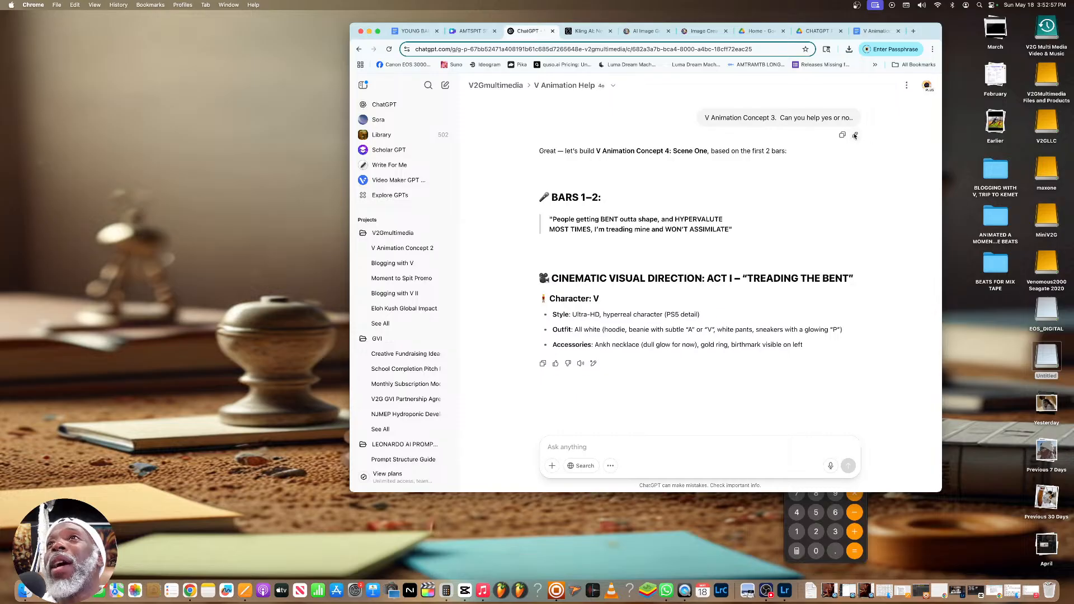
left_click(843, 135)
type(". Ple")
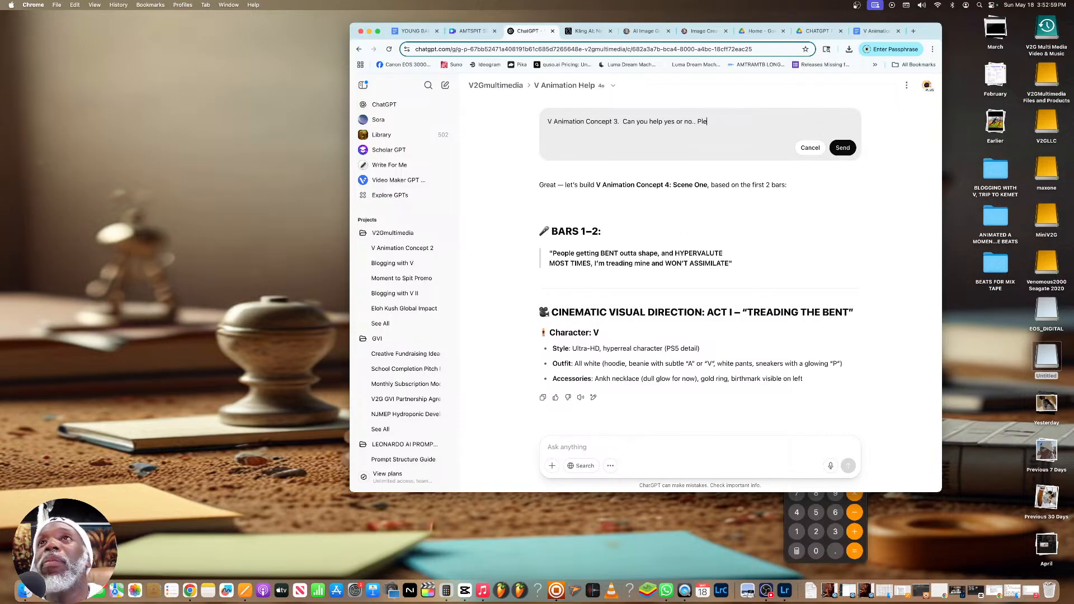
type("ase do no")
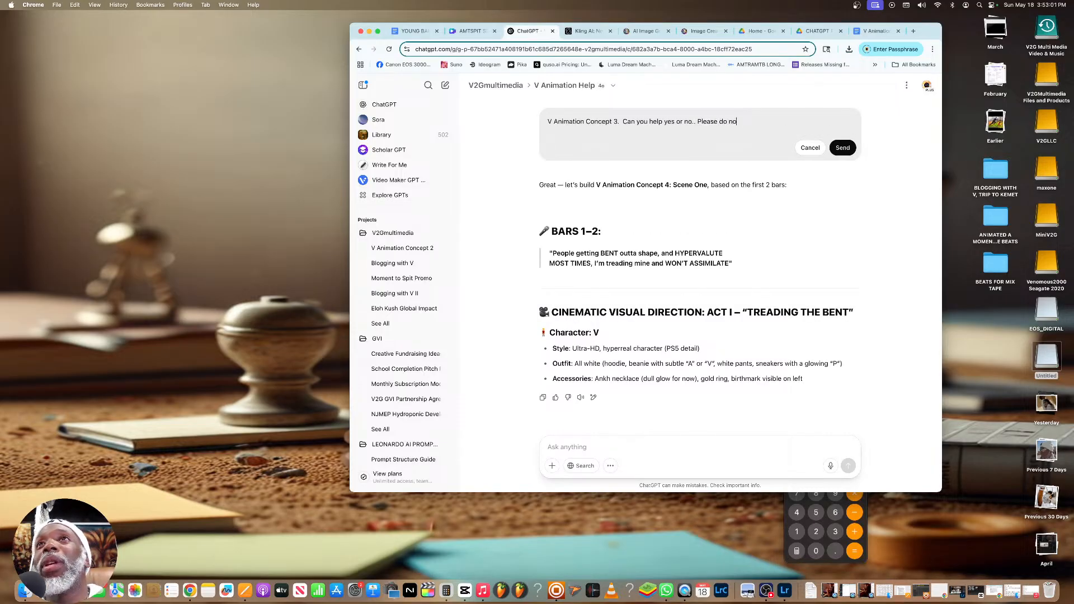
type("t start anything untill I")
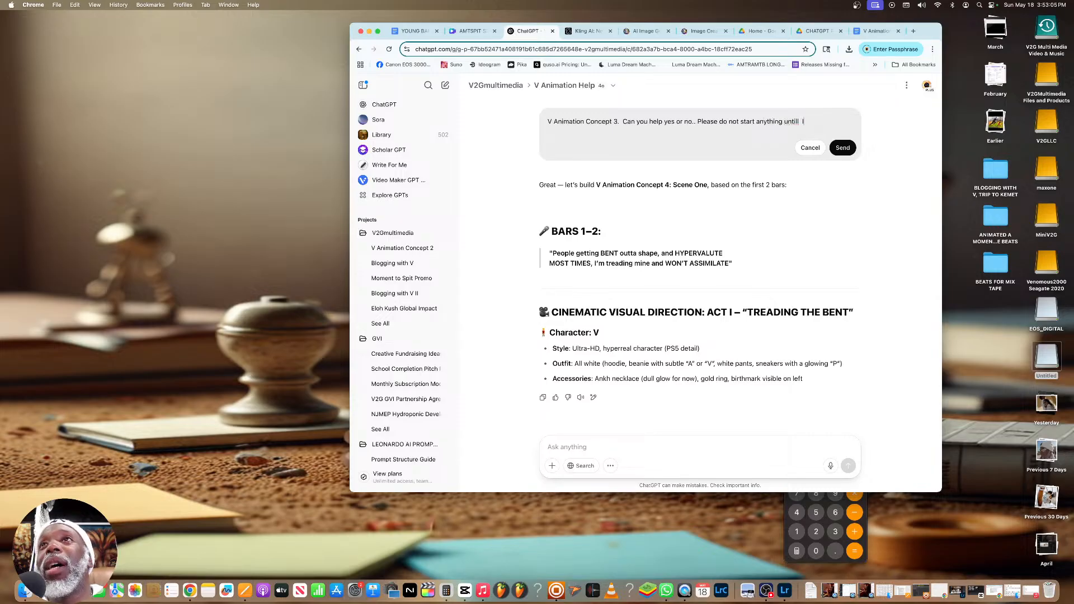
key("BackSpace")
key("BackSpace")
key("BackSpace")
key("BackSpace")
type(" I say so")
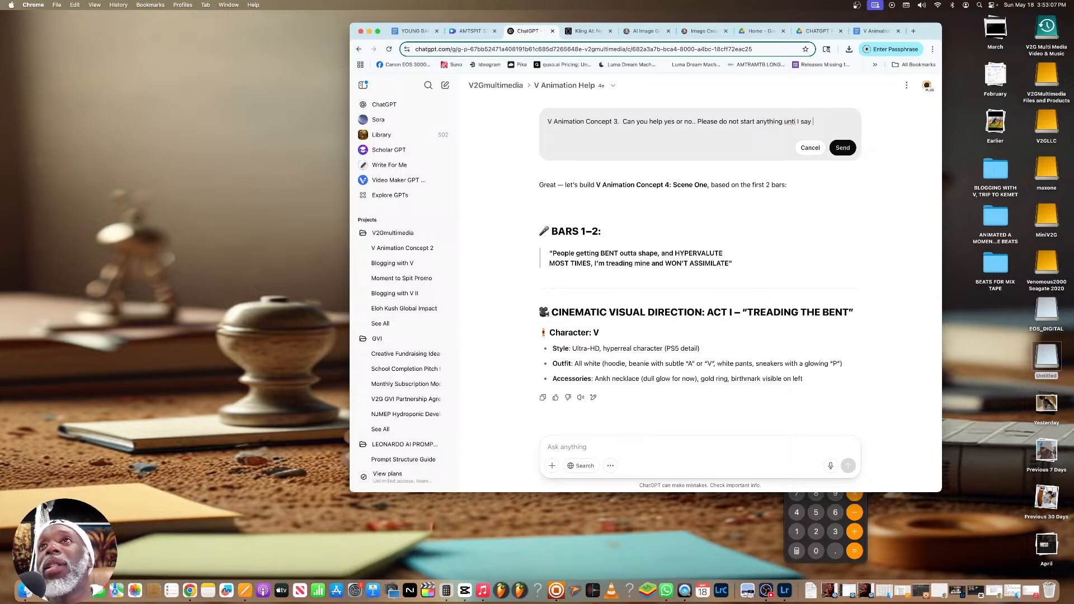
left_click(842, 148)
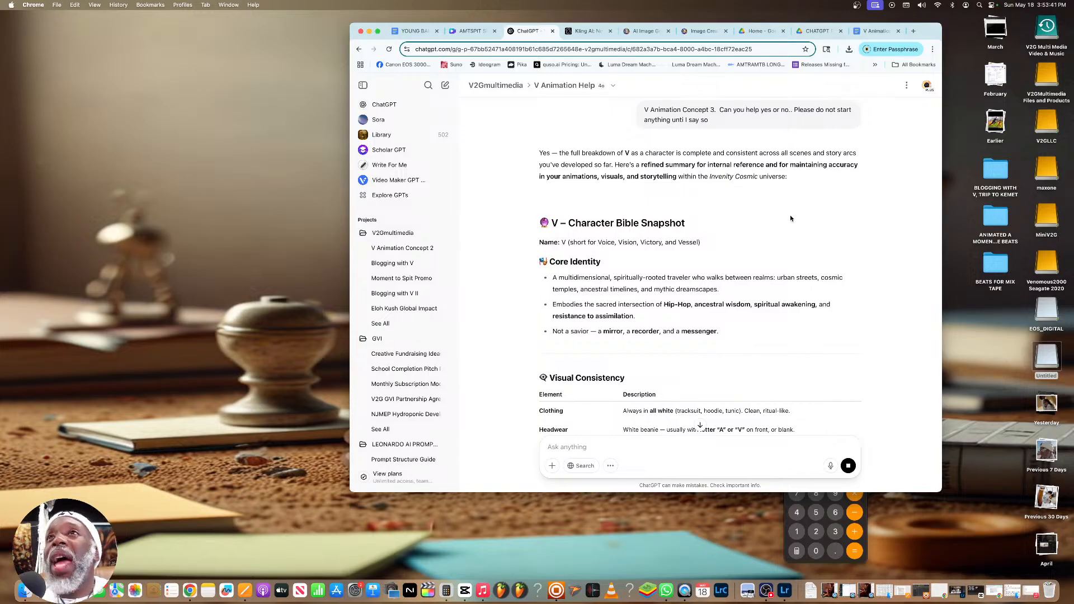
scroll(791, 216, "down", 5)
scroll(789, 210, "down", 10)
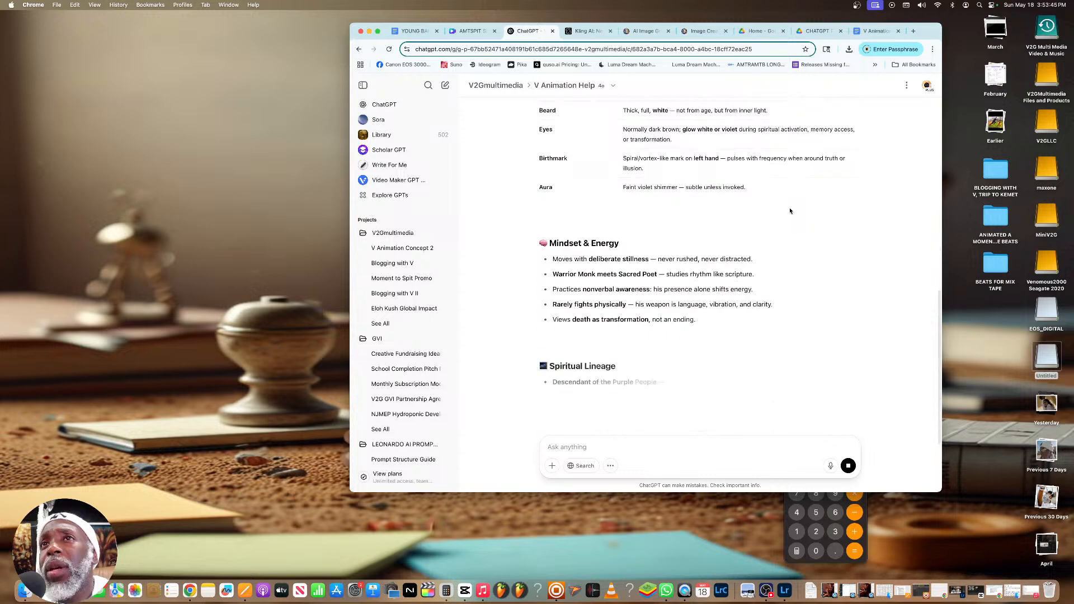
Read through the character summary of V in the reply, from core identity and visual consistency to the closing themes
scroll(789, 211, "down", 2)
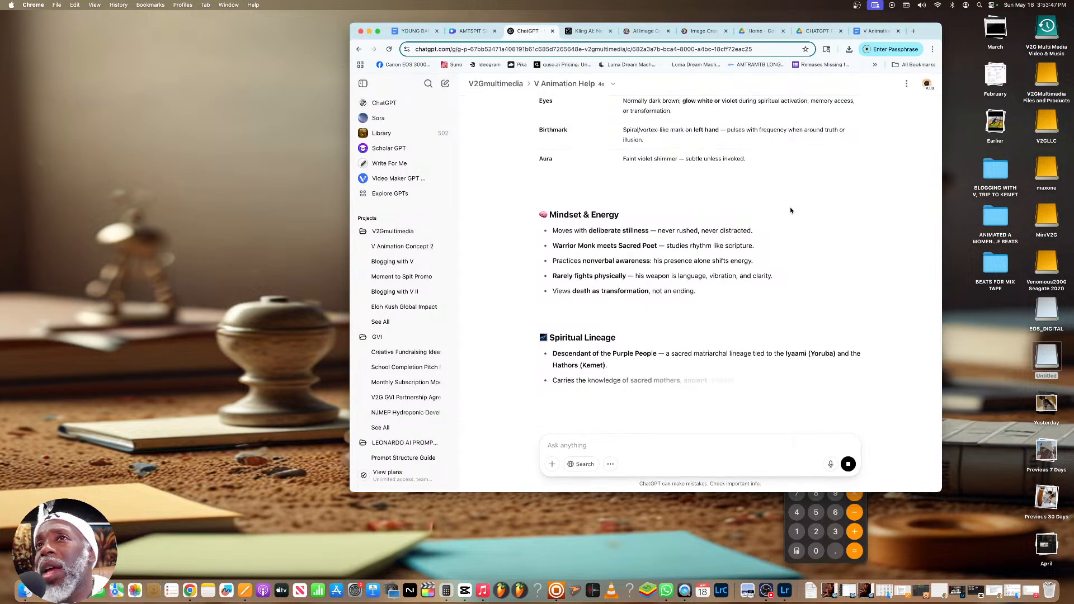
scroll(791, 211, "down", 3)
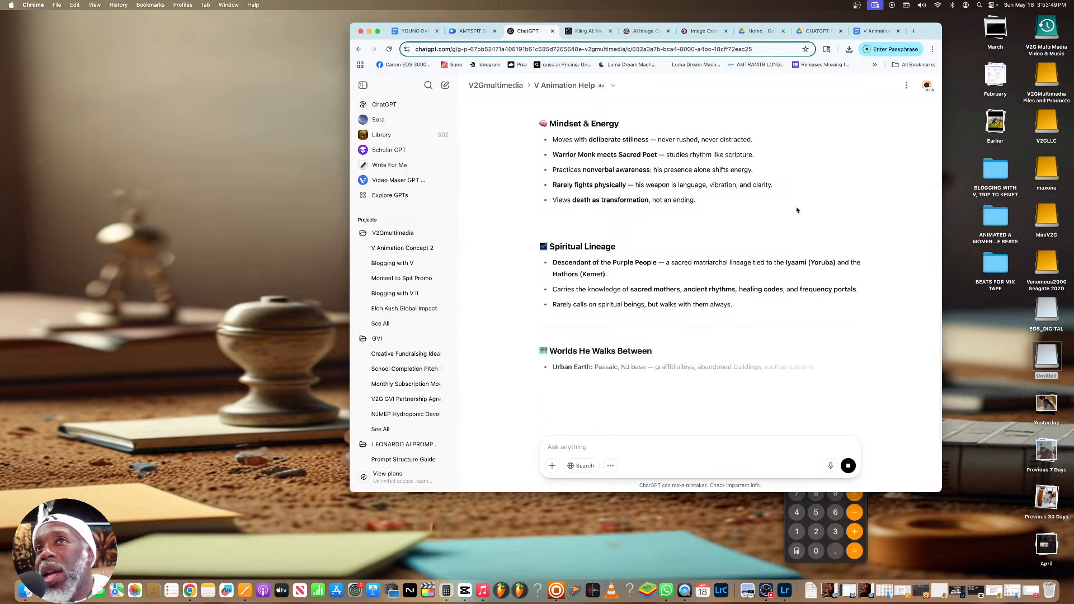
scroll(795, 206, "down", 1)
scroll(795, 205, "down", 2)
scroll(795, 206, "down", 3)
scroll(796, 209, "down", 2)
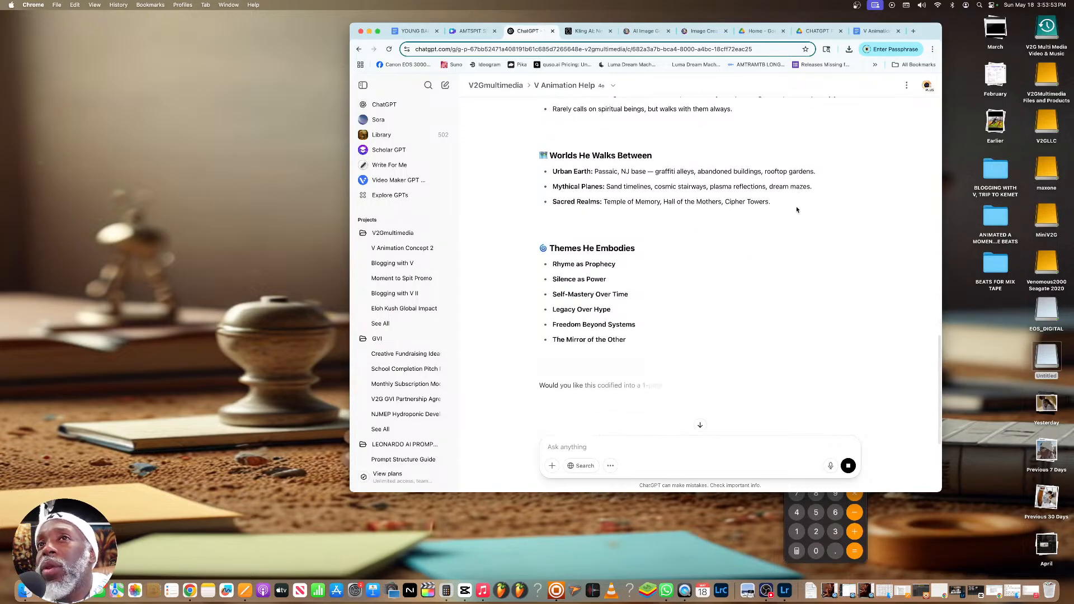
scroll(797, 209, "down", 1)
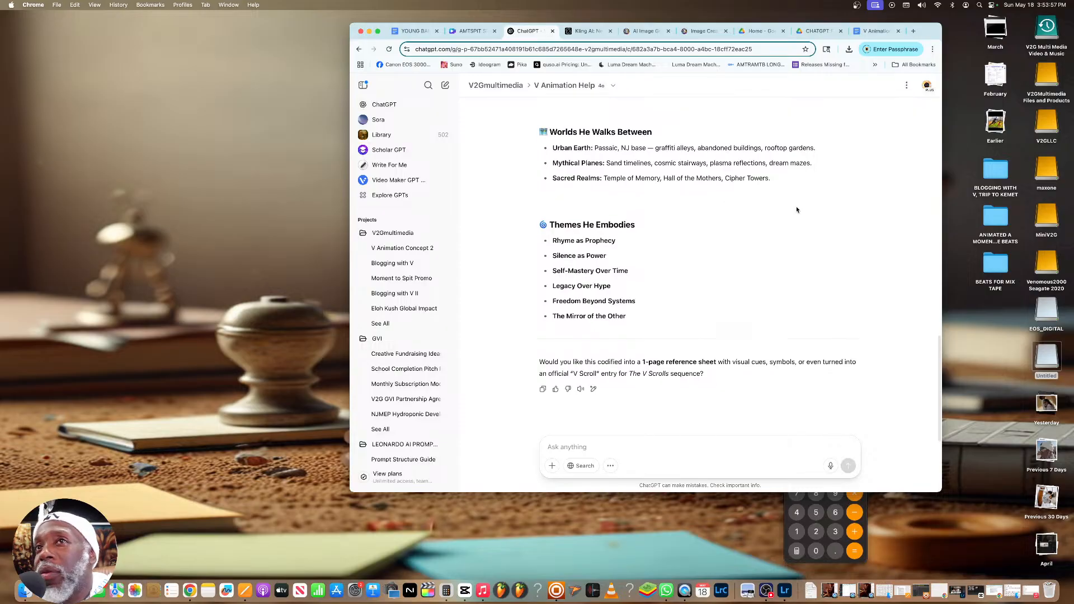
scroll(797, 209, "up", 4)
scroll(796, 210, "up", 15)
scroll(797, 210, "up", 1)
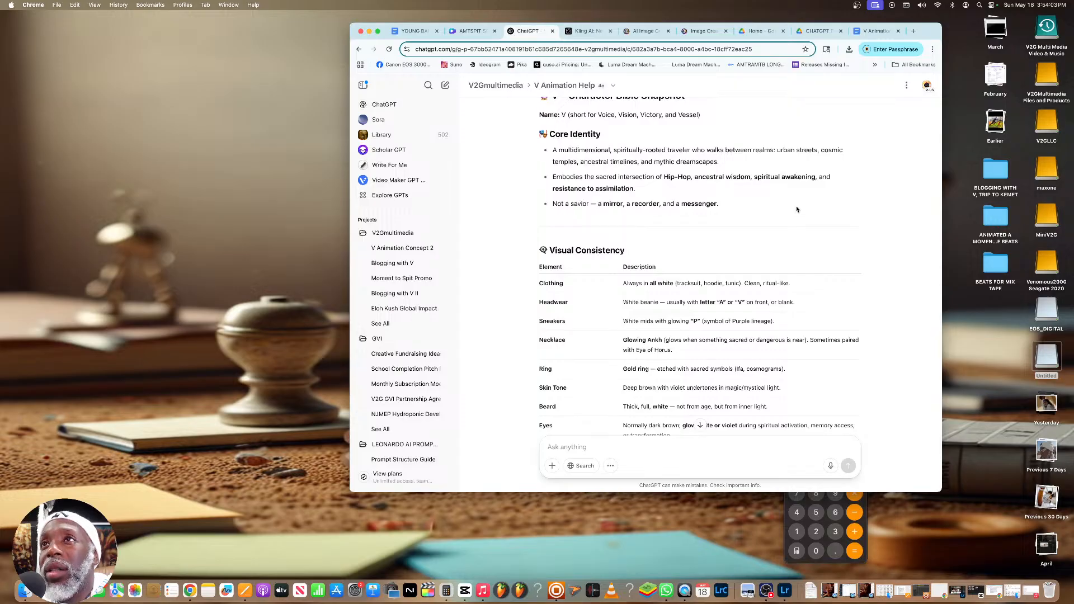
scroll(796, 210, "down", 15)
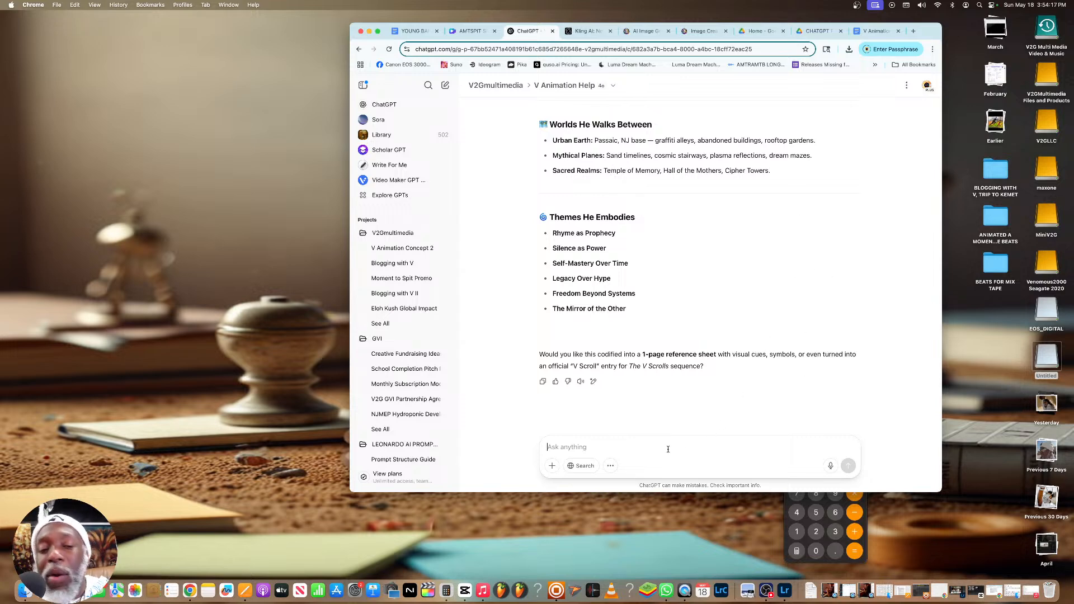
Send the message "So can you do a test and add my character V, into a starwars based air craft...provide the prompt and then we can generate the image"
type("So can you do a test and add my charact")
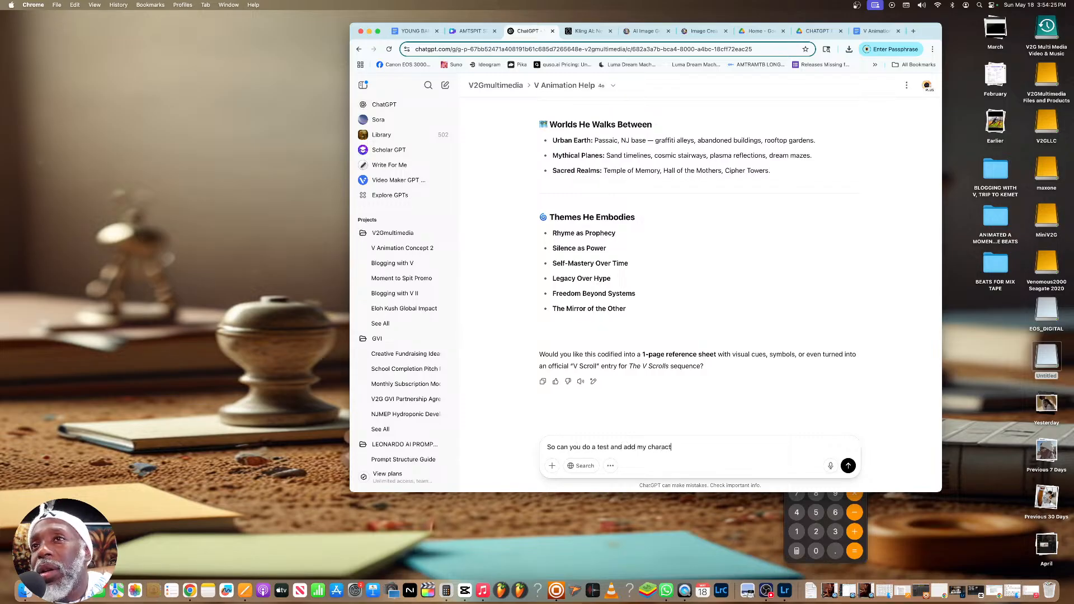
type("er V, in")
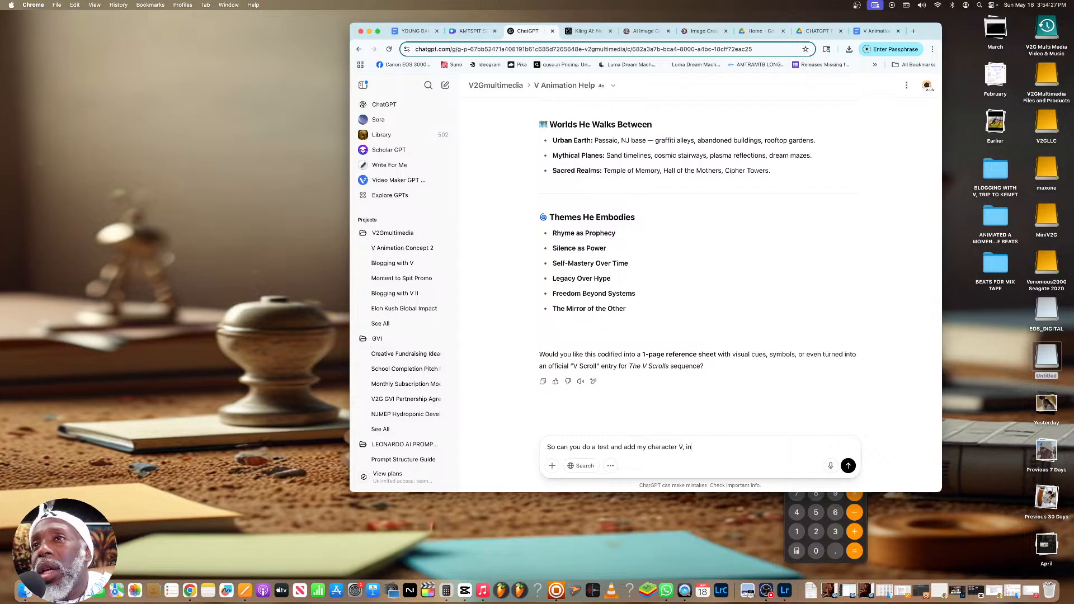
type("to a ")
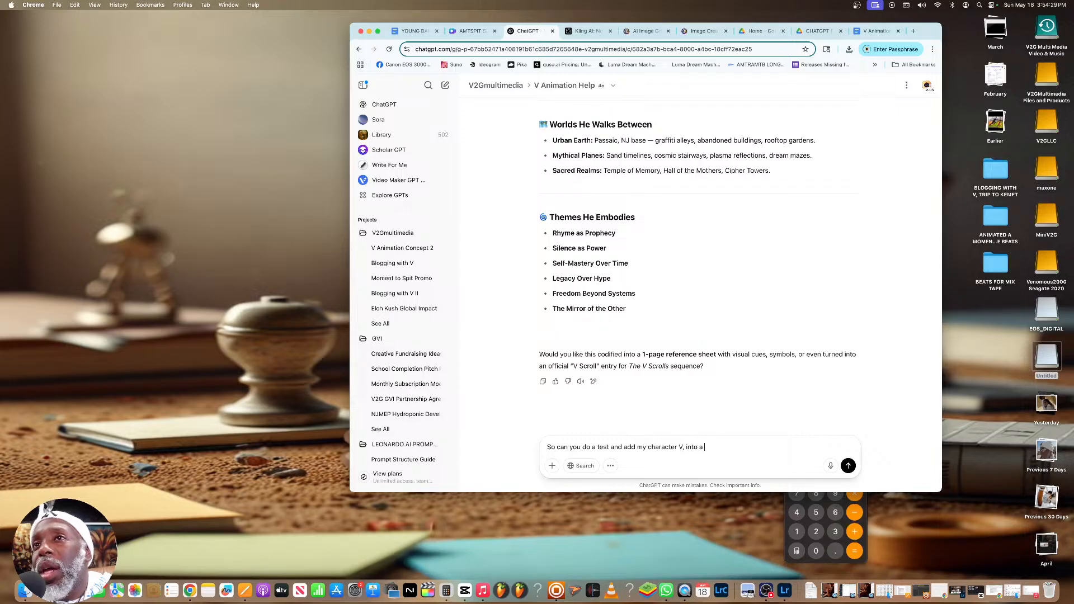
type("starwars based")
key("BackSpace")
type("s based a air craft")
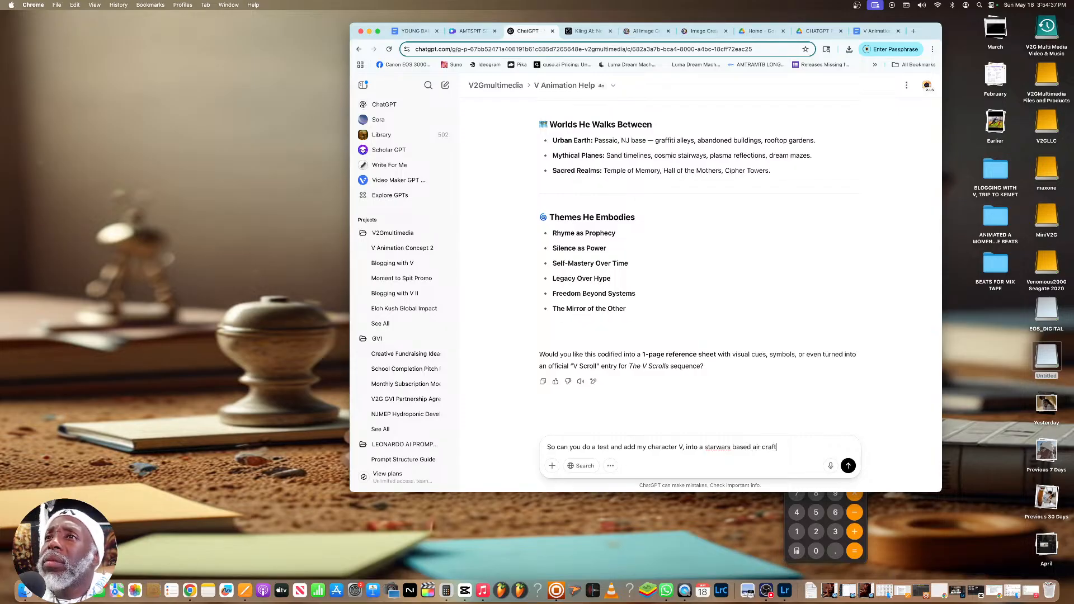
type("...provide th")
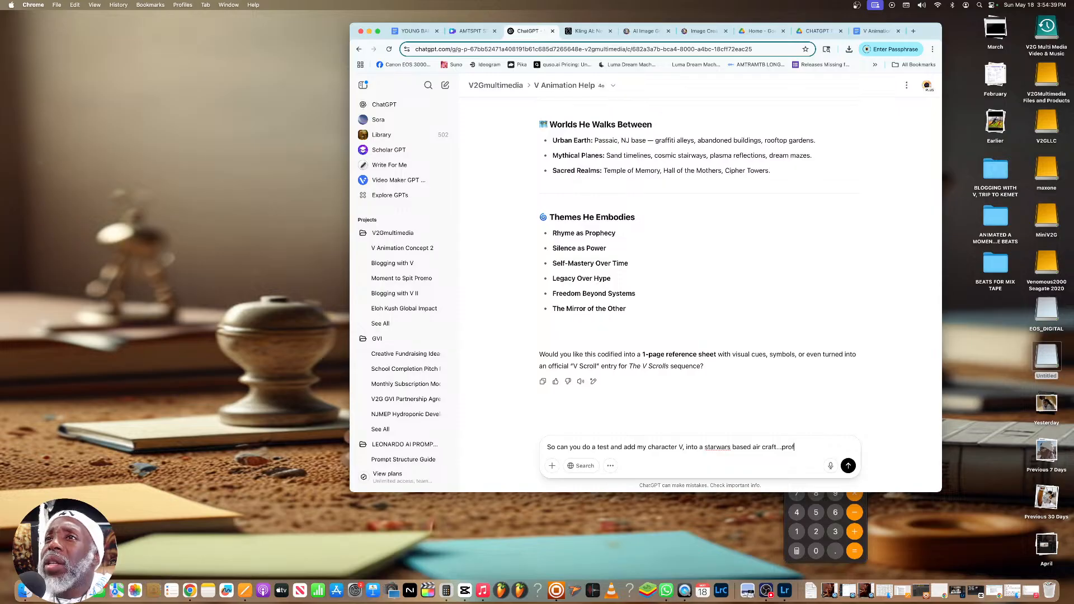
type("e prom")
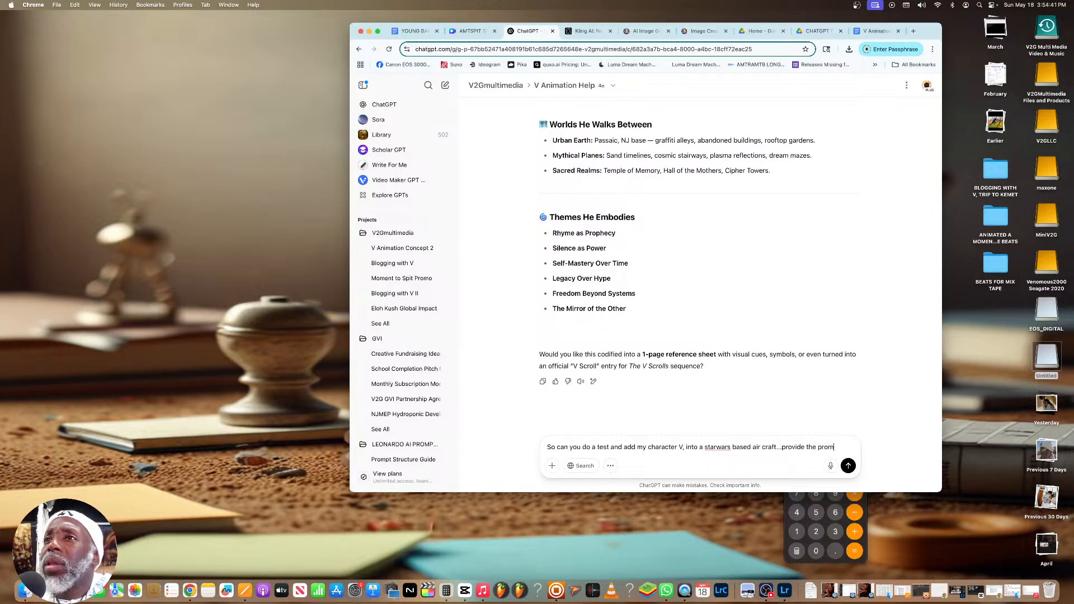
type("pt and then we ")
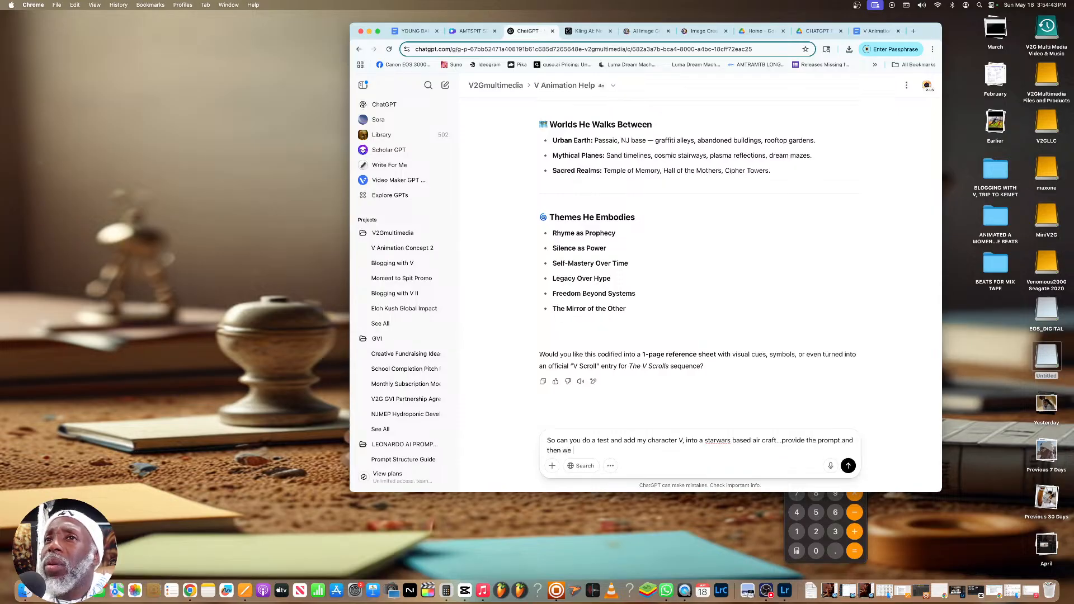
type("can generate the image")
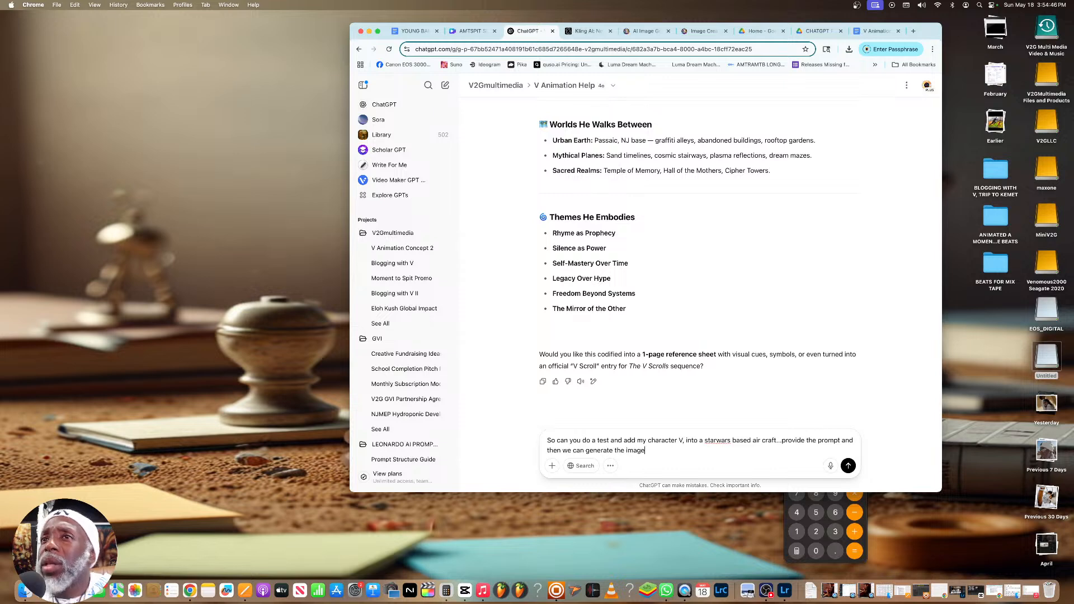
key("Return")
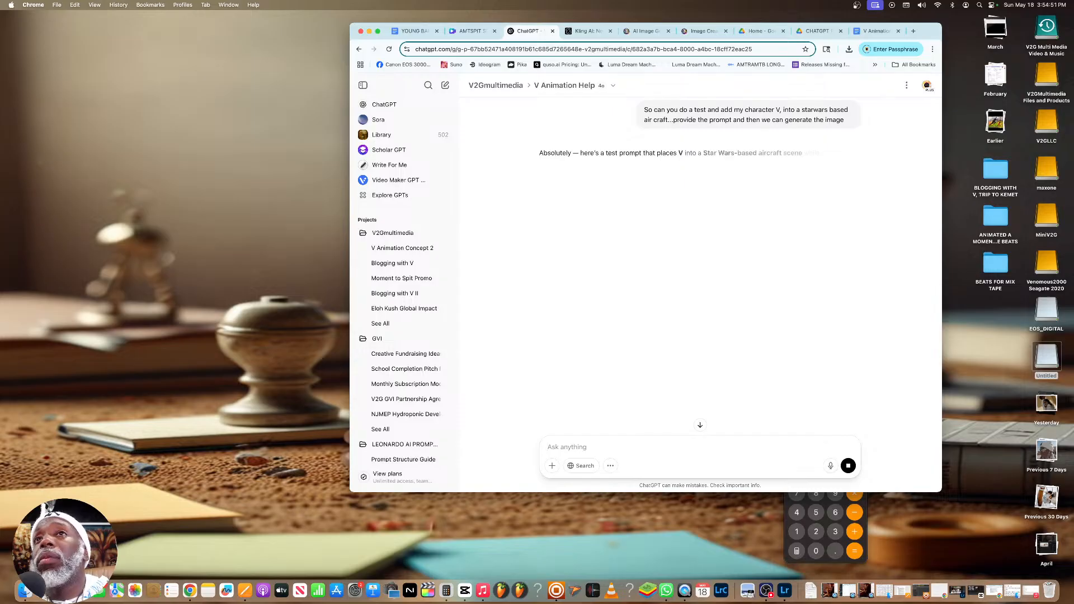
Review the chat and the returned starfighter prompt, and reply "let's go" to start the image generation
scroll(535, 386, "up", 10)
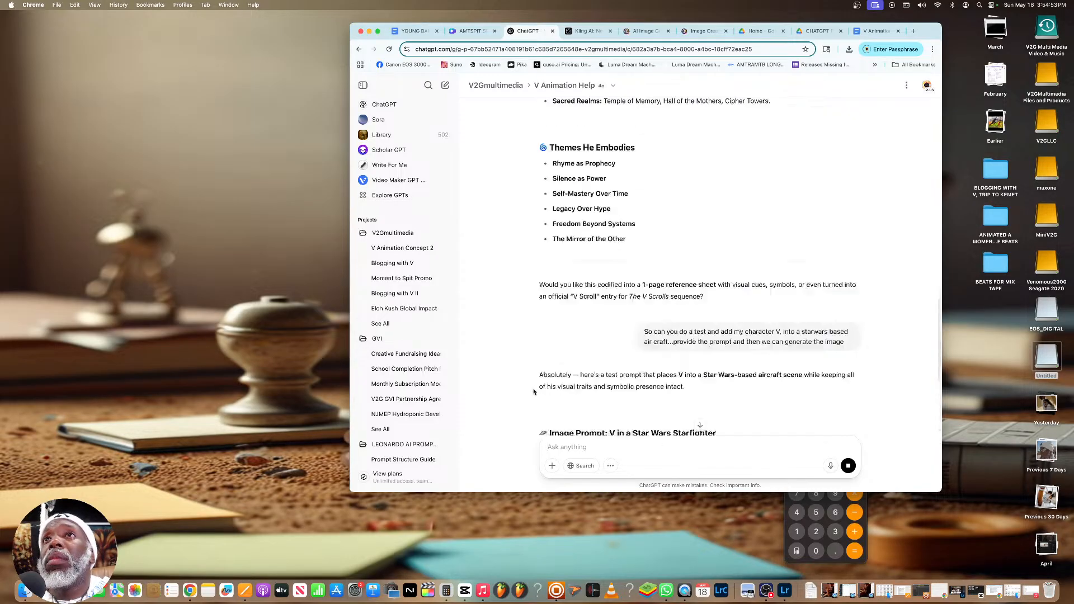
scroll(533, 391, "up", 6)
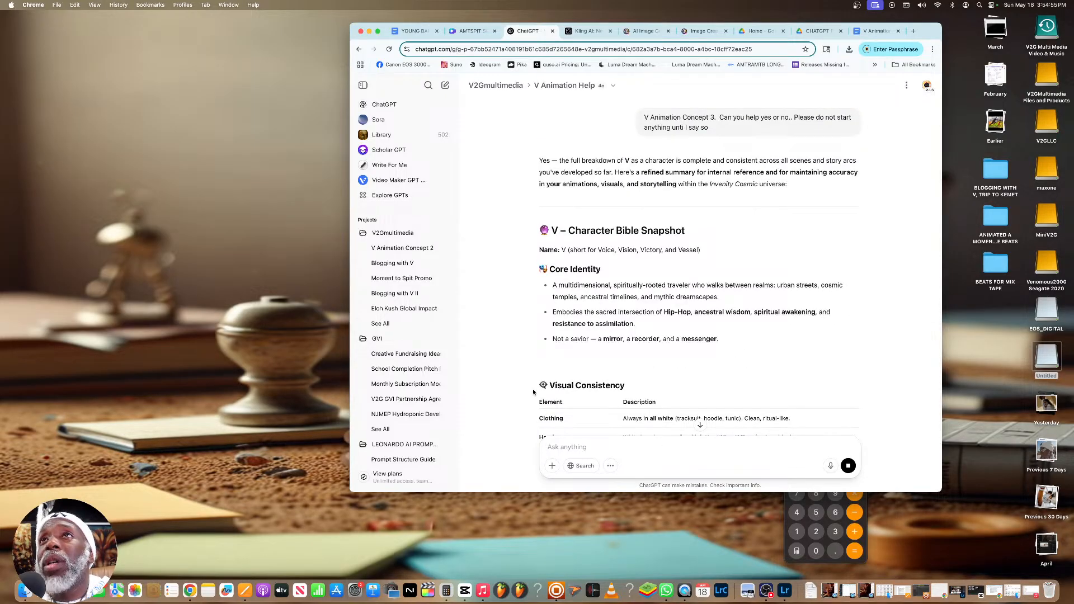
scroll(533, 392, "down", 20)
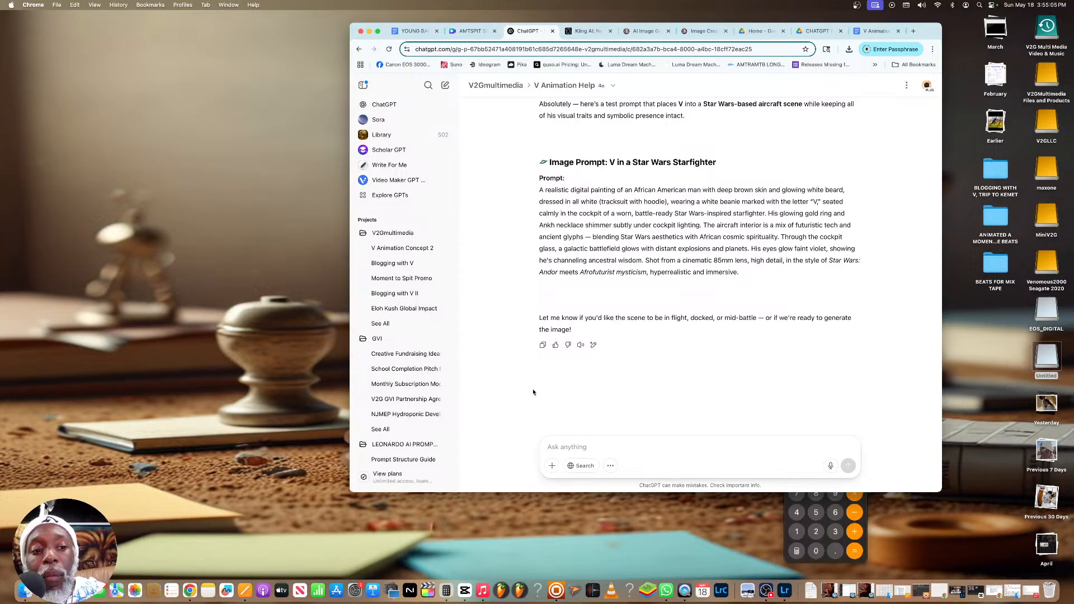
type("I")
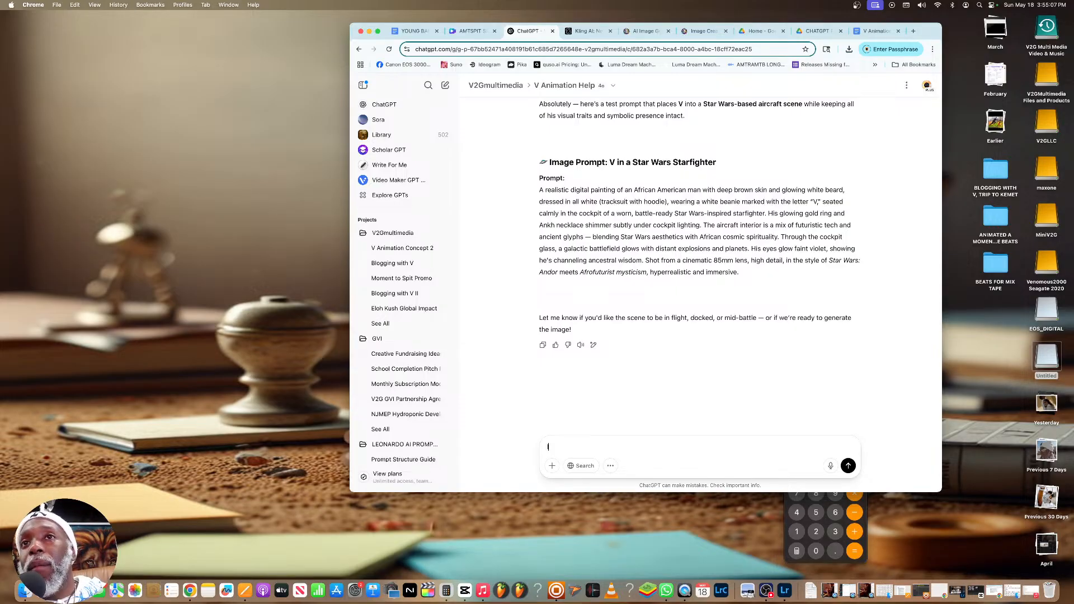
type("et's go")
key("Return")
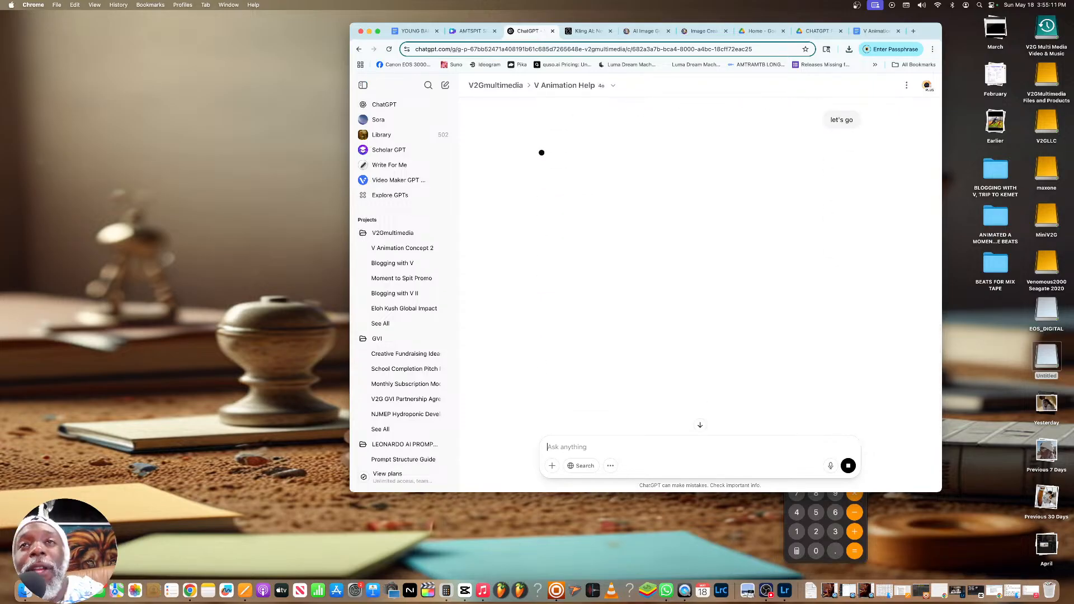
Look back over V's character summary and the Star Wars starfighter prompt while checking on the image being generated
scroll(534, 391, "up", 15)
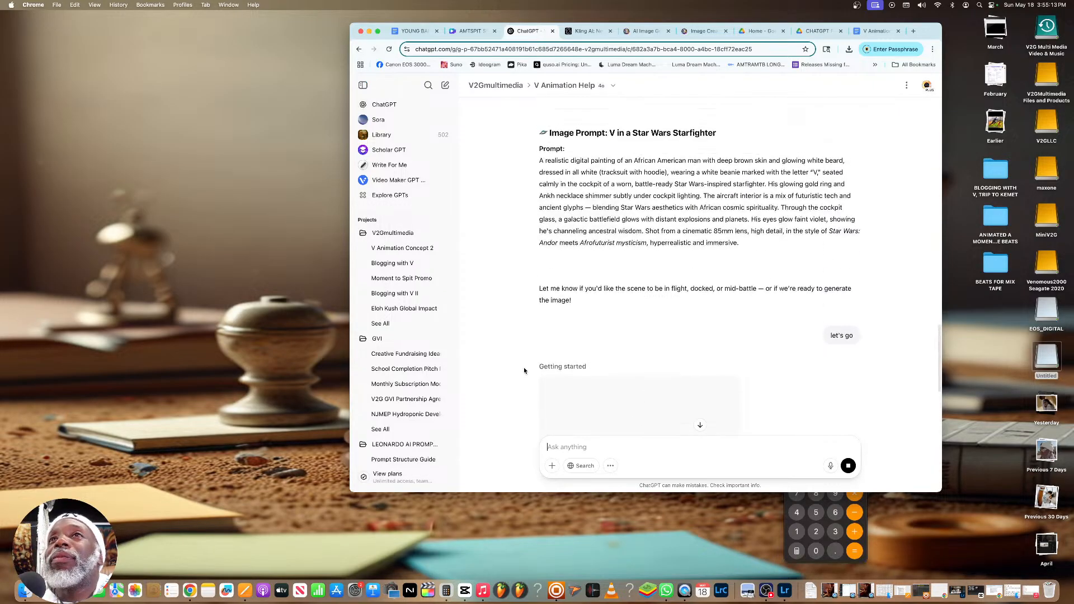
scroll(573, 356, "up", 8)
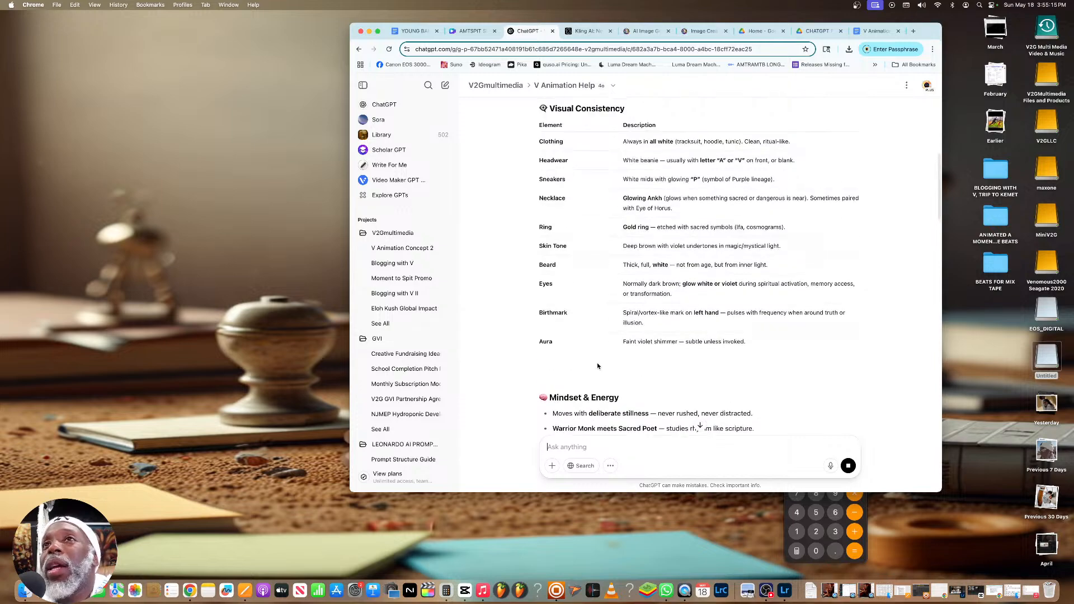
scroll(597, 363, "down", 4)
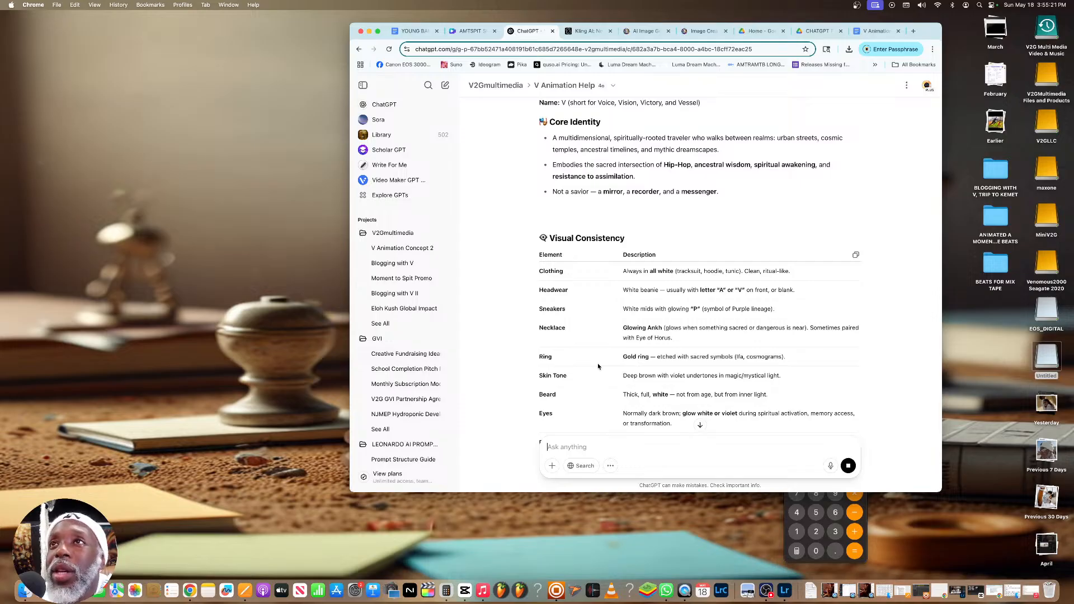
scroll(598, 367, "down", 1)
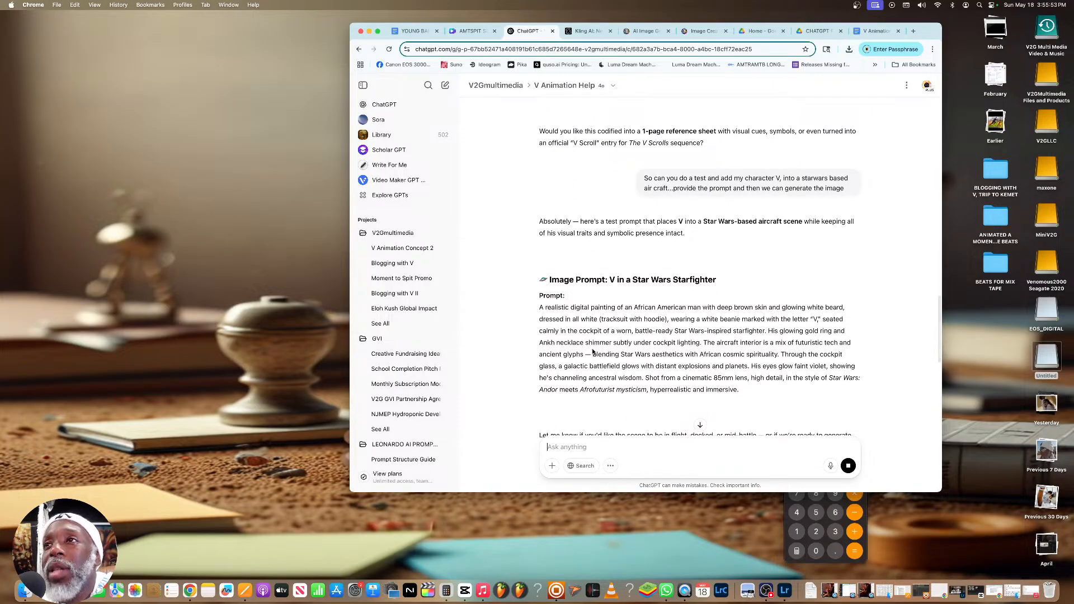
scroll(592, 351, "down", 3)
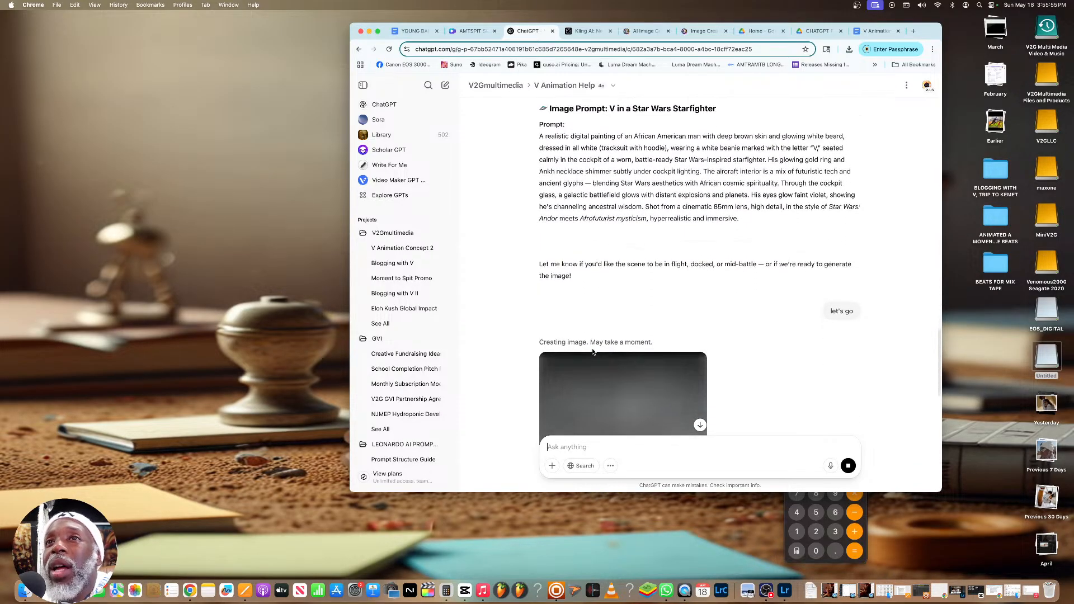
scroll(593, 351, "up", 15)
scroll(593, 352, "up", 1)
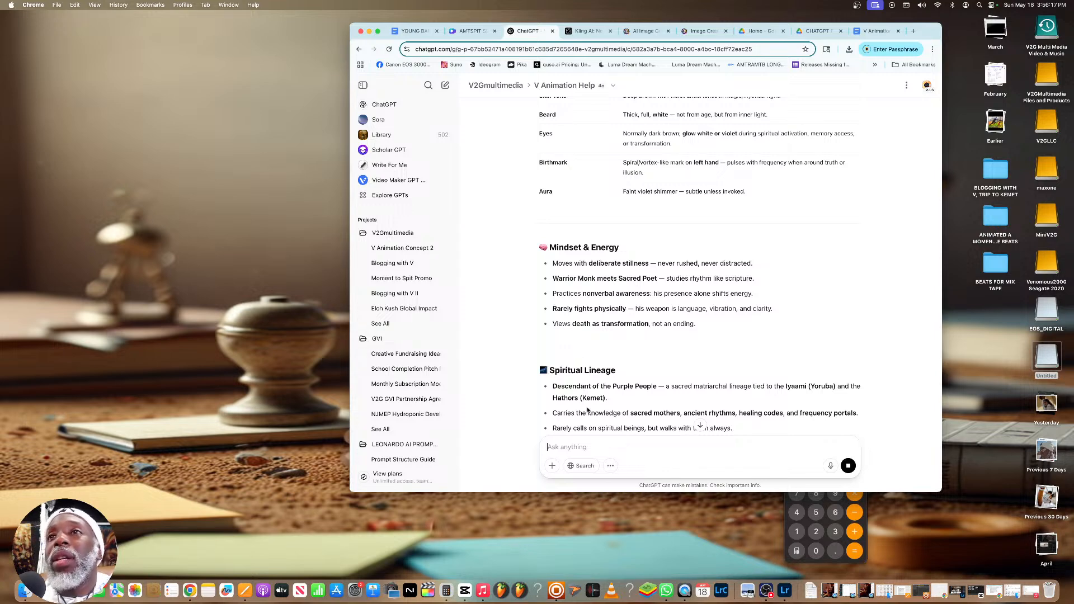
scroll(576, 413, "down", 15)
scroll(593, 385, "up", 2)
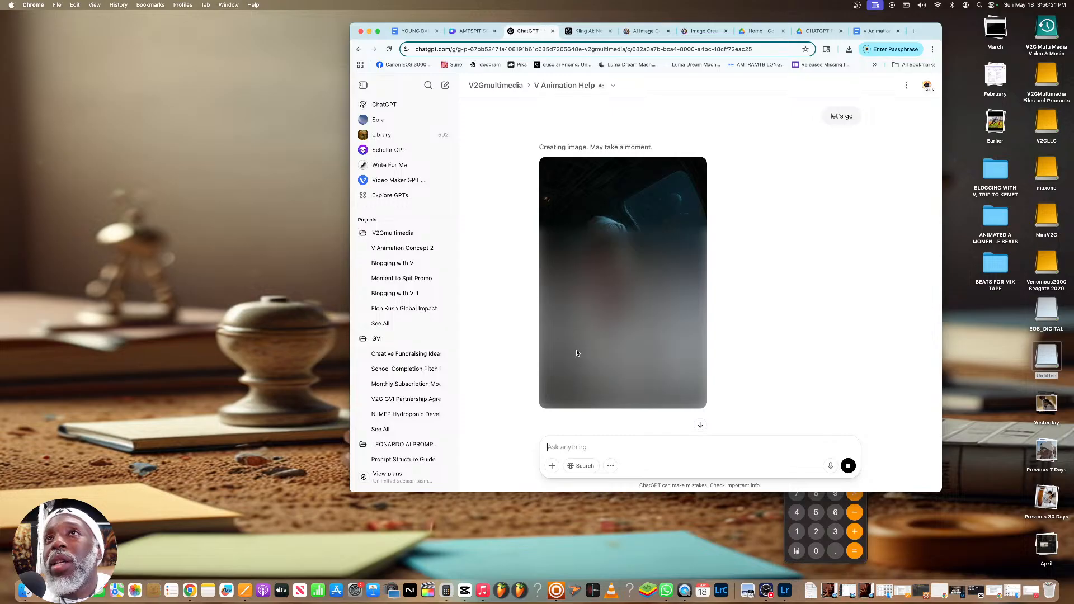
scroll(604, 267, "up", 1)
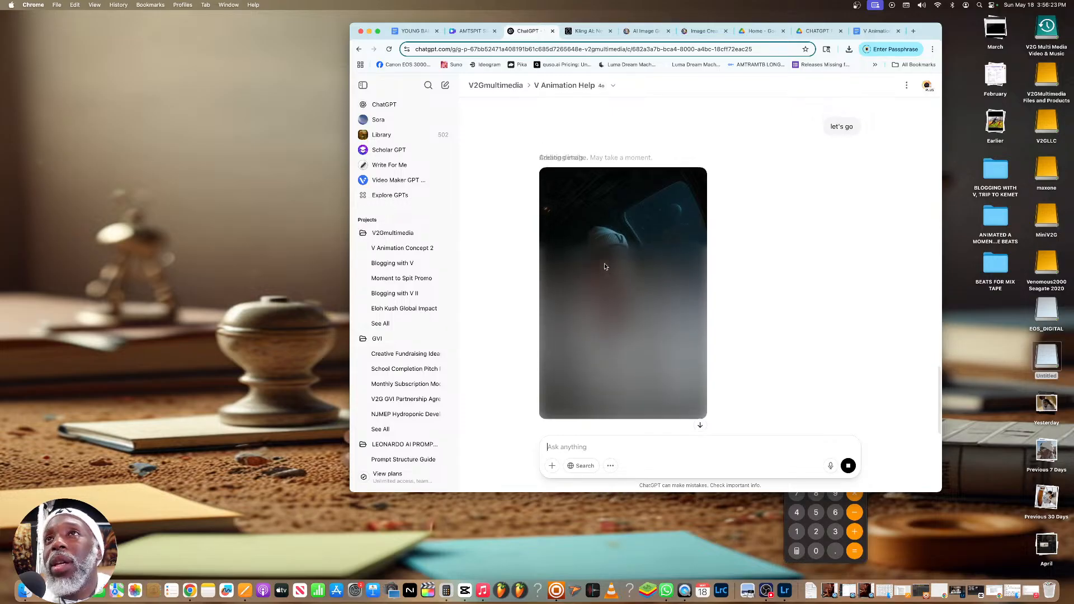
scroll(604, 267, "up", 10)
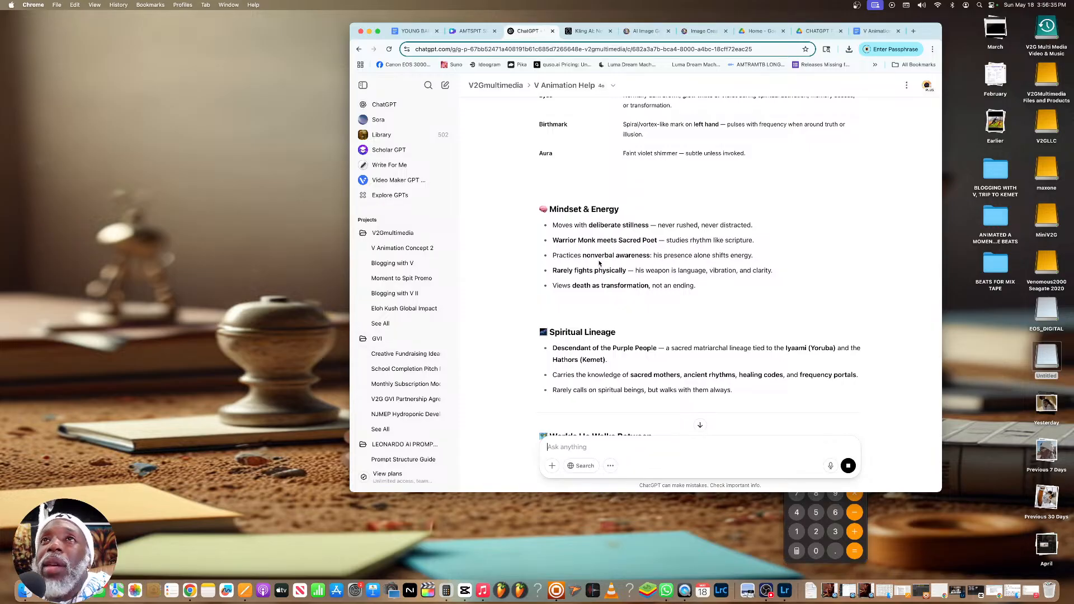
scroll(599, 263, "up", 15)
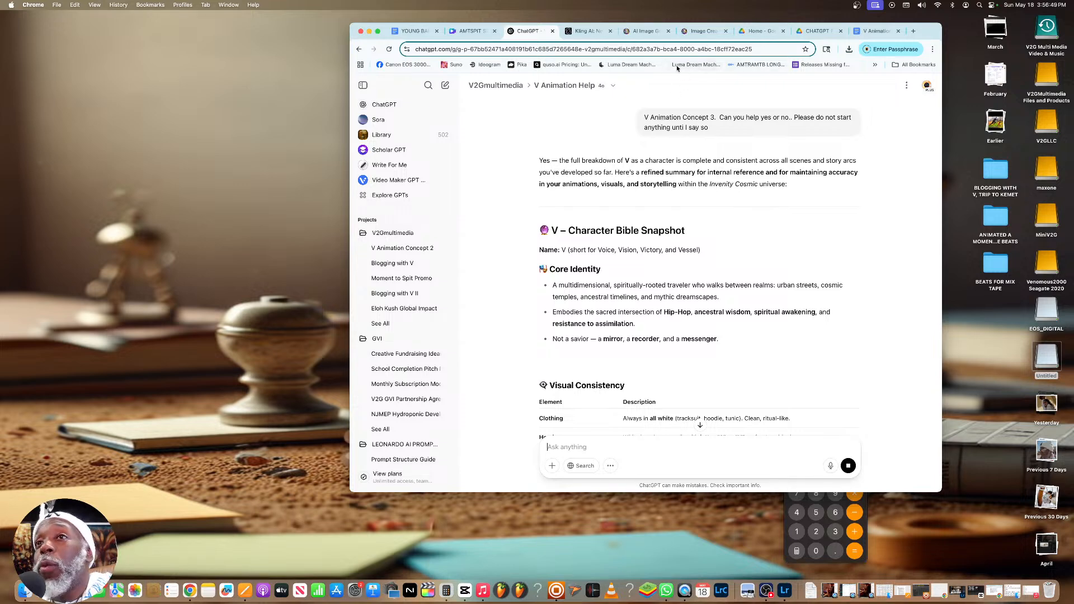
scroll(677, 179, "down", 10)
scroll(678, 178, "down", 20)
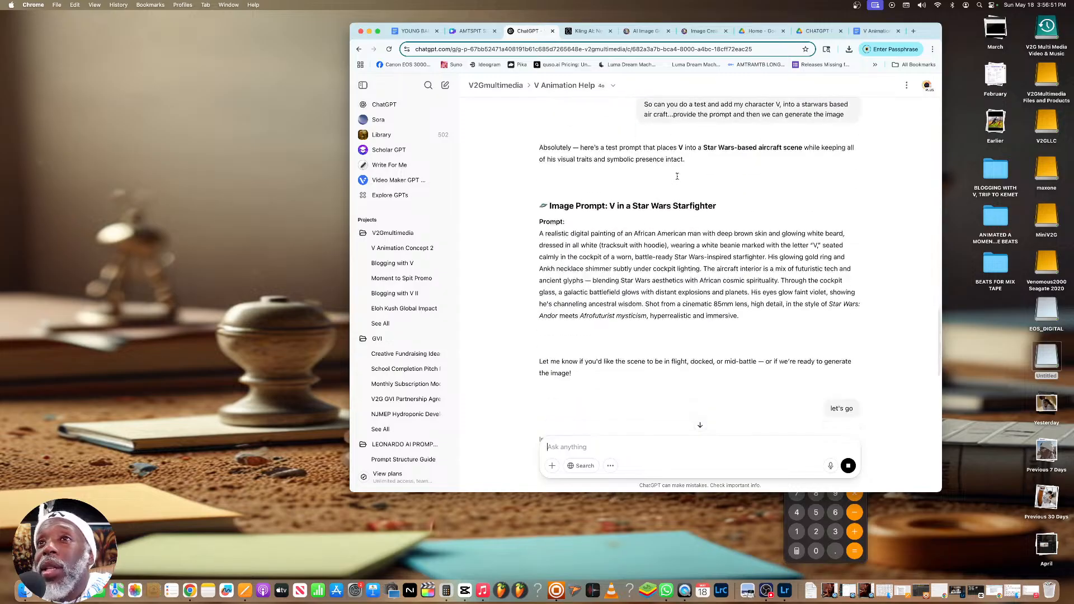
View the generated image of V in the starfighter cockpit enlarged, return to the chat and download the image
left_click(655, 190)
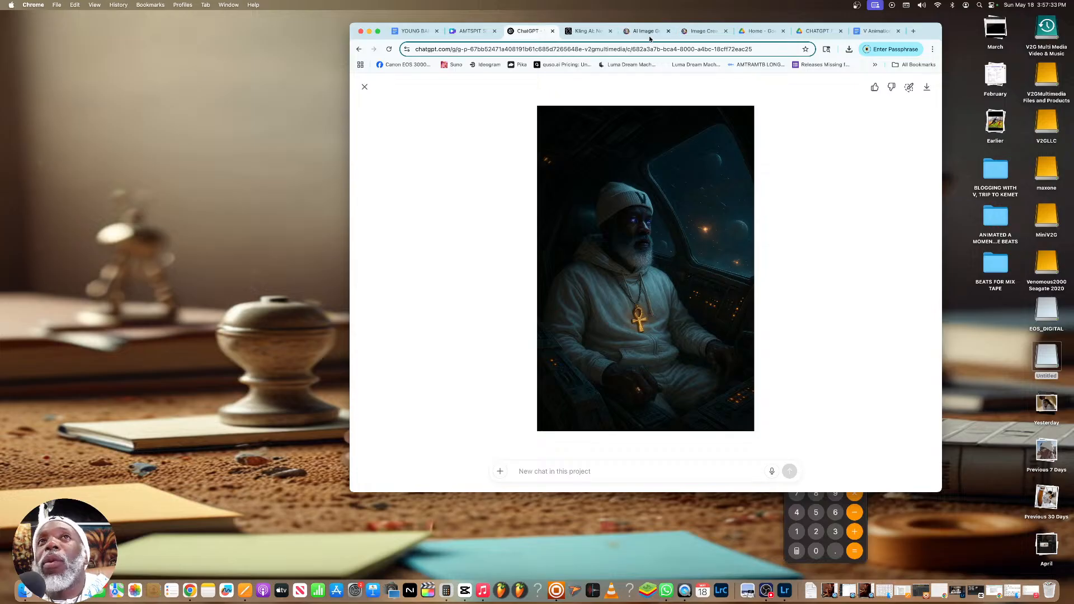
left_click(363, 87)
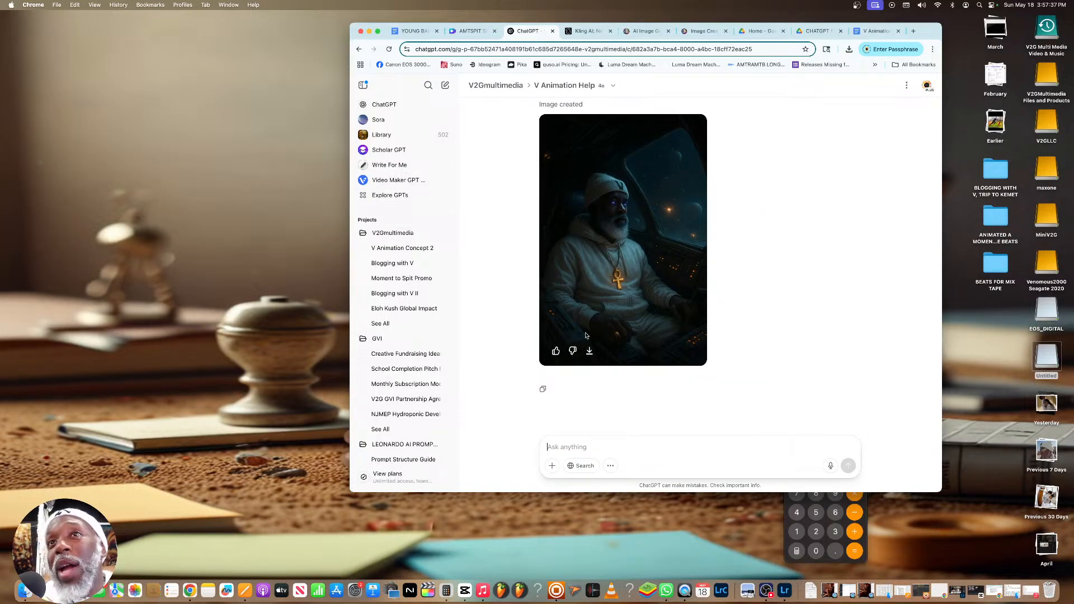
left_click(590, 351)
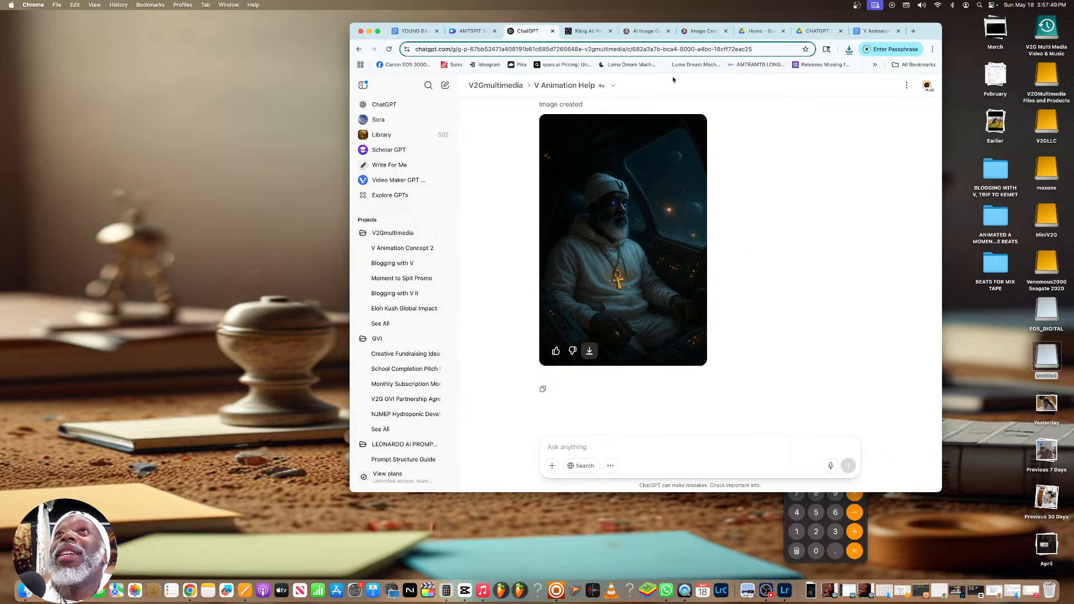
Switch to the Leonardo.Ai image creation page, check the Legacy Mode layout, return to the current layout and reload the page
left_click(693, 38)
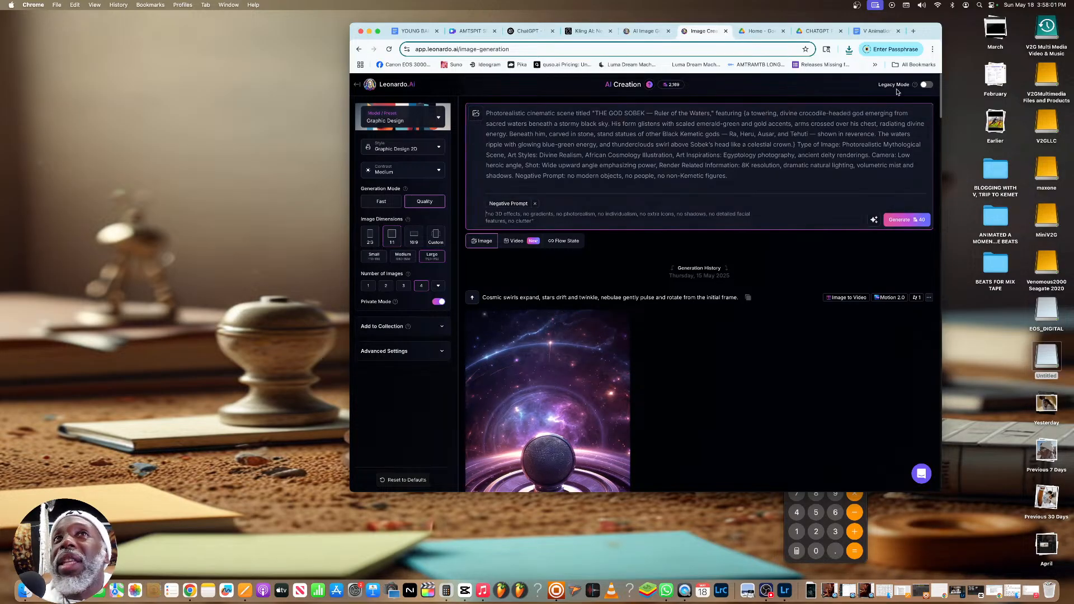
left_click(924, 86)
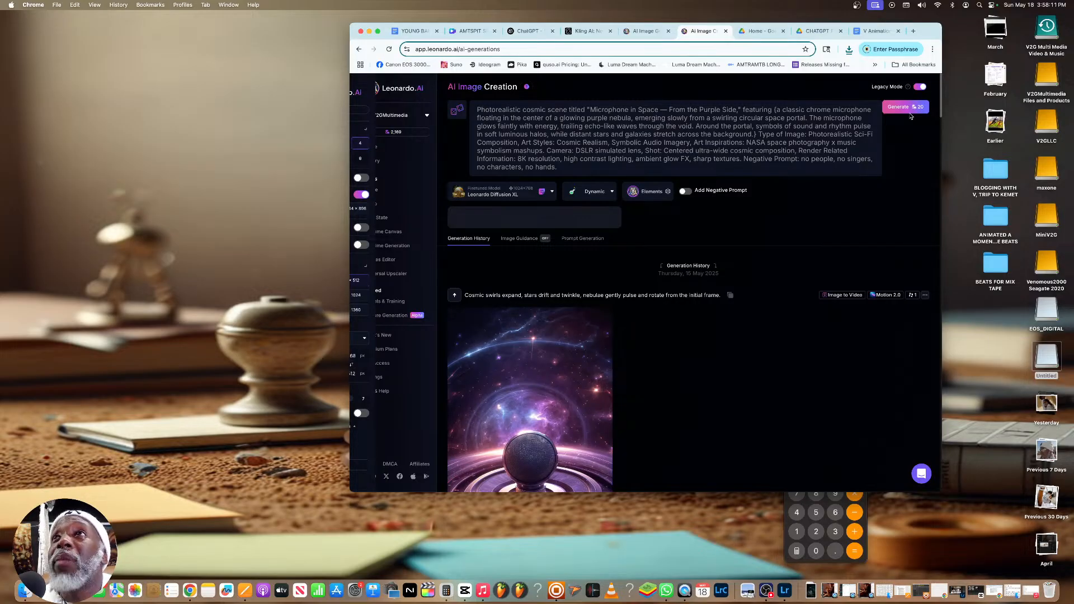
left_click(920, 88)
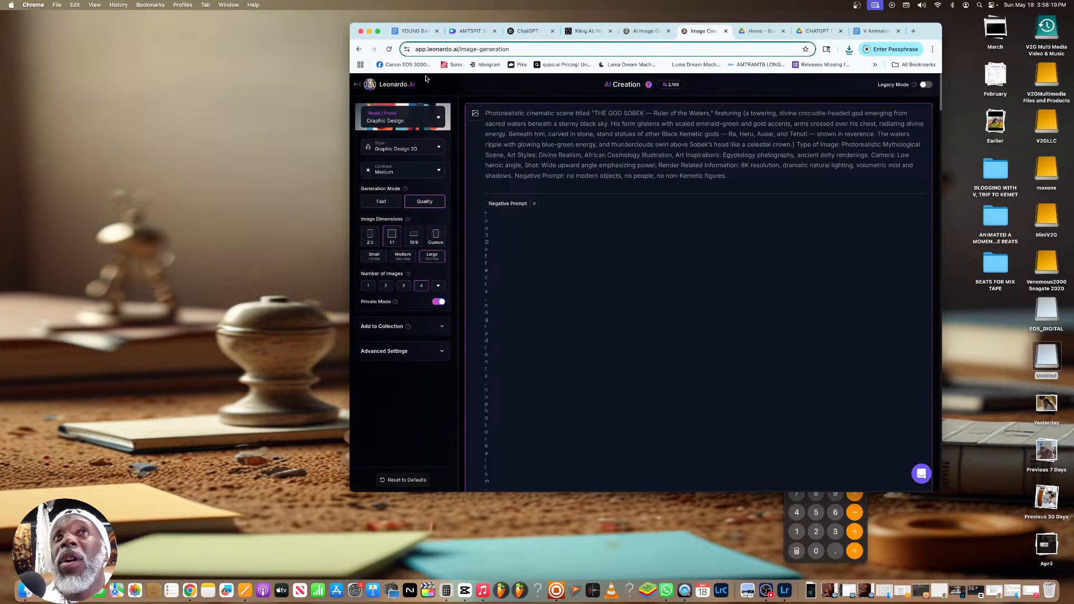
left_click(389, 49)
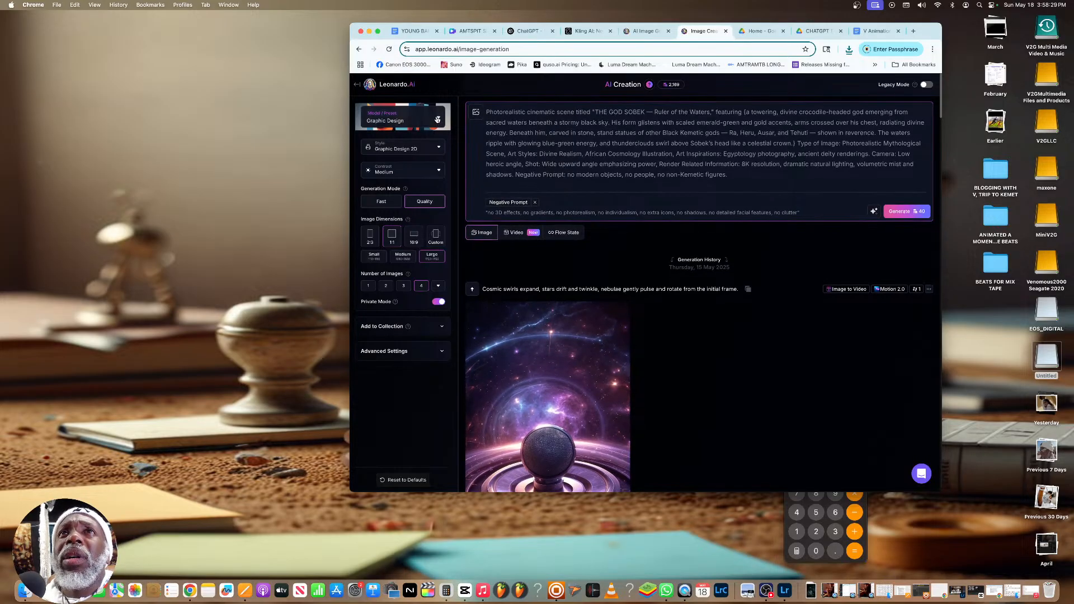
Choose the Phoenix 1.0 model preset for image creation and close the preset gallery
left_click(437, 119)
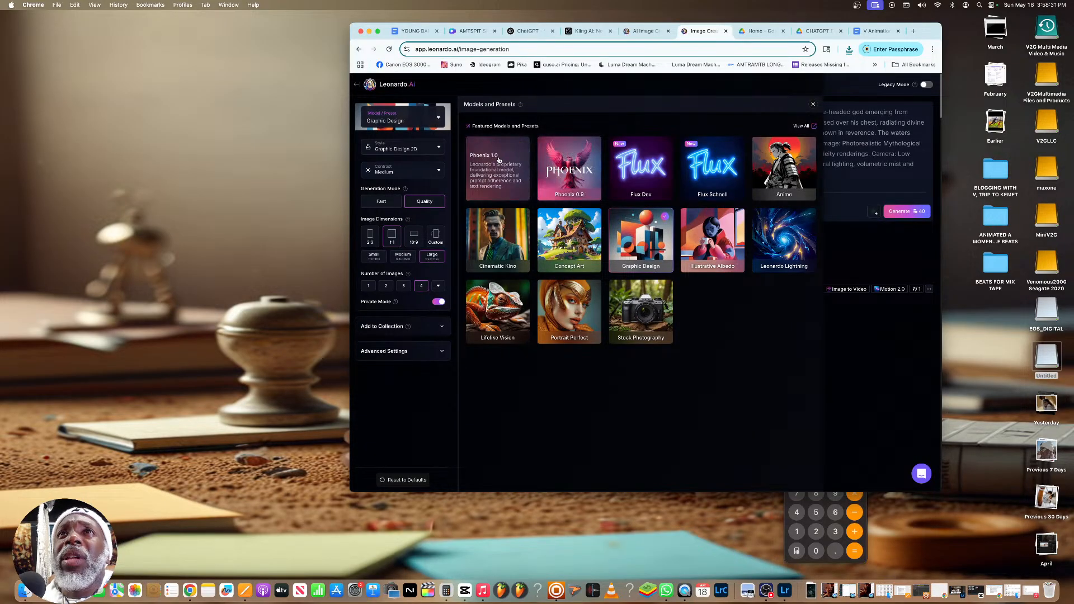
left_click(497, 160)
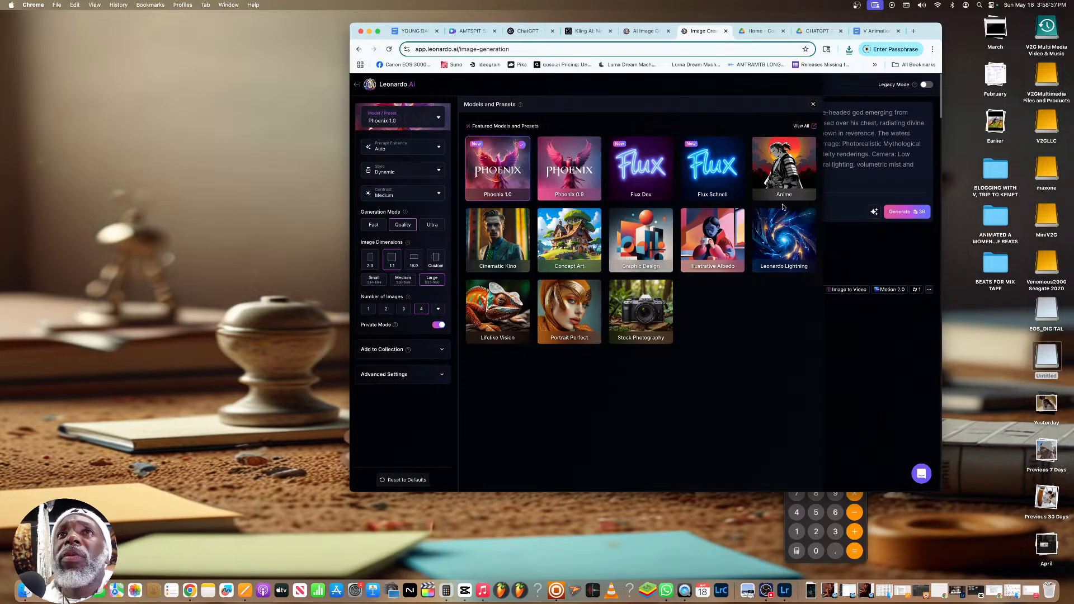
left_click(885, 255)
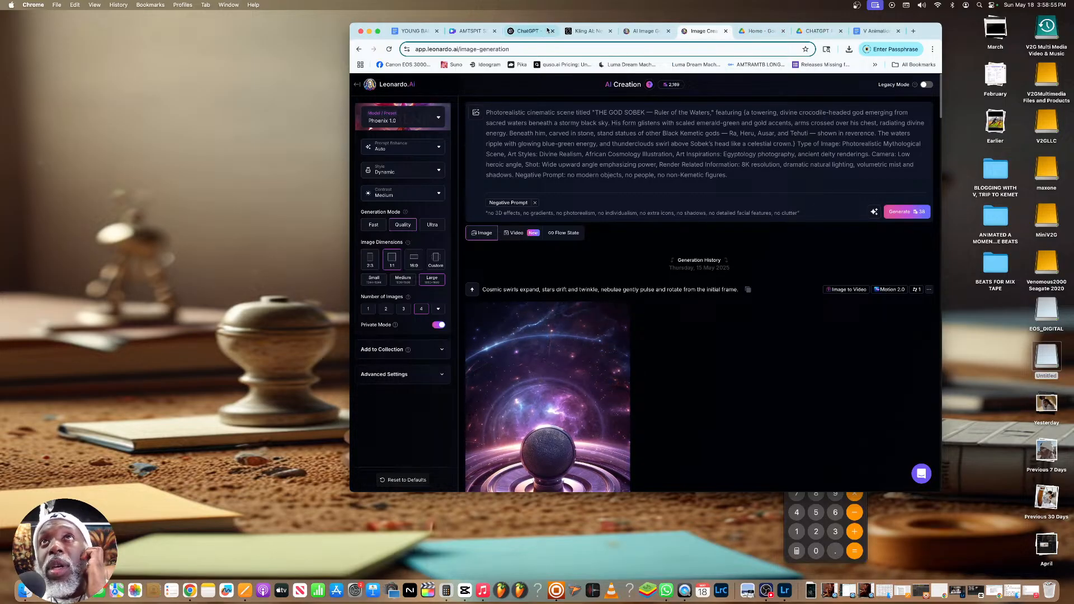
In ChatGPT, send "Ok, this image is INCREDIBLE! But now I need you to prompt a motion for it so I can then input it into LeonardoAi."
left_click(534, 32)
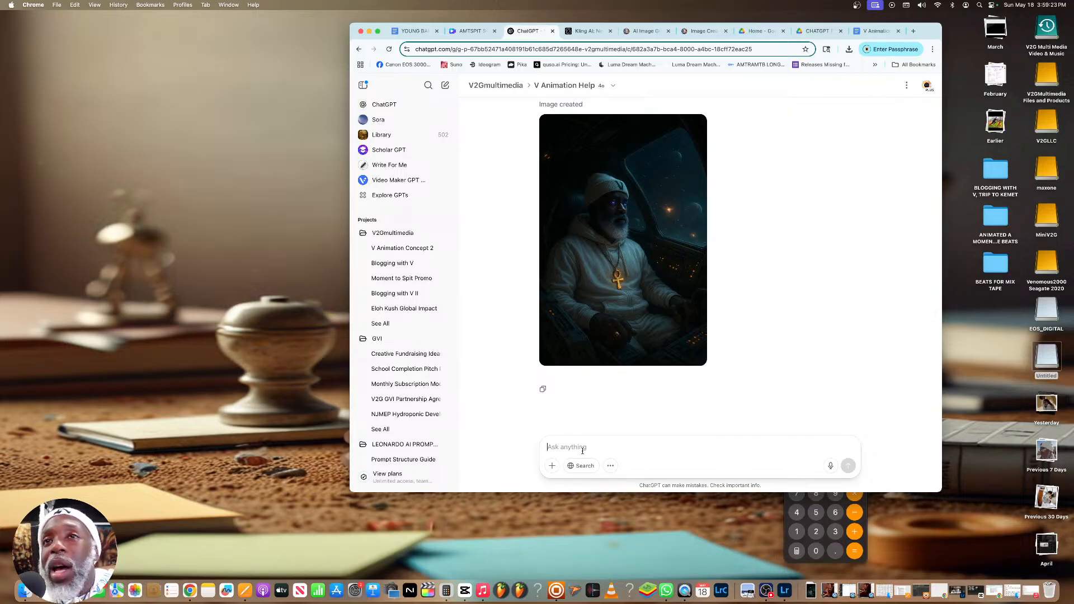
type("Ok, th")
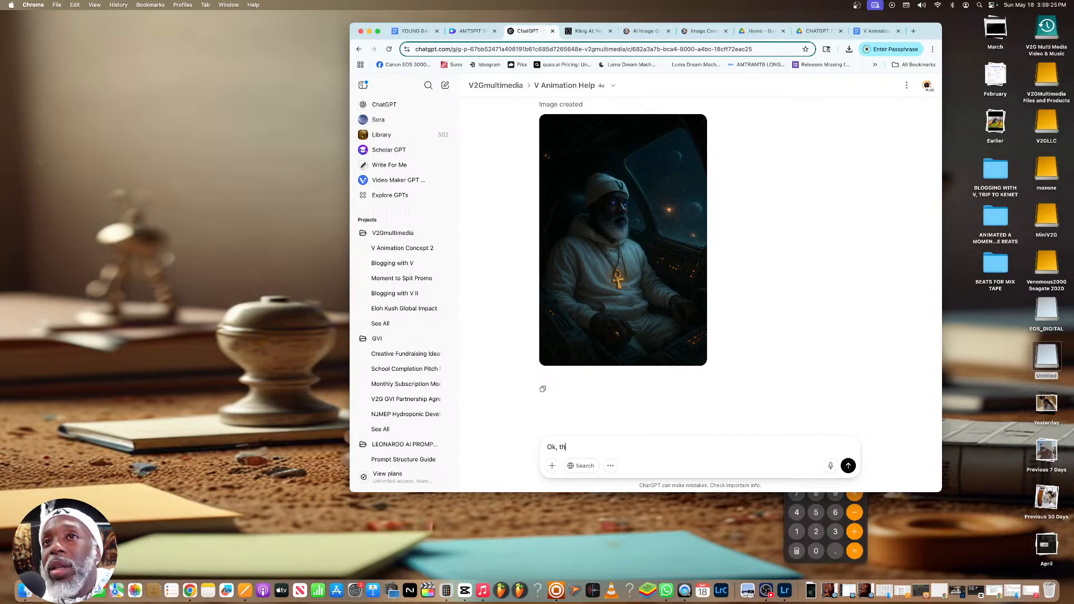
type("is image is ")
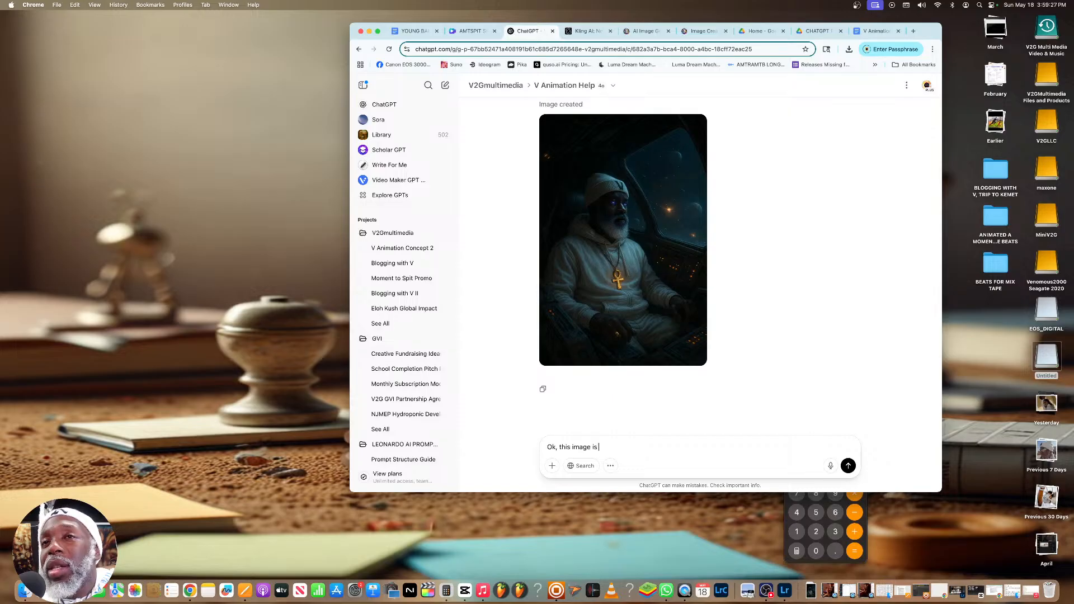
type("INCREDIBL")
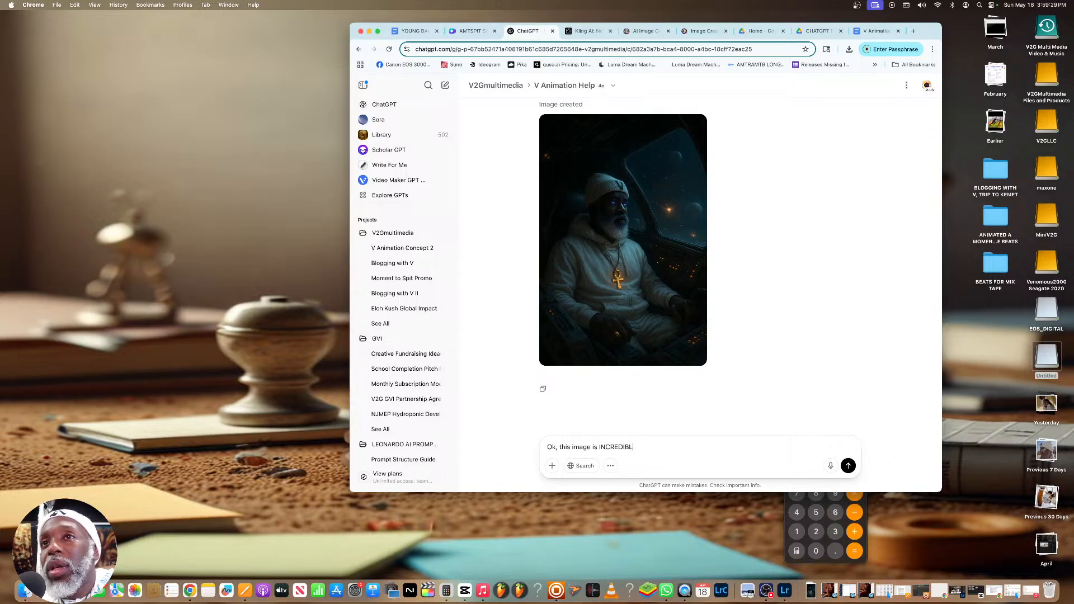
type("E! But now I need you to ")
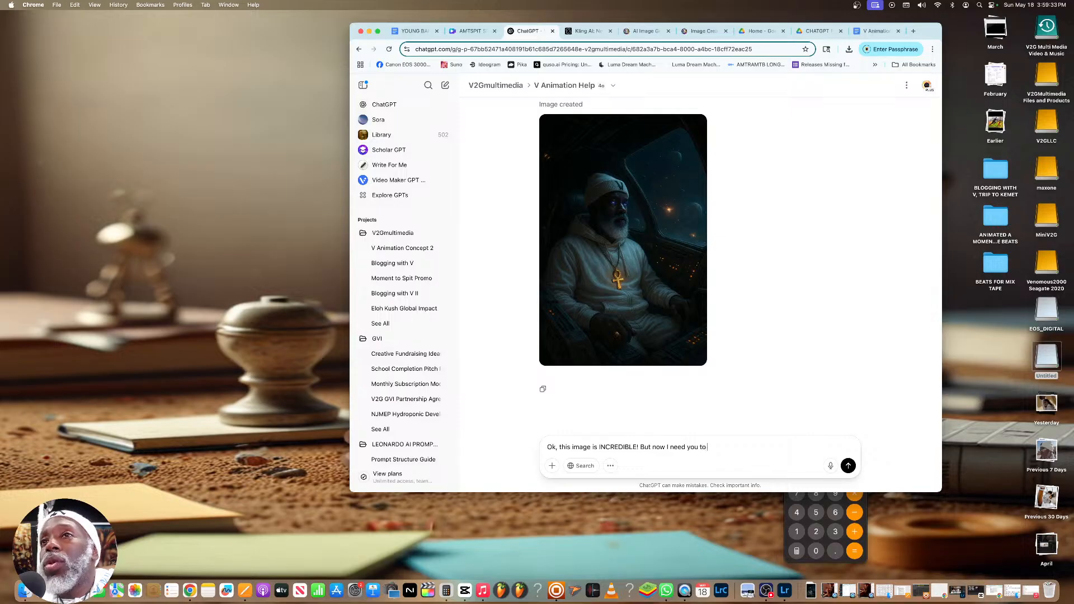
type("prompt a motion for it")
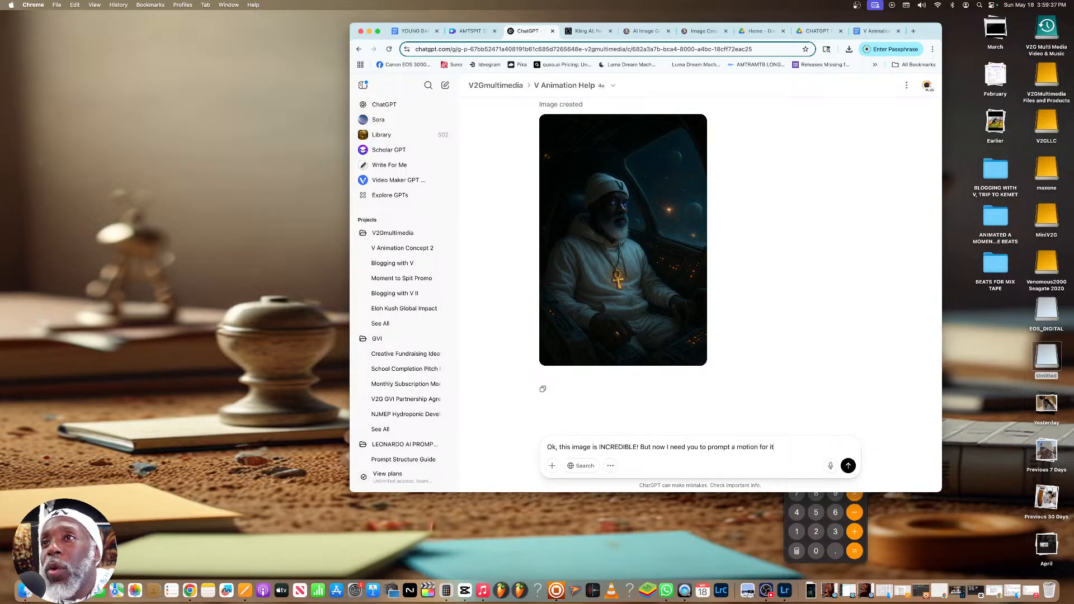
type(" so I can then input it")
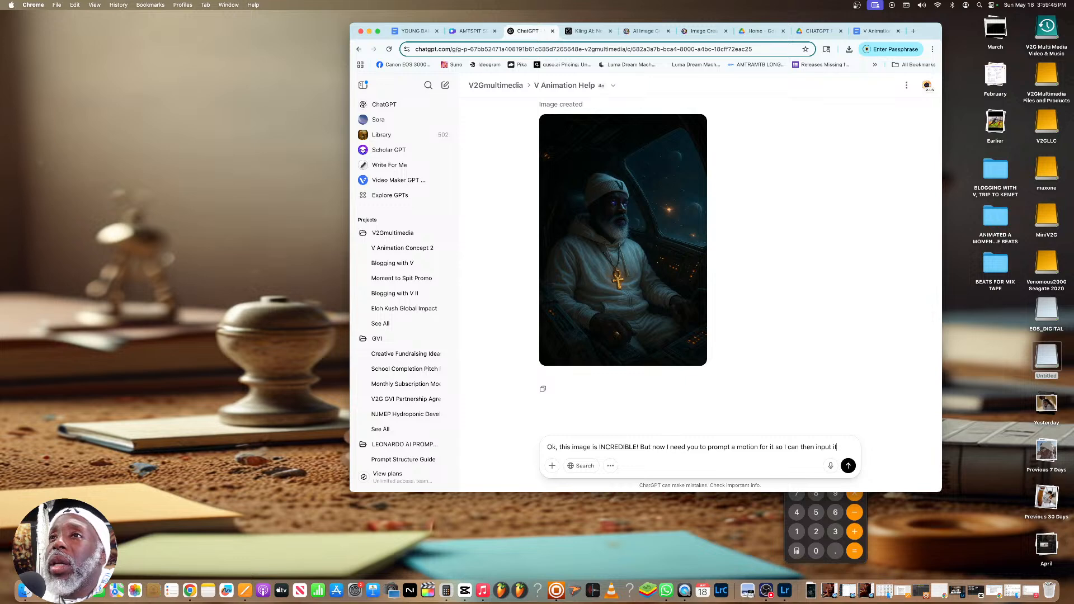
type(" into ")
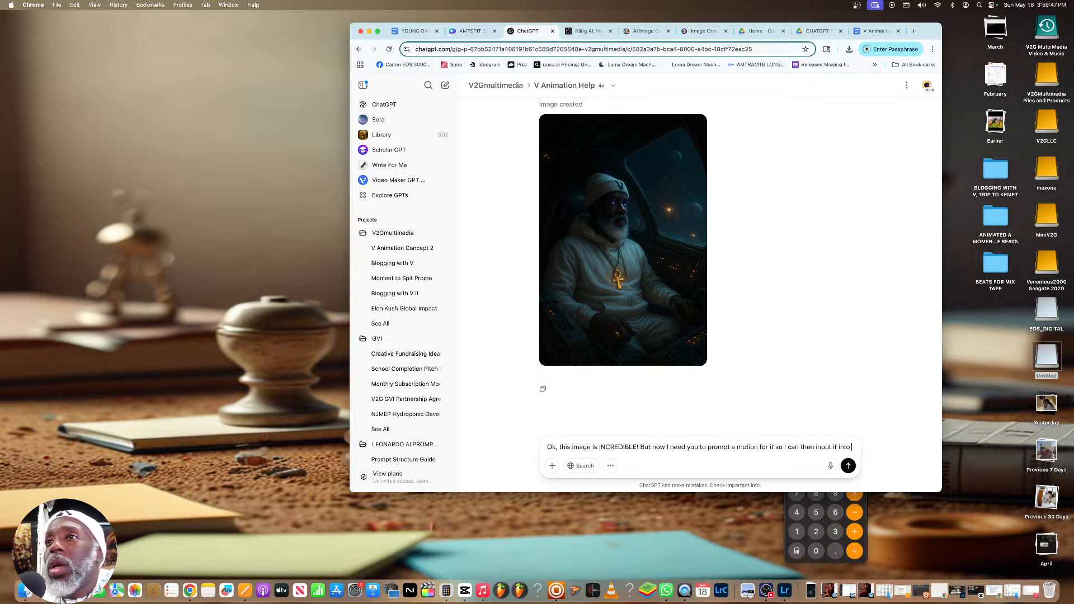
type("Leonarda")
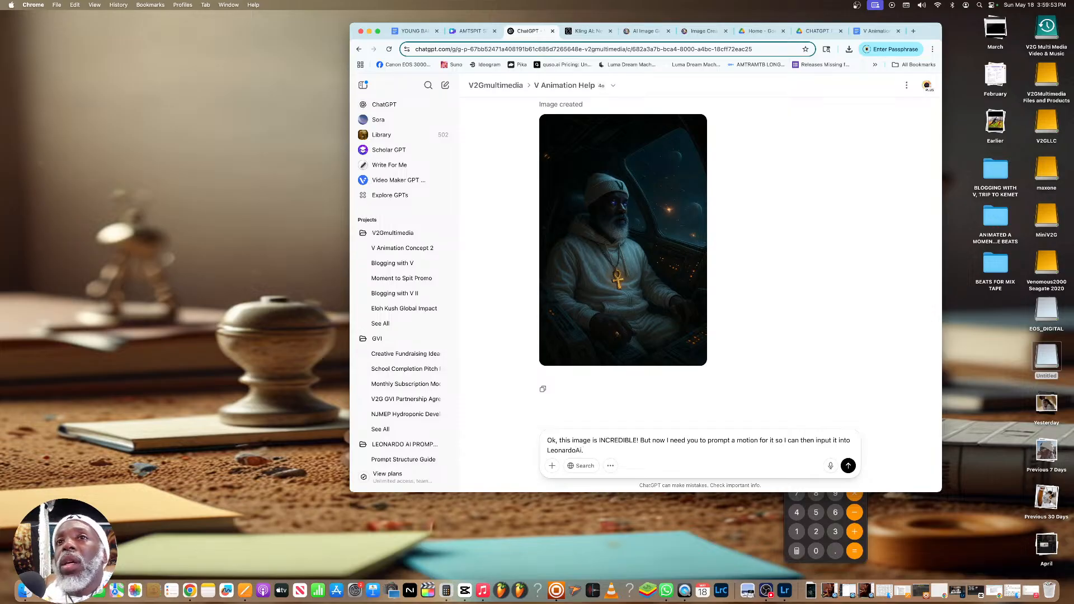
key("Return")
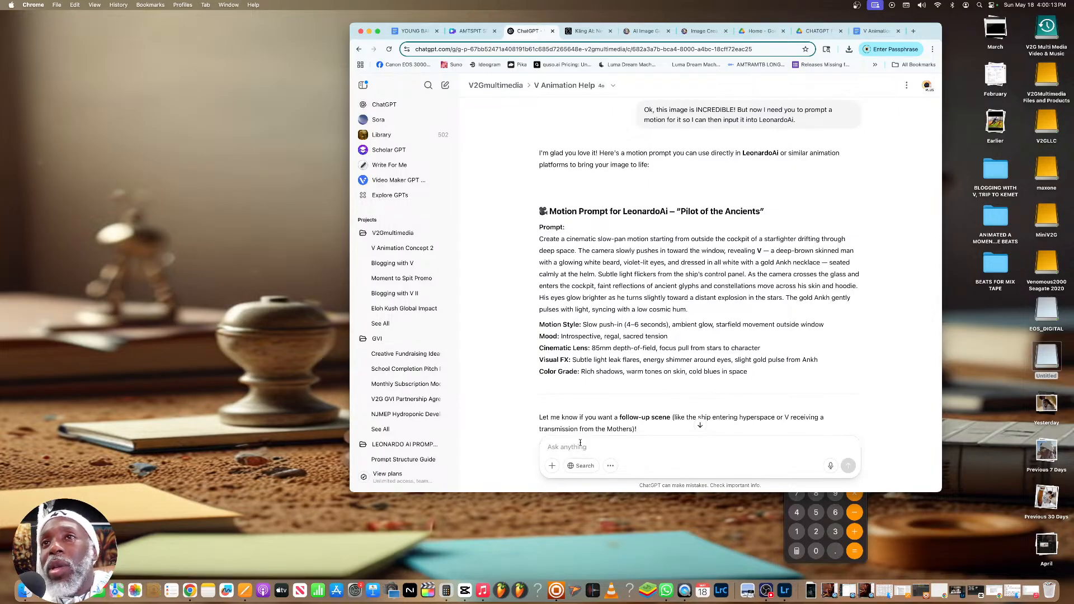
Send "What about the negative prompt...and keep the prompt in 1 paragraph..meaning separate the regular prompt and the negative prompt, each at least 1 paragraph"
scroll(576, 442, "down", 2)
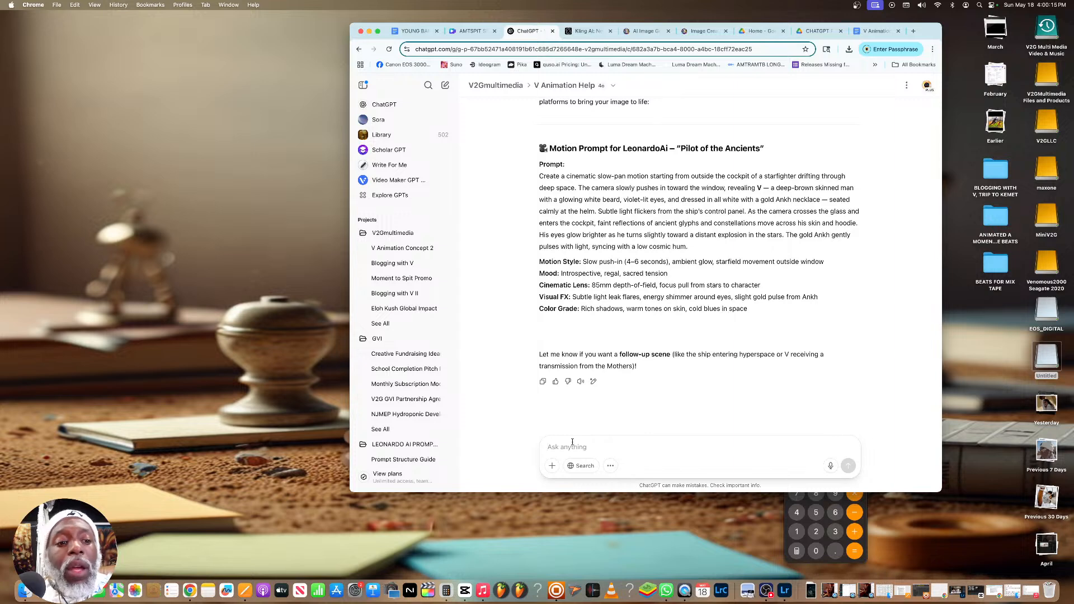
type("What about the nega")
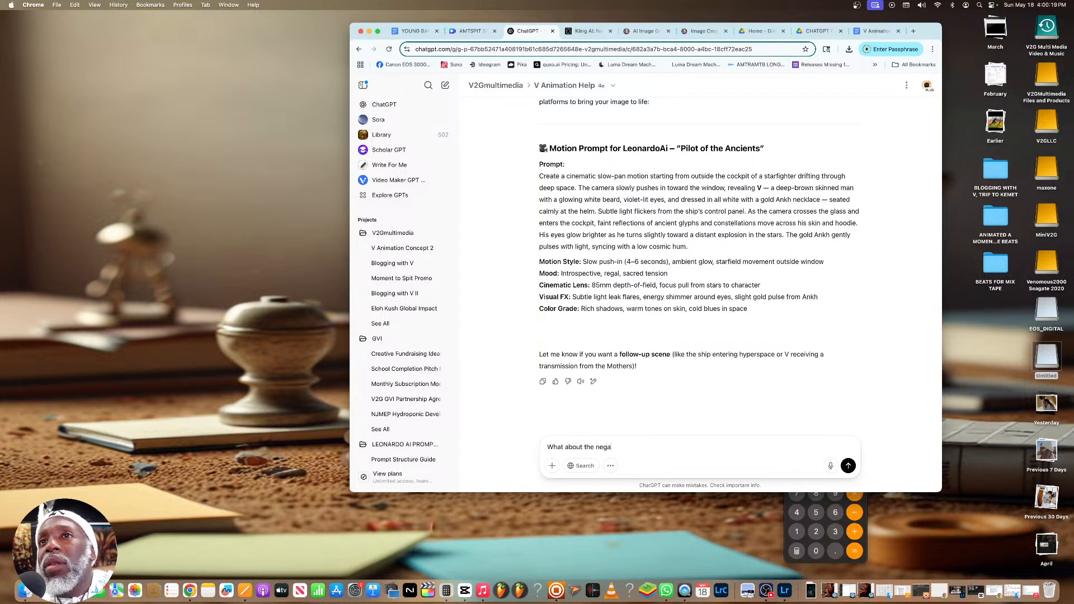
type("tive prompt...and ke")
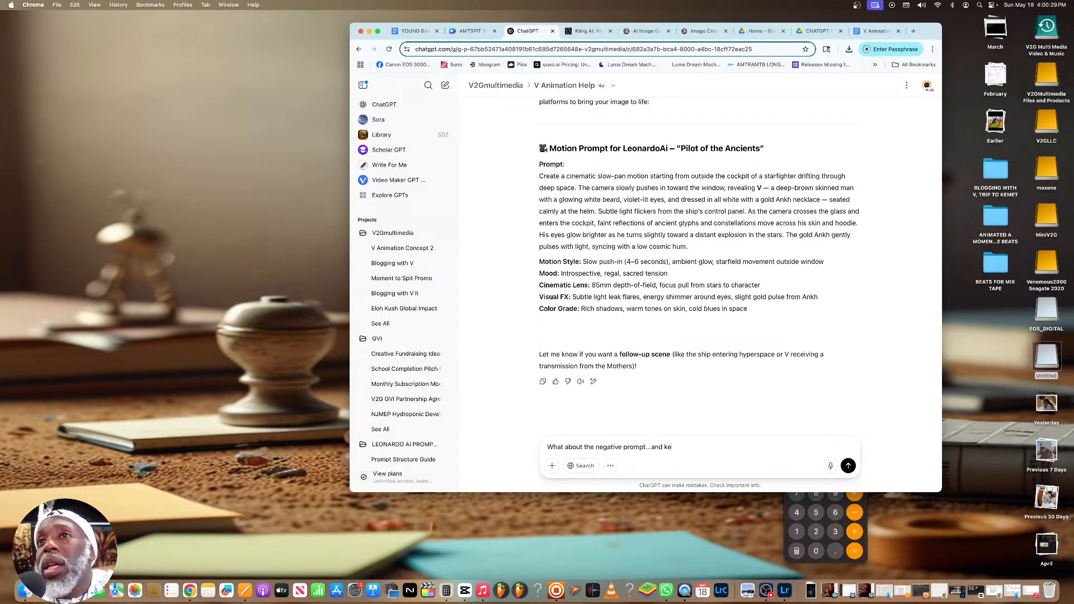
type("ompt")
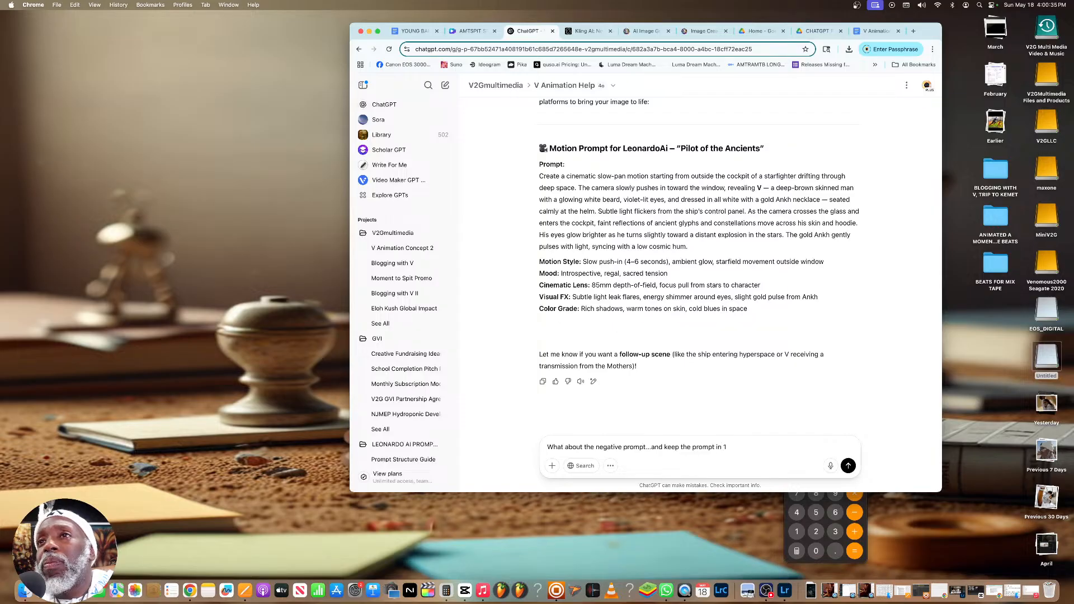
type("in 1 paragraph..meaning separate the r")
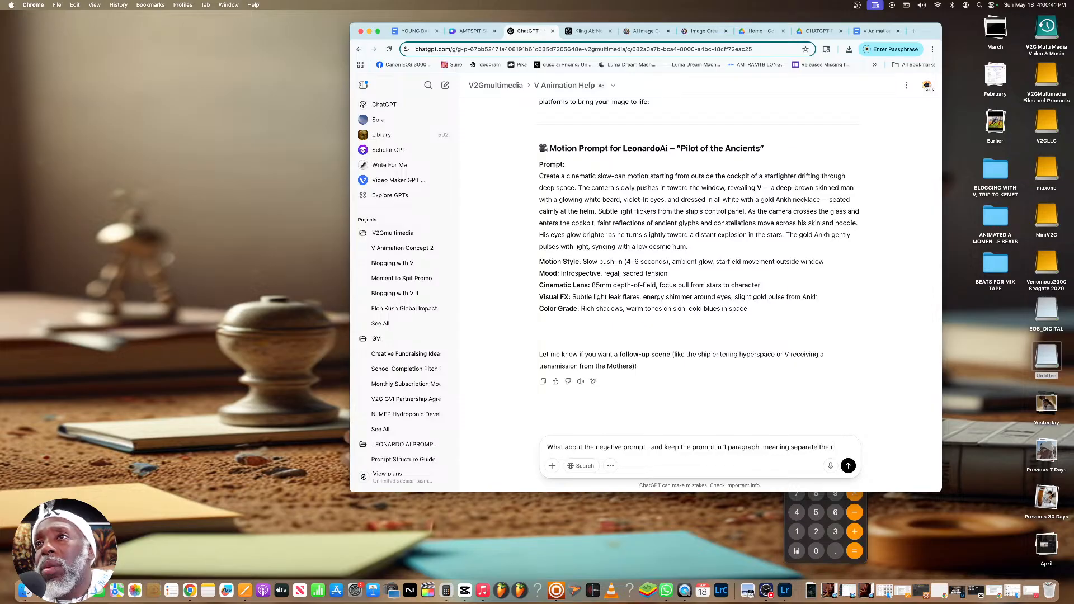
type("egular prompt and the")
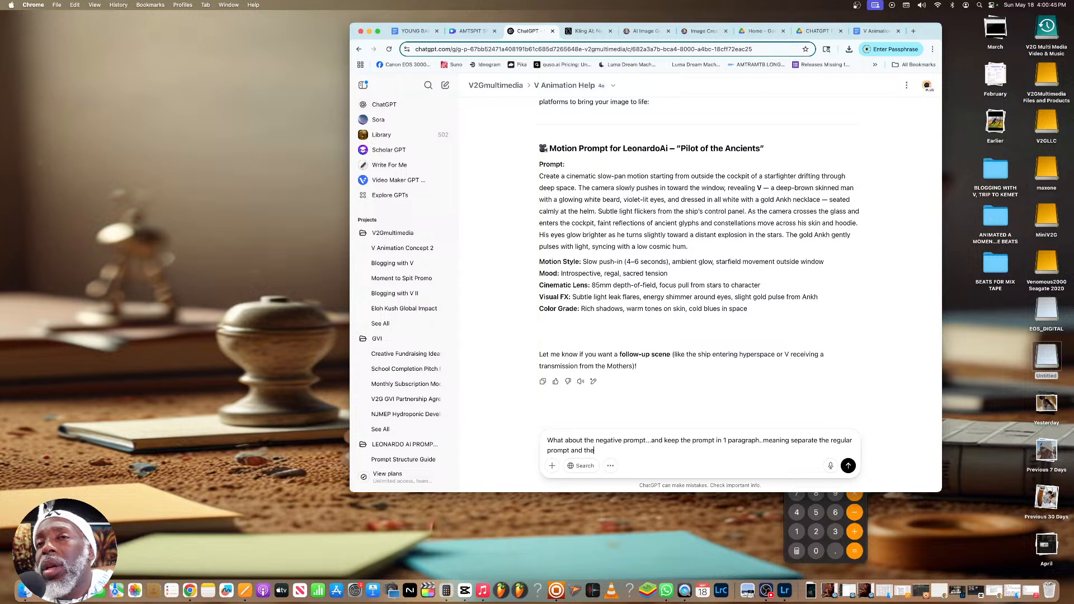
type(" negative prompt, each at least 1 paragraph")
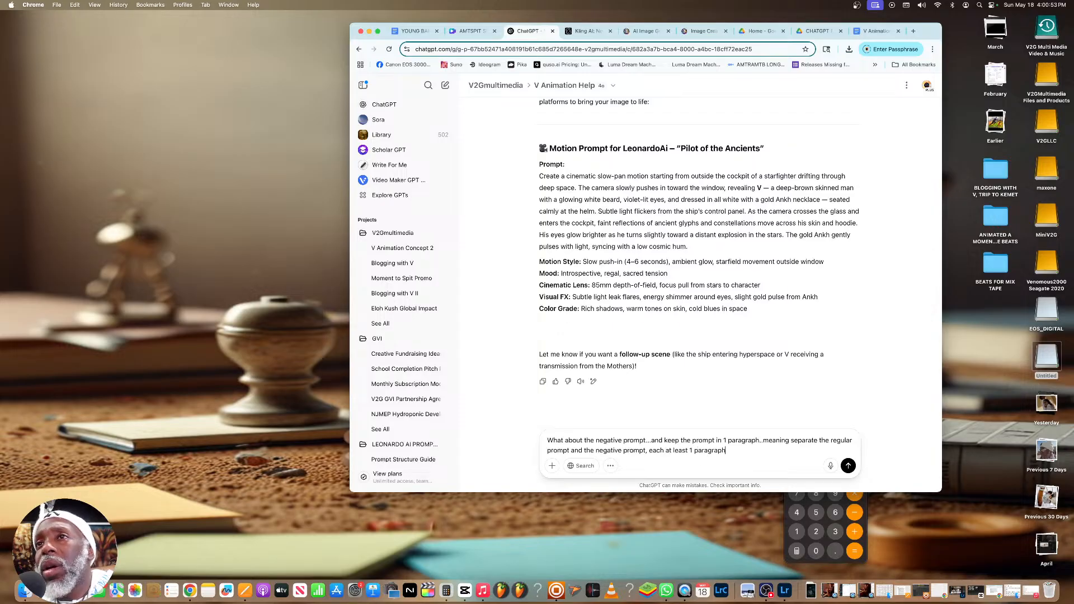
key("Return")
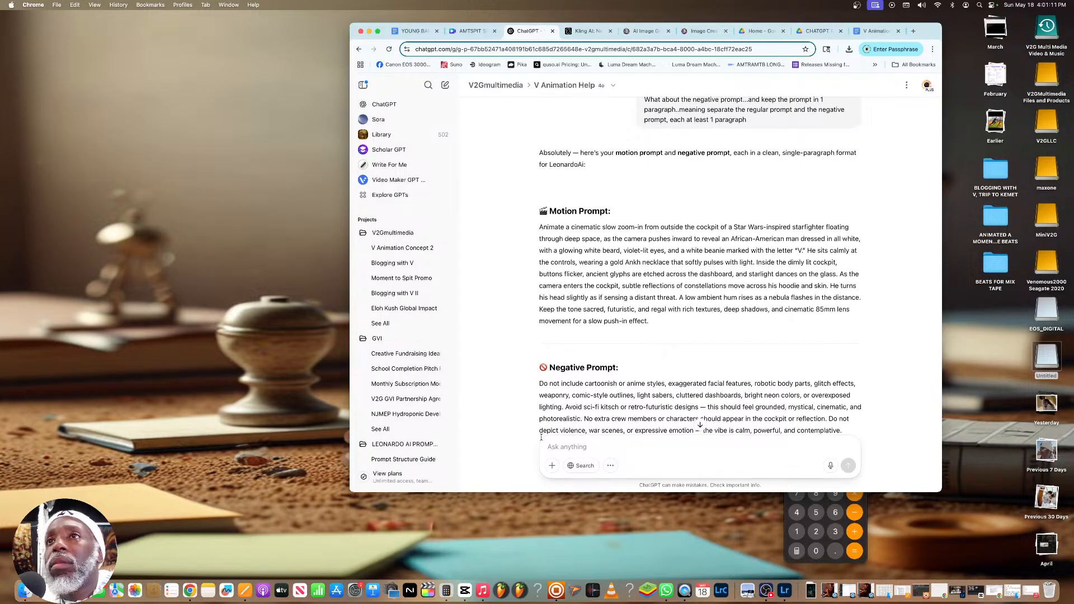
Look over the returned motion and negative prompts, and copy the full Motion Prompt paragraph
scroll(655, 418, "down", 2)
scroll(656, 423, "down", 1)
scroll(646, 363, "up", 2)
scroll(653, 320, "down", 1)
scroll(655, 288, "up", 1)
left_click_drag(656, 288, 539, 183)
scroll(551, 189, "down", 1)
right_click(562, 193)
left_click(577, 215)
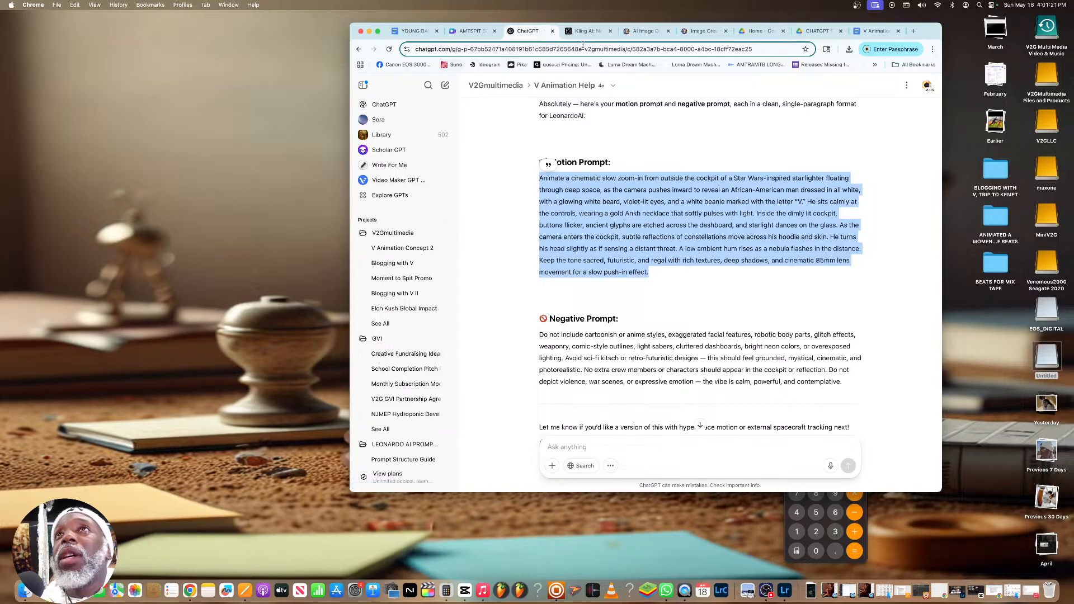
In Leonardo.Ai's video creation, replace the start frame by uploading the ChatGPT image of V in the starfighter cockpit from Downloads
left_click(704, 33)
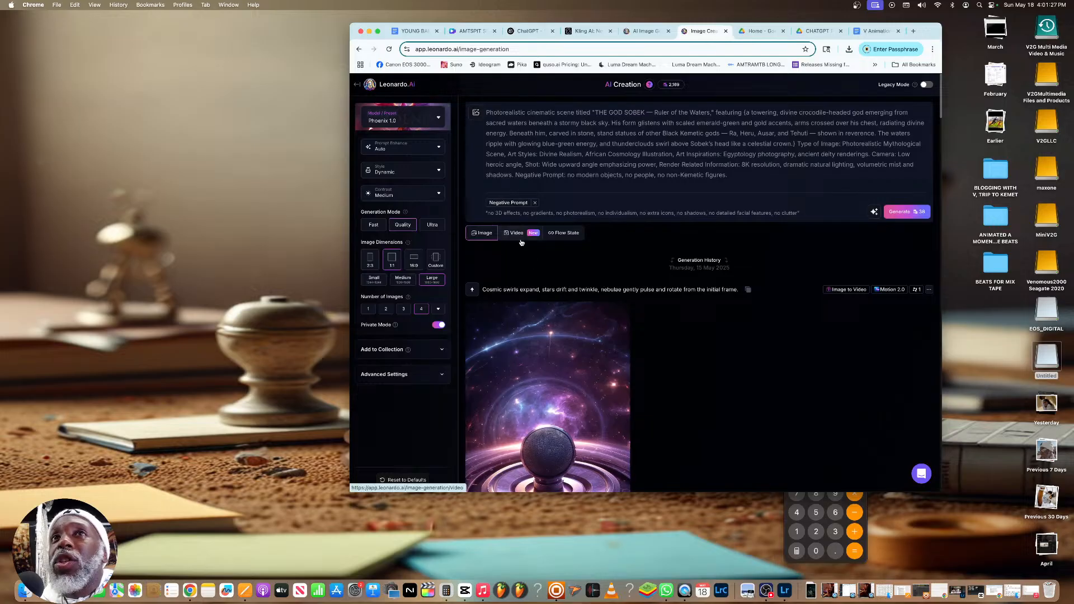
left_click(512, 237)
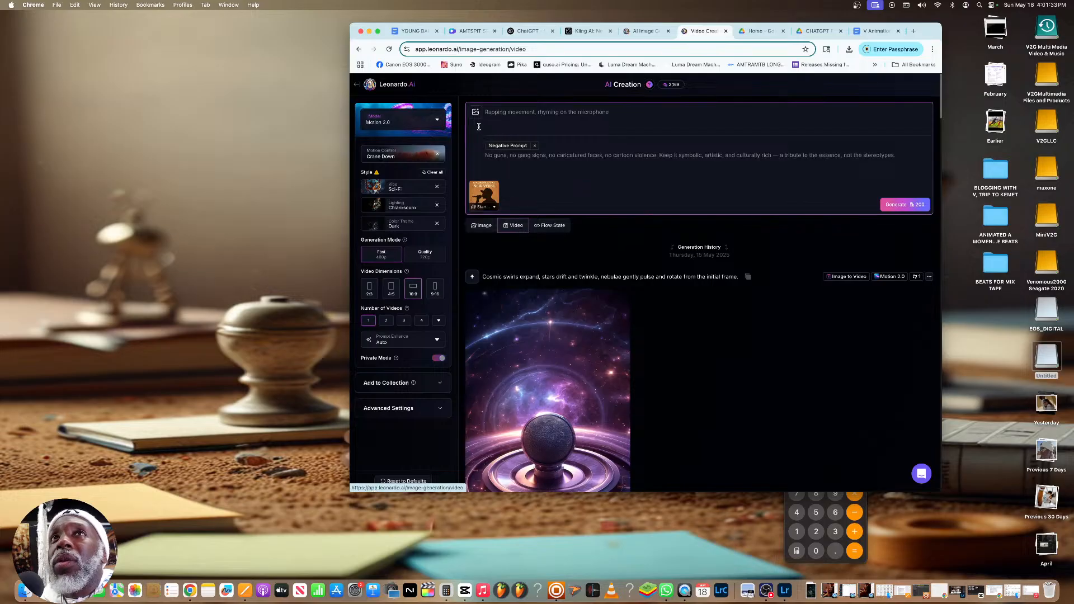
left_click(484, 192)
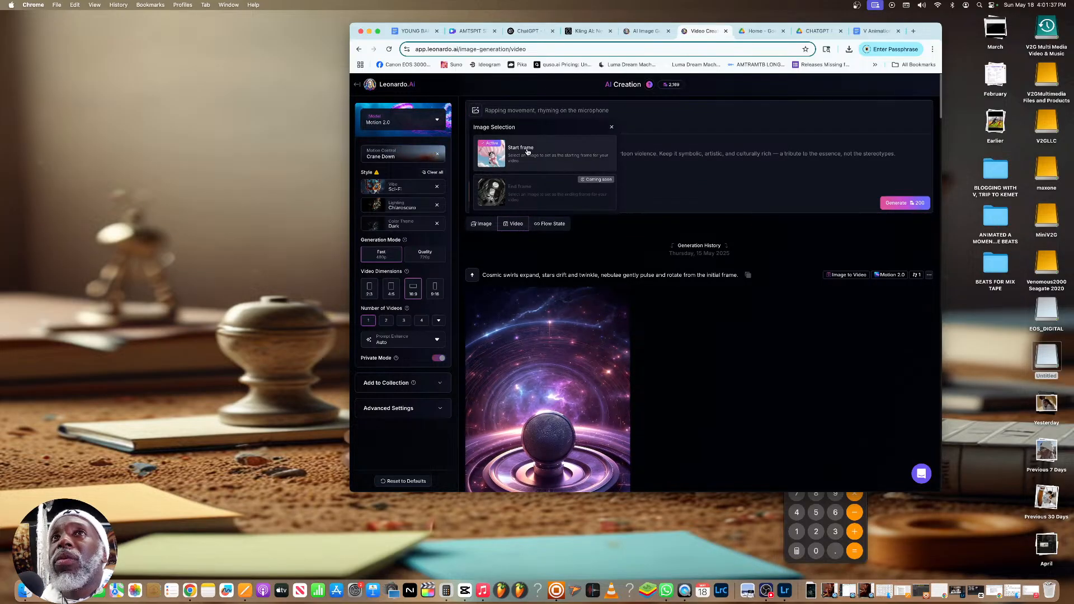
left_click(522, 149)
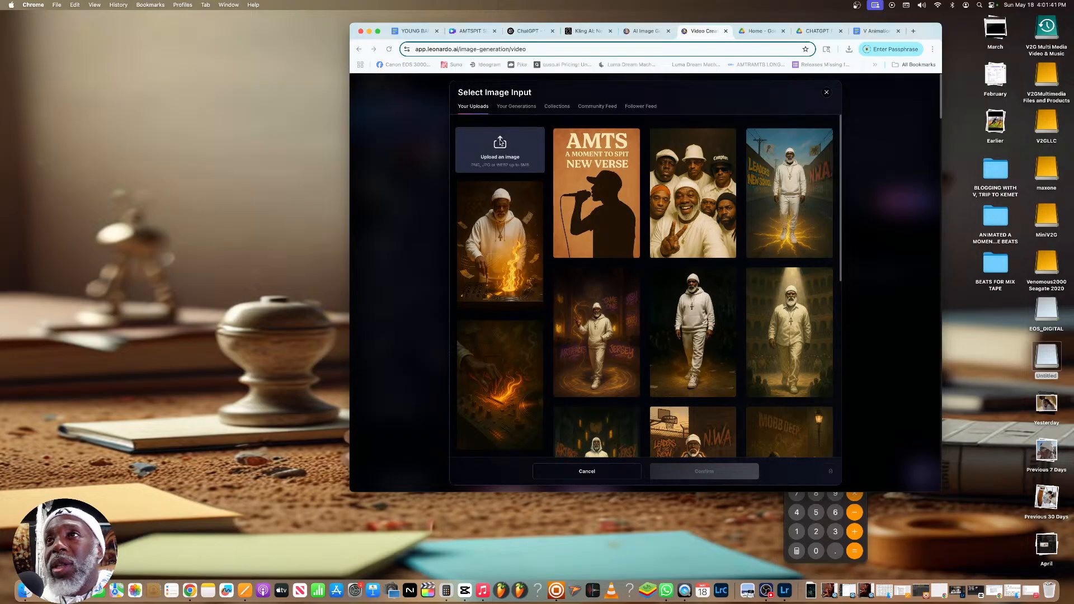
left_click(501, 144)
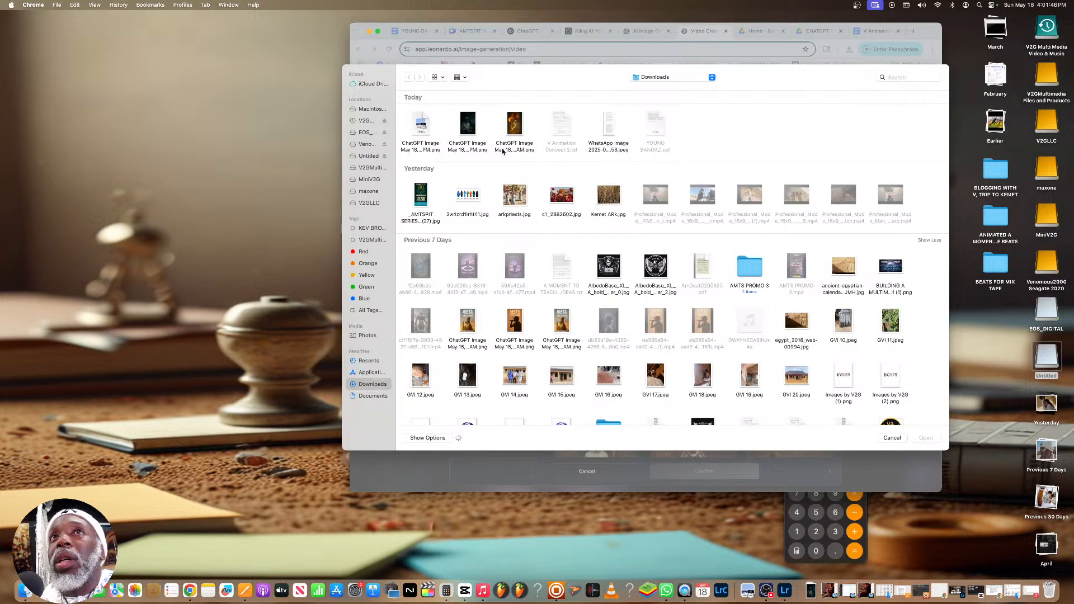
left_click(467, 126)
left_click(925, 438)
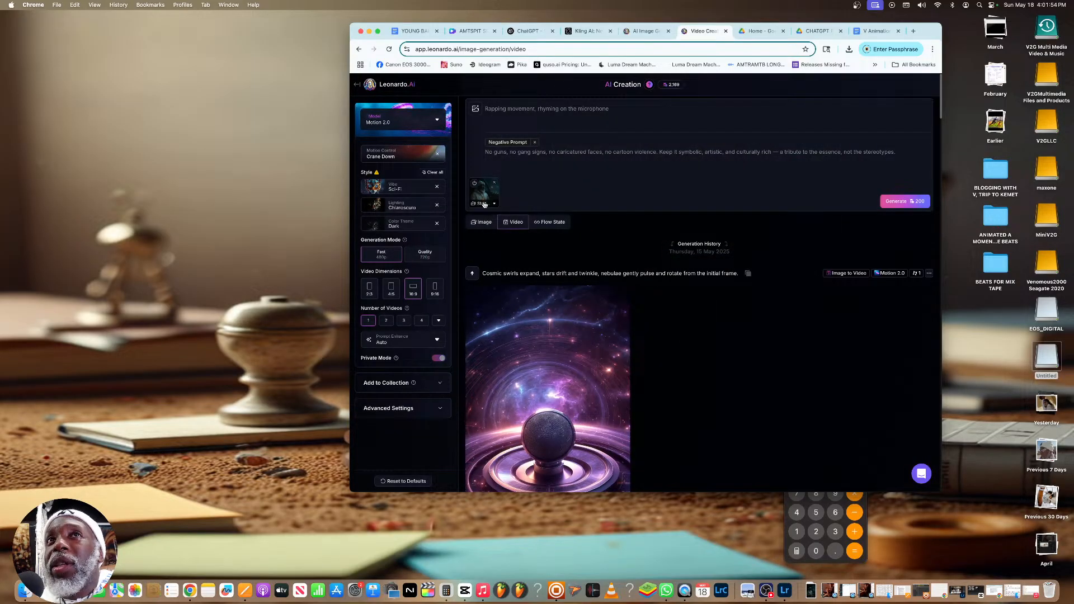
Paste the copied motion prompt as the video prompt and return to the ChatGPT reply with the negative prompt
left_click(550, 107)
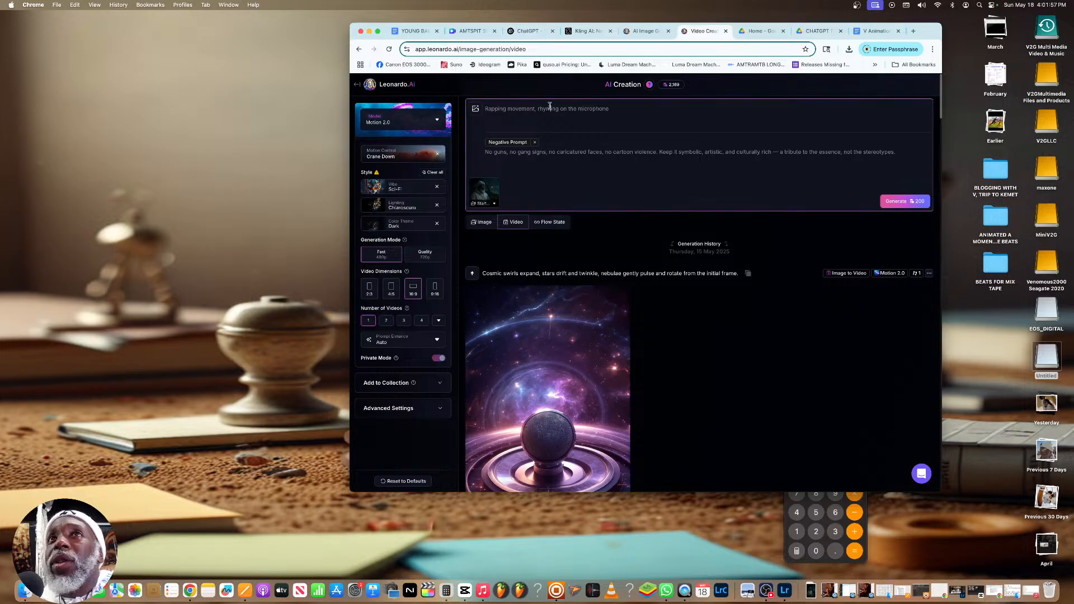
key("super+v")
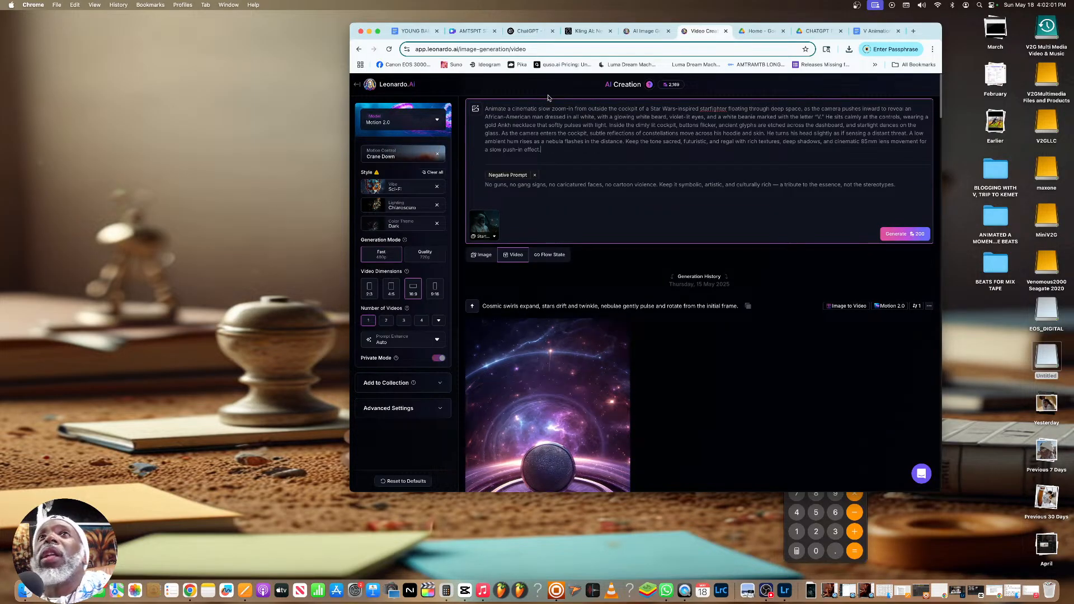
left_click(531, 34)
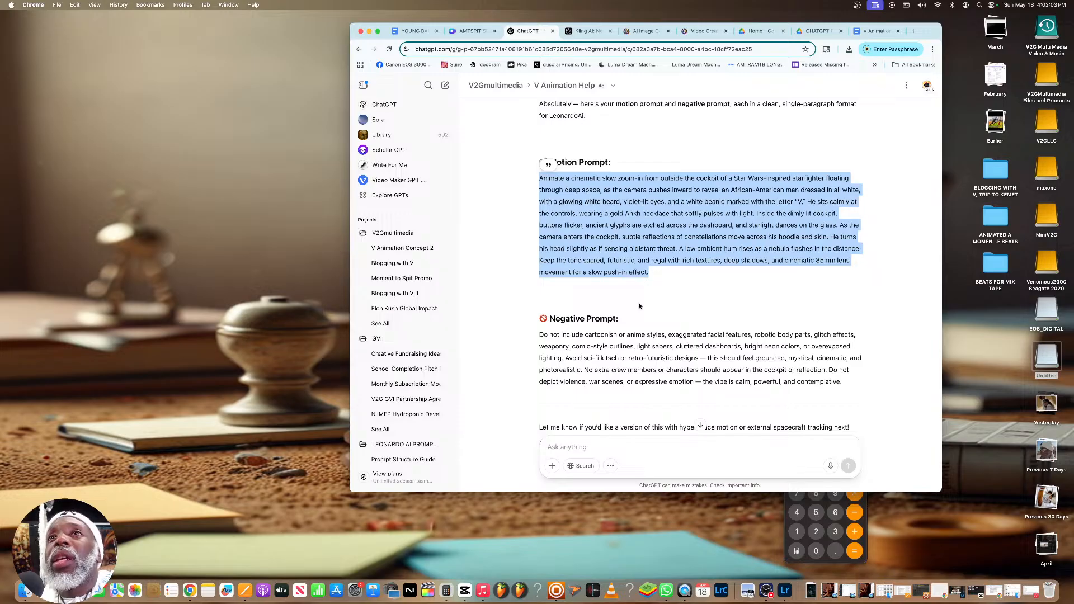
Copy the full Negative Prompt paragraph from the ChatGPT reply and replace the existing negative prompt in Leonardo.Ai's video creation with it
left_click_drag(844, 384, 536, 342)
right_click(535, 341)
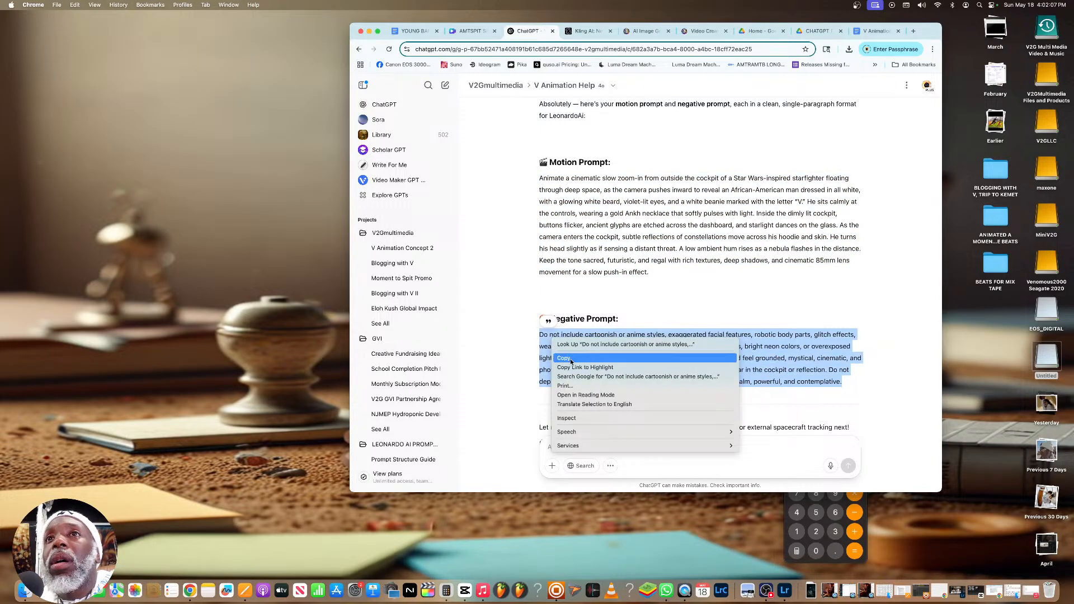
left_click(571, 360)
left_click(469, 33)
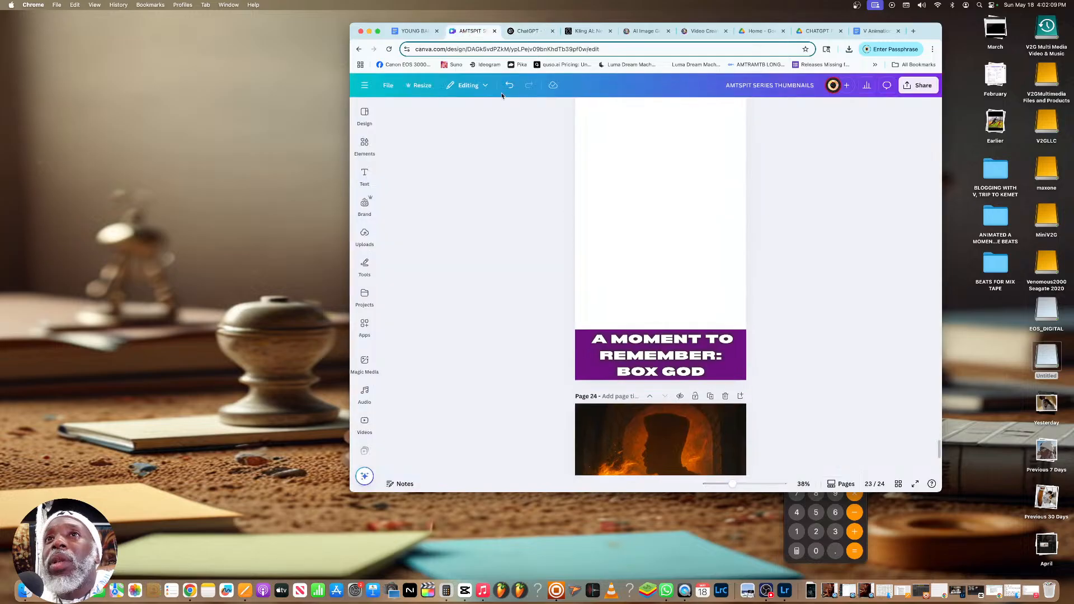
left_click(584, 31)
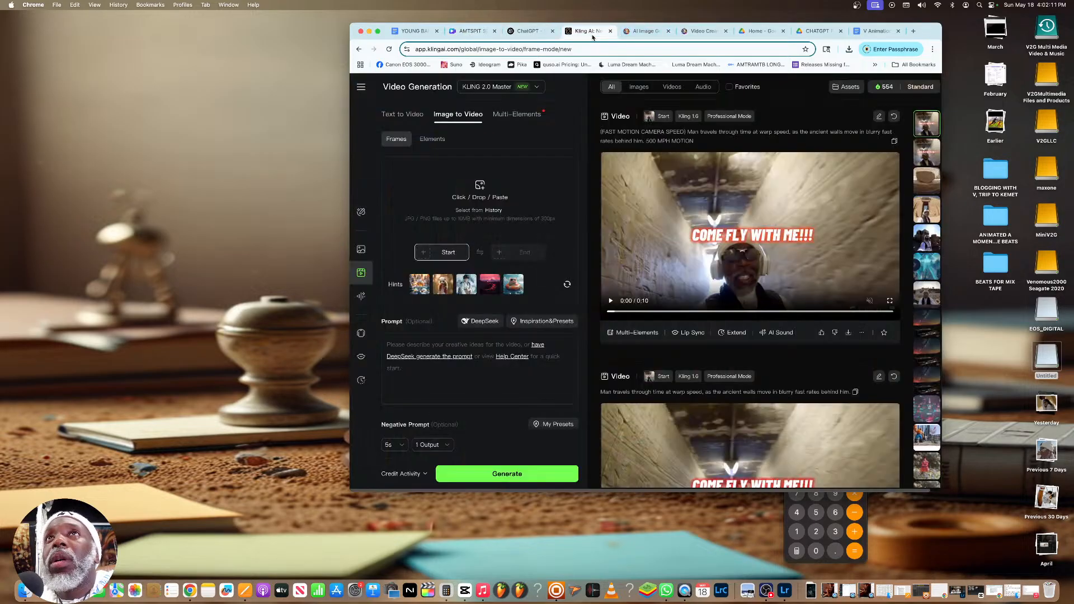
left_click(692, 31)
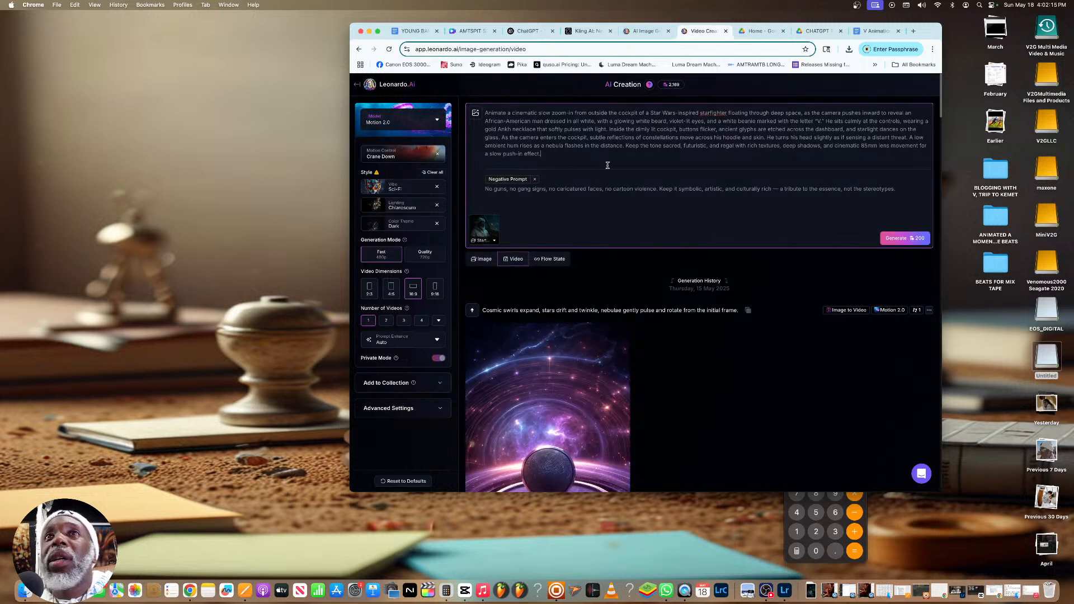
triple_click(591, 190)
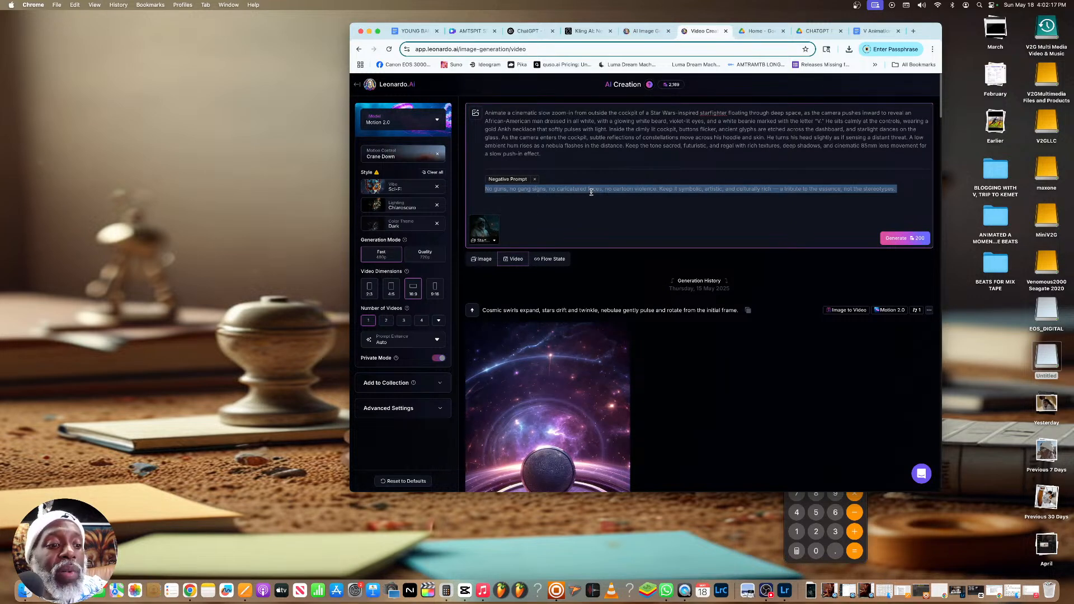
key("super+v")
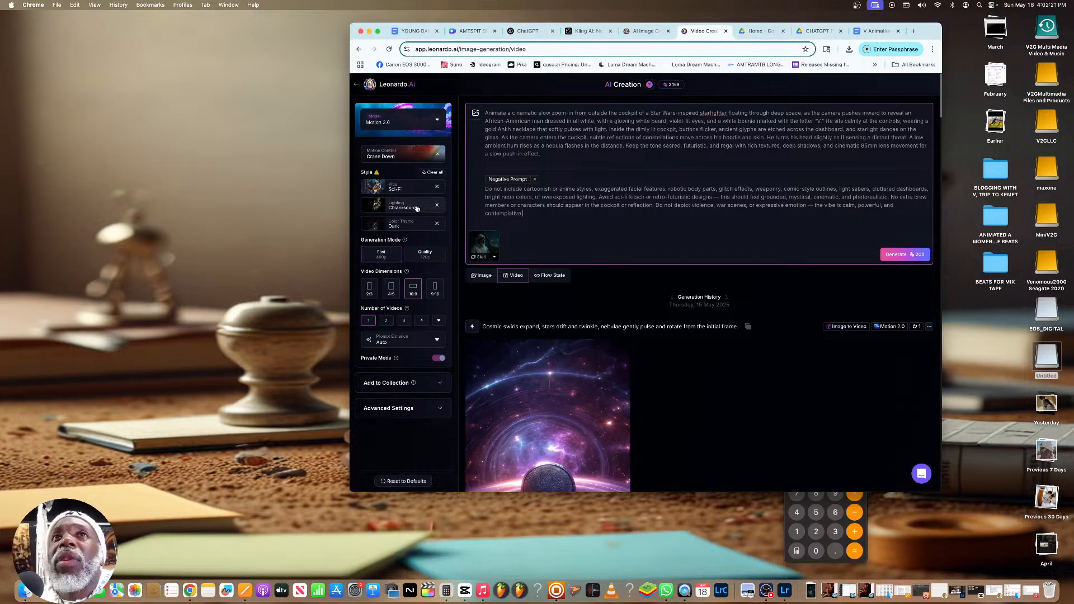
Change the video's Motion Control from Crane Down to Dolly Out
left_click(397, 161)
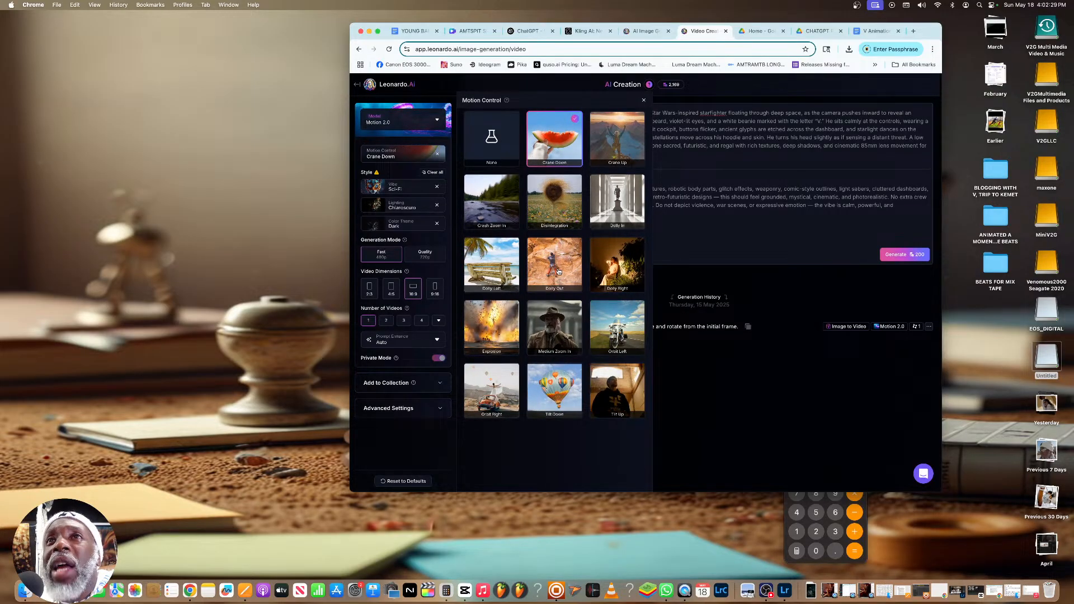
left_click(558, 272)
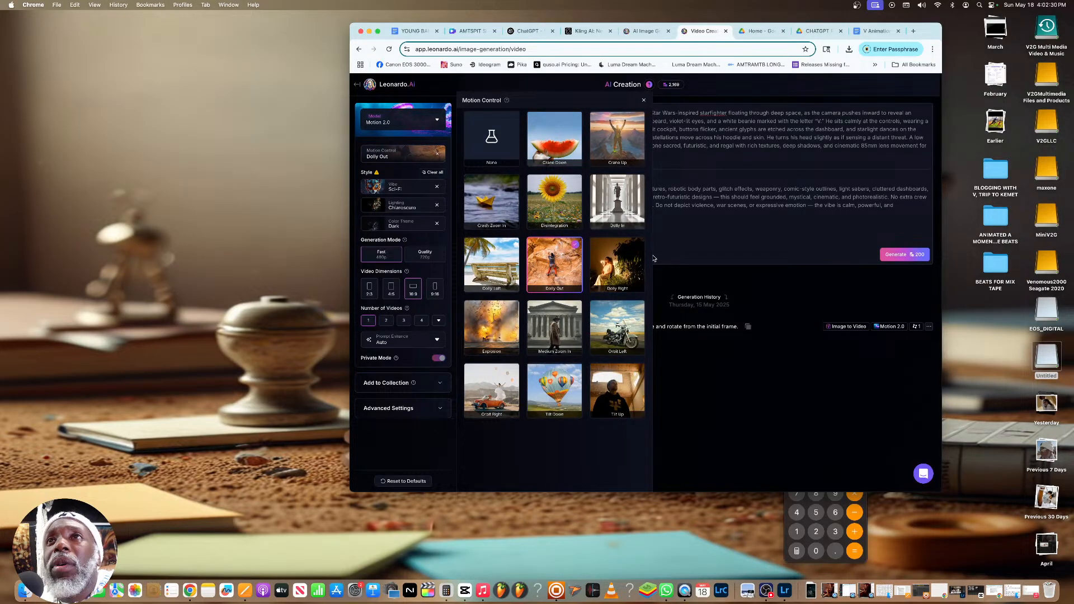
left_click(654, 257)
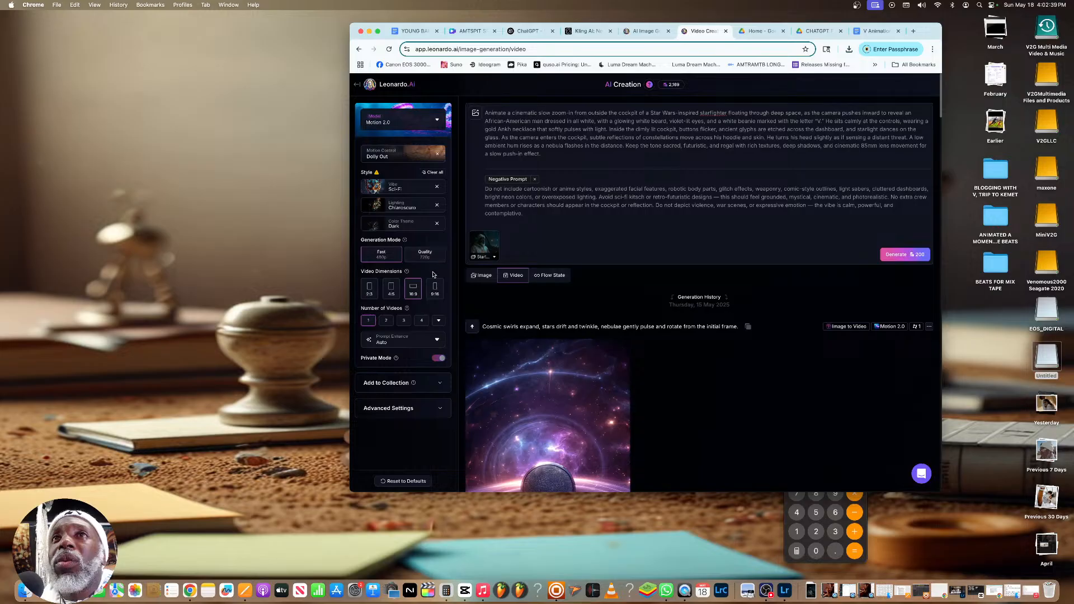
Set the video dimensions to 9:16, the generation mode to Quality and the number of videos to 1
left_click(436, 288)
left_click(425, 256)
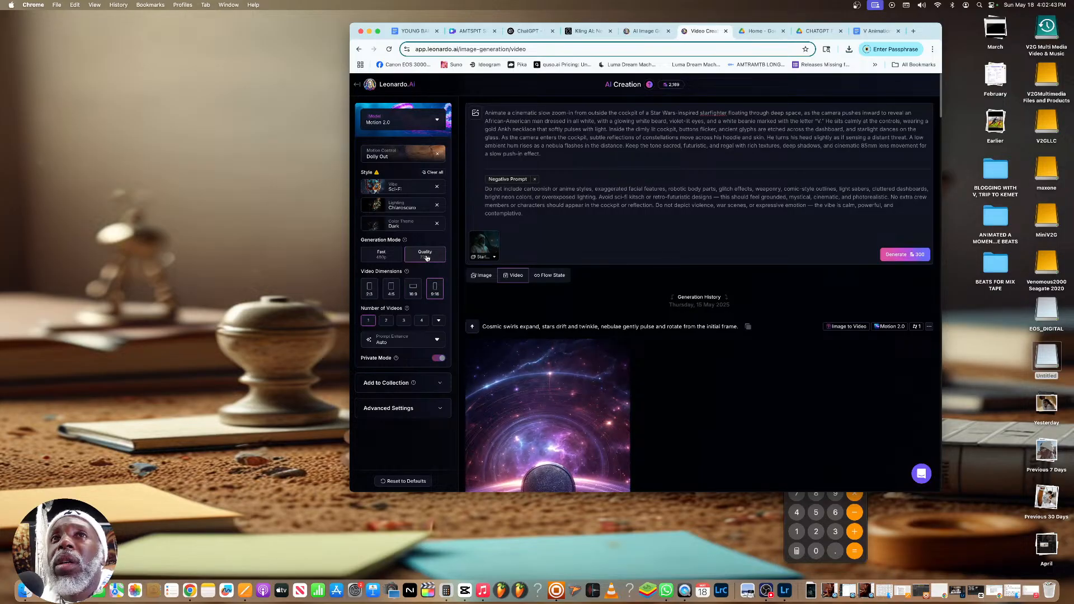
left_click(385, 323)
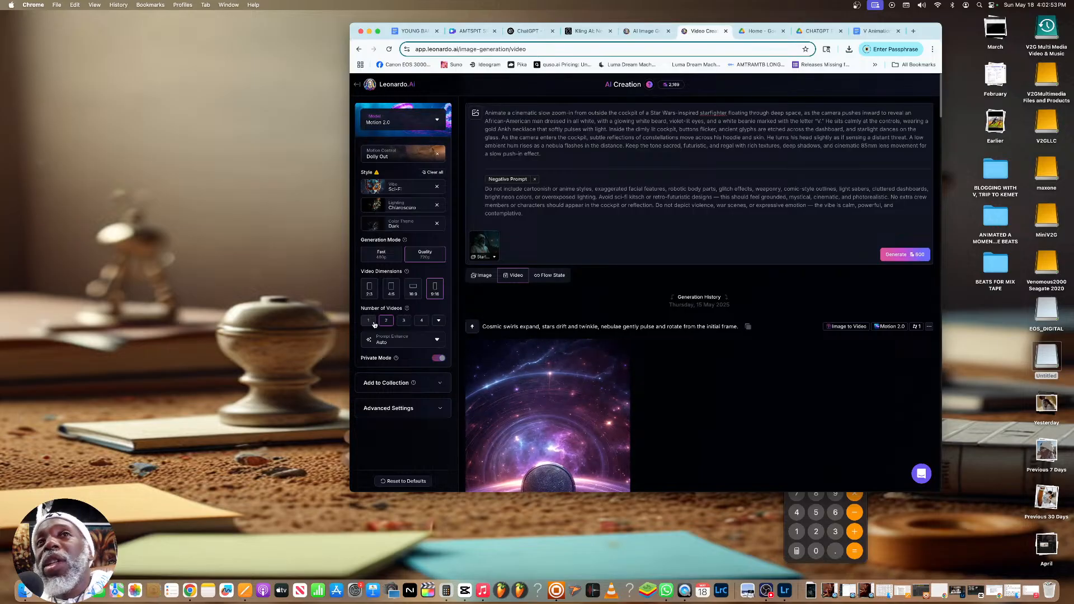
left_click(369, 321)
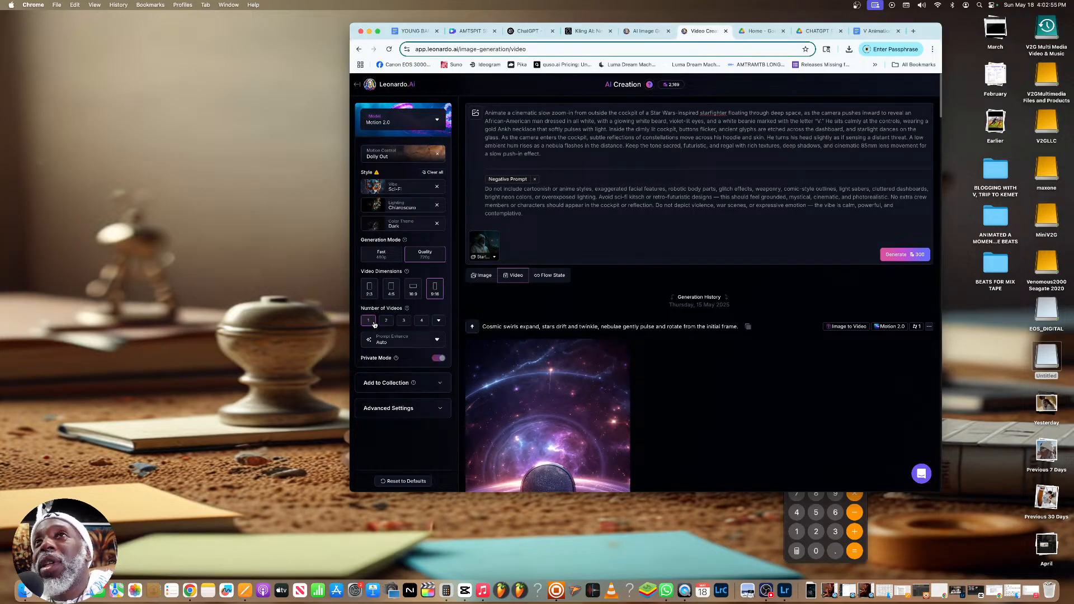
Generate the starfighter cockpit video from the start frame and both prompts
scroll(688, 206, "down", 1)
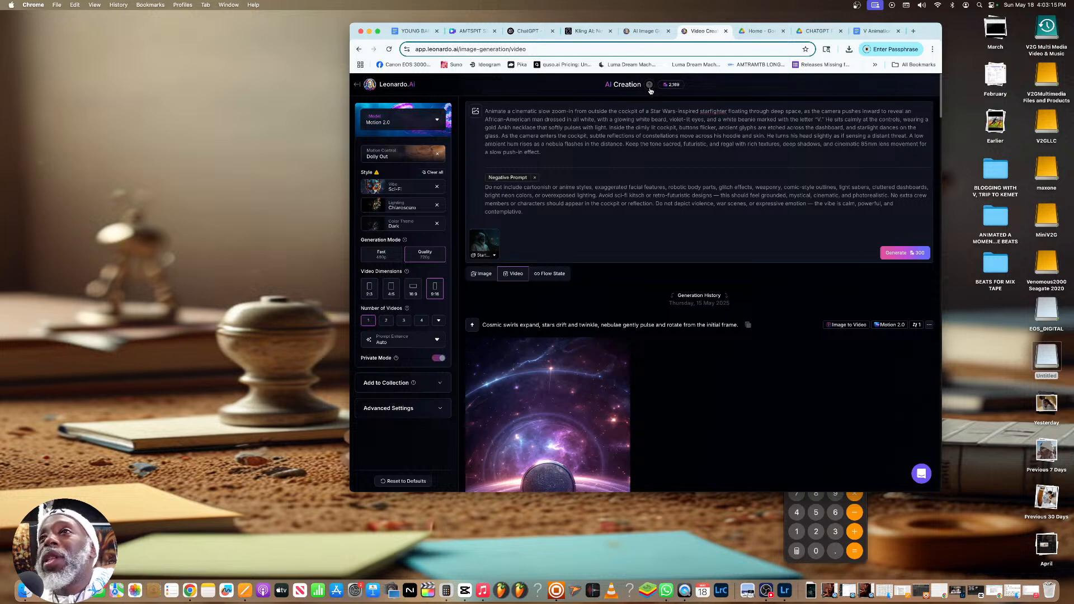
left_click(897, 258)
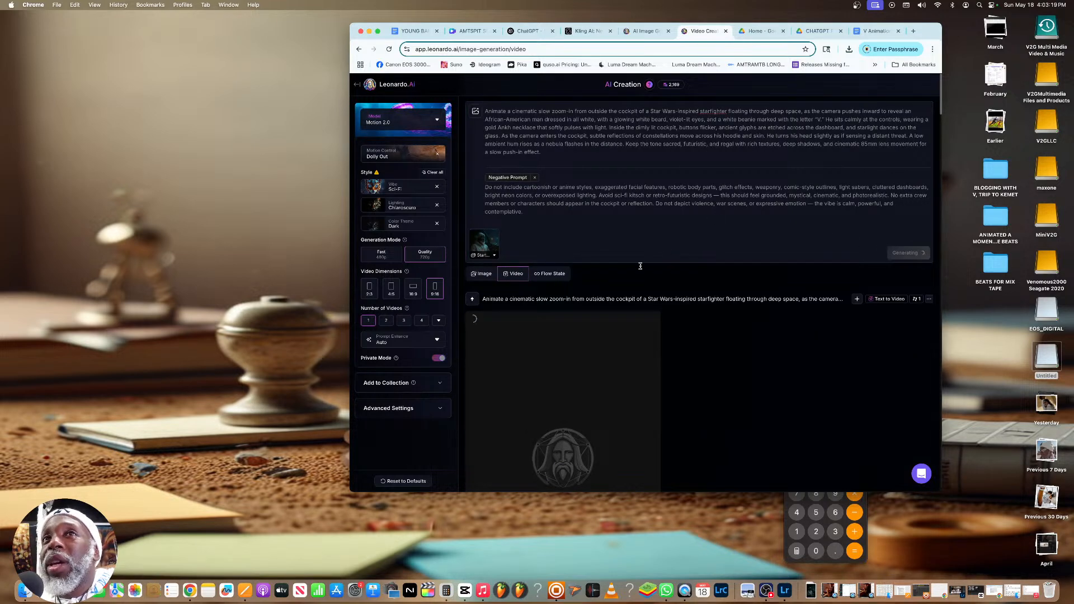
scroll(641, 270, "up", 4)
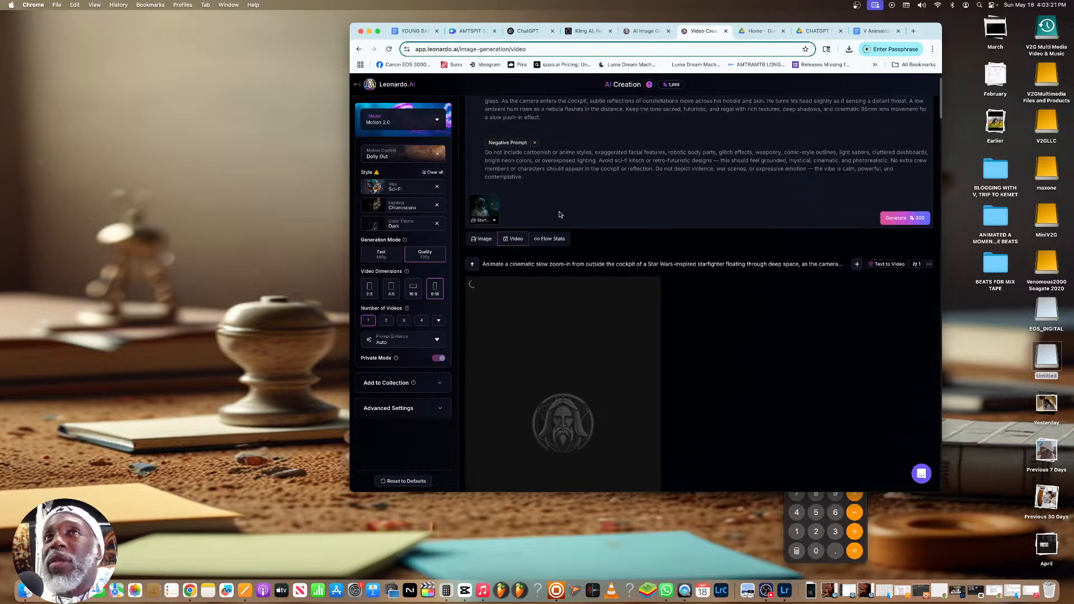
scroll(518, 196, "up", 1)
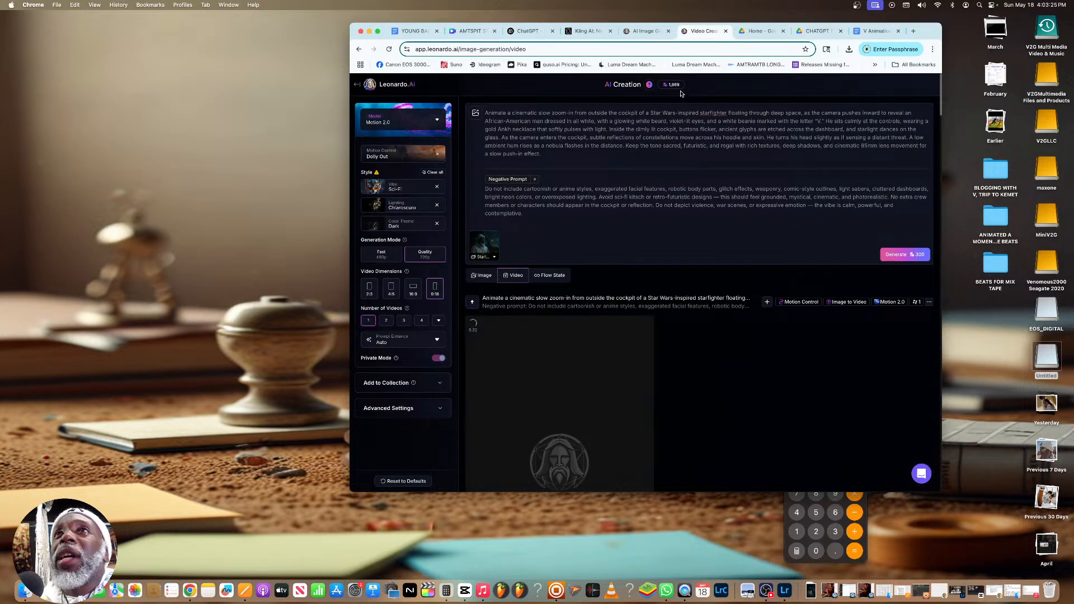
Check the Leonardo.Ai account's token allowance and compare the features and monthly prices of the subscription plans
left_click(675, 87)
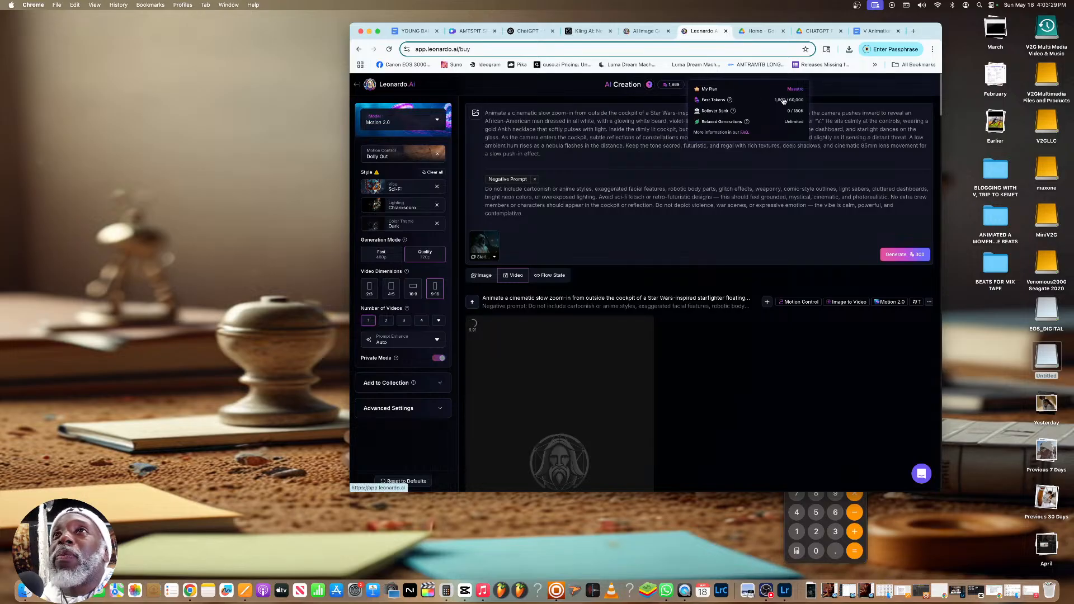
left_click(760, 100)
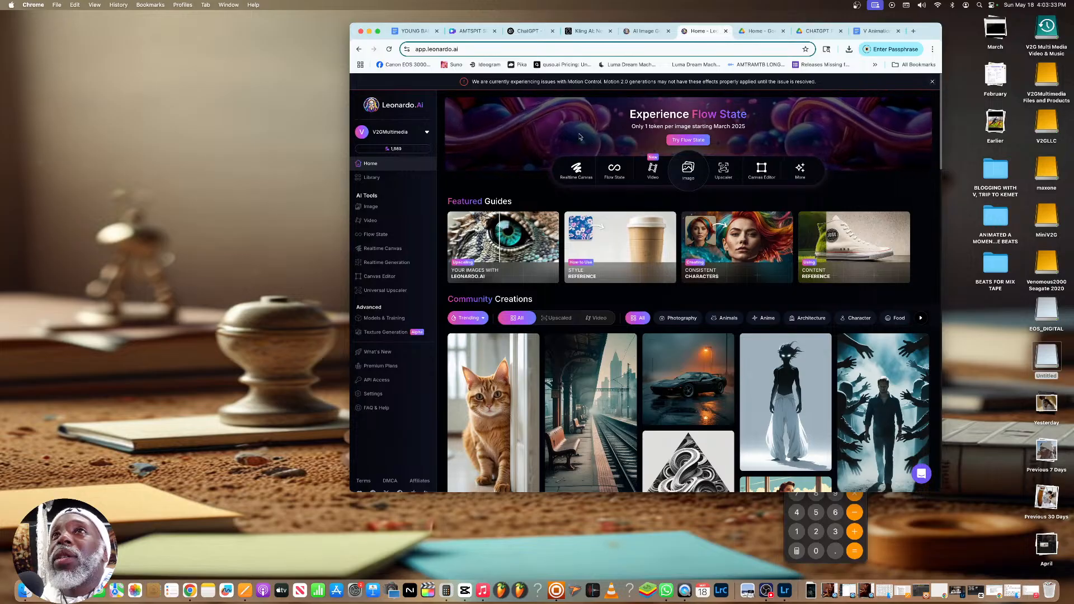
left_click(402, 149)
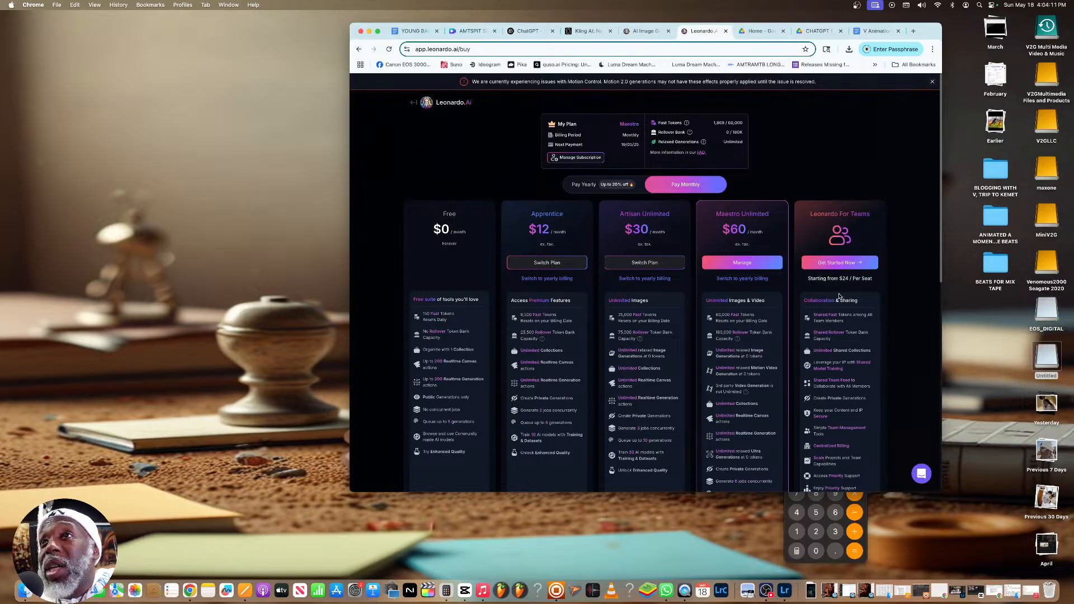
scroll(839, 307, "down", 3)
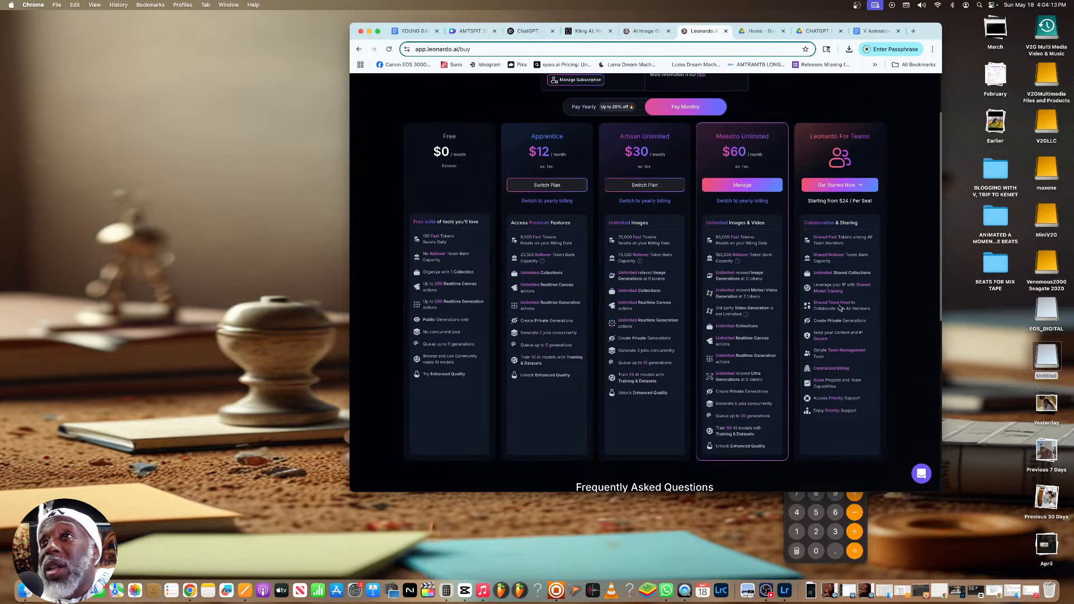
scroll(839, 307, "up", 1)
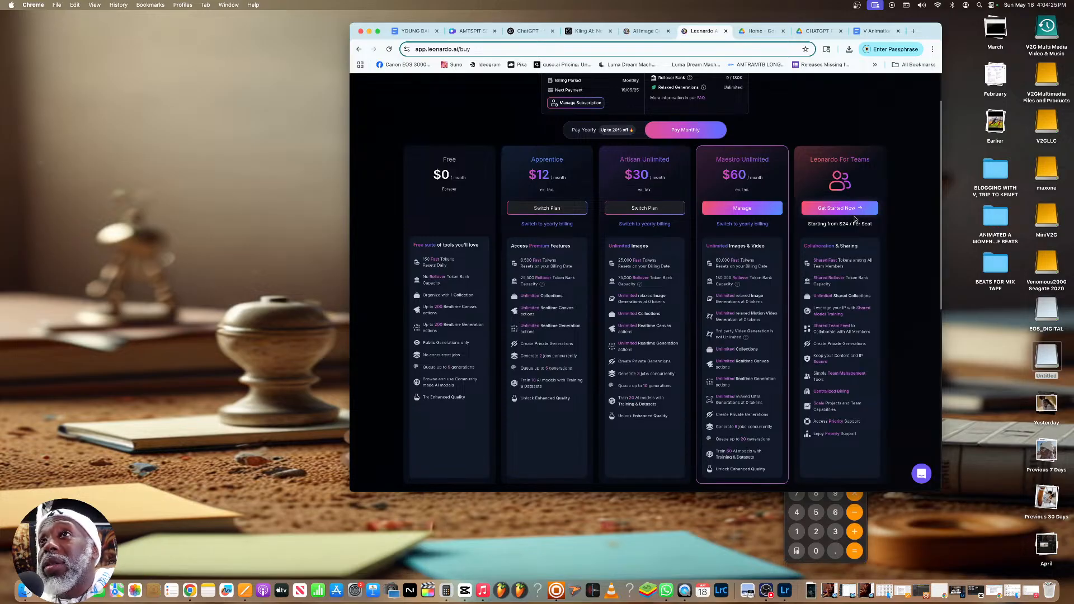
scroll(756, 204, "up", 2)
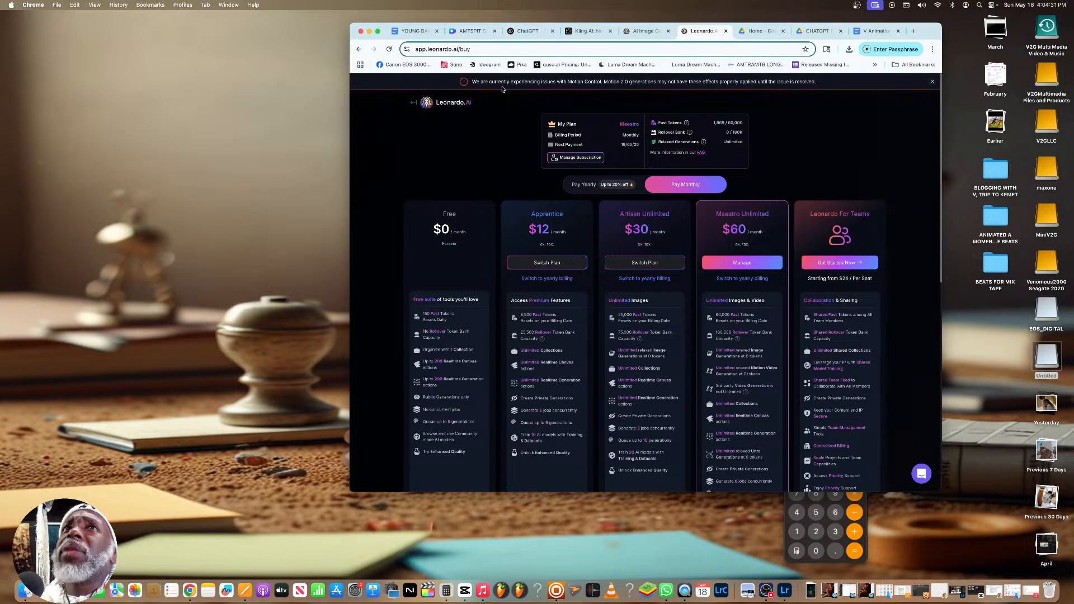
left_click(415, 103)
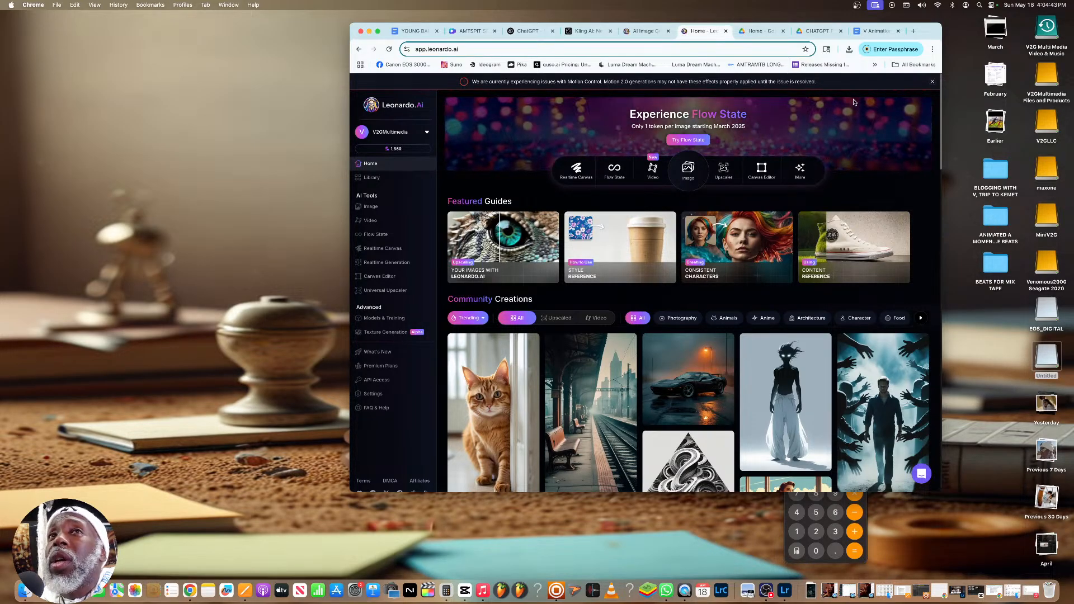
Return to the video creation page and review the generated clip of V in the starfighter cockpit
left_click(380, 223)
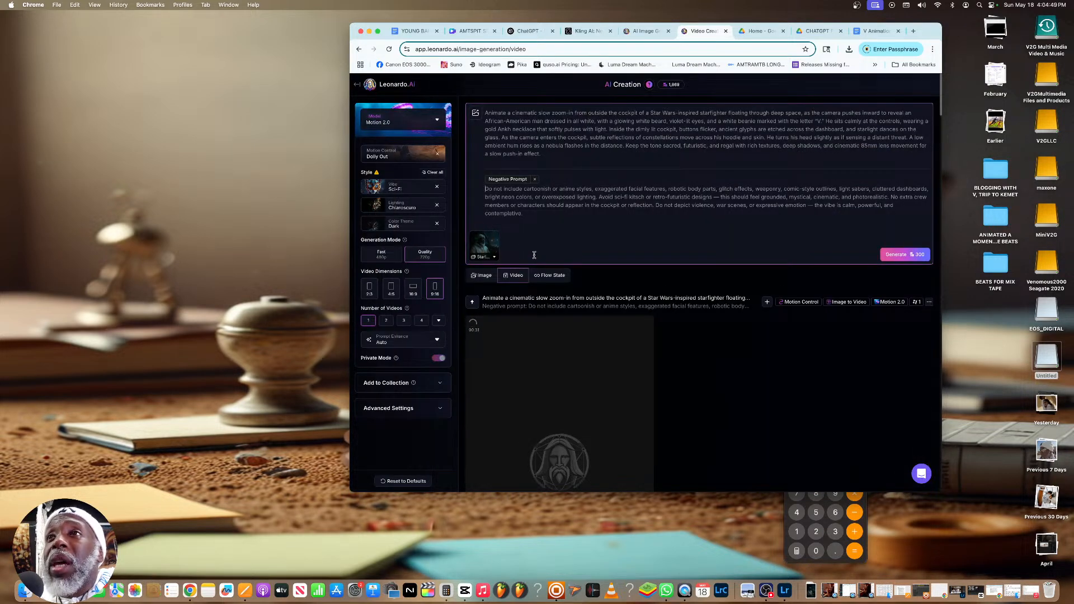
scroll(564, 330, "down", 4)
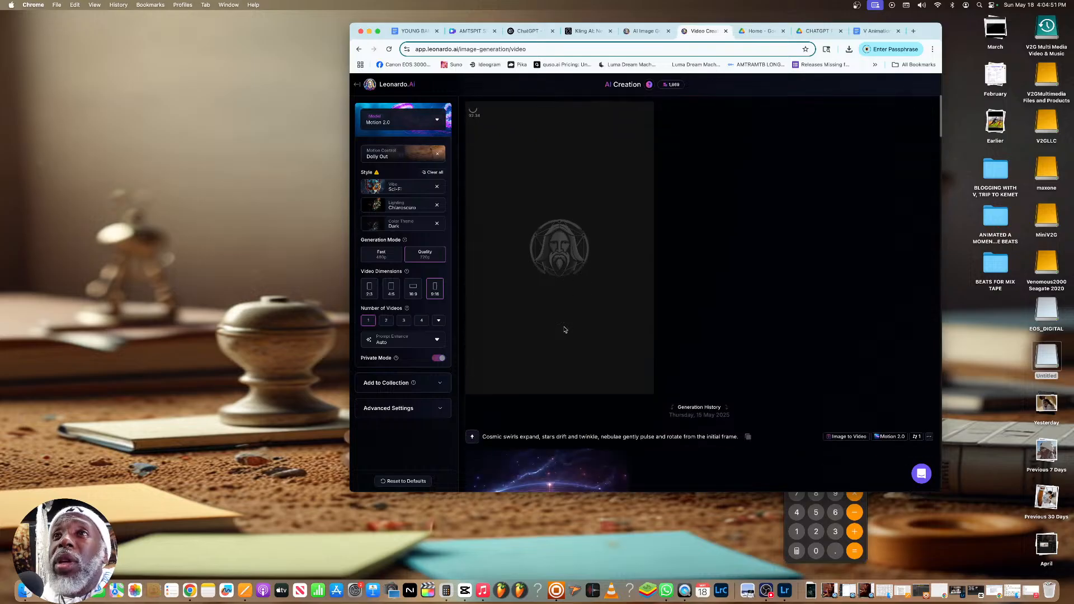
scroll(564, 329, "up", 4)
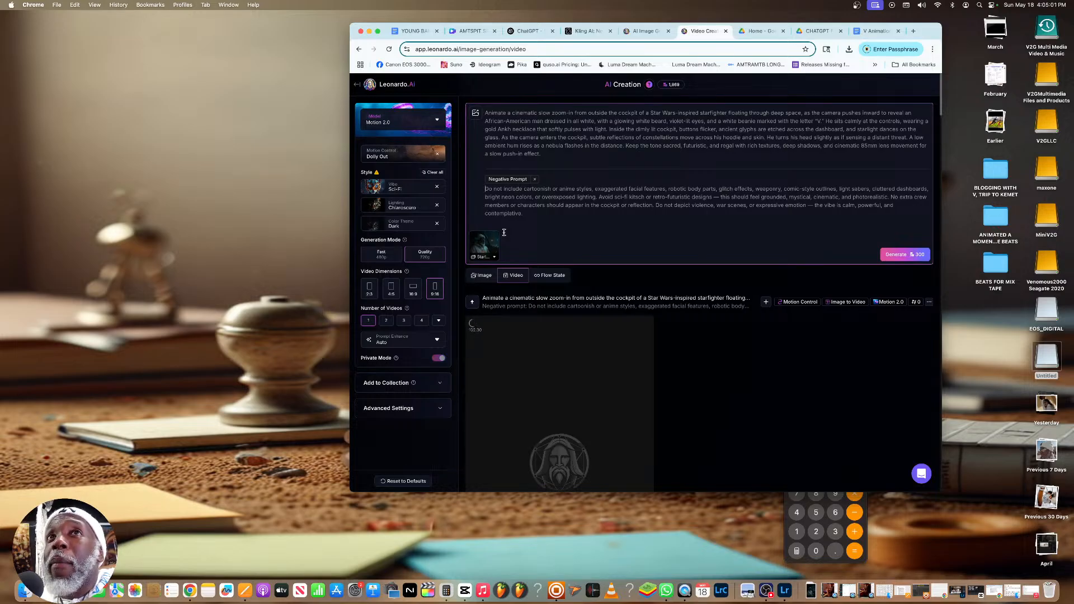
scroll(576, 166, "down", 5)
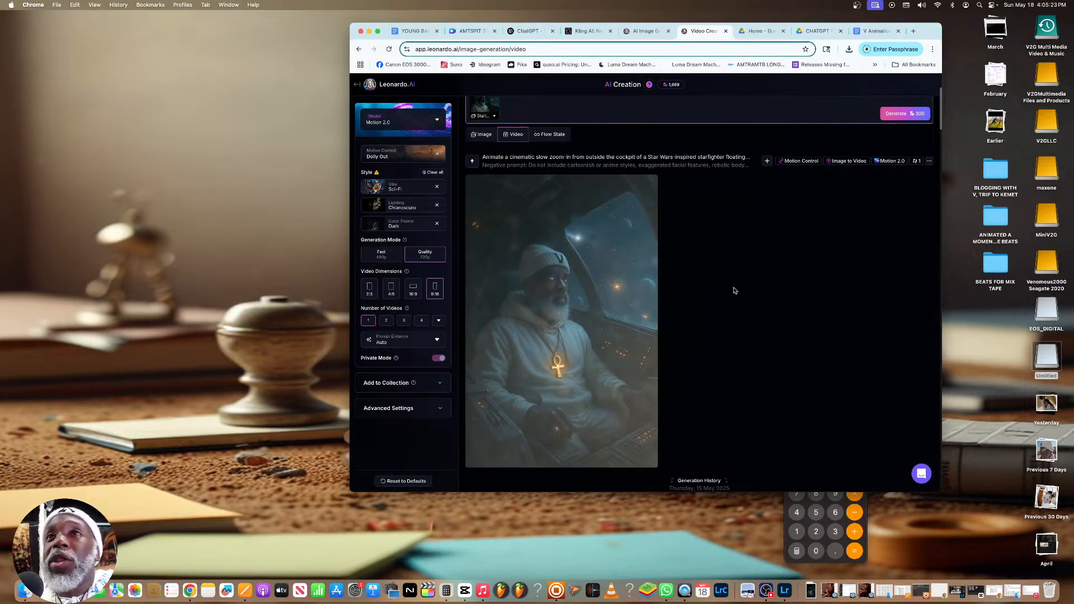
scroll(653, 285, "down", 2)
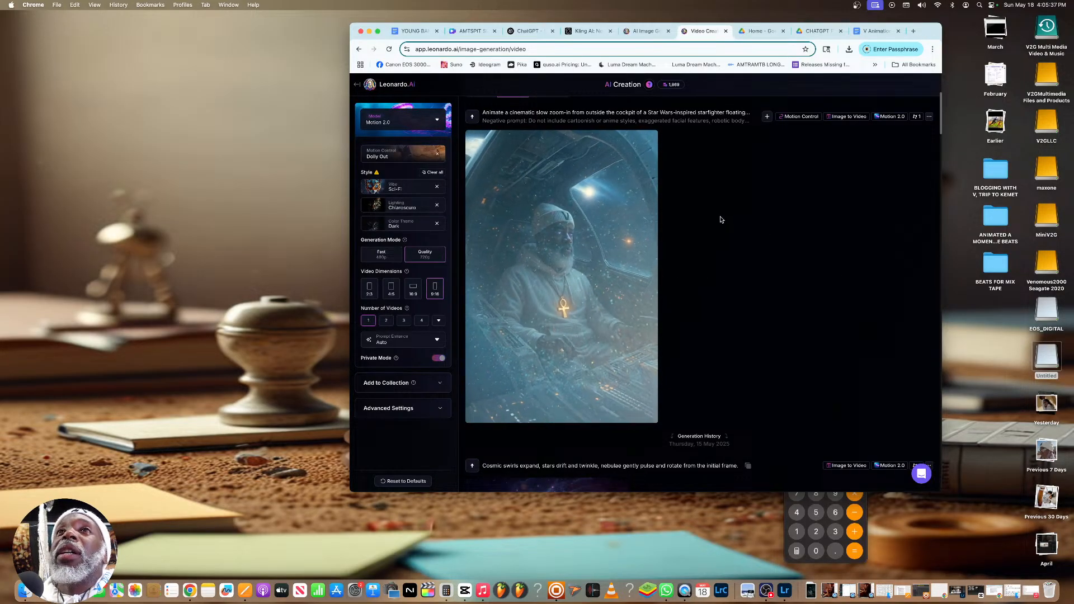
Switch to the V Animation Help chat in ChatGPT and send "Perfect..Now I want to start with a New verse that I have and want to upload...."
left_click(645, 32)
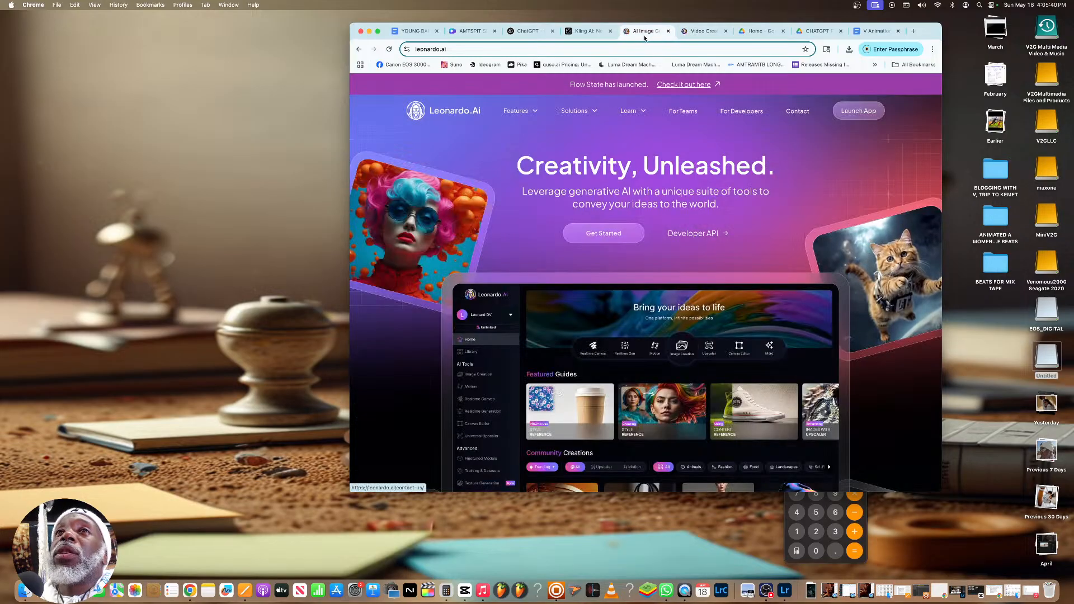
left_click(531, 32)
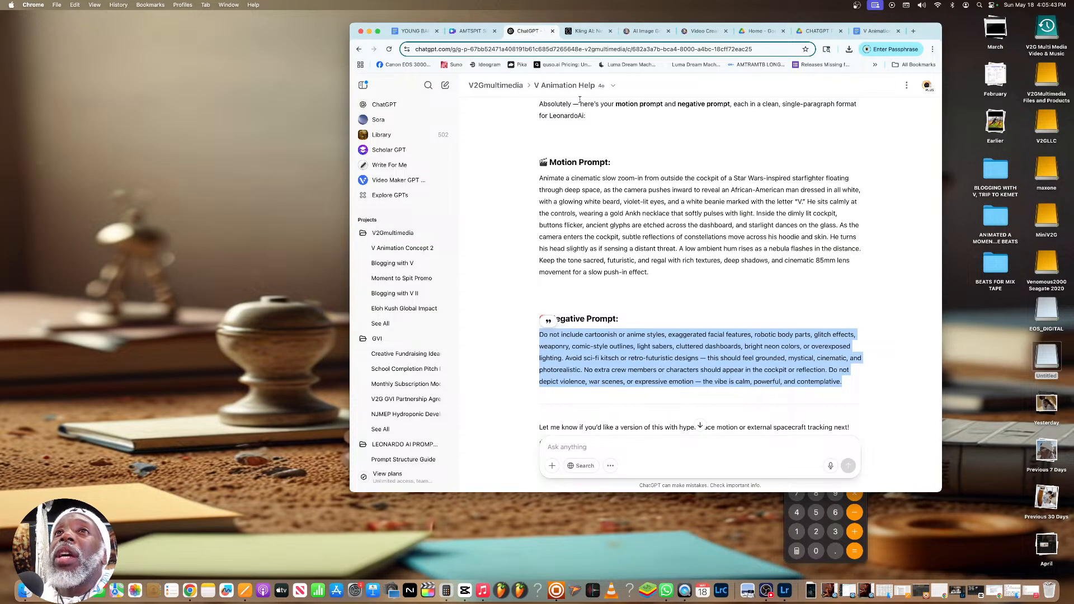
scroll(579, 100, "down", 2)
left_click(677, 445)
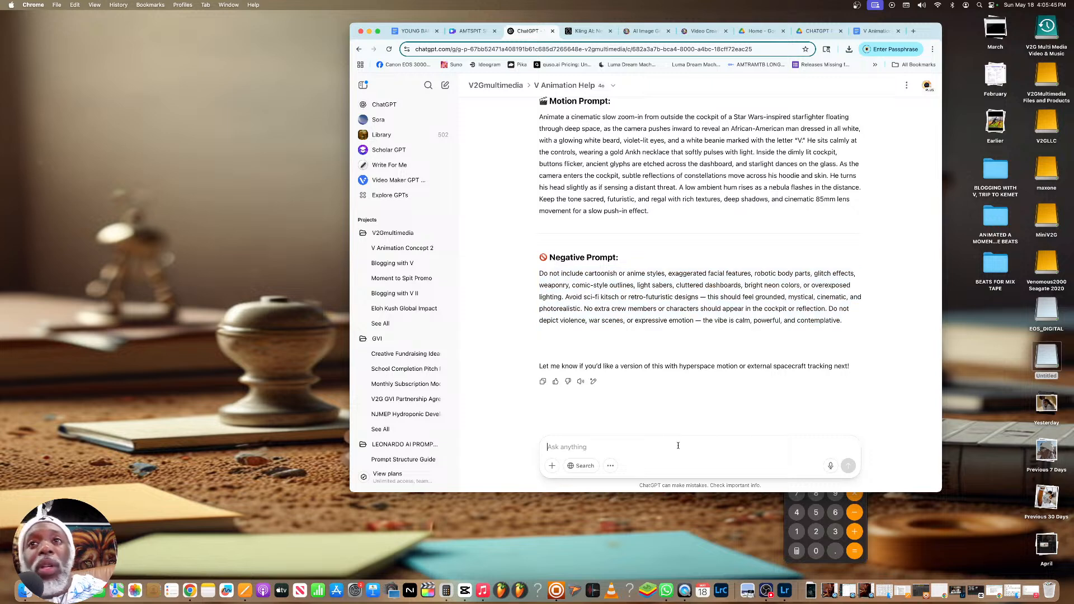
type("Perfec")
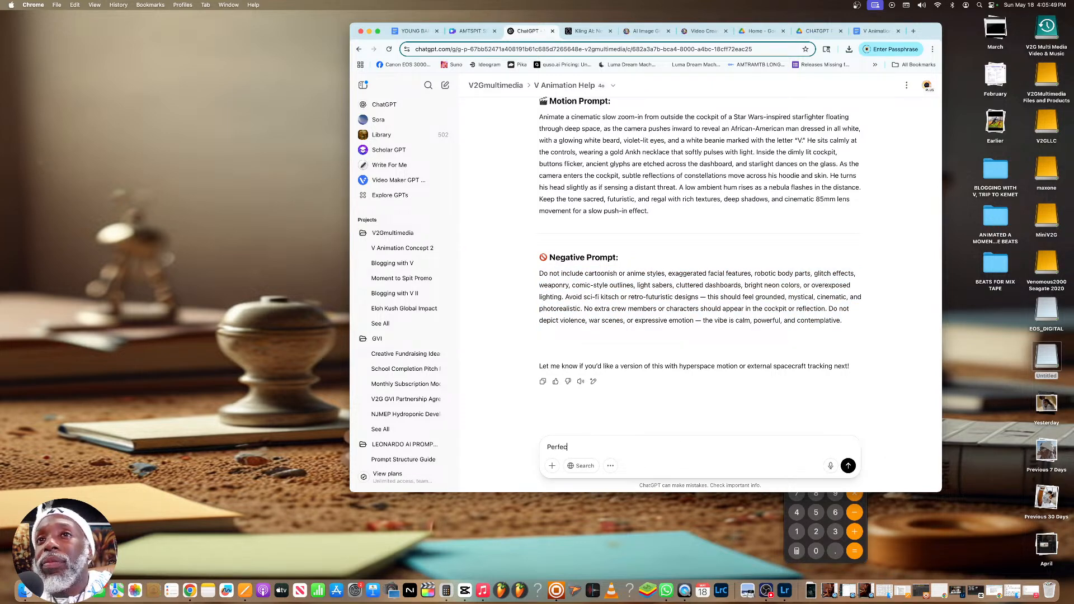
type("t..Now I want ")
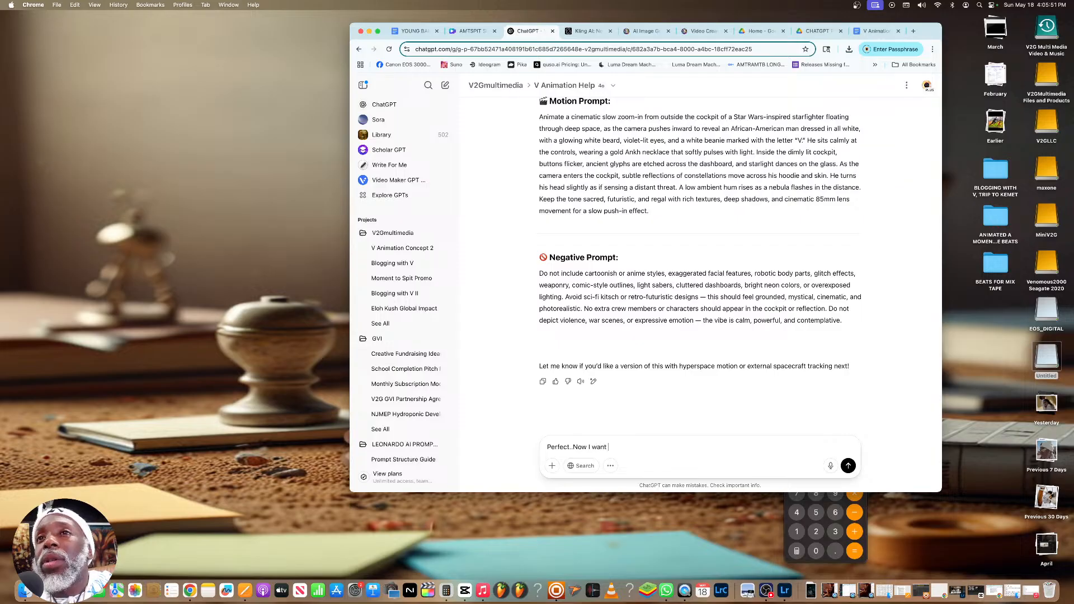
type("to start with a New v")
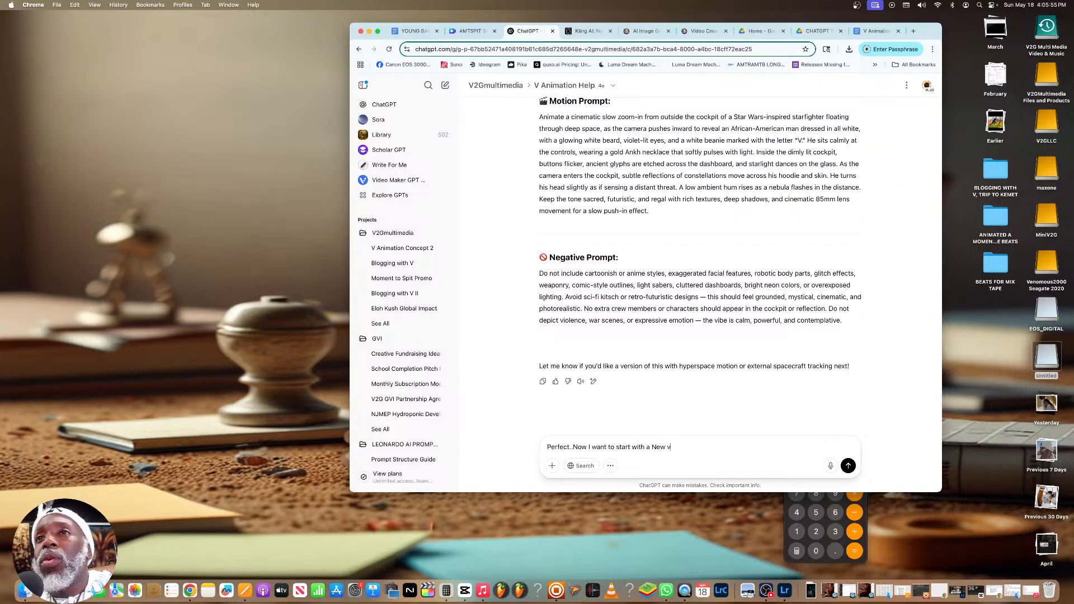
type("erse that I have ")
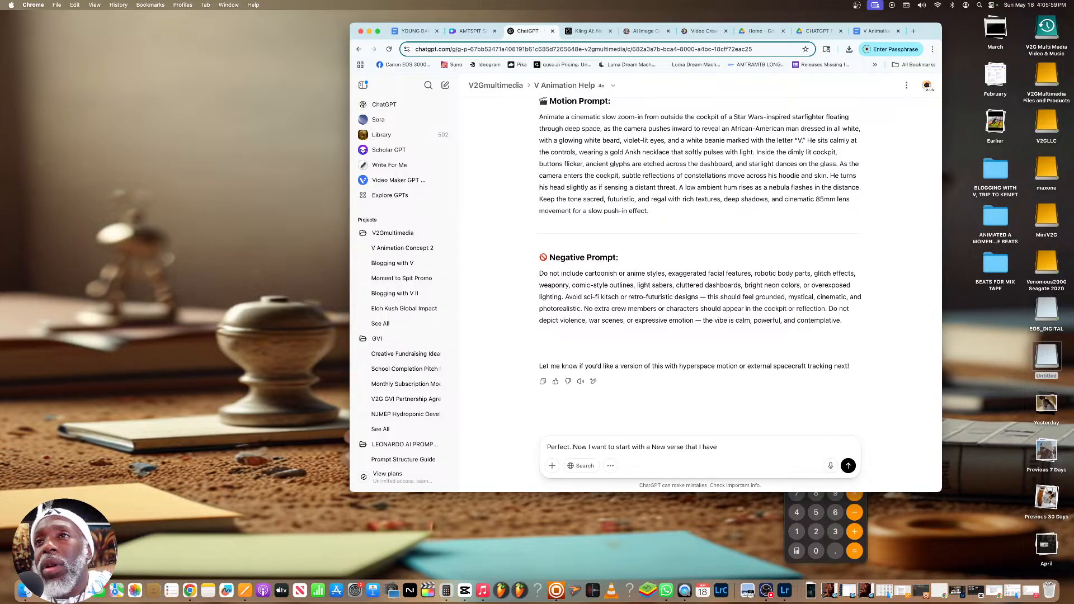
type("and want to uplo")
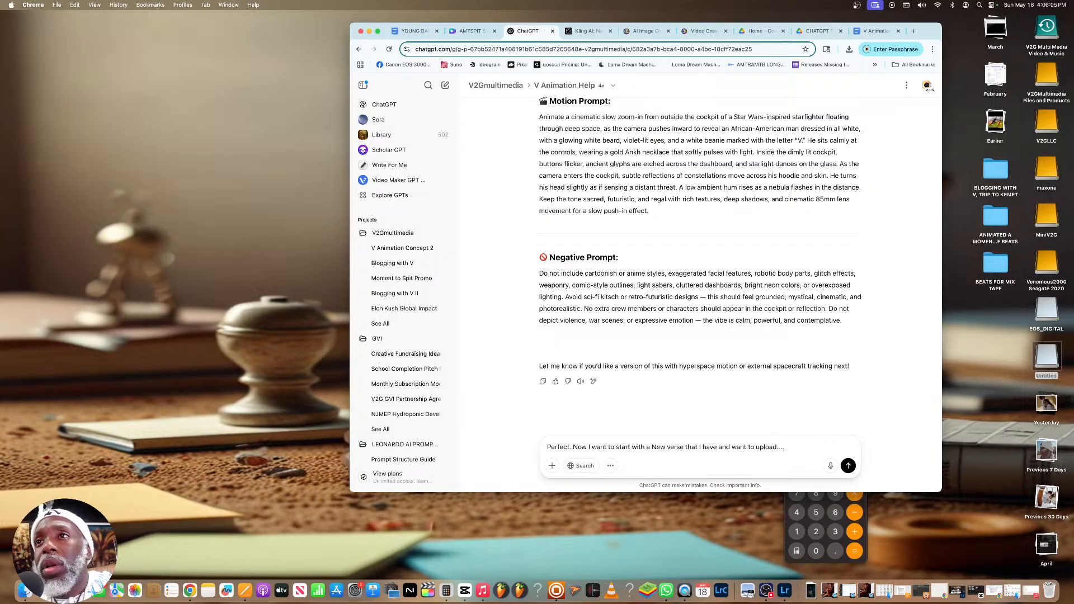
type("ad....")
key("Return")
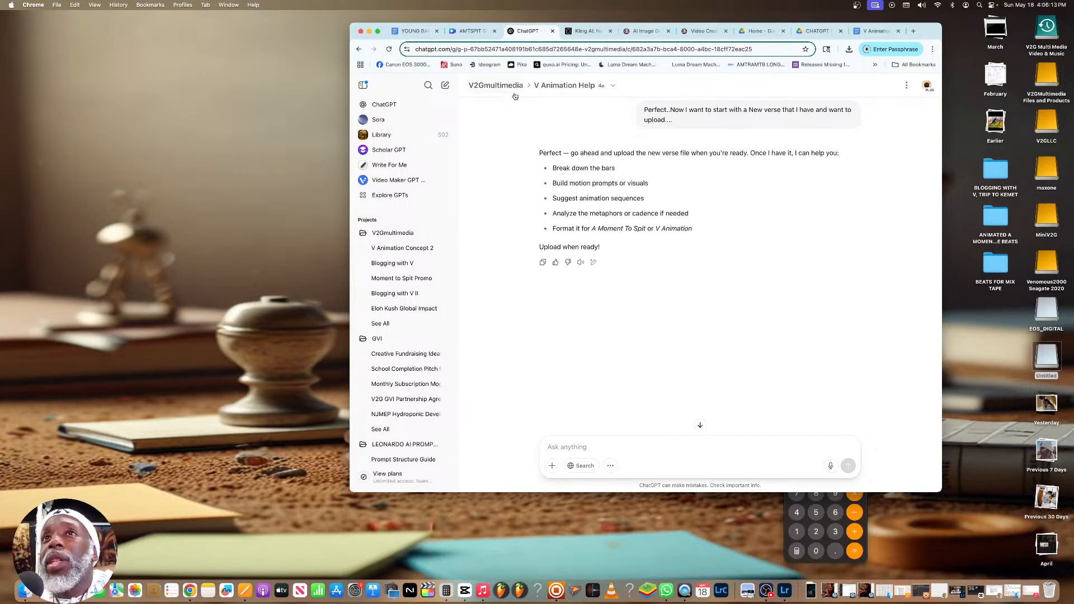
Copy the whole verse from the YOUNG BANGAZ document, through the line "SO COME AND TELLS UUS WHERE IT"S MADE FROM"
left_click(586, 32)
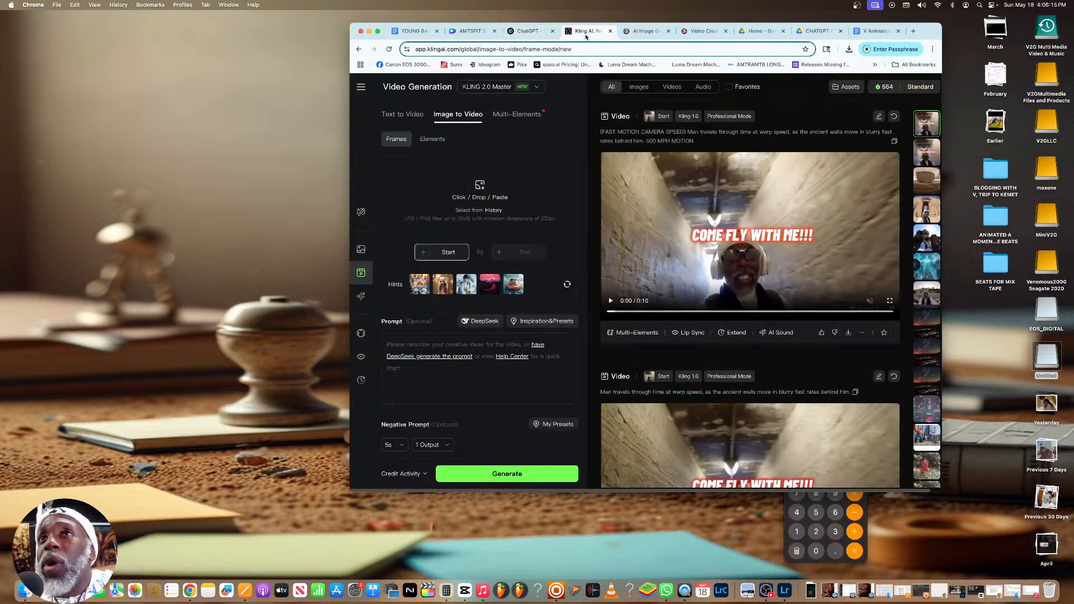
left_click(528, 32)
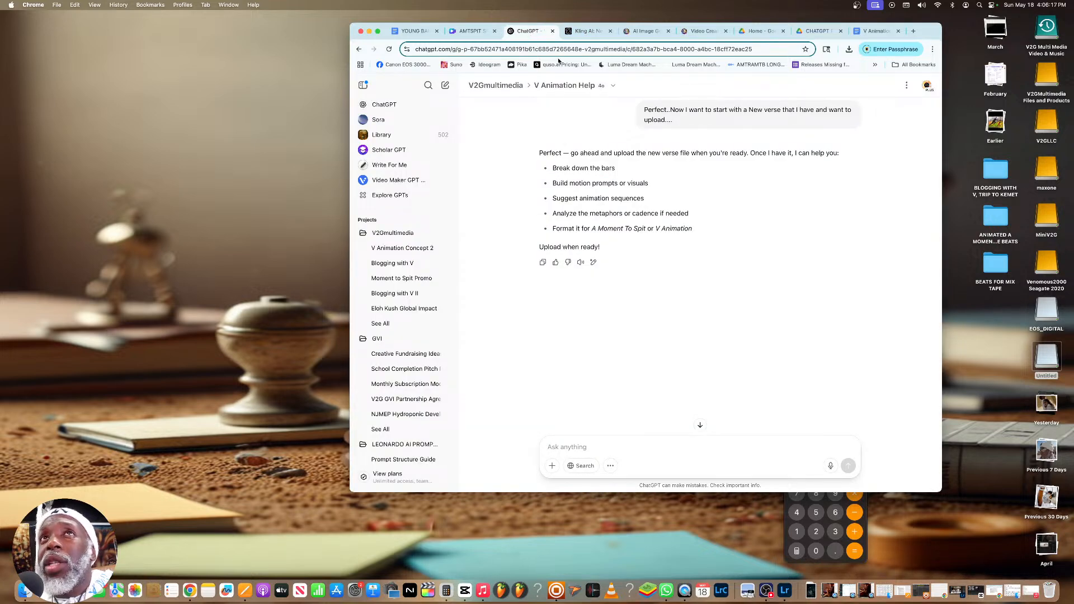
left_click(414, 31)
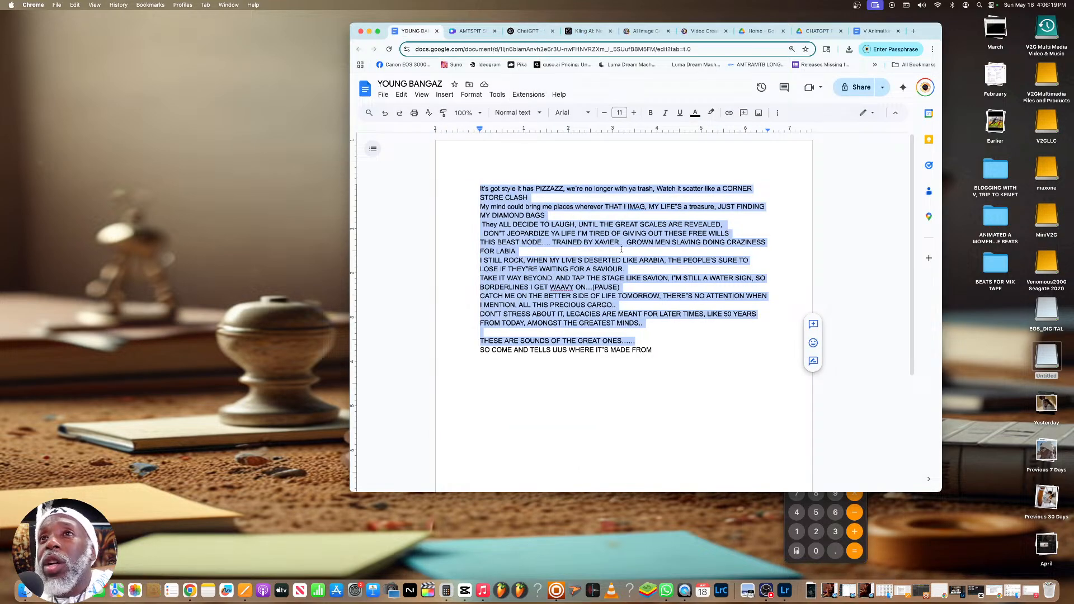
left_click(621, 250)
left_click_drag(671, 351, 481, 189)
right_click(487, 203)
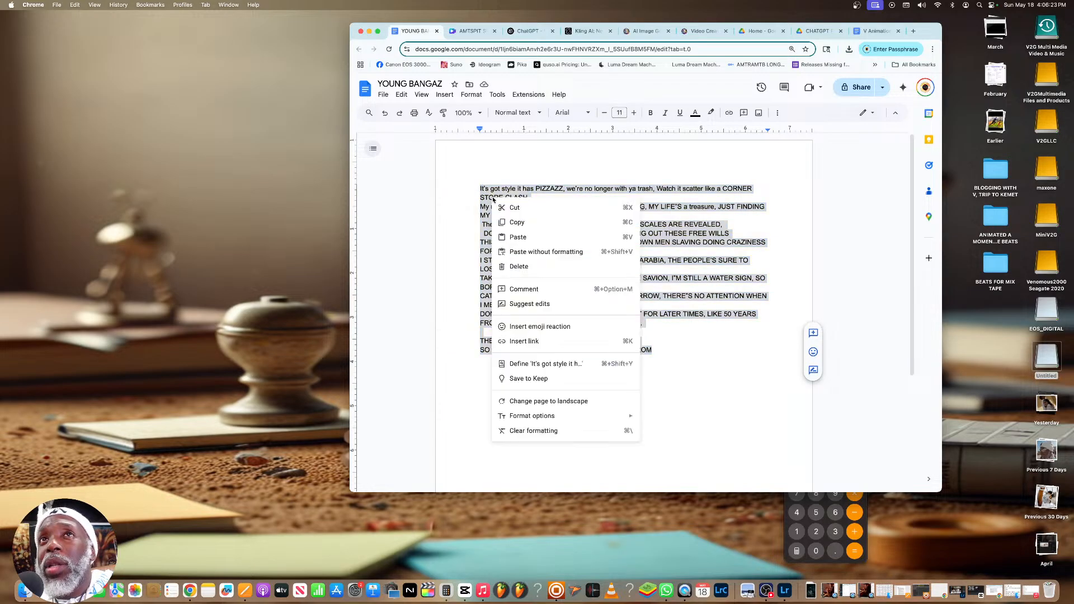
left_click(512, 220)
Paste the copied verse into a new message in the ChatGPT V Animation Help chat
left_click(525, 30)
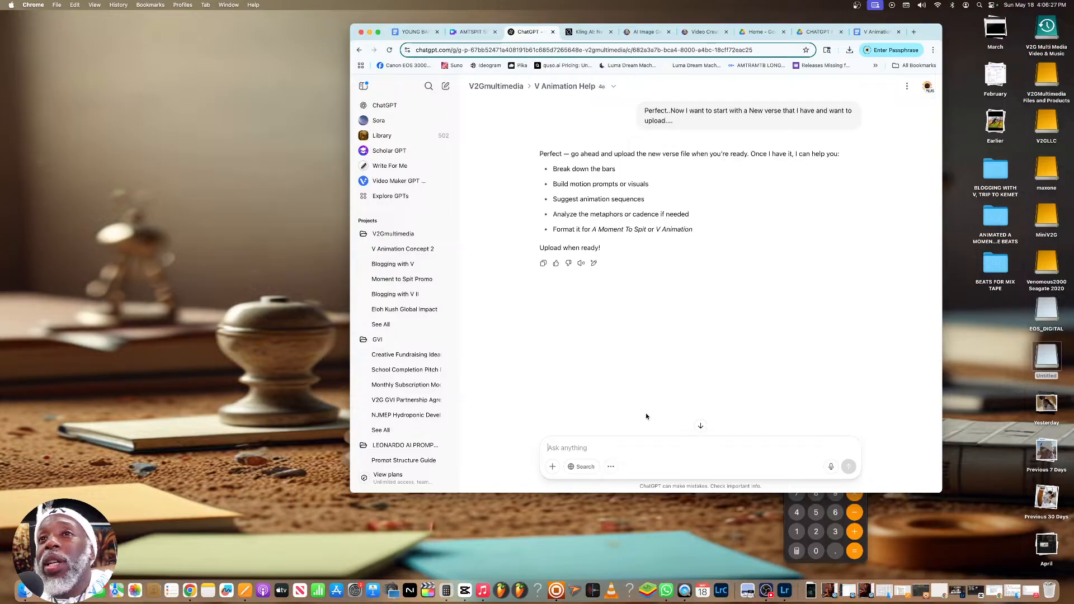
left_click(622, 452)
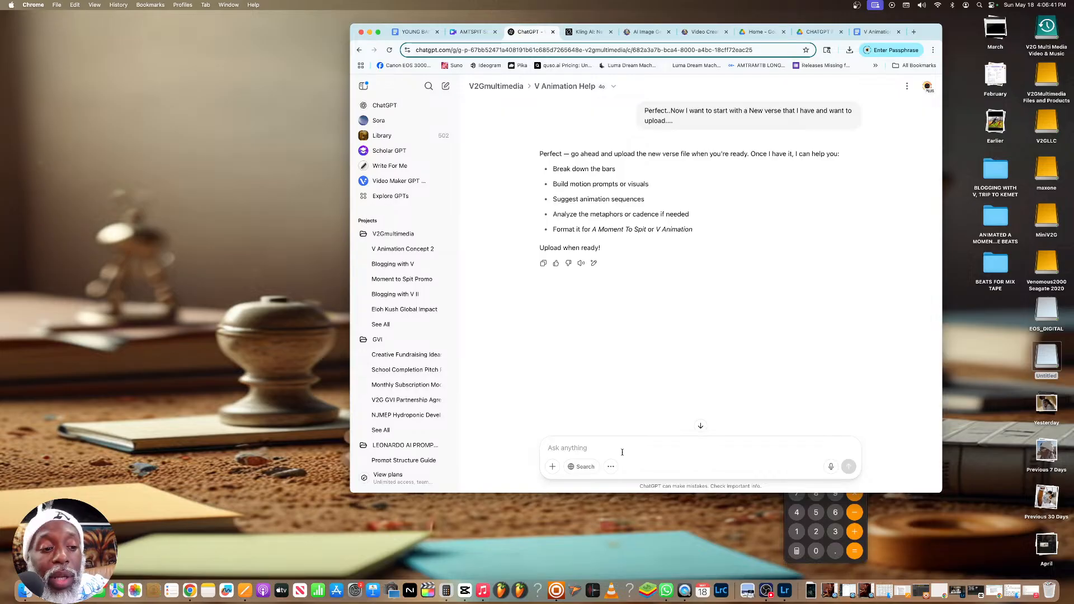
key("super+v")
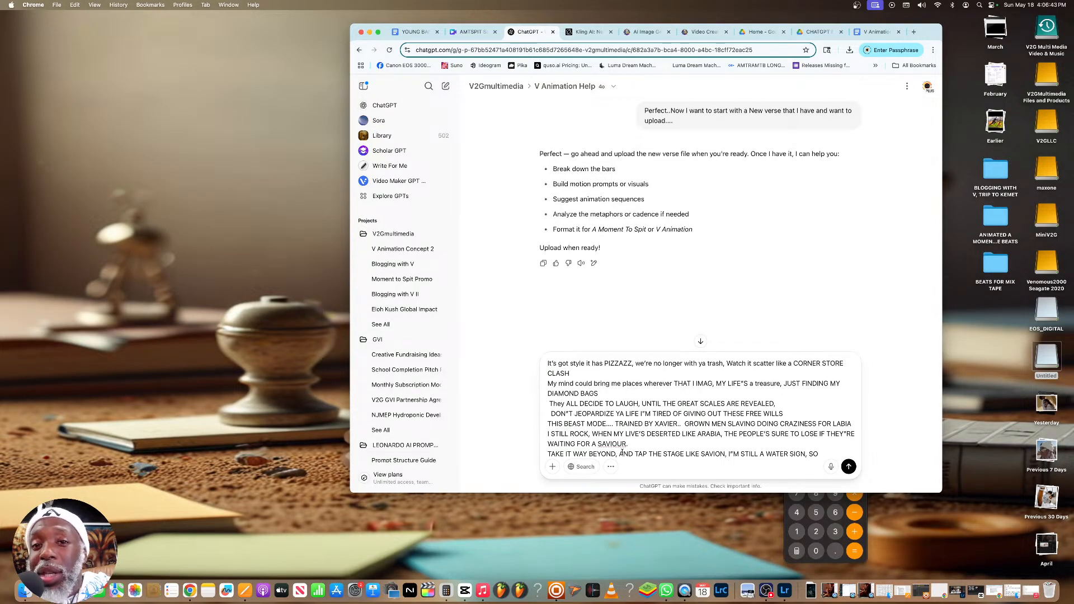
scroll(709, 430, "down", 1)
scroll(708, 430, "down", 5)
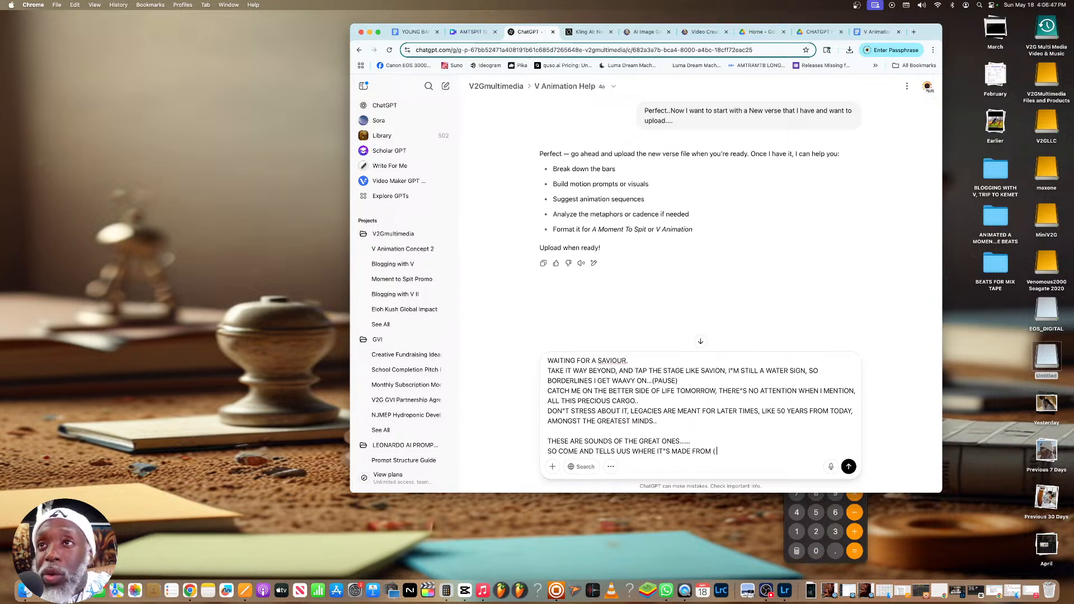
Append a request to analyze the lyrics and think through their story for generating images like before, 2 bars at a time, and send it
type("lyze these lyrics and then let's think about the story for the lyrics to get these images generated like we've done before..")
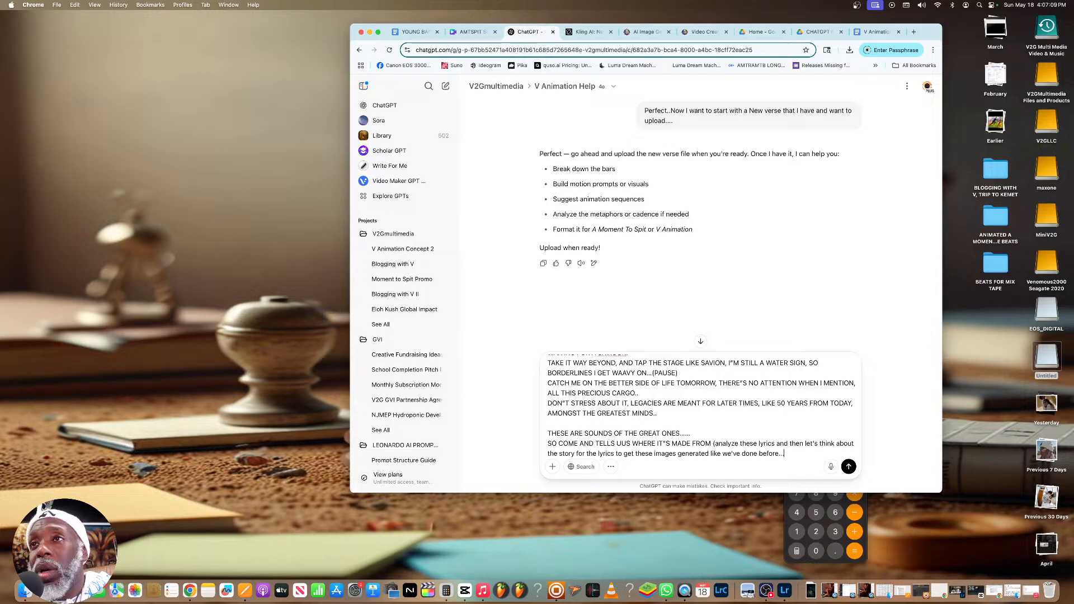
type(".2 bars at a time.")
key("Return")
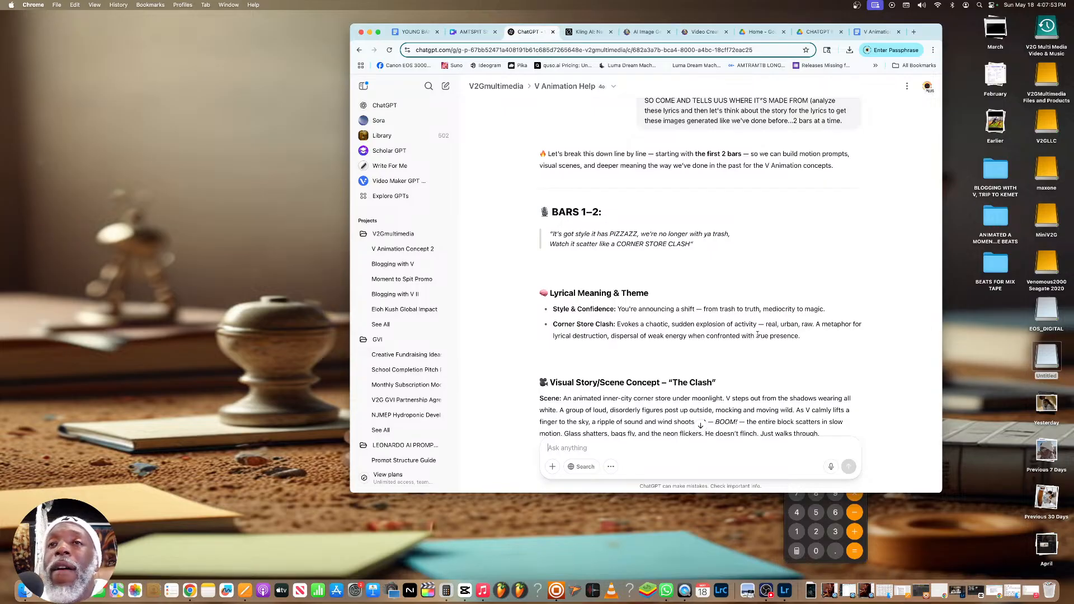
Read the breakdown of bars 1–2, covering the lyrical meaning, scene concept, image prompt, motion prompt and negative prompt
scroll(690, 293, "down", 5)
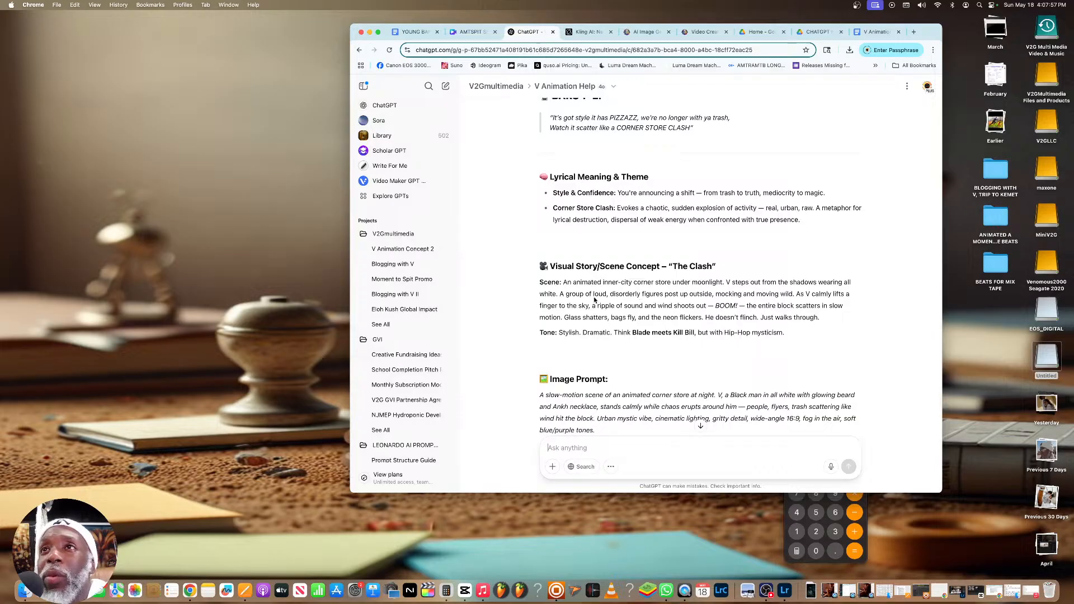
scroll(594, 296, "down", 5)
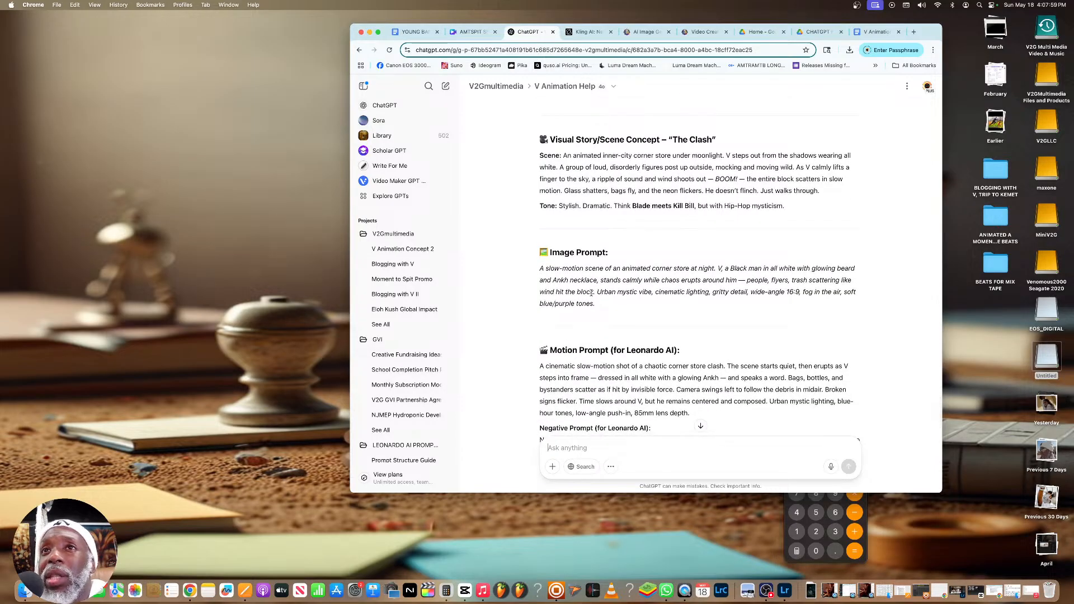
scroll(590, 294, "down", 7)
scroll(590, 292, "up", 7)
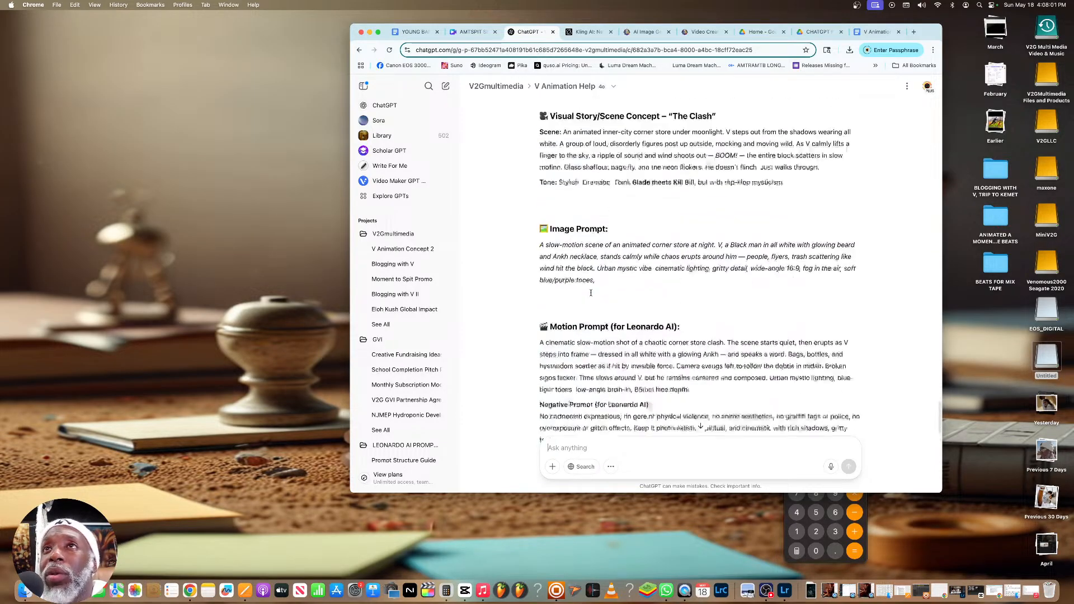
scroll(590, 293, "up", 4)
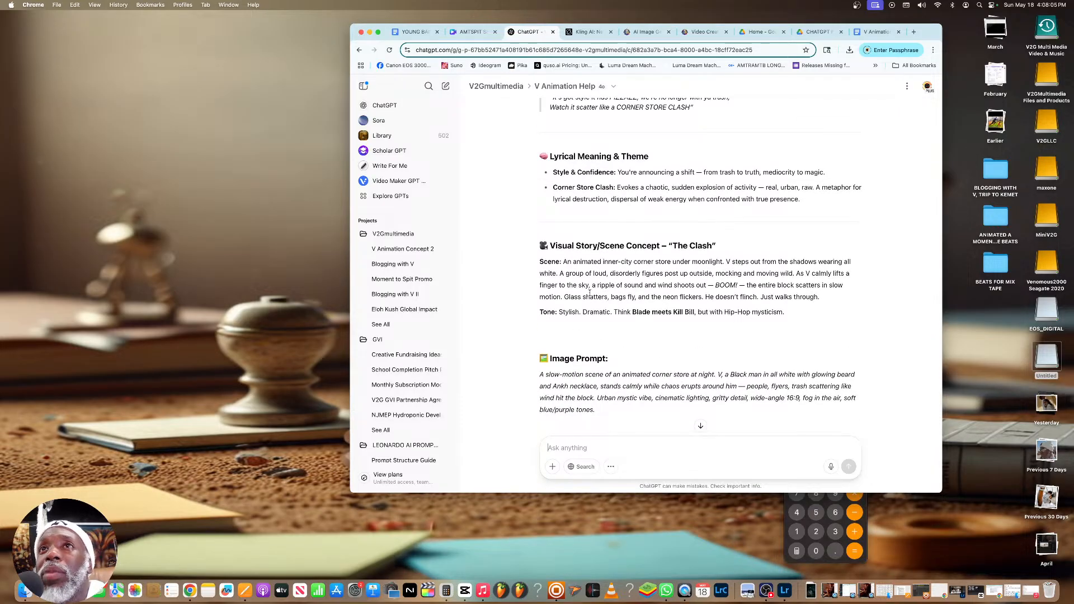
scroll(591, 293, "down", 4)
scroll(589, 293, "down", 3)
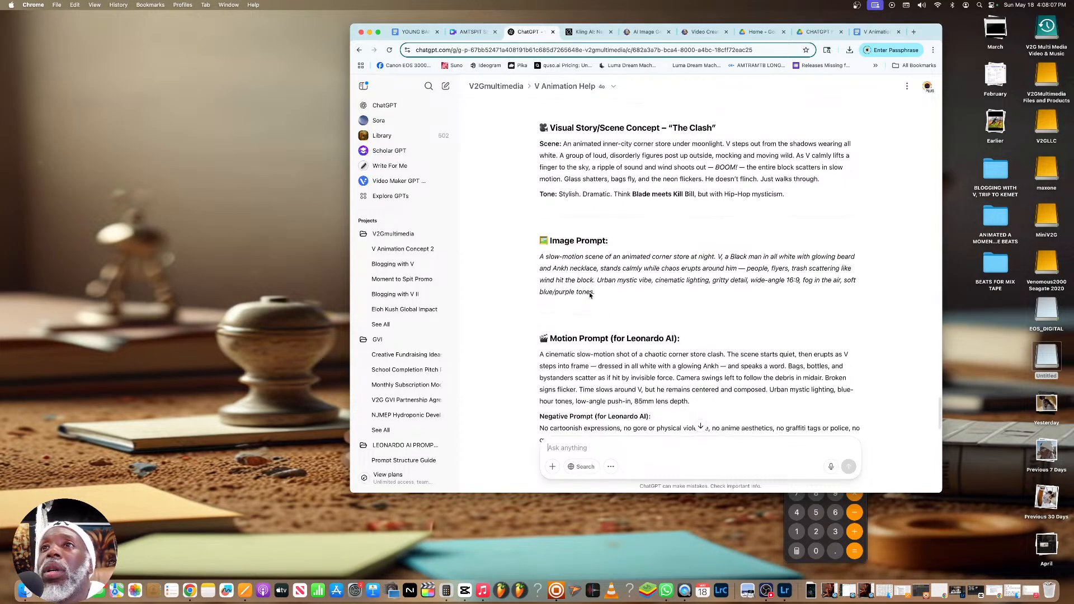
scroll(589, 293, "down", 5)
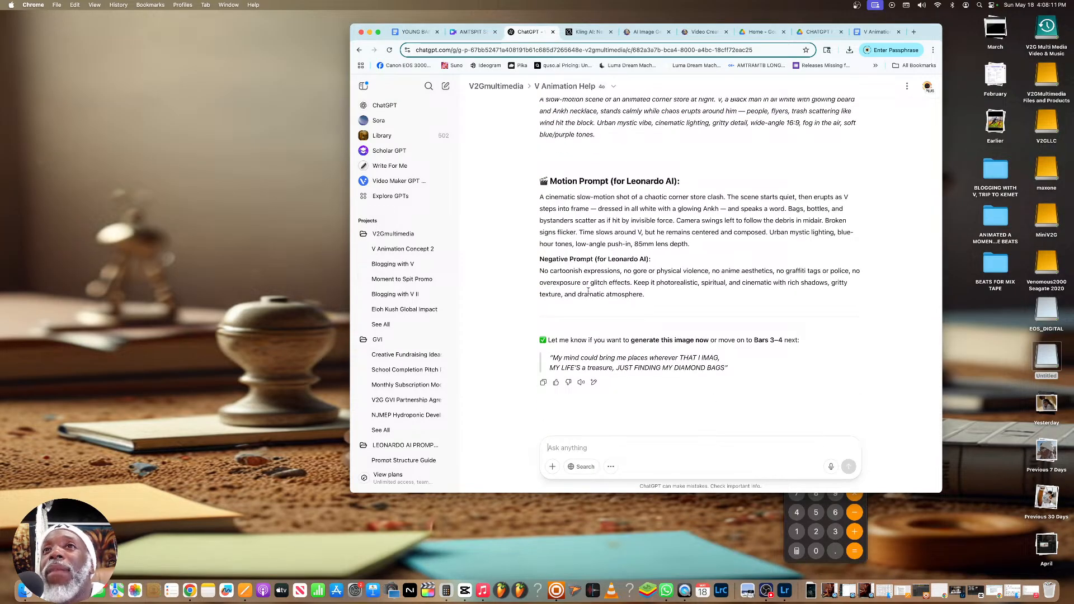
scroll(599, 410, "up", 4)
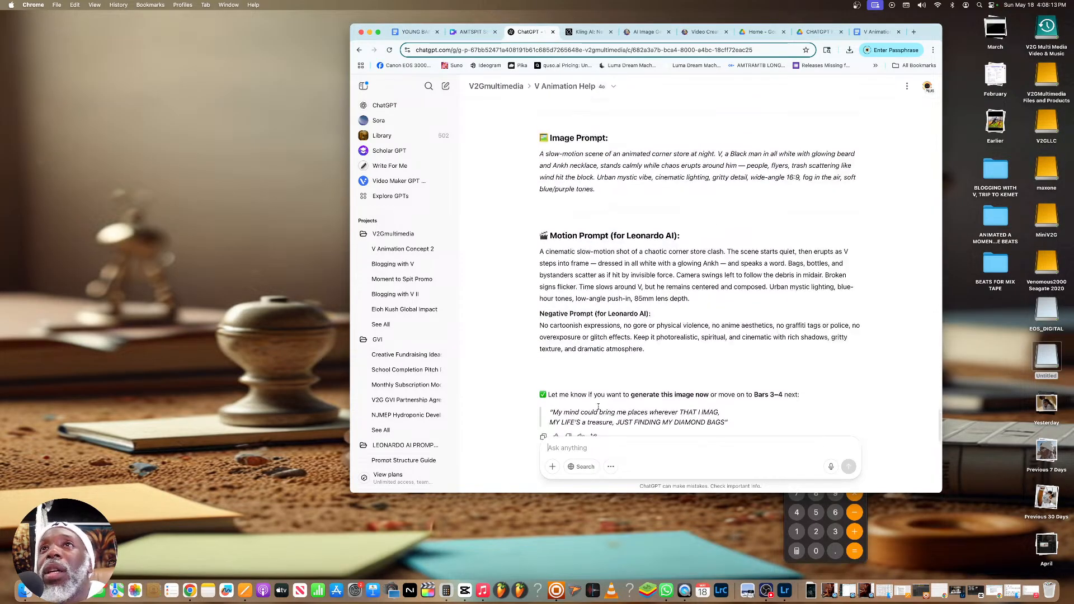
scroll(599, 414, "down", 4)
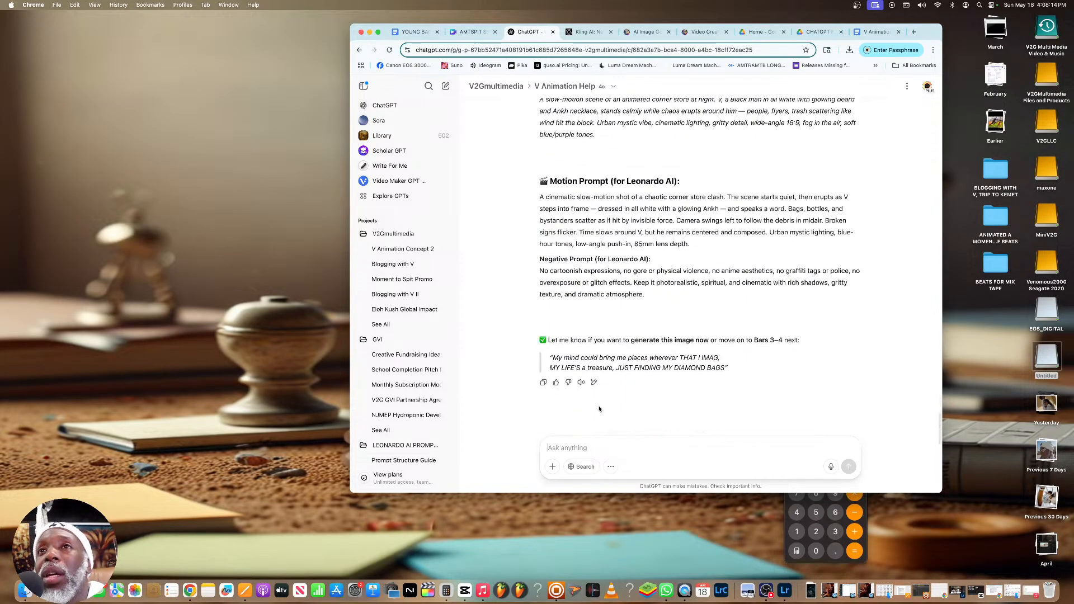
Request the picture for bars 1–2 by sending "before you do this...let's generate the image for it"
left_click(598, 445)
type("before yo")
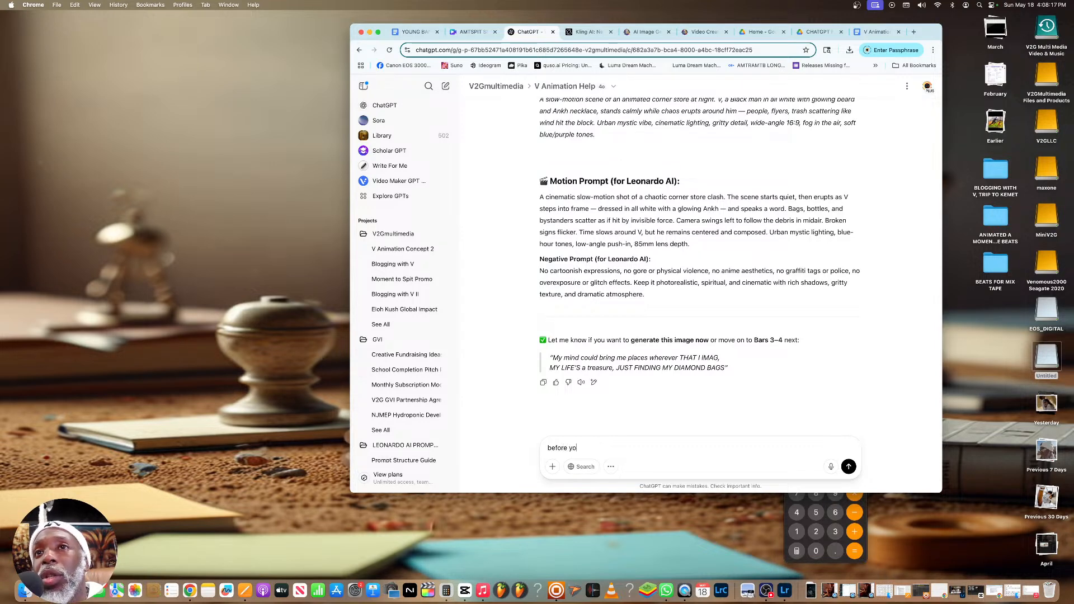
type("u do this...let's generate ")
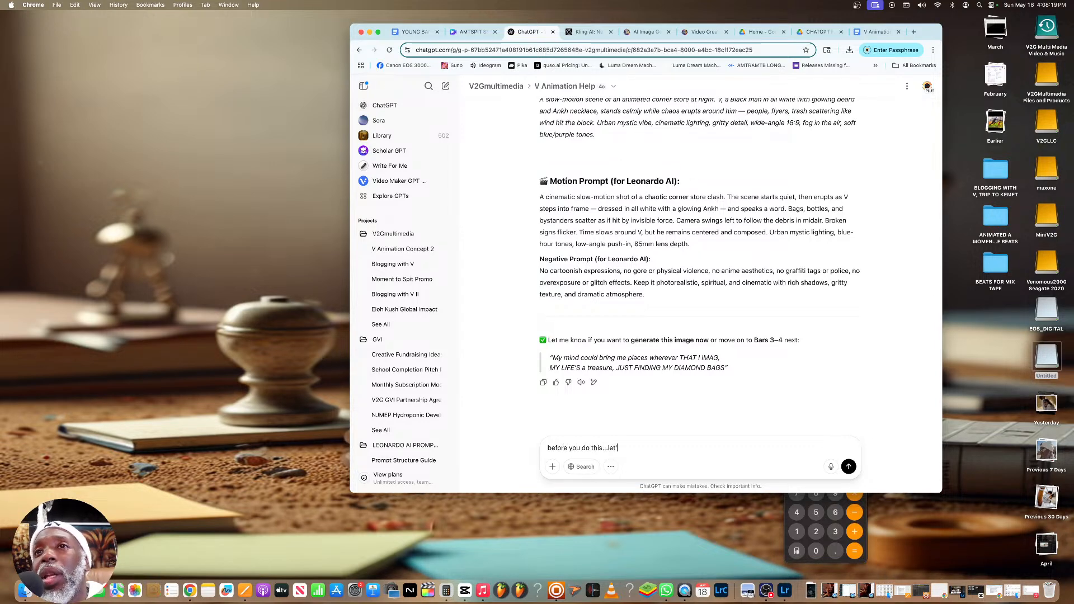
type("the ")
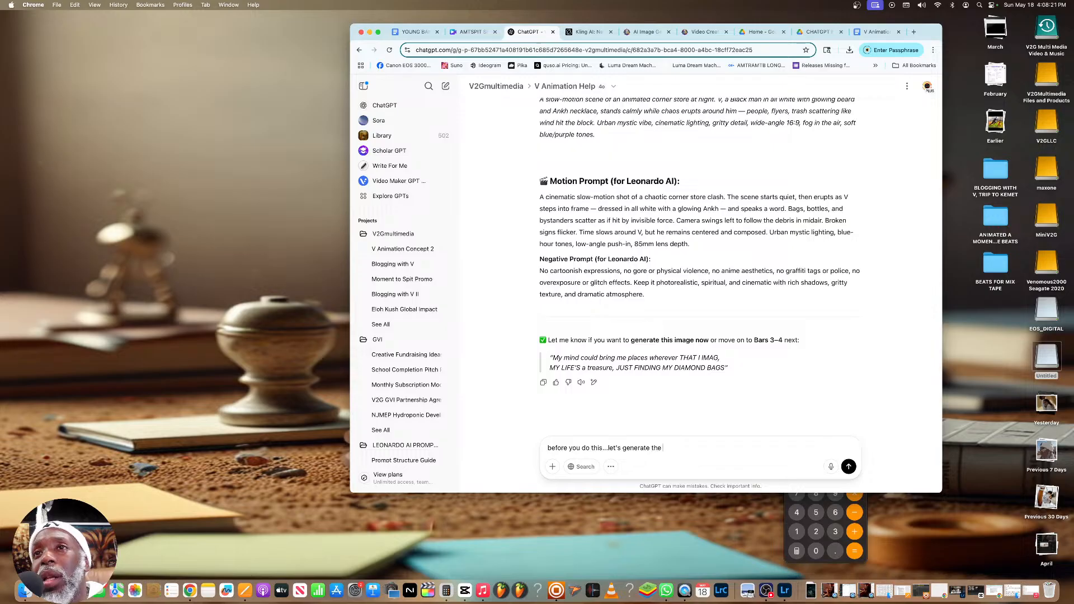
type("image for it")
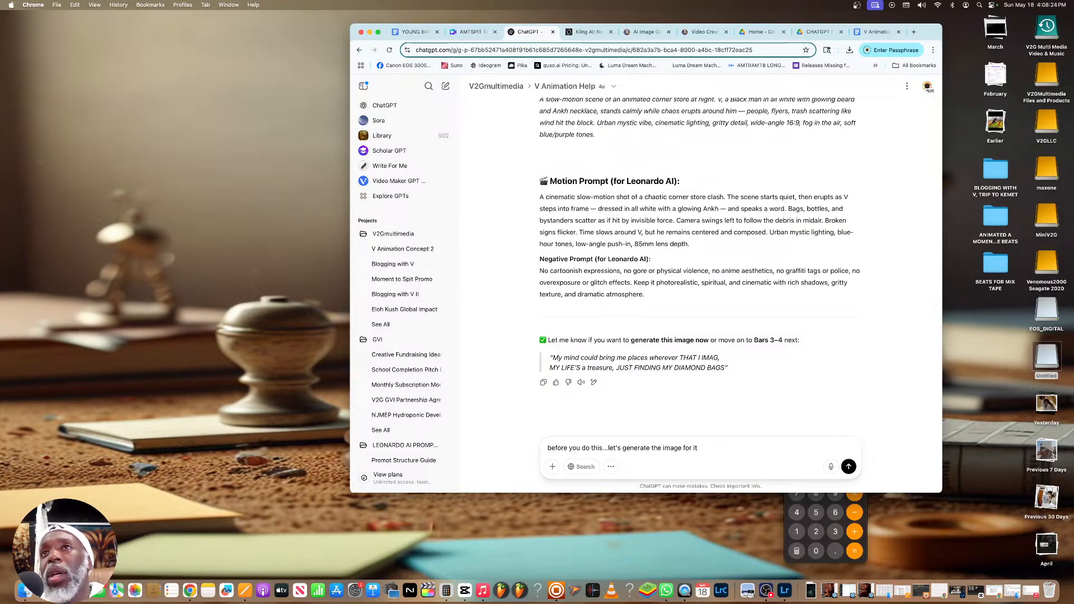
key("Return")
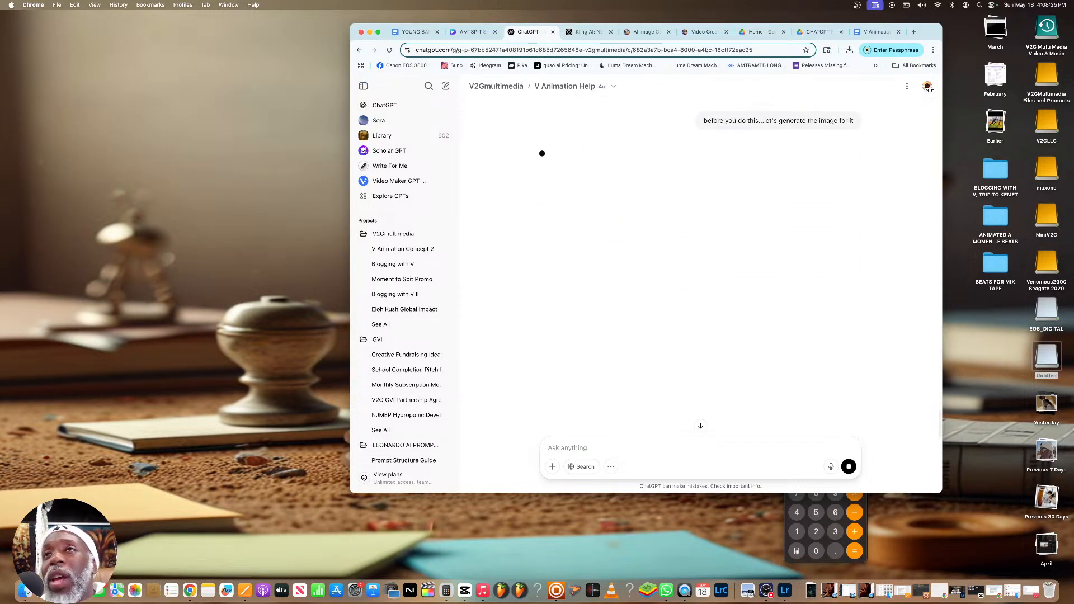
scroll(609, 414, "up", 10)
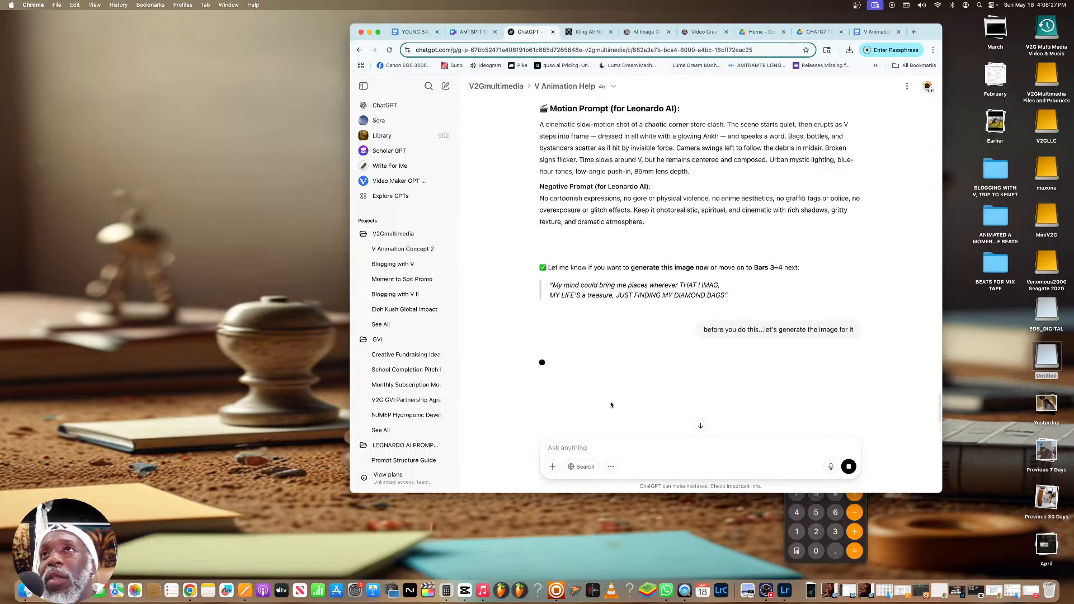
scroll(612, 404, "up", 15)
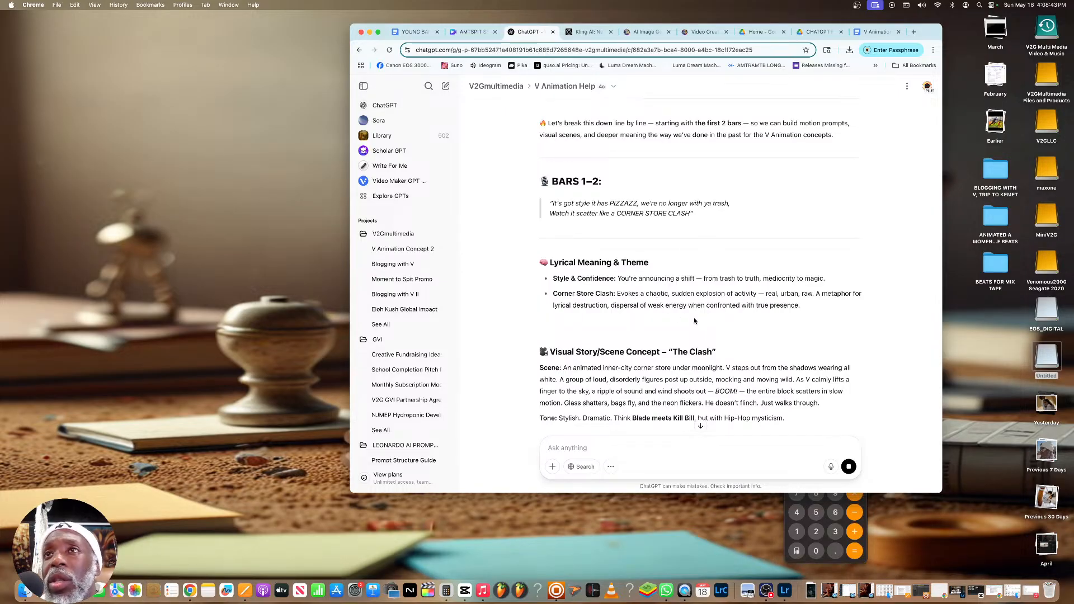
scroll(675, 328, "down", 1)
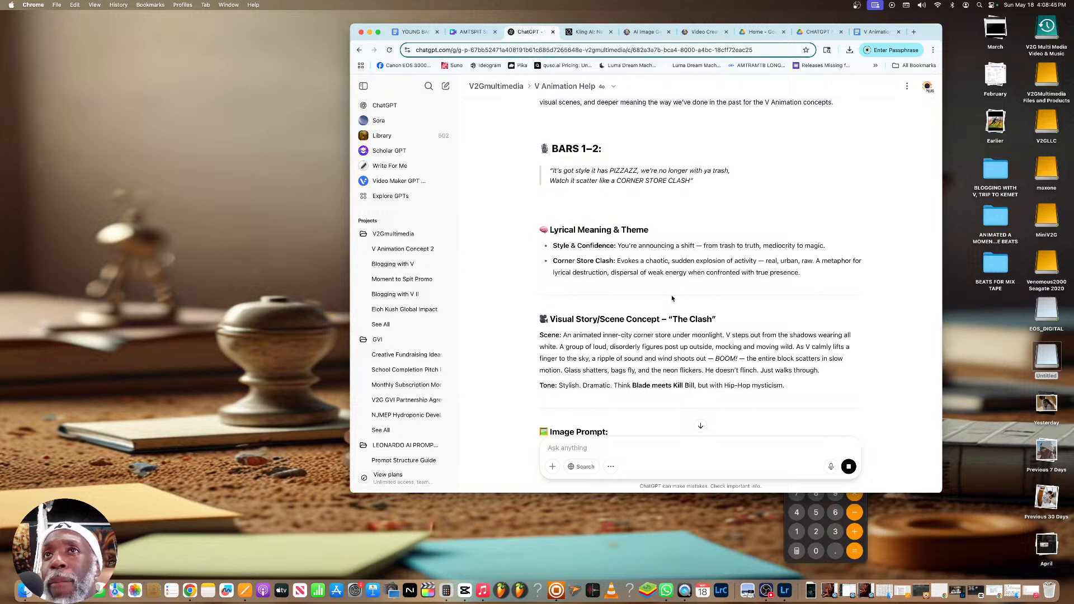
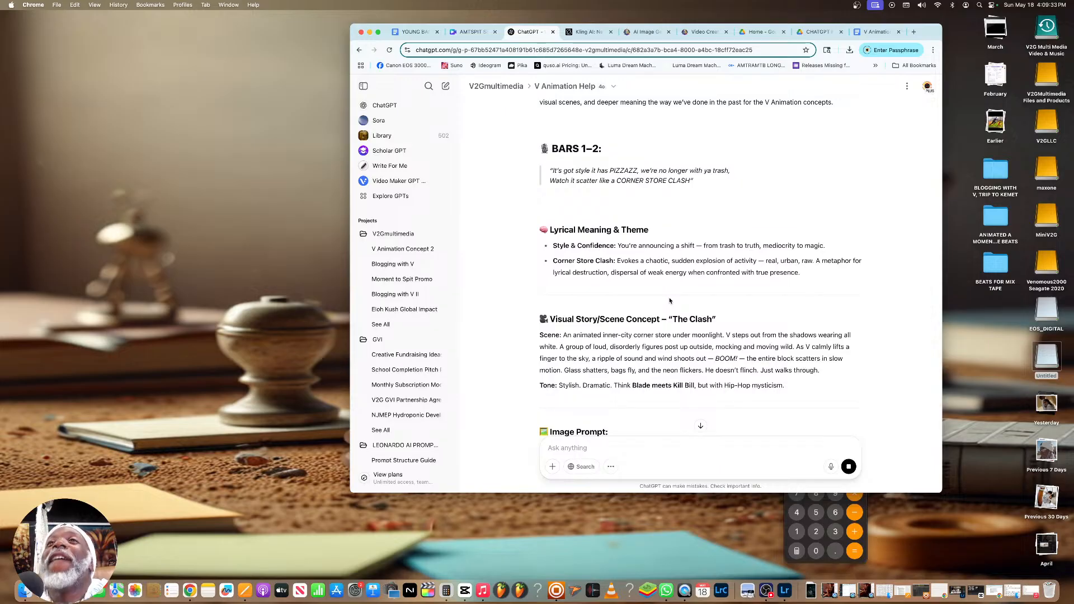
Request a vertical version of the bars 1–2 image by sending "This is Excellent, but remember, it must 9:16 to fit Instagrams dimensions"
scroll(663, 302, "down", 5)
scroll(658, 308, "down", 5)
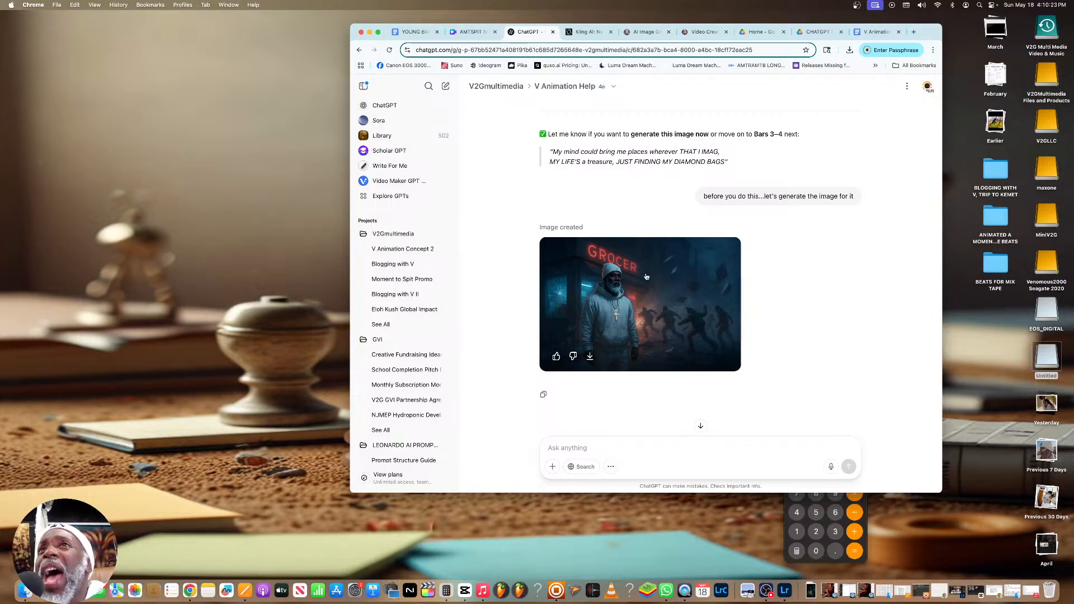
left_click(701, 426)
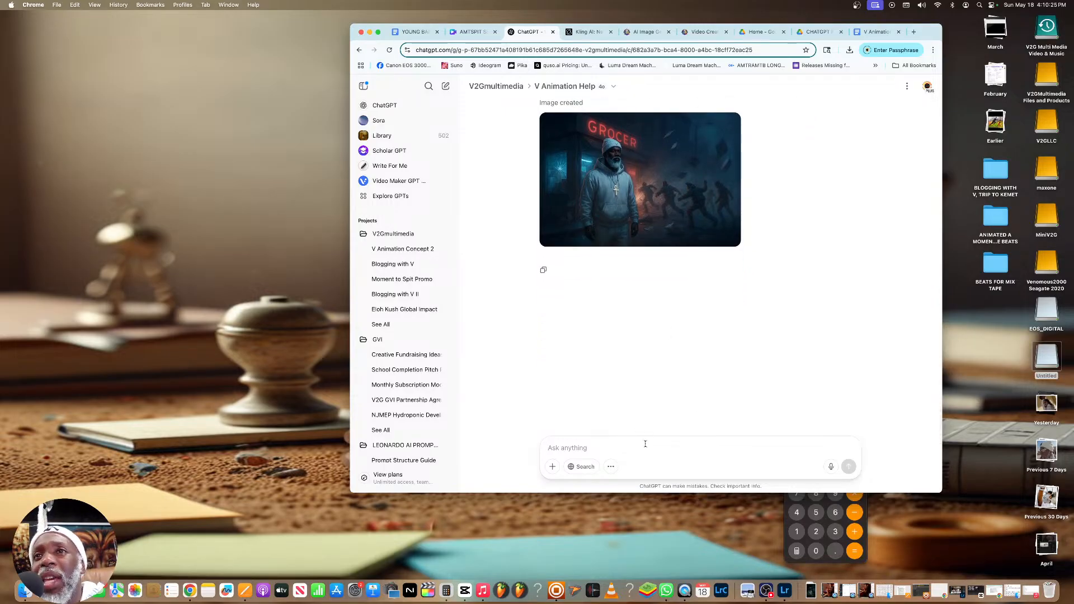
type("This is ")
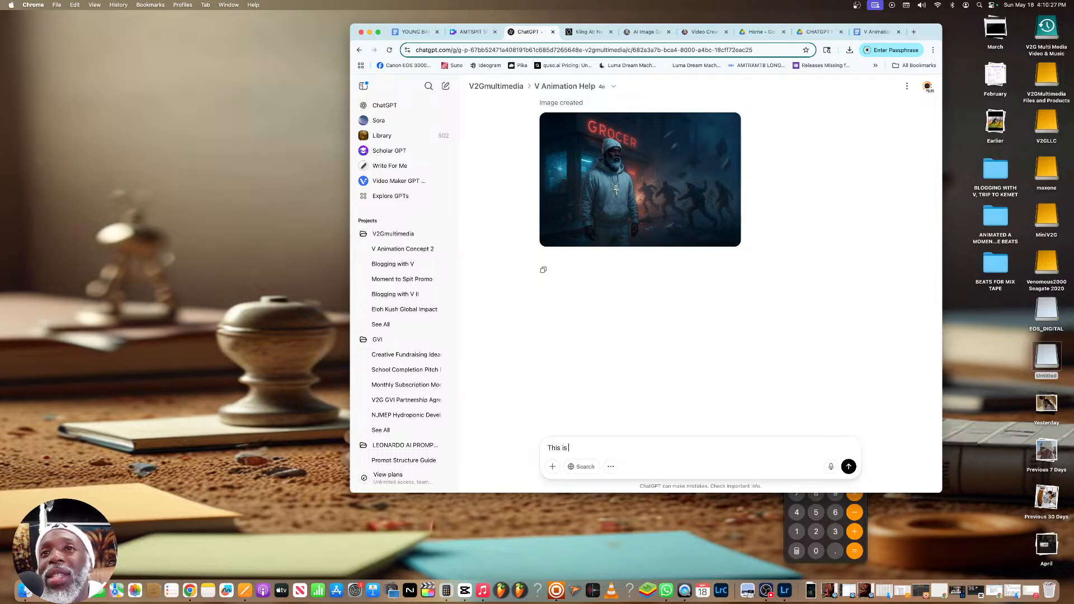
type("Excellent, but remember, it must 9:16 to fi")
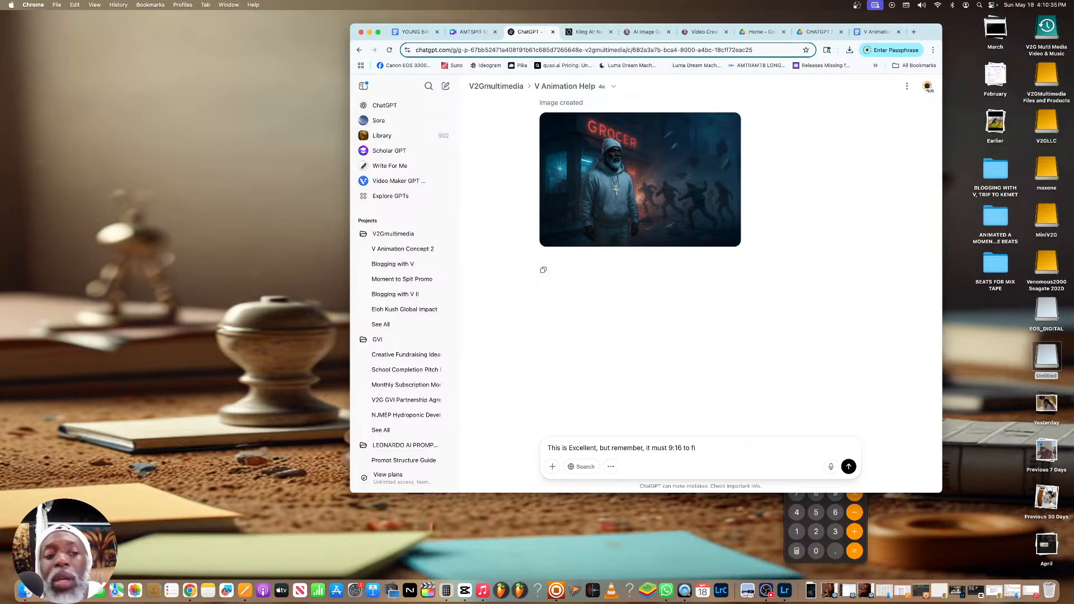
type("t Instagra")
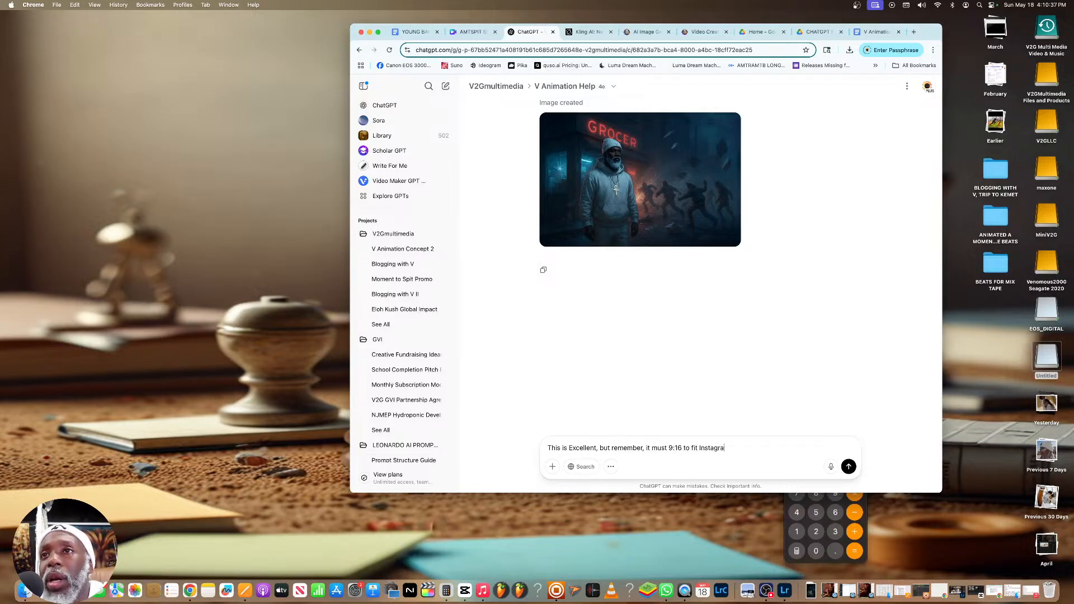
type("ms dimensions")
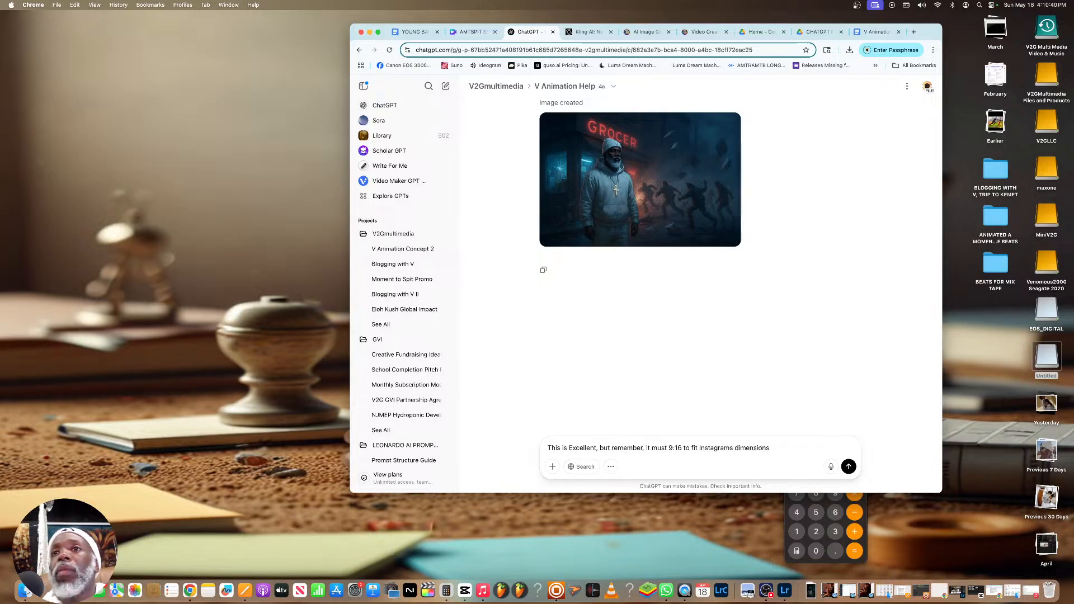
key("Return")
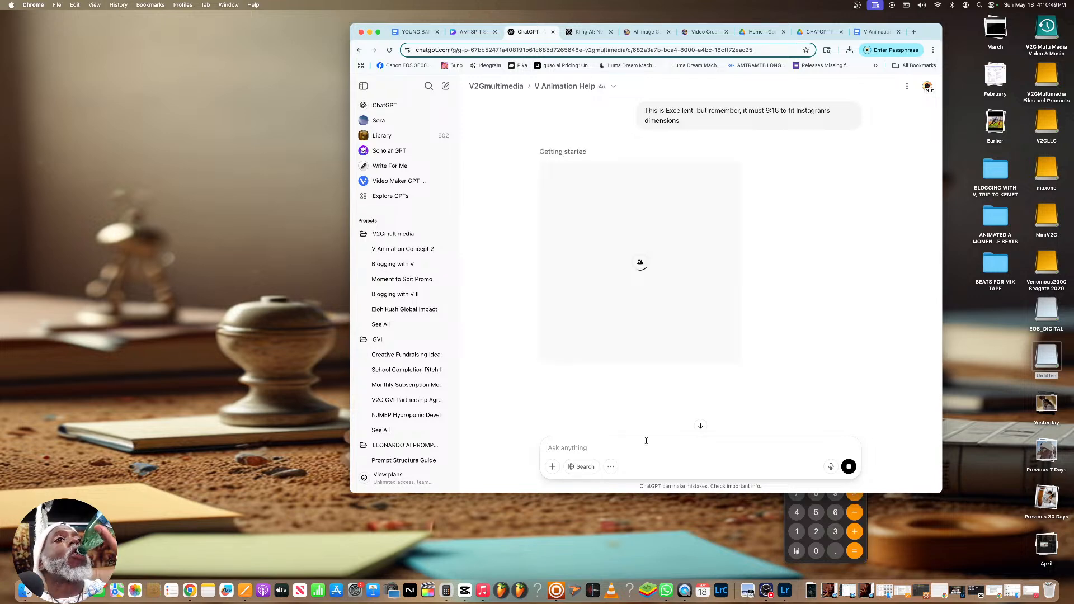
Enlarge the generated image of V outside the grocery store to inspect its details, and close the preview
scroll(650, 427, "up", 10)
scroll(650, 427, "down", 3)
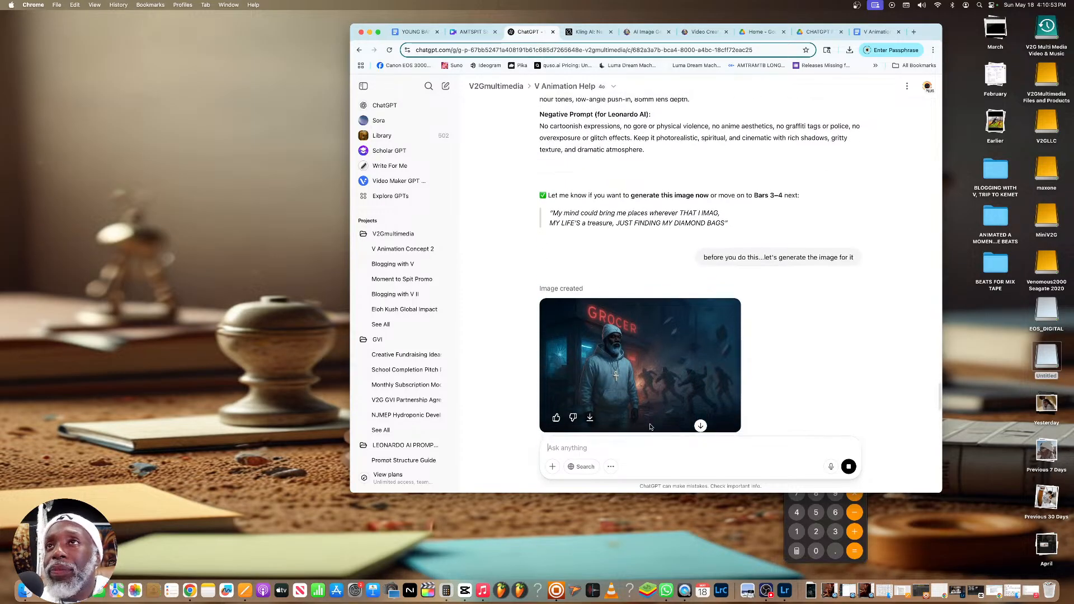
left_click(658, 415)
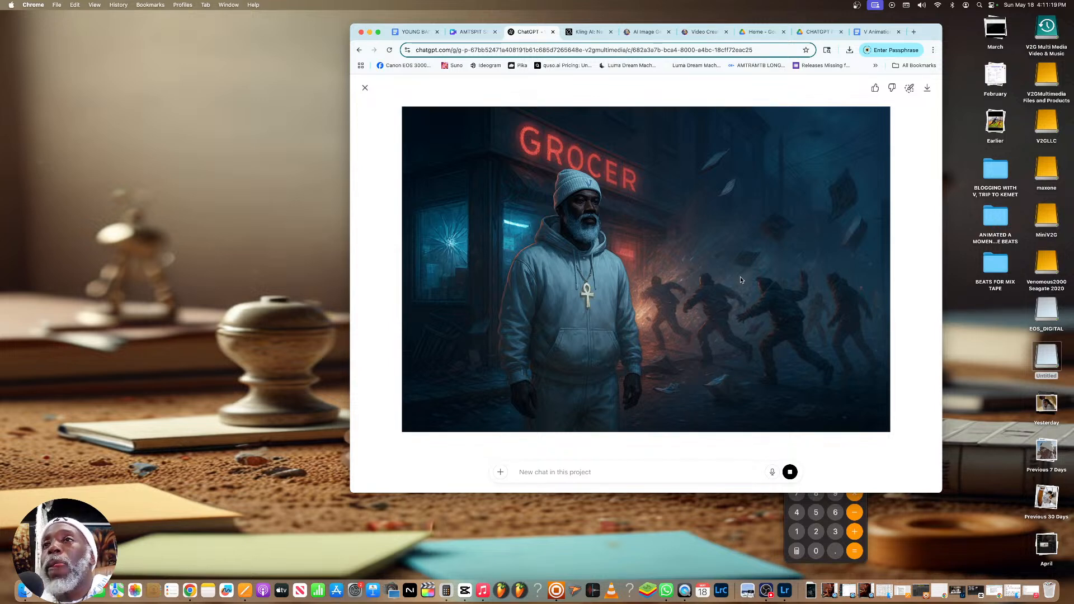
left_click(364, 90)
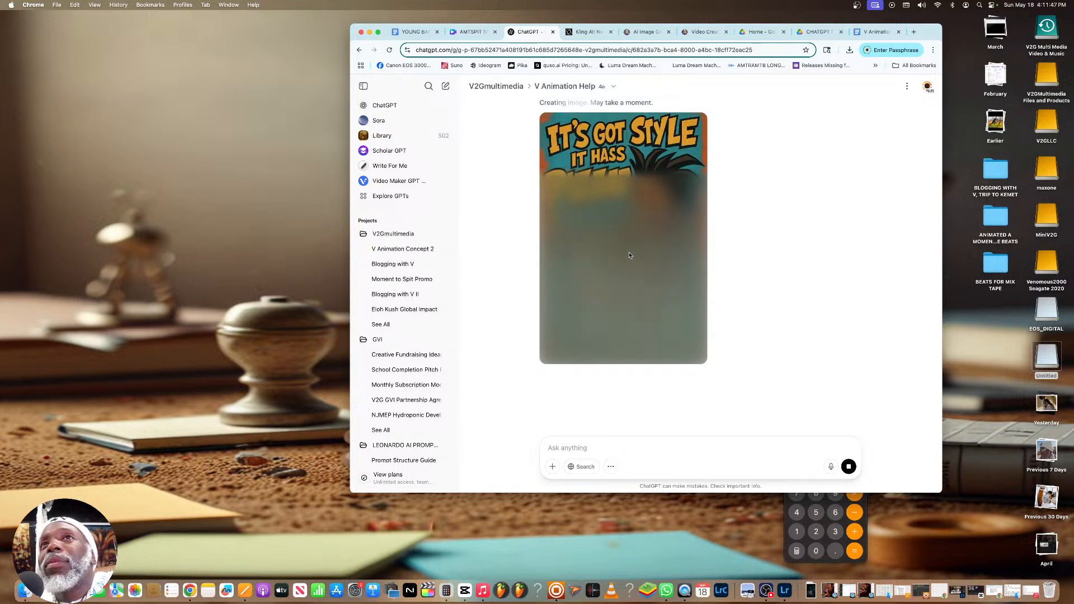
Compare the regenerated vertical image with the original grocery store image and the messages that requested them
scroll(628, 255, "up", 3)
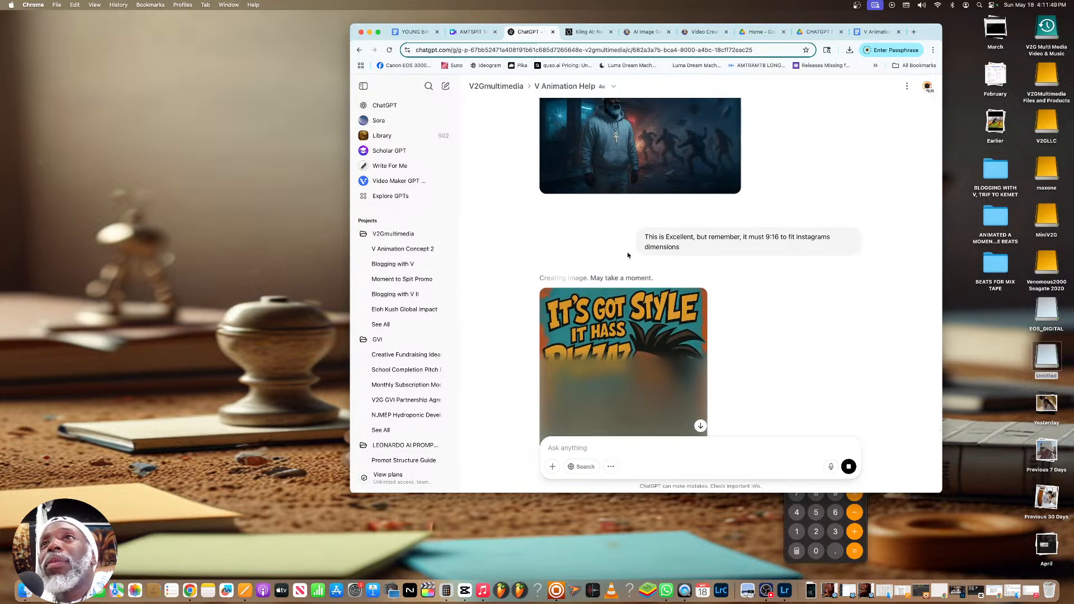
scroll(628, 255, "down", 1)
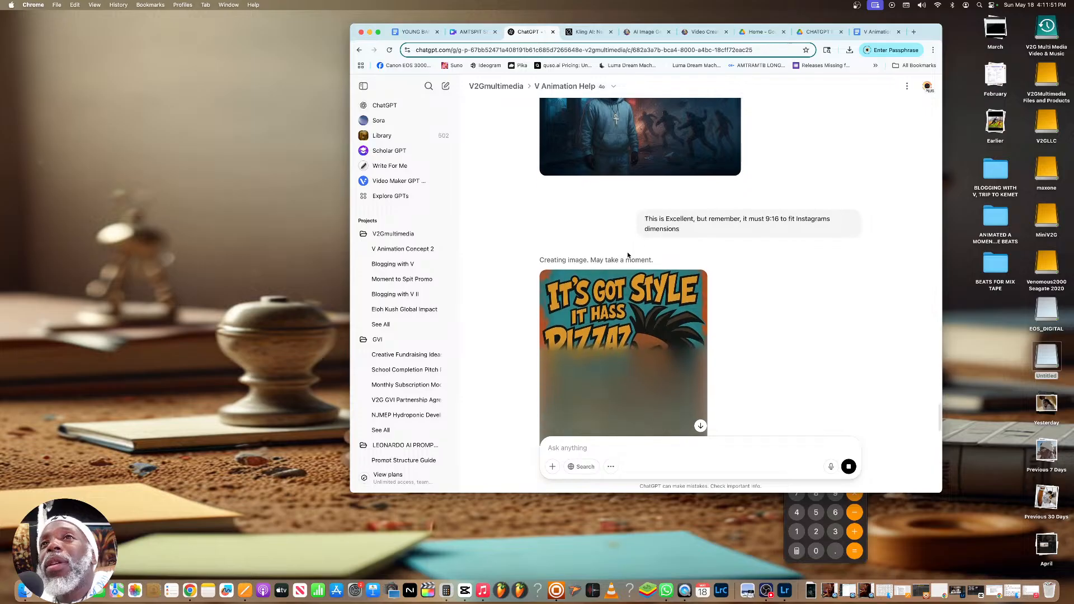
scroll(628, 255, "up", 1)
scroll(628, 255, "up", 3)
scroll(628, 255, "down", 3)
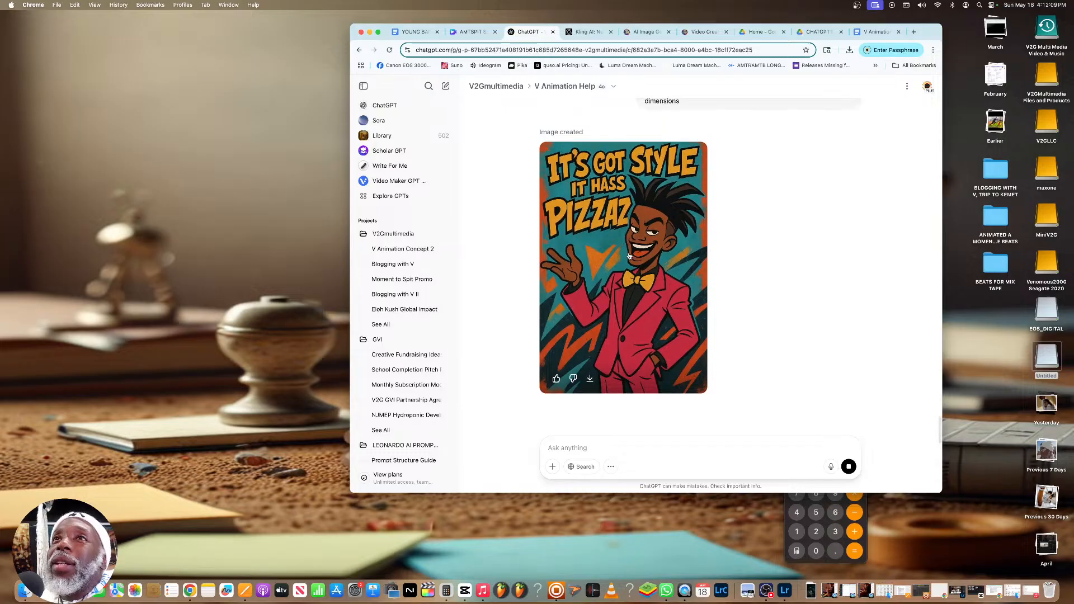
scroll(629, 256, "up", 3)
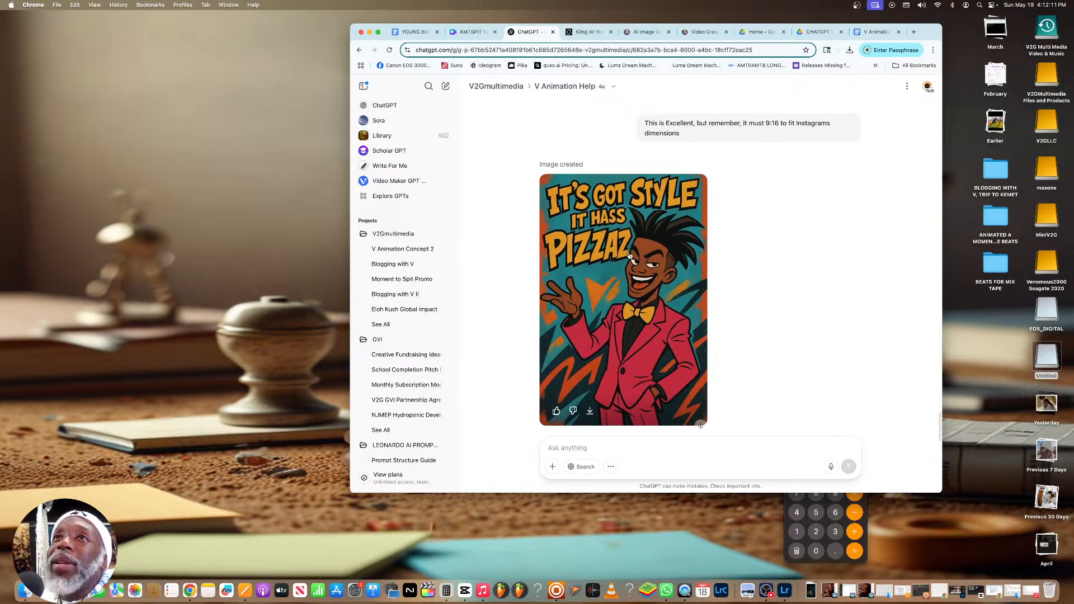
scroll(638, 252, "up", 3)
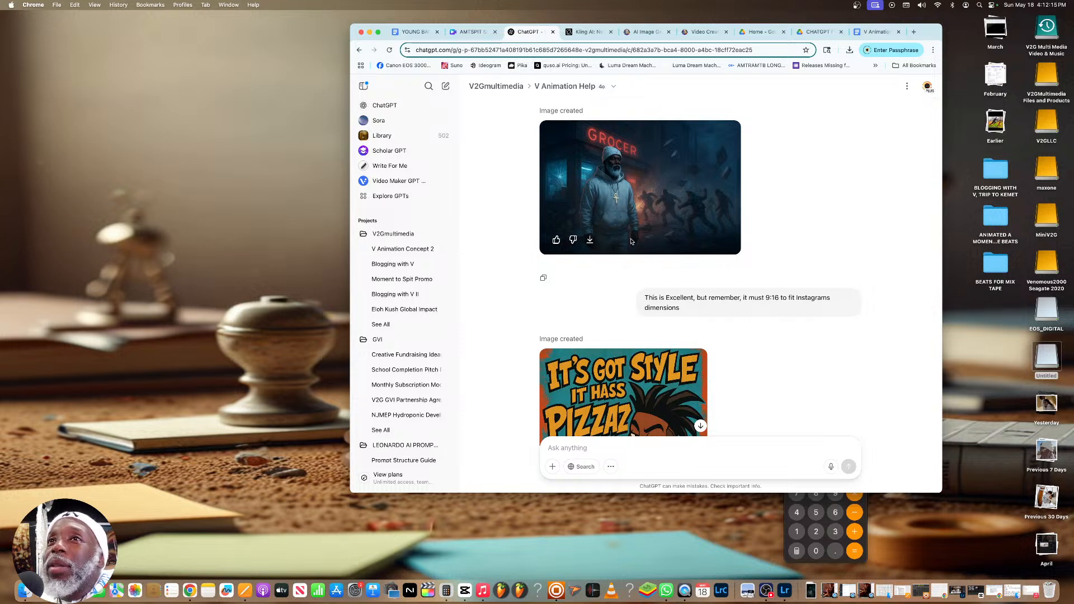
scroll(627, 242, "down", 5)
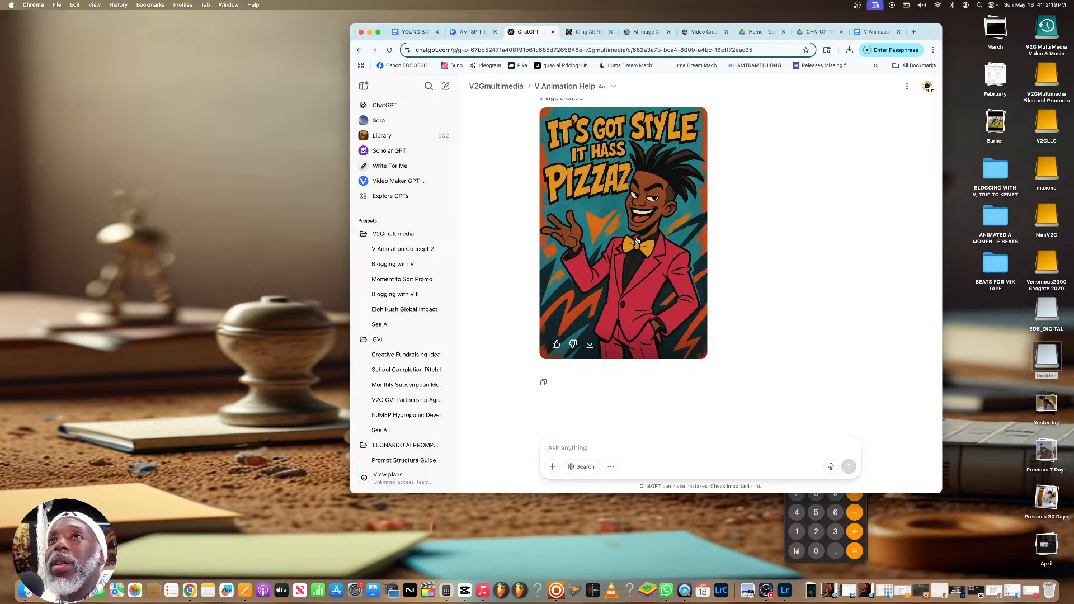
scroll(654, 243, "up", 3)
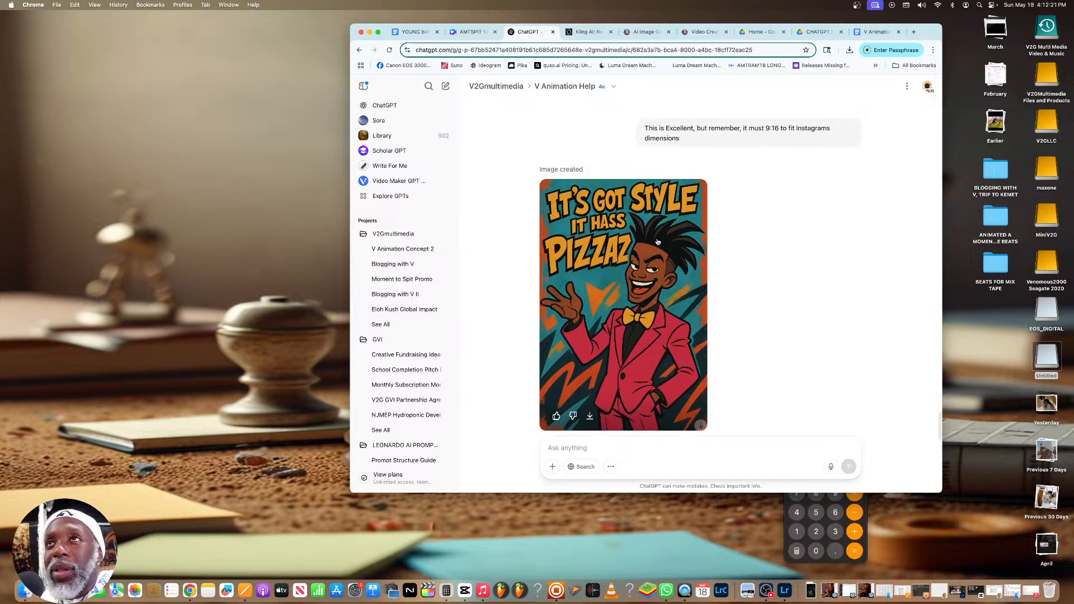
scroll(805, 226, "up", 3)
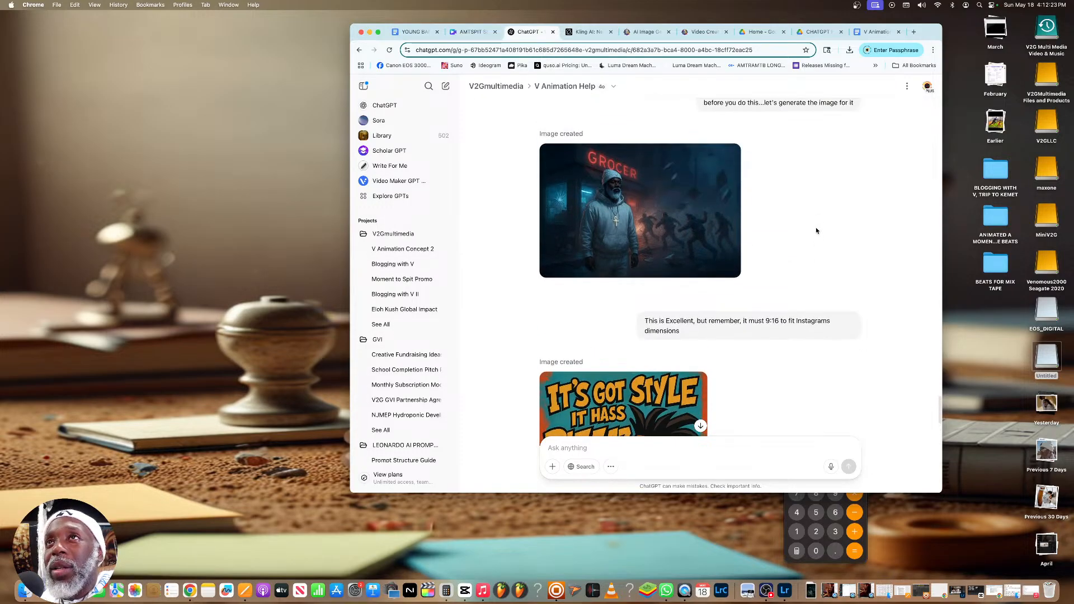
scroll(803, 229, "up", 1)
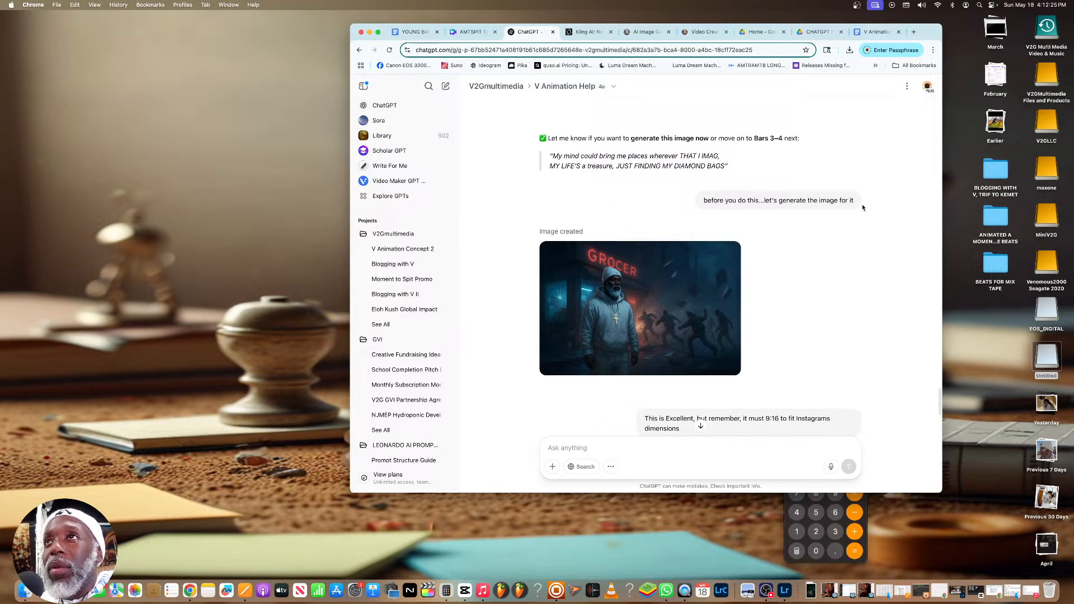
Open the original image request for editing and download the full-size grocery store image of V
left_click(856, 219)
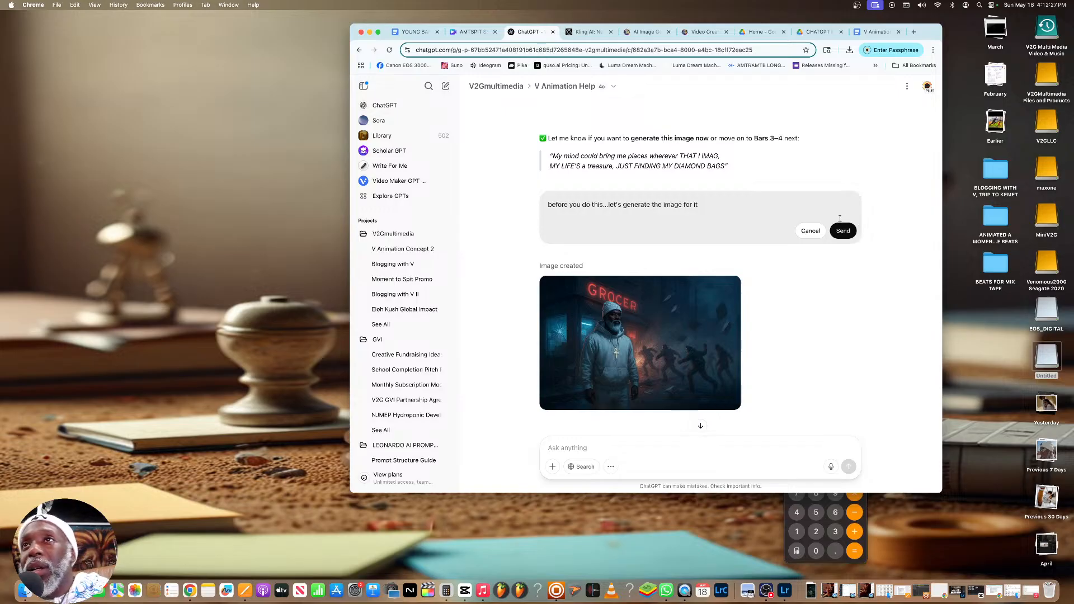
left_click(663, 317)
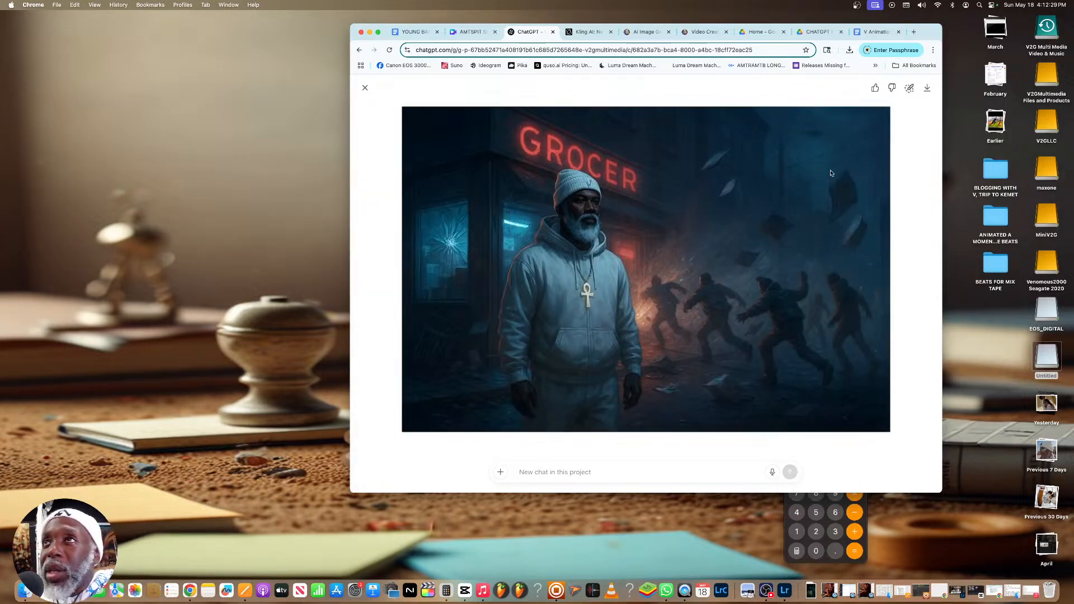
left_click(928, 88)
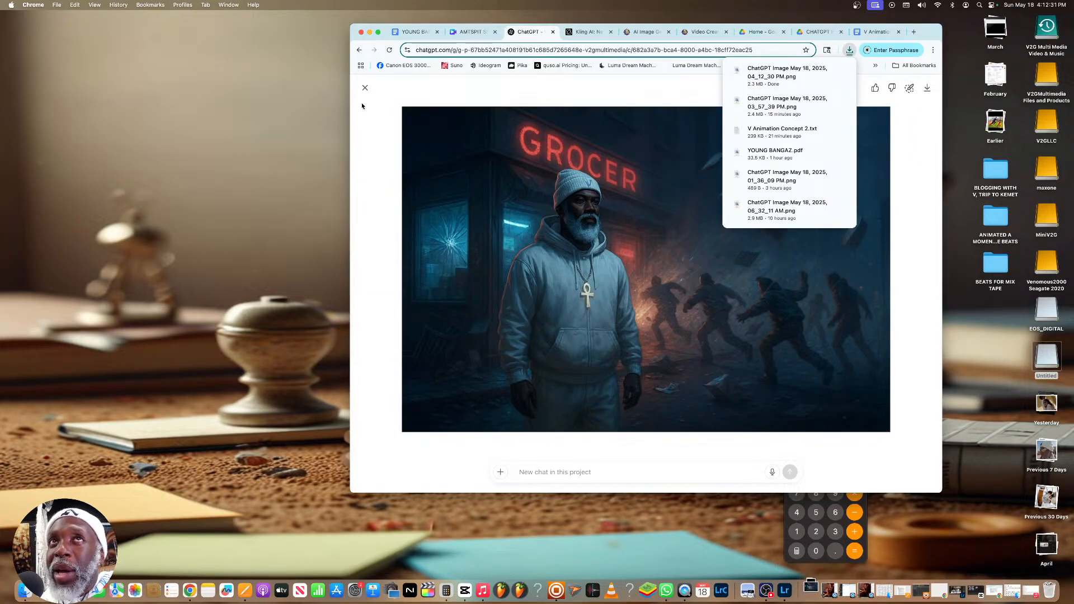
key("Escape")
Append "9:16 ratio" to the original image request for bars 1–2 and resend it
left_click(722, 200)
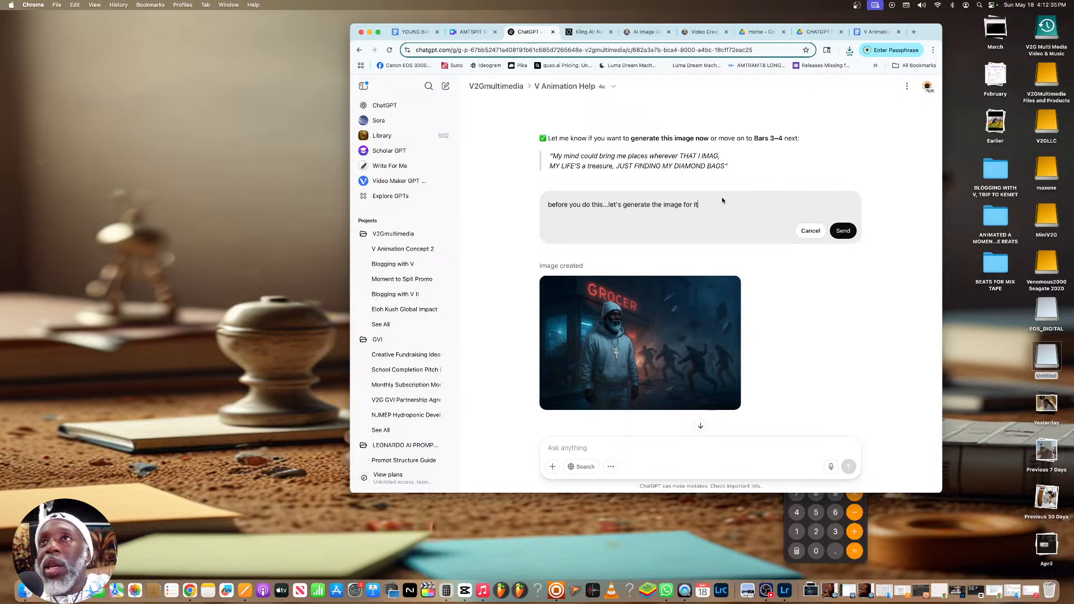
type("(:")
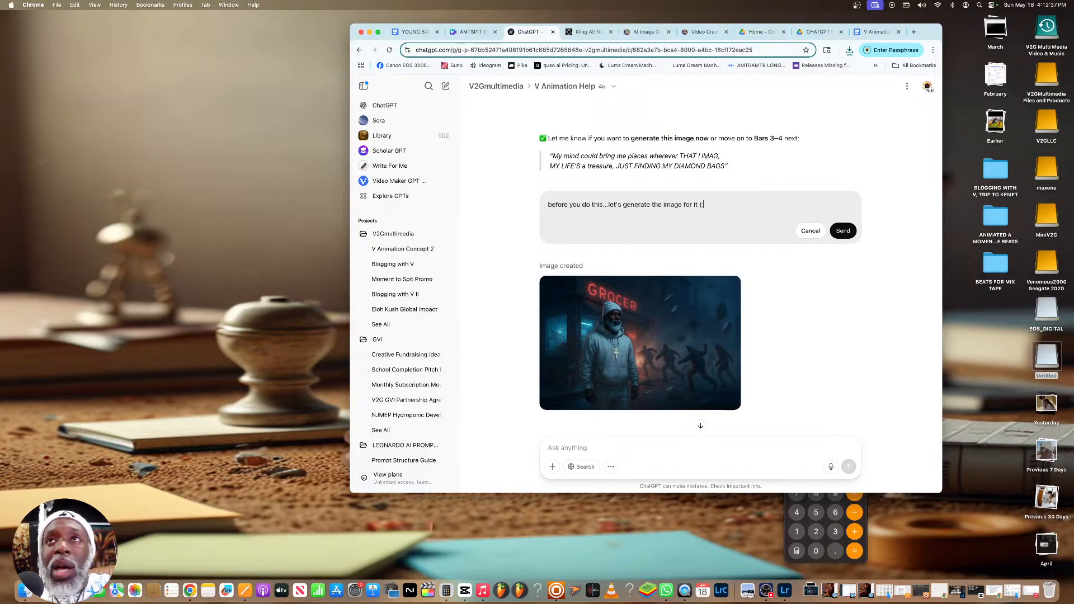
key("BackSpace")
key("BackSpace")
type("9:")
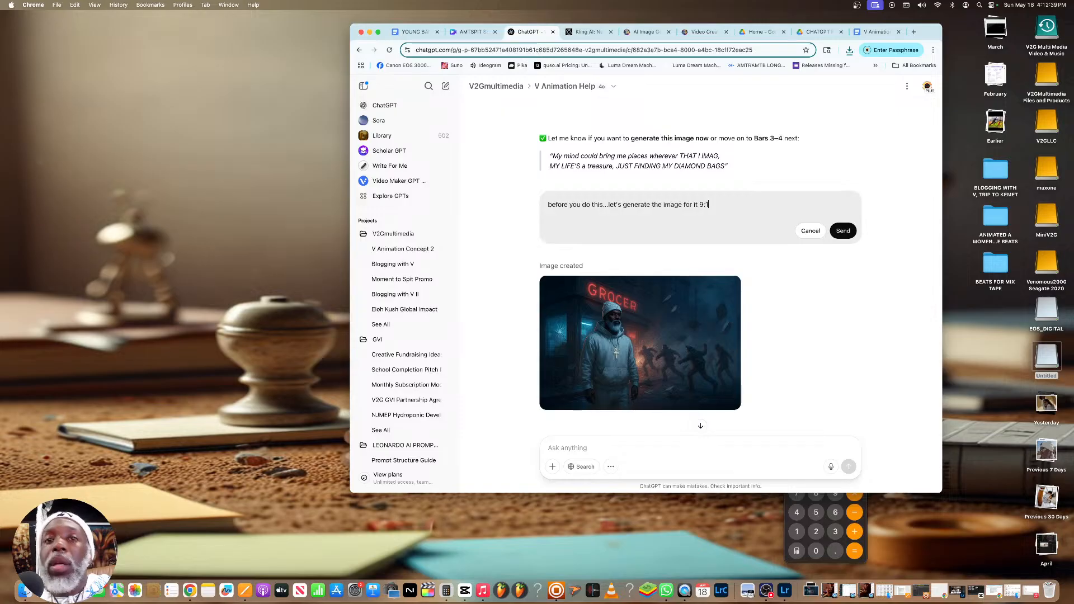
type("16 ratio")
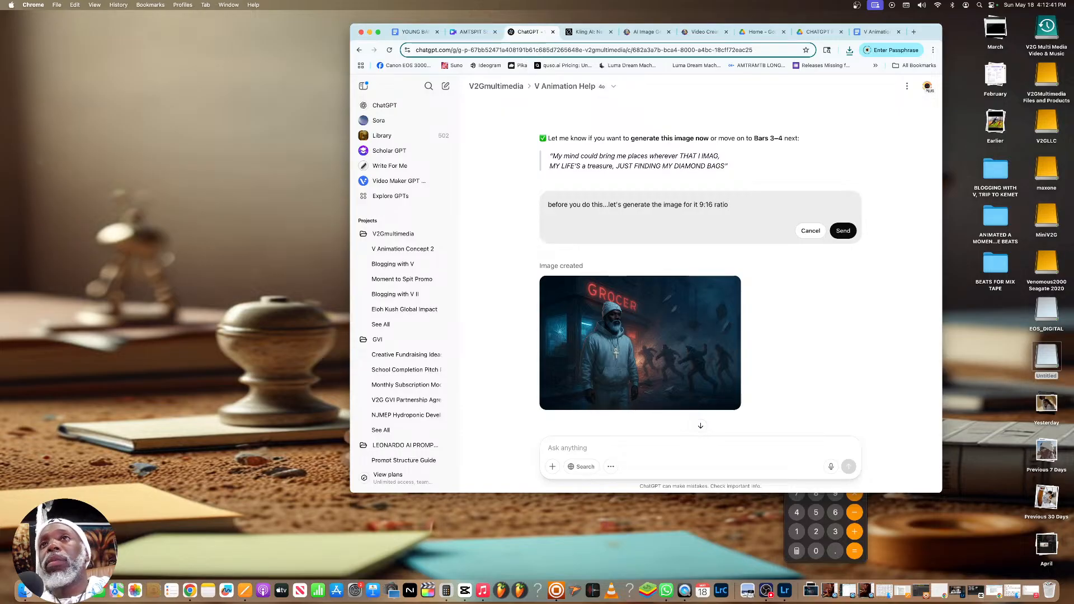
left_click(845, 231)
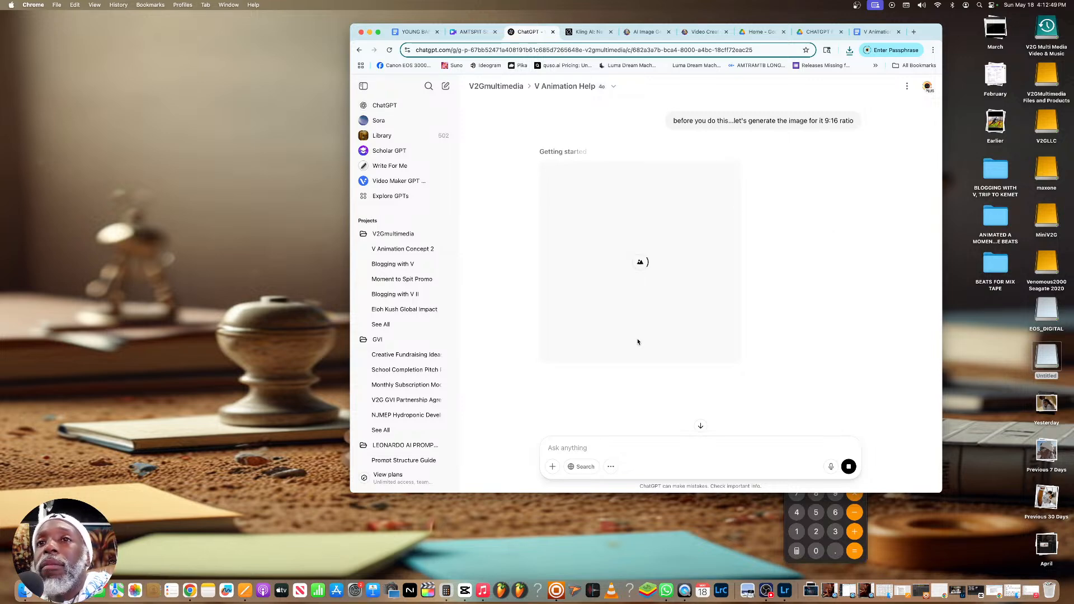
Switch to the Music app, play the YoungBangaz V ref track, and return to the ChatGPT chat in Chrome
left_click(483, 590)
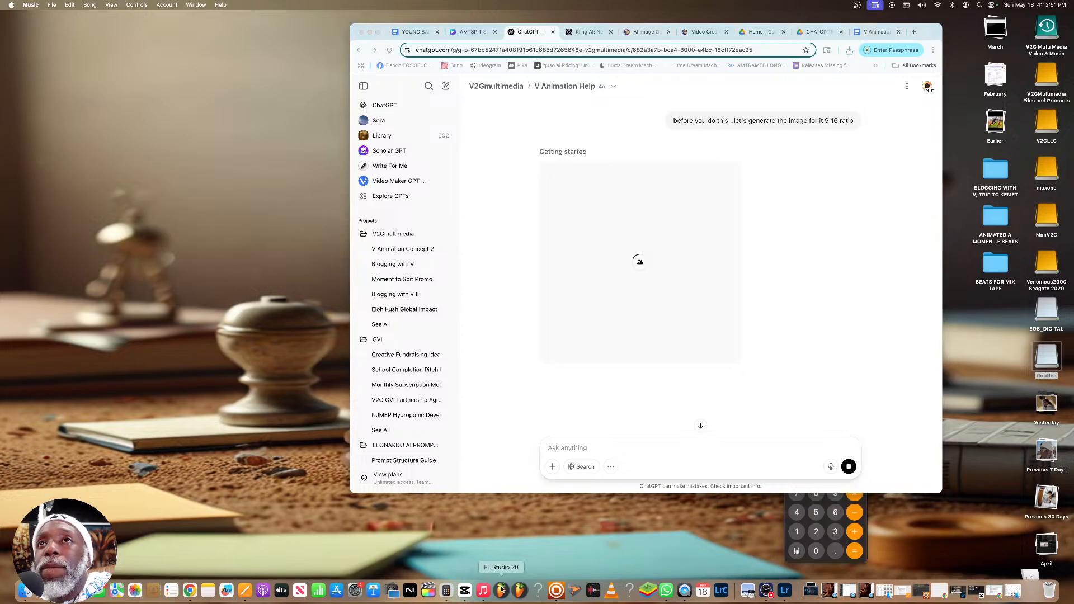
left_click_drag(585, 107, 386, 115)
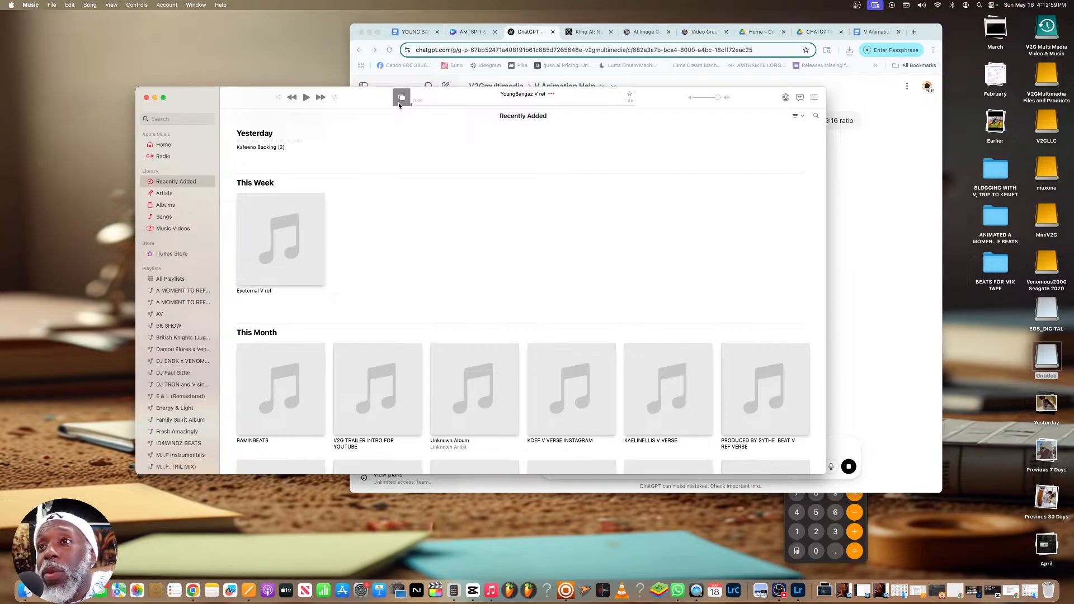
left_click(306, 99)
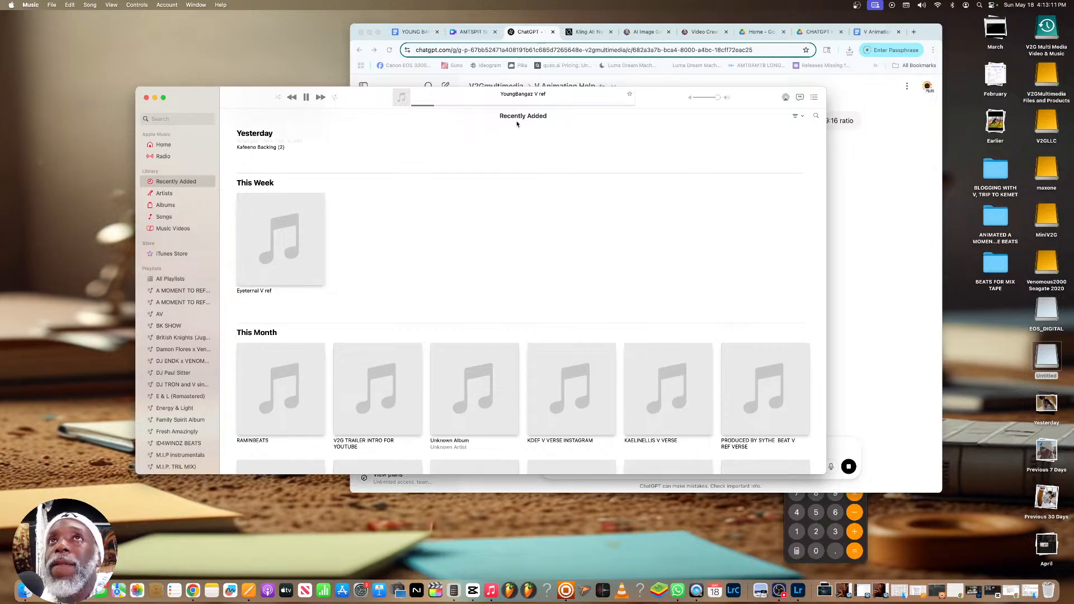
left_click(876, 169)
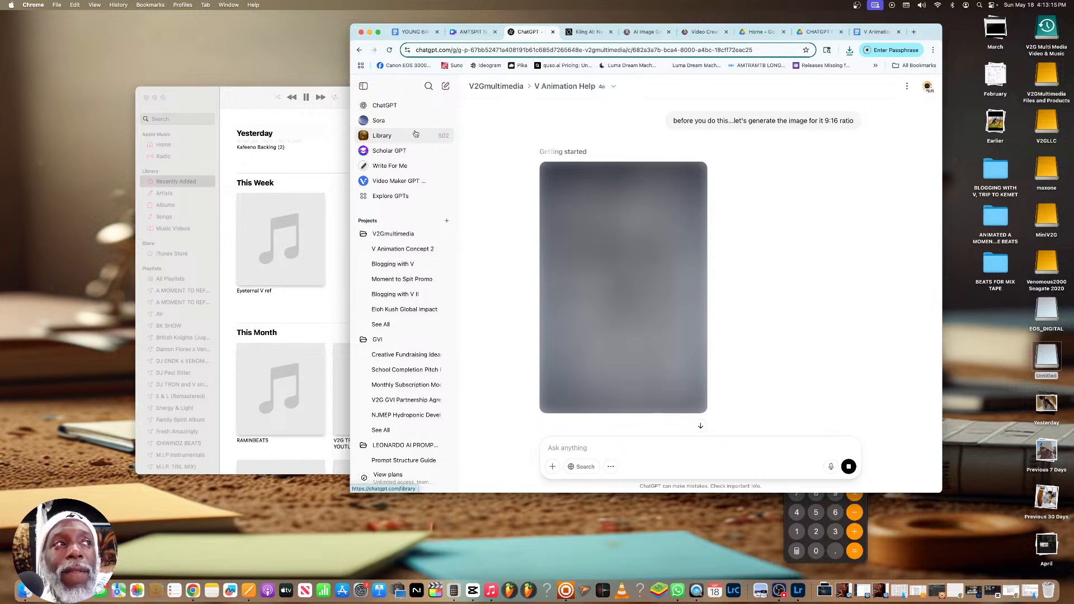
left_click(326, 104)
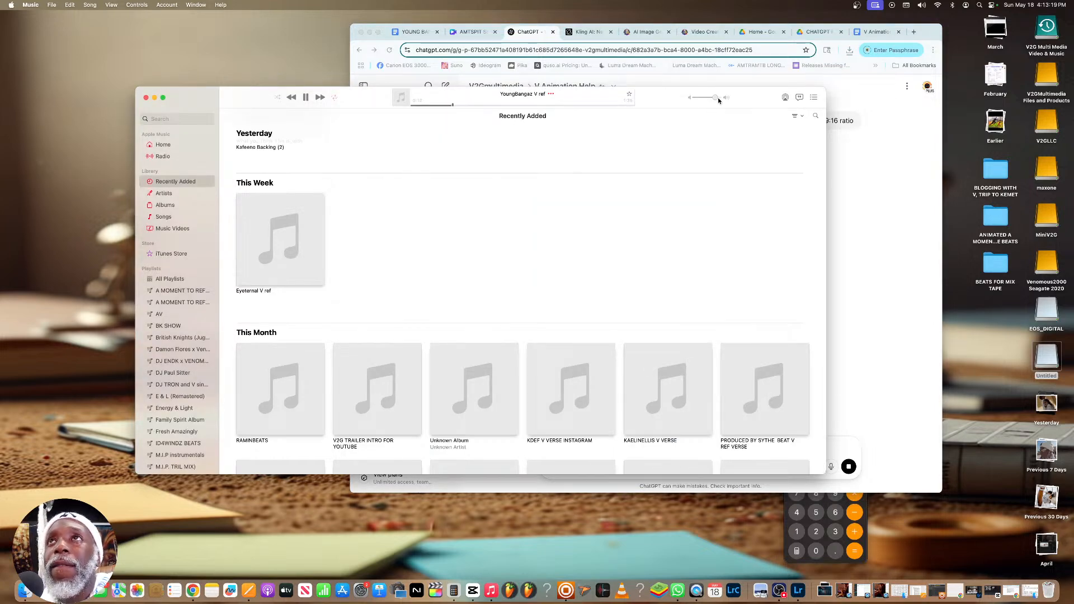
left_click(864, 177)
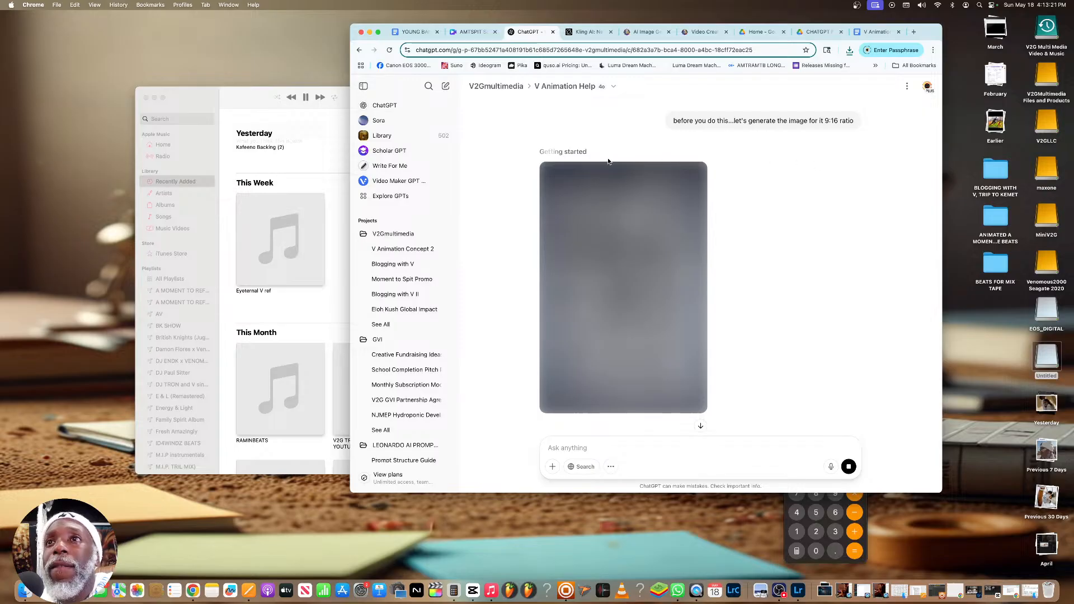
Check the bars 1–2 prompts above the pending image, and switch to the Leonardo.Ai video creation page
scroll(609, 162, "down", 1)
scroll(608, 161, "up", 8)
scroll(608, 159, "down", 3)
scroll(607, 159, "down", 2)
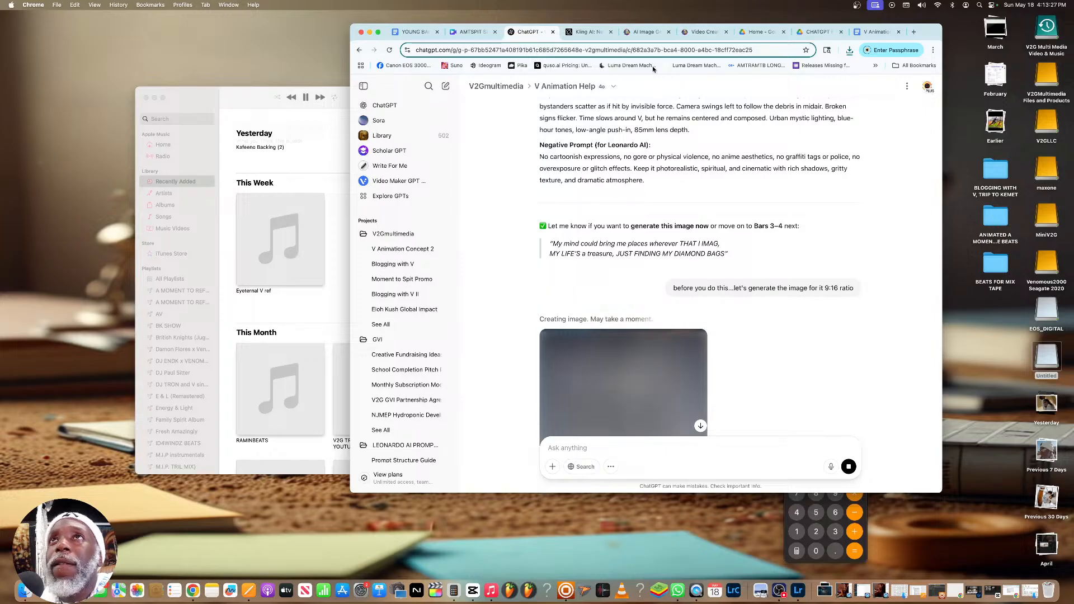
left_click(701, 32)
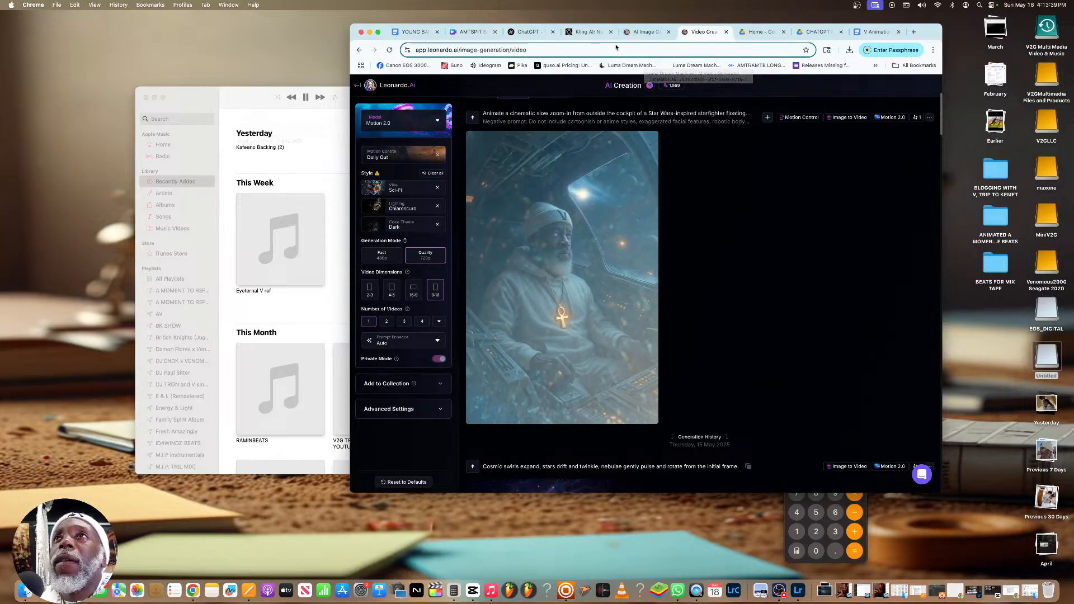
Check the pending bars 1–2 image in the ChatGPT chat, and switch to the Music app to lower the playback volume
left_click(527, 32)
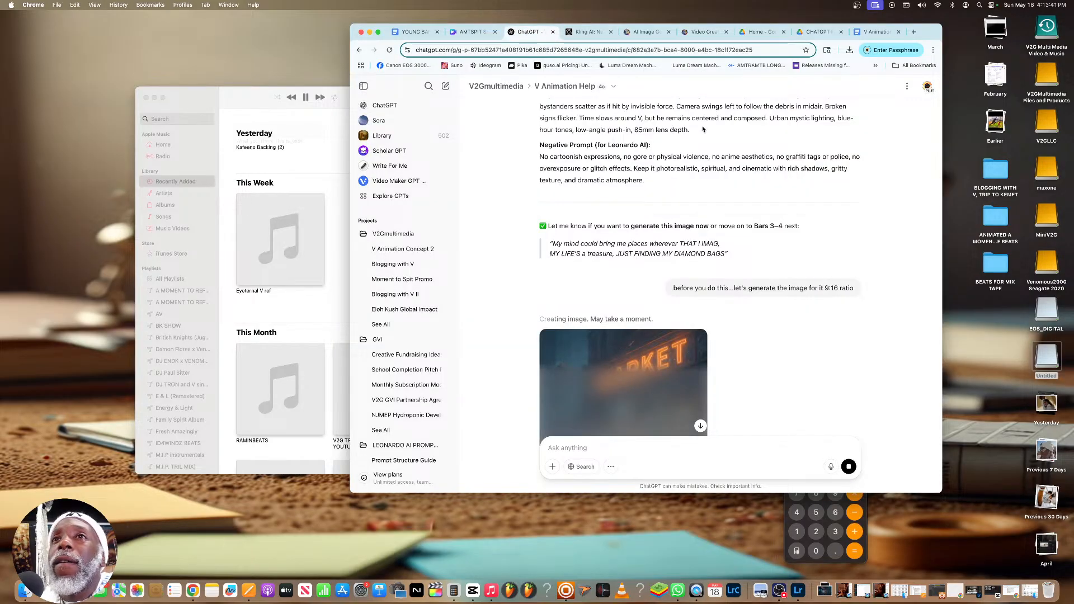
scroll(699, 123, "down", 3)
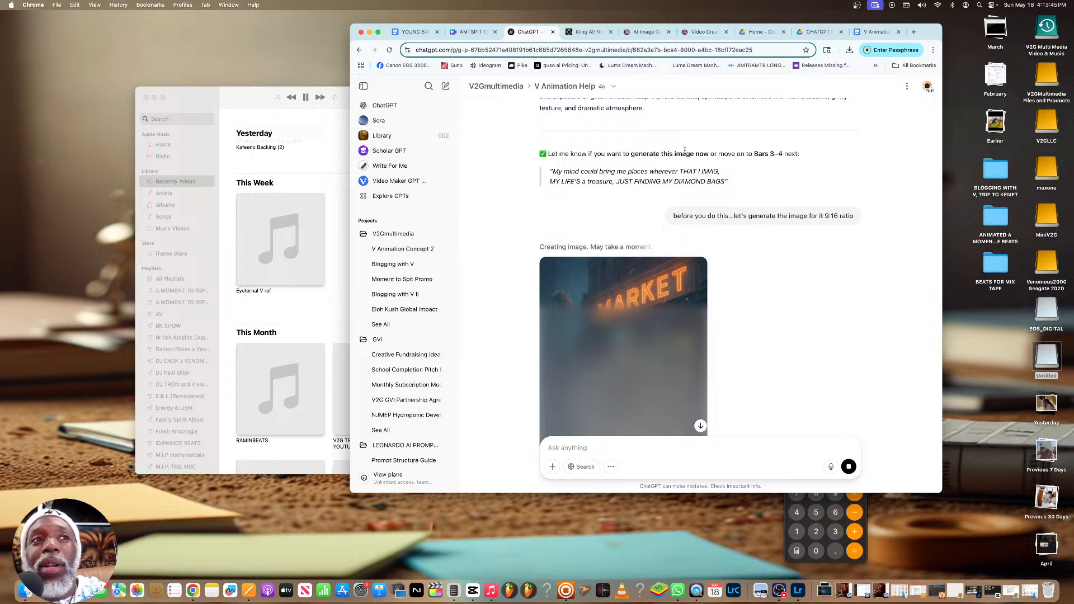
left_click(491, 588)
left_click(305, 97)
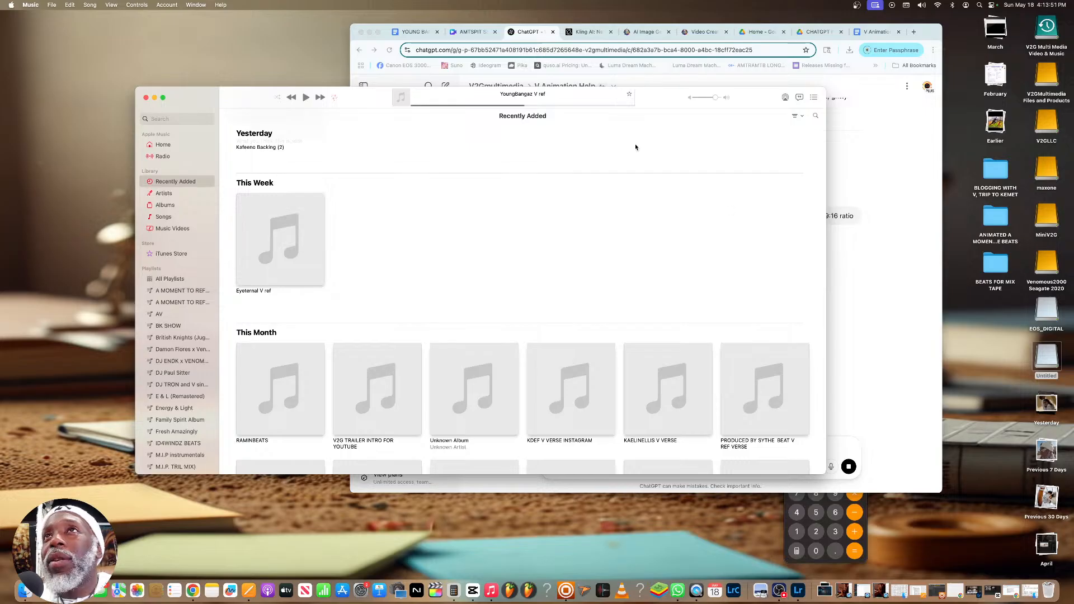
left_click_drag(709, 98, 696, 101)
left_click(704, 100)
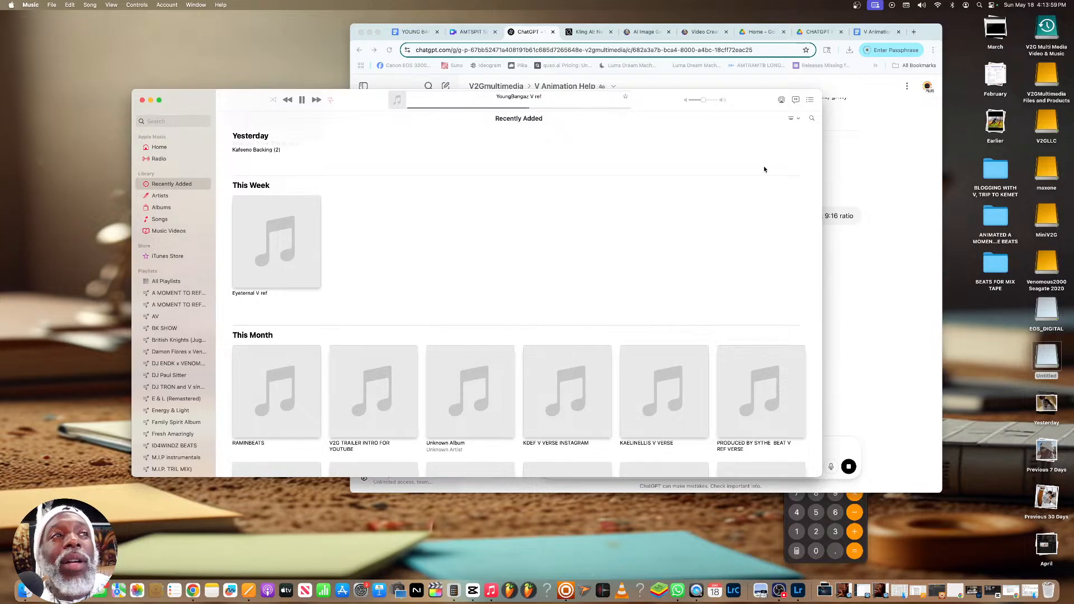
Return to the ChatGPT chat in Chrome, and download the full-size image of V in front of the market
left_click(838, 290)
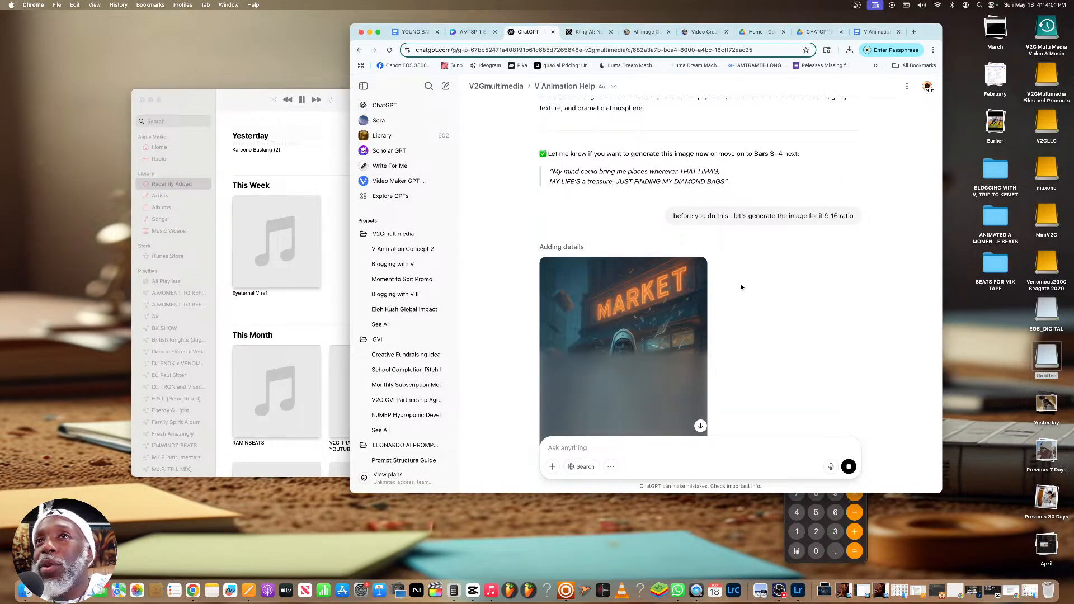
scroll(741, 287, "down", 4)
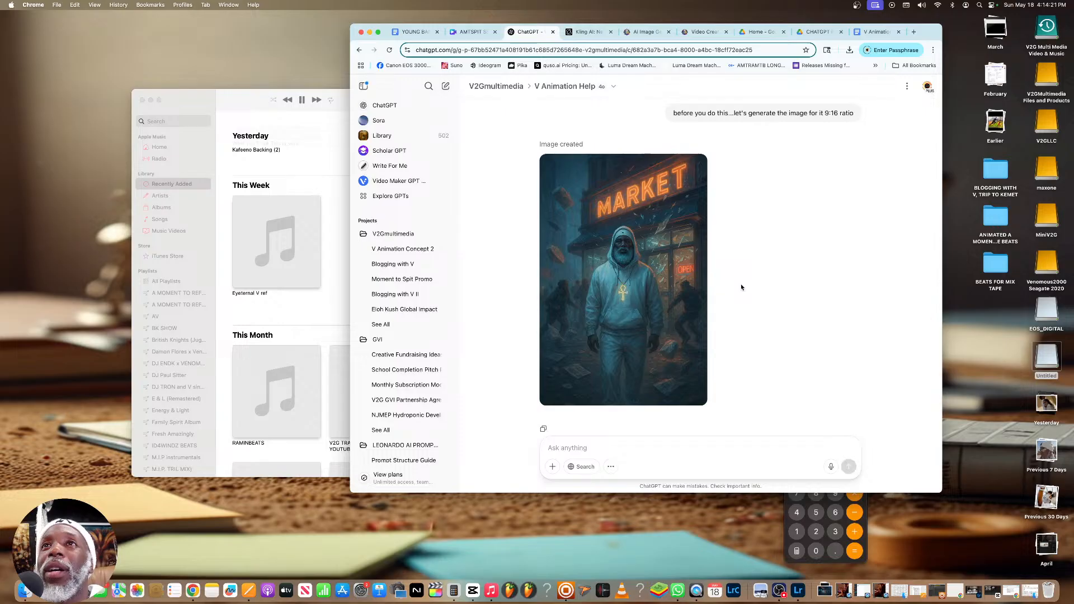
mouse_move(628, 240)
mouse_move(680, 229)
scroll(679, 229, "down", 2)
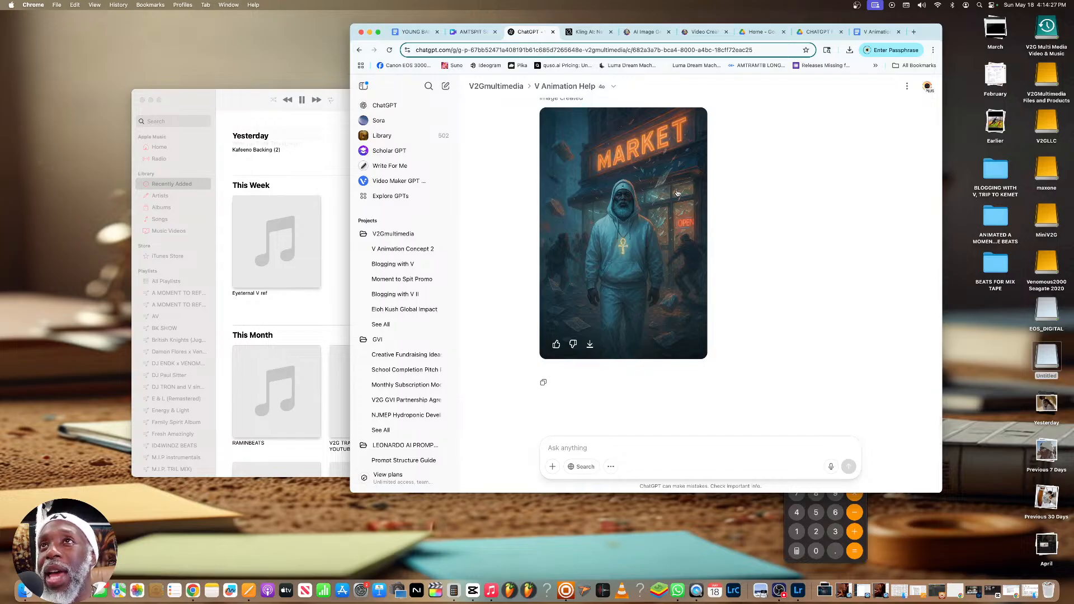
left_click(676, 193)
left_click(928, 95)
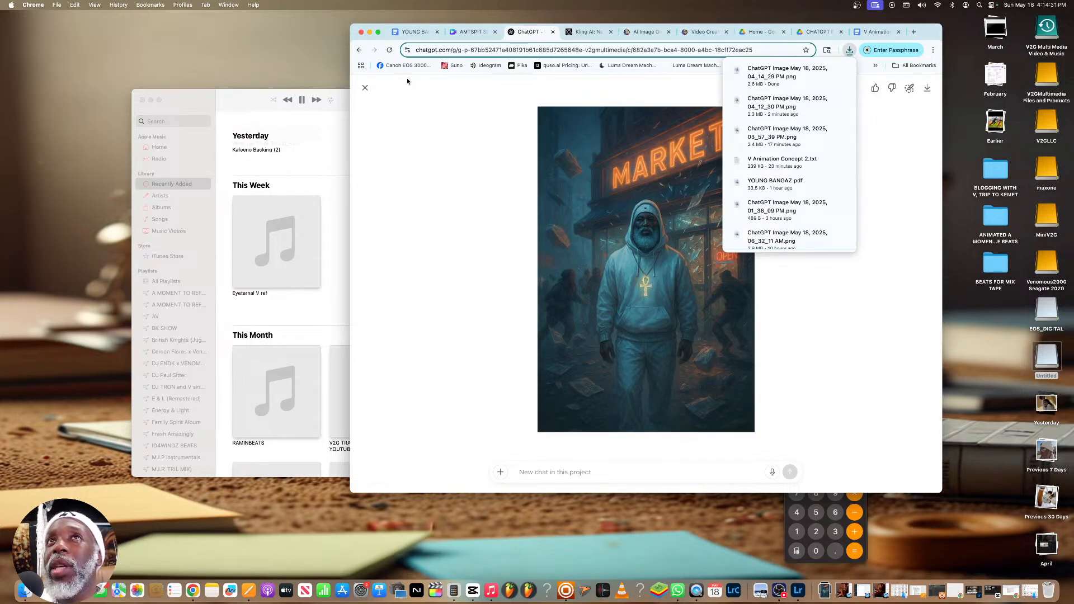
left_click(365, 87)
Copy the full Leonardo AI motion prompt for the chaotic corner store clash from the chat
scroll(700, 193, "up", 2)
scroll(699, 193, "up", 4)
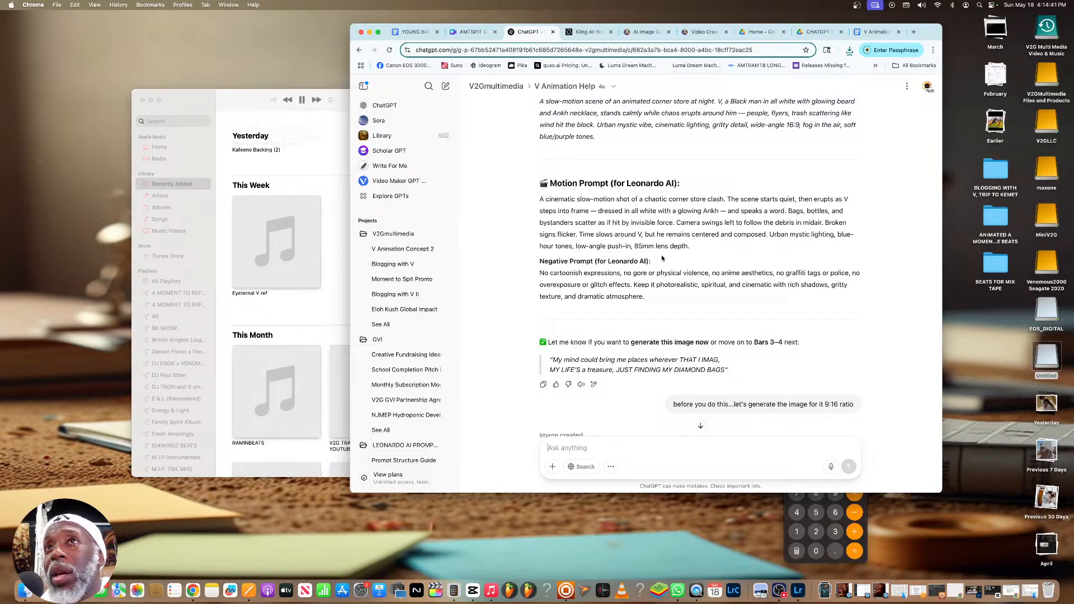
left_click_drag(692, 247, 535, 204)
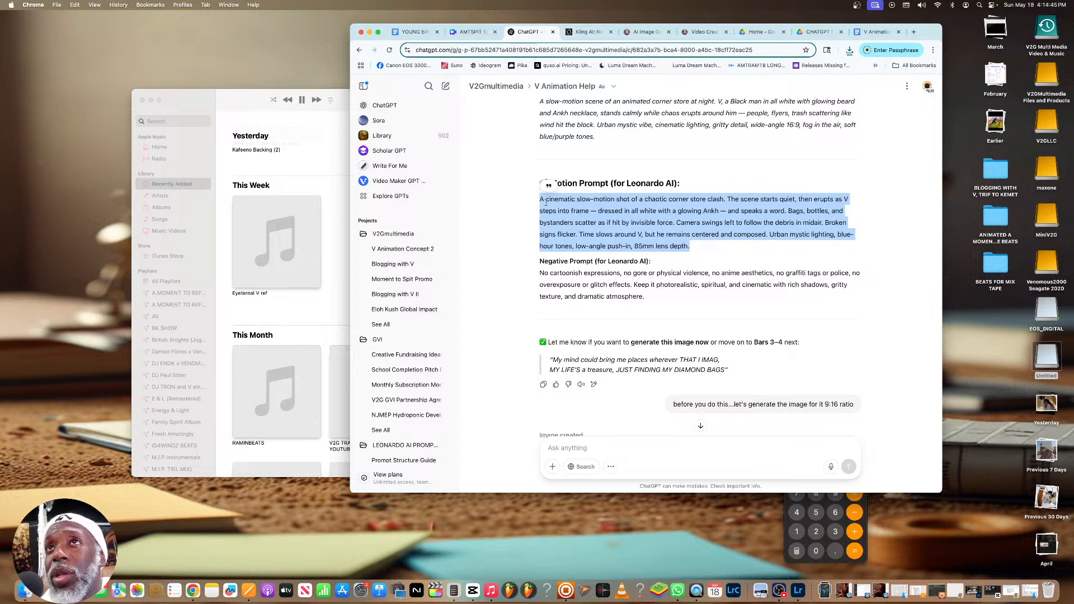
left_click(558, 208)
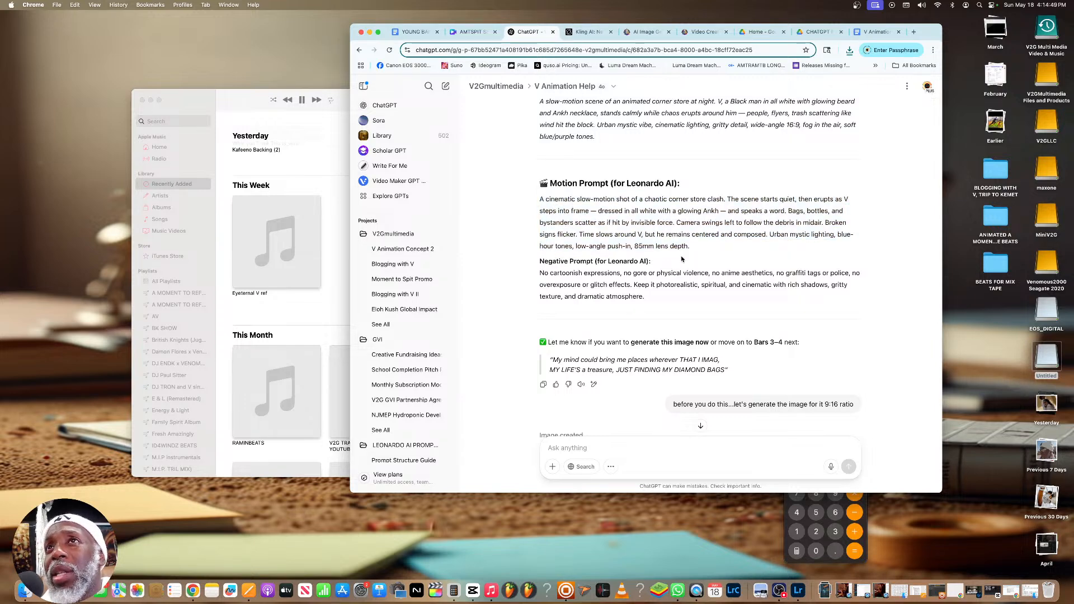
left_click_drag(692, 250, 541, 198)
right_click(541, 198)
left_click(558, 220)
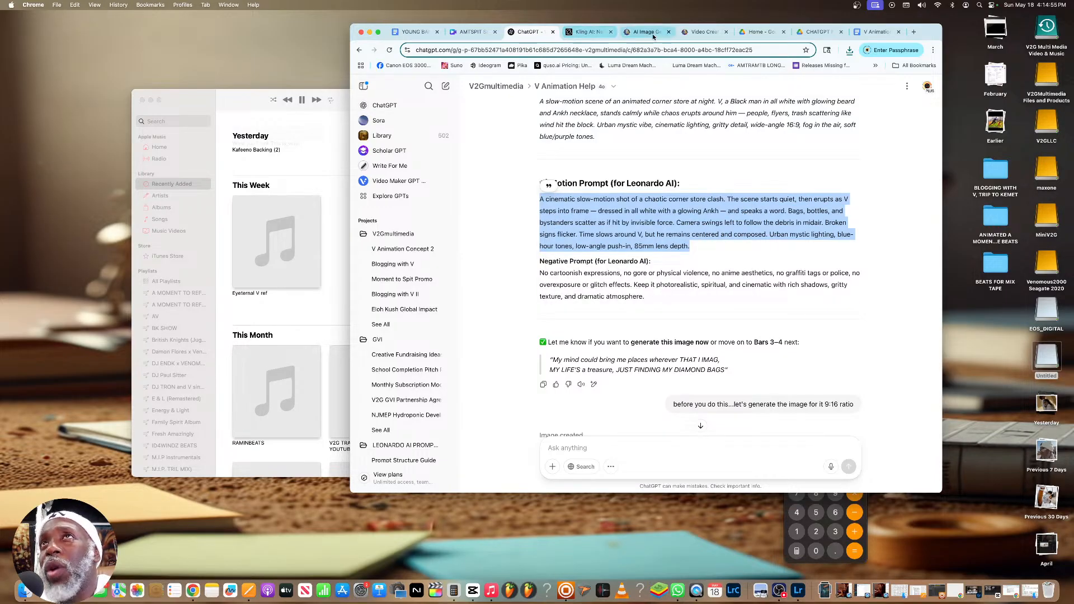
Replace the Leonardo.Ai video prompt with the copied corner store motion prompt and delete "slow-motion" from it
left_click(695, 32)
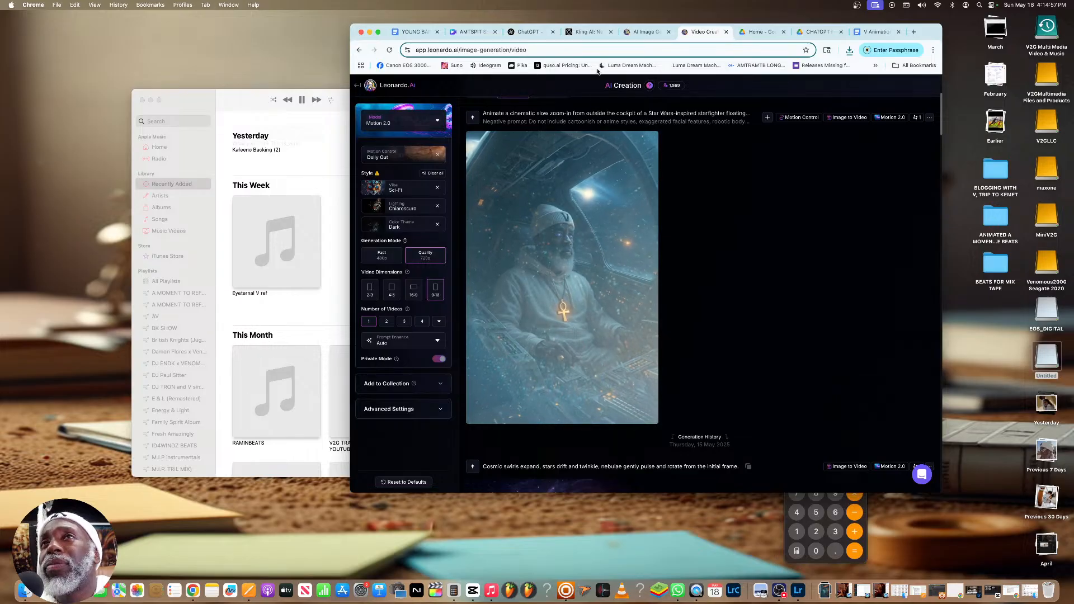
scroll(604, 170, "up", 5)
left_click_drag(551, 157, 473, 106)
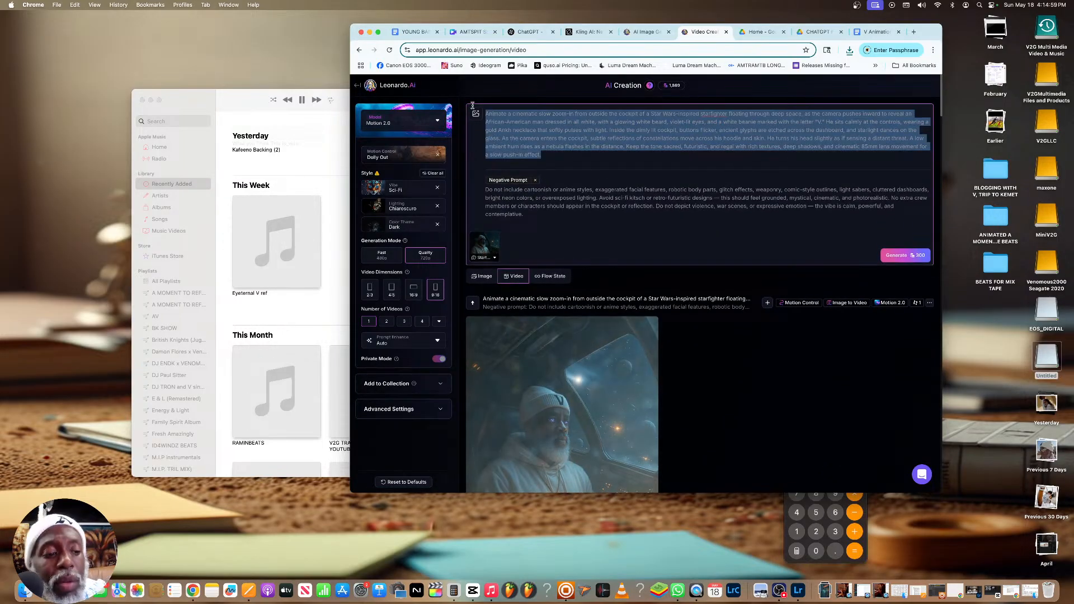
key("super+v")
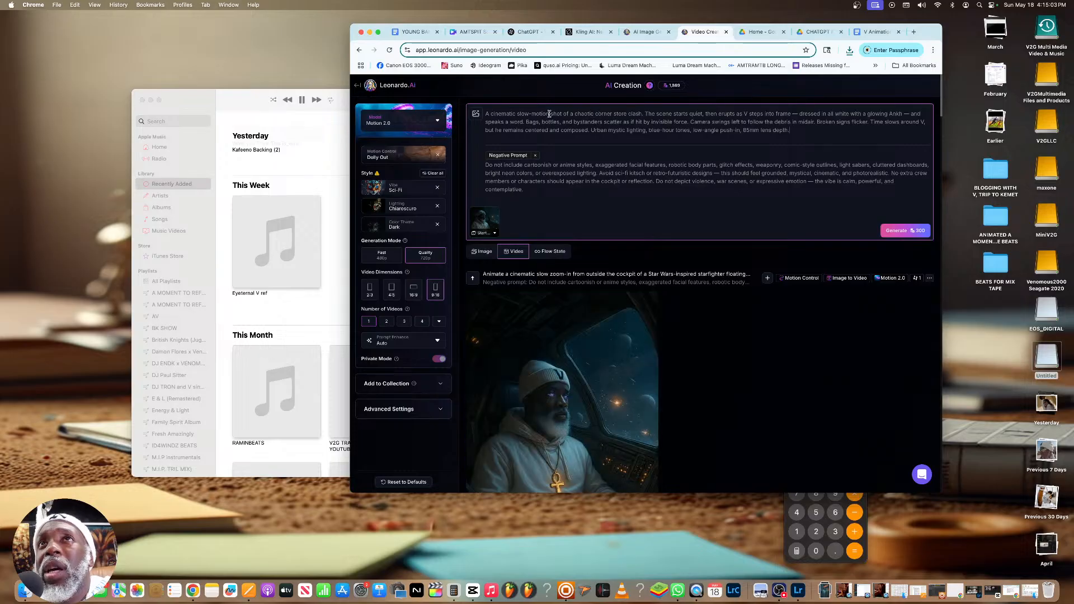
left_click_drag(548, 114, 519, 114)
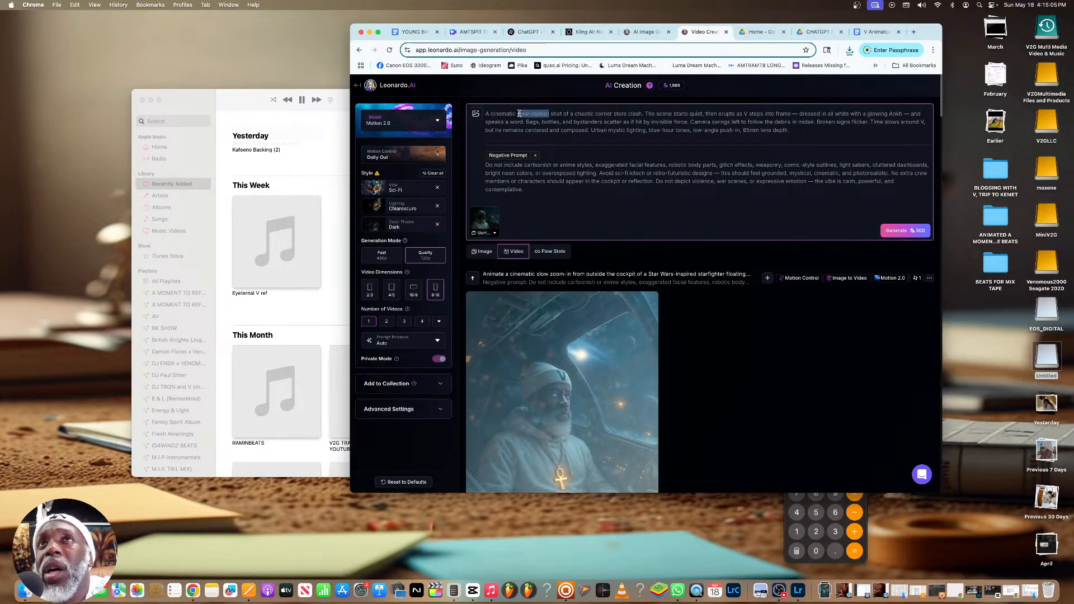
key("BackSpace")
key("BackSpace")
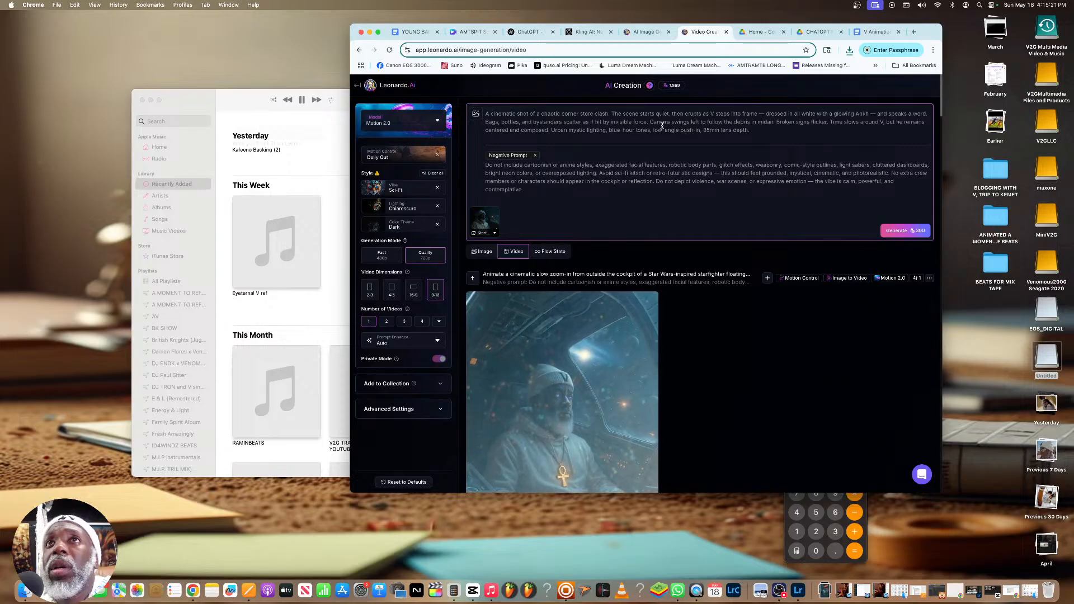
Copy the negative prompt for bars 1–2 from ChatGPT and replace the Leonardo.Ai negative prompt with it
scroll(507, 107, "down", 3)
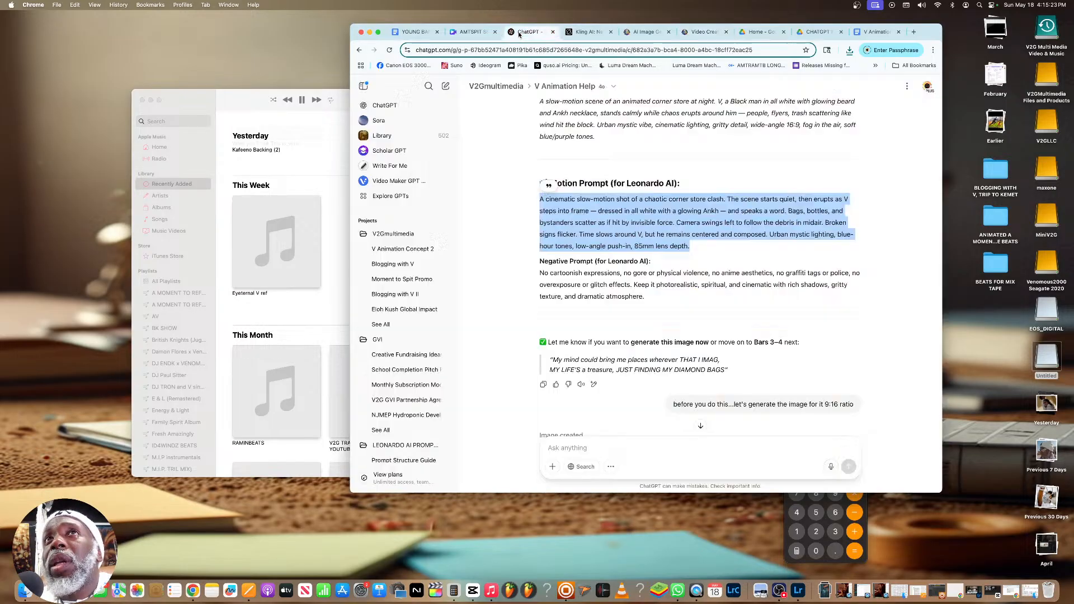
left_click(527, 32)
left_click_drag(657, 293, 541, 273)
right_click(568, 274)
left_click(579, 292)
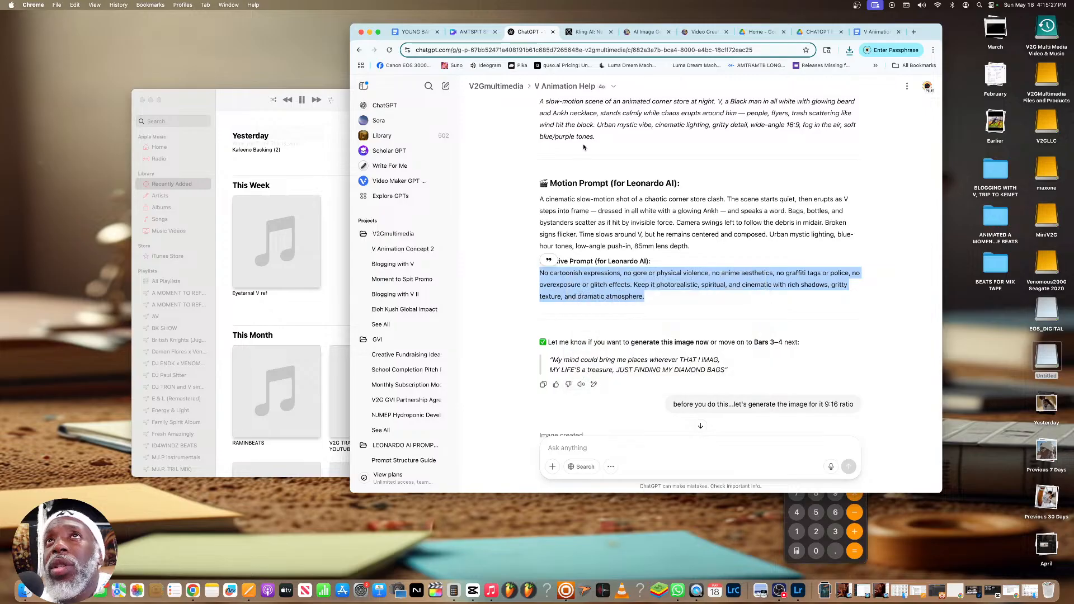
left_click(701, 33)
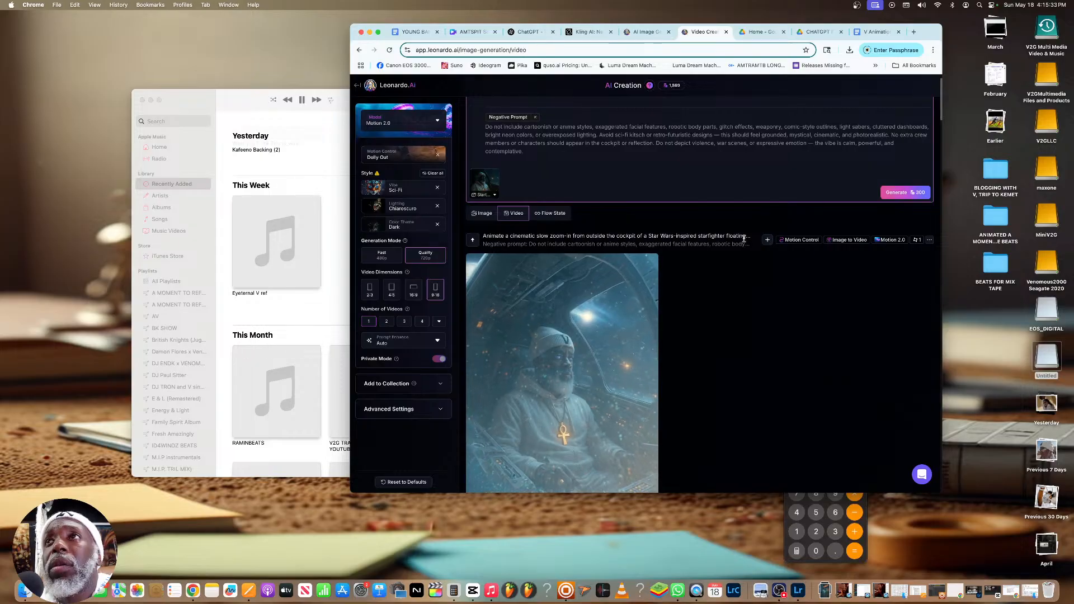
scroll(583, 200, "down", 1)
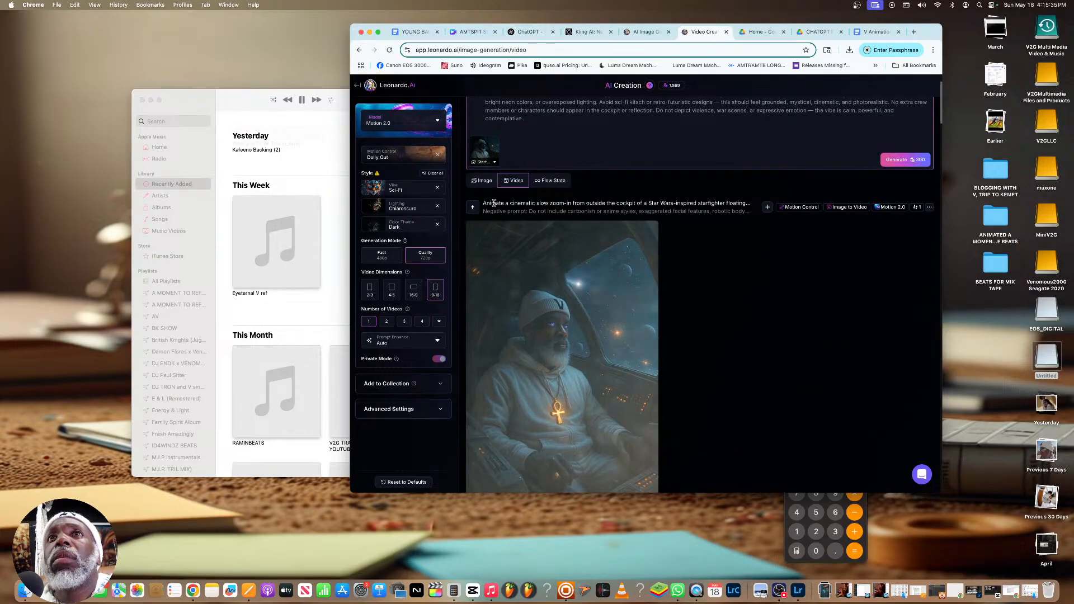
scroll(560, 197, "up", 2)
scroll(561, 198, "up", 1)
left_click_drag(545, 191, 480, 166)
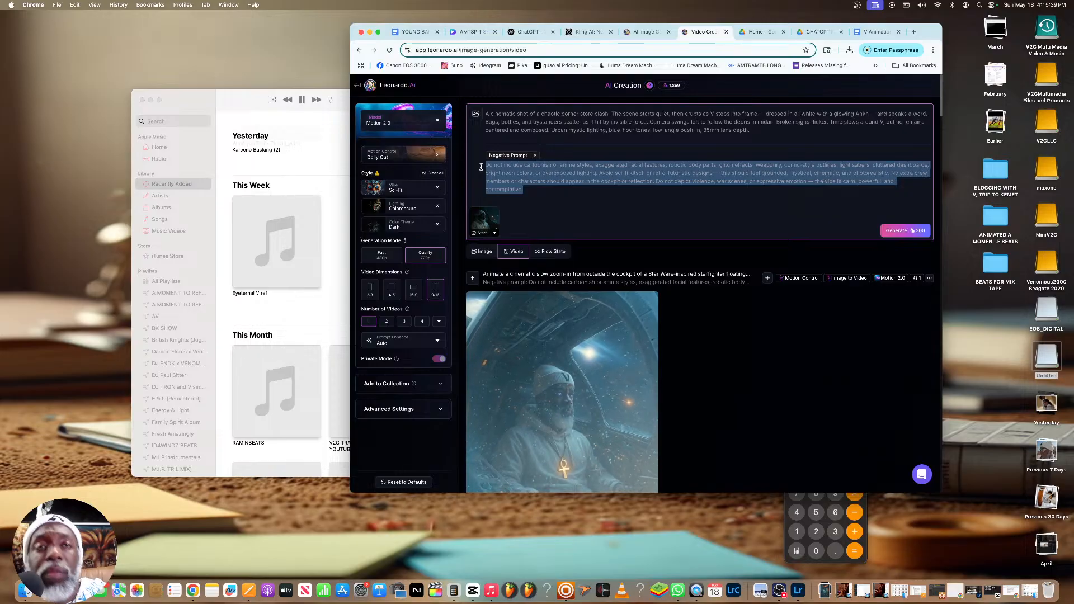
key("super+v")
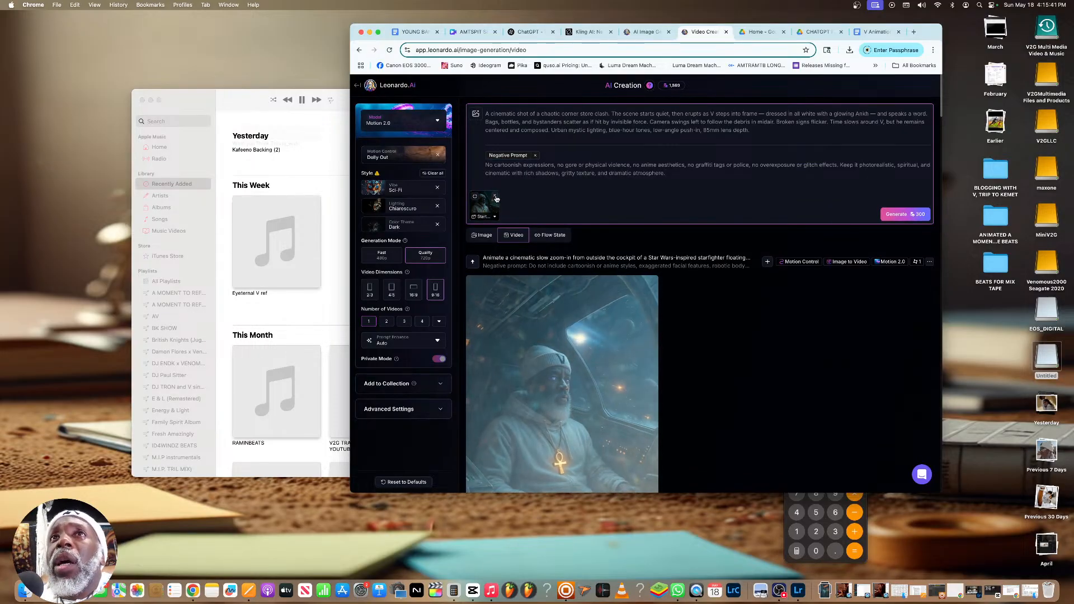
Remove the cockpit start frame and upload the ChatGPT market image of V from Downloads as the new start frame
left_click(496, 195)
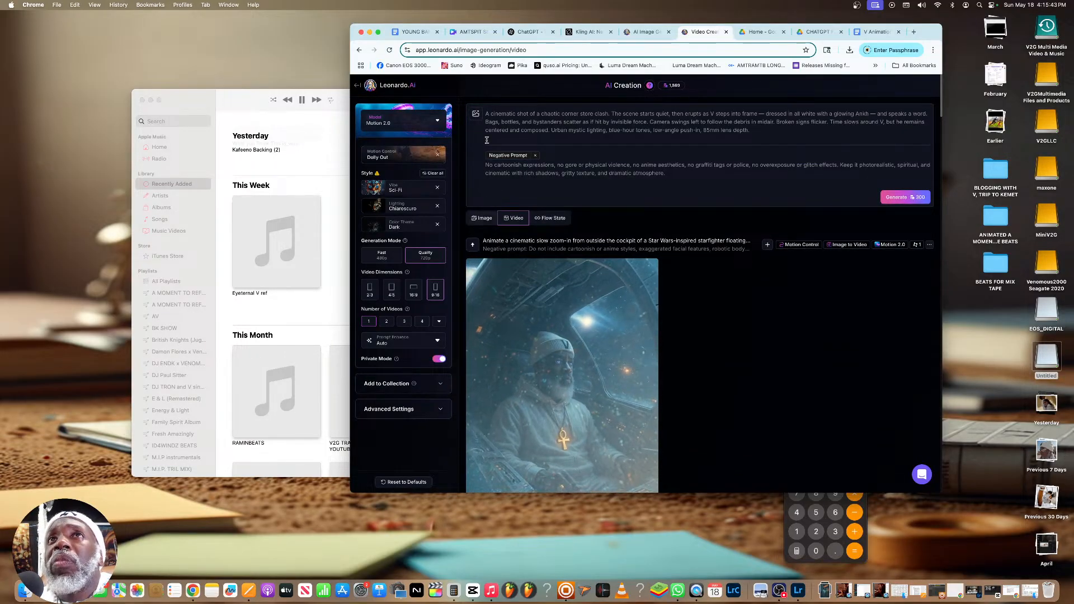
left_click(475, 113)
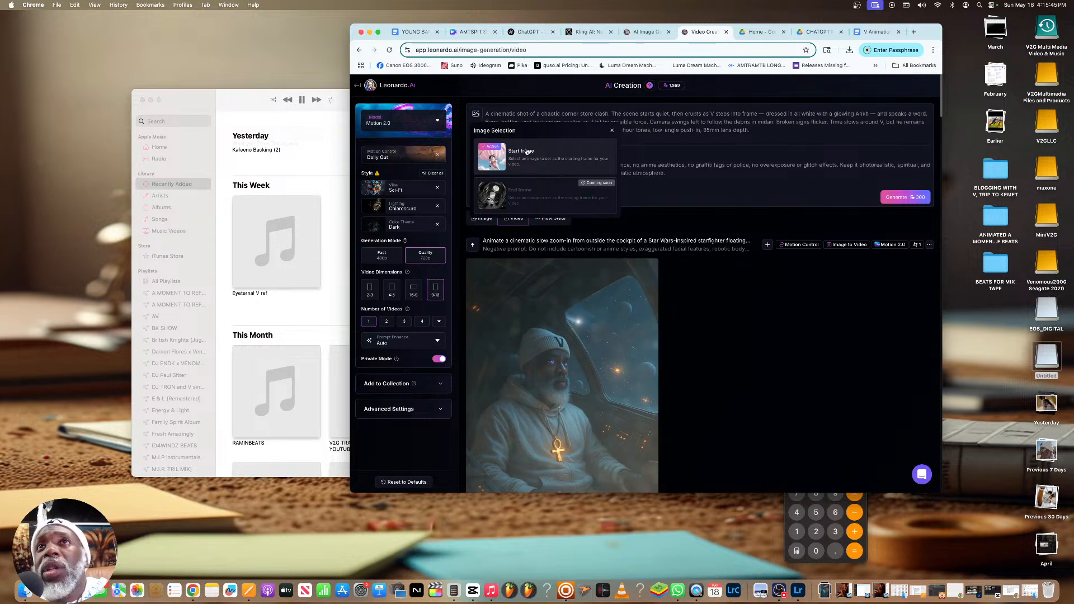
left_click(525, 152)
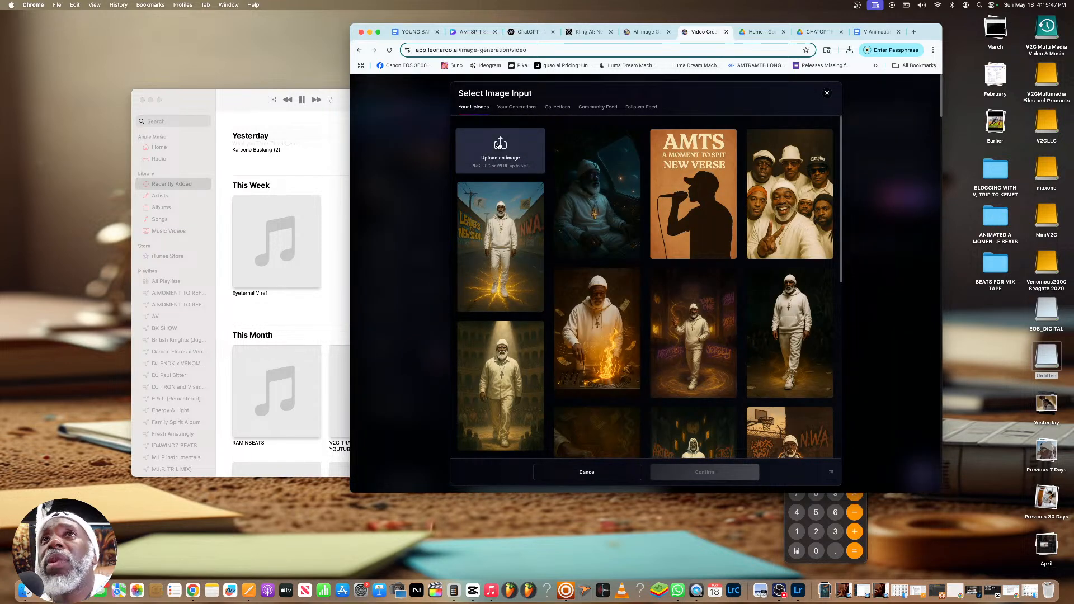
left_click(499, 145)
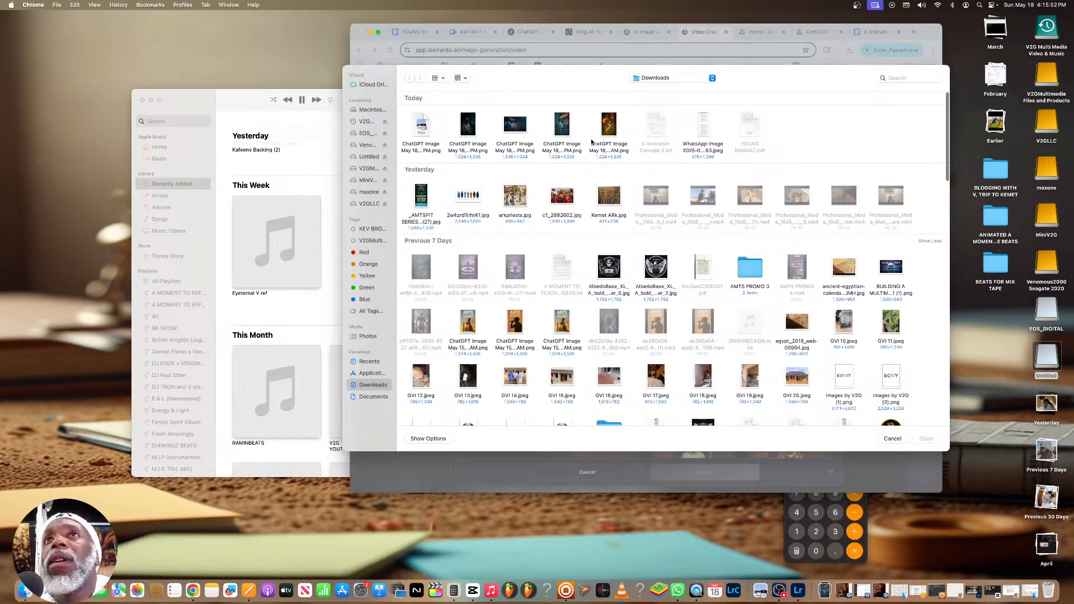
left_click(562, 126)
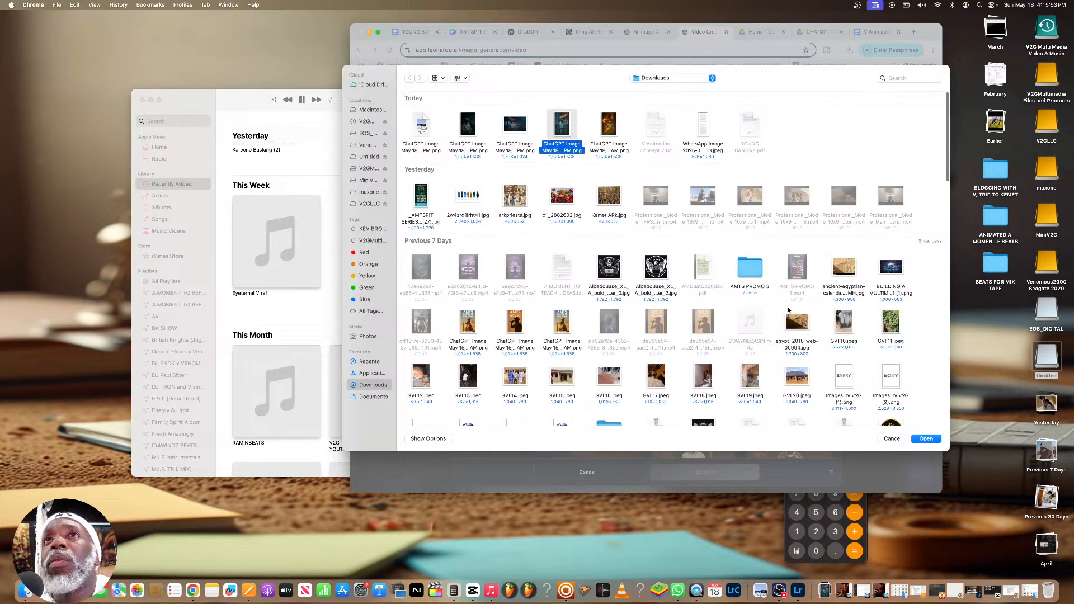
left_click(926, 439)
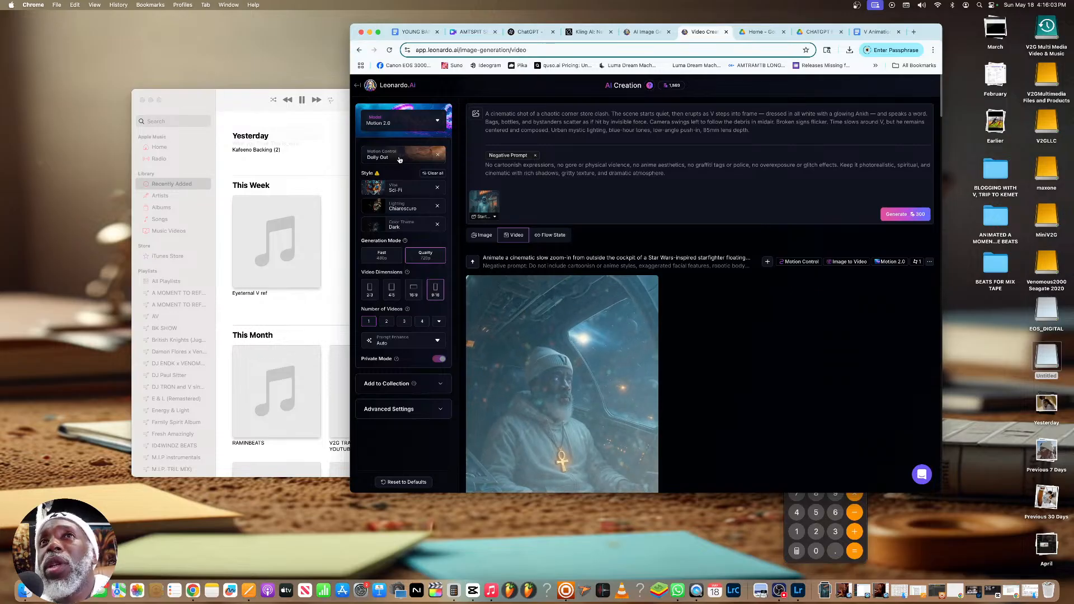
Set the video's motion control to Dolly Left
left_click(399, 159)
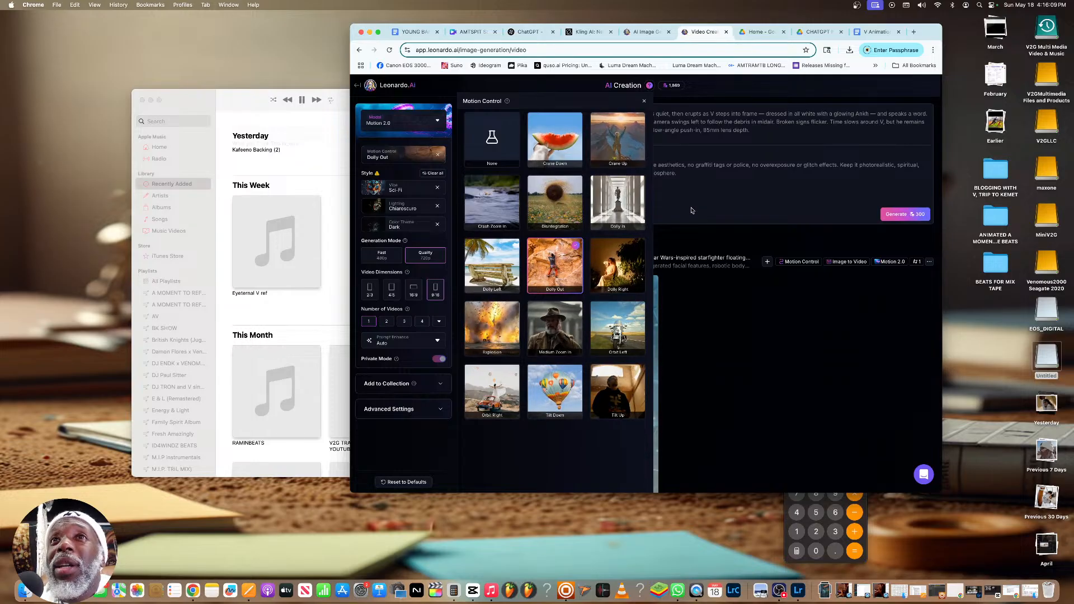
left_click(492, 267)
left_click(608, 177)
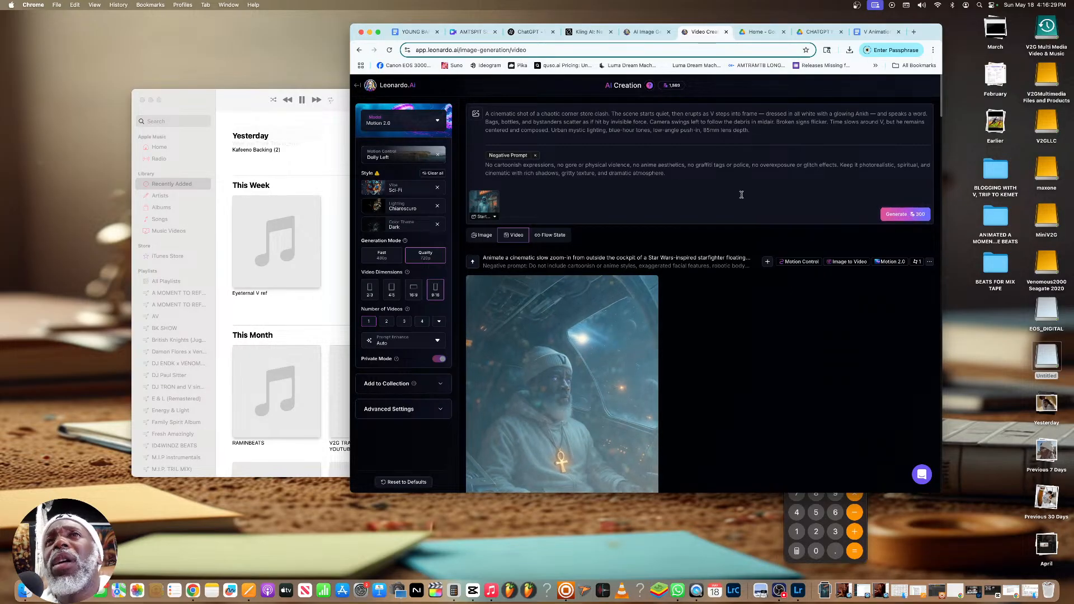
Generate the video in Quality mode and switch to the Leonardo.Ai home page
left_click(378, 260)
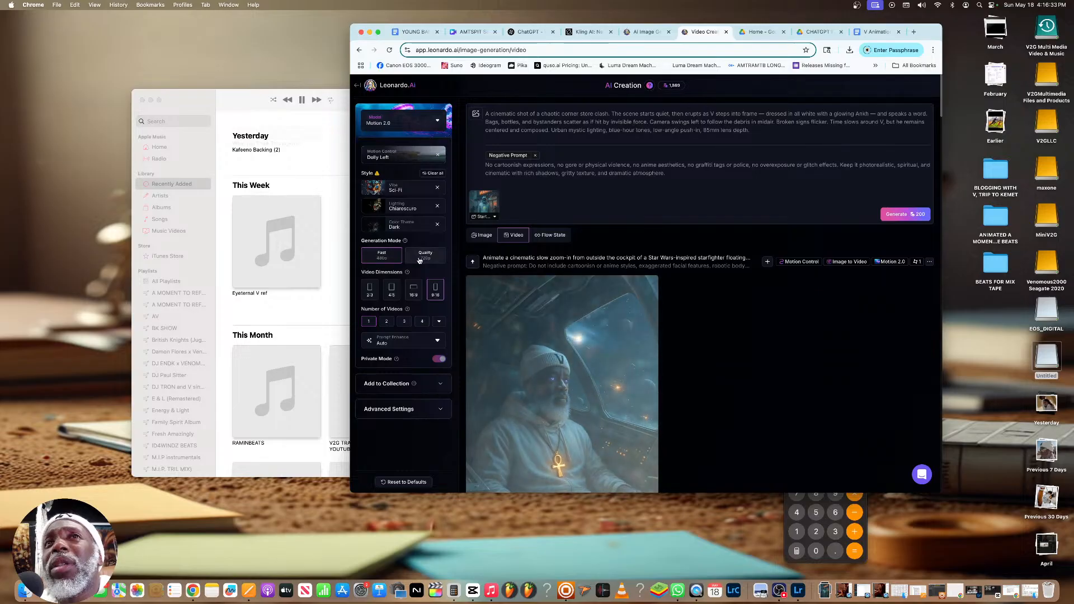
left_click(425, 256)
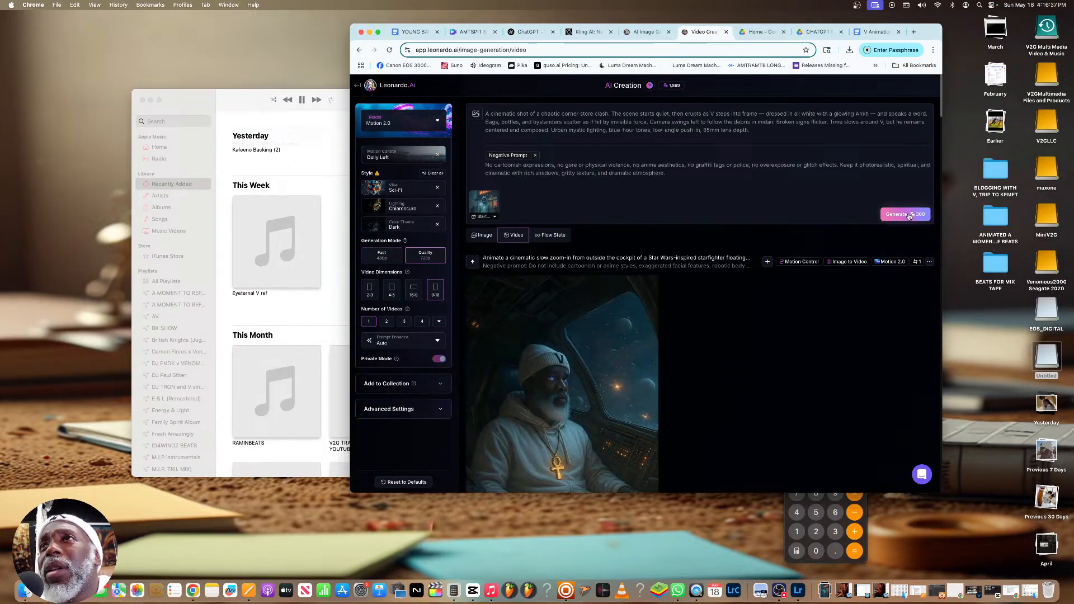
left_click(909, 217)
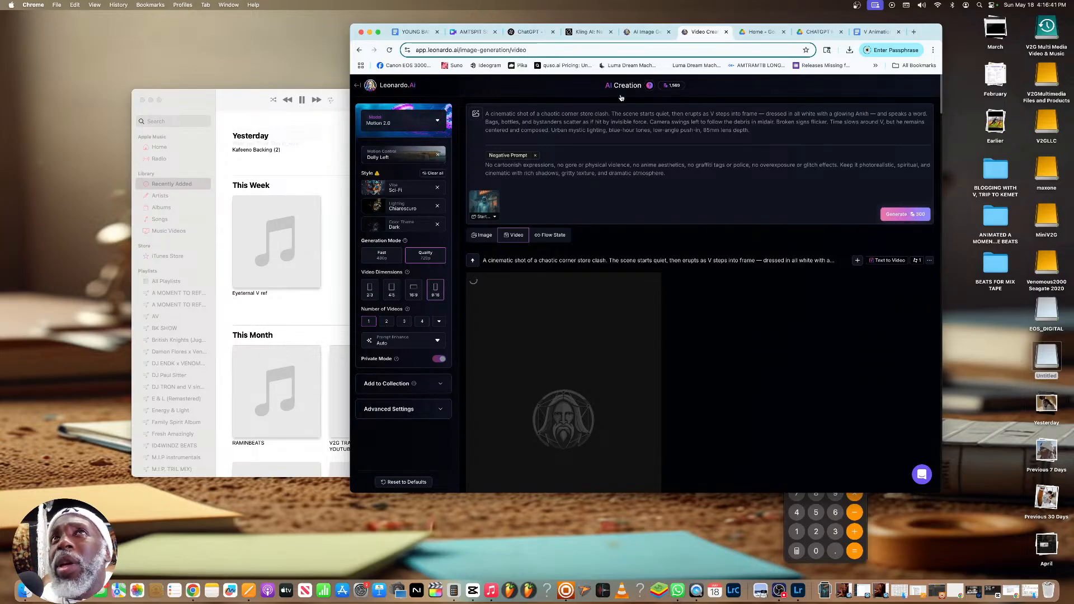
left_click(641, 32)
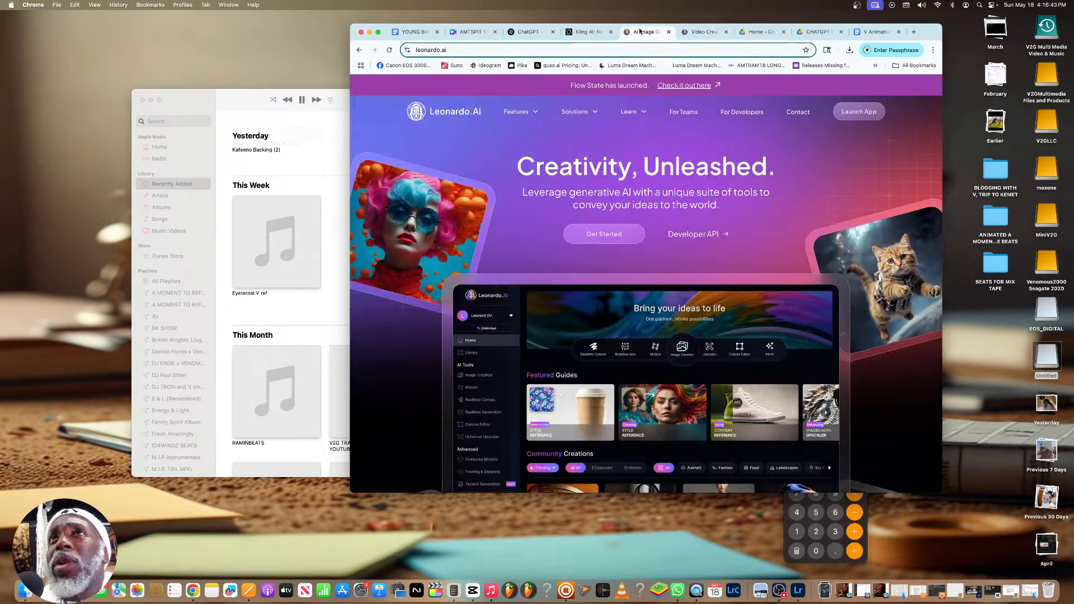
Copy the two lines from "My mind could bring me places" to "MY DIAMOND BAGS" in the YOUNG BANGAZ document
left_click(588, 31)
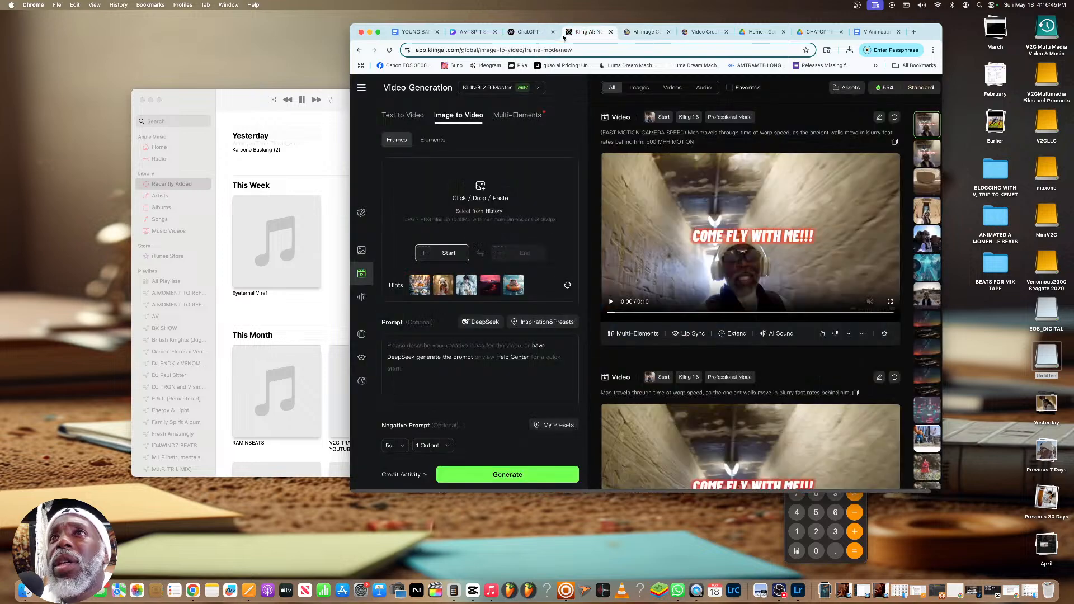
left_click(530, 32)
scroll(671, 228, "down", 10)
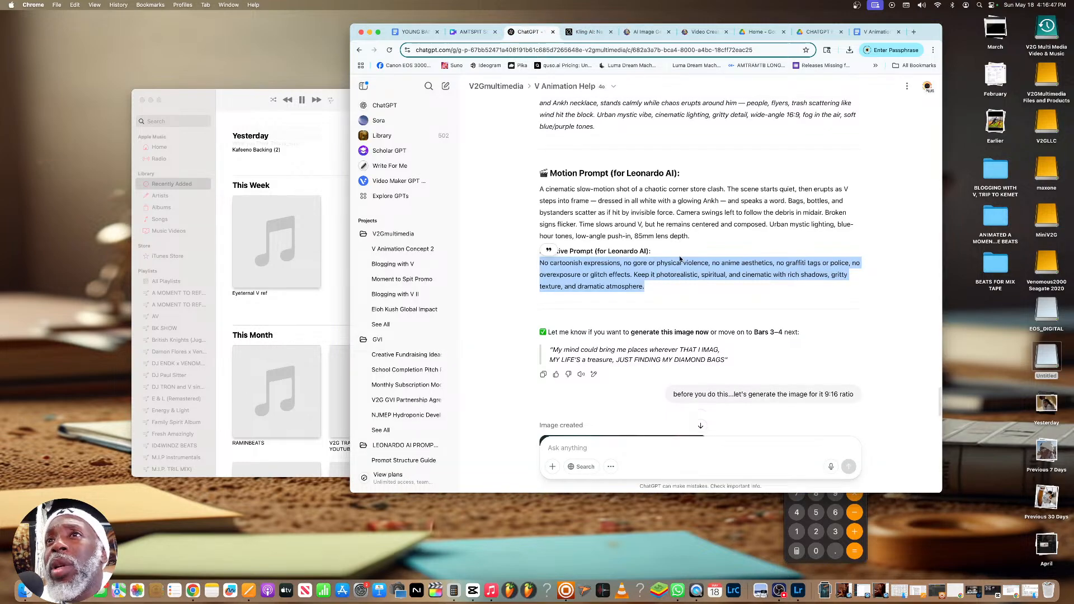
scroll(679, 258, "up", 5)
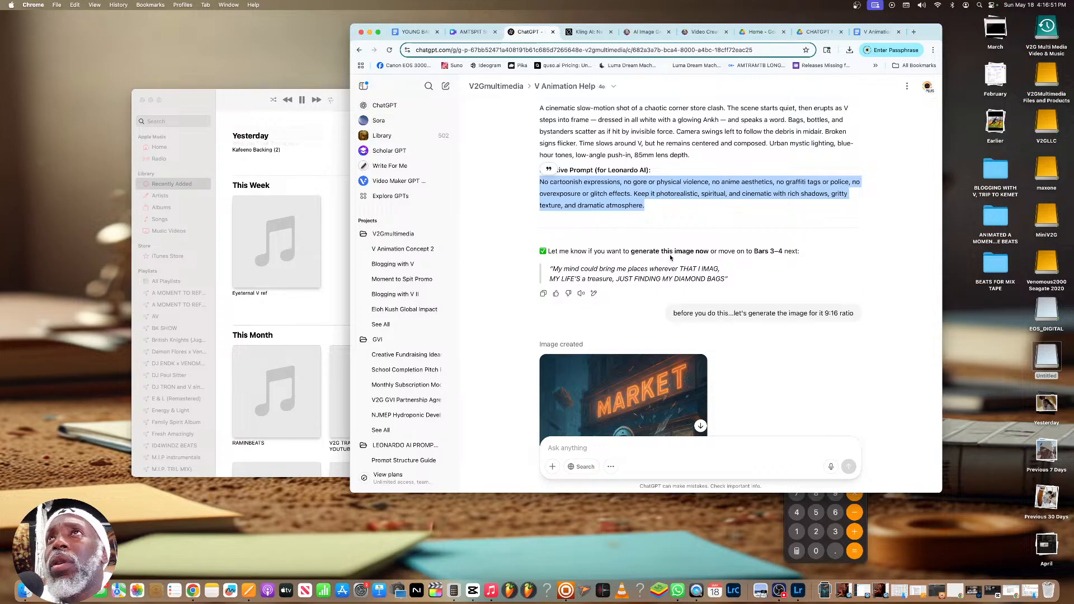
scroll(674, 252, "down", 5)
left_click(877, 32)
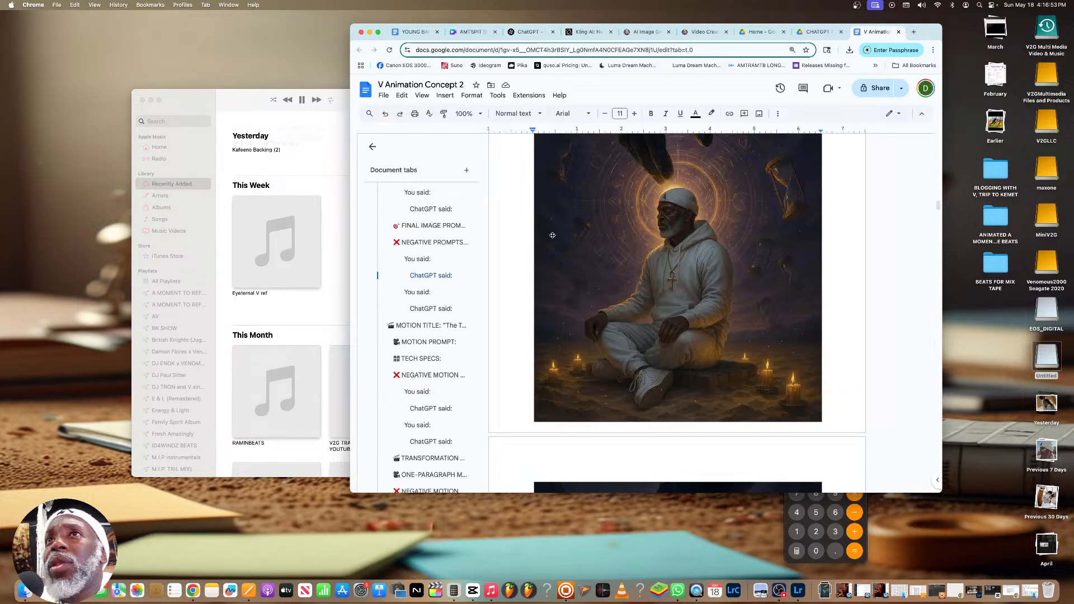
left_click(417, 32)
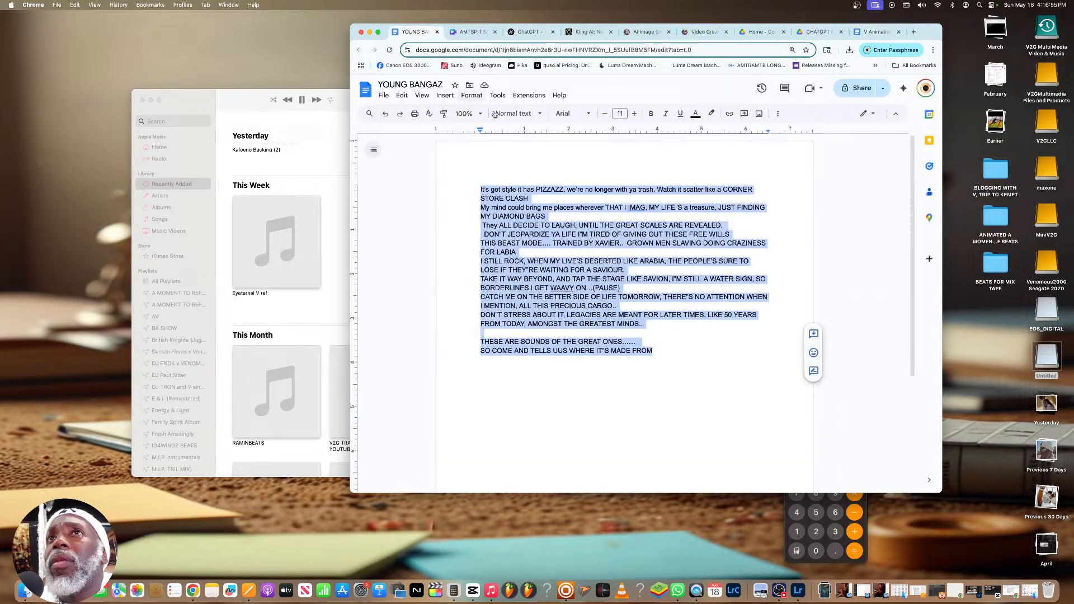
left_click_drag(560, 216, 482, 210)
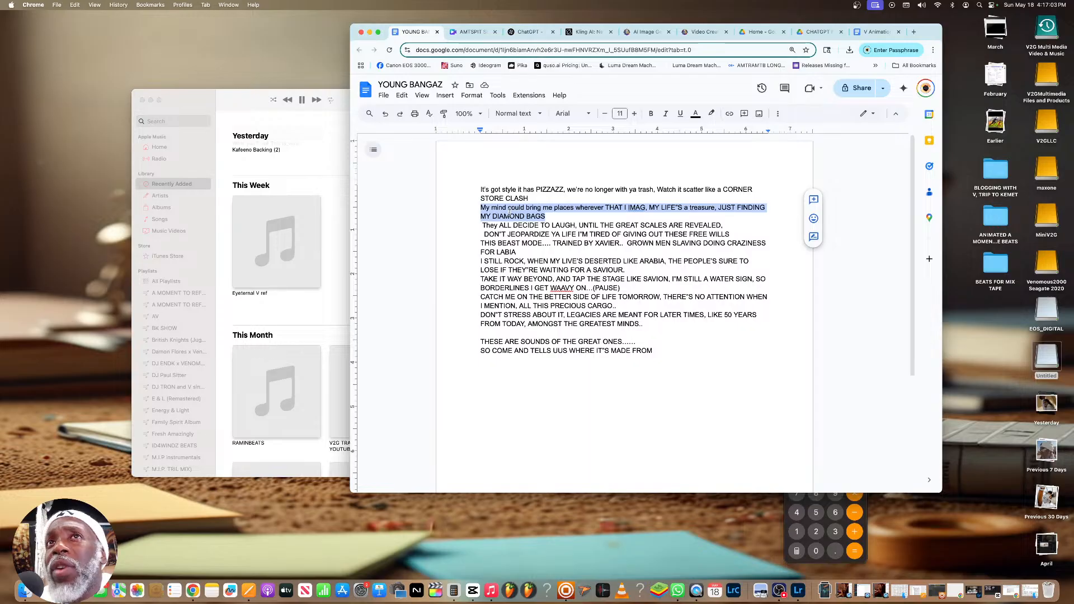
right_click(509, 213)
left_click(538, 242)
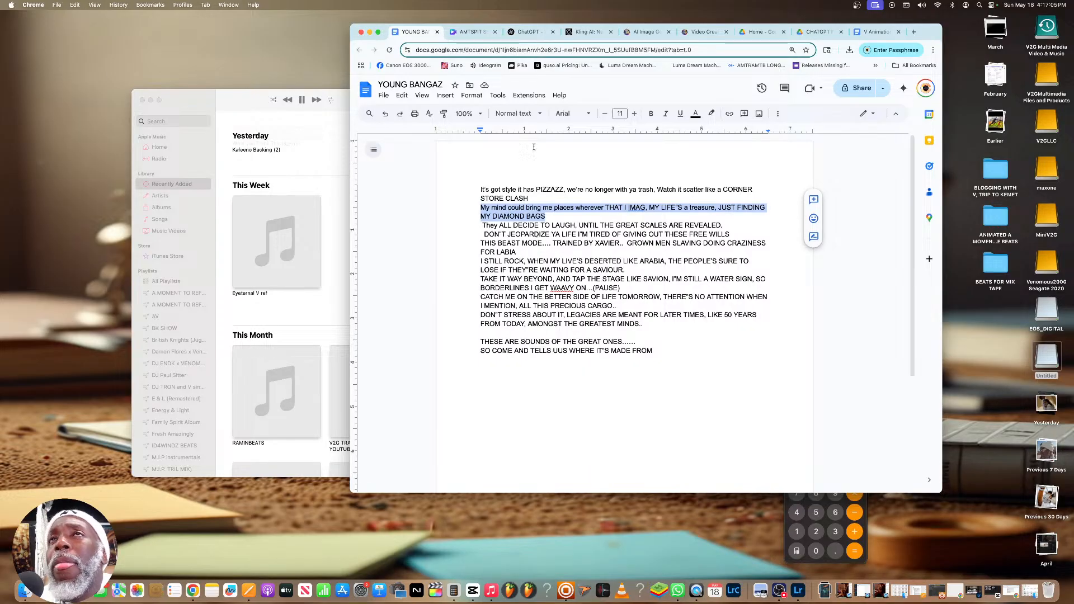
Switch to ChatGPT and send "Let's work on the next 2 bars:" followed by the copied lyrics
left_click(529, 35)
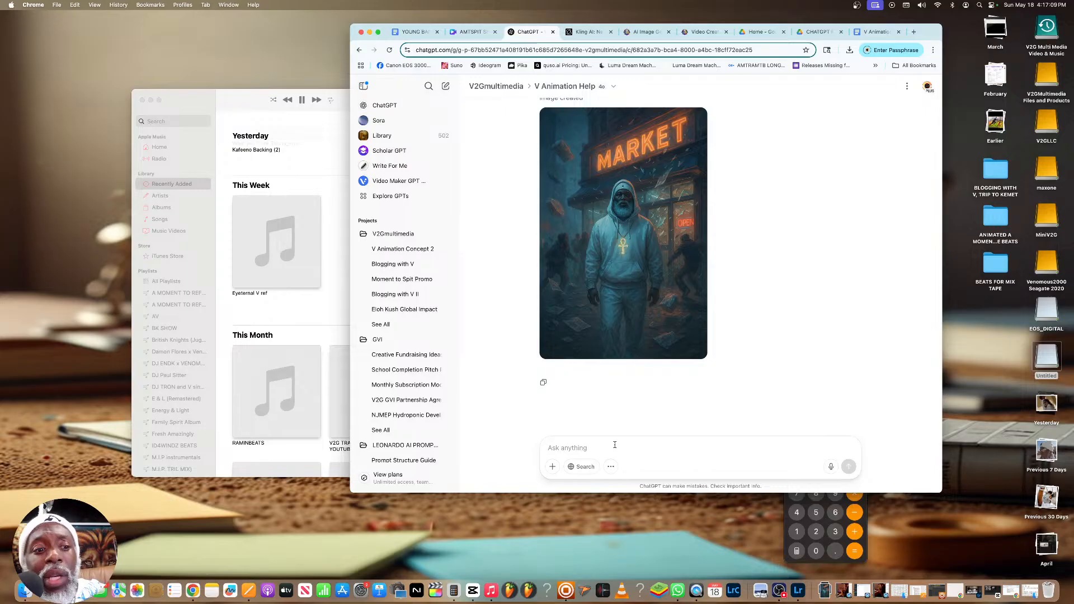
type("Let's work")
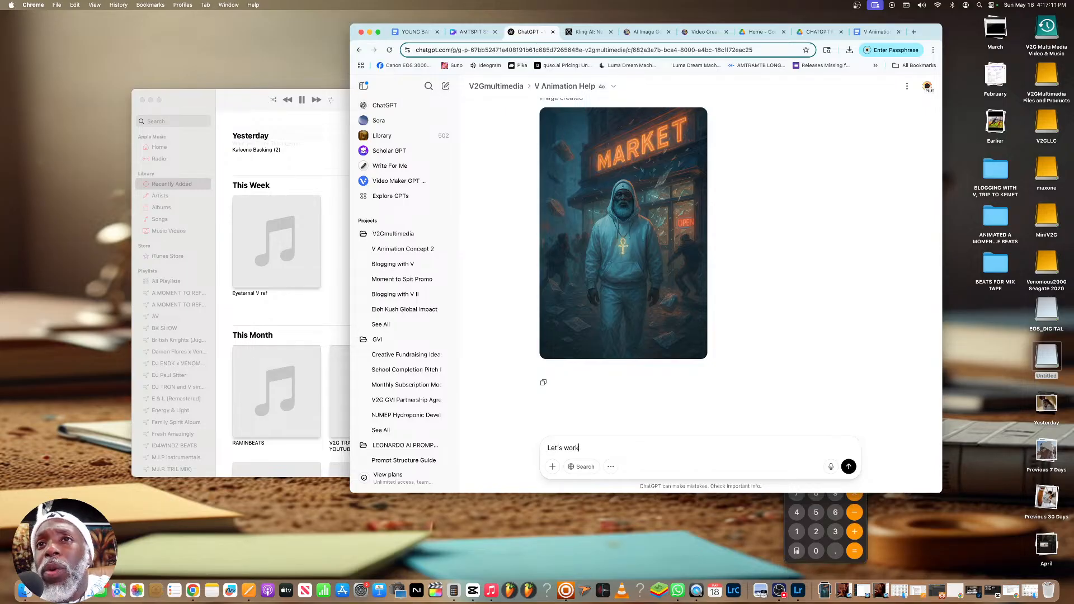
type(" on the next 2 bars:")
key("super+v")
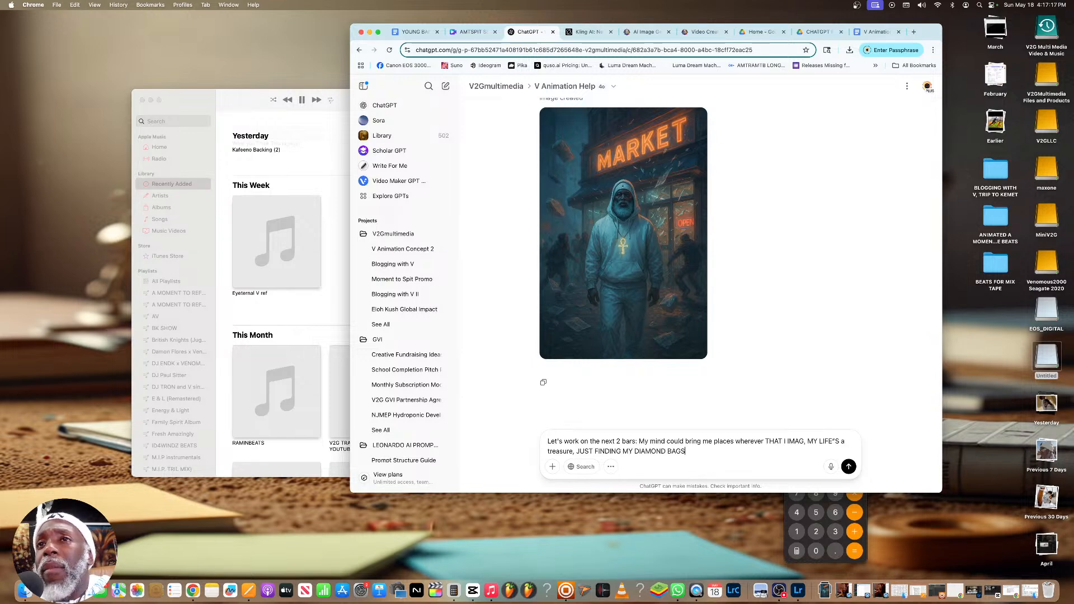
key("Return")
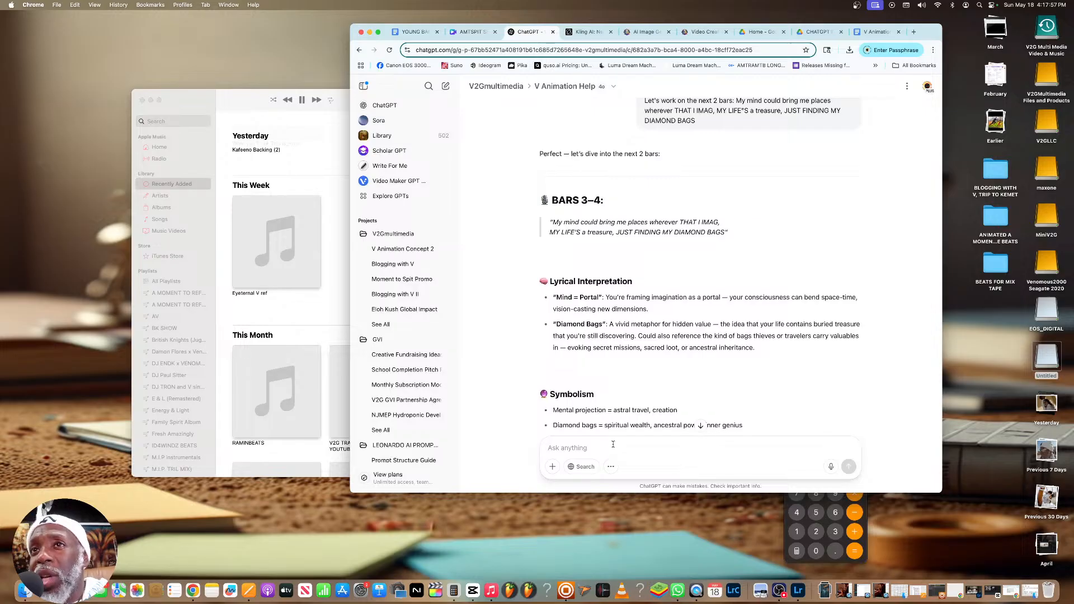
Review the concept for bars 3–4 and send ChatGPT the request "Let's create the 9:16 image to match this wonderful prompt"
scroll(738, 403, "down", 2)
scroll(731, 397, "down", 3)
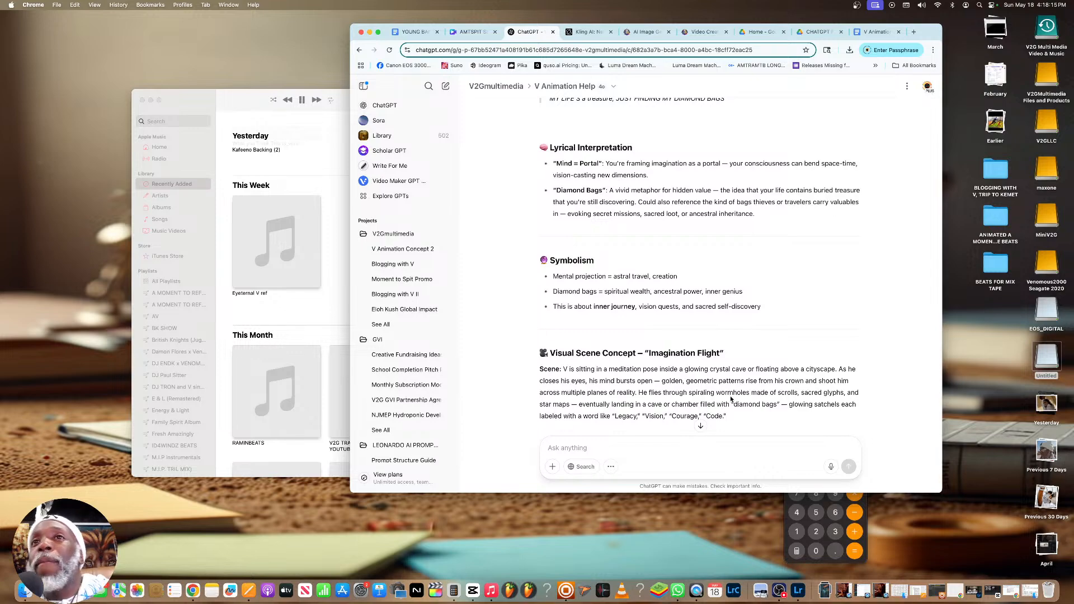
scroll(691, 379, "down", 3)
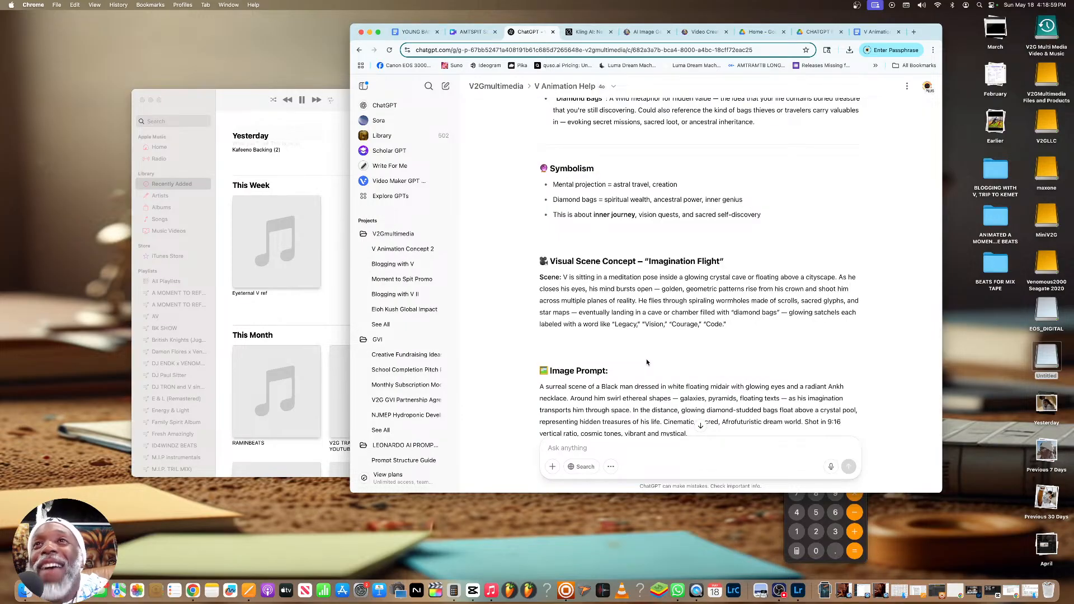
scroll(646, 364, "down", 10)
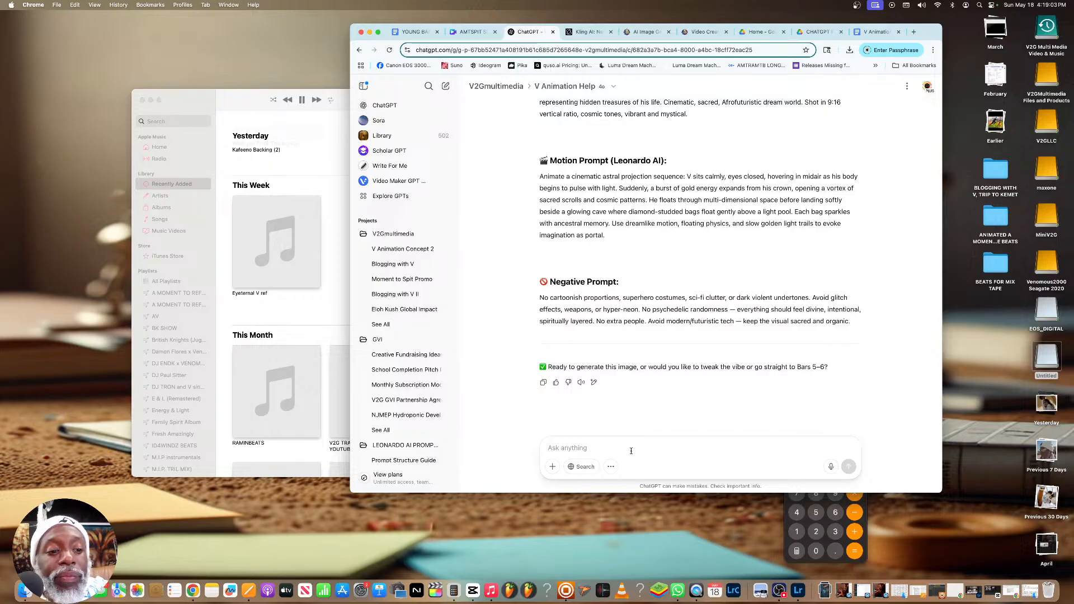
type("Let's get")
key("BackSpace")
key("BackSpace")
key("BackSpace")
type("create the ")
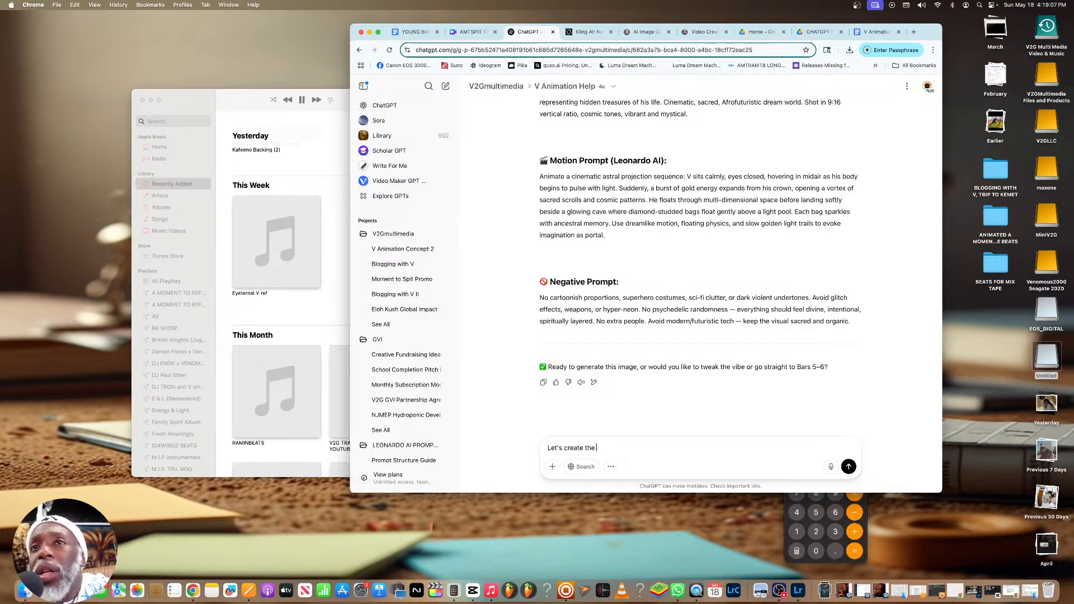
type("9:16")
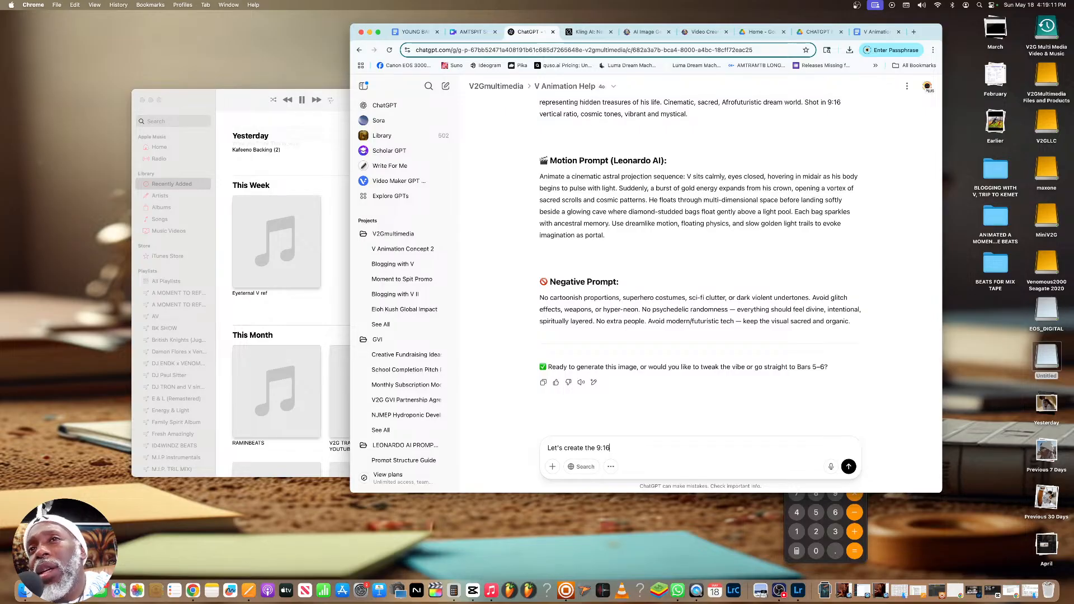
type(" image")
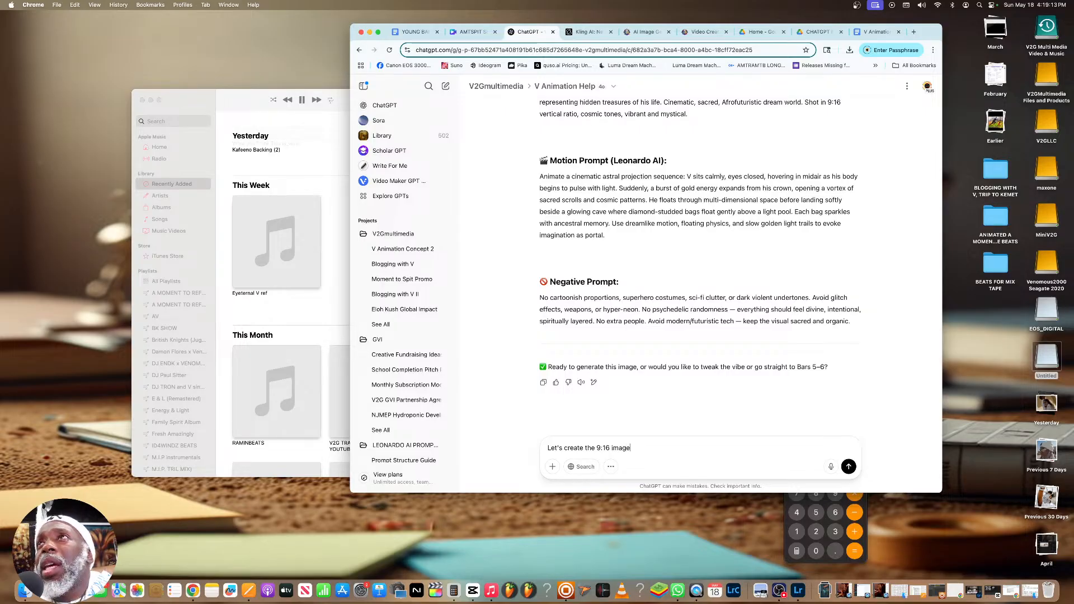
type(" to match thi")
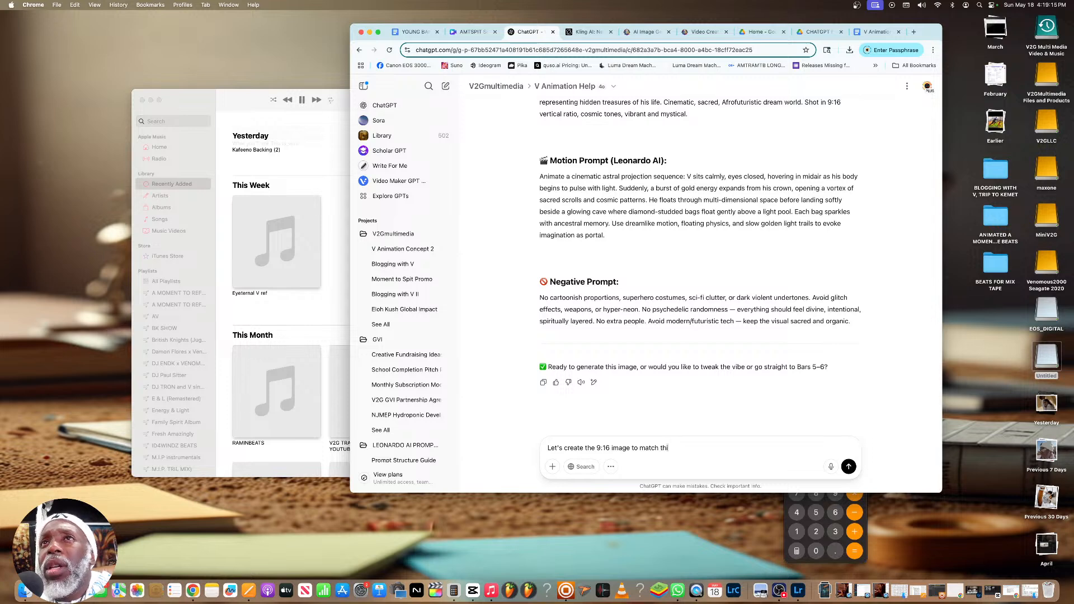
type("s wonder")
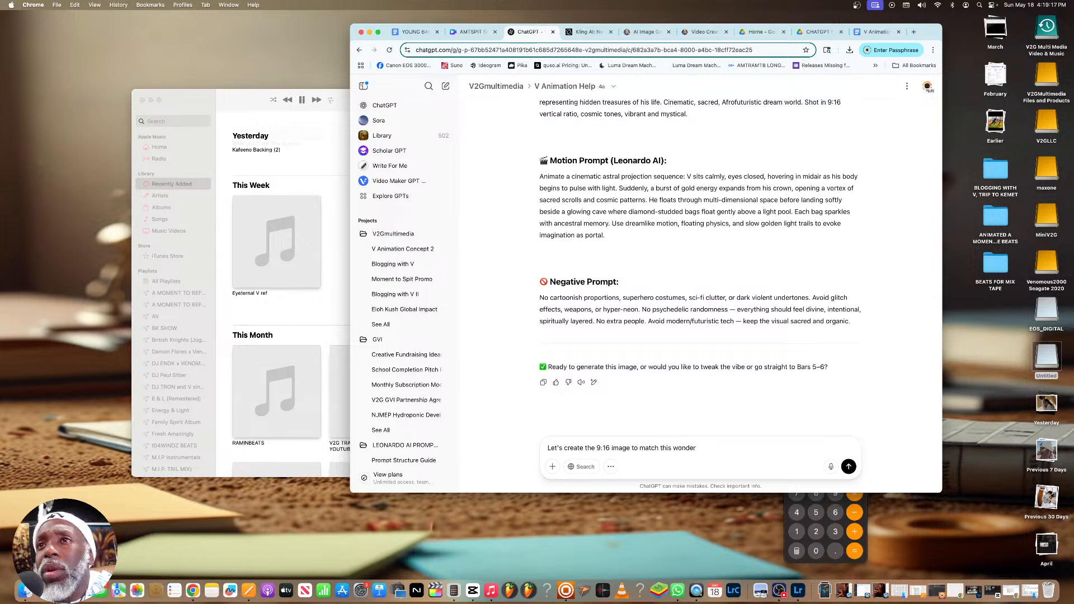
type("ful prompt")
key("Return")
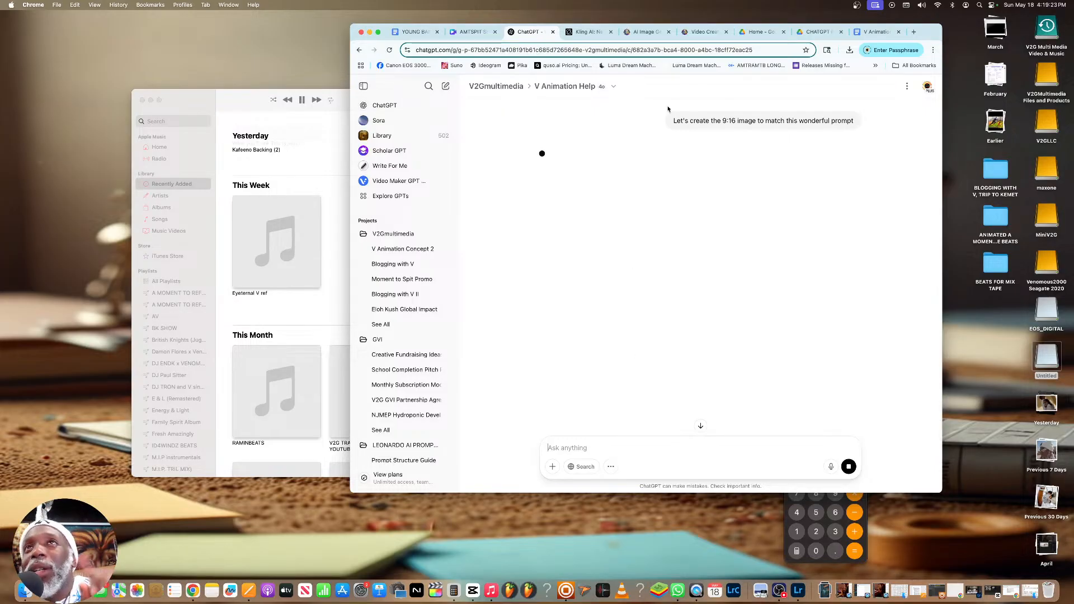
Switch to Leonardo.Ai, review the generated market video of V and download it
left_click(699, 32)
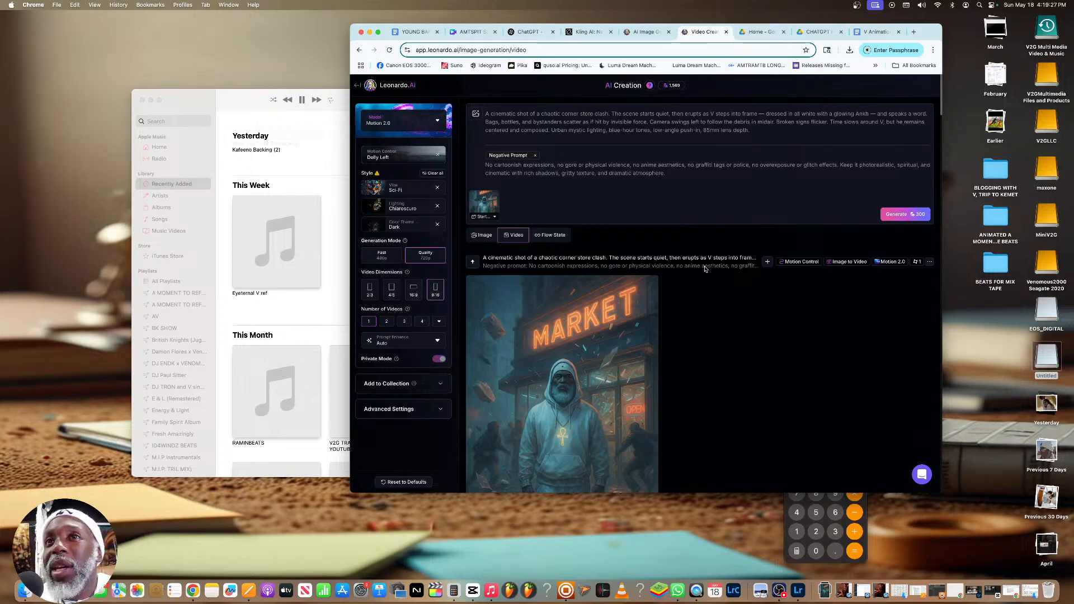
scroll(705, 268, "down", 5)
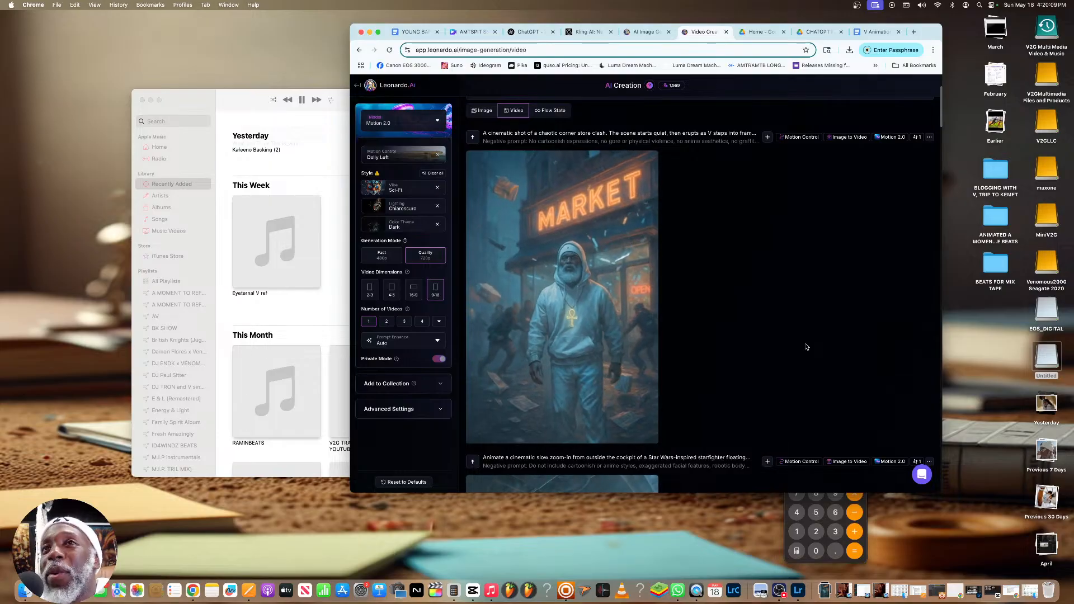
mouse_move(586, 276)
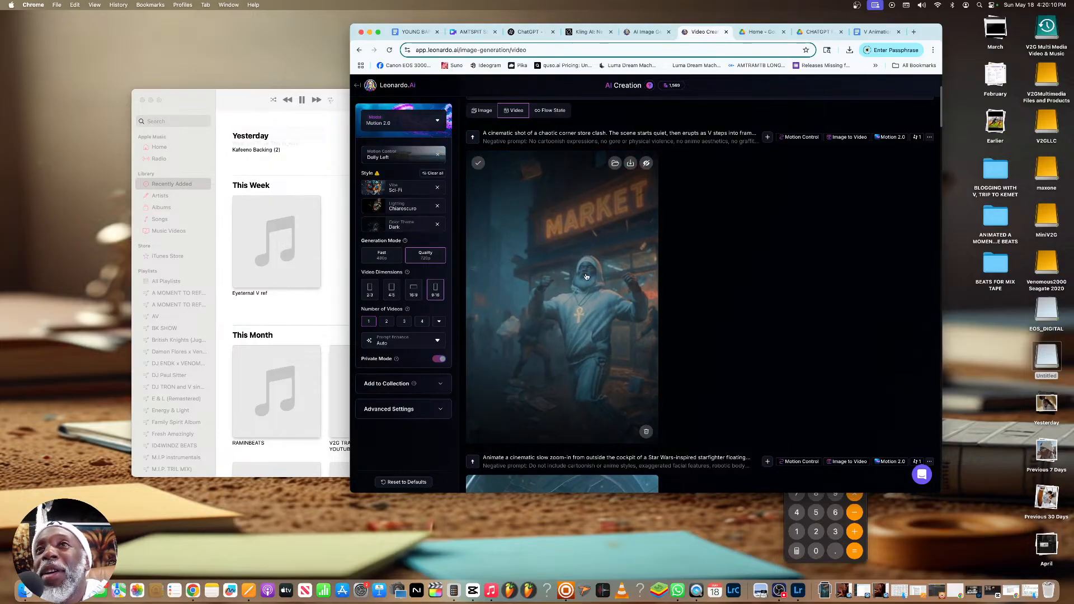
left_click(601, 244)
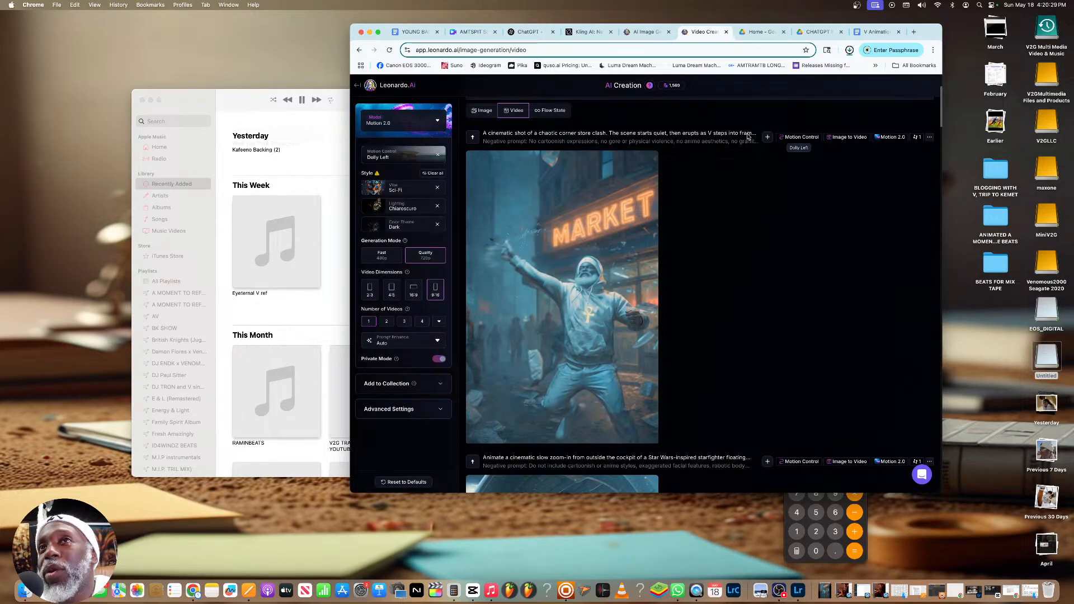
scroll(613, 123, "up", 3)
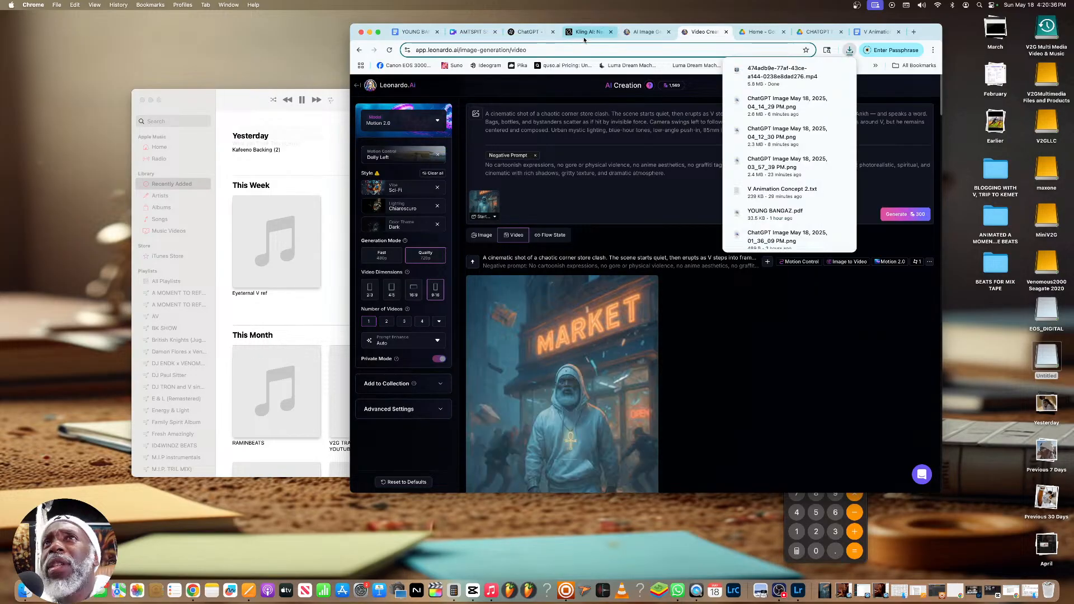
Return to ChatGPT, view the image of V meditating with diamond bags at full size, and close it
left_click(532, 32)
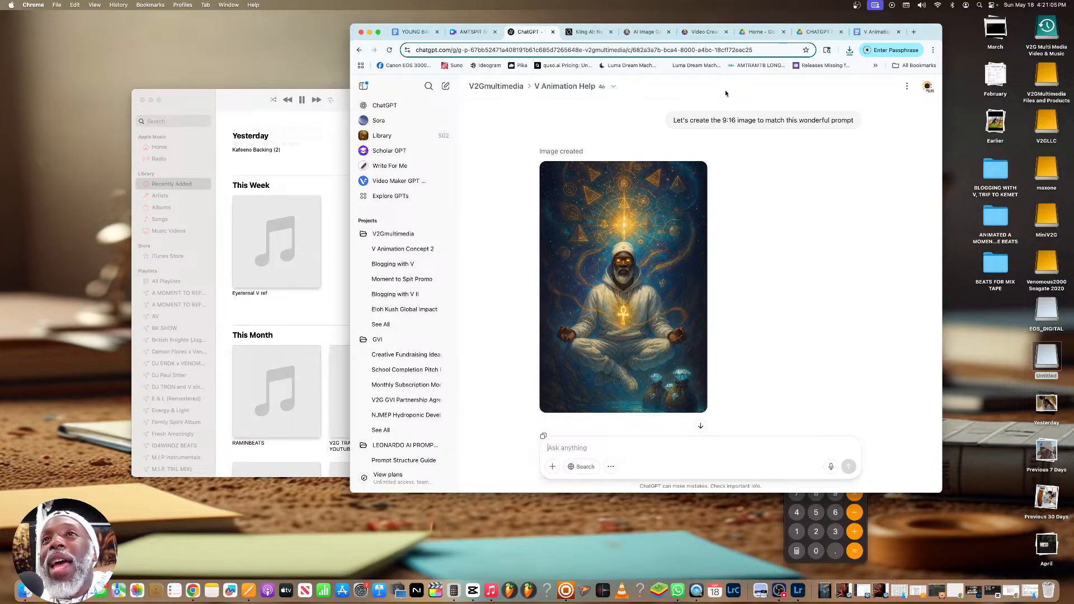
left_click(626, 271)
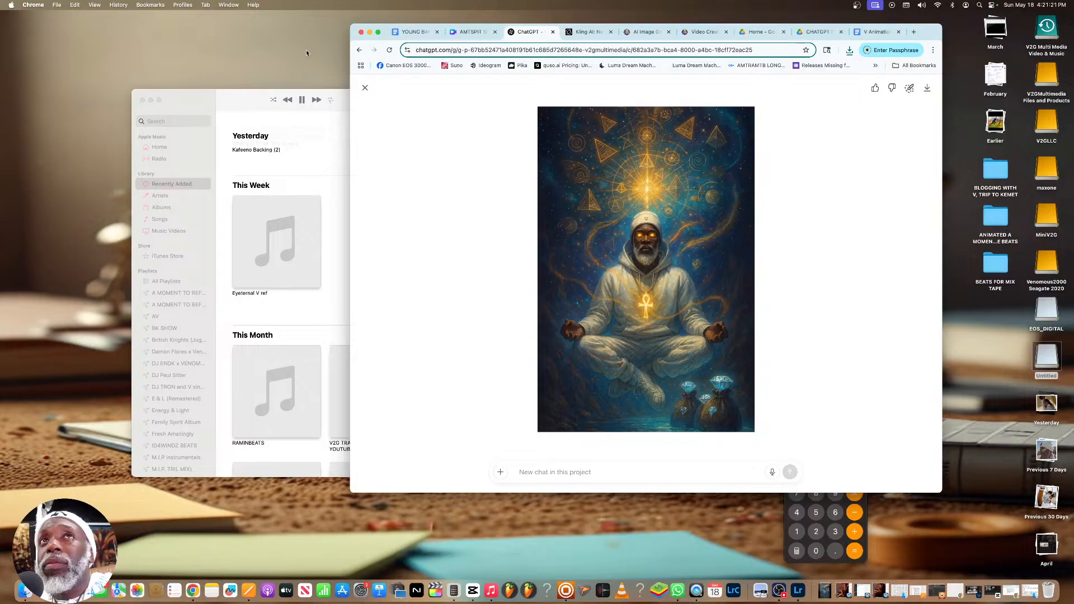
left_click(364, 87)
Copy the motion prompt for bars 3–4 from ChatGPT and replace the Leonardo.Ai video prompt with it
scroll(642, 179, "up", 5)
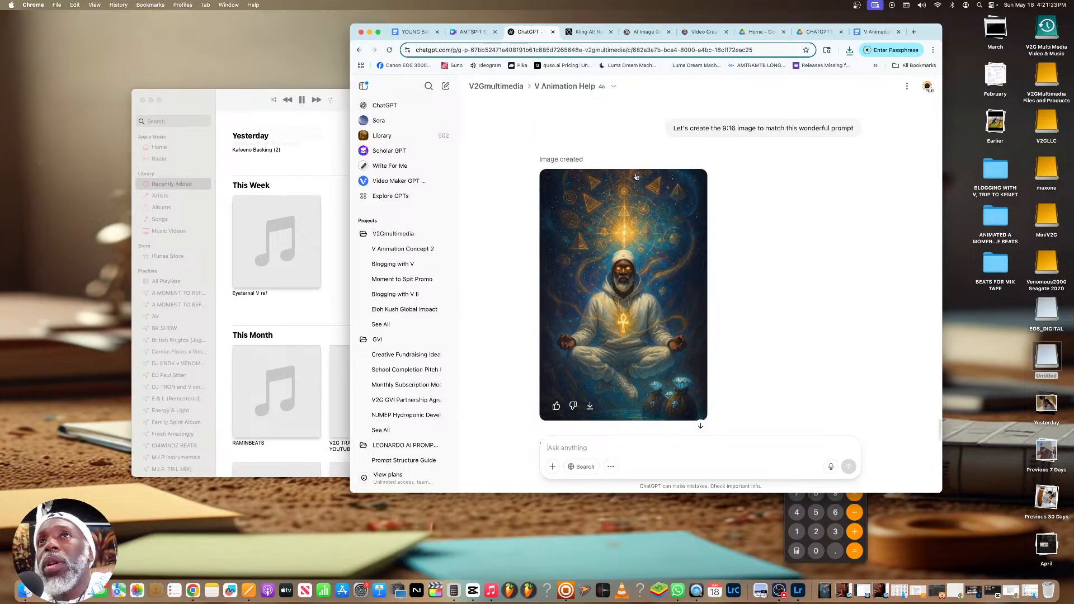
scroll(642, 179, "up", 4)
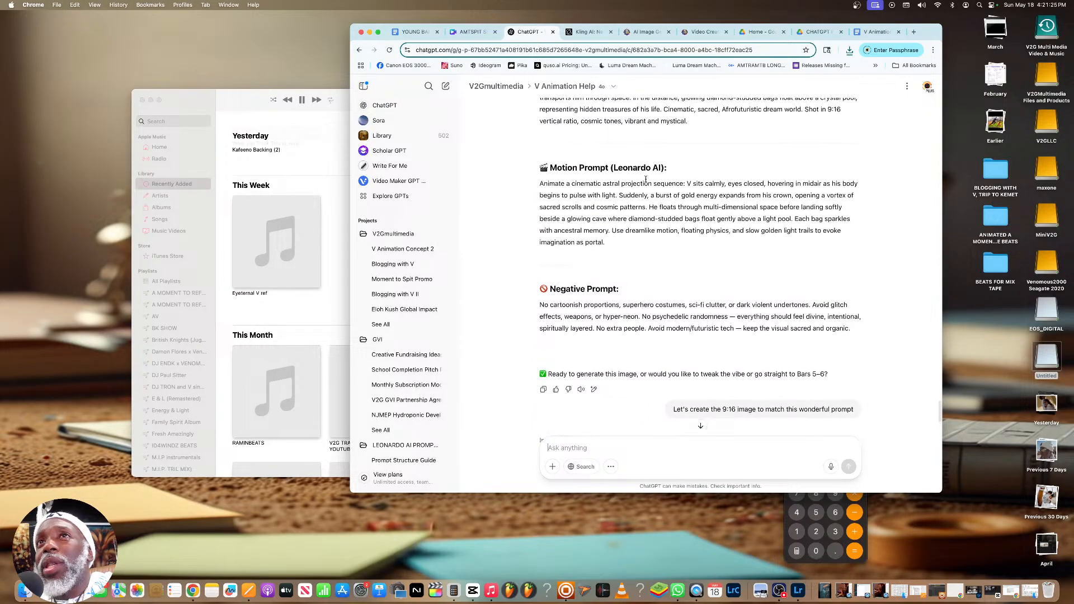
left_click_drag(605, 247, 540, 185)
right_click(550, 190)
left_click(563, 207)
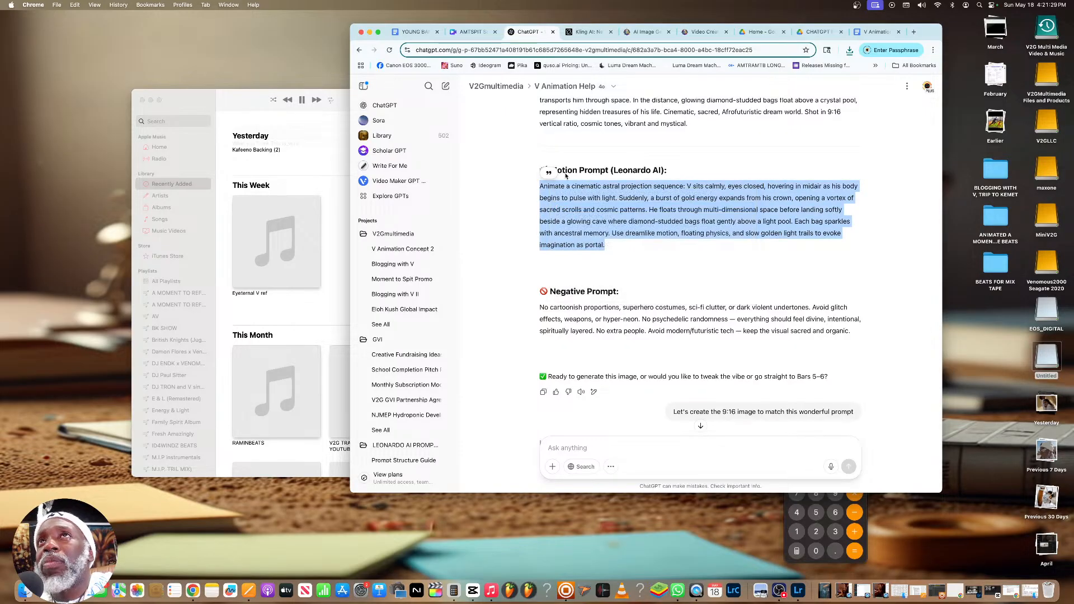
left_click(699, 32)
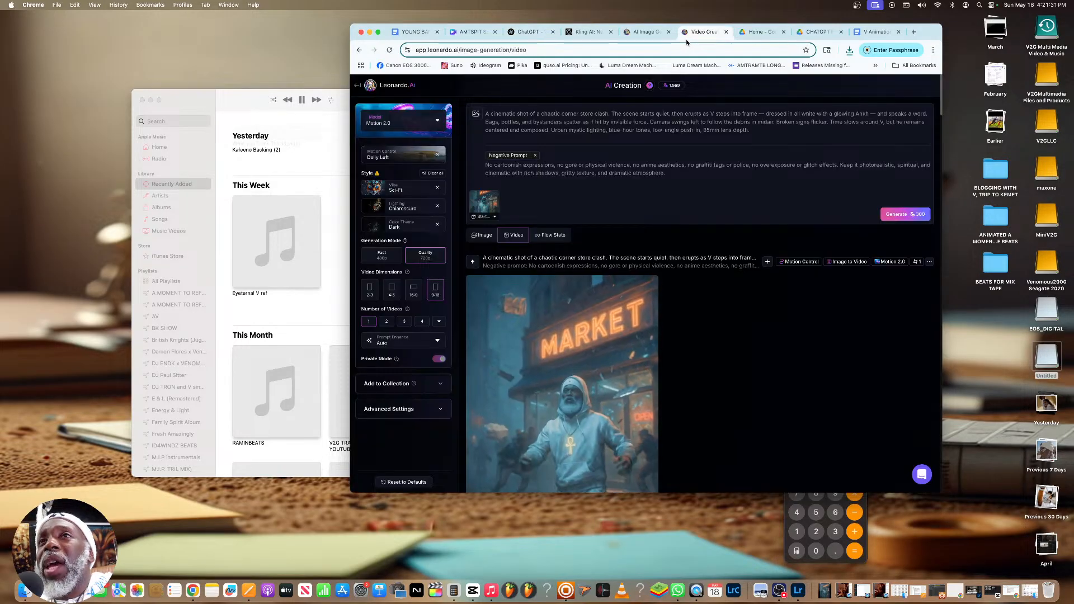
left_click_drag(753, 132, 470, 110)
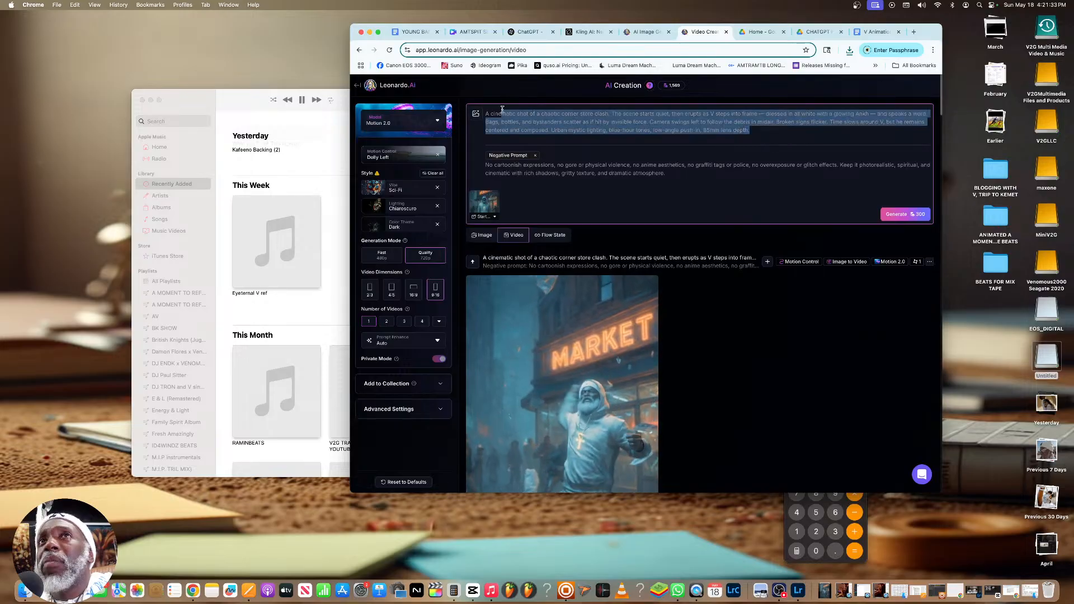
key("super+v")
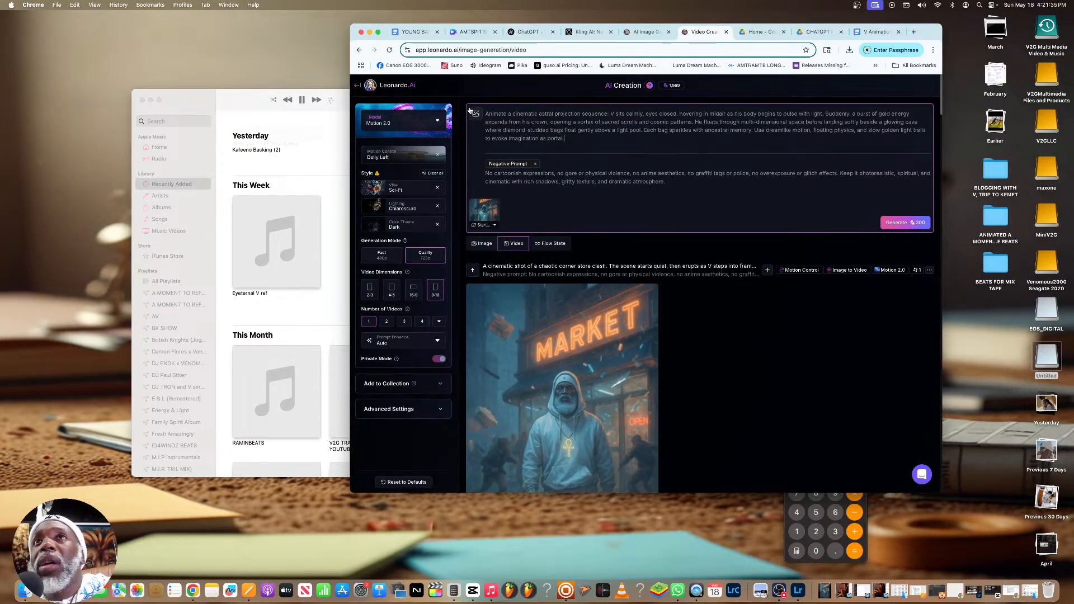
Copy the negative prompt for bars 3–4 from ChatGPT and replace the Leonardo.Ai video's negative prompt with it
left_click(526, 34)
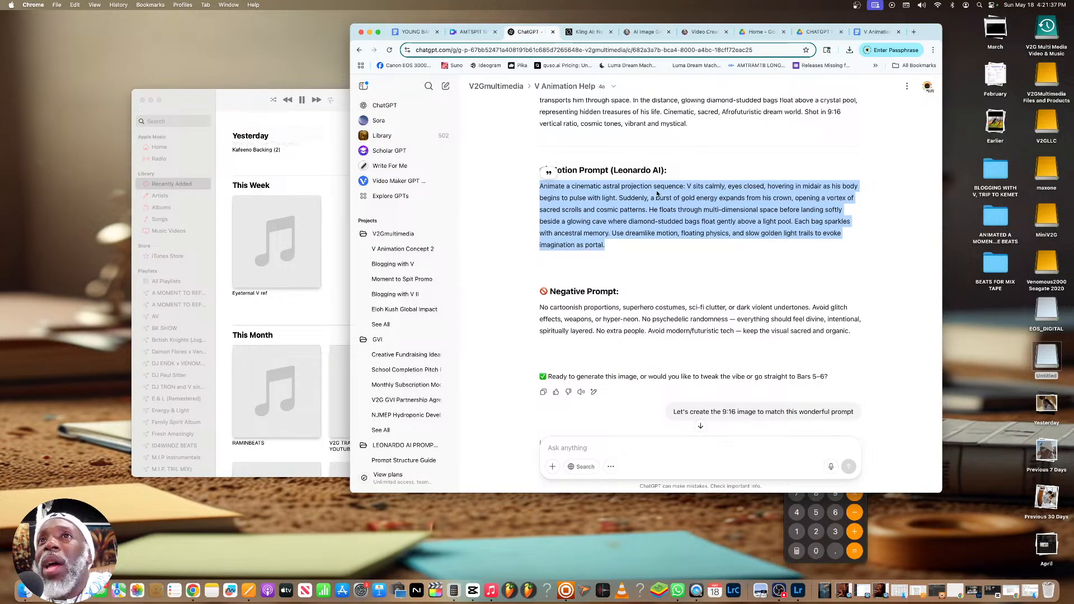
left_click_drag(859, 336, 539, 307)
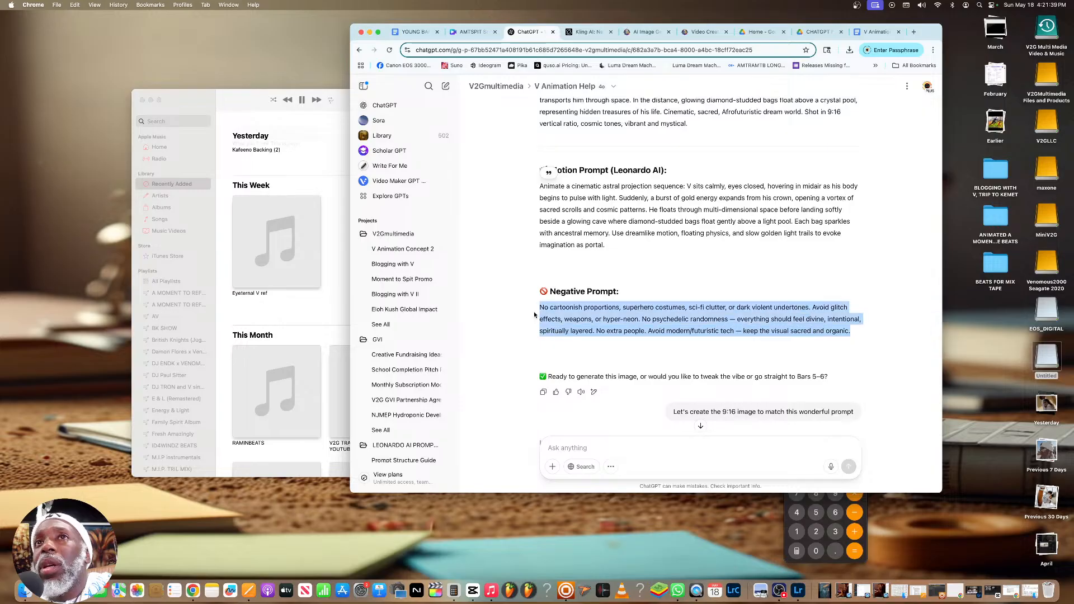
right_click(553, 307)
left_click(562, 325)
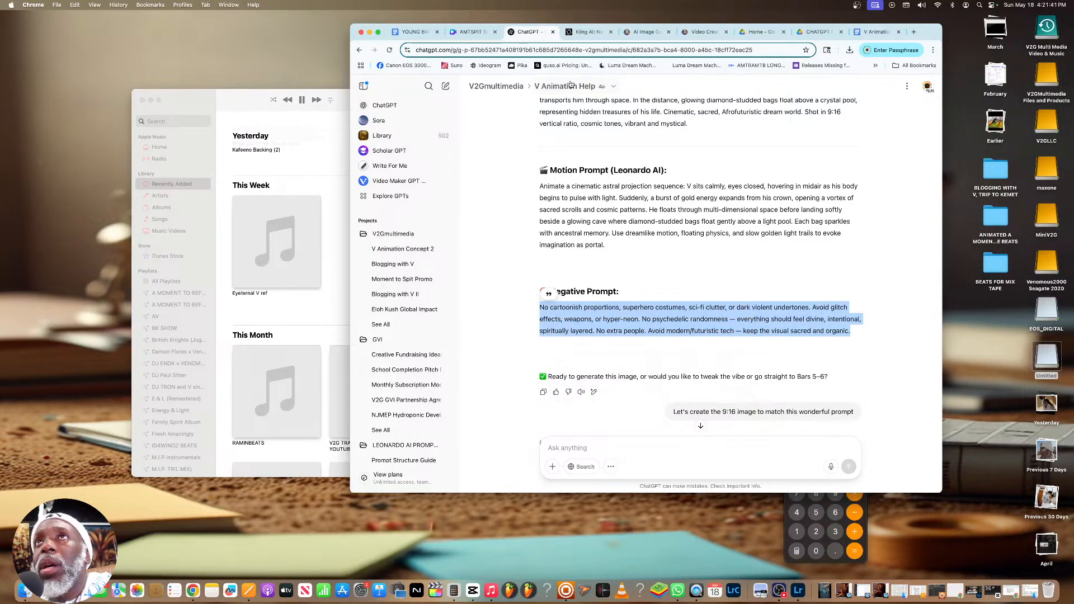
left_click(703, 32)
left_click_drag(666, 182, 471, 171)
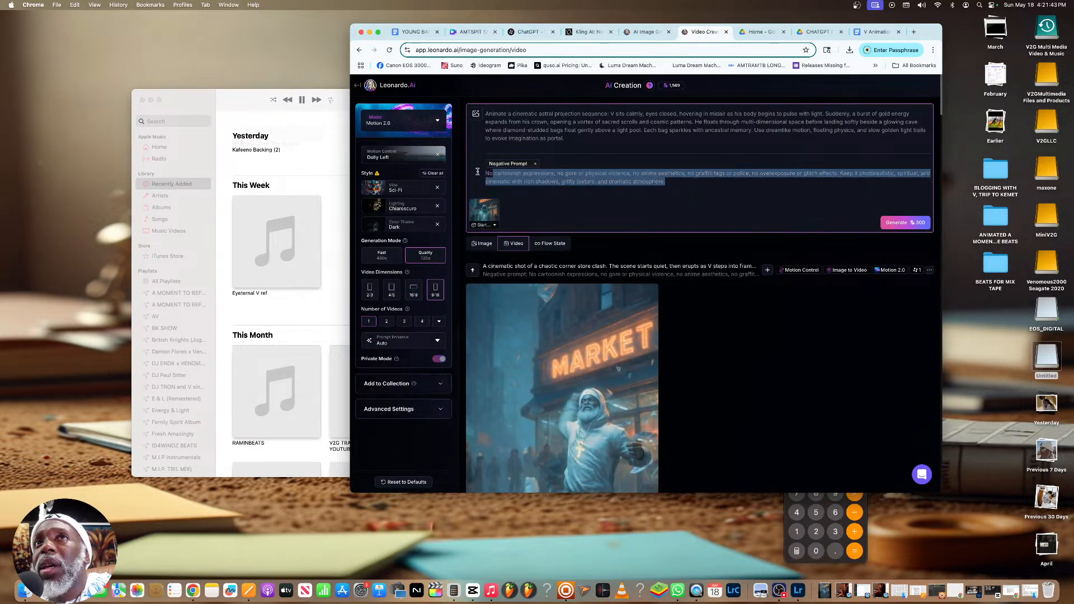
key("super+v")
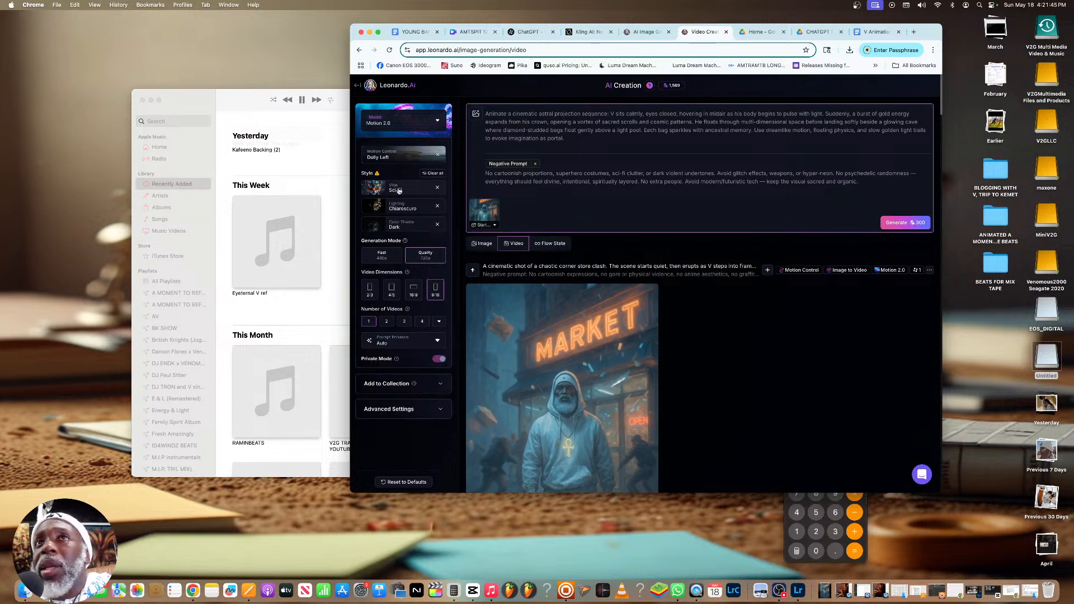
Remove the market image as the video's start frame and open the image selection for a new start frame
left_click(473, 206)
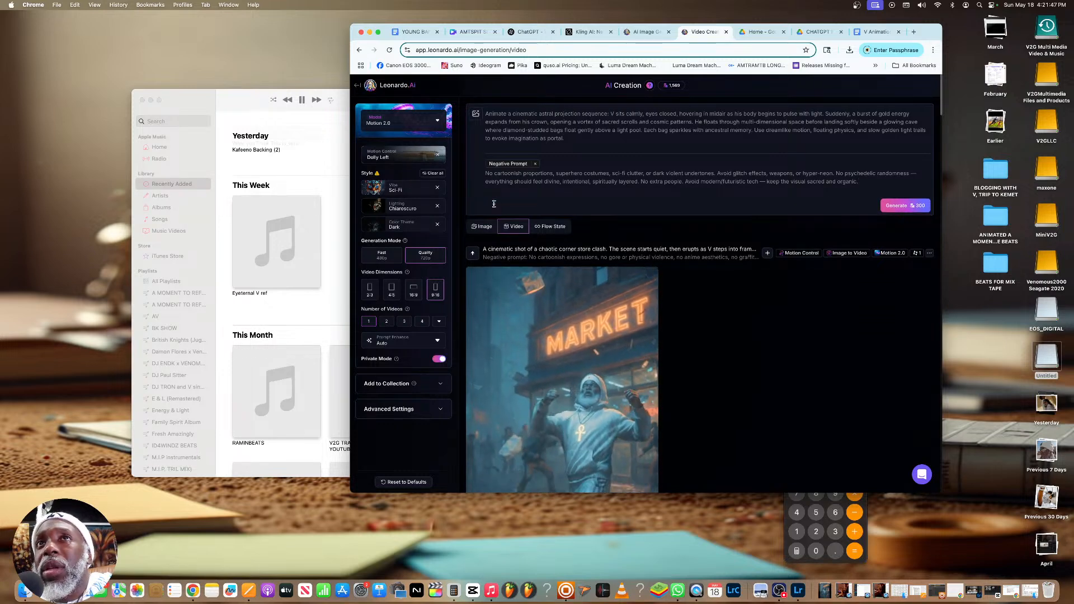
left_click(477, 115)
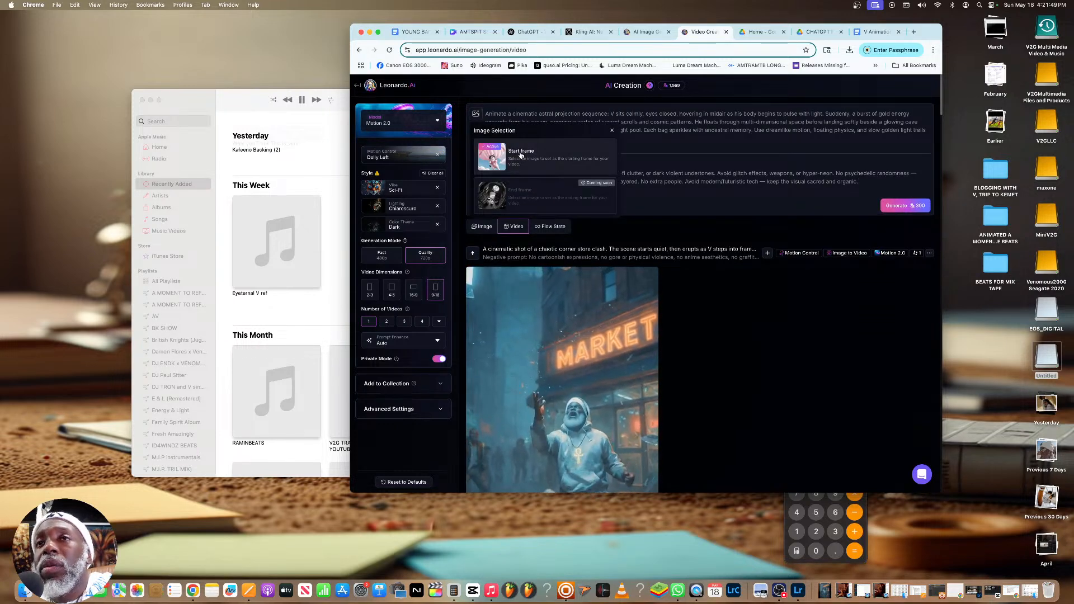
left_click(520, 156)
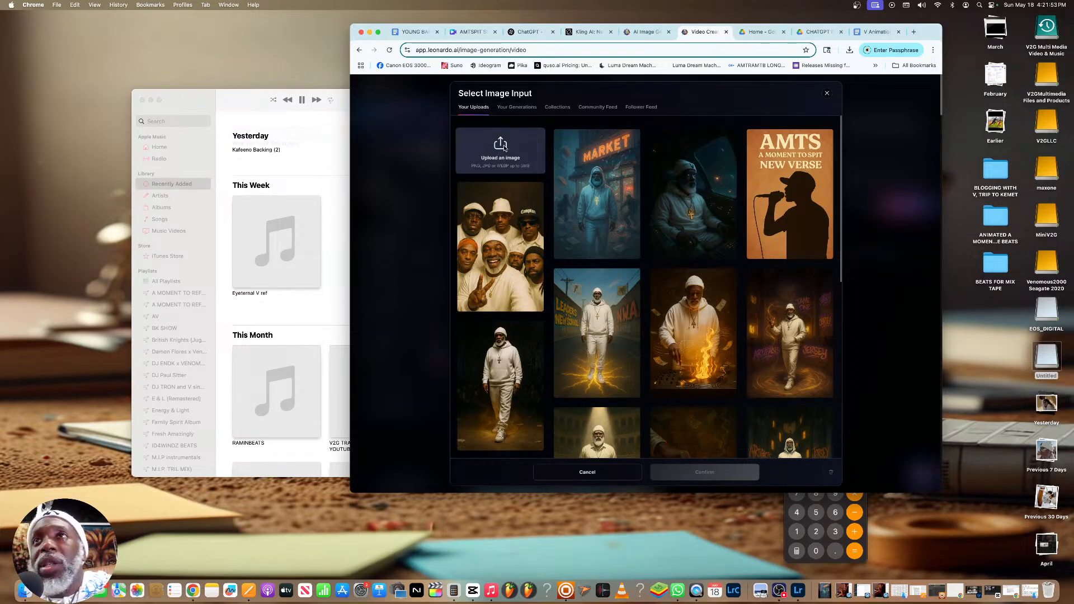
left_click(503, 148)
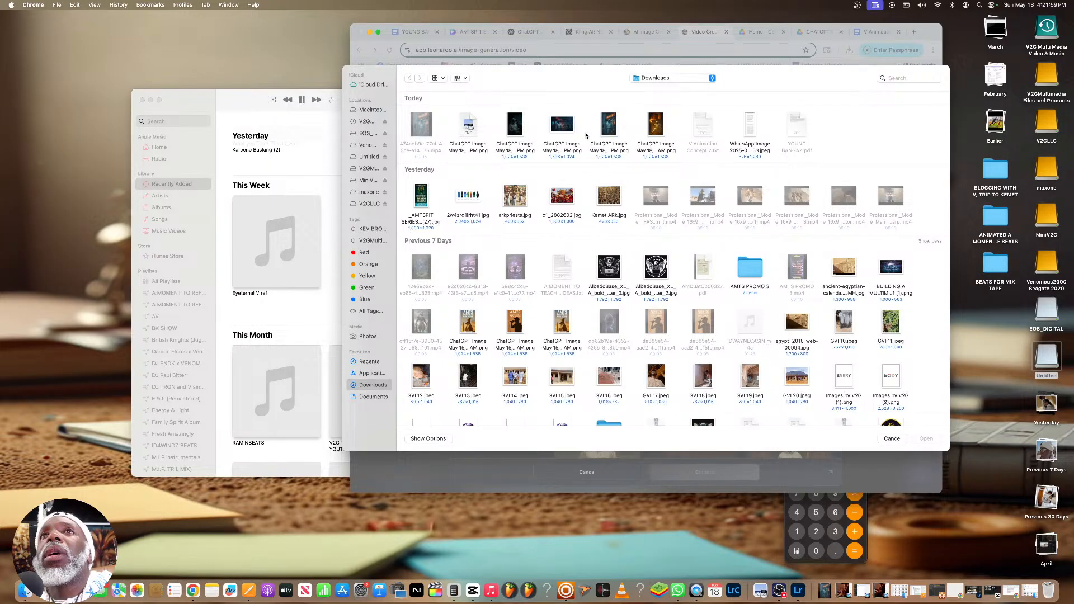
left_click(893, 438)
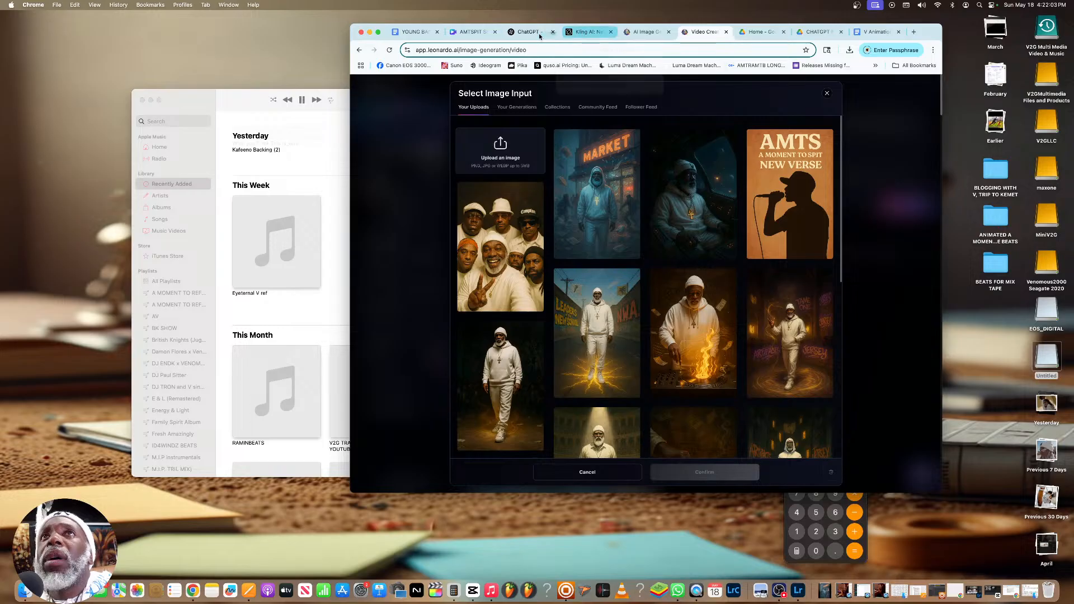
Switch to ChatGPT, download the full-size image of V meditating with diamond bags, and close the image view
left_click(532, 33)
scroll(632, 234, "down", 2)
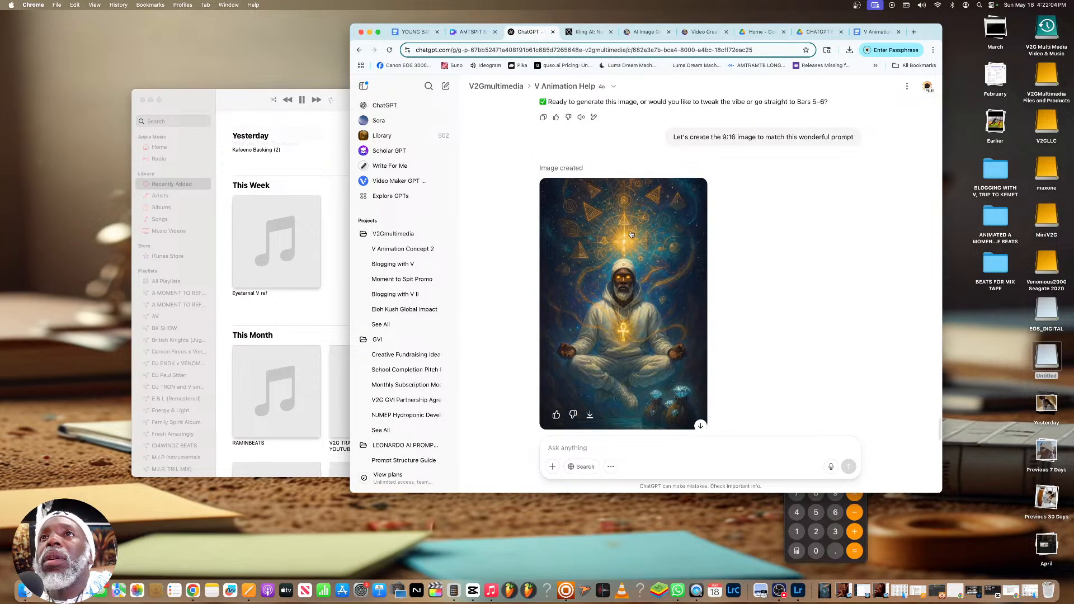
left_click(632, 234)
left_click(925, 88)
left_click(876, 88)
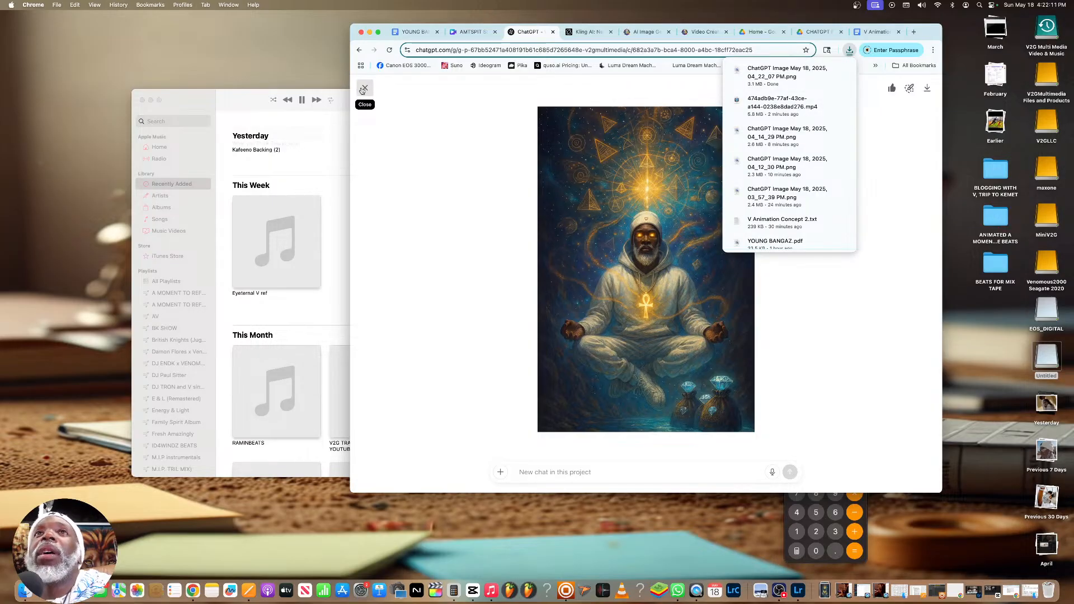
left_click(360, 89)
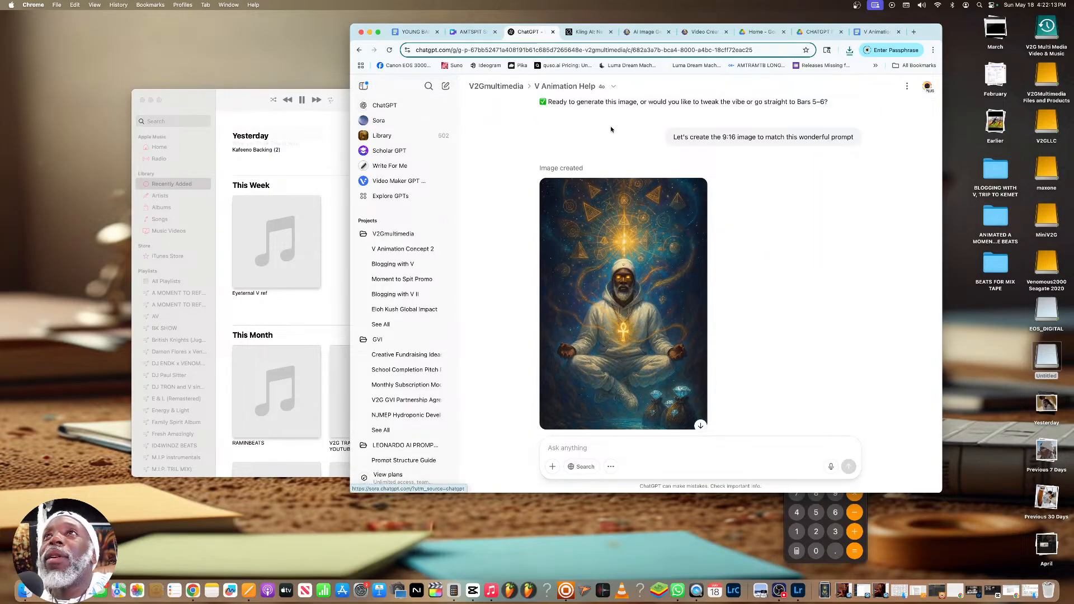
Return to Leonardo.Ai and upload the downloaded image of V meditating as the video's start frame
left_click(704, 32)
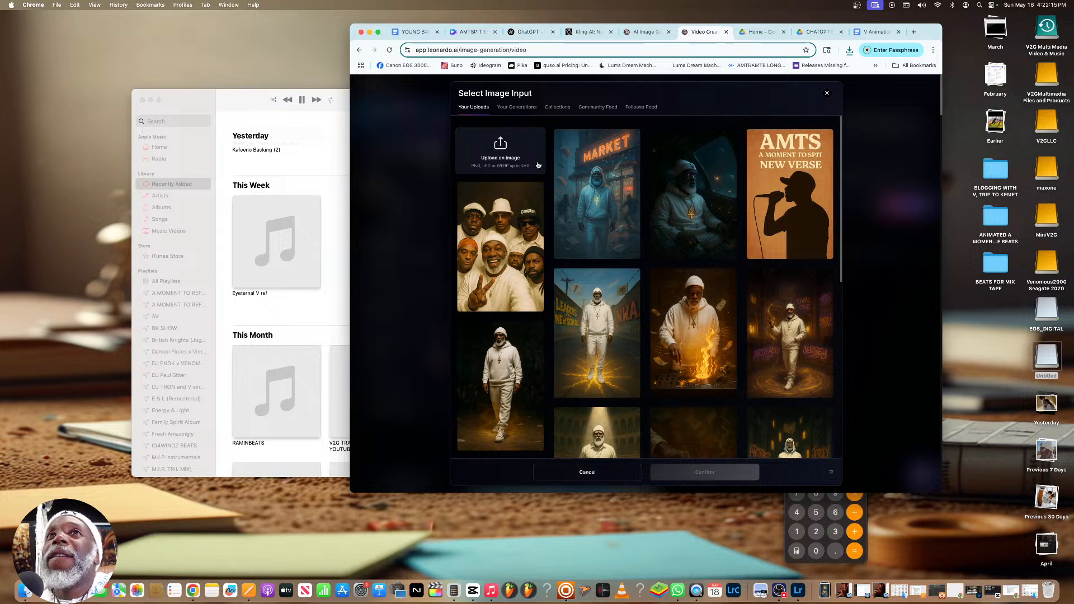
left_click(500, 142)
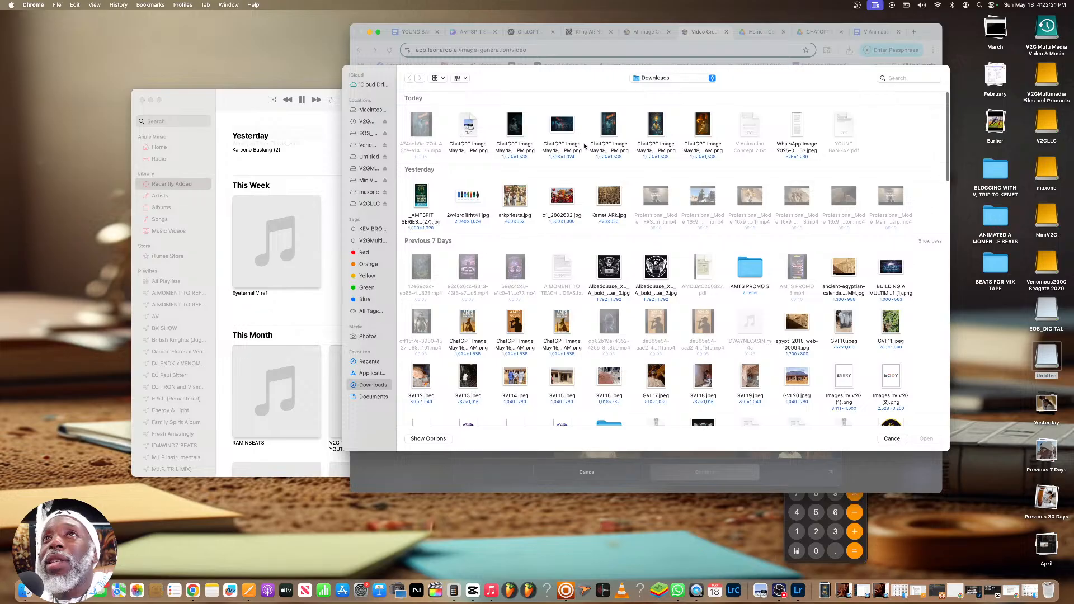
left_click(668, 145)
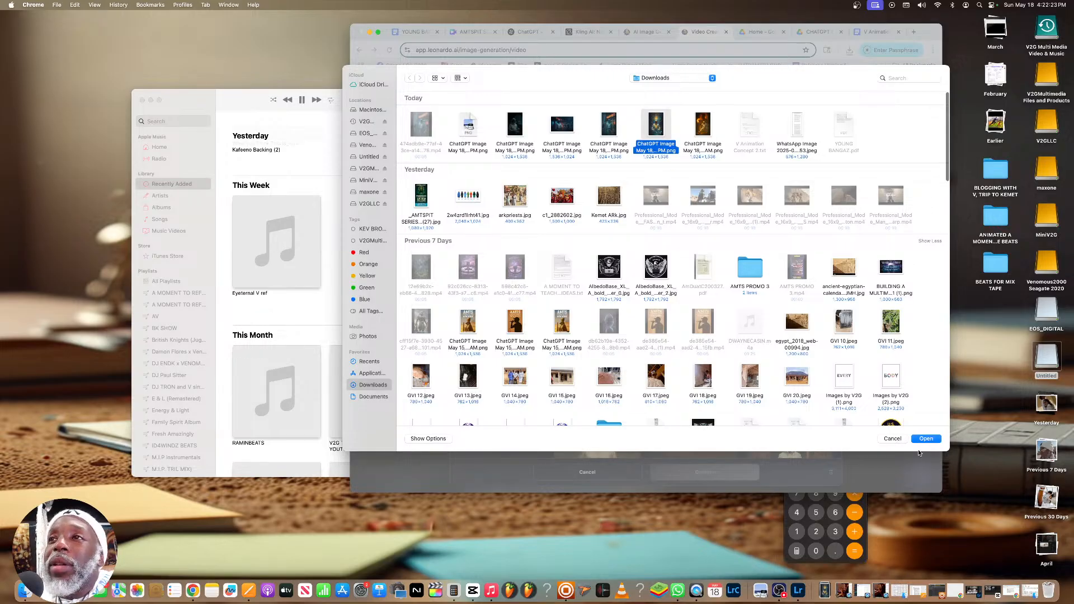
left_click(926, 441)
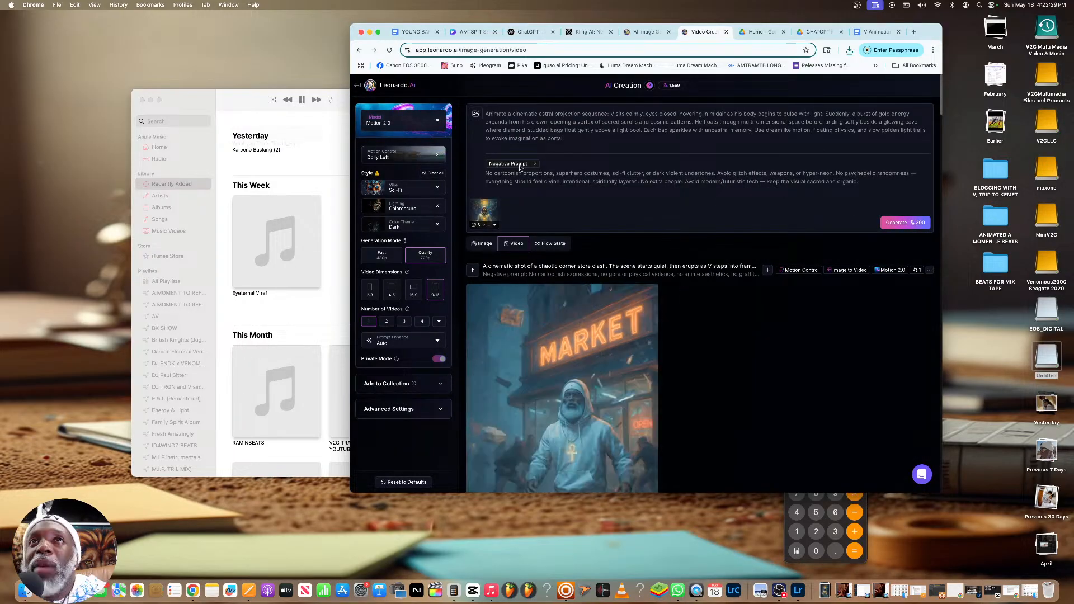
Set the motion control to Crane Up and generate the astral projection video
left_click(394, 158)
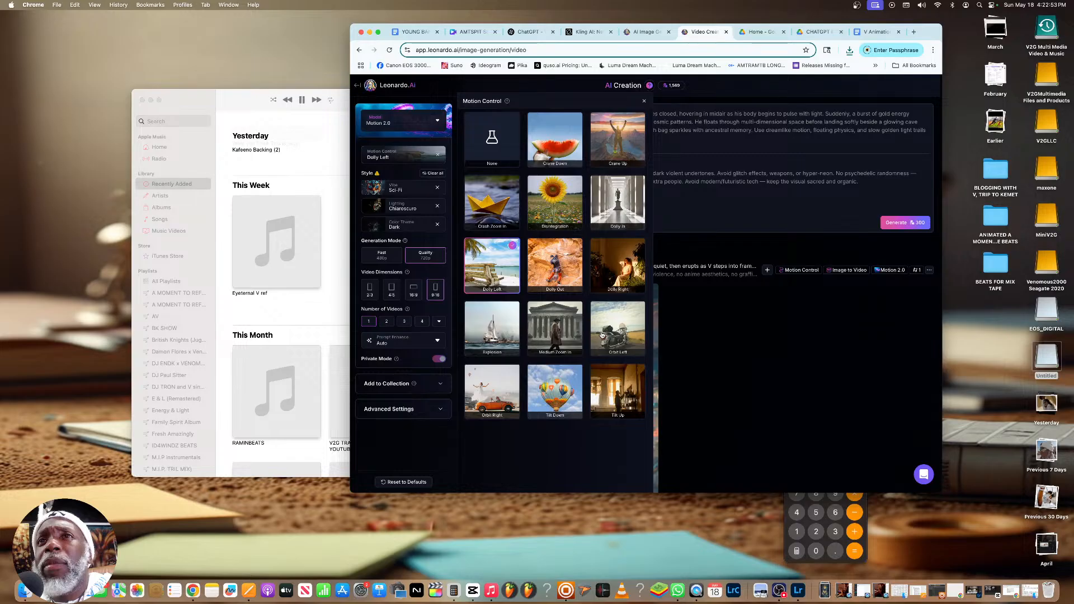
left_click(641, 116)
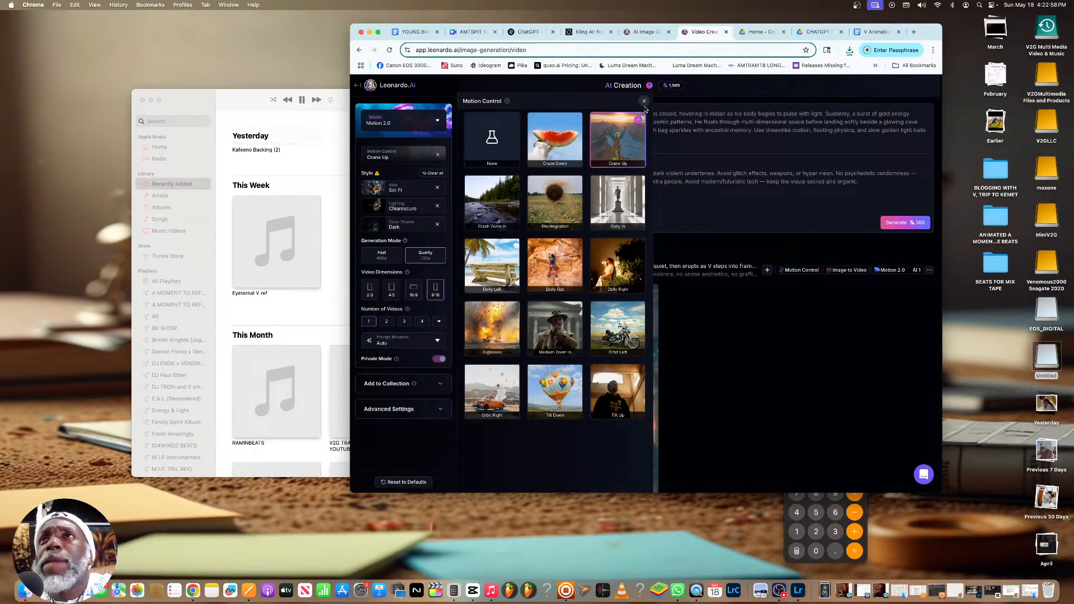
left_click(644, 102)
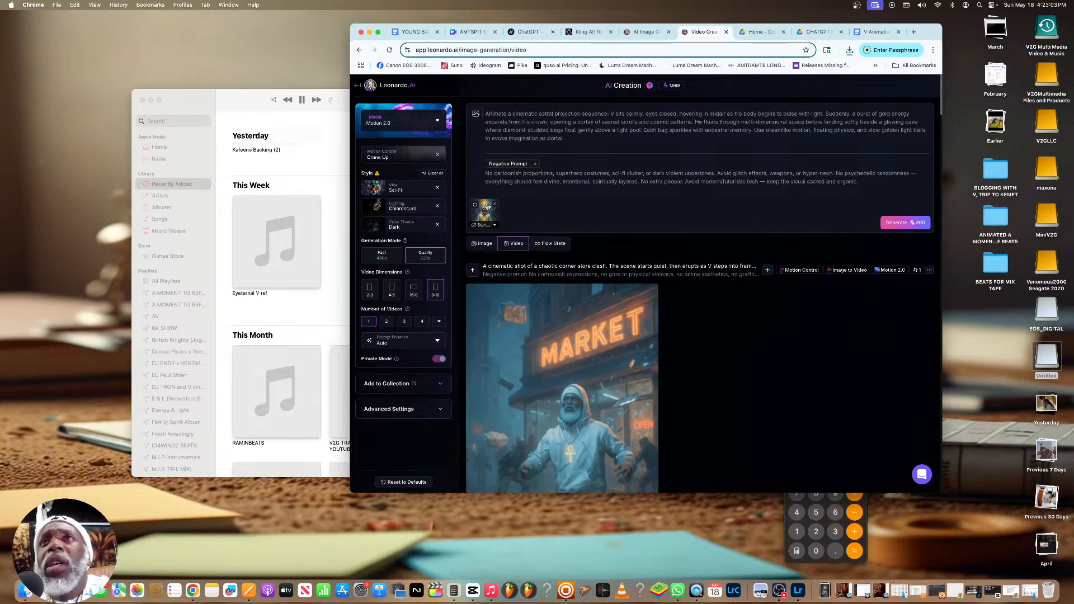
left_click(898, 223)
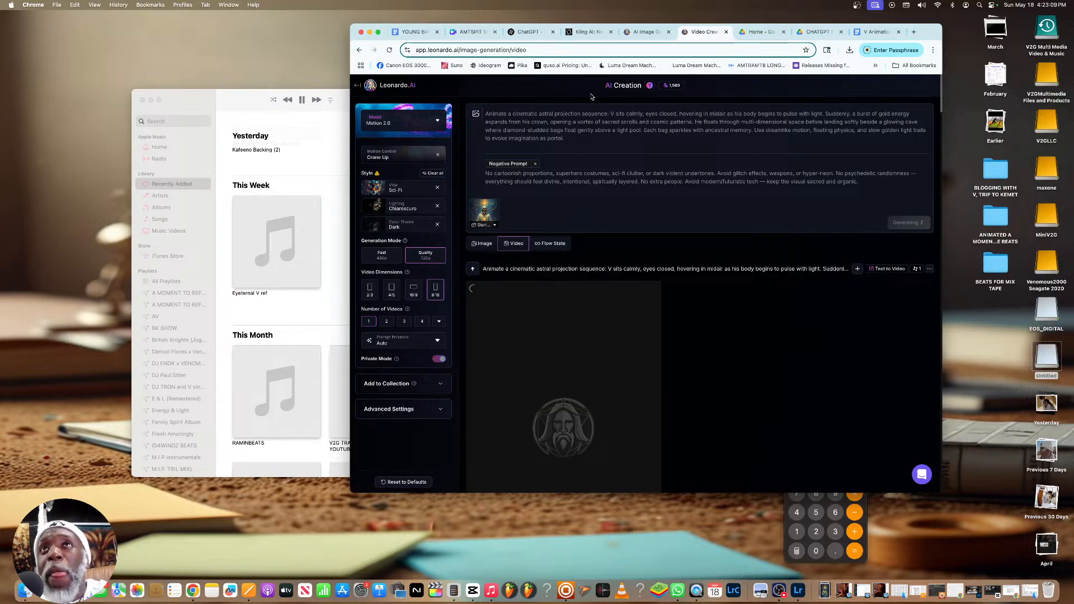
Open the YOUNG BANGAZ document and copy the two lines from "They ALL DECIDE TO LAUGH" to "THESE FREE WILLS"
left_click(524, 33)
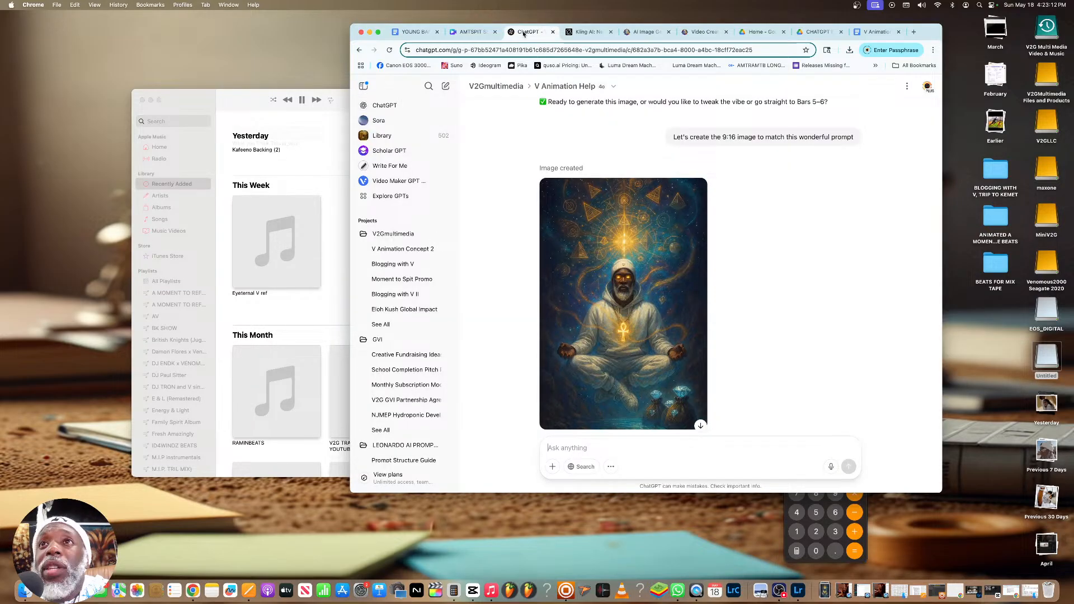
left_click(876, 32)
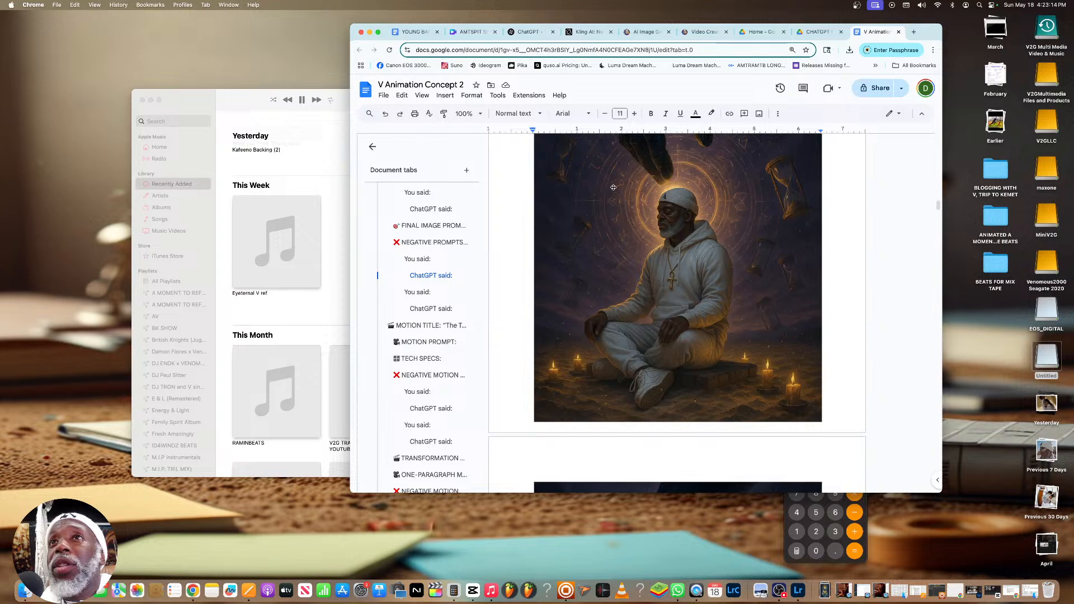
left_click(415, 32)
left_click_drag(555, 226, 739, 232)
left_click_drag(481, 226, 727, 234)
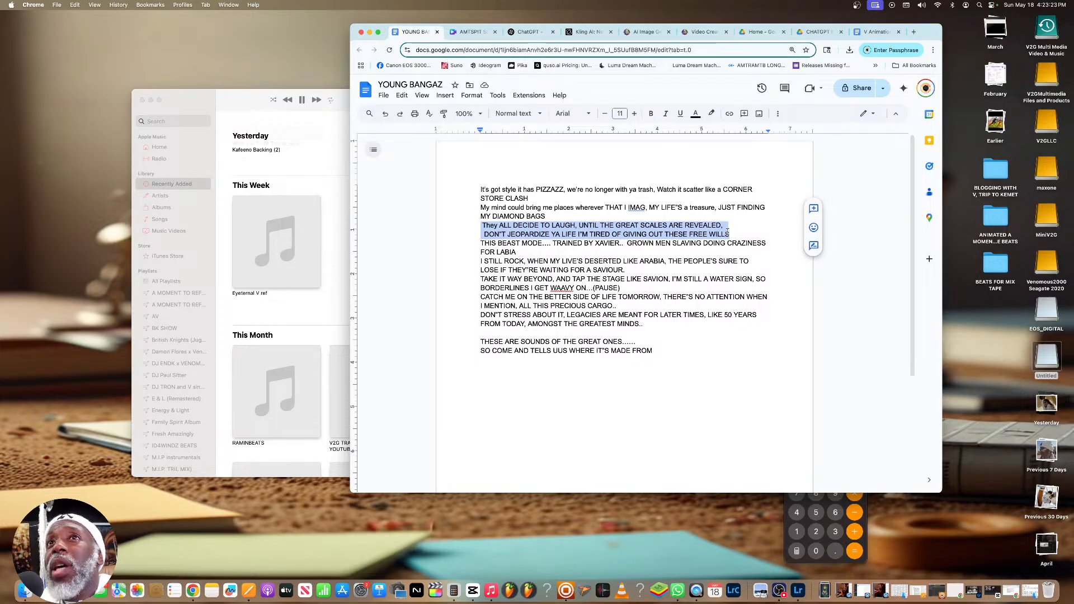
right_click(684, 234)
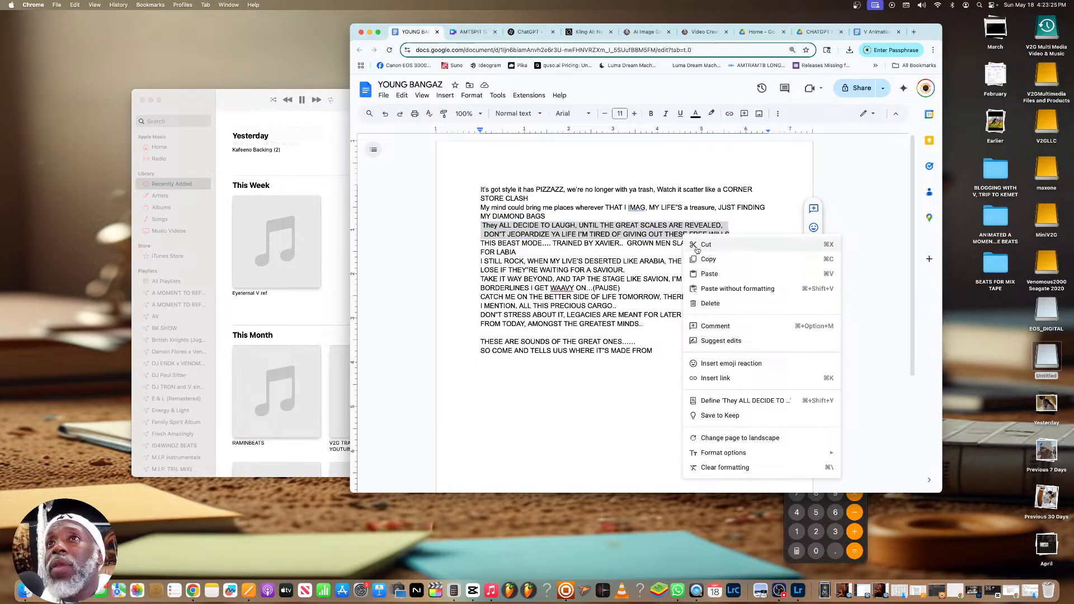
left_click(705, 258)
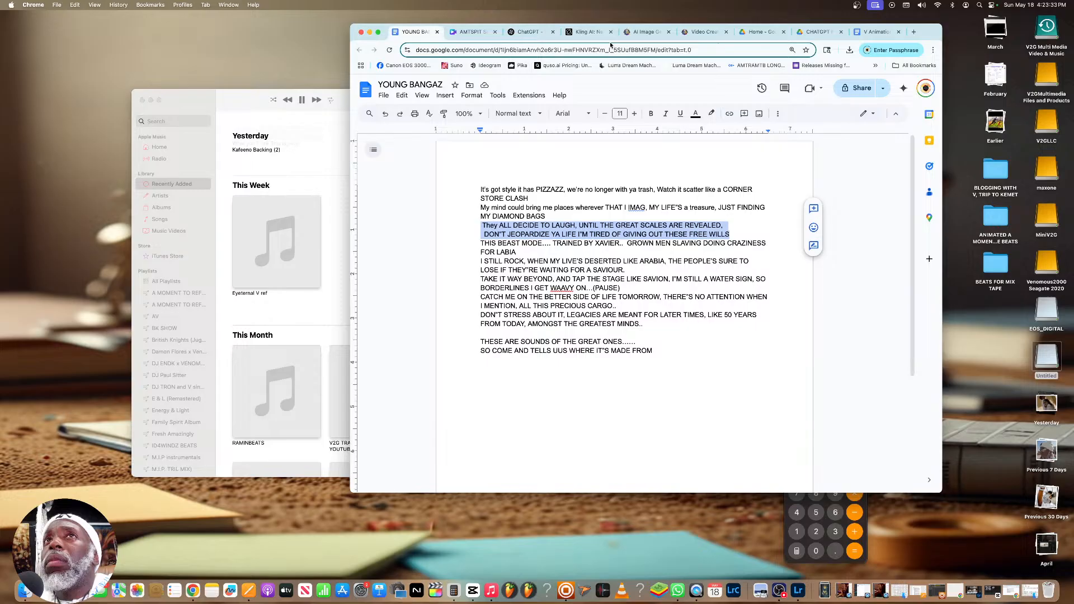
Send ChatGPT the message "Ok lets do the next bars:" followed by the copied lyrics
left_click(526, 33)
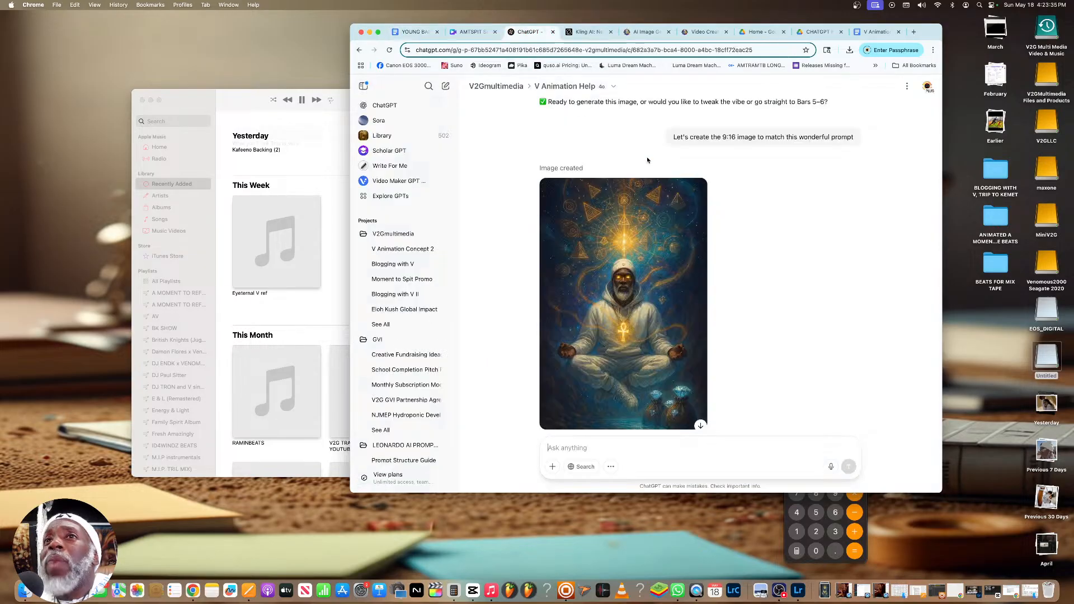
type("Ok le")
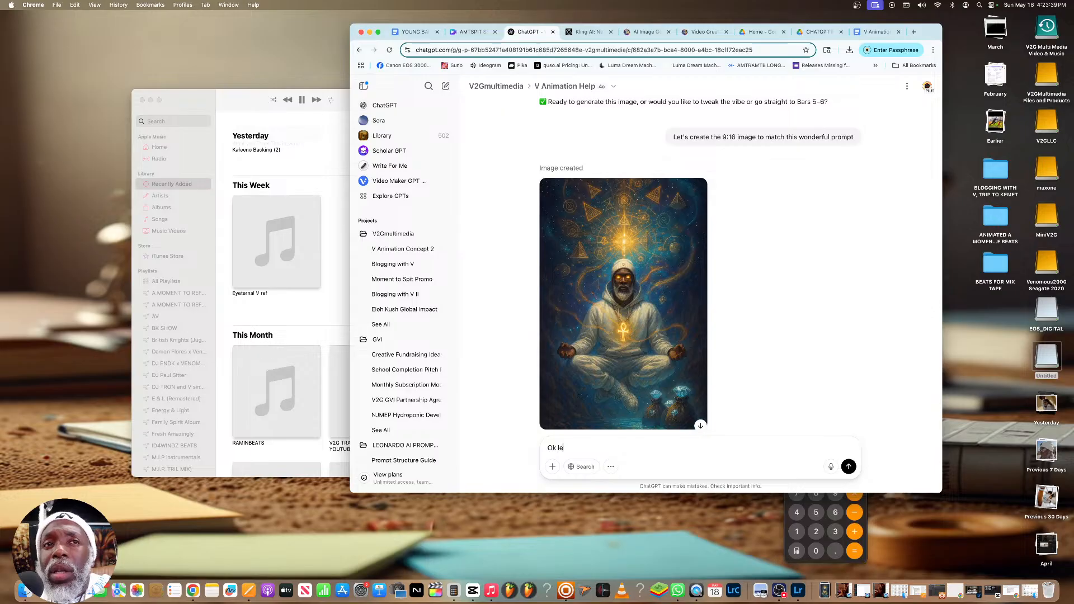
type("ts do the next bars:")
key("super+v")
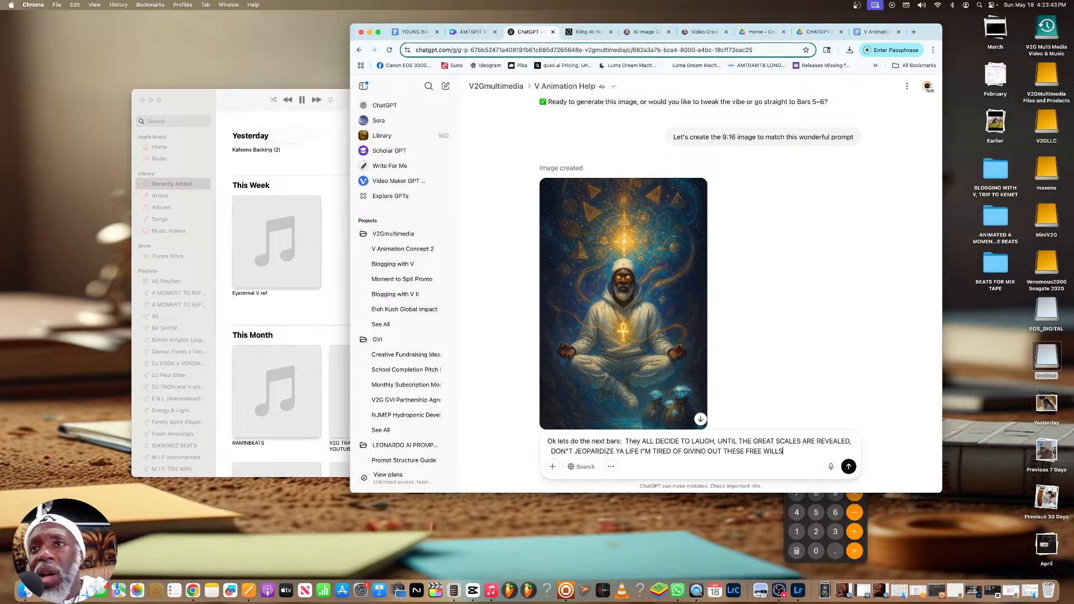
left_click(849, 466)
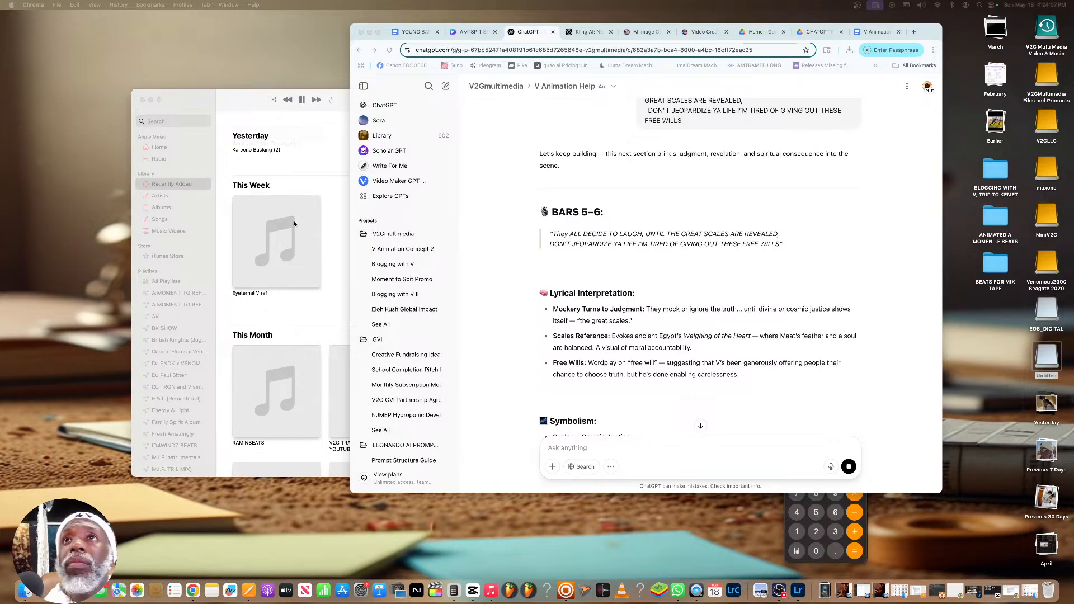
Review ChatGPT's concept for bars 5–6, from the lyrical interpretation through the image, motion and negative prompts
scroll(674, 246, "down", 3)
scroll(674, 247, "down", 6)
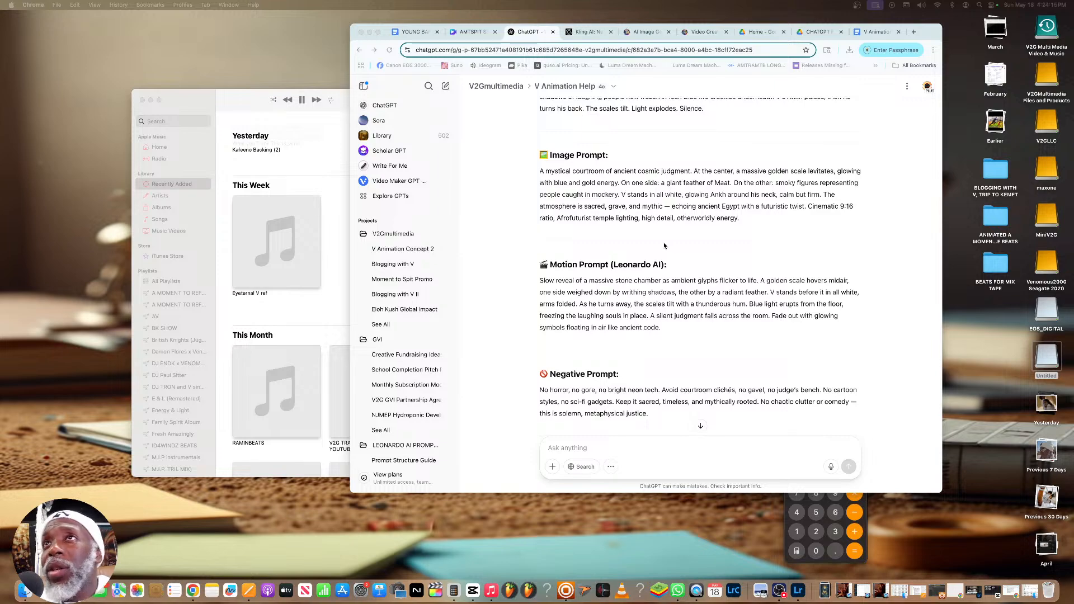
scroll(663, 245, "up", 15)
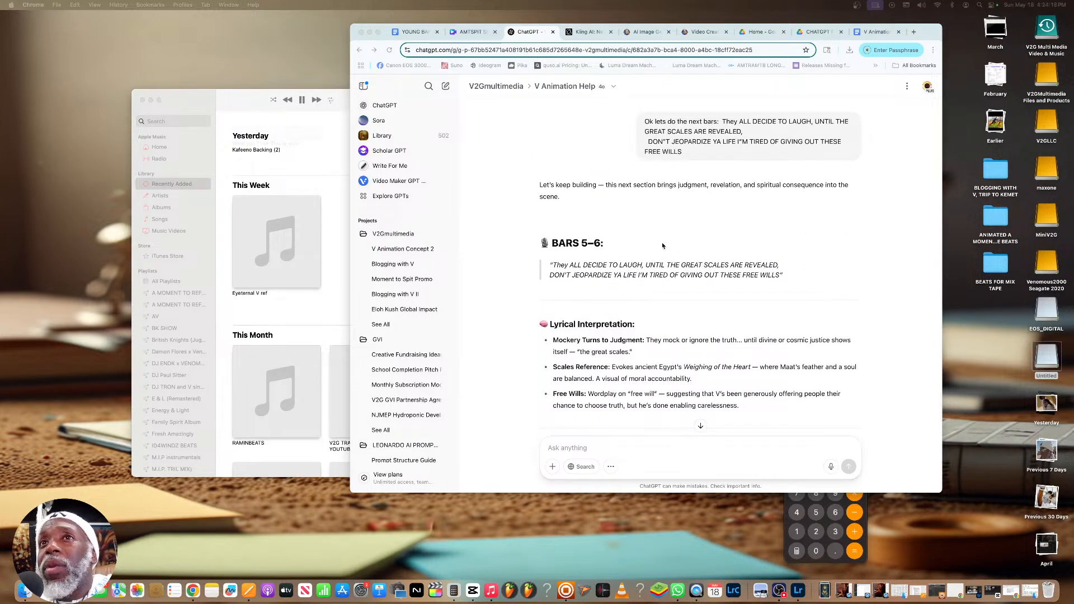
scroll(662, 245, "down", 3)
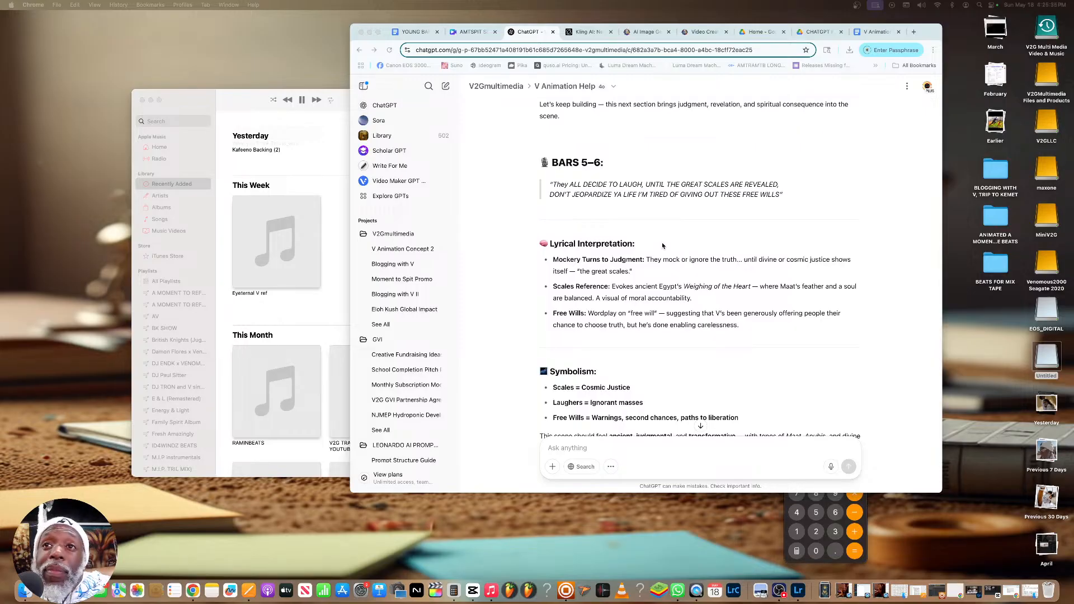
scroll(662, 245, "down", 5)
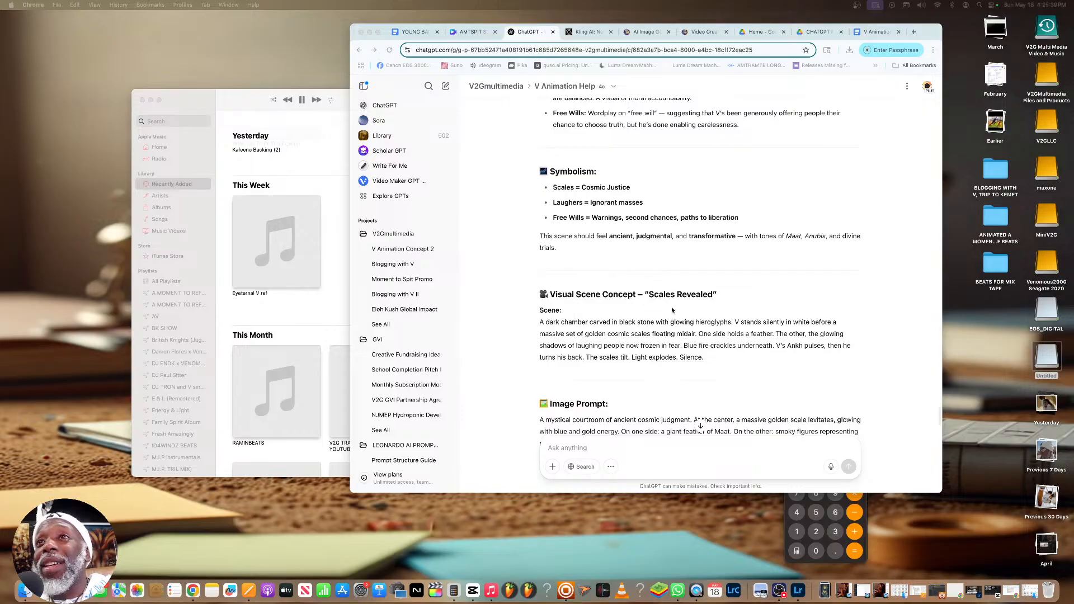
scroll(662, 296, "down", 8)
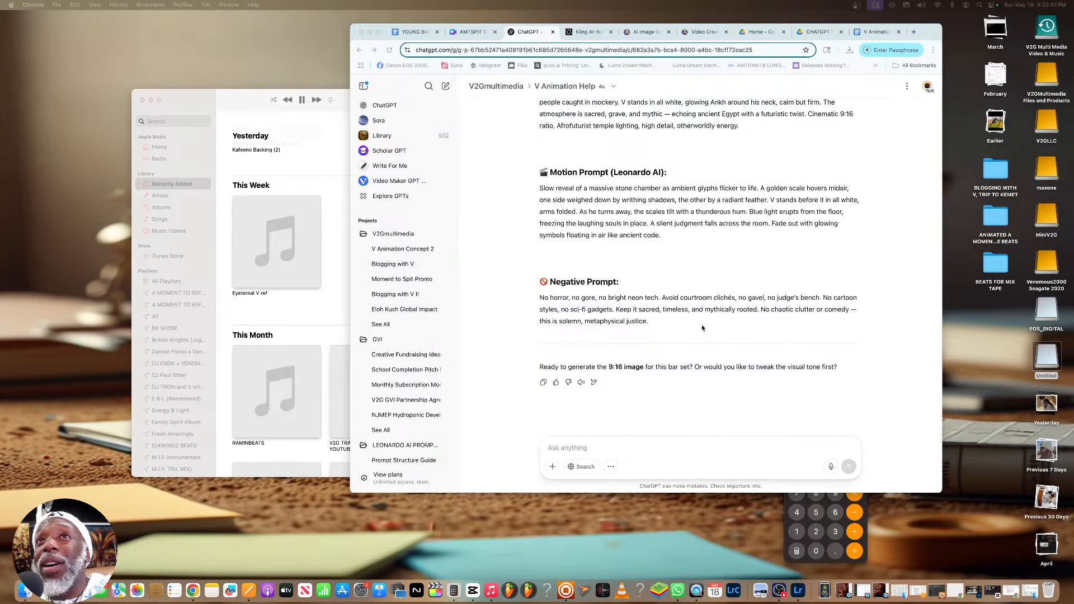
Send ChatGPT the message "Let's do the image" to generate the scales-of-judgment picture for bars 5–6
scroll(702, 327, "up", 4)
scroll(693, 363, "down", 4)
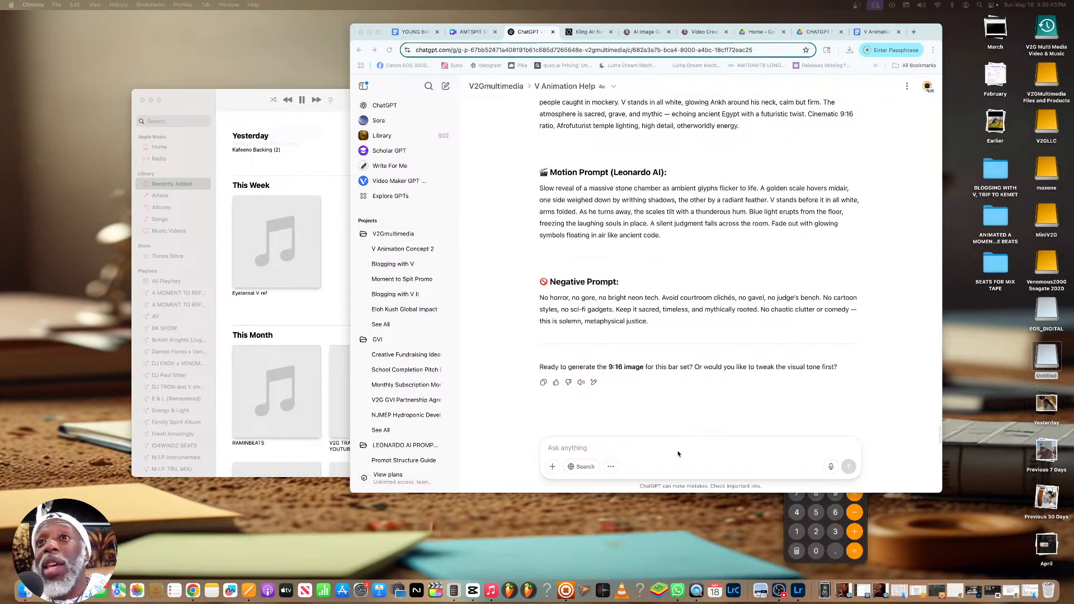
left_click(677, 445)
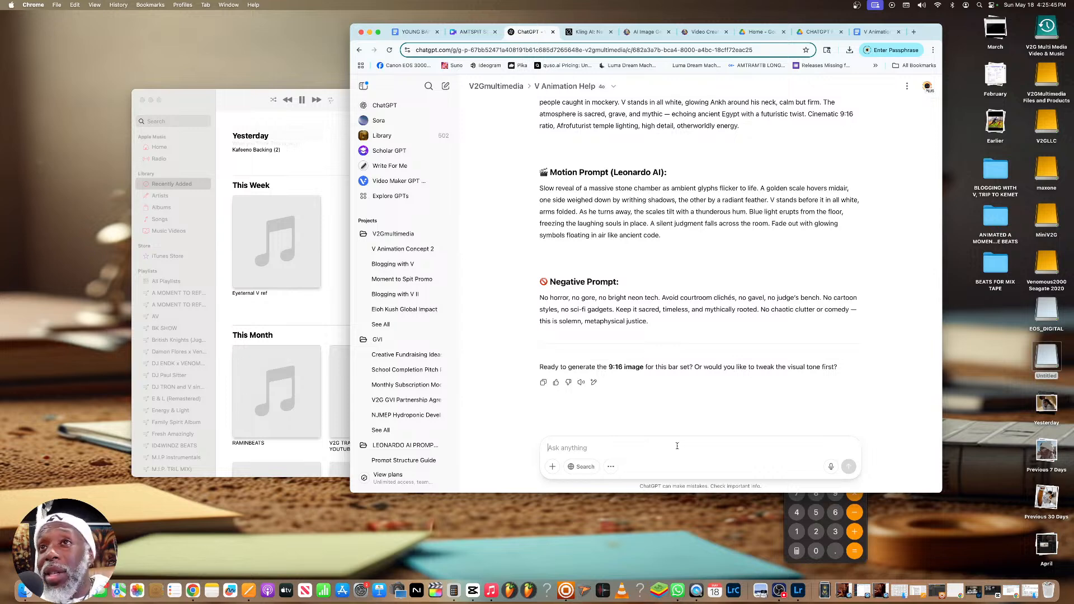
type("Let's ")
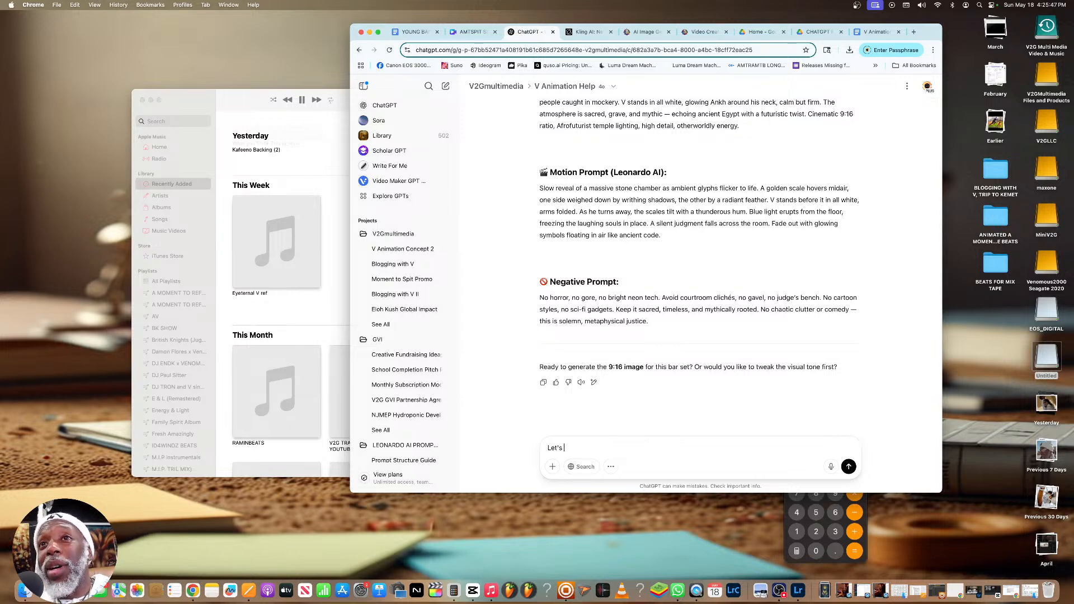
type("do the image")
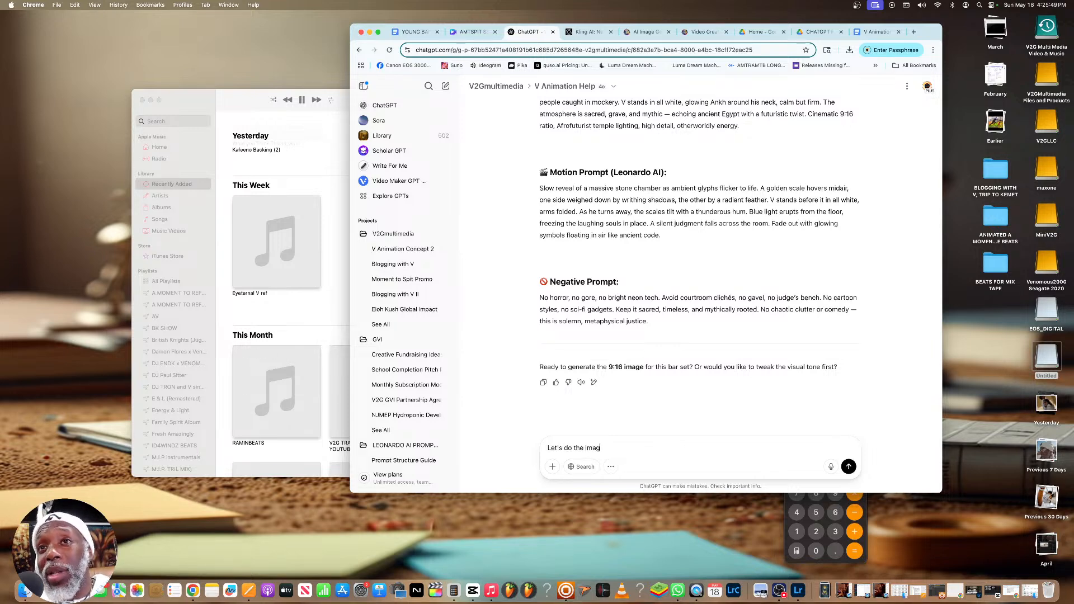
key("Return")
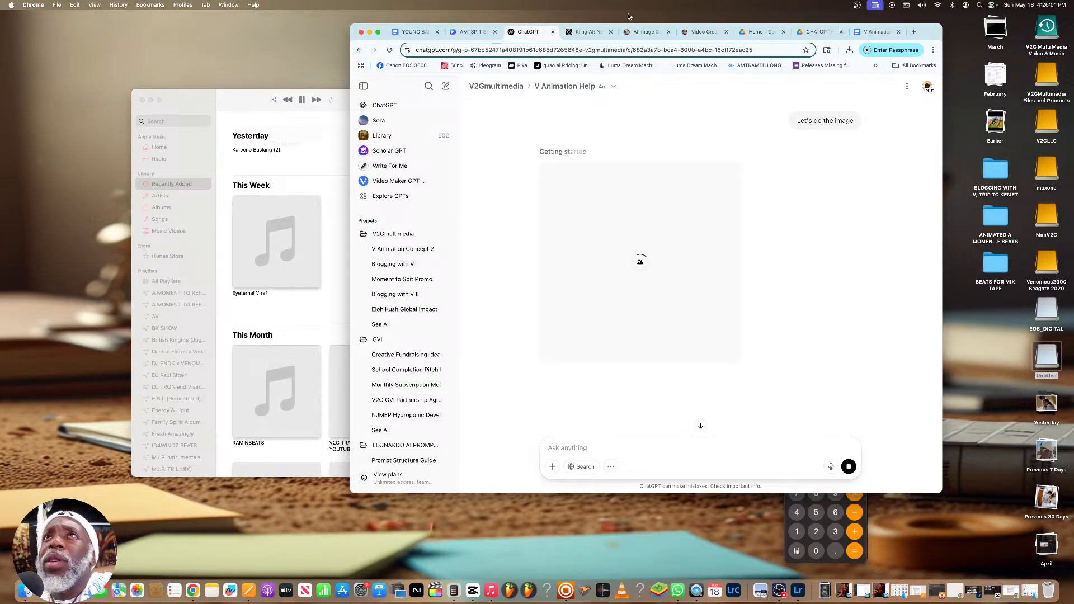
Switch to Leonardo.Ai and watch the generated astral projection video enlarged, closing the preview when done
left_click(696, 34)
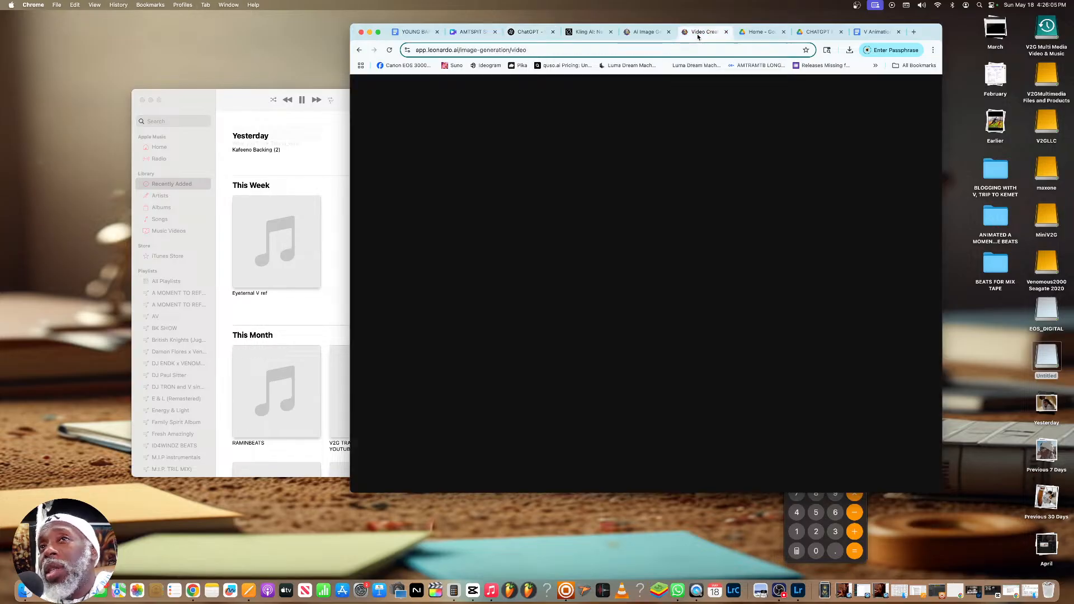
scroll(669, 197, "down", 3)
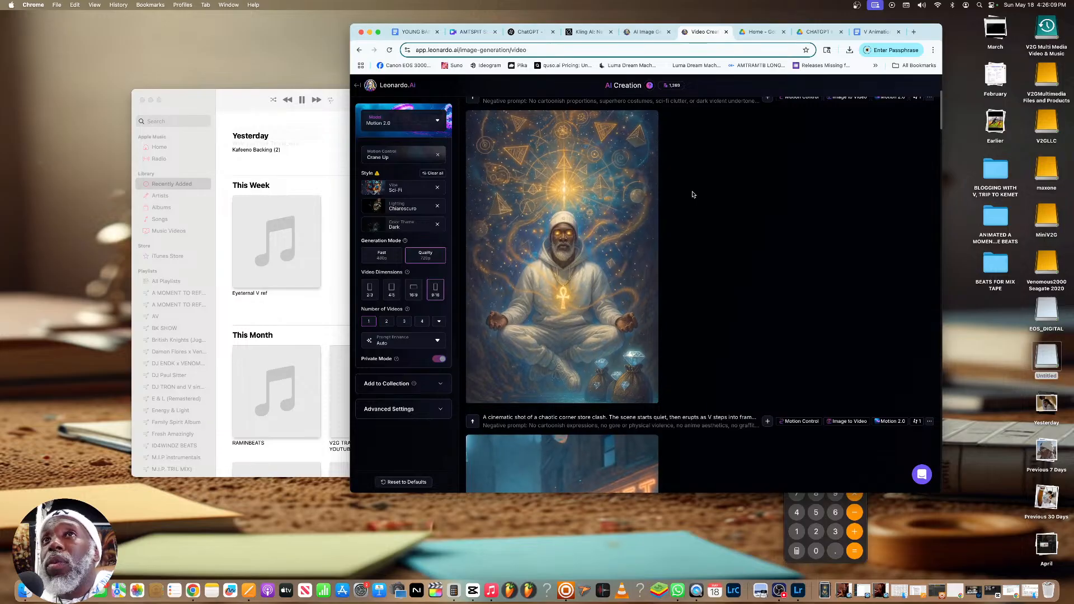
left_click(609, 199)
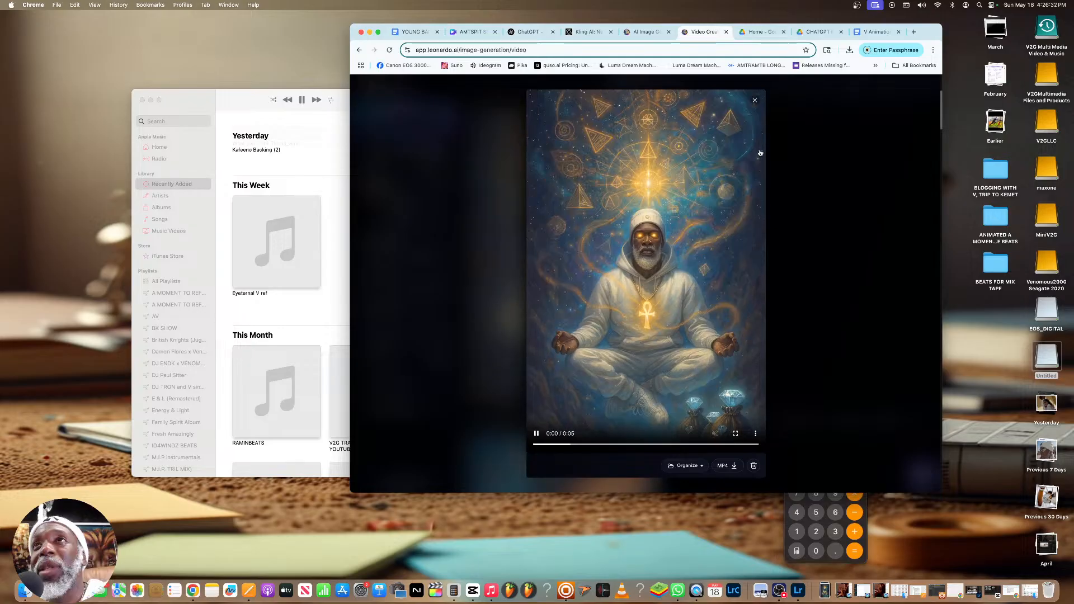
left_click(754, 101)
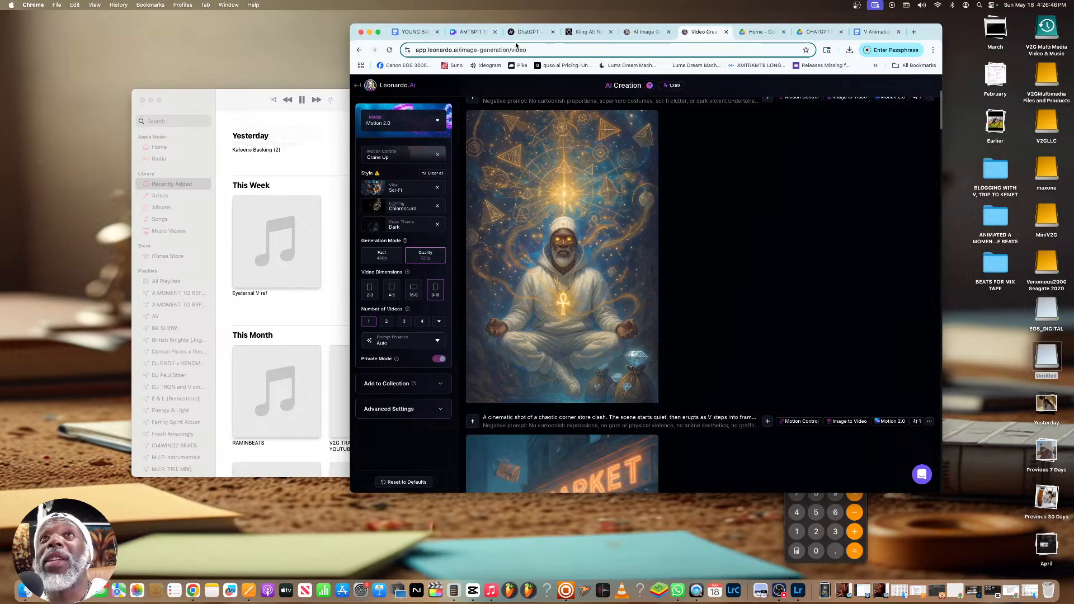
Return to the ChatGPT conversation and copy the full motion prompt for the astral projection scene
left_click(521, 33)
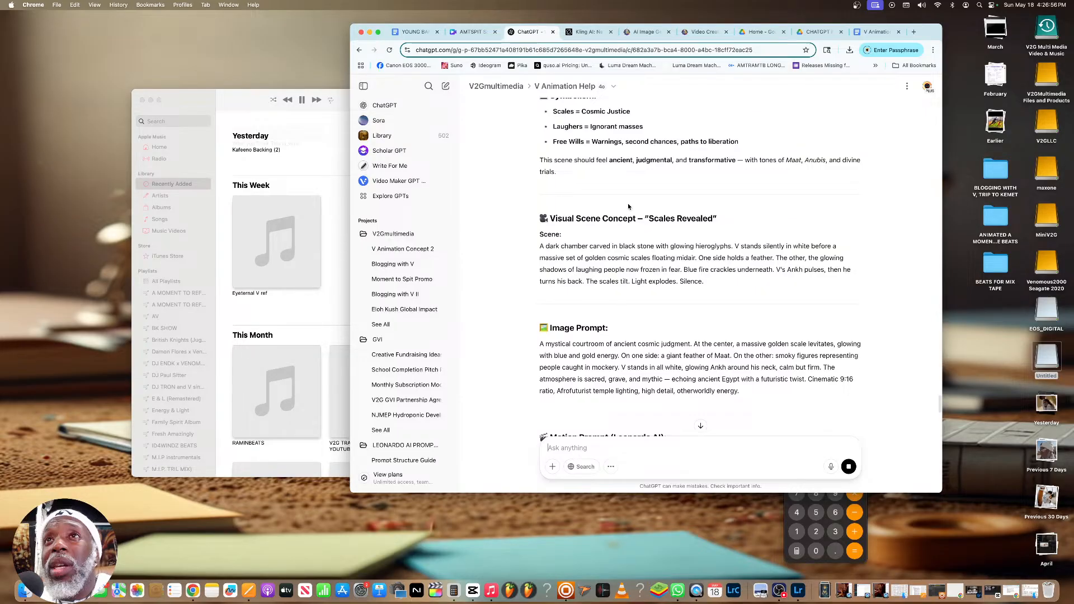
scroll(700, 270, "up", 15)
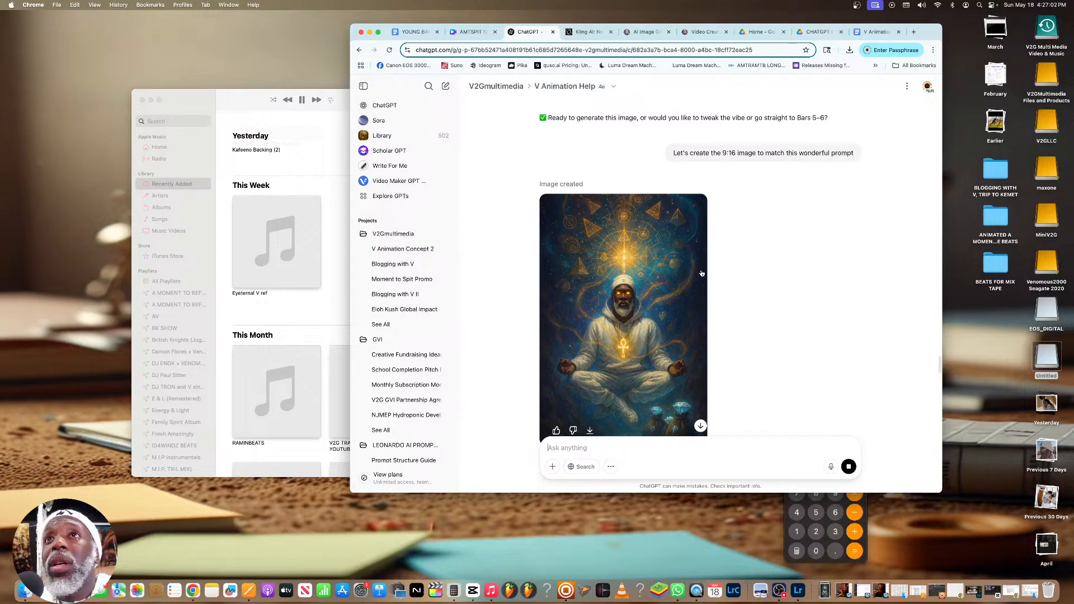
scroll(701, 273, "up", 5)
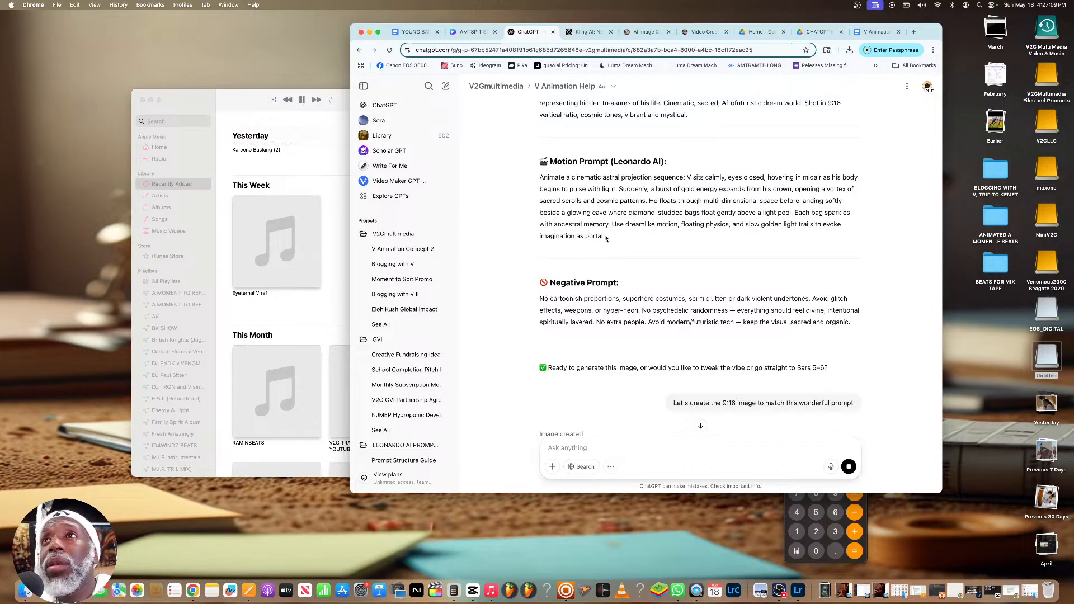
left_click_drag(618, 239, 531, 180)
key("super+c")
right_click(565, 187)
left_click(577, 200)
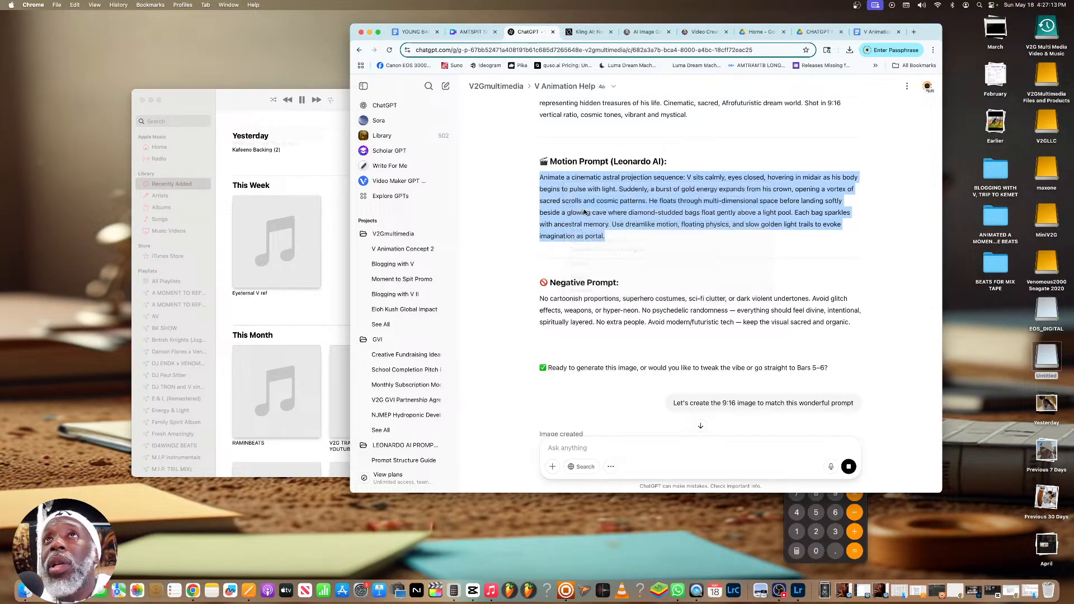
Switch to Kling AI's Image to Video, load the downloaded meditating V picture as the start frame, and set the duration to 10s
left_click(585, 32)
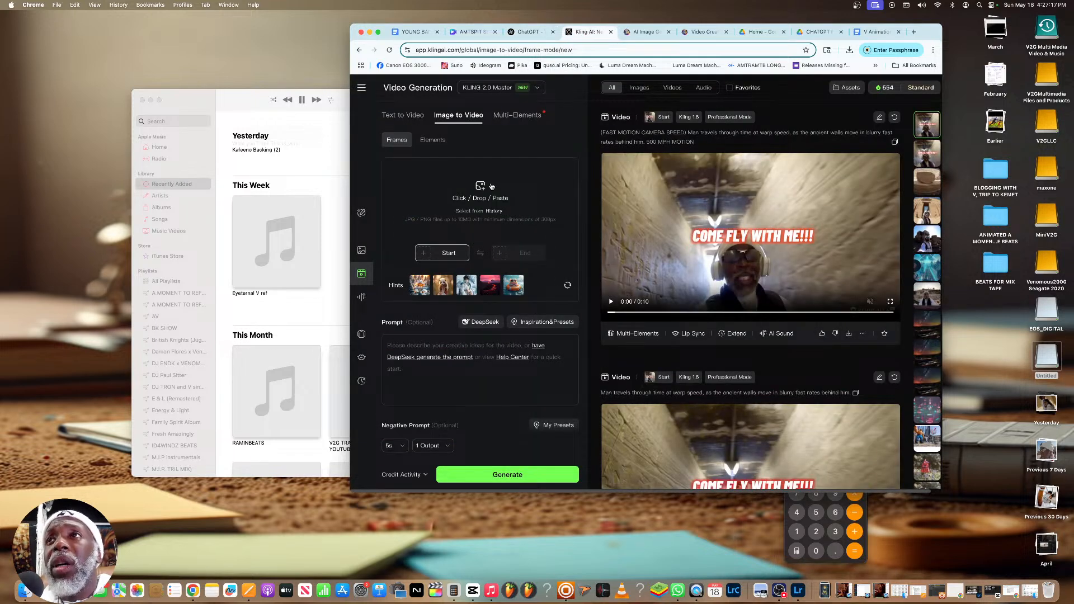
left_click(480, 186)
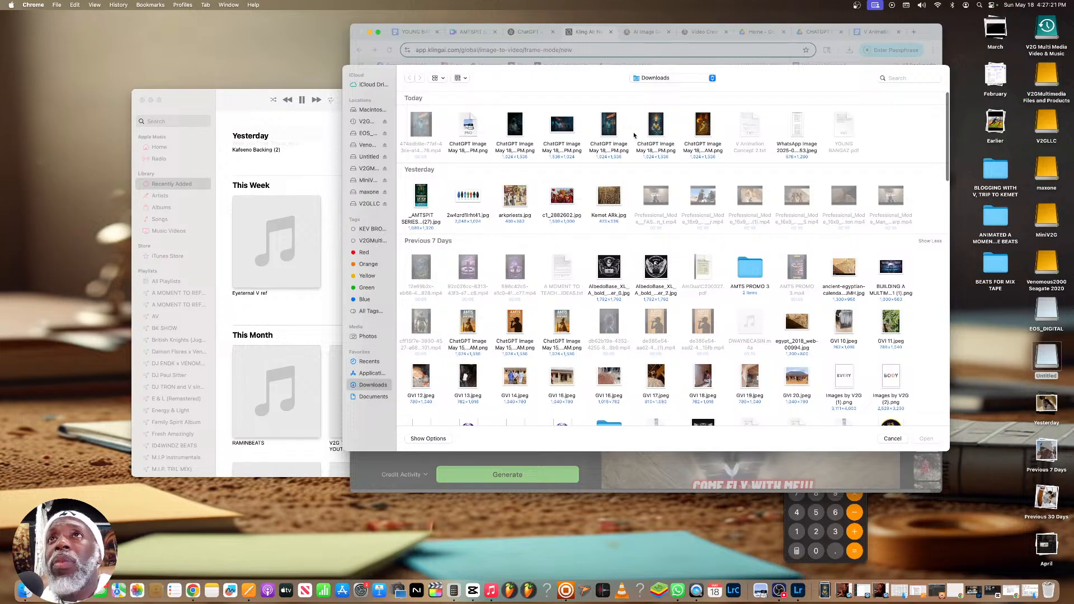
left_click(670, 150)
left_click(926, 439)
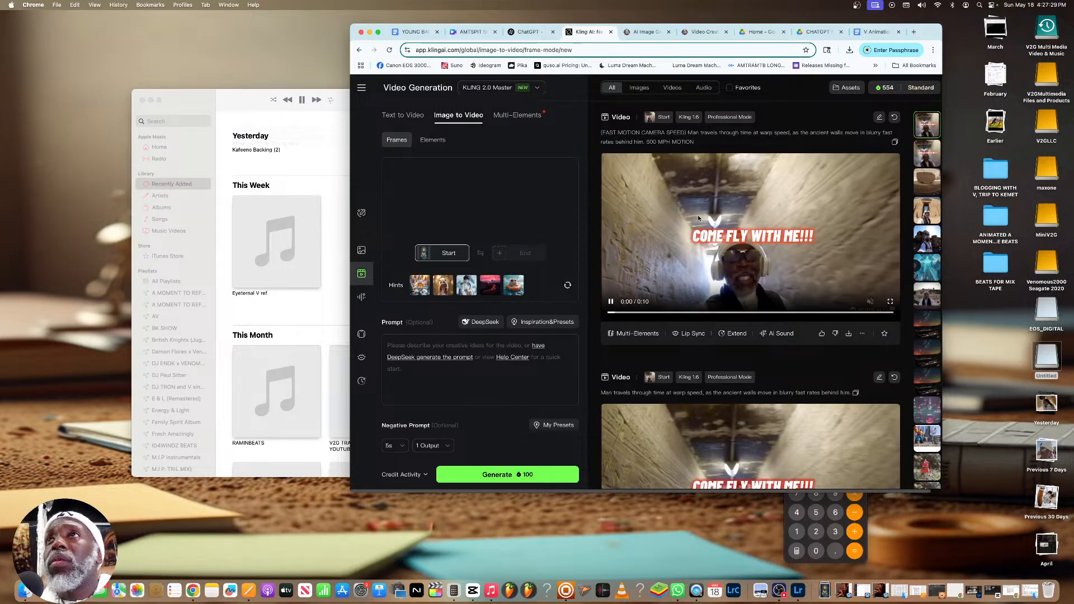
left_click(401, 448)
left_click(392, 426)
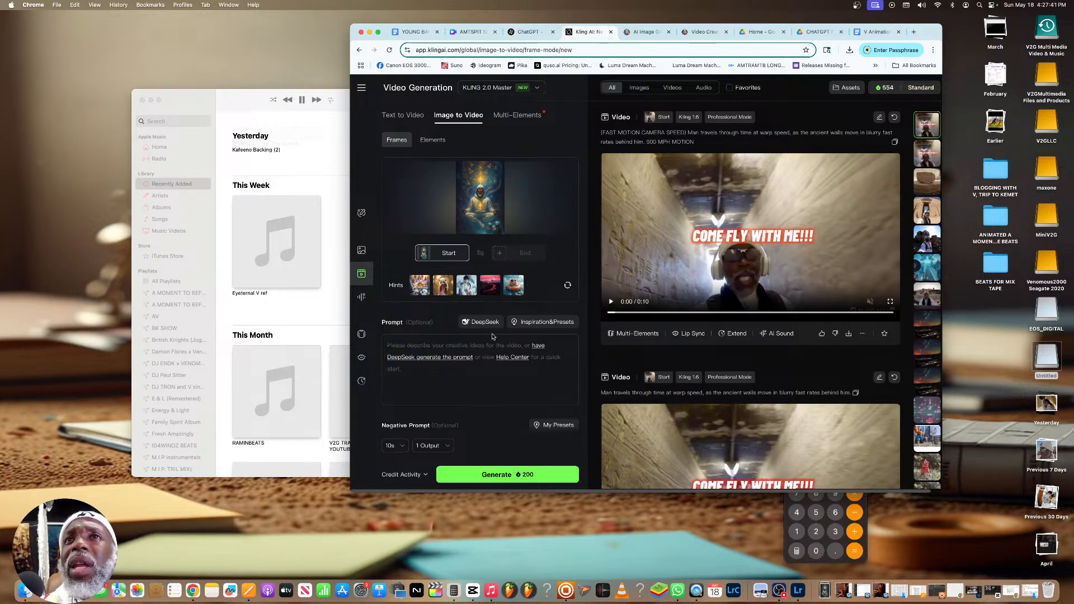
Change the image-to-video mode to Elements, paste the astral projection motion prompt, and generate the video
left_click(417, 140)
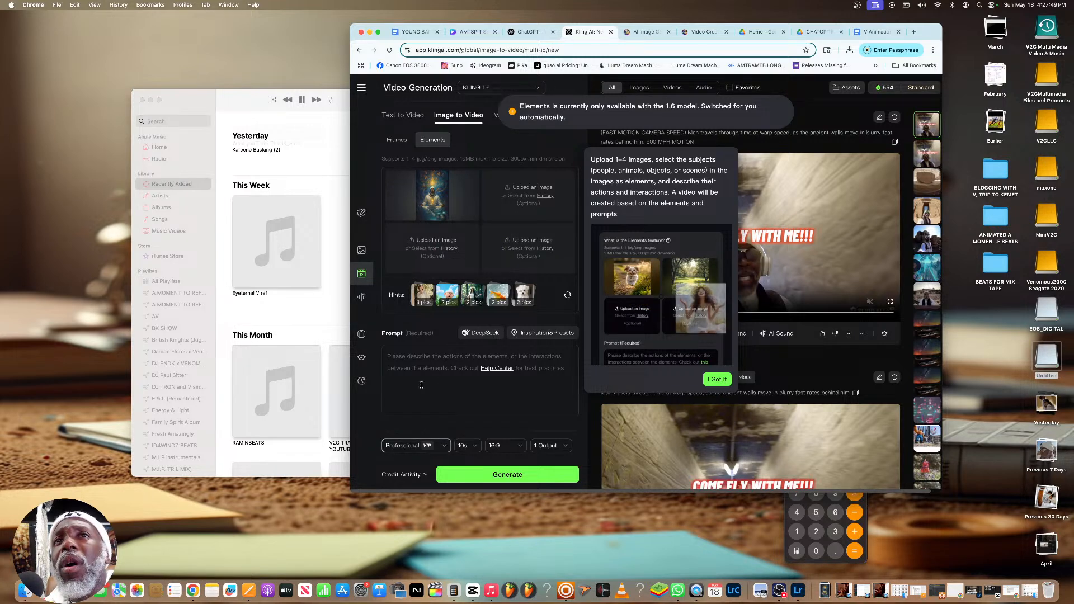
right_click(408, 358)
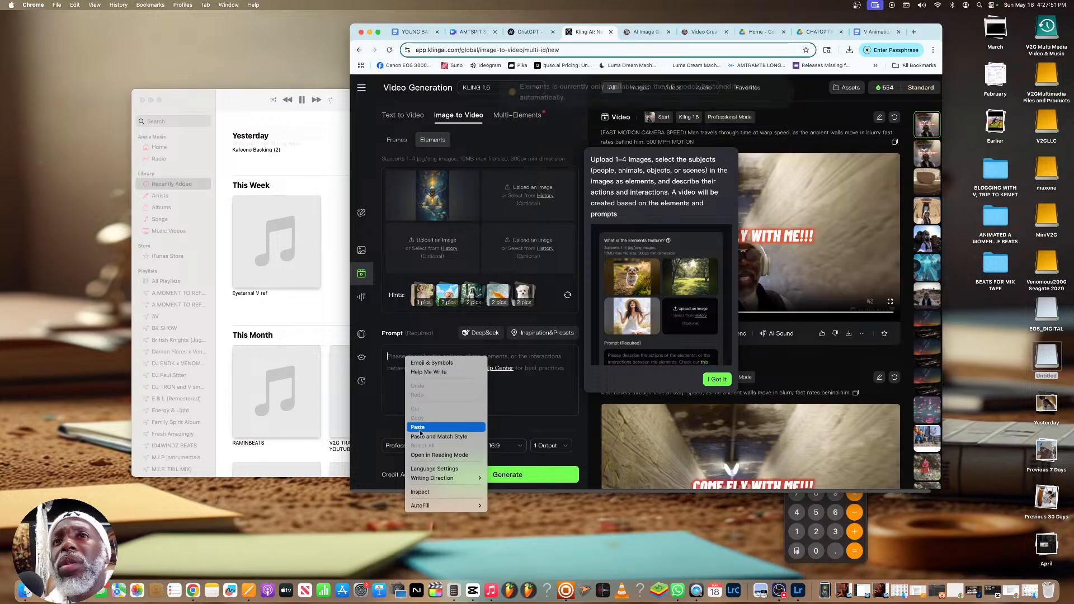
left_click(418, 427)
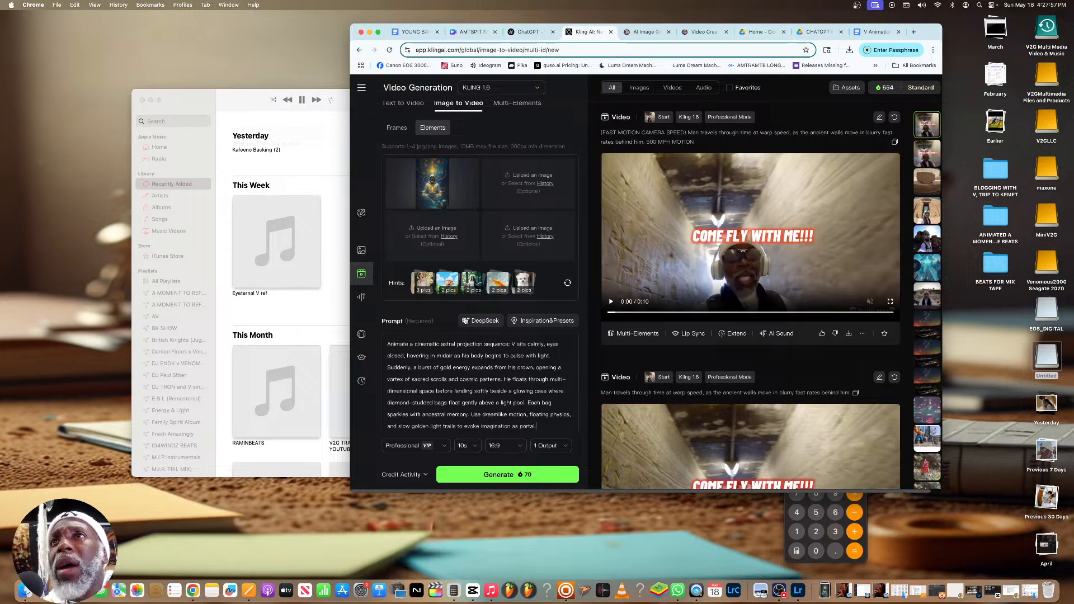
left_click(507, 476)
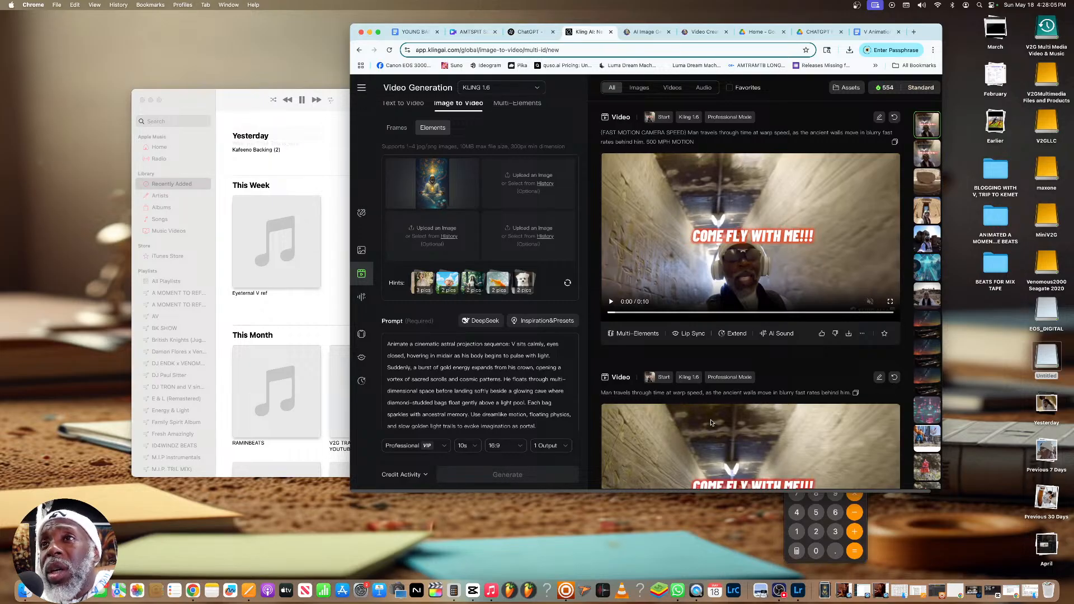
scroll(727, 414, "down", 3)
scroll(735, 407, "down", 1)
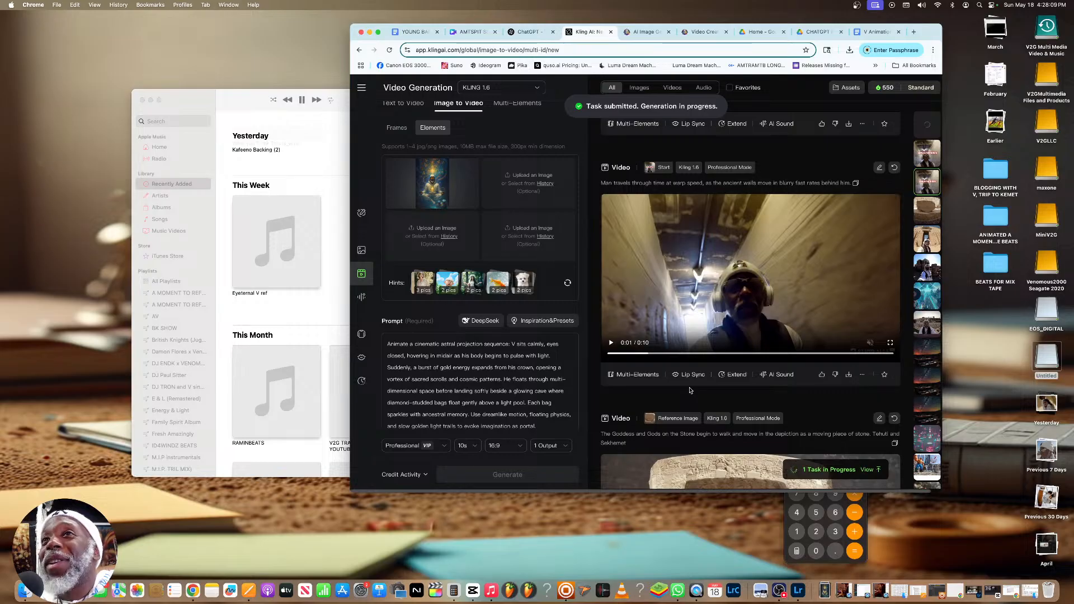
scroll(690, 390, "right", 1)
scroll(690, 390, "up", 5)
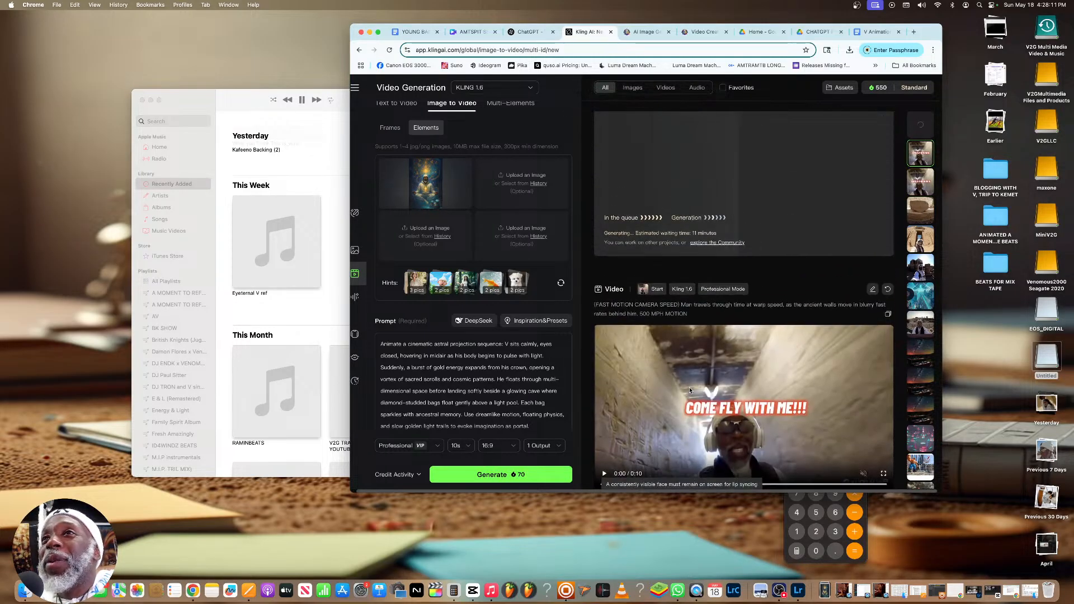
scroll(689, 391, "down", 5)
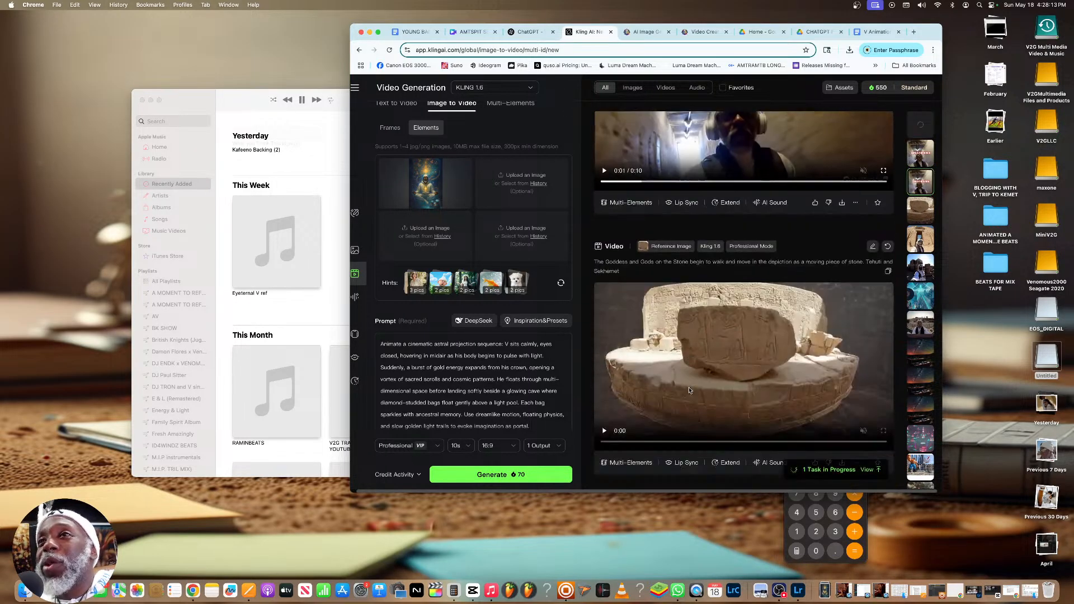
scroll(689, 391, "up", 10)
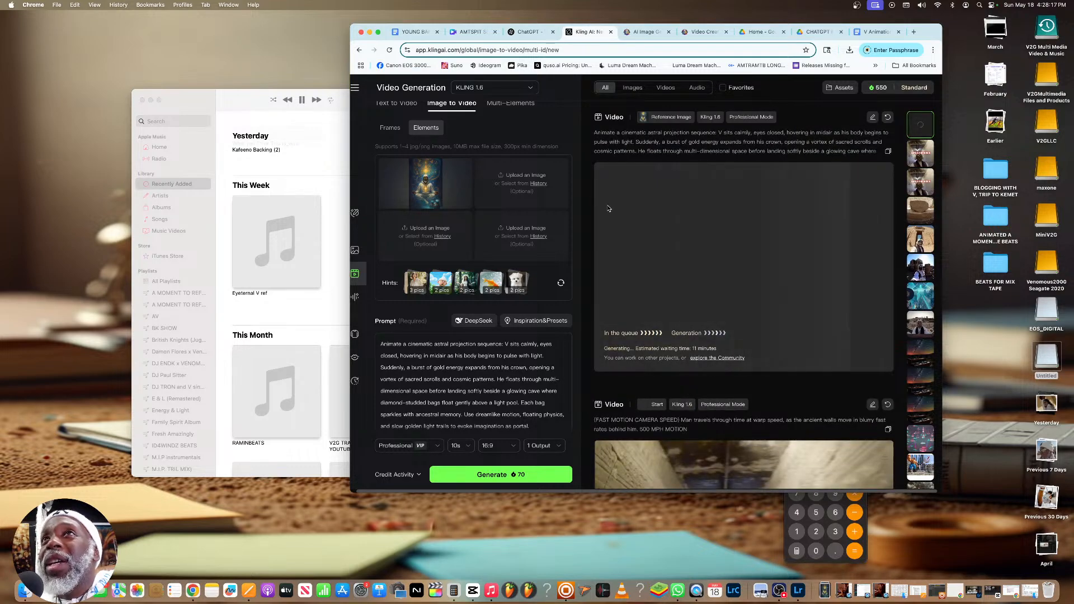
Return to ChatGPT, view the new image of V beside the golden scales enlarged, and save it to the computer
left_click(528, 31)
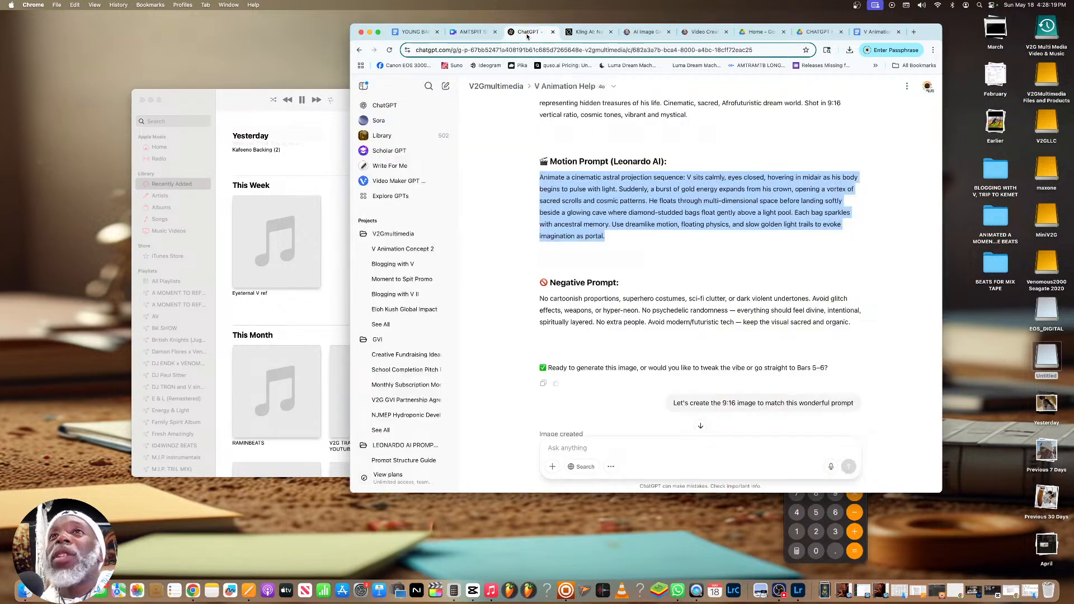
scroll(759, 235, "down", 20)
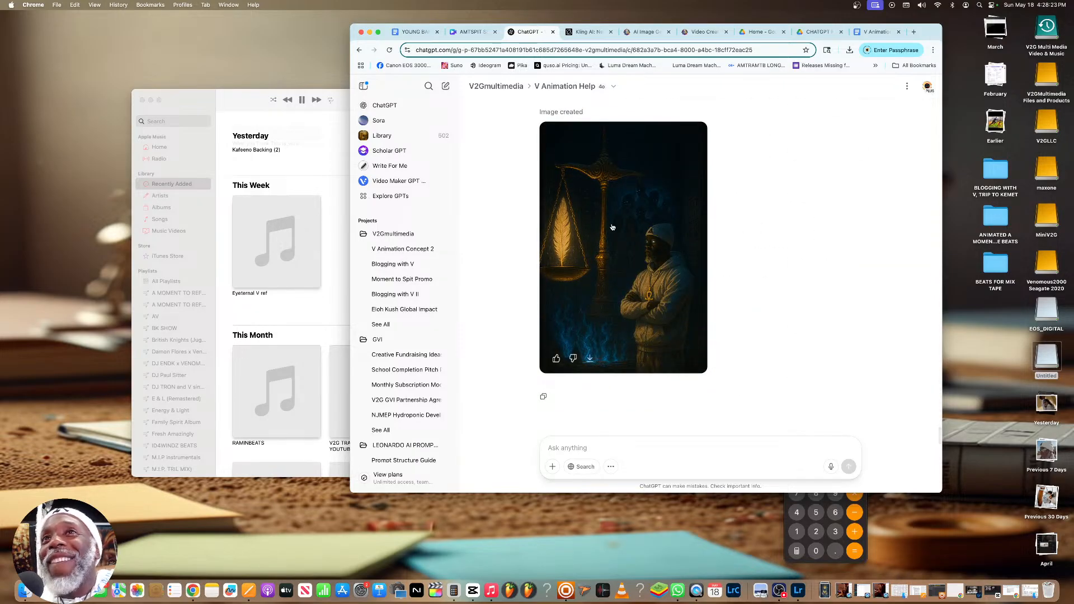
left_click(612, 229)
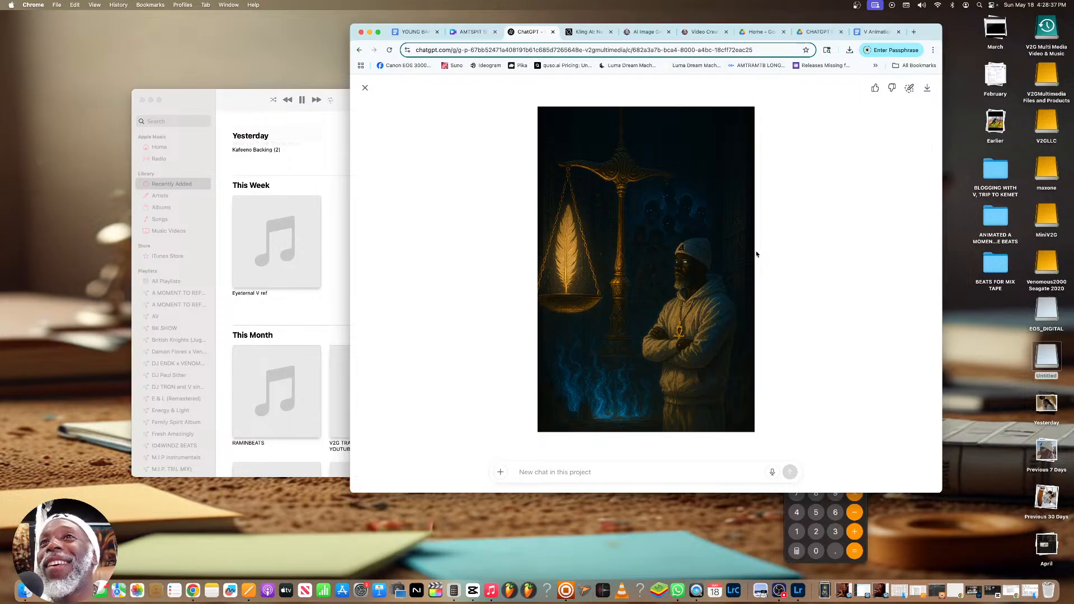
left_click(927, 93)
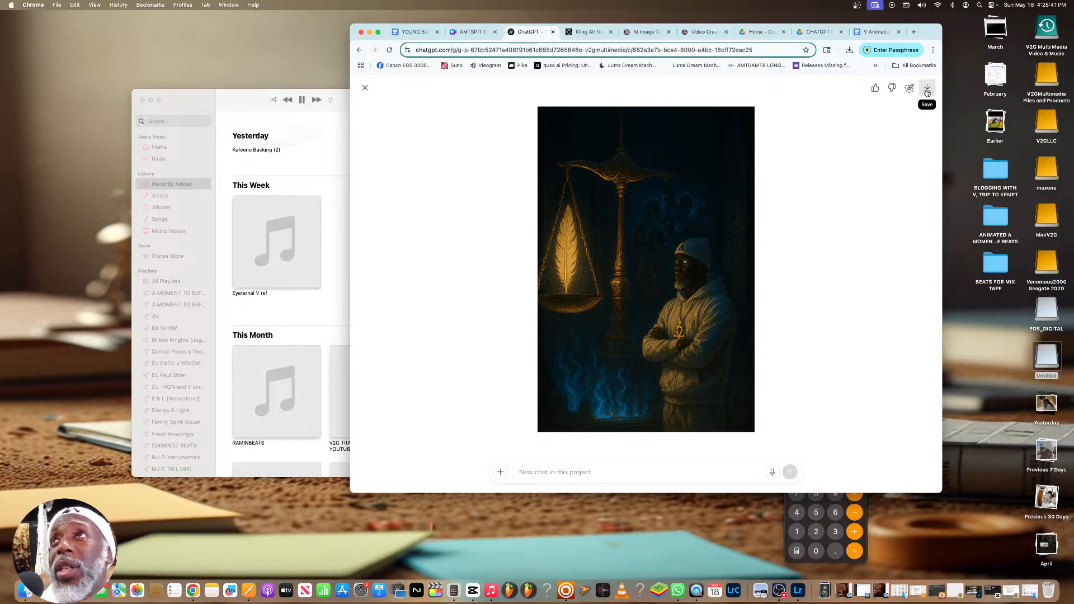
left_click(458, 173)
left_click(365, 88)
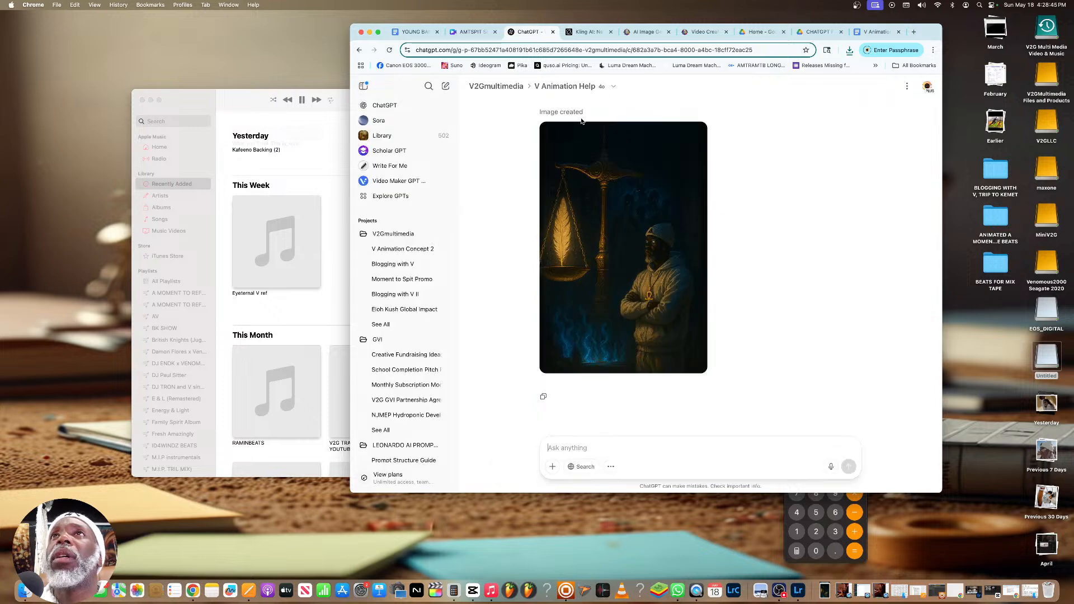
Switch to Leonardo.Ai's video creation page and upload the downloaded golden scales image of V as the new start frame
left_click(700, 31)
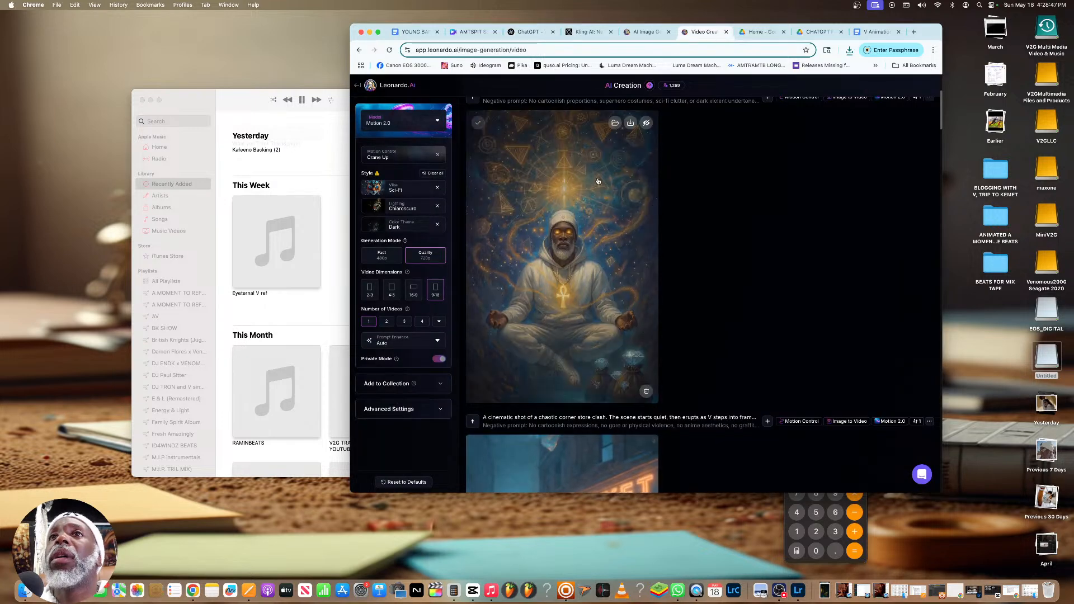
scroll(589, 185, "down", 2)
scroll(591, 188, "up", 5)
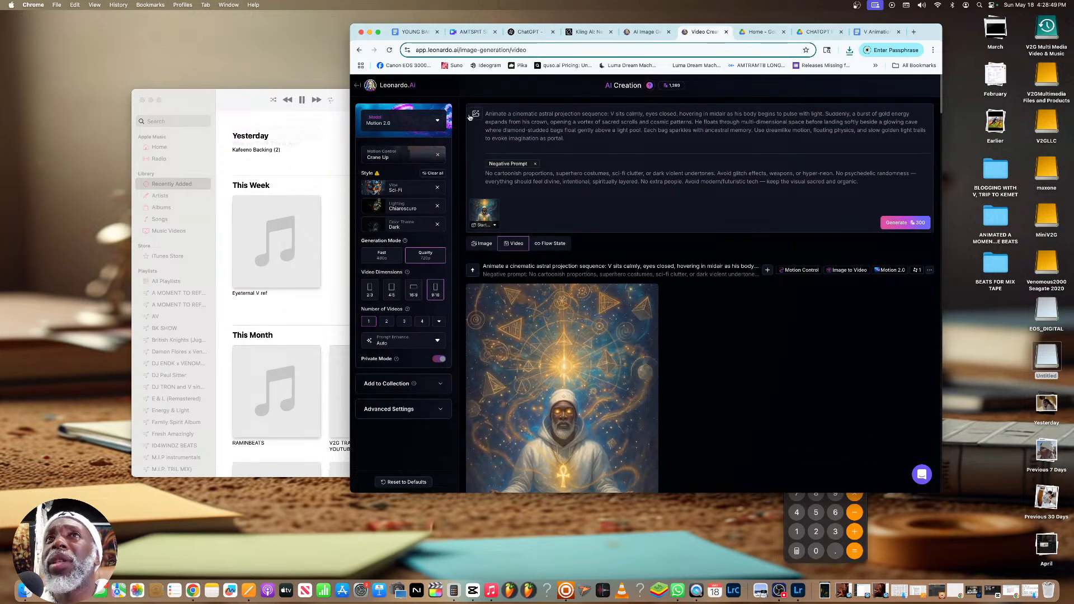
left_click(475, 114)
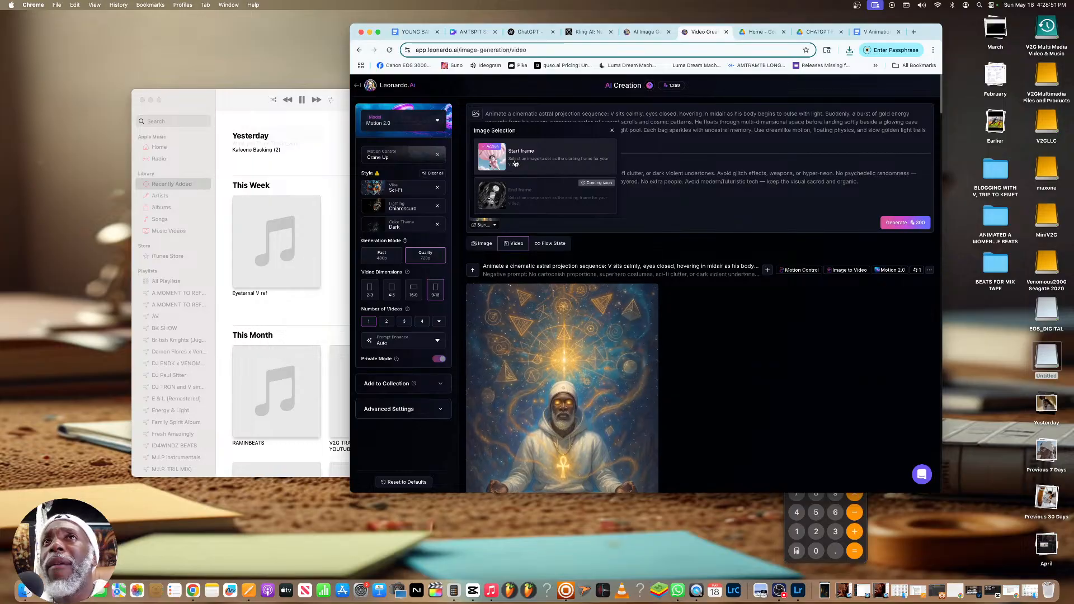
left_click(515, 162)
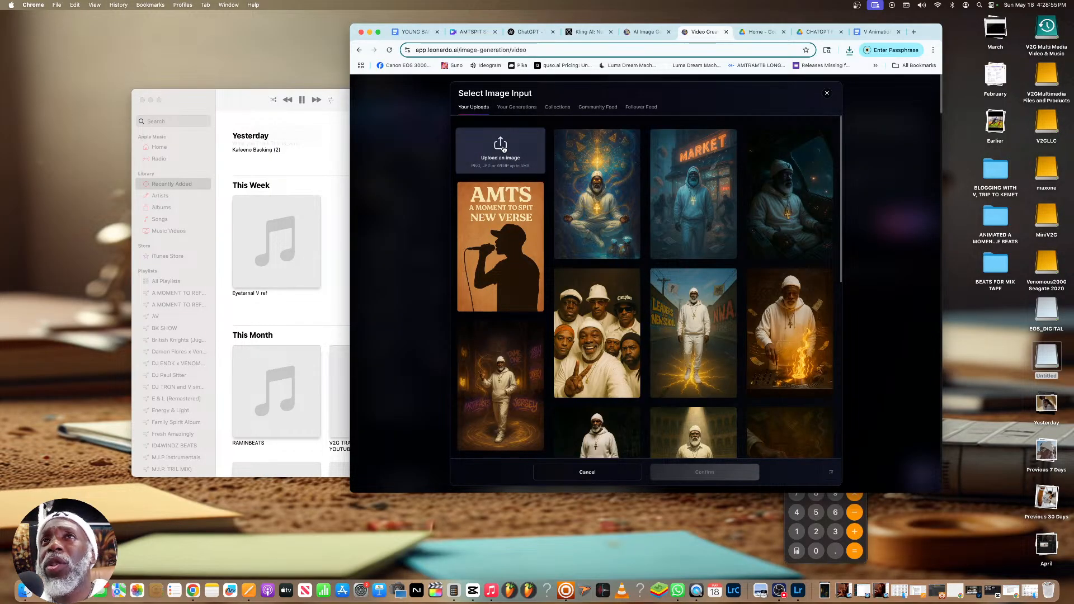
left_click(502, 148)
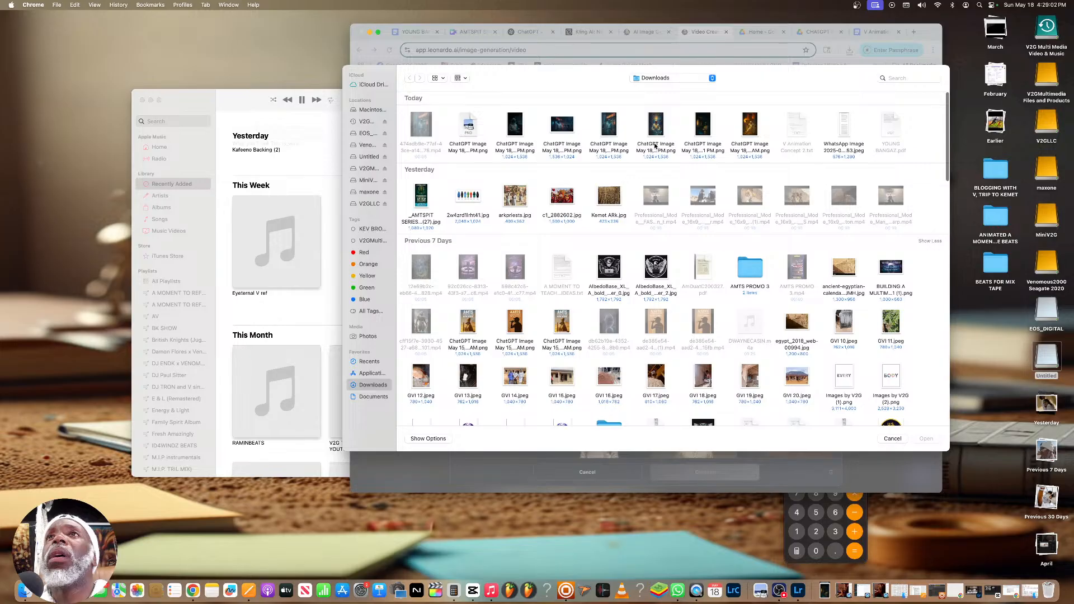
left_click(702, 126)
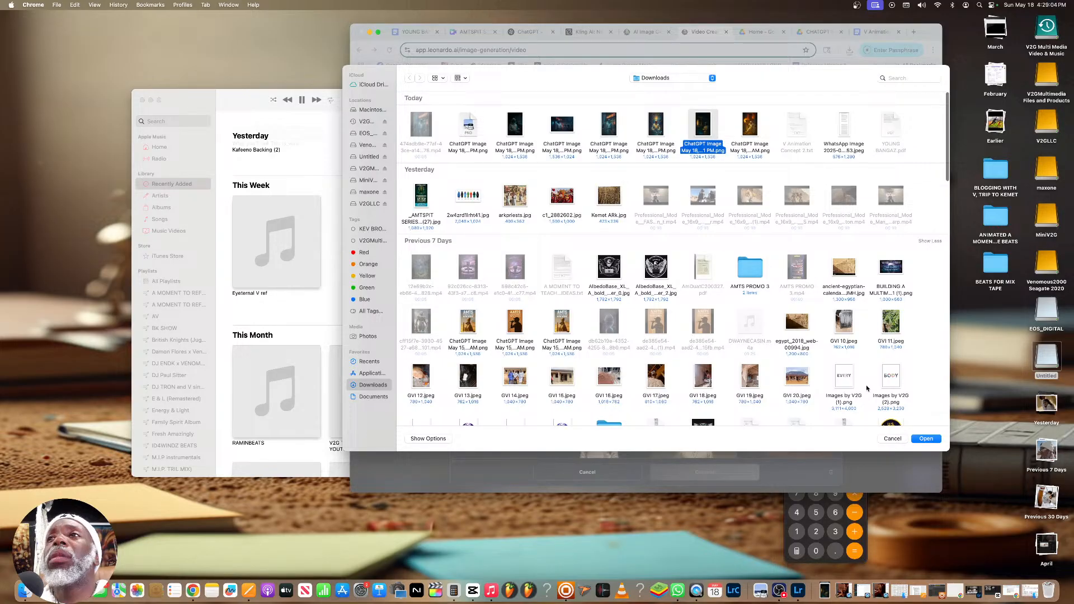
key("Return")
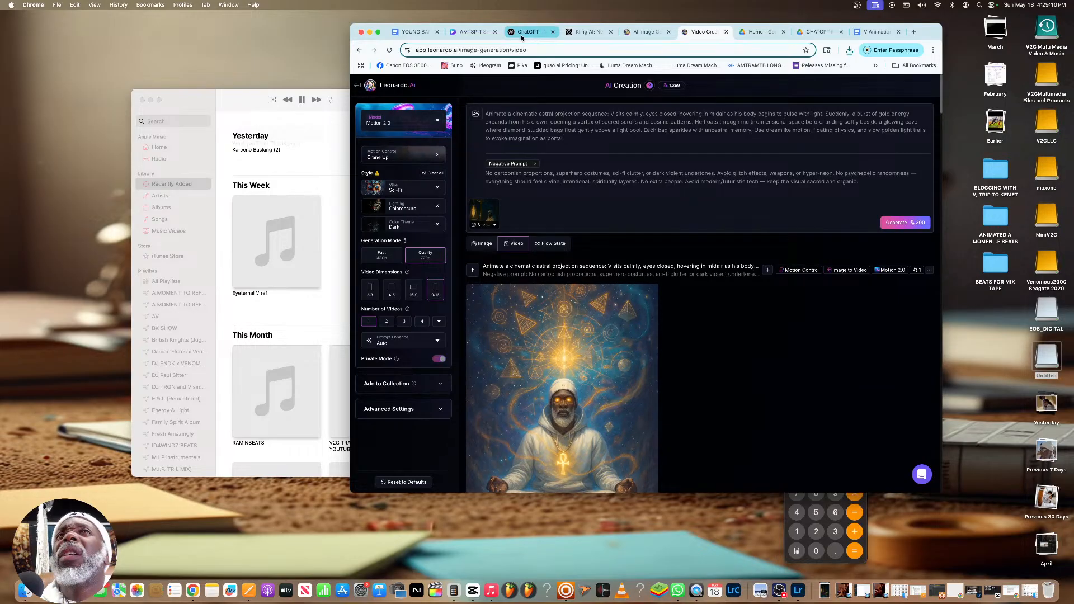
Copy the stone chamber motion prompt from the ChatGPT conversation and replace the Leonardo.Ai video prompt with it
left_click(521, 35)
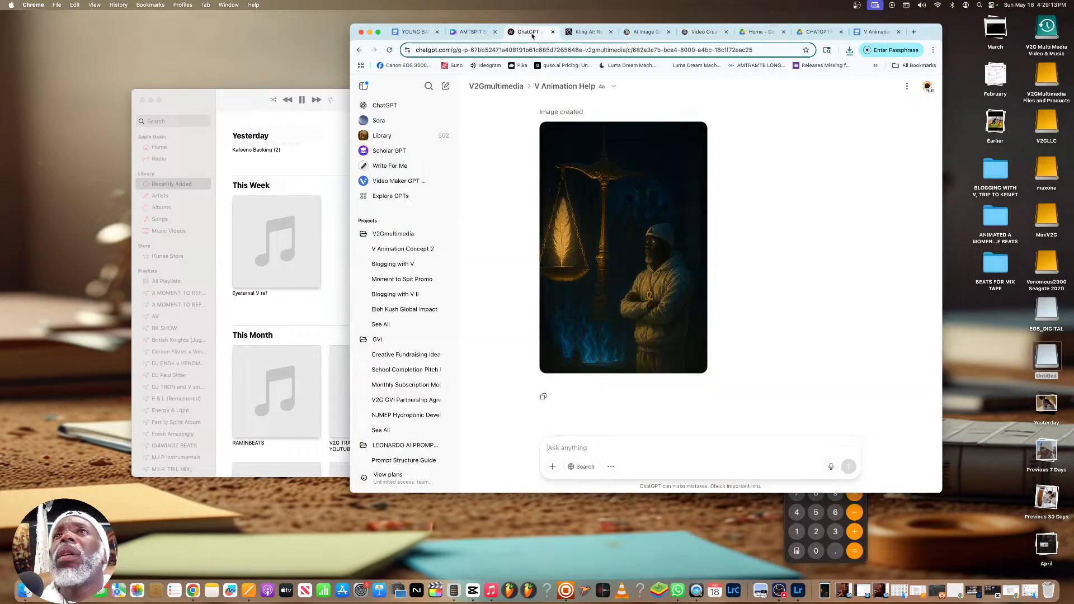
scroll(661, 179, "up", 10)
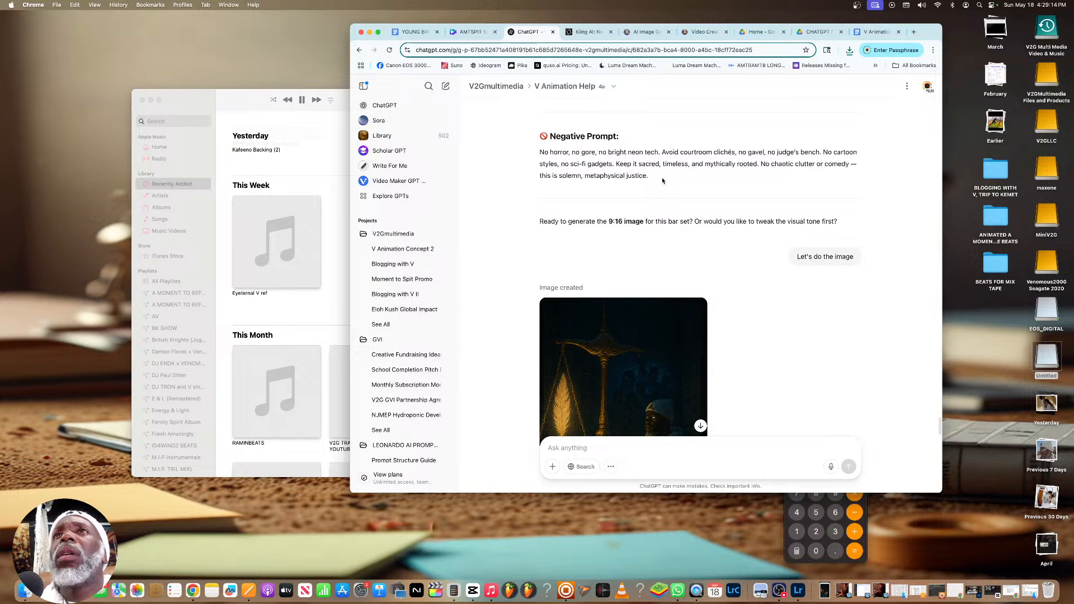
left_click_drag(663, 298, 540, 251)
key("super+c")
right_click(553, 253)
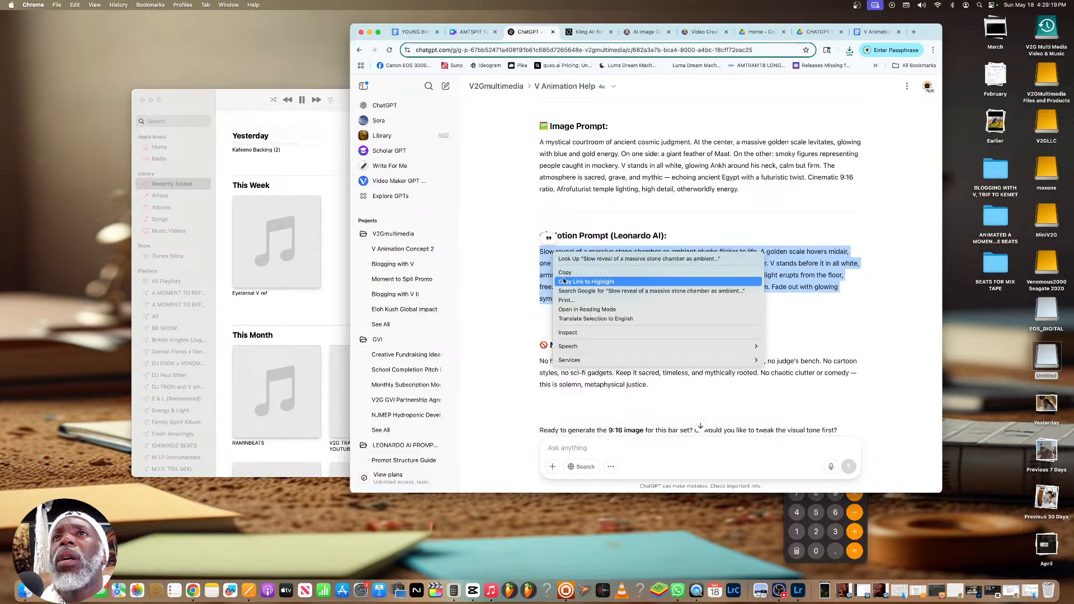
left_click(565, 272)
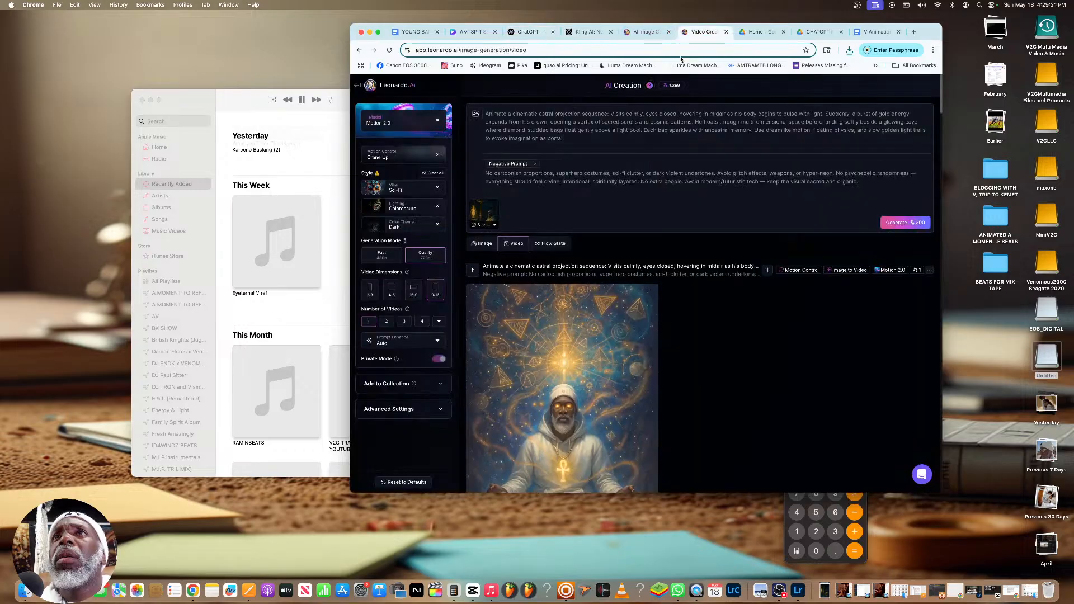
left_click(703, 31)
left_click(565, 134)
key("super+a")
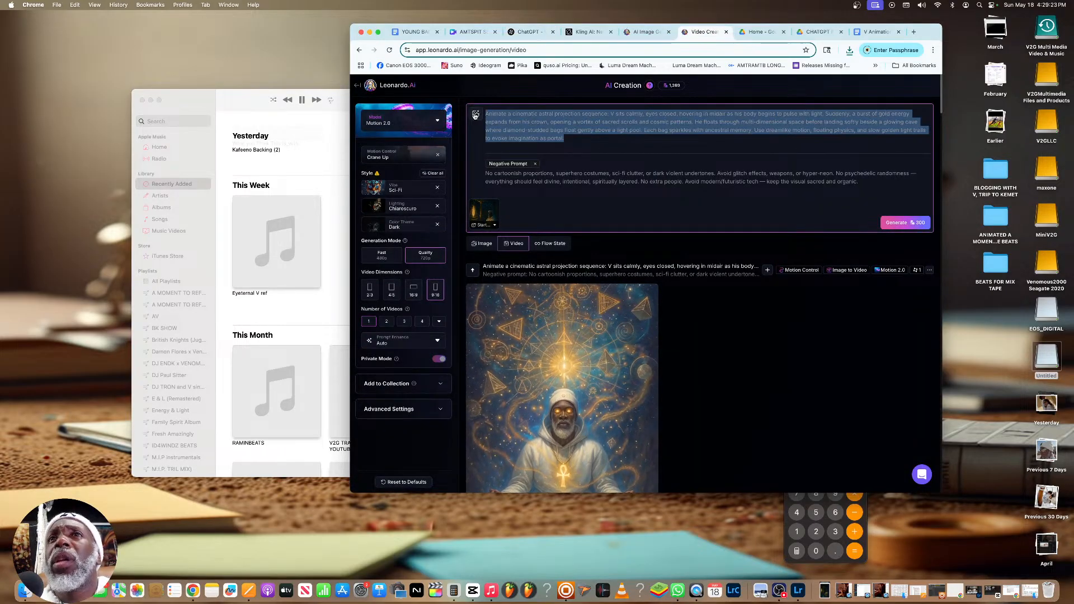
key("super+v")
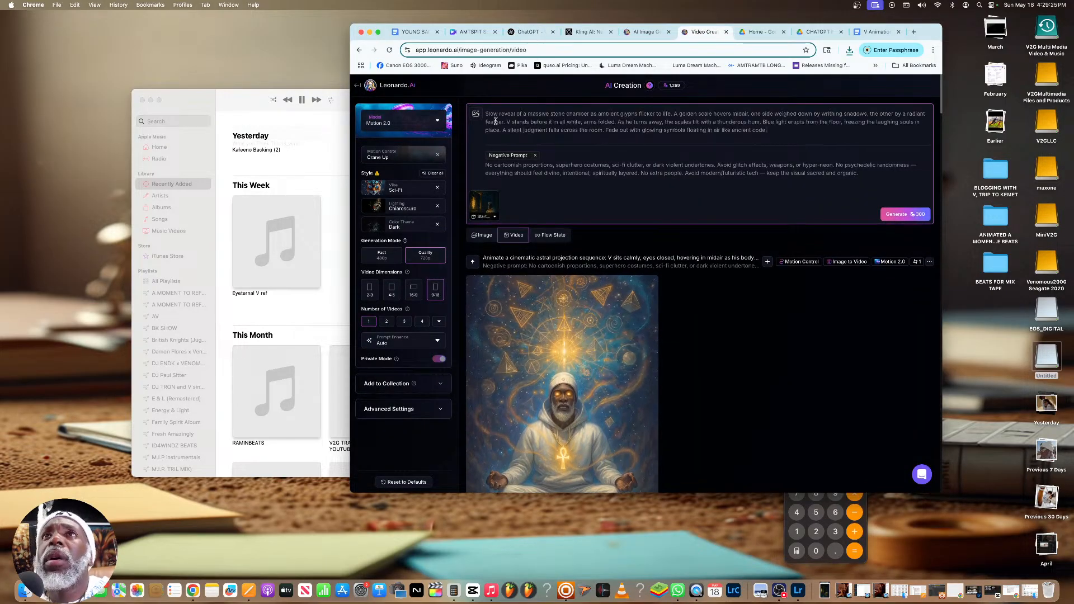
Copy the matching negative prompt from ChatGPT and paste it over the existing negative prompt in Leonardo.Ai
left_click(536, 32)
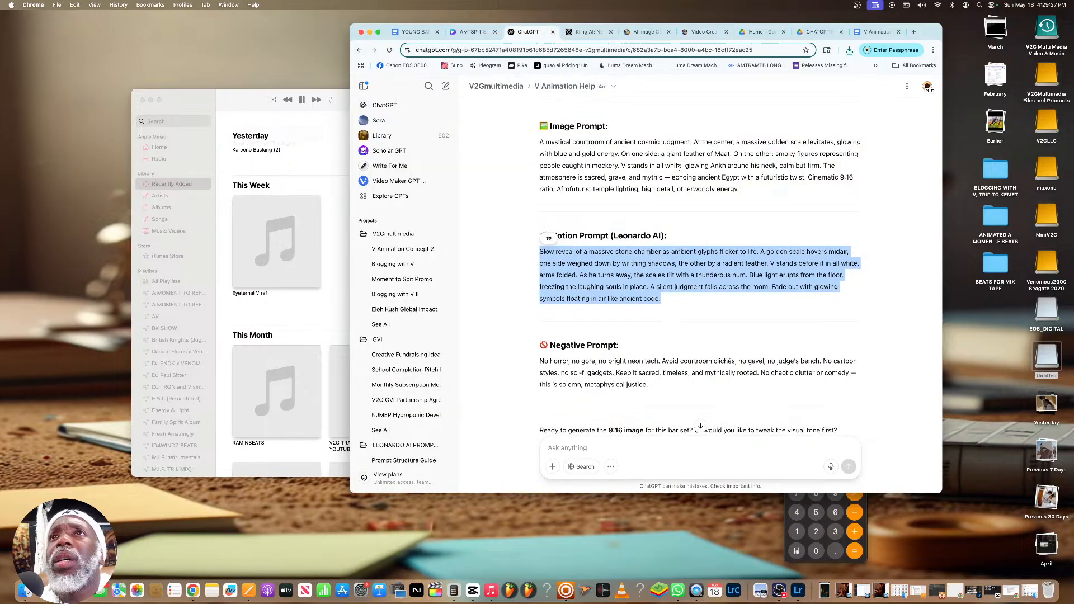
left_click_drag(670, 383, 539, 355)
right_click(546, 355)
left_click(557, 372)
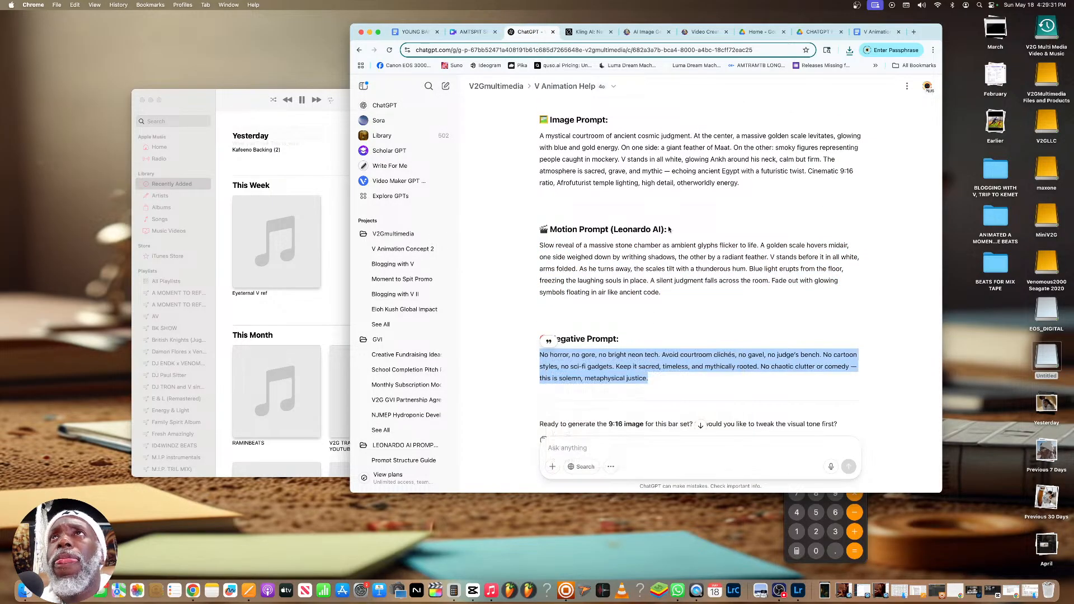
left_click(703, 32)
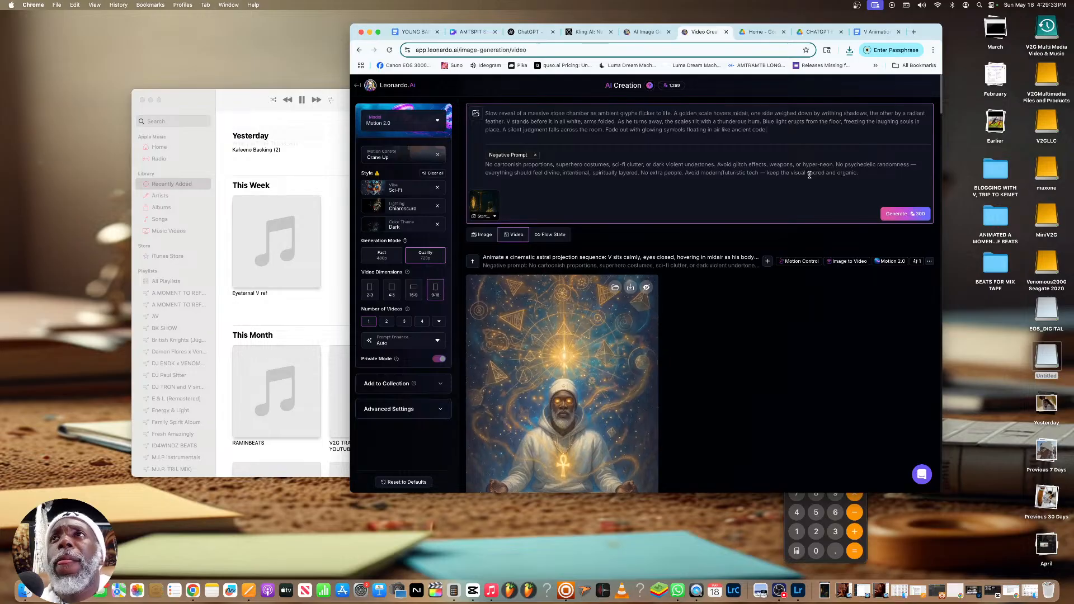
left_click_drag(858, 172, 481, 160)
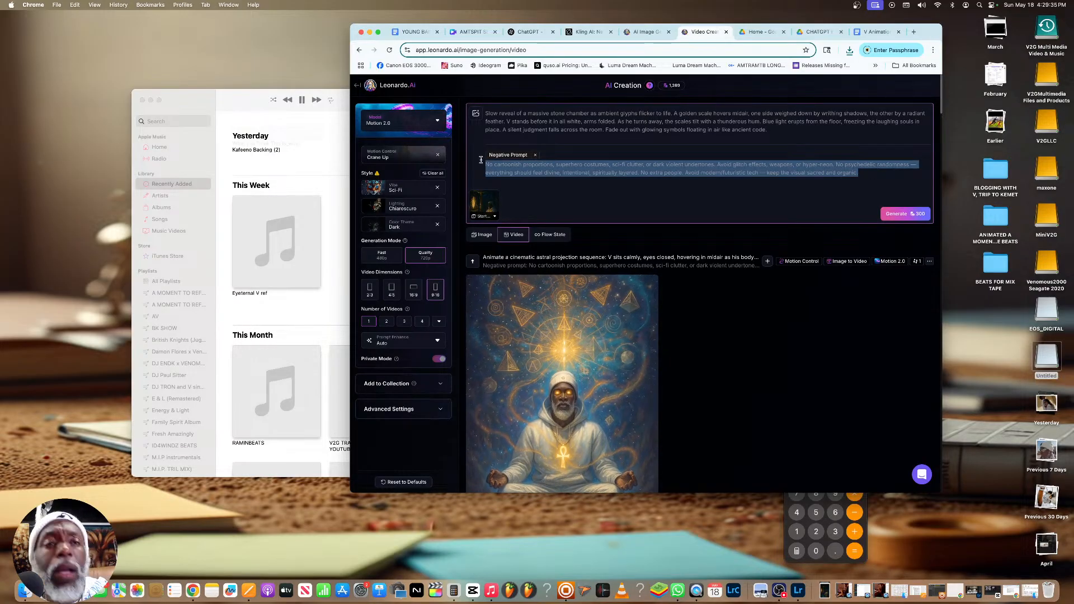
key("super+v")
Set the motion control to Medium Zoom In and generate the golden scales video
left_click(402, 158)
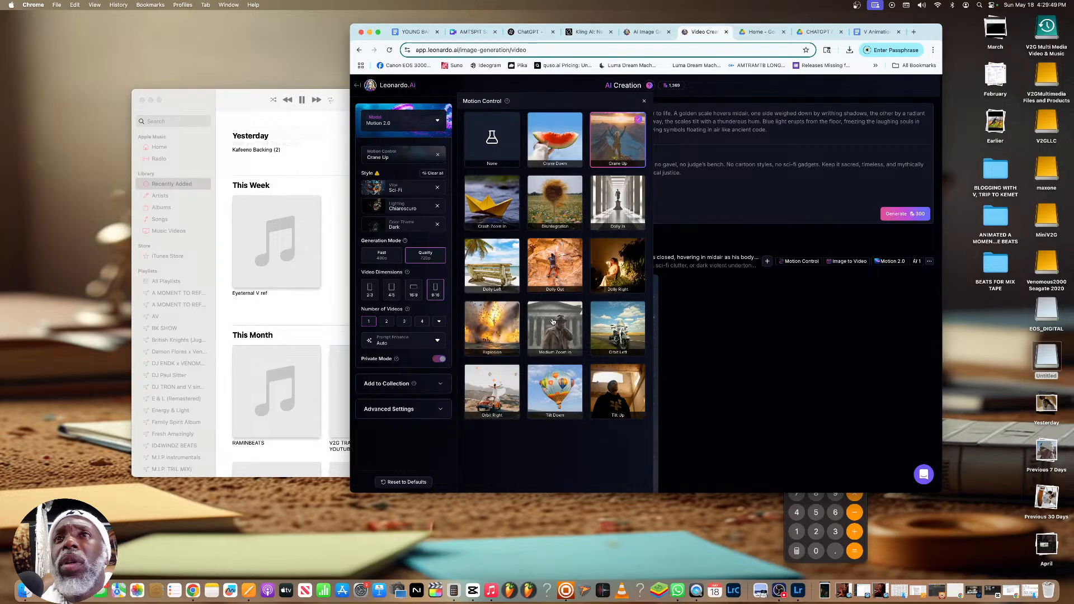
left_click(552, 321)
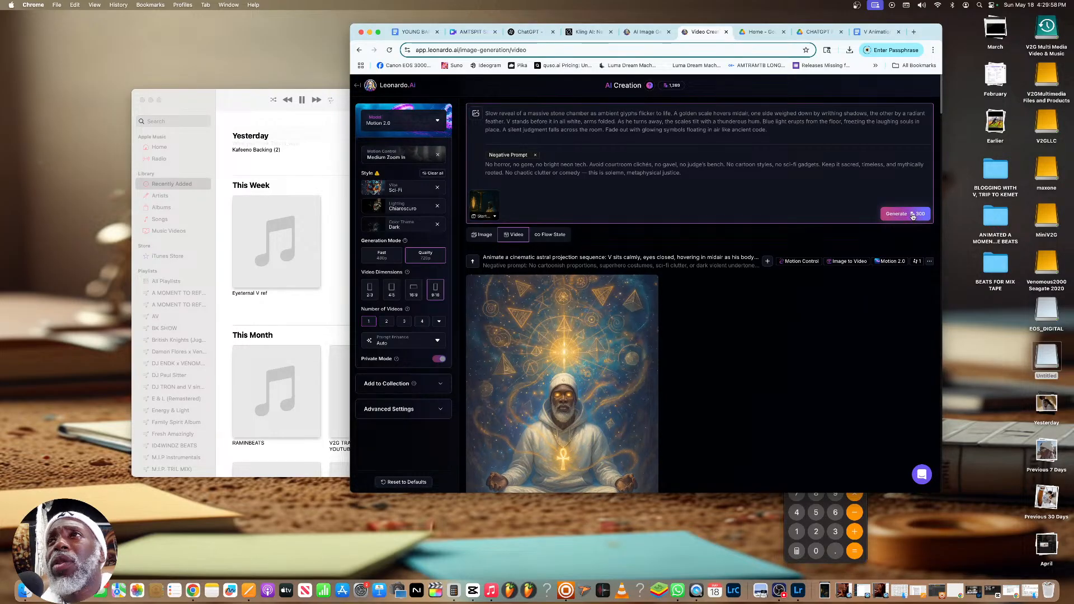
left_click(911, 215)
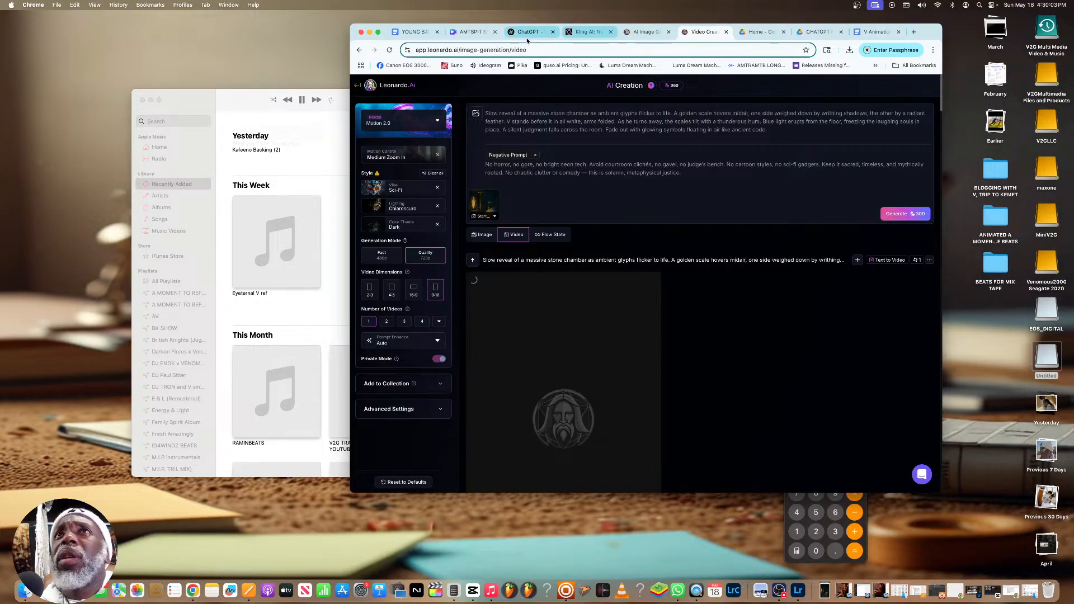
Switch to the YOUNG BANGAZ document and copy the bars from "THIS BEAST MODE" through "FOR LABIA"
left_click(527, 38)
scroll(685, 185, "up", 5)
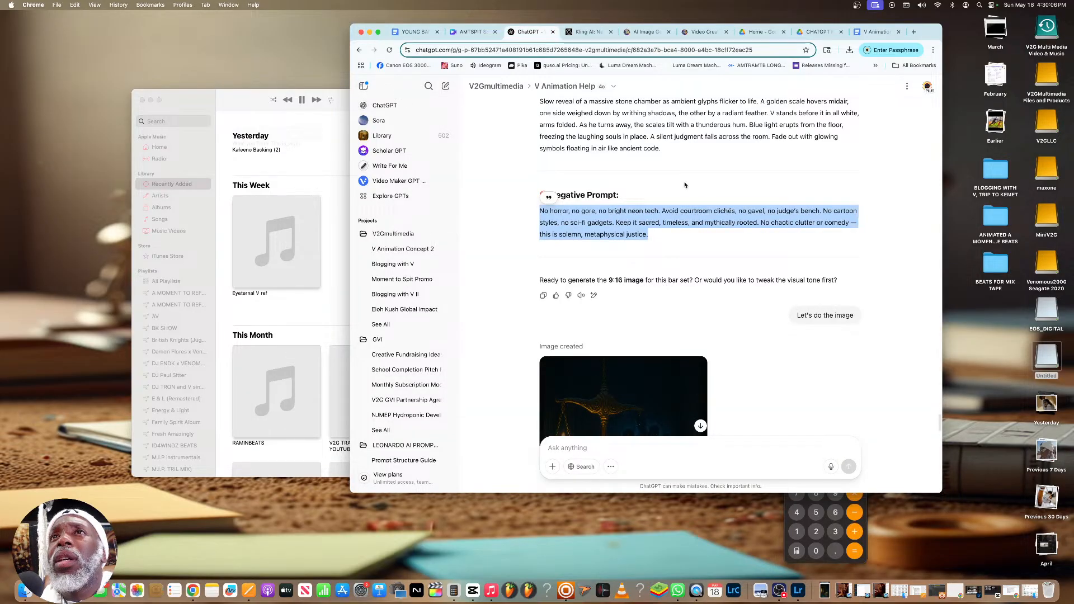
scroll(685, 185, "up", 2)
left_click(414, 32)
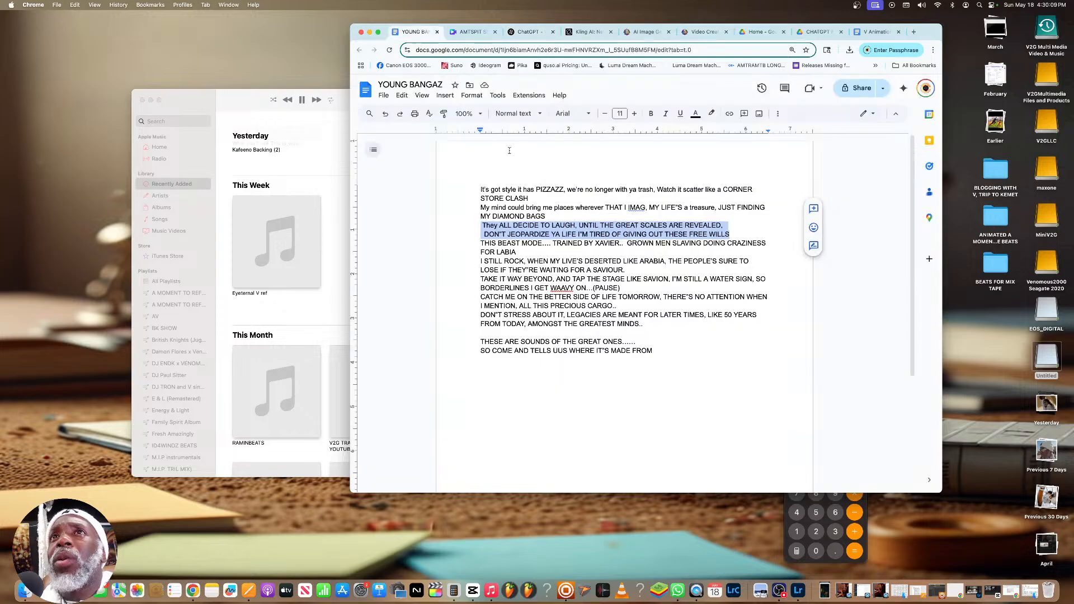
left_click(543, 243)
triple_click(526, 252)
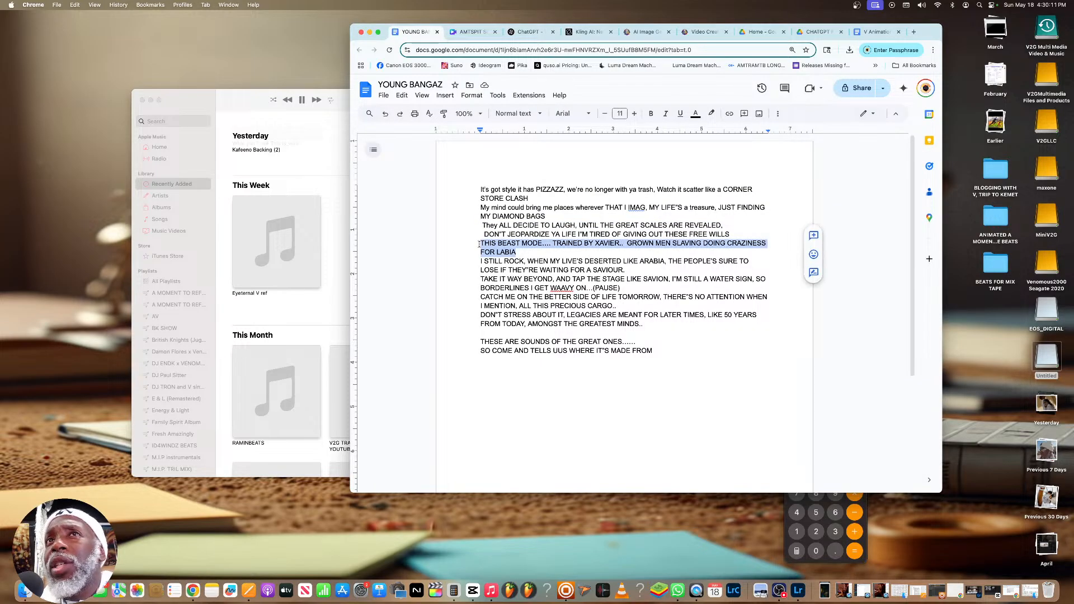
right_click(507, 268)
left_click(508, 268)
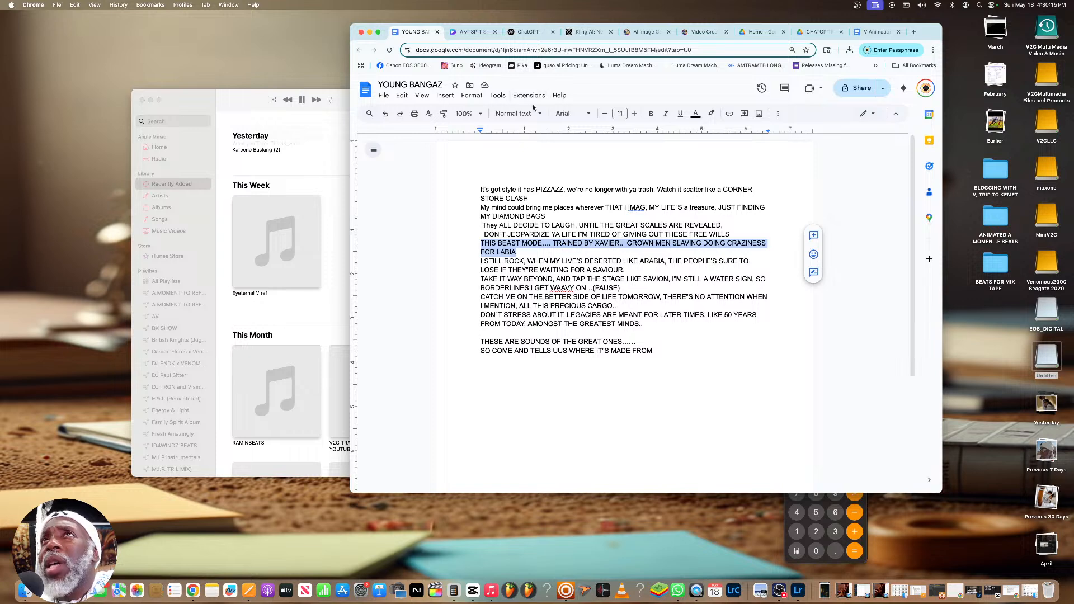
Return to the ChatGPT conversation and send "Next bars:" followed by the copied beast mode lines
left_click(539, 38)
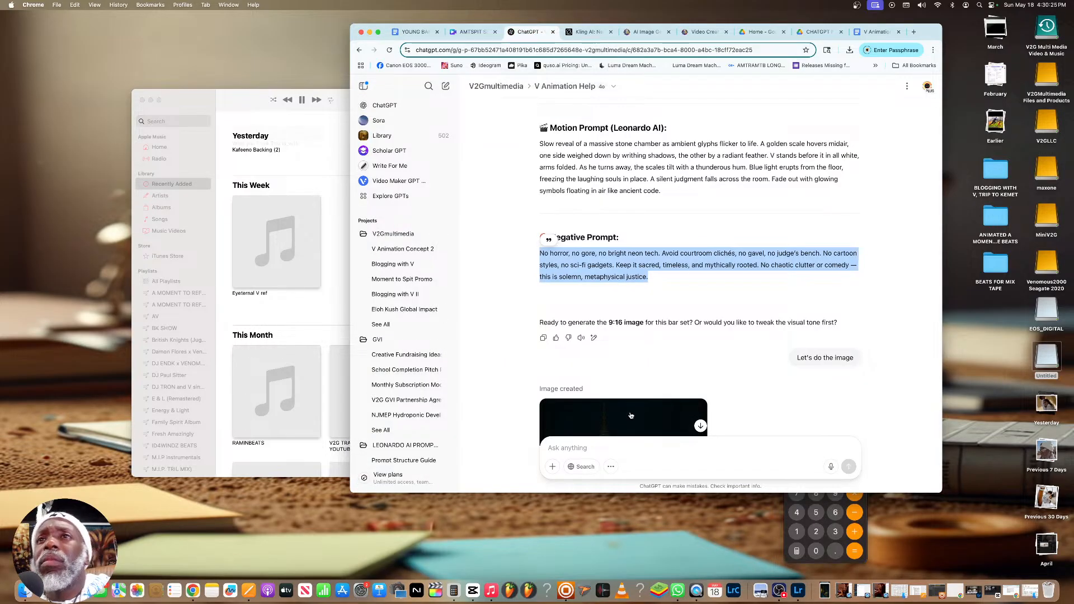
left_click(636, 447)
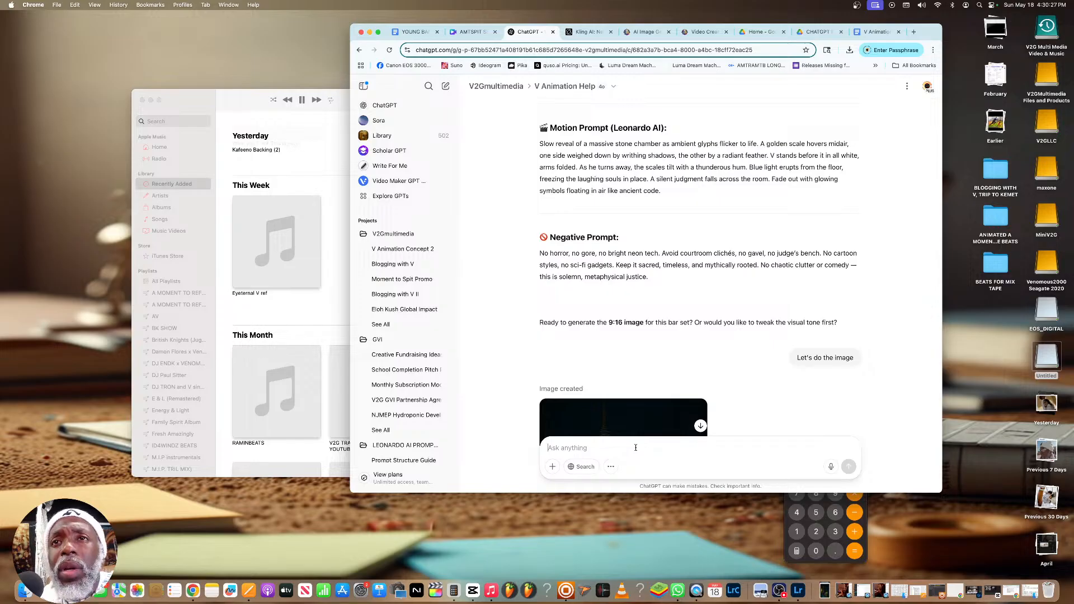
type("Next bars:")
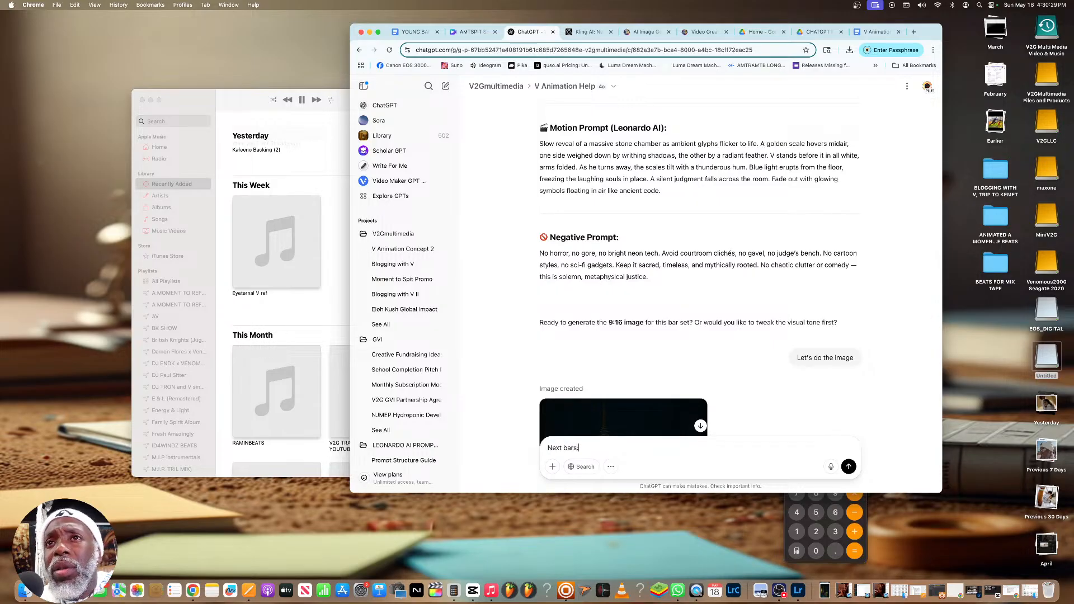
key("super+v")
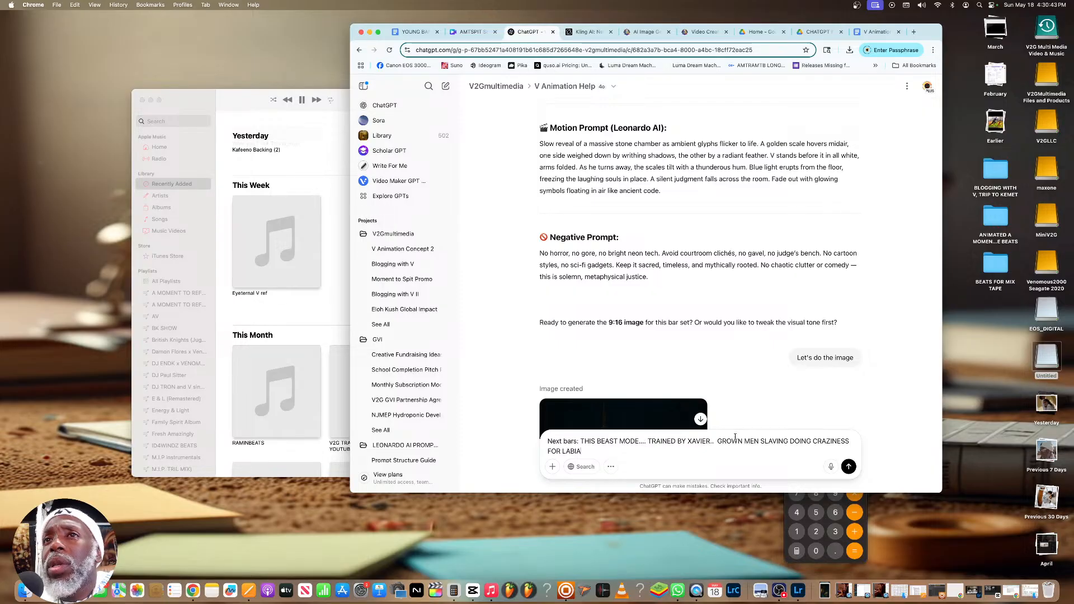
left_click(848, 466)
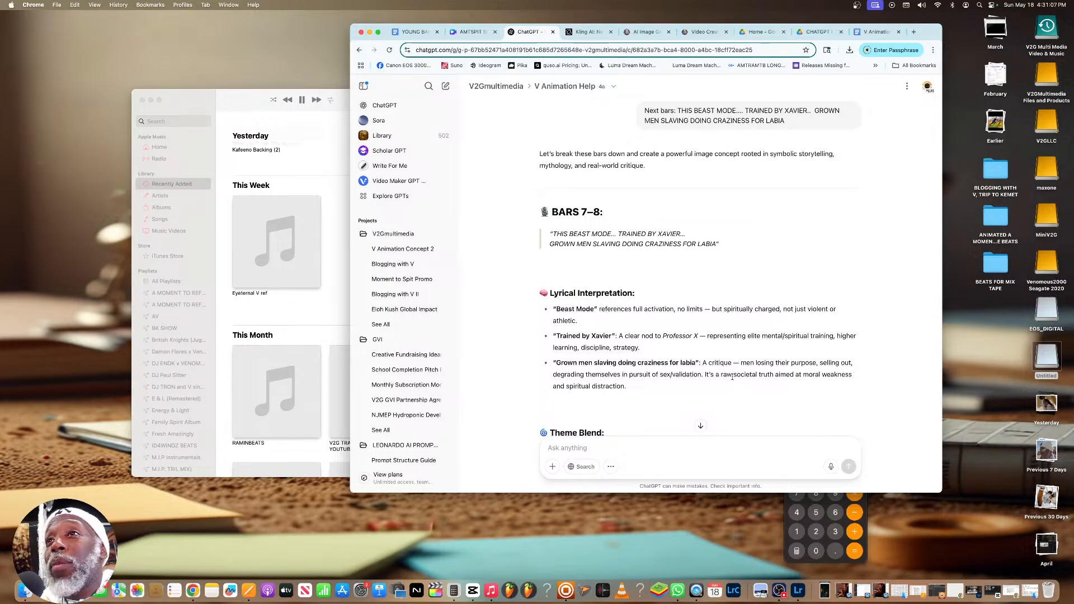
Review ChatGPT's concept and prompts for bars 7–8, and reply "let's do the image!" to start the 9:16 image
scroll(627, 374, "down", 2)
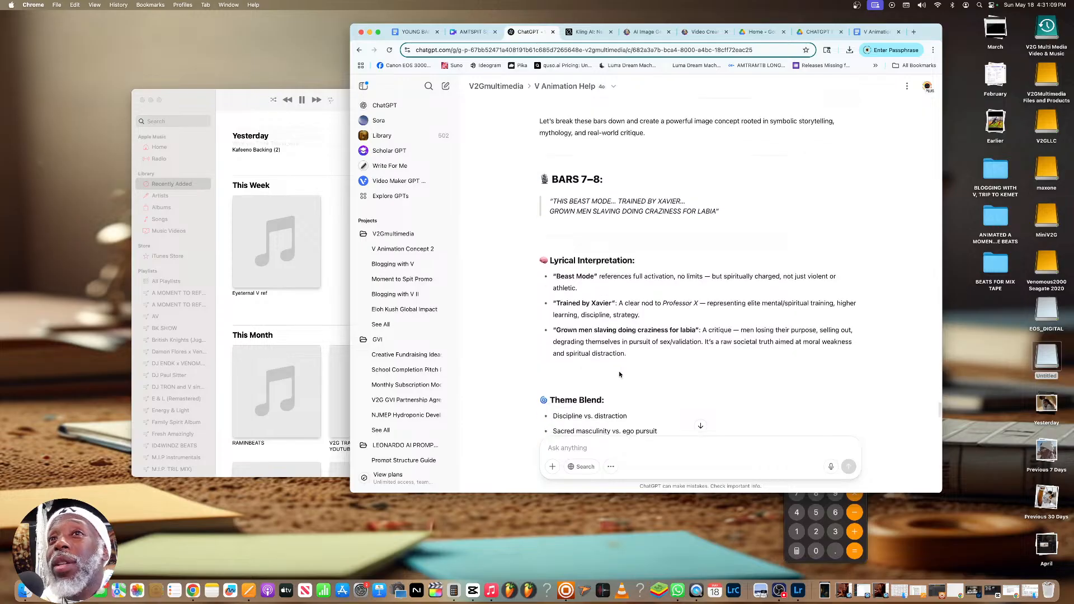
scroll(619, 374, "down", 5)
scroll(619, 373, "up", 8)
scroll(620, 372, "down", 15)
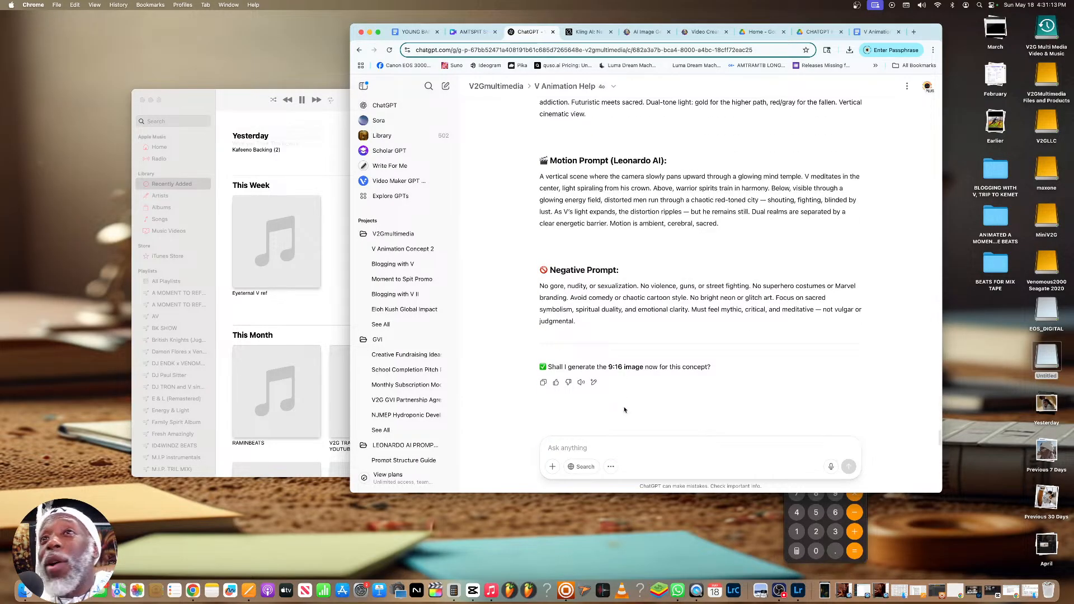
type("let's d")
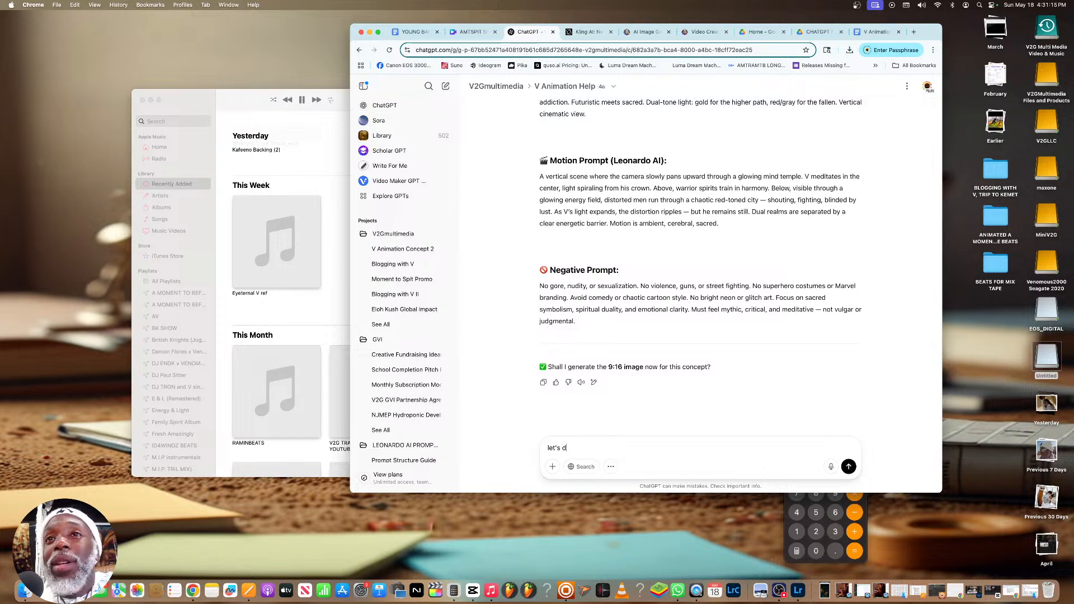
type("o the image")
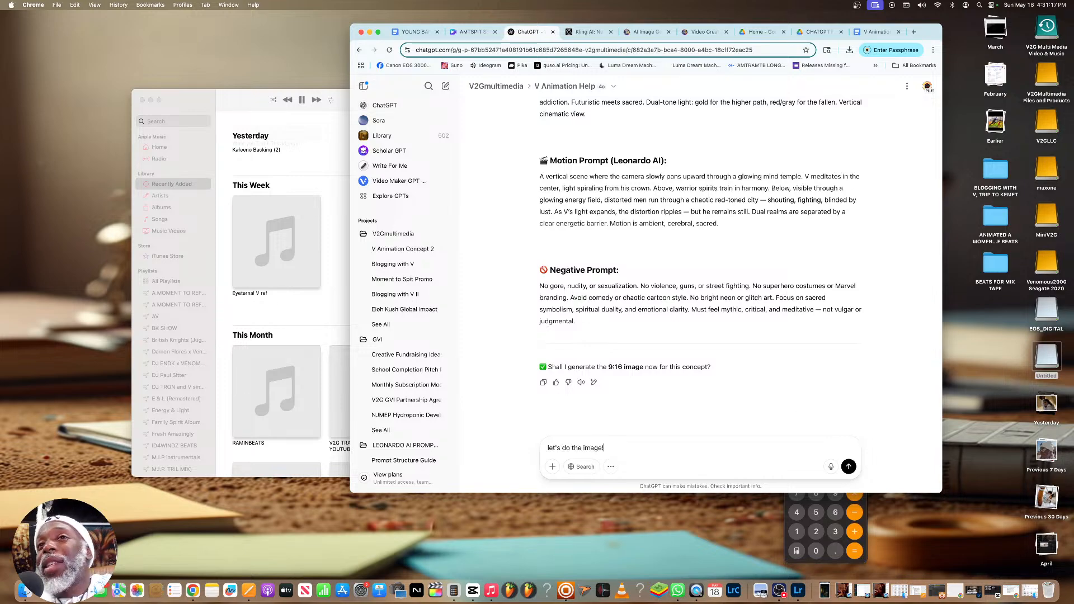
type("!")
key("Return")
scroll(628, 364, "up", 15)
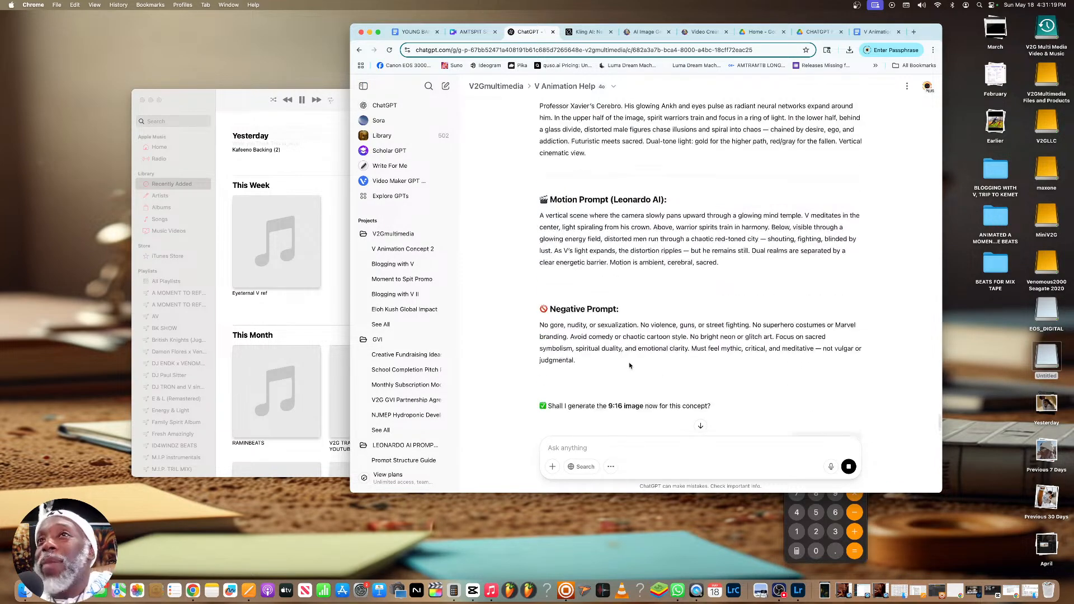
scroll(629, 365, "down", 15)
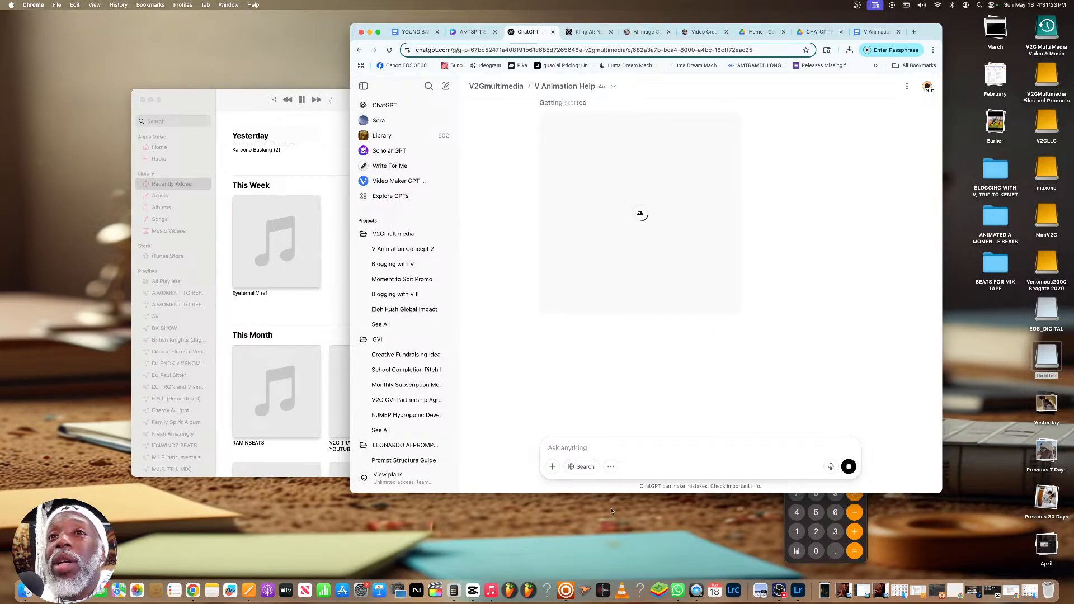
Switch to CapCut, close the Kemet Log 8 Day 7 project, and pause and minimize the Music player
left_click(472, 591)
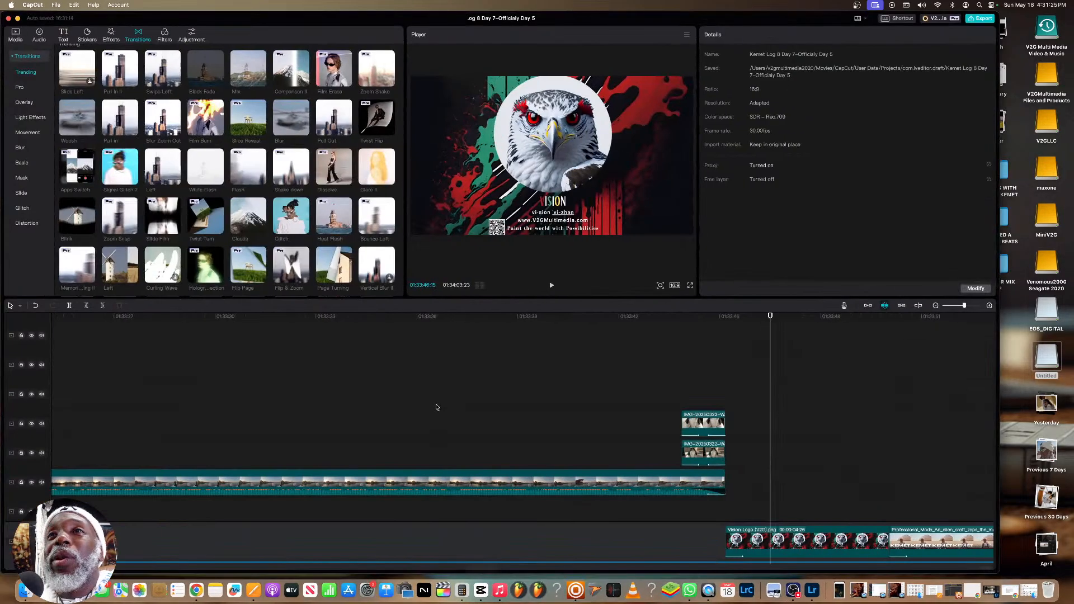
left_click_drag(228, 31, 322, 85)
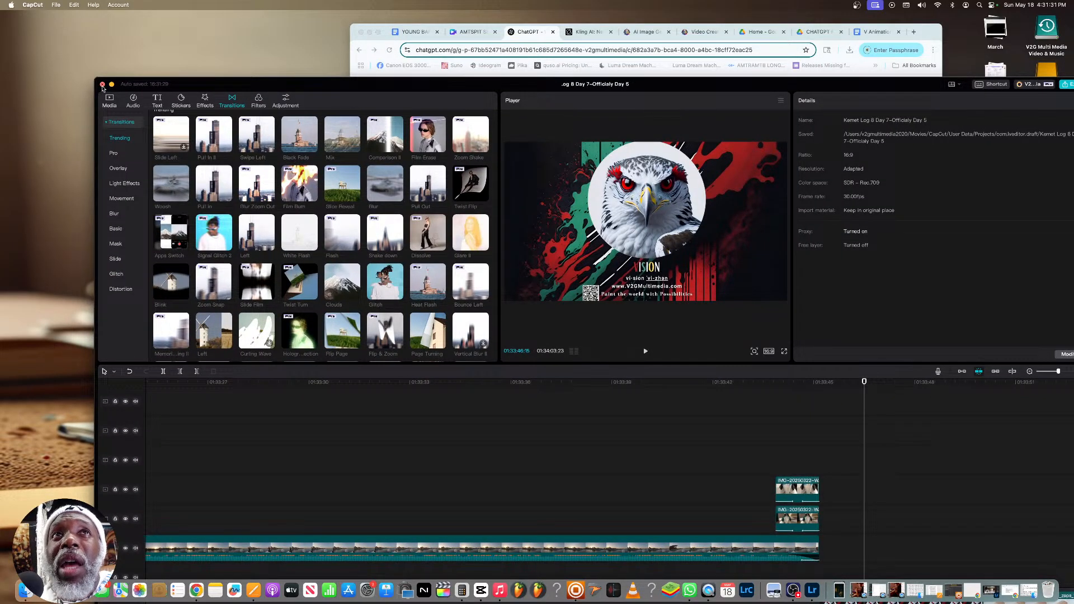
left_click(103, 85)
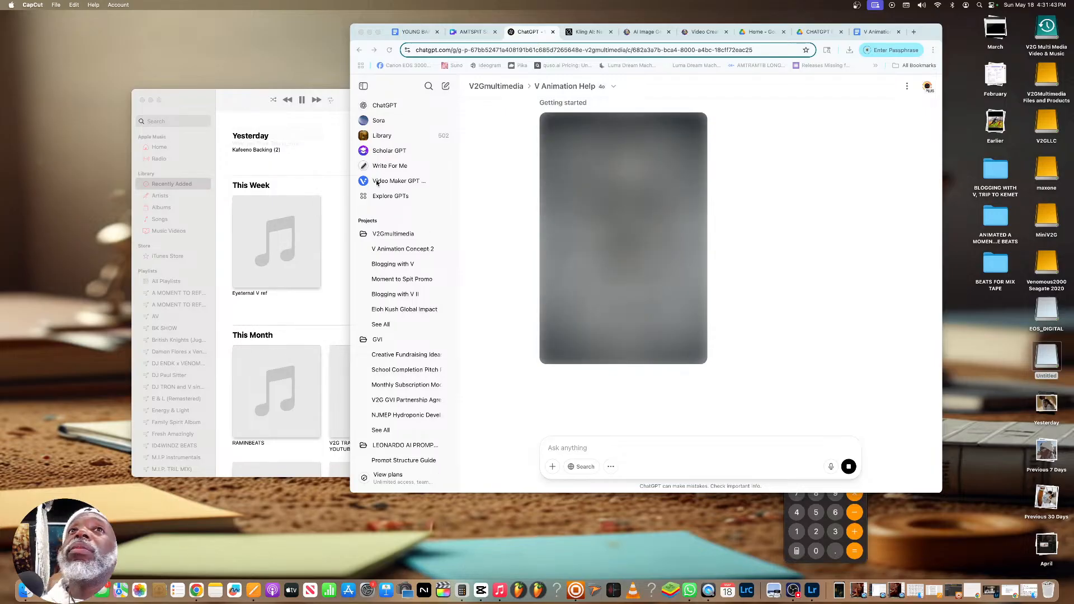
left_click(302, 100)
scroll(312, 244, "down", 1)
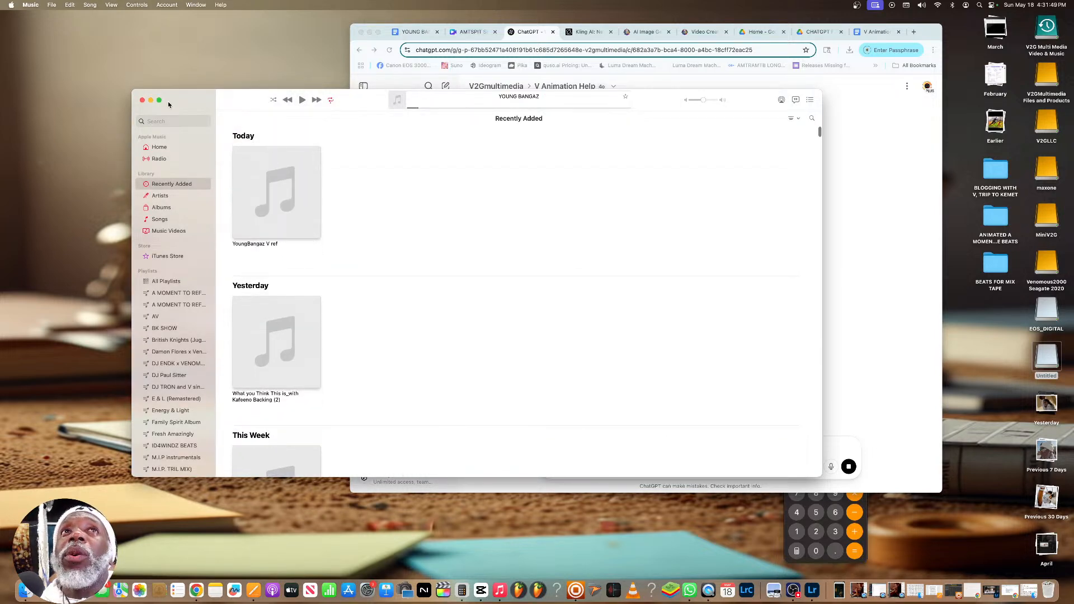
left_click(150, 100)
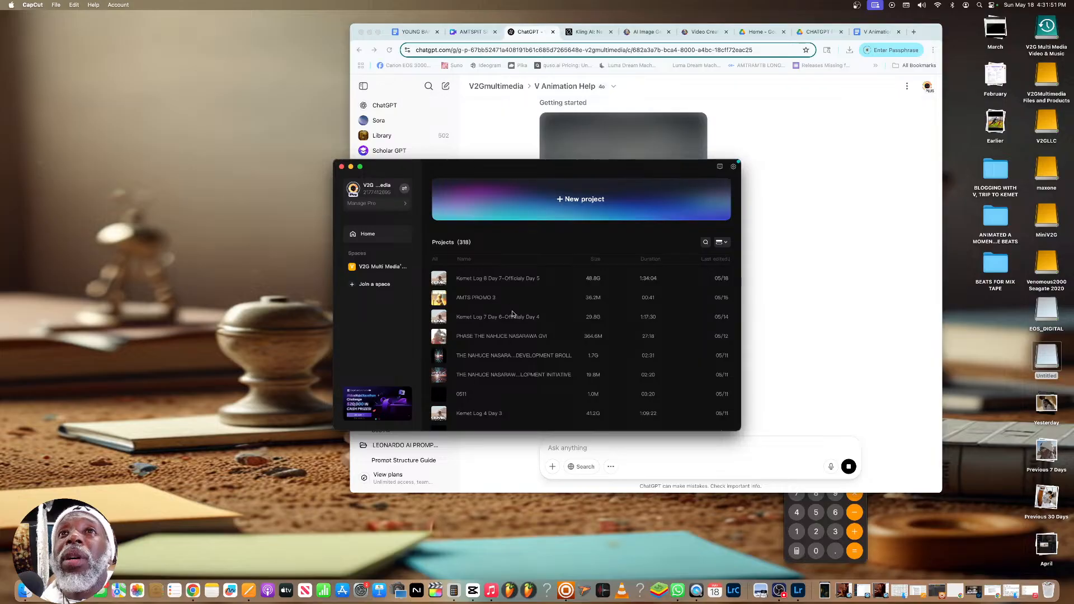
Find the ANIMATED A MOMENT TO SPIT SERIES JBLACKBEATS project in the project list, duplicate it, and open the copy
scroll(506, 313, "down", 5)
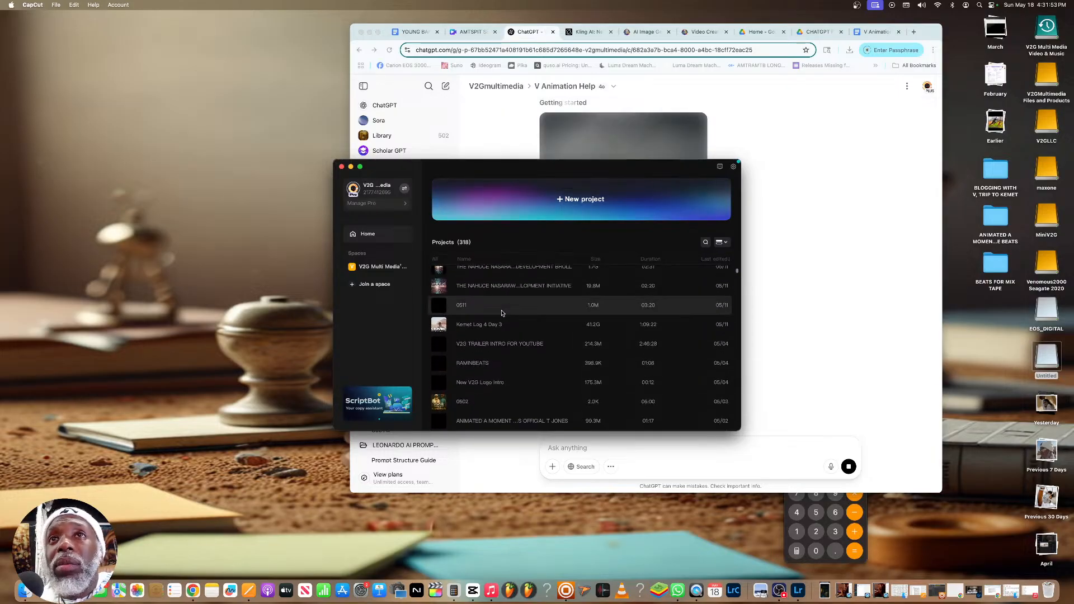
scroll(502, 313, "down", 3)
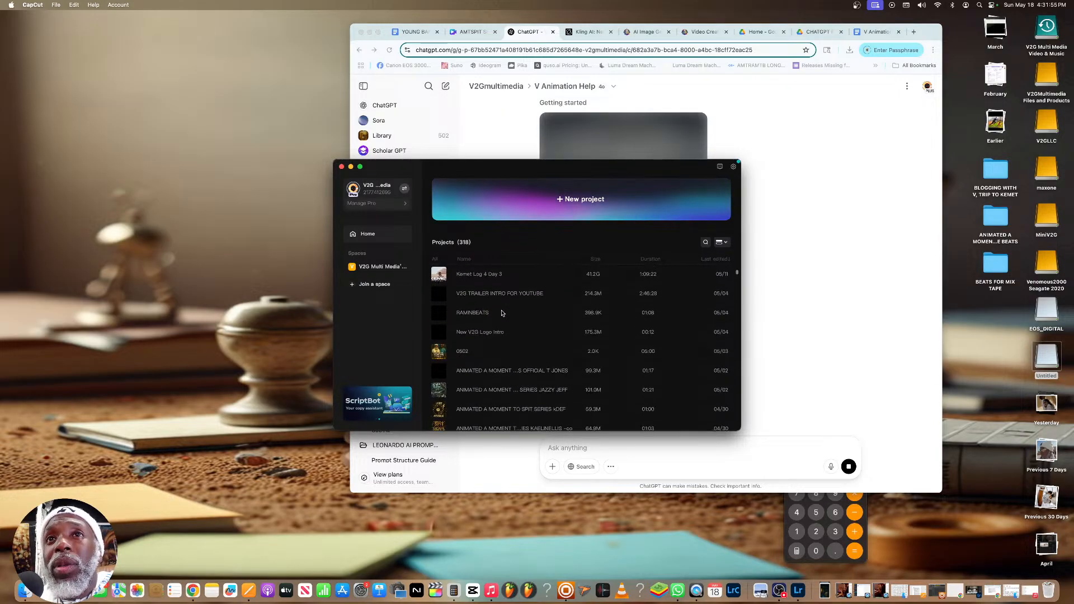
scroll(502, 313, "down", 2)
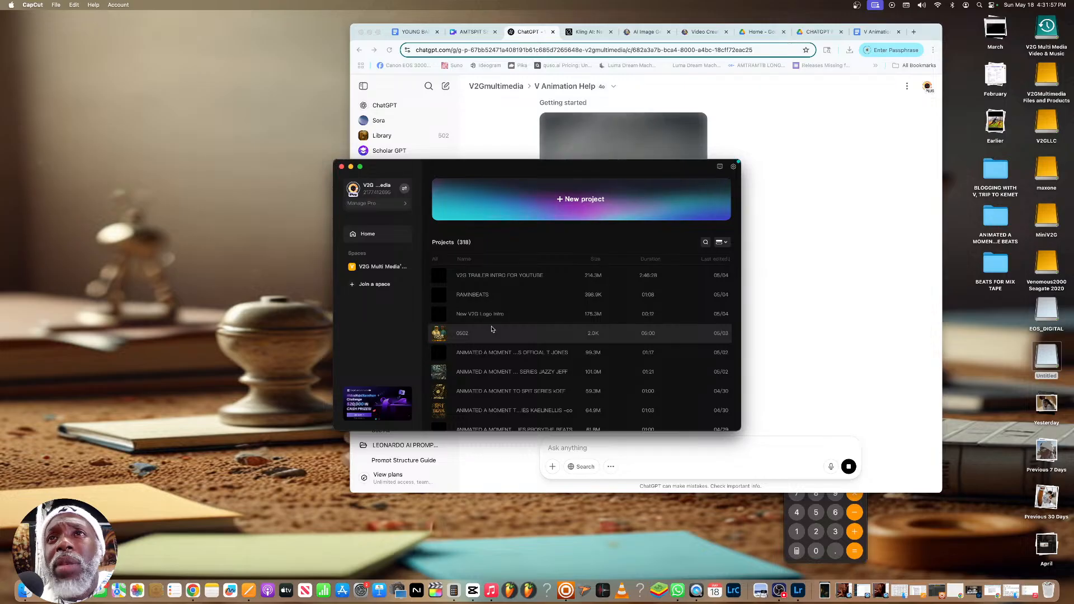
scroll(491, 329, "down", 2)
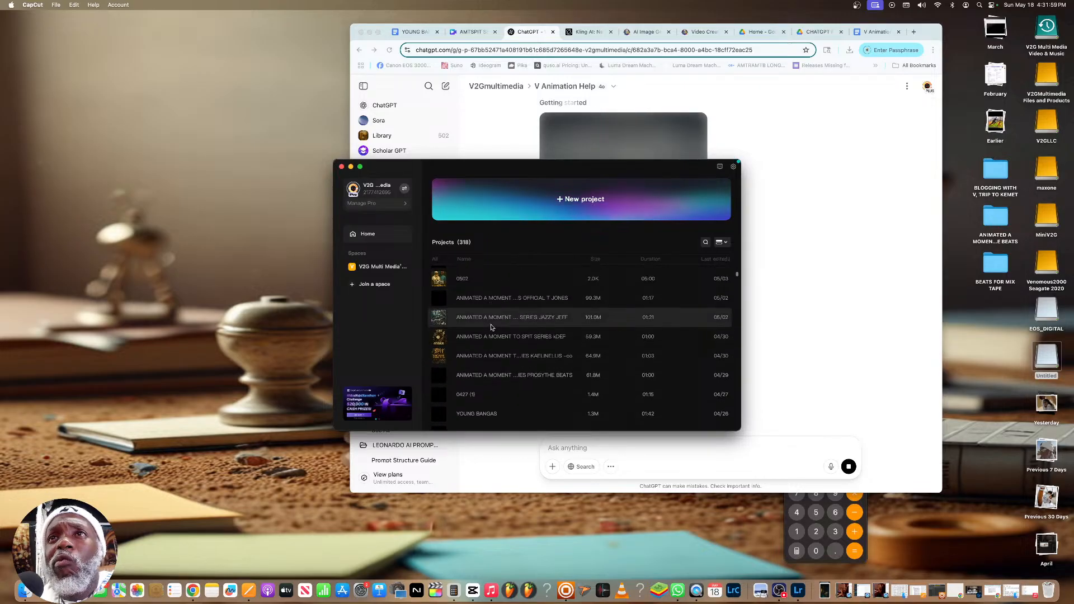
scroll(492, 328, "up", 1)
scroll(492, 327, "down", 3)
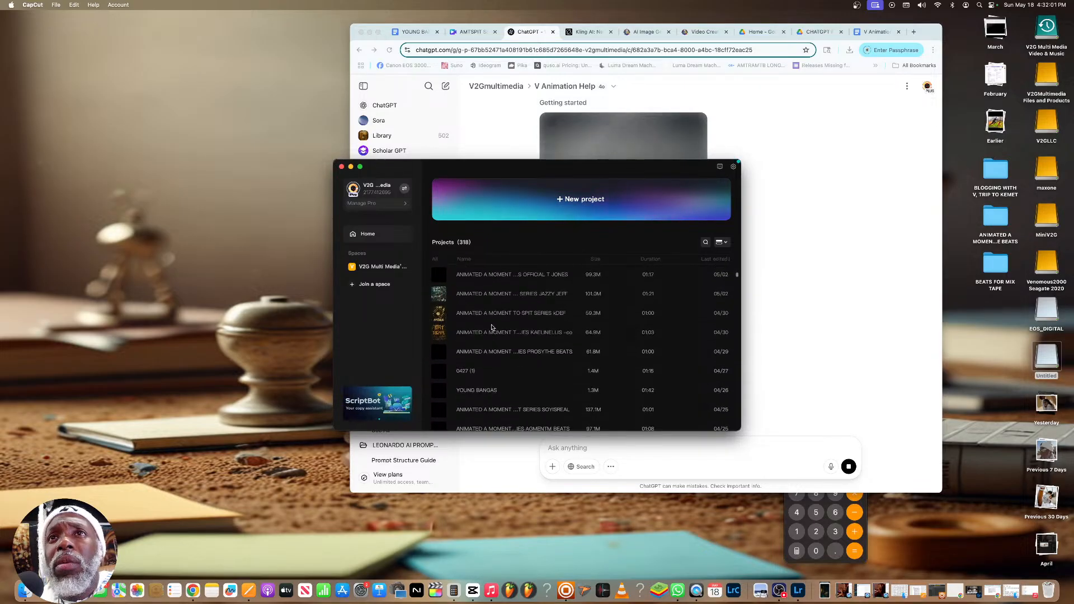
scroll(492, 327, "down", 2)
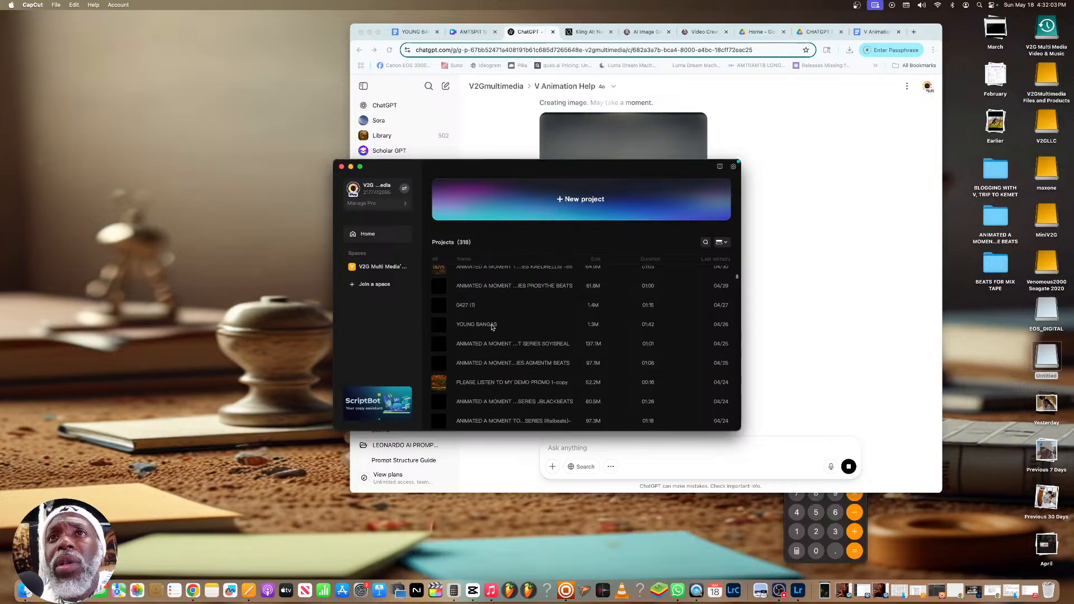
scroll(492, 327, "down", 3)
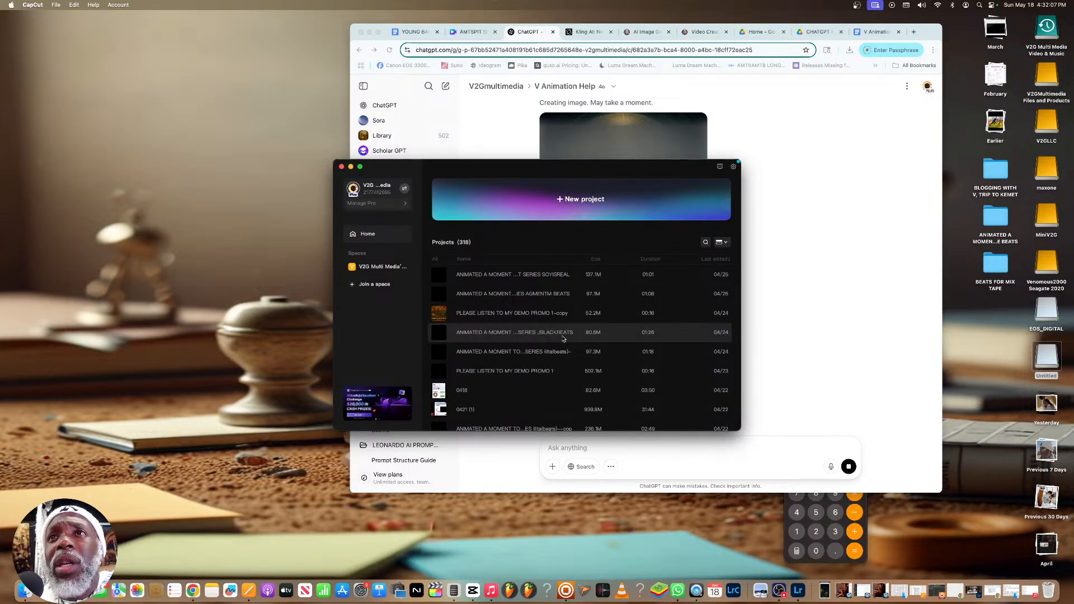
left_click(725, 335)
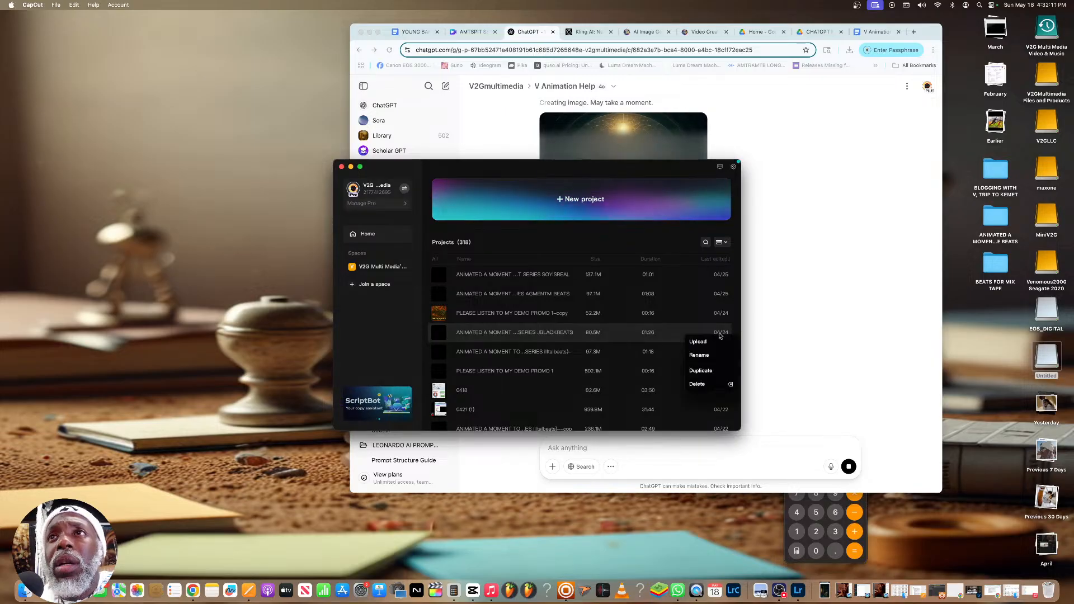
left_click(701, 370)
scroll(610, 332, "up", 10)
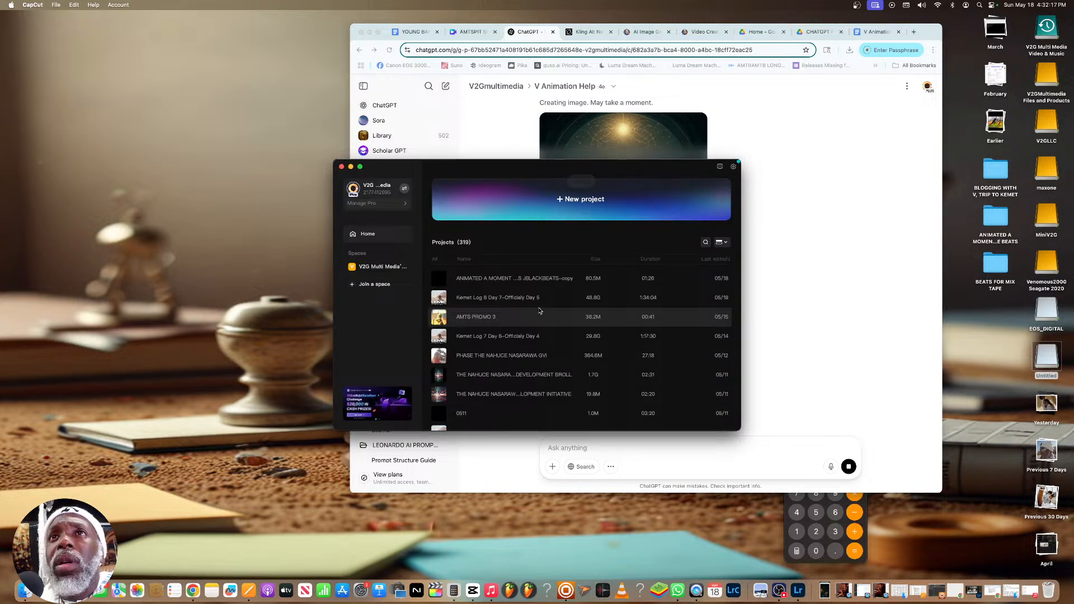
left_click(510, 278)
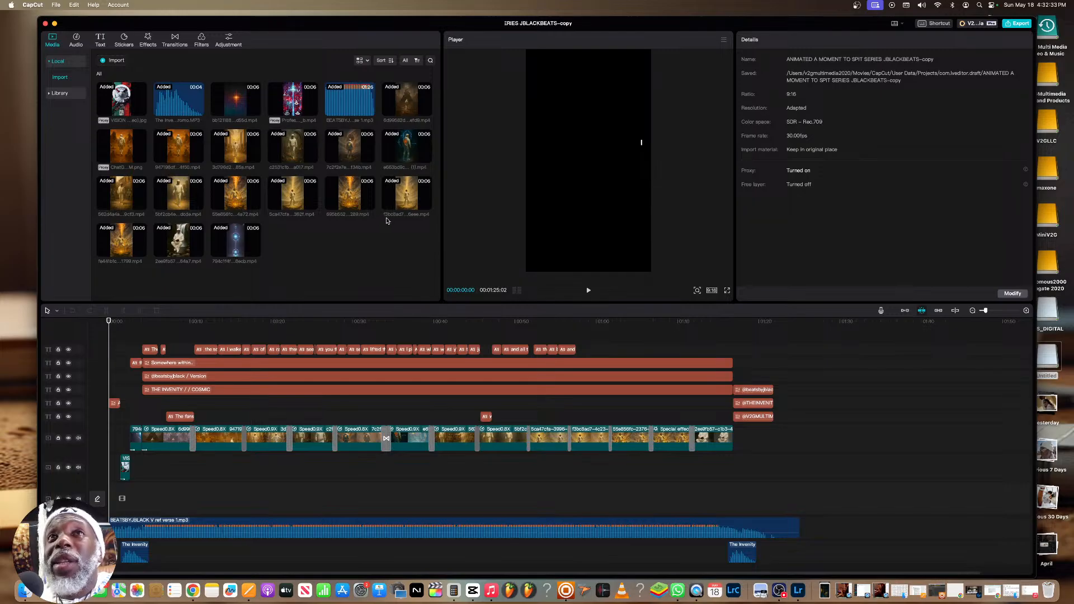
Delete the old golden scene clips, the ChatGPT image and the closing white-figure clip from the project media, including their timeline uses
mouse_move(425, 206)
left_click_drag(436, 200, 127, 152)
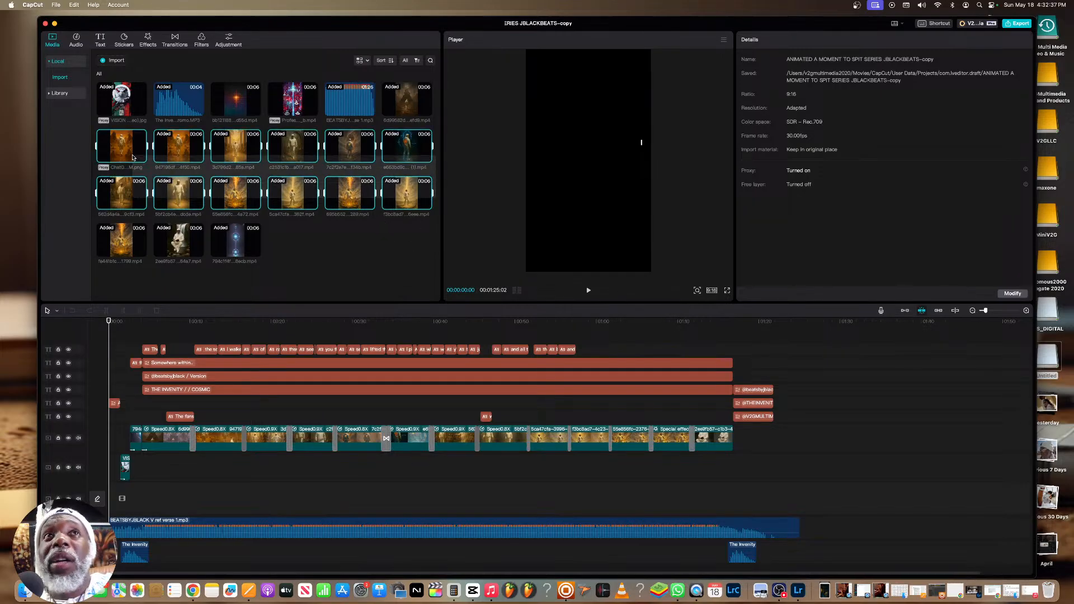
key("Delete")
left_click(566, 348)
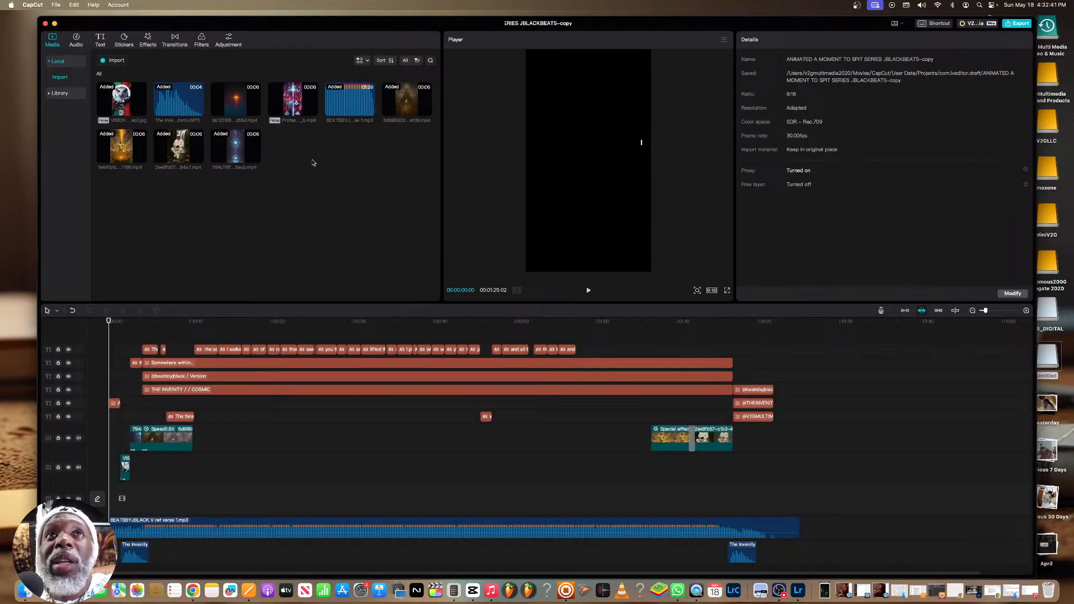
left_click_drag(195, 209, 118, 140)
key("Delete")
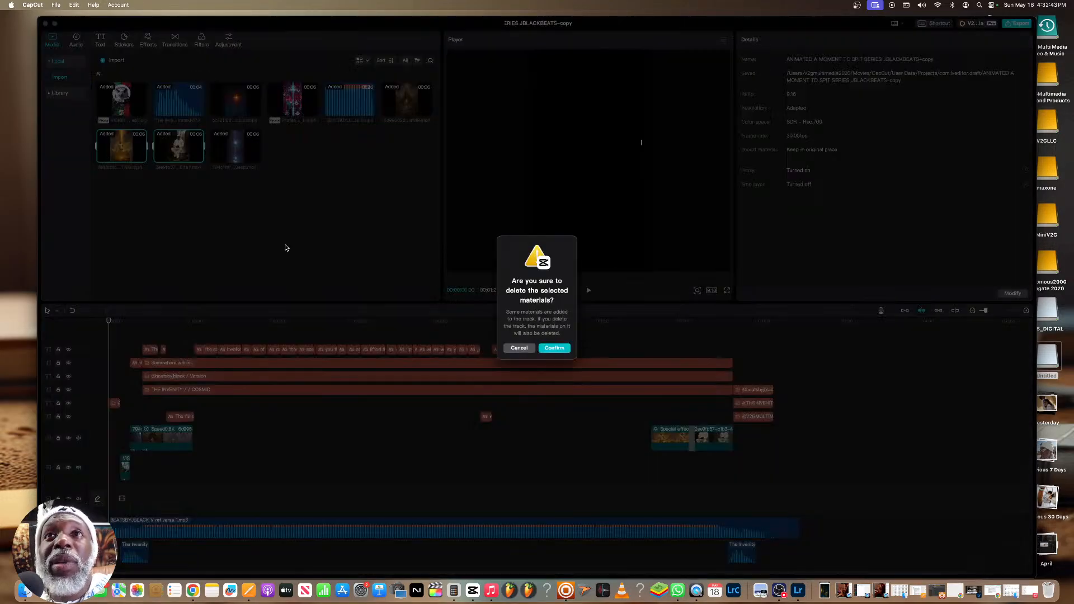
left_click(554, 348)
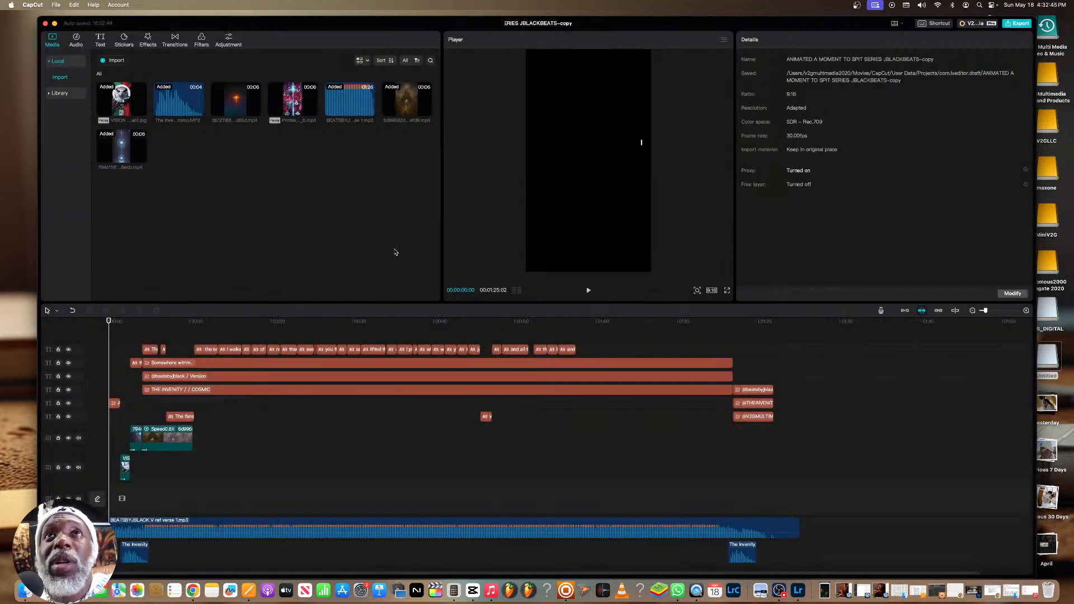
Delete the BEATSBYJBLACK V ref verse 1 audio and the last old scene clip from the media, and preview the remaining clips
left_click_drag(408, 140, 352, 107)
key("Delete")
left_click(564, 346)
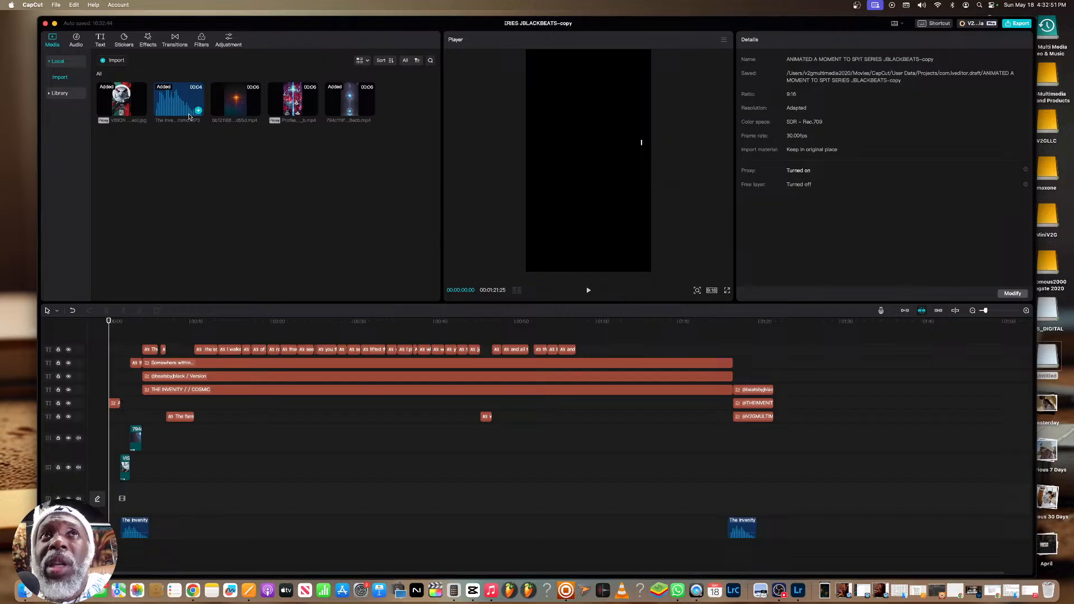
left_click(244, 106)
left_click(305, 105)
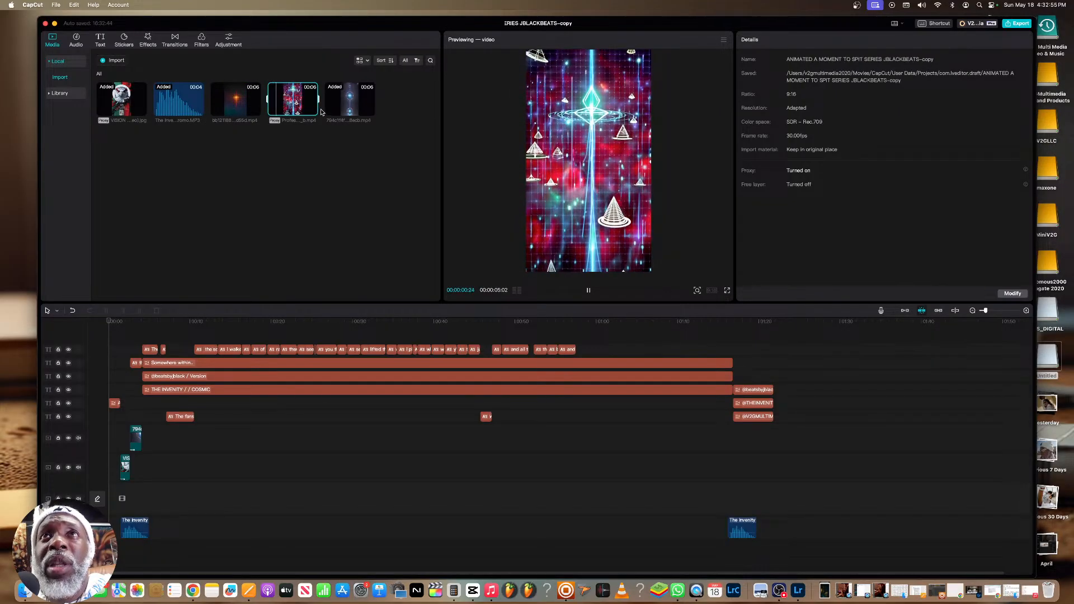
left_click(358, 105)
left_click(246, 171)
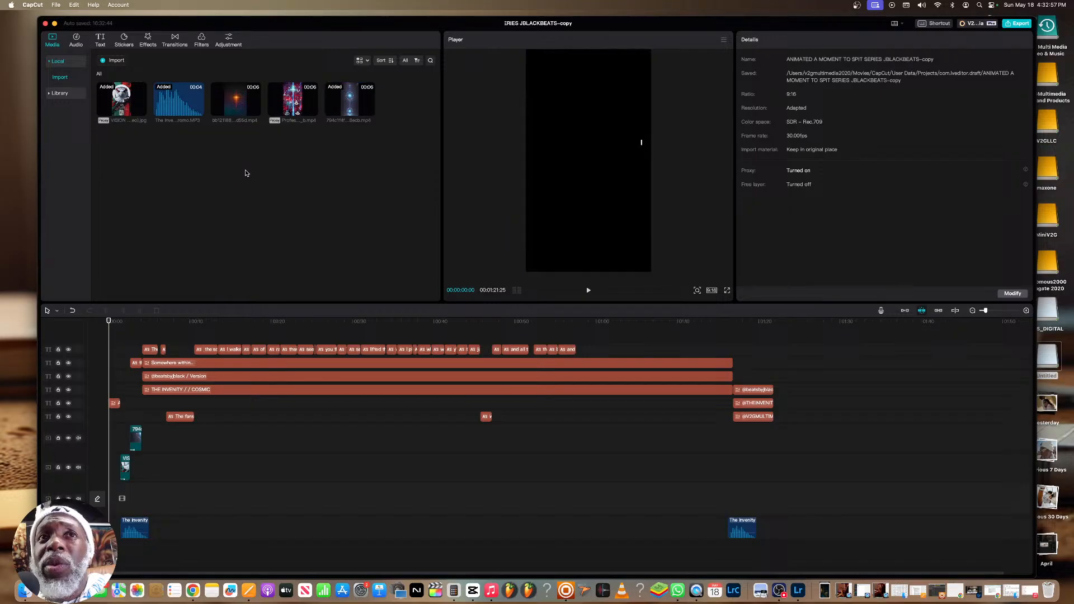
Delete the old lyric captions from the timeline, including the two separate ones on the lower text track
left_click_drag(622, 349, 139, 343)
key("Delete")
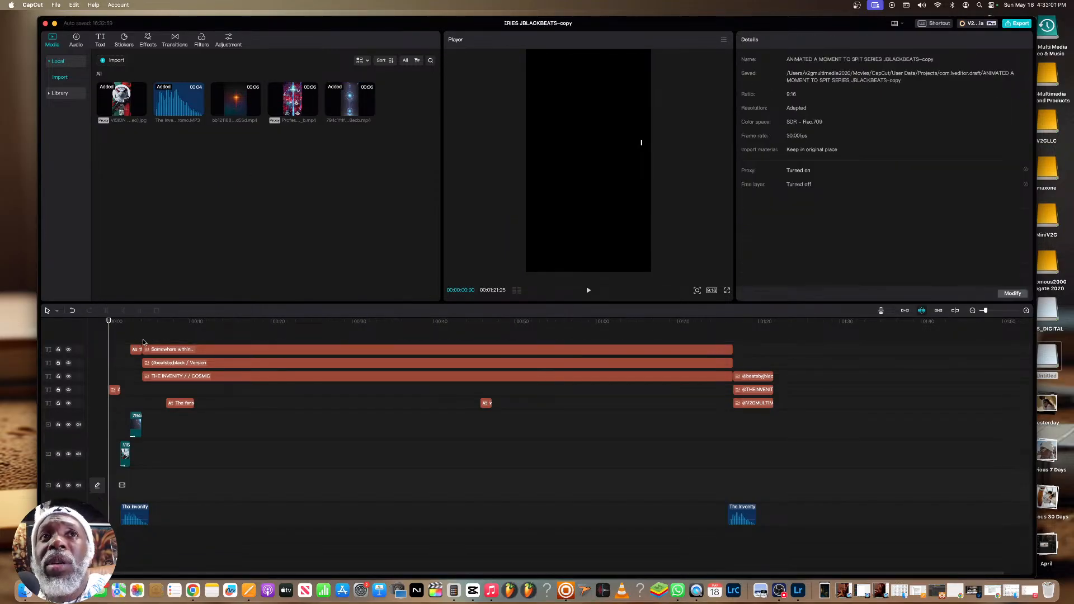
left_click(116, 378)
left_click_drag(116, 330, 164, 328)
left_click_drag(165, 328, 174, 329)
left_click(169, 403)
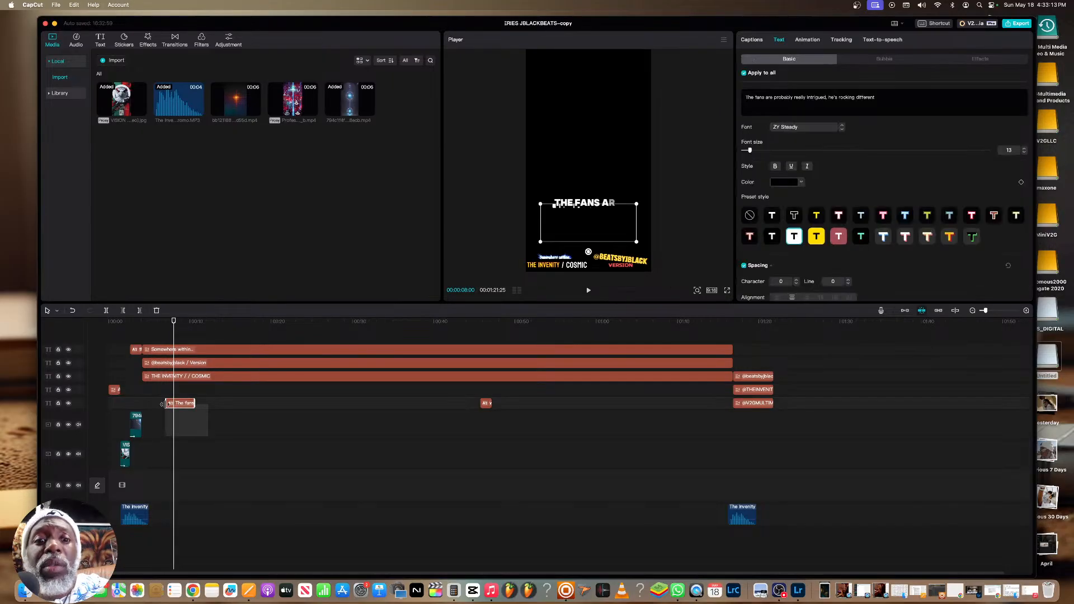
key("Delete")
left_click(487, 404)
key("Delete")
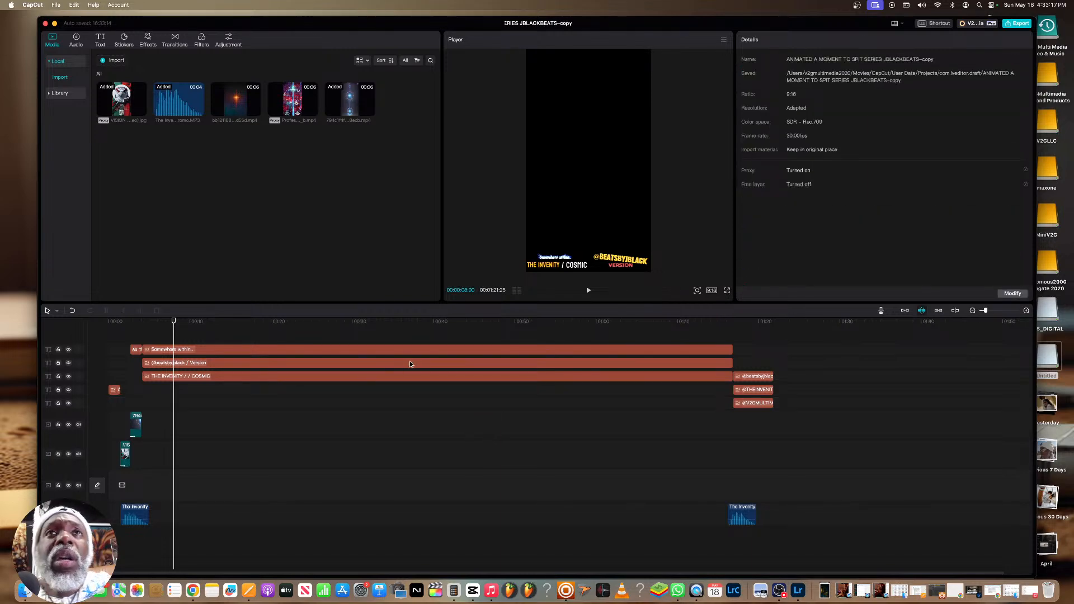
Import the YoungBangaz V ref track from Music into the project media and place it on the timeline where the logo clip starts
left_click(491, 590)
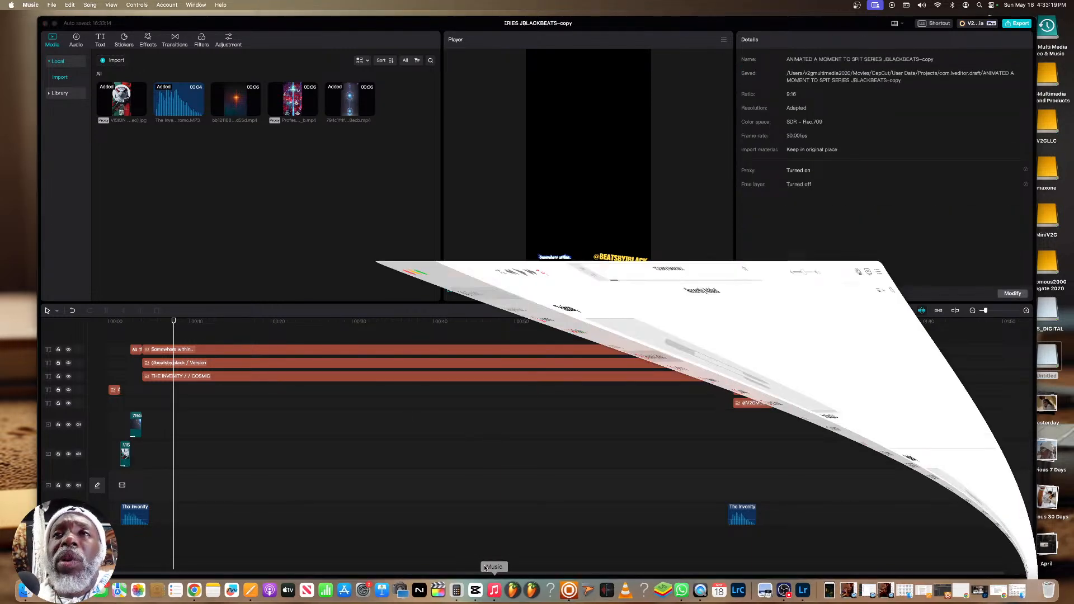
left_click_drag(280, 103, 619, 235)
mouse_move(662, 364)
left_click_drag(663, 361, 270, 209)
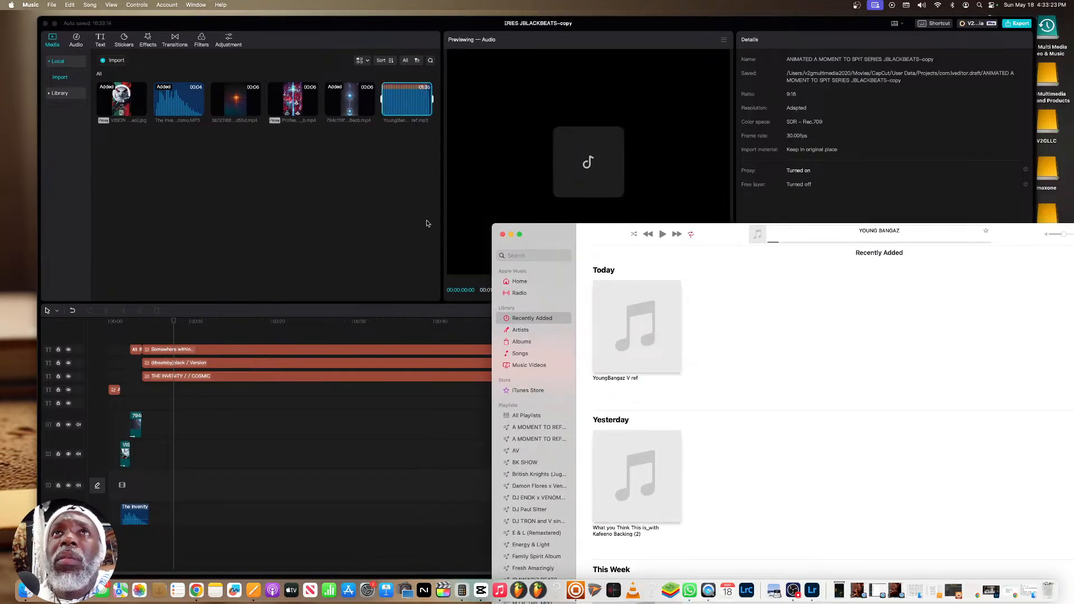
left_click(512, 233)
left_click_drag(407, 104, 118, 481)
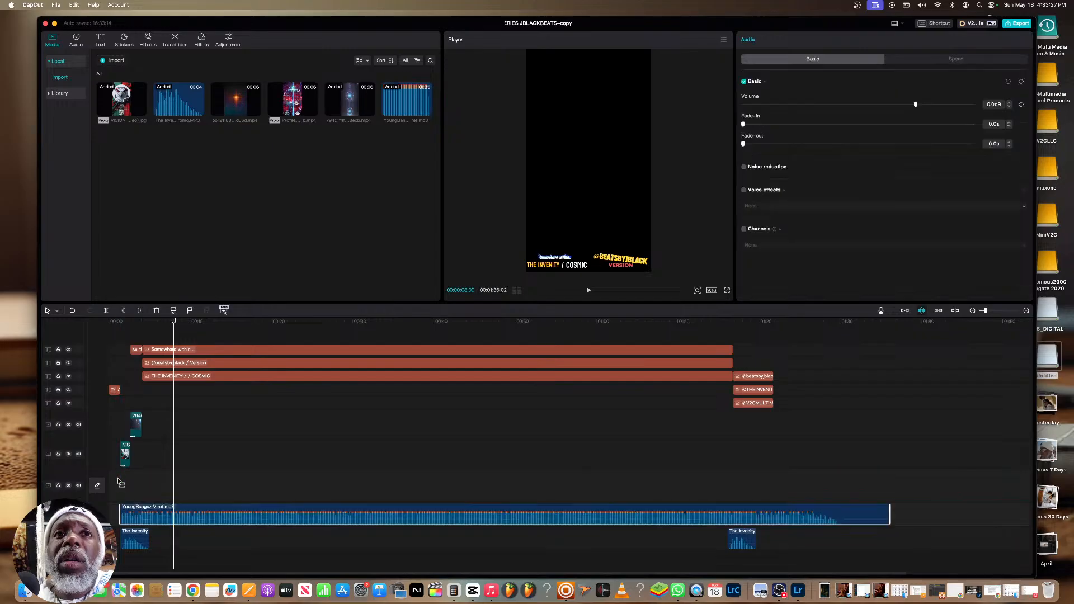
Play the YoungBangaz V ref audio on the timeline and lower its volume to -4.9 dB
left_click_drag(174, 325, 157, 325)
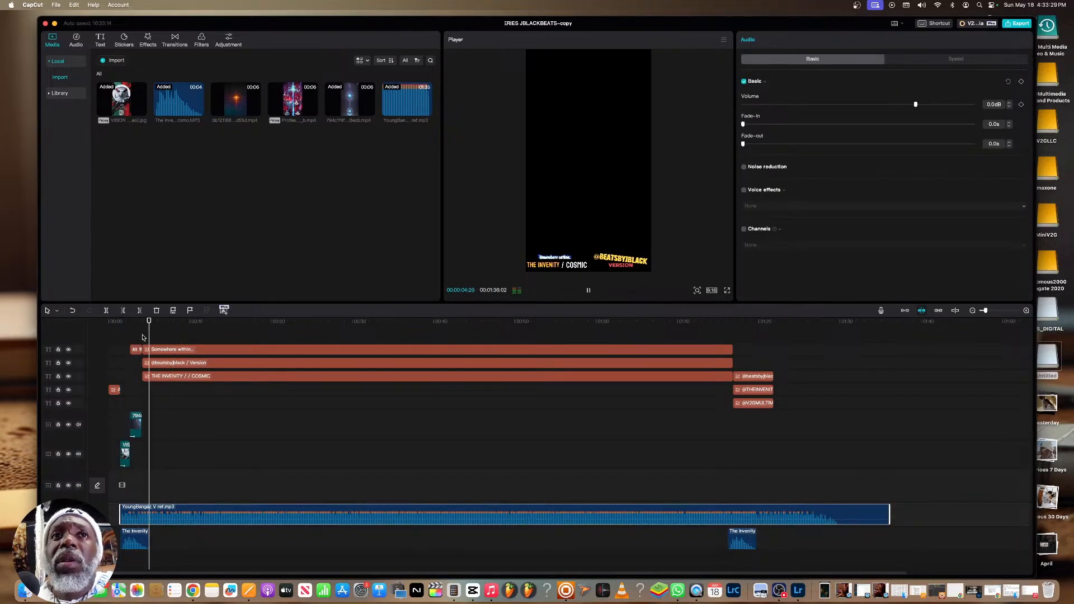
key("space")
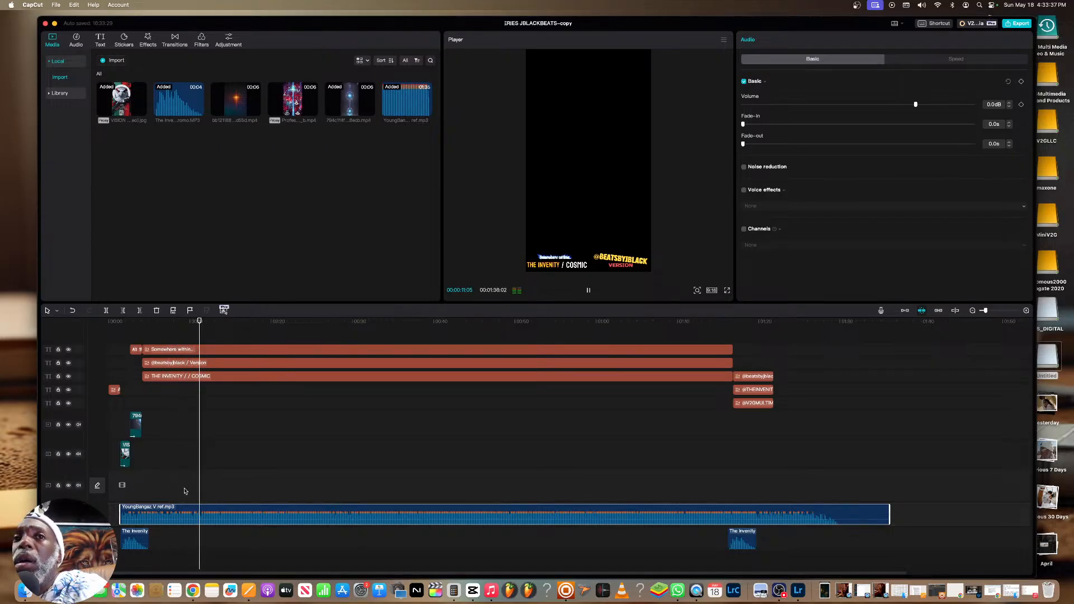
key("space")
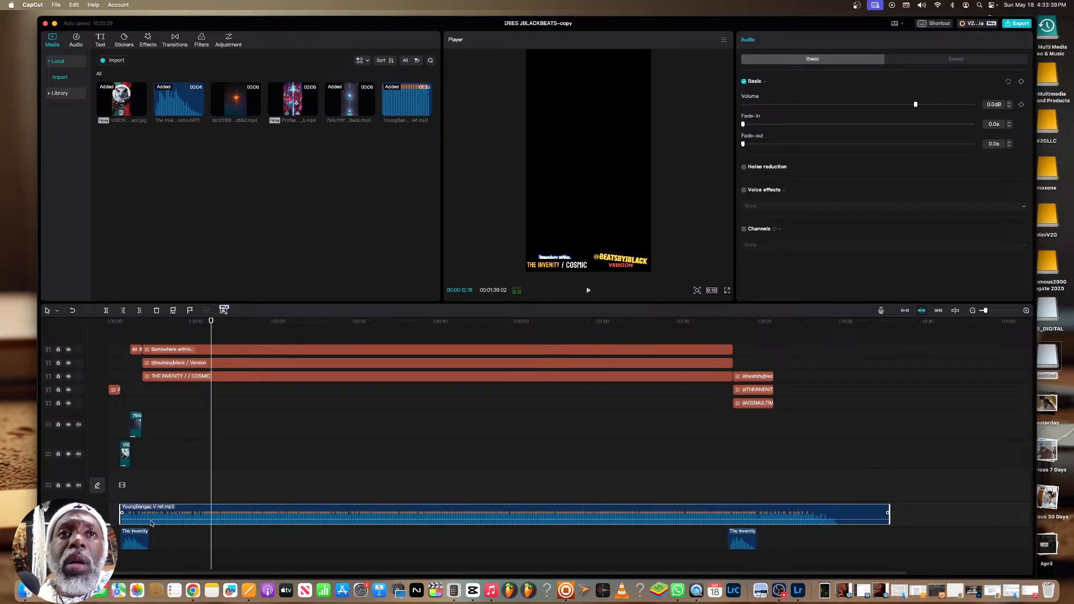
left_click_drag(152, 520, 151, 520)
key("space")
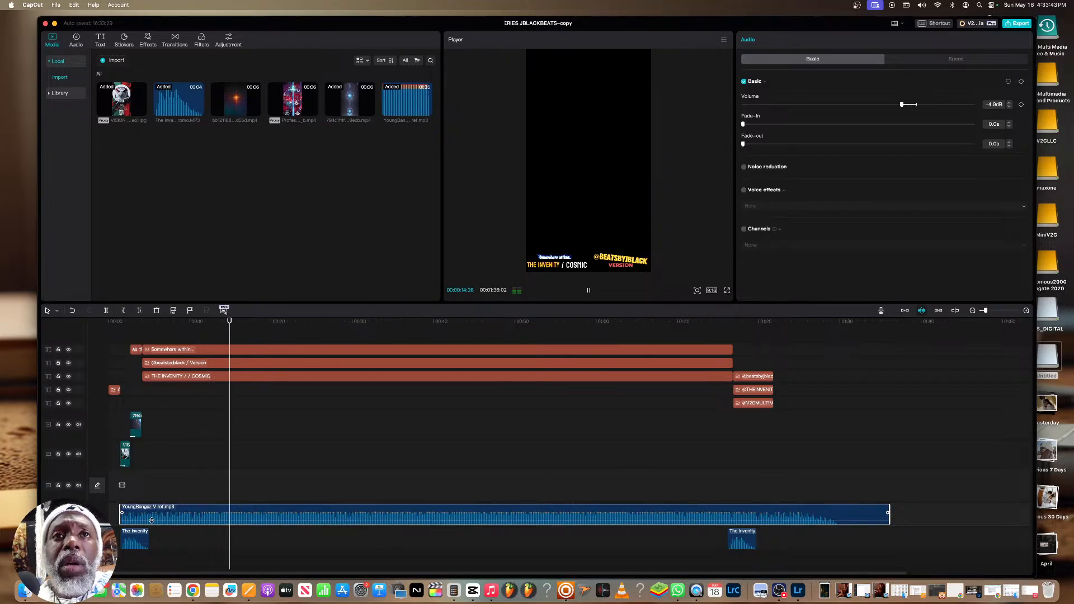
left_click(159, 330)
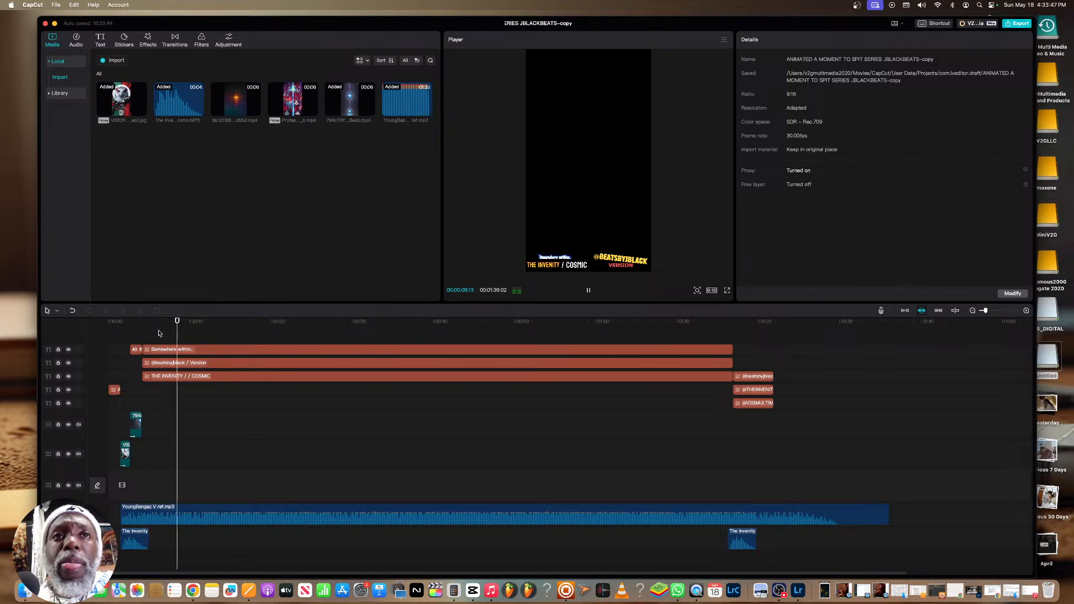
Play the video's intro from the beginning in full-screen preview
left_click(93, 323)
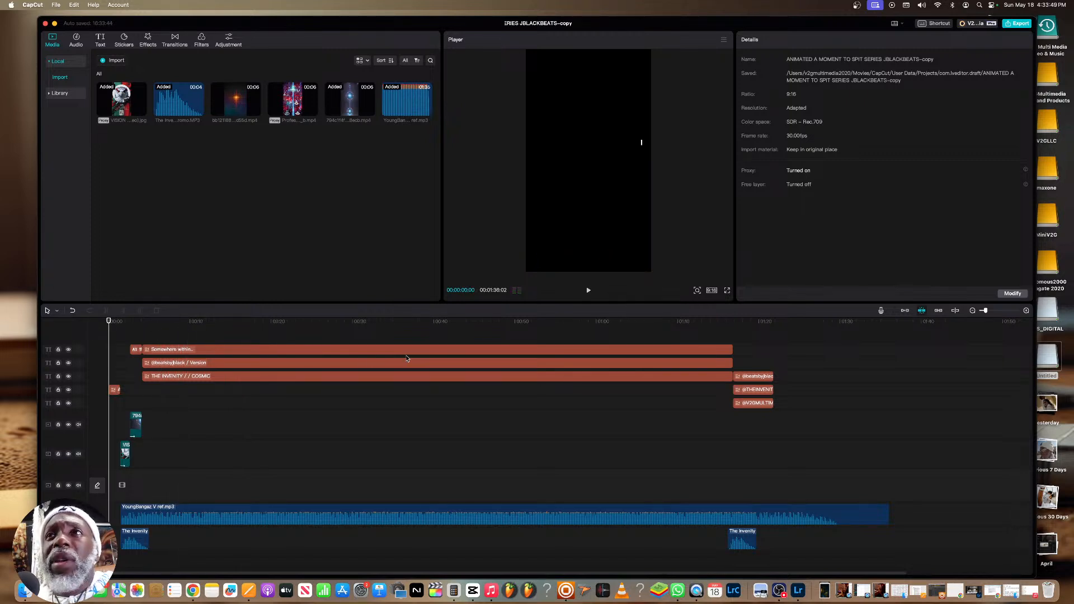
left_click(727, 291)
key("space")
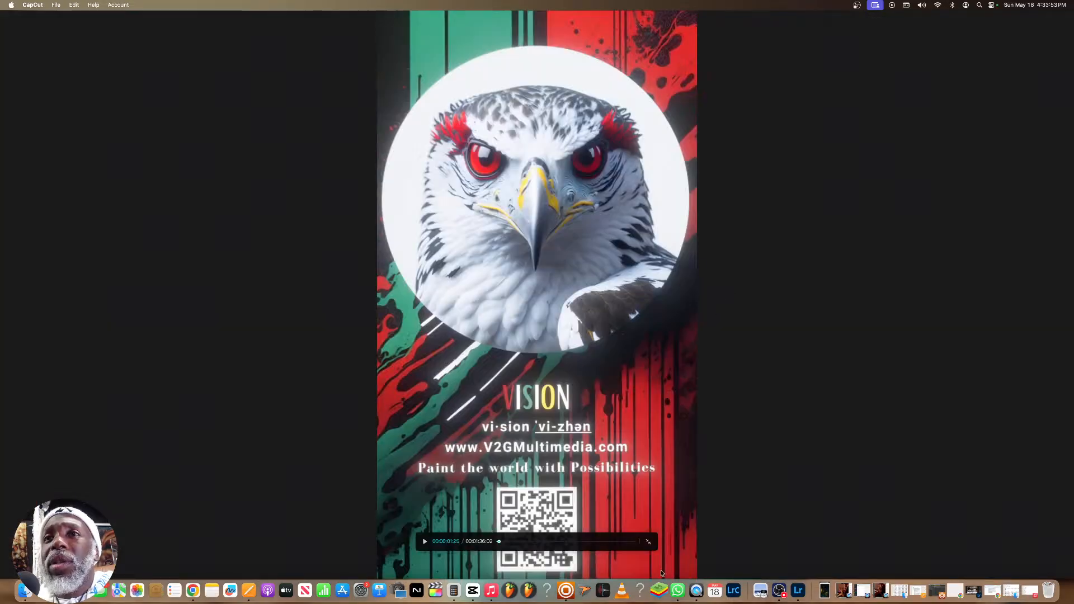
Exit the full-screen preview and move the YoungBangaz V ref audio to the very start of the timeline
left_click(648, 542)
key("space")
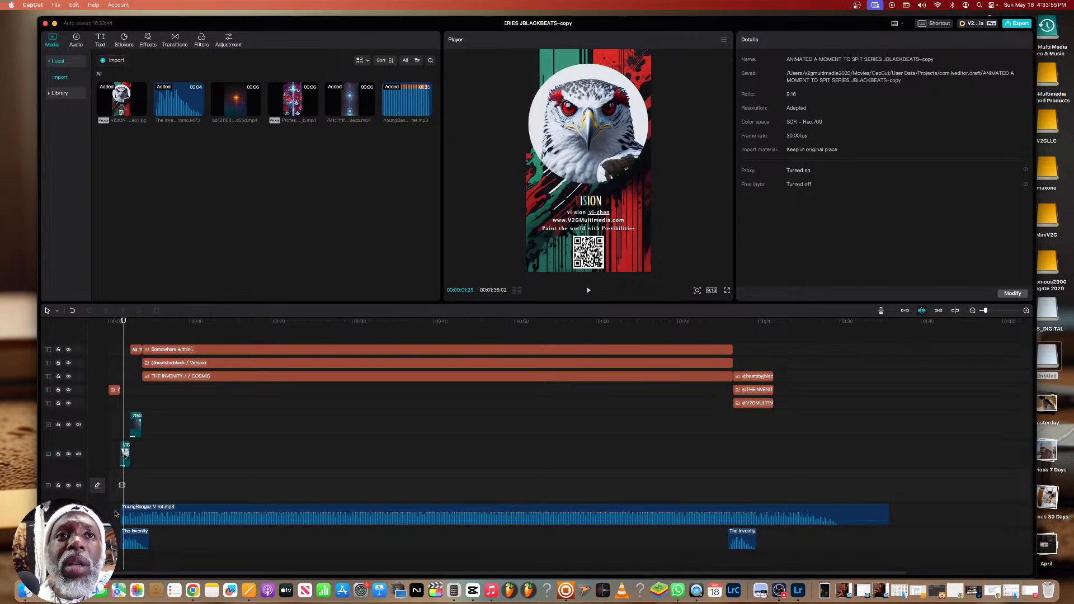
left_click(82, 320)
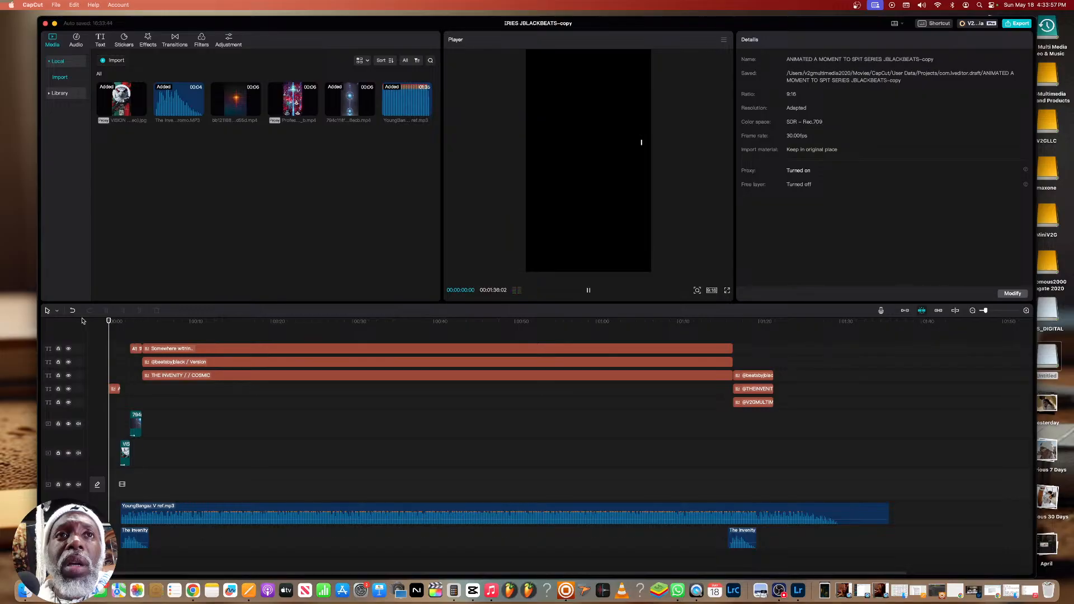
left_click_drag(154, 507, 140, 508)
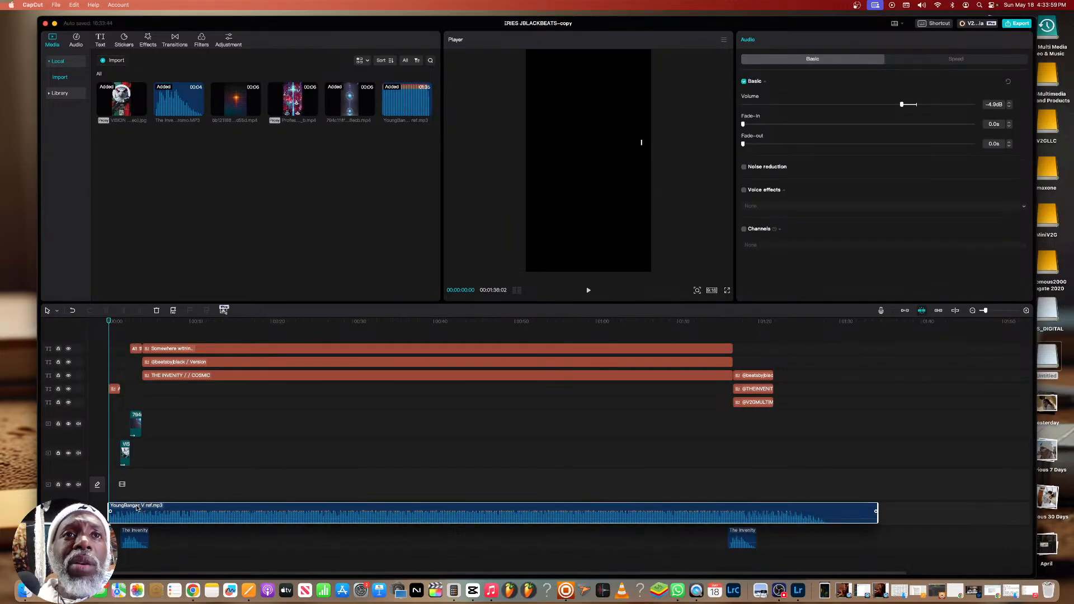
Play the opening from the beginning in full-screen preview to check the repositioned audio, and return to the editor
left_click(727, 291)
key("space")
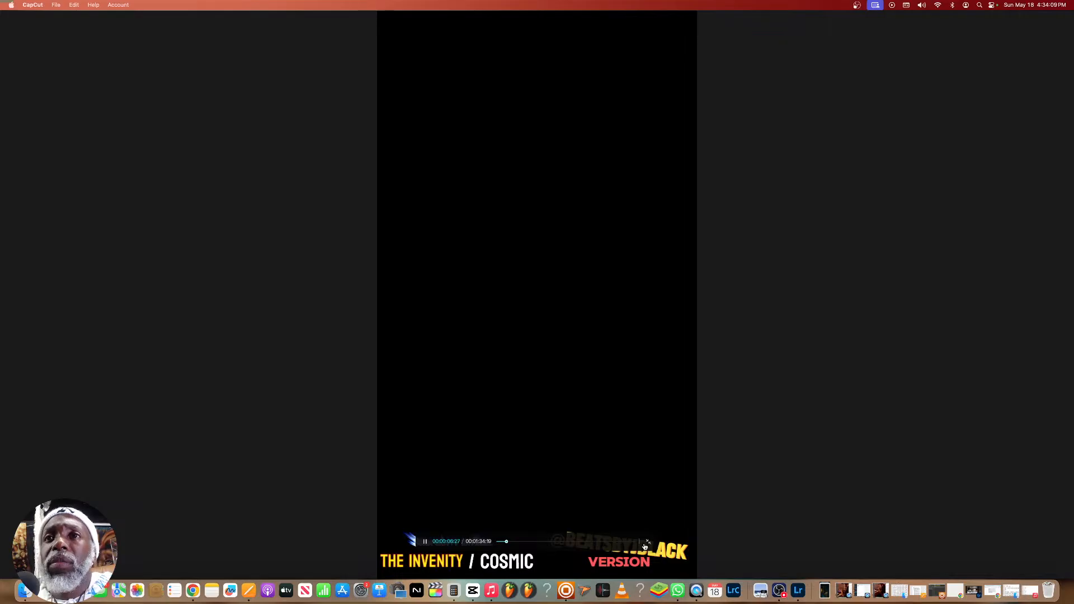
left_click(649, 544)
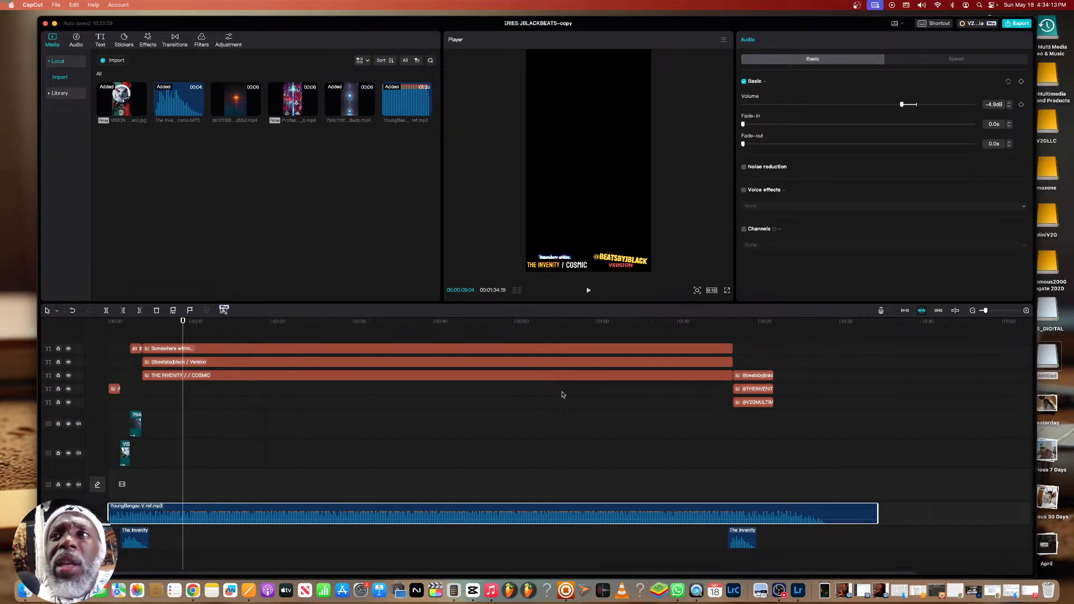
Import today's 474adb9e MP4 clip of V outside the market from Downloads into the project media
scroll(640, 472, "right", 1)
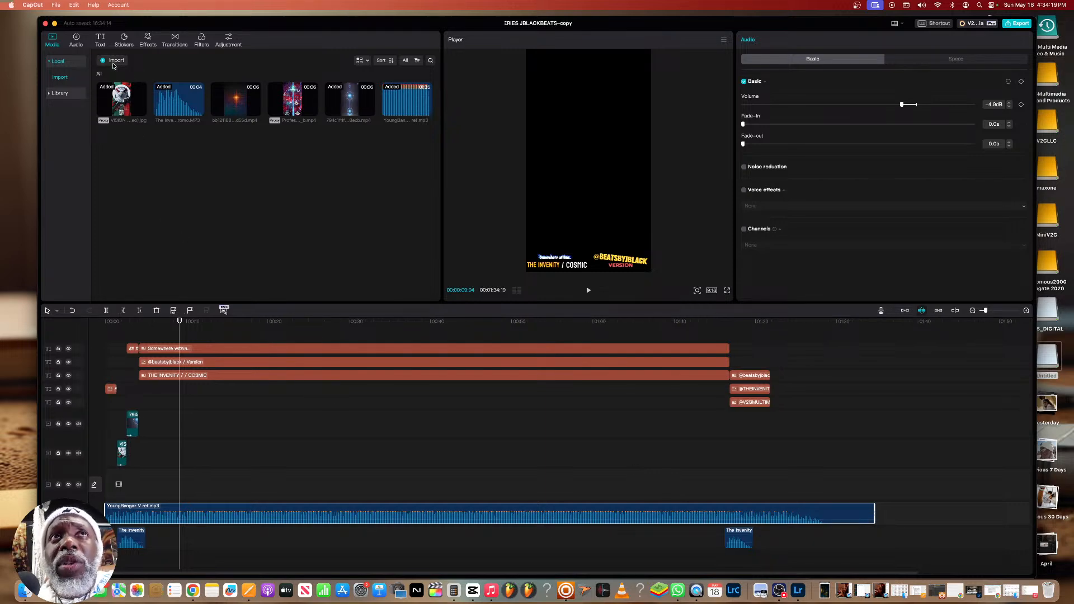
left_click(115, 61)
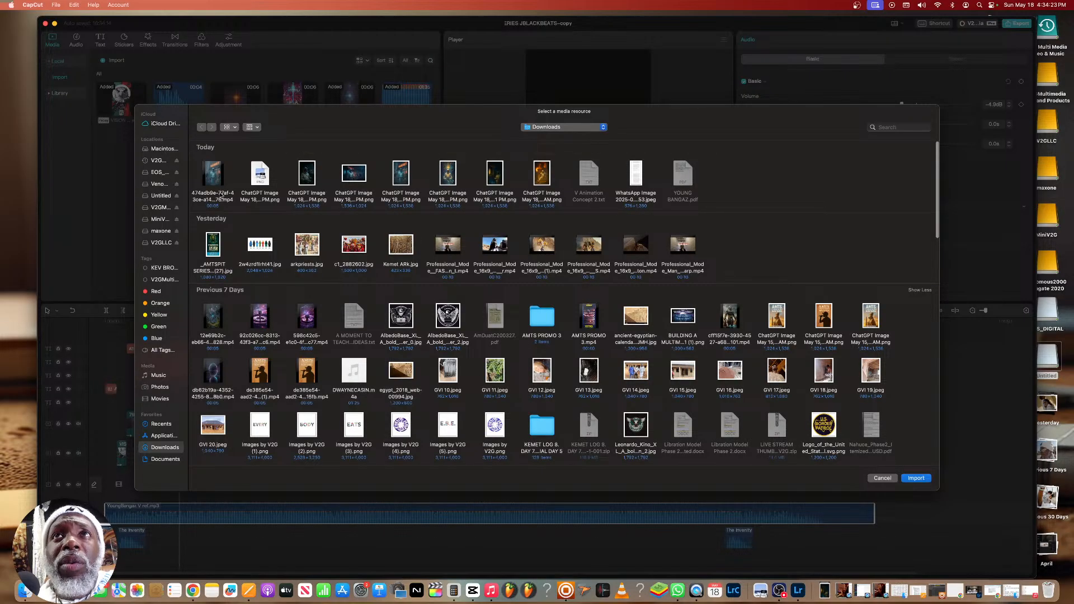
left_click(222, 195)
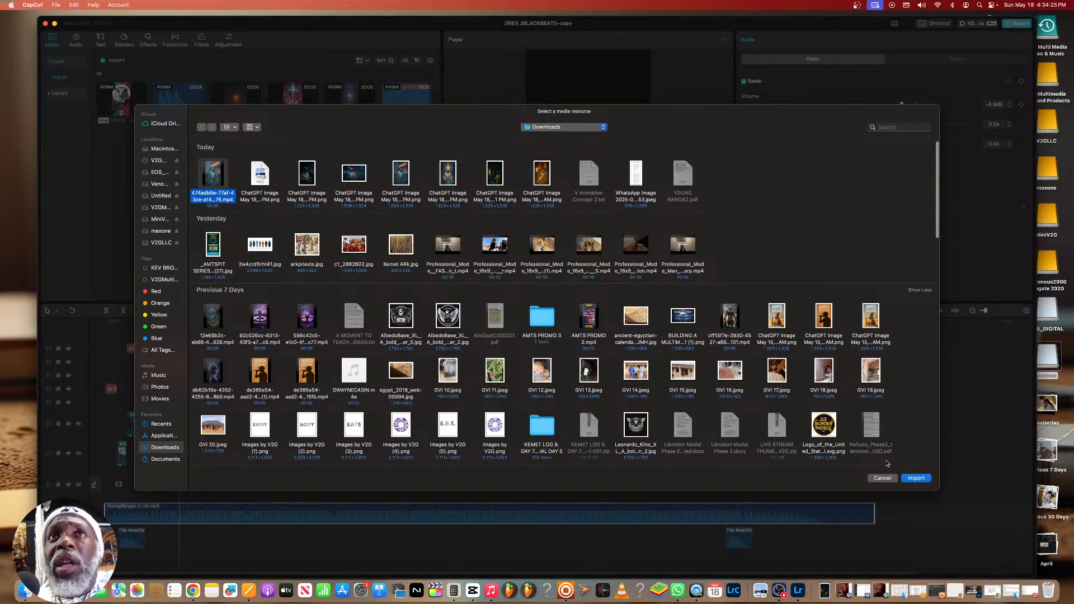
left_click(916, 478)
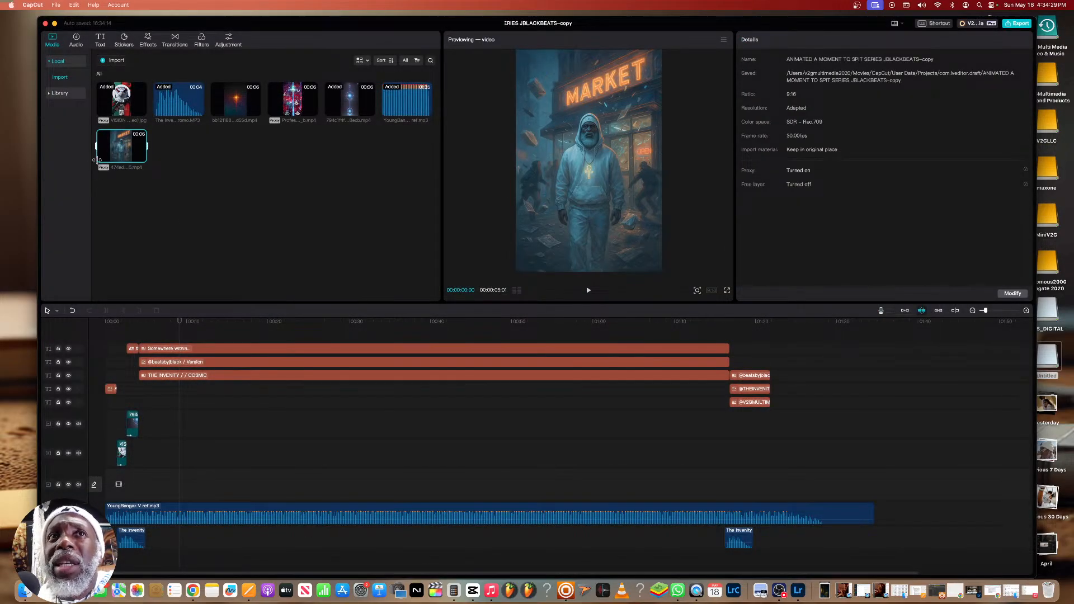
Find the audio cue at 00:00:10:08, place the market clip there on the logo clip's track, and scale it to 117%
left_click(175, 331)
key("space")
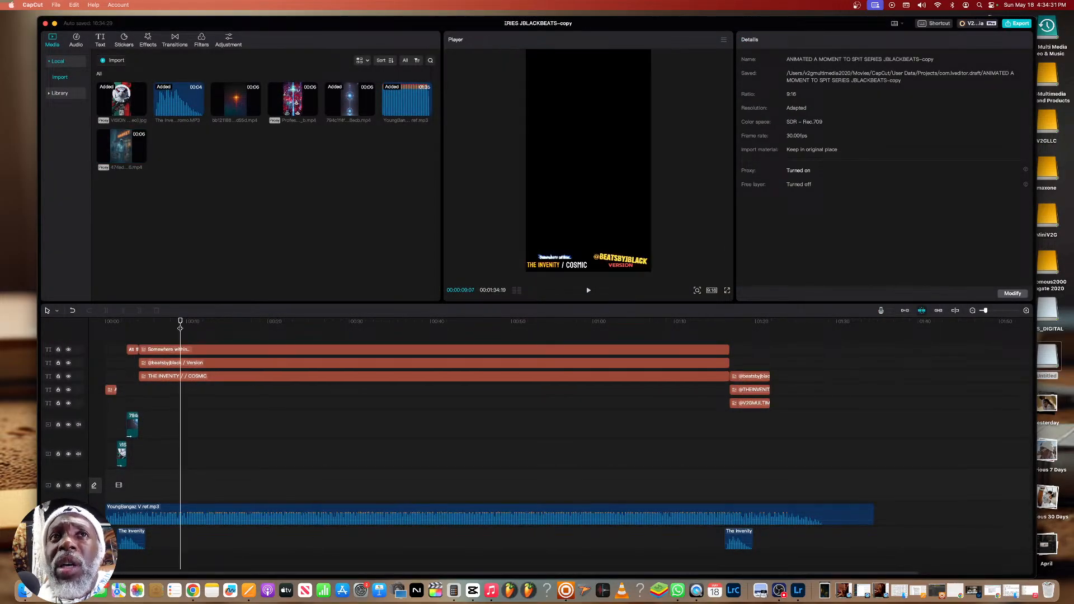
key("space")
left_click(182, 326)
key("space")
key("space")
left_click_drag(123, 163, 189, 454)
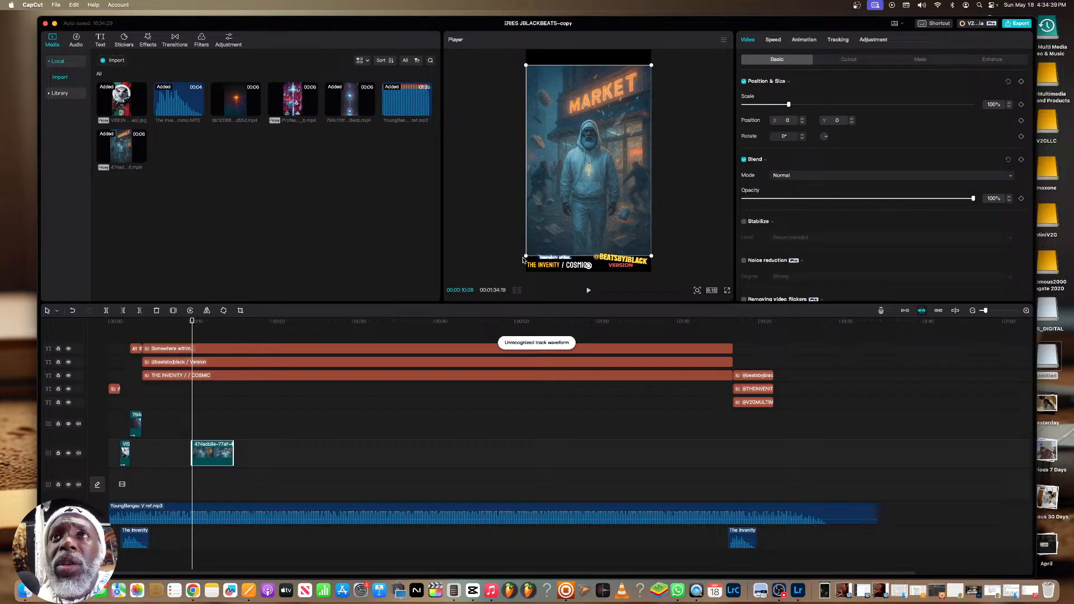
left_click_drag(525, 256, 516, 266)
Play back the market clip against the audio and slow its speed to 0.8x
scroll(210, 324, "right", 2)
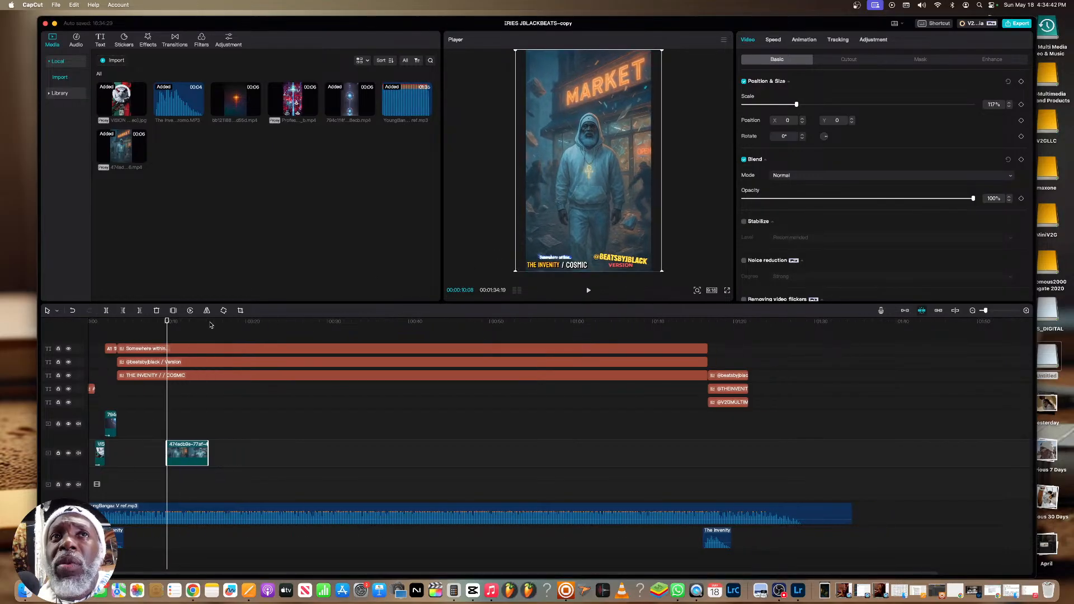
left_click(160, 322)
key("space")
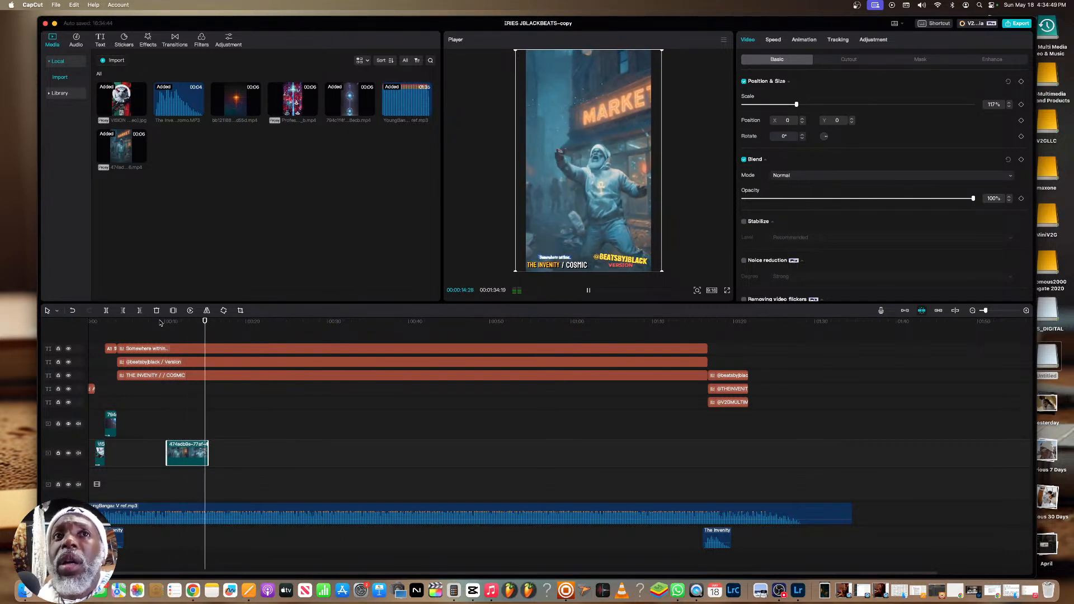
key("space")
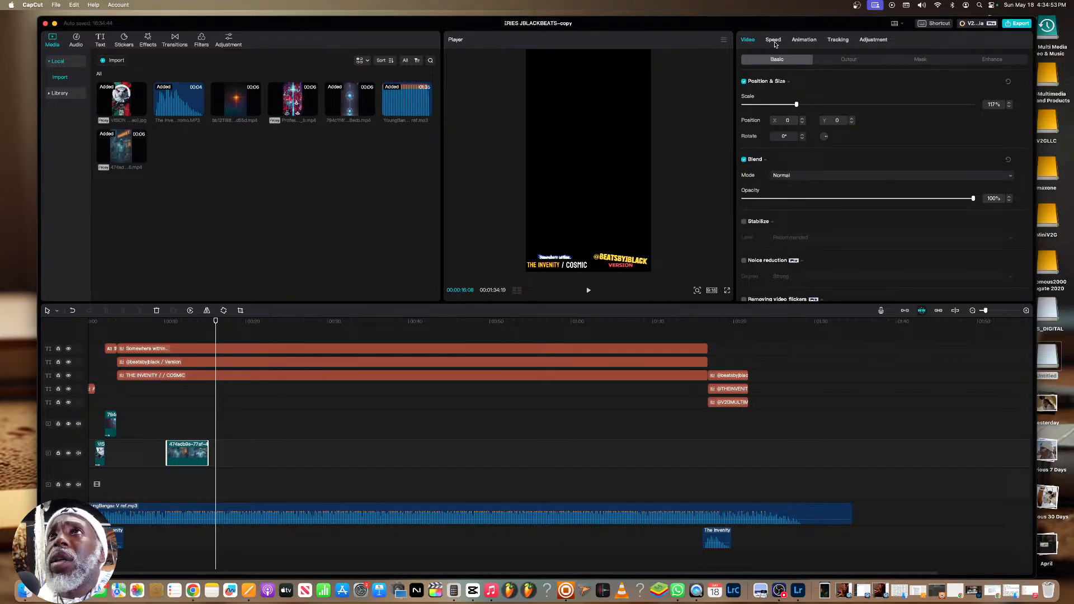
left_click(774, 41)
left_click(785, 93)
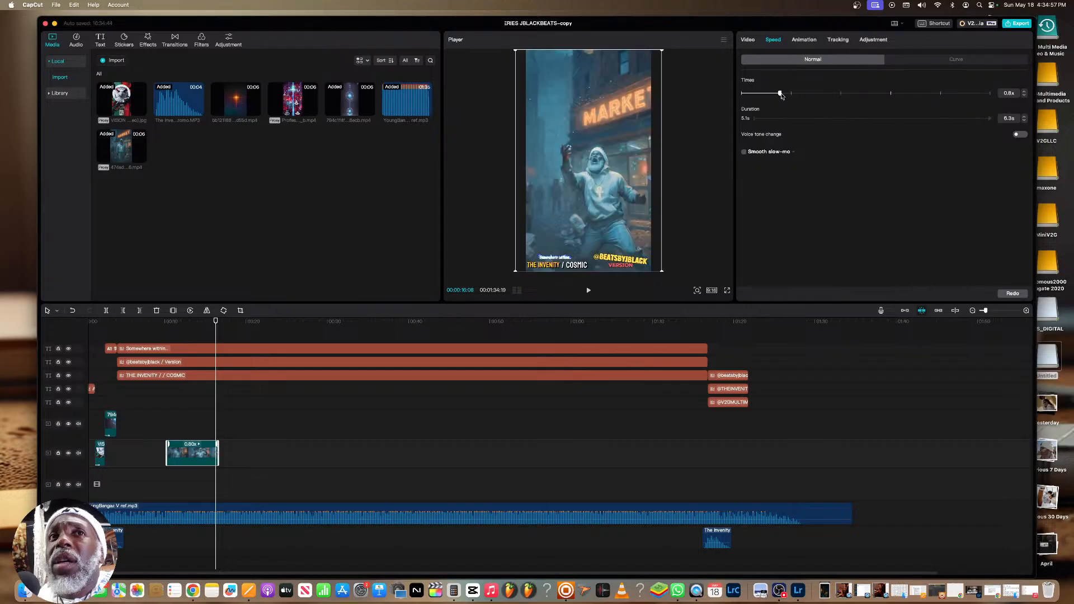
Replay the slowed market clip and trim its end at 00:00:16:07 for a 6.0 s duration
left_click(170, 322)
key("space")
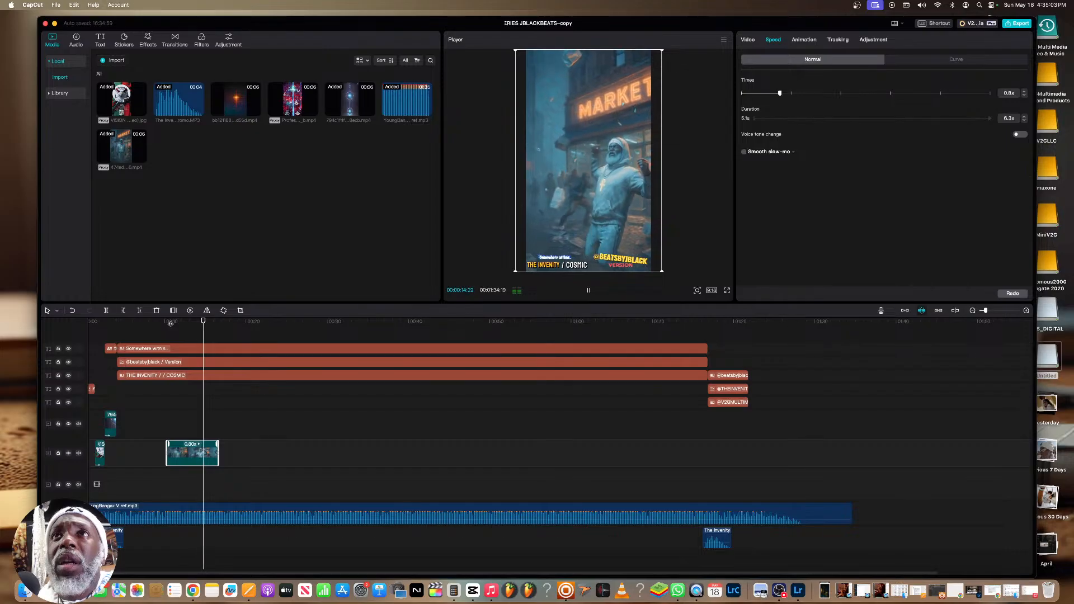
key("space")
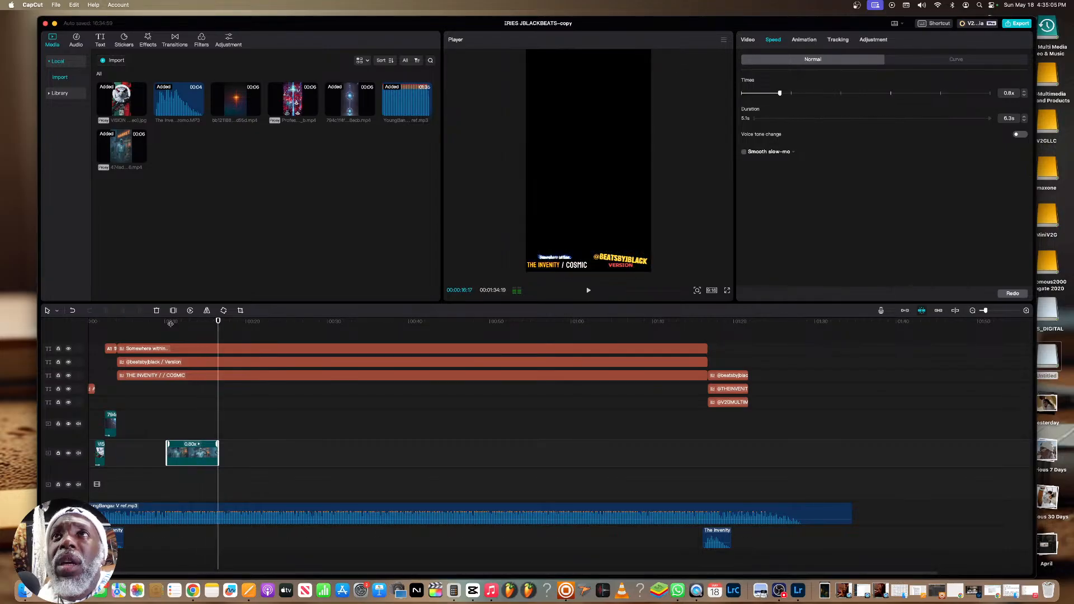
left_click(188, 323)
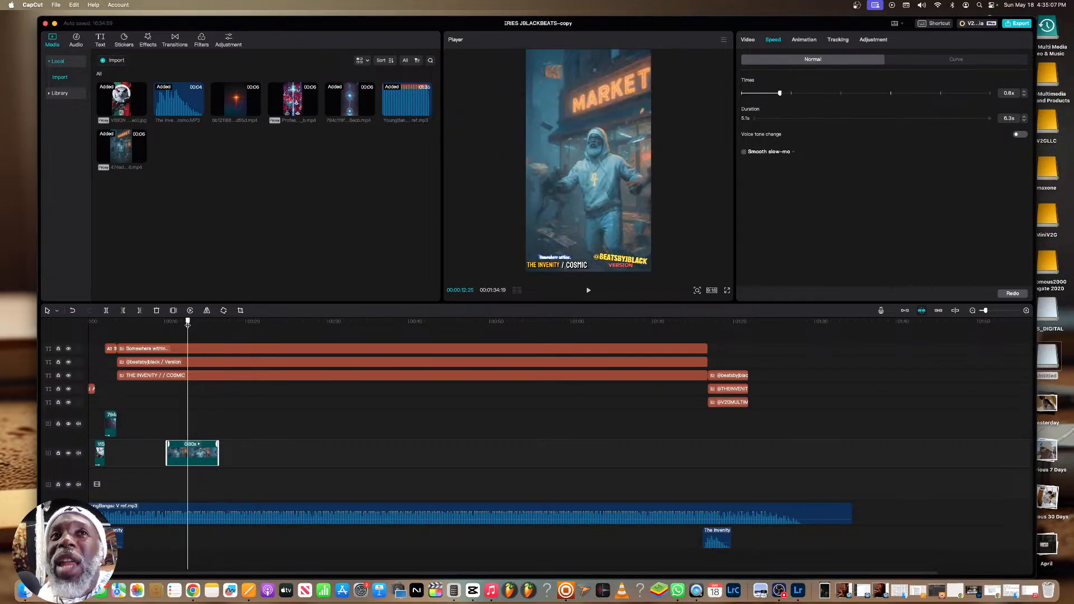
key("space")
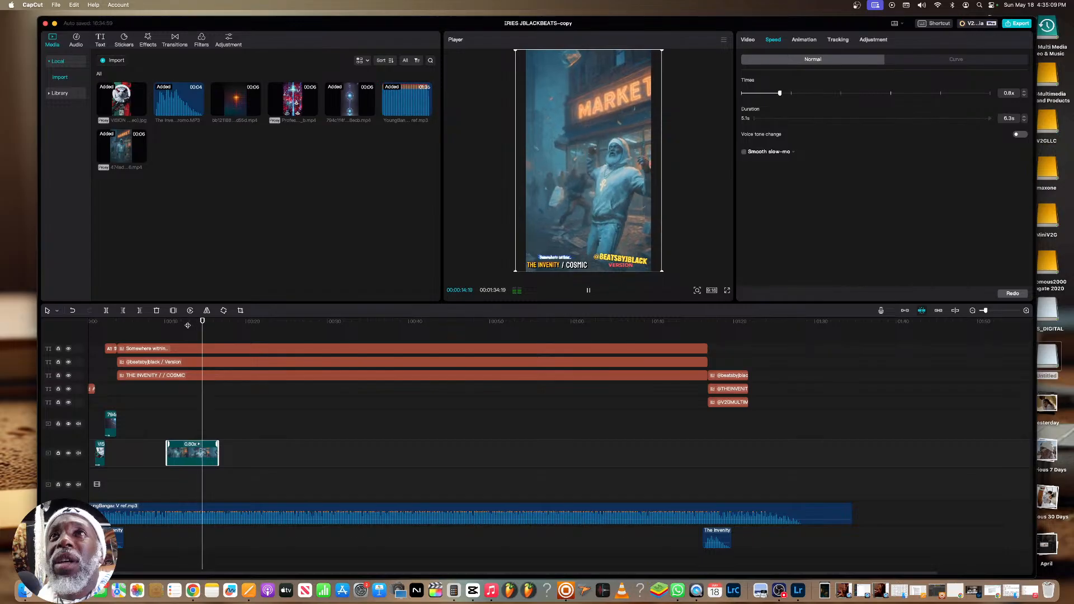
key("space")
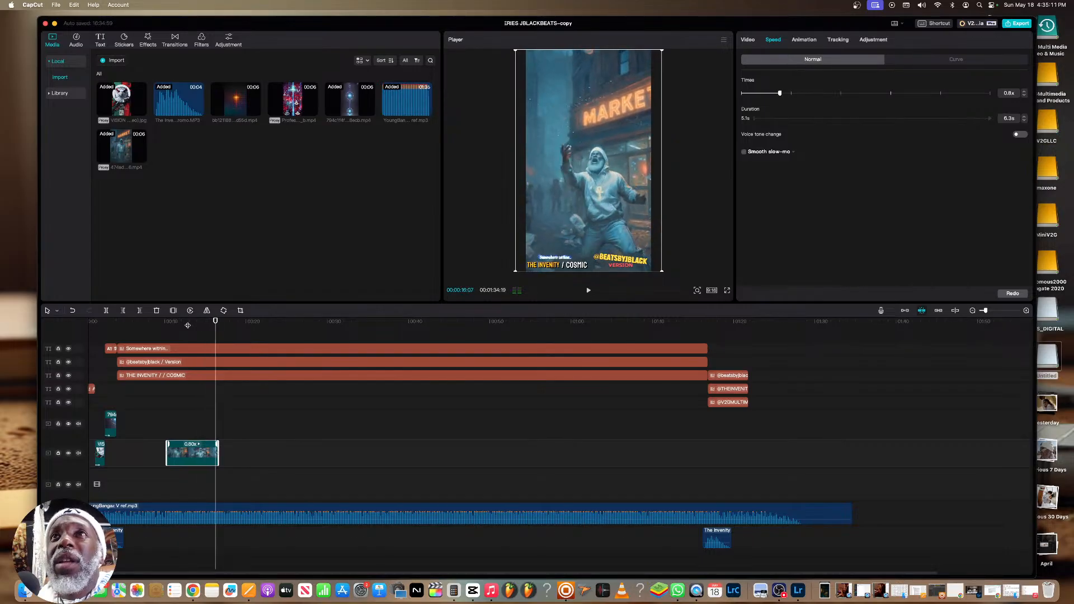
left_click_drag(218, 448, 215, 447)
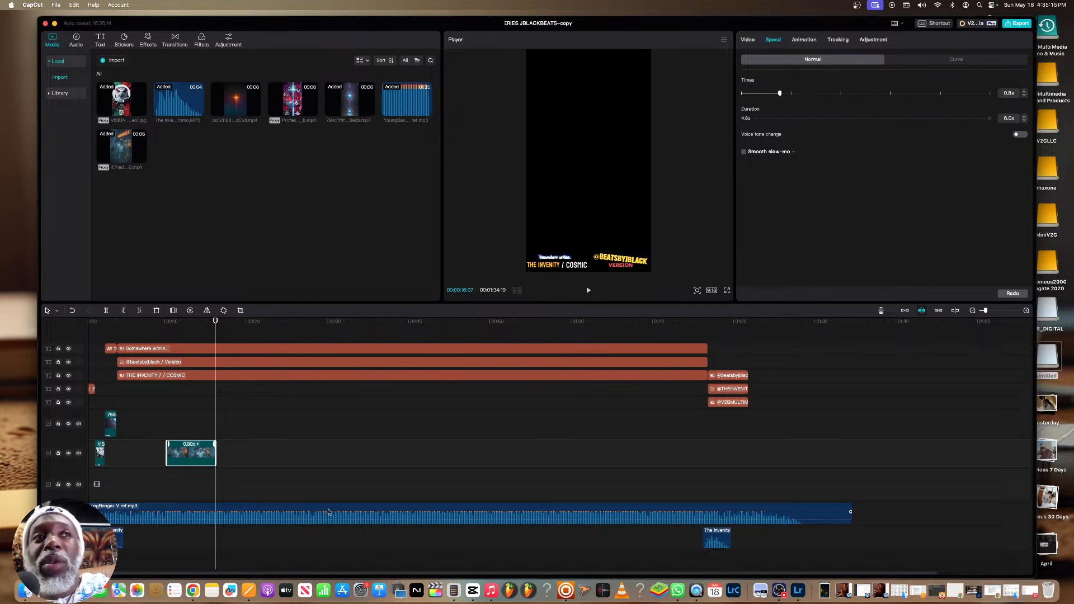
Switch to Chrome, review ChatGPT's Mind Chamber interpretation, negative prompt and generated image, and open the Leonardo.Ai video generation page
left_click(192, 587)
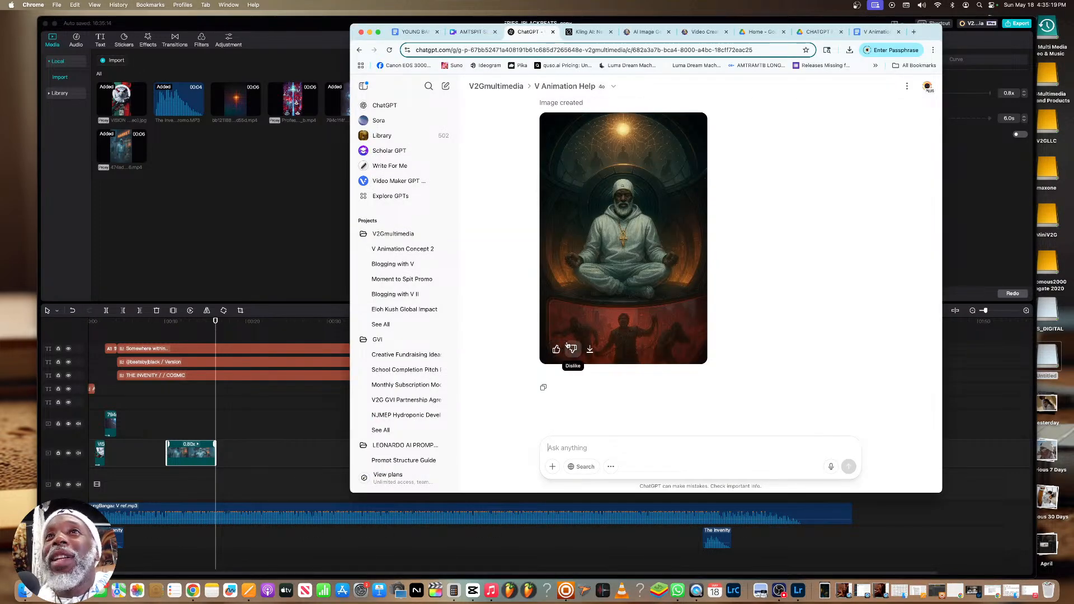
scroll(666, 323, "up", 2)
scroll(666, 323, "up", 3)
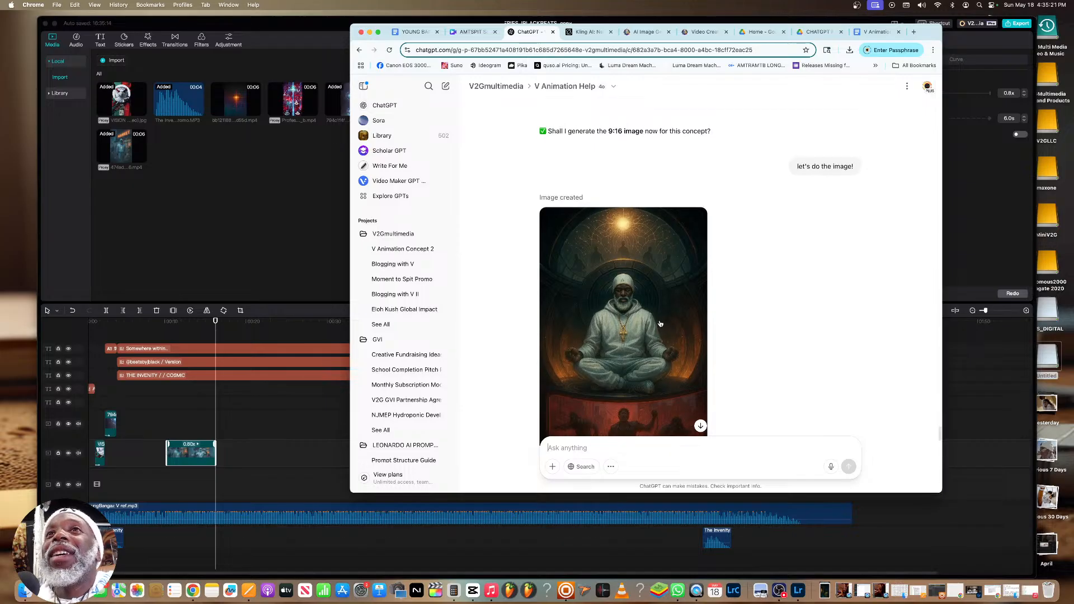
scroll(663, 323, "down", 4)
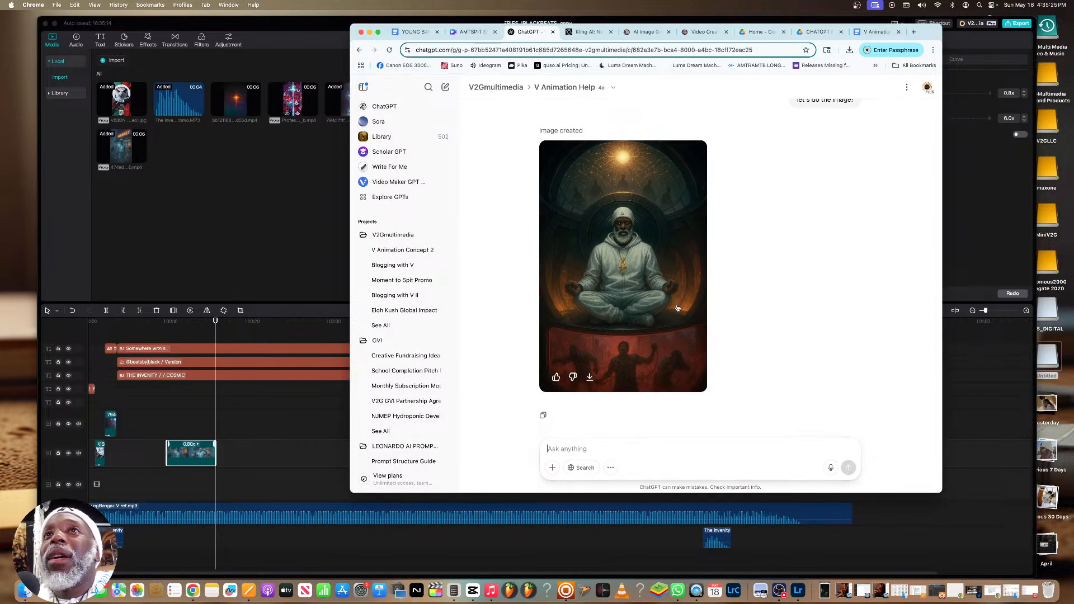
scroll(675, 307, "up", 1)
scroll(676, 304, "up", 3)
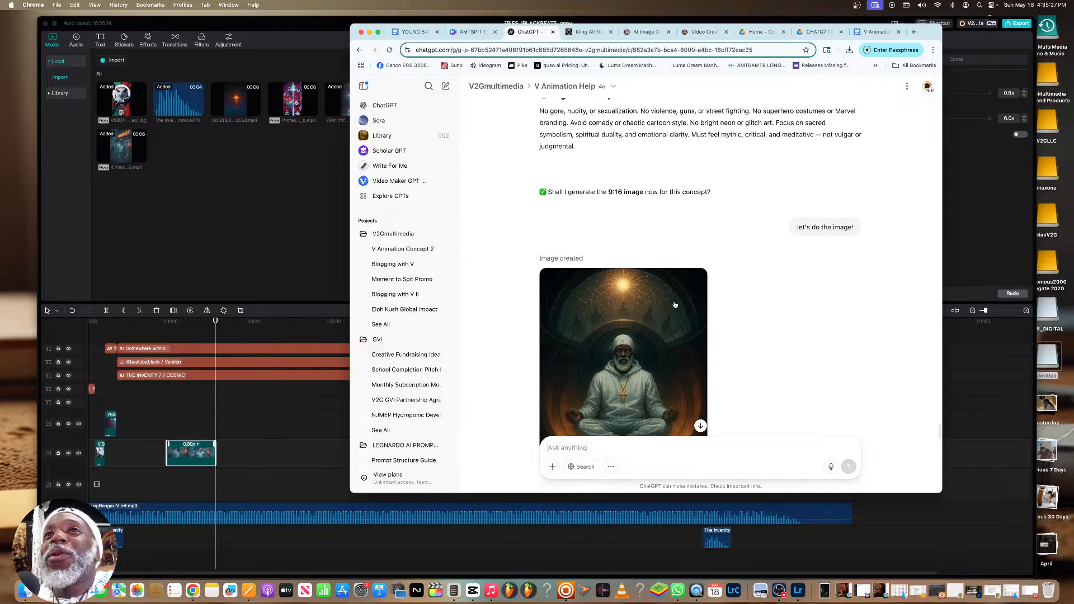
scroll(675, 304, "down", 4)
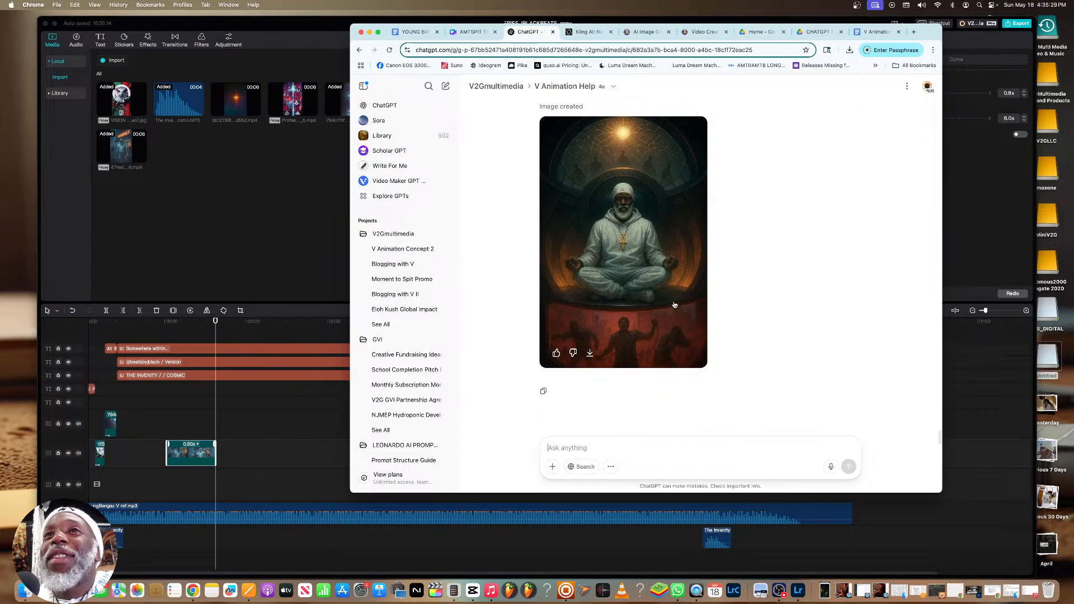
scroll(675, 305, "up", 6)
scroll(674, 302, "up", 10)
scroll(675, 305, "up", 6)
scroll(674, 305, "down", 5)
scroll(674, 305, "down", 1)
scroll(674, 304, "down", 15)
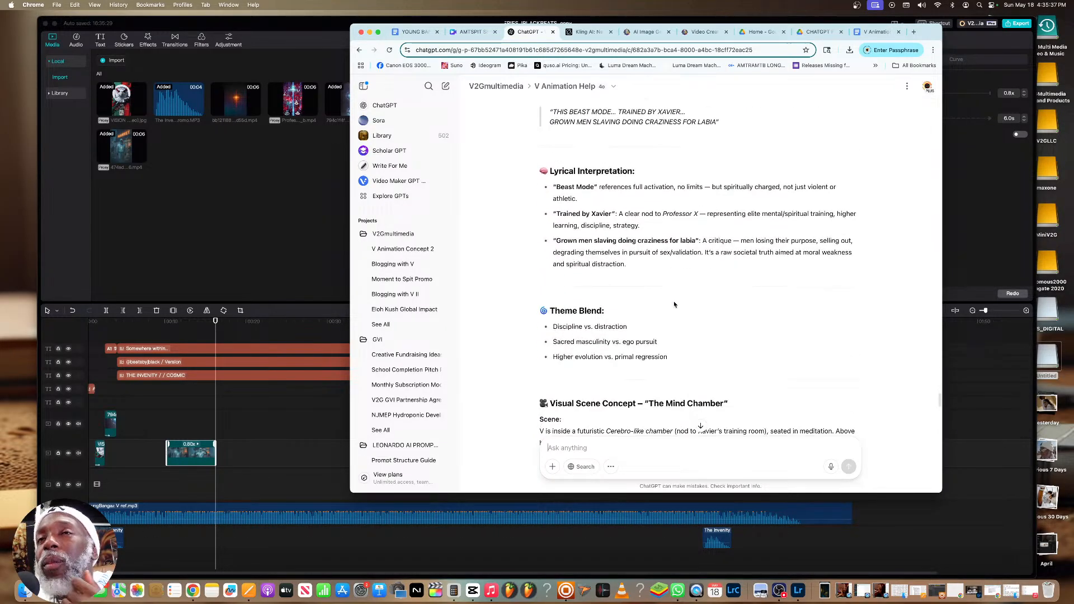
scroll(675, 305, "down", 5)
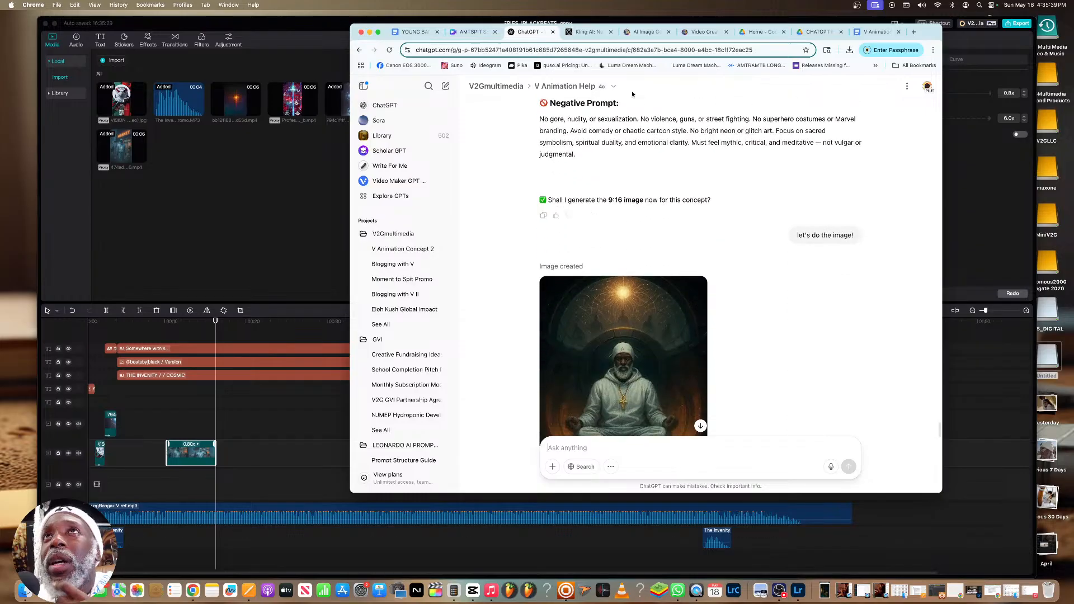
left_click(699, 32)
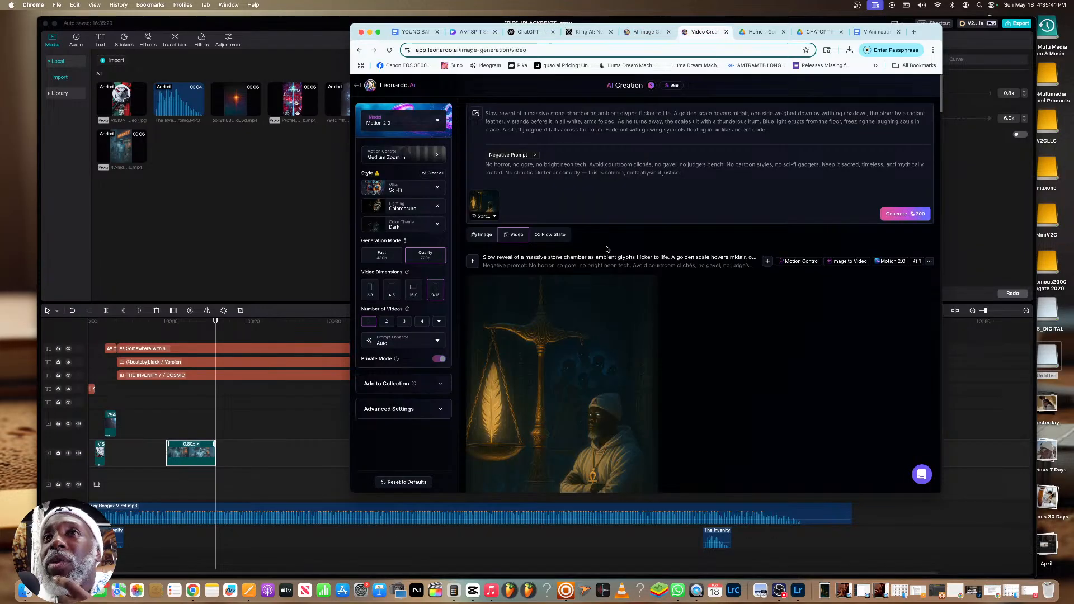
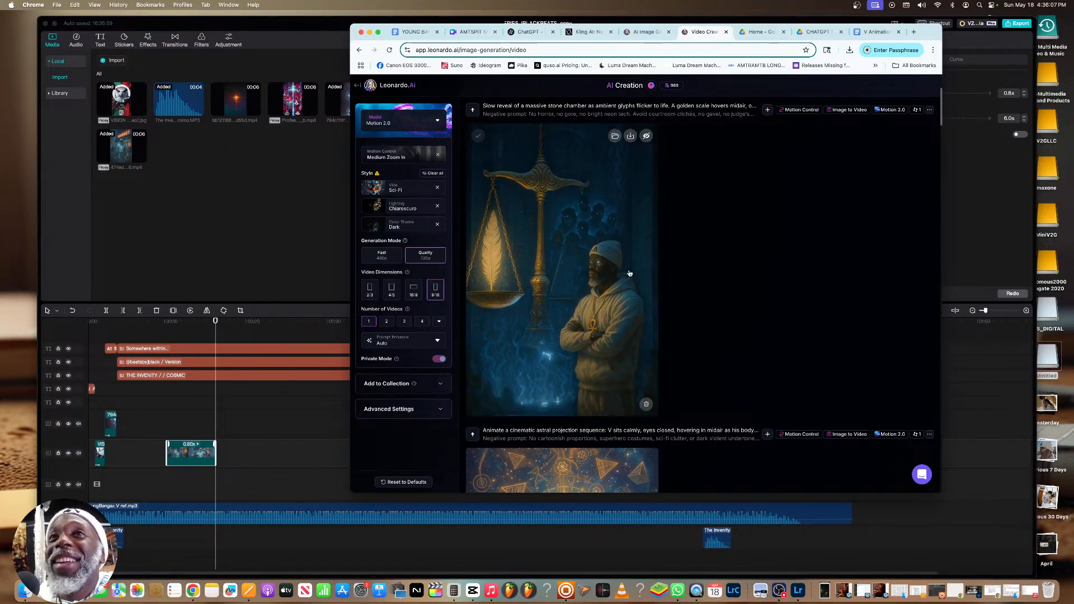
Preview the Leonardo.Ai video of V beside the golden scale and download it as MP4
scroll(618, 233, "down", 5)
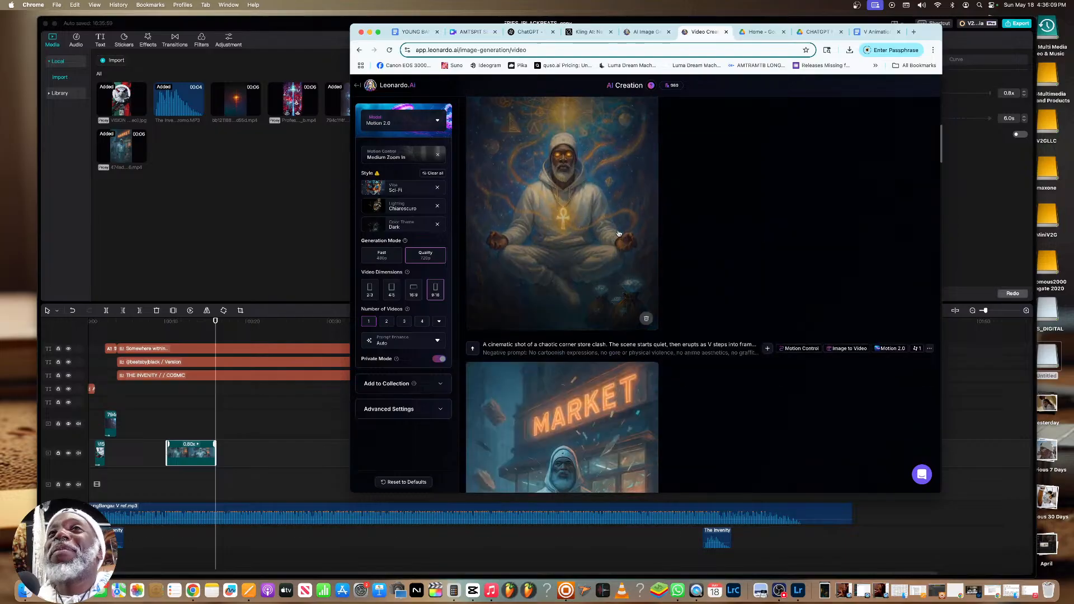
scroll(604, 263, "up", 8)
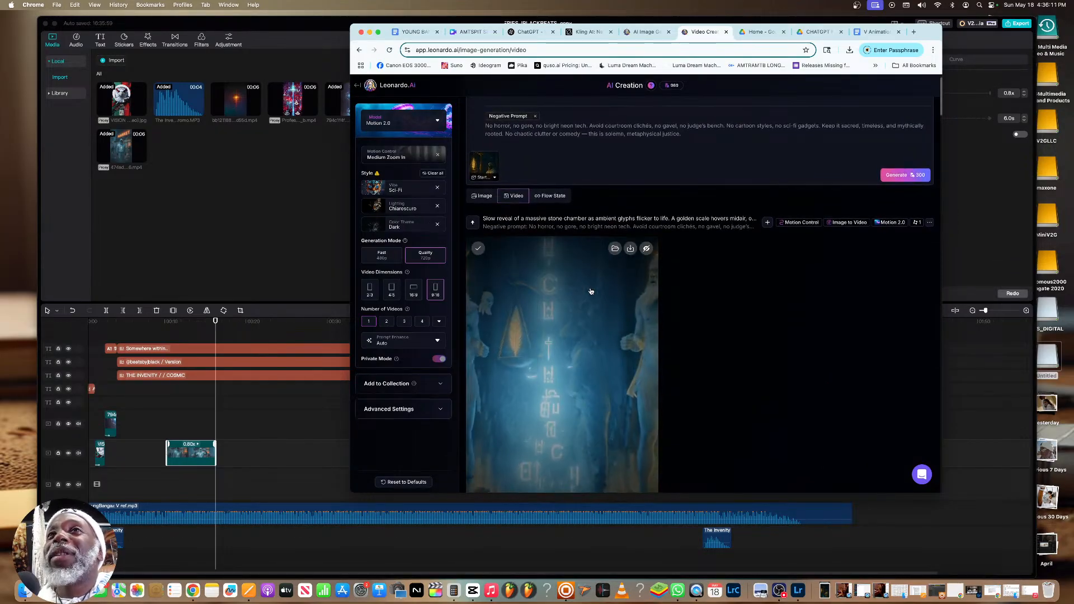
left_click(590, 291)
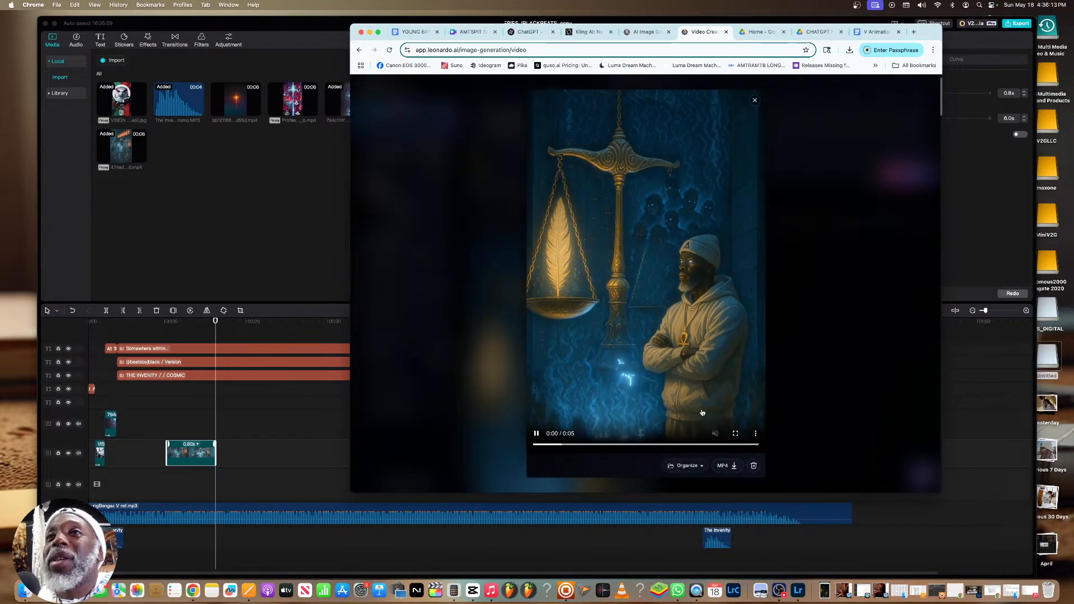
left_click(734, 466)
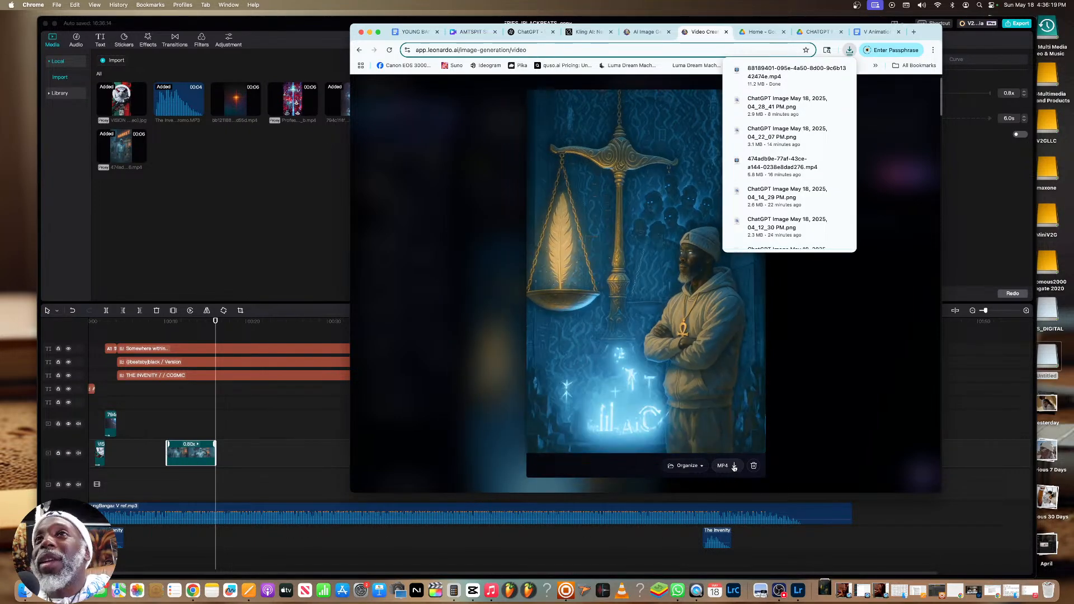
left_click(855, 358)
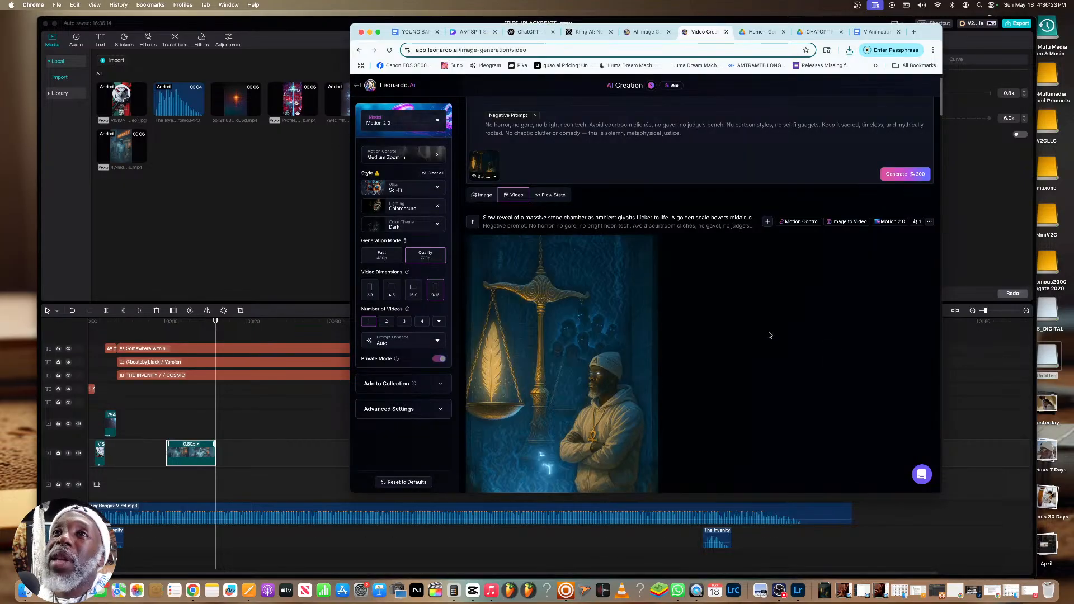
Find the astral projection video of V meditating in the generation feed and download it
scroll(783, 339, "down", 4)
scroll(766, 335, "down", 10)
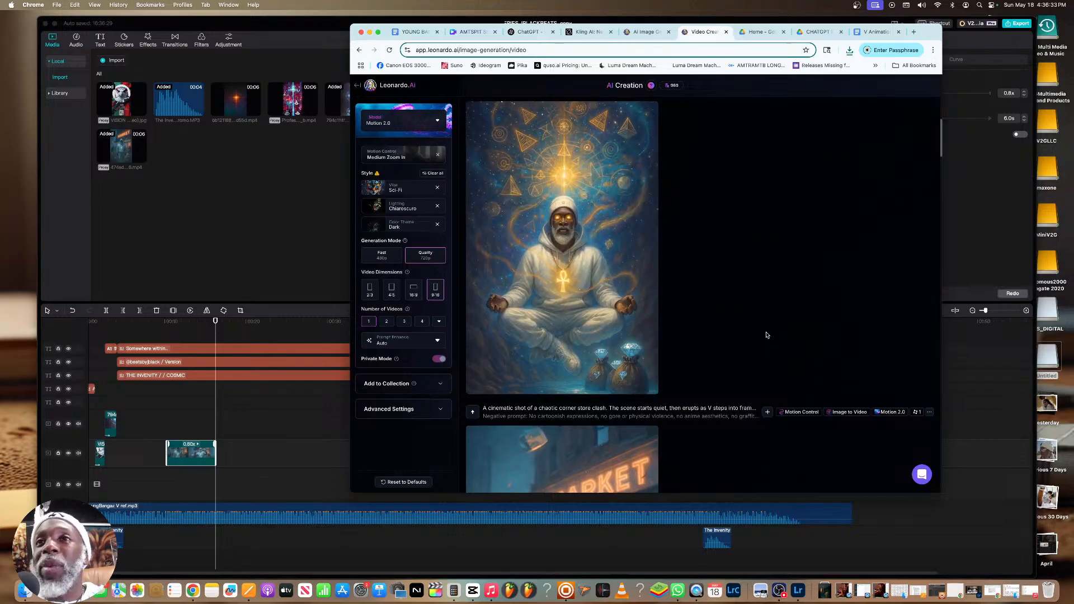
mouse_move(621, 326)
scroll(621, 326, "down", 3)
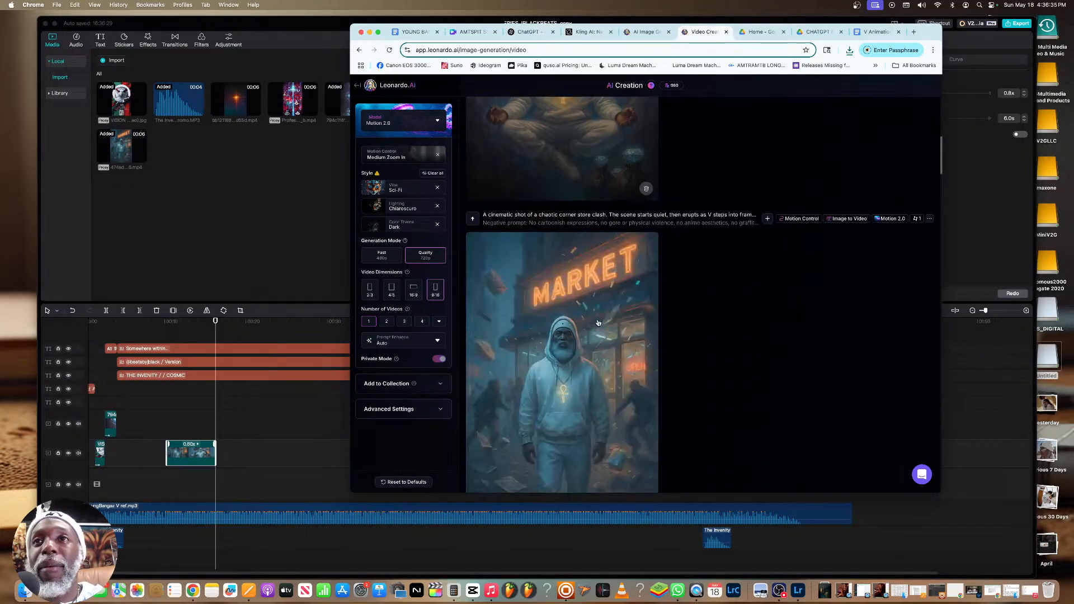
scroll(597, 322, "up", 4)
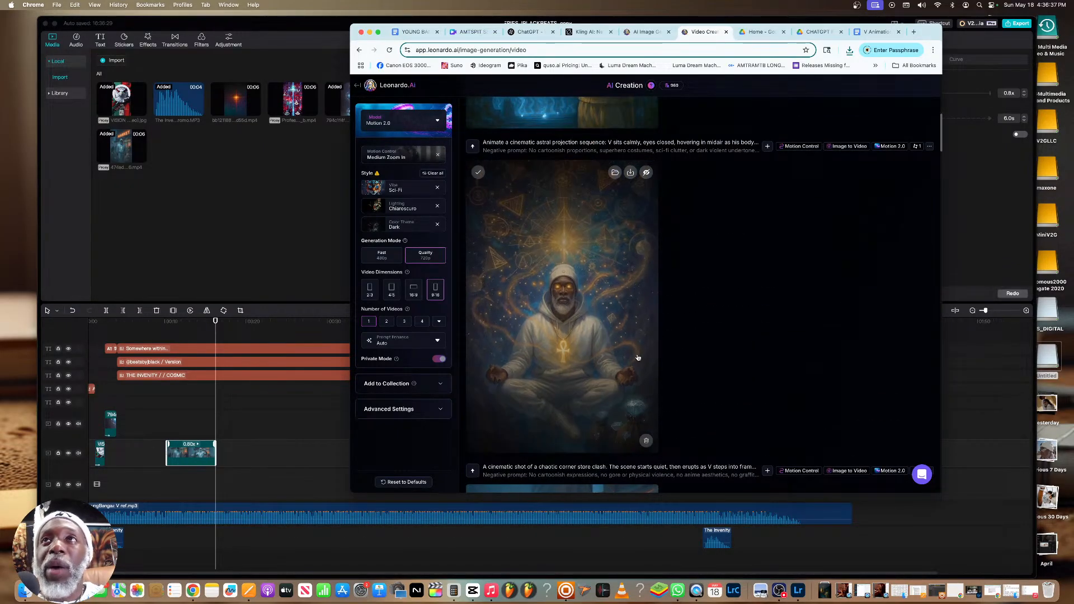
left_click(630, 173)
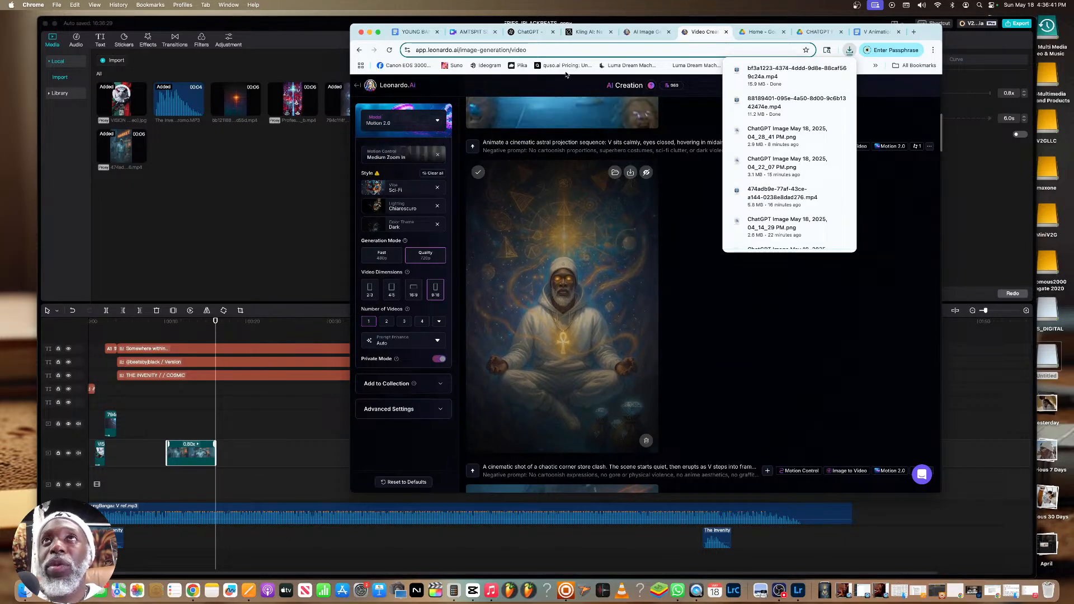
scroll(576, 168, "up", 10)
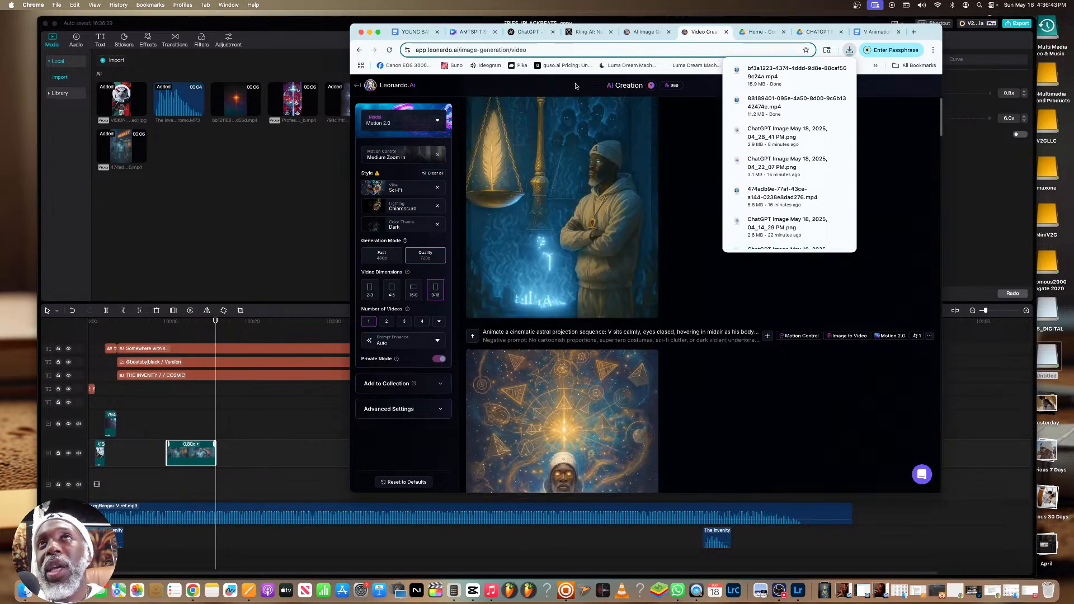
Copy ChatGPT's Motion Prompt for the glowing mind temple and replace the Leonardo.Ai video prompt with it
left_click(528, 31)
scroll(661, 181, "down", 5)
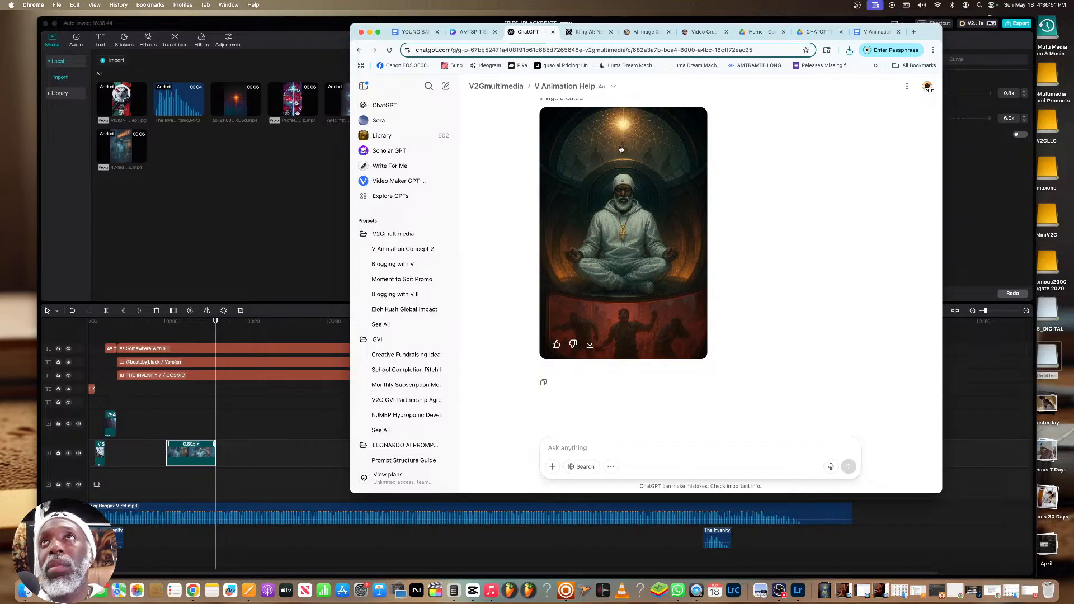
left_click(704, 33)
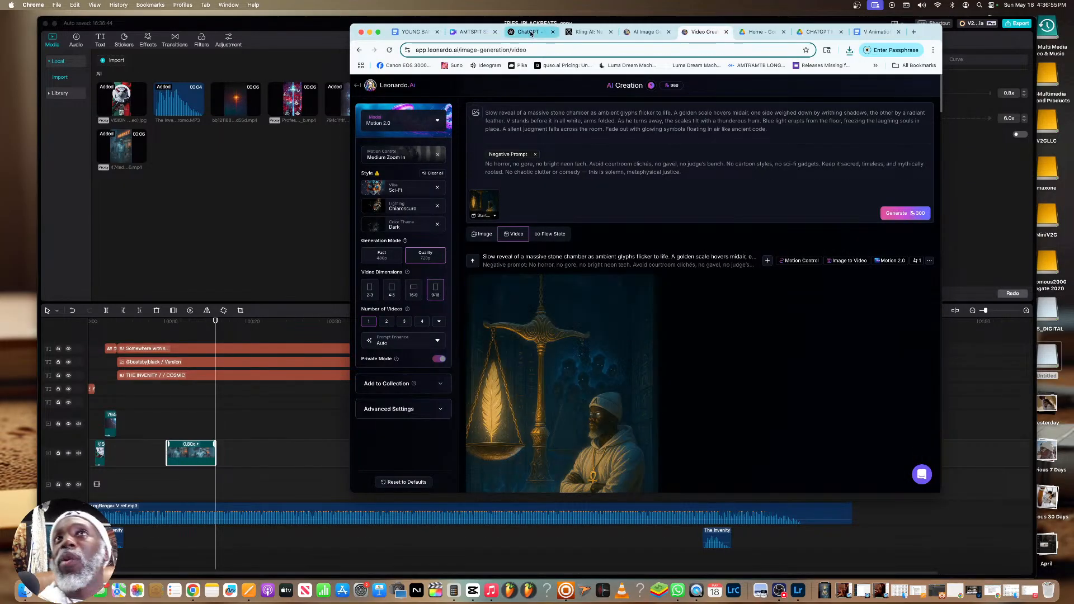
left_click(530, 33)
scroll(696, 162, "up", 5)
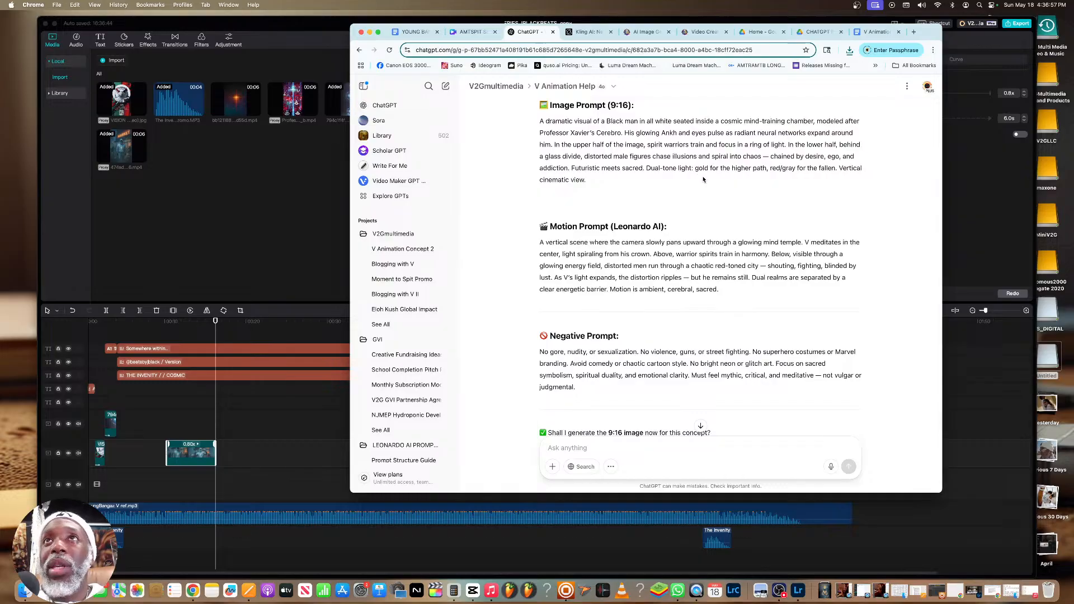
left_click_drag(719, 309, 539, 241)
right_click(569, 258)
left_click(571, 261)
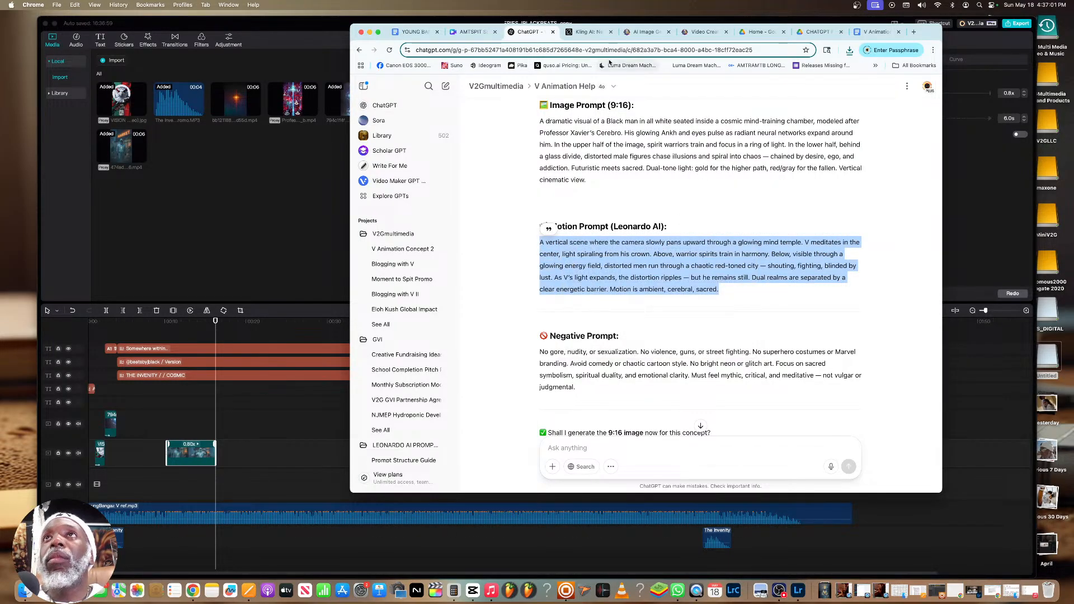
left_click(703, 32)
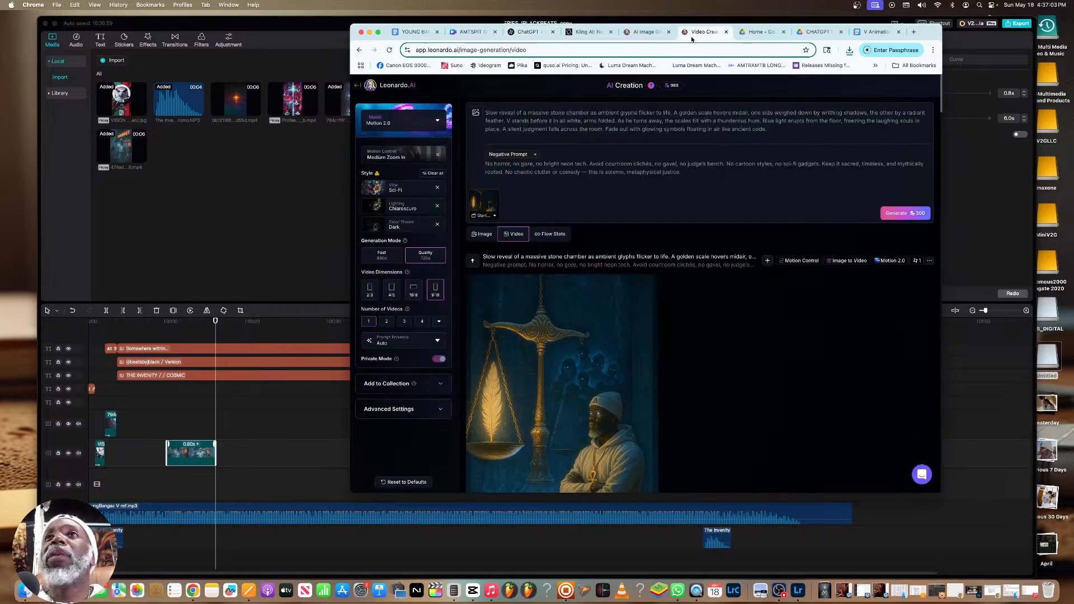
left_click_drag(764, 131, 486, 112)
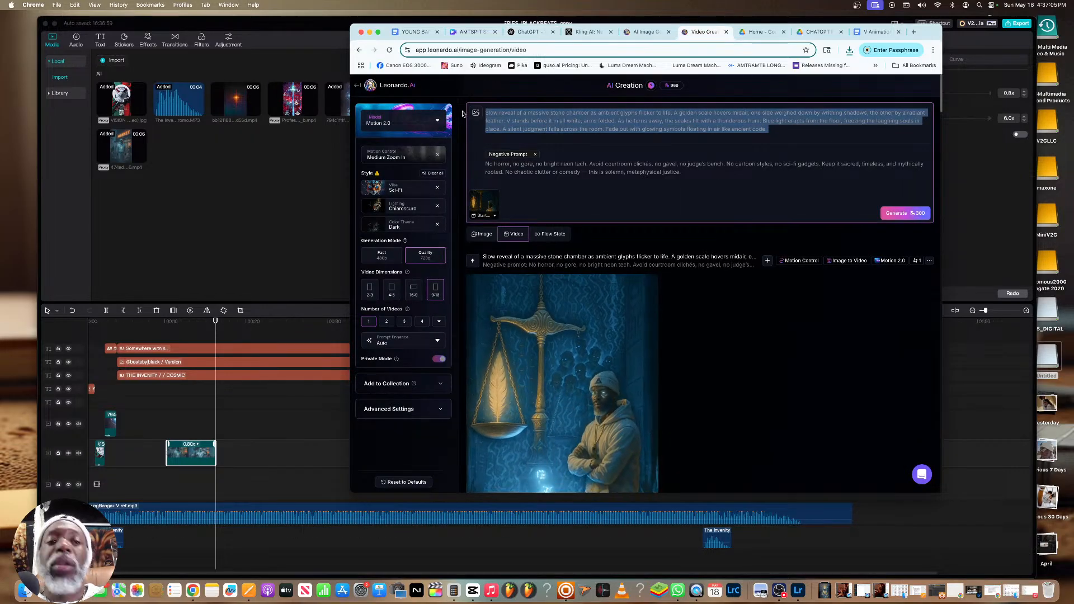
key("super+v")
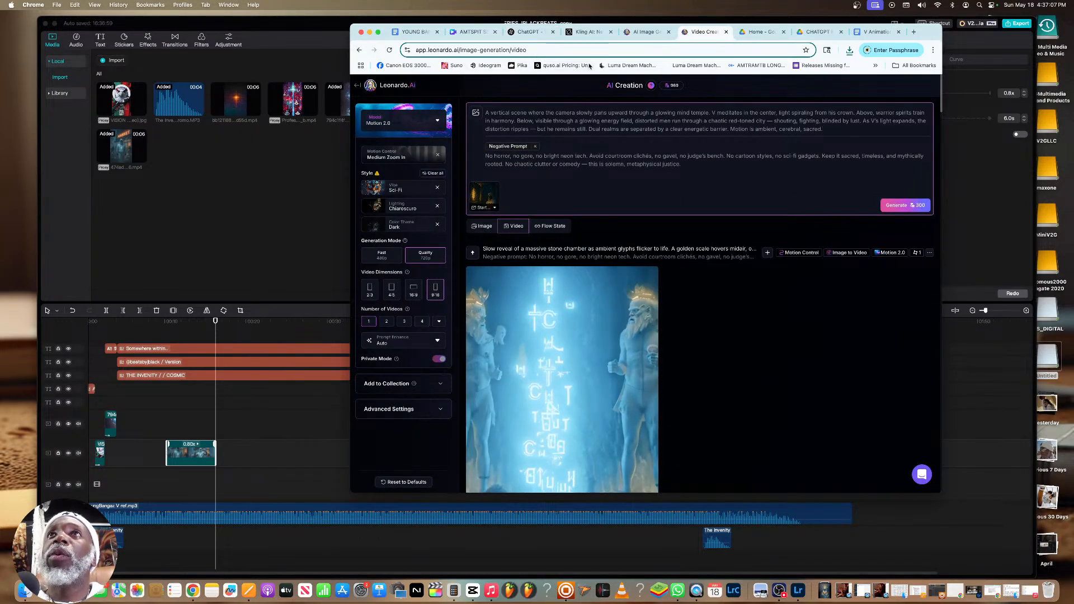
Copy the matching Negative Prompt from ChatGPT and replace Leonardo.Ai's negative prompt with it
left_click(527, 32)
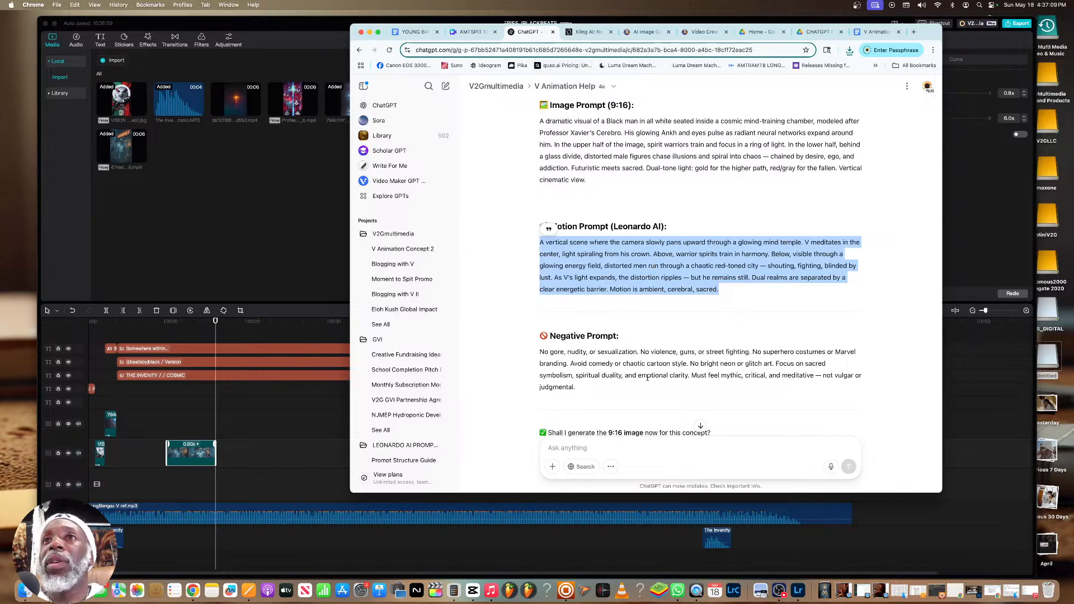
left_click_drag(599, 388, 540, 351)
right_click(547, 353)
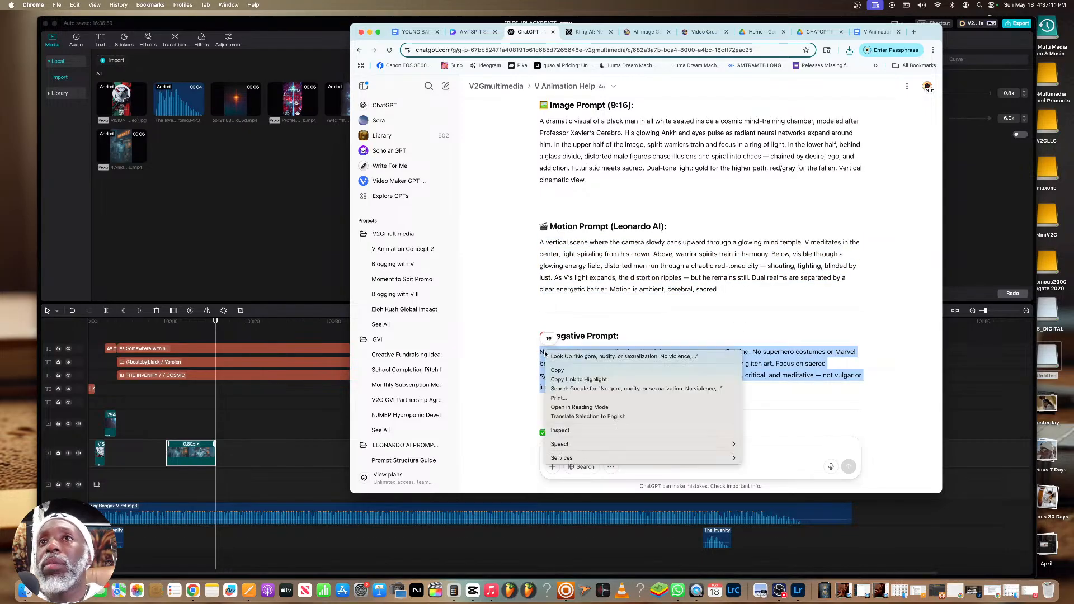
left_click(556, 369)
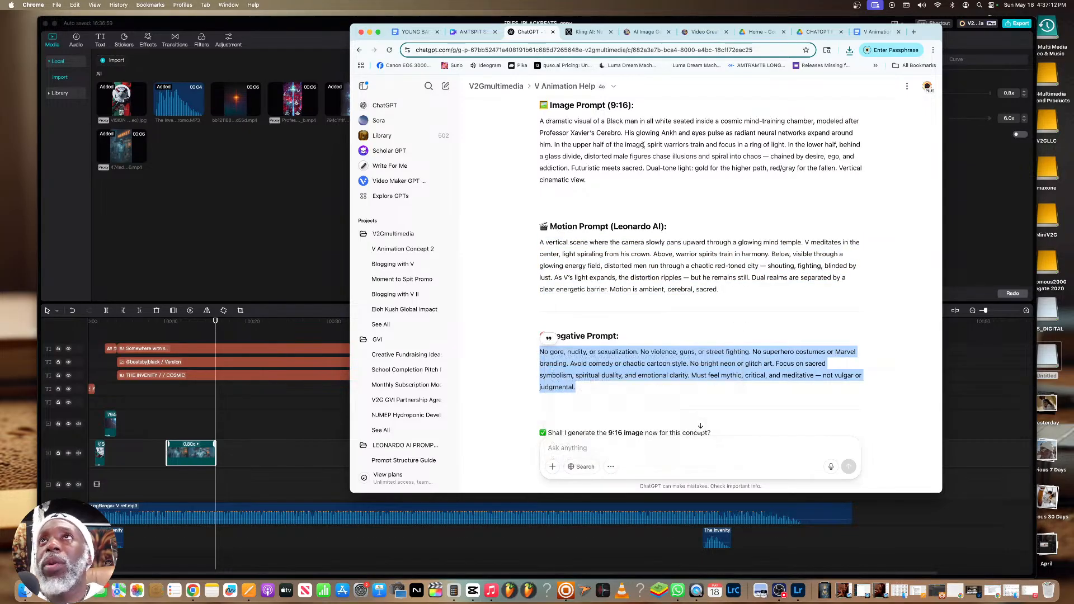
left_click(703, 32)
left_click_drag(682, 163, 417, 152)
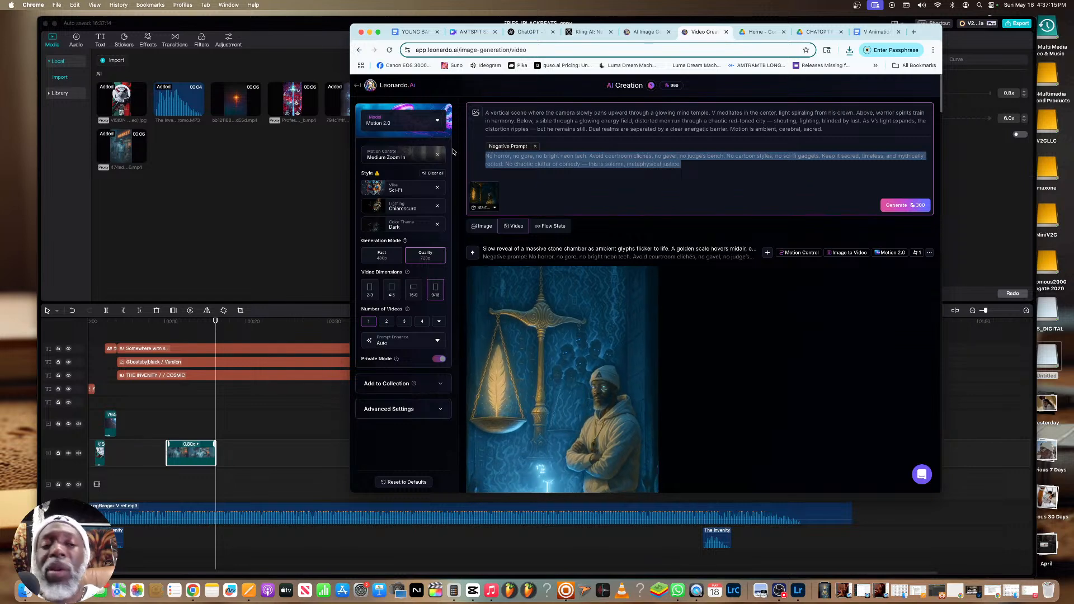
key("super+v")
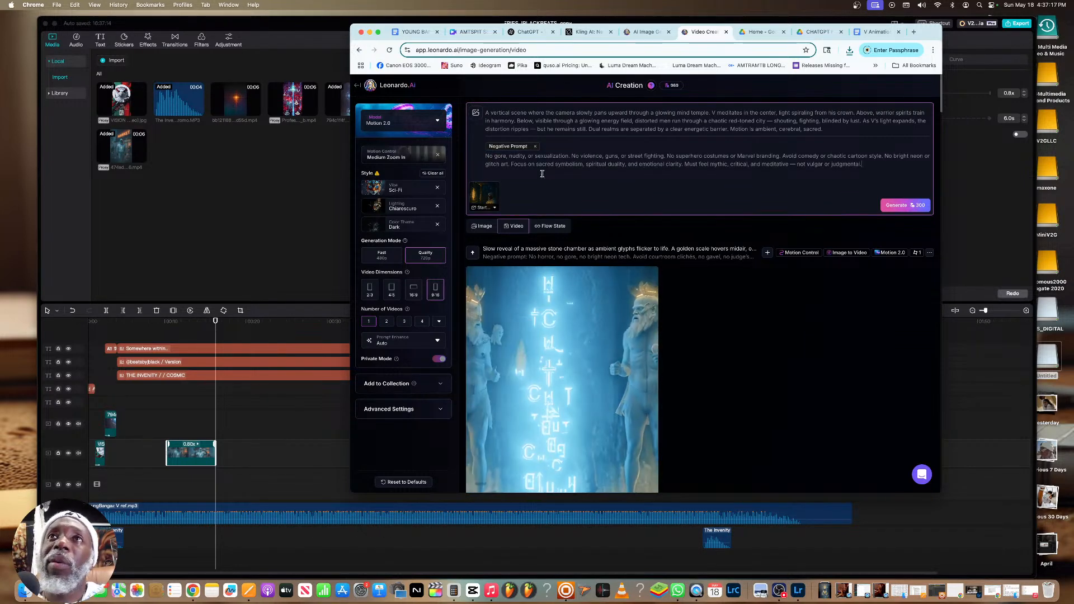
Remove the golden scale start frame and open the start frame image selection, checking Downloads for the new image
left_click(495, 187)
left_click(476, 112)
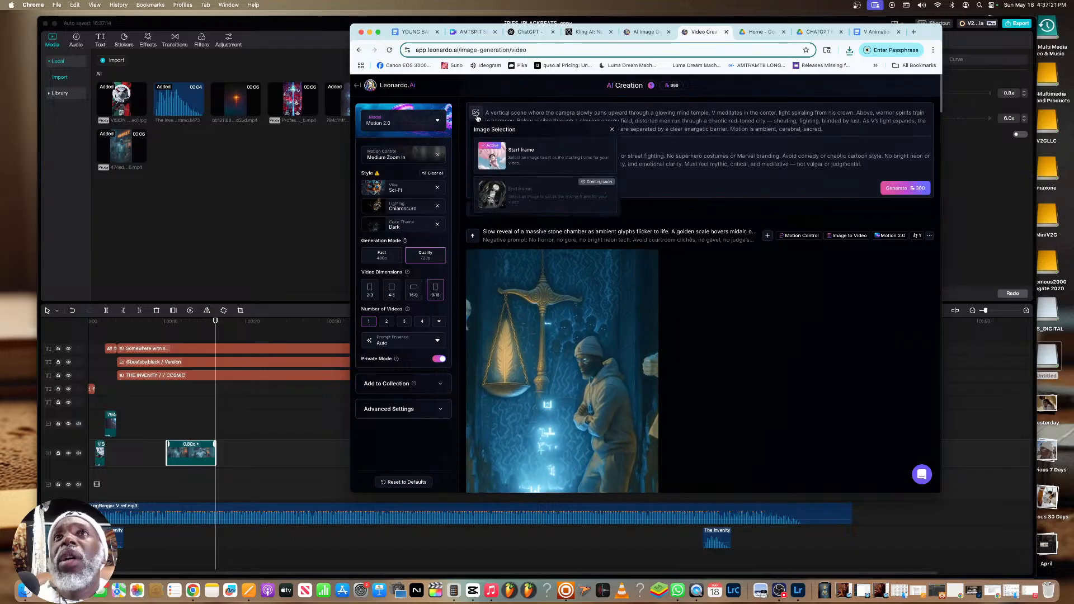
left_click(515, 150)
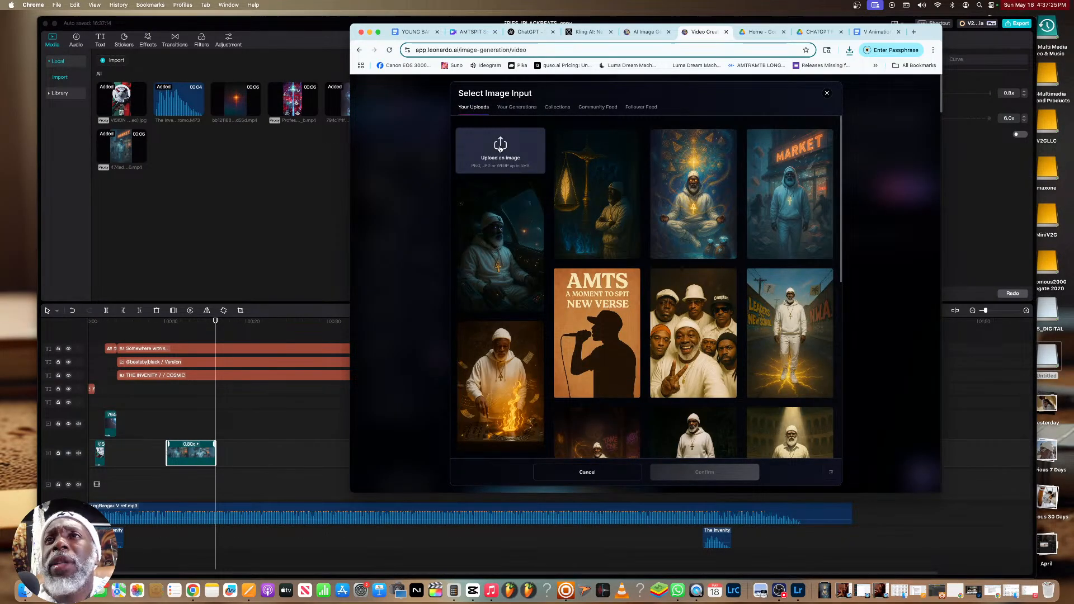
left_click(500, 147)
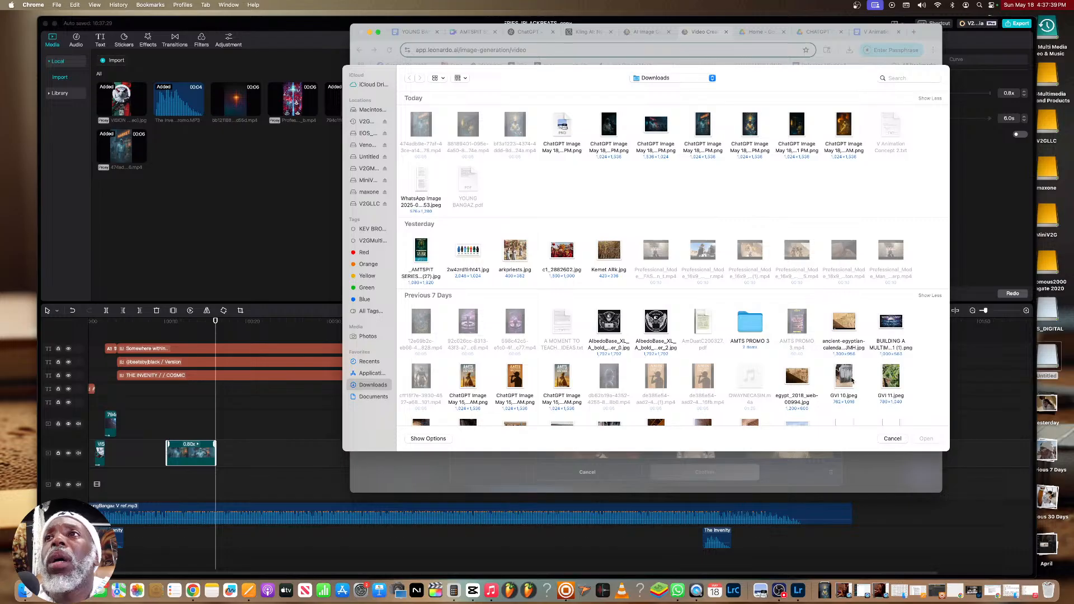
left_click(892, 439)
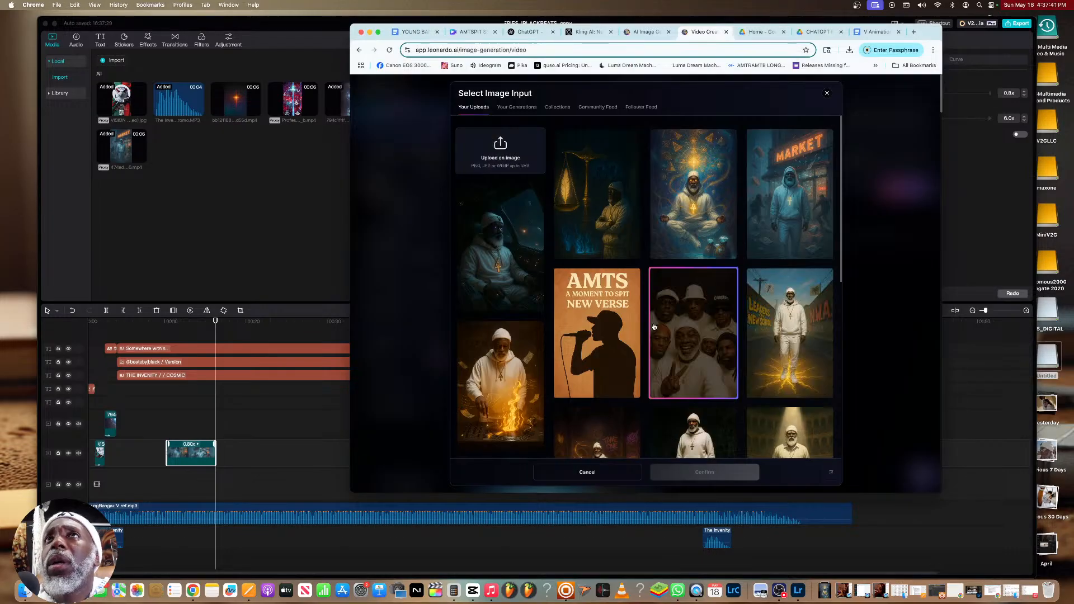
Open the generated image of V meditating above the red crowd in ChatGPT and download it
left_click(526, 32)
scroll(576, 209, "down", 10)
left_click(575, 208)
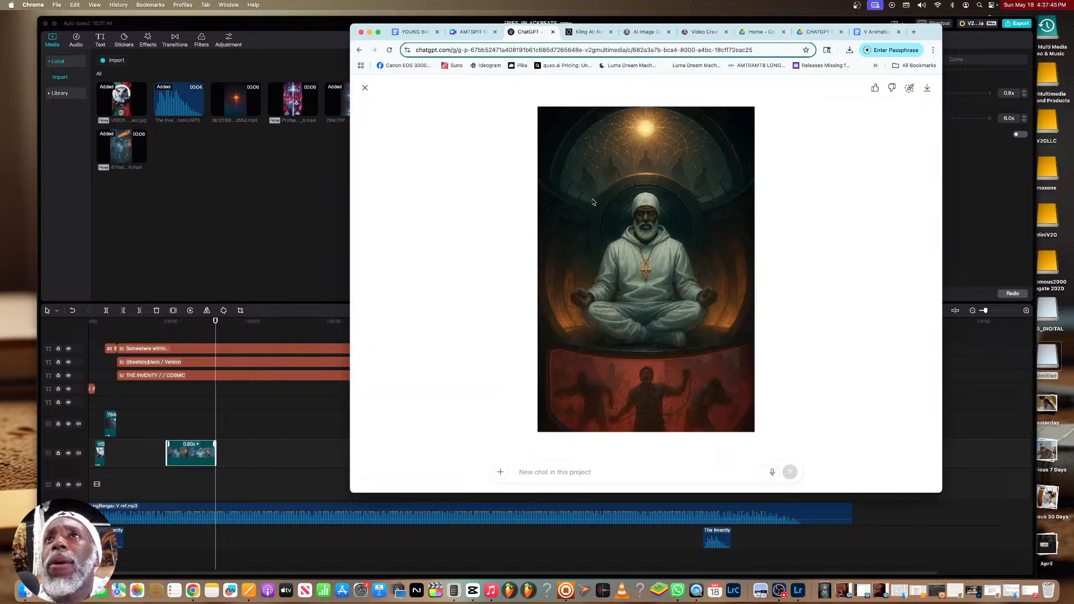
left_click(927, 88)
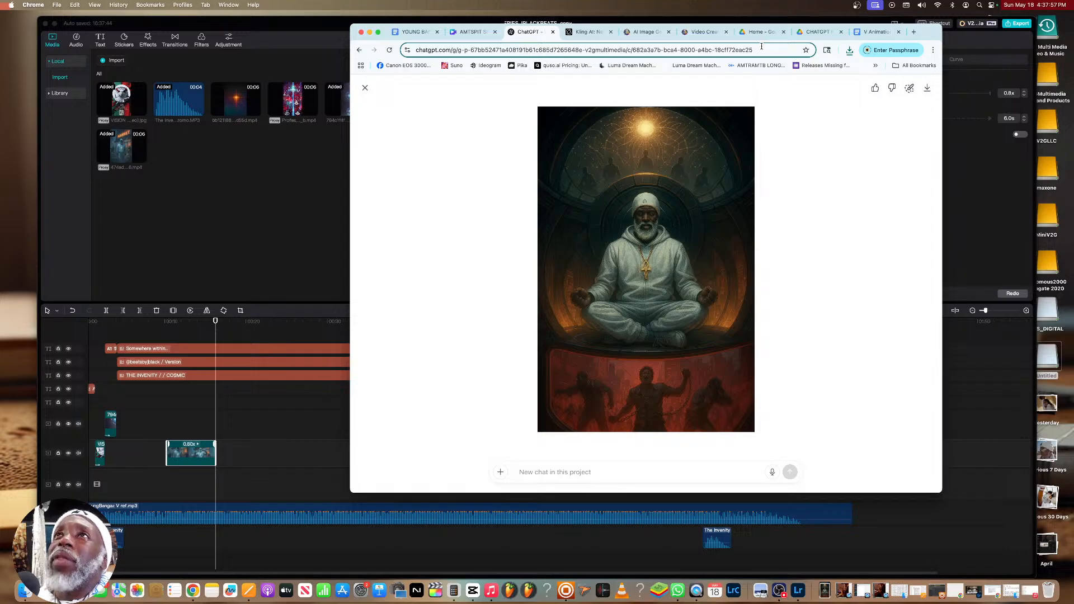
Upload the downloaded ChatGPT meditation image to Leonardo.Ai as the video's start frame
left_click(705, 32)
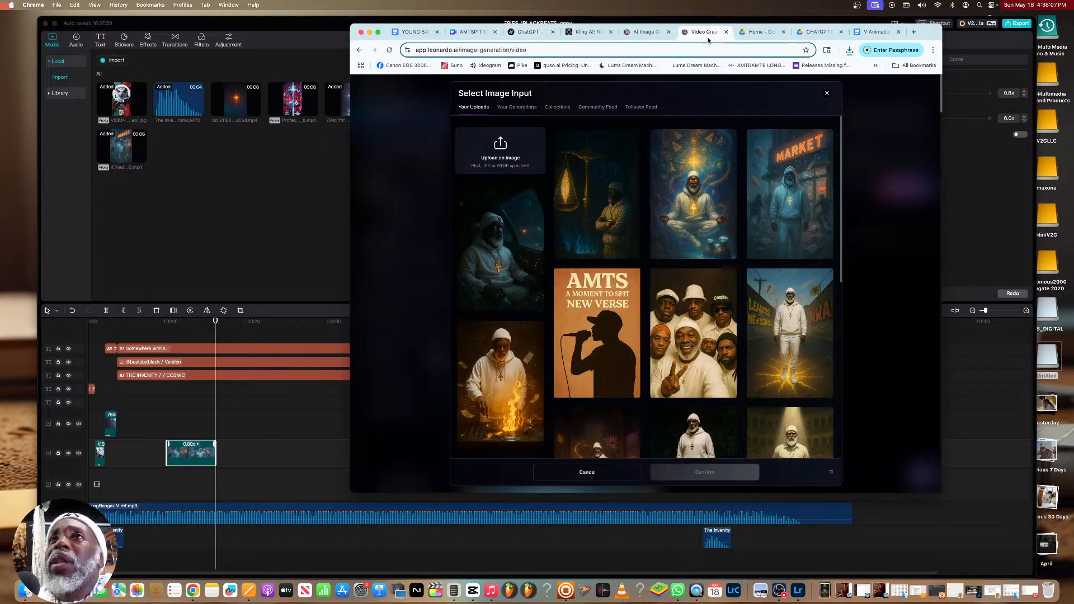
left_click(490, 158)
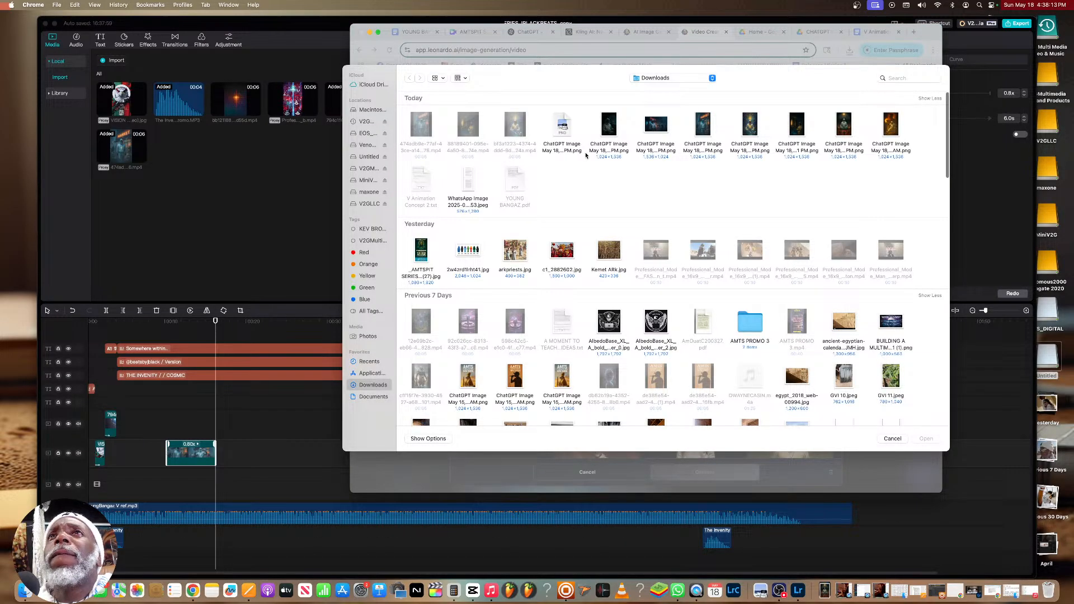
left_click(844, 126)
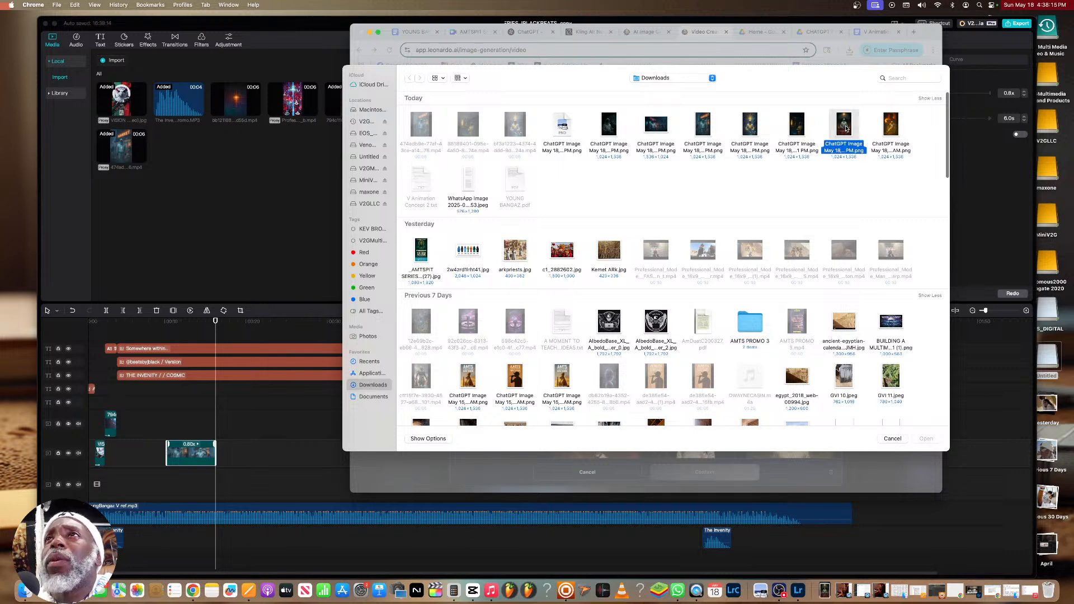
left_click(926, 439)
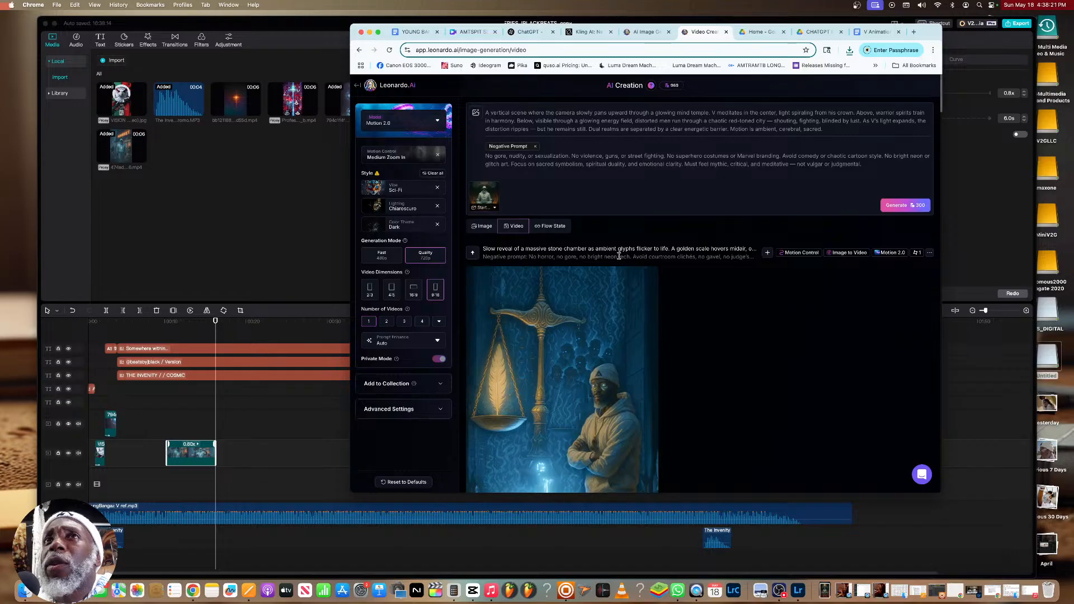
Set the motion control to Dolly Out and generate the mind temple video
left_click(395, 157)
left_click(555, 264)
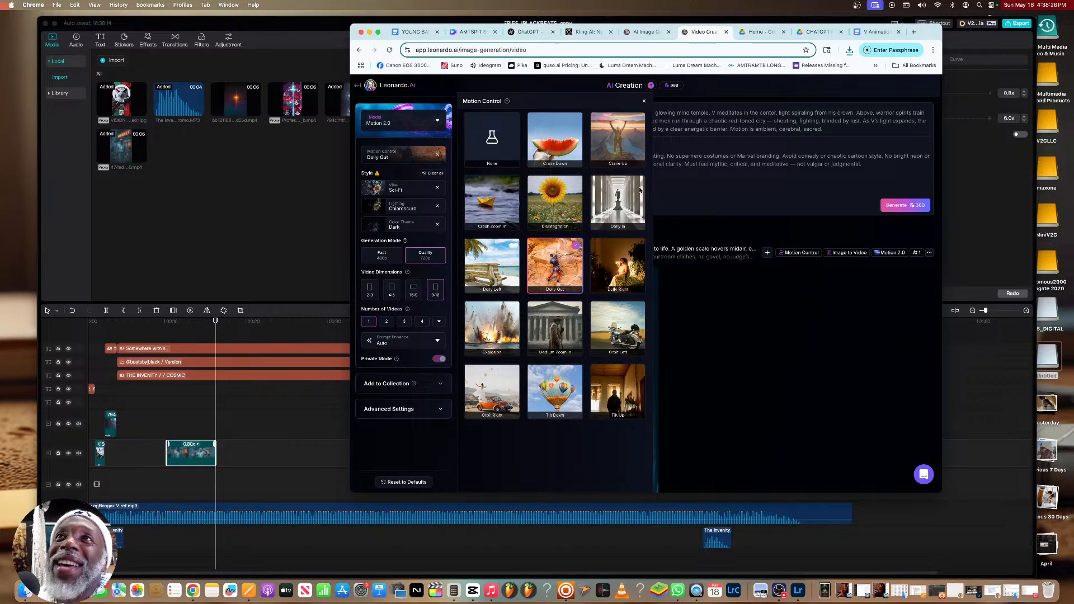
left_click(644, 102)
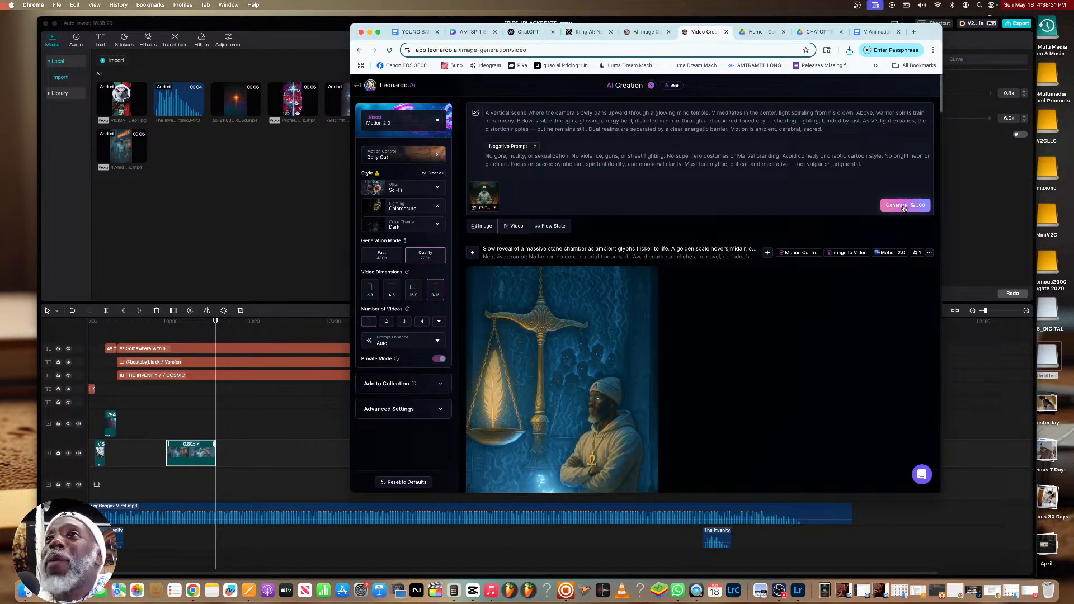
left_click(903, 206)
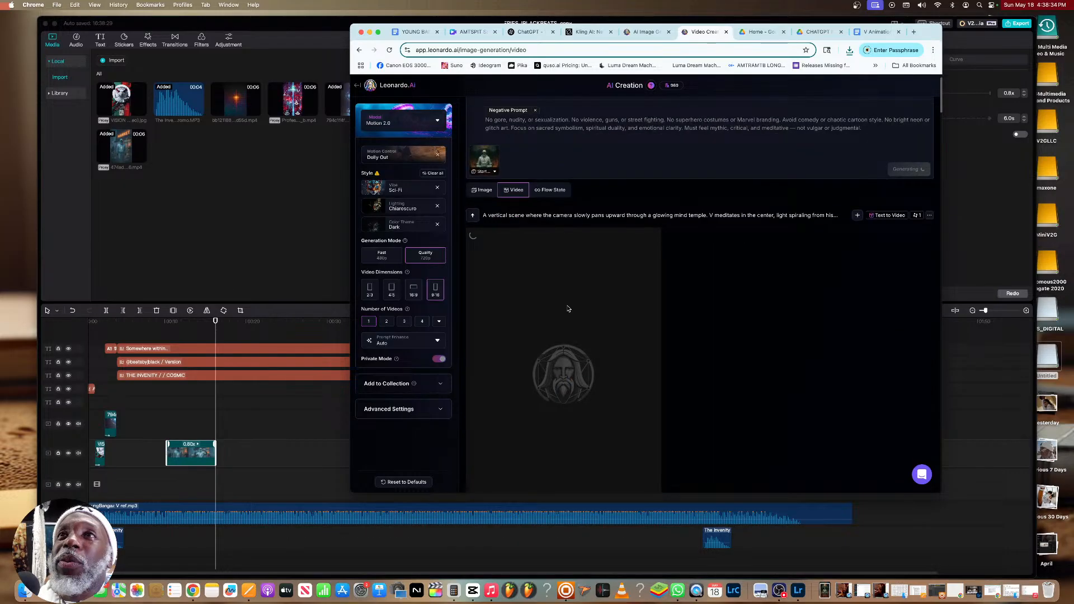
Find the golden scale stone chamber video among the Leonardo.Ai results and download it
scroll(567, 309, "down", 10)
scroll(573, 260, "up", 2)
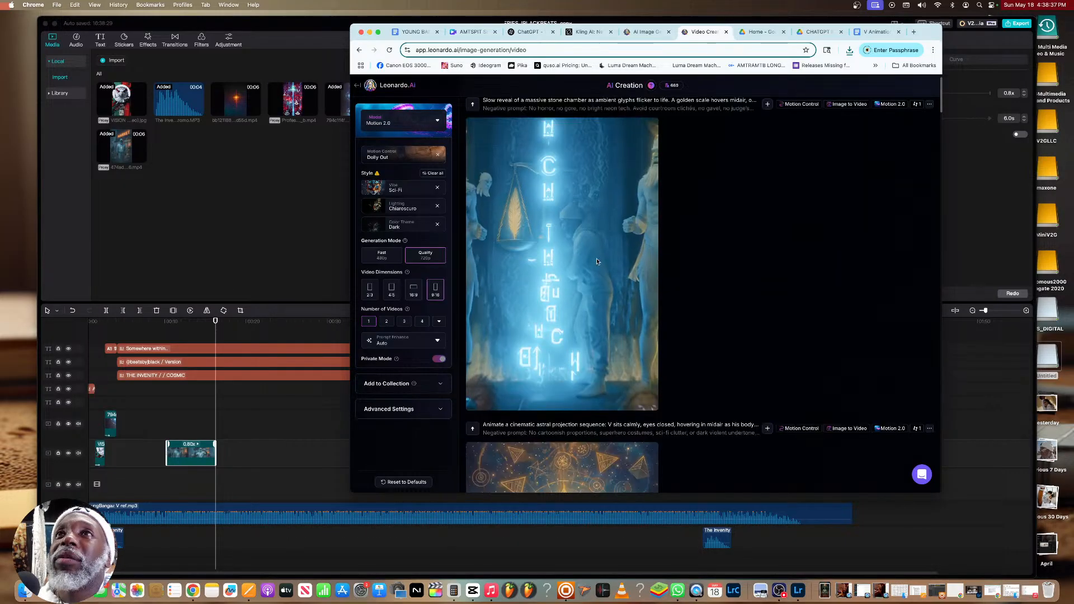
scroll(585, 278, "down", 4)
scroll(581, 268, "up", 5)
left_click(631, 242)
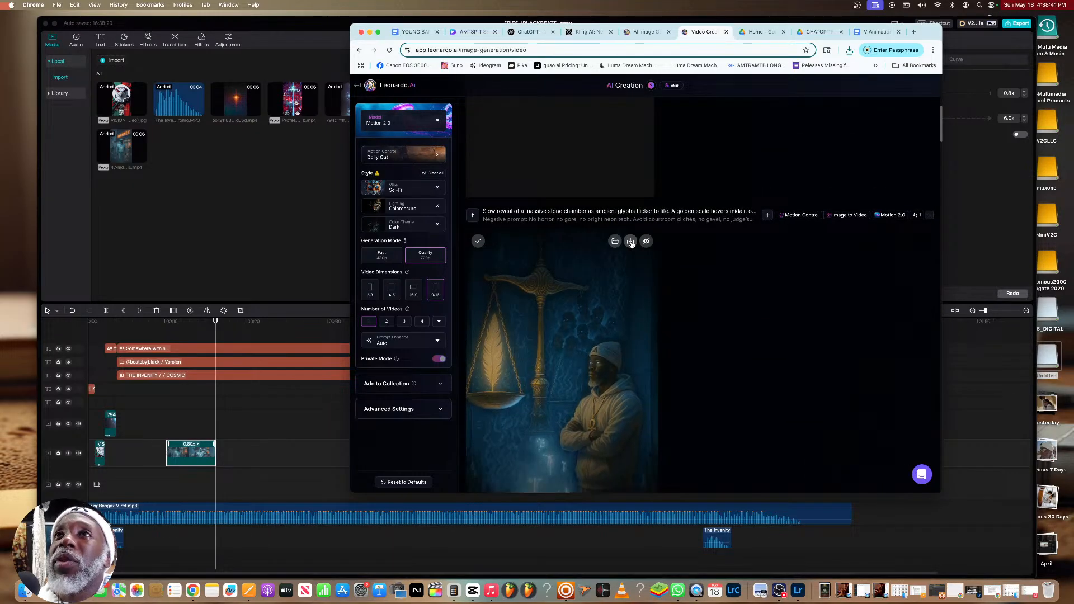
scroll(633, 251, "down", 1)
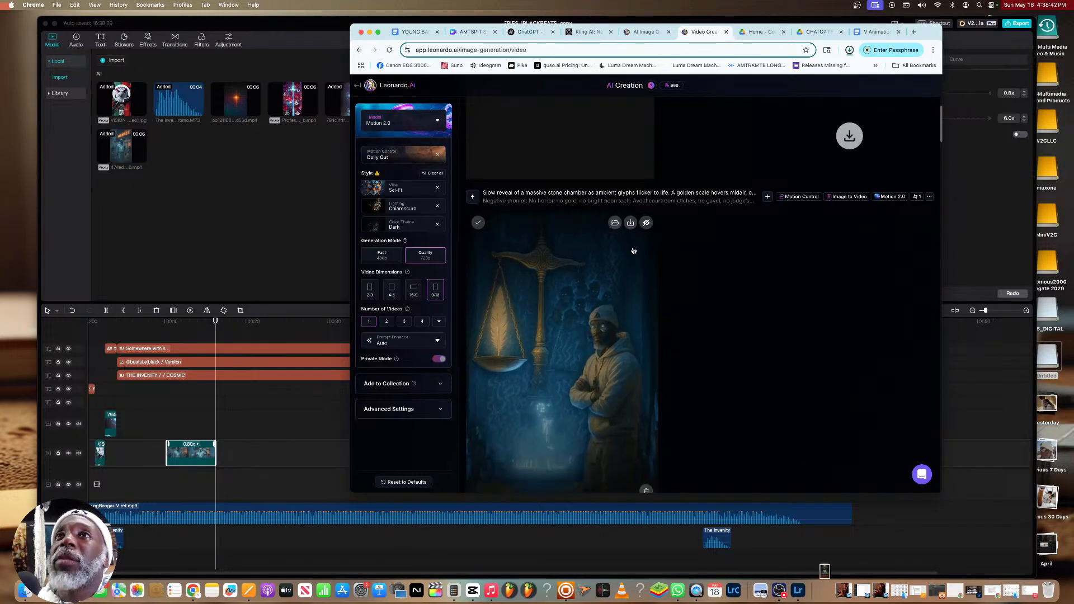
In CapCut, import the bf3a1223 meditation video from Downloads and place it directly after the market clip on the timeline
left_click(198, 188)
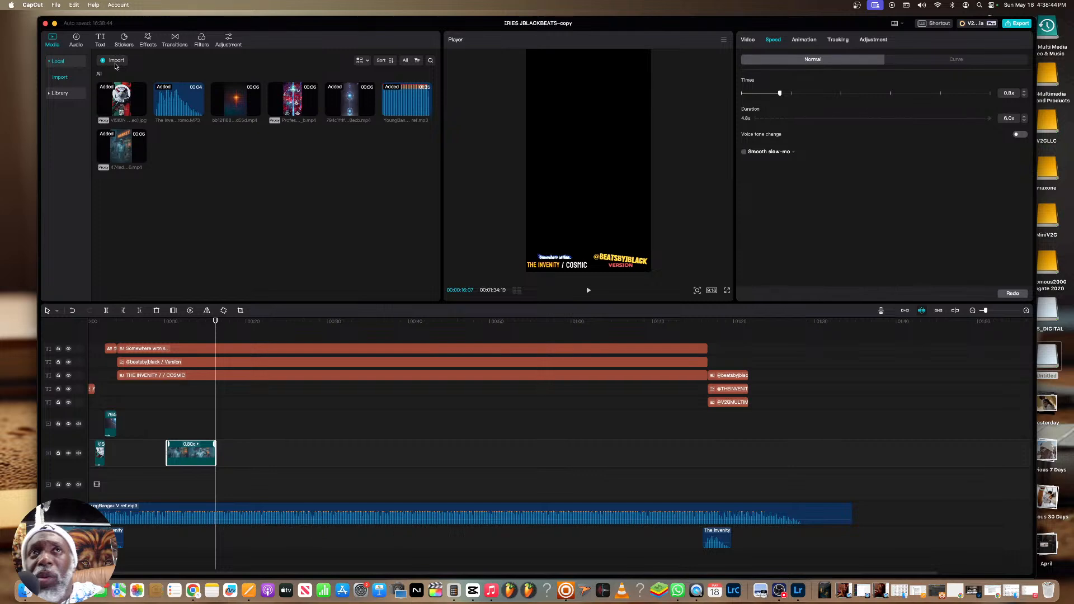
left_click(122, 62)
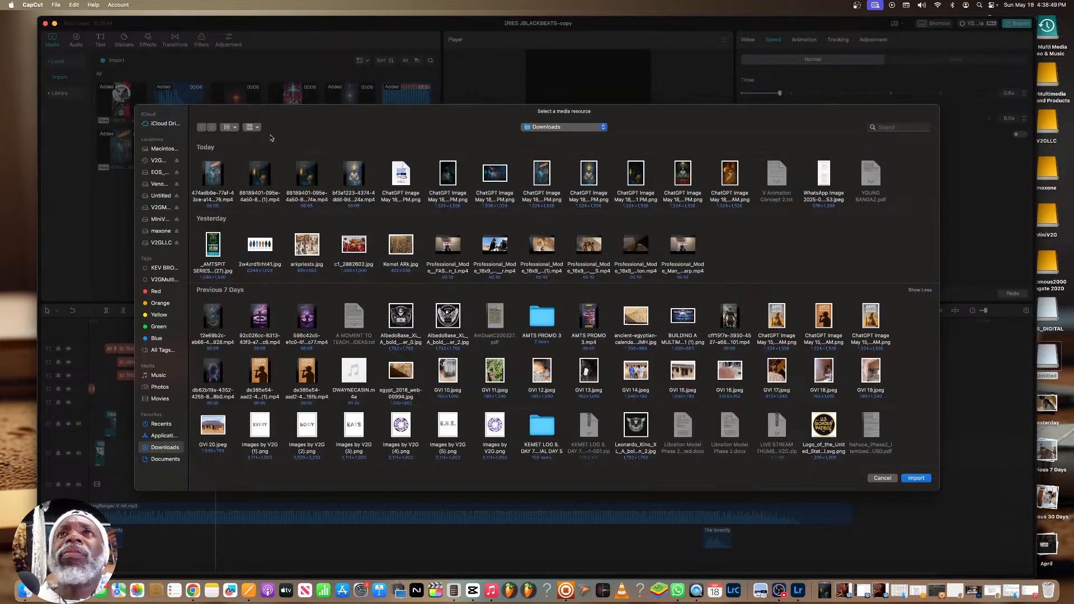
left_click(369, 184)
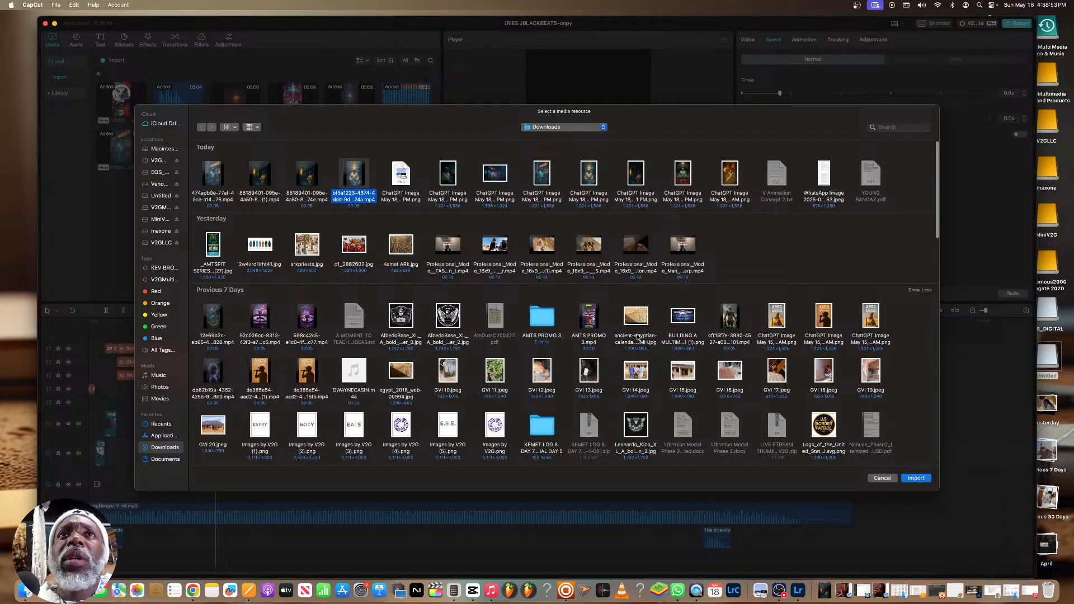
left_click(916, 479)
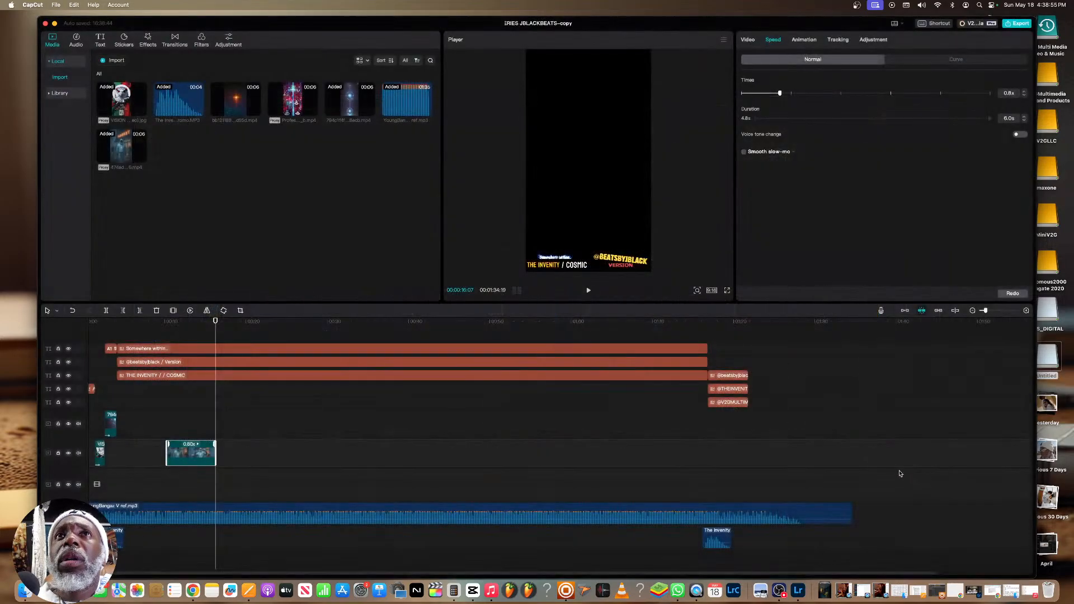
left_click_drag(183, 169, 231, 455)
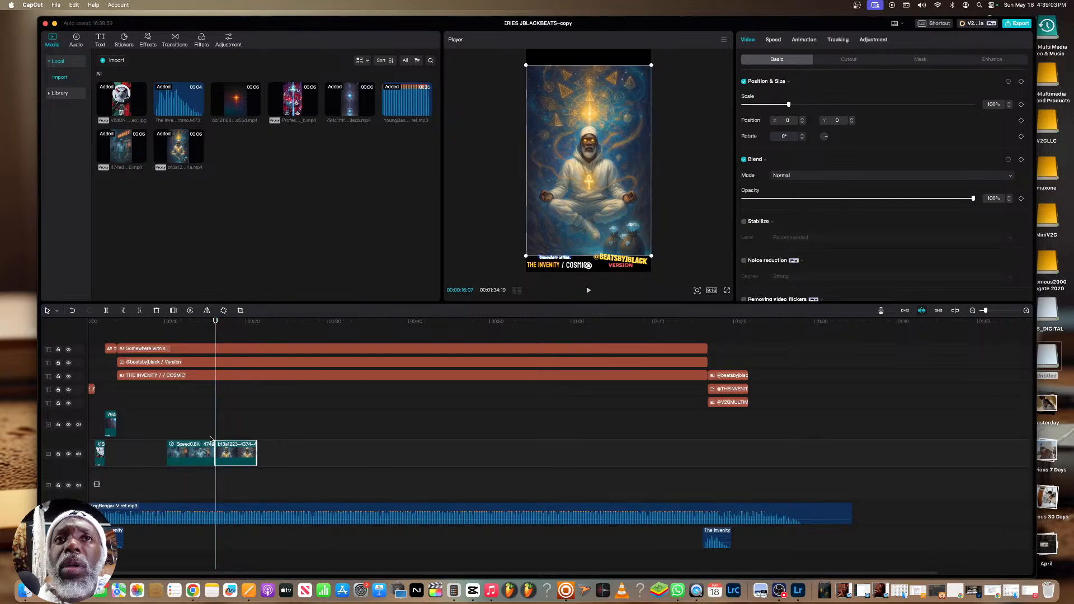
Play the start of the meditation clip and enlarge it to 117% so it fills the 9:16 frame
left_click(211, 434)
key("space")
key("space")
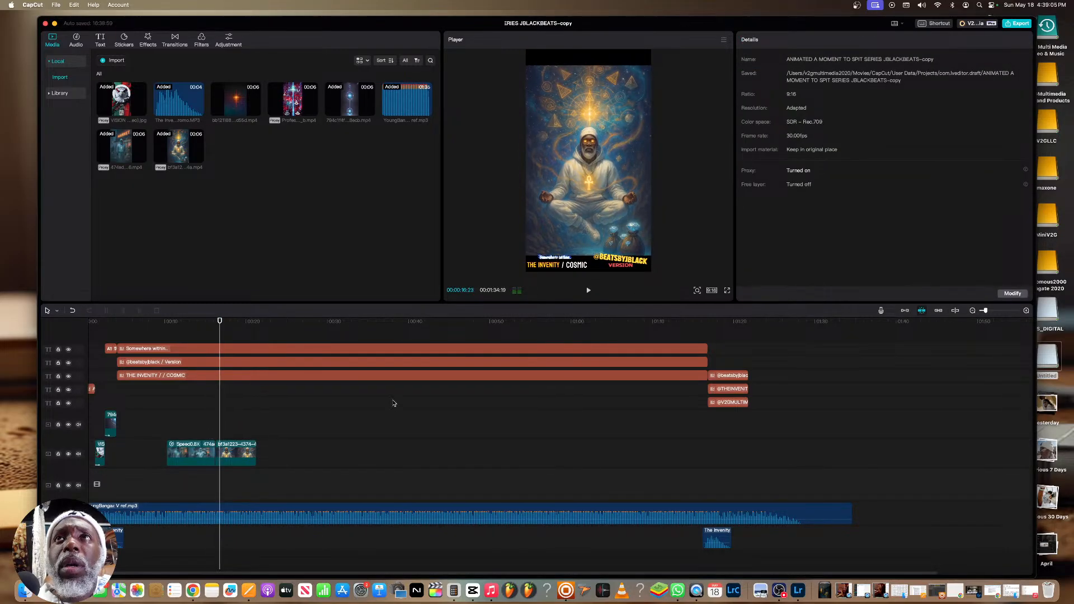
left_click(551, 239)
left_click_drag(526, 271, 507, 265)
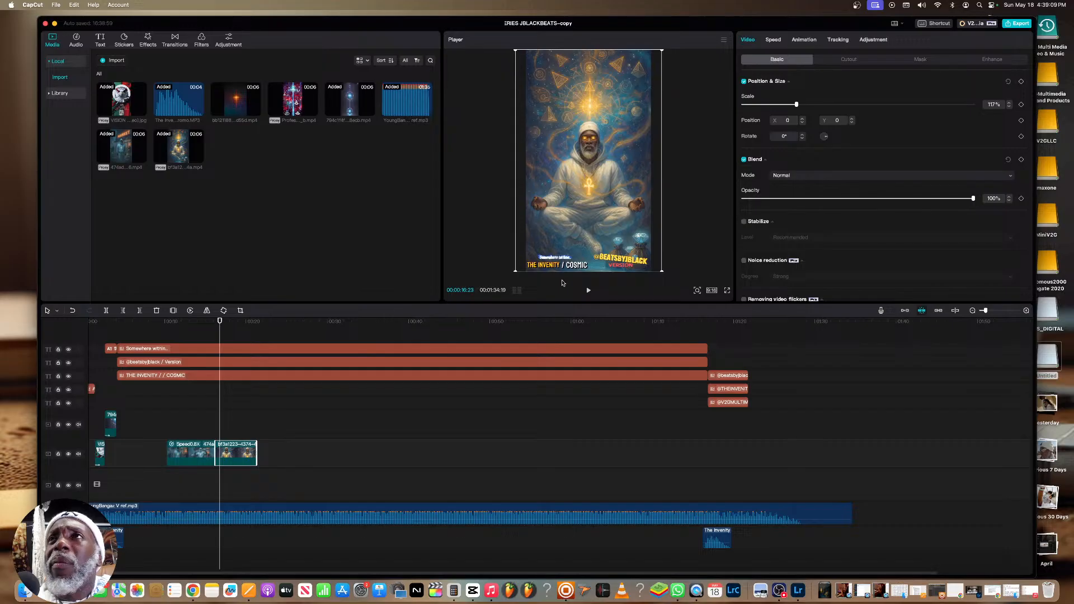
Set the meditation clip's speed to 0.9x and play back the passage from the market clip through the meditation clip
left_click(772, 40)
left_click_drag(790, 94, 786, 94)
left_click(192, 325)
key("space")
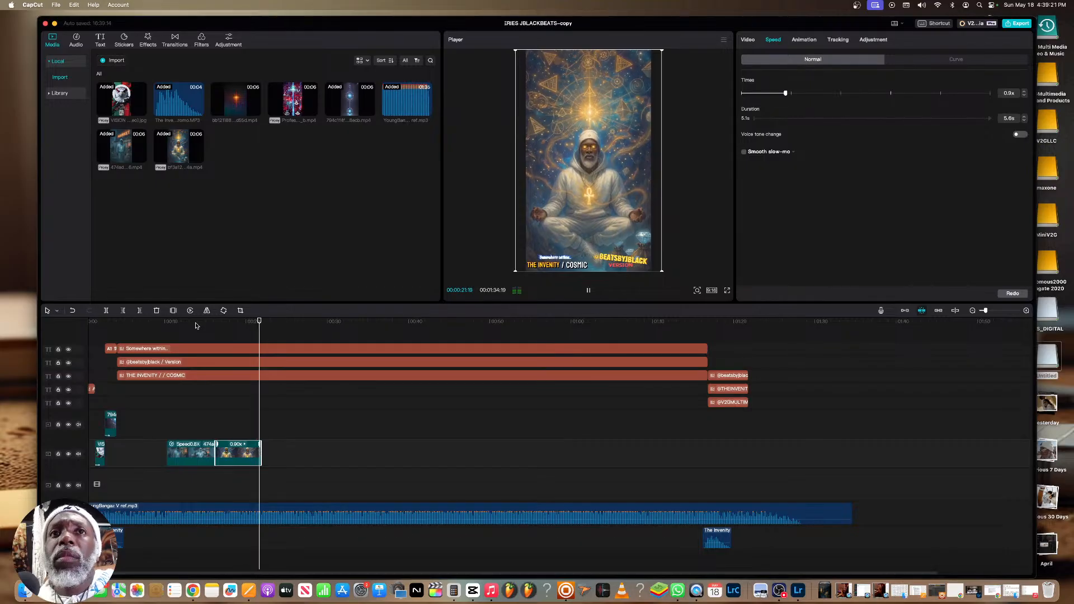
key("space")
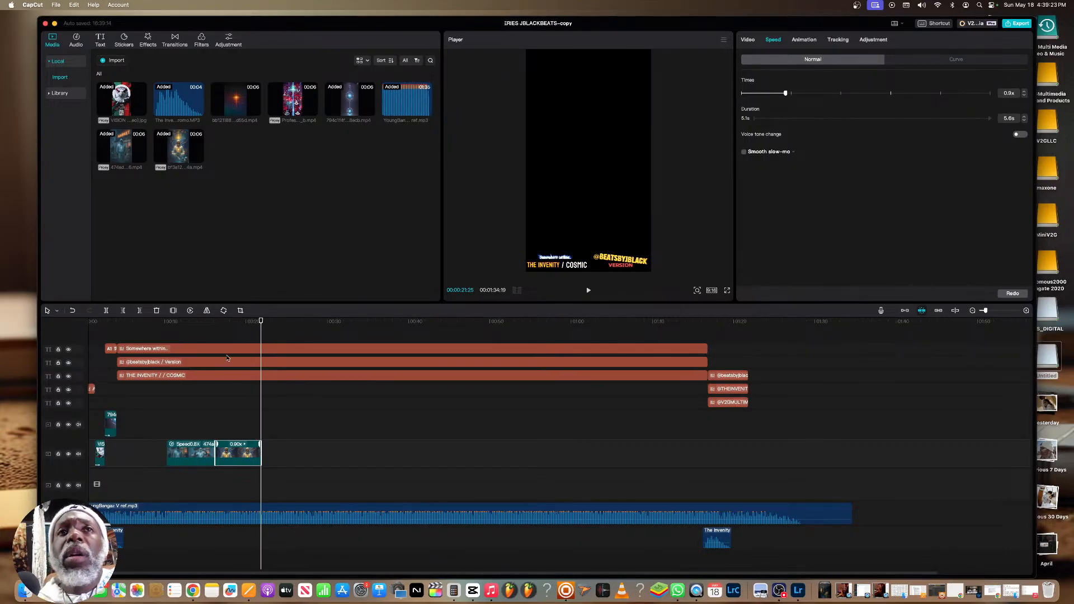
left_click(216, 340)
key("space")
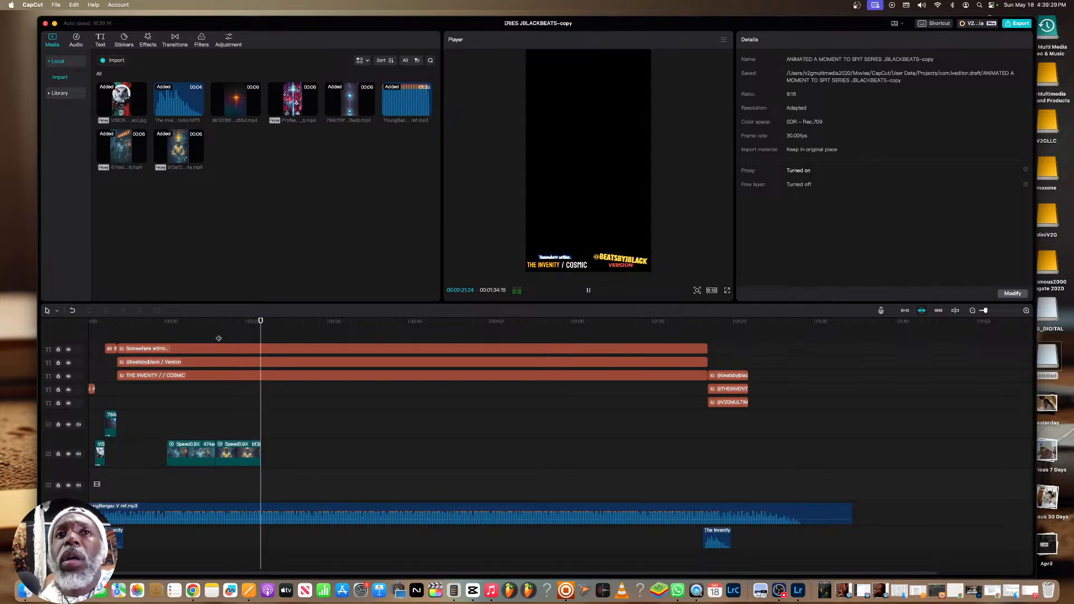
left_click(201, 328)
key("space")
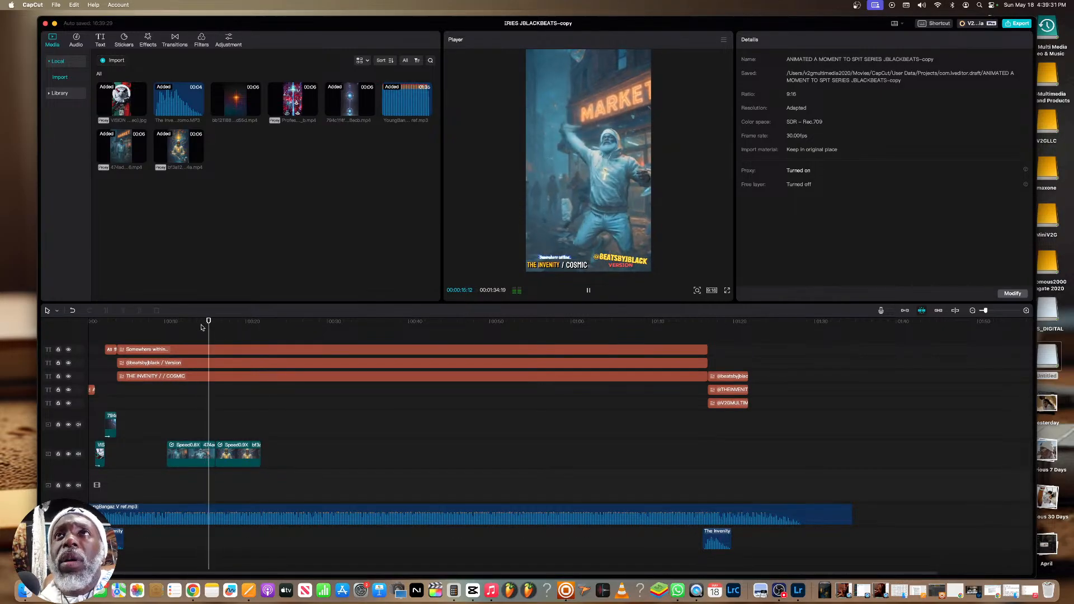
key("space")
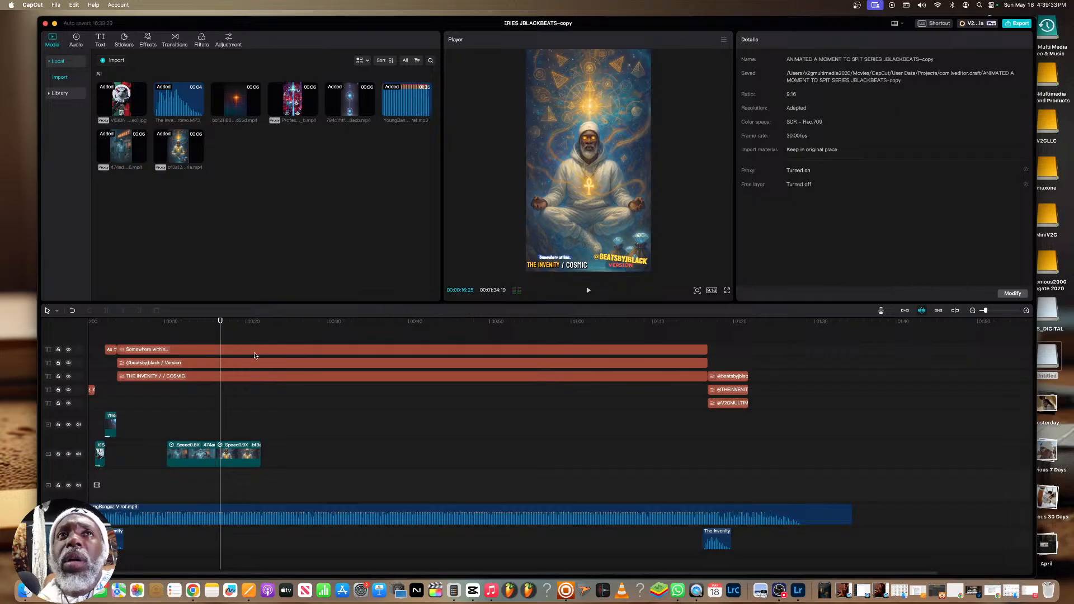
Import the 88189401 golden scale video from Downloads and place it directly after the meditation clip on the timeline
left_click(258, 321)
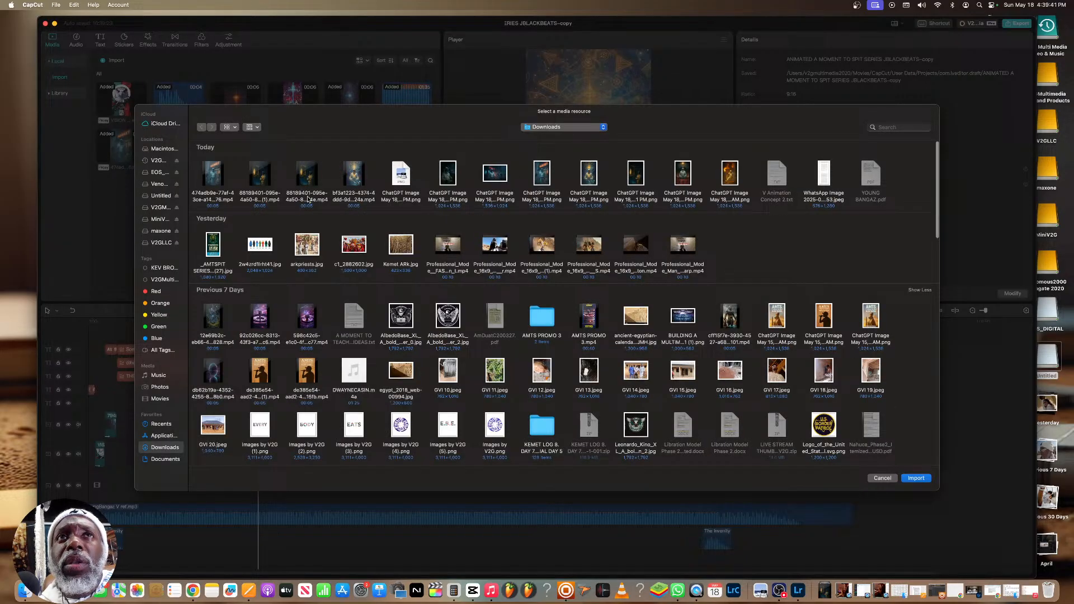
left_click(323, 202)
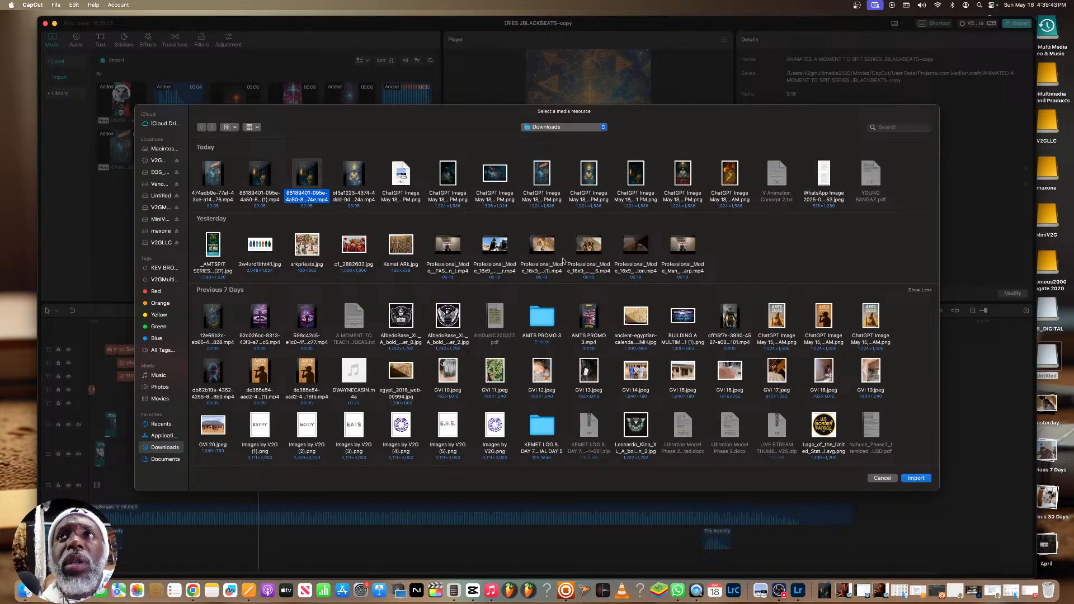
left_click(916, 479)
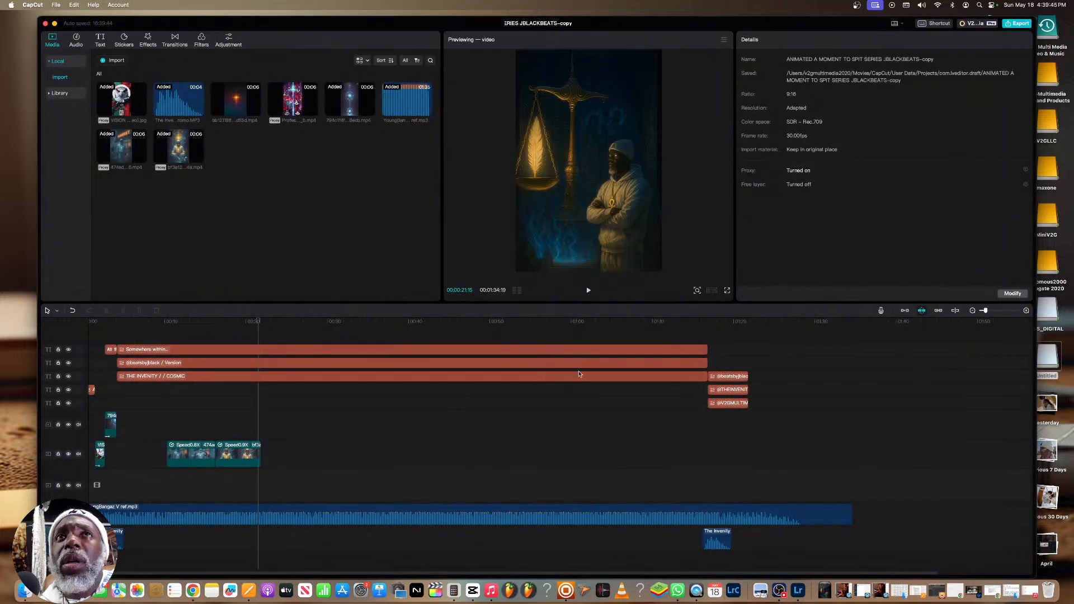
left_click_drag(237, 149, 262, 449)
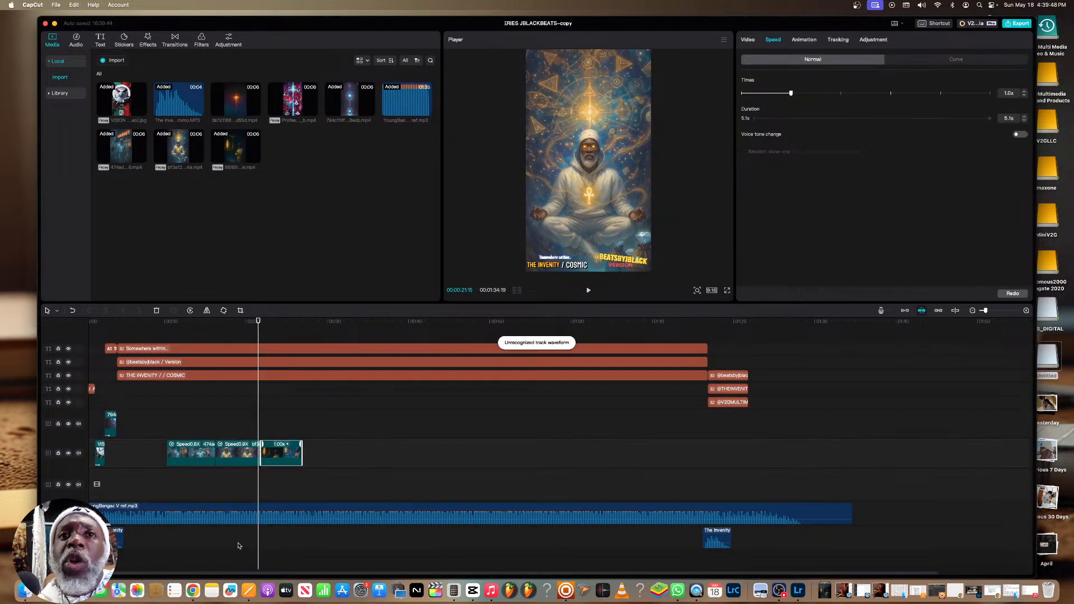
Switch to Chrome and copy the bars from "I STILL ROCK" to "WAITING FOR A SAVIOUR." in the YOUNG BANGAZ document
left_click(193, 590)
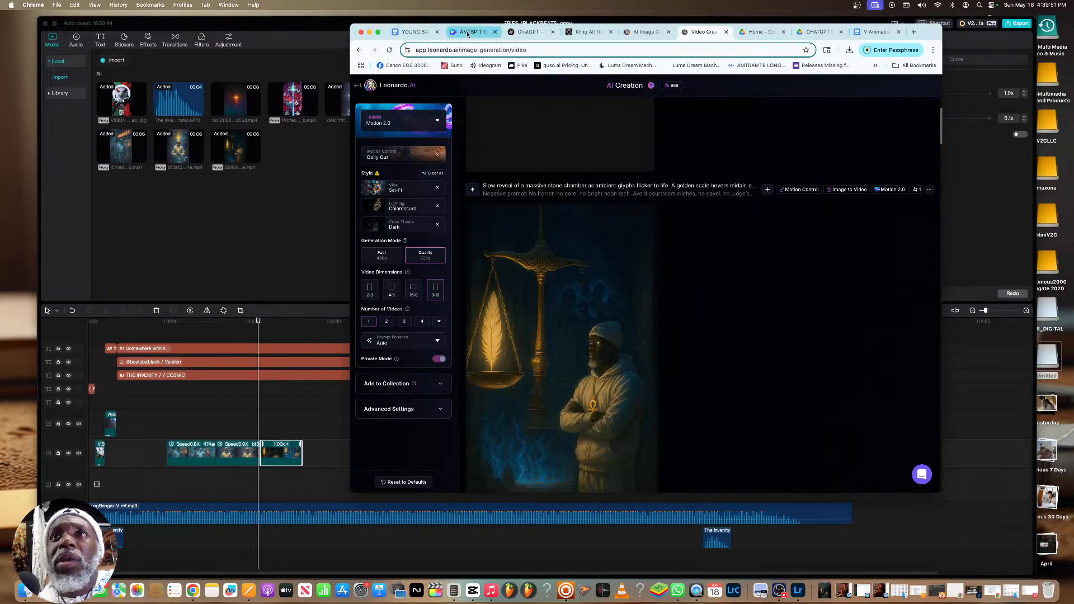
left_click(469, 32)
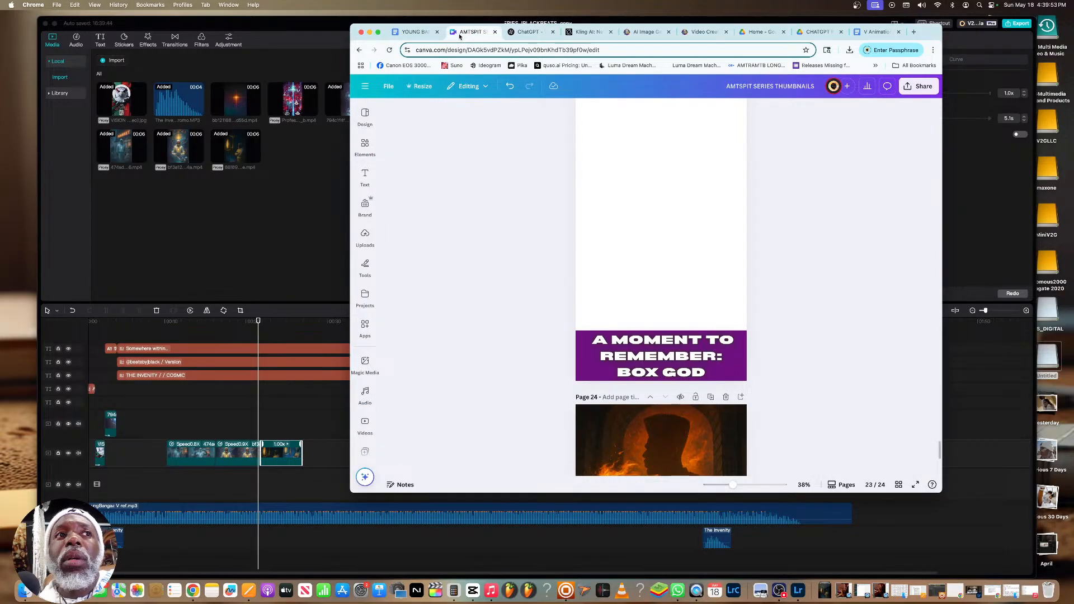
left_click(414, 32)
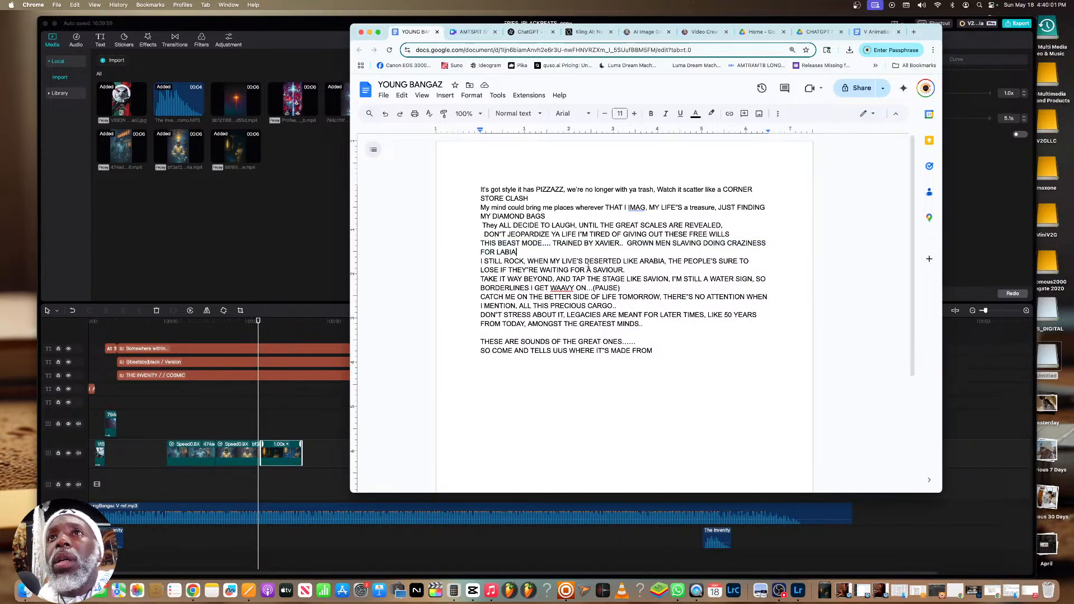
left_click_drag(625, 270, 480, 261)
right_click(507, 257)
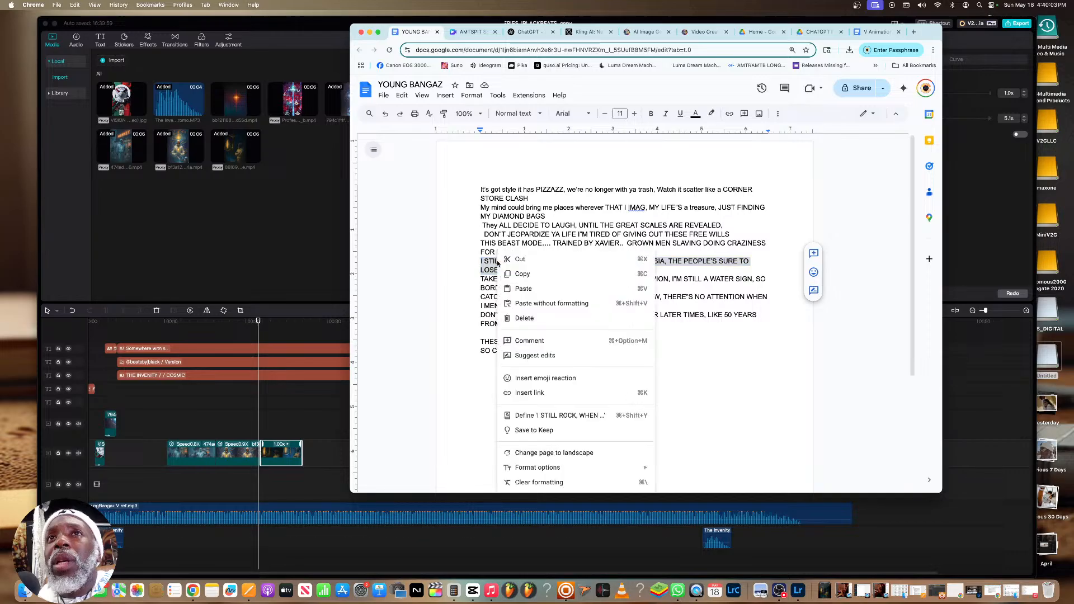
left_click(518, 273)
Send ChatGPT the message "excellent: next bars:" followed by the copied "I STILL ROCK" lyrics
left_click(526, 32)
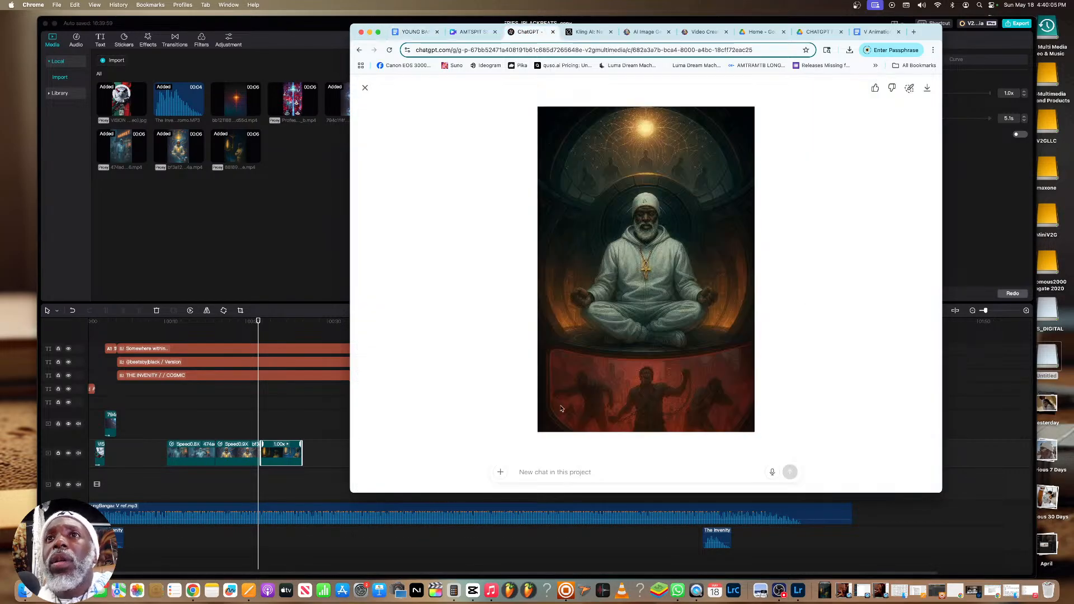
left_click(575, 472)
type("ex")
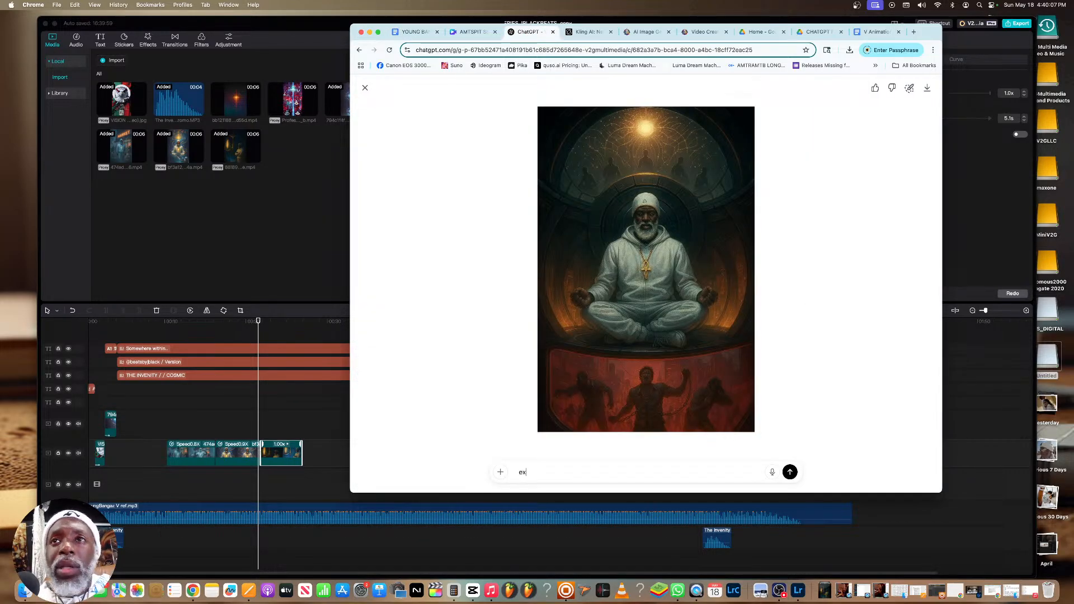
type("cellent: next")
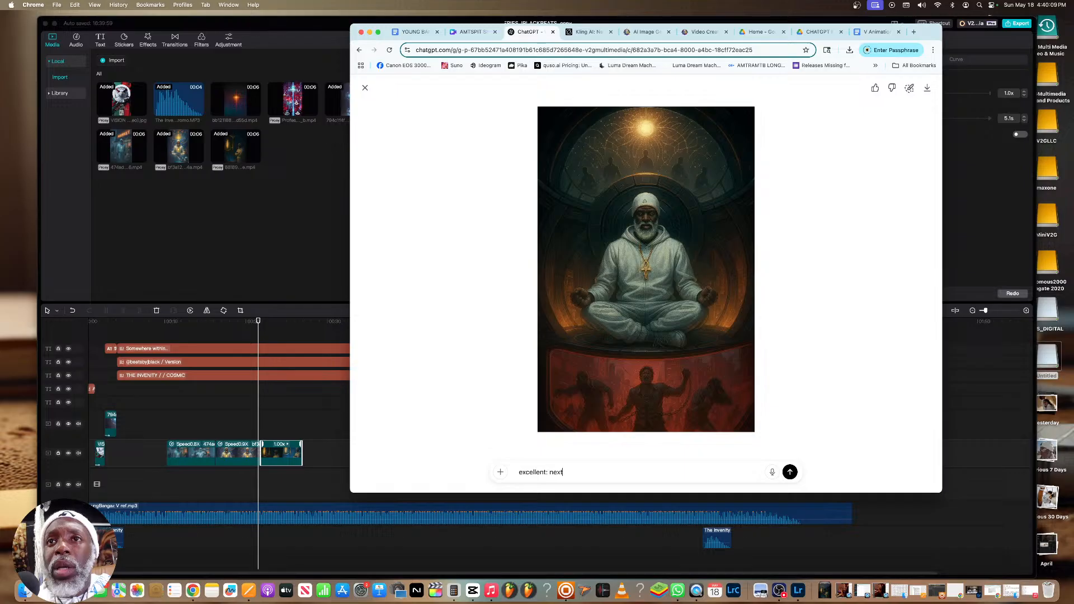
type(" bars:")
key("super+v")
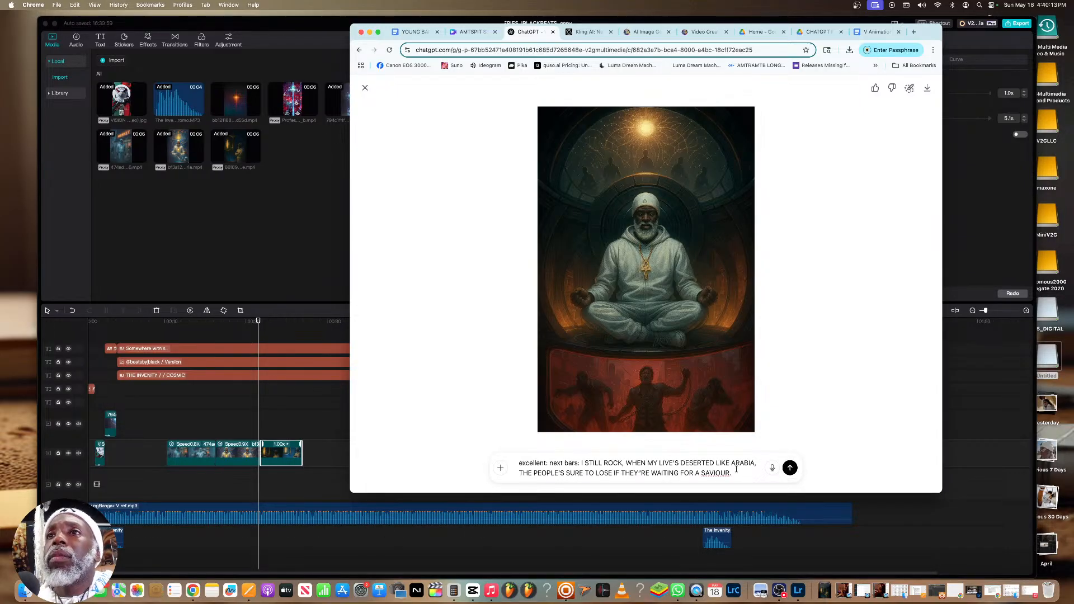
left_click(790, 467)
Review the finished mind temple video of V meditating in Leonardo.Ai and download it as MP4
left_click(722, 33)
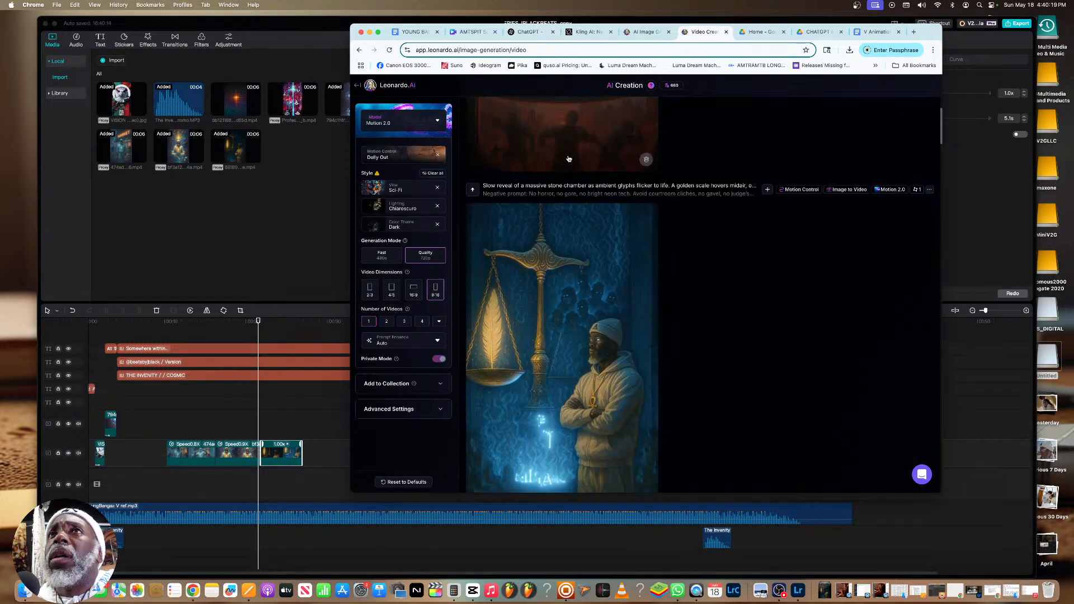
scroll(626, 167, "up", 5)
scroll(618, 184, "up", 2)
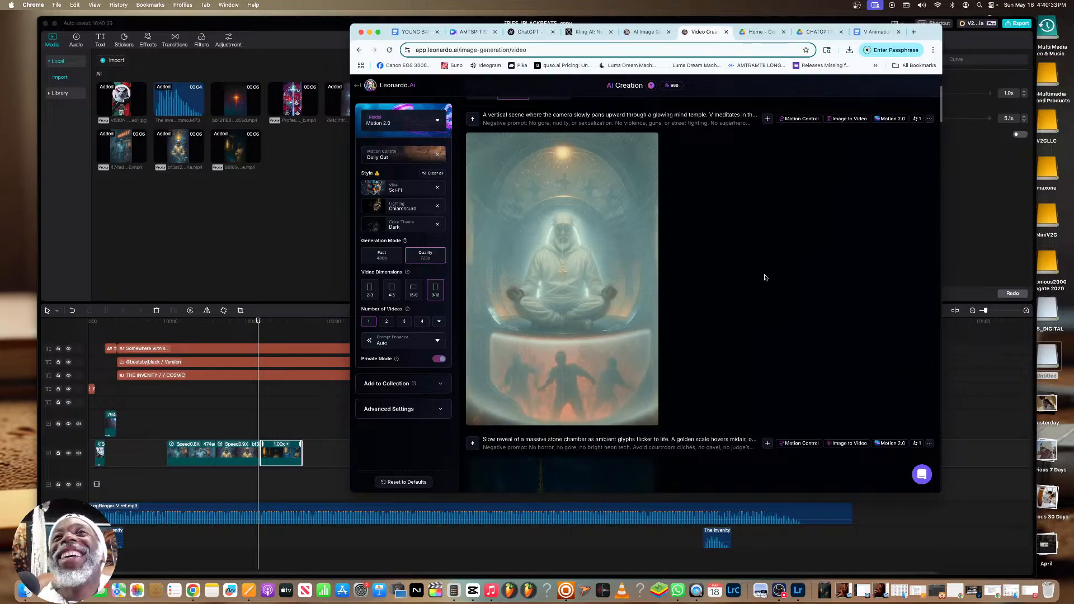
mouse_move(558, 226)
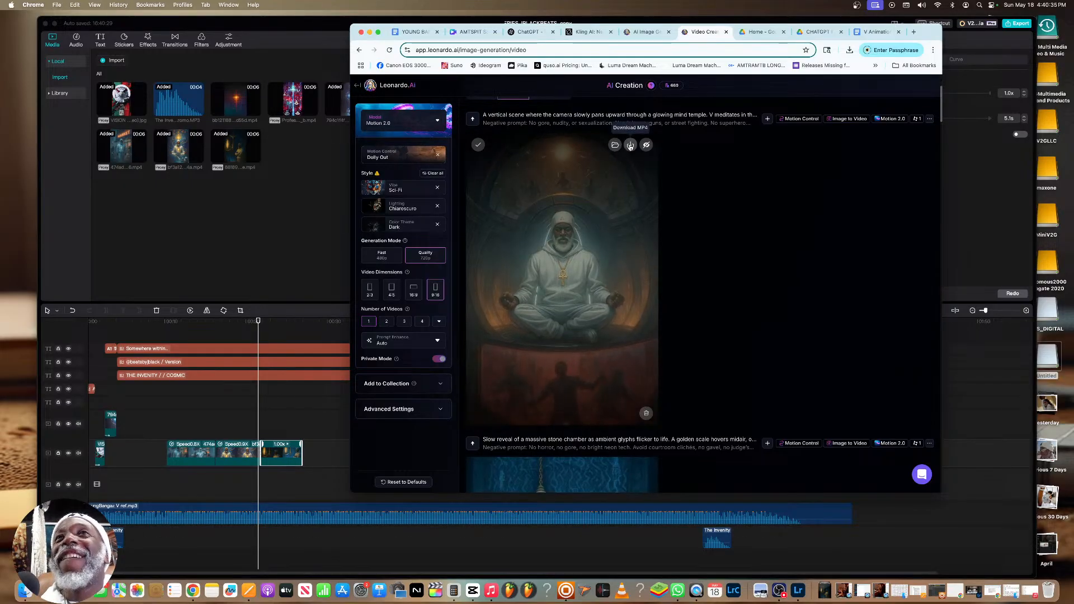
left_click(636, 151)
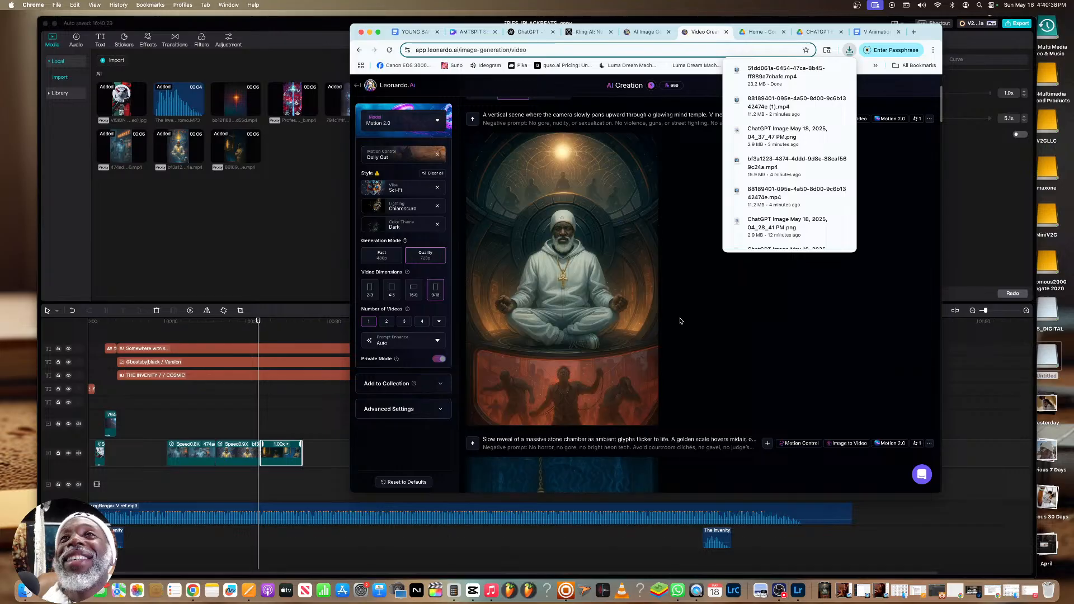
Return to CapCut and enlarge the golden scale clip so it fills the 9:16 frame
left_click(334, 222)
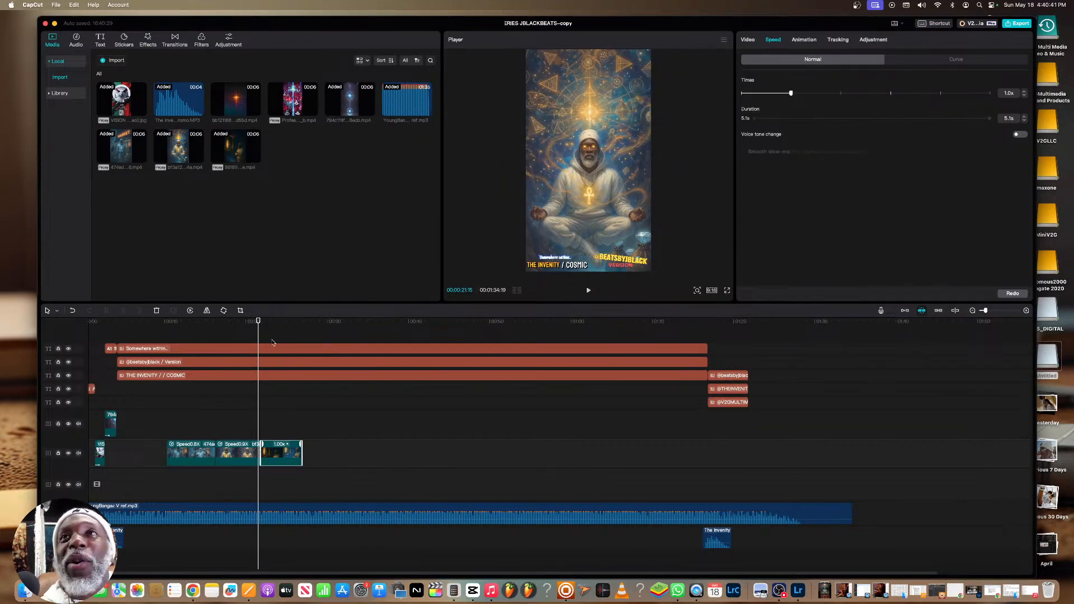
mouse_move(259, 336)
left_mouse_down()
mouse_move(285, 336)
mouse_move(265, 336)
left_mouse_up()
left_click_drag(526, 258, 515, 267)
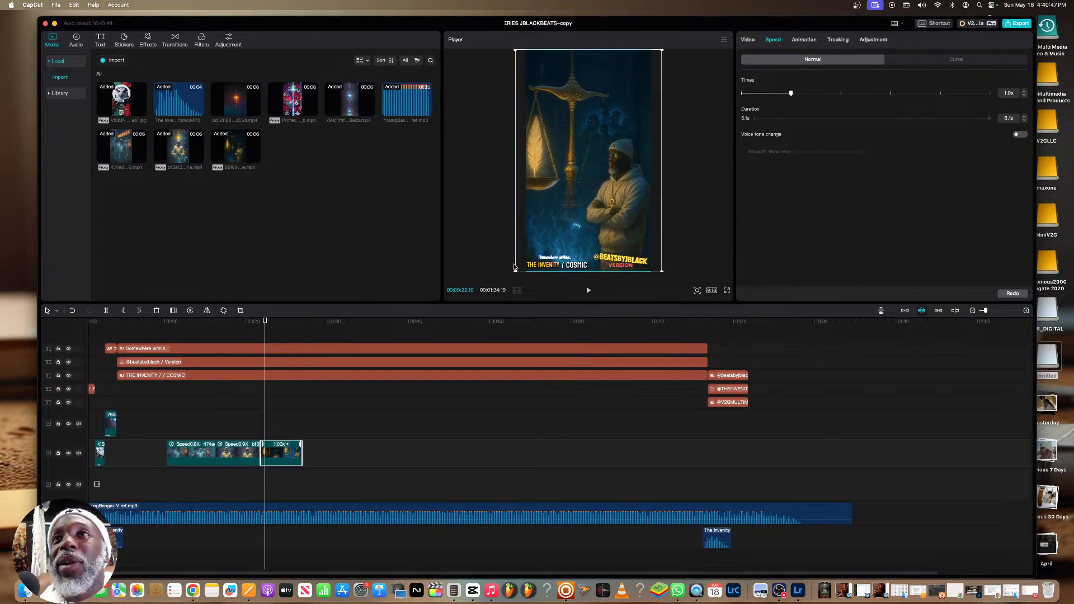
Play the clip sequence in full screen from the start of the market clip
left_click(167, 326)
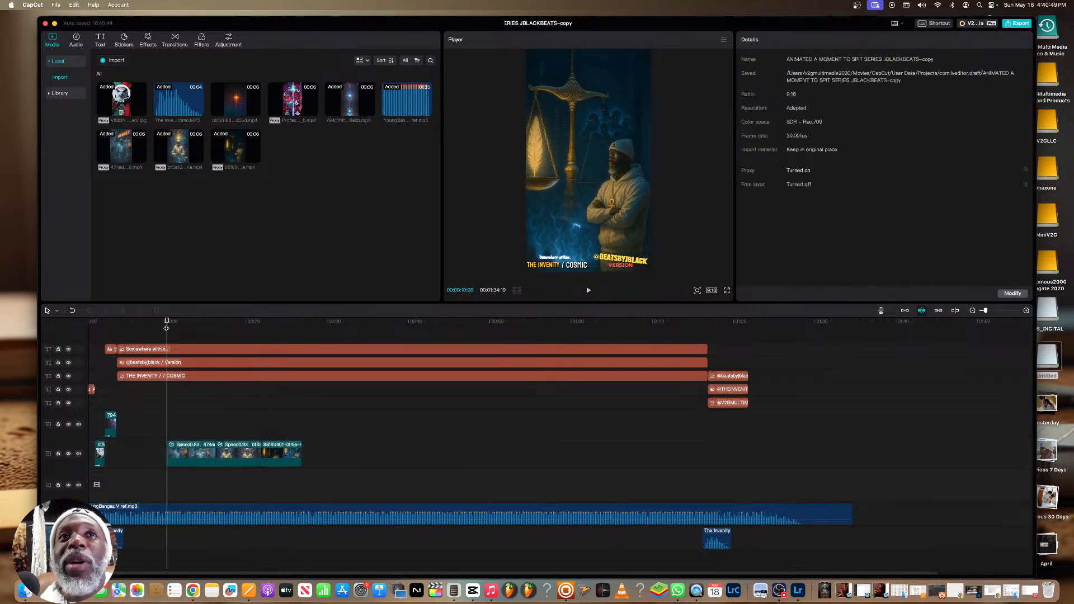
left_click(728, 292)
key("space")
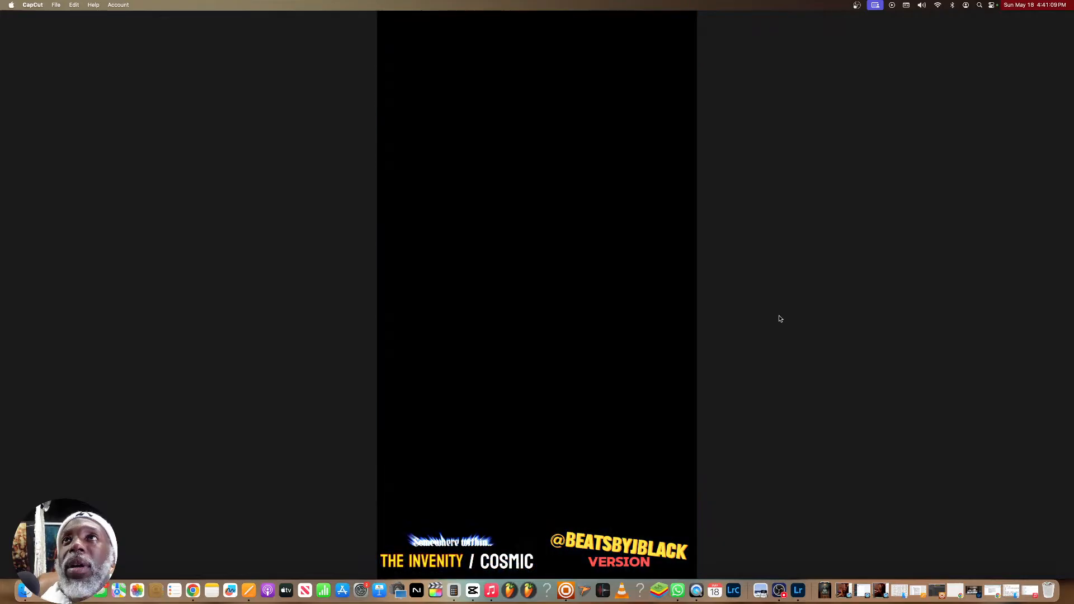
Leave full screen, slow the golden scale clip to 0.8x and trim its end to the playhead for a 5.9 s duration
mouse_move(660, 543)
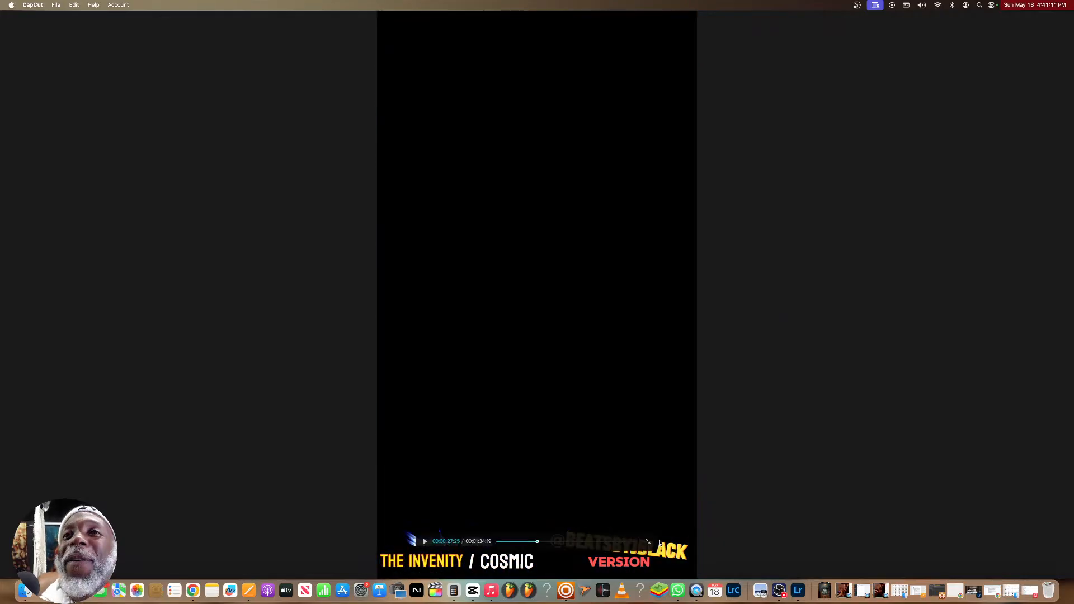
left_click(649, 542)
left_click(284, 456)
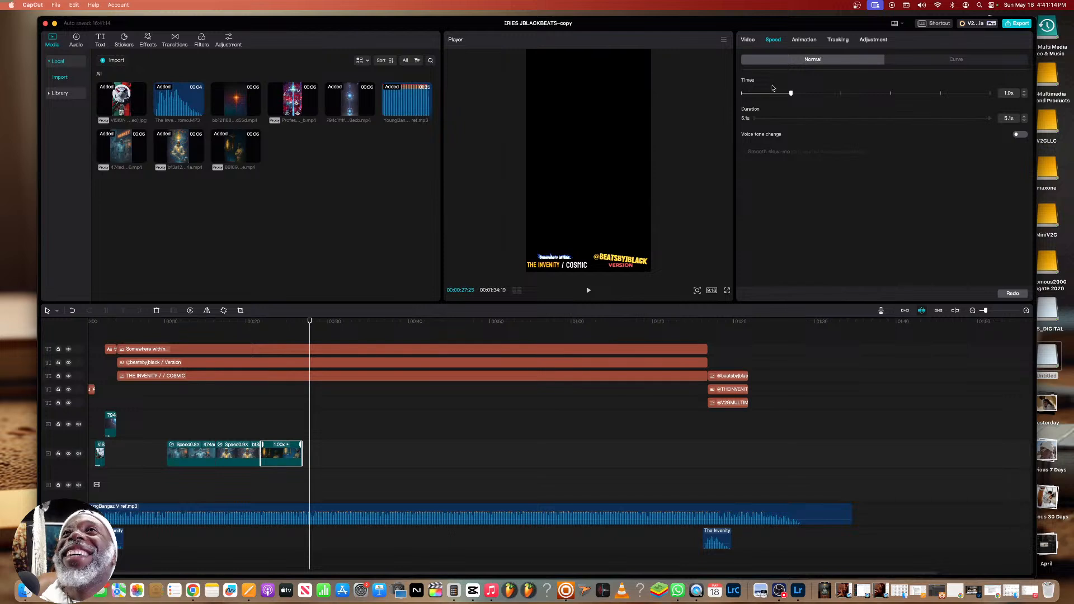
left_click_drag(790, 93, 786, 94)
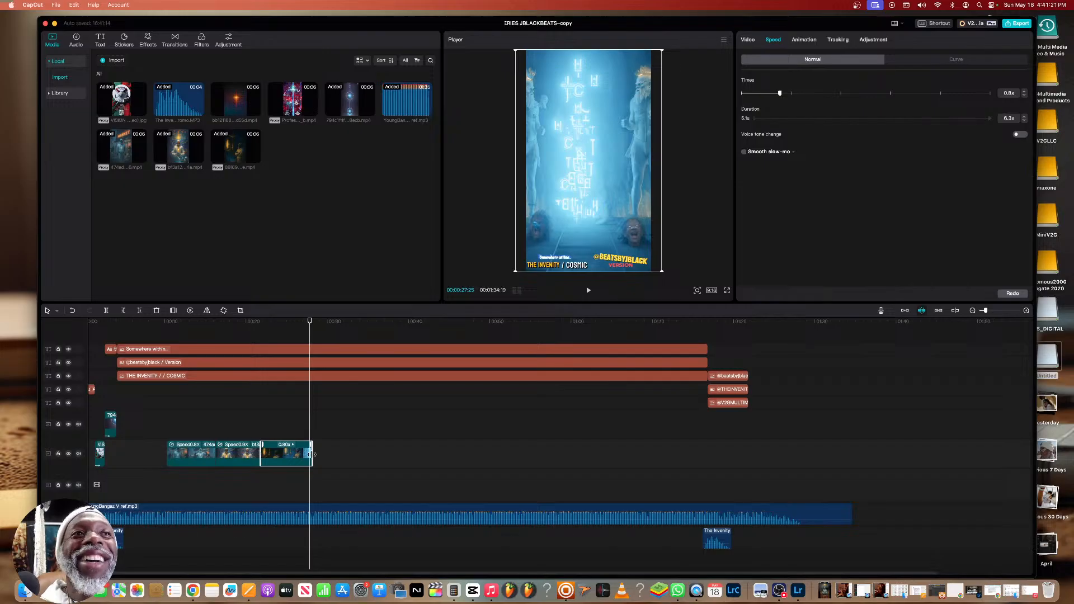
left_click_drag(314, 454, 308, 456)
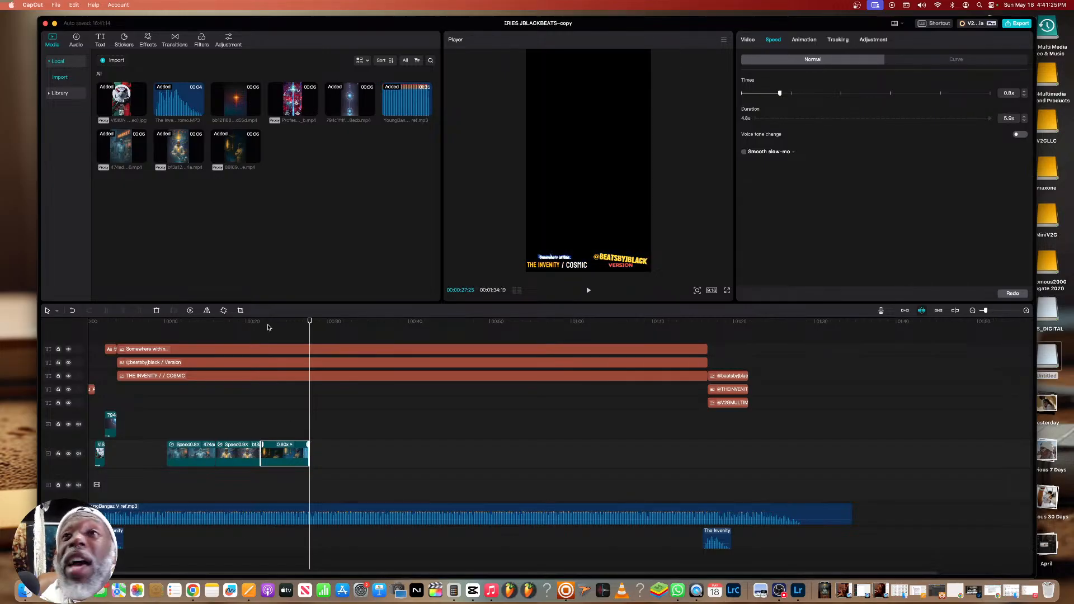
Play the slowed golden scale clip in full screen, then return to the editor
left_click(269, 327)
key("space")
key("space")
left_click(726, 292)
key("space")
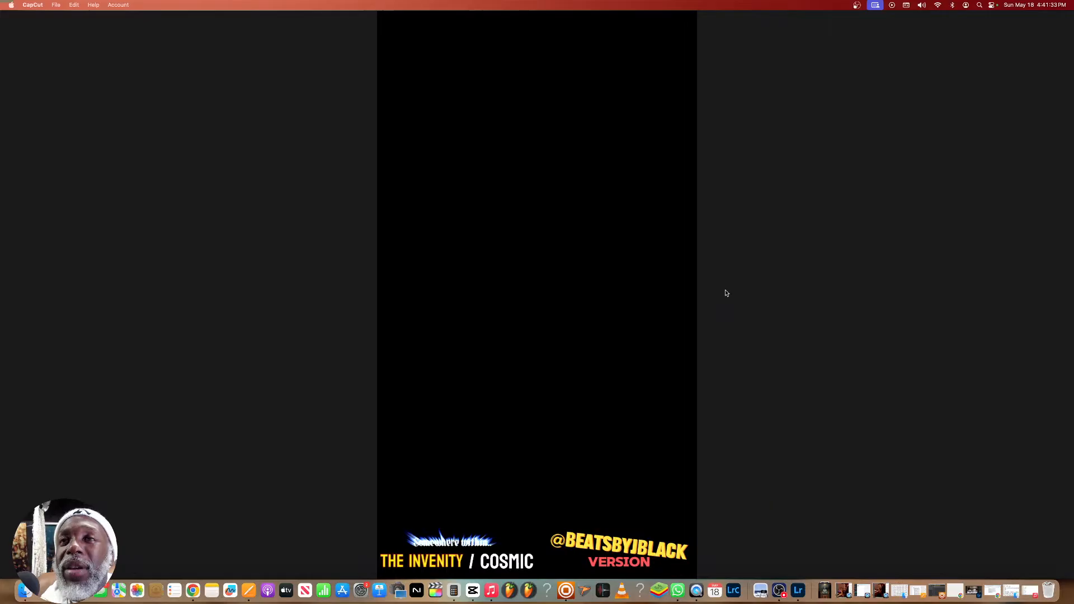
left_click(649, 542)
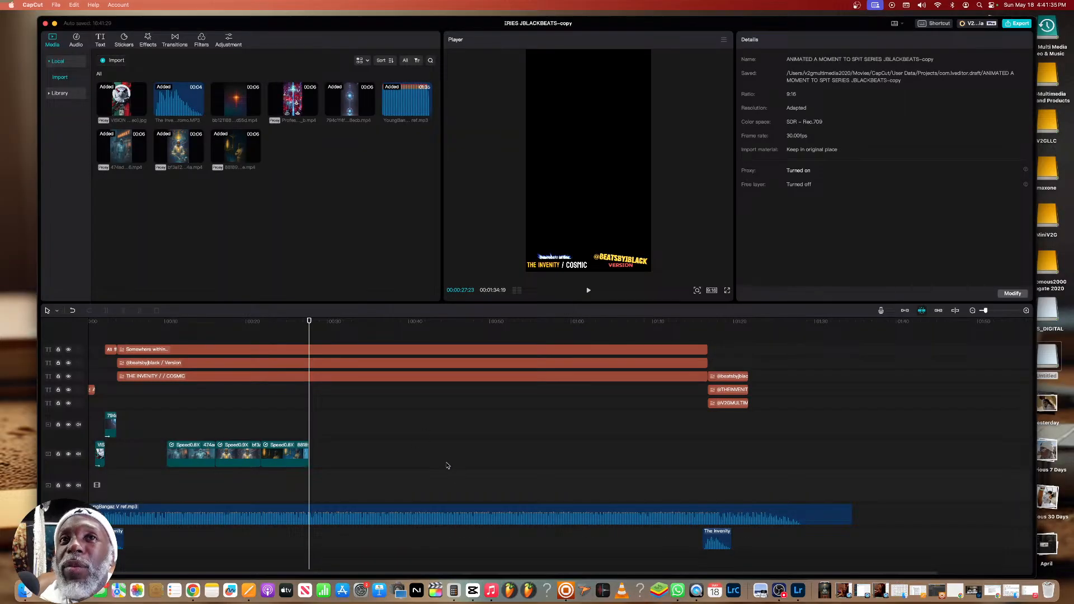
Replay the golden scale clip in the editor and set the playhead back at its end
left_click(270, 330)
key("space")
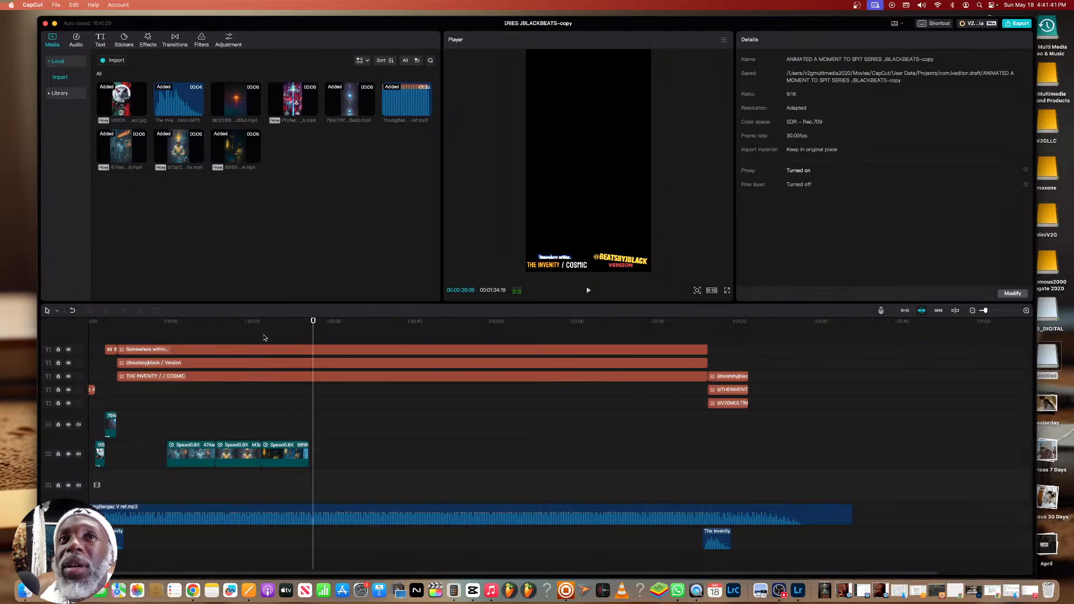
left_click_drag(313, 322, 309, 323)
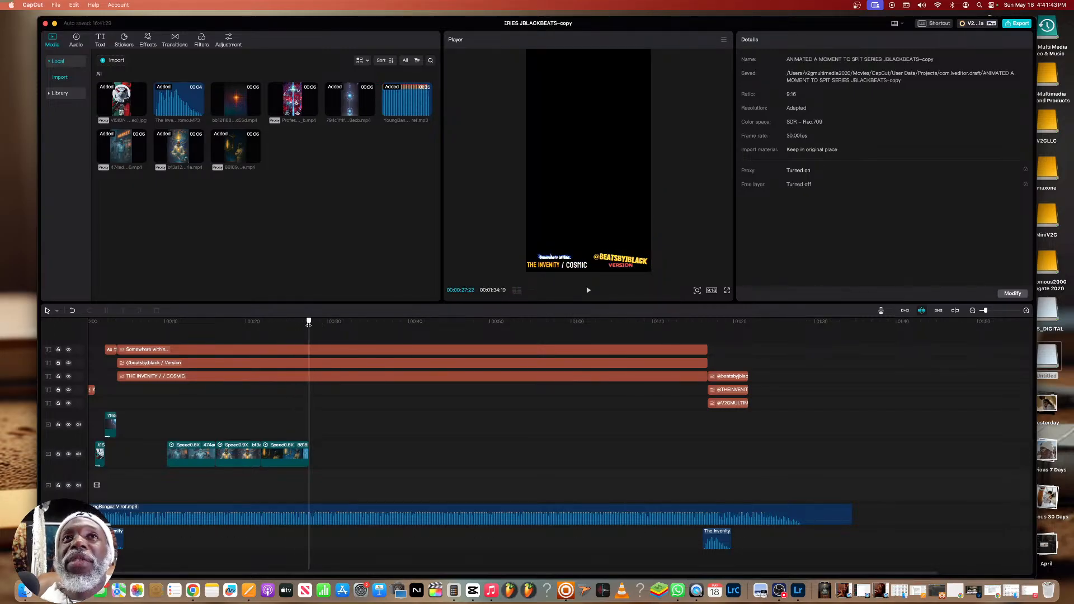
Switch to Leonardo.Ai in Chrome, look through the generated videos and download the mind temple video as MP4 again
left_click(192, 590)
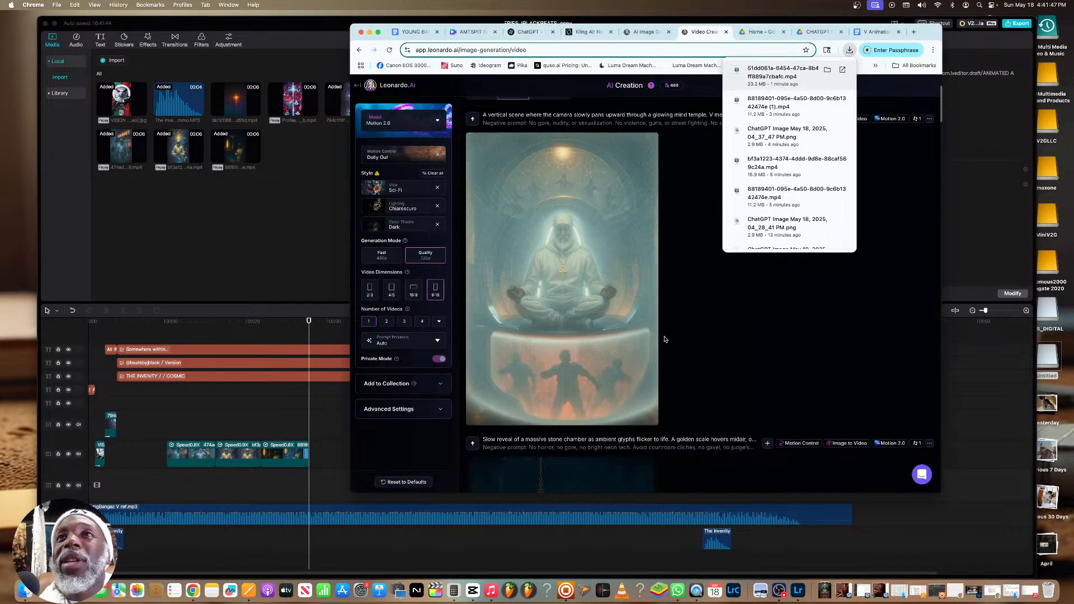
scroll(616, 313, "down", 10)
scroll(613, 336, "down", 3)
scroll(613, 335, "up", 6)
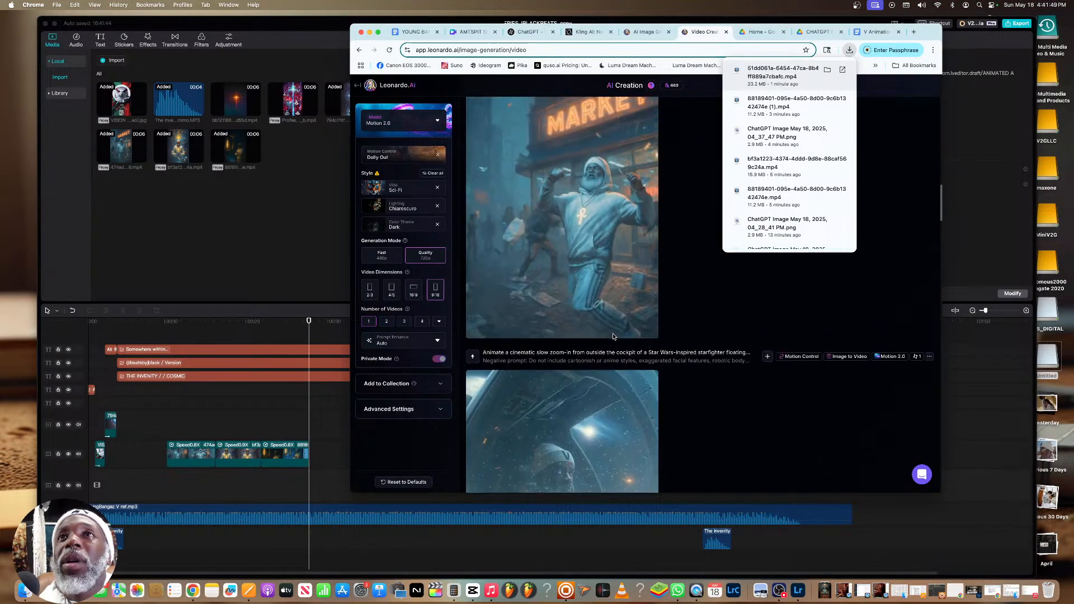
scroll(613, 335, "up", 10)
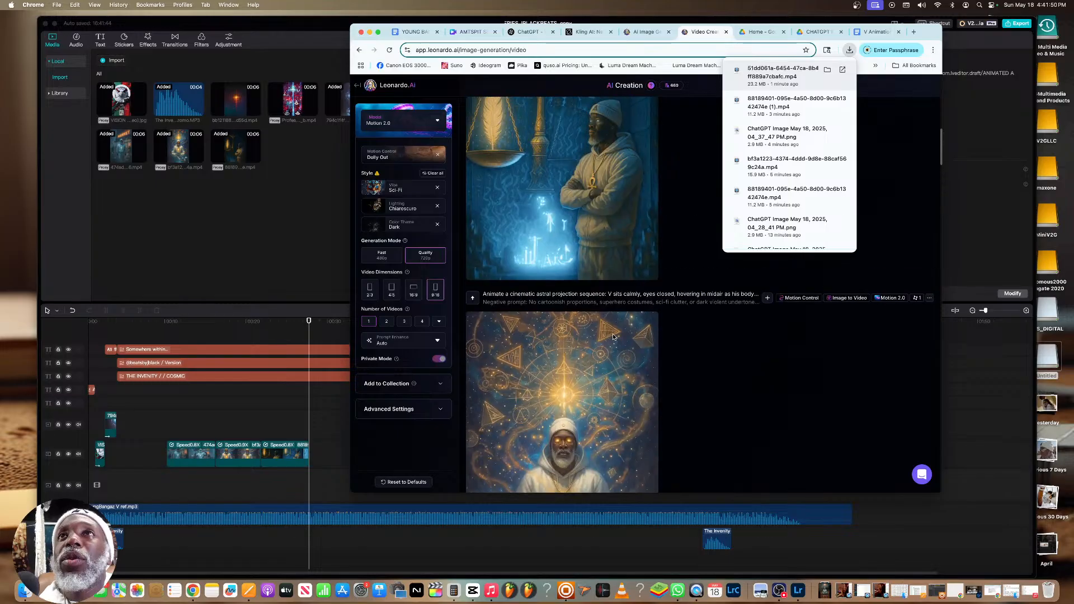
scroll(613, 333, "up", 3)
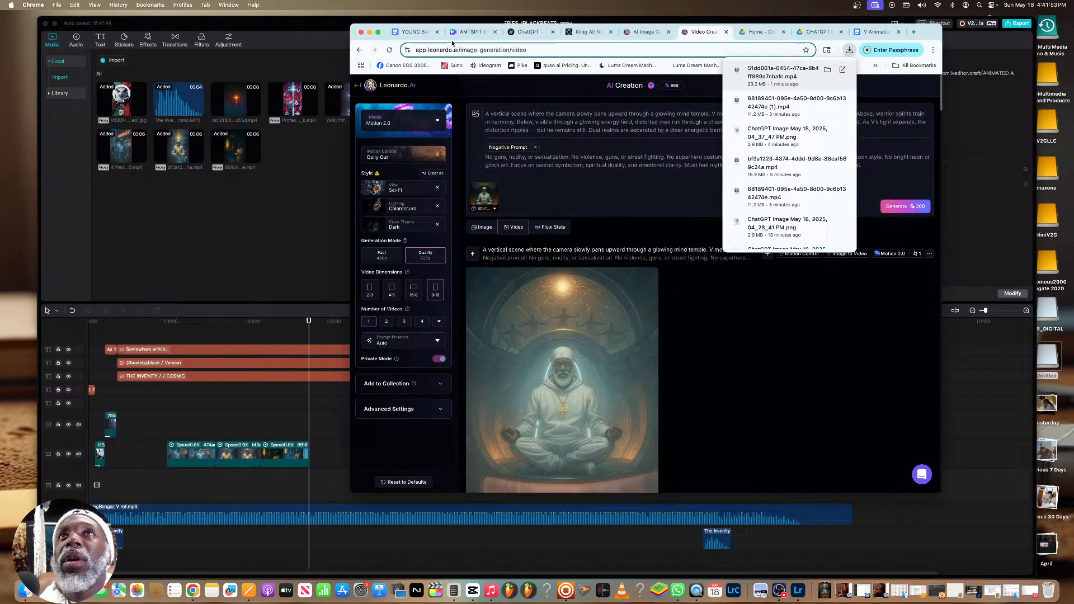
mouse_move(630, 280)
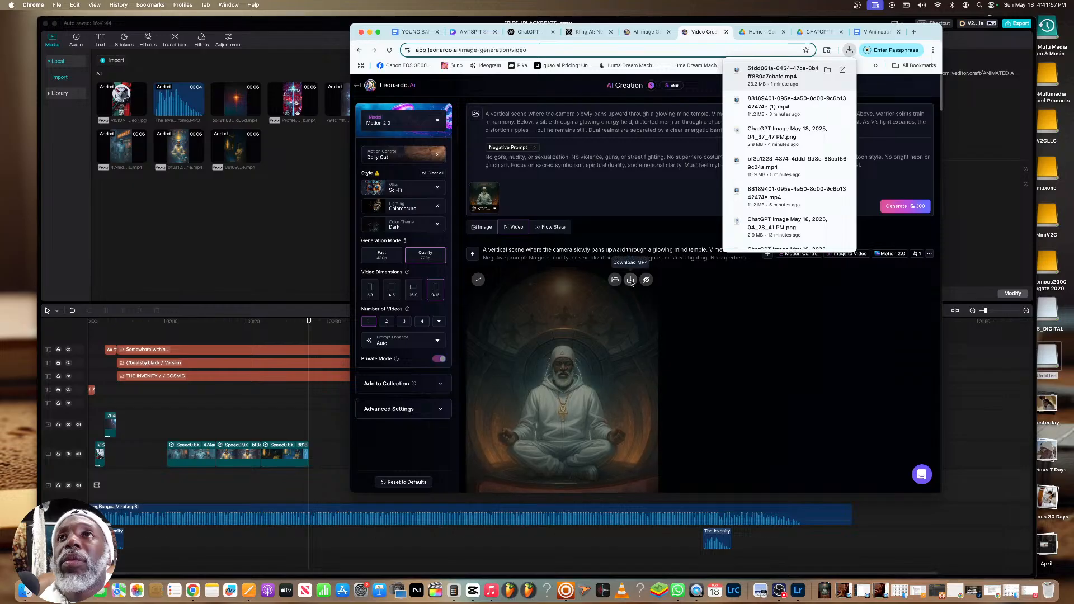
left_click(630, 281)
left_click(584, 329)
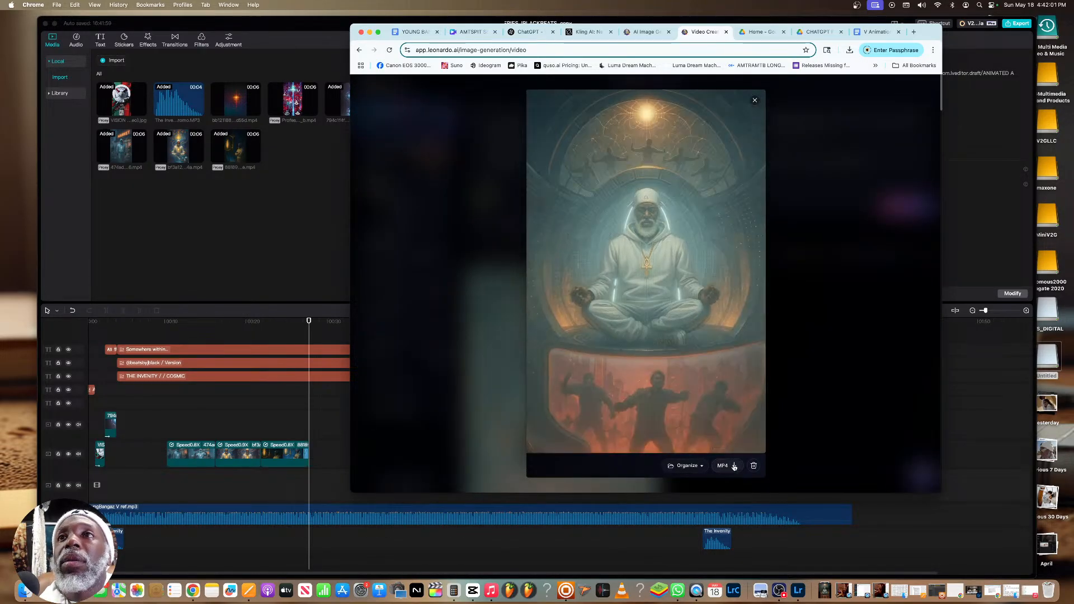
left_click(451, 283)
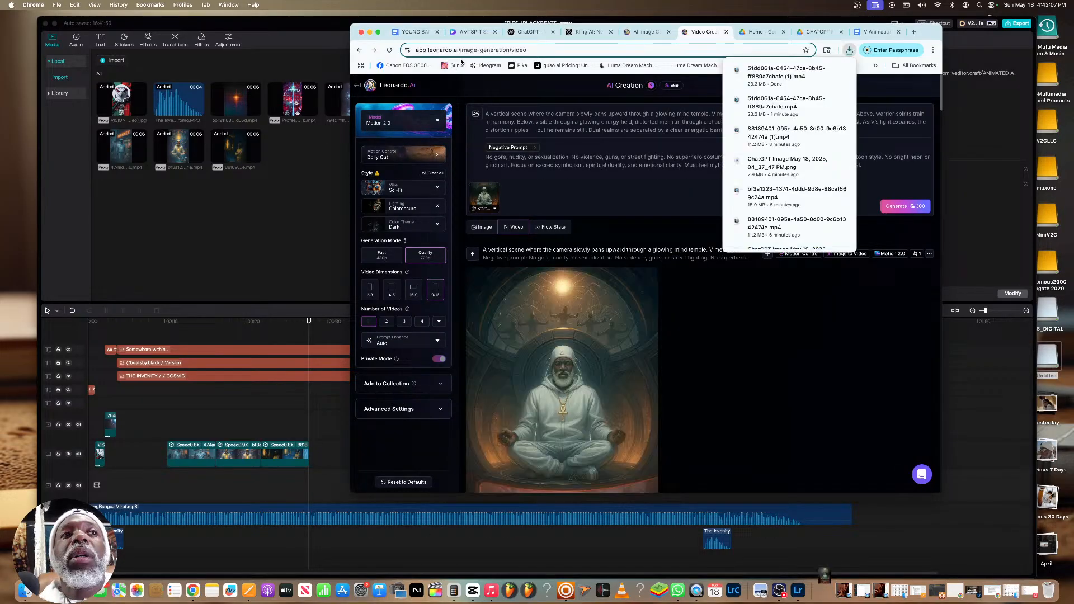
Open the ChatGPT conversation, review the generated desert image of V meditating and download it
left_click(468, 32)
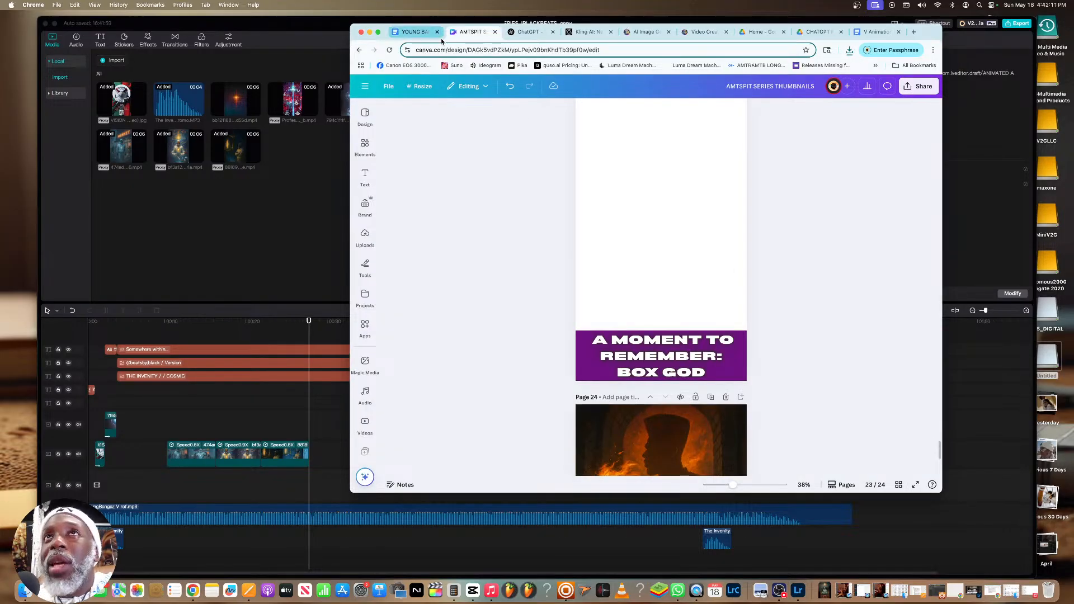
left_click(529, 32)
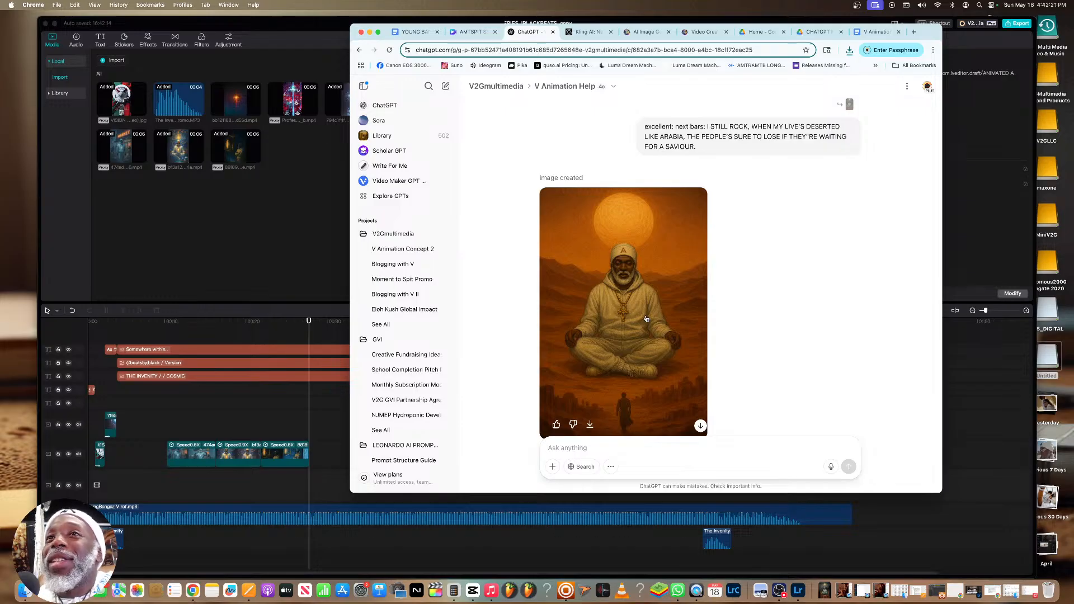
scroll(643, 317, "down", 2)
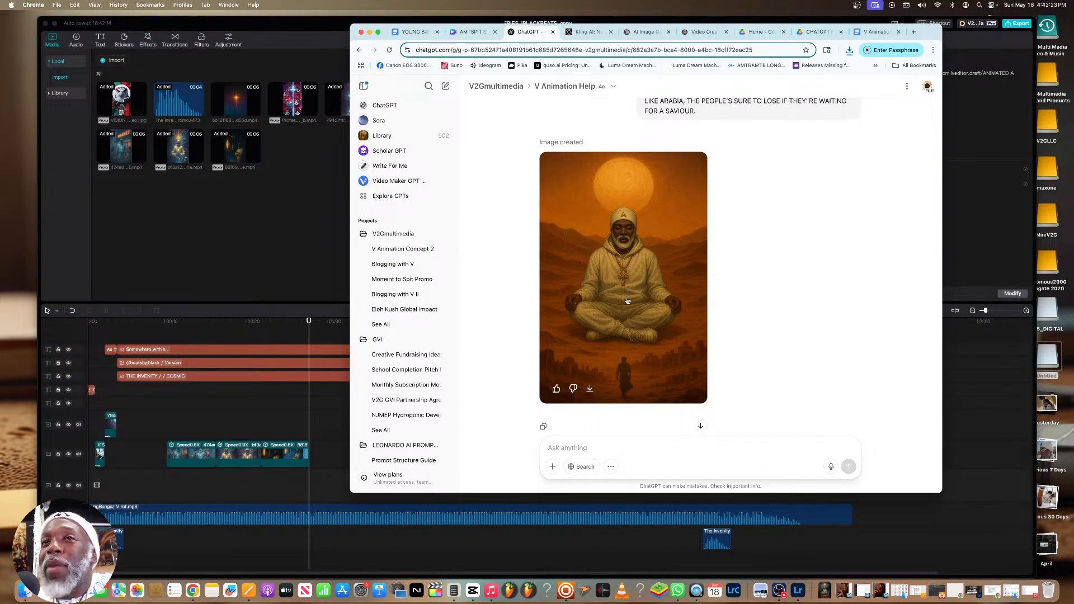
left_click(590, 389)
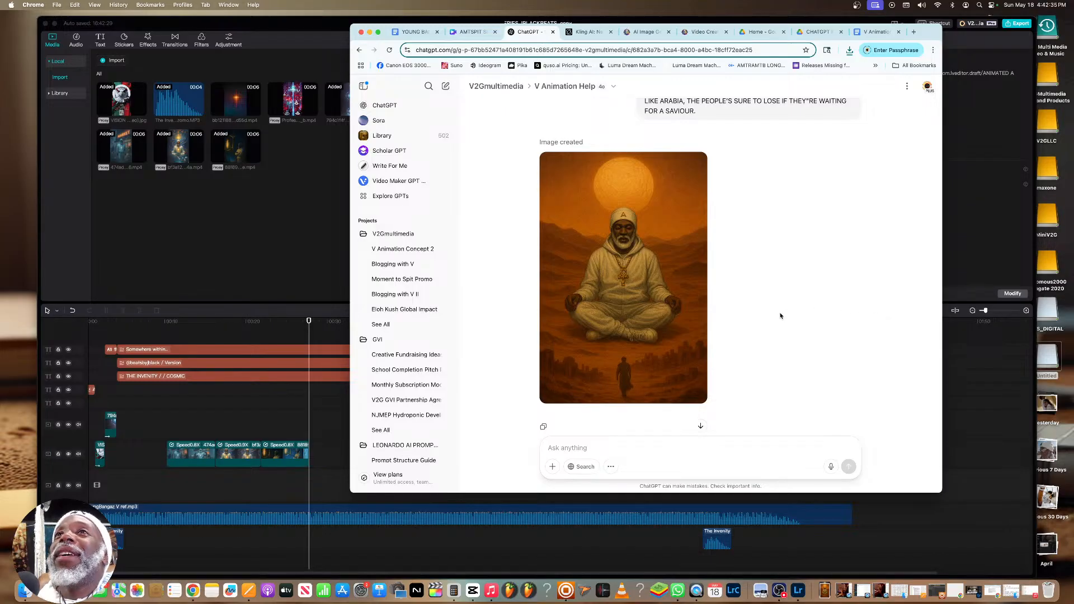
Look back through the ChatGPT conversation for a motion prompt around the mind temple and desert images
scroll(780, 316, "up", 3)
scroll(656, 206, "up", 4)
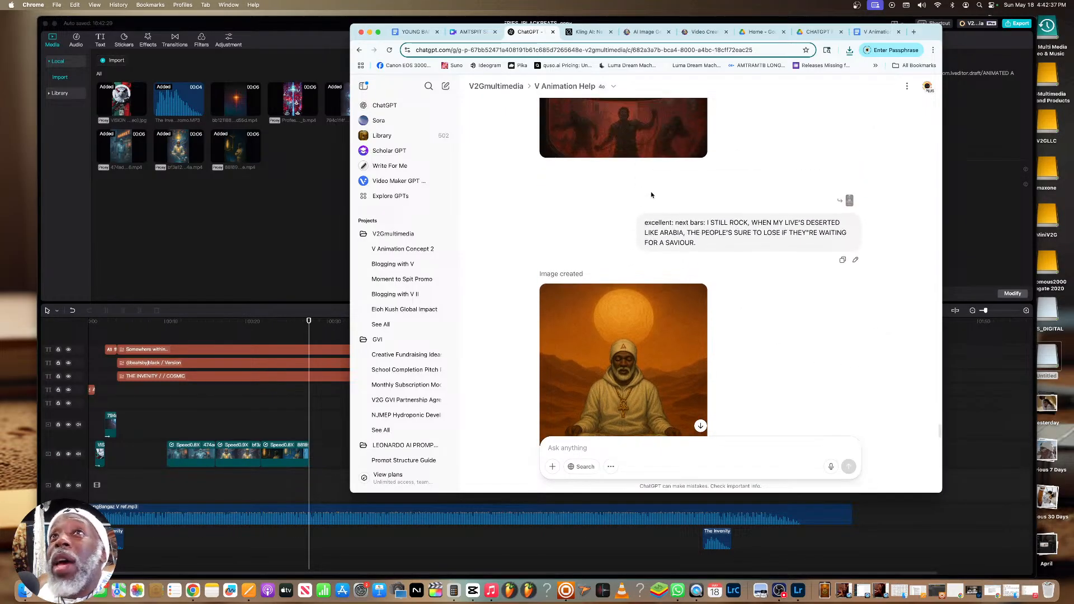
left_click(694, 31)
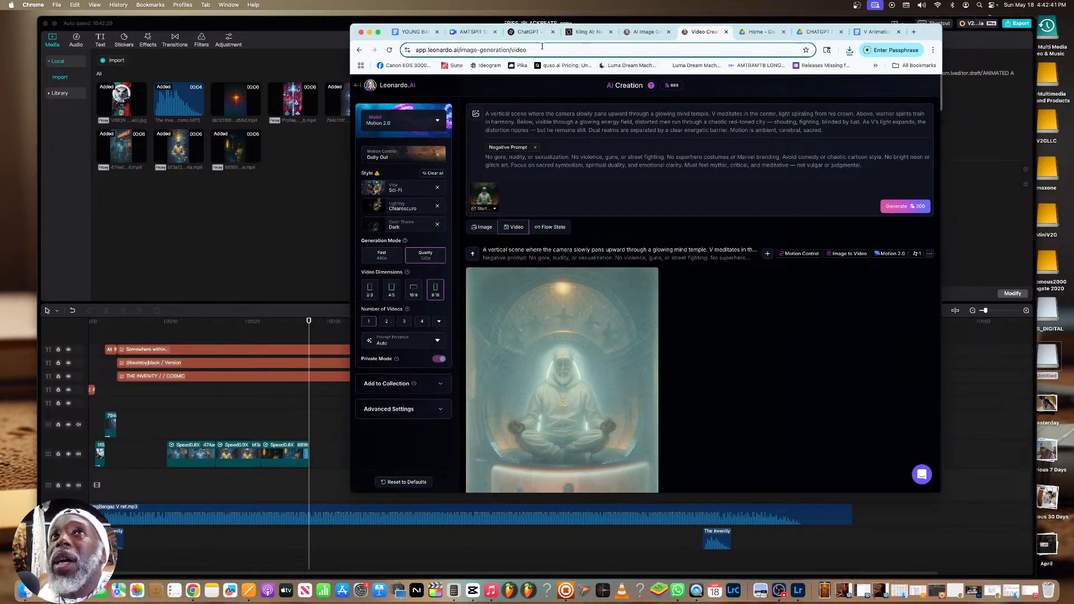
left_click(525, 33)
scroll(659, 202, "up", 3)
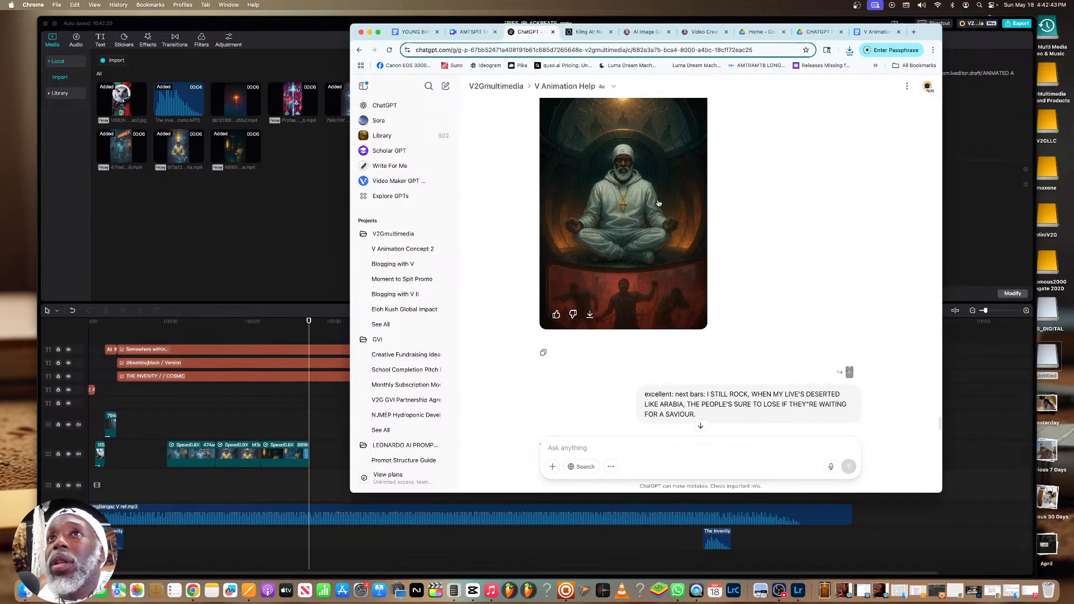
scroll(659, 201, "down", 6)
scroll(658, 202, "up", 3)
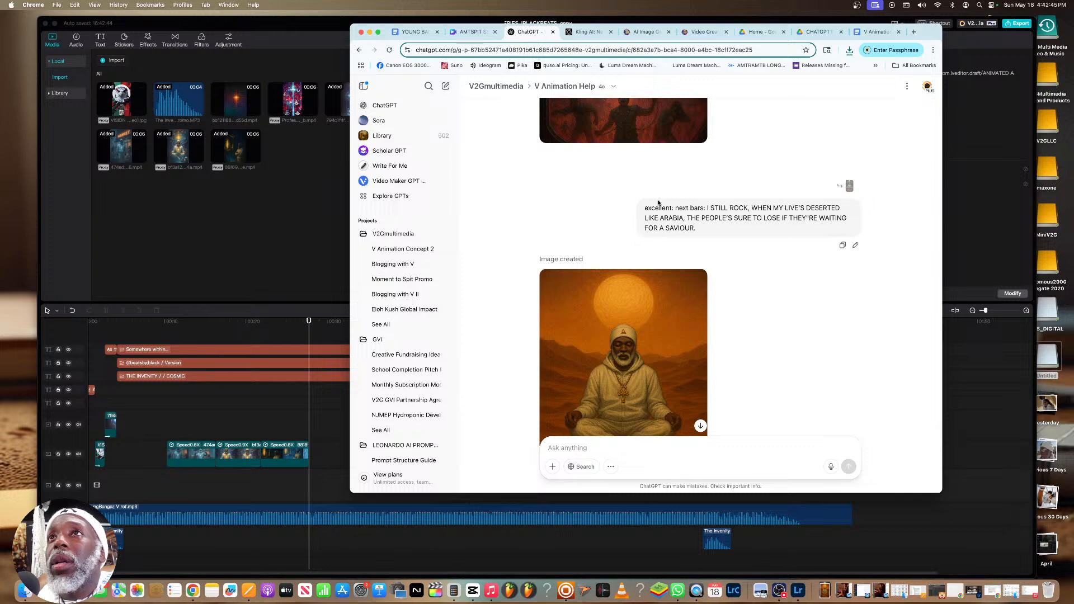
scroll(658, 203, "up", 6)
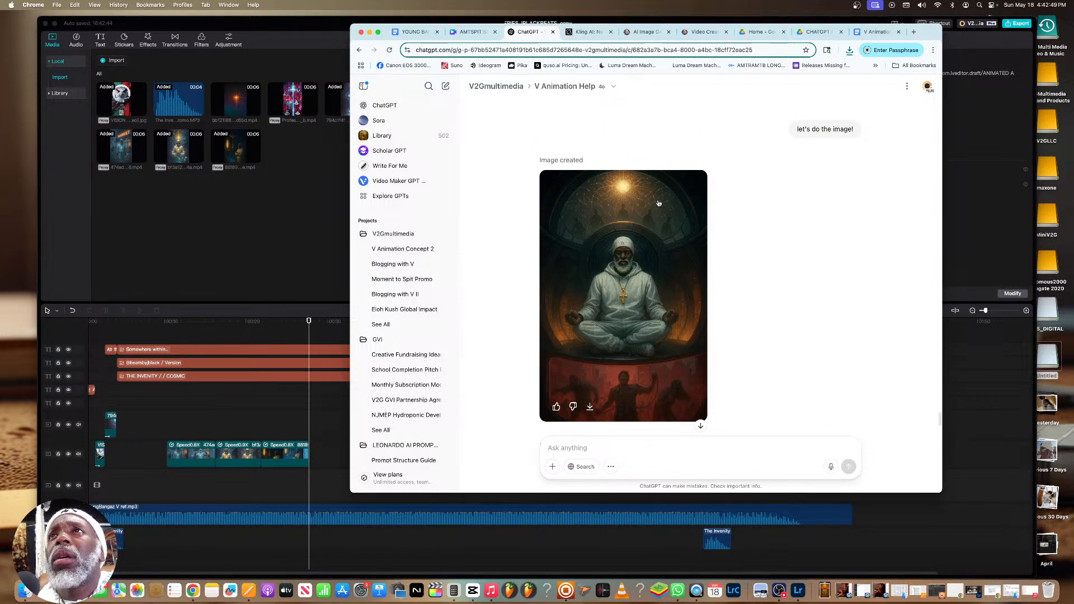
scroll(659, 203, "down", 6)
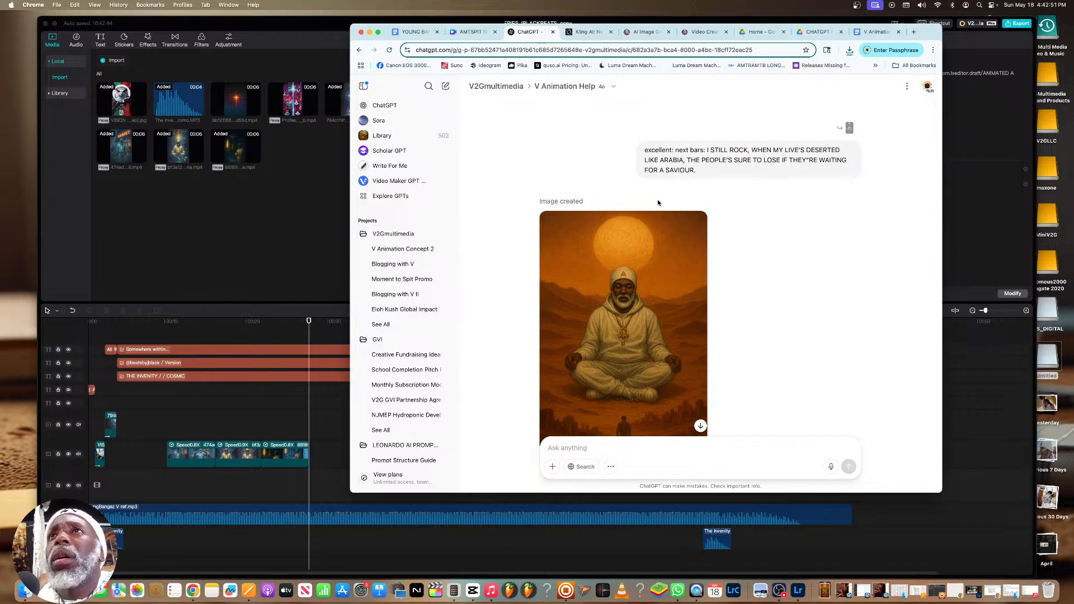
scroll(658, 202, "down", 3)
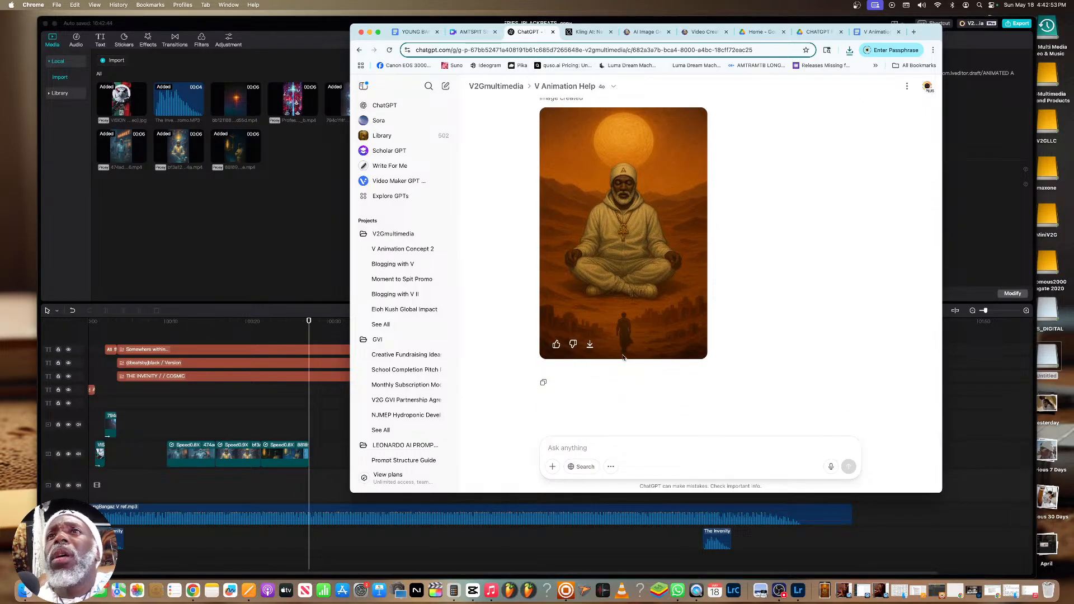
Send ChatGPT the message "I need the break down for this image you've just generated"
left_click(598, 445)
type("I ne")
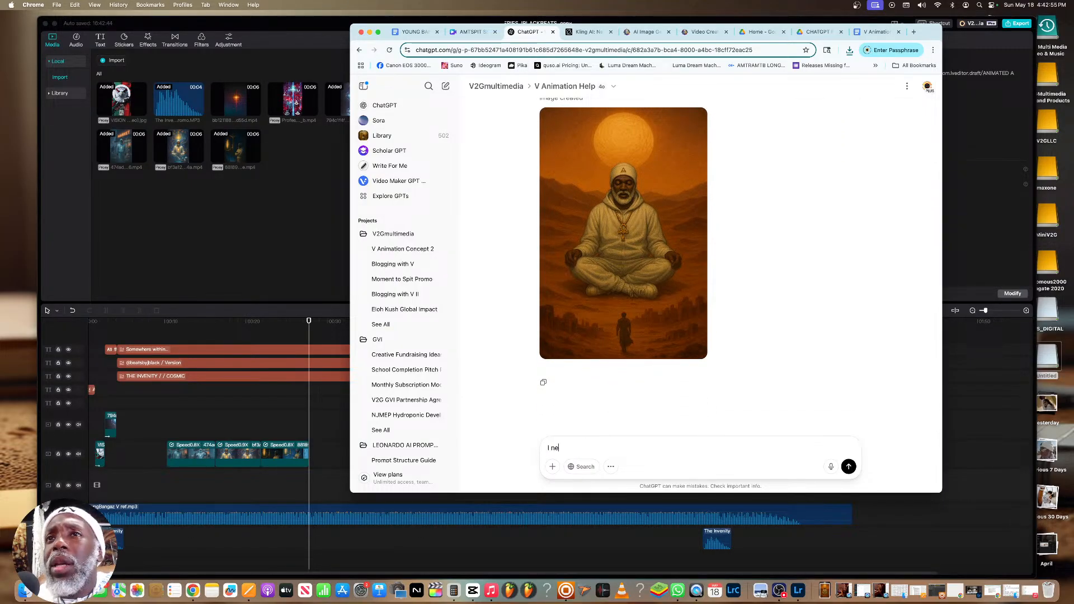
type("ed the break")
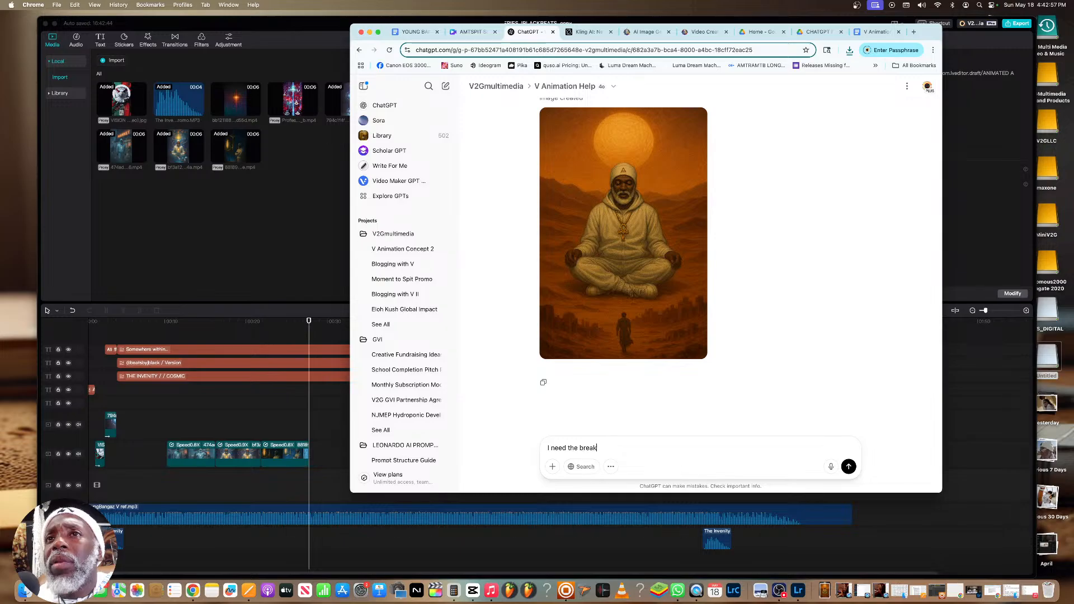
key("BackSpace")
key("BackSpace")
key("BackSpace")
key("BackSpace")
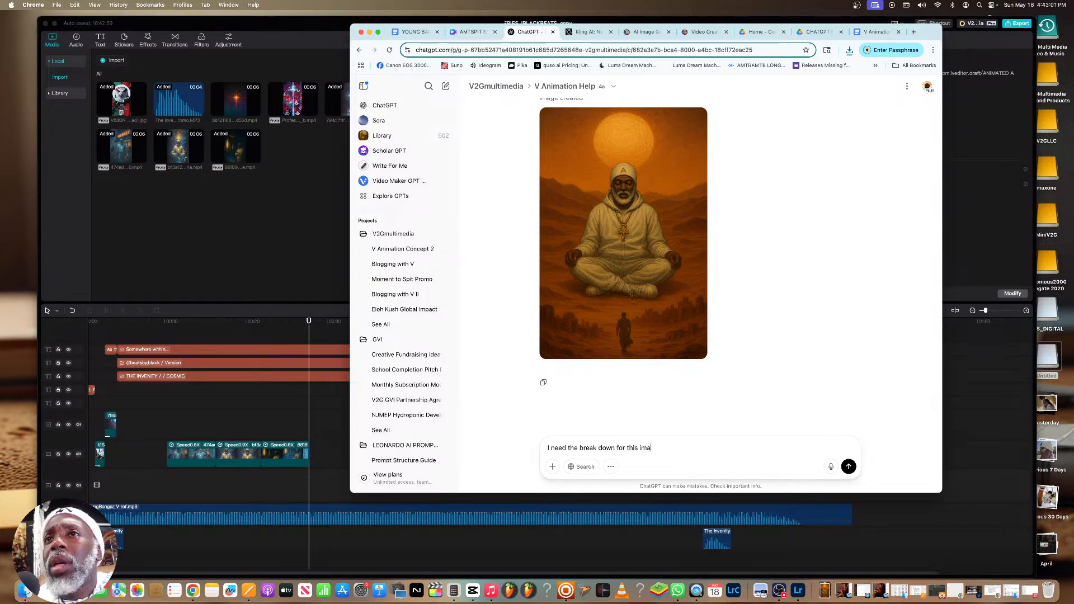
type("n for this image you've just generated")
key("Return")
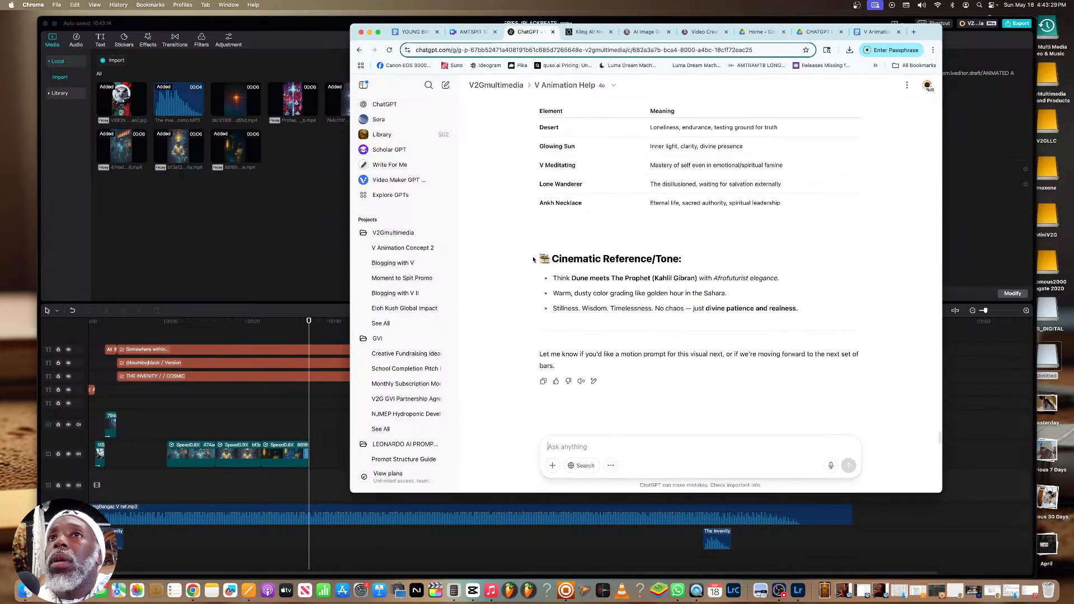
Copy the Motion Prompt (Leonardo AI) and Negative Prompt sections of the earlier mind temple concept
scroll(533, 259, "up", 1)
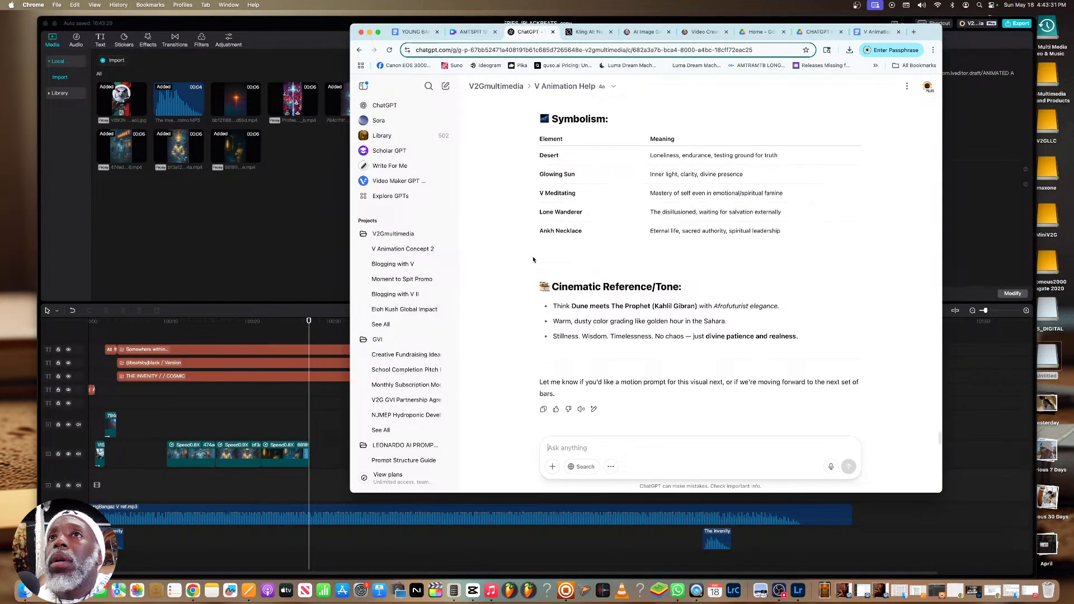
scroll(533, 259, "up", 4)
scroll(533, 259, "up", 20)
scroll(533, 259, "up", 20)
scroll(533, 259, "up", 3)
left_click_drag(576, 364, 541, 202)
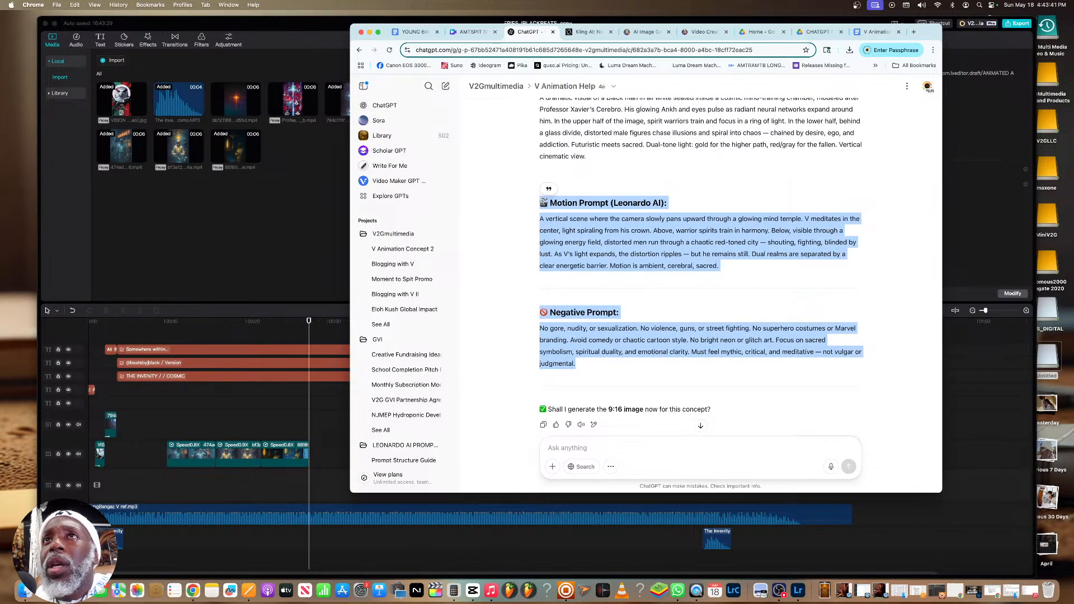
right_click(543, 201)
left_click(570, 219)
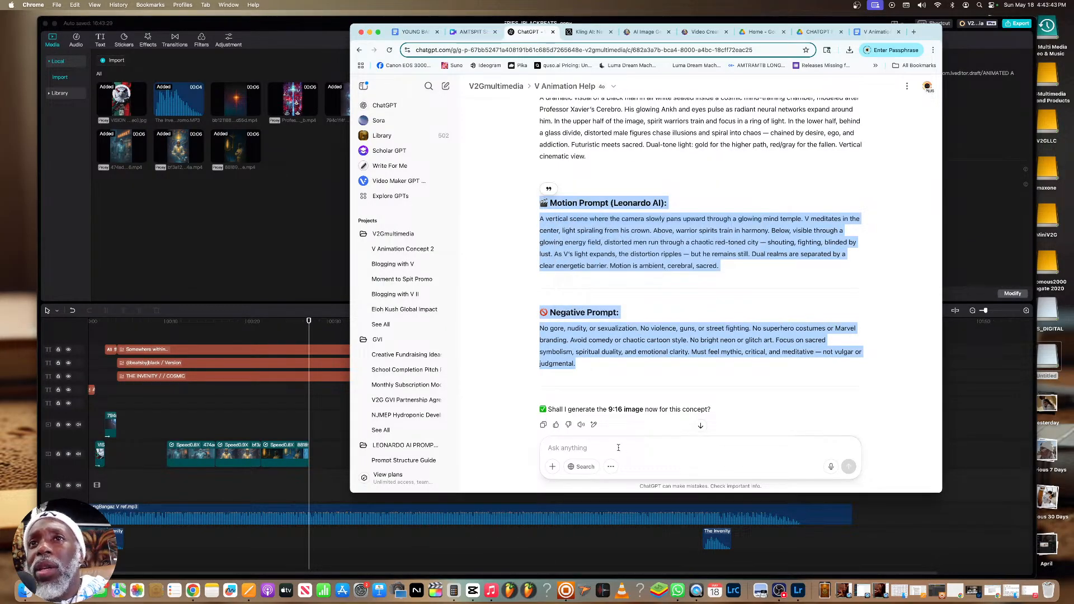
Send ChatGPT "I need the prompts in this particular style:" with the copied Motion Prompt and Negative Prompt sections, and view the reply
left_click(618, 447)
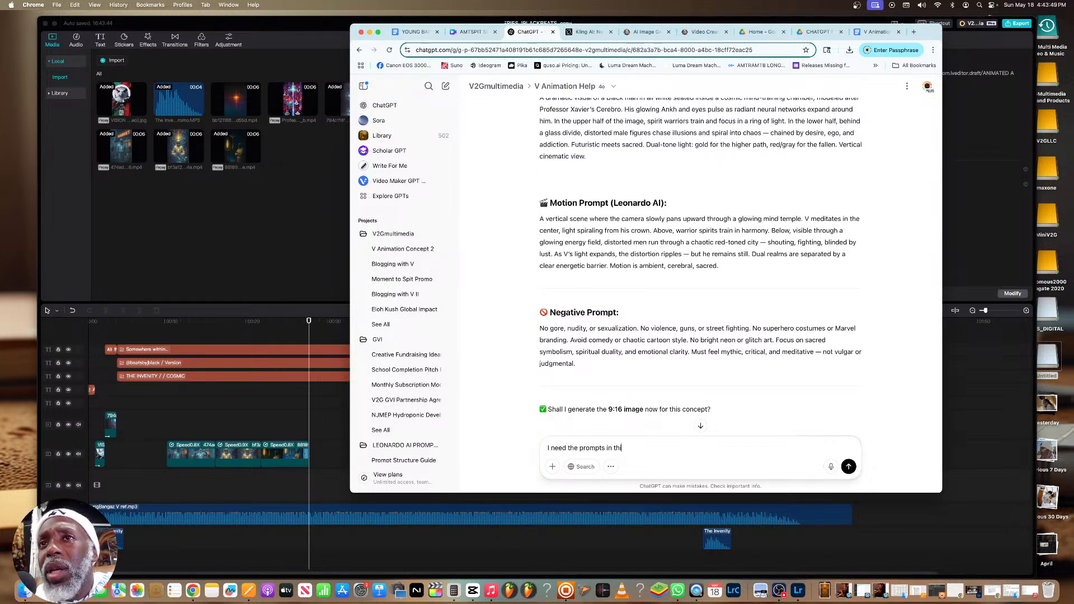
type("I need the prompts in this particular style:")
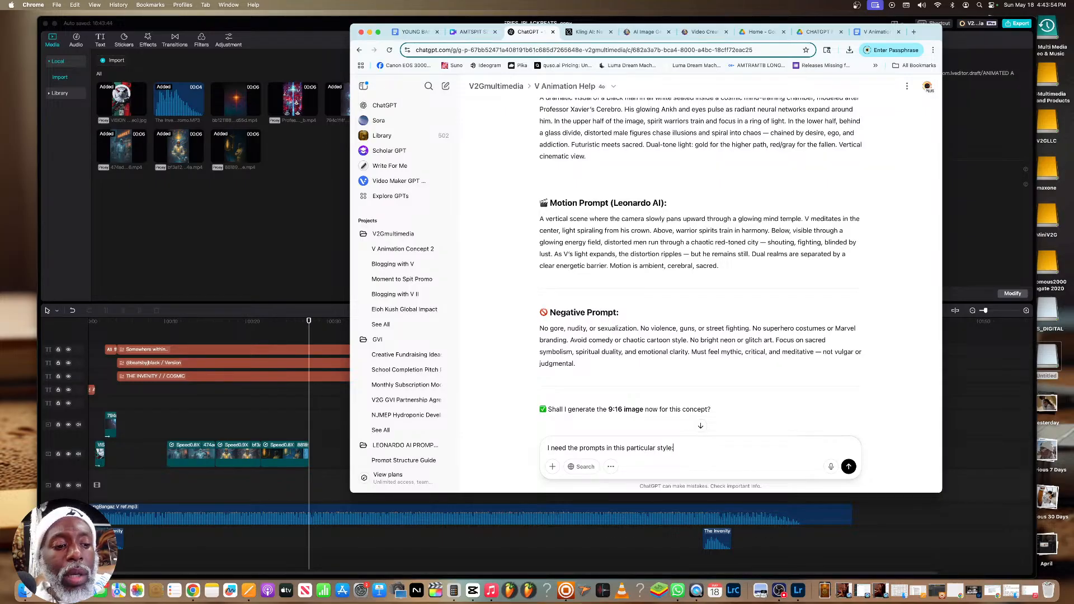
key("Return")
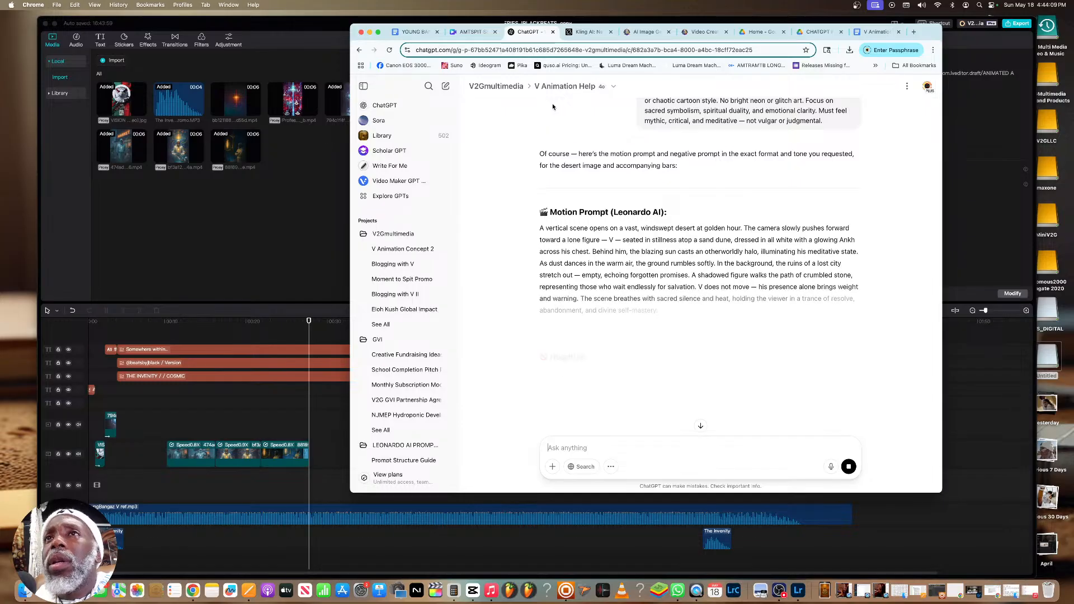
scroll(585, 132, "down", 2)
scroll(586, 131, "down", 1)
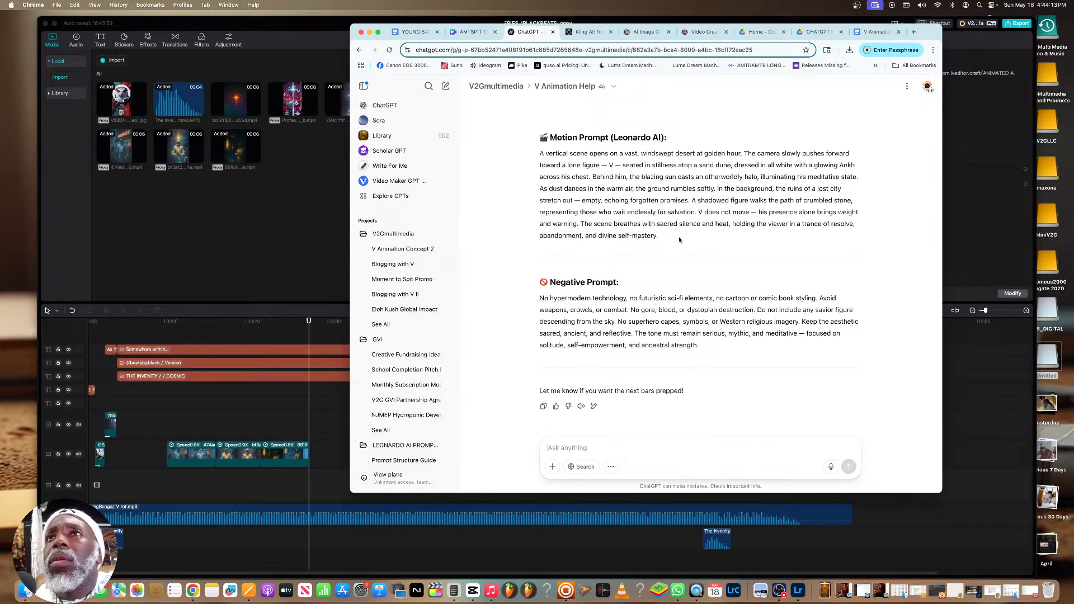
Go back to the generated desert image of V meditating in the ChatGPT conversation and download it again
scroll(680, 240, "up", 20)
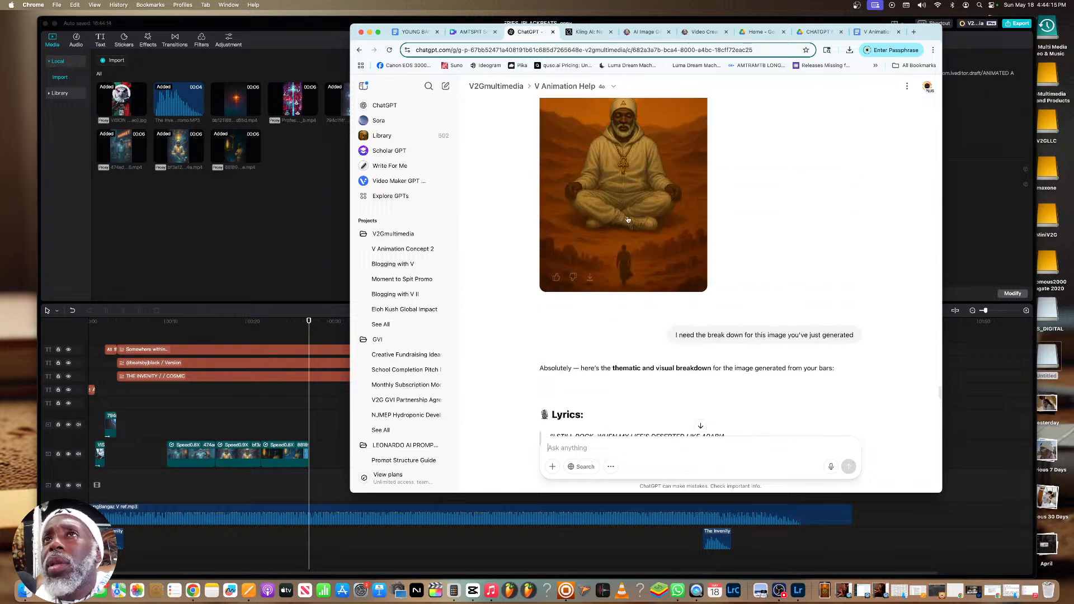
left_click(634, 179)
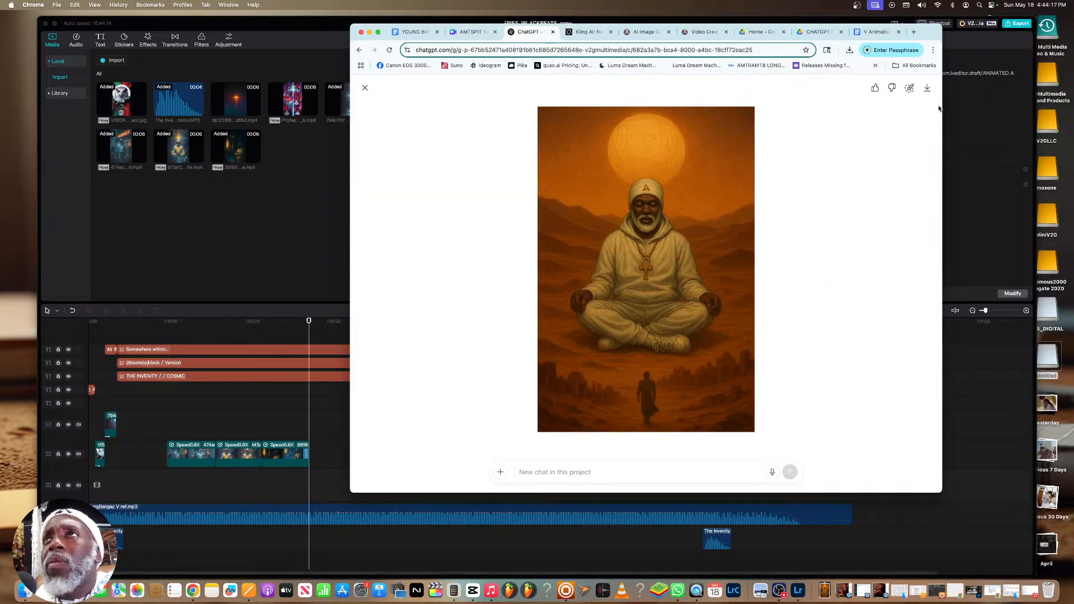
left_click(927, 88)
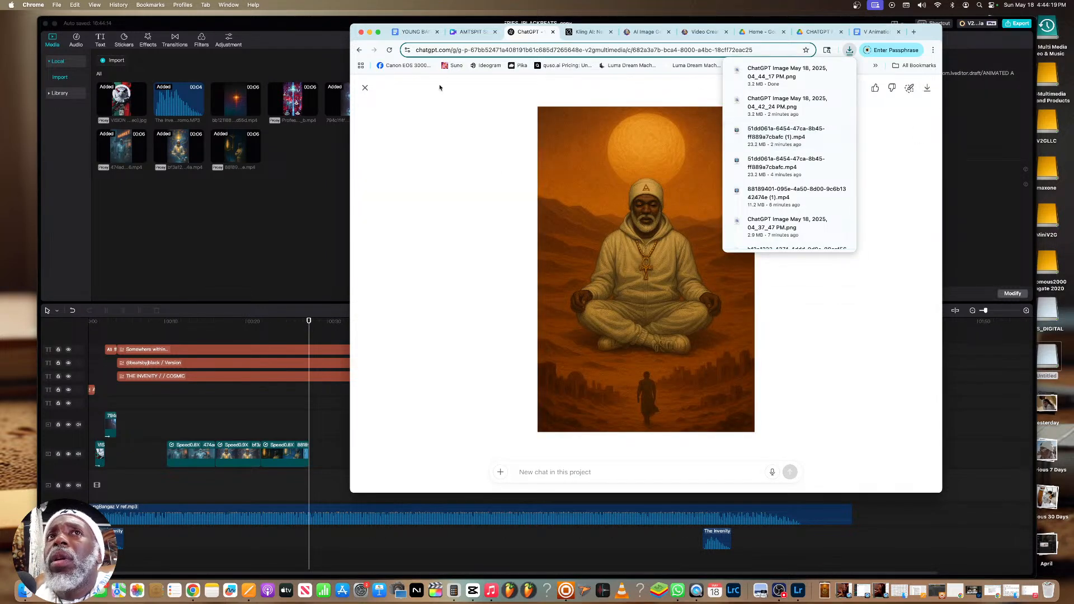
Switch to CapCut, import 51dd061a-6454-47ca-8b45-ff889a7cbafc.mp4 from Downloads and place it directly after the last clip on the video track
left_click(302, 236)
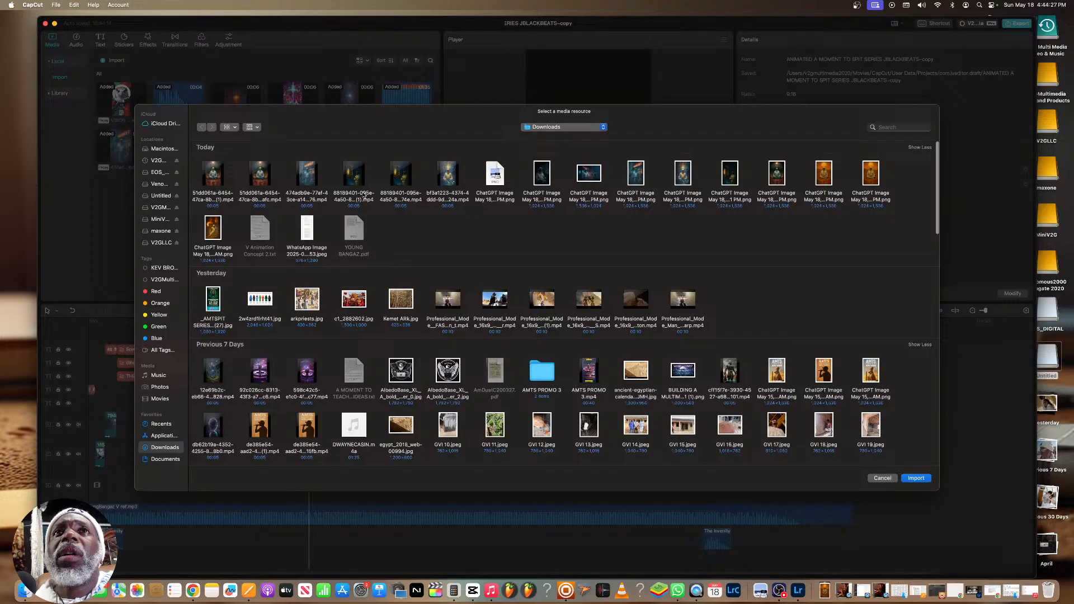
left_click(262, 196)
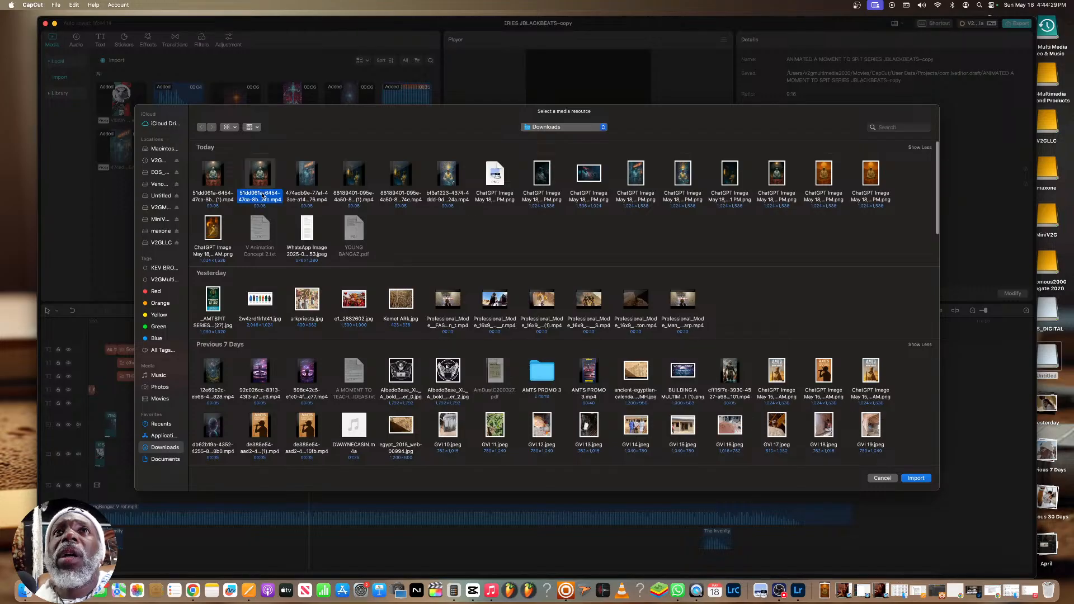
left_click(917, 479)
left_click_drag(288, 145, 311, 447)
Enlarge the new mind temple clip to fill the 9:16 frame and play it back with the track
key("space")
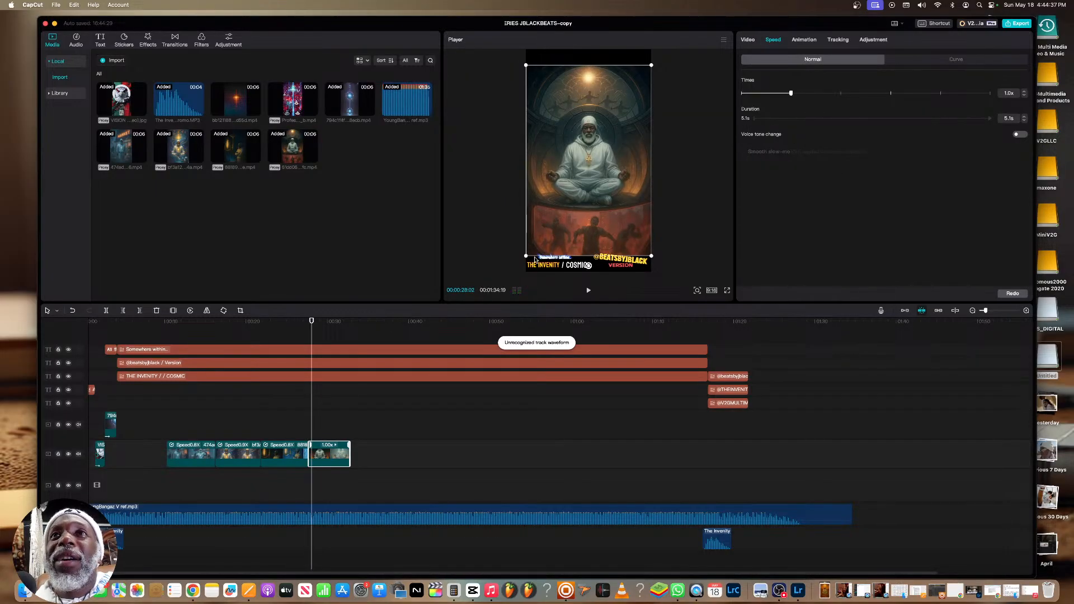
left_click_drag(527, 257, 515, 271)
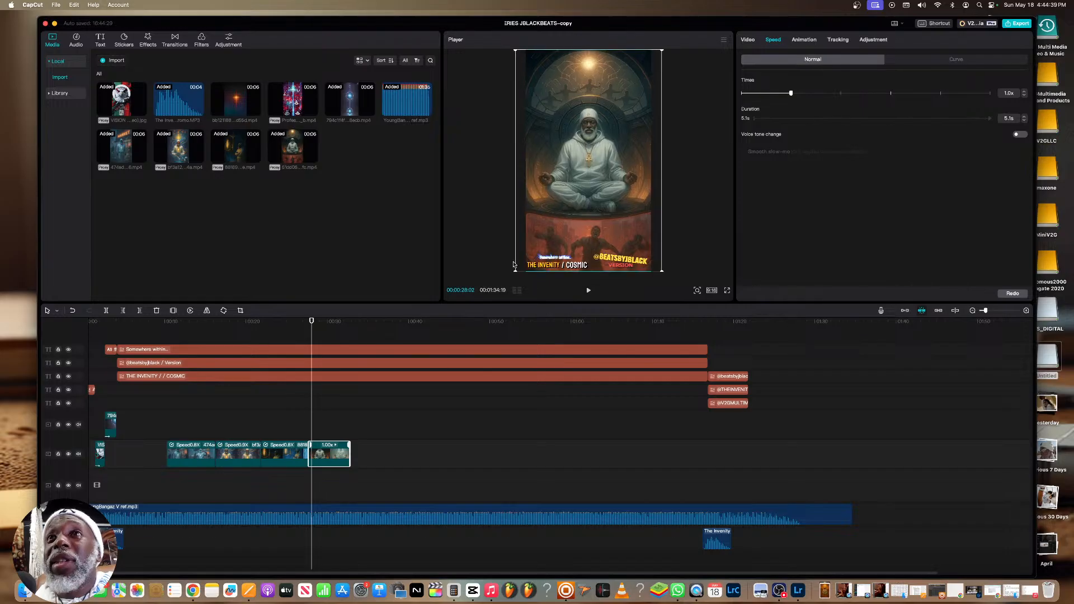
left_click(296, 424)
key("space")
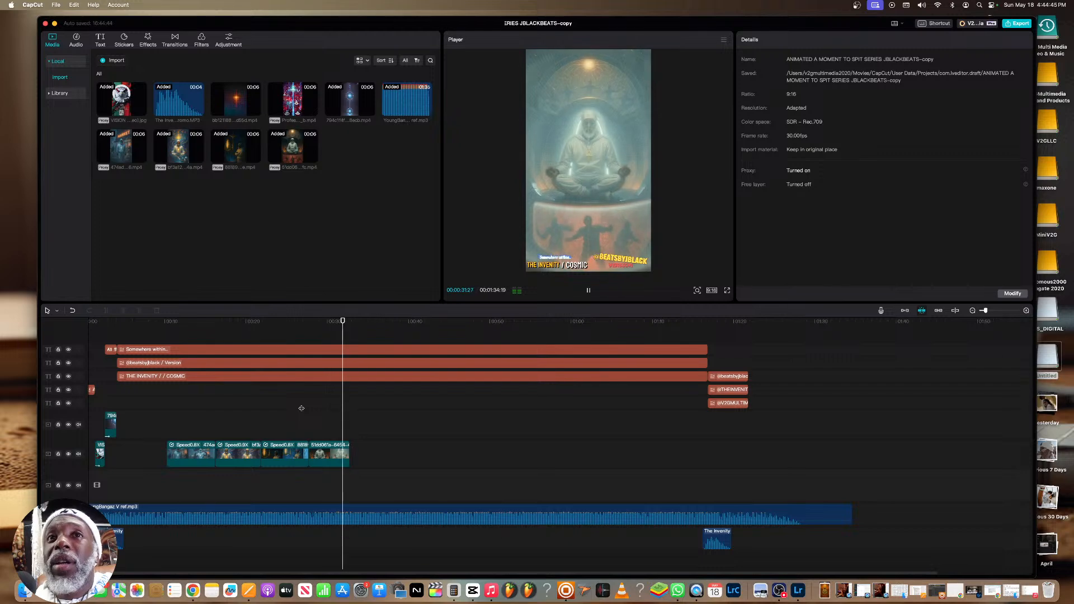
Slow the mind temple clip to 0.9x speed and preview it full screen from its start
left_click(317, 459)
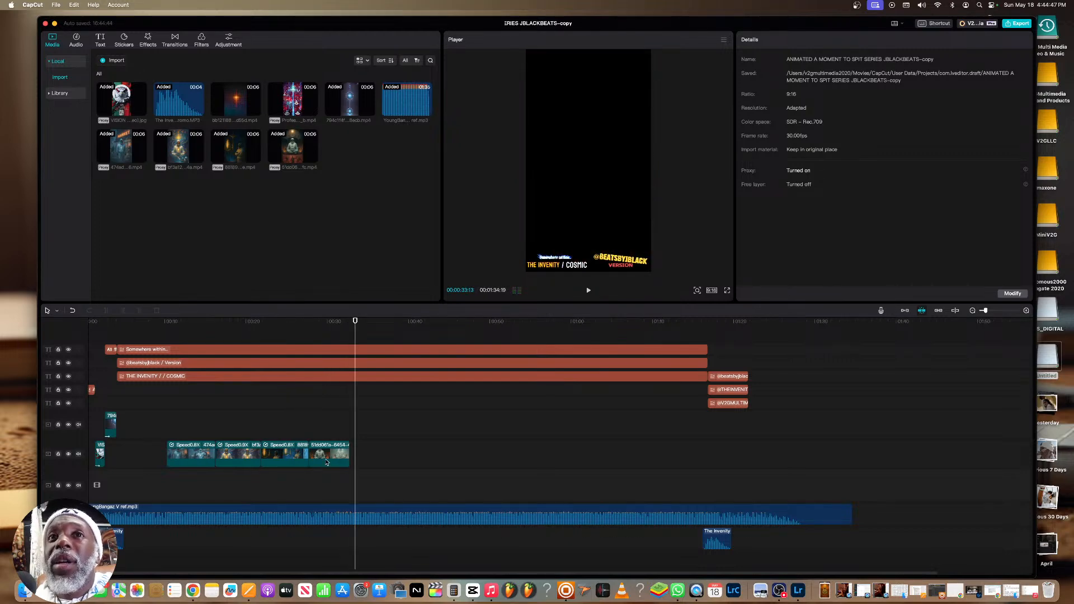
left_click_drag(788, 93, 785, 92)
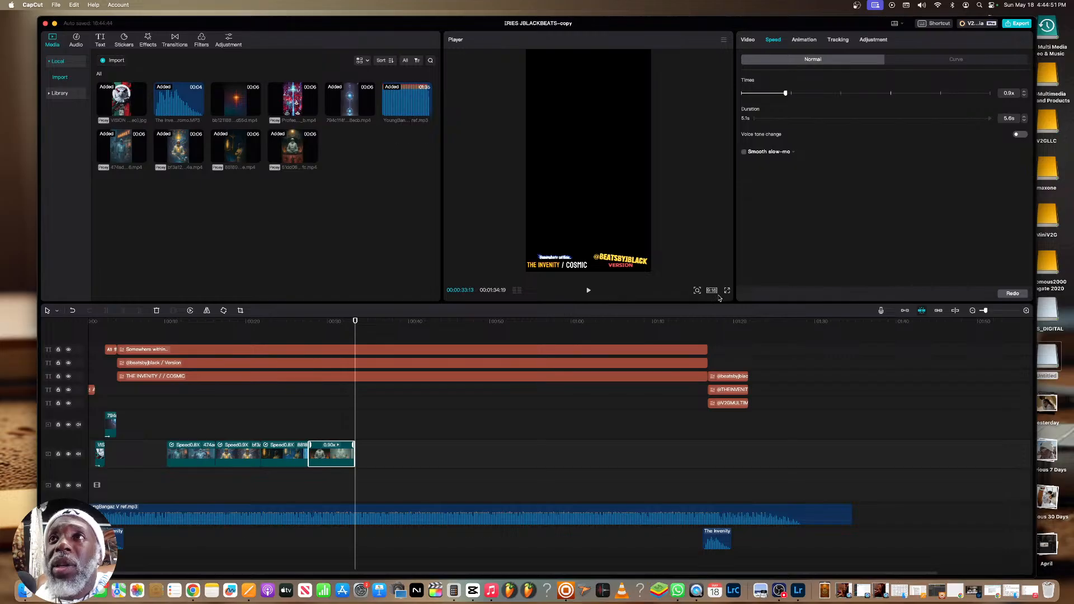
left_click(309, 321)
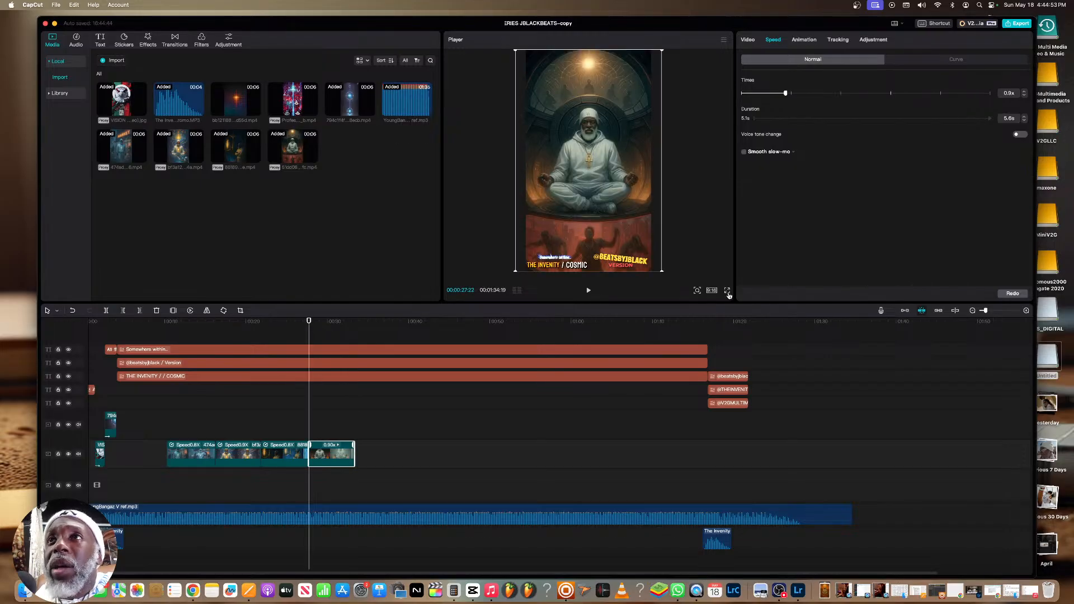
left_click(727, 291)
key("space")
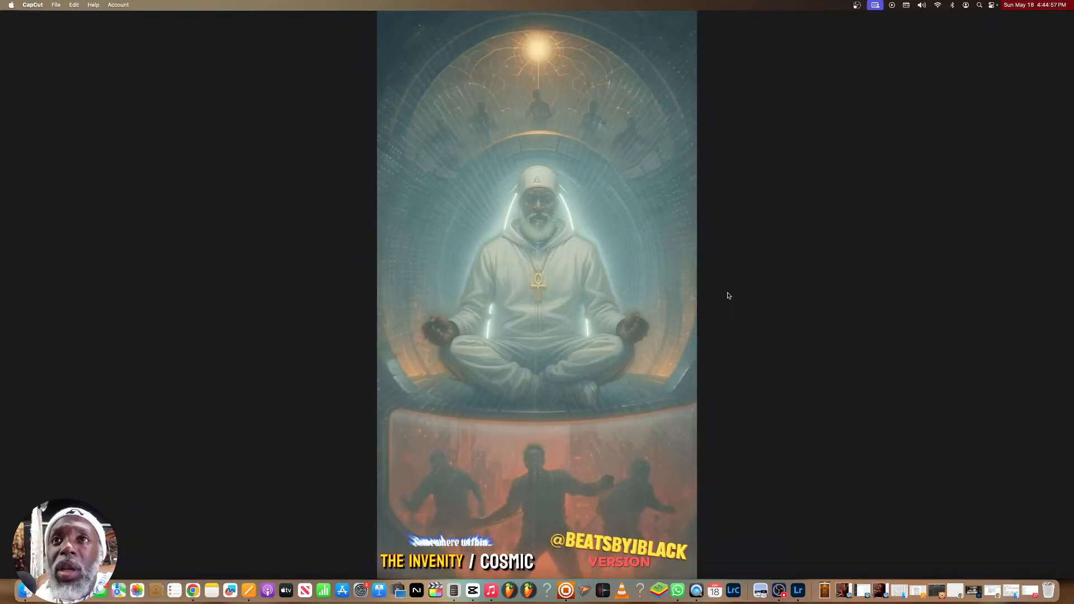
left_click(649, 542)
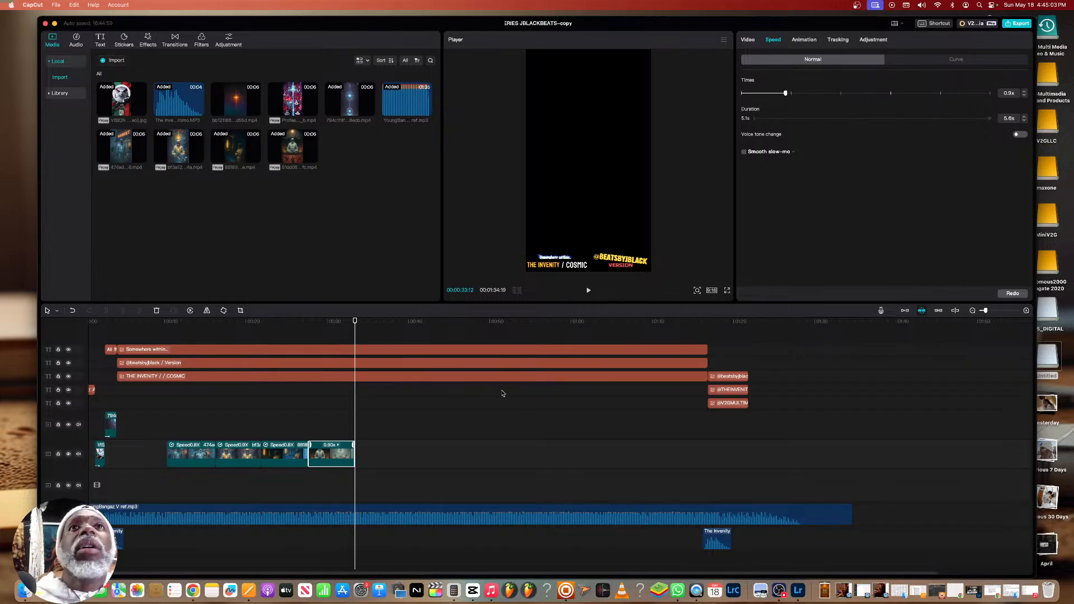
Switch to Leonardo.Ai's video page in Chrome and upload the downloaded desert image of V as the start frame
left_click(193, 590)
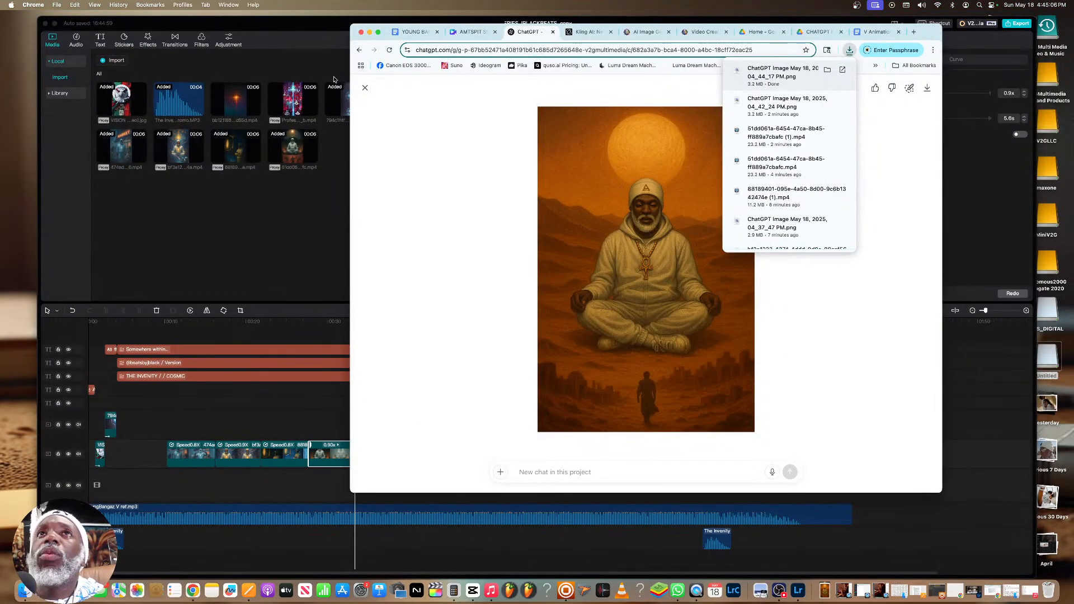
left_click(365, 88)
left_click(365, 87)
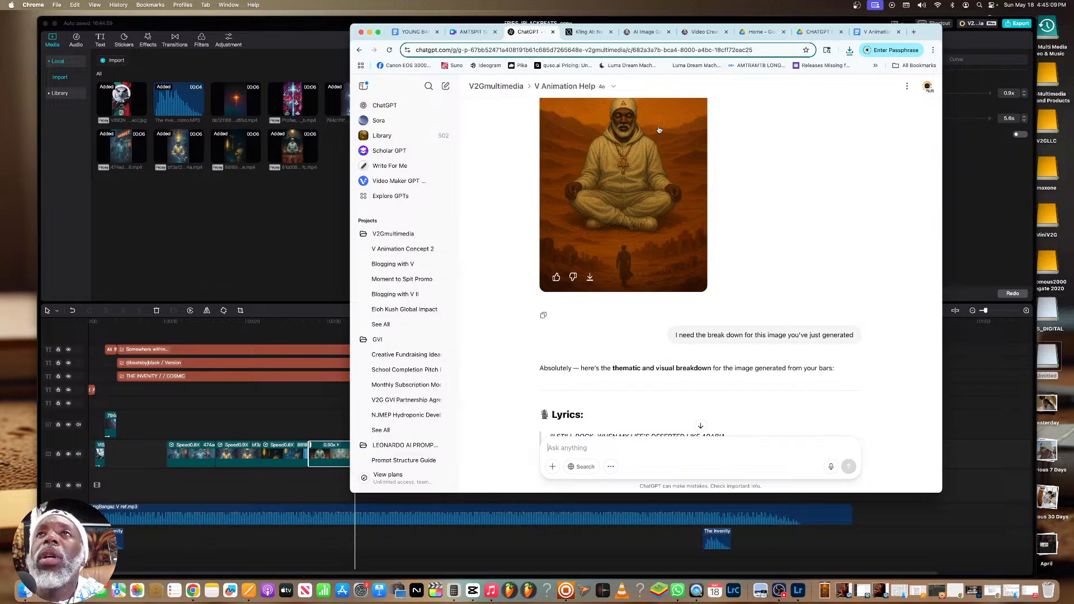
left_click(698, 31)
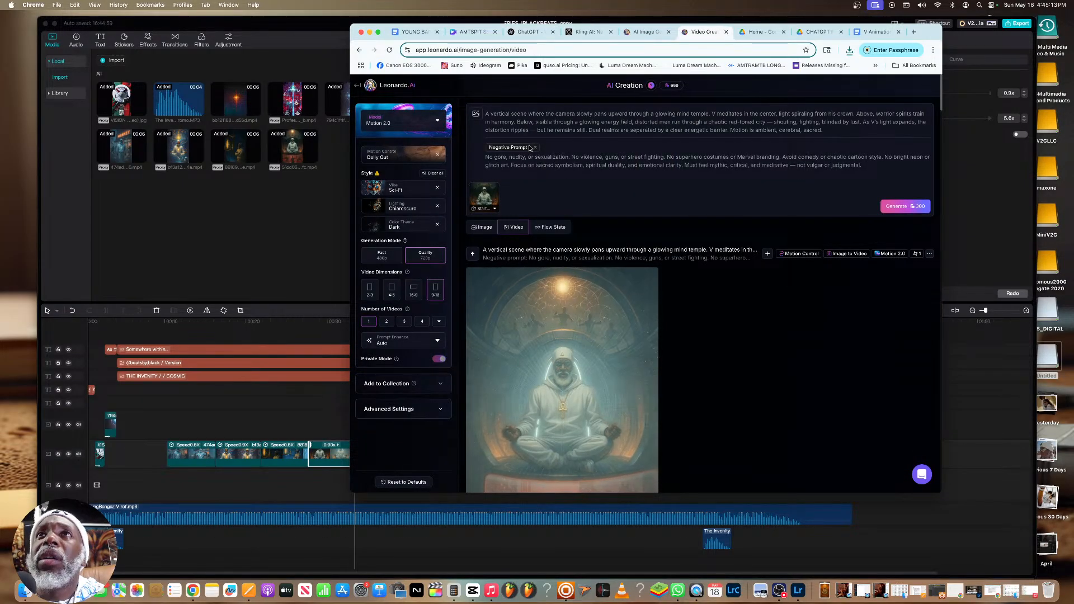
left_click(476, 114)
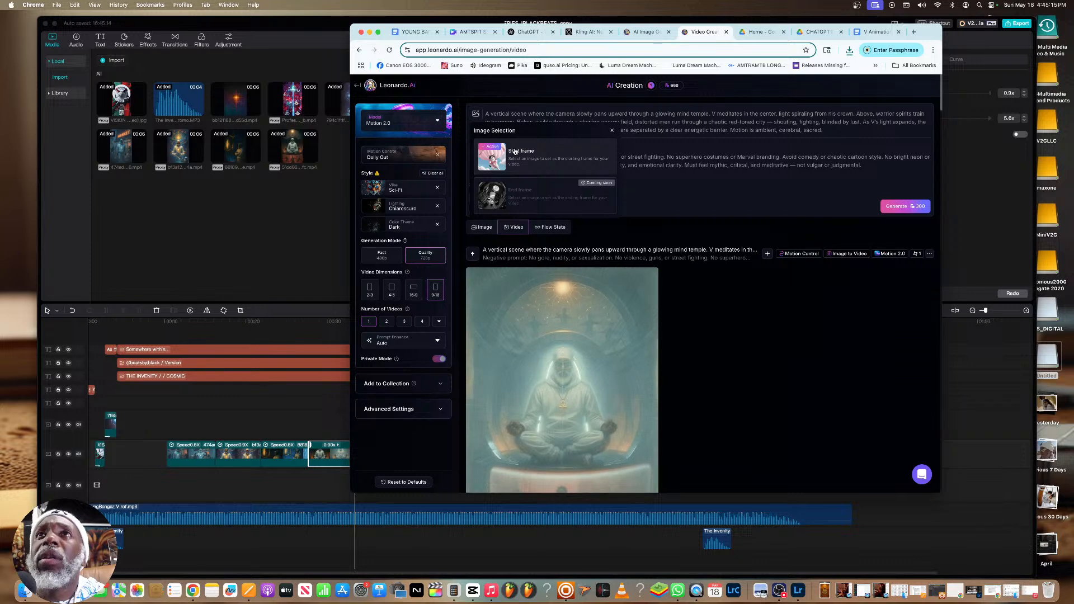
left_click(515, 151)
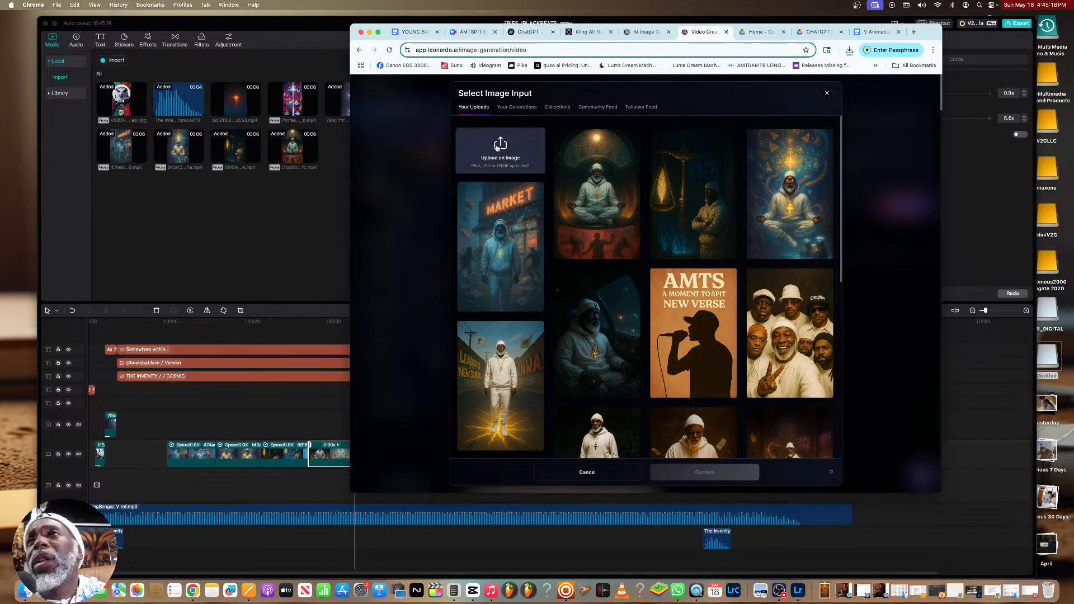
left_click(496, 148)
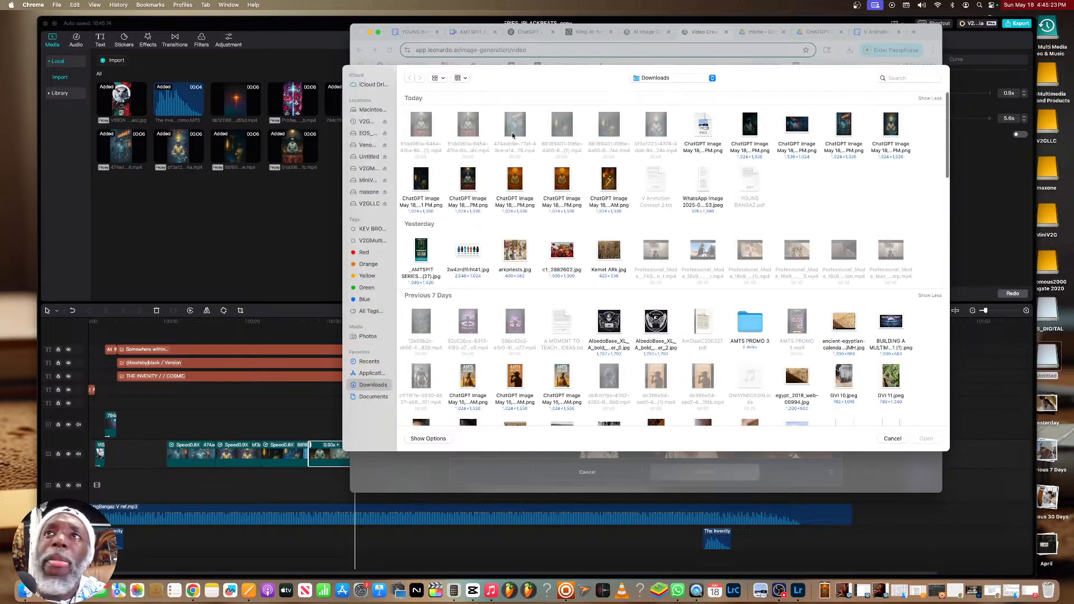
left_click(563, 179)
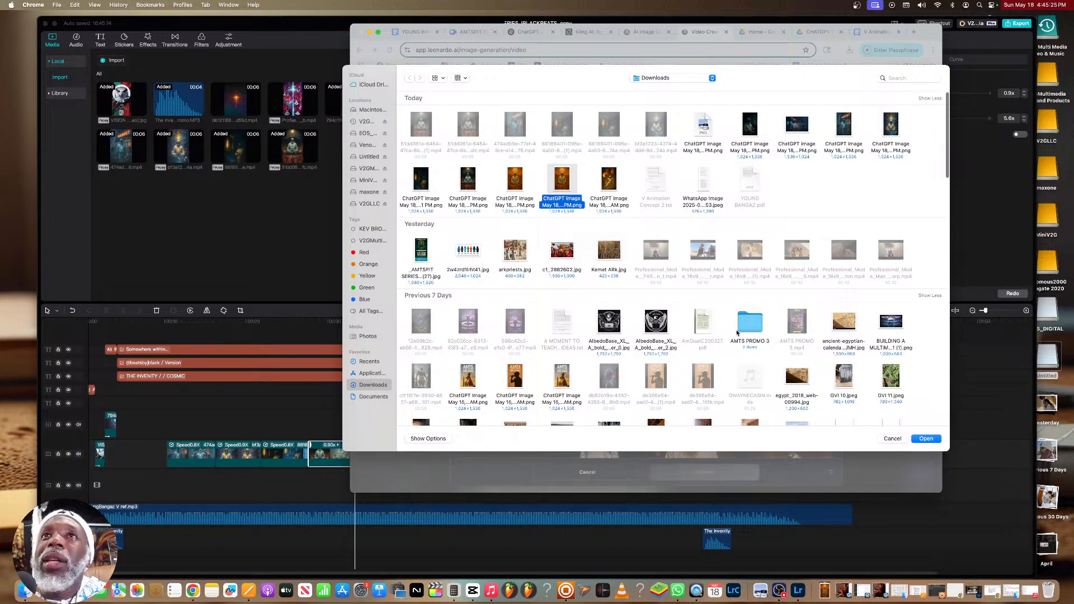
key("Return")
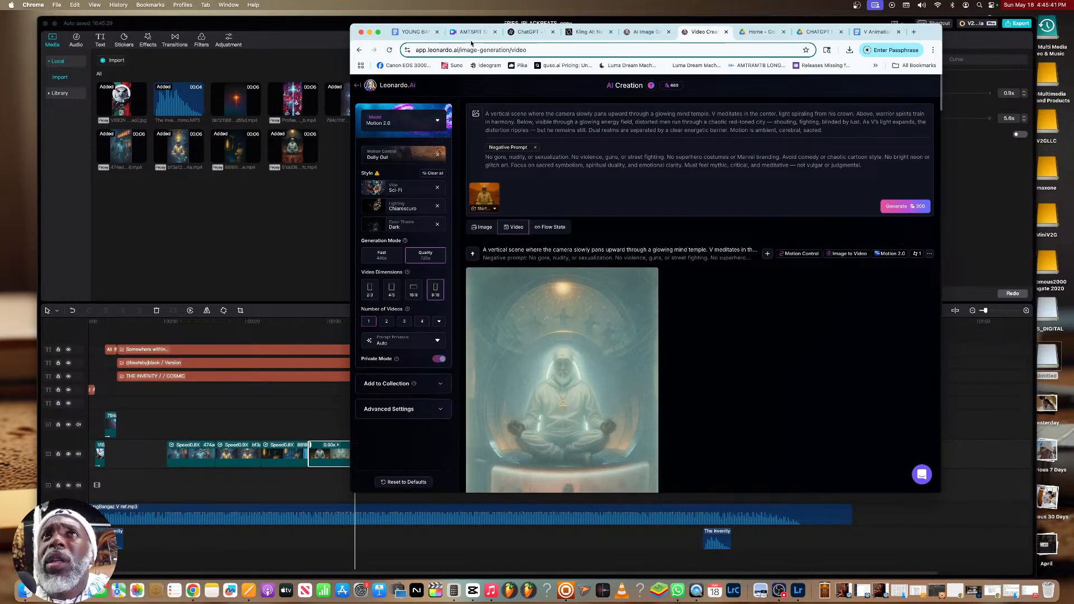
Copy the desert scene's motion prompt text from ChatGPT and replace the old video prompt in Leonardo.Ai with it
left_click(527, 31)
scroll(613, 238, "down", 10)
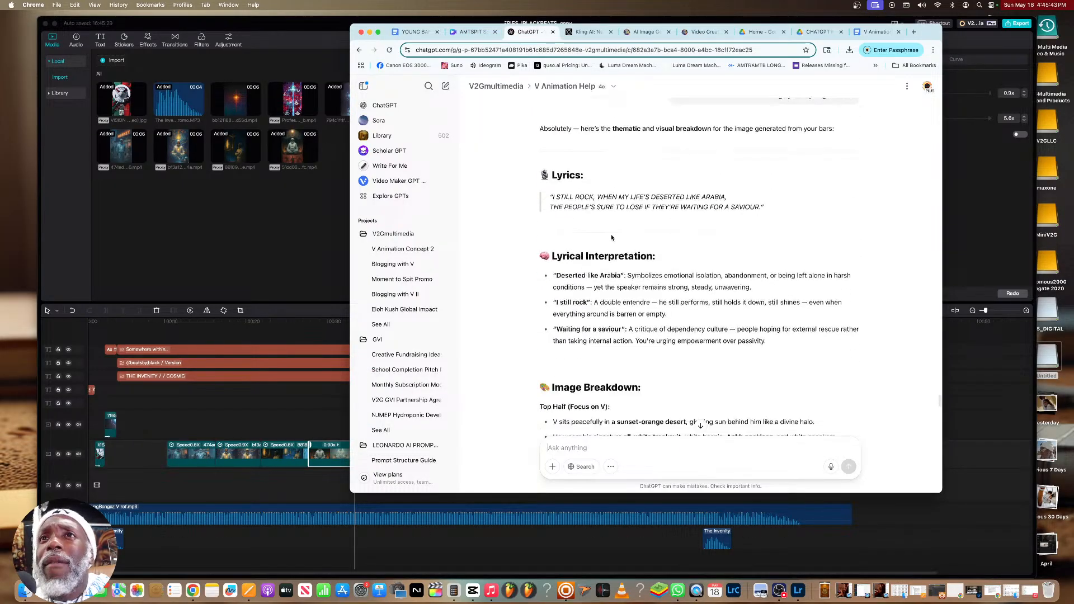
scroll(611, 235, "down", 15)
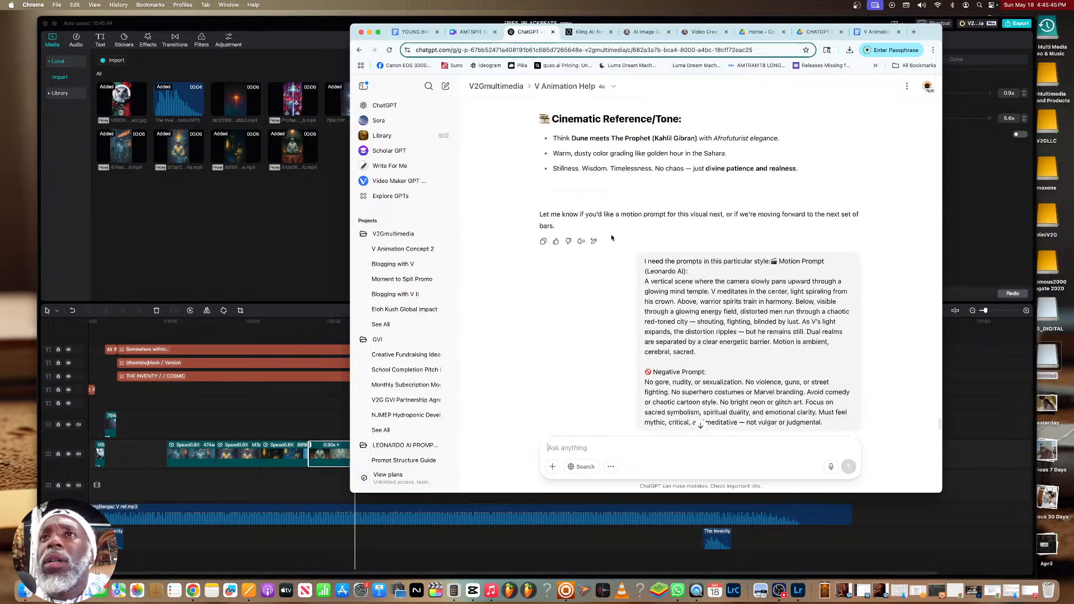
left_click_drag(661, 316, 540, 240)
right_click(546, 243)
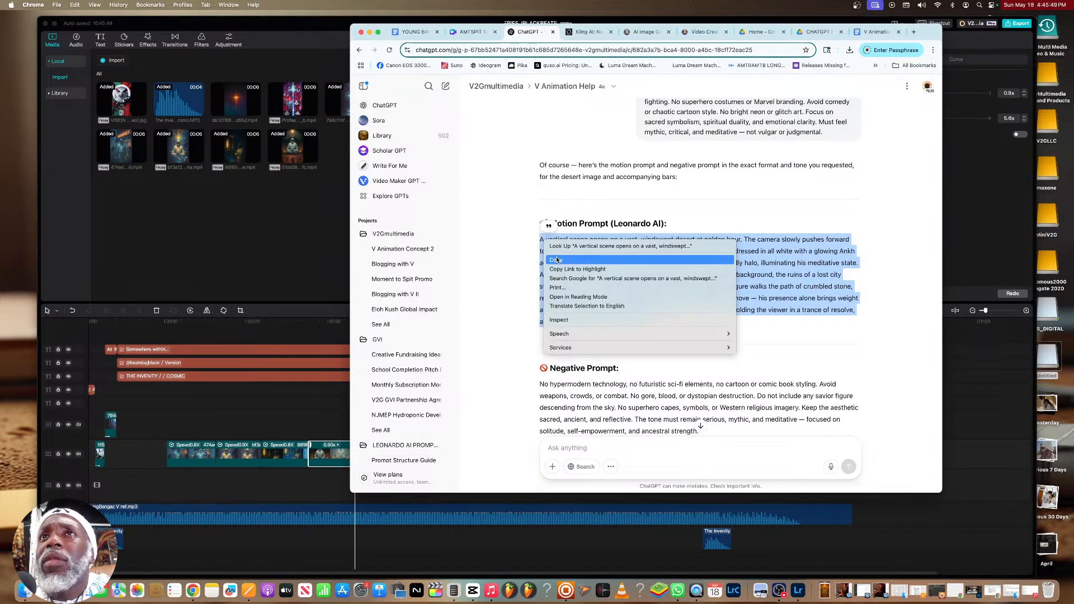
left_click(557, 260)
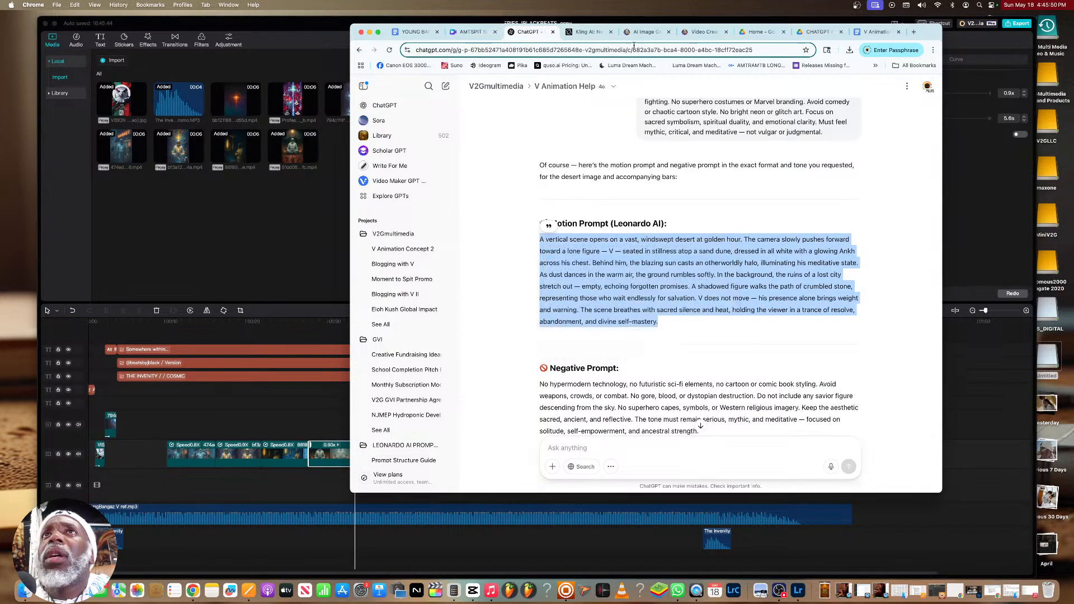
left_click(703, 32)
left_click_drag(822, 130, 485, 113)
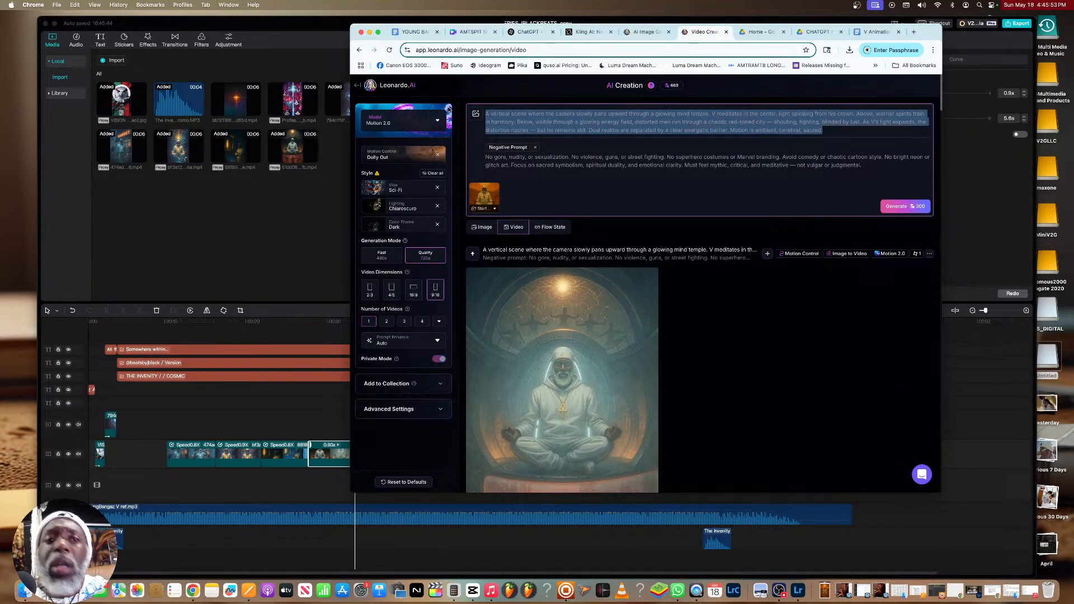
key("cmd+v")
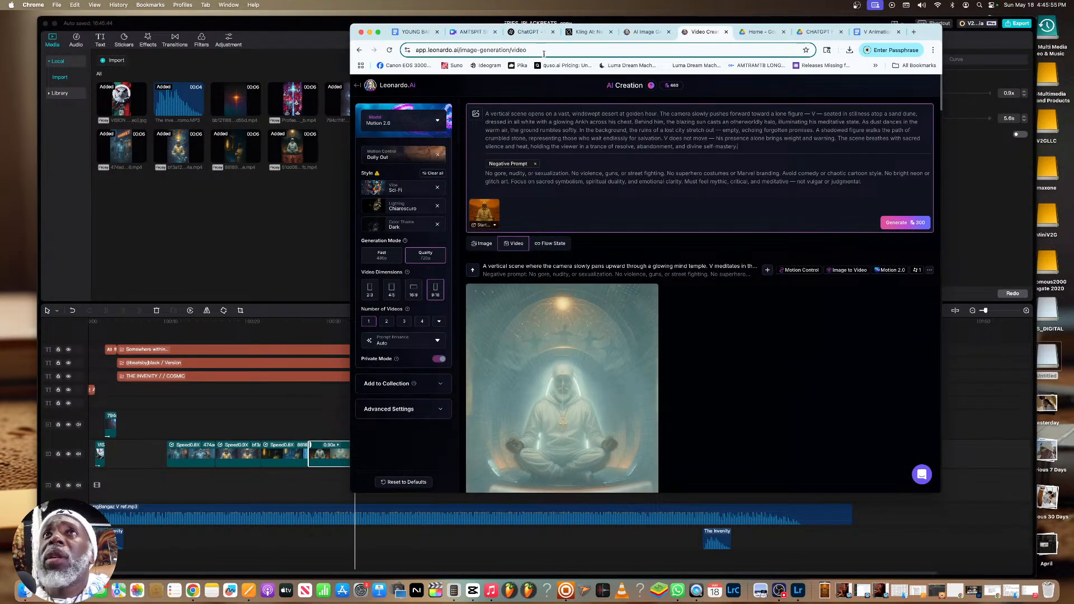
Copy the desert scene's negative prompt from ChatGPT and replace the old negative prompt in Leonardo.Ai with it
left_click(512, 32)
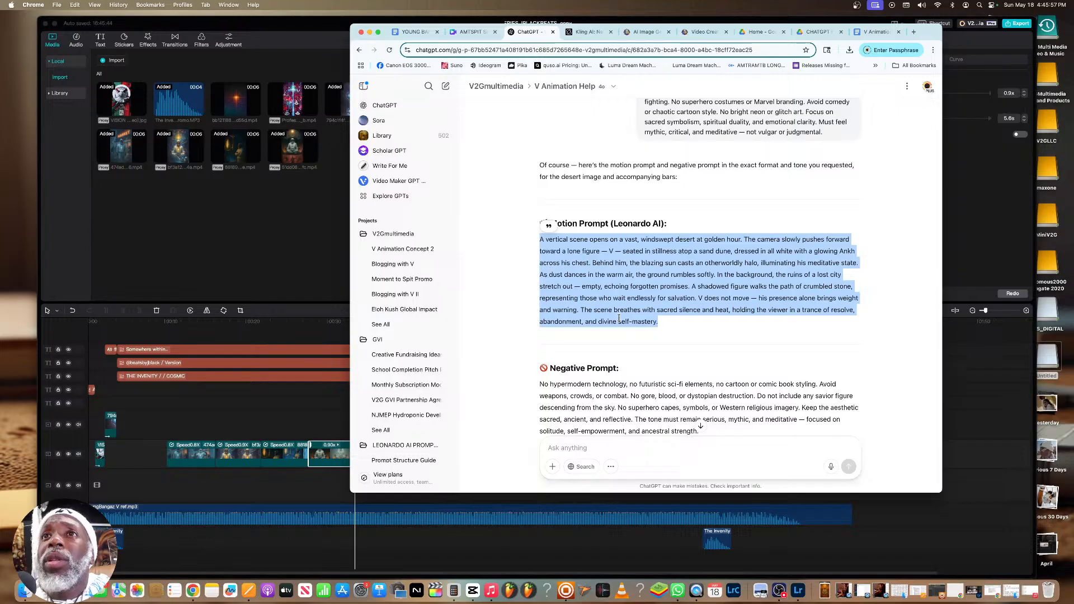
scroll(619, 317, "down", 1)
left_click_drag(699, 400, 541, 353)
right_click(555, 354)
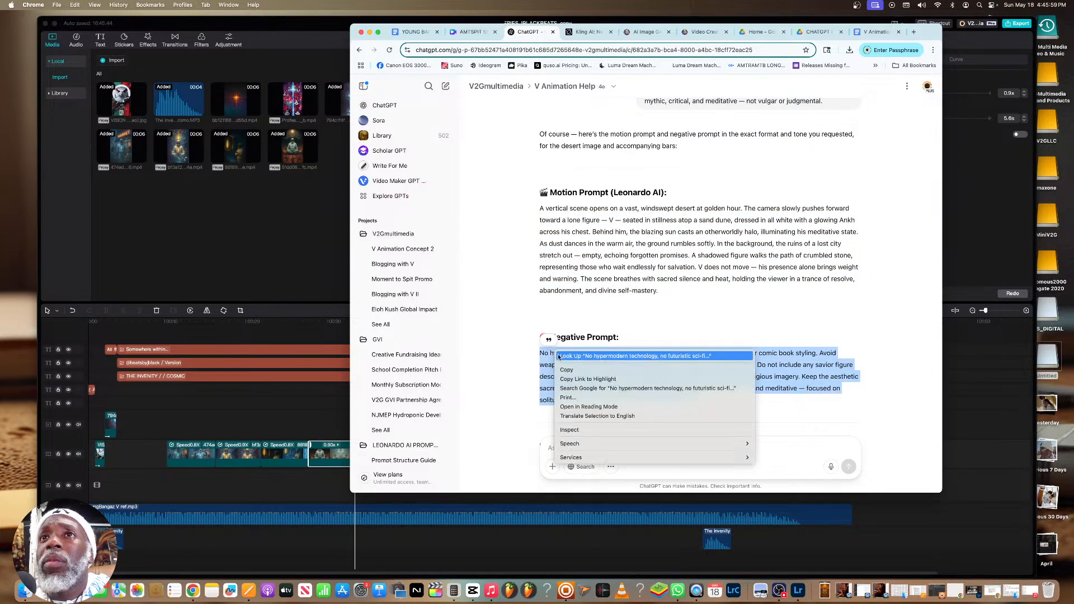
left_click(567, 369)
left_click(703, 31)
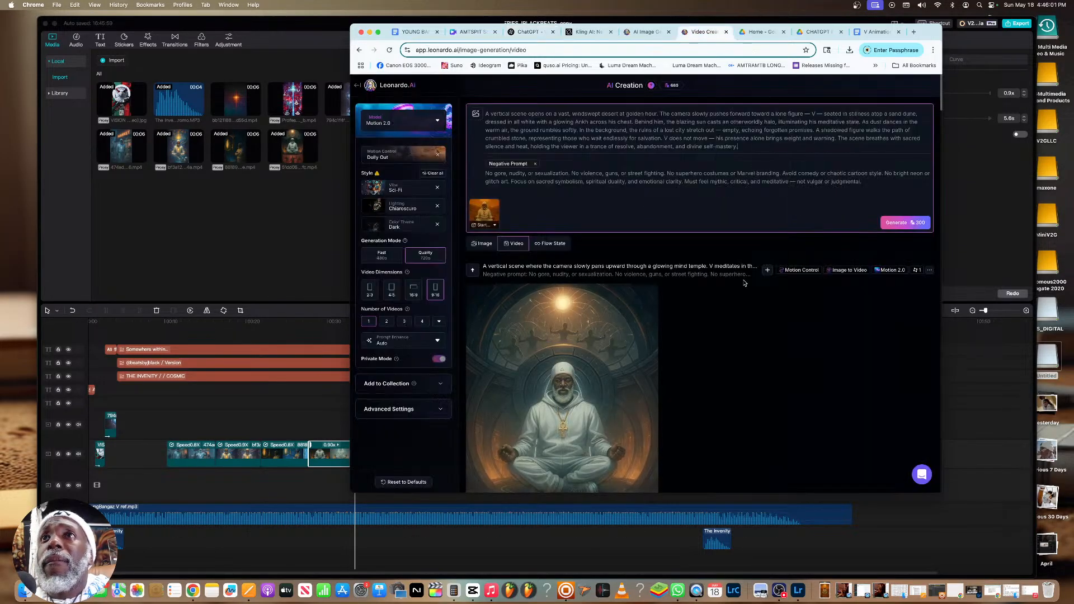
left_click_drag(868, 180, 469, 175)
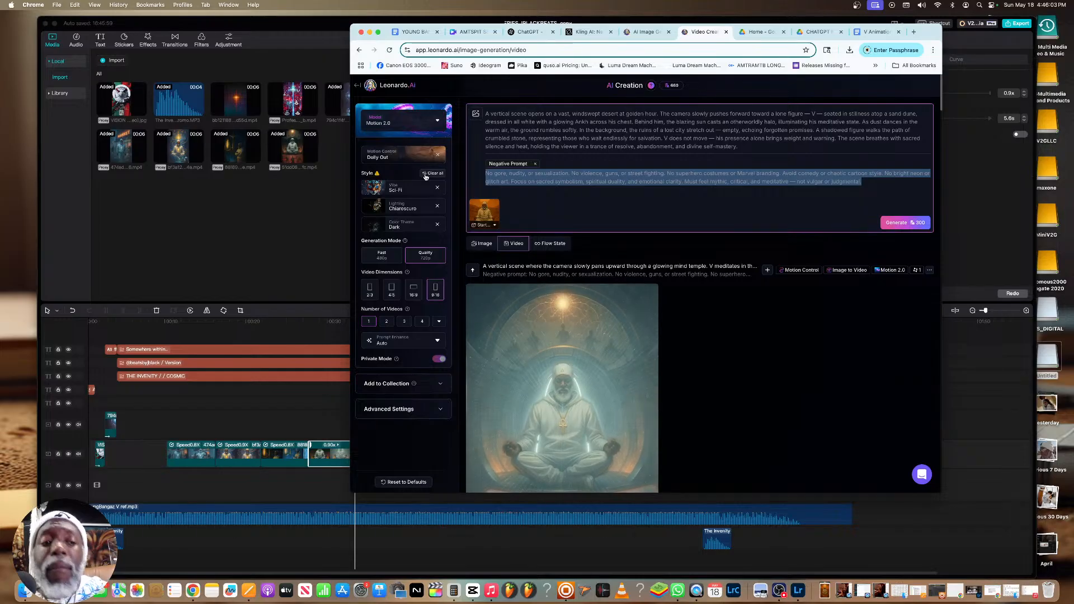
key("super+v")
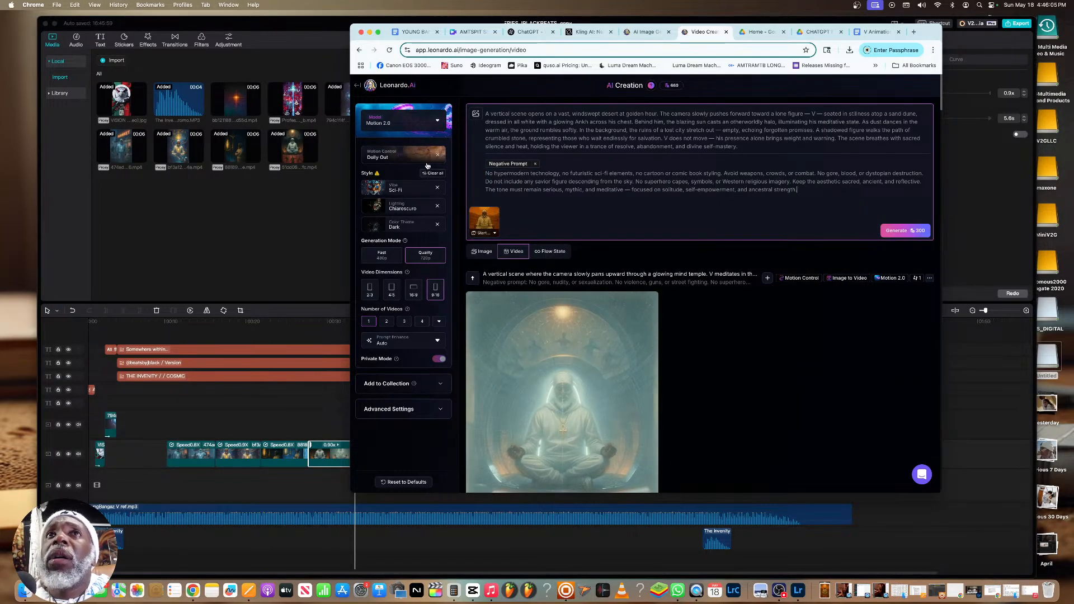
Change the motion control to Orbit Left and generate the desert video of V
left_click(402, 159)
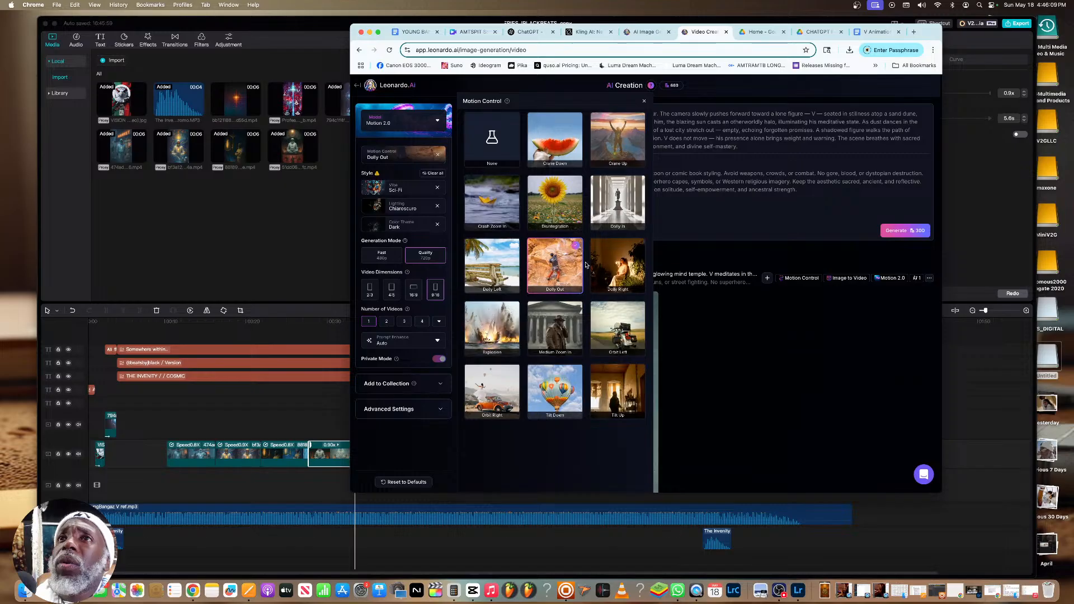
left_click(623, 325)
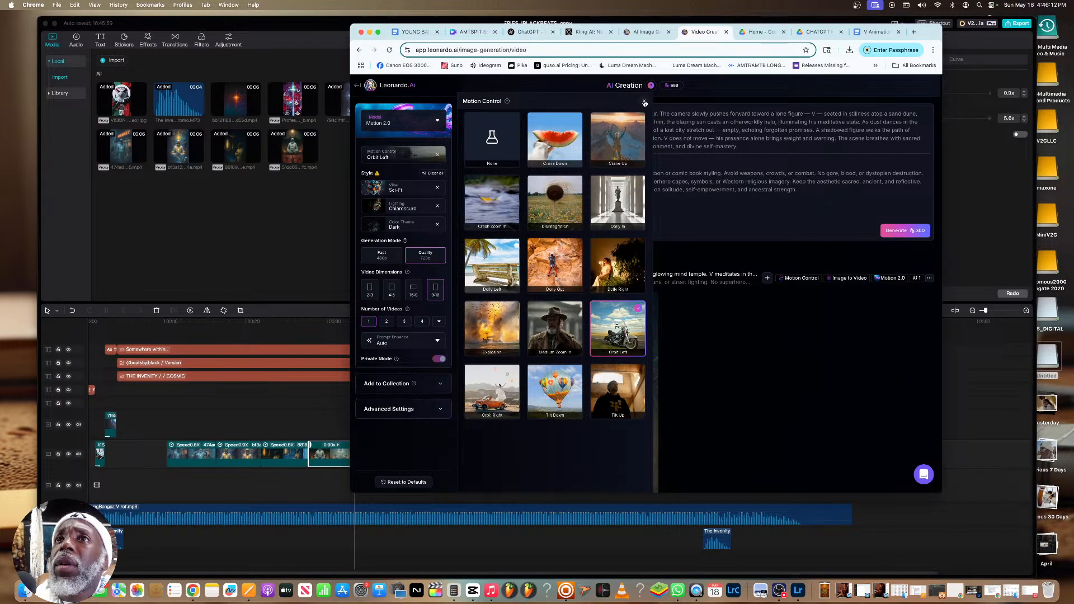
left_click(644, 101)
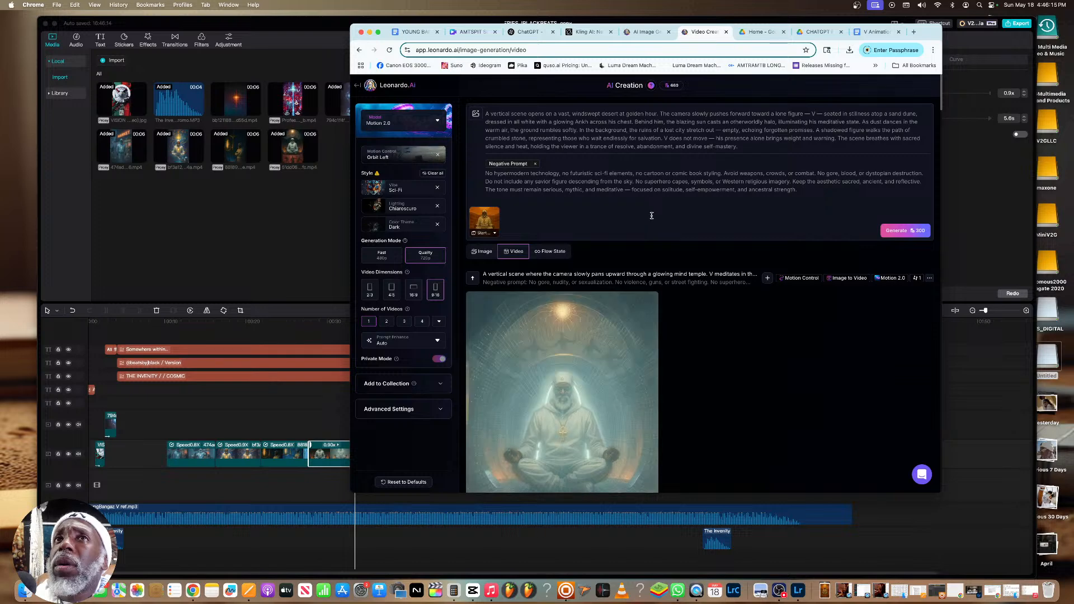
left_click(907, 231)
mouse_move(679, 97)
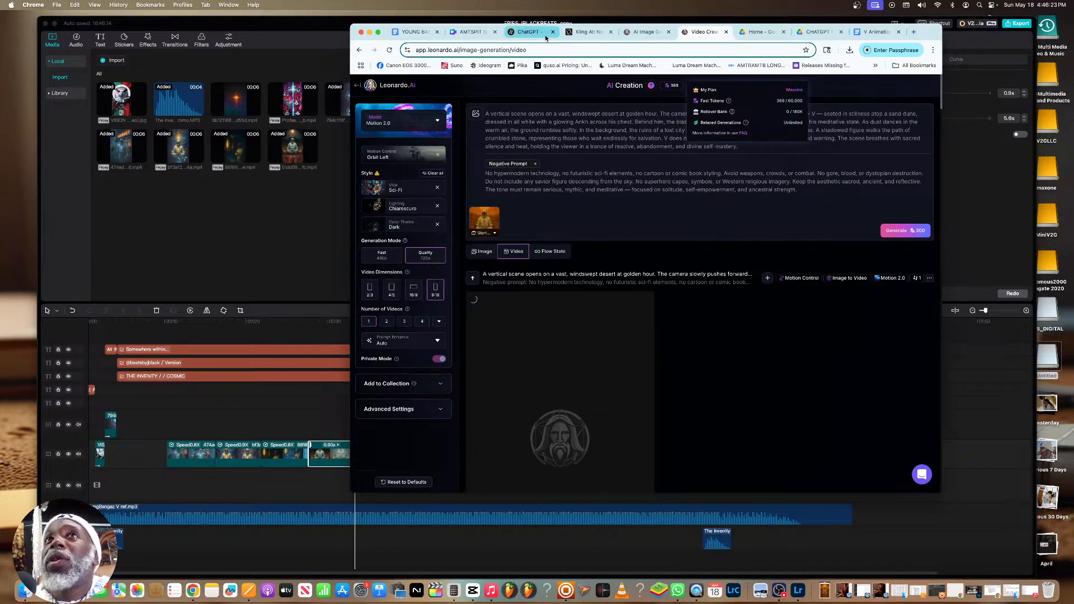
Switch to Kling AI and watch the generated astral projection video of V full screen
left_click(585, 32)
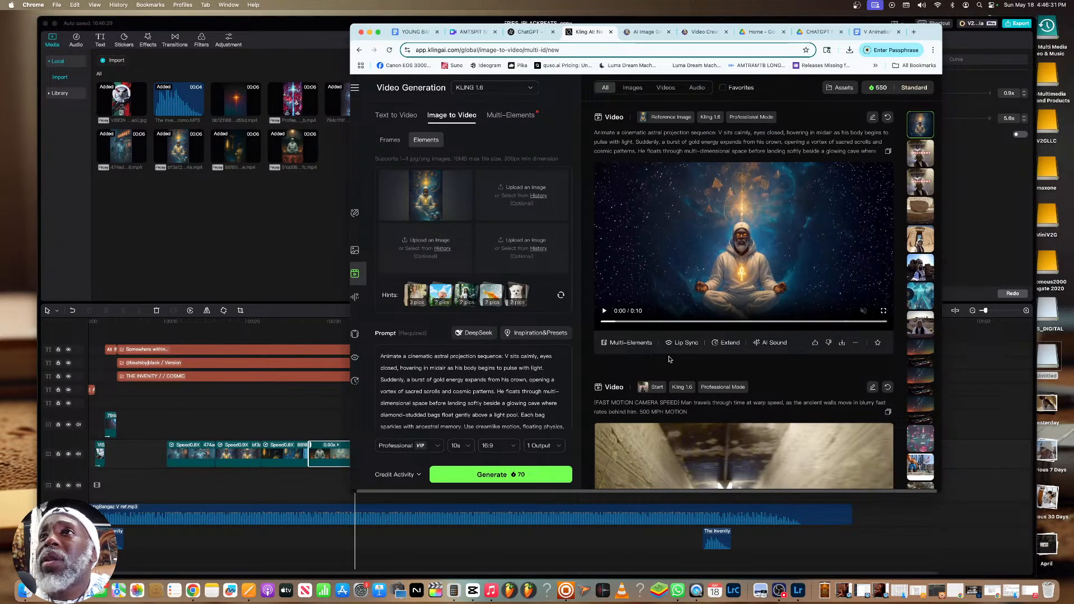
left_click(883, 311)
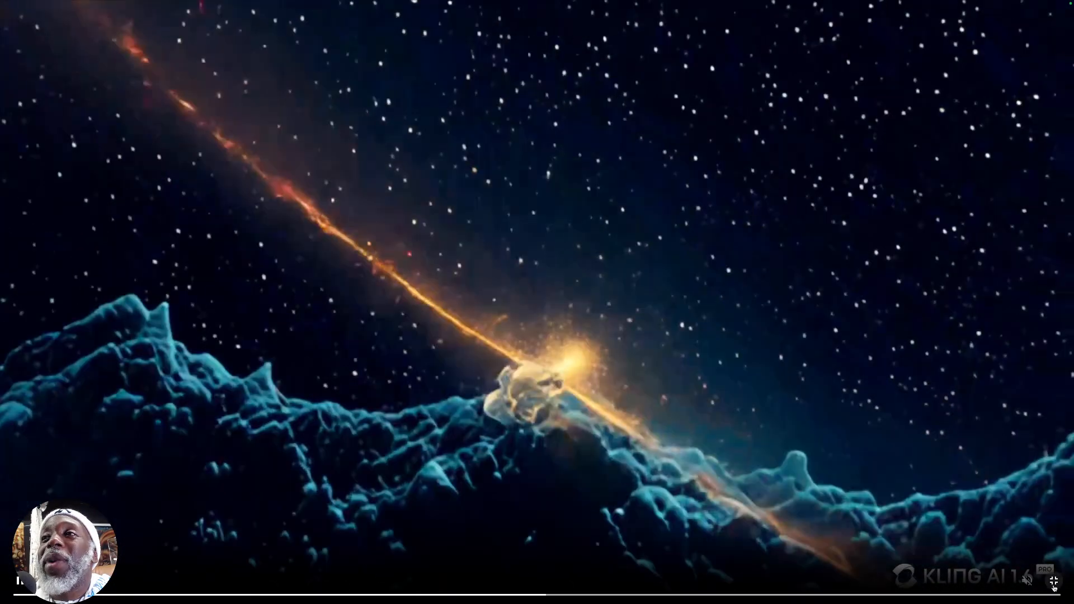
left_click(1054, 582)
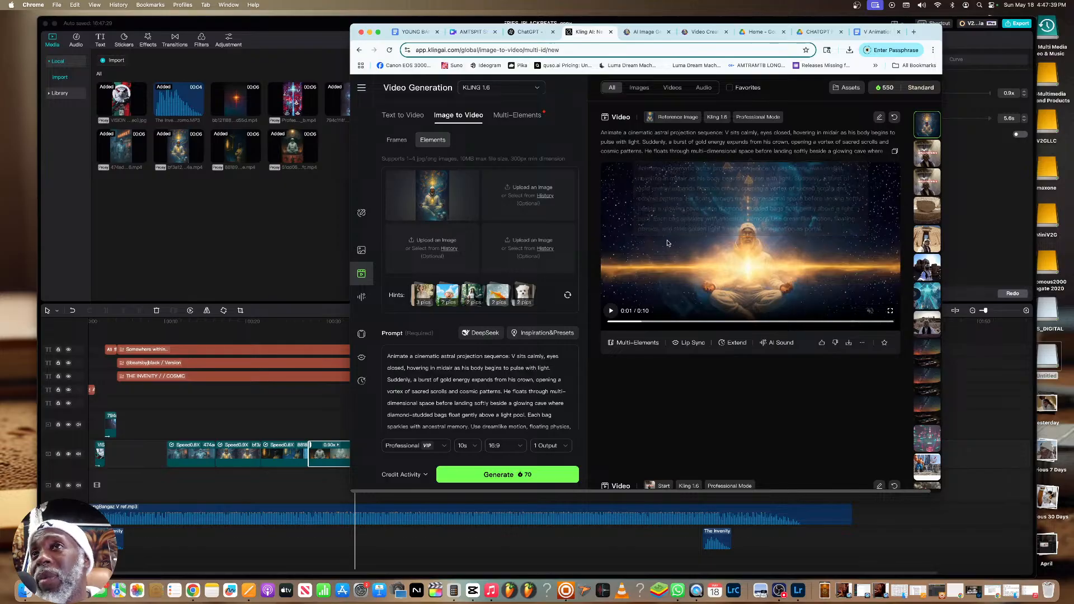
left_click(528, 32)
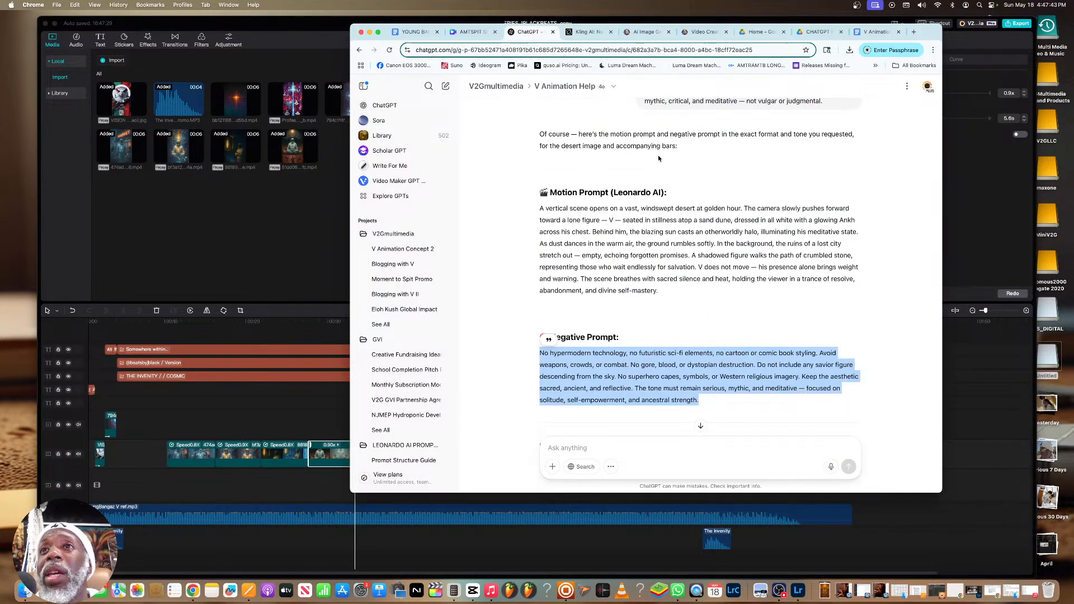
scroll(657, 160, "down", 3)
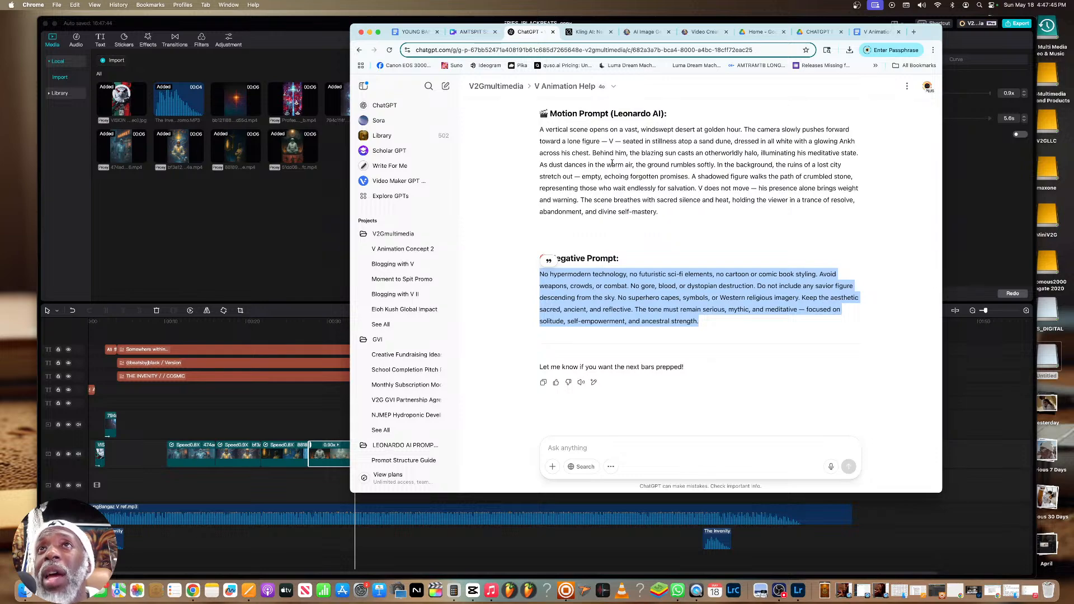
scroll(613, 162, "up", 5)
scroll(615, 163, "down", 3)
Return to Leonardo.Ai's video page, review the generated desert video of V and download it
left_click(703, 31)
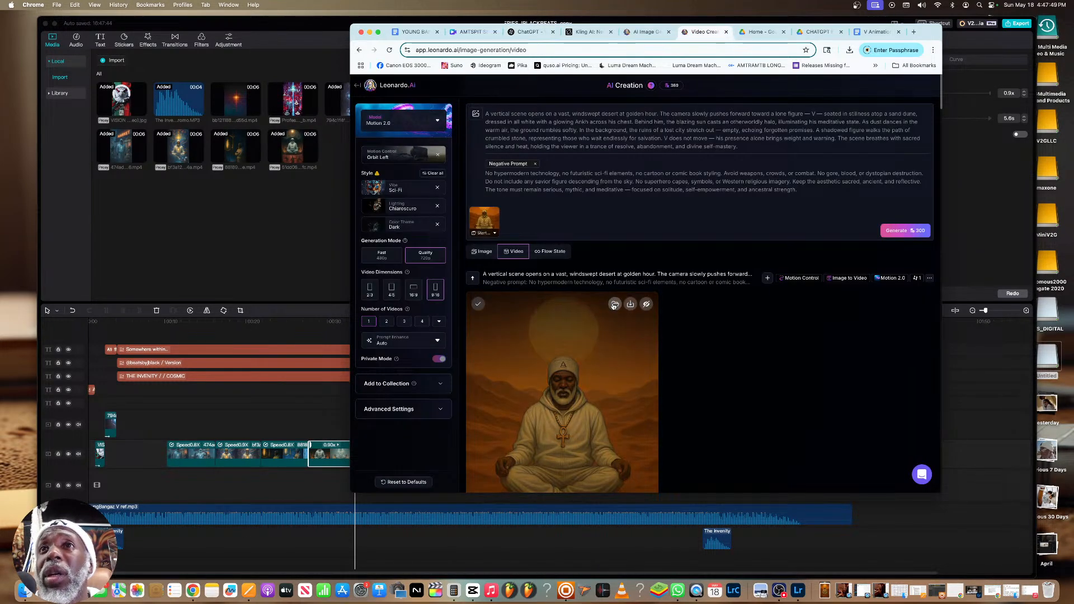
scroll(616, 308, "down", 3)
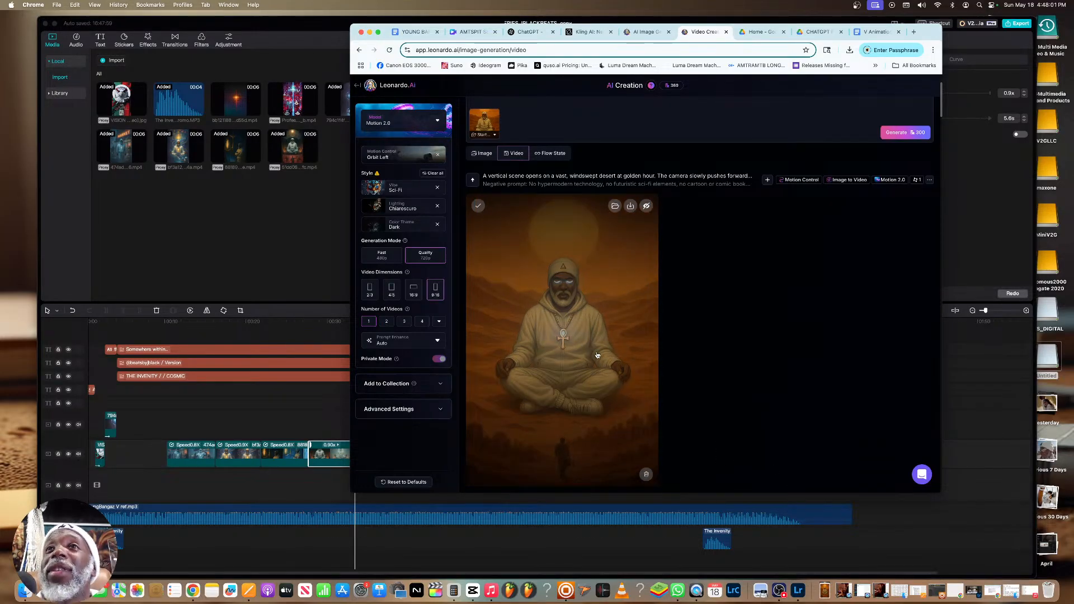
left_click(631, 206)
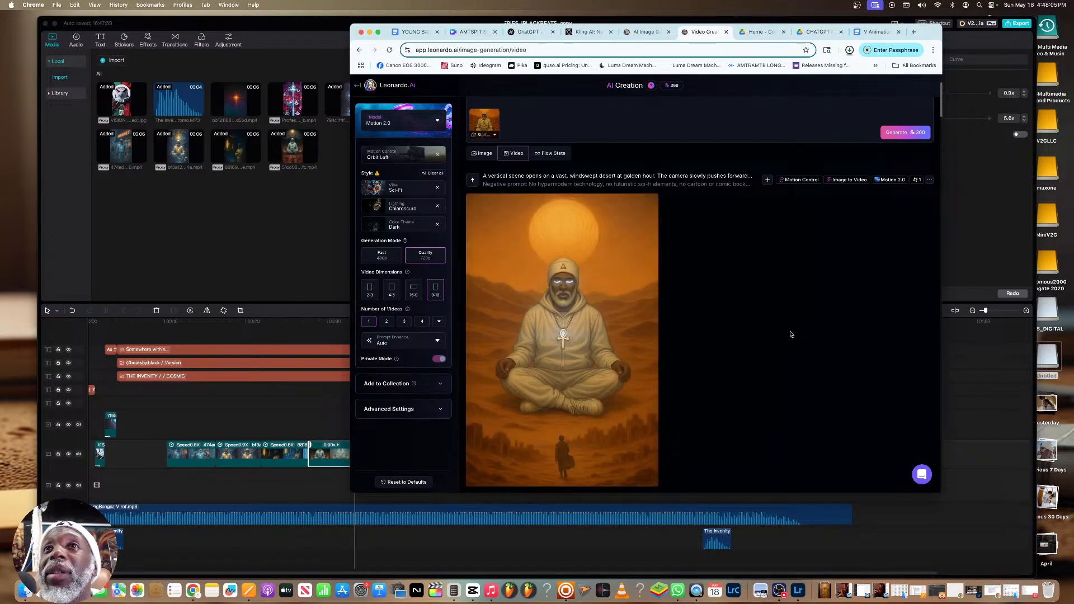
scroll(779, 338, "down", 1)
scroll(779, 337, "down", 1)
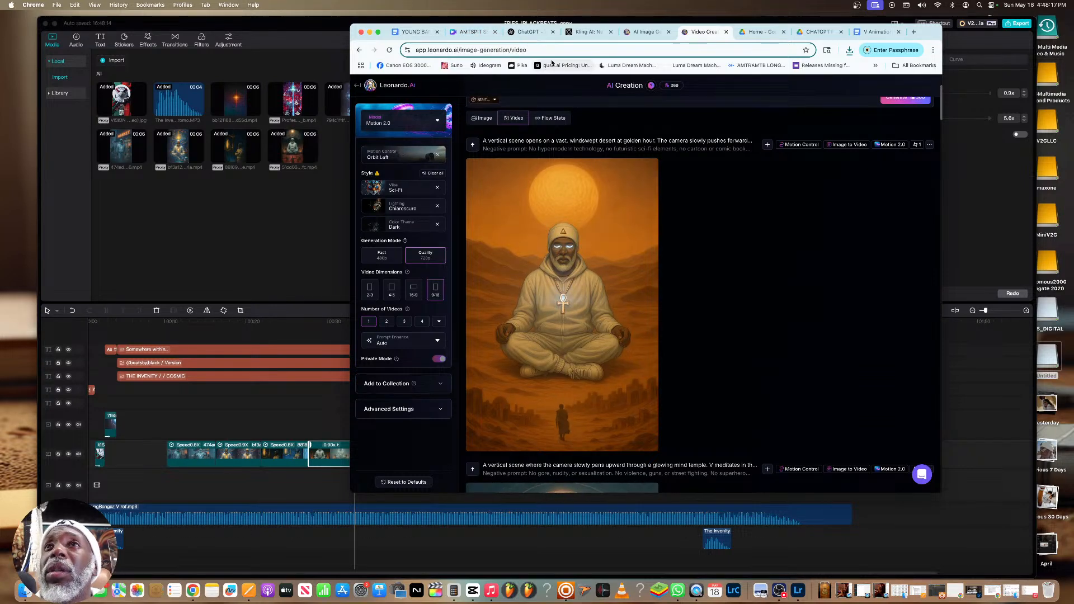
left_click(630, 170)
Switch to CapCut and play the track past the end of the mind temple clip
left_click(345, 228)
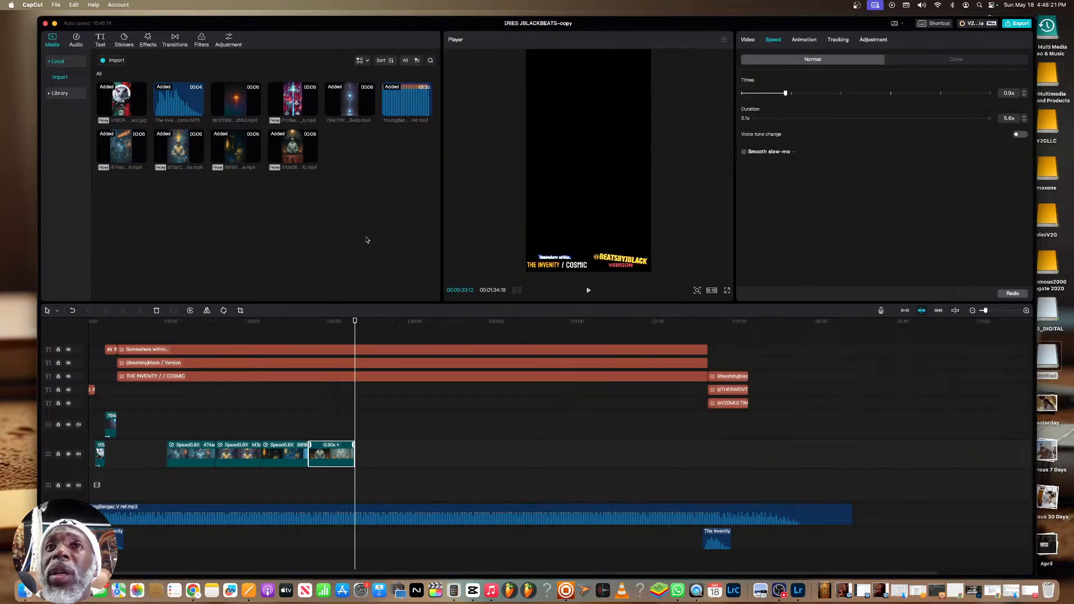
left_click(339, 328)
key("space")
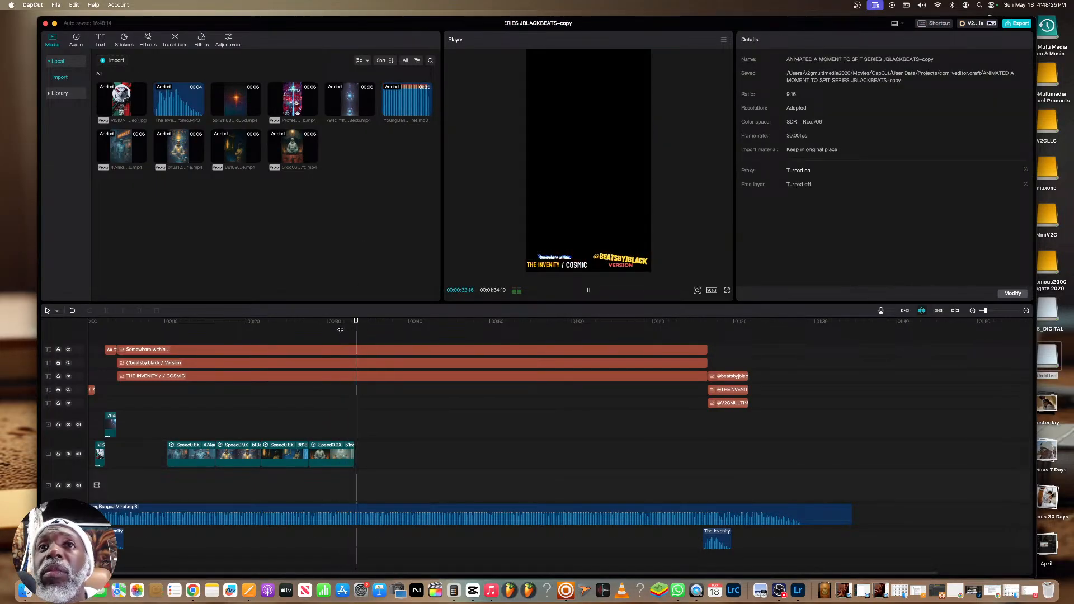
key("space")
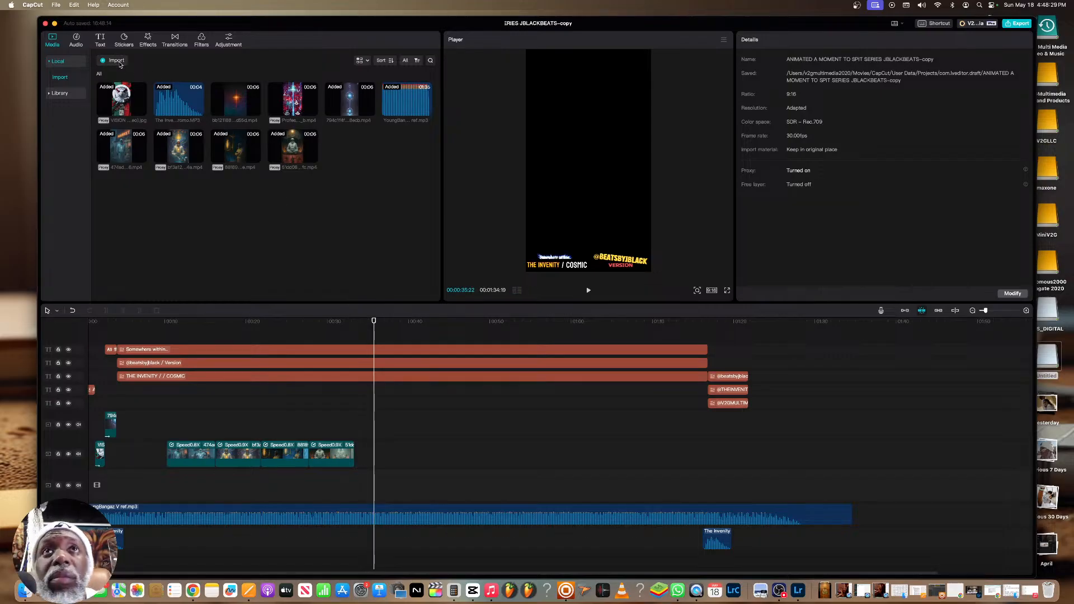
Import the downloaded desert video from Downloads and place it on the timeline directly after the mind temple clip
left_click(116, 60)
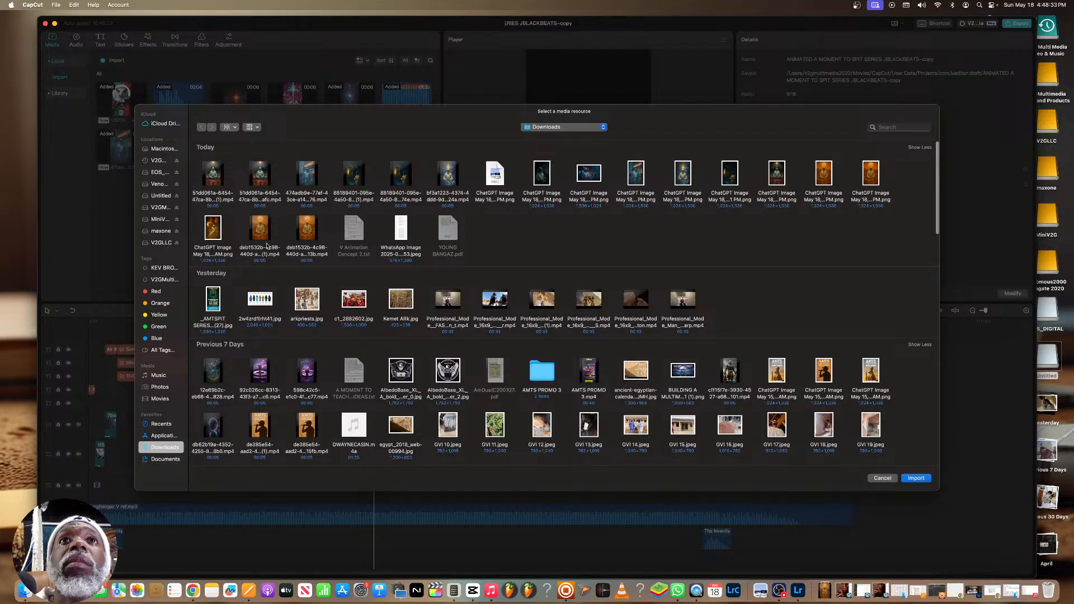
left_click(263, 235)
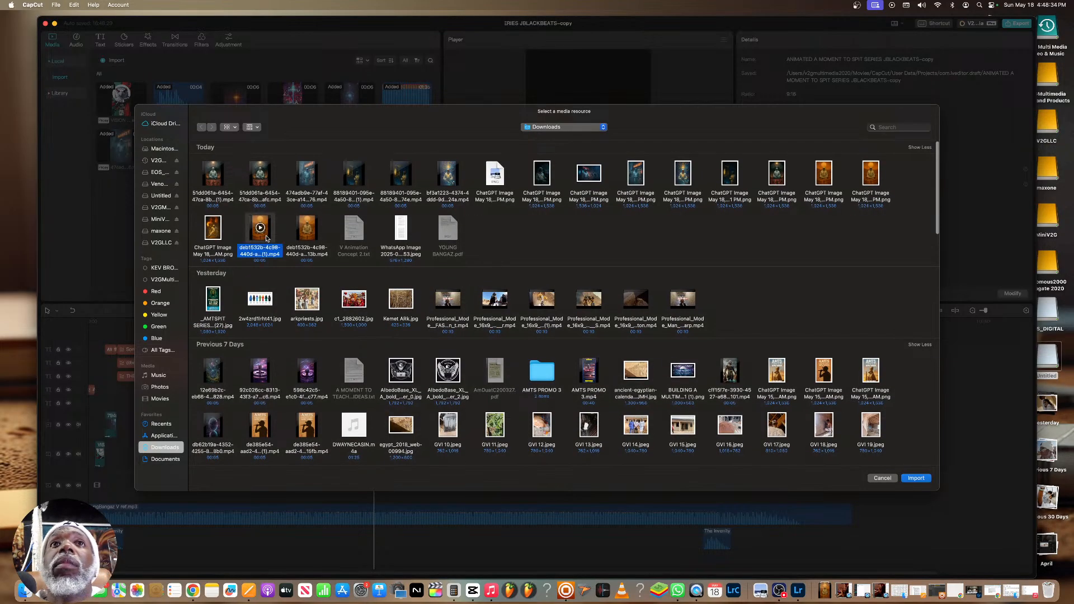
left_click(920, 479)
left_click_drag(343, 155, 358, 442)
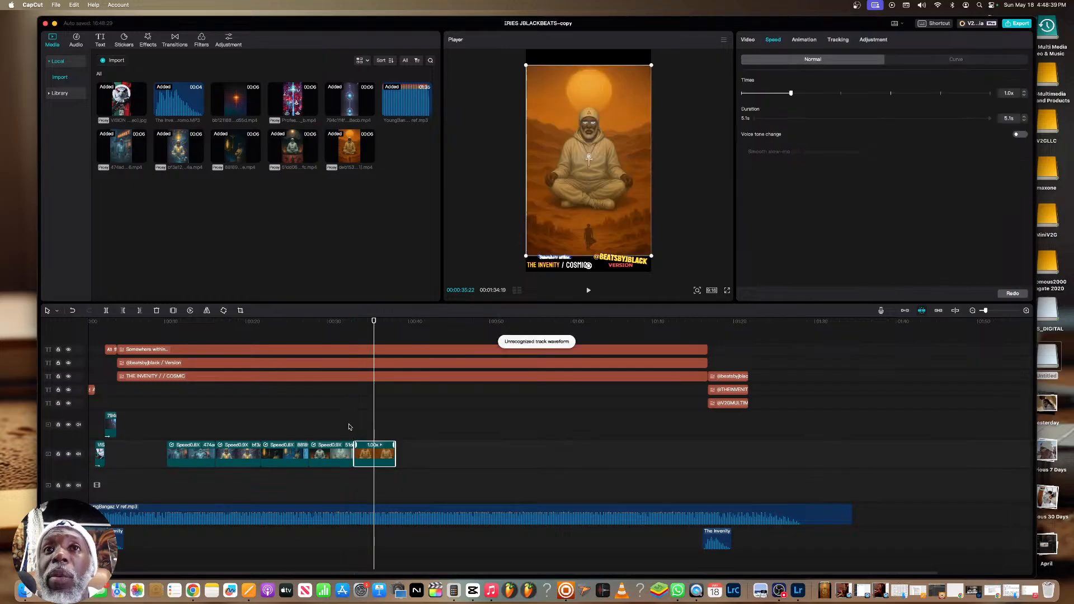
Enlarge the desert clip to fill the 9:16 frame and play it back with the track
left_click(349, 428)
key("space")
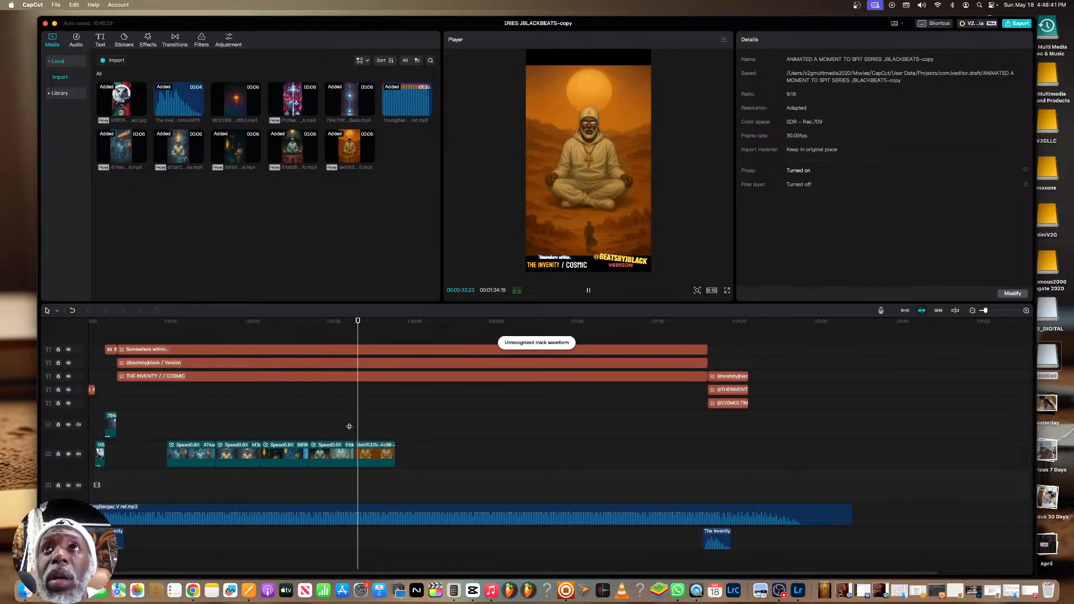
key("space")
left_click(538, 229)
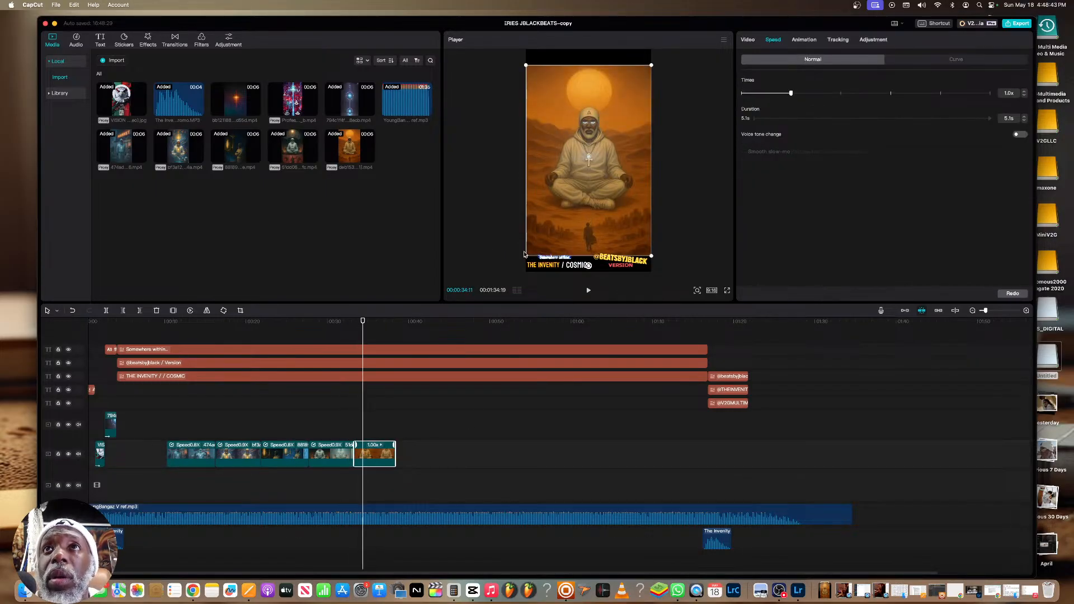
left_click_drag(525, 258, 510, 274)
key("space")
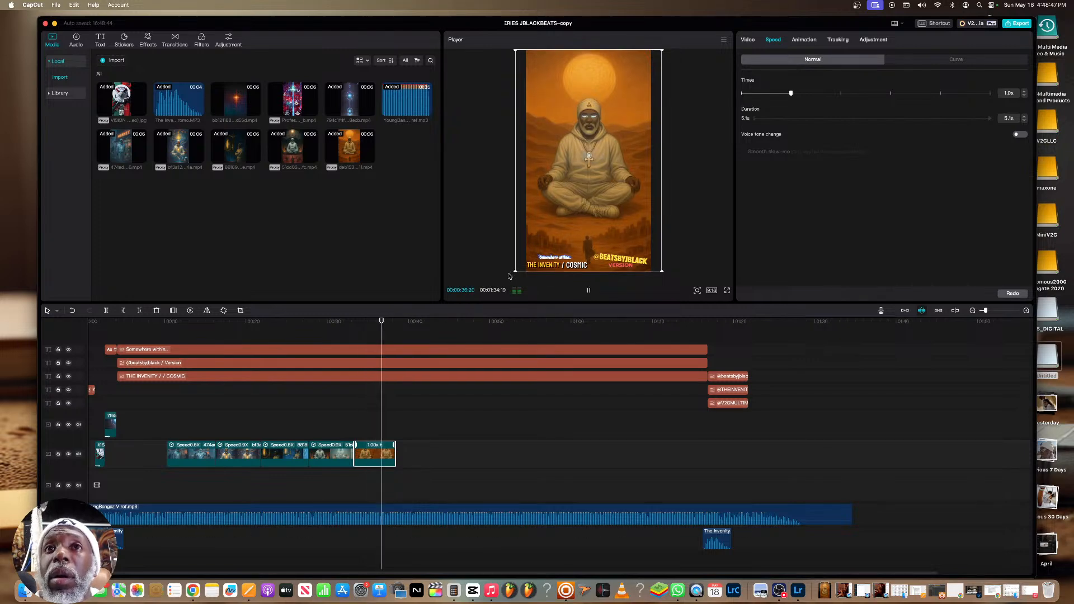
key("space")
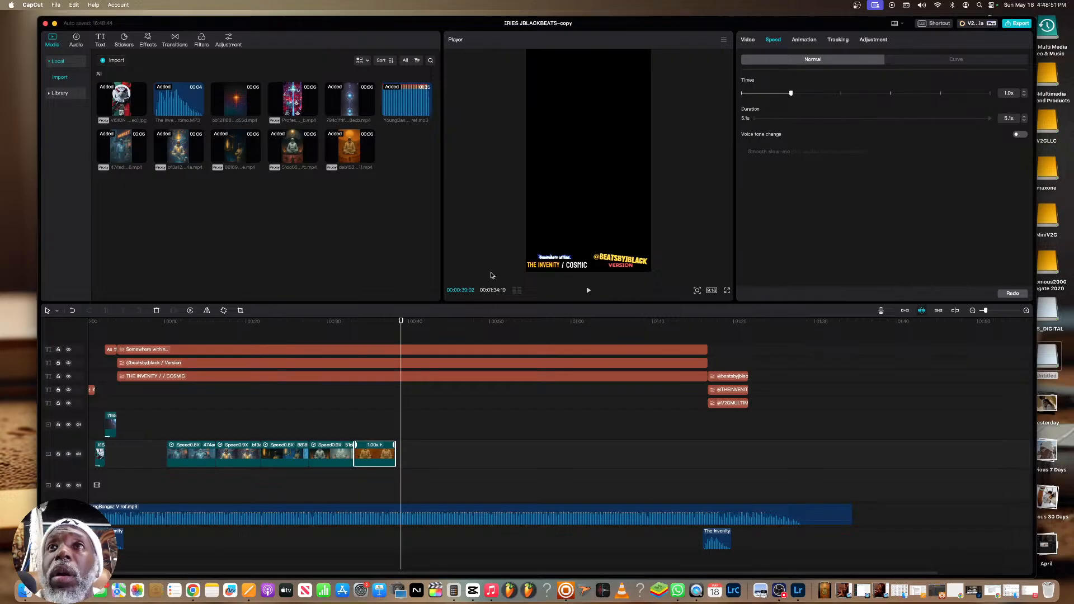
Slow the desert clip to 0.9x speed and preview it with the track from near its start
left_click_drag(789, 93, 786, 93)
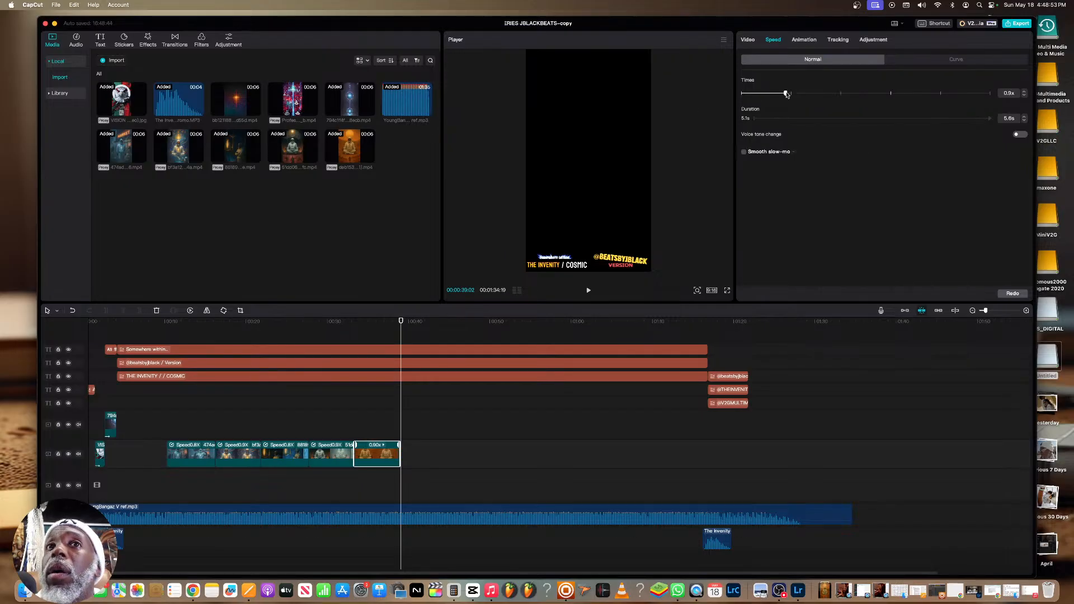
left_click(359, 322)
key("space")
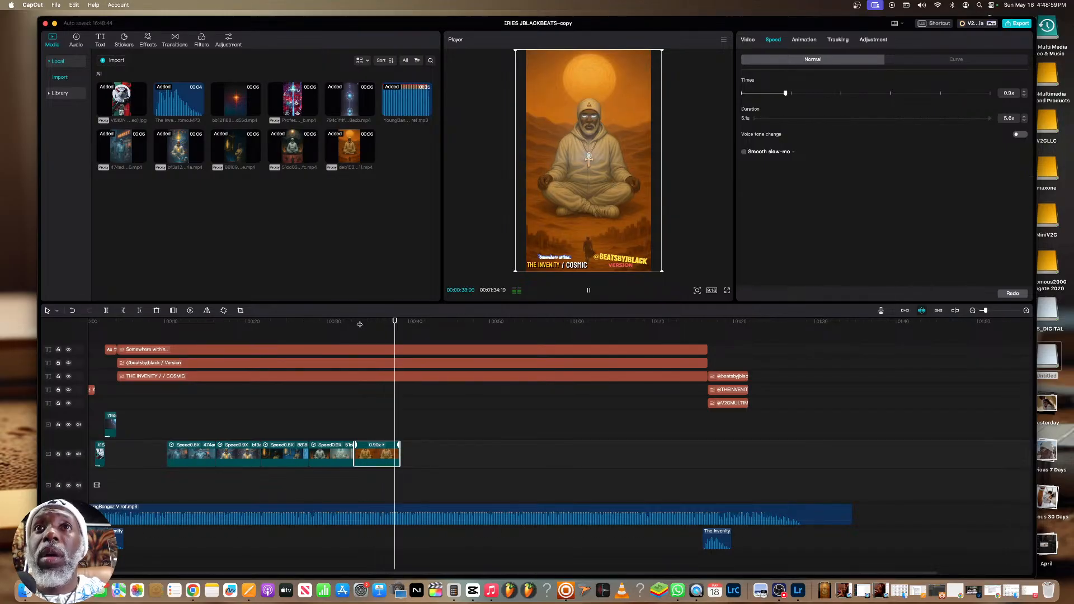
key("space")
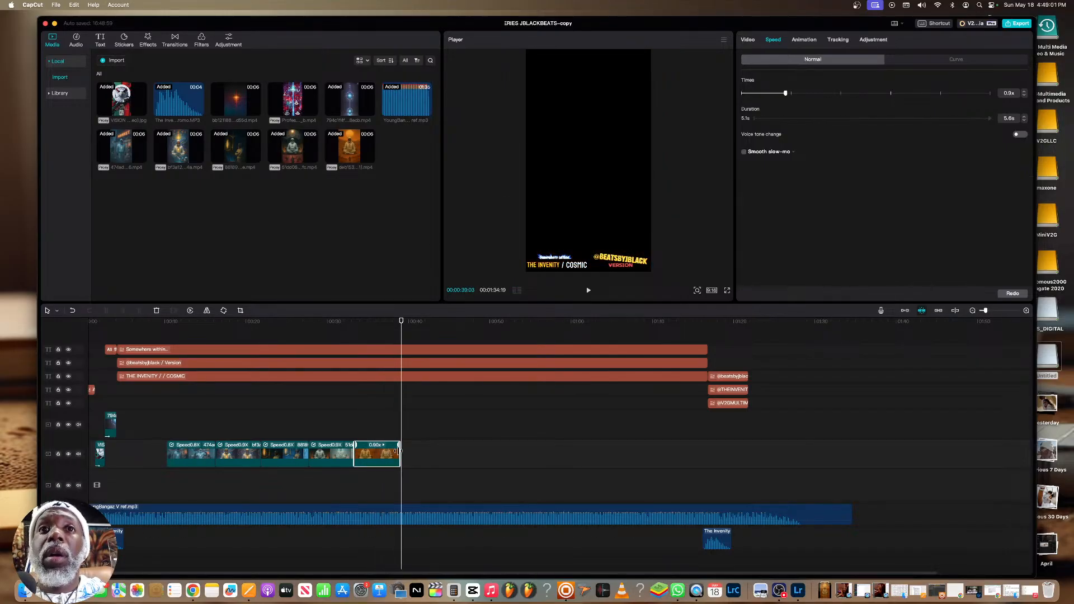
Switch to Chrome and copy the "TAKE IT WAY BEYOND" through "WAAVY ON…" bars from the YOUNG BANGAZ document
left_click(192, 590)
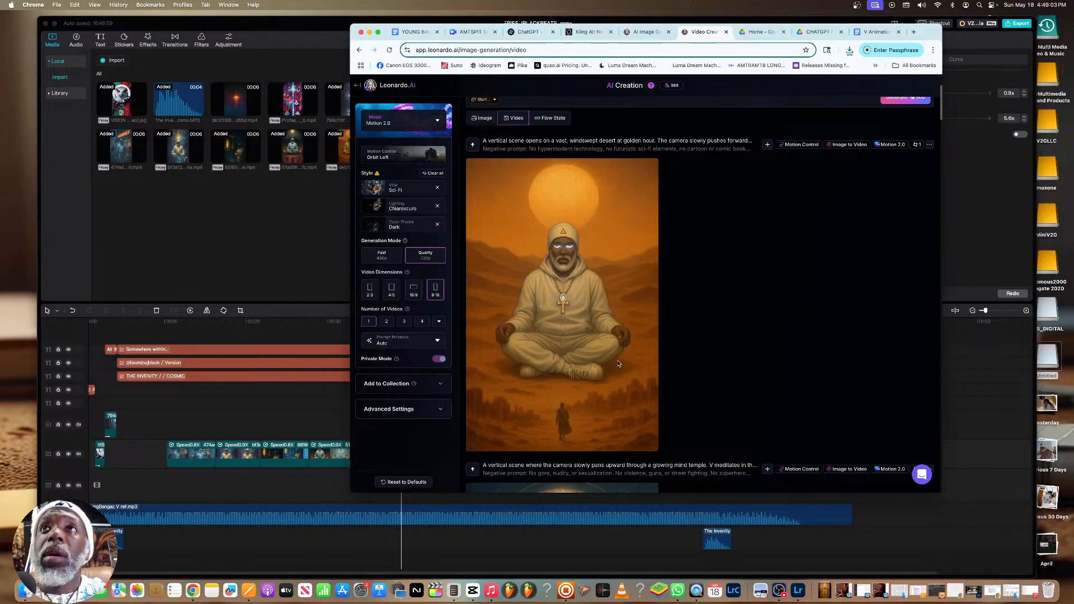
scroll(686, 336, "up", 5)
left_click(527, 32)
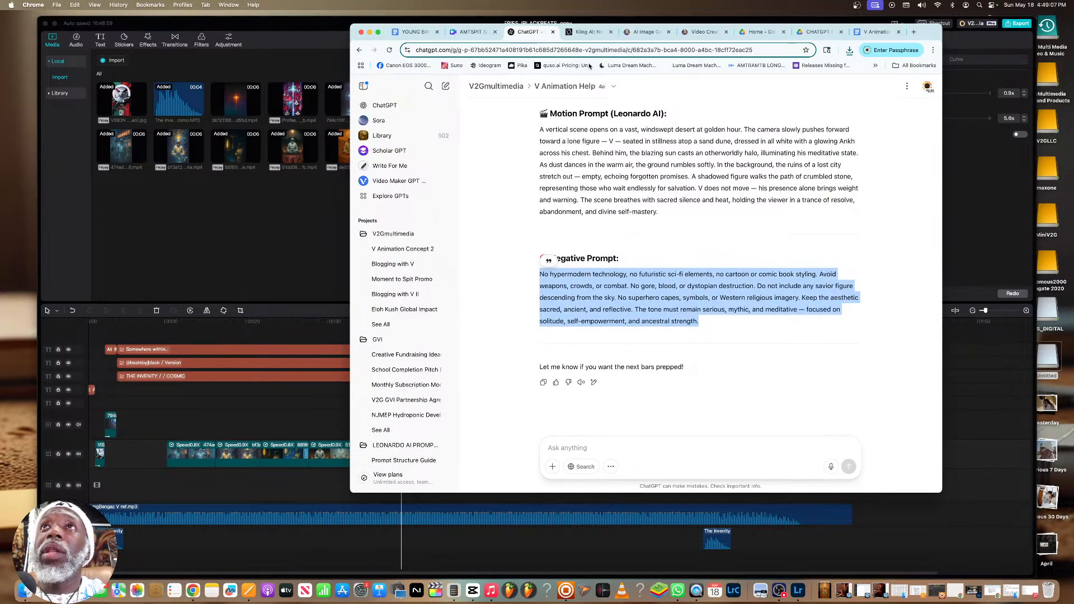
left_click(877, 32)
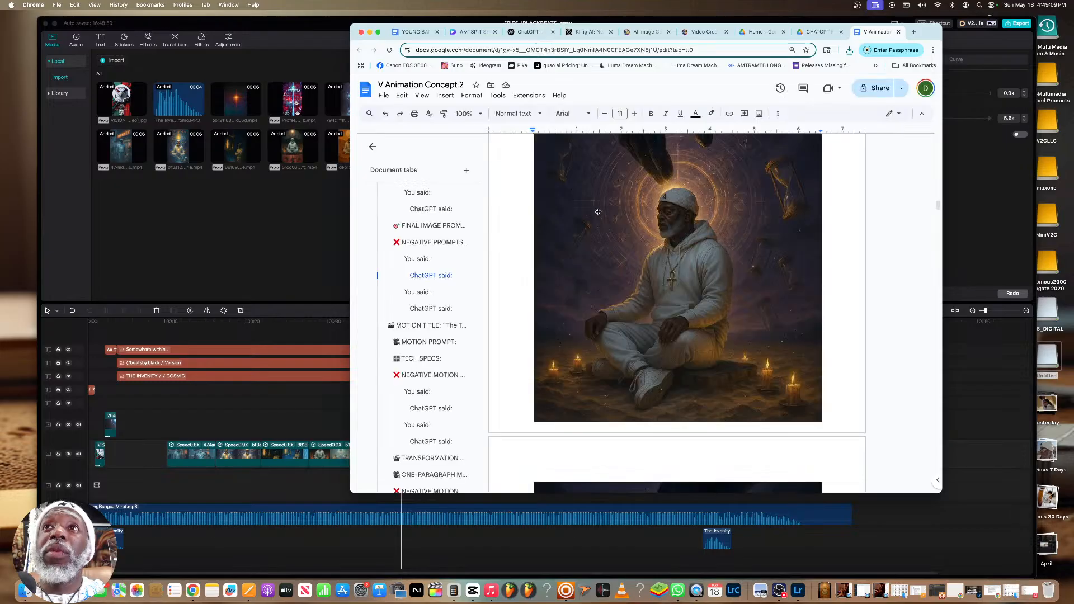
left_click(414, 32)
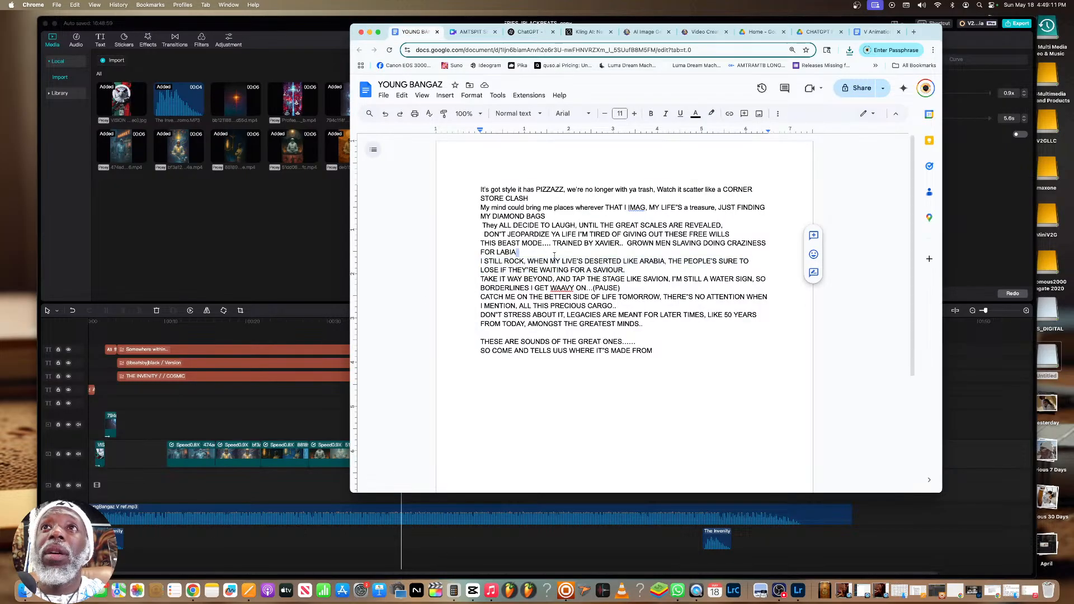
left_click_drag(593, 289, 484, 279)
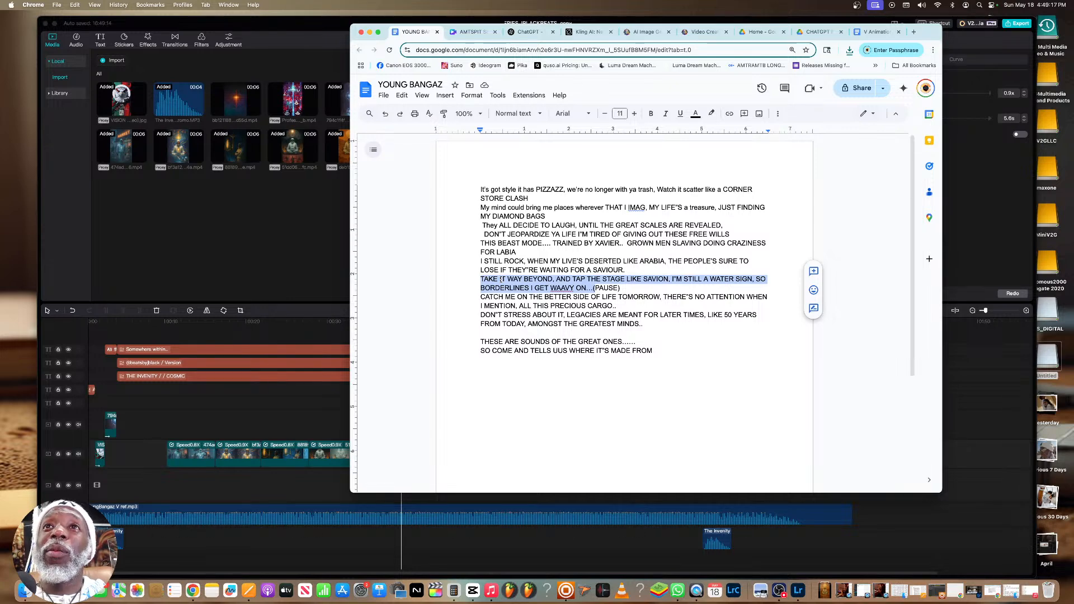
right_click(501, 278)
left_click(521, 274)
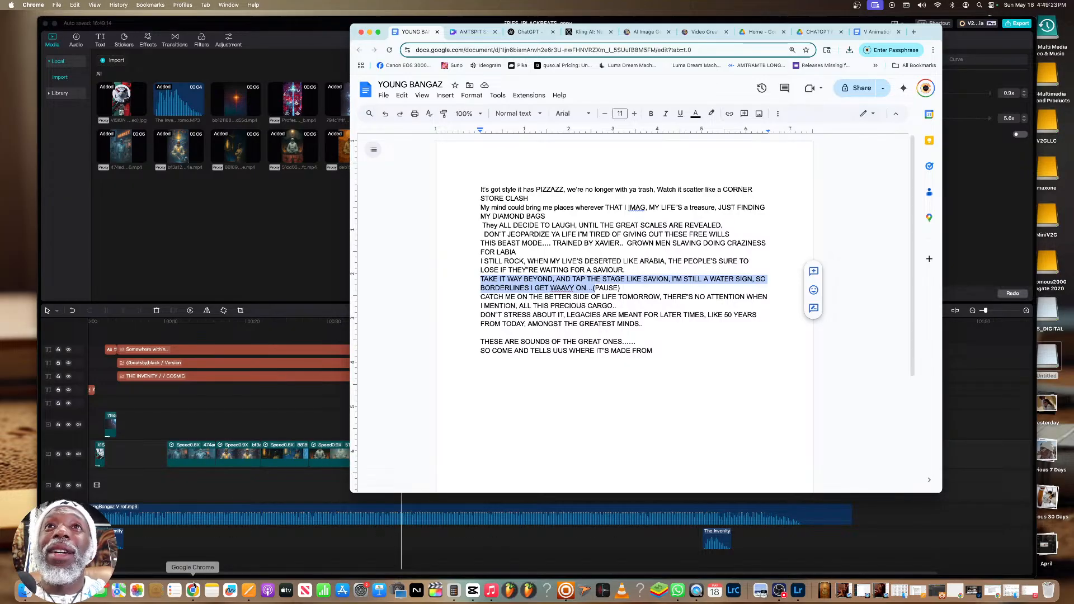
Send ChatGPT the message "HEre are the next bars:" followed by the copied lyrics and "let's go" in the V Animation Help chat
left_click(526, 32)
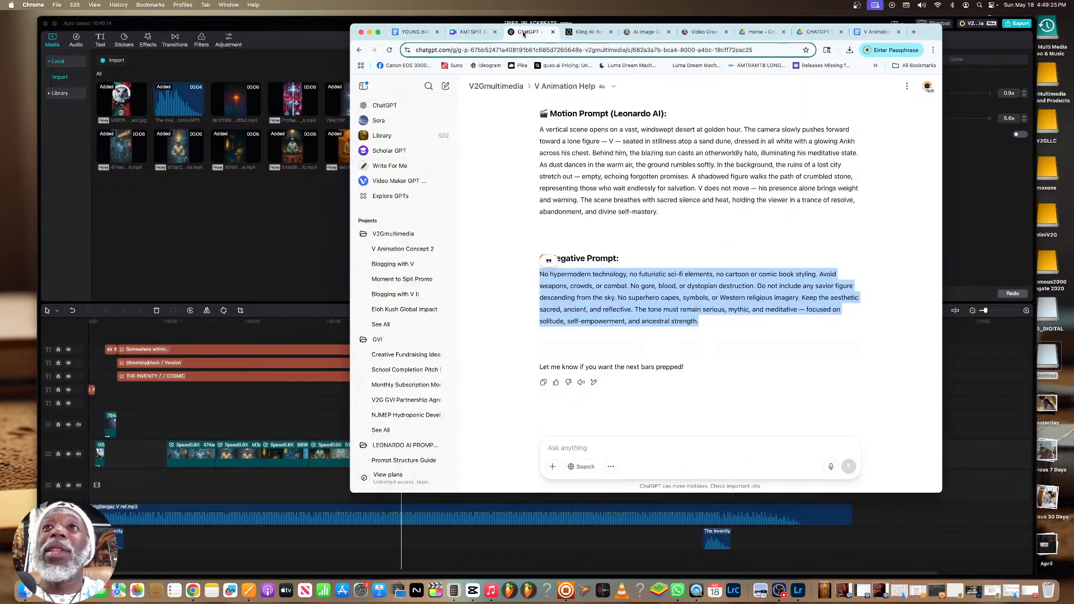
left_click(585, 437)
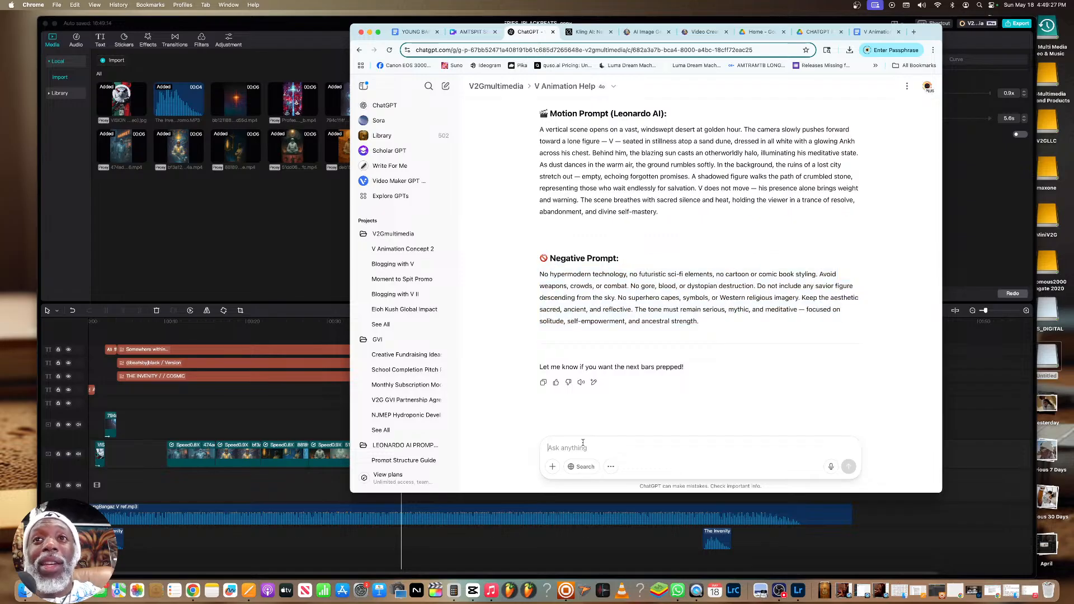
type("HEre ")
type("are the ne")
type("xt b")
key("BackSpace")
key("BackSpace")
type("t bars:")
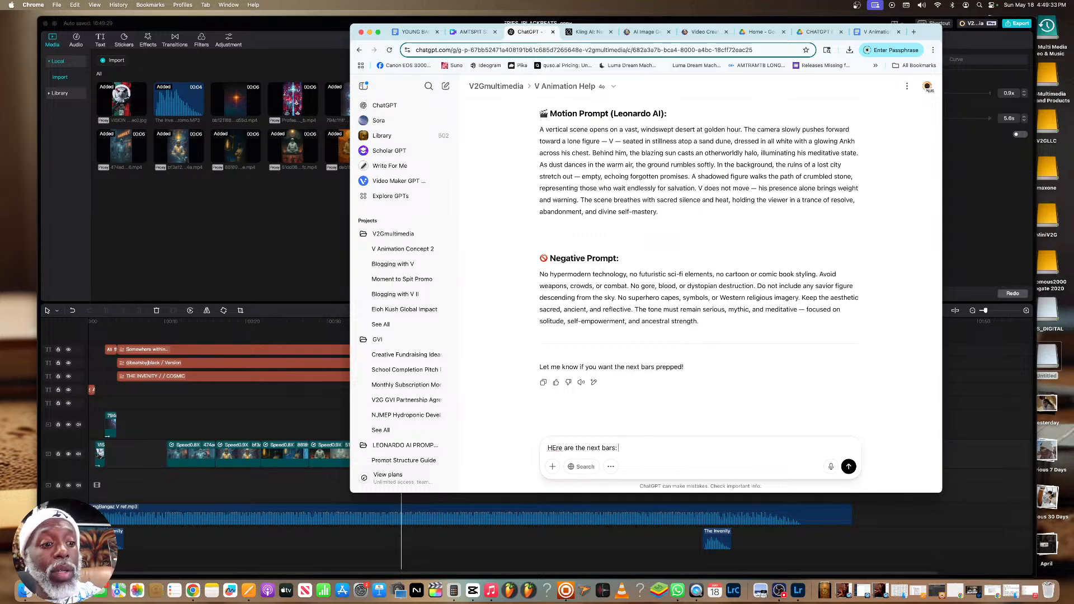
key("super+v")
type("let's go")
key("Return")
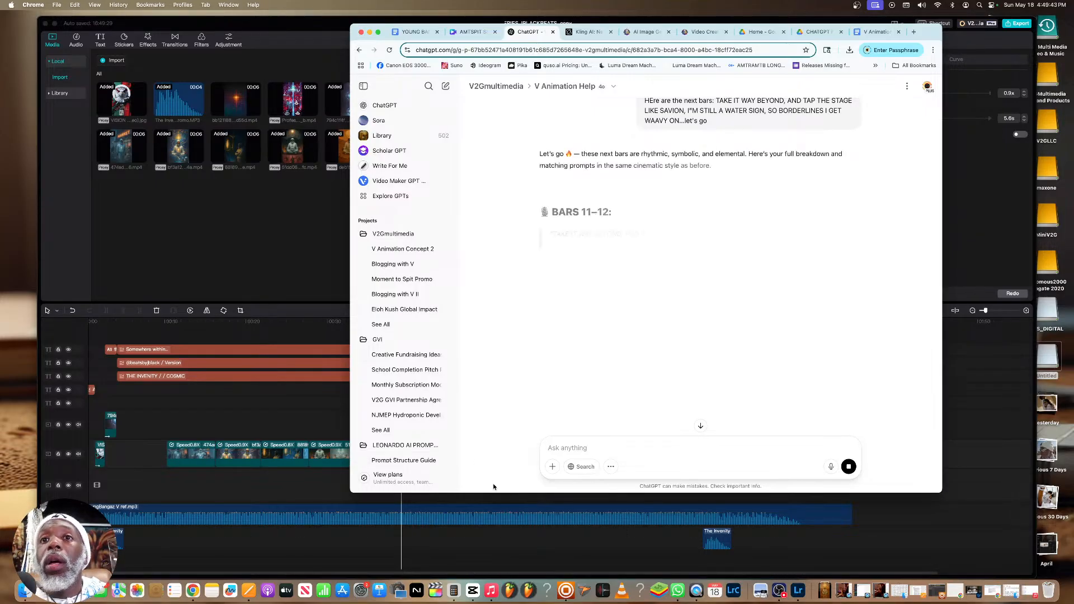
Switch to Music, raise the playback volume slightly, and minimize its window
left_click(491, 590)
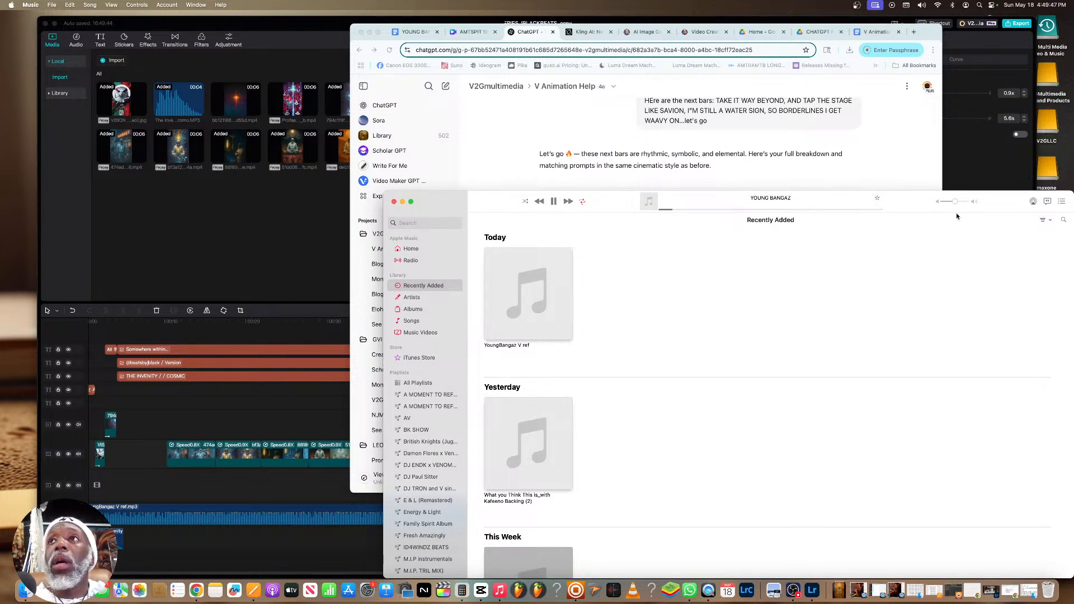
left_click(959, 202)
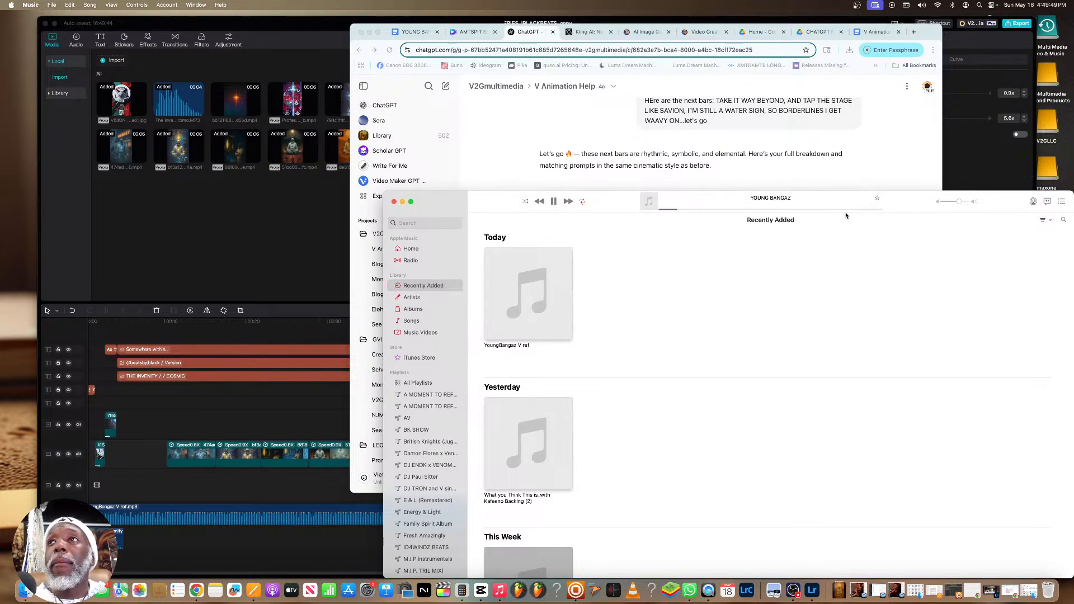
left_click(403, 202)
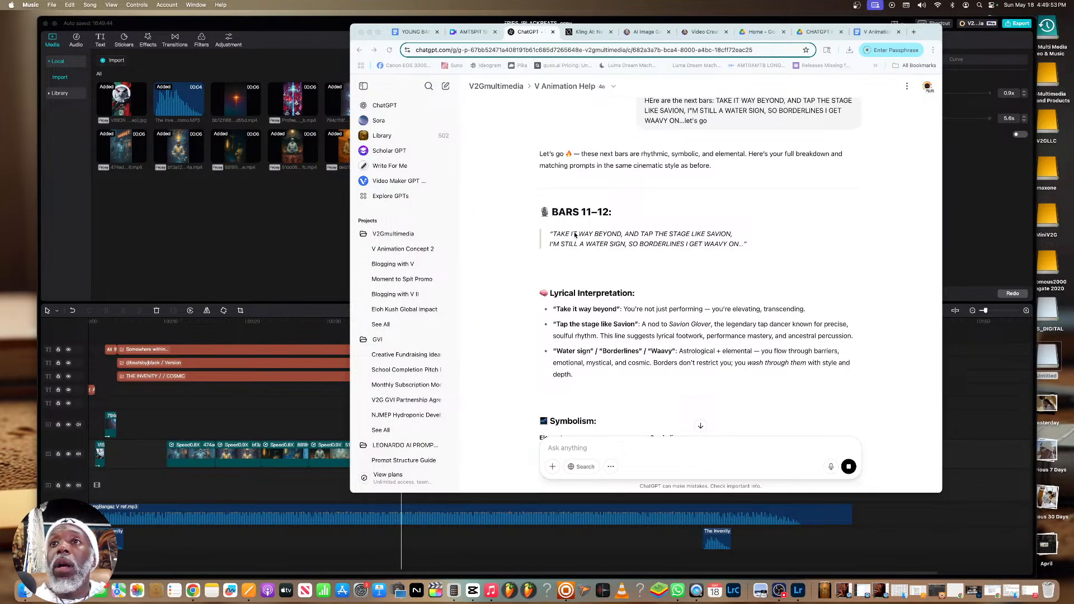
Review ChatGPT's breakdown of bars 11–12, including the lyrical interpretation, symbolism, motion prompt and negative prompt
scroll(658, 242, "down", 5)
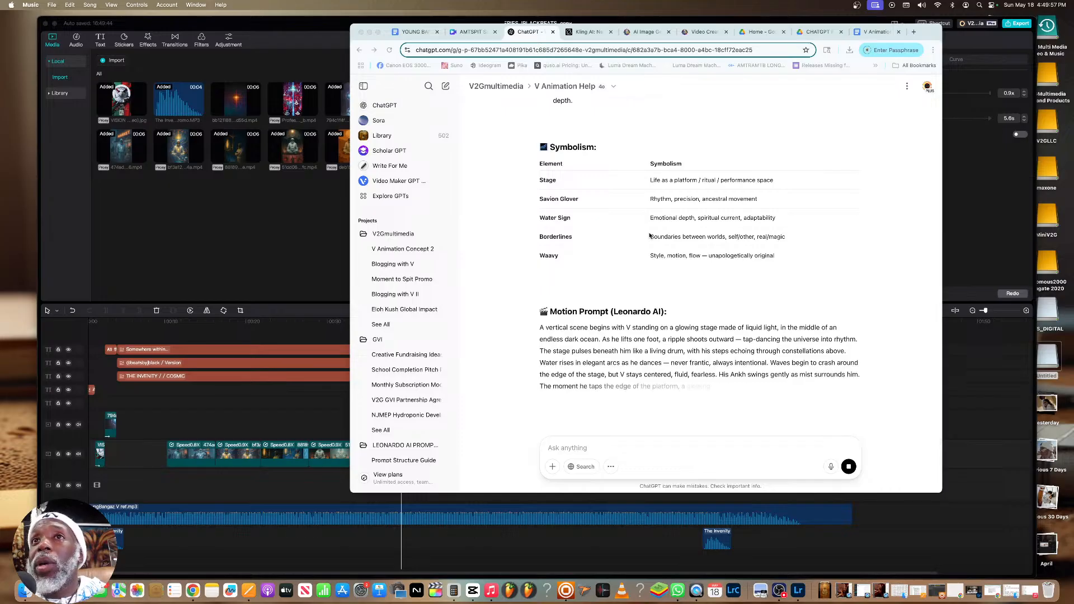
scroll(649, 235, "up", 10)
scroll(650, 235, "down", 4)
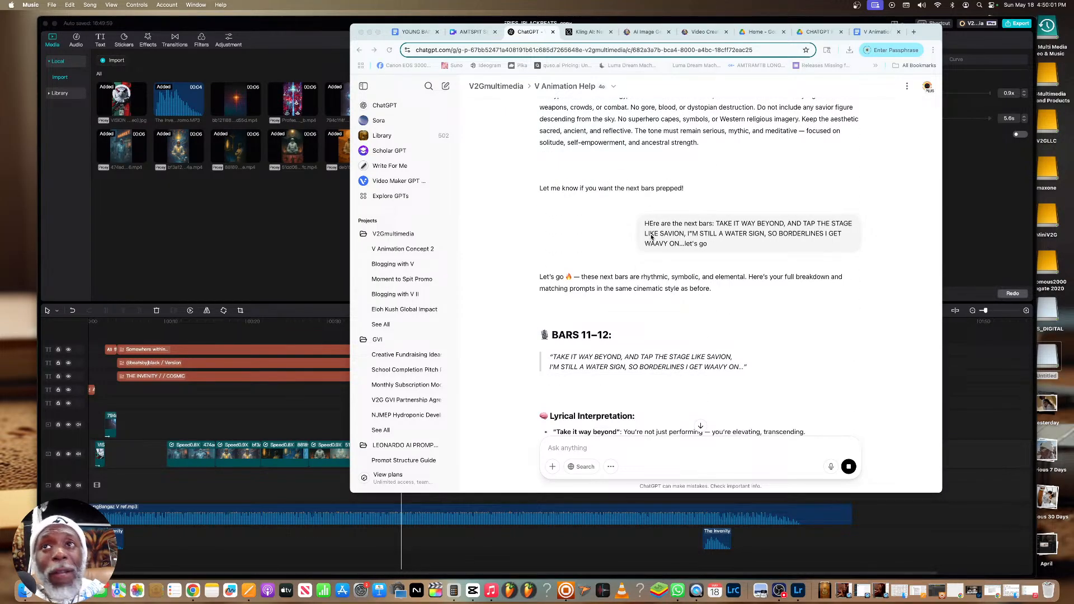
scroll(650, 236, "down", 5)
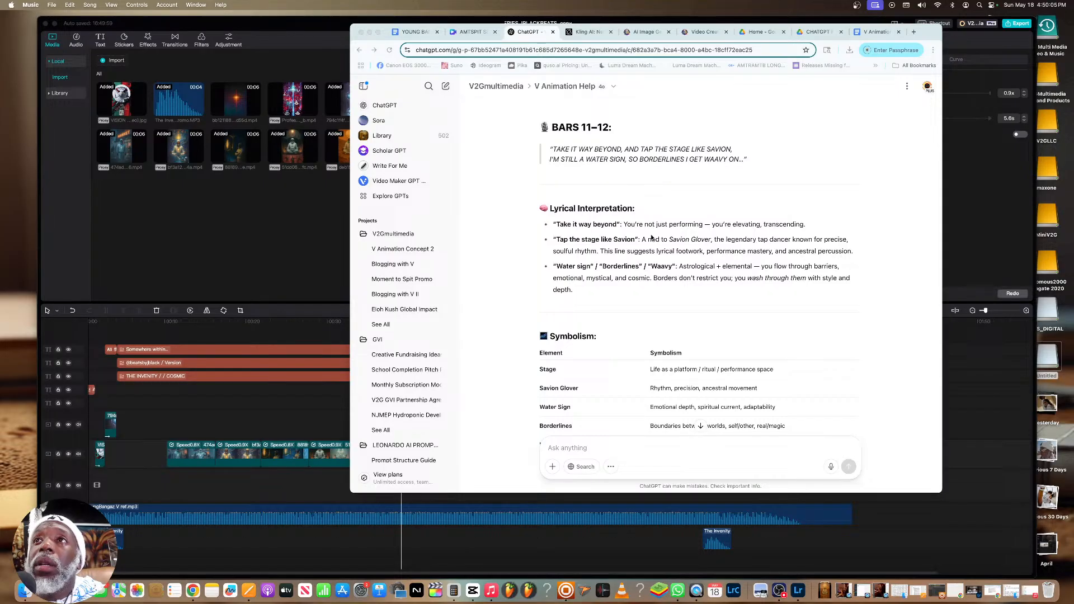
scroll(650, 236, "down", 1)
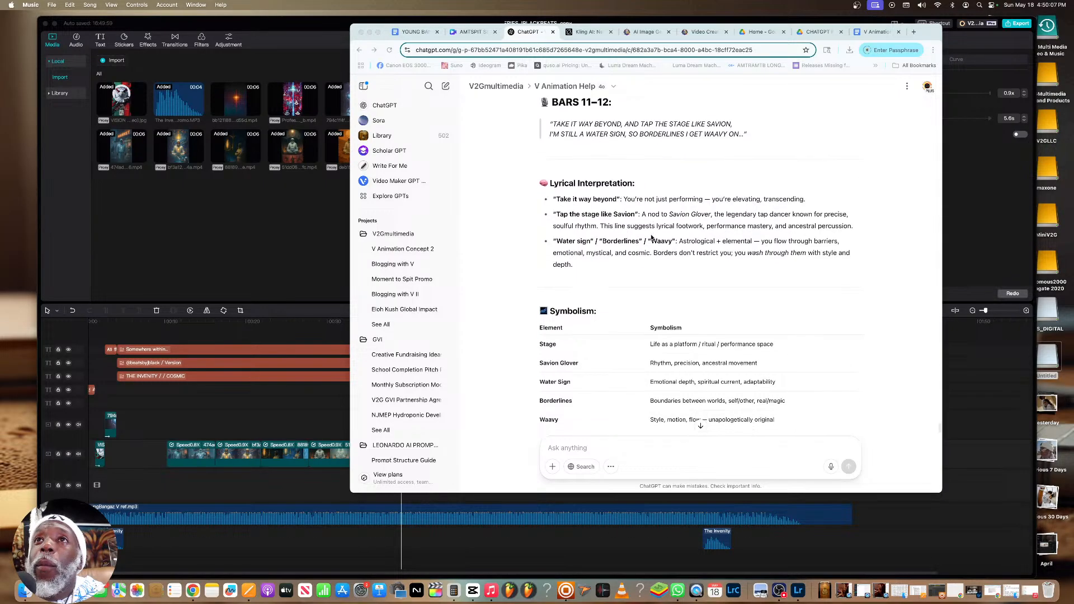
scroll(650, 237, "down", 5)
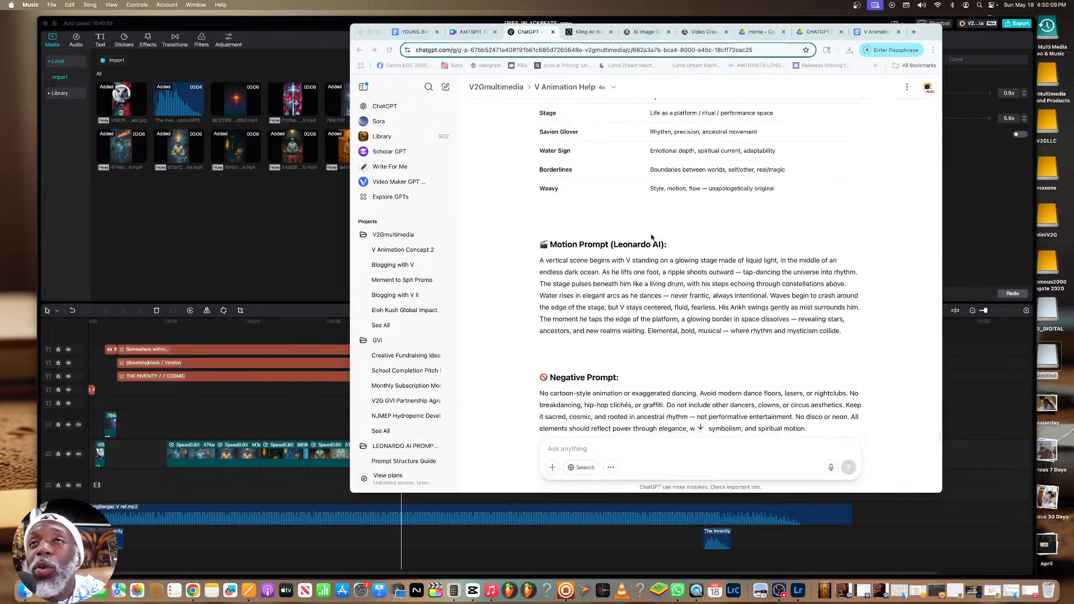
scroll(651, 237, "up", 4)
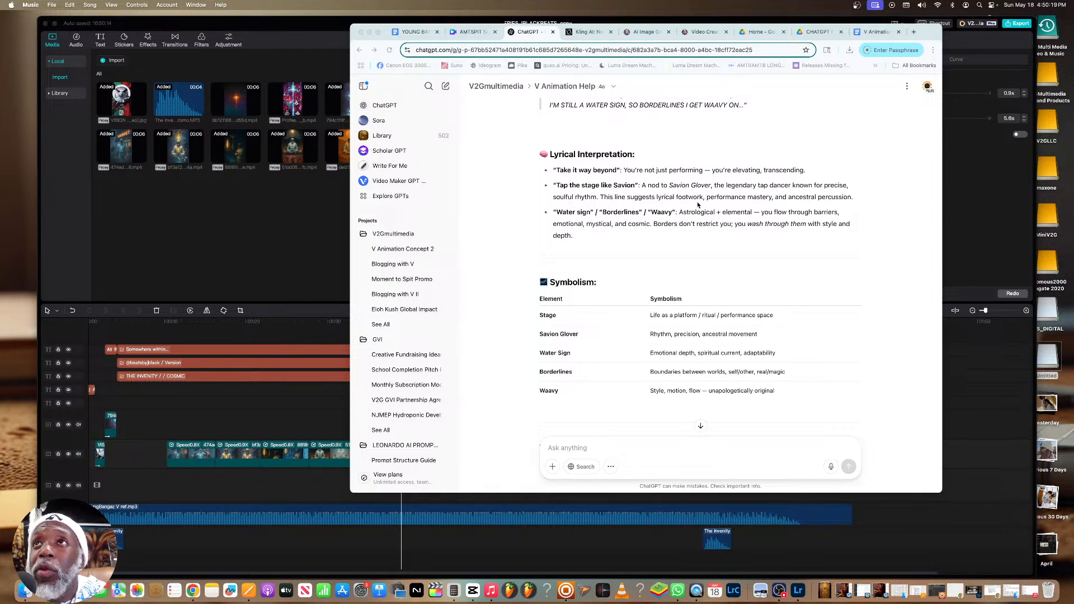
scroll(703, 208, "down", 10)
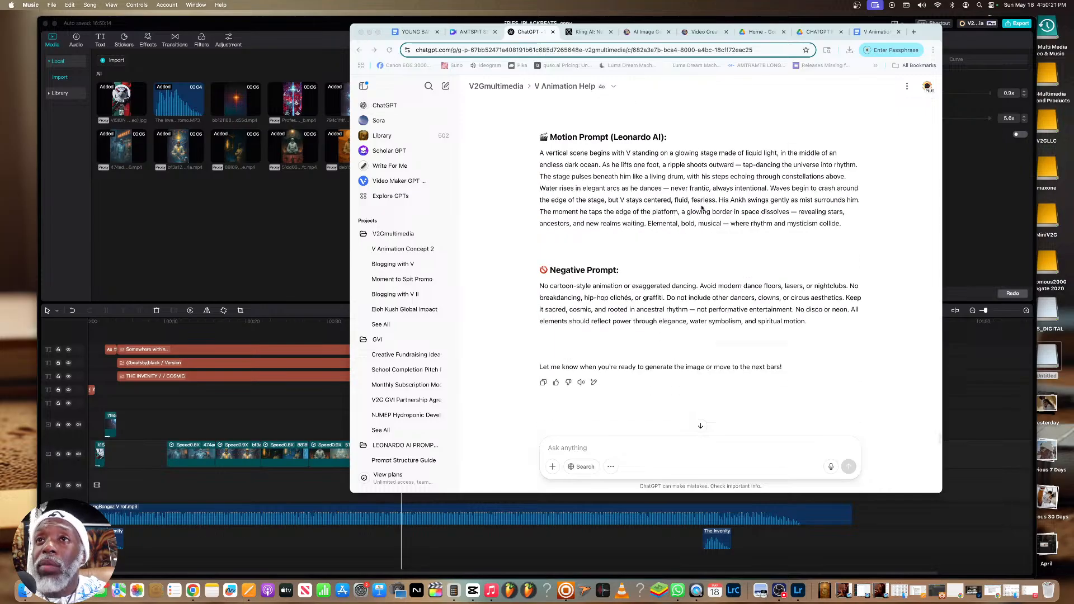
Send ChatGPT the request "let's generate the image" for bars 11–12
left_click(676, 448)
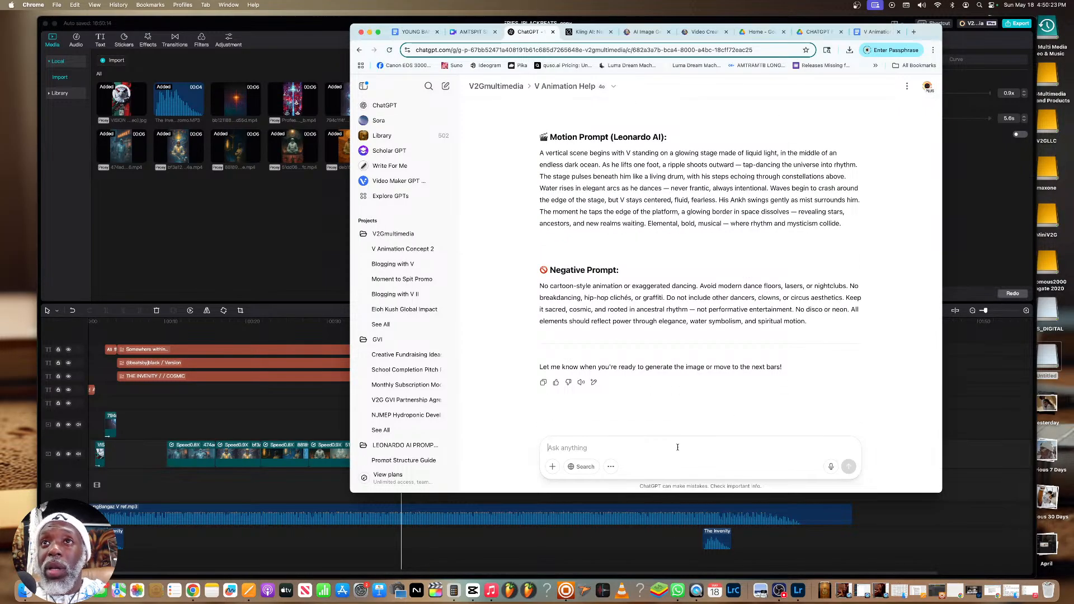
type("let")
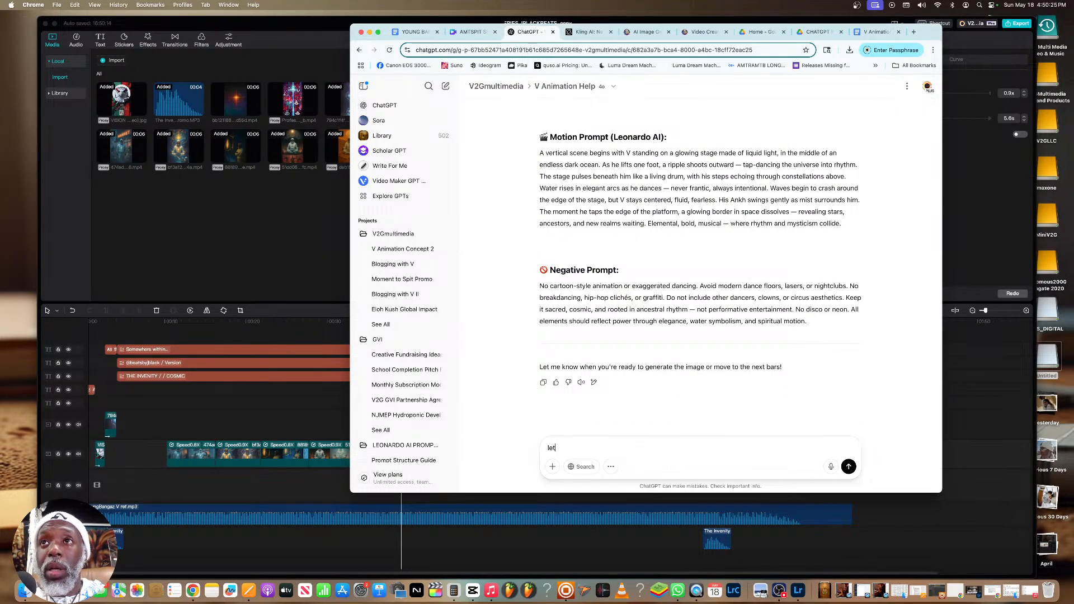
type("'s generate the image")
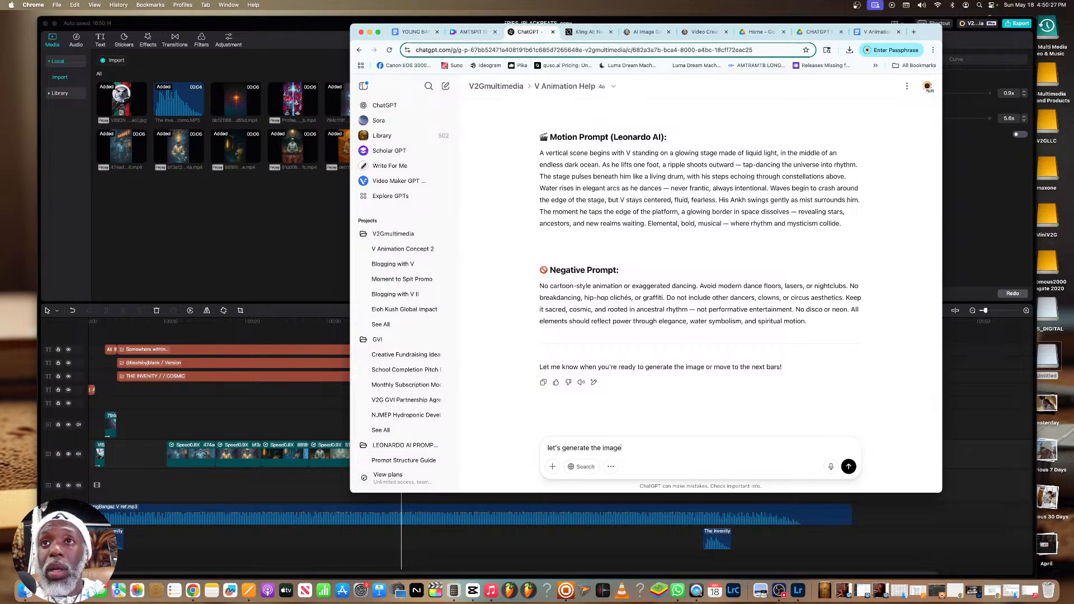
key("Return")
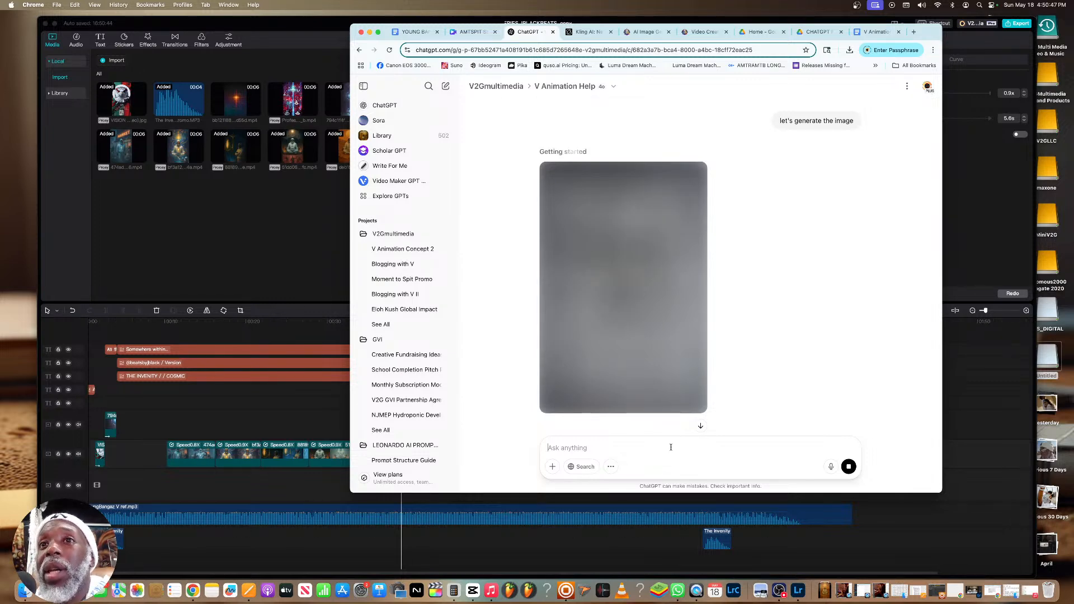
Pause the YOUNG BANGAZ song in Music and switch to CapCut
left_click(491, 590)
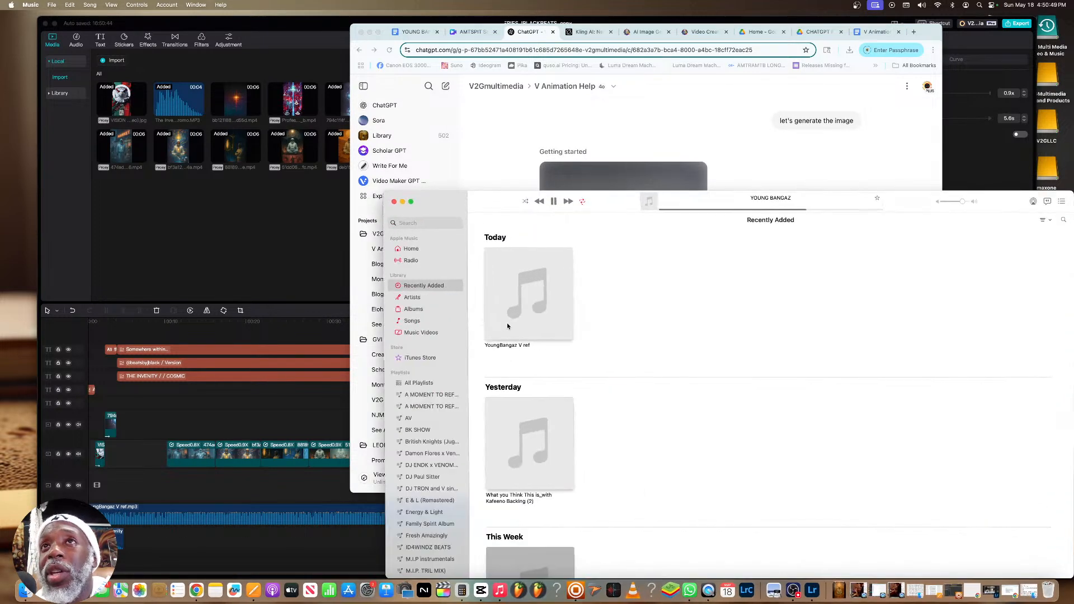
left_click(554, 202)
left_click(314, 222)
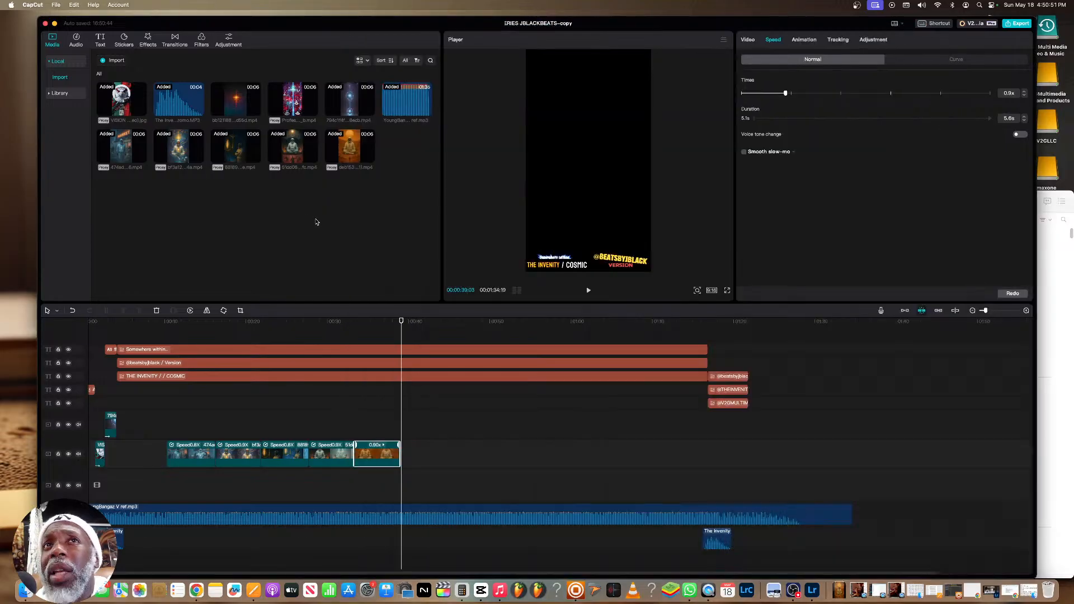
Move the playhead back to the market clip and create English auto captions for the project
left_click_drag(402, 321, 177, 329)
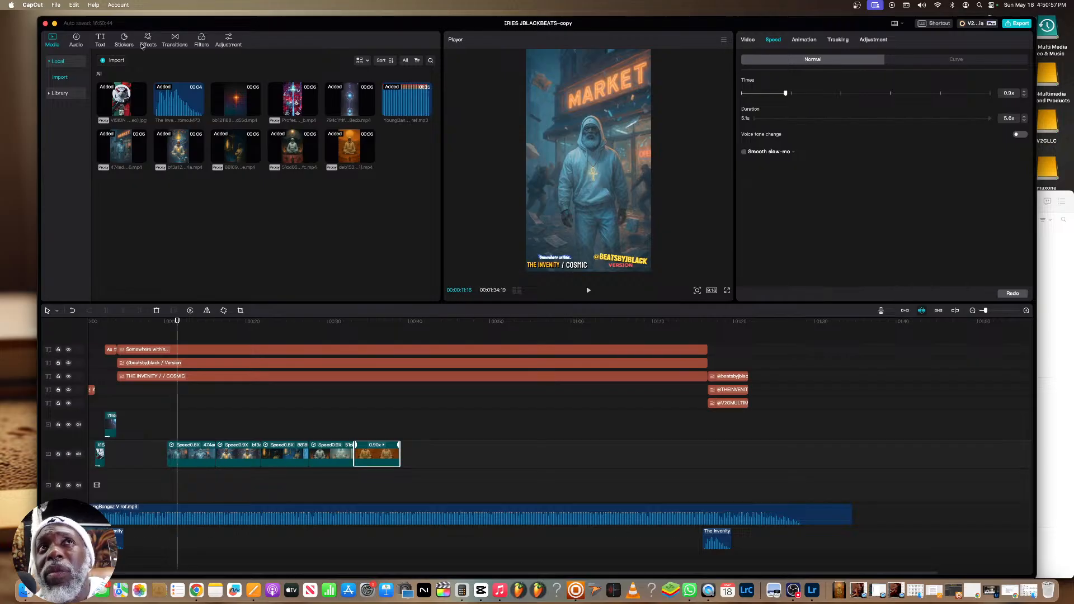
left_click(101, 42)
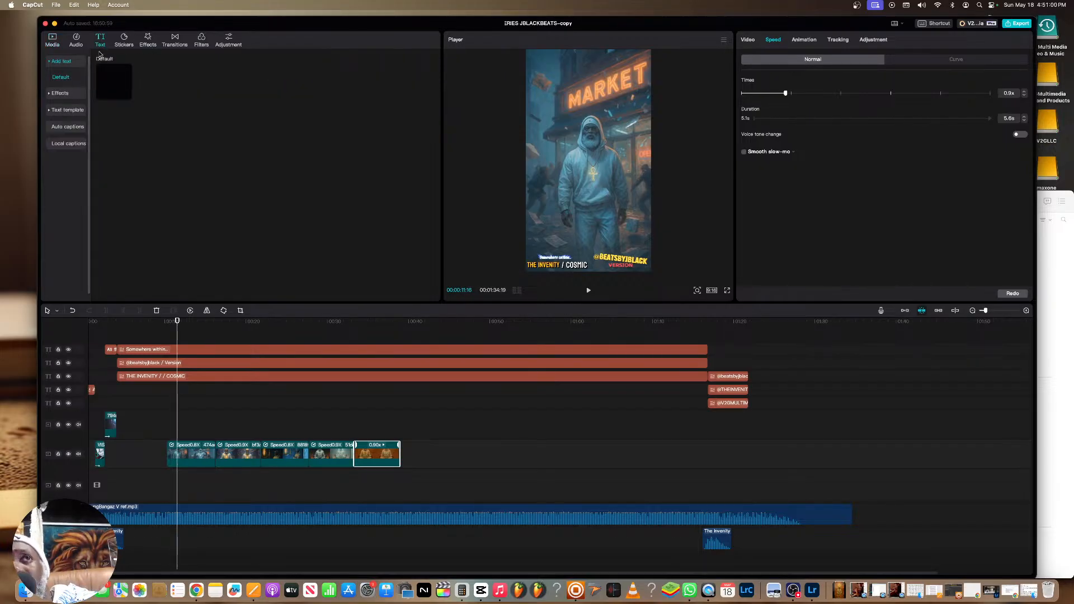
left_click(67, 127)
left_click(266, 222)
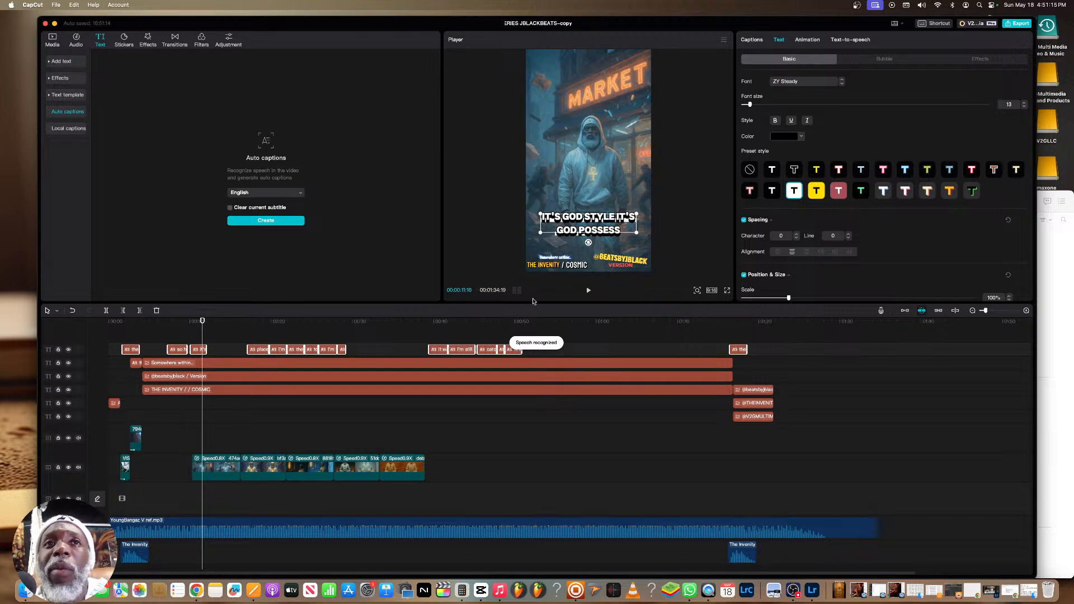
Play the start of the market clip repeatedly to check its first caption against the vocals
left_click(192, 329)
key("space")
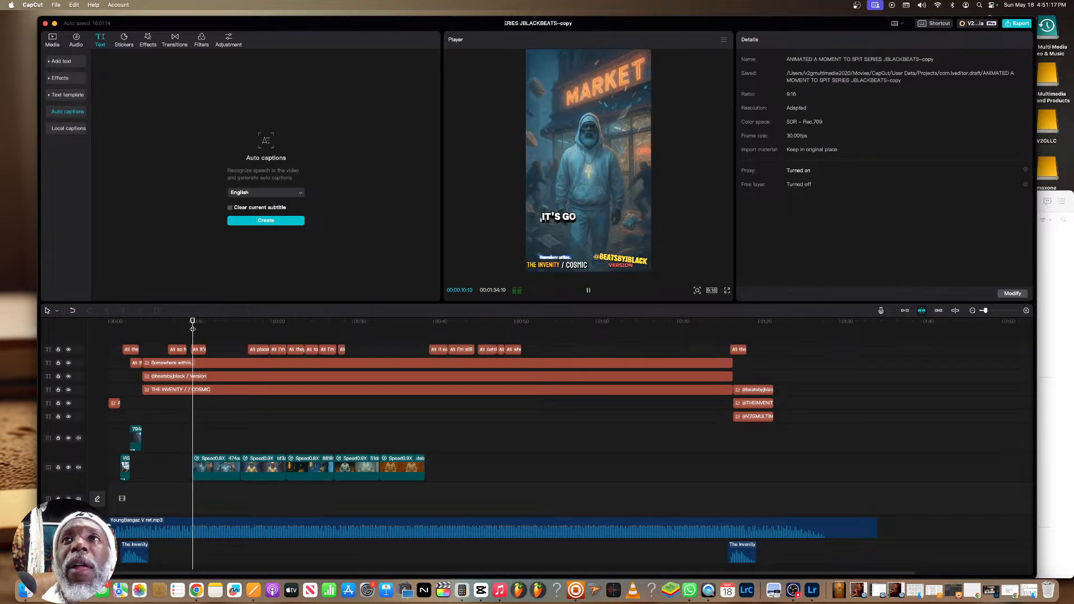
key("space")
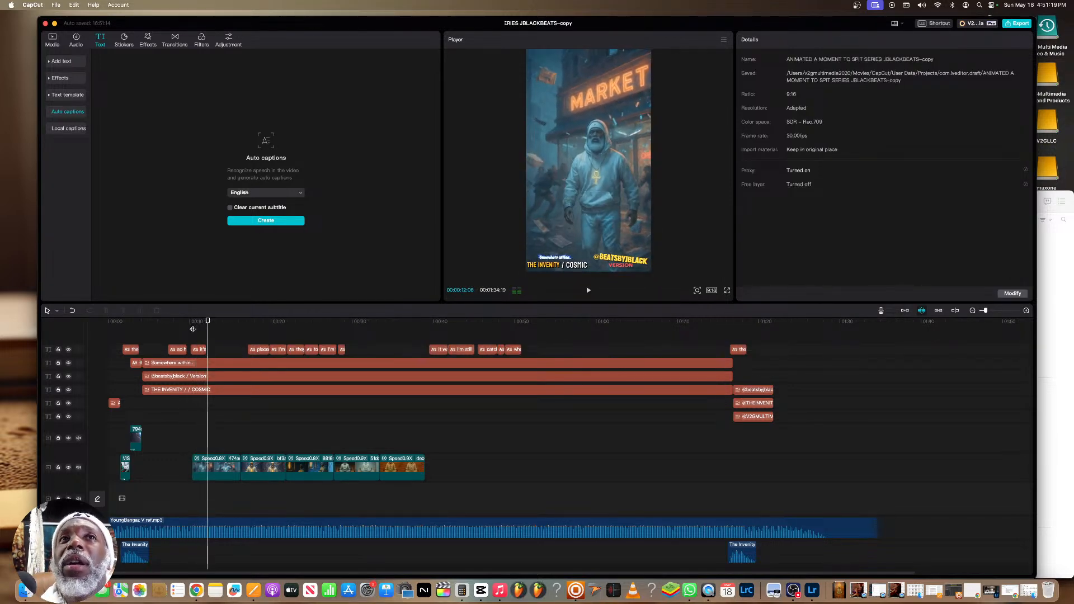
left_click(193, 329)
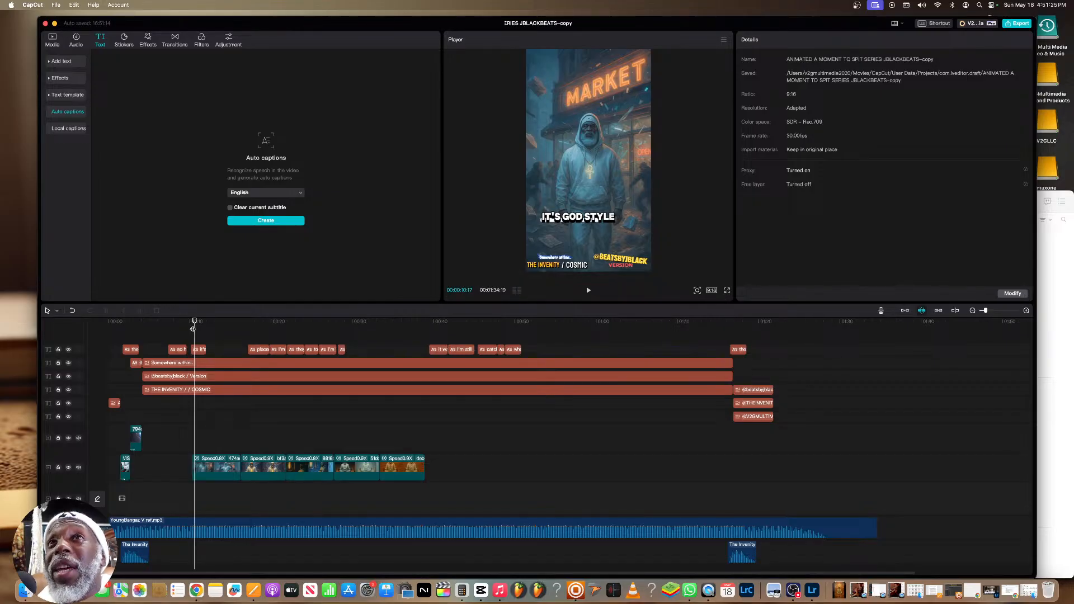
key("space")
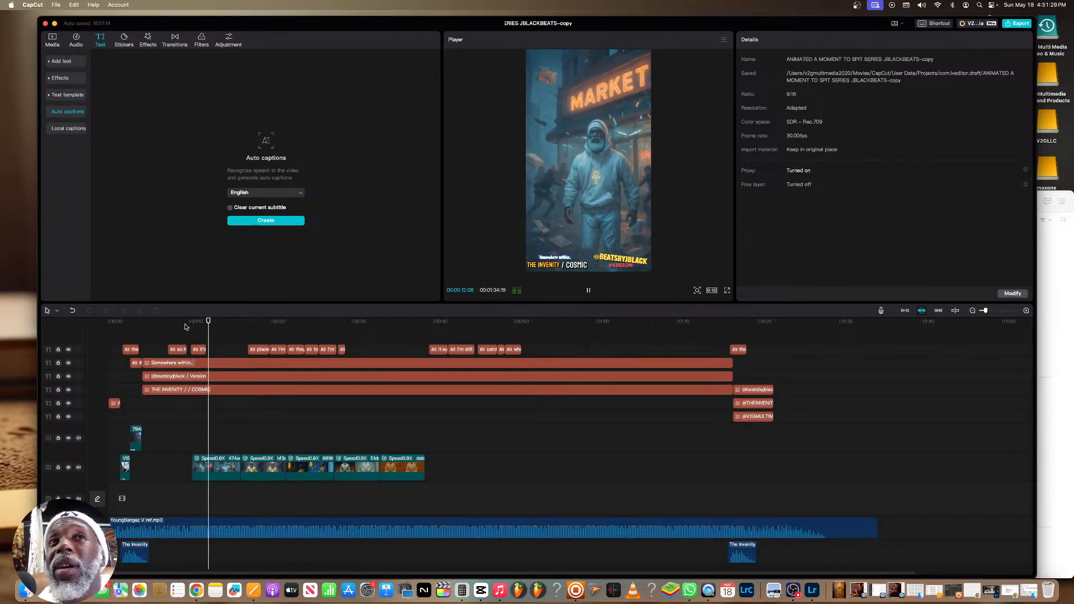
left_click(176, 330)
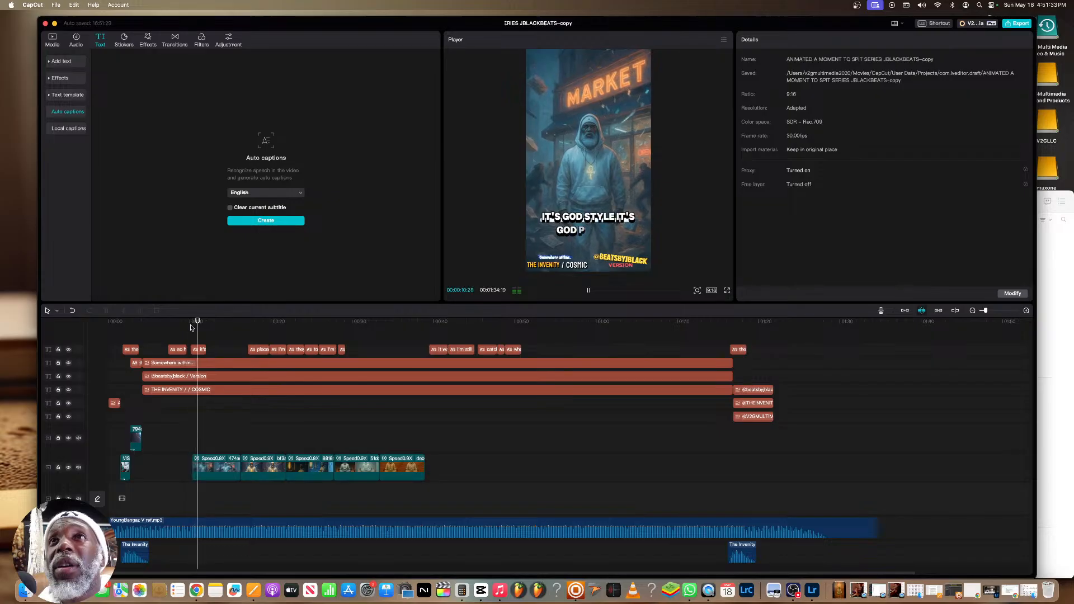
key("space")
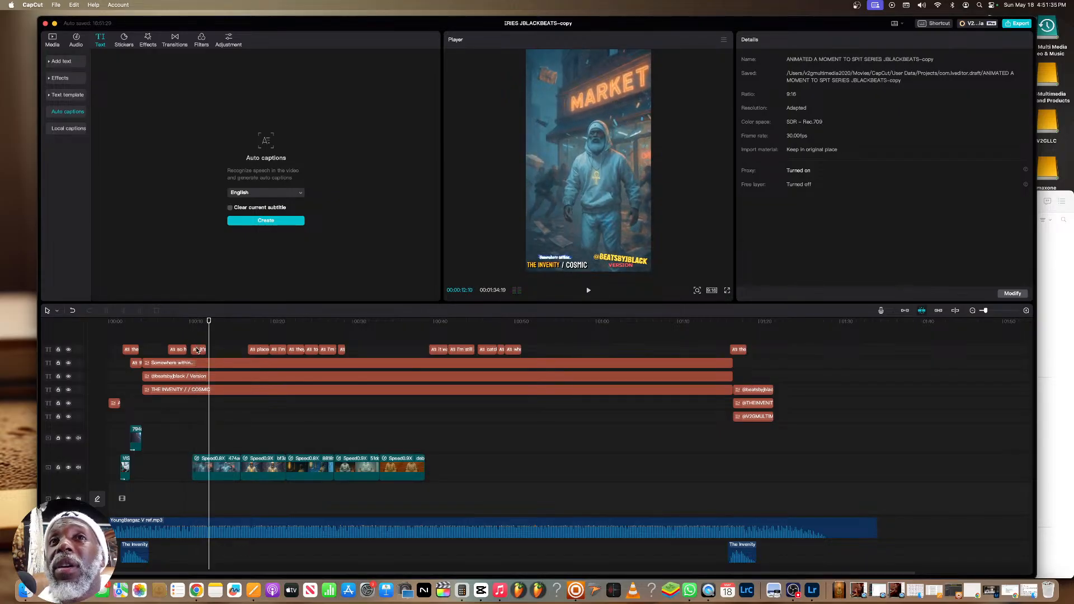
Correct the market clip's first caption to read "It's got style it's got pizzazz"
right_click(198, 350)
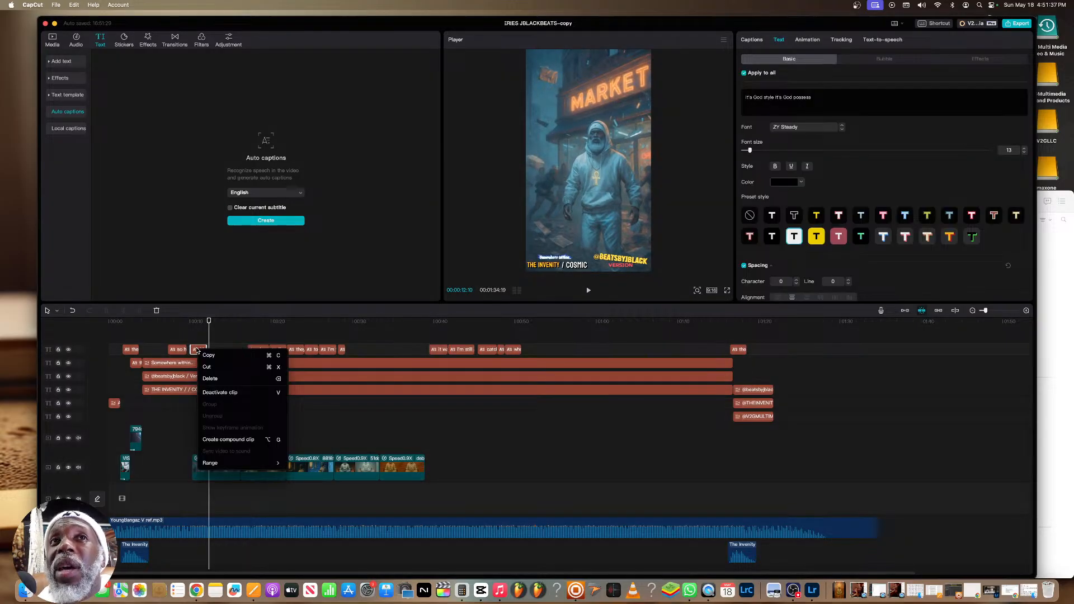
left_click(203, 355)
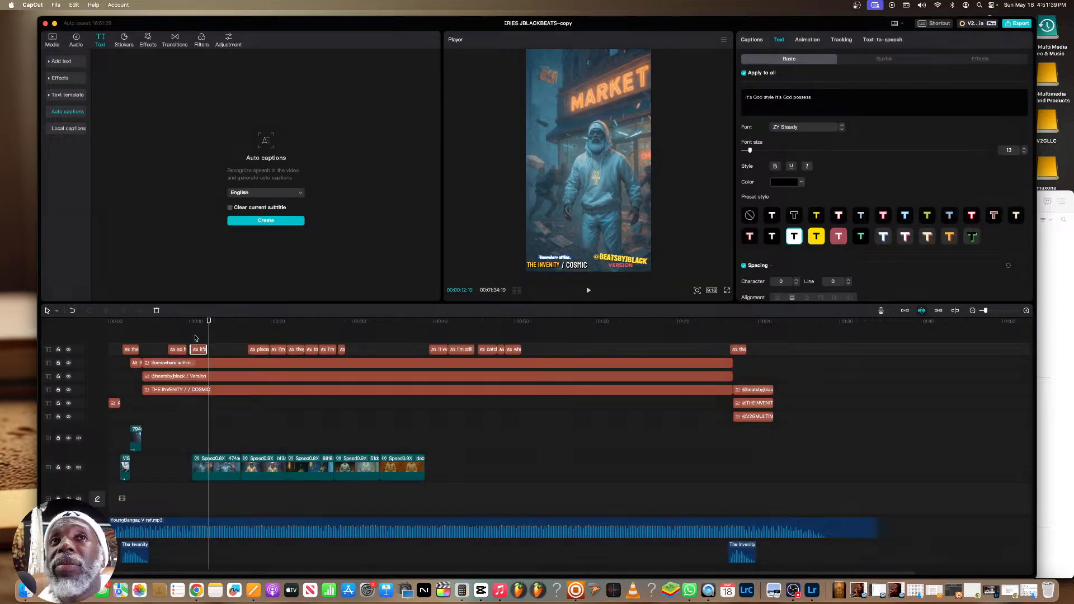
left_click(193, 333)
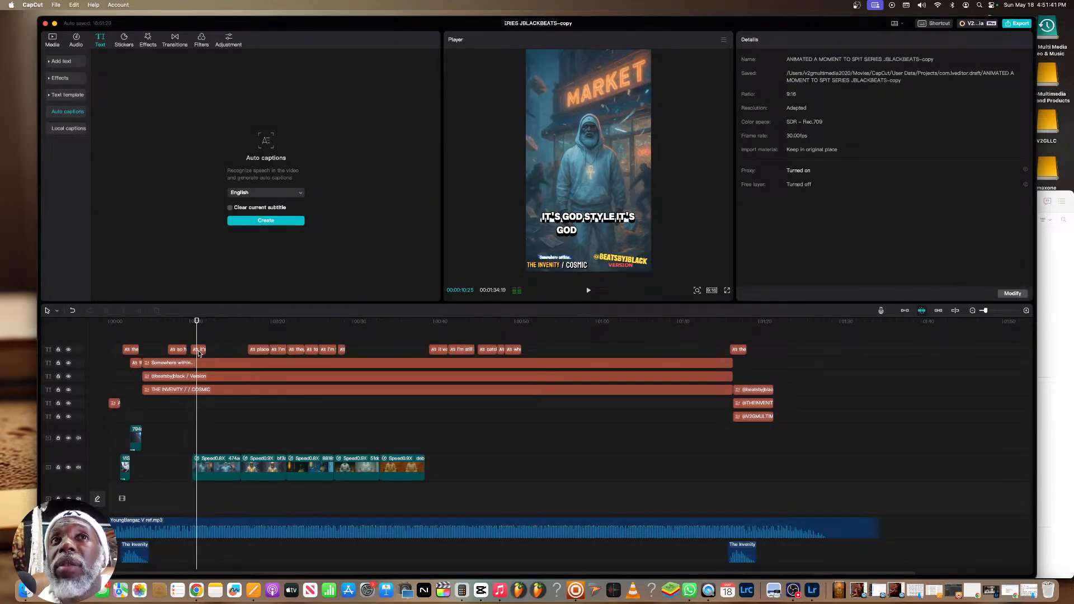
double_click(756, 97)
double_click(756, 95)
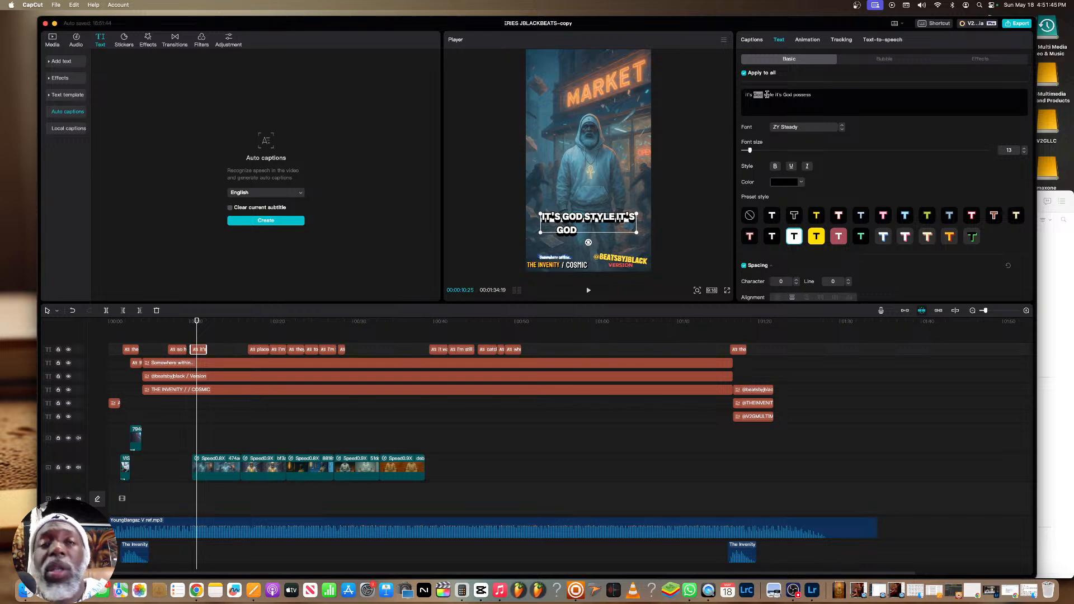
type("got")
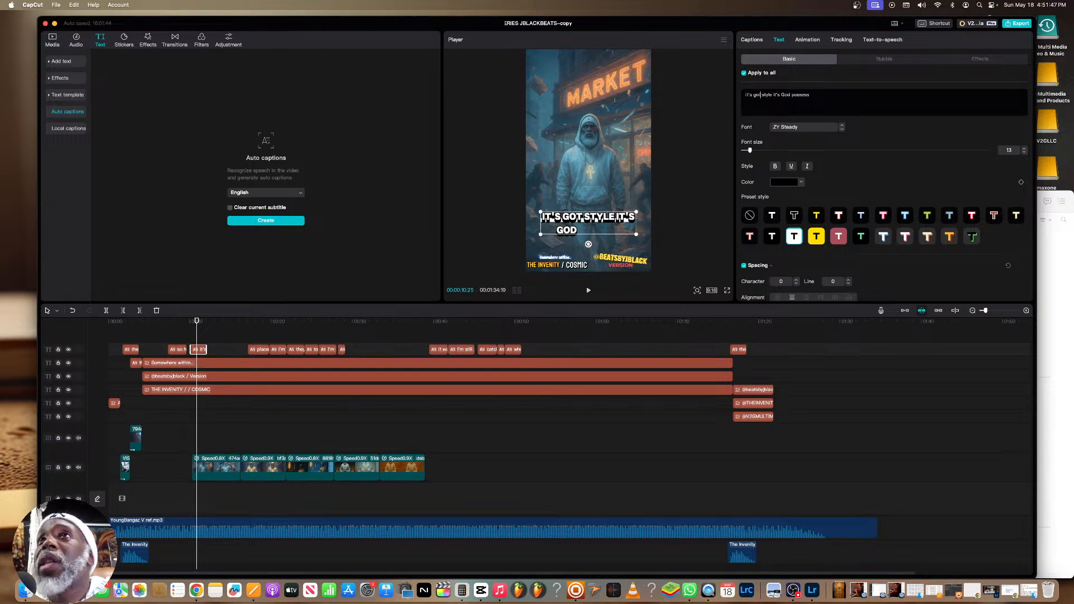
double_click(785, 94)
type("got")
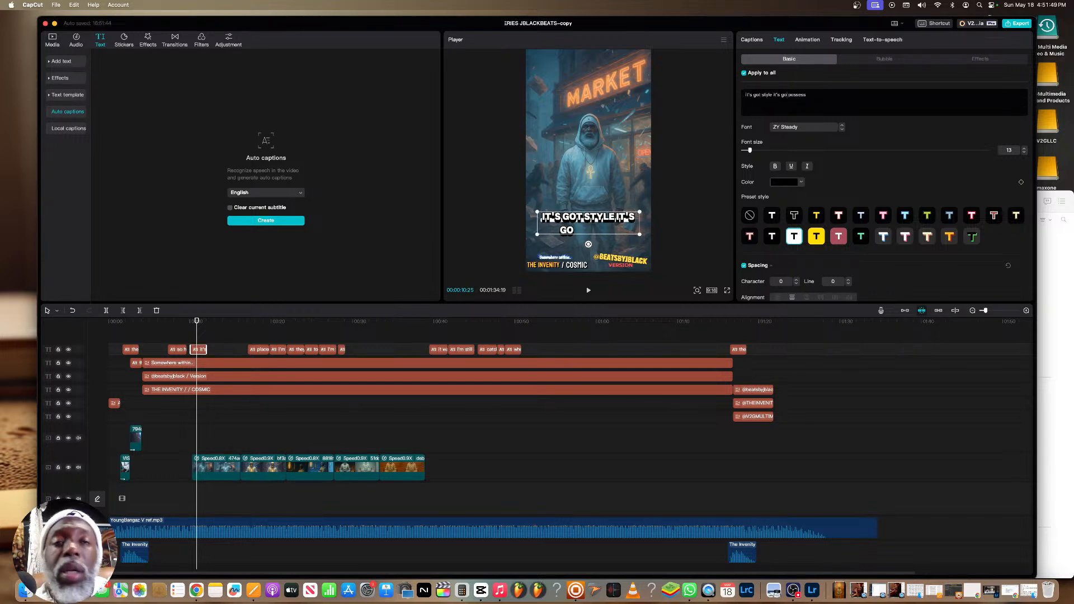
double_click(800, 95)
type("pizzazz")
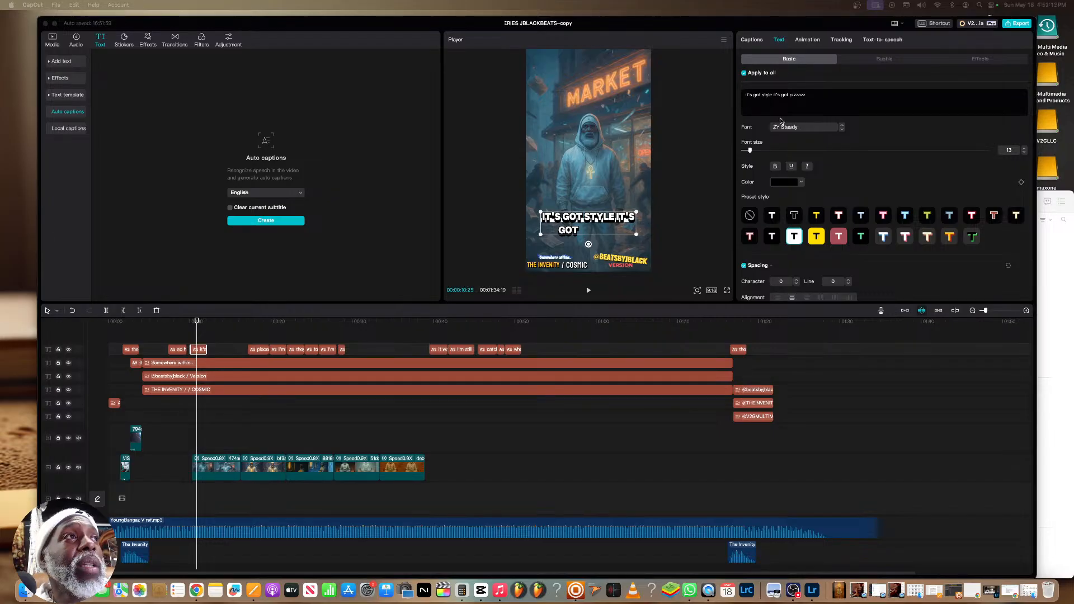
left_click(804, 110)
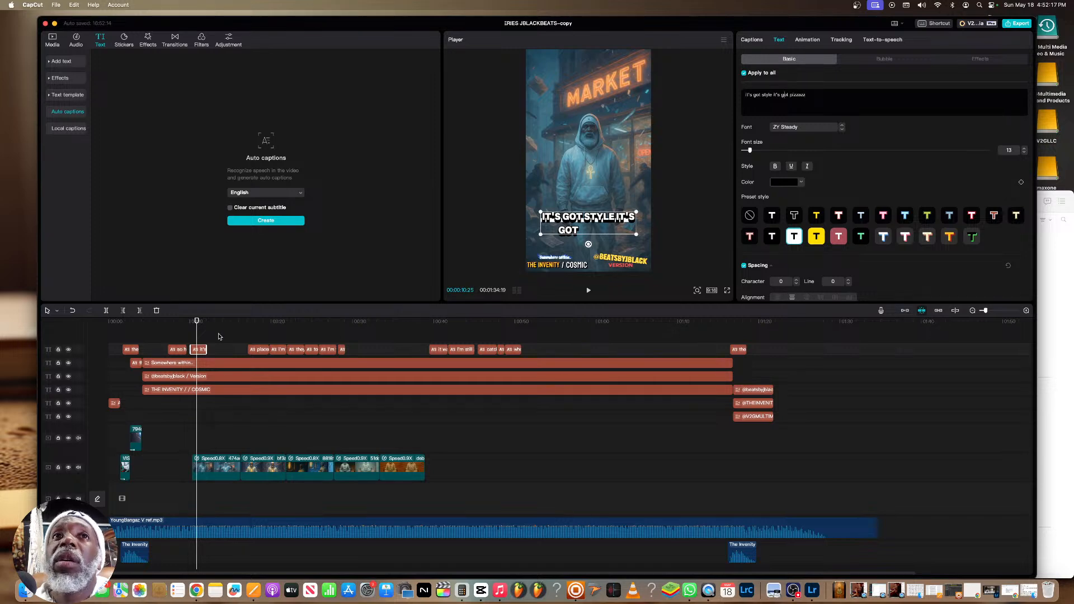
key("BackSpace")
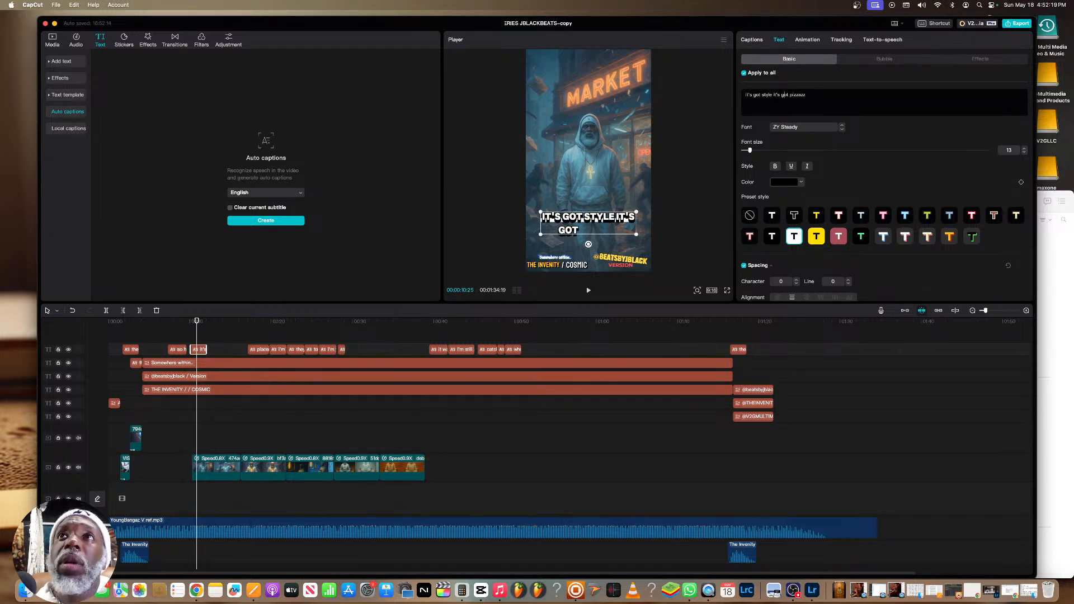
Play the corrected caption, copy it and paste the duplicate directly after it on the caption track
key("space")
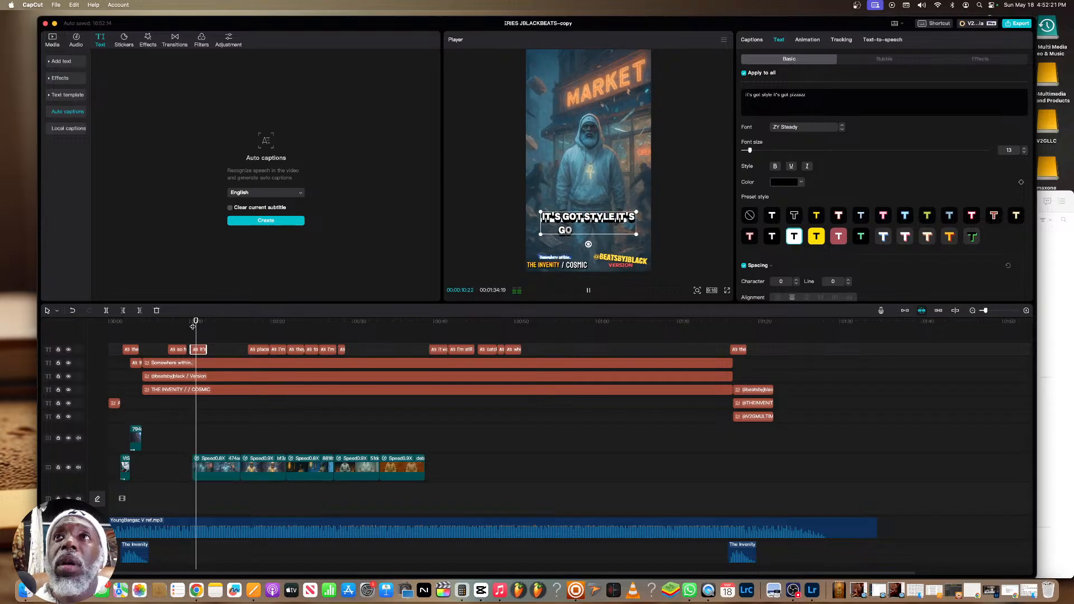
key("space")
right_click(196, 350)
left_click(209, 358)
left_click(207, 348)
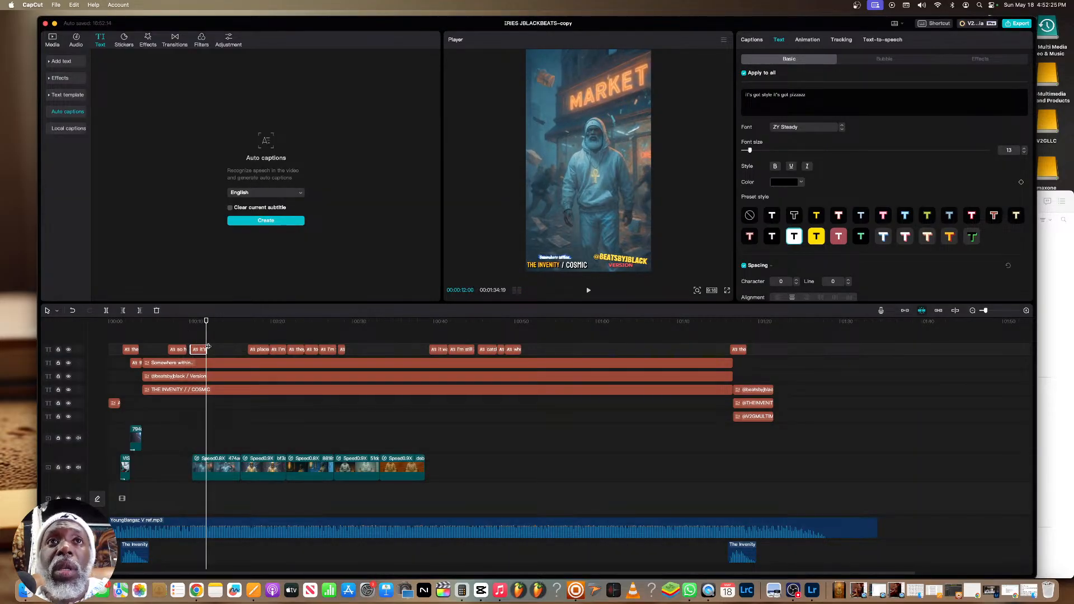
left_click(209, 344)
left_click(207, 346)
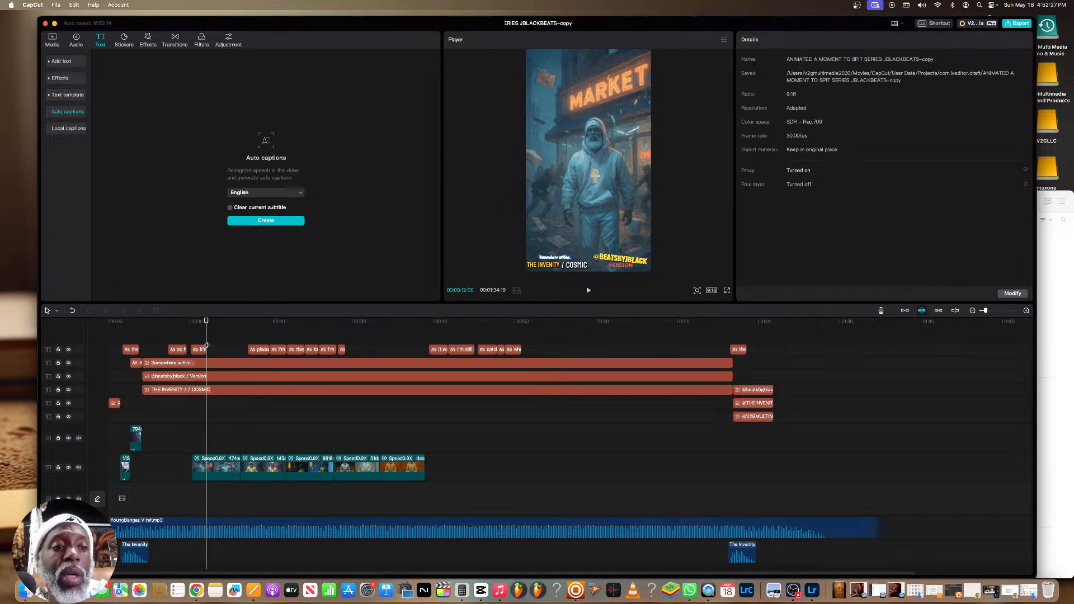
left_click(207, 346)
Replace the duplicated caption's text with "We're no longer with ya trash"
left_click_drag(809, 94, 748, 95)
type("We'r")
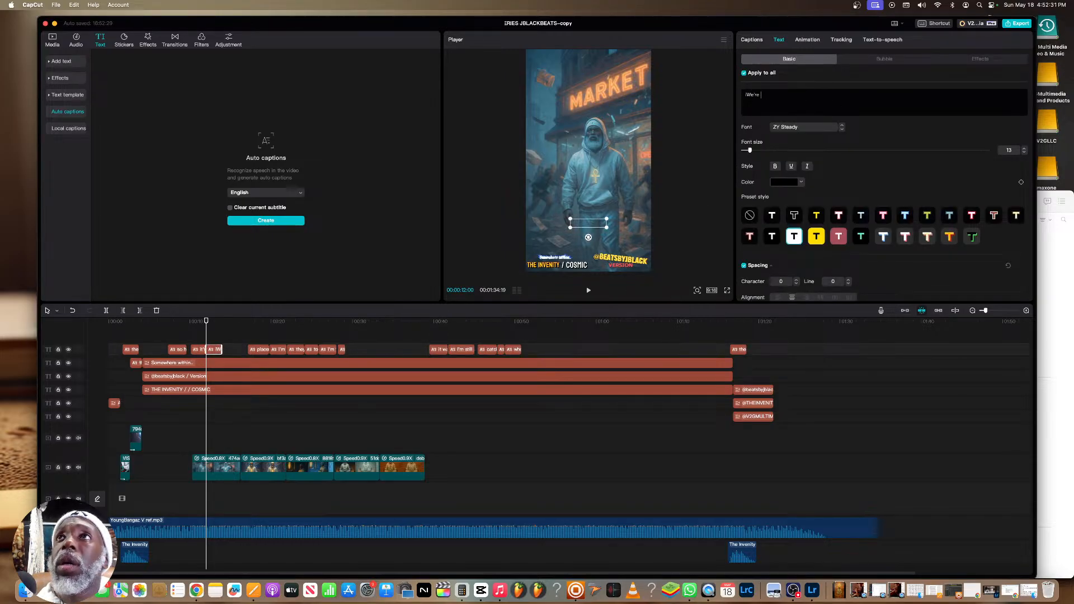
key("BackSpace")
key("BackSpace")
type("We're no lo")
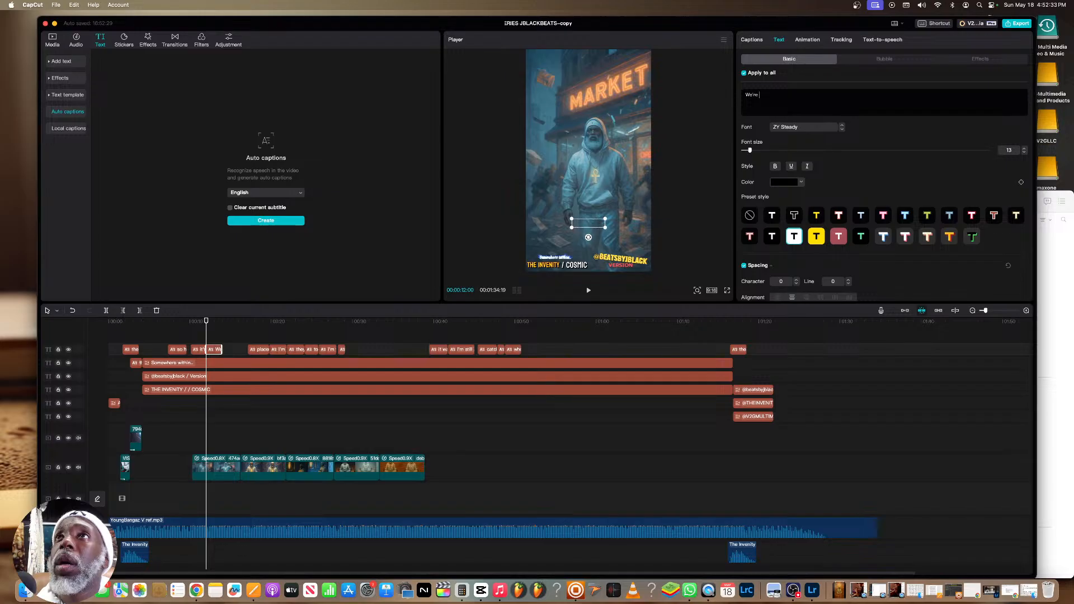
type("nger wi")
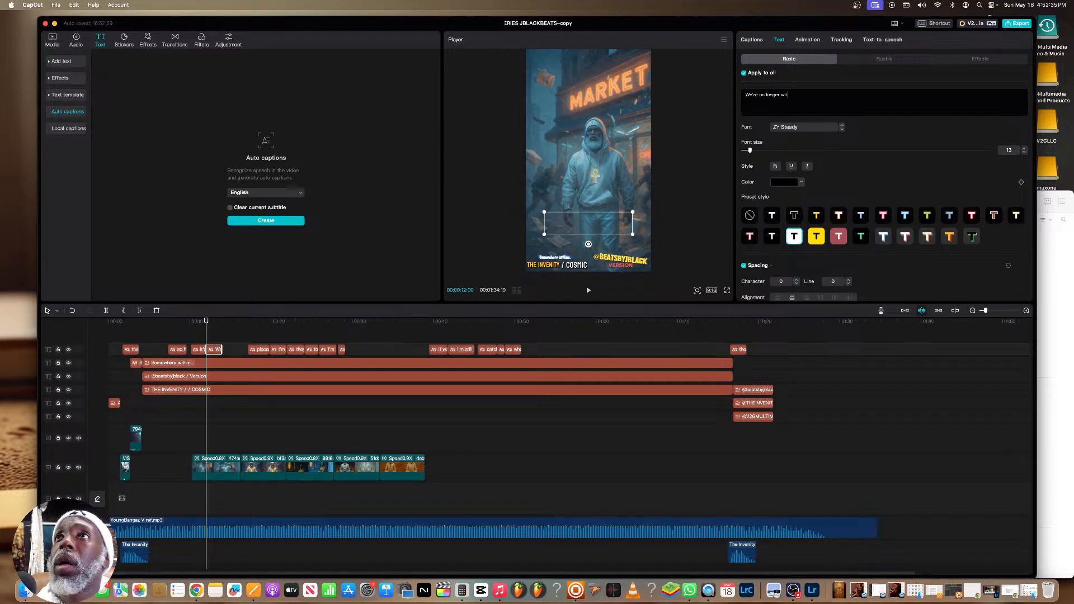
type("th ya trash")
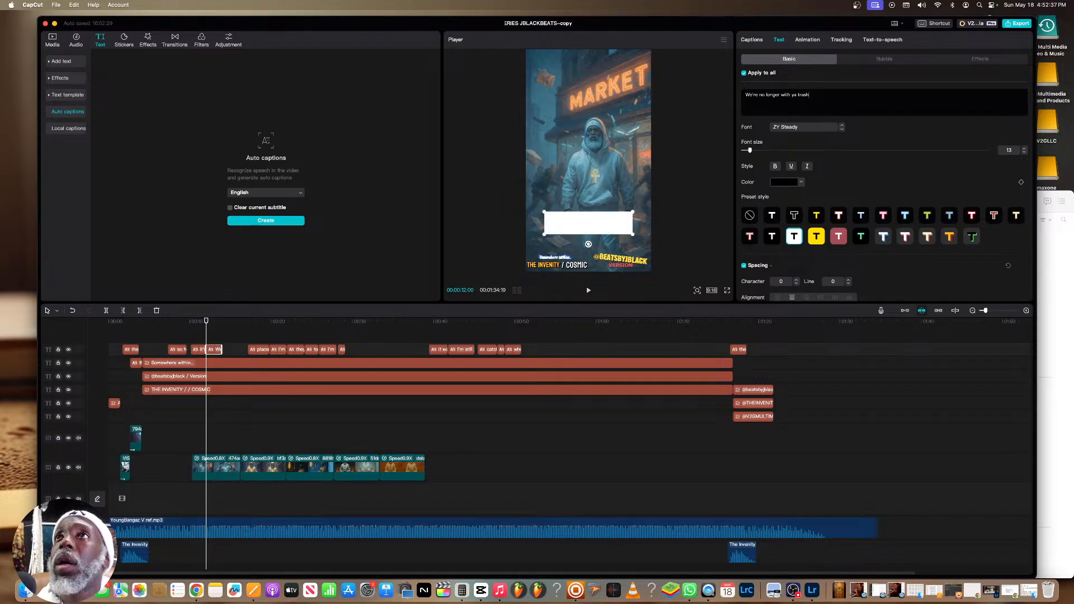
Play the new caption against the vocals and add an extra space before "ya" in its text
left_click(195, 329)
key("space")
key("space")
left_click(211, 349)
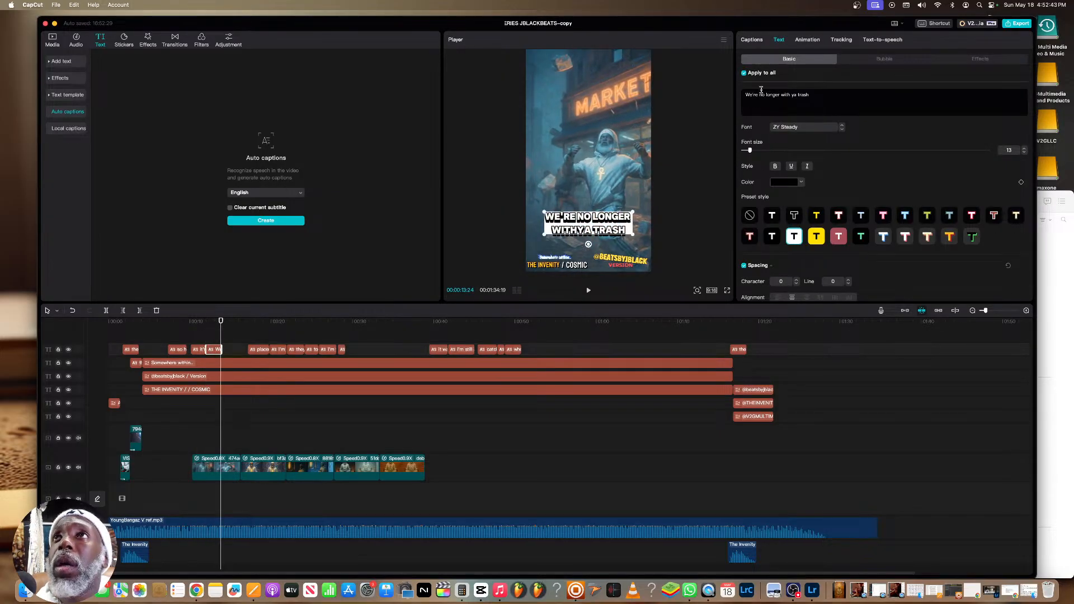
left_click(792, 100)
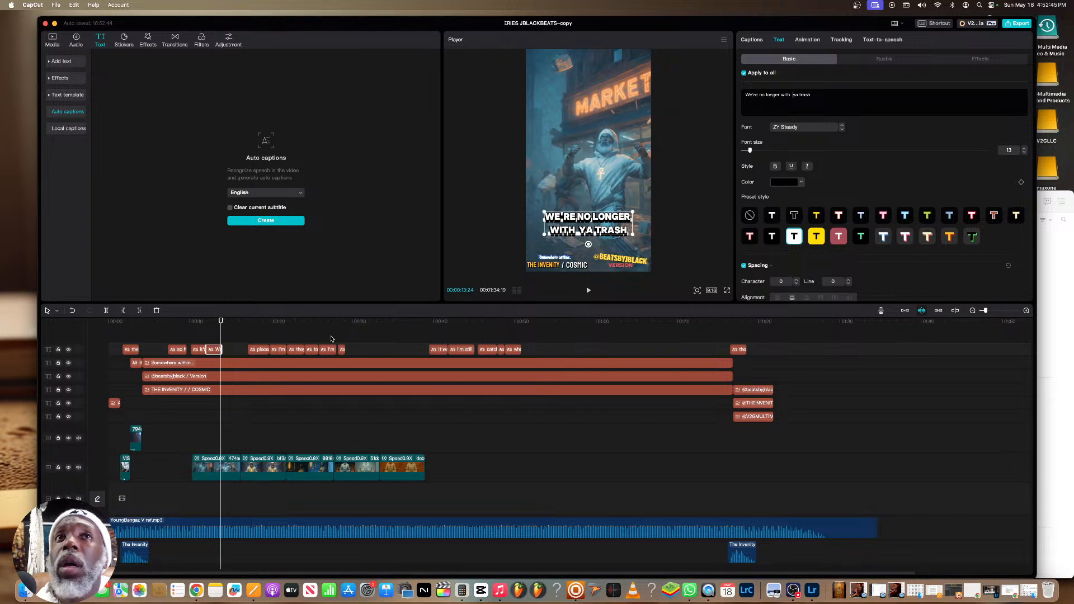
left_click(195, 334)
key("space")
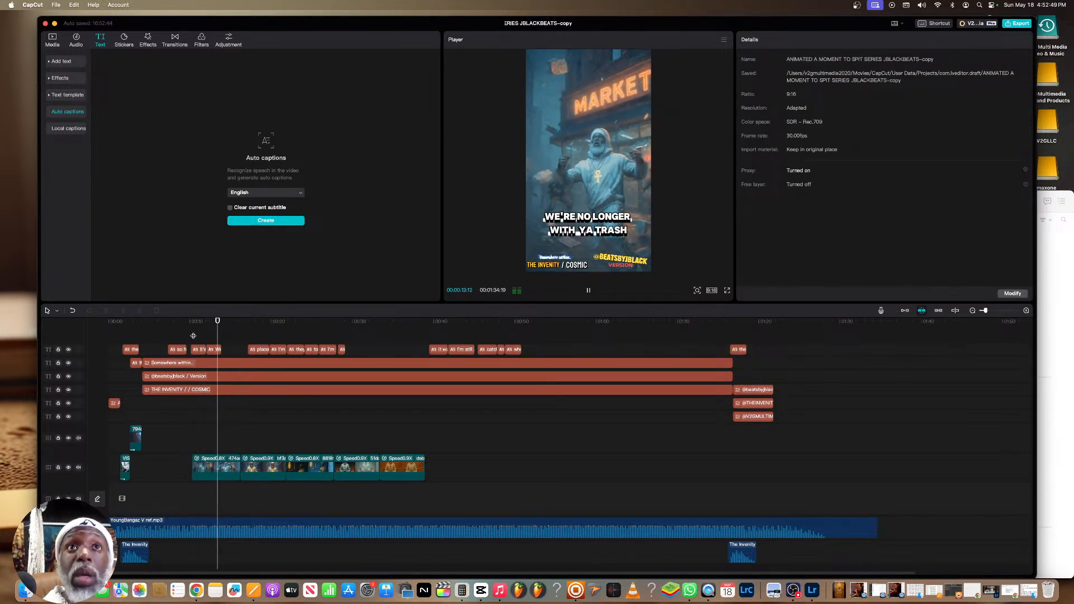
Paste another caption copy after the "We're no longer" caption and change its text to "Watch is scatter like a corner store clash."
left_click(222, 338)
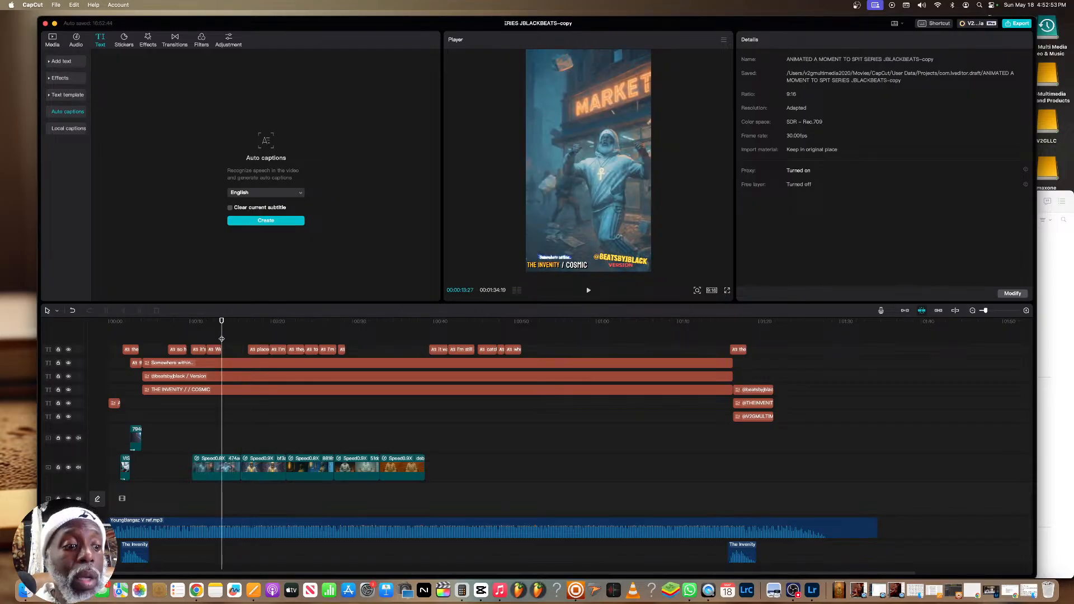
left_click(229, 349)
left_click_drag(823, 97, 613, 80)
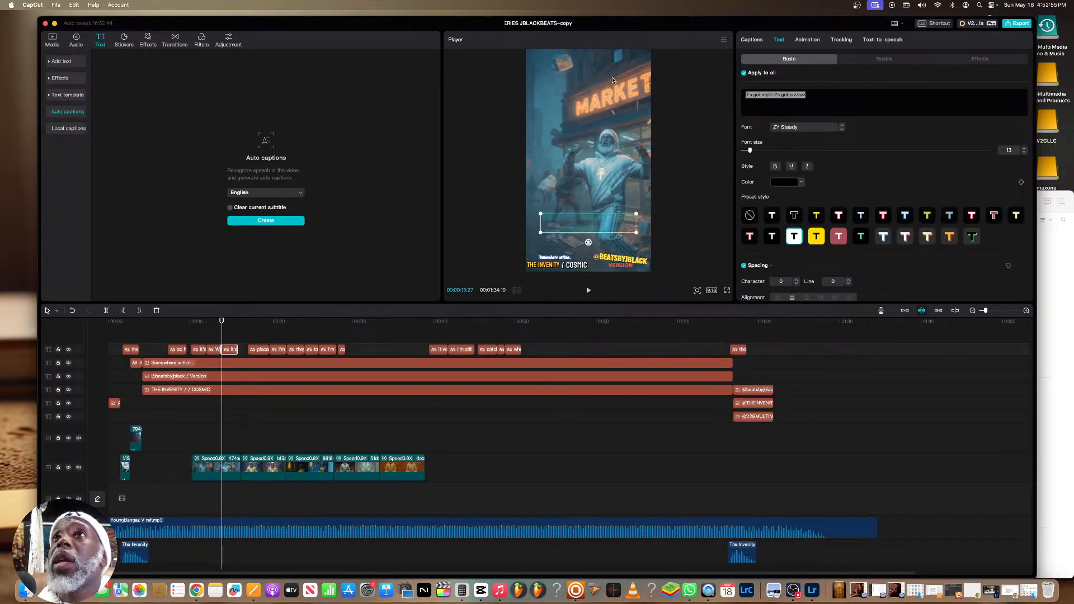
type("Watch is ")
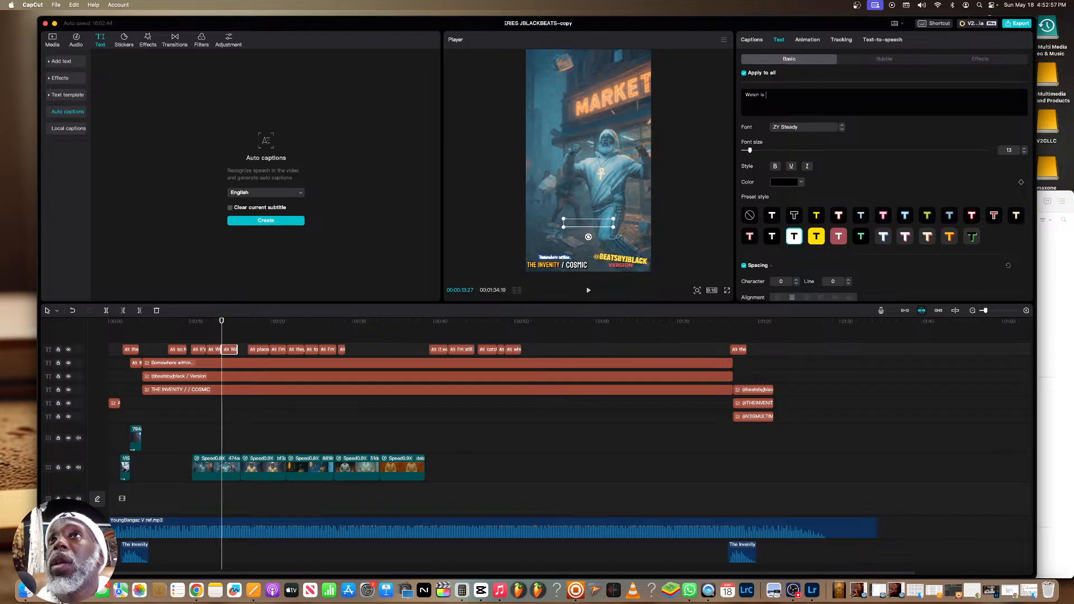
type("scatter like a corner st")
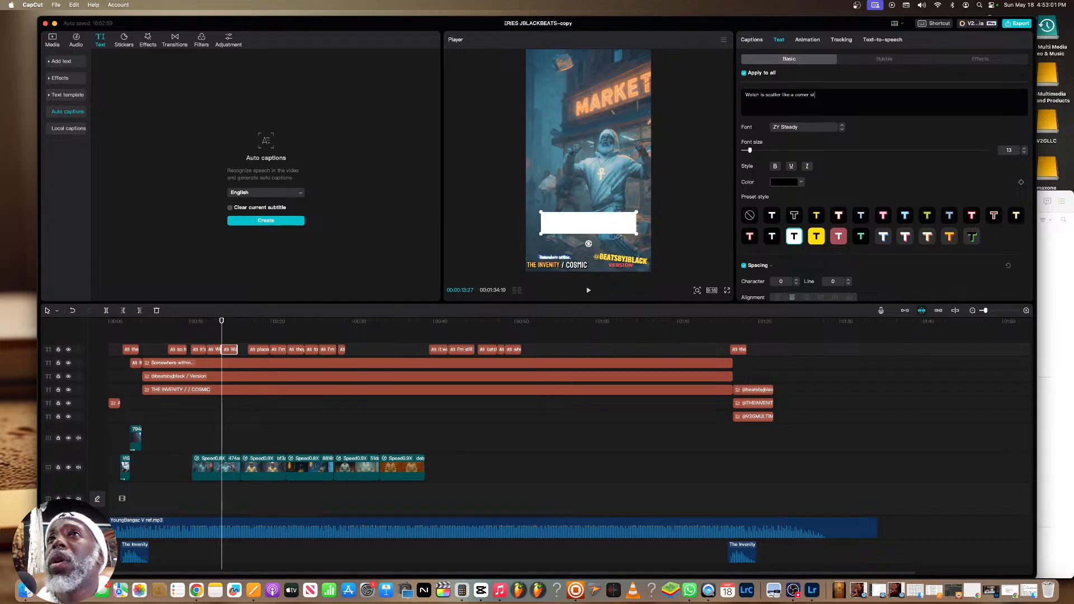
type("ore clash.")
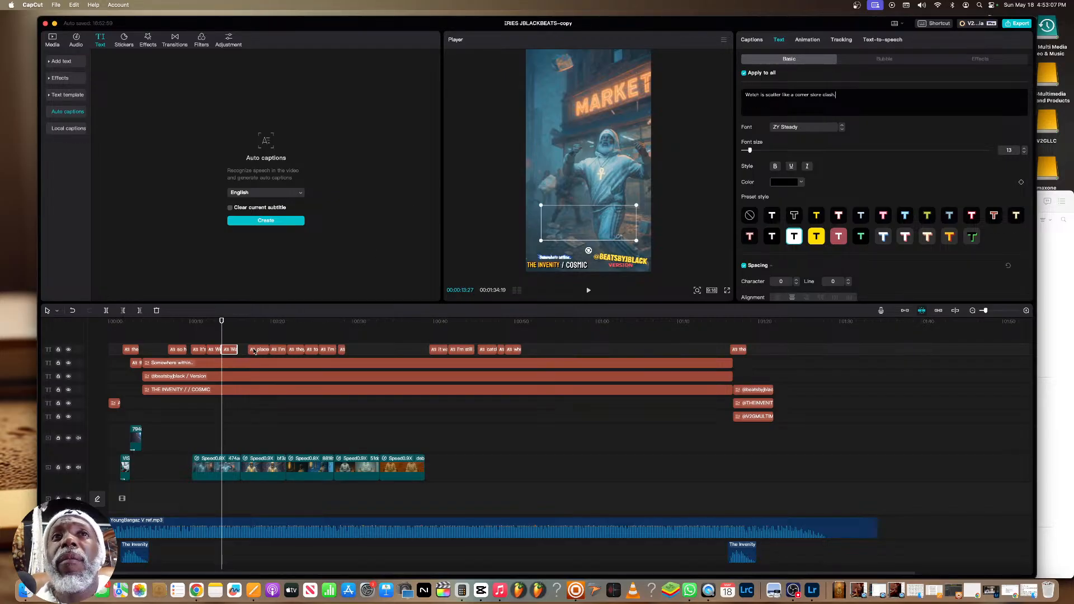
Extend the end of the "Watch is scatter" caption toward the next caption and play back the transition
left_click_drag(237, 350, 244, 350)
key("space")
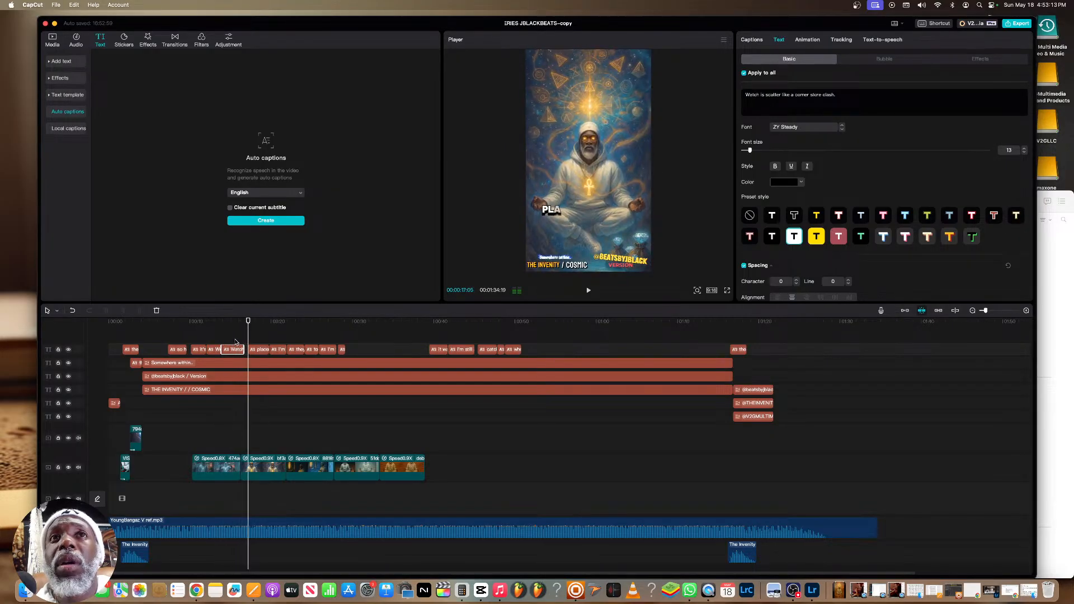
left_click(237, 340)
left_click(236, 335)
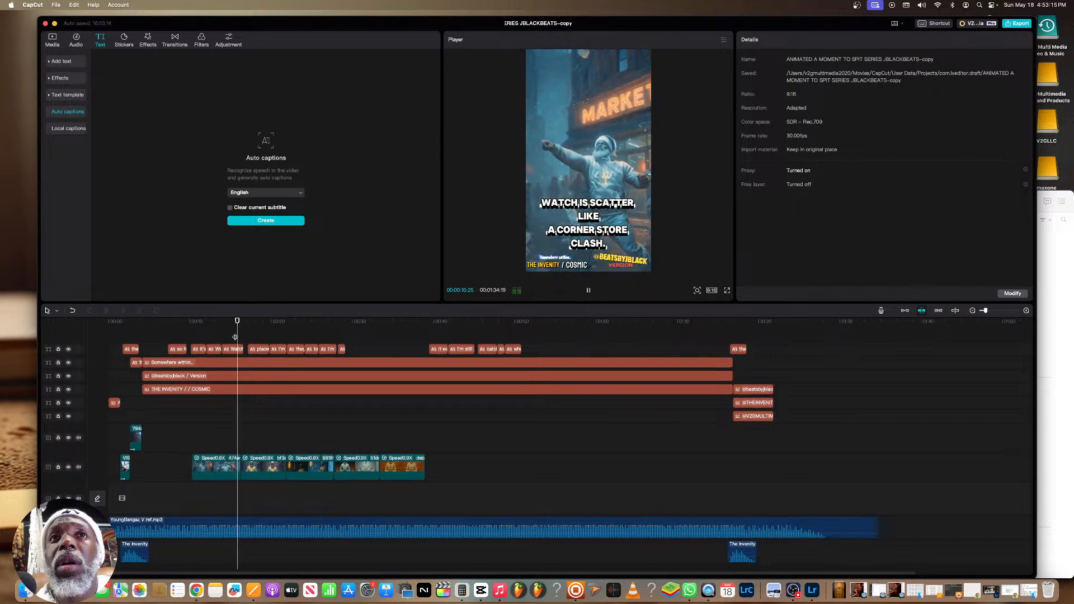
Shorten the end of the "Watch is scatter" caption and start the "places wherever" caption earlier to match the vocals
left_click(248, 347)
left_click(236, 342)
key("space")
key("space")
left_click(241, 347)
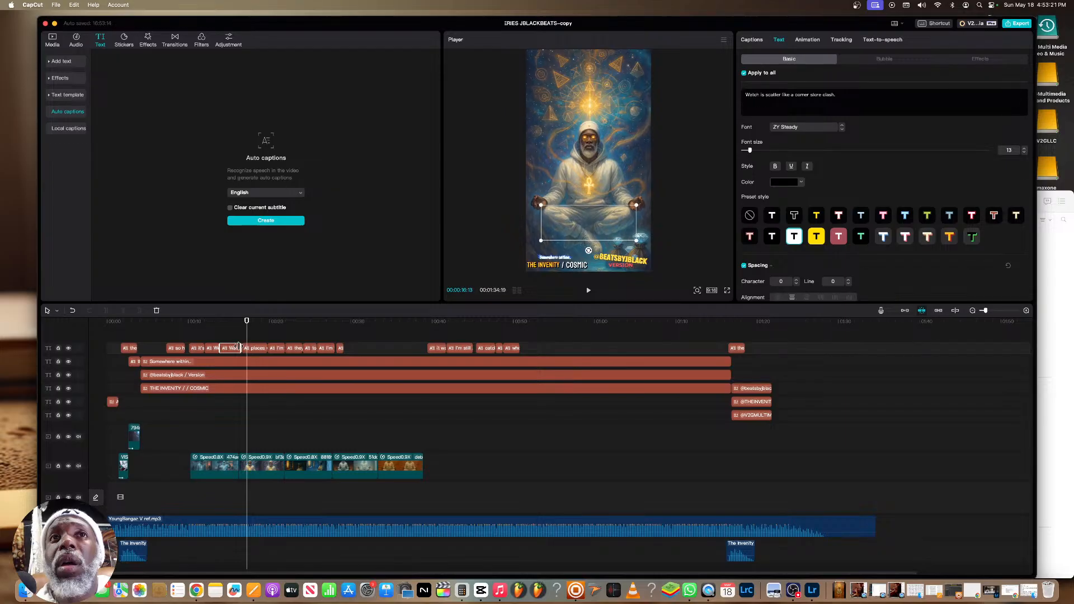
left_click(234, 335)
key("space")
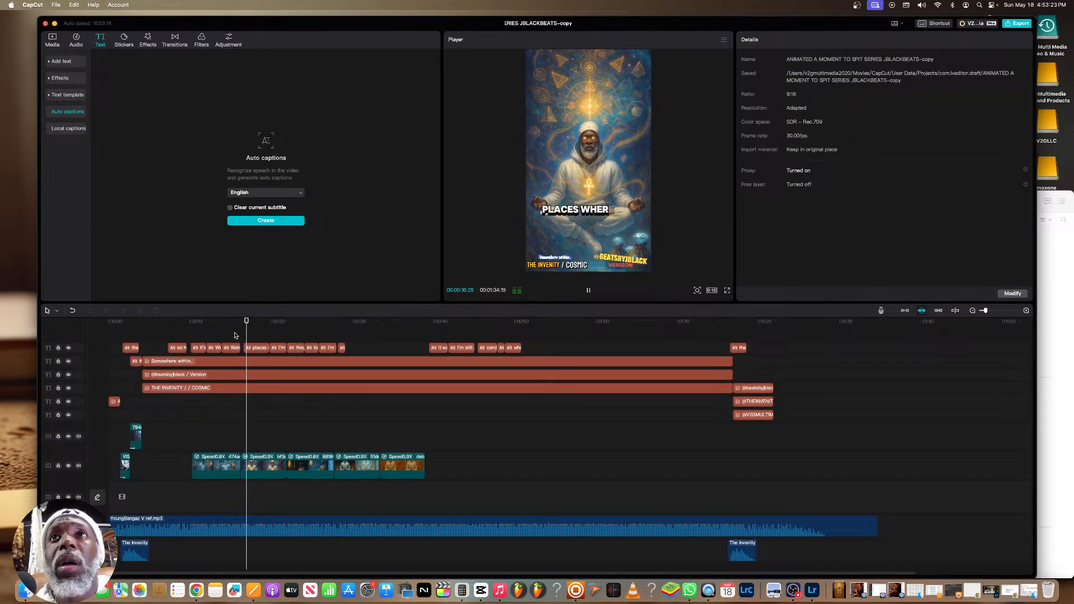
left_click(238, 338)
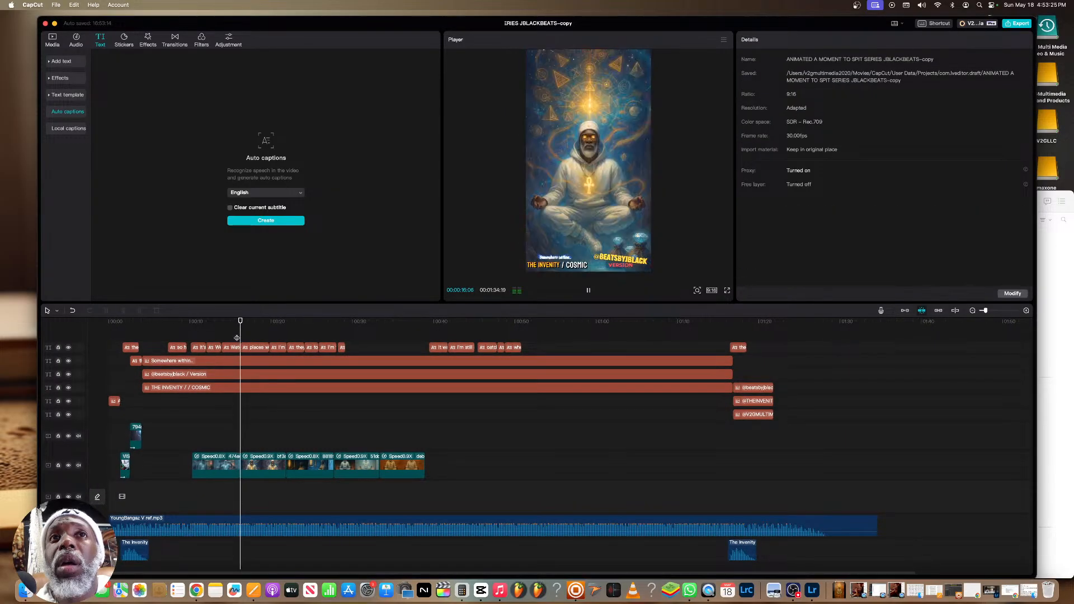
key("space")
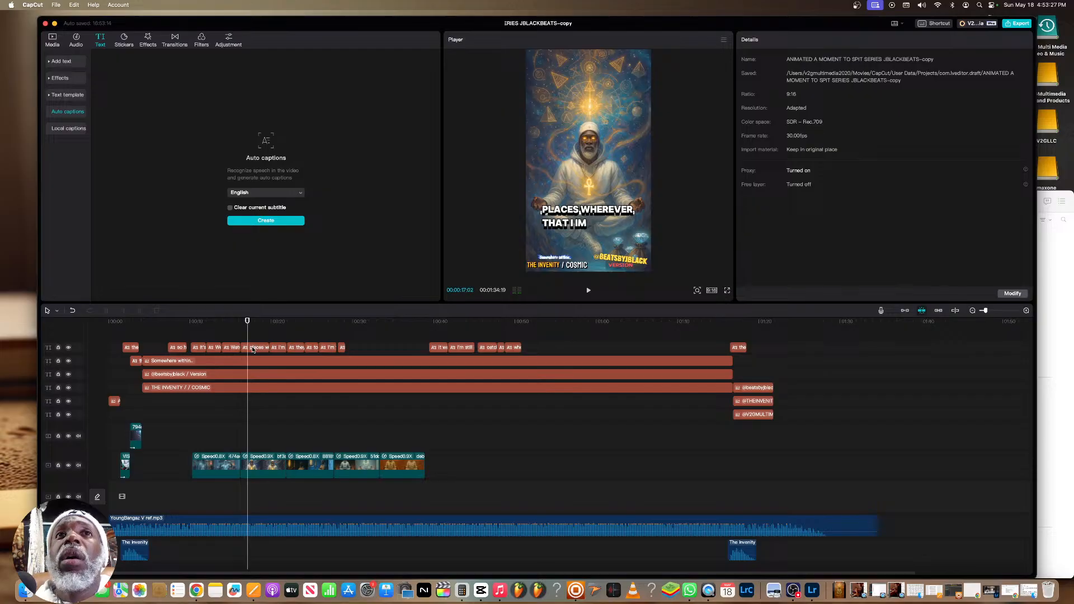
Insert "My mind could bring me" at the beginning of the "places wherever" caption's text
left_click(253, 348)
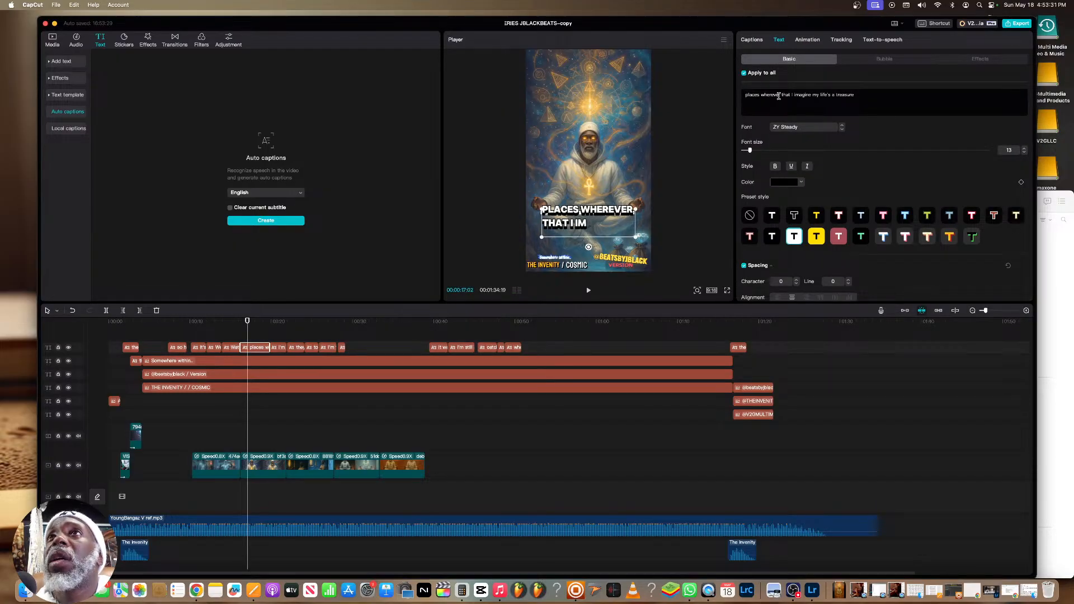
type("My mind")
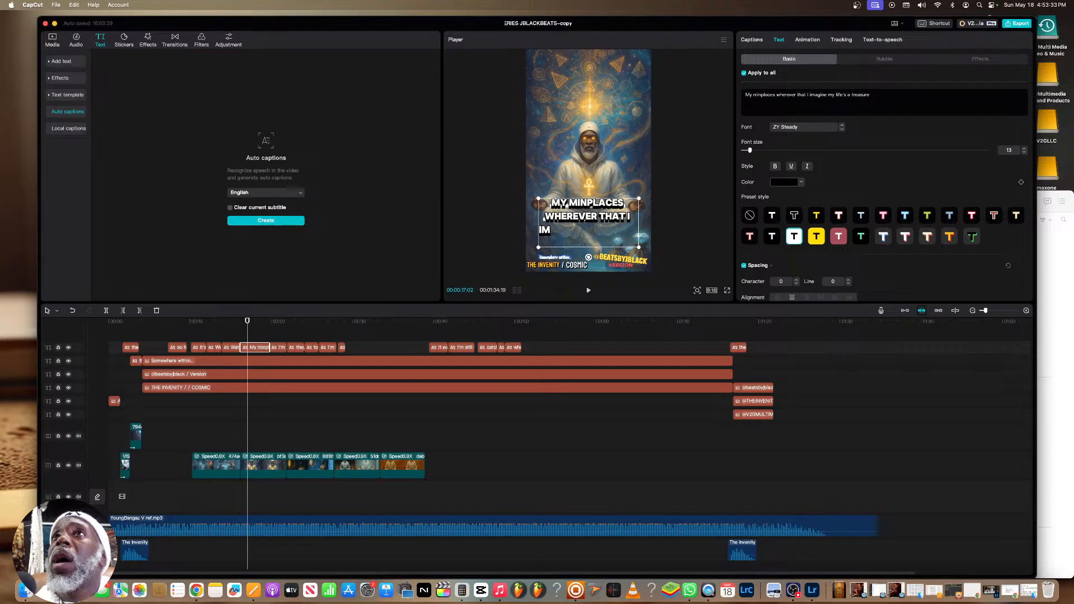
type(" could bring")
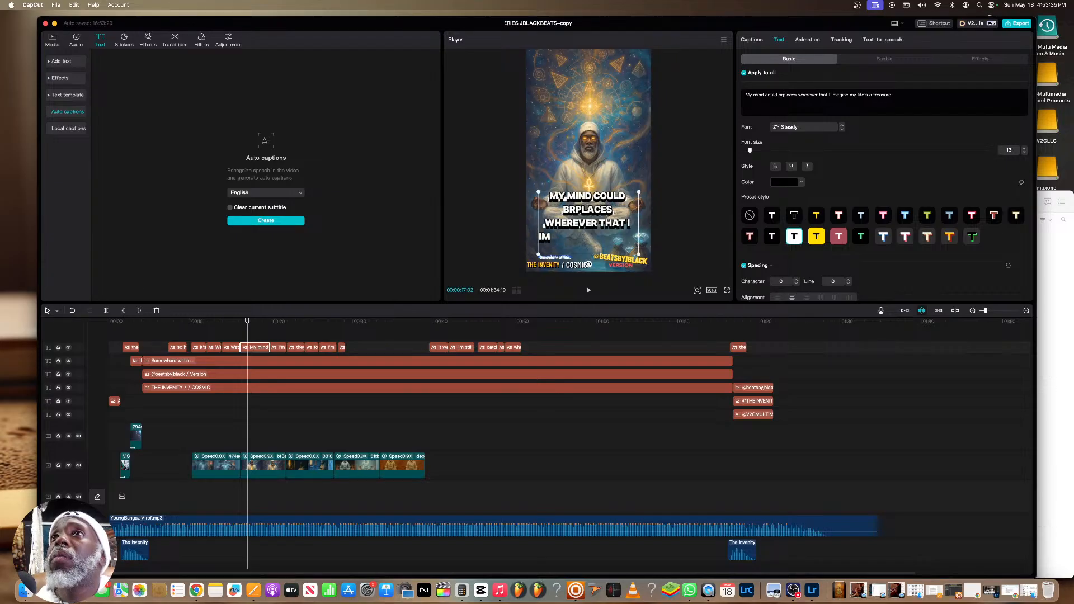
type(" me")
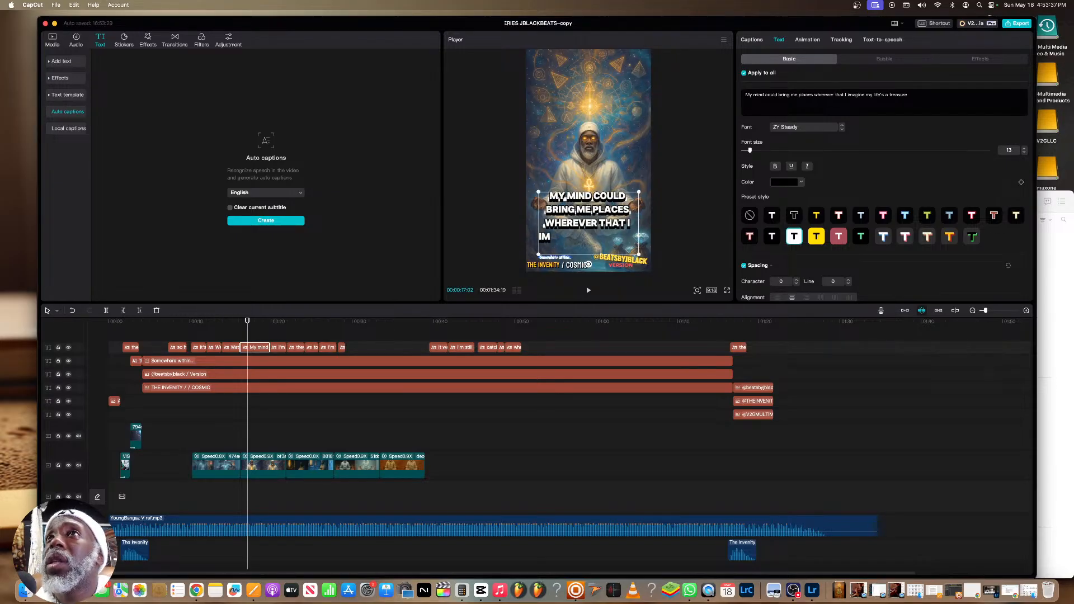
Replace "imagine" with "Imag" in the "My mind could bring me" caption and delete the trailing "my life's a treasure"
double_click(854, 94)
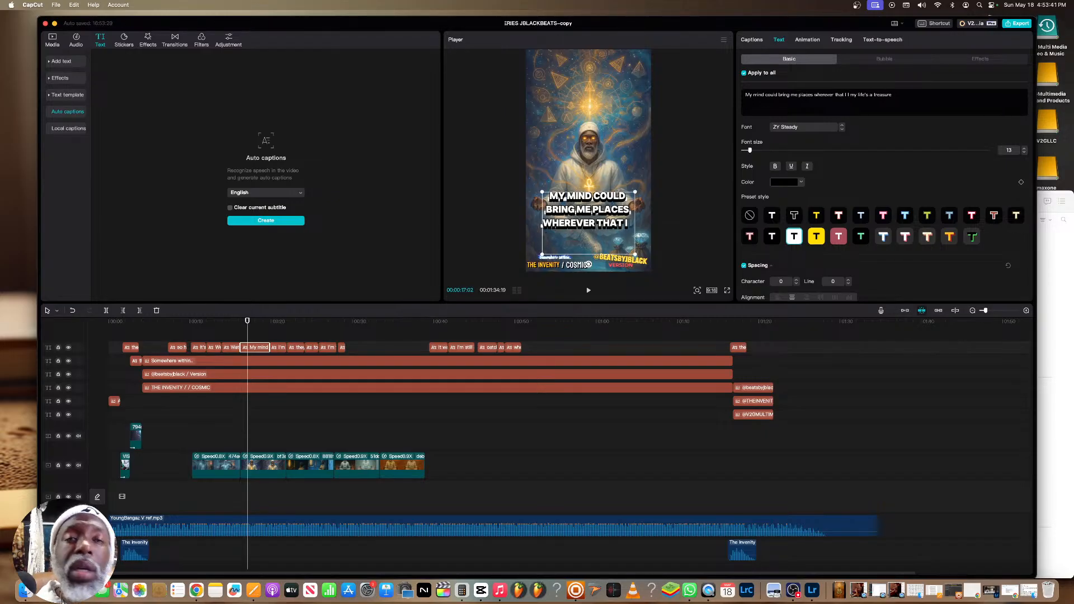
type("Im ")
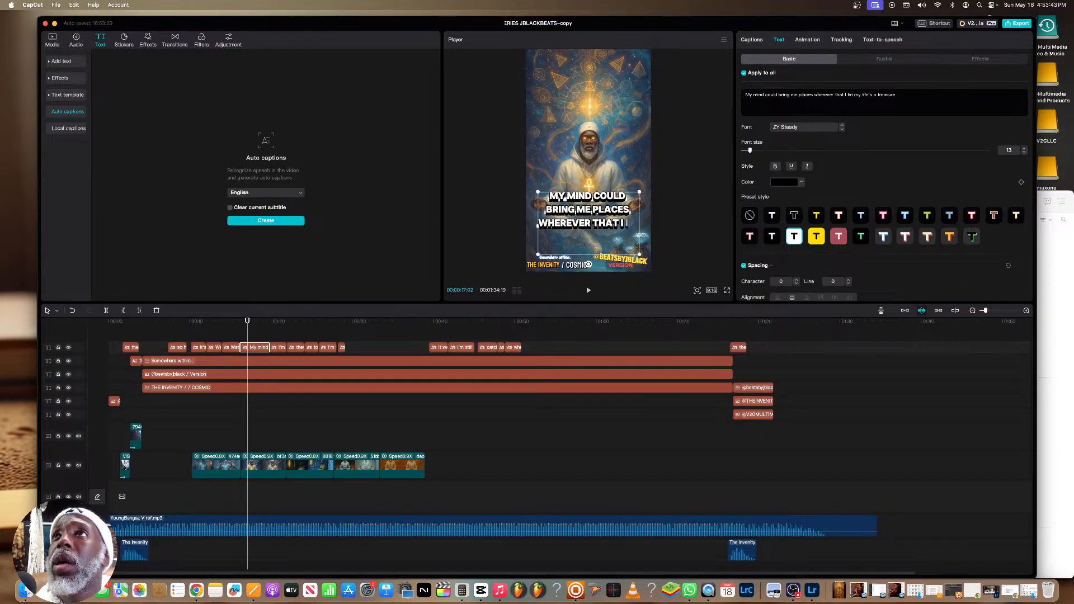
type("ag")
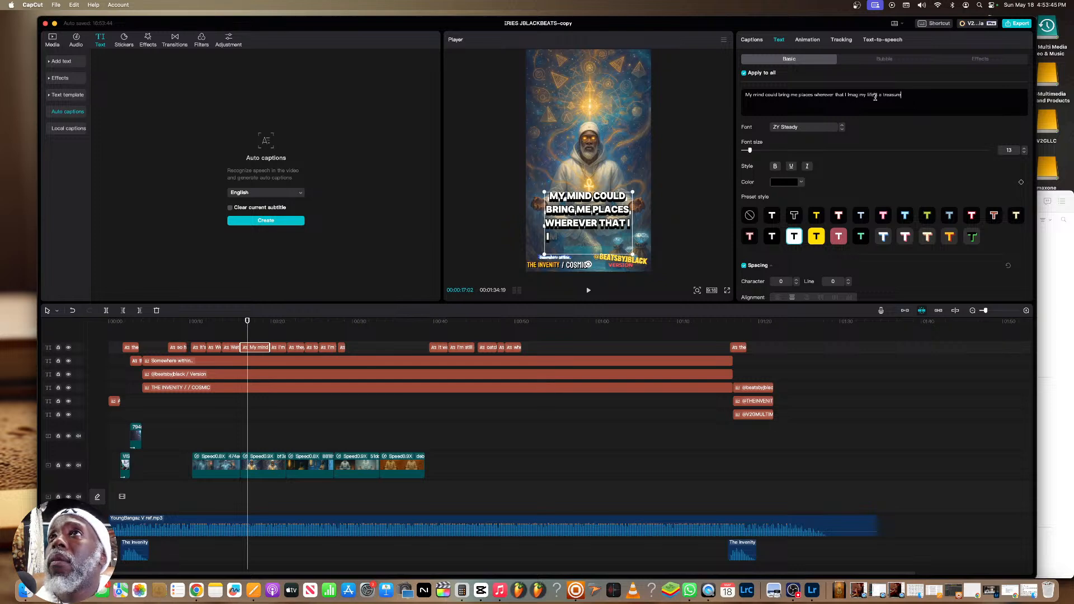
left_click_drag(907, 95, 858, 96)
key("BackSpace")
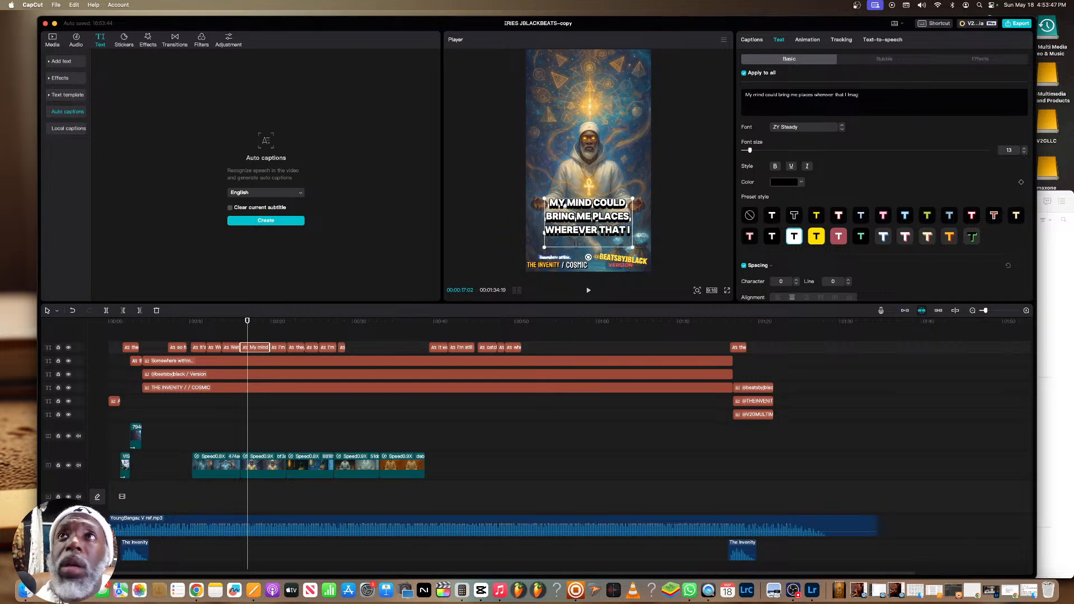
Play the "My mind could bring me places" caption twice to check its timing against the vocals
left_click(239, 331)
key("space")
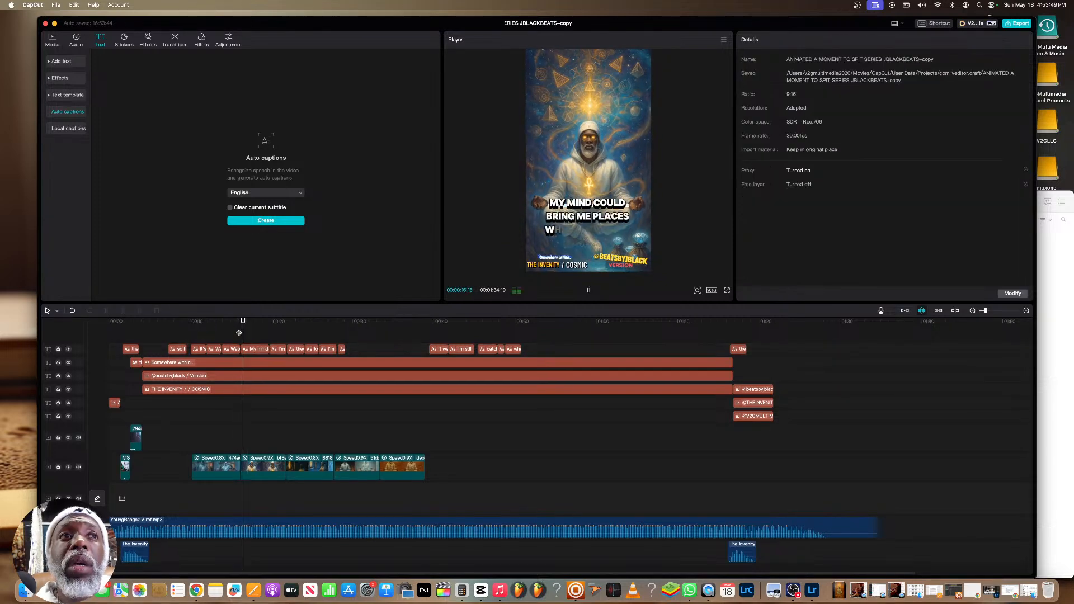
key("space")
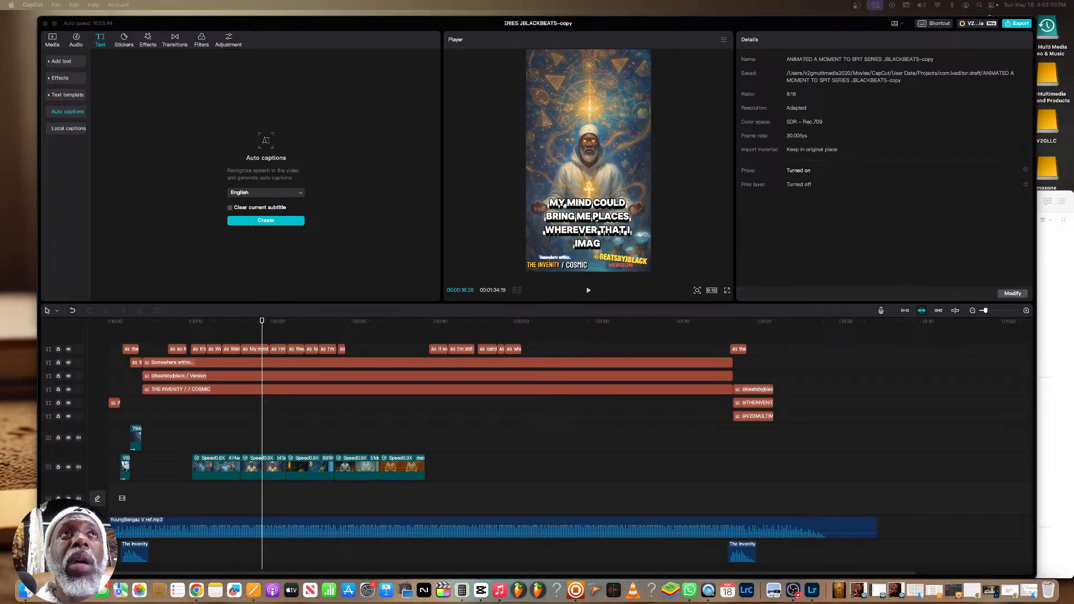
left_click(239, 333)
key("space")
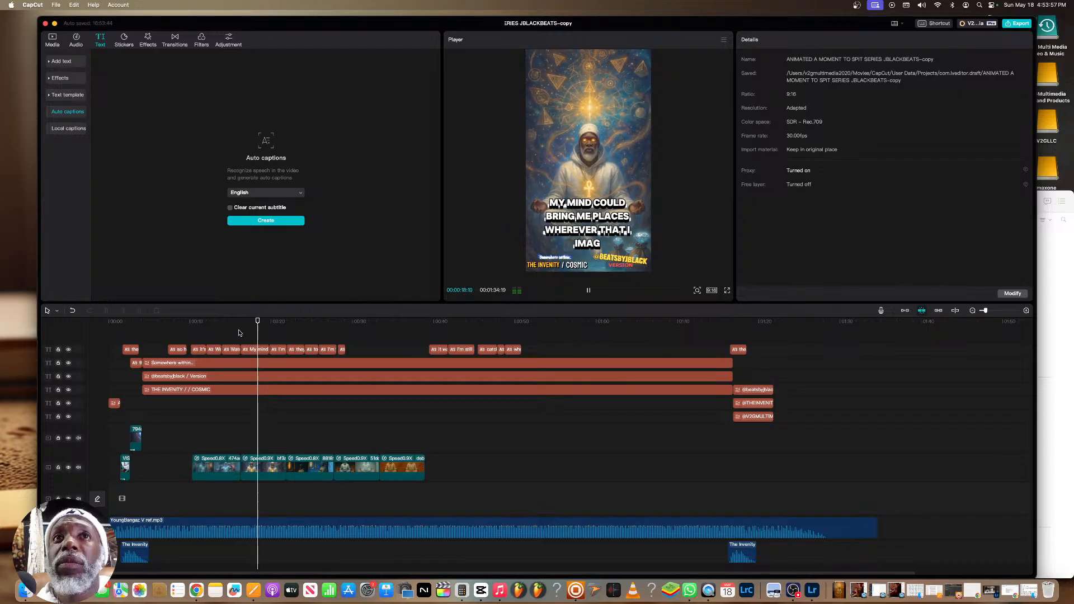
key("space")
Return to the start of the "It's" caption at the first market clip and play the video full screen
left_click(211, 327)
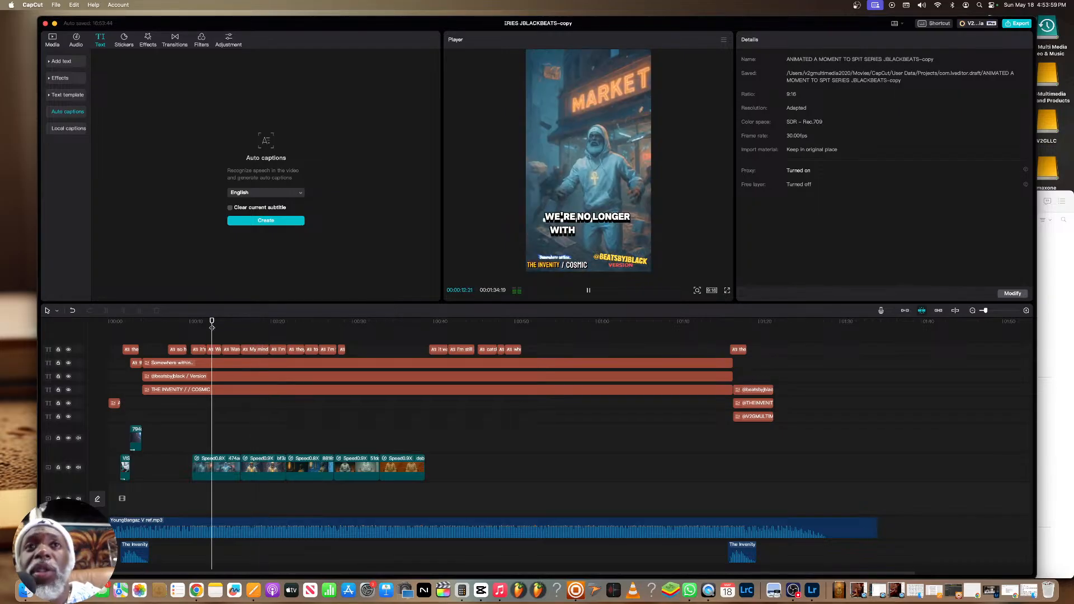
left_click(177, 323)
left_click_drag(198, 325, 193, 327)
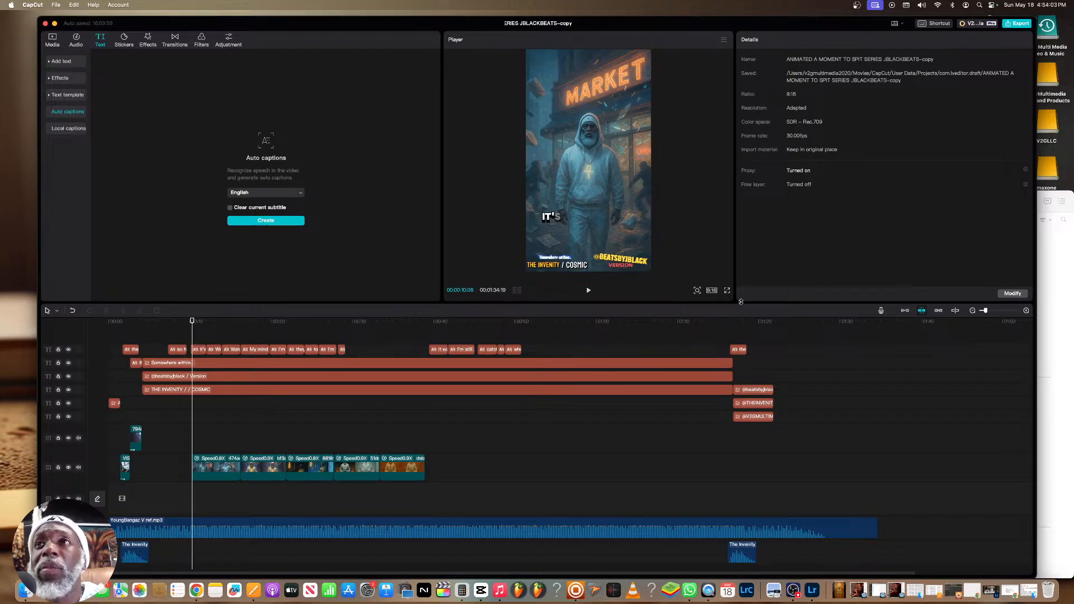
left_click(727, 291)
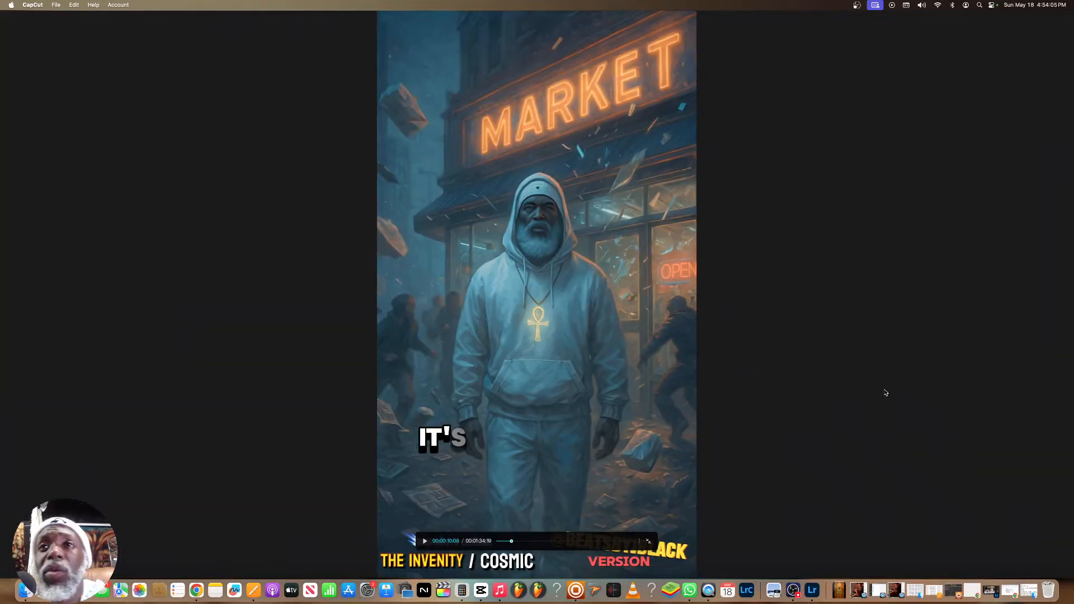
key("space")
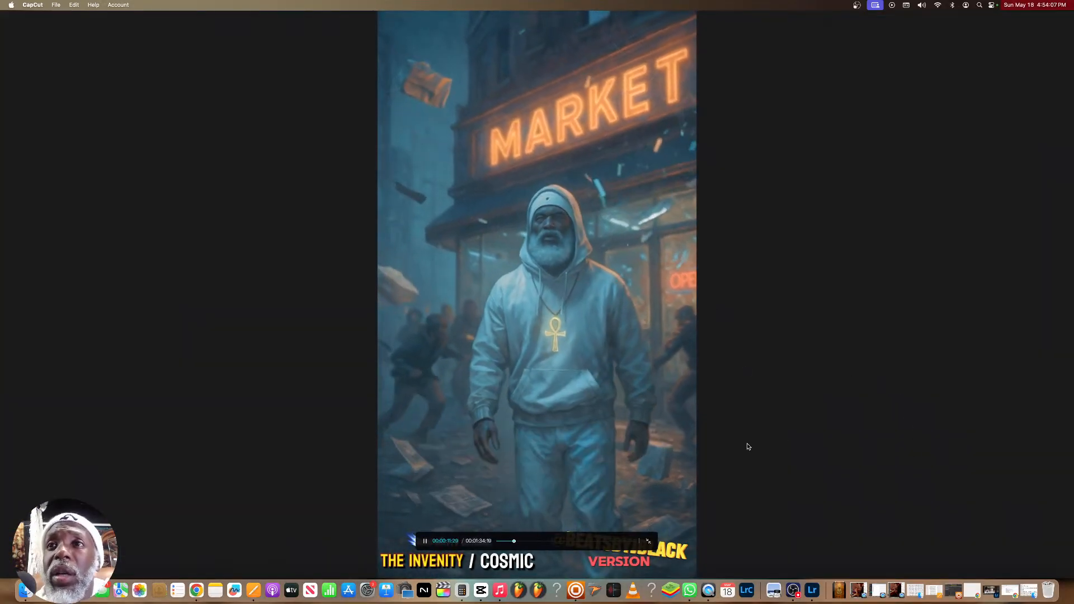
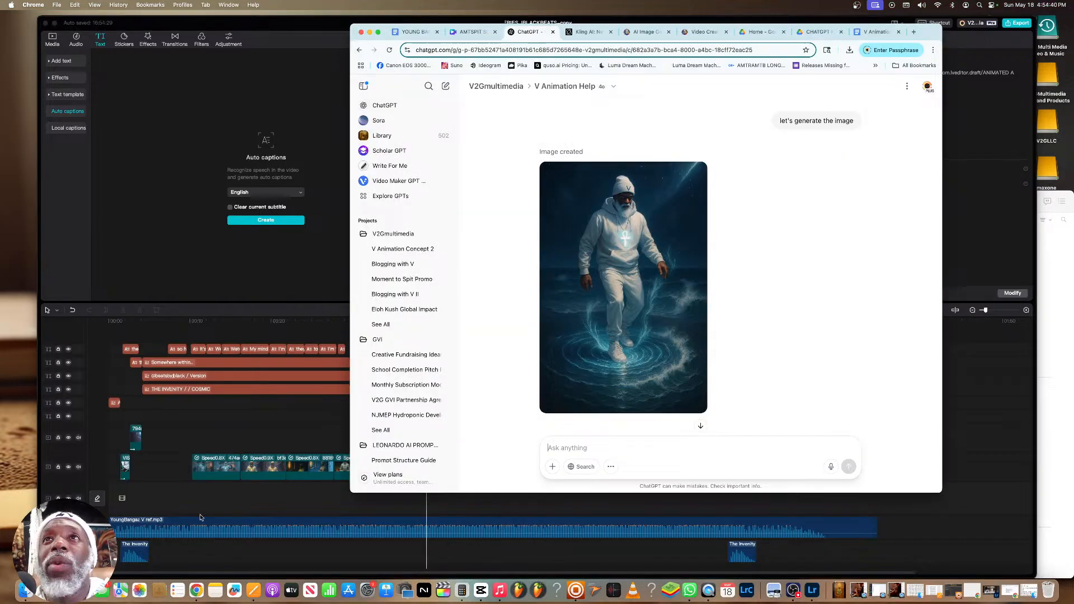
Download the ChatGPT image of V walking on water and upload it as the start frame for the Leonardo.Ai video
mouse_move(618, 319)
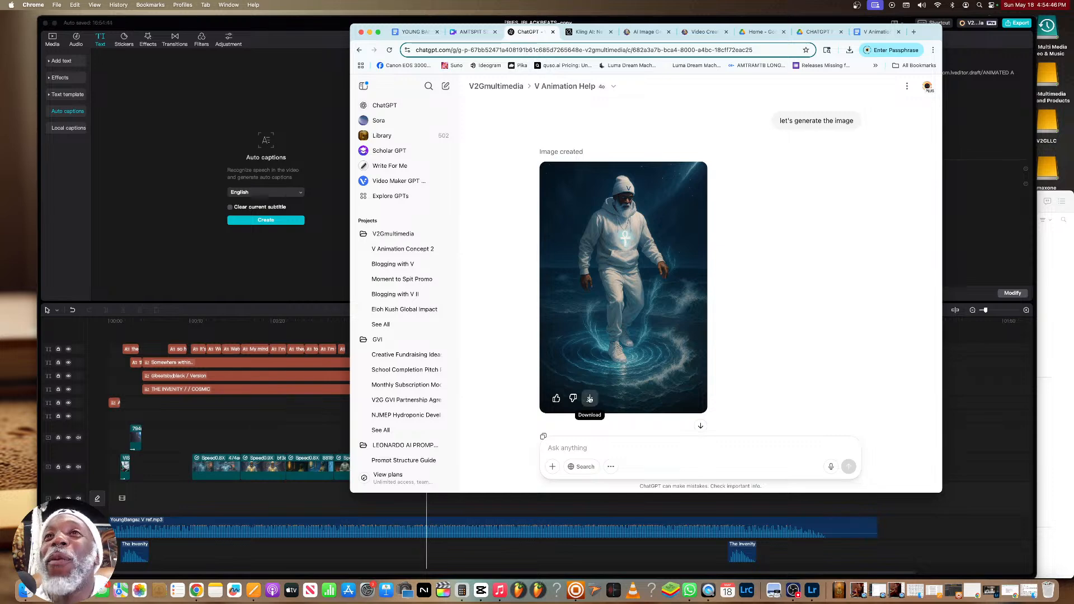
left_click(590, 399)
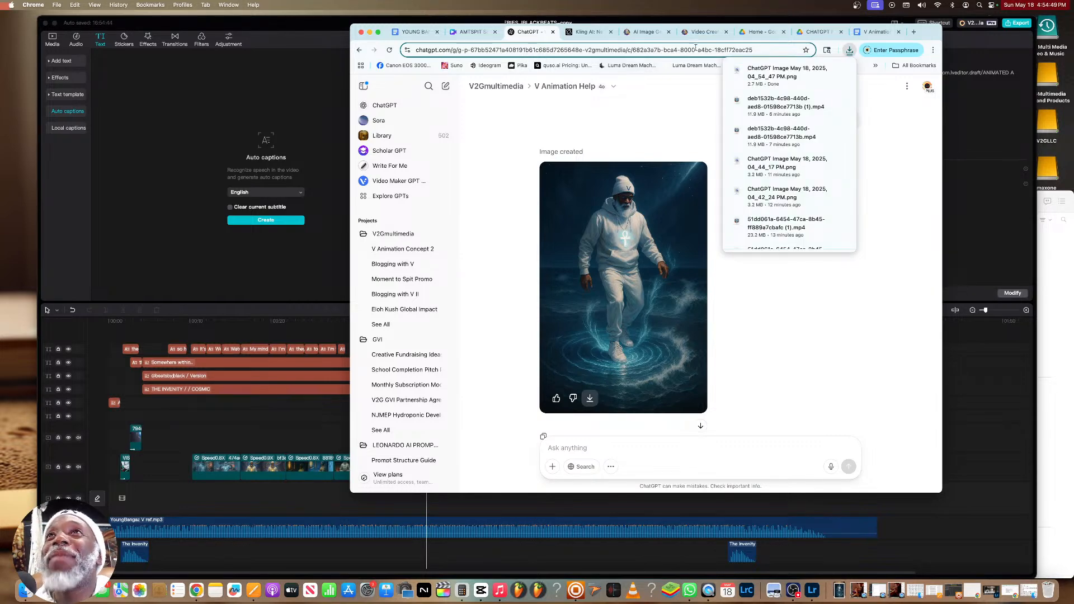
left_click(704, 32)
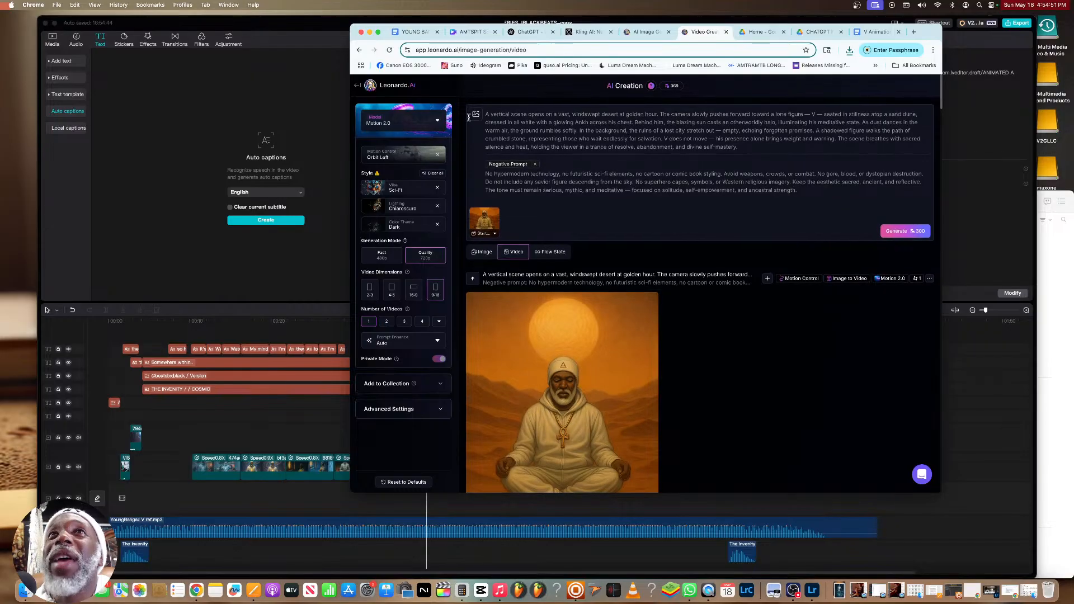
left_click(476, 115)
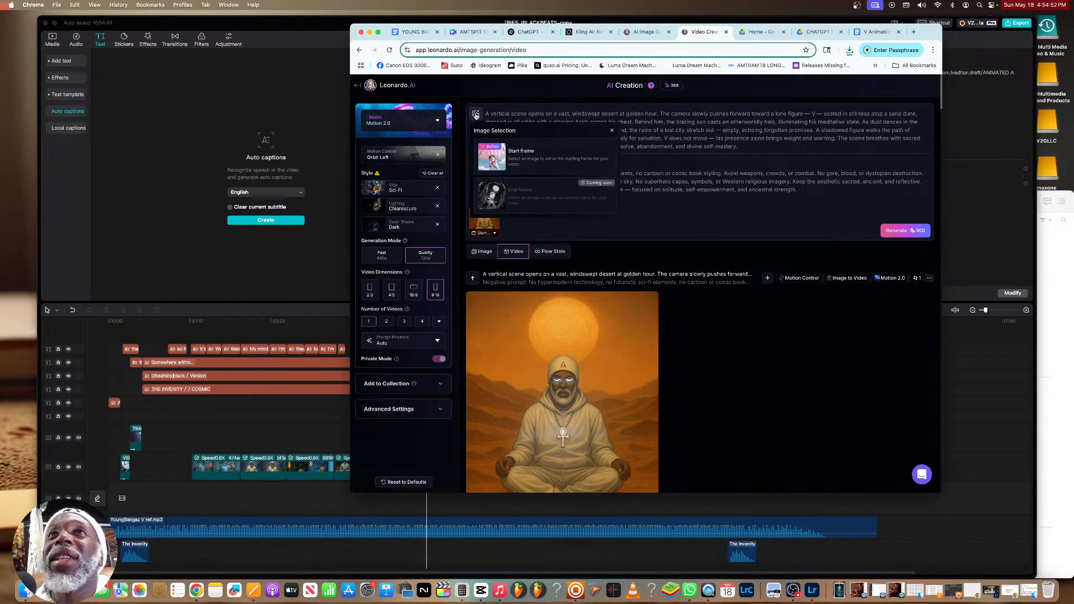
left_click(515, 158)
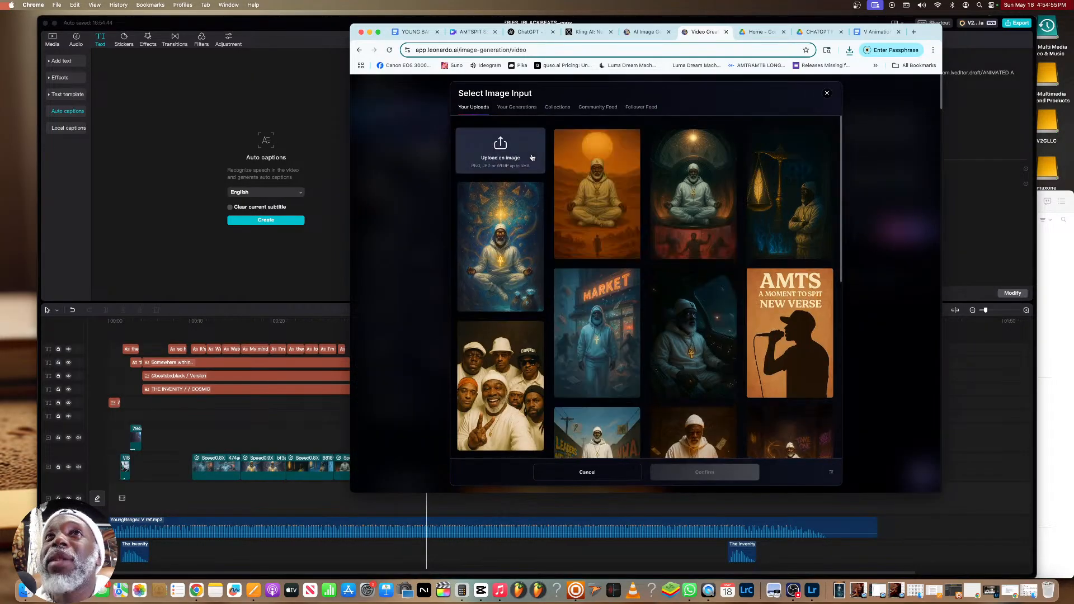
left_click(495, 147)
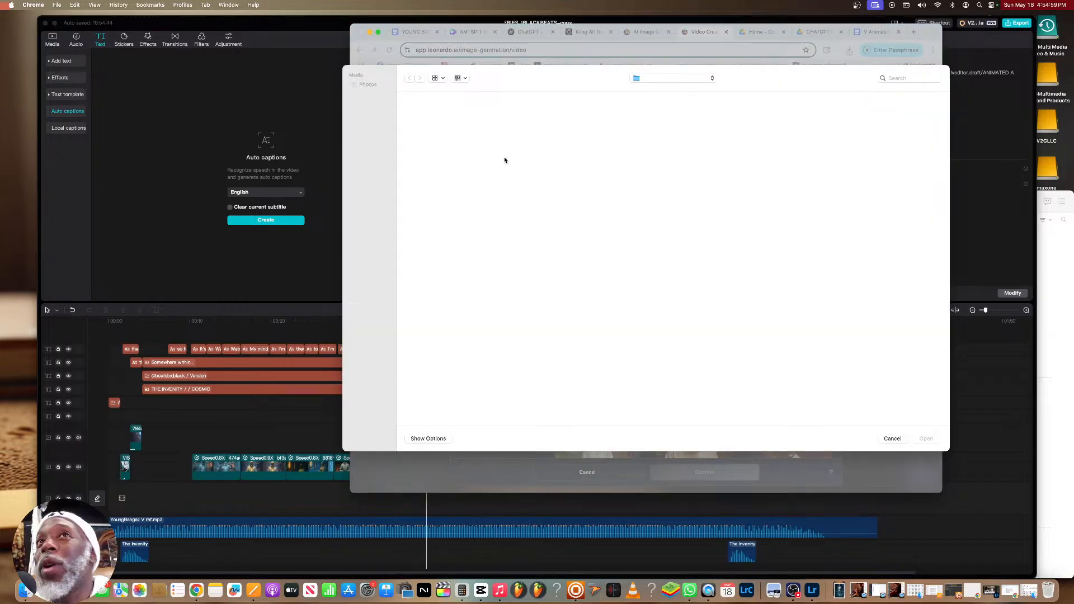
left_click(615, 176)
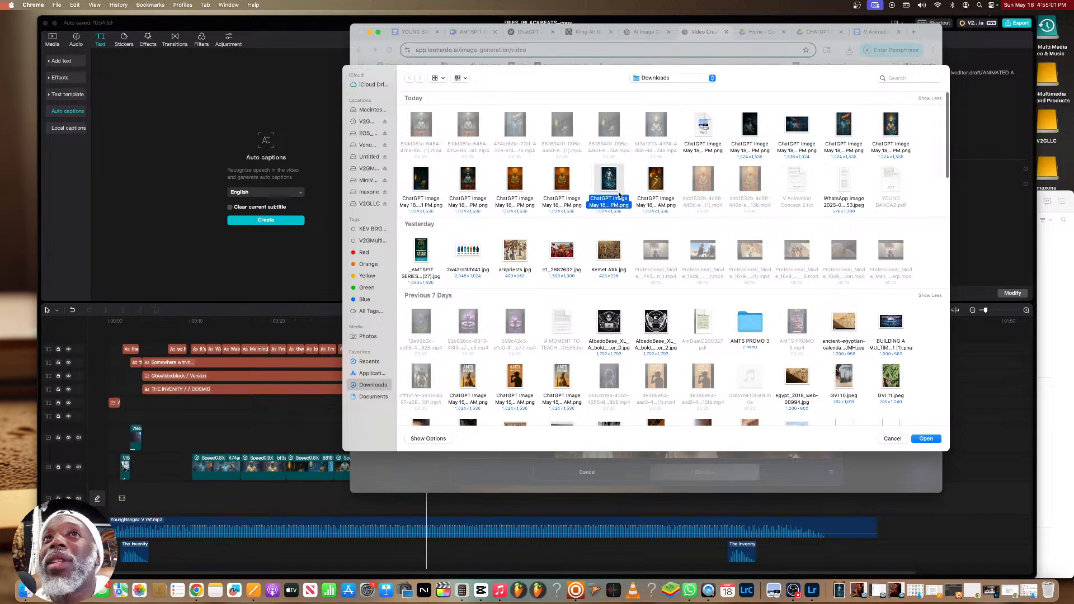
left_click(929, 439)
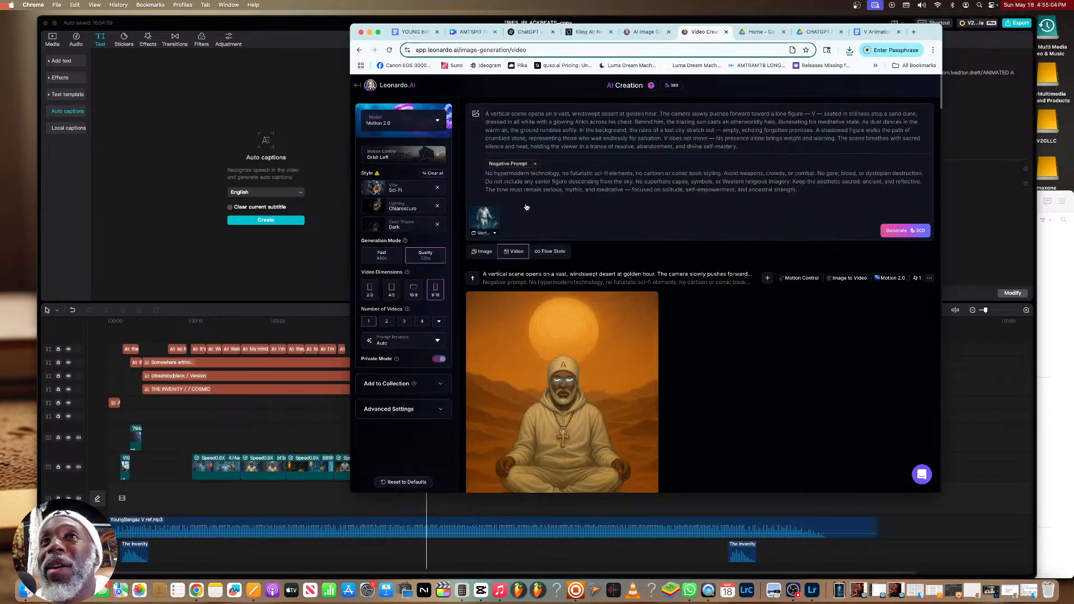
Replace the Leonardo.Ai video prompt with ChatGPT's motion prompt about V on a glowing stage of liquid light
left_click(525, 32)
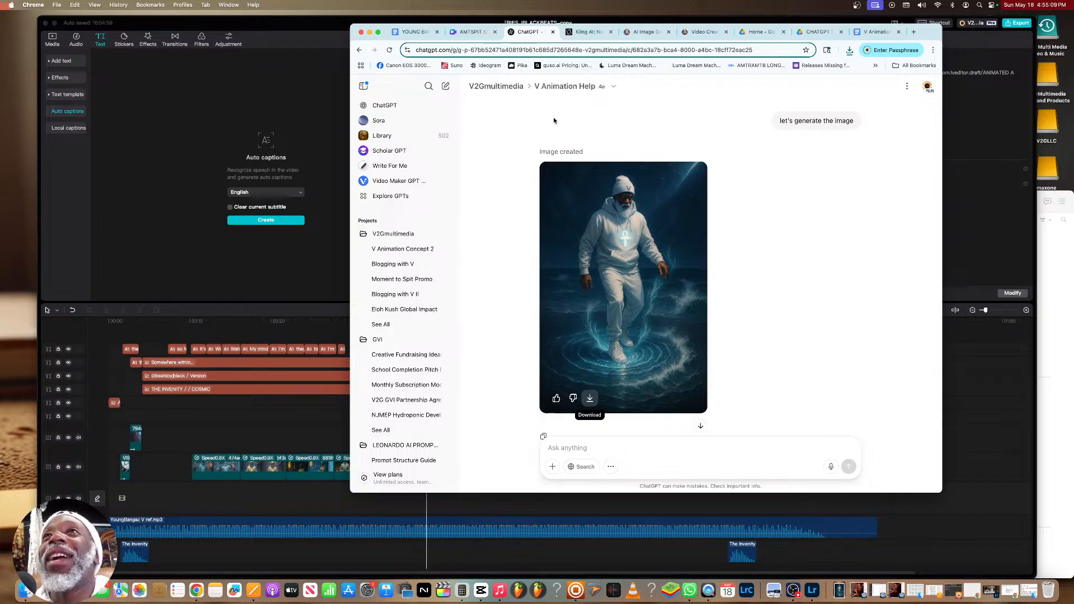
scroll(587, 134, "up", 10)
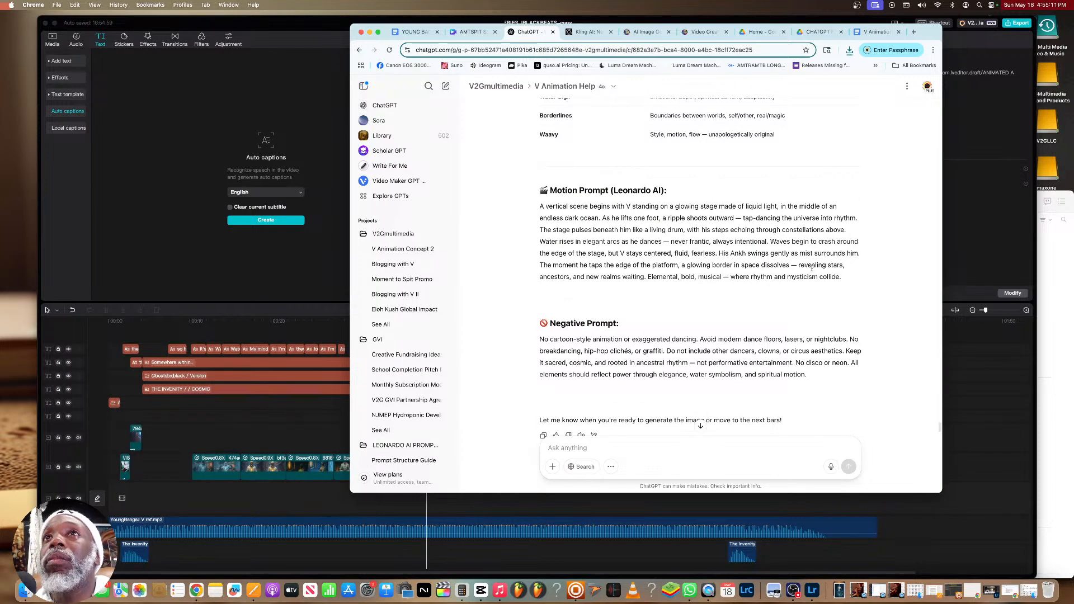
left_click_drag(842, 277, 534, 209)
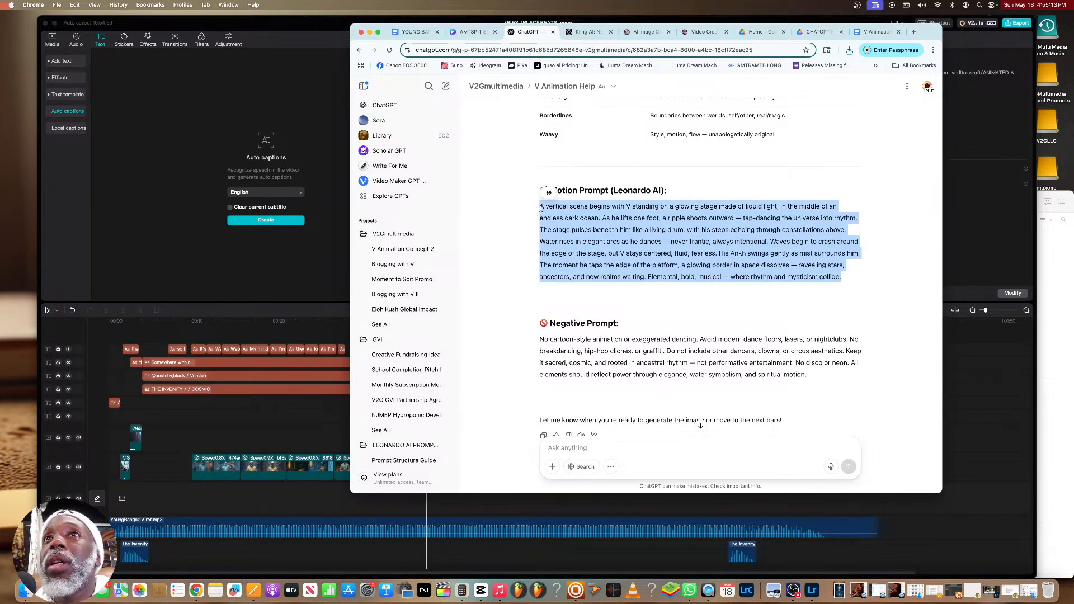
right_click(556, 206)
left_click(571, 228)
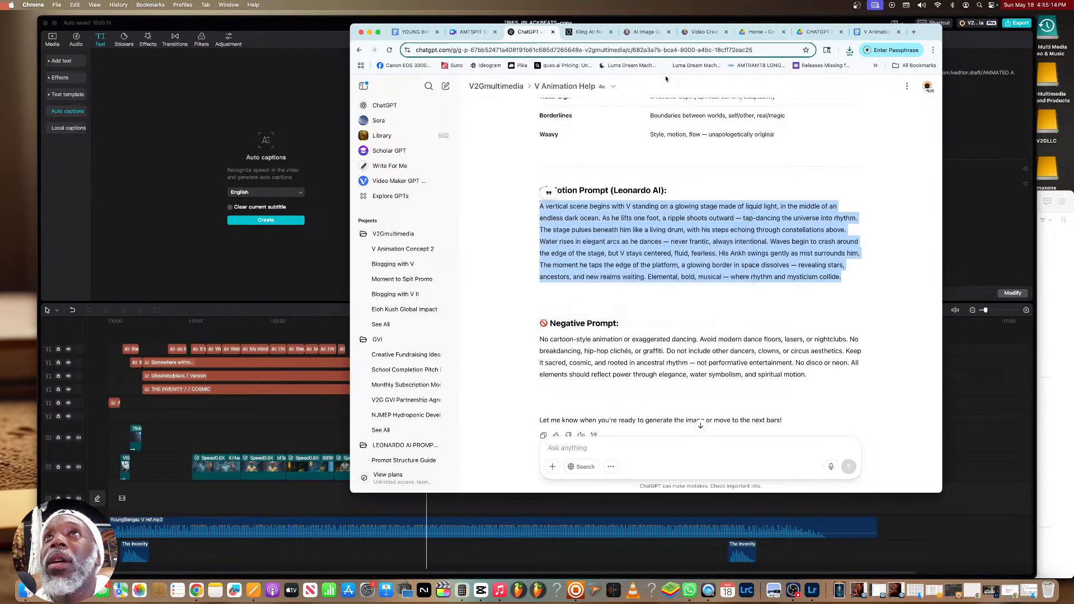
left_click(703, 32)
left_click_drag(744, 147, 478, 115)
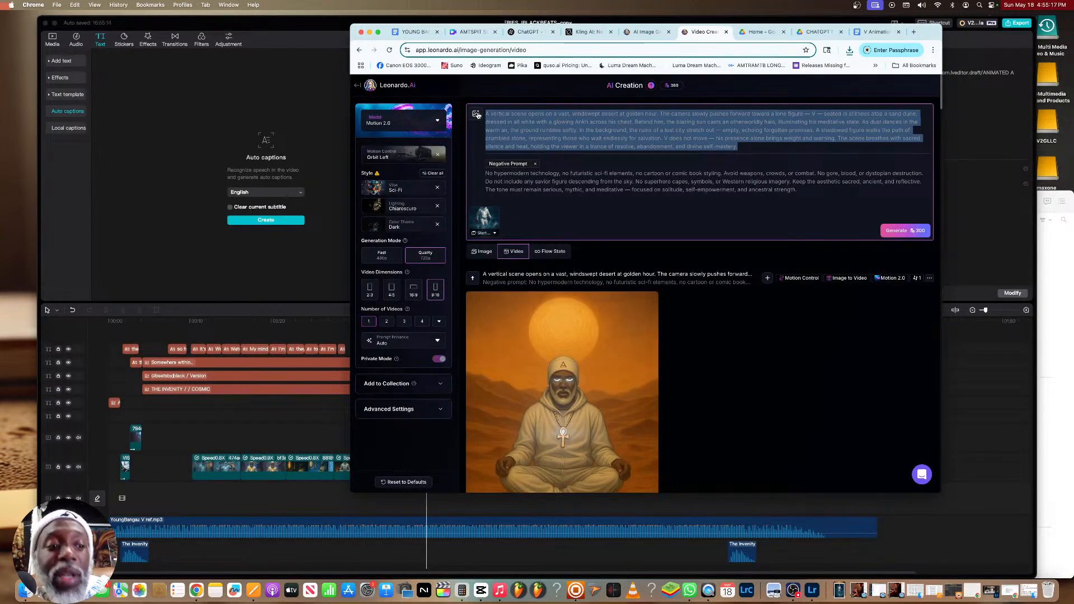
key("super+v")
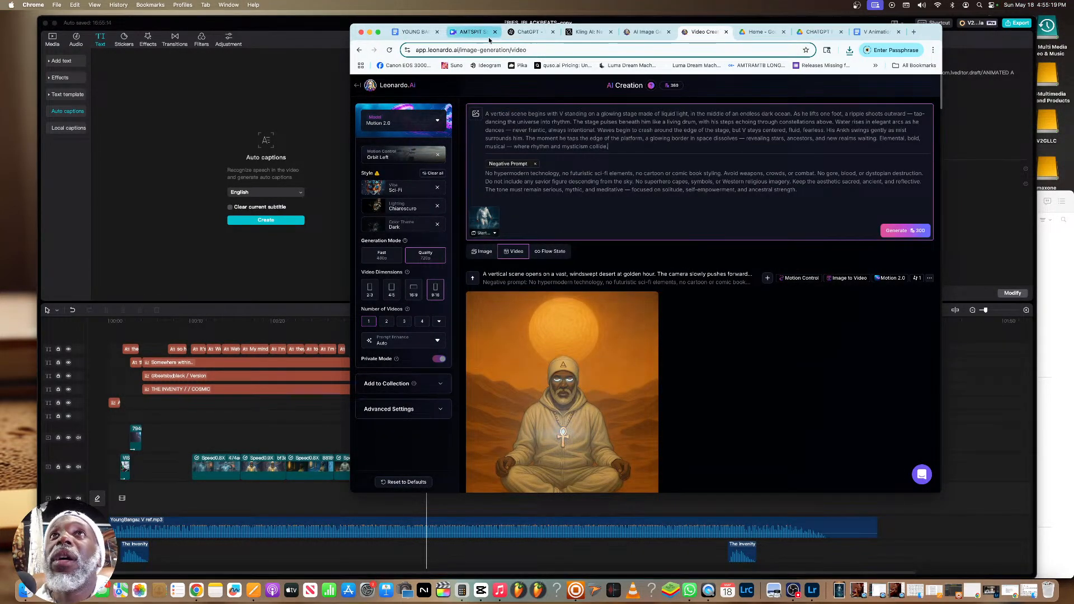
Replace the Leonardo.Ai negative prompt with ChatGPT's text beginning "No cartoon-style animation or exaggerated dancing"
left_click(525, 32)
left_click_drag(808, 376, 535, 343)
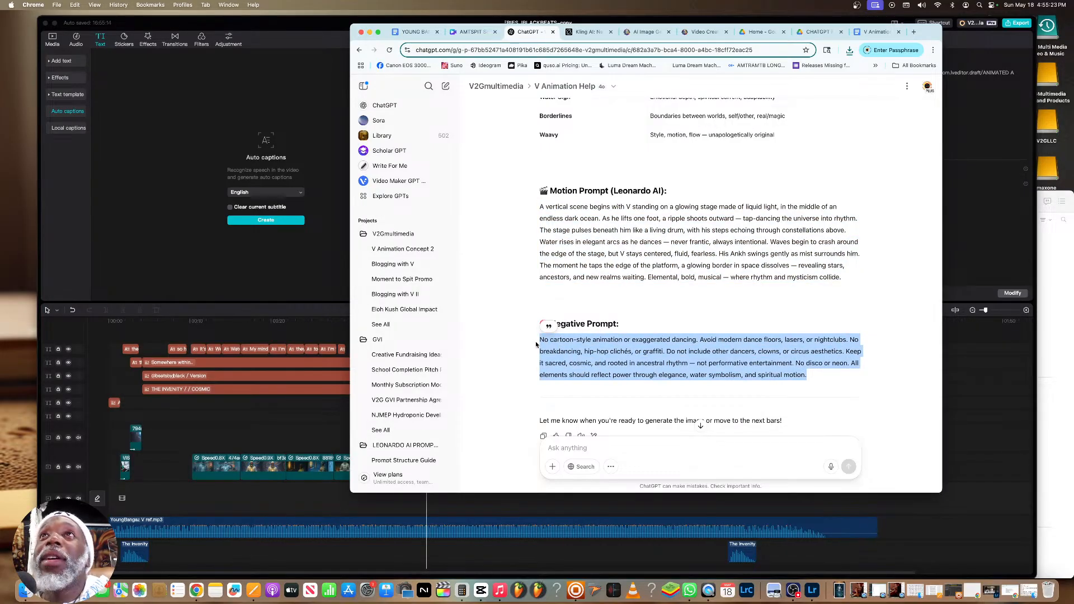
left_click(704, 32)
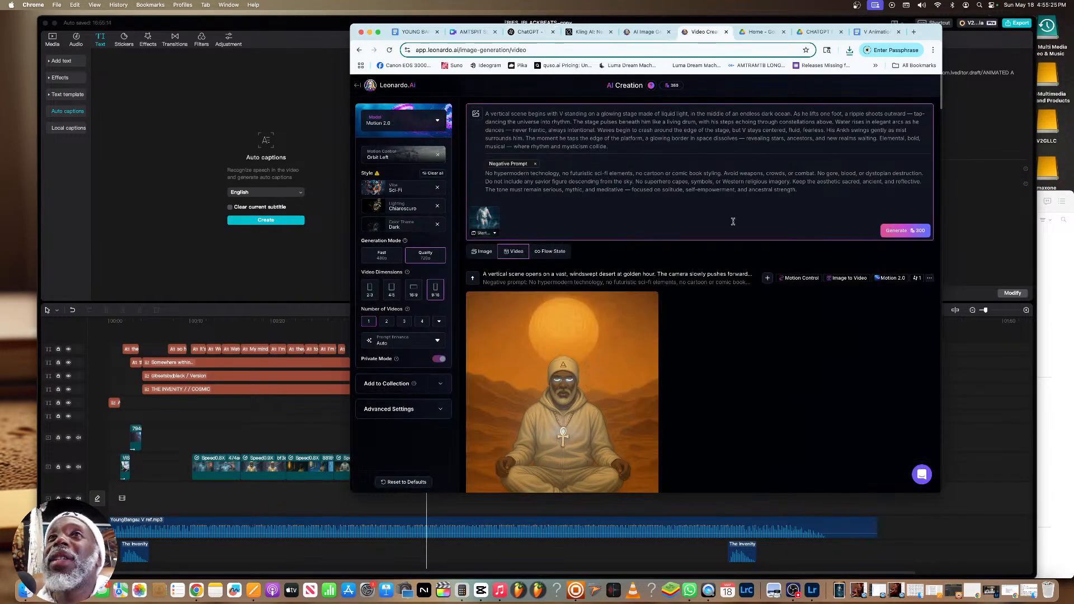
left_click_drag(745, 219, 474, 166)
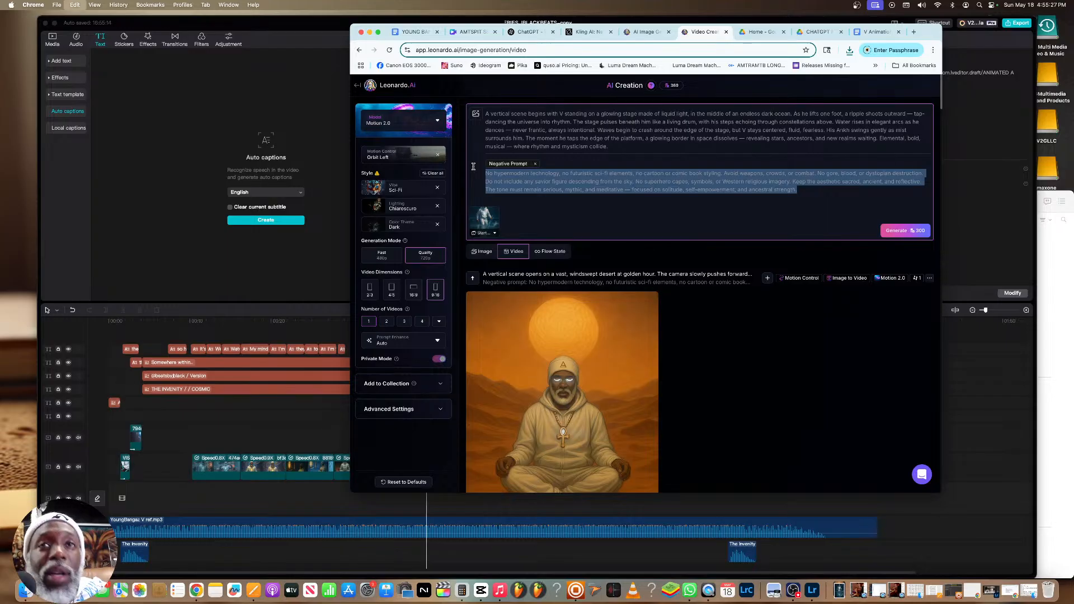
key("super+v")
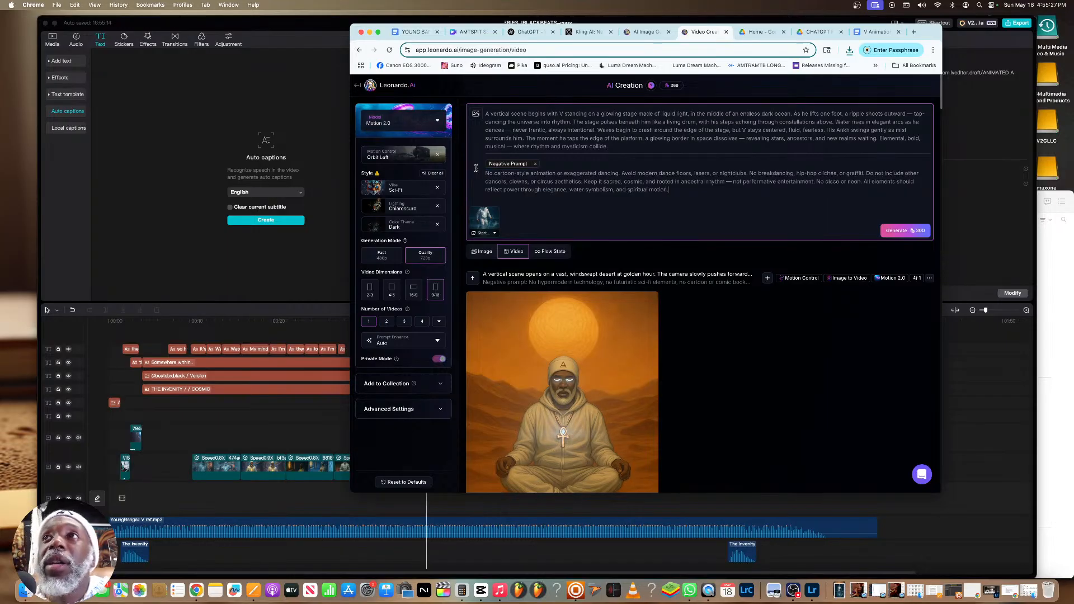
Set the motion control to Orbit Right and generate the 9:16 video
left_click(395, 156)
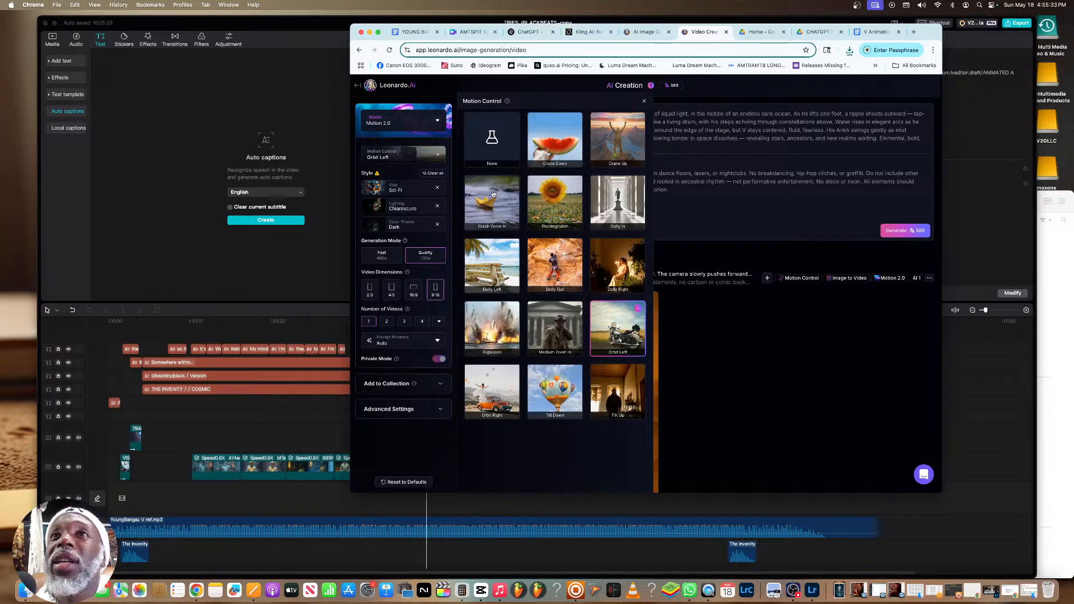
left_click(555, 264)
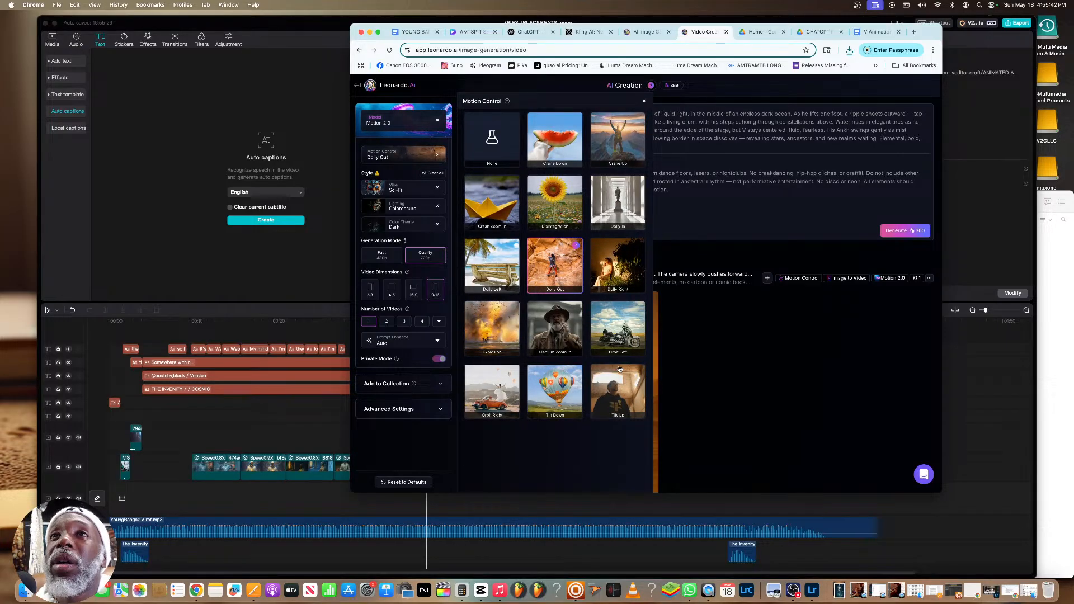
left_click(491, 391)
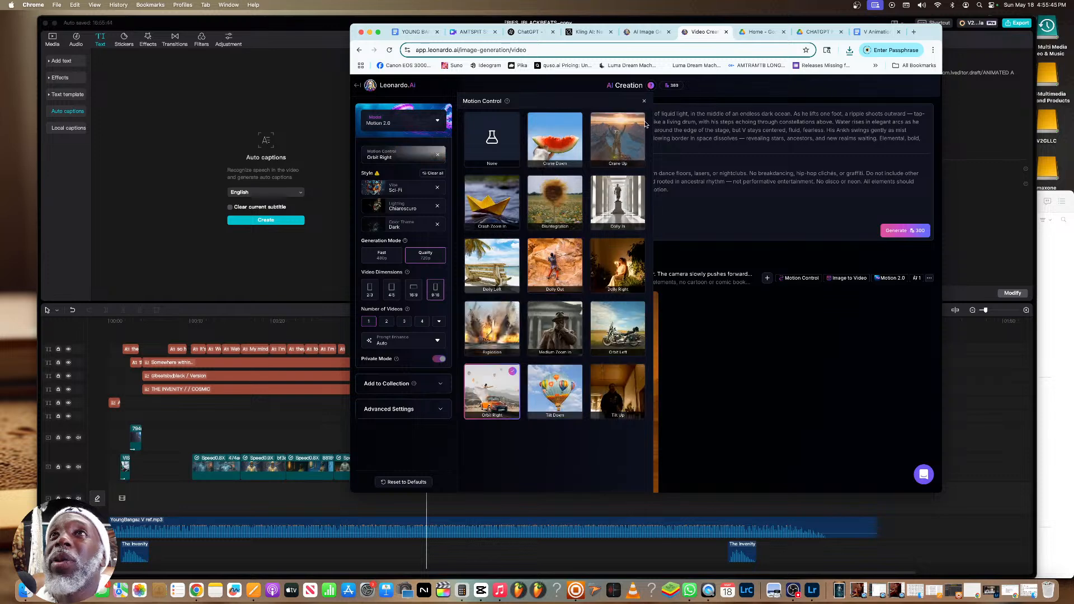
left_click(644, 101)
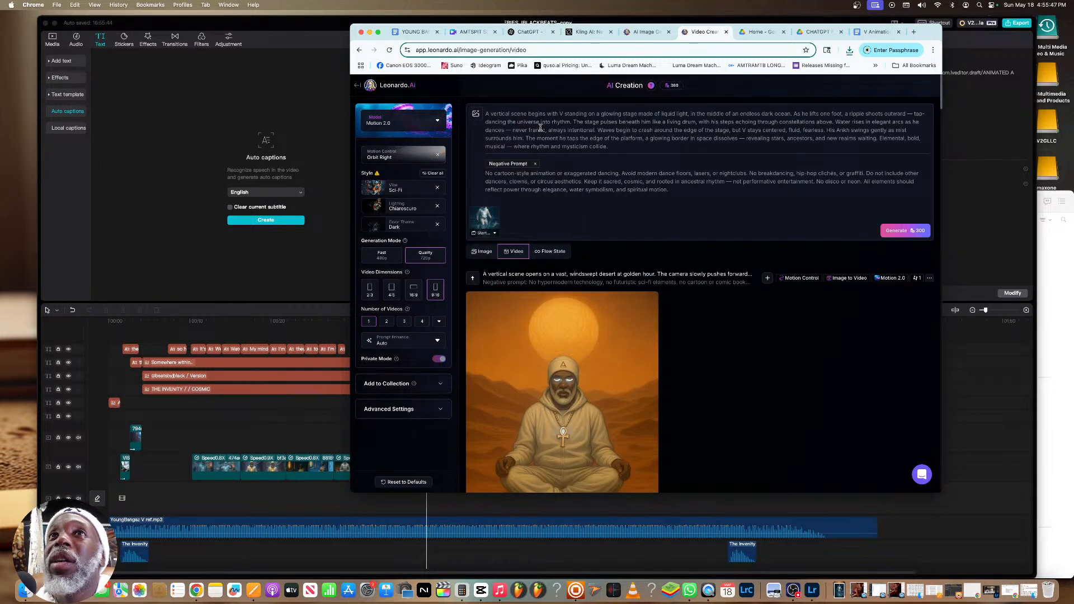
left_click(905, 234)
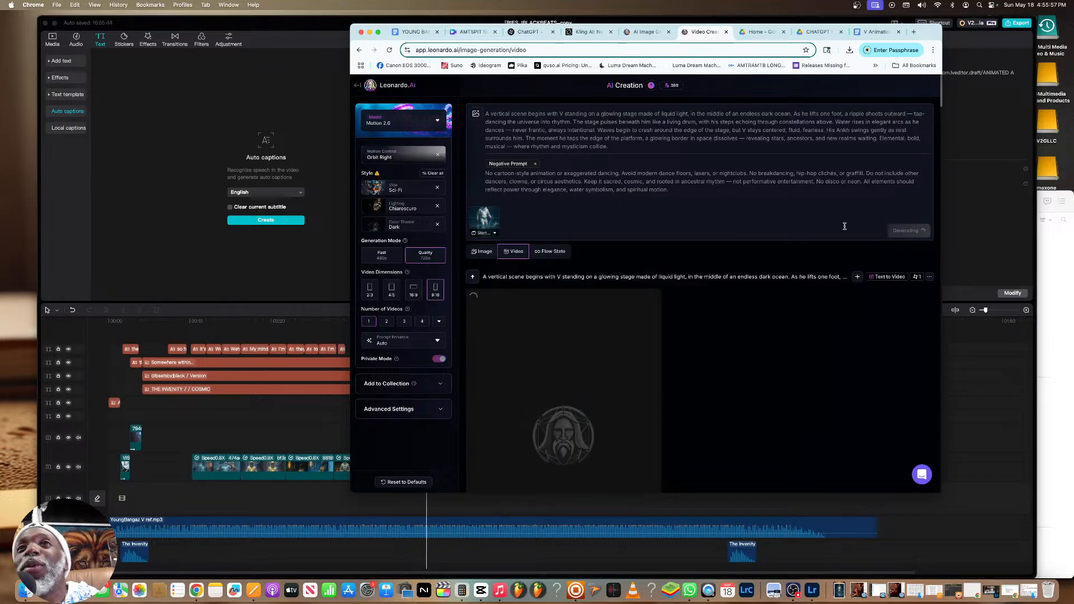
Copy the bars from "CATCH ME ON THE BETTER SIDE OF LIFE TOMORROW" to "PRECIOUS CARGO.." in the YOUNG BANGAZ document
left_click(528, 32)
scroll(617, 241, "down", 10)
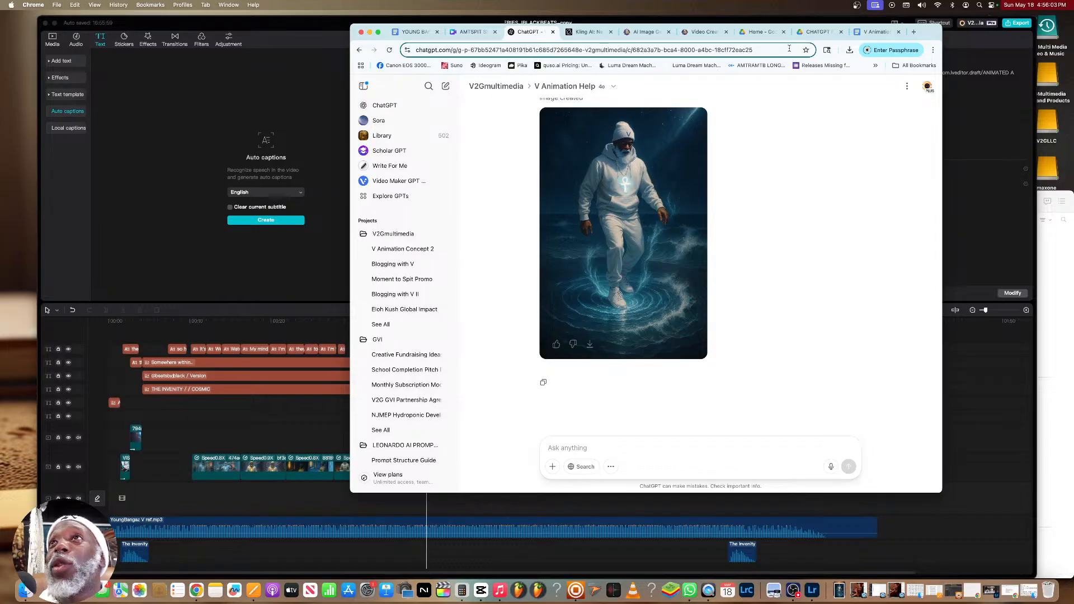
left_click(876, 32)
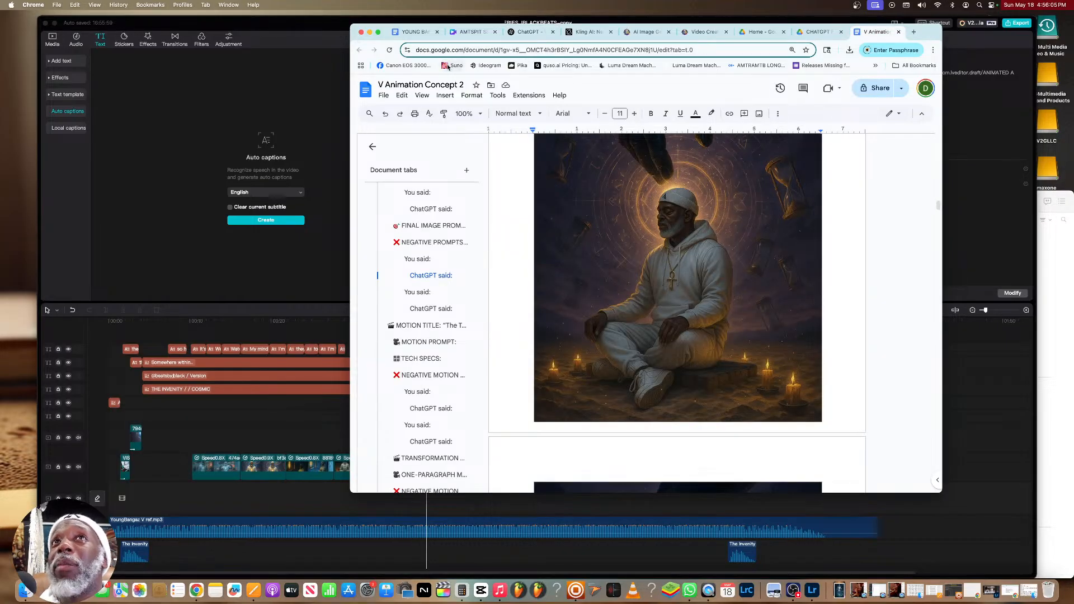
left_click(414, 32)
left_click_drag(619, 307, 482, 298)
right_click(496, 298)
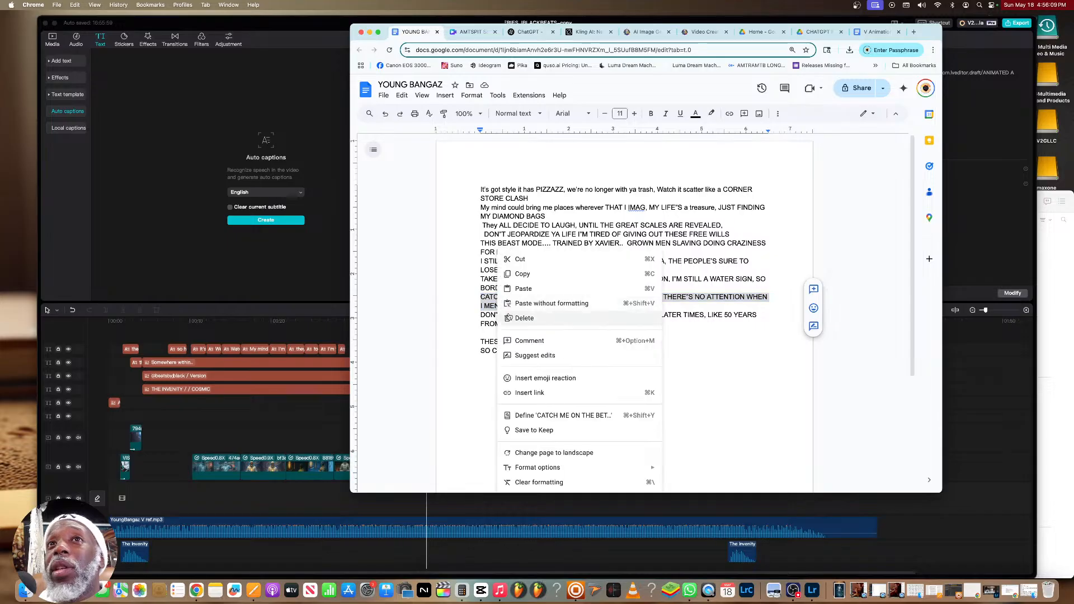
left_click(523, 273)
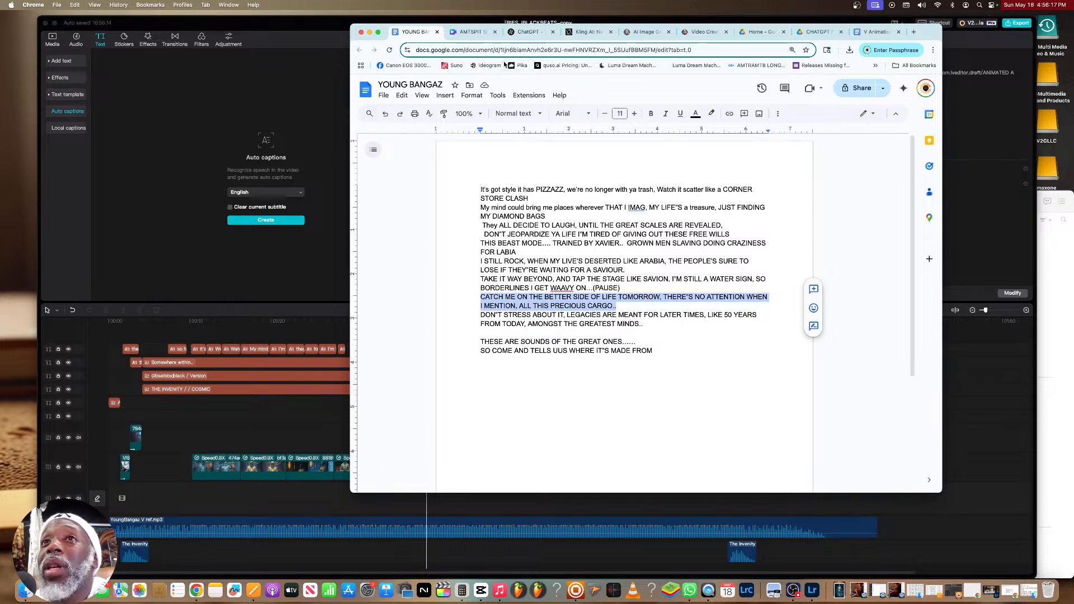
Send ChatGPT "Next bars: let's go" followed by the copied "CATCH ME ON THE BETTER SIDE OF LIFE TOMORROW" bars
left_click(527, 34)
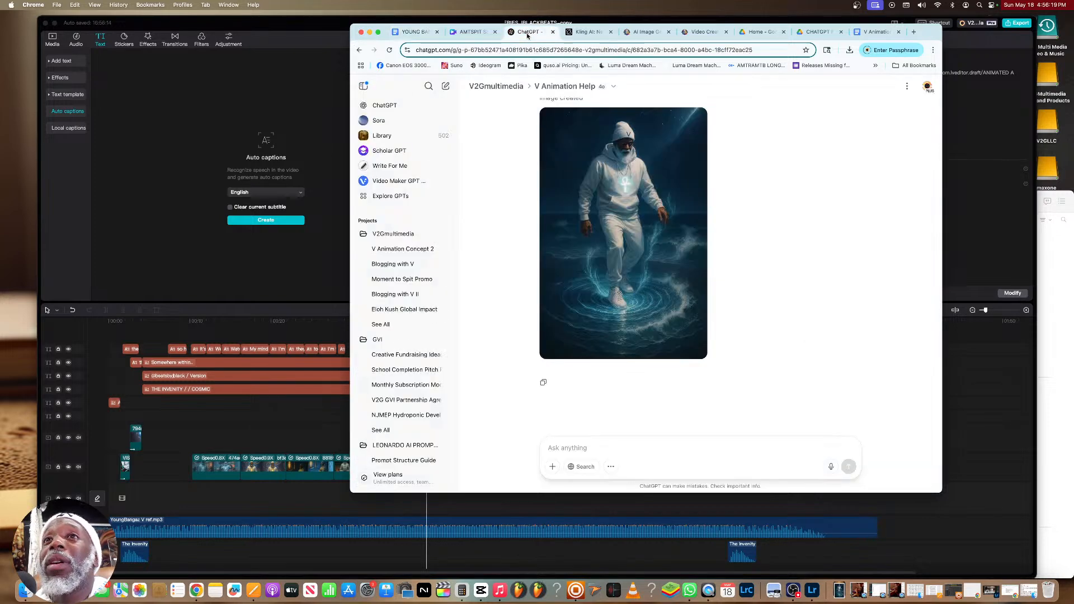
type("Next bars: let's go")
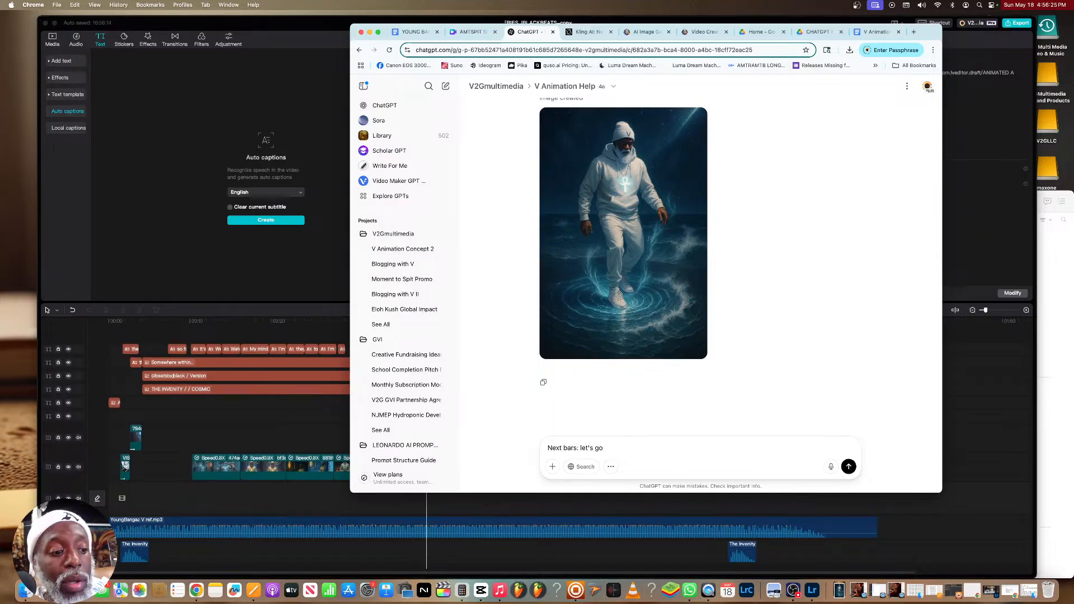
key("super+v")
key("Return")
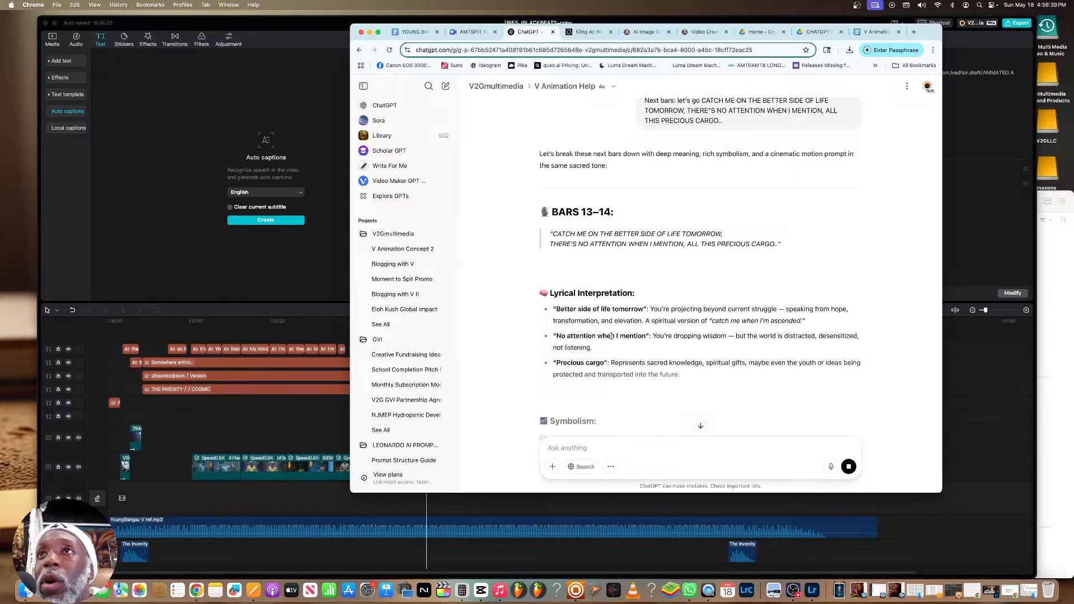
Read through ChatGPT's motion and negative prompts for bars 13–14 and reply "Let's generate" to request the image
scroll(623, 324, "down", 5)
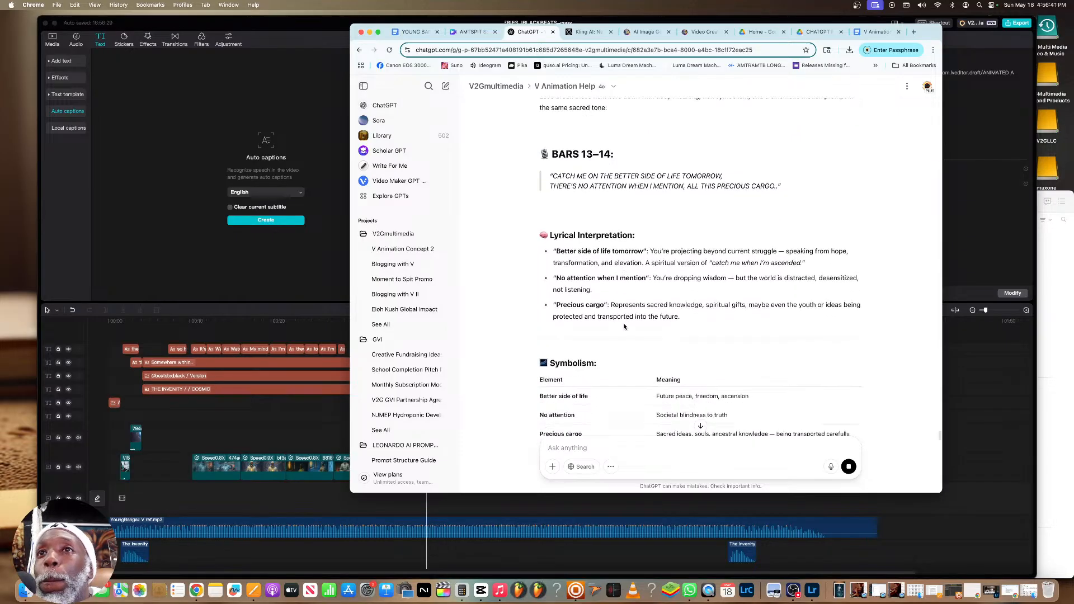
scroll(623, 326, "down", 5)
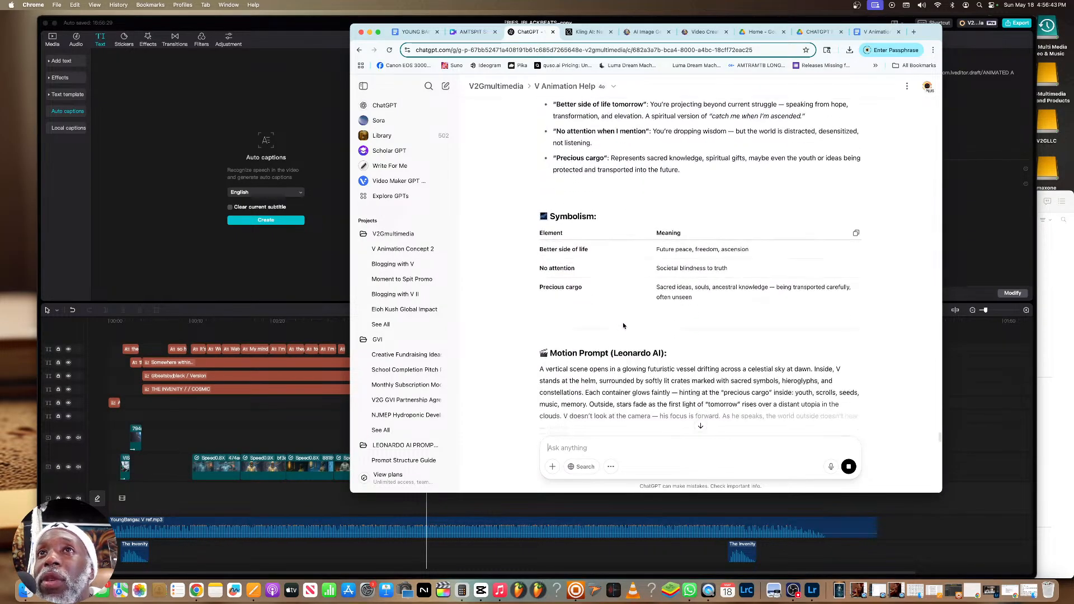
scroll(623, 326, "down", 2)
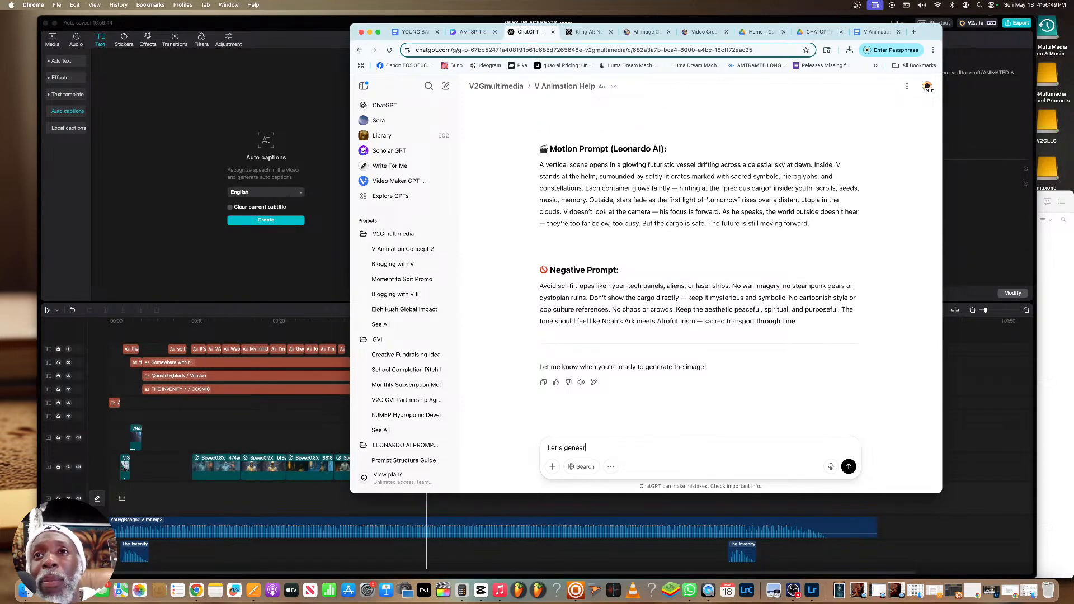
key("Return")
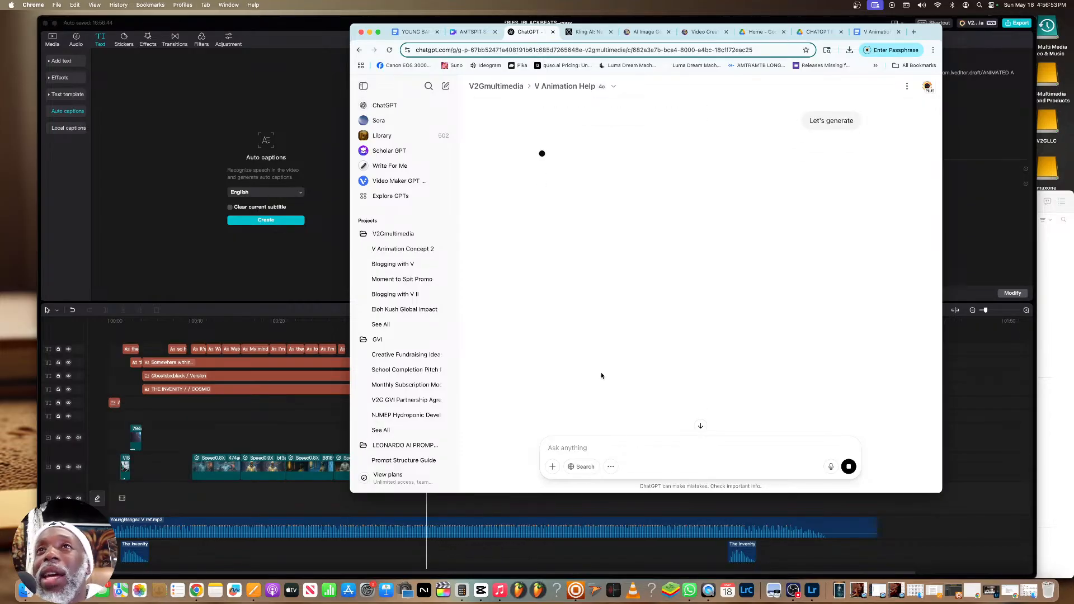
Switch to Kling AI and browse the earlier generated videos, including the running robot, The Thing and Red Hulk clips
left_click(700, 33)
left_click(583, 33)
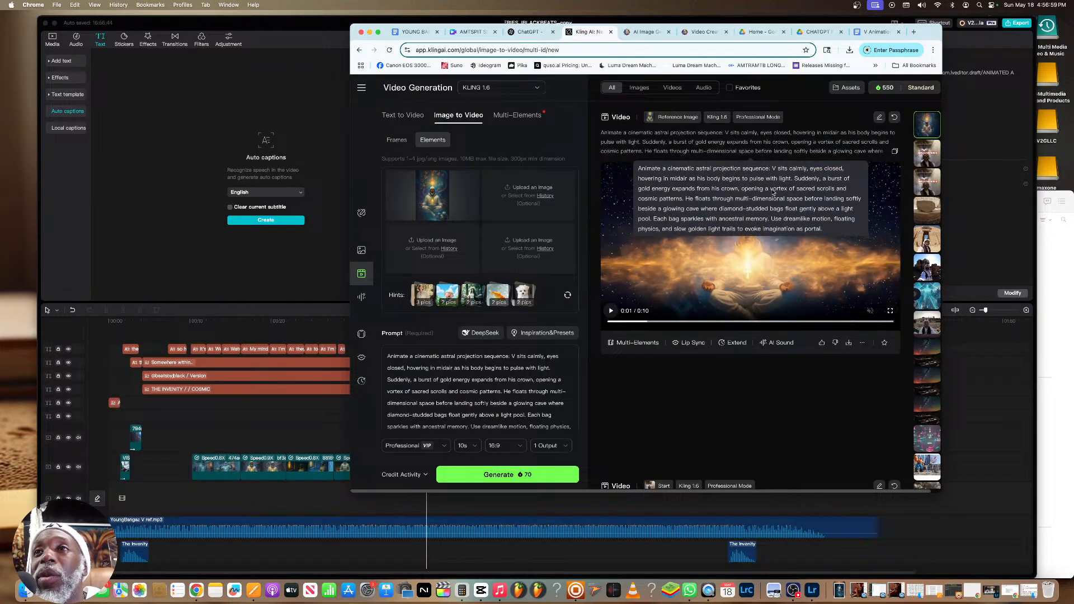
scroll(780, 187, "down", 15)
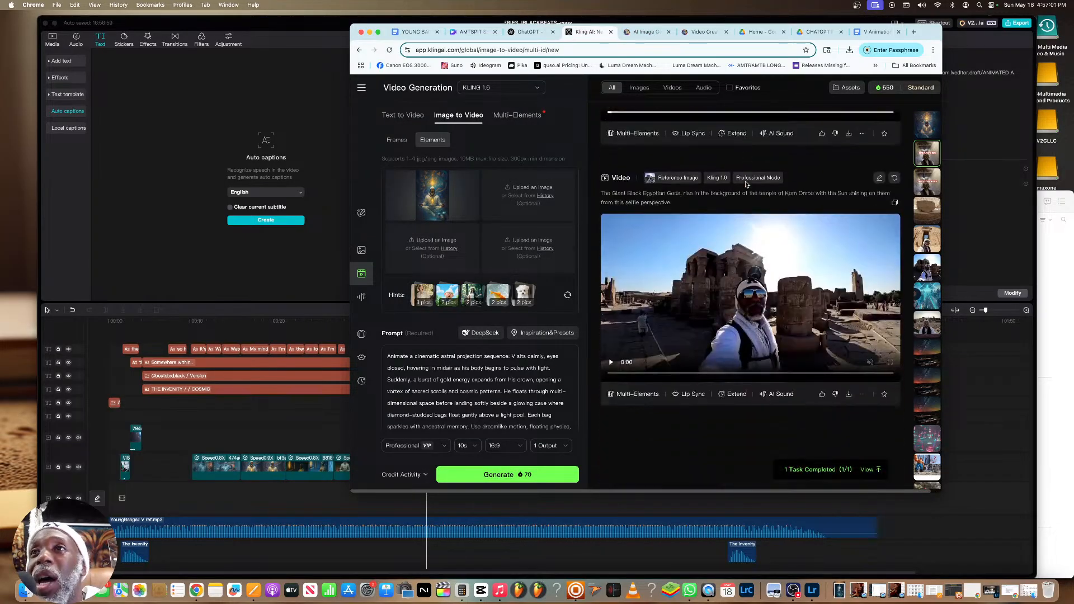
scroll(745, 185, "down", 10)
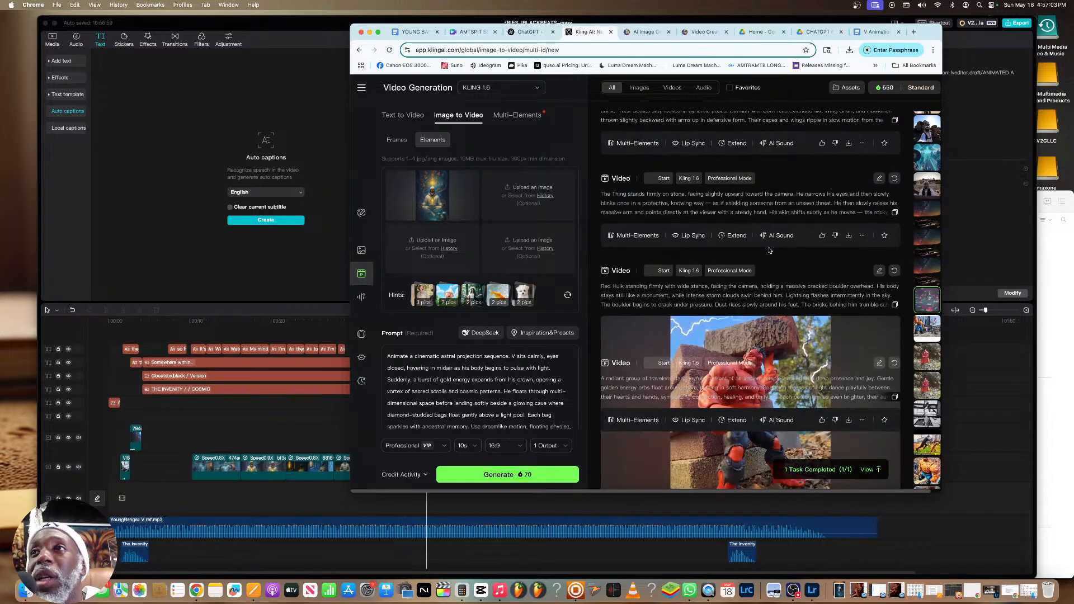
scroll(777, 260, "up", 5)
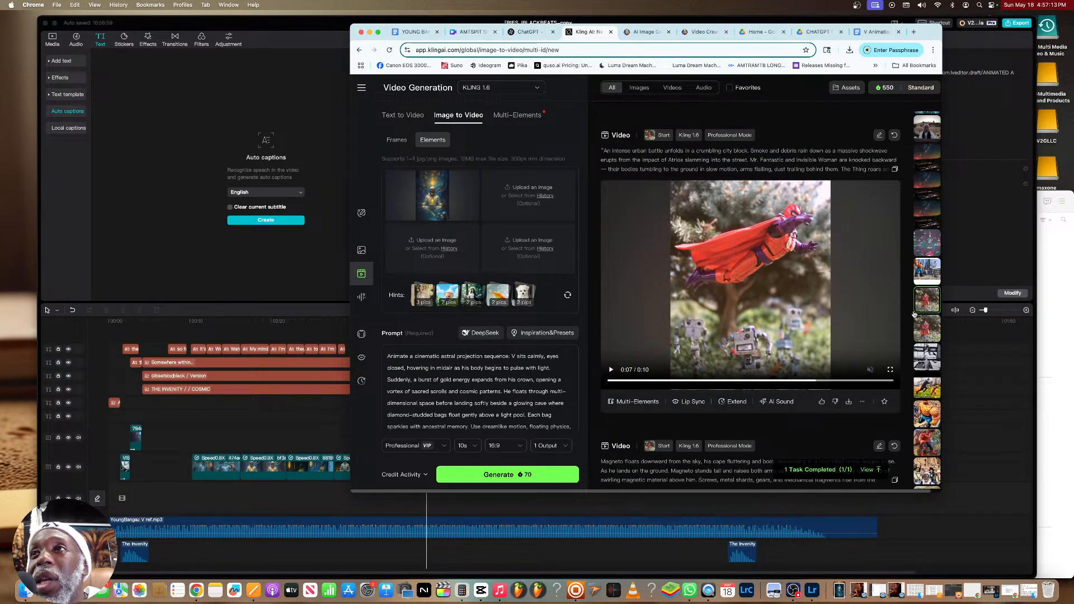
left_click(927, 358)
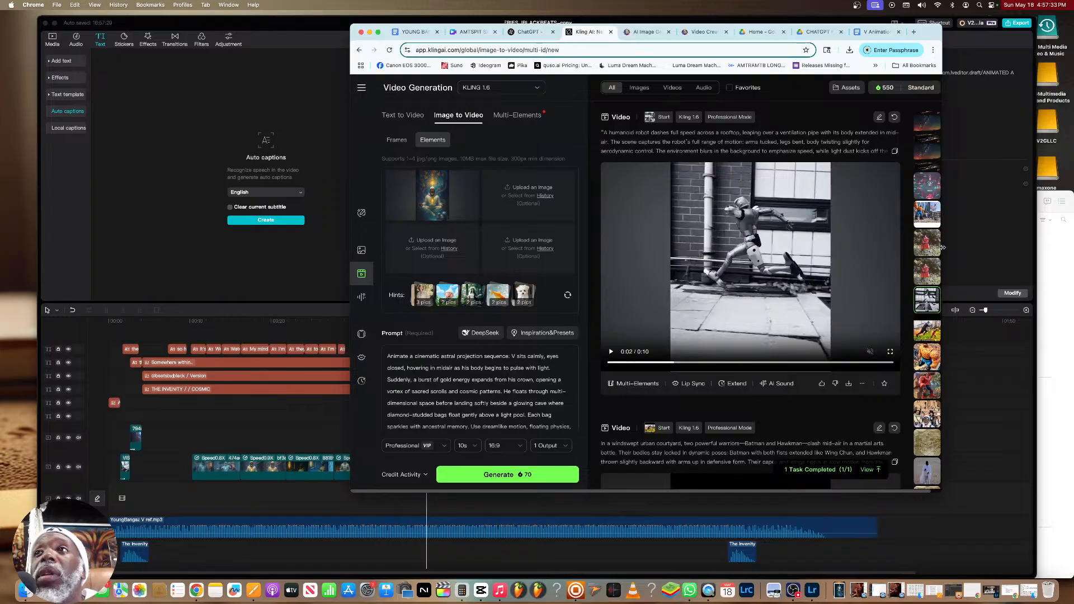
left_click(927, 356)
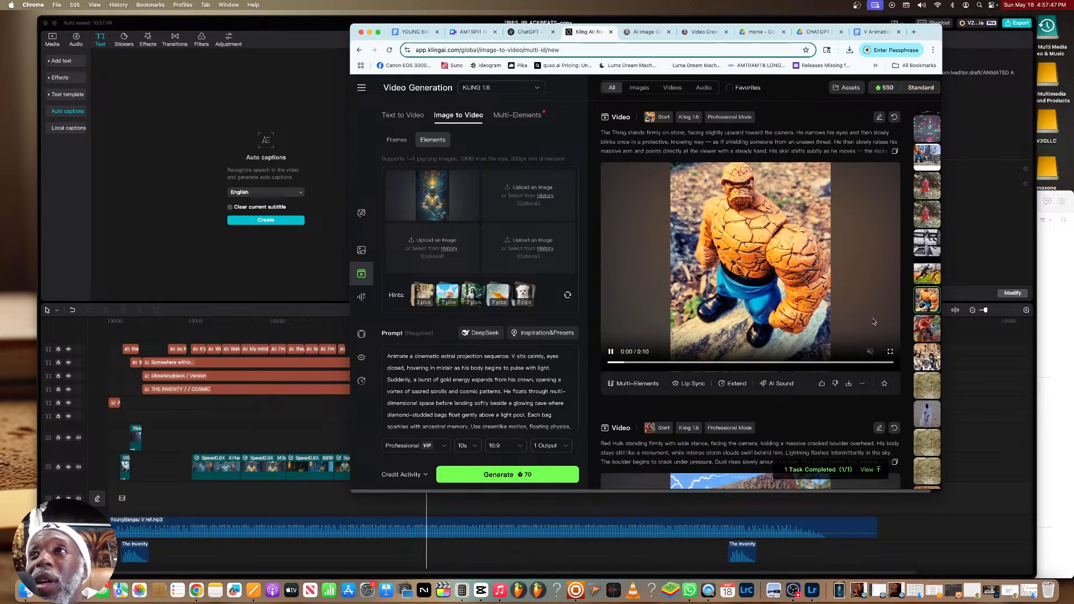
left_click(928, 331)
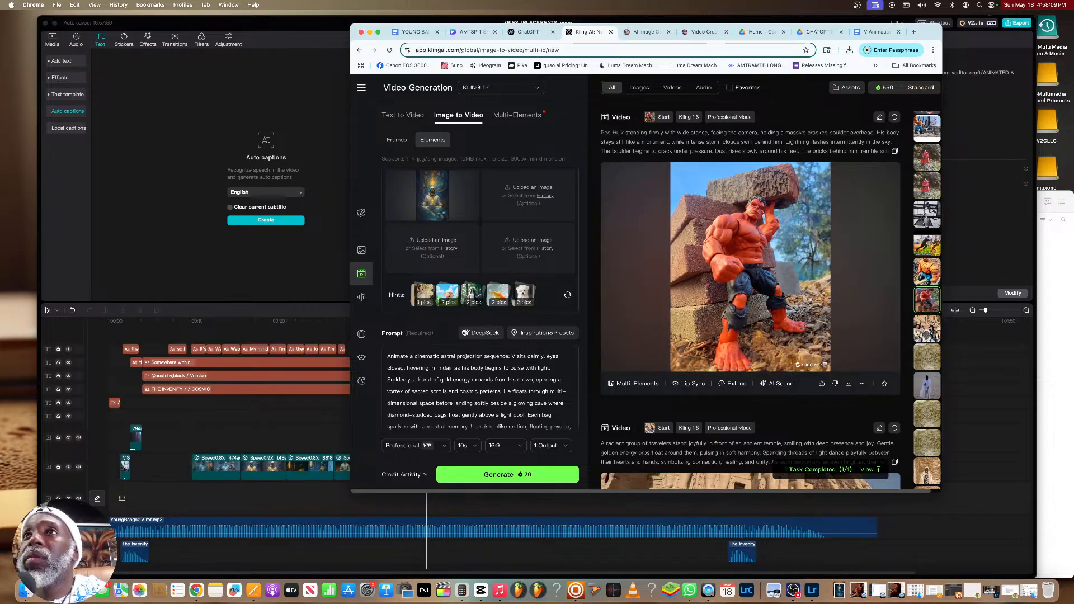
scroll(749, 263, "down", 1)
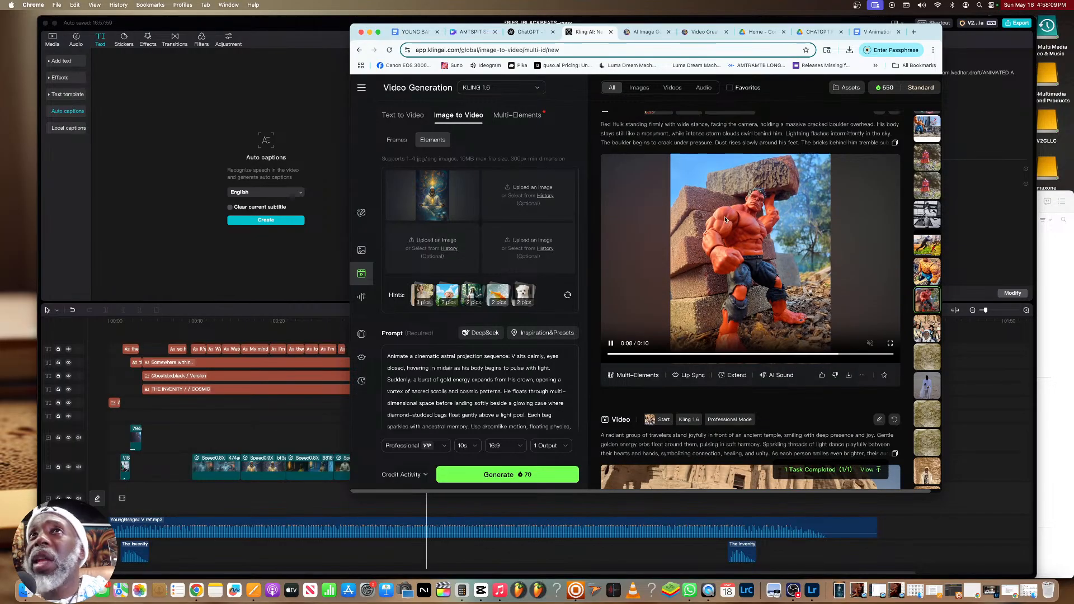
In Leonardo.Ai, download the newly generated video of V on the glowing liquid-light stage
left_click(694, 33)
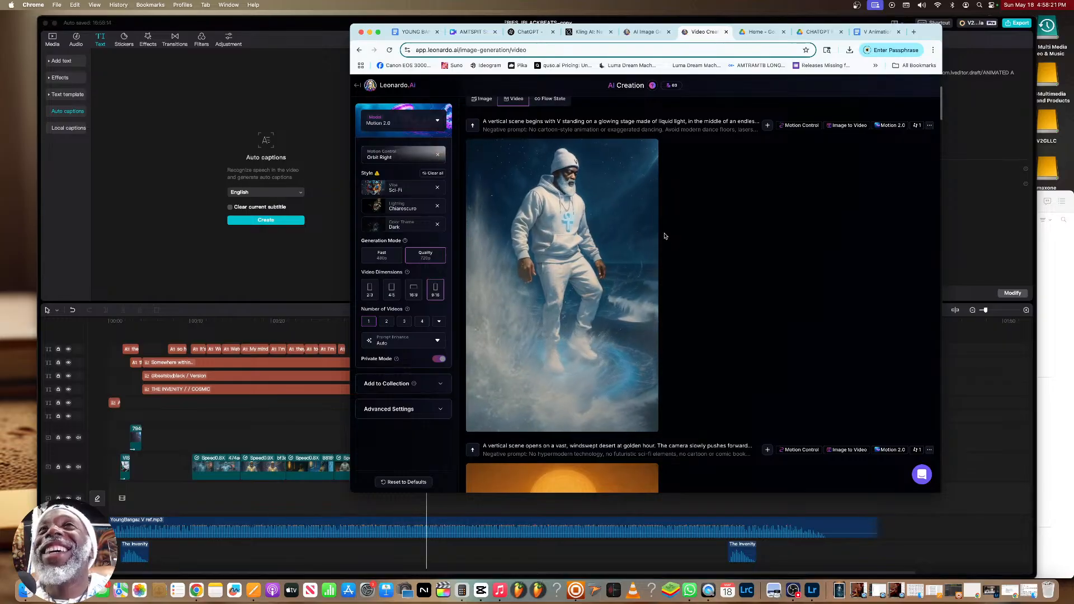
mouse_move(630, 152)
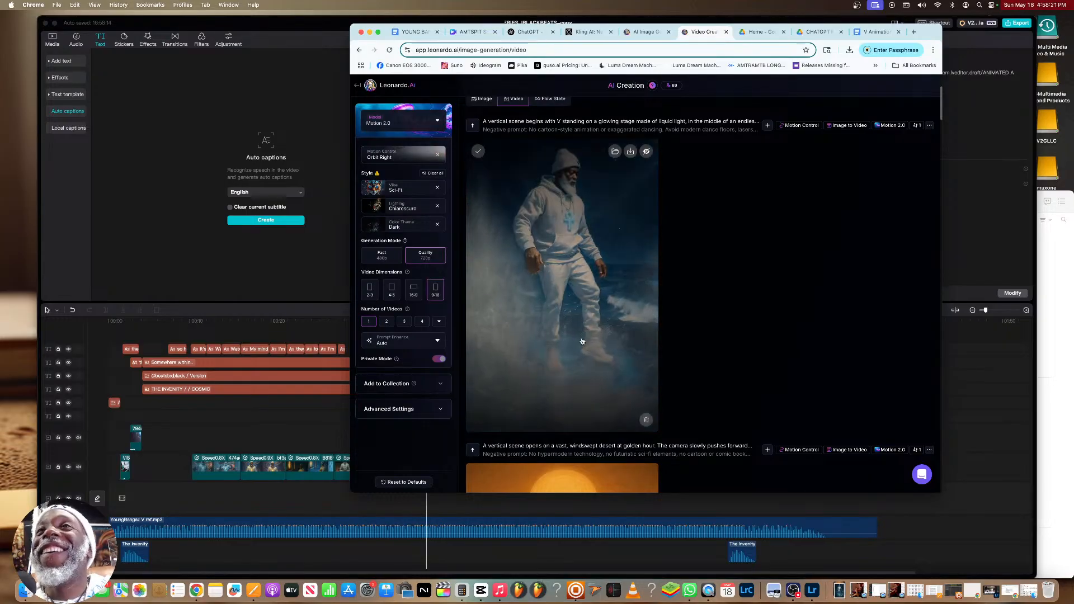
left_click(630, 152)
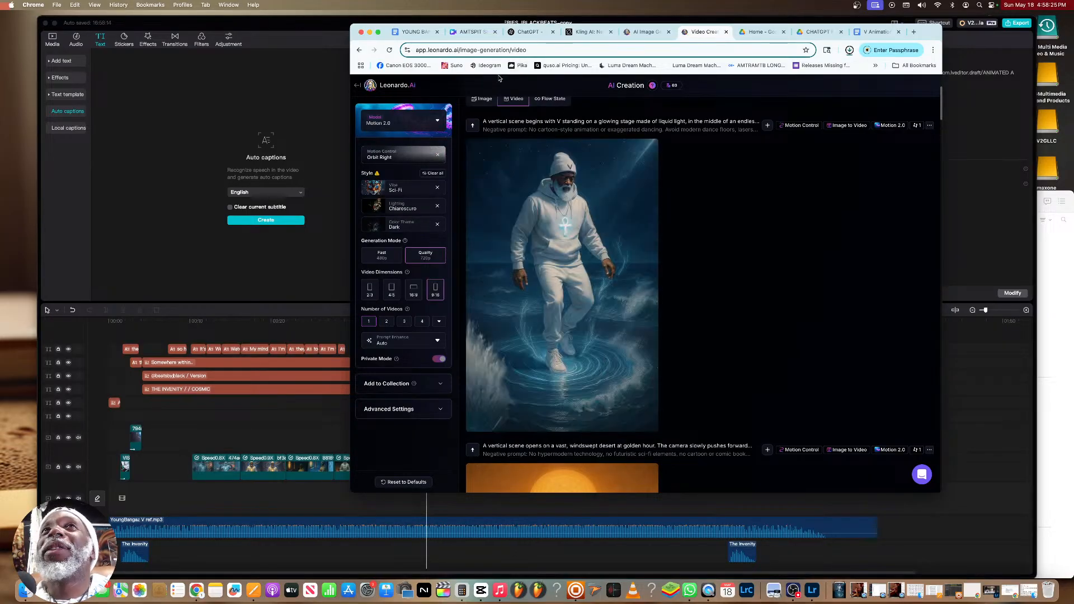
Switch to CapCut, import the downloaded liquid-light video, and place it on the main video track directly after the desert clip
left_click(1002, 264)
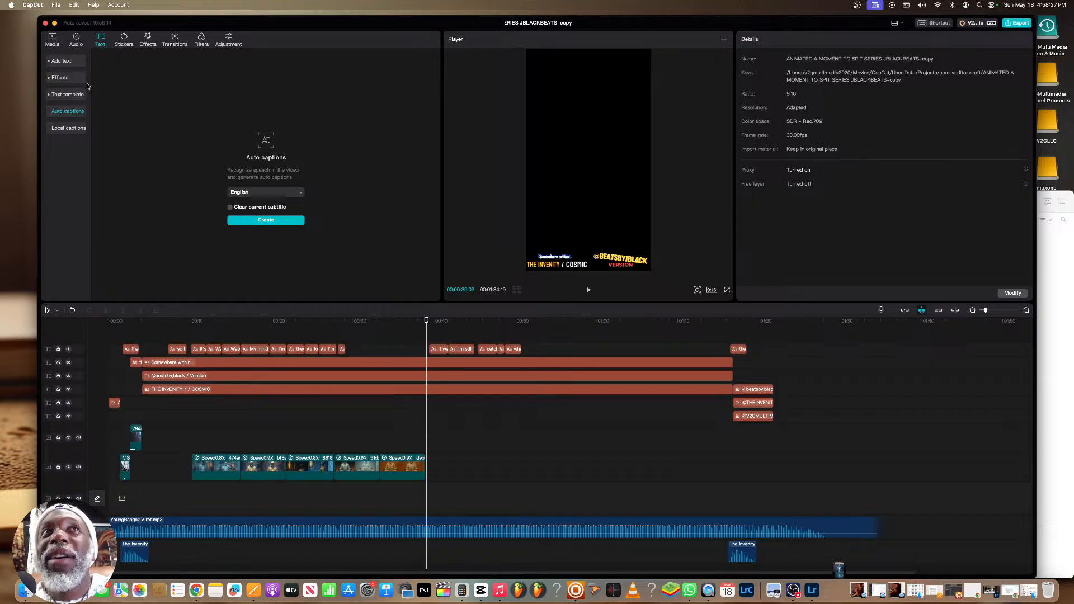
left_click(53, 40)
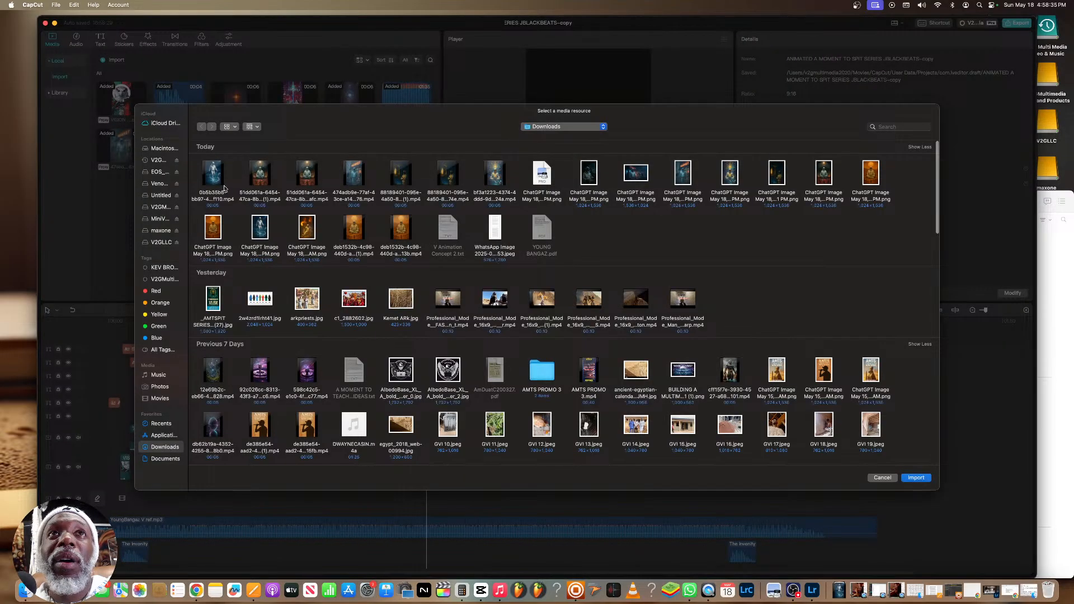
left_click(915, 477)
left_click_drag(393, 144, 426, 468)
left_click(432, 465)
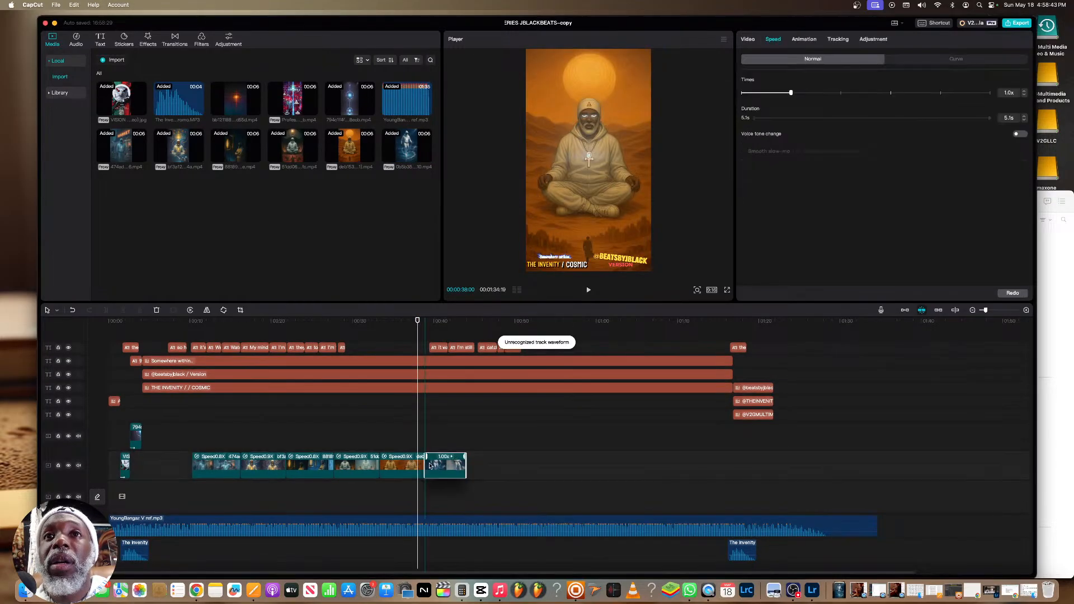
Play the timeline in full screen from about 30 seconds through the end of the new liquid-light clip to check its timing
left_click_drag(418, 320, 441, 320)
left_click_drag(517, 264, 512, 264)
left_click(360, 327)
key("space")
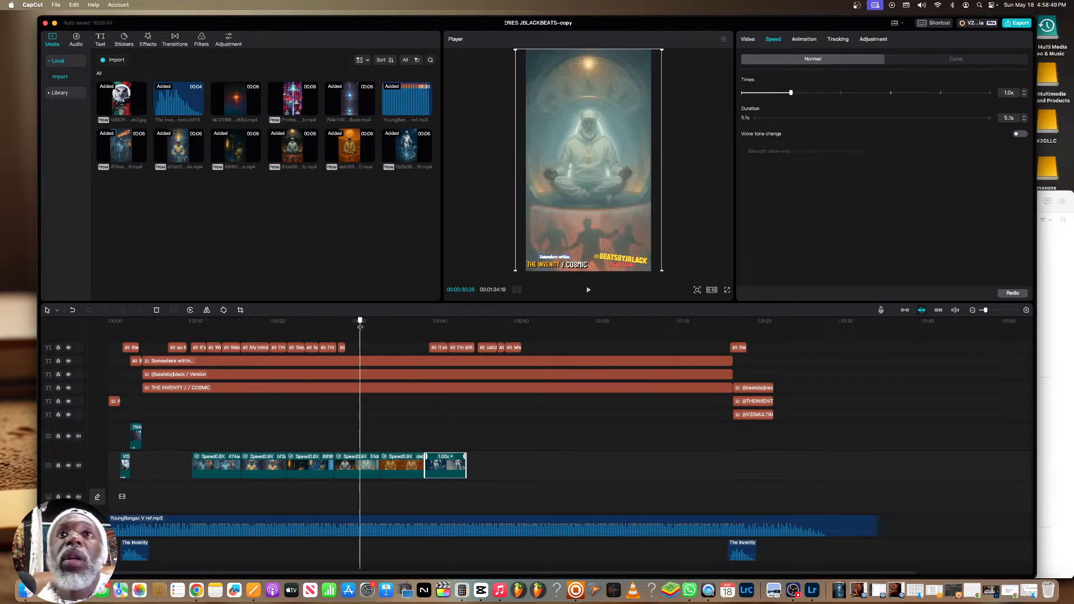
left_click(726, 290)
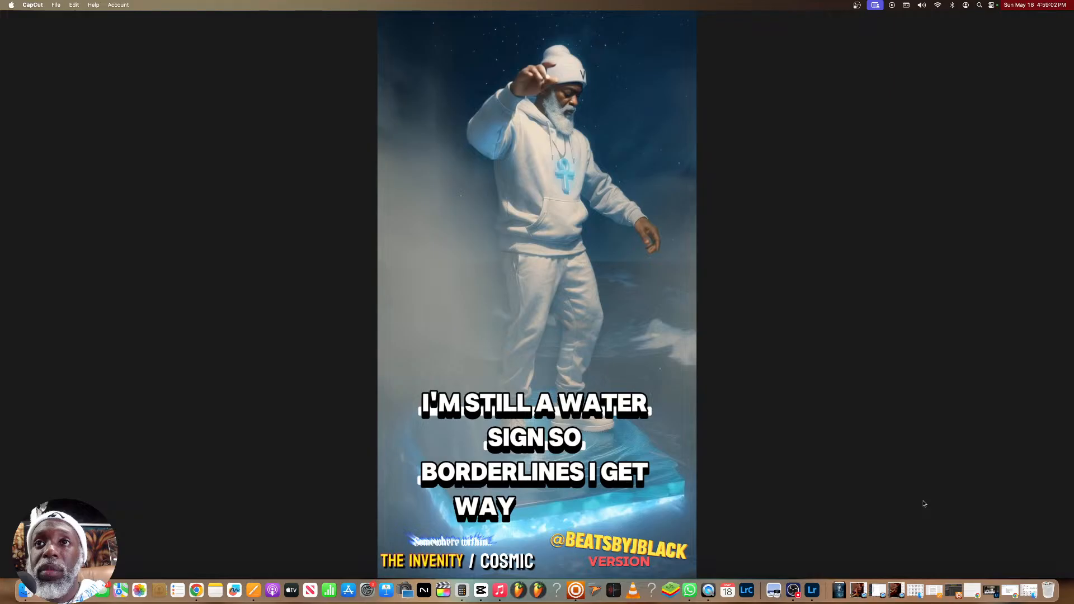
mouse_move(609, 536)
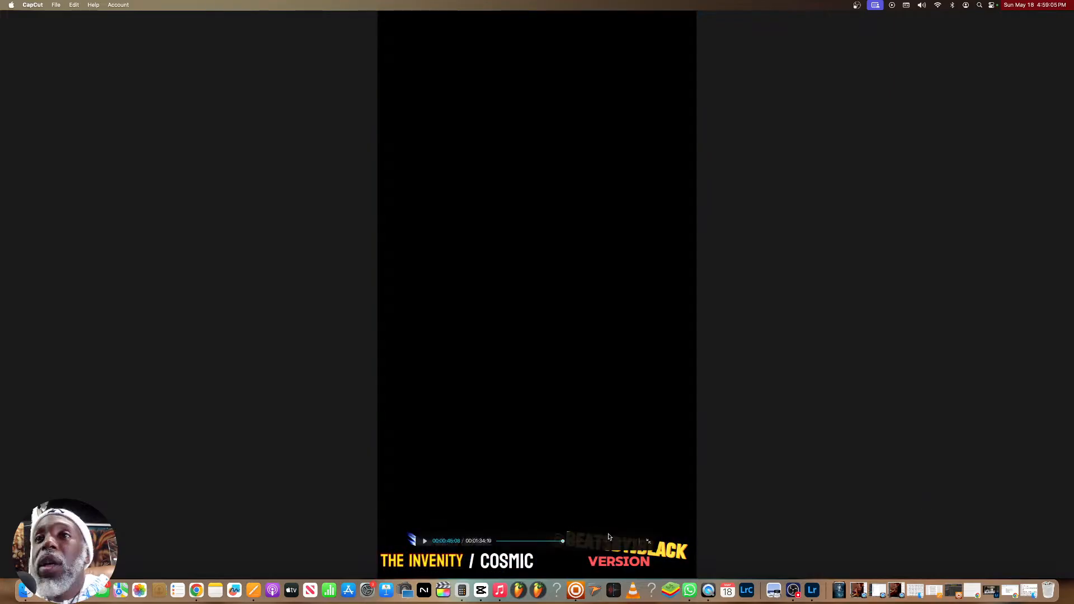
left_click(649, 544)
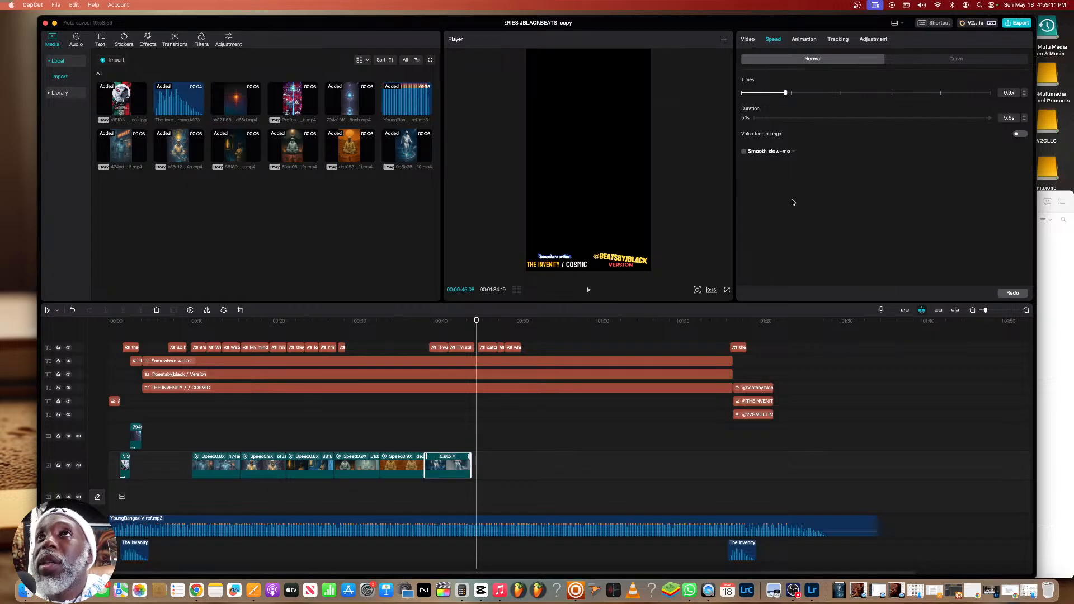
Set the liquid-light clip's speed to 0.9x and shift it slightly later, and set the desert clip's speed to 0.8x
left_click_drag(454, 463, 456, 464)
left_click(416, 469)
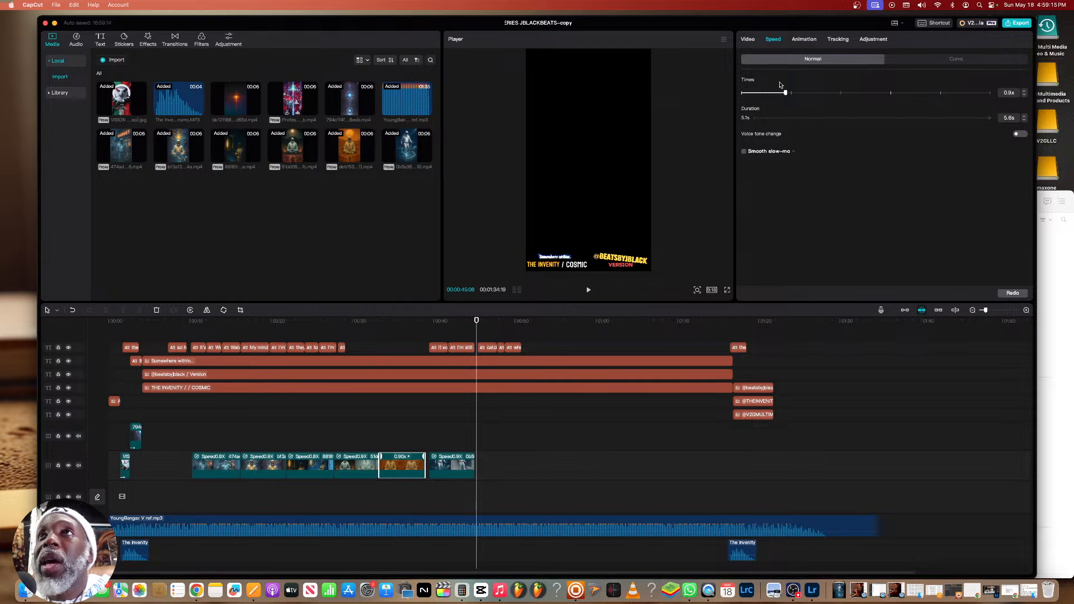
left_click_drag(783, 97, 783, 95)
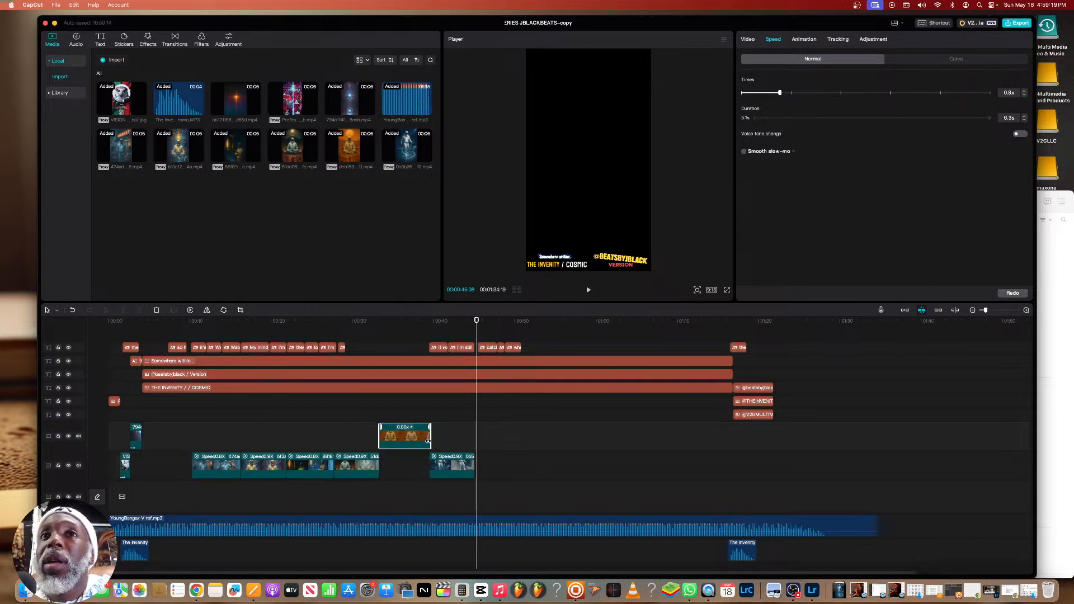
Return the slowed desert clip to the main video track after the temple clip and butt the liquid-light clip against its end
left_click_drag(411, 437, 454, 464)
left_click(447, 464)
left_click(372, 439)
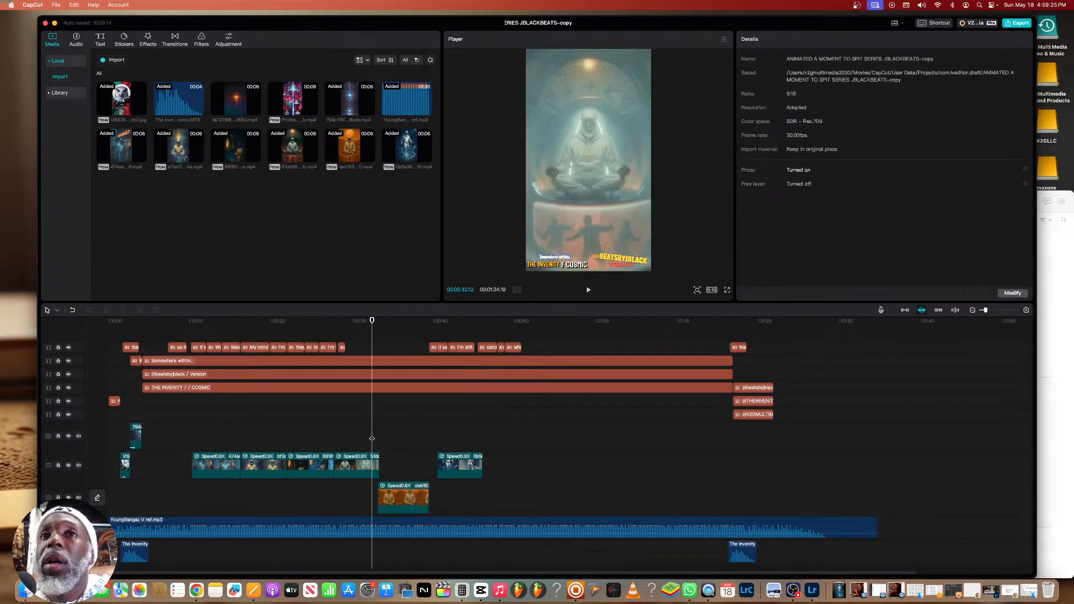
left_click_drag(394, 489, 448, 464)
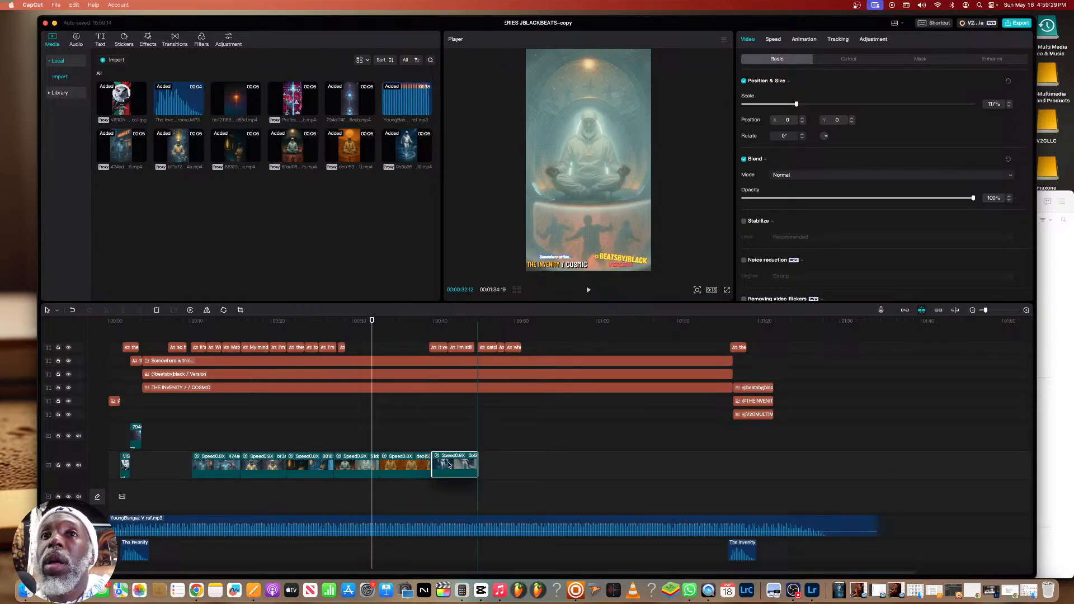
left_click(423, 446)
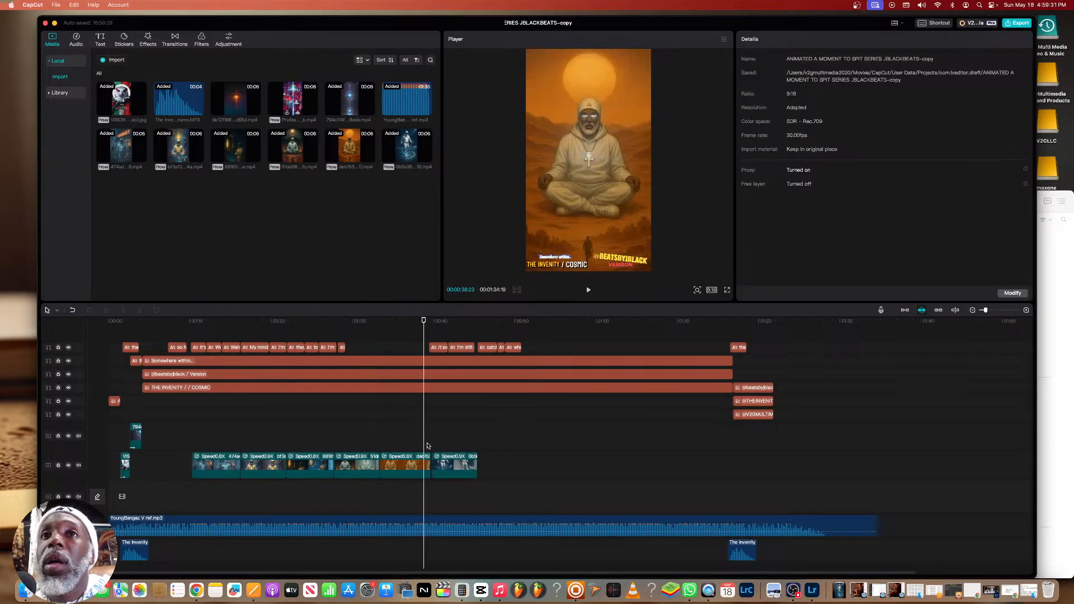
left_click(427, 462)
left_click(446, 463)
left_click_drag(446, 463, 422, 449)
Play back the retimed clips up to the "CATCH ME ON" caption and replay from about 26 seconds to check the sync
key("space")
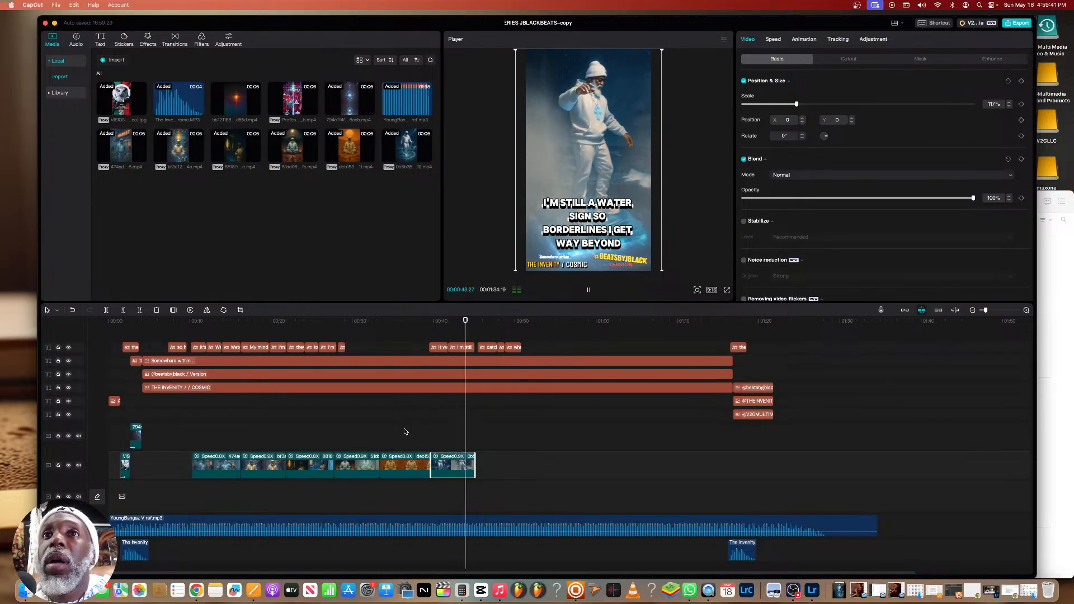
left_click(319, 429)
key("space")
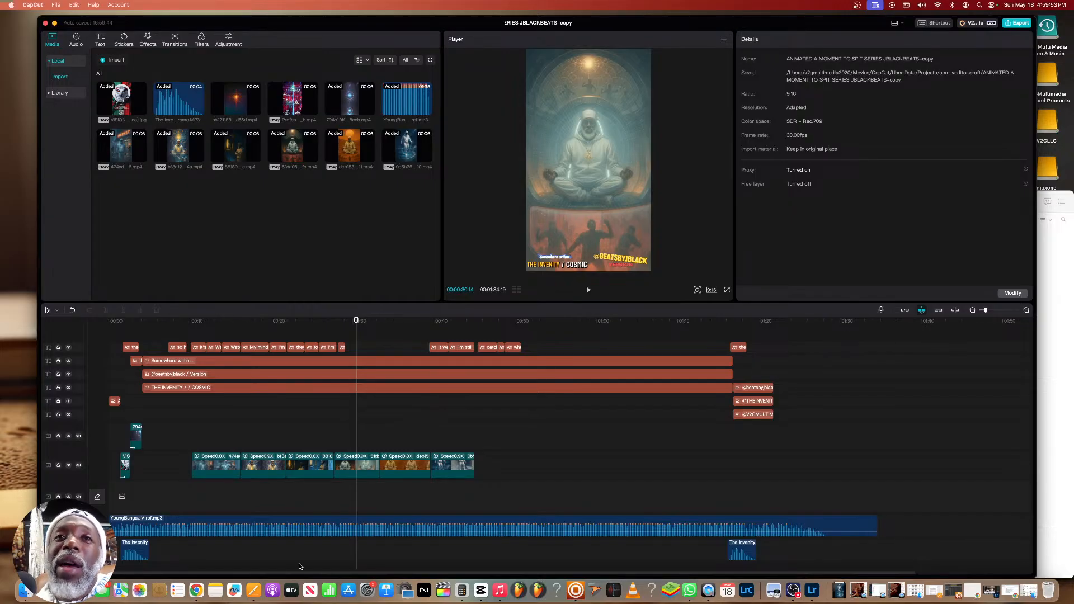
Switch to the ChatGPT chat in Chrome and review the generated image of V at the helm alongside its prompts
left_click(196, 590)
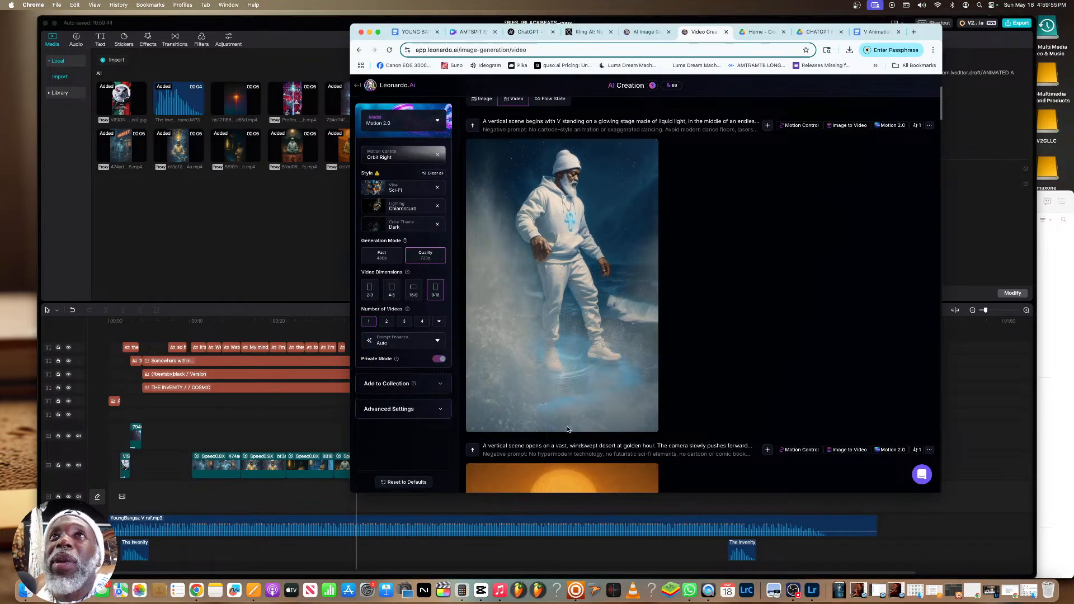
key("ctrl+Up")
left_click(769, 136)
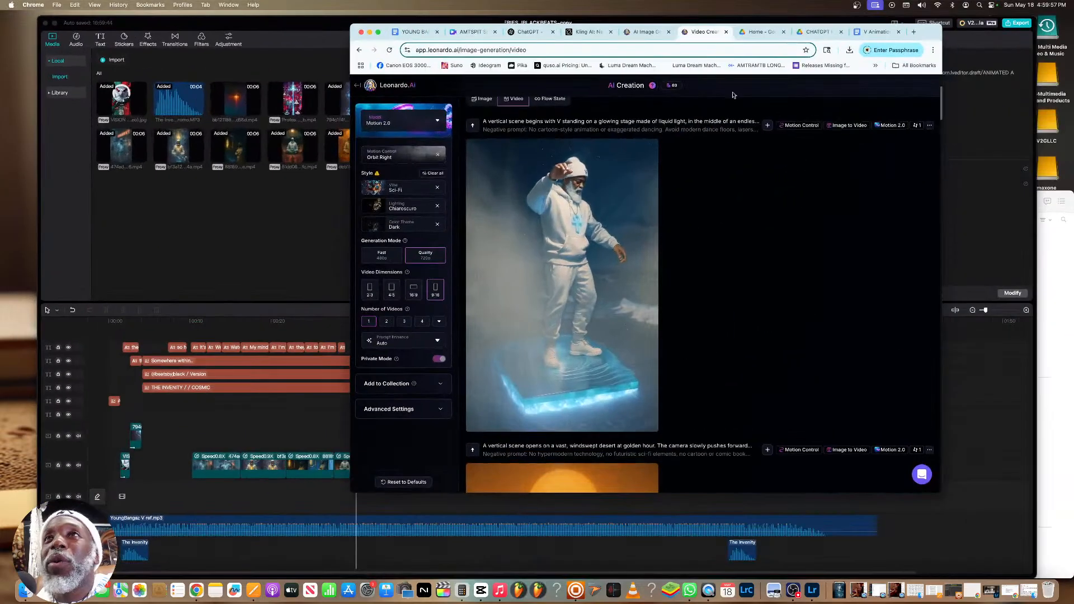
left_click(527, 31)
mouse_move(702, 296)
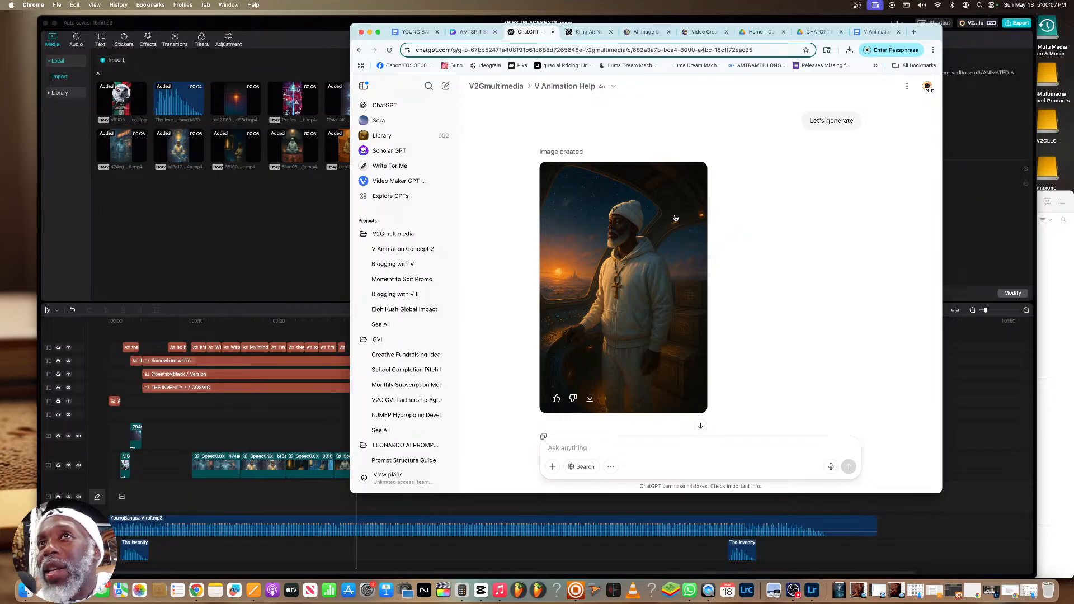
scroll(675, 234, "up", 10)
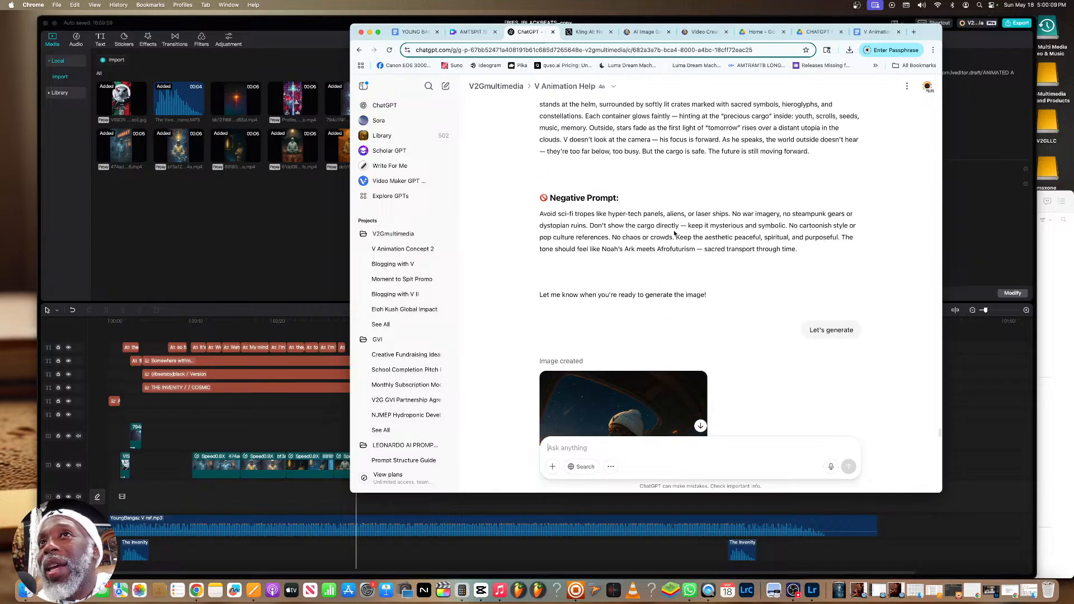
scroll(675, 234, "down", 5)
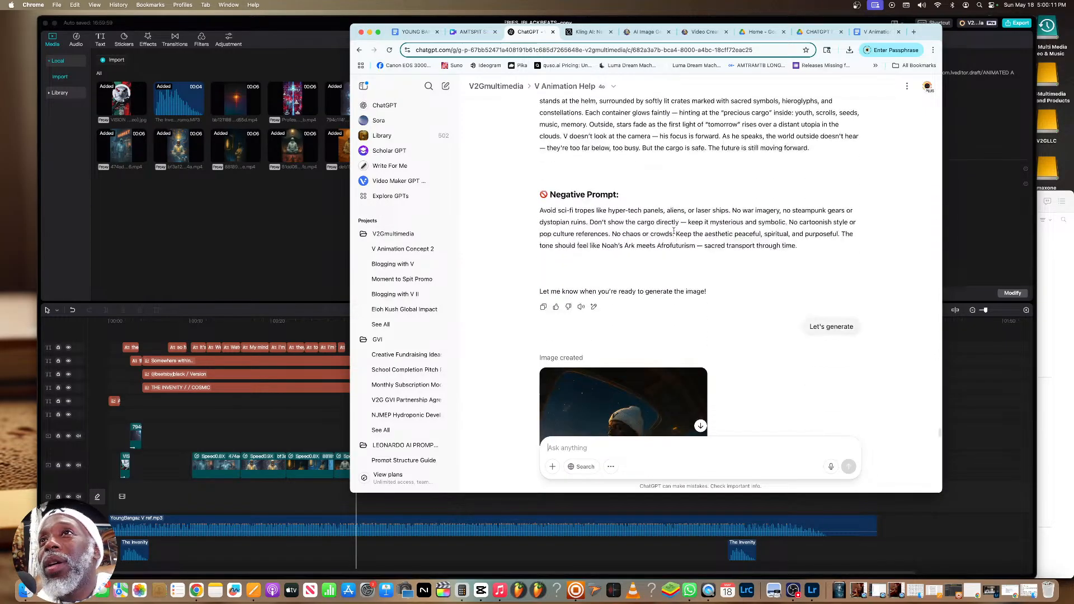
scroll(675, 231, "up", 2)
scroll(688, 221, "down", 7)
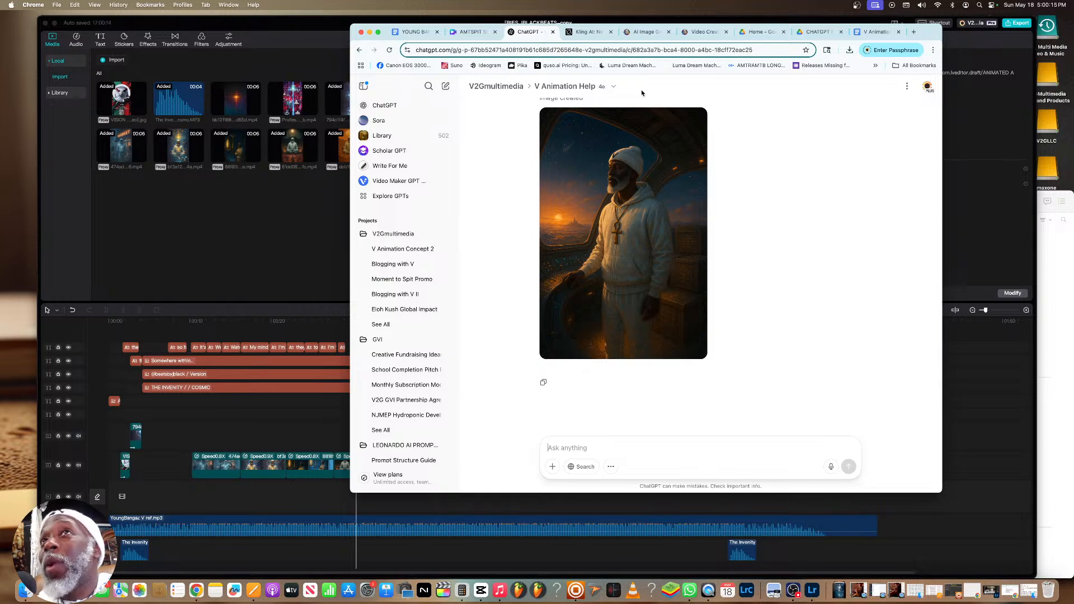
Copy the bars from "DON'T STRESS ABOUT IT" to "AMONGST THE GREATEST MINDS.." in the YOUNG BANGAZ document
left_click(876, 31)
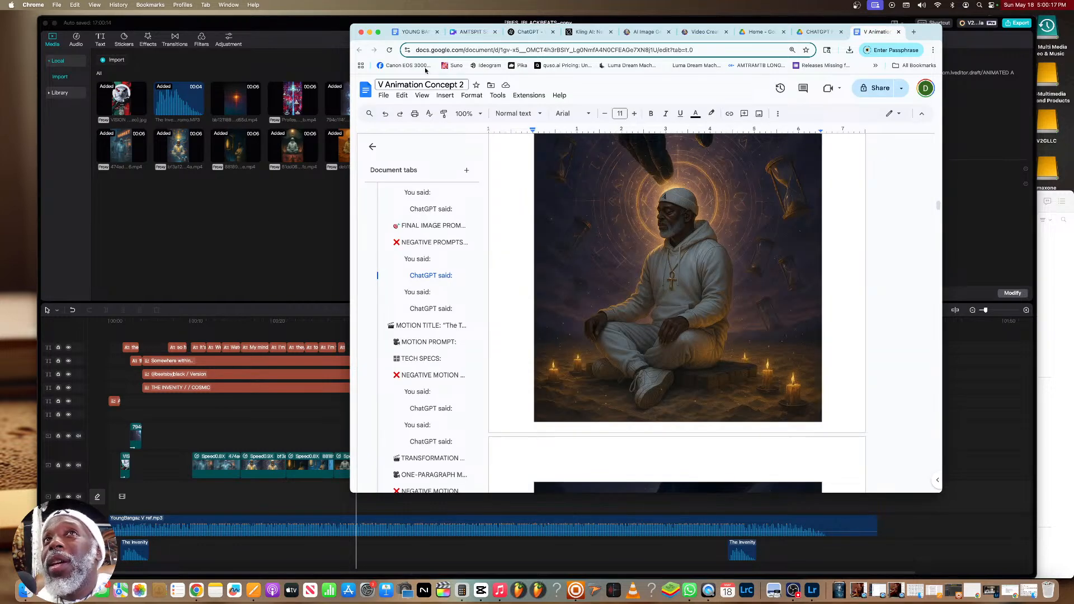
left_click(414, 32)
left_click_drag(642, 325, 484, 316)
key("cmd+c")
right_click(485, 317)
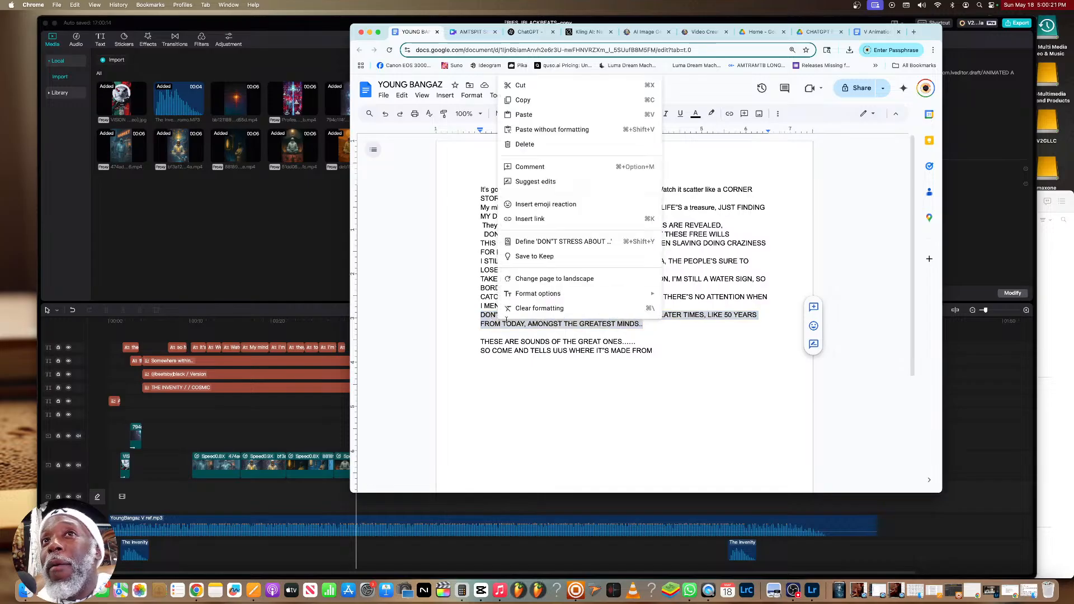
left_click(520, 103)
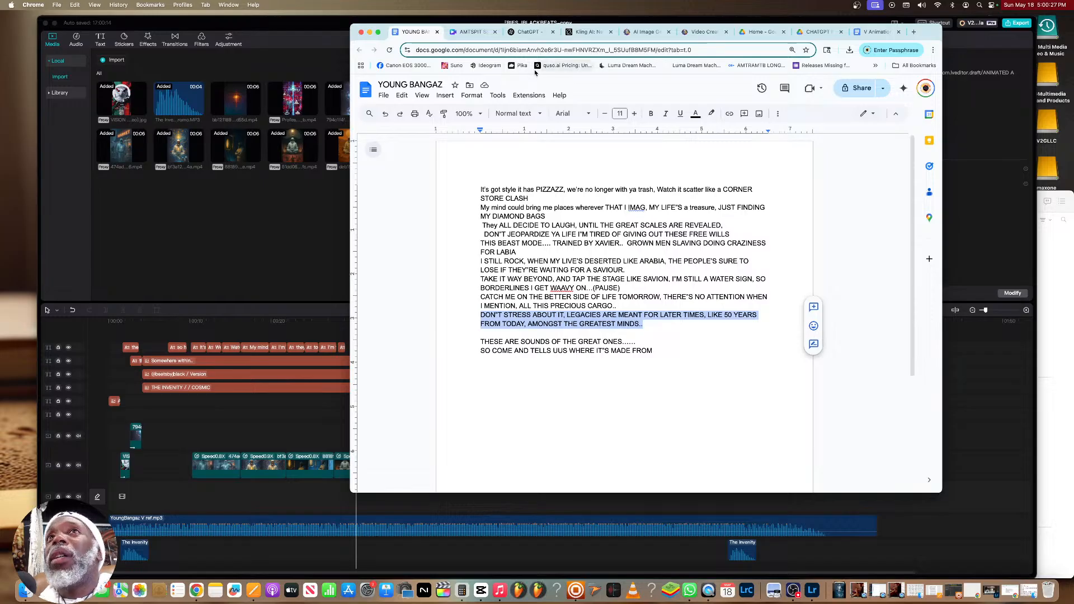
Send the ChatGPT chat "LEt's do the next bars:" with the copied bars from "DON'T STRESS ABOUT IT" to "AMONGST THE GREATEST MINDS.."
left_click(528, 31)
type("Wonderful. LEt's do the next b")
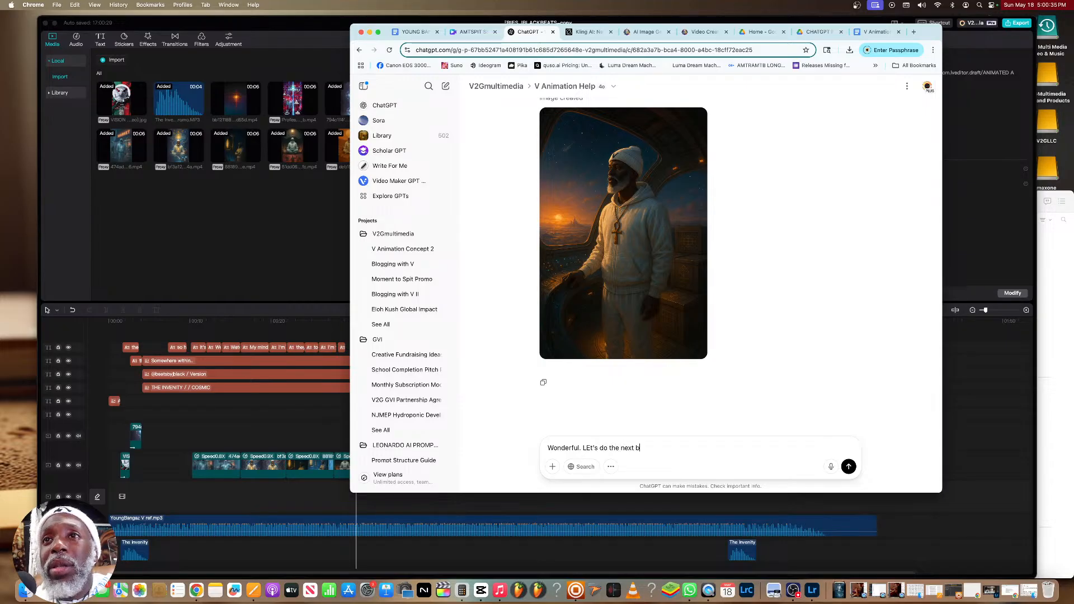
type("ars:")
key("cmd+v")
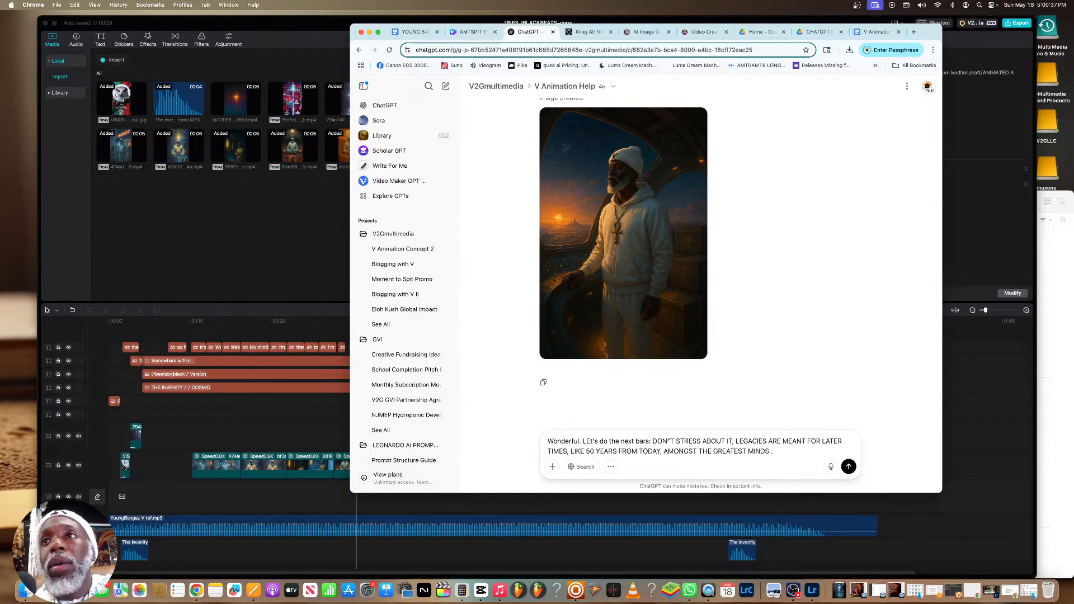
left_click(849, 467)
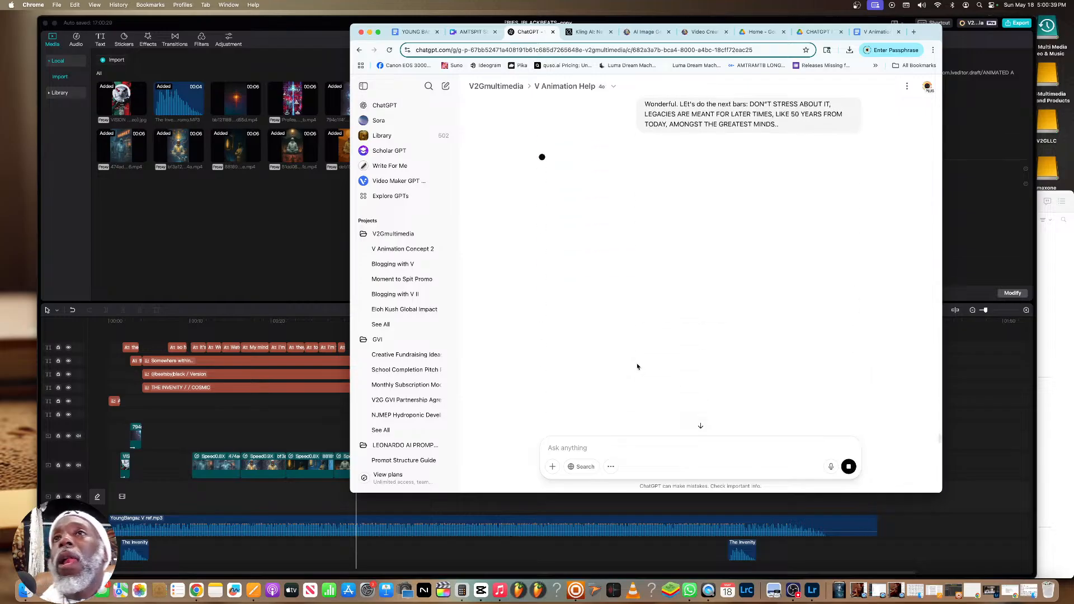
Open the generated image of V at the ship's helm full size, download it and close the viewer
scroll(641, 367, "up", 5)
left_click(638, 290)
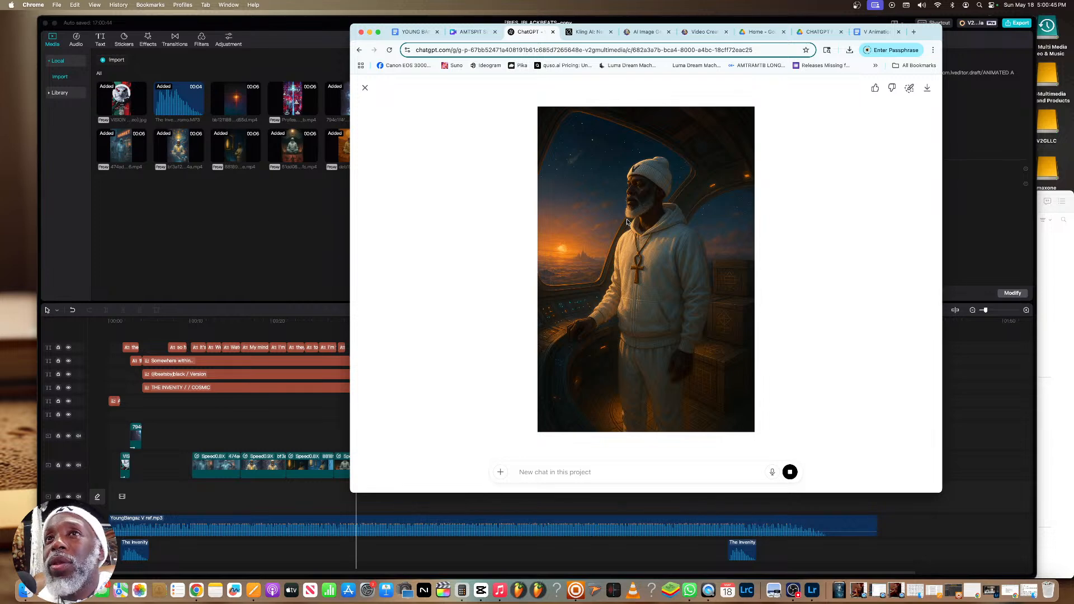
left_click(926, 88)
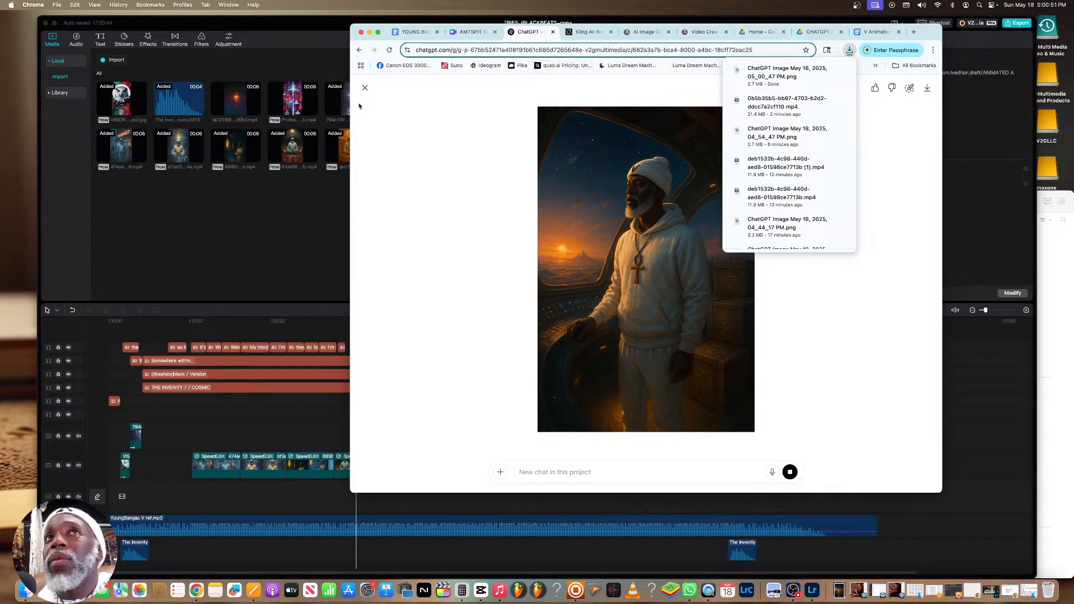
left_click(365, 88)
Examine the earlier image of V seated in the dark starfighter cockpit and the messages around it in the ChatGPT chat
scroll(606, 150, "up", 20)
scroll(591, 148, "up", 20)
scroll(592, 147, "up", 20)
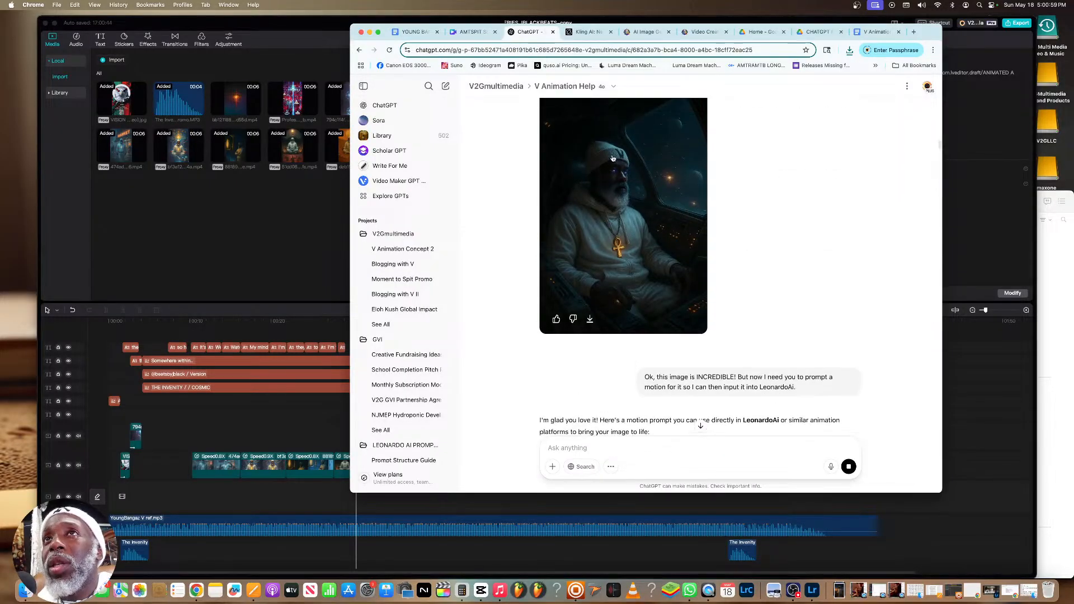
left_click(616, 154)
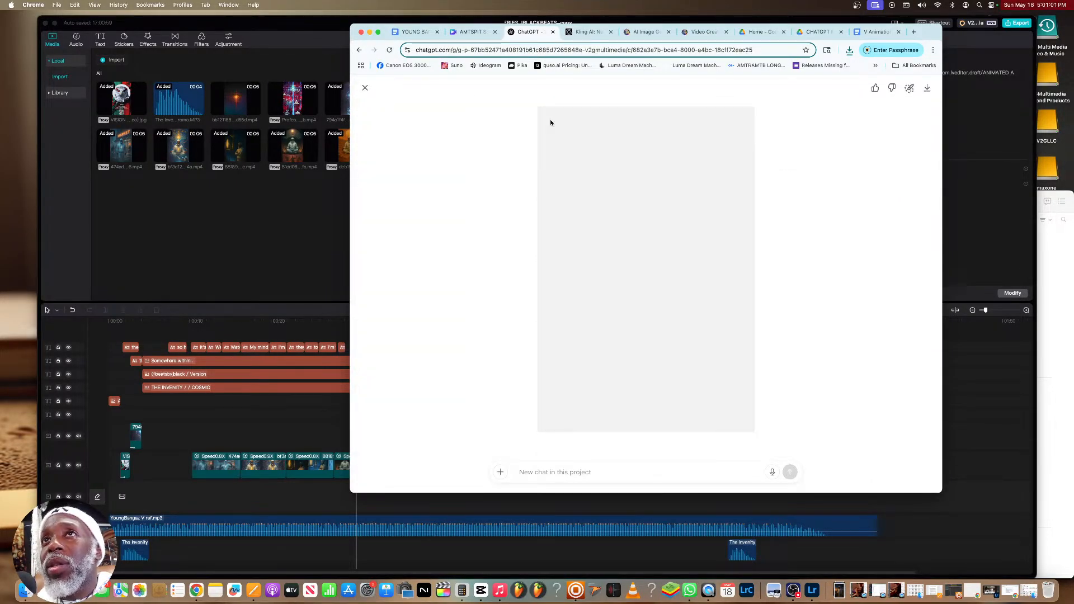
left_click(366, 89)
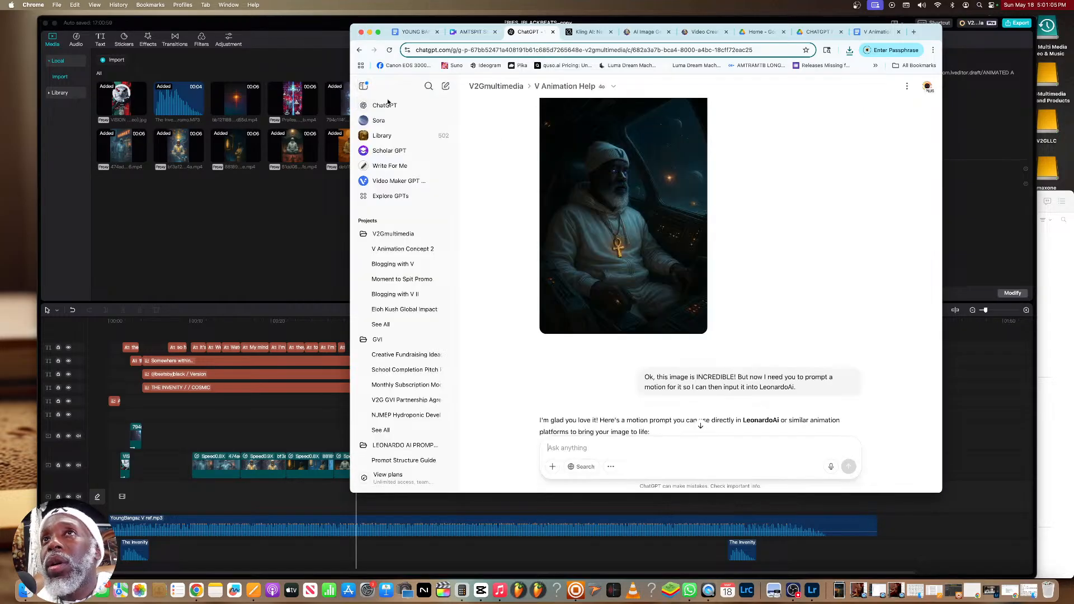
left_click(642, 180)
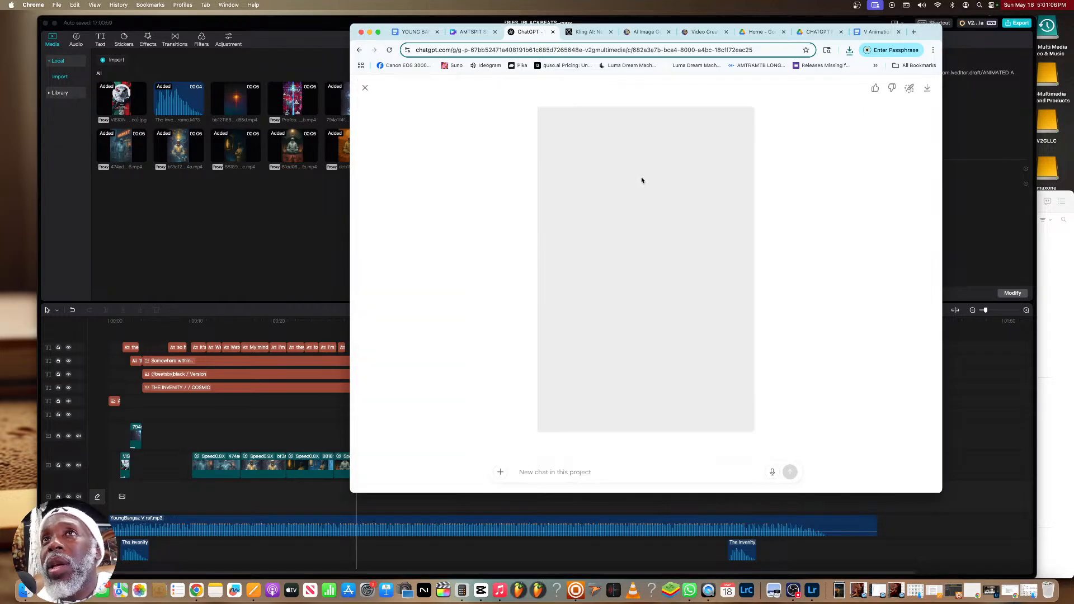
left_click(365, 87)
scroll(728, 198, "down", 15)
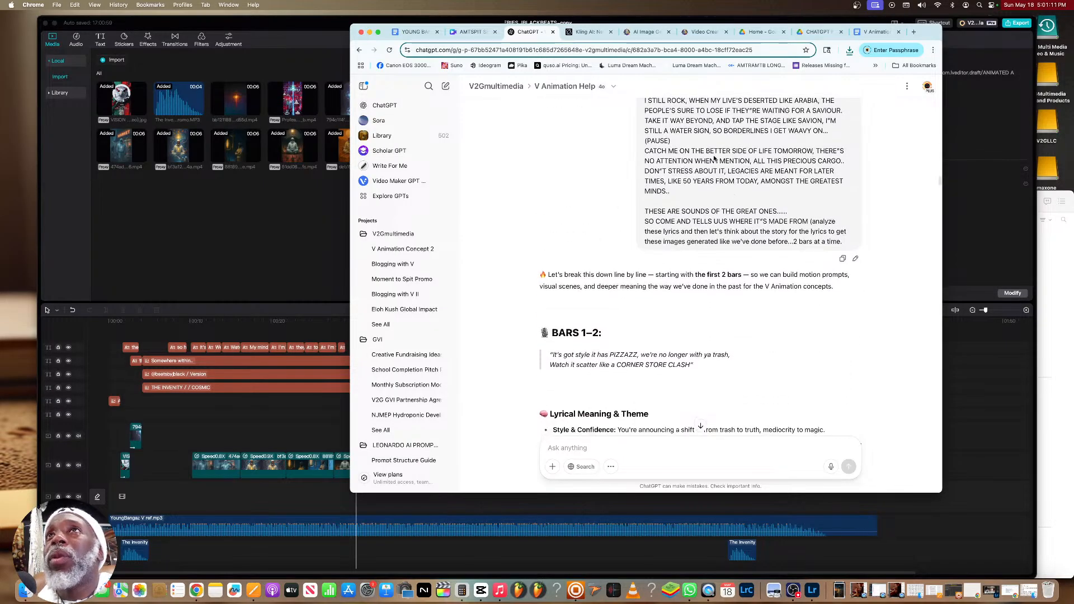
Find the cockpit zoom-in video of V in the Leonardo.Ai video generation history and download it
left_click(700, 32)
scroll(587, 219, "down", 20)
scroll(589, 221, "down", 10)
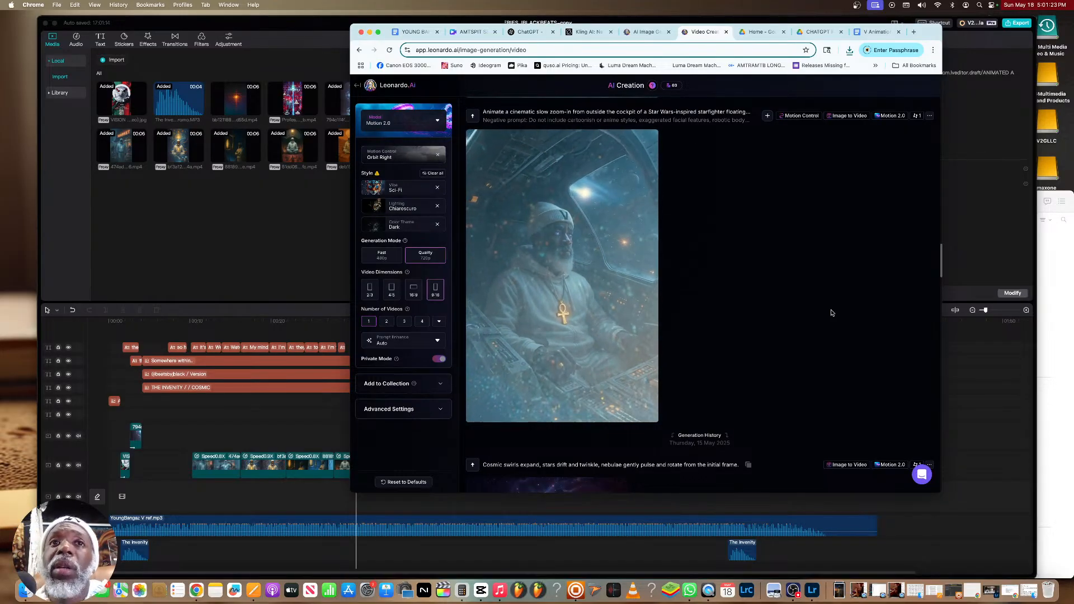
mouse_move(631, 155)
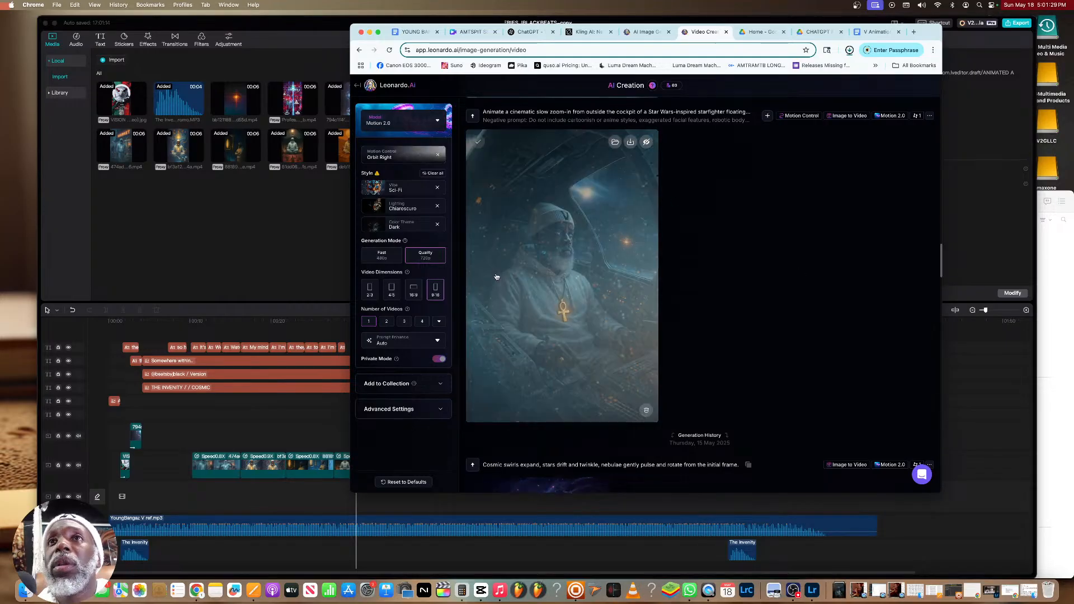
Switch to CapCut, import the cockpit video from Downloads and place it on the upper video track directly after the short clip there
left_click(968, 214)
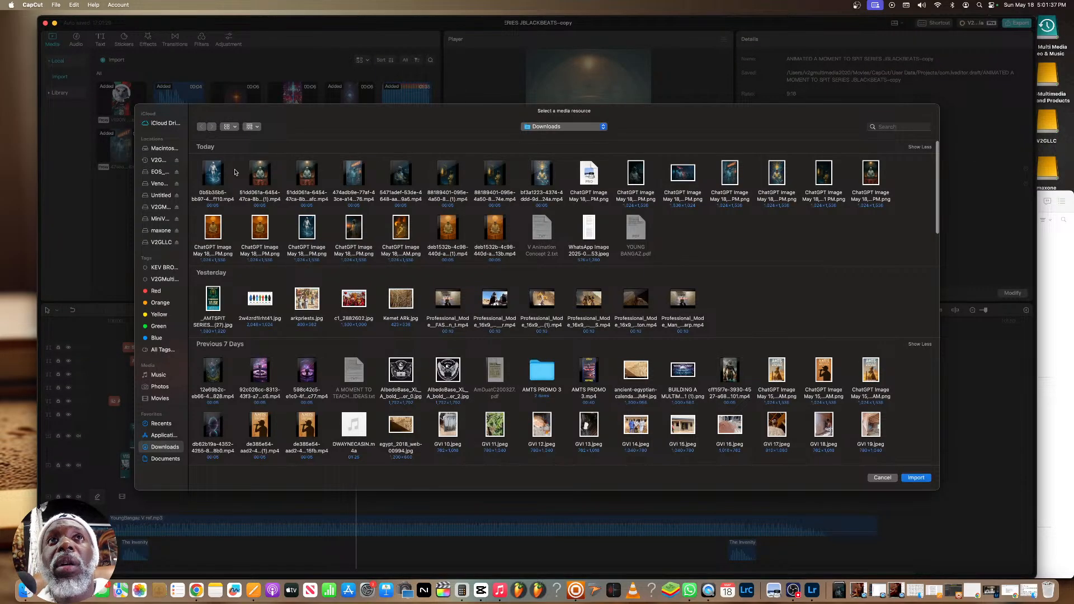
left_click(413, 192)
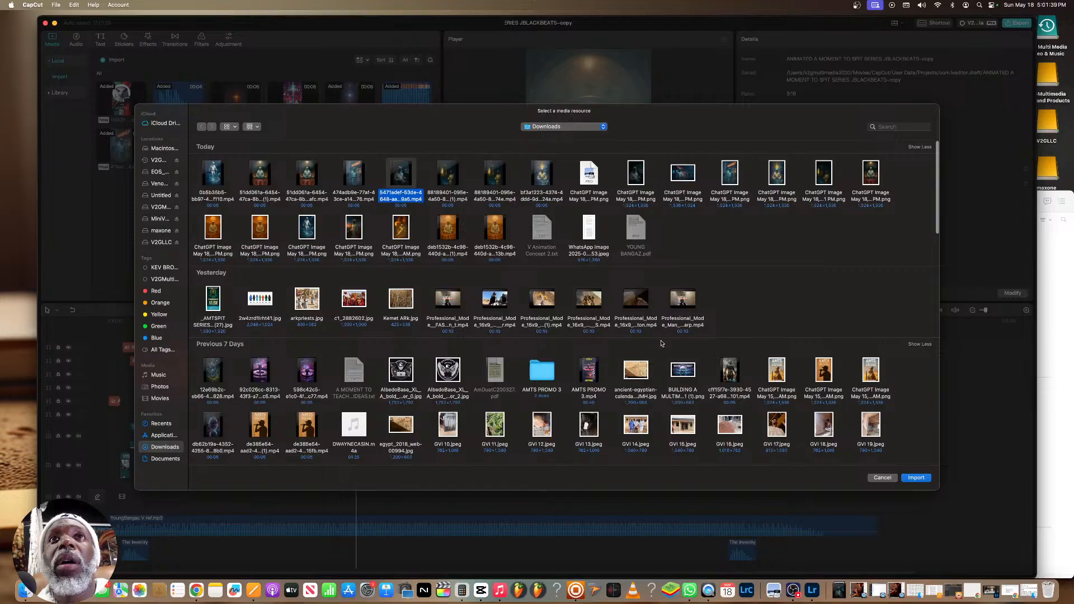
left_click(917, 478)
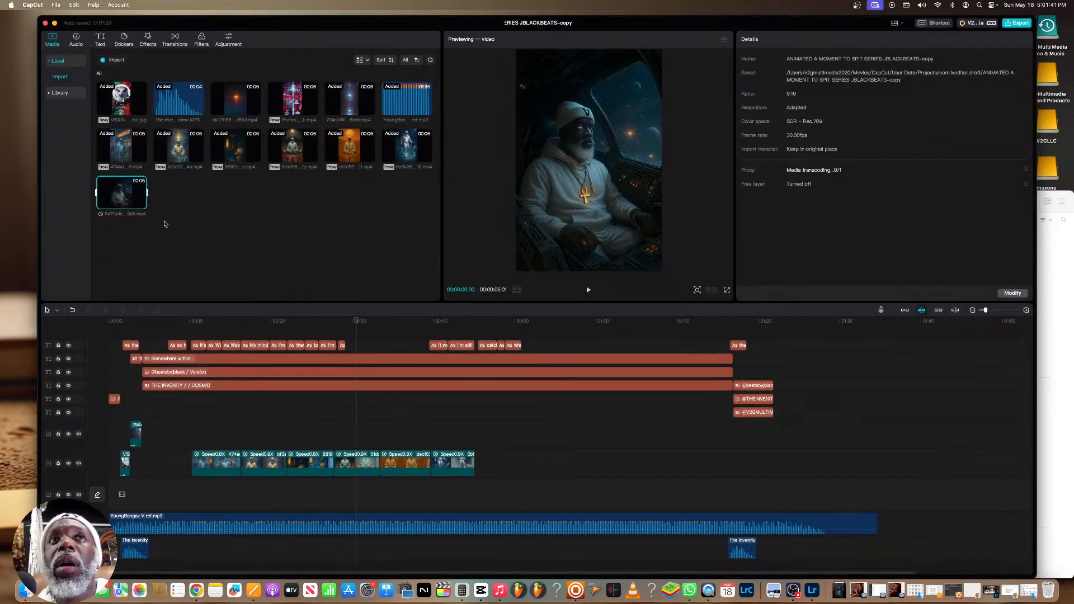
left_click_drag(126, 196, 141, 431)
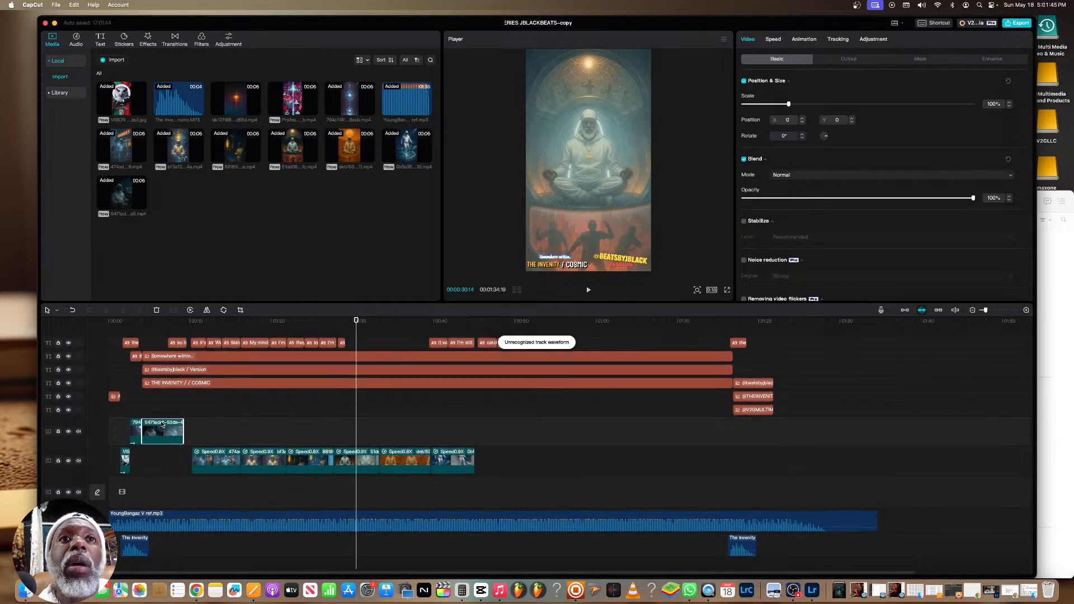
Slow the cockpit clip to 0.8x speed and trim its end to a duration of 6.0 s
left_click(774, 38)
left_click_drag(789, 92, 780, 93)
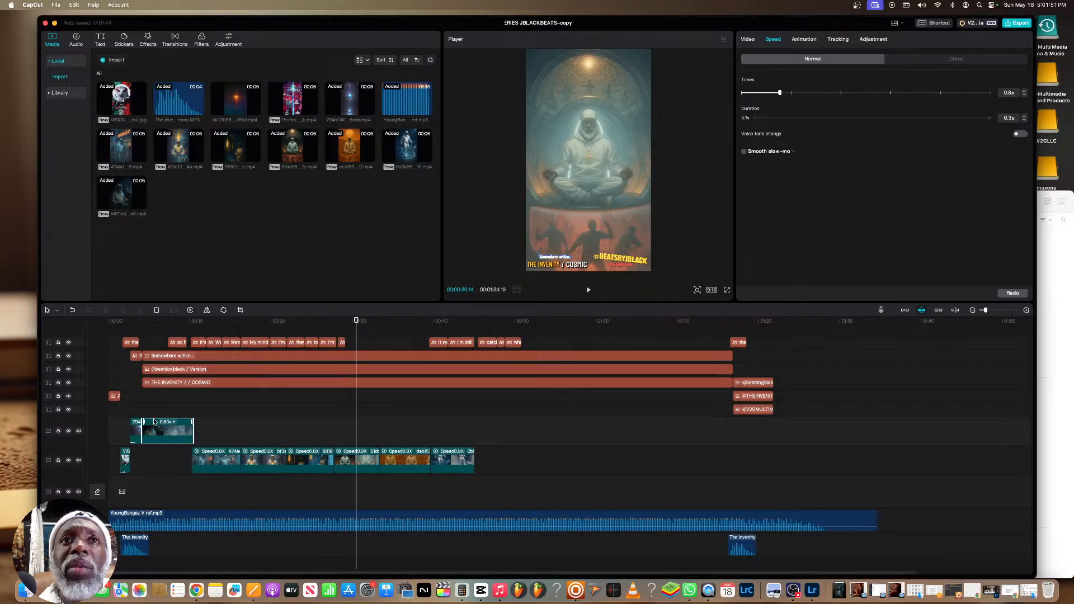
left_click_drag(191, 430, 190, 430)
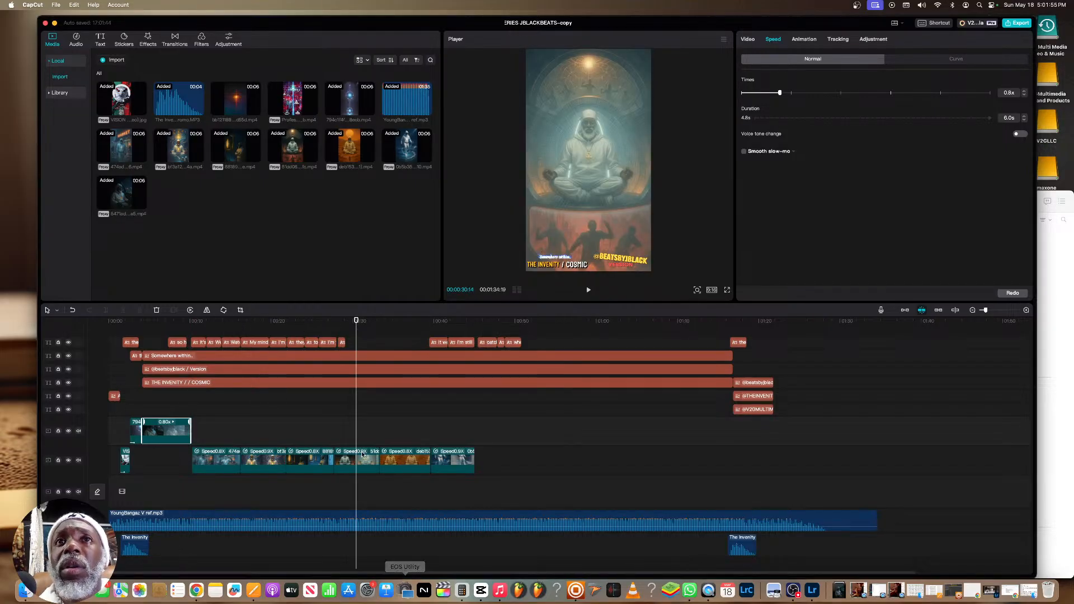
Play the whole edit full screen from the beginning to check the added cockpit clip and the sync
left_click_drag(354, 323, 109, 364)
left_click(727, 291)
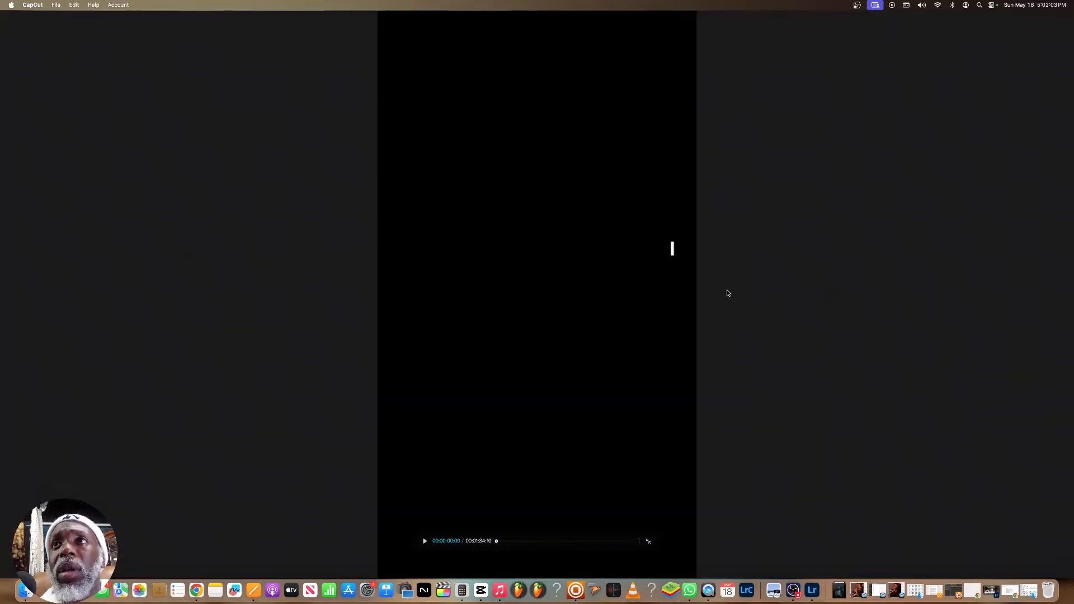
key("space")
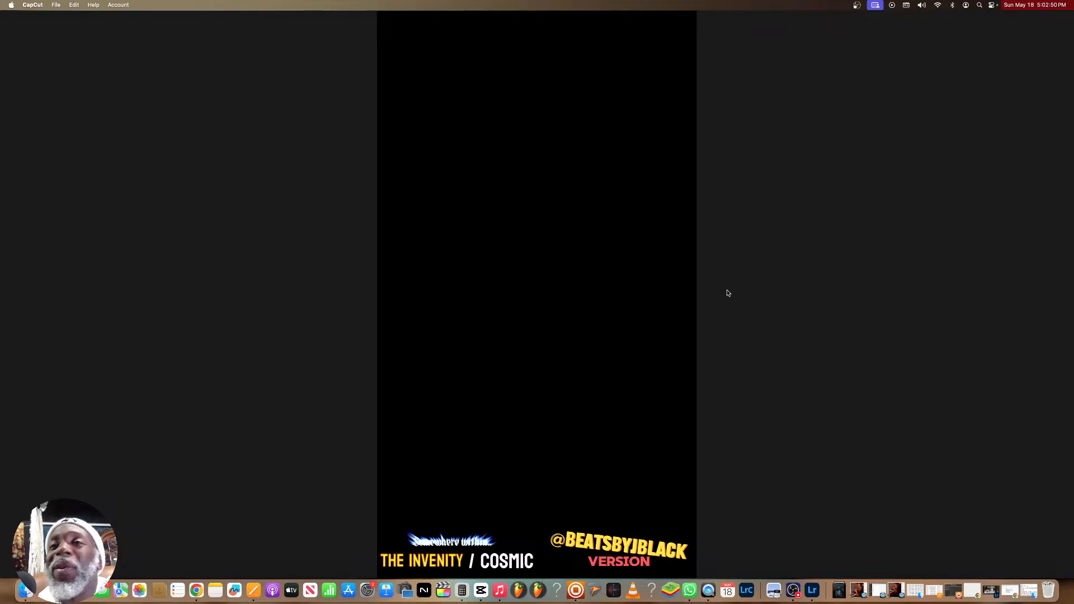
Return to ChatGPT in Chrome, go to the golden-library prompts and reply "let's go!" to have the final image generated
left_click(197, 590)
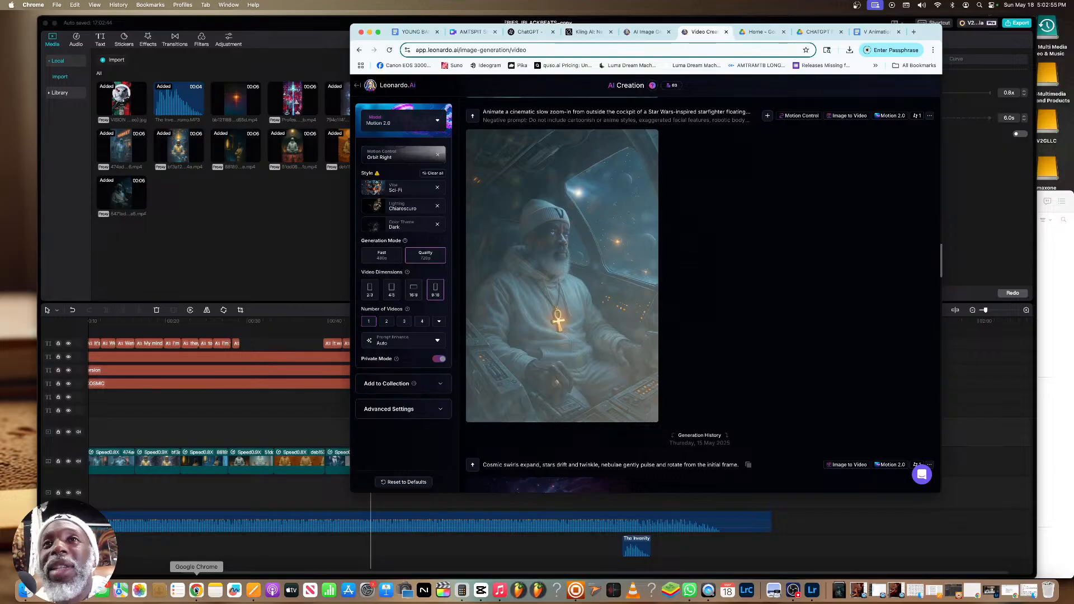
left_click(528, 32)
scroll(571, 193, "down", 15)
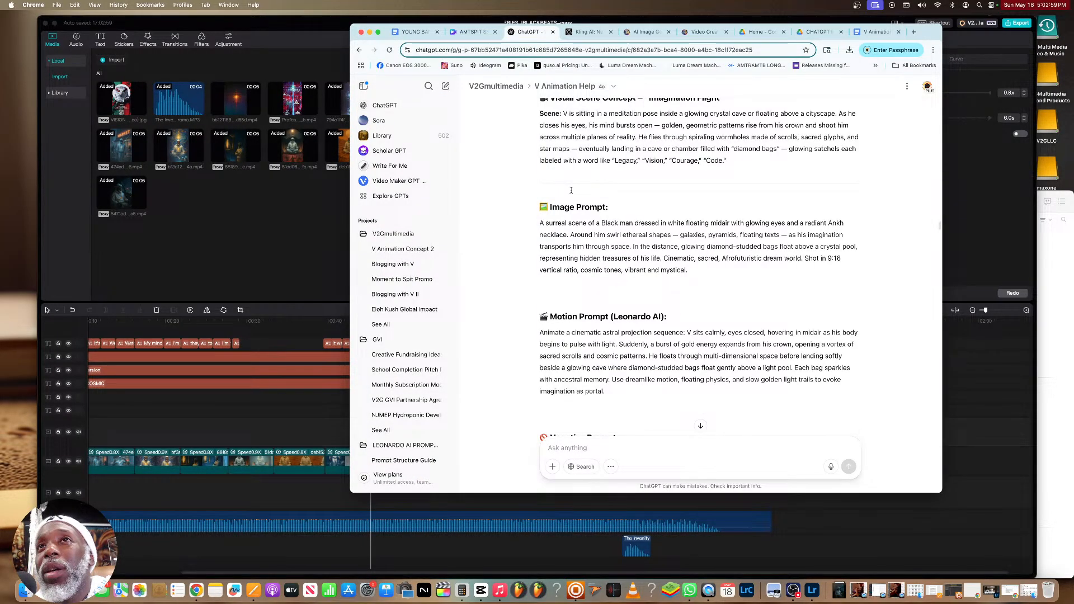
scroll(571, 190, "down", 10)
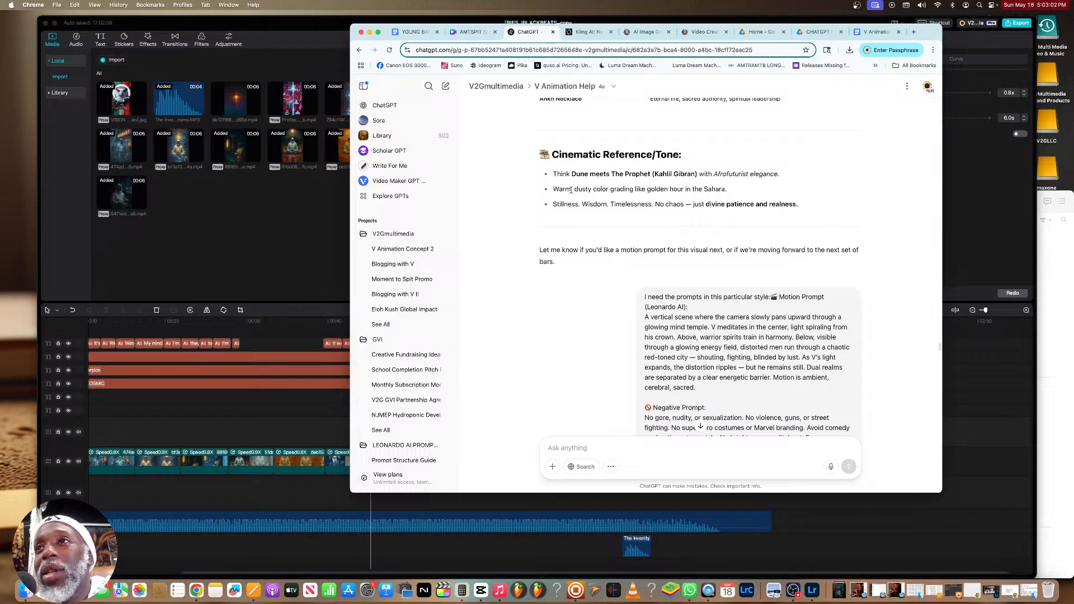
scroll(571, 190, "down", 10)
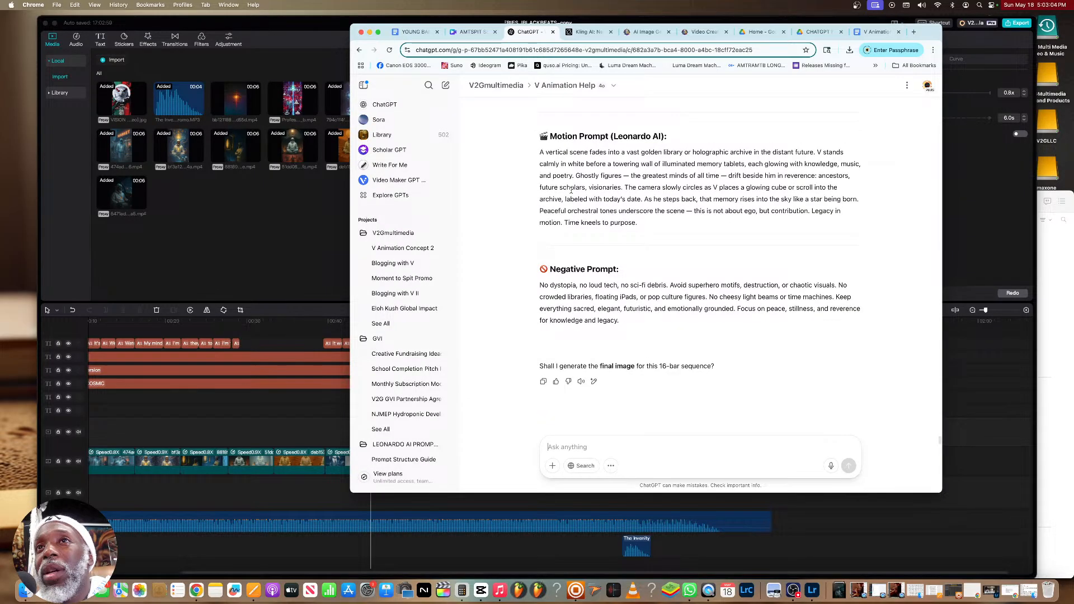
type("let's go!")
key("Return")
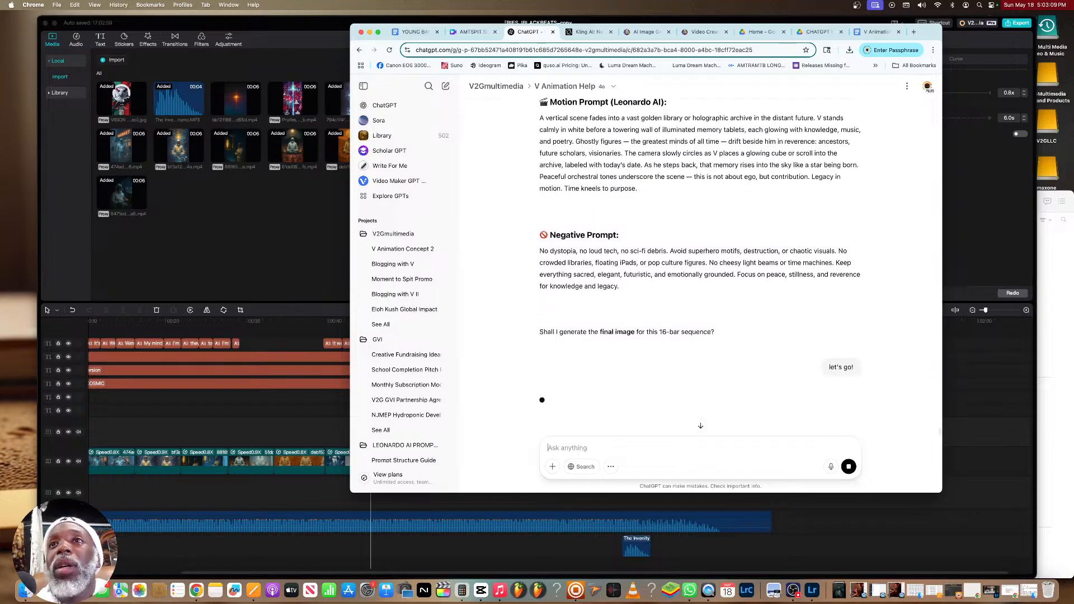
Copy the closing lines from "THESE ARE SOUNDS OF THE GREAT ONES" to "WHERE IT'S MADE FROM" in the YOUNG BANGAZ document
left_click(872, 34)
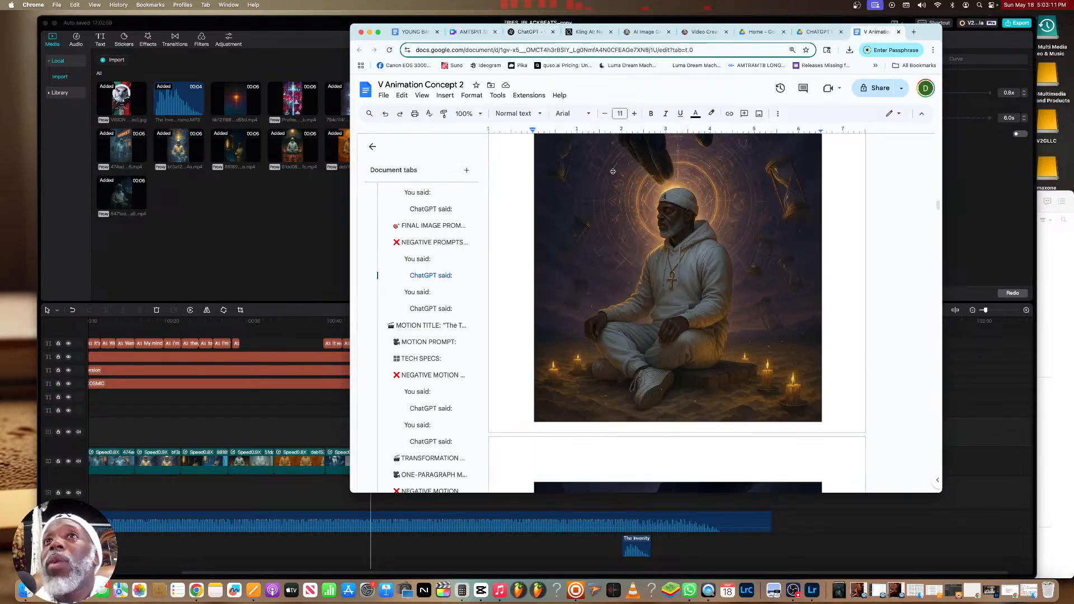
left_click(407, 34)
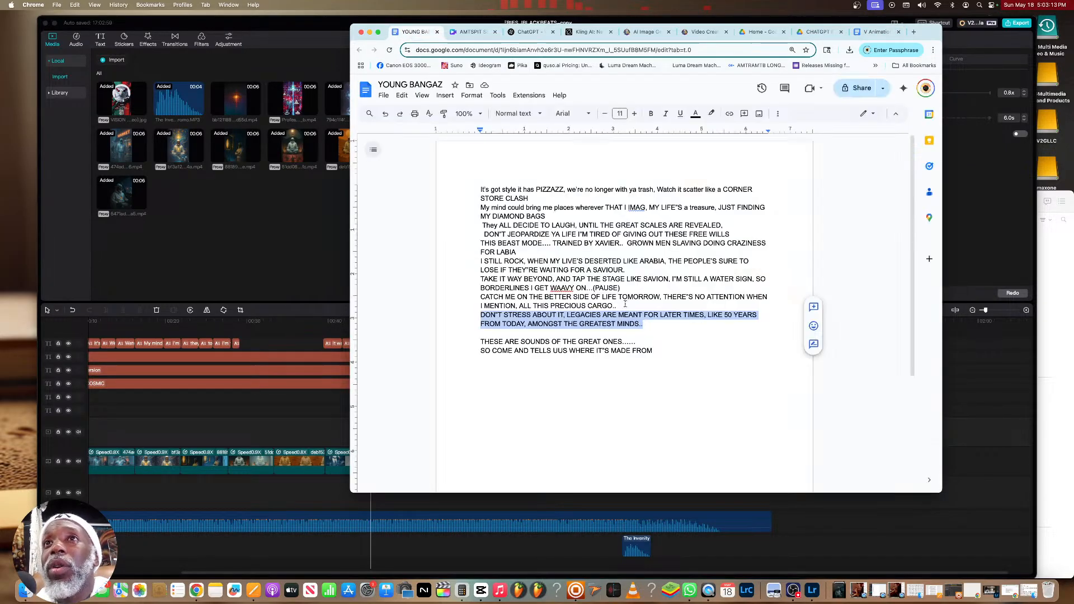
left_click_drag(652, 350, 491, 342)
right_click(491, 342)
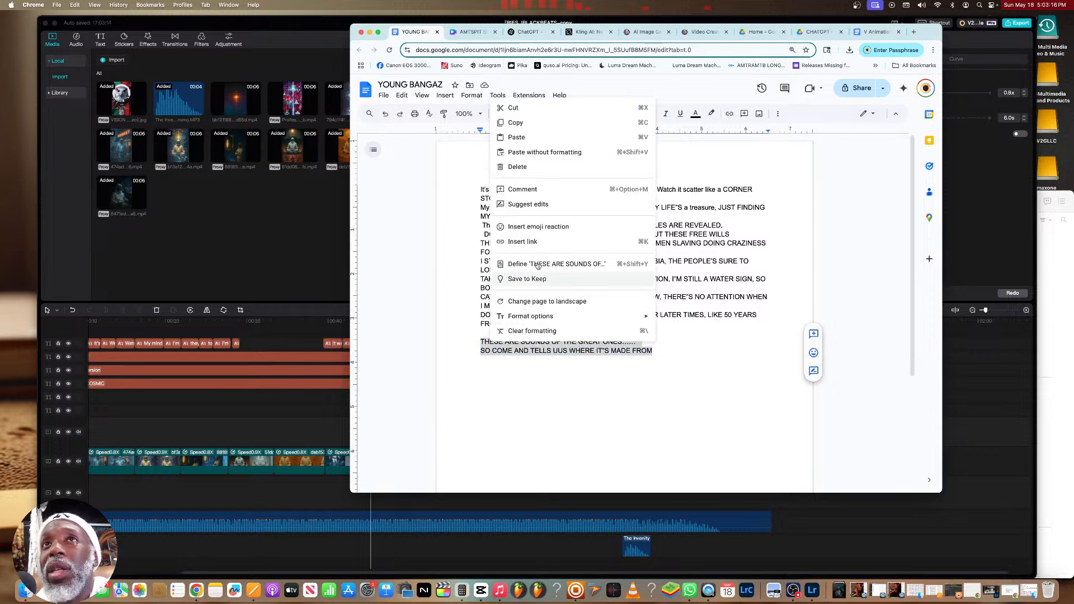
left_click(523, 123)
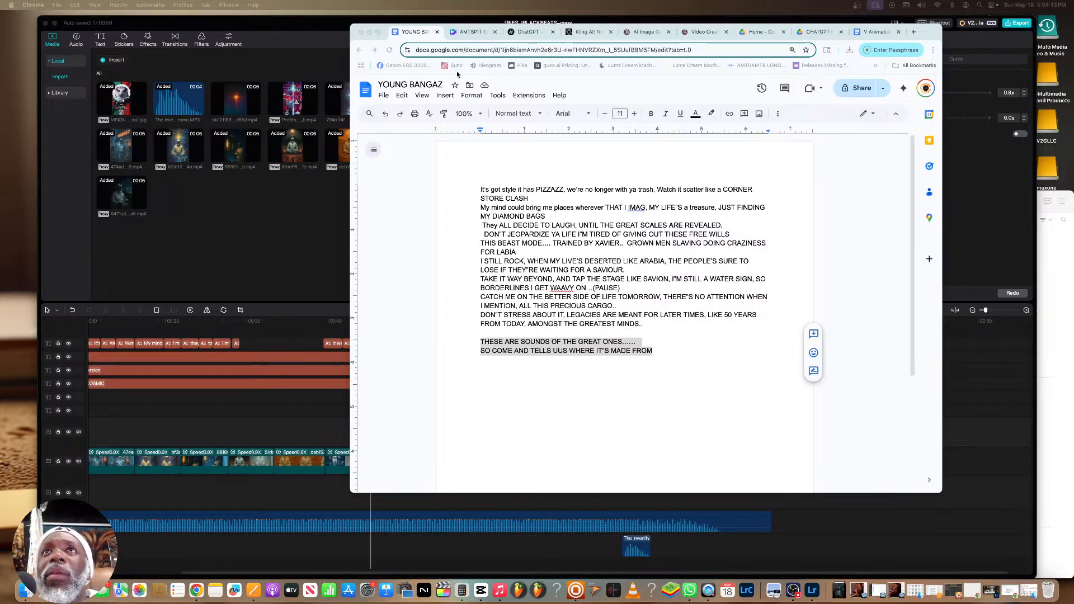
Check the progress of the golden-library image in the ChatGPT chat and review its motion and negative prompts
left_click(523, 33)
scroll(615, 210, "up", 15)
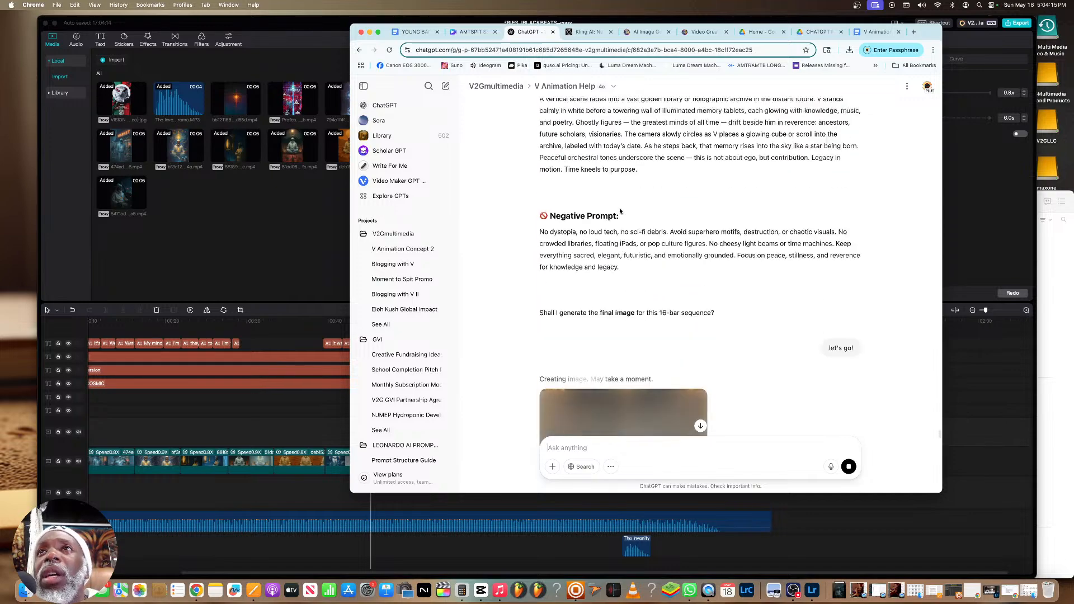
scroll(615, 213, "down", 15)
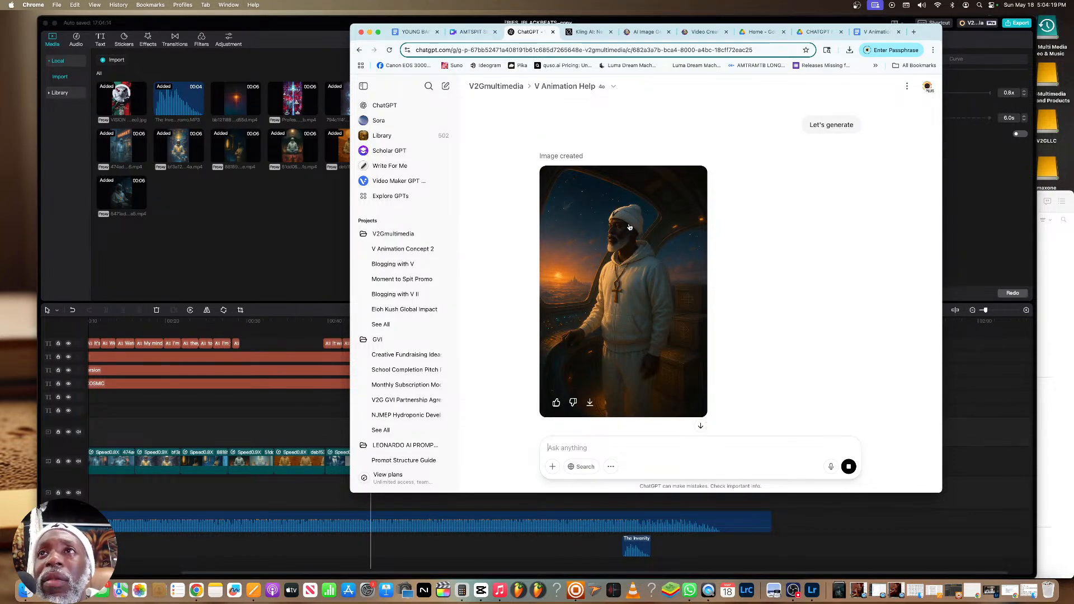
scroll(629, 226, "down", 15)
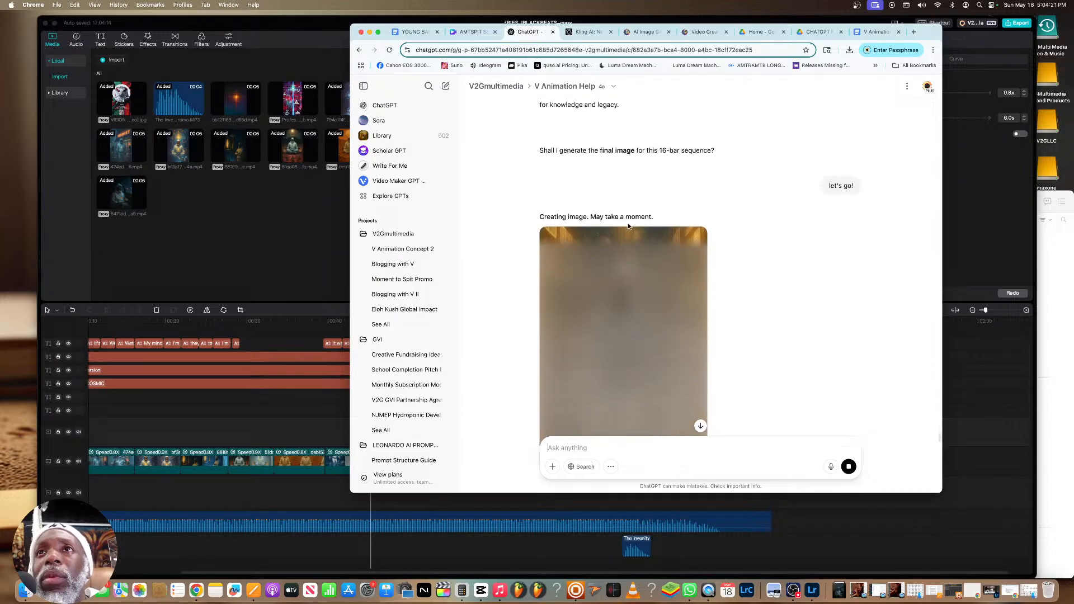
scroll(630, 227, "up", 3)
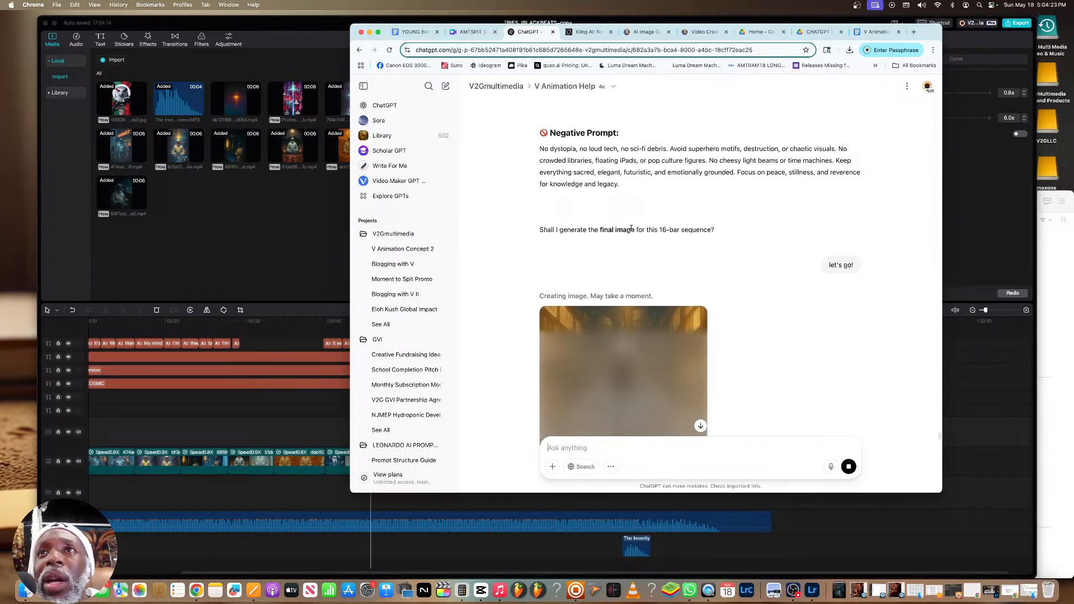
scroll(631, 227, "up", 4)
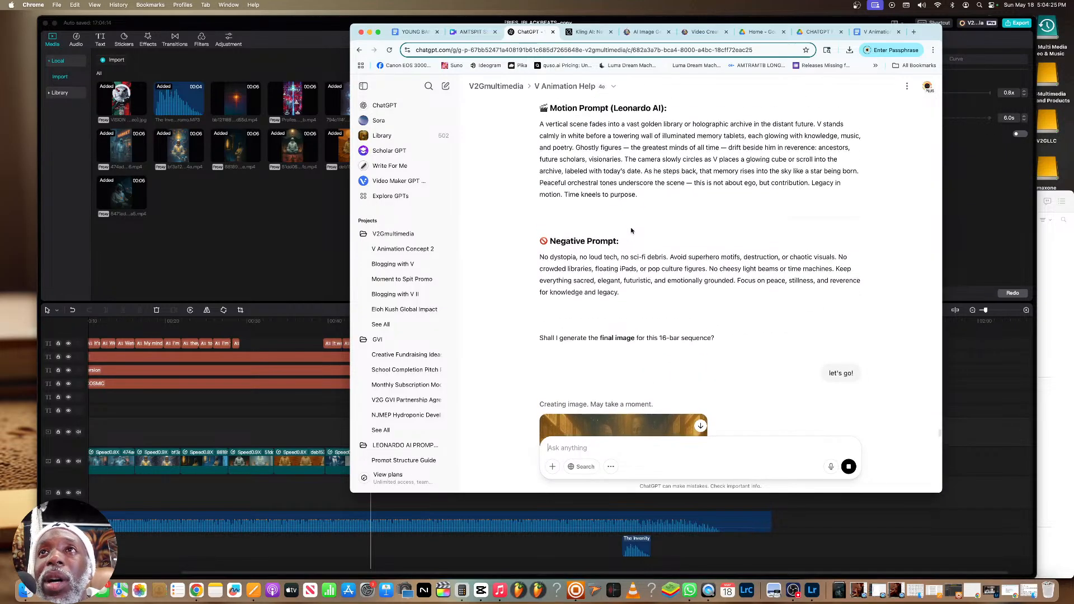
scroll(631, 228, "up", 1)
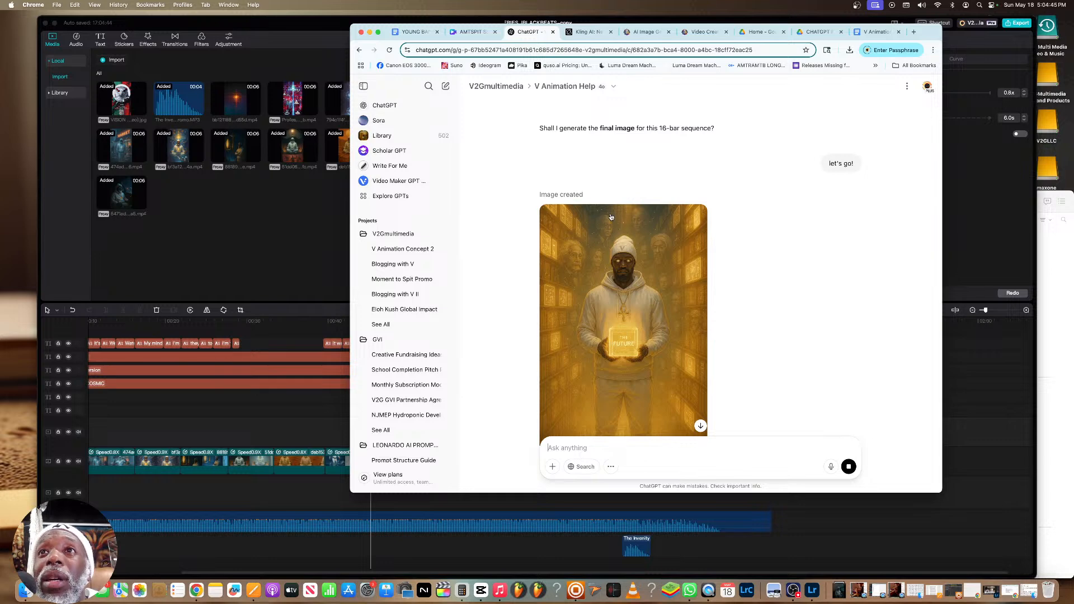
Open the generated golden-library image of V holding the glowing "THE FUTURE" cube and download it
left_click(623, 276)
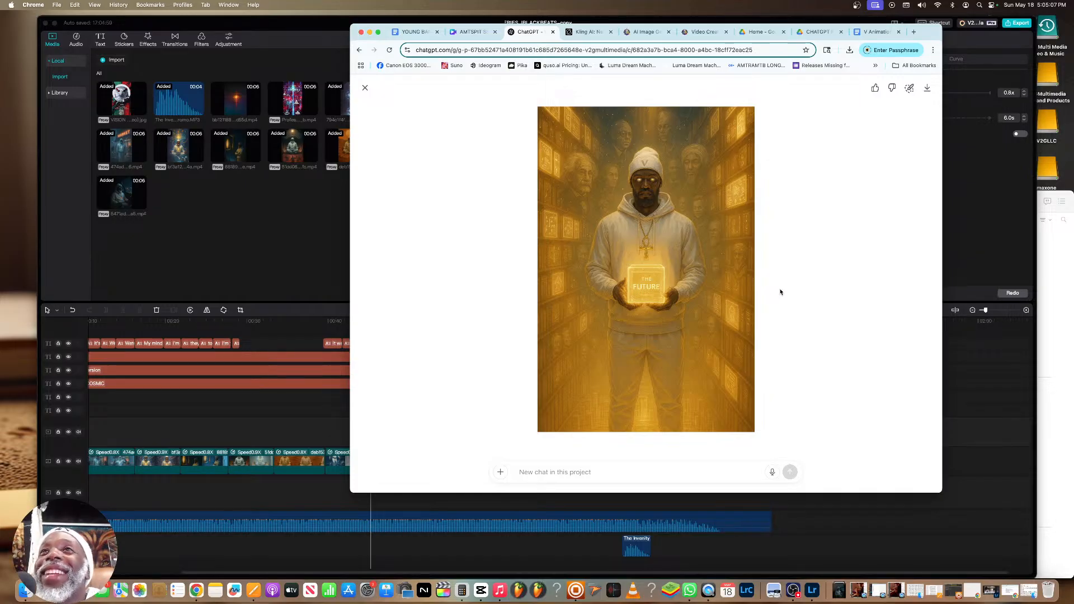
left_click(927, 88)
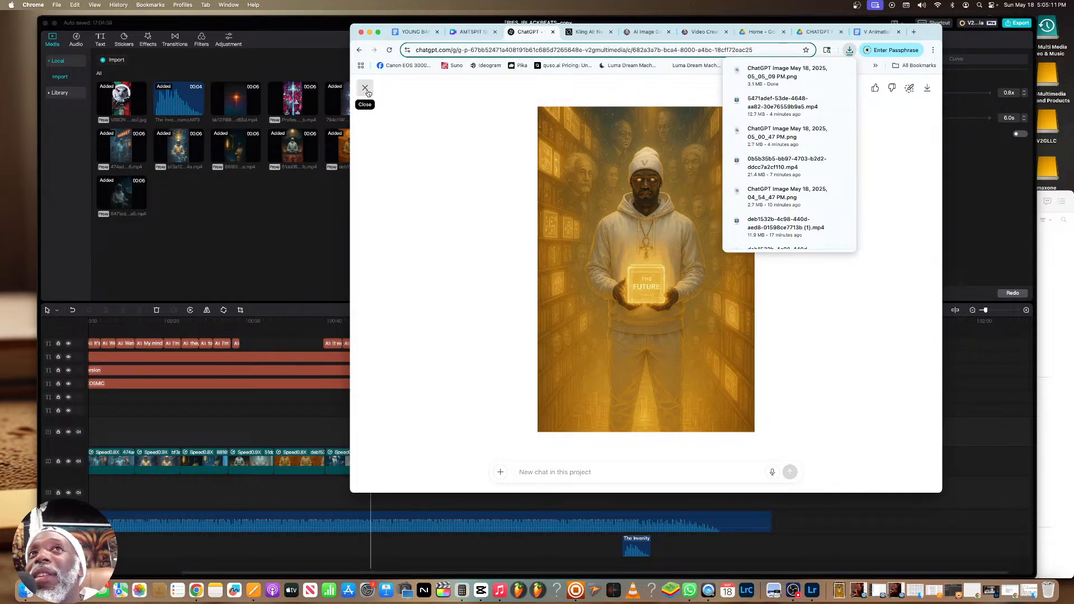
left_click(364, 88)
left_click(365, 88)
scroll(643, 269, "down", 3)
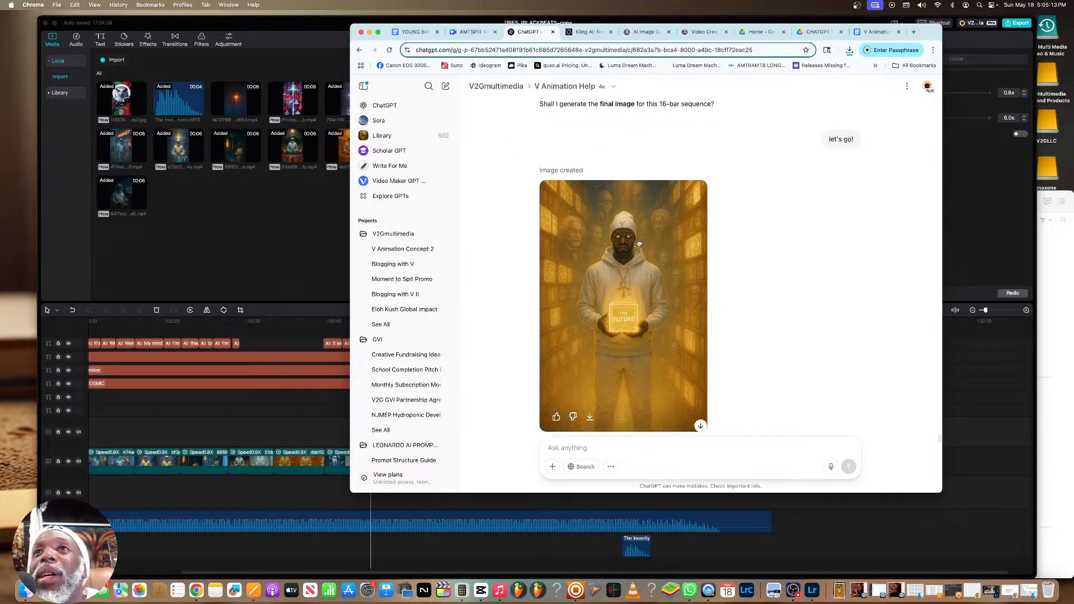
scroll(632, 246, "up", 3)
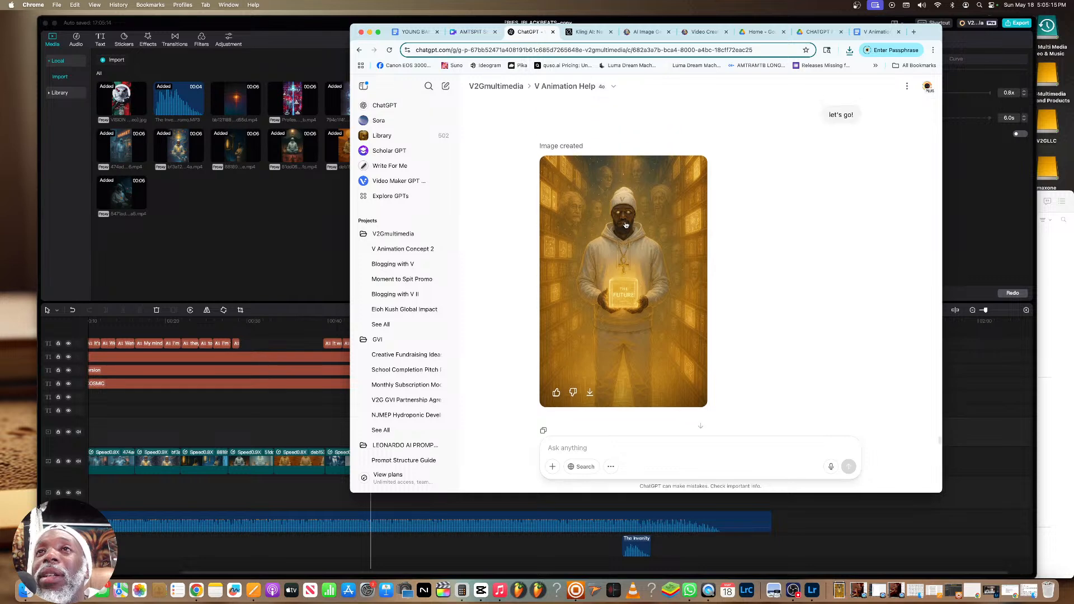
scroll(626, 226, "up", 5)
scroll(626, 225, "down", 7)
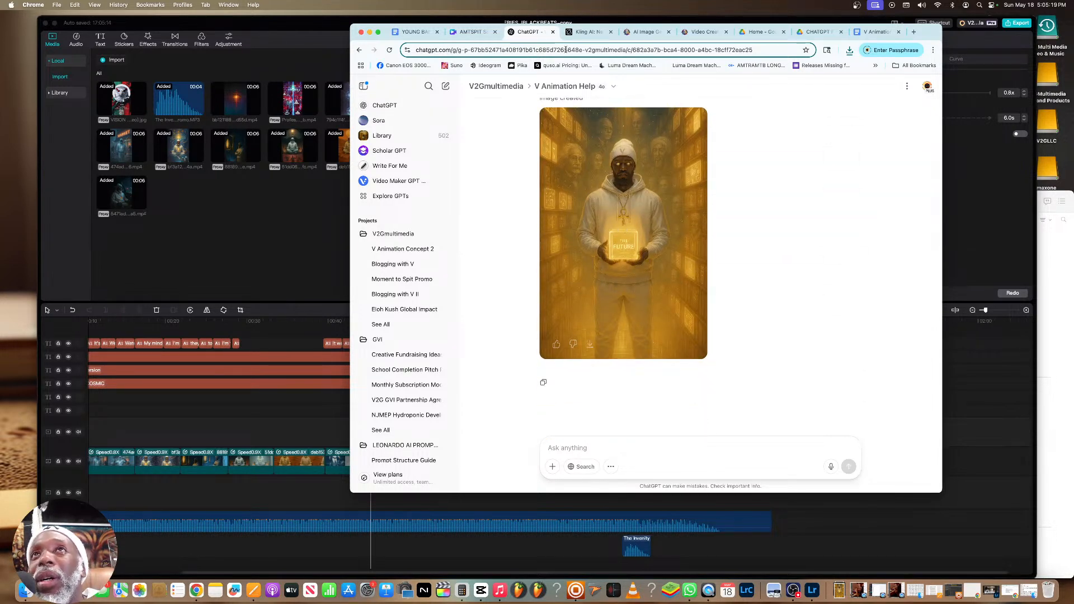
Switch to CapCut and enlarge the cockpit clip near the start so it fills the 9:16 frame
left_click(277, 245)
left_click_drag(370, 320, 180, 323)
scroll(513, 351, "left", 3)
scroll(382, 347, "right", 1)
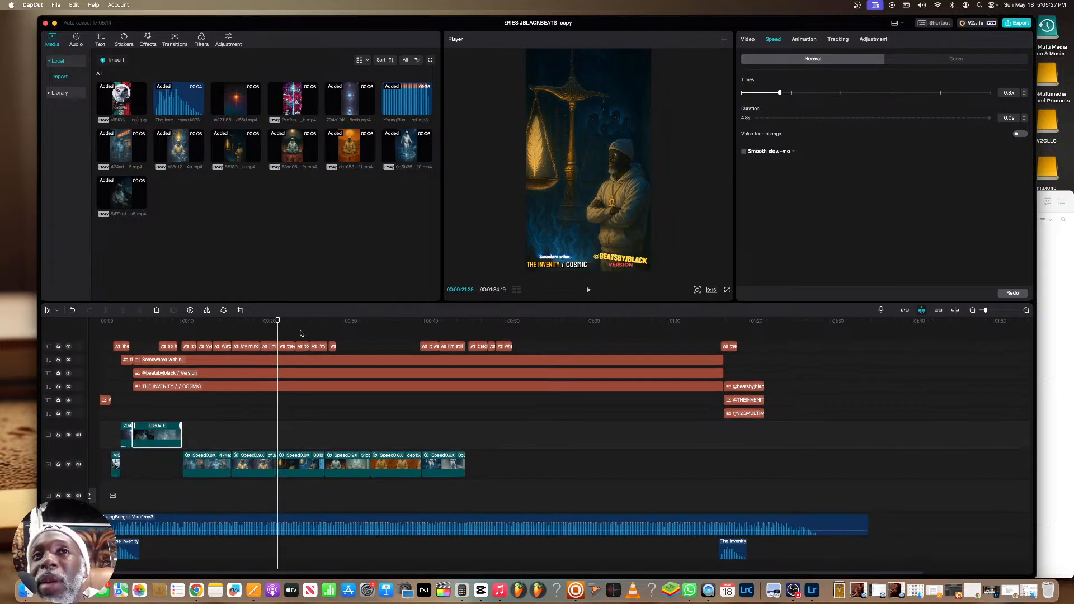
left_click_drag(280, 322, 150, 329)
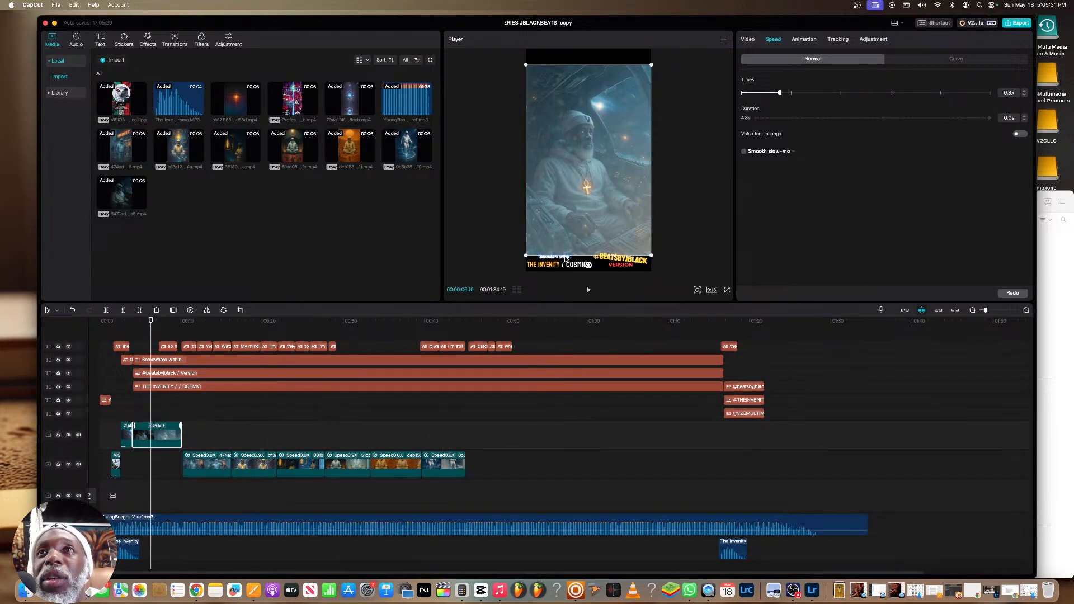
left_click_drag(525, 258, 516, 267)
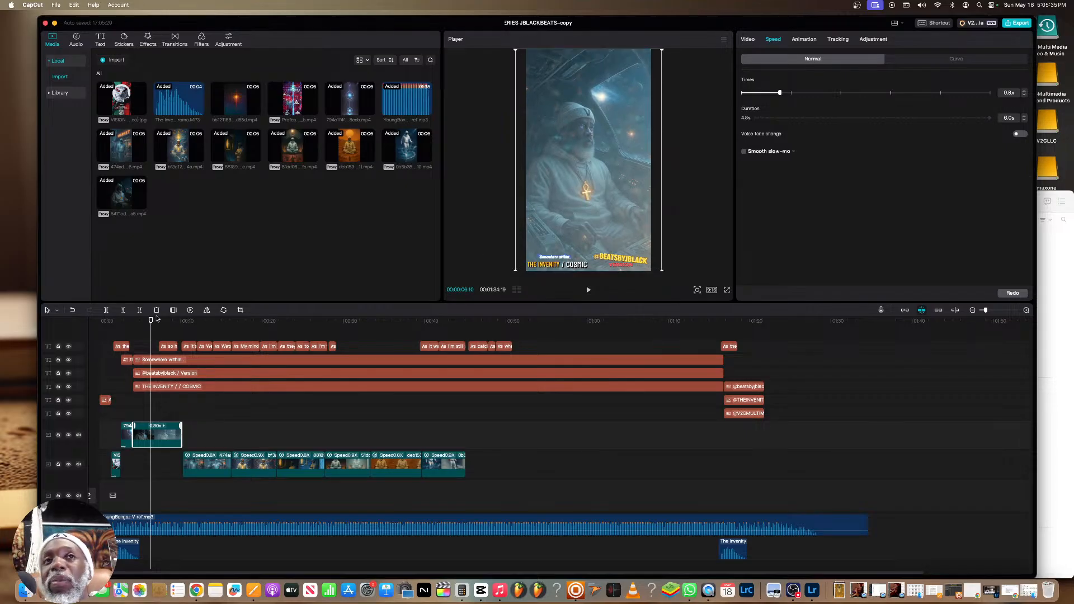
Delete the "THE INFINITY COSMIC" caption near the start of the timeline and check the frames that follow
left_click_drag(151, 322, 121, 320)
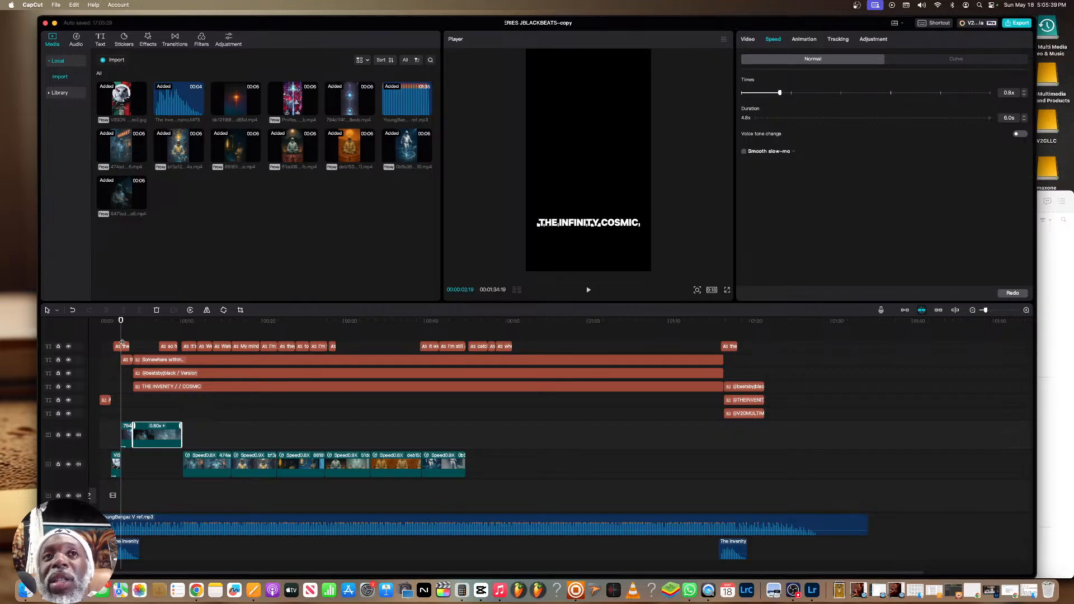
left_click(123, 346)
key("Delete")
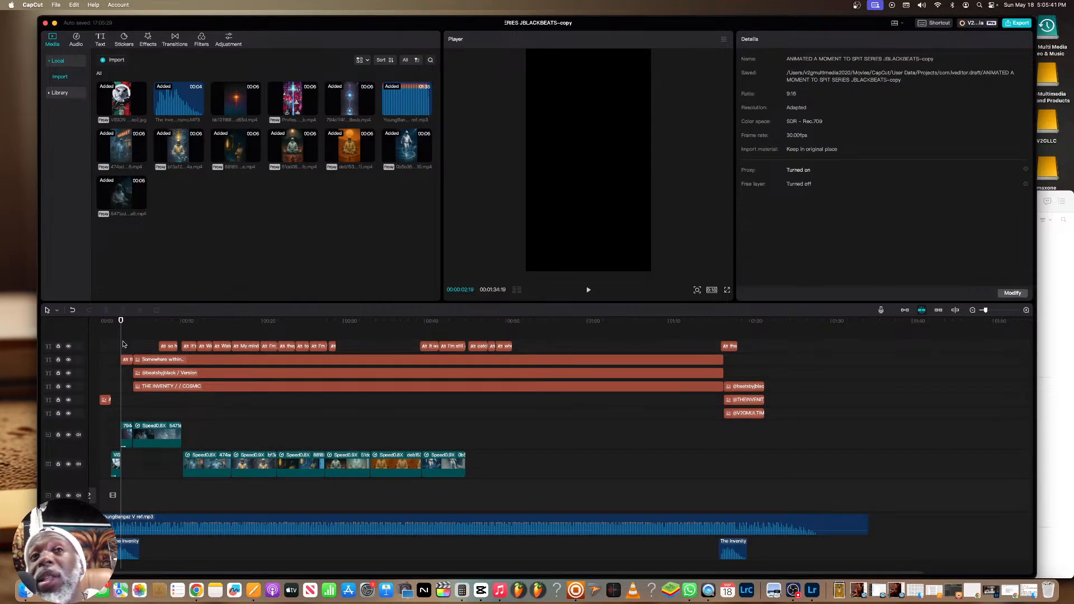
left_click(126, 321)
left_click_drag(126, 321, 148, 321)
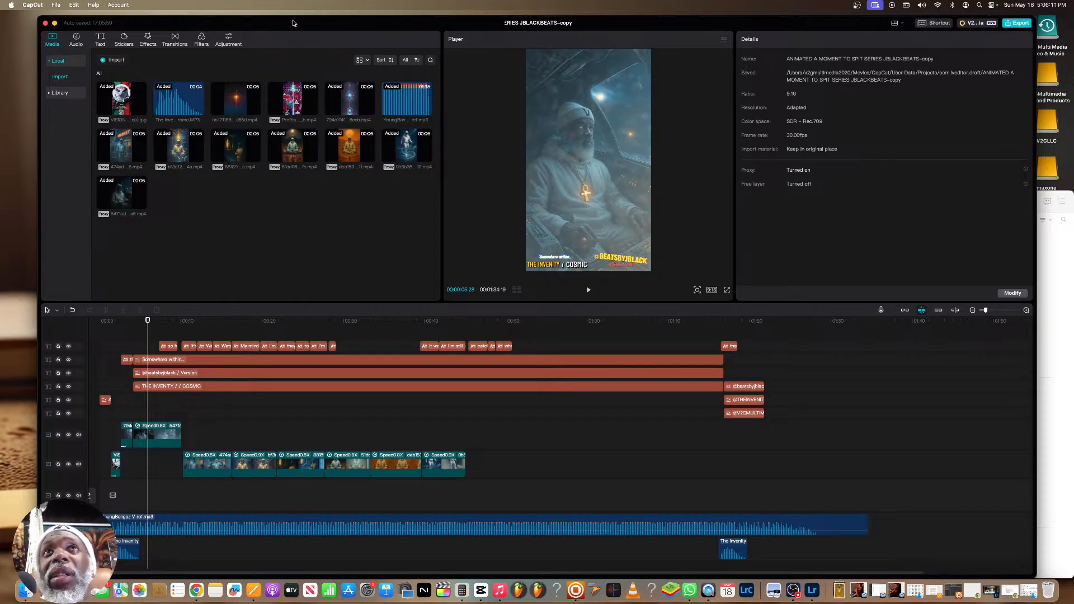
Minimize CapCut and review the earlier prompts and images in the ChatGPT conversation, returning to the golden-library image
left_click_drag(286, 23, 382, 87)
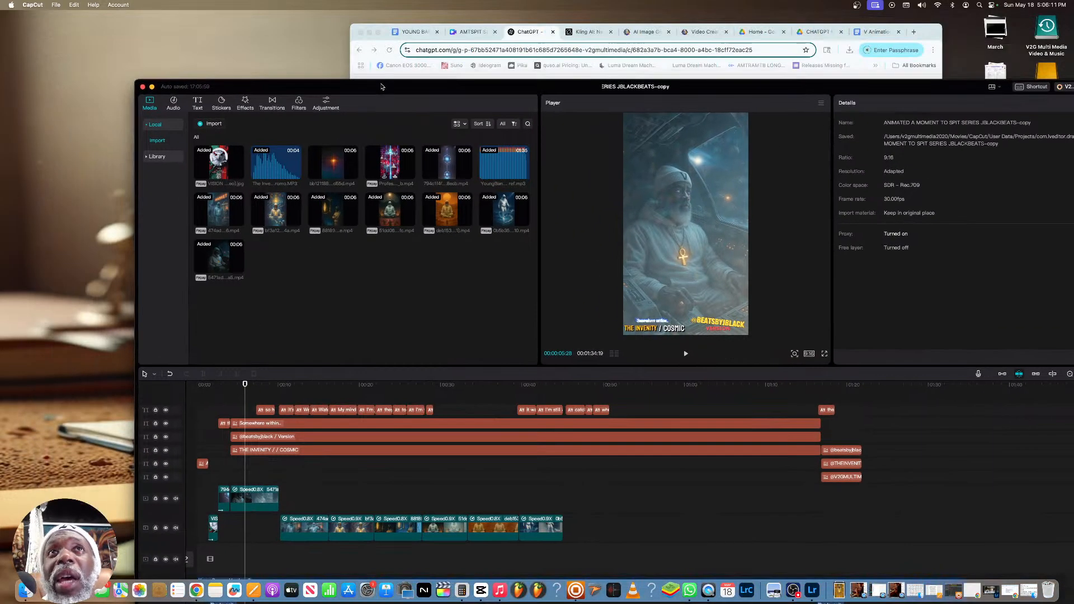
left_click(152, 87)
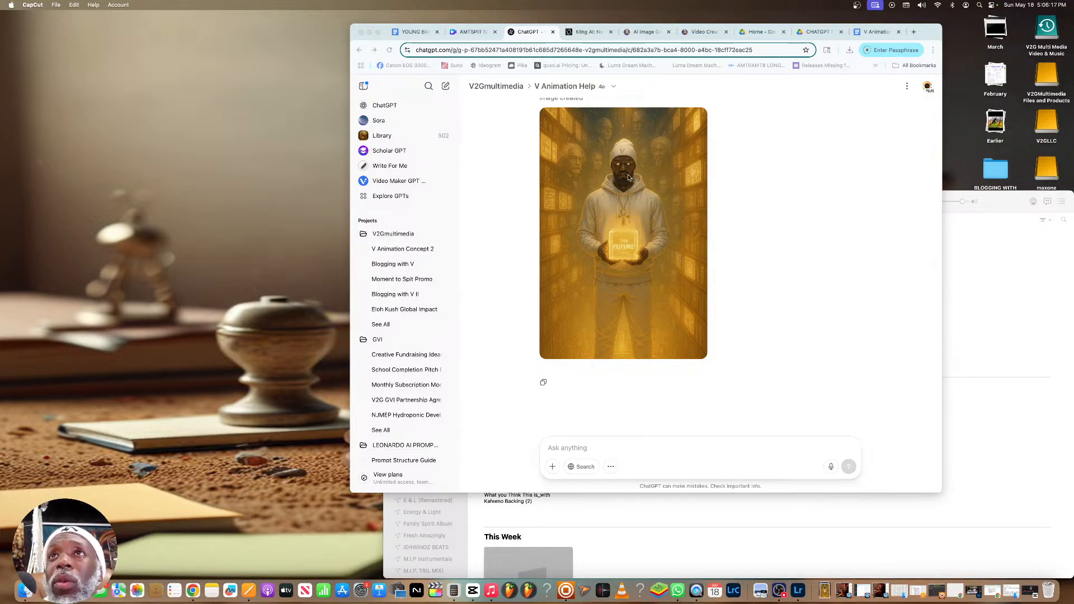
scroll(636, 173, "up", 15)
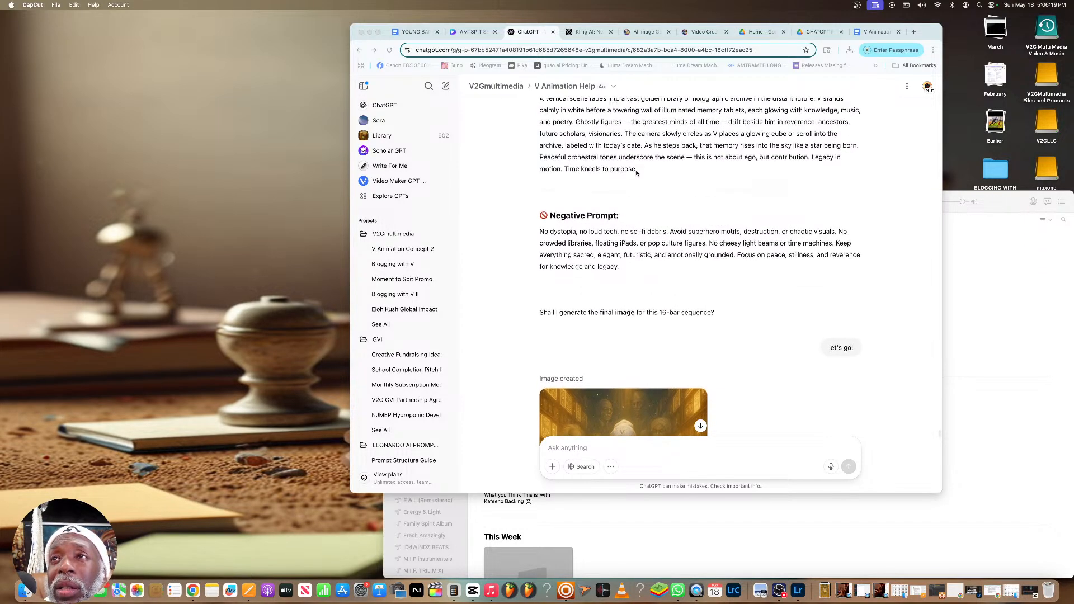
scroll(637, 174, "up", 5)
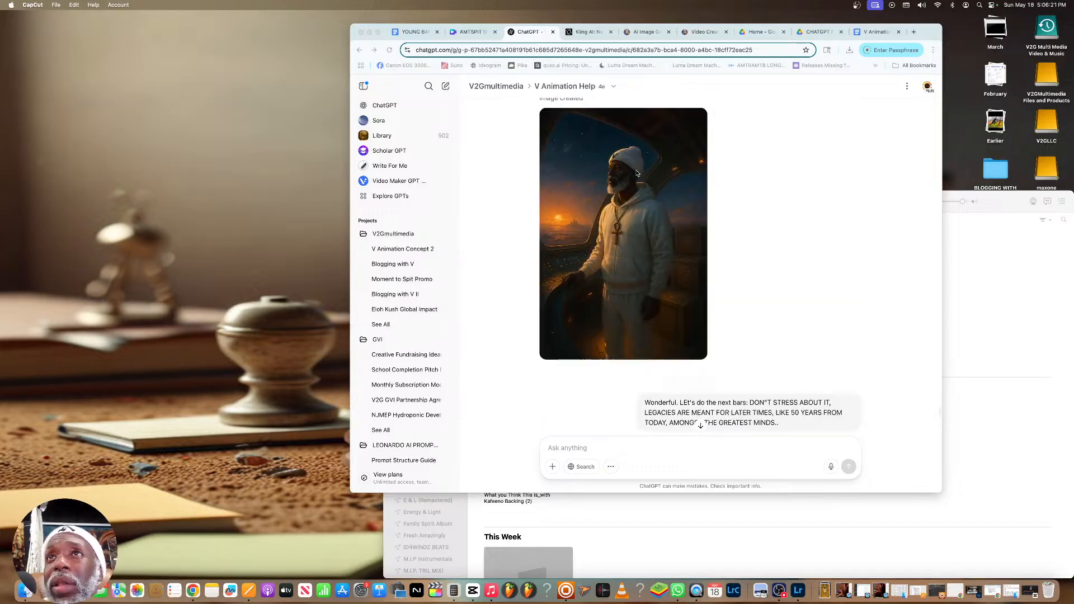
scroll(636, 173, "up", 15)
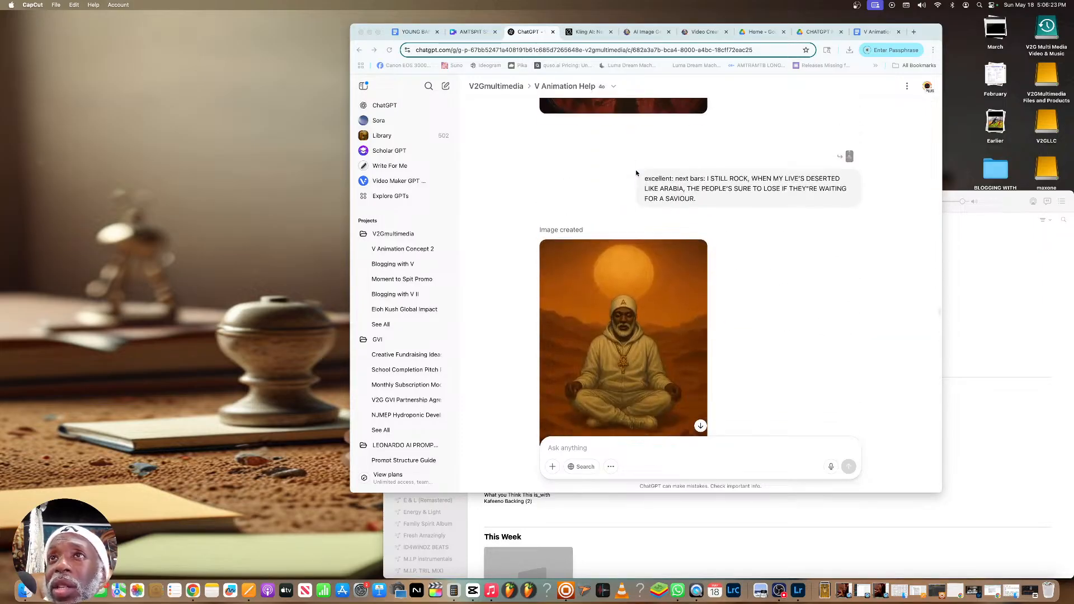
scroll(636, 173, "down", 20)
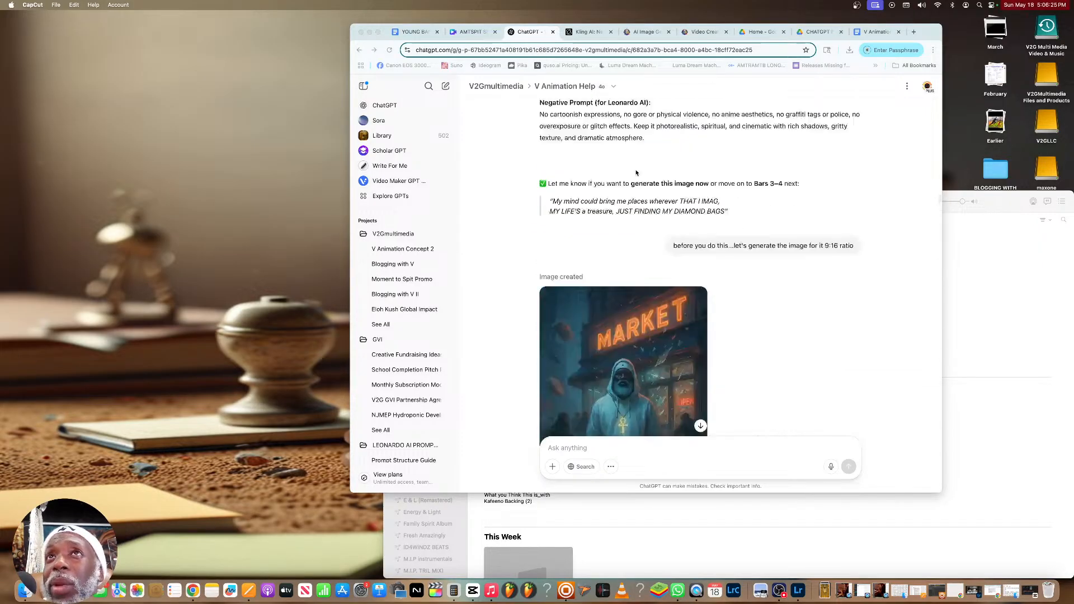
scroll(636, 173, "up", 10)
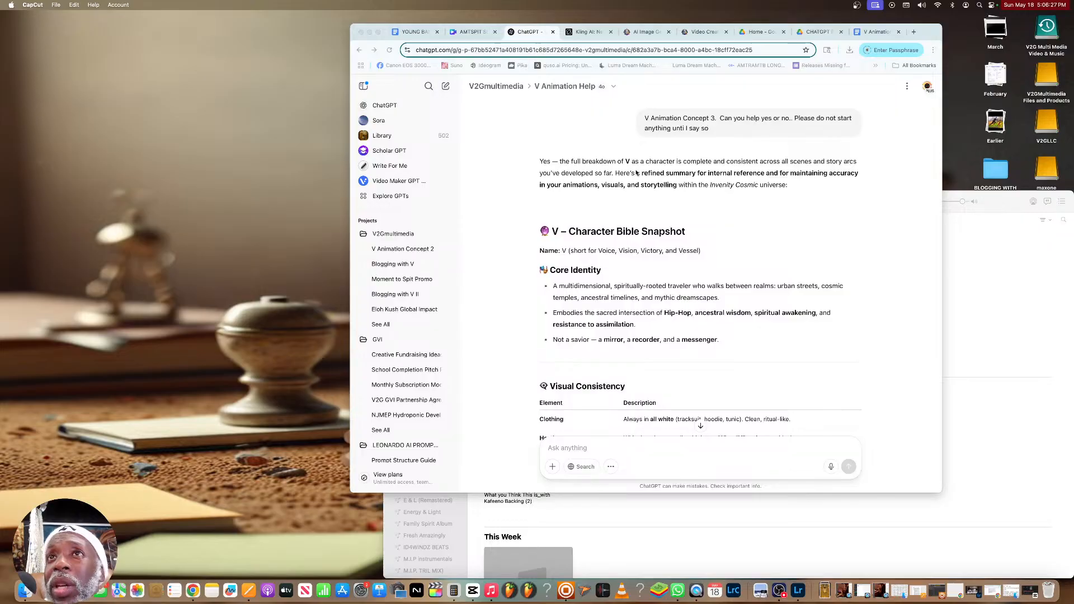
scroll(637, 173, "down", 20)
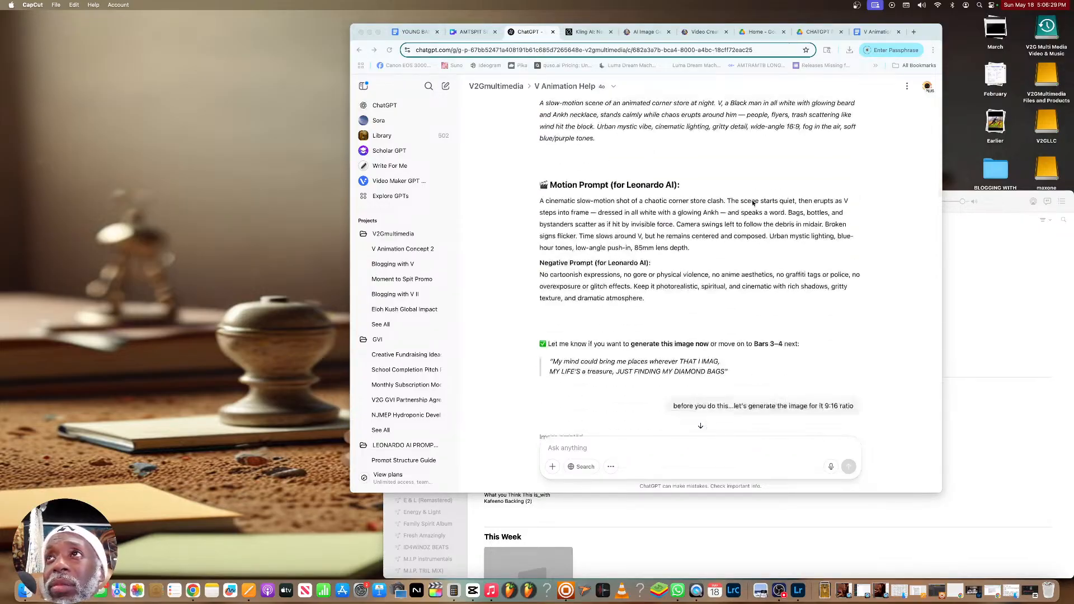
left_click(938, 195)
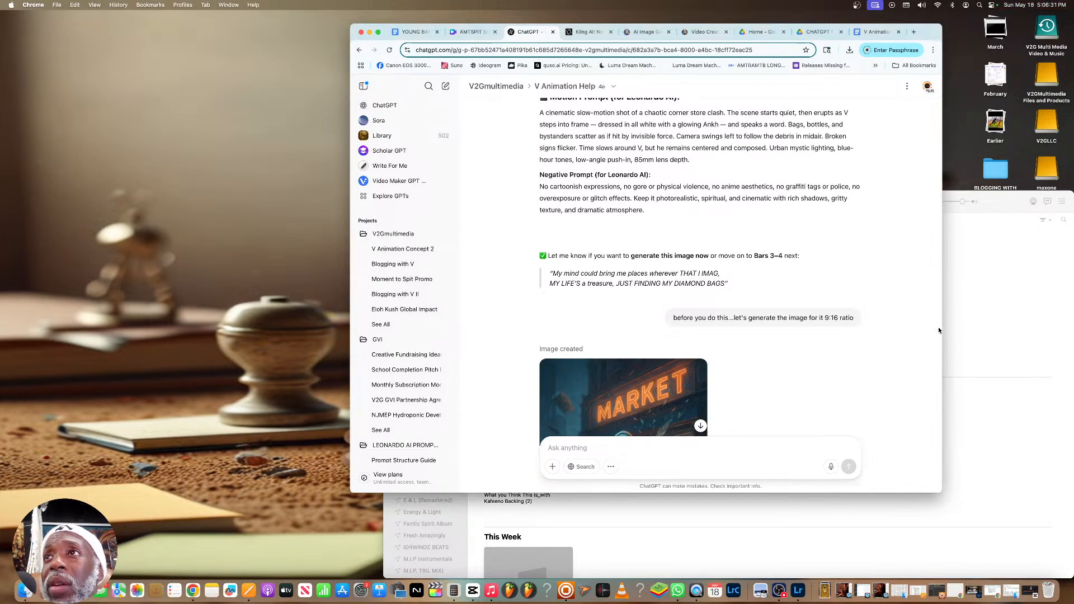
scroll(932, 240, "down", 15)
left_click_drag(941, 224, 939, 453)
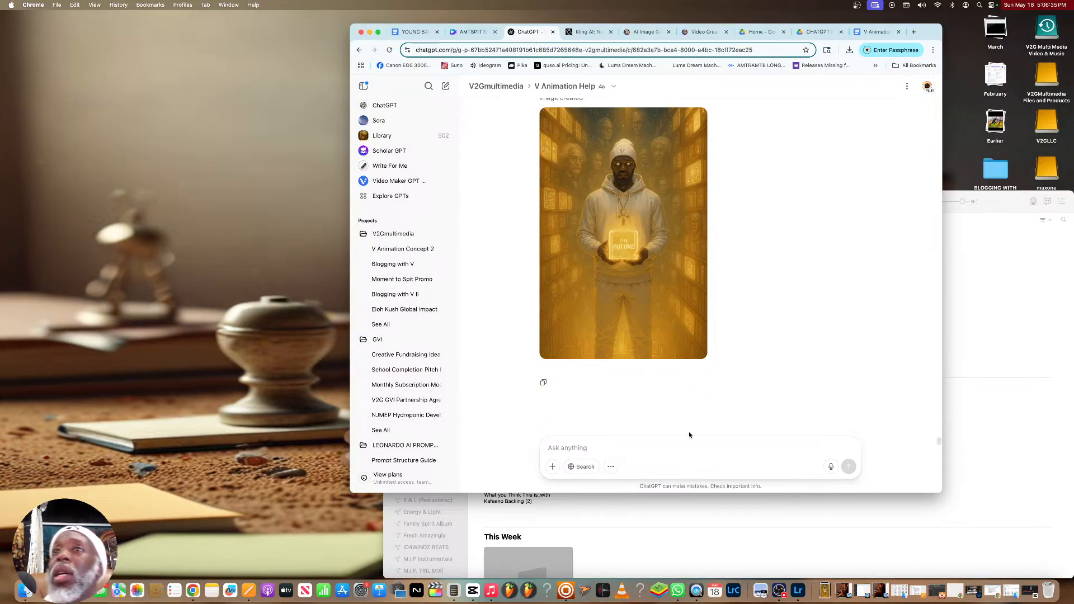
Write "Ok..so now I need 4 images all different but fitting the story...but with the hook part only, that repeats 4 times:" as the message
left_click(703, 447)
type("Ok..so now I ne")
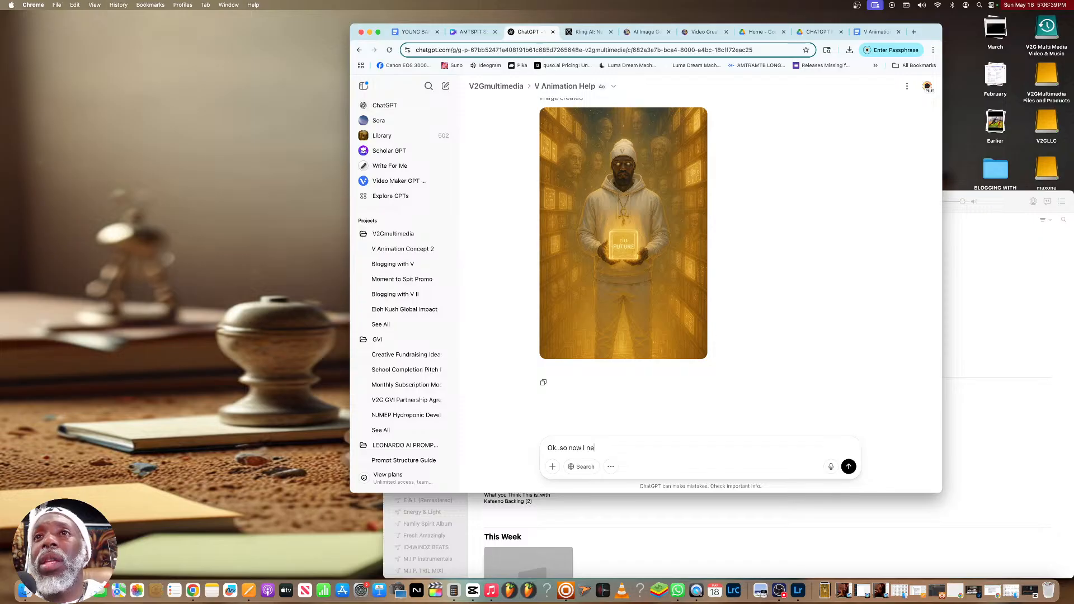
type("ed 4 imaeg")
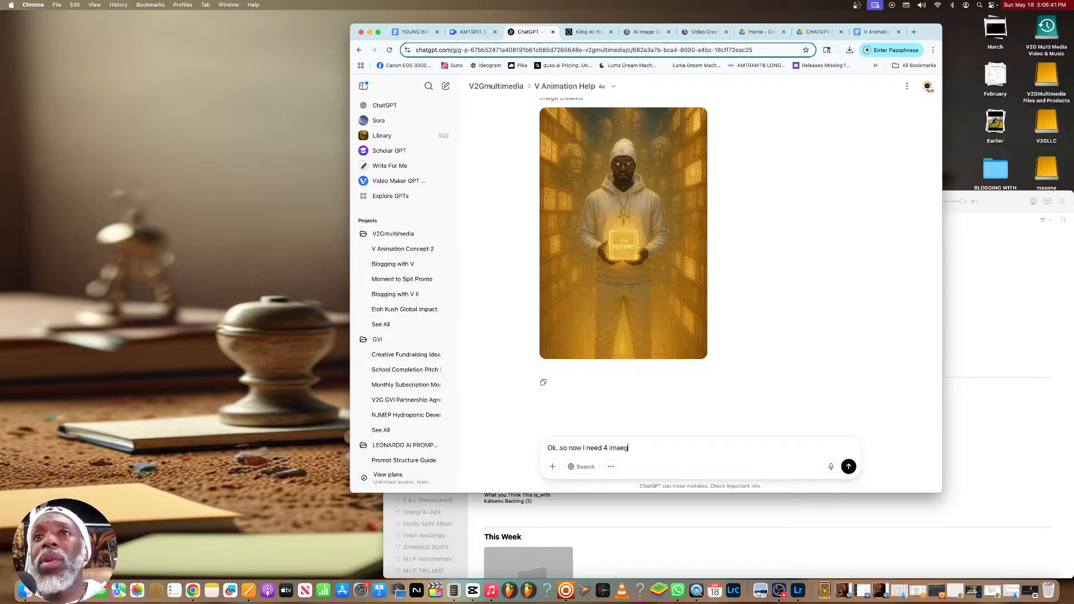
key("BackSpace")
key("BackSpace")
type("ges a")
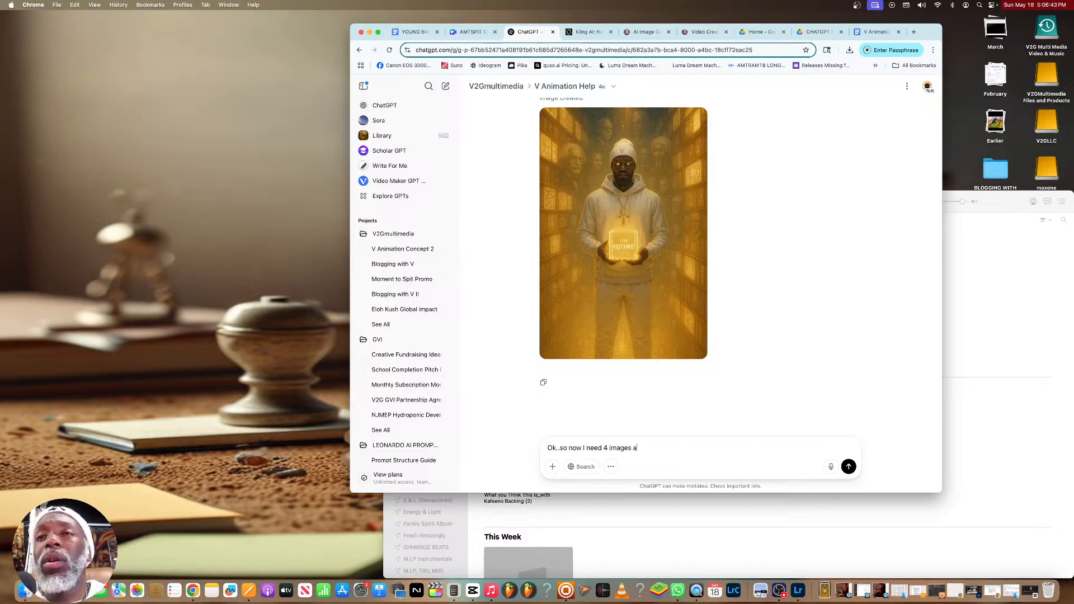
type("ll different ")
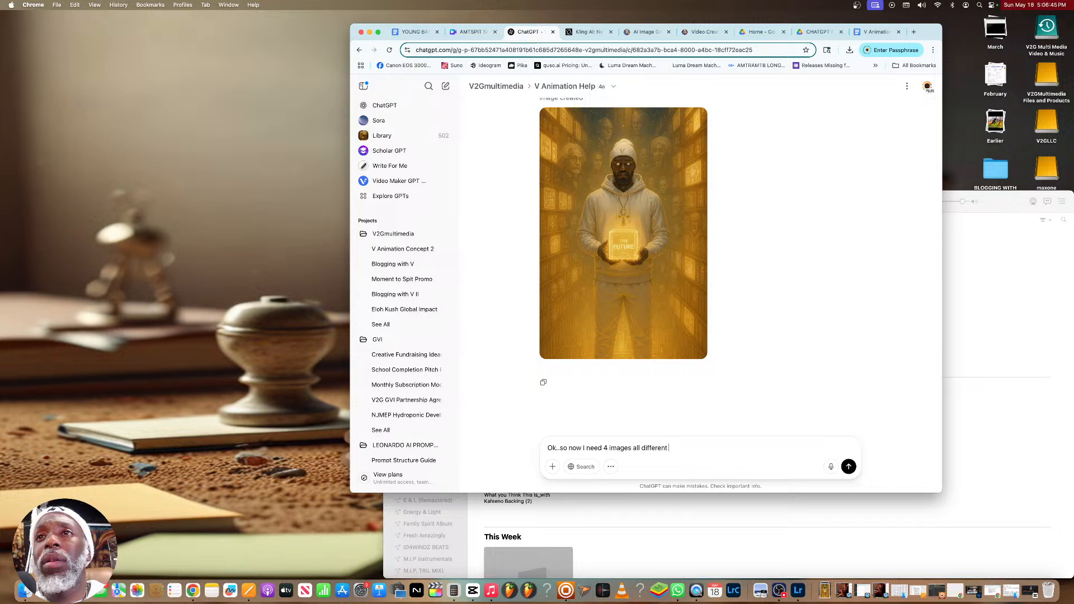
type("but fitting the story...")
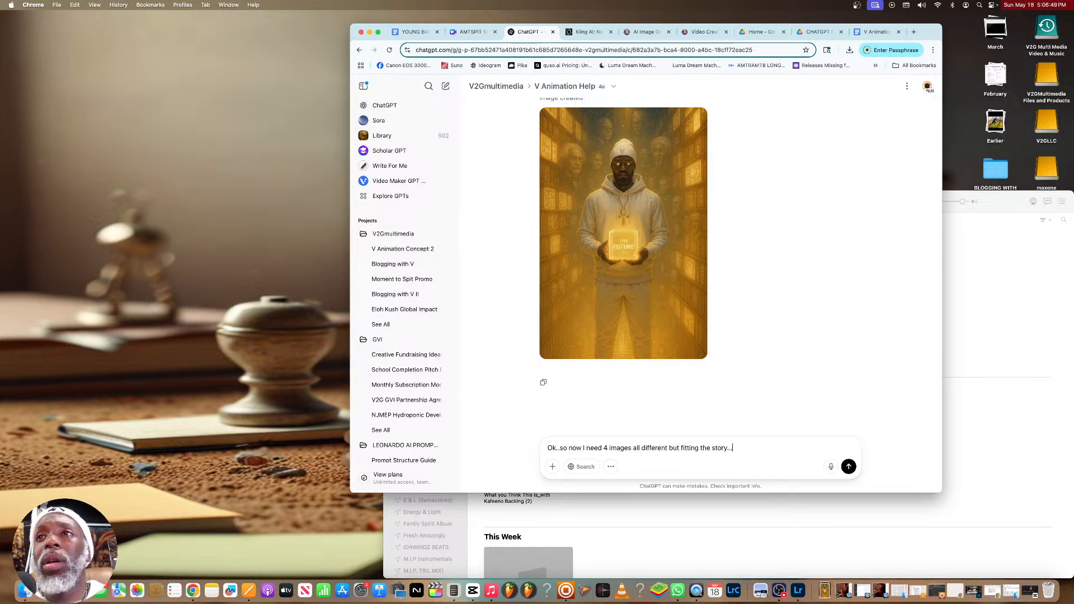
type("but with the hook part only")
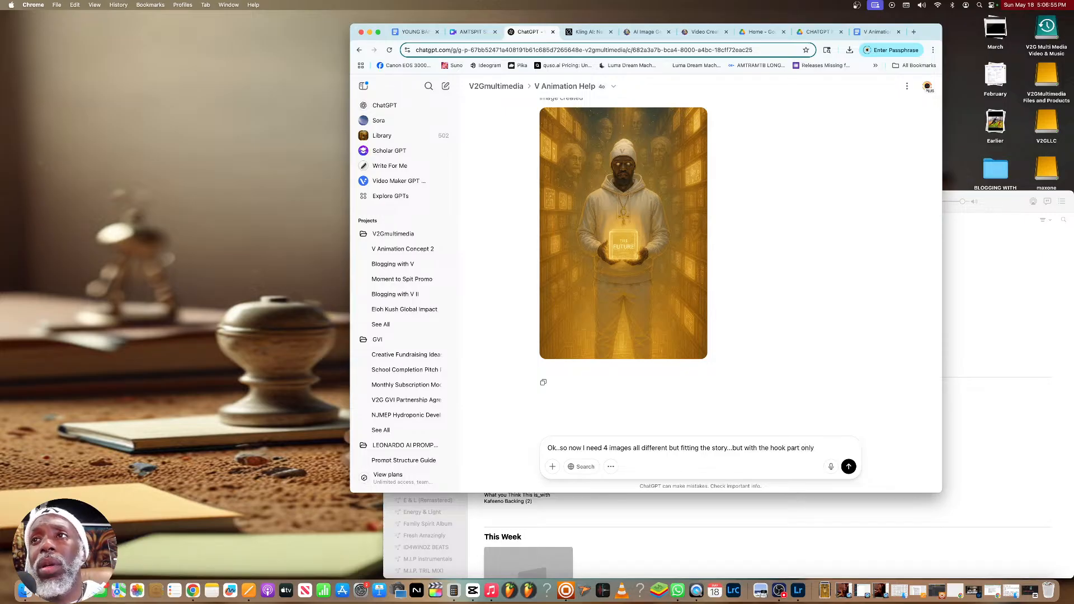
type("s 3")
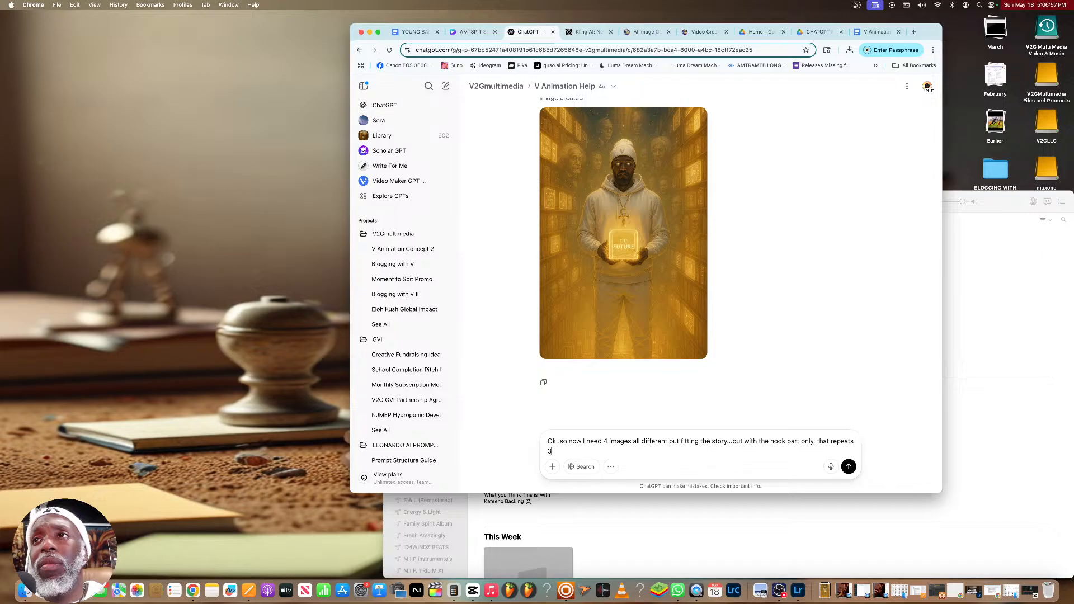
key("BackSpace")
type("4 time")
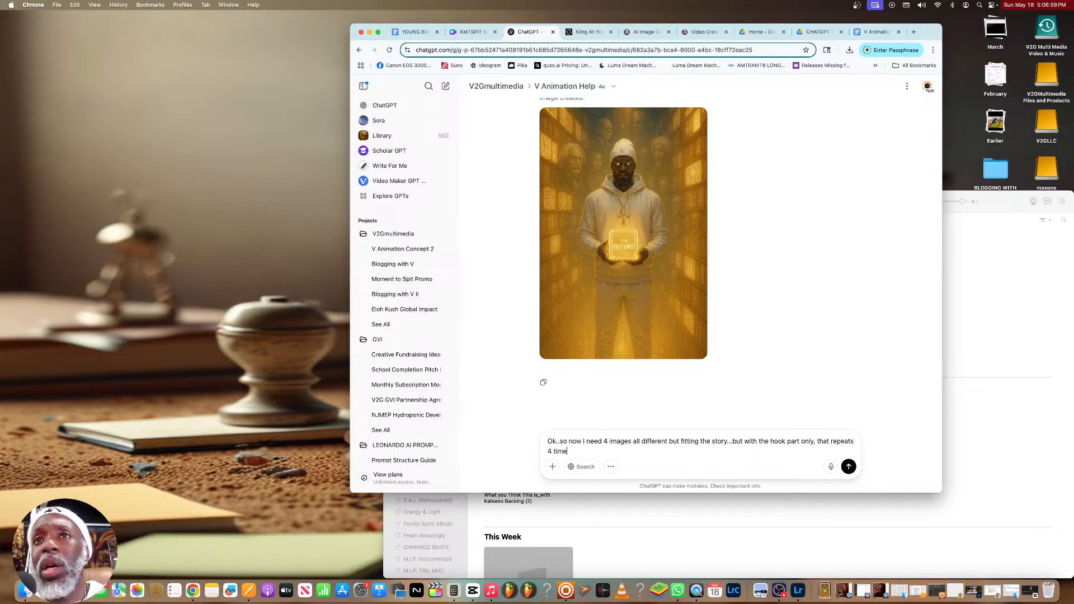
type("s:")
Paste the copied hook lines after the request, correct "UUS" to "US" and send the message
type("THESE ARE SOUNDS OF THE GREAT ONES...... SO COME AND TELLS UUS WHERE IT\"S MADE FROM")
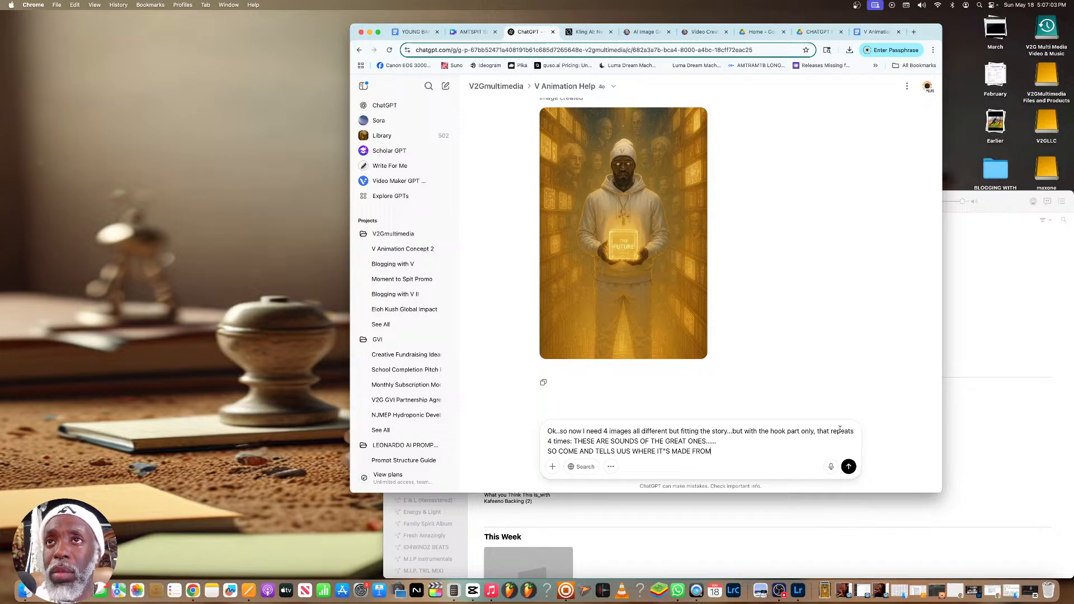
left_click(622, 451)
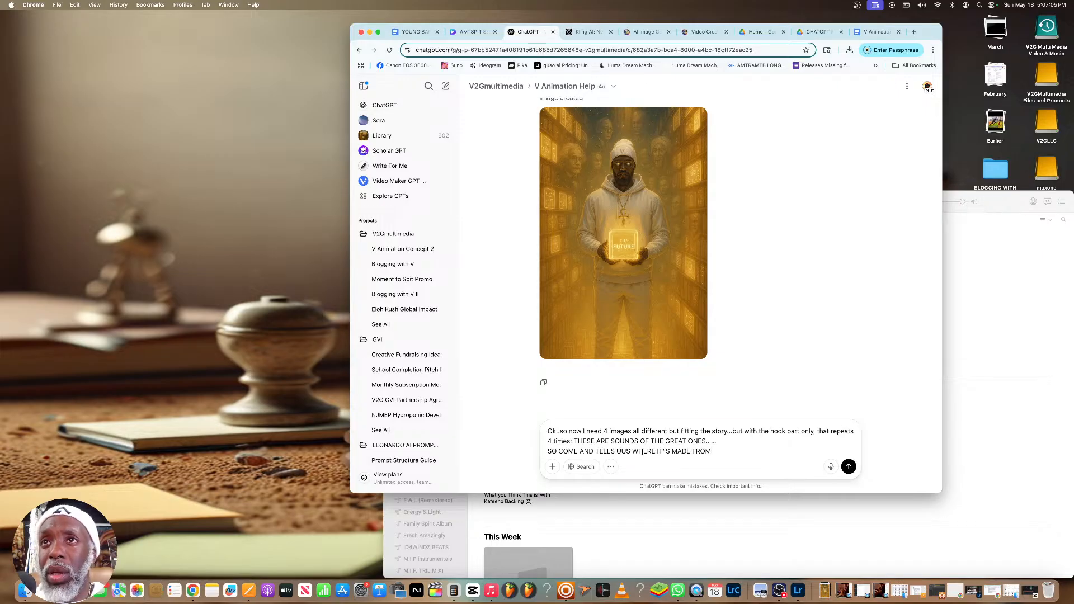
key("BackSpace")
key("Return")
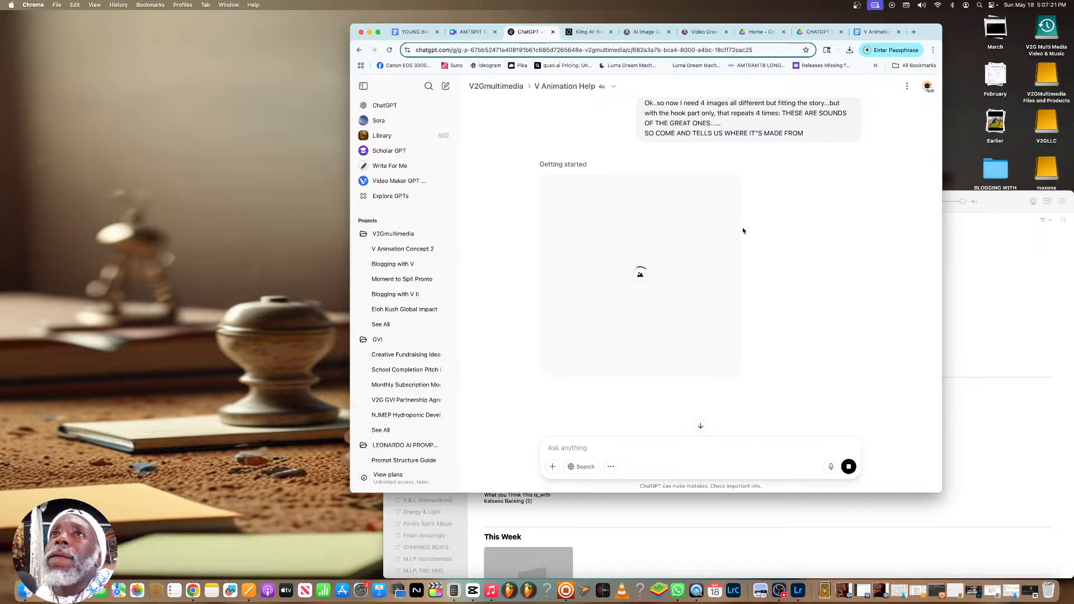
scroll(742, 229, "up", 3)
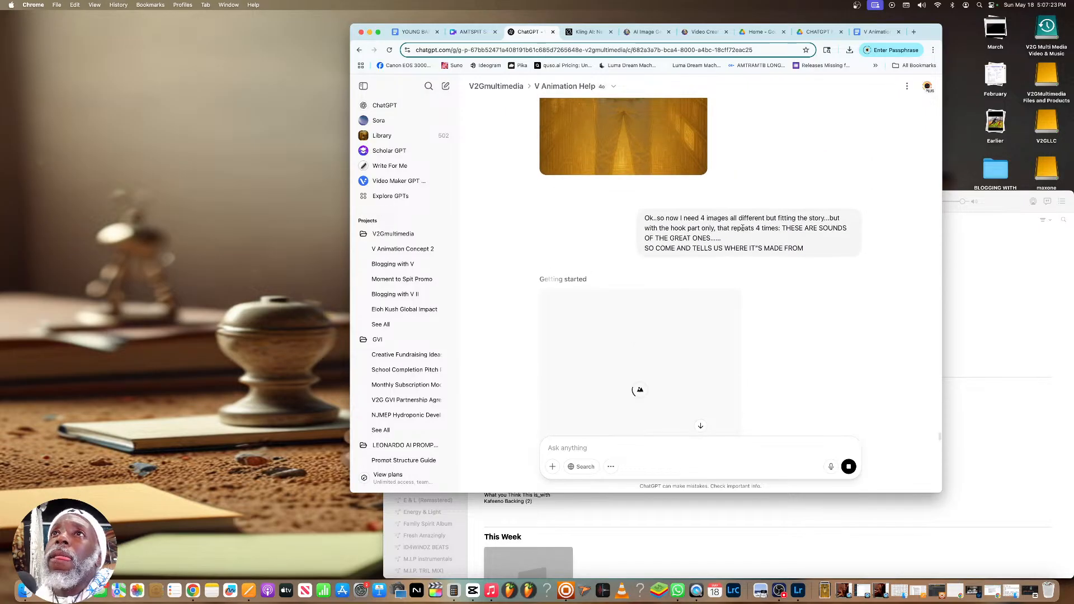
scroll(743, 229, "down", 4)
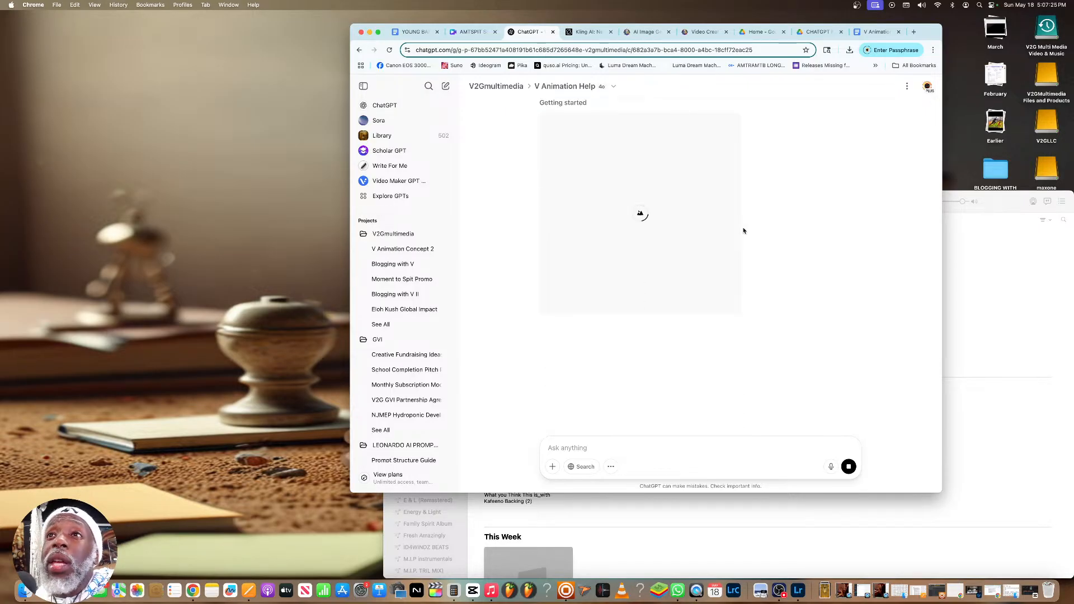
scroll(743, 231, "up", 1)
scroll(743, 231, "up", 3)
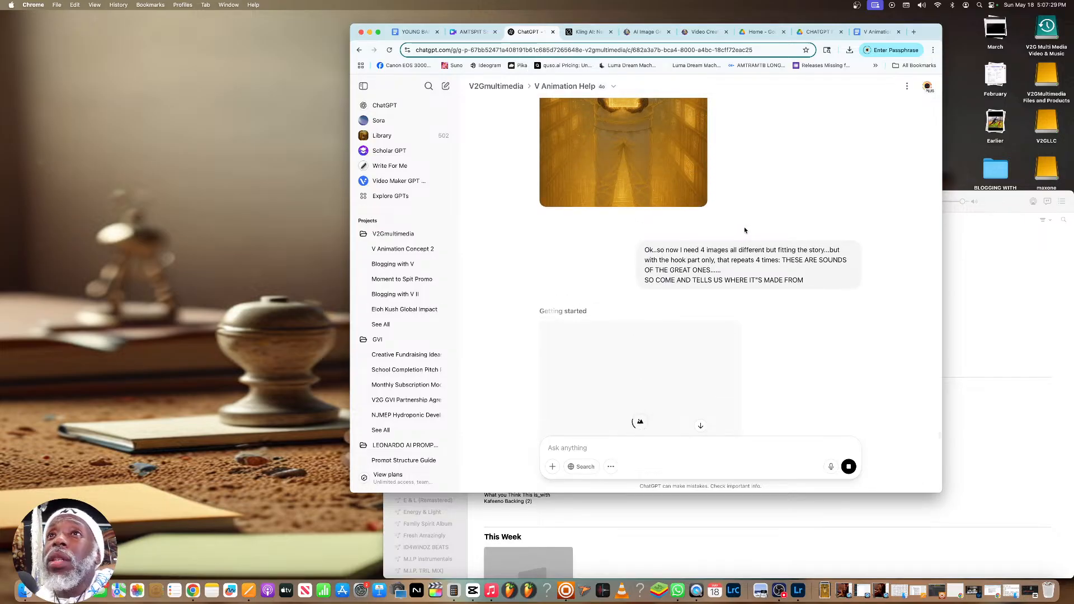
Review the earlier images and prompts in the conversation, from the pending hook request back to the "Imagination Flight" concept
scroll(744, 230, "up", 1)
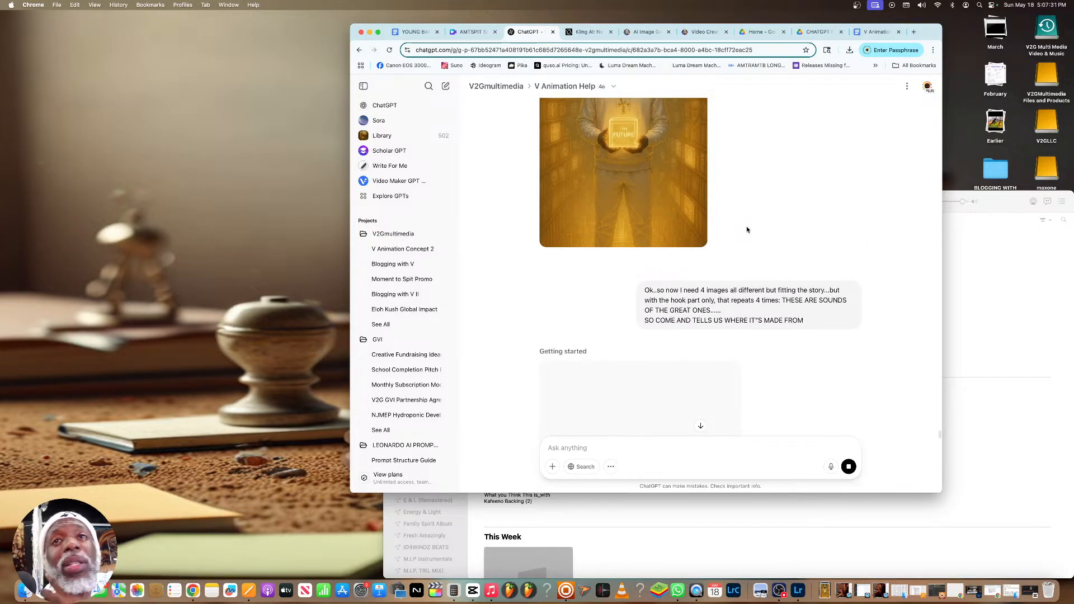
scroll(747, 226, "down", 3)
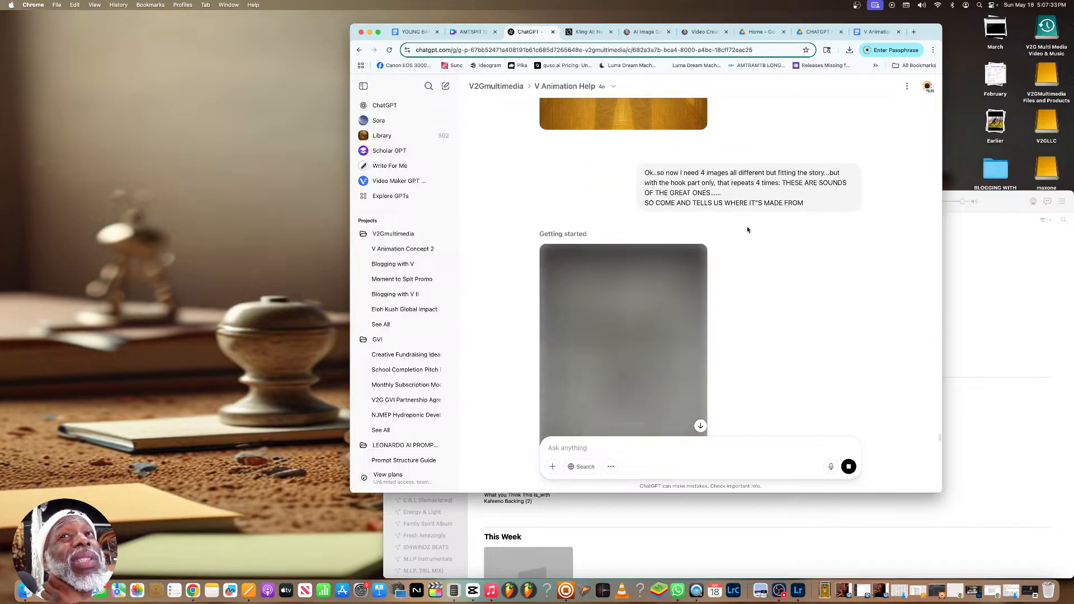
scroll(747, 230, "down", 1)
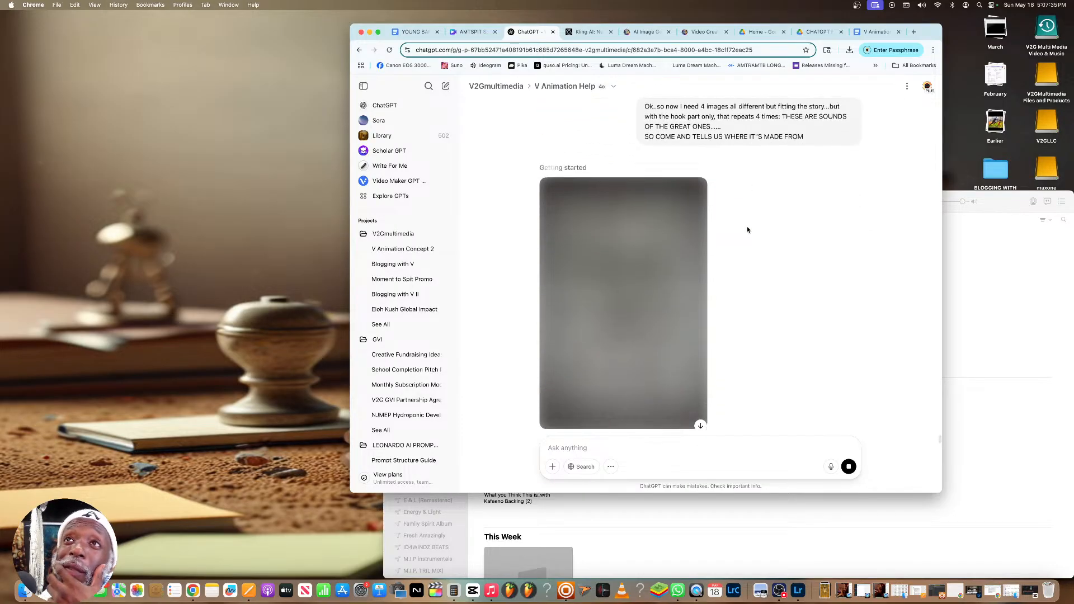
scroll(746, 229, "up", 9)
scroll(747, 229, "down", 3)
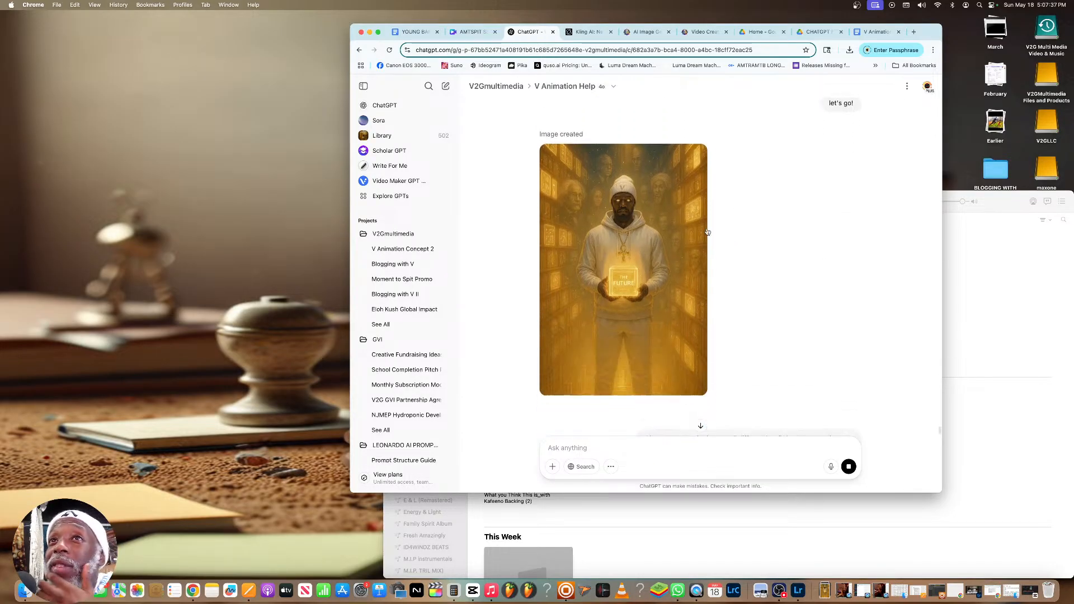
scroll(655, 195, "up", 20)
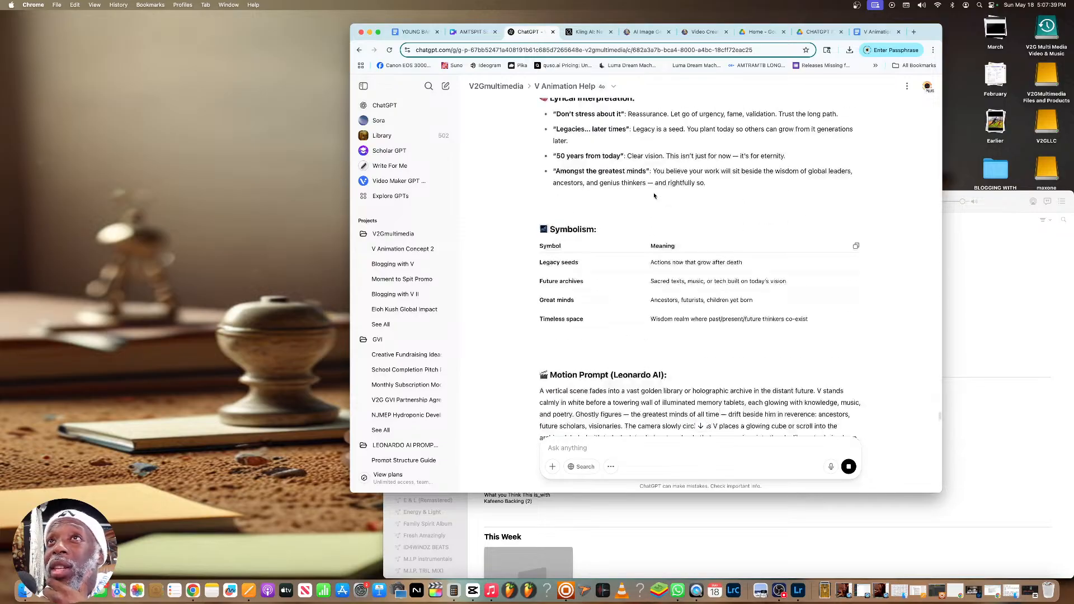
scroll(653, 196, "up", 3)
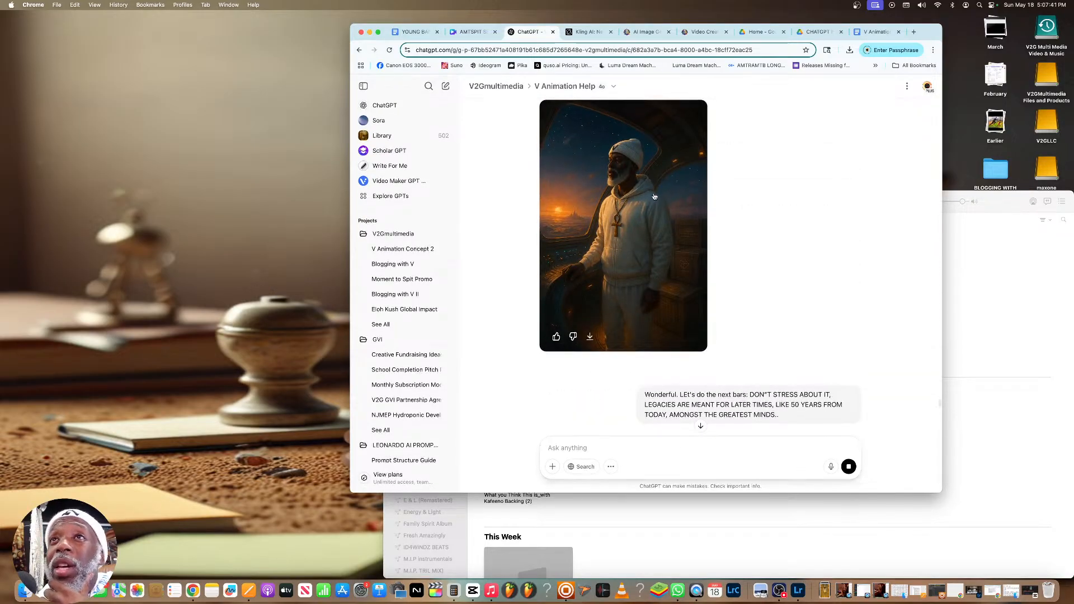
scroll(653, 195, "up", 15)
scroll(654, 193, "up", 20)
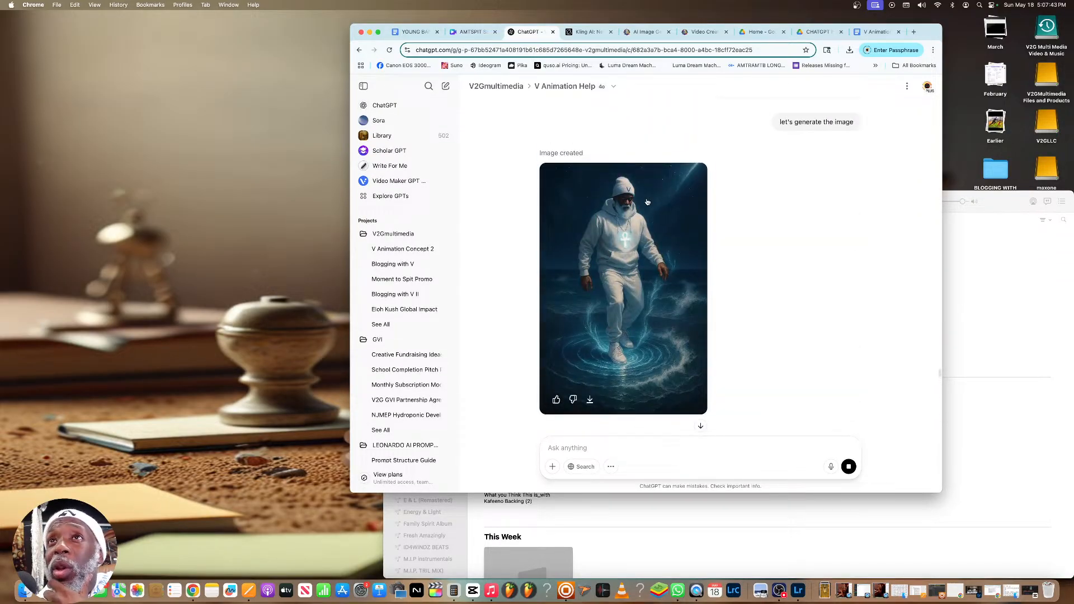
scroll(649, 204, "down", 20)
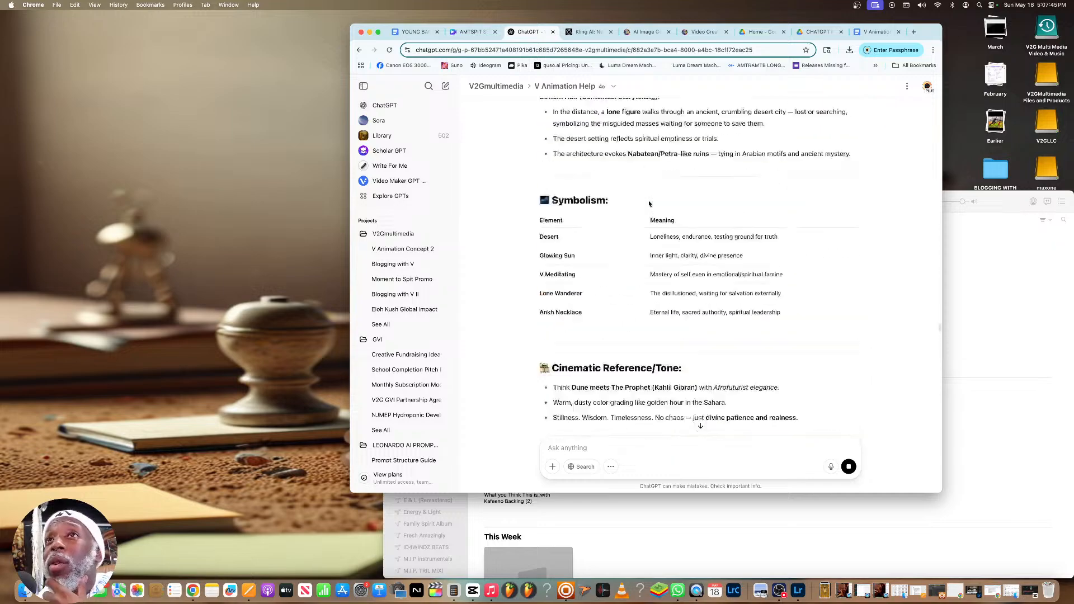
scroll(648, 203, "up", 5)
scroll(649, 204, "up", 3)
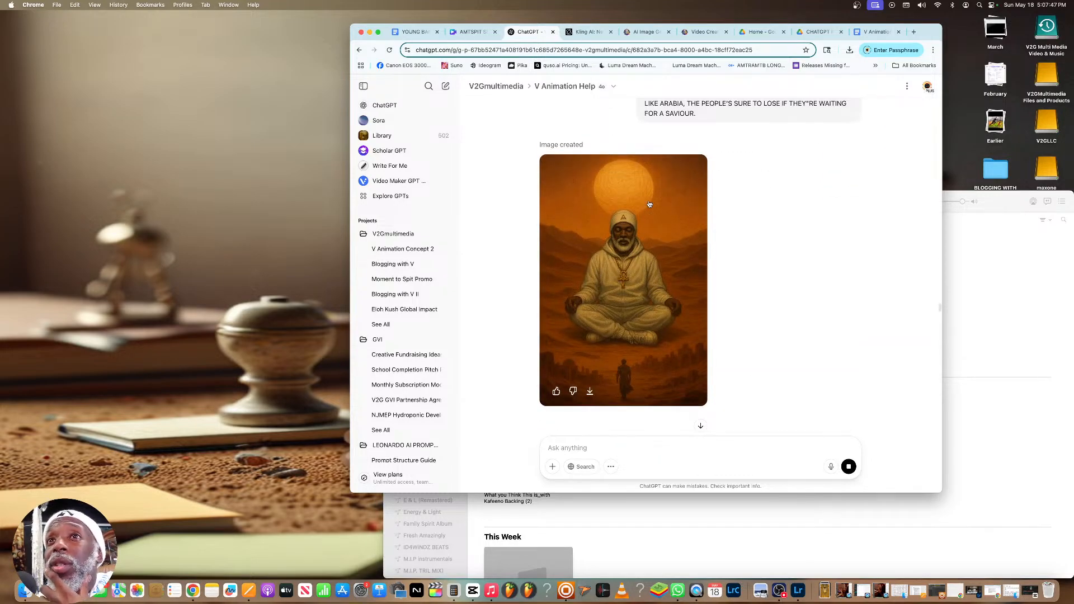
scroll(648, 203, "up", 3)
scroll(649, 204, "down", 15)
scroll(649, 203, "down", 10)
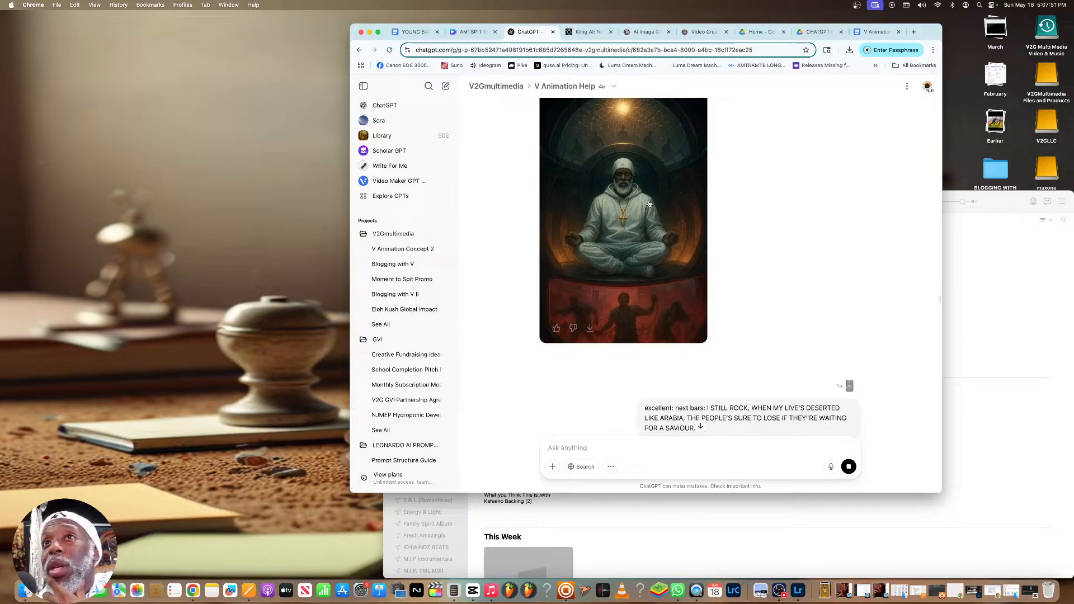
scroll(649, 204, "up", 15)
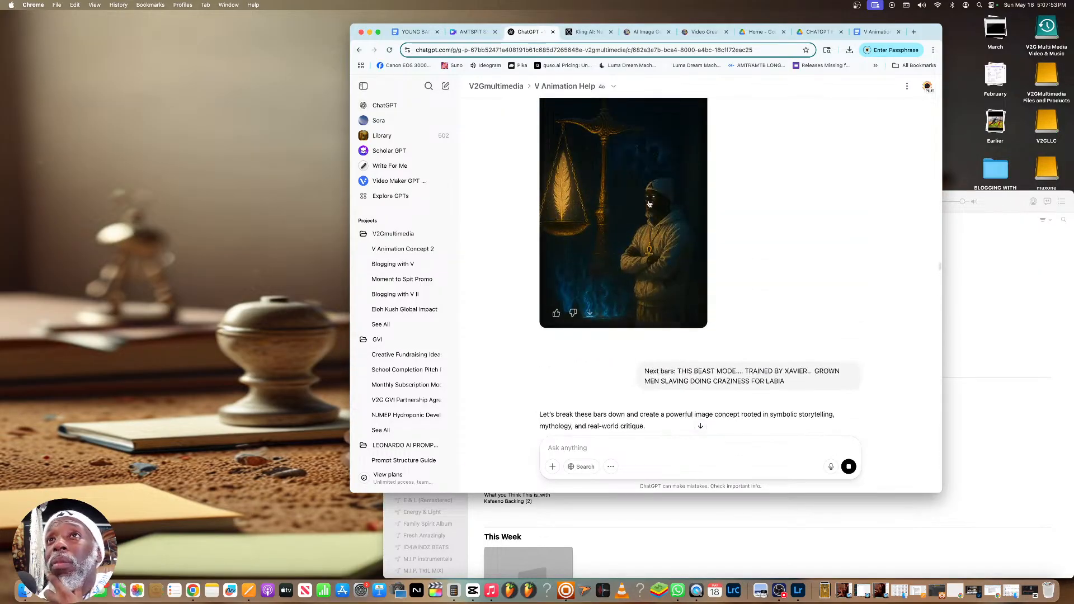
scroll(649, 204, "up", 3)
scroll(649, 204, "down", 5)
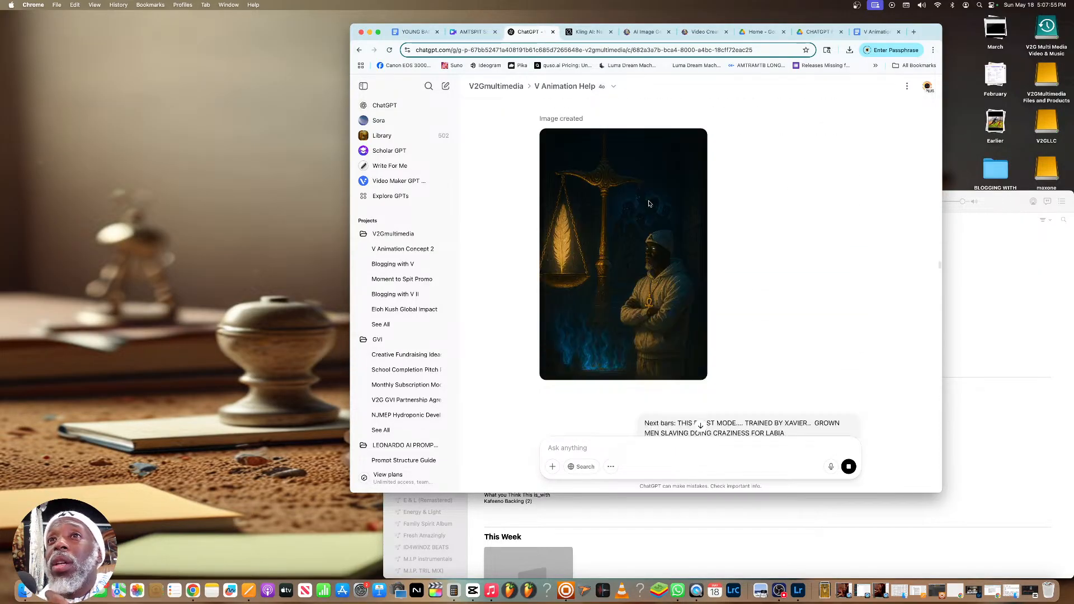
scroll(649, 204, "up", 15)
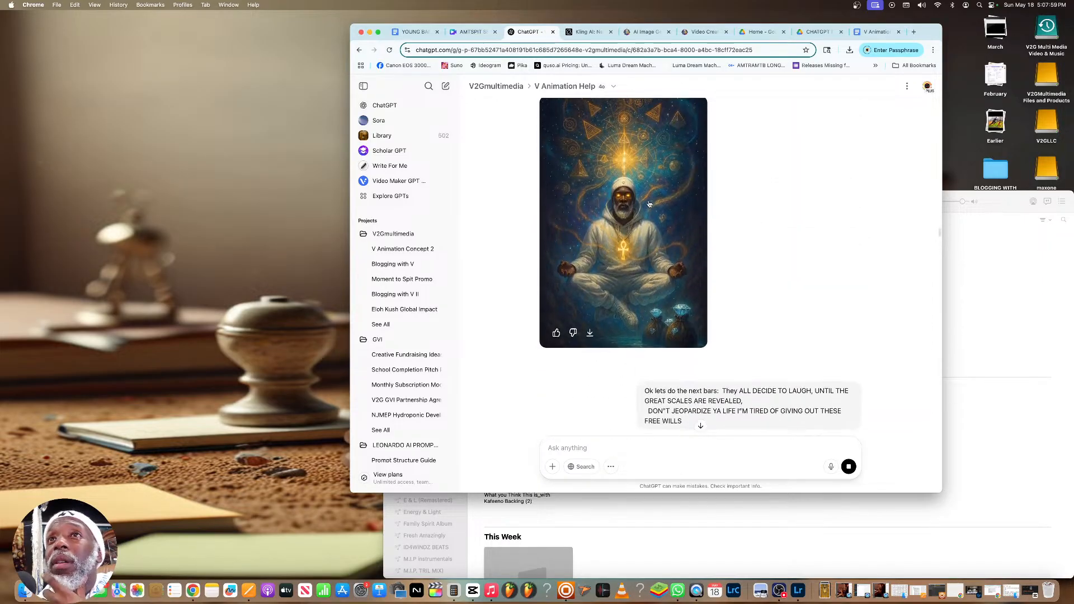
scroll(649, 204, "up", 2)
scroll(649, 203, "up", 10)
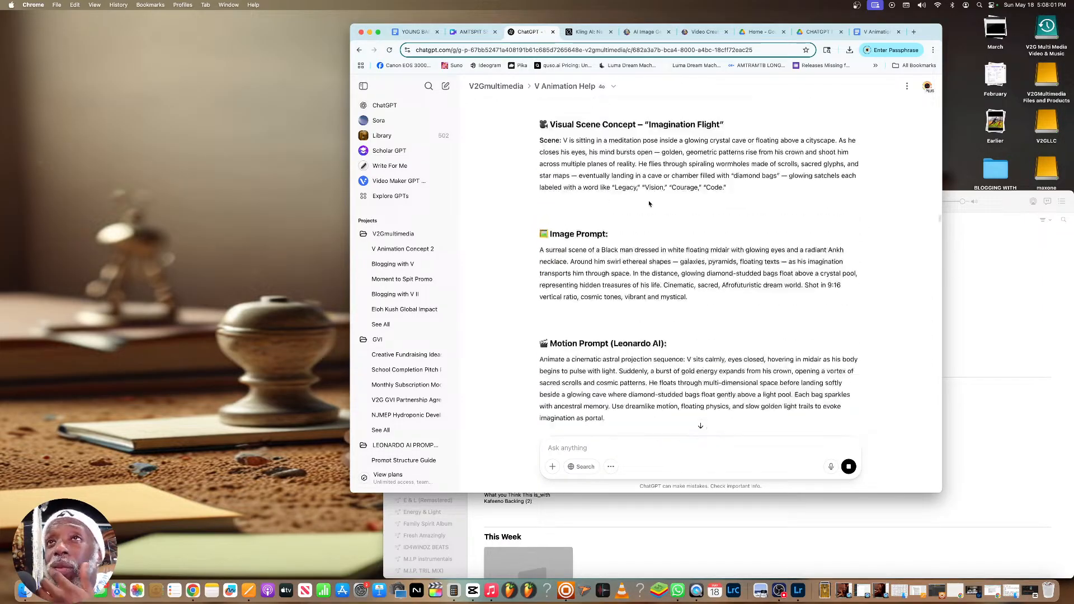
Look through the "The Mind Chamber", desert and spacecraft scenes on the way back to the hook image being generated
scroll(649, 203, "down", 6)
scroll(649, 203, "up", 15)
scroll(648, 204, "down", 15)
scroll(648, 203, "up", 10)
scroll(649, 204, "down", 2)
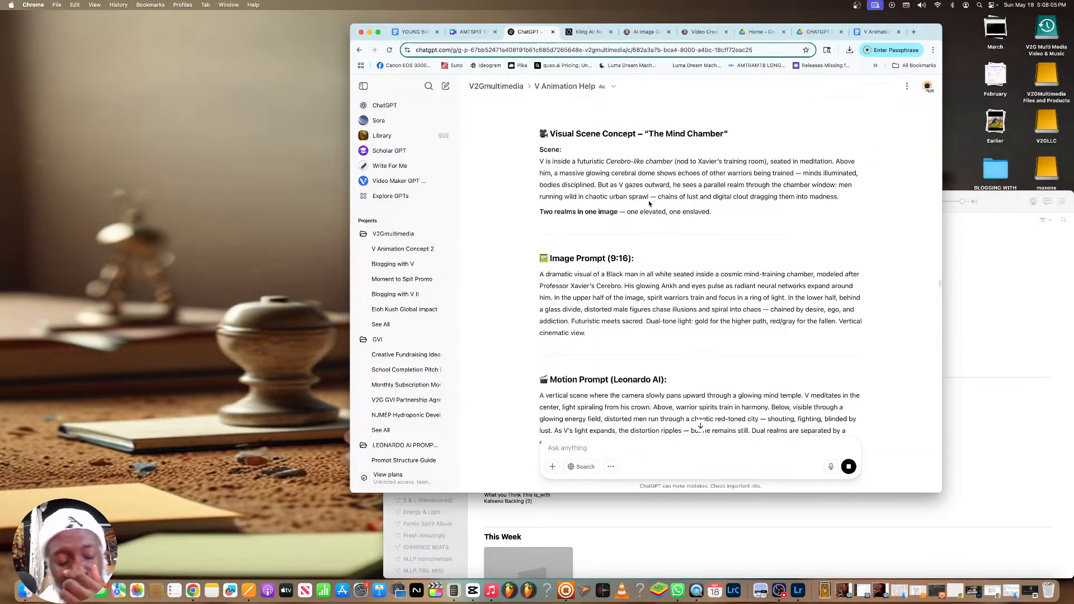
scroll(649, 203, "down", 15)
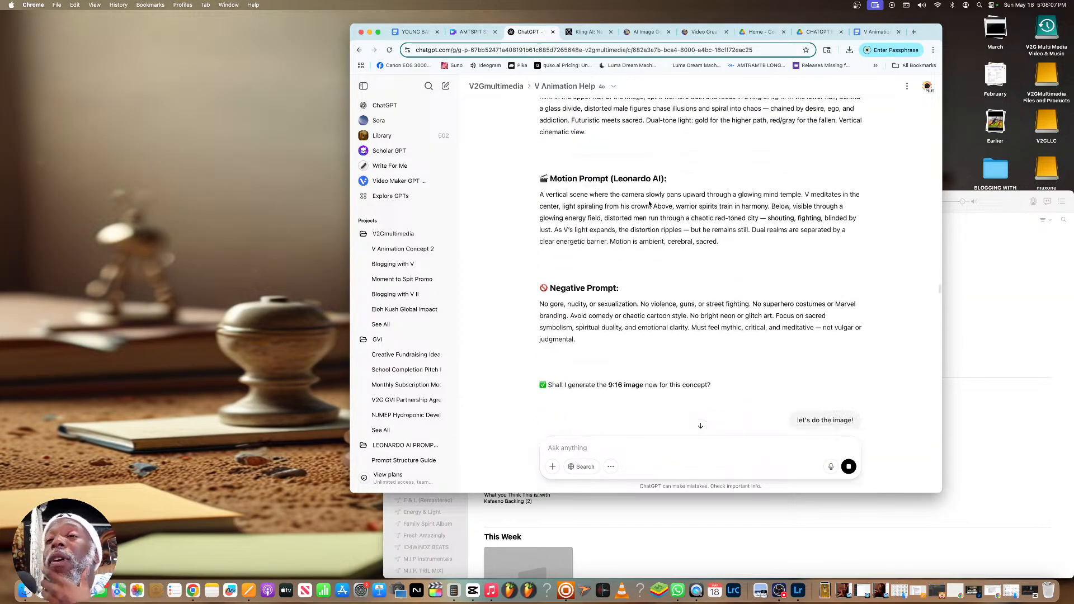
scroll(649, 204, "down", 20)
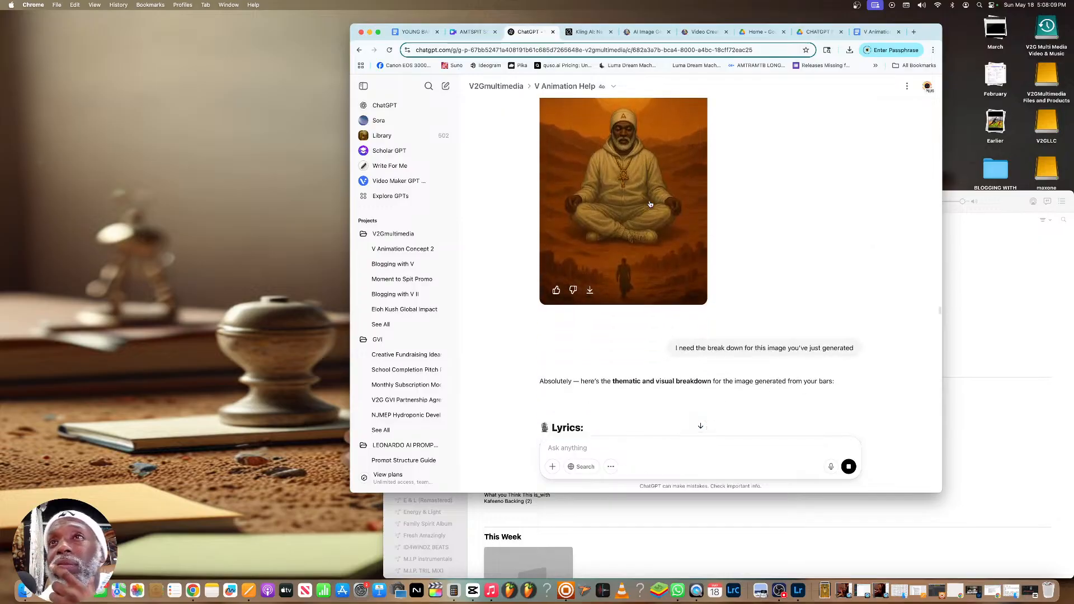
scroll(649, 203, "down", 20)
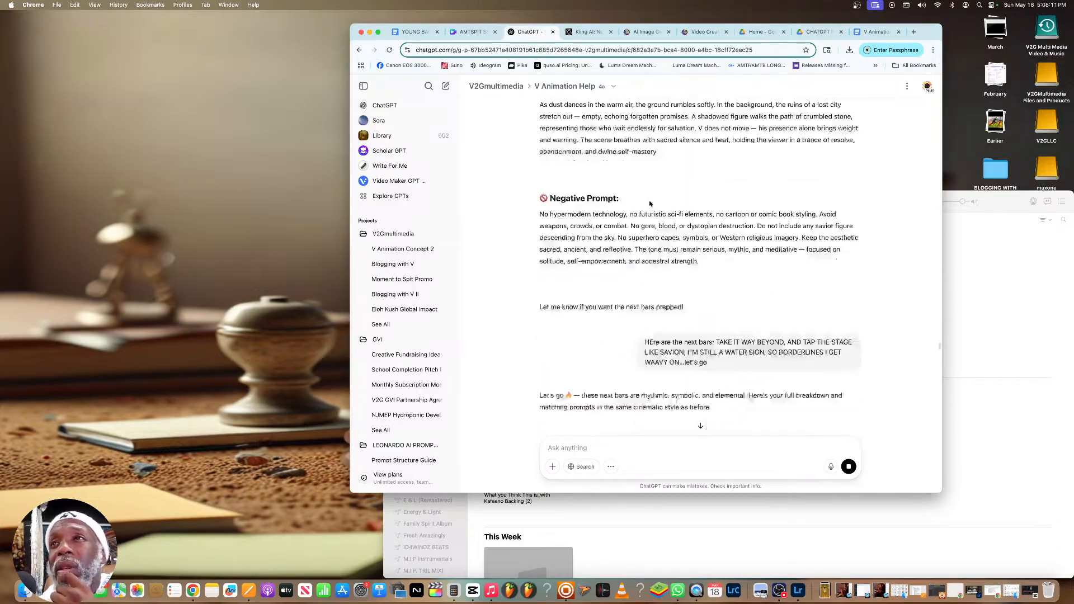
scroll(649, 203, "down", 20)
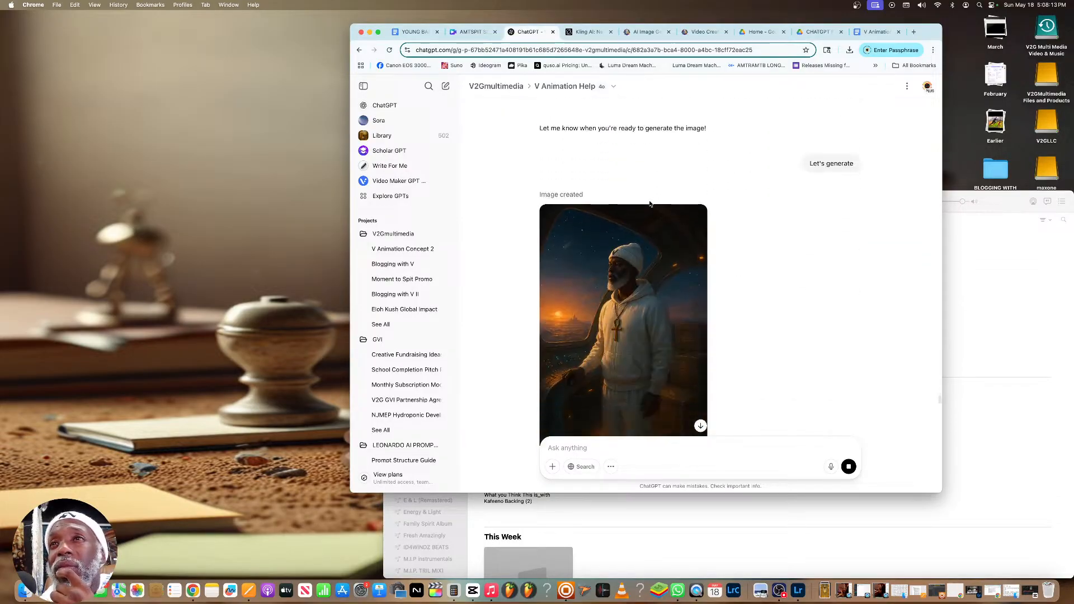
scroll(649, 204, "down", 10)
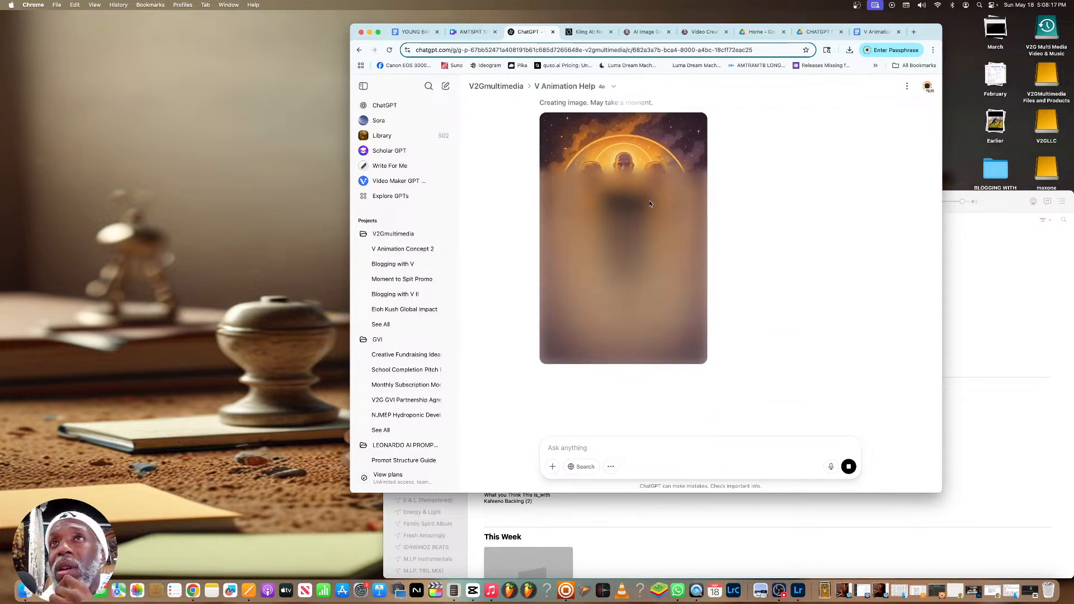
Edit the sent four-image hook request, adding ". Can you analyze the lyrics first" at the end, and resend it
scroll(650, 204, "up", 1)
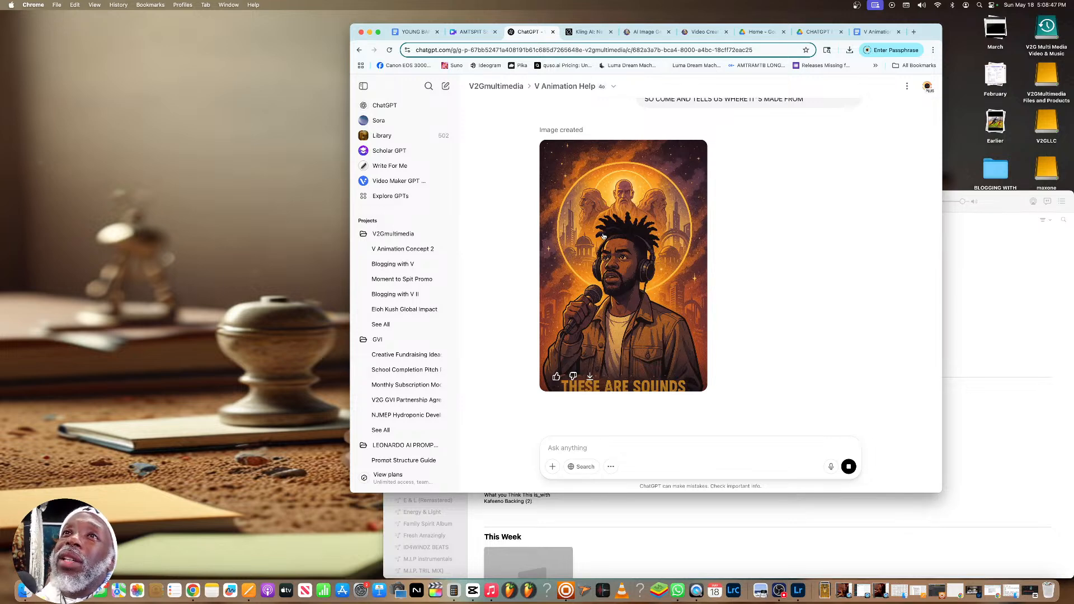
scroll(835, 152, "up", 1)
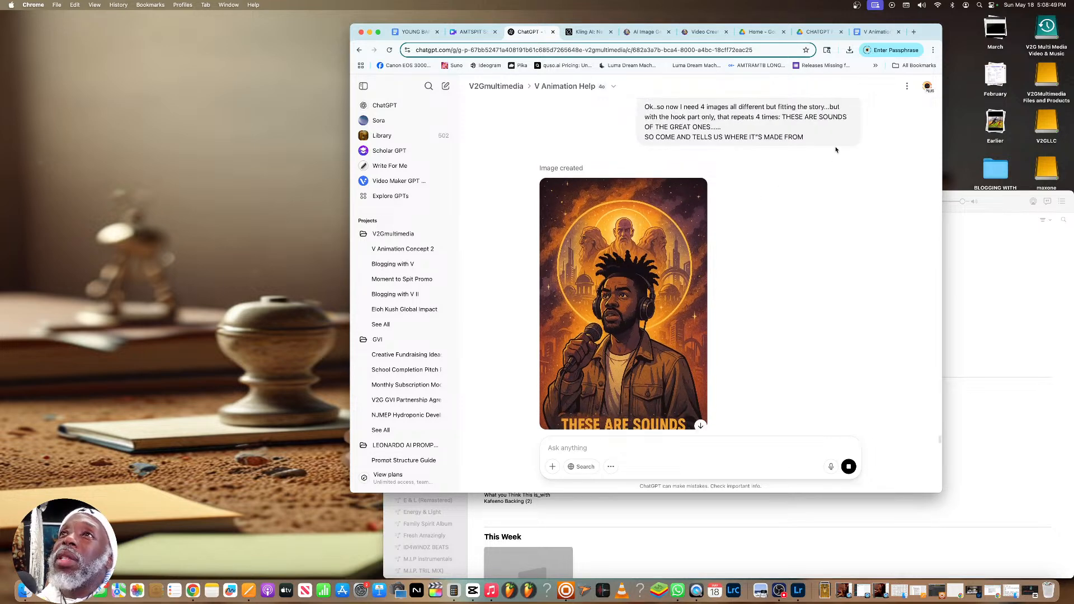
scroll(835, 152, "up", 2)
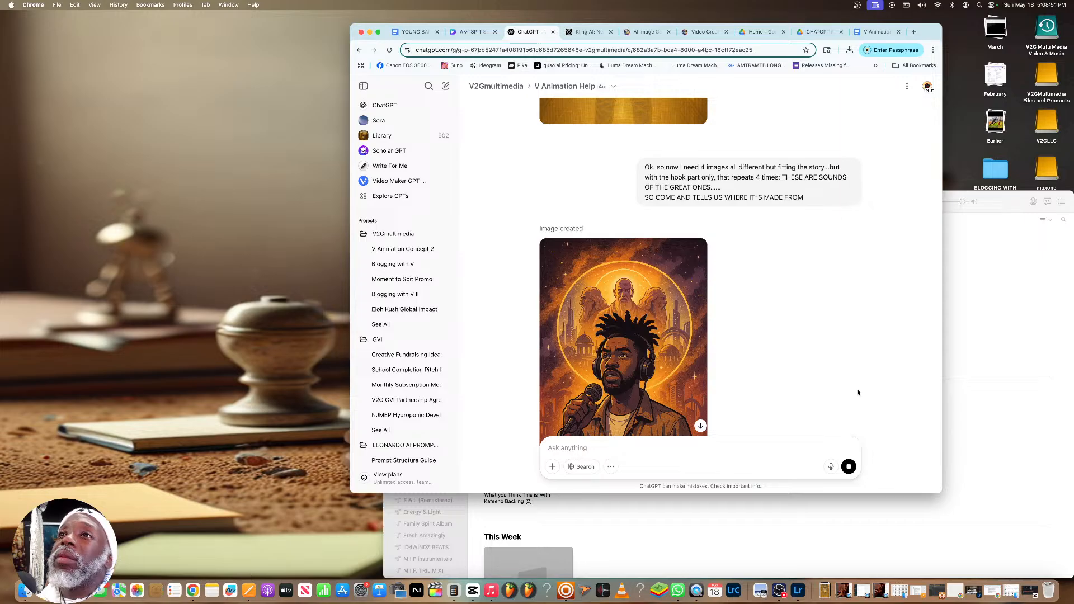
left_click(855, 213)
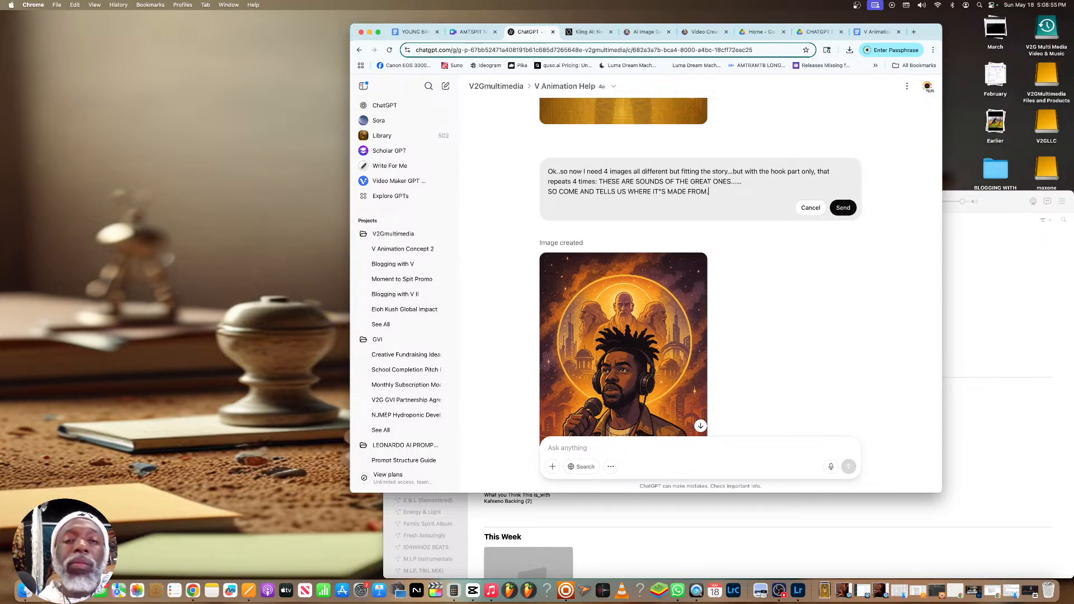
key("BackSpace")
key("BackSpace")
type("you analyze the ly")
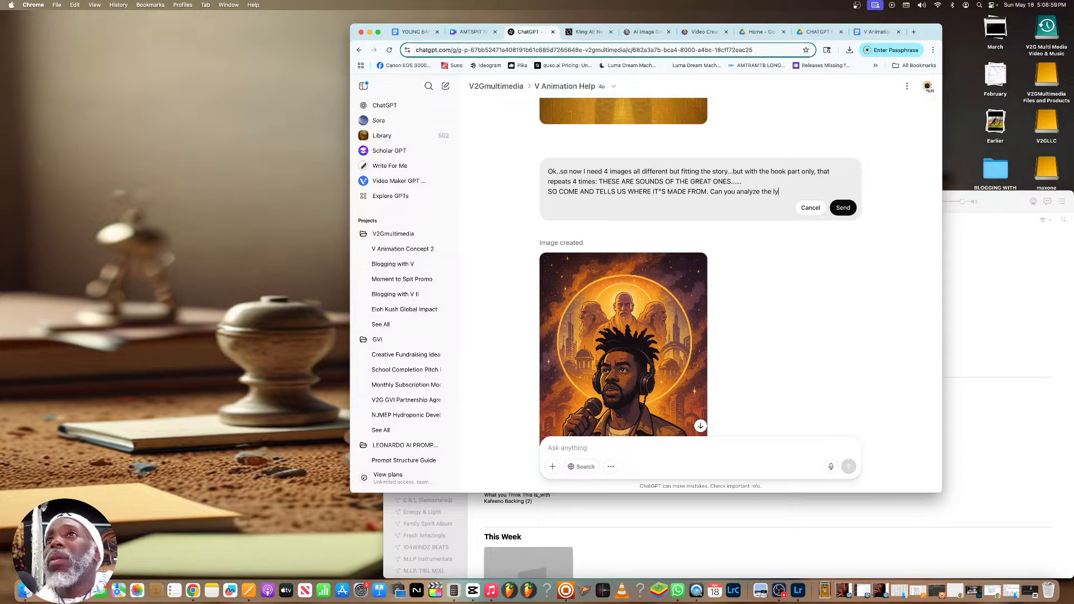
type("rics first")
key("Return")
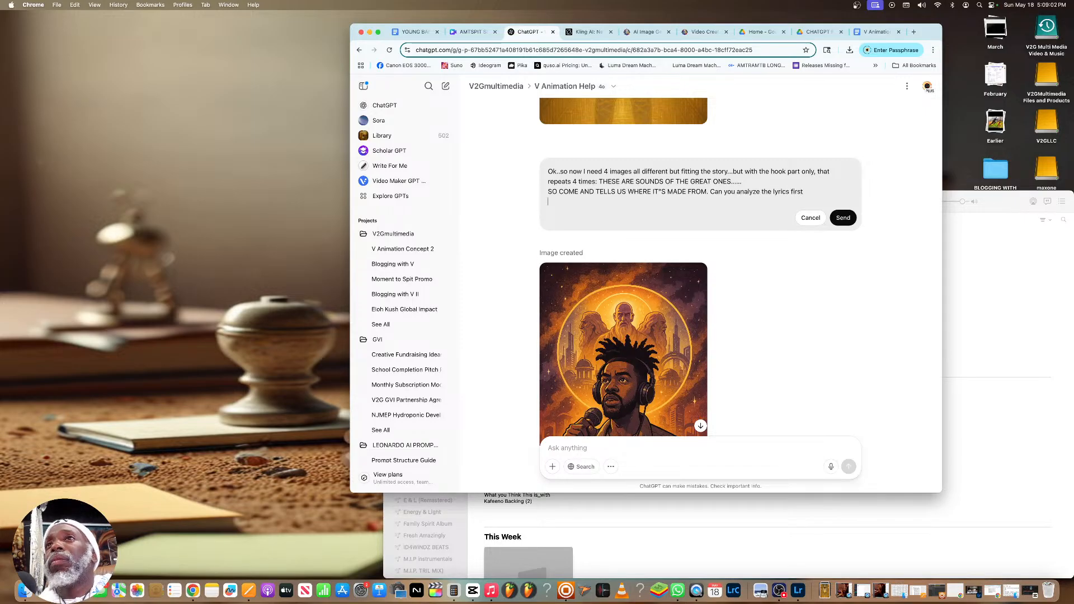
left_click(843, 217)
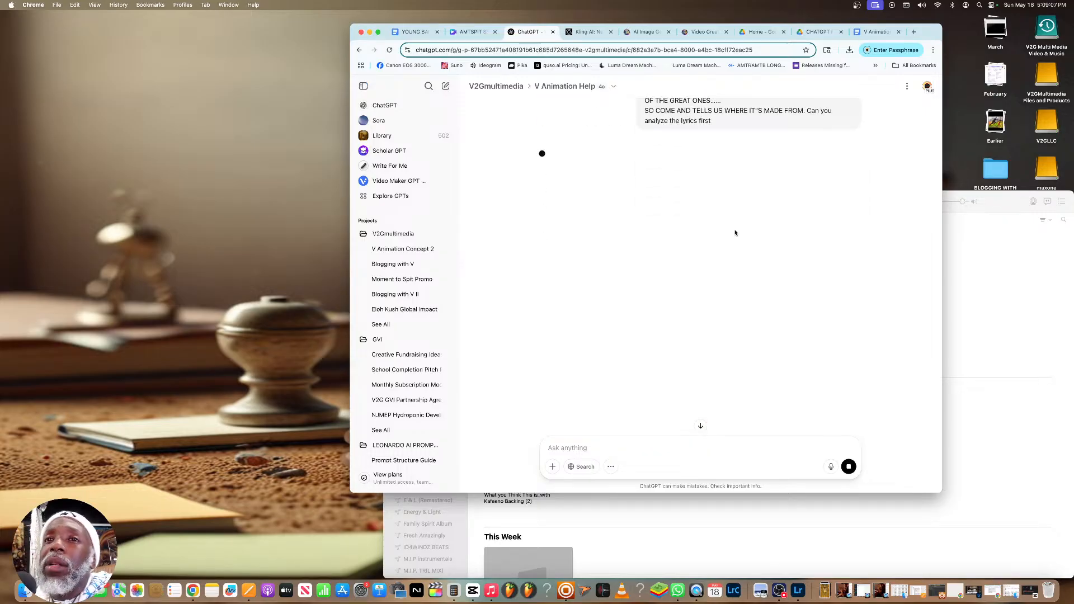
Switch to Music, play "YOUNG BANGAZ" from the beginning and minimize the Music window
left_click(492, 591)
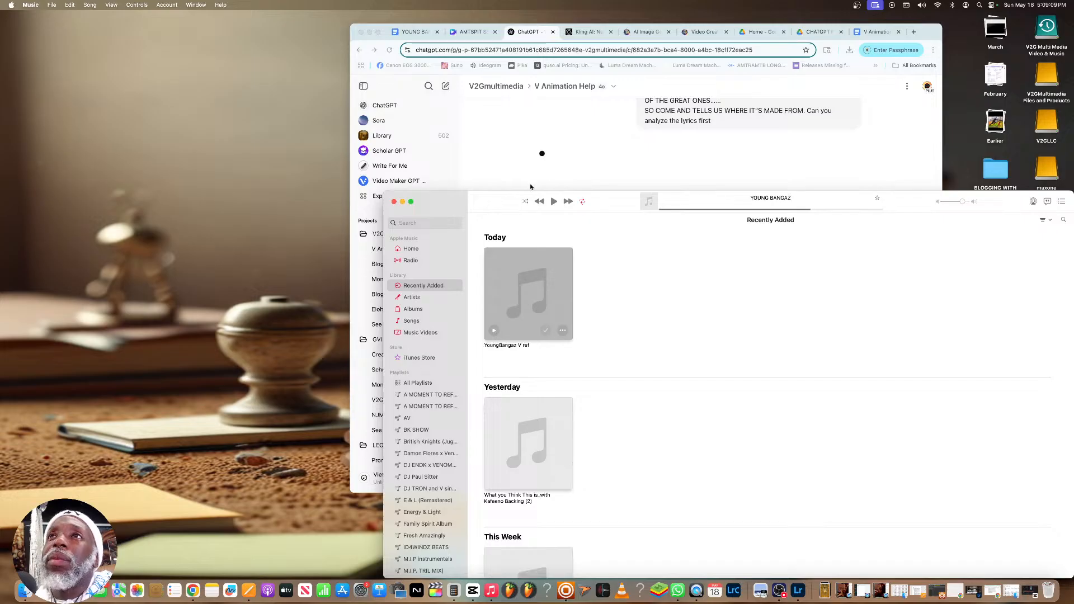
left_click(554, 202)
left_click(661, 210)
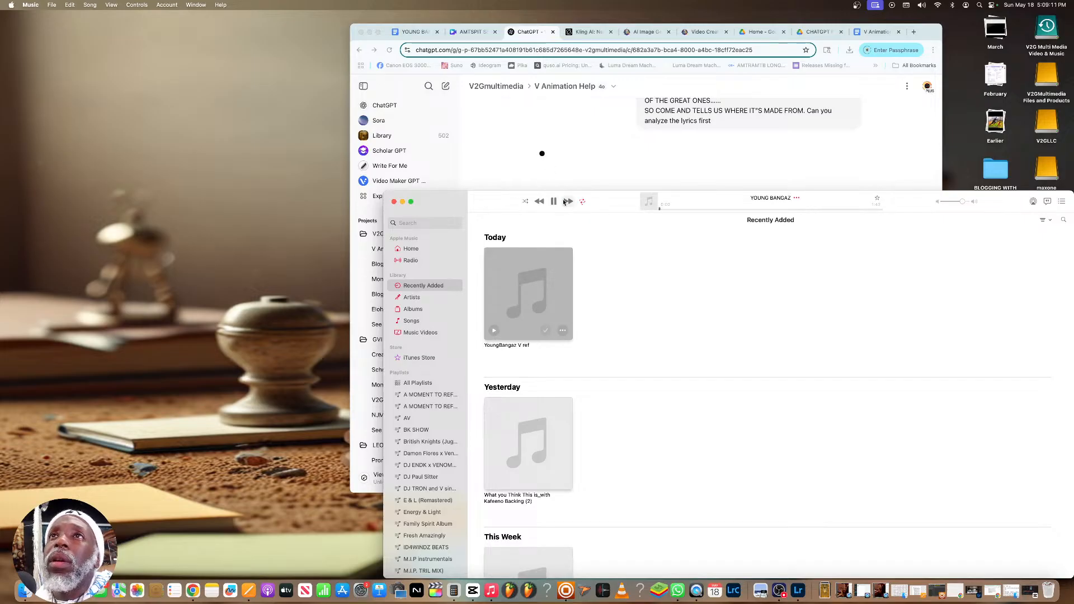
left_click(402, 202)
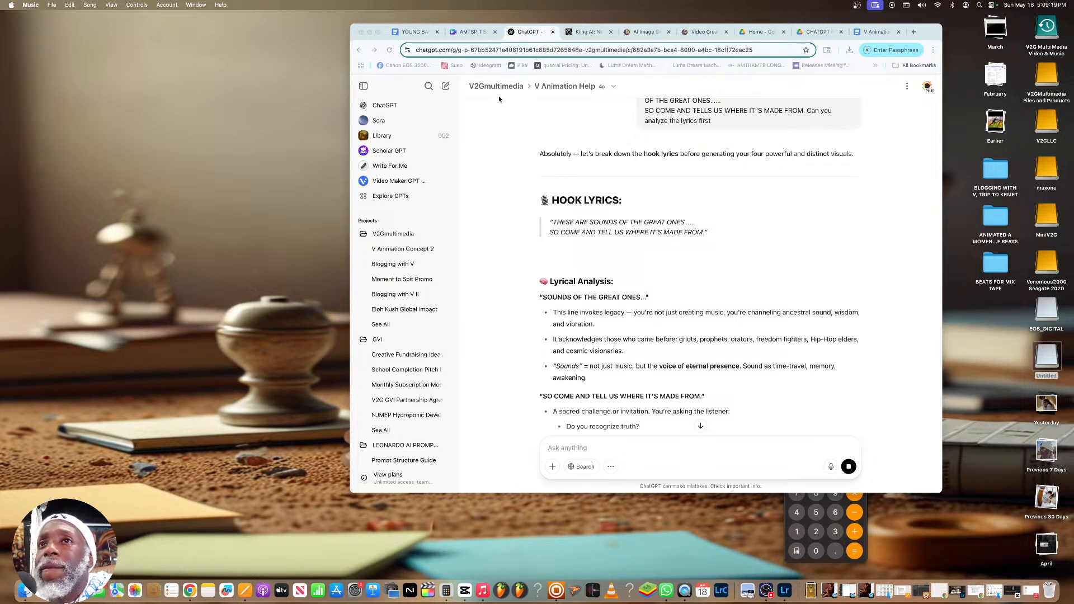
Read the hook lyric analysis and send the reply "Yes..make sure the imagery fits v's lineage of Ancestral ocnnection"
scroll(660, 300, "down", 4)
scroll(660, 301, "down", 4)
scroll(659, 300, "down", 2)
scroll(660, 300, "down", 2)
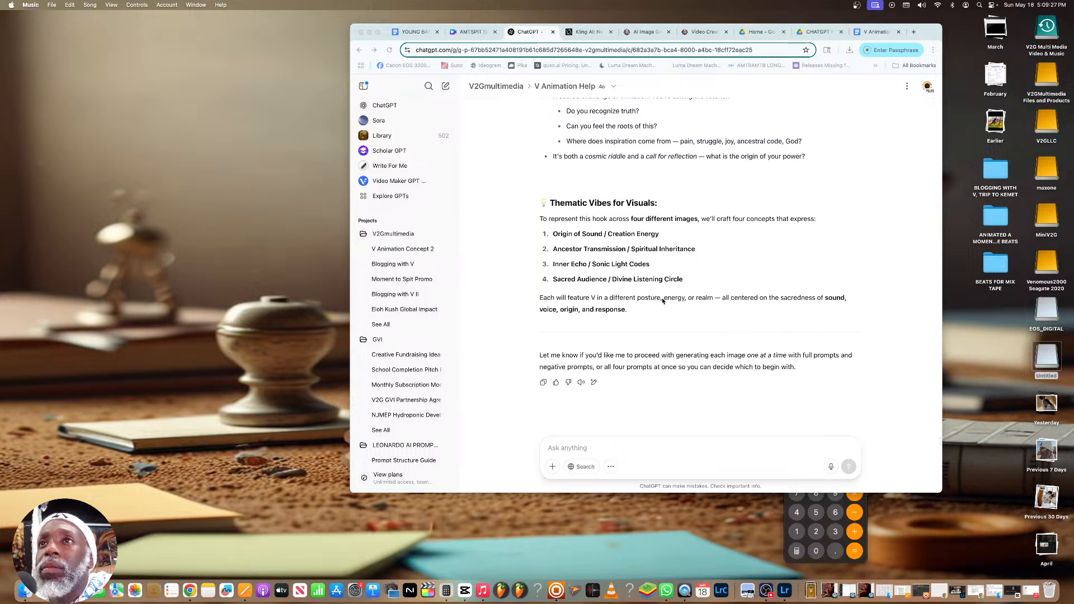
left_click(610, 444)
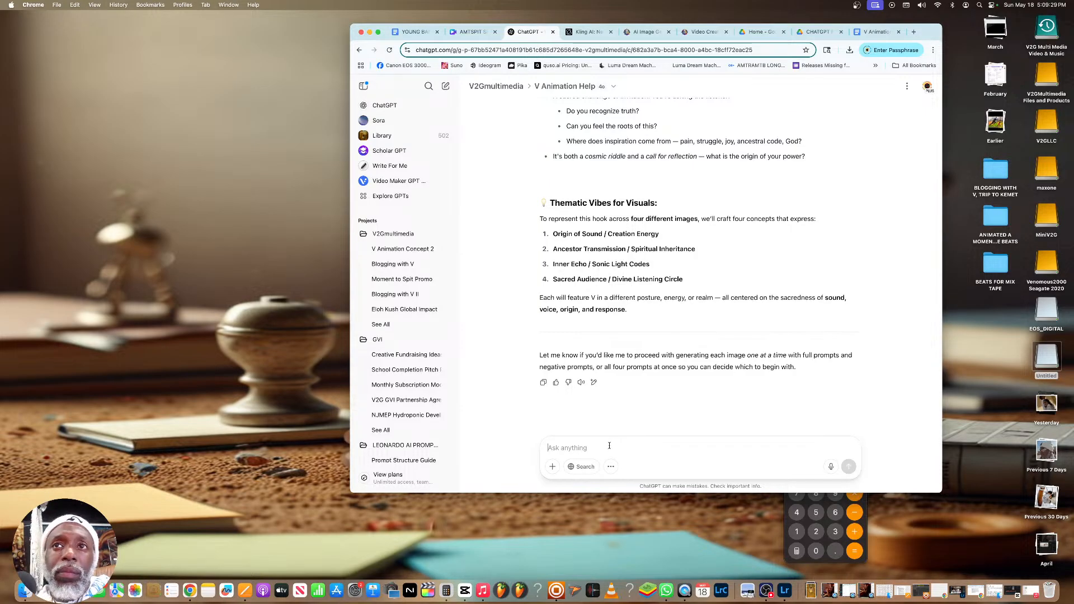
type("Yes..mak")
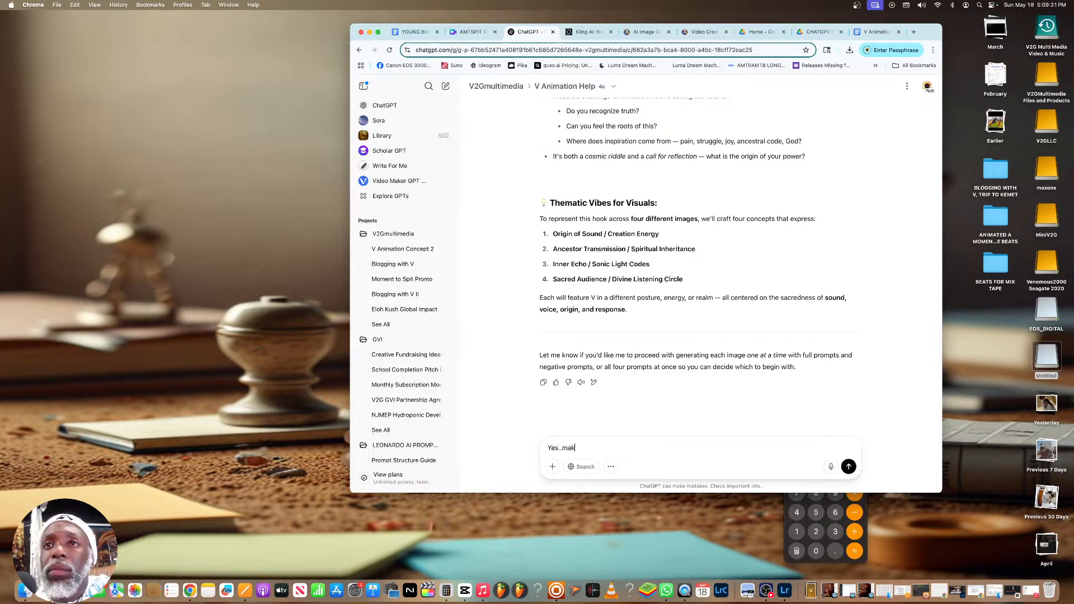
type("e sure the ima")
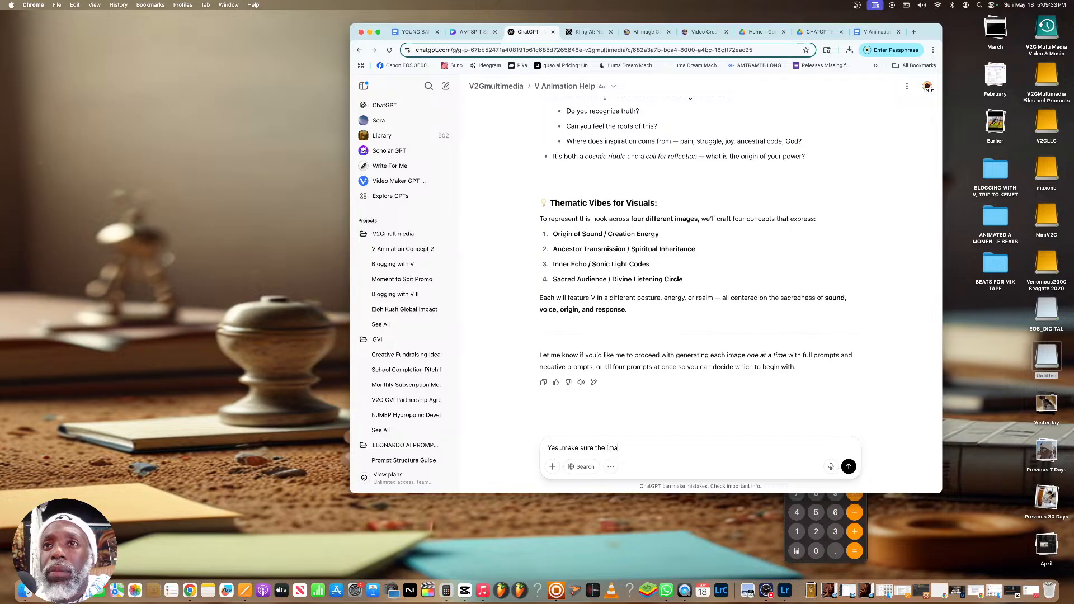
type("gery fits v's lineage of")
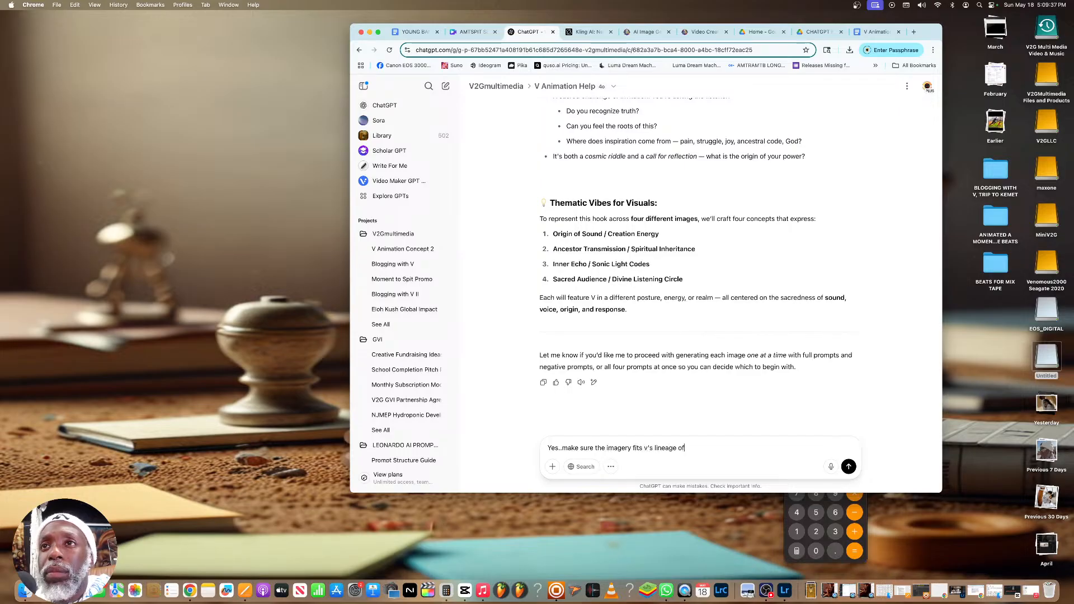
type(" Ance")
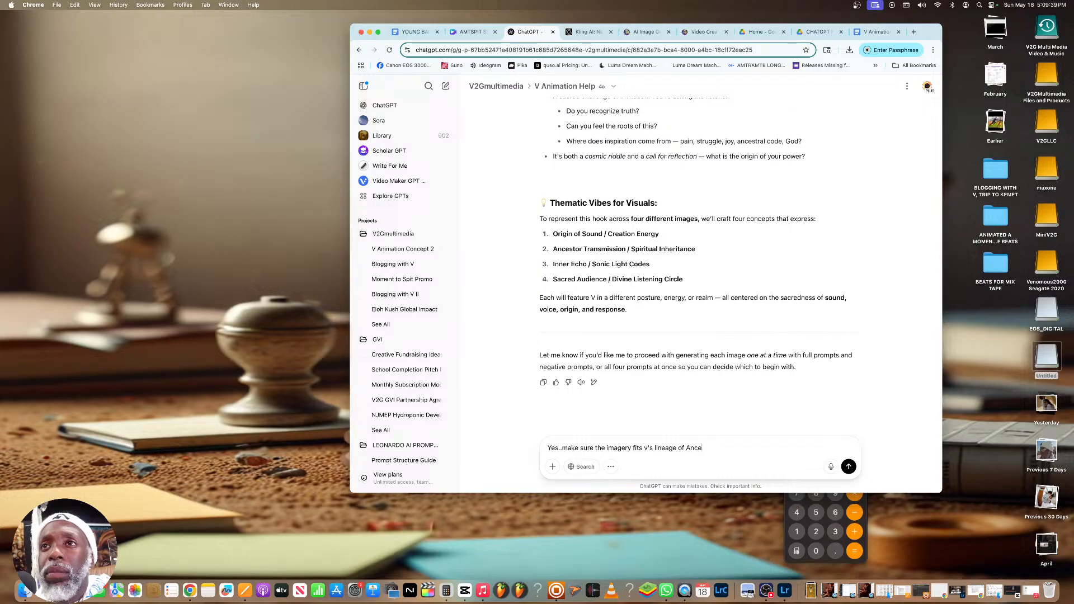
type("stralsocnne")
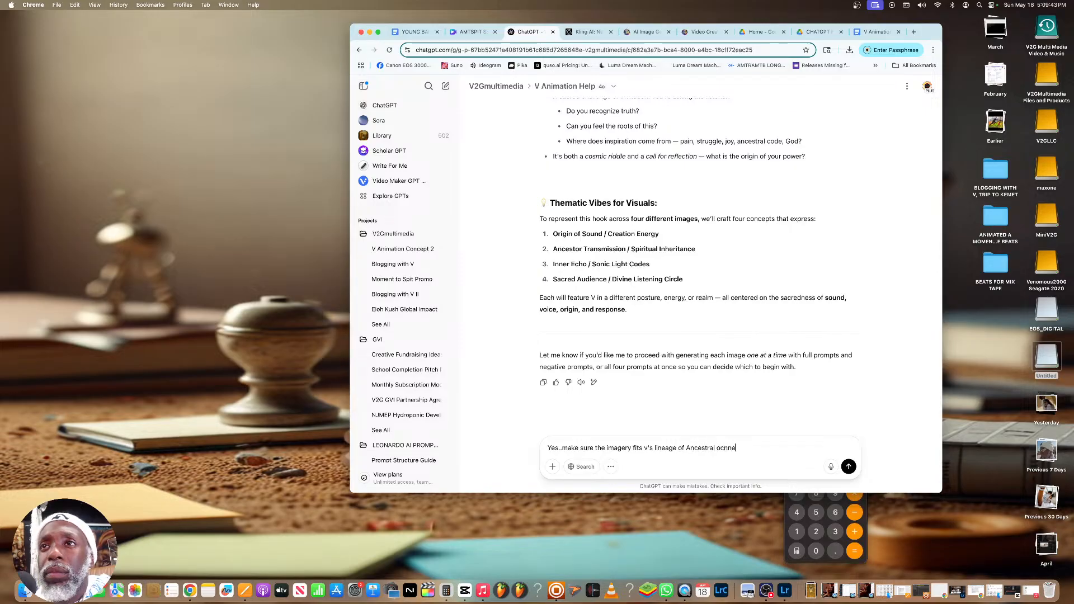
type("ction")
key("Return")
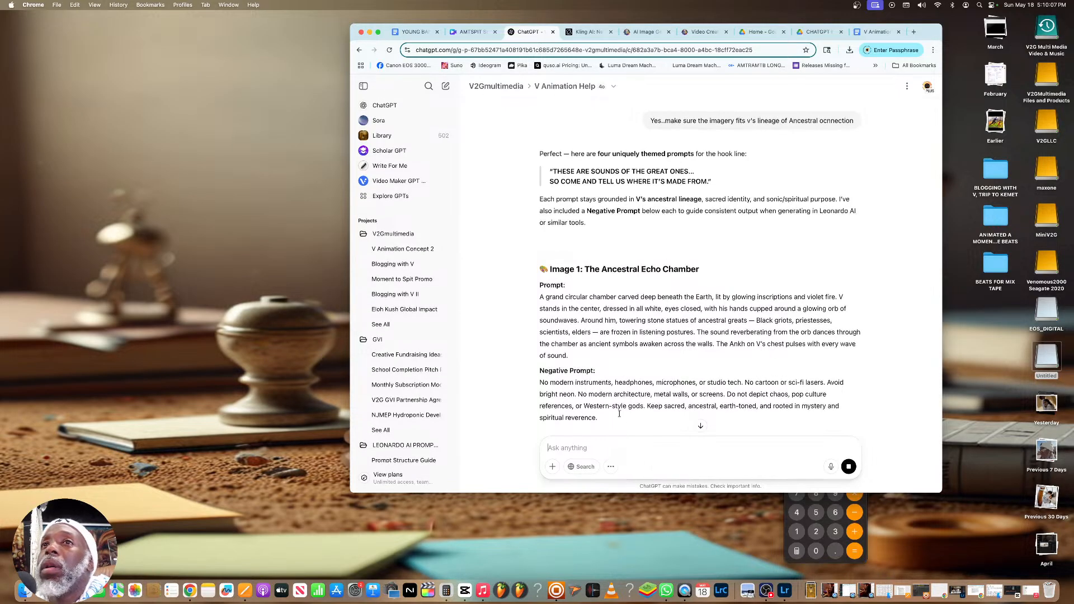
Check the hook prompts and send "LEt's genearte image 1" to request the first hook image
scroll(615, 425, "down", 10)
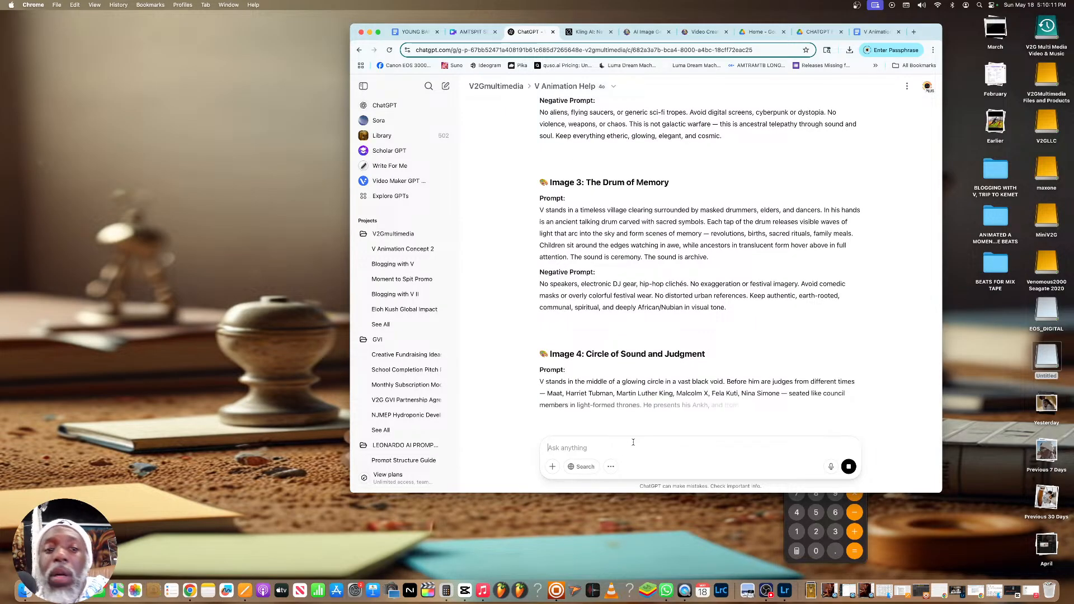
type("LEt's g")
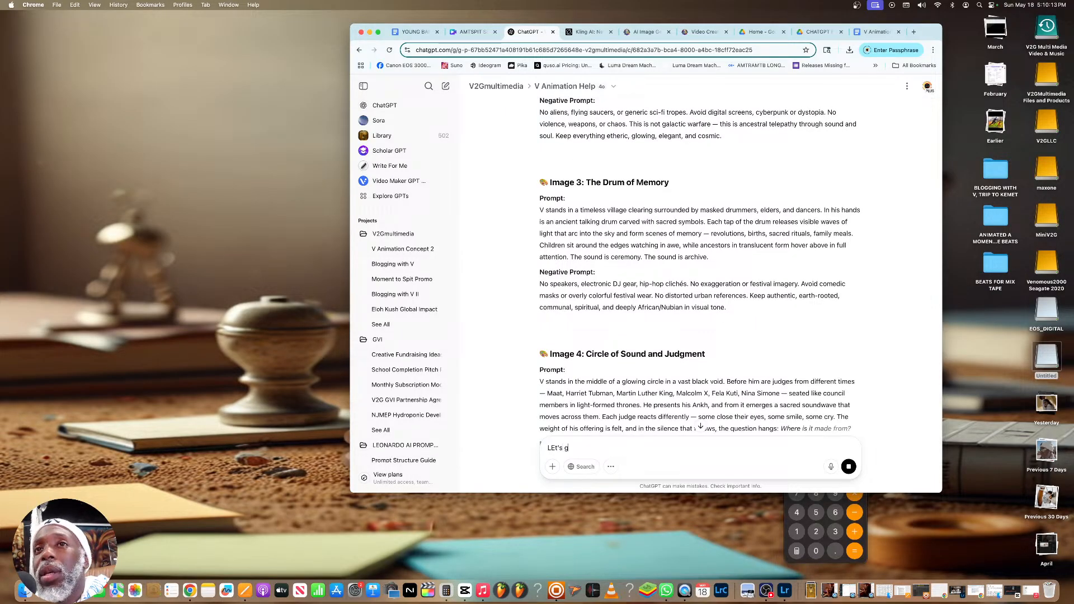
type("enearte image 1")
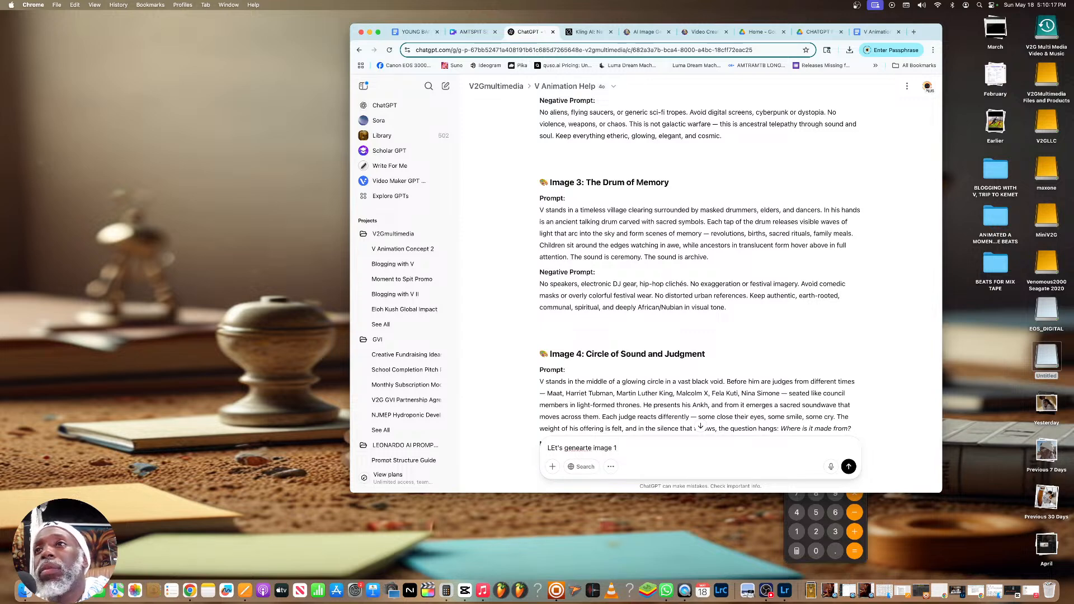
scroll(670, 410, "down", 3)
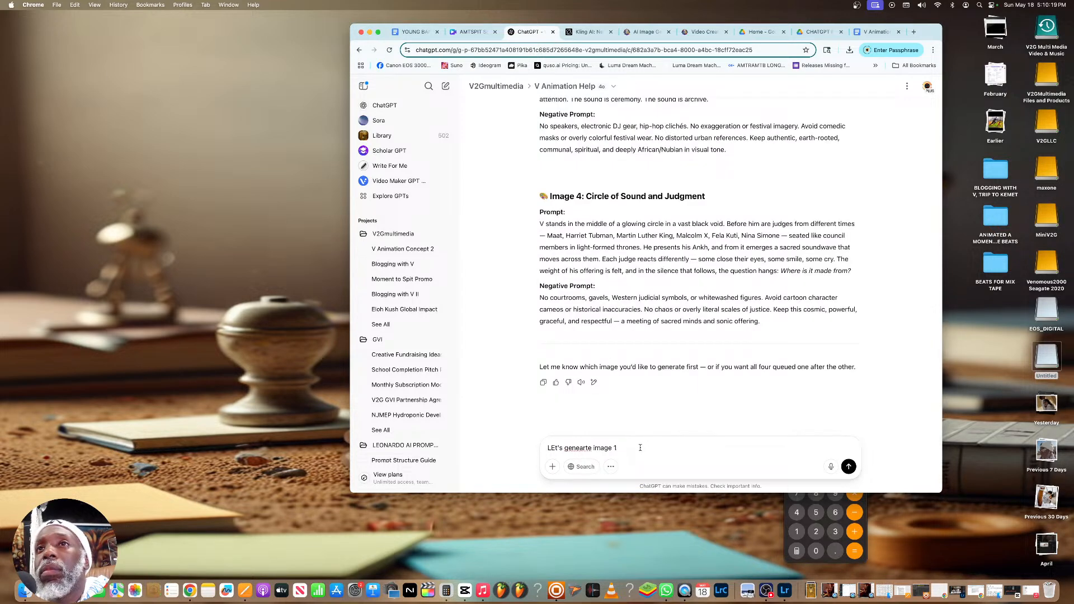
key("Return")
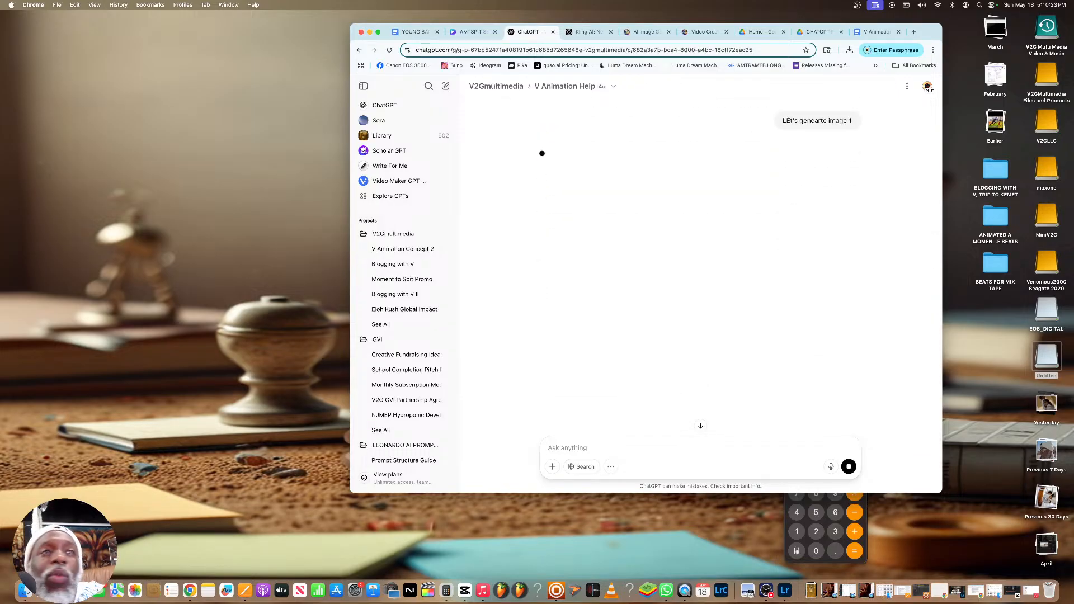
Review the hook prompts from "The Ancestral Echo Chamber" to "Circle of Sound and Judgment" and check the progress of image 1
scroll(640, 422, "up", 15)
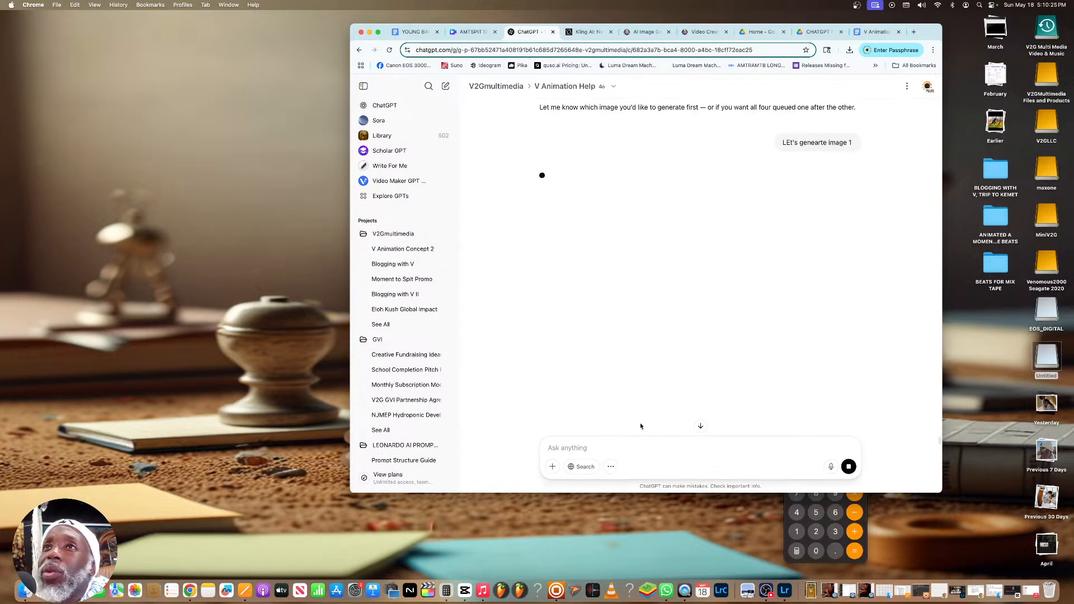
scroll(641, 426, "up", 10)
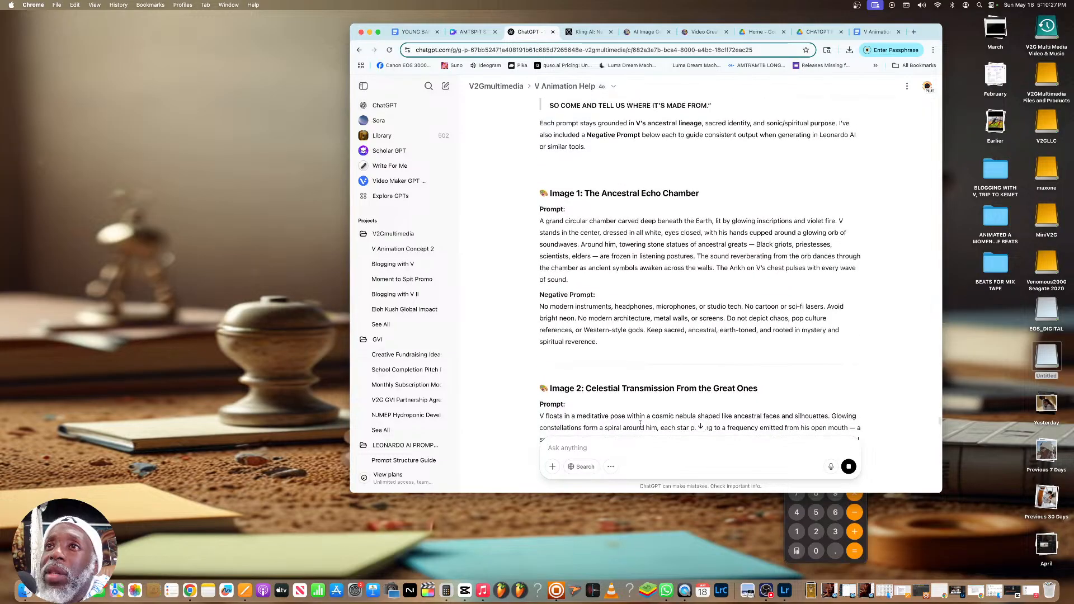
scroll(640, 424, "up", 5)
scroll(615, 380, "down", 5)
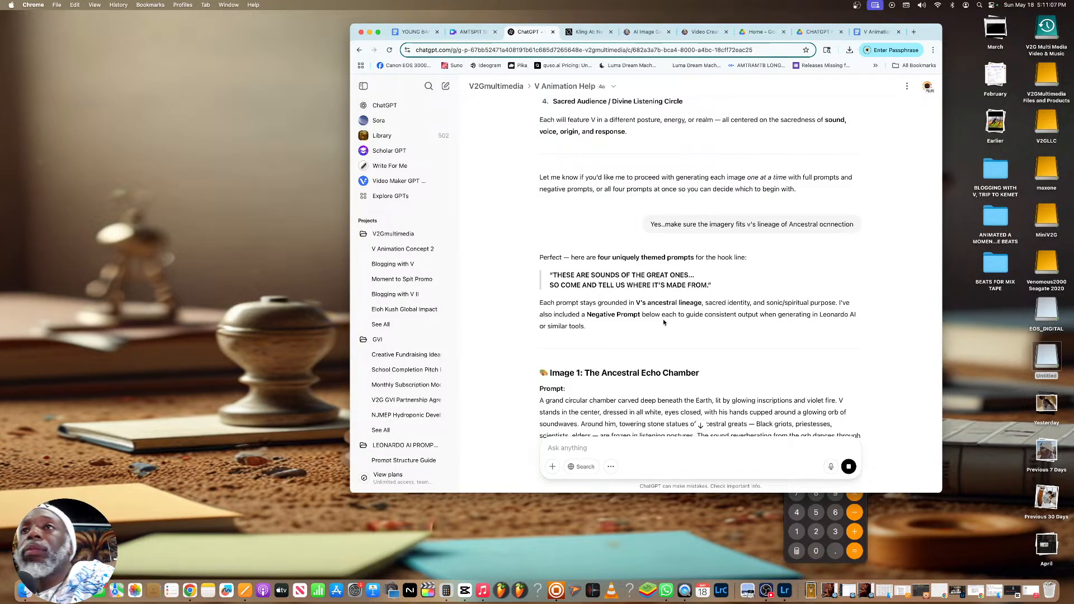
scroll(652, 330, "up", 15)
scroll(648, 334, "down", 18)
scroll(648, 334, "down", 10)
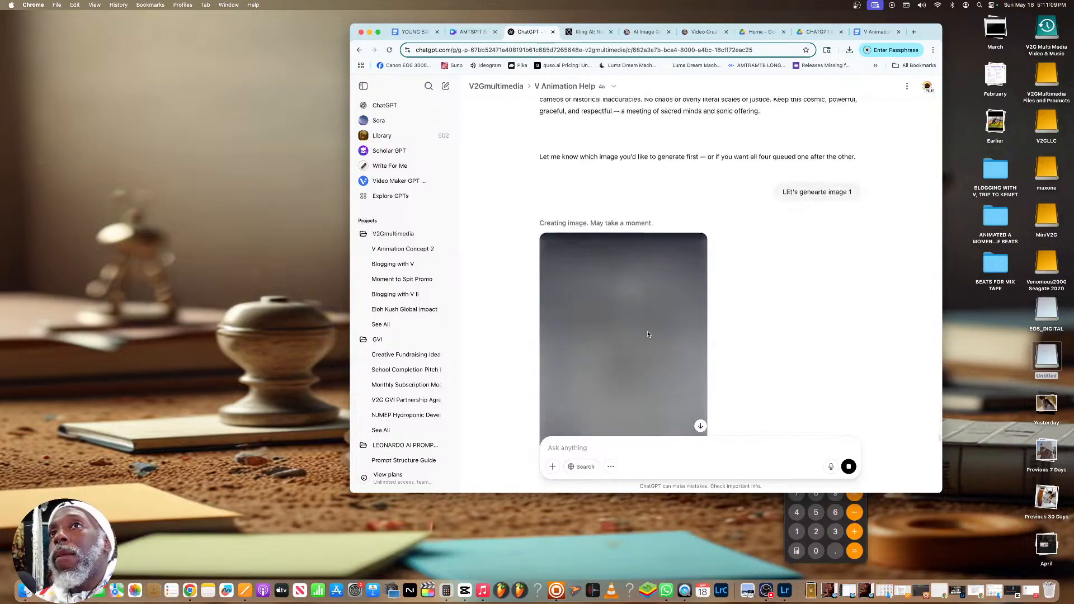
scroll(648, 334, "up", 1)
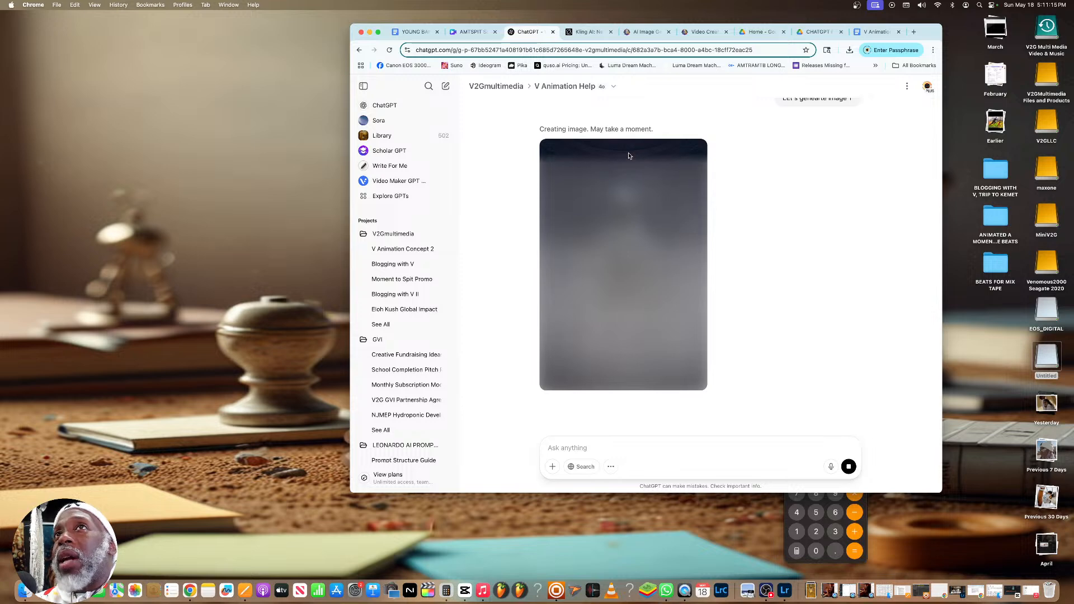
scroll(627, 156, "up", 2)
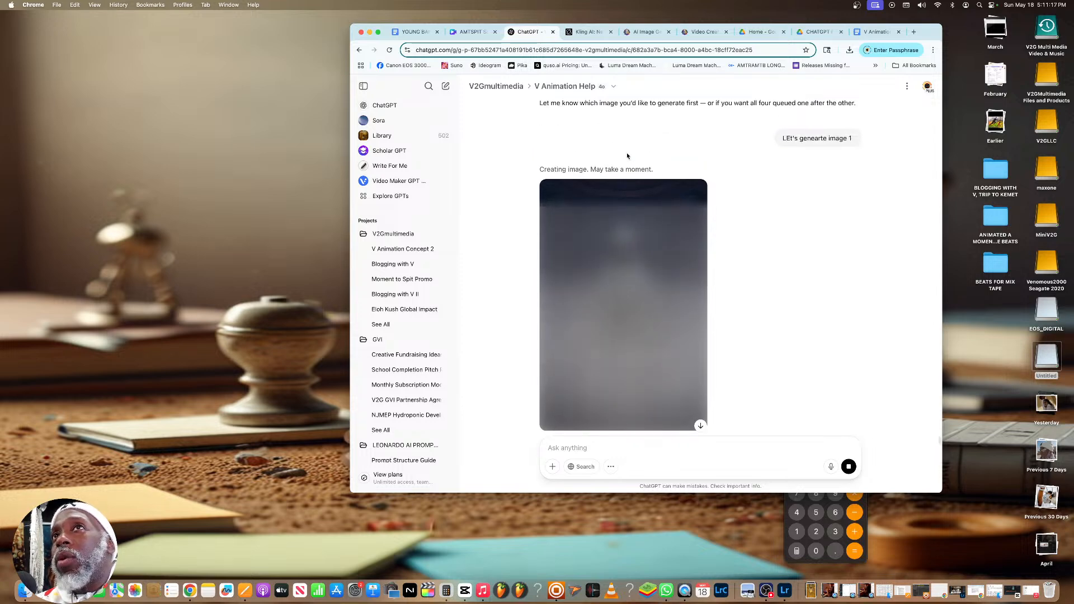
scroll(627, 155, "up", 7)
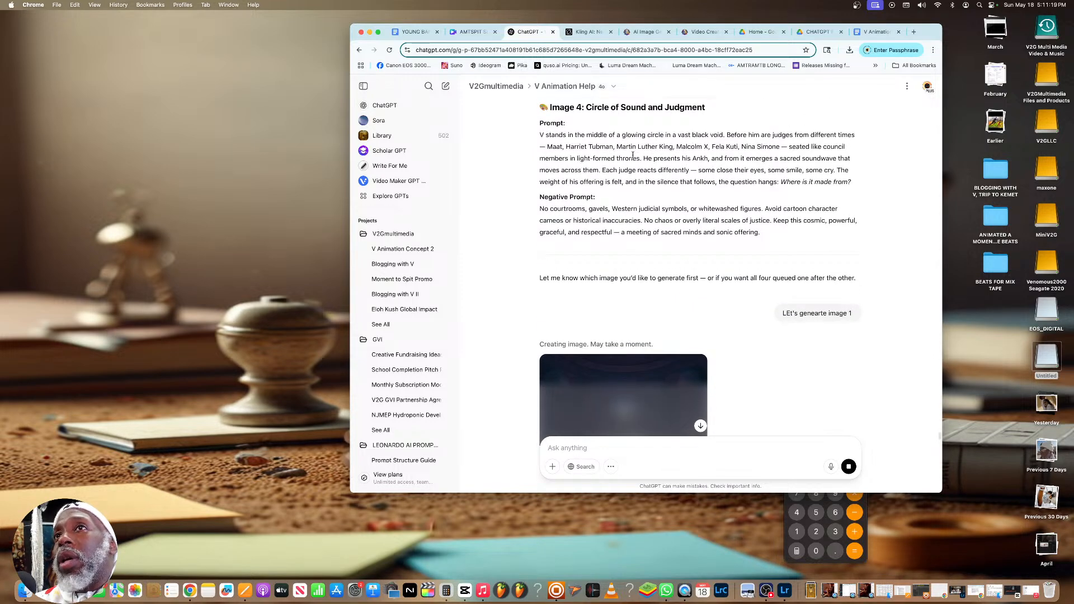
scroll(632, 156, "down", 4)
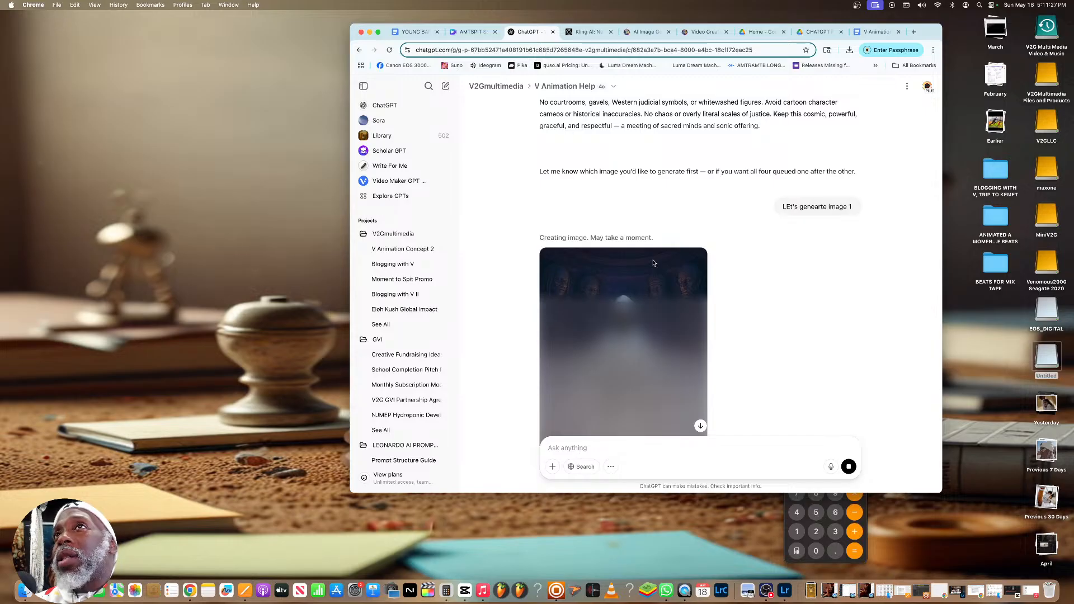
Reread the prompts for "The Ancestral Echo Chamber" and "Celestial Transmission From the Great Ones", and return to the image being generated
scroll(653, 263, "up", 5)
scroll(653, 263, "up", 9)
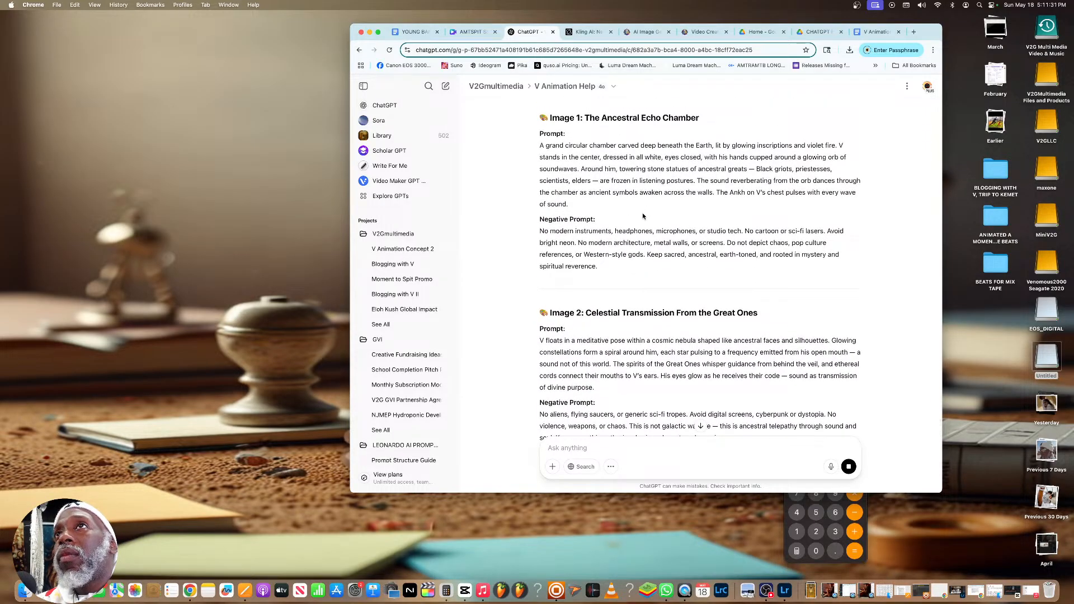
scroll(642, 217, "up", 2)
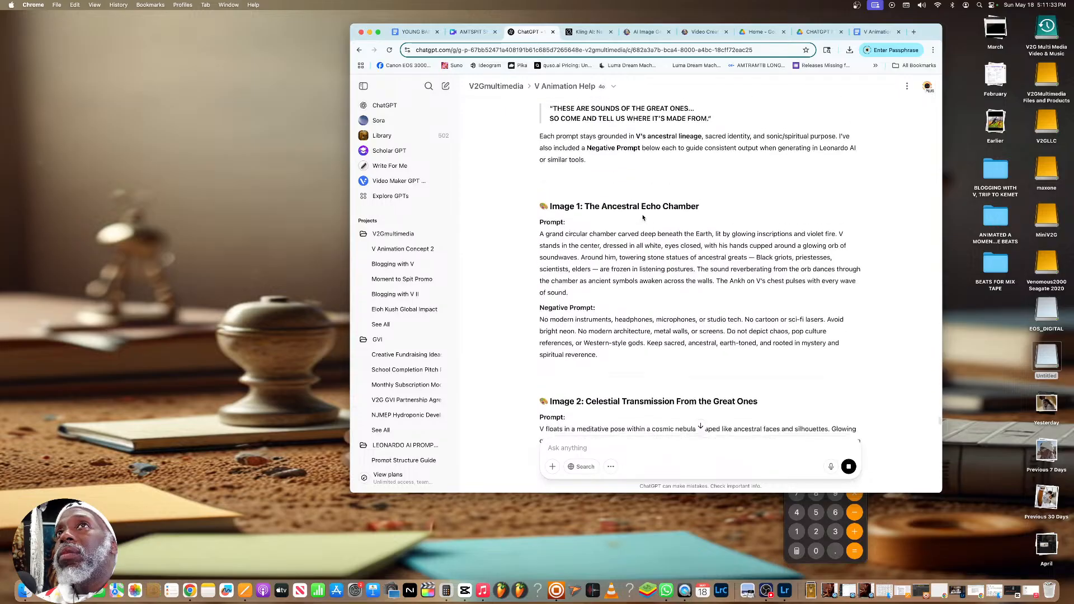
scroll(643, 217, "up", 2)
scroll(642, 217, "down", 3)
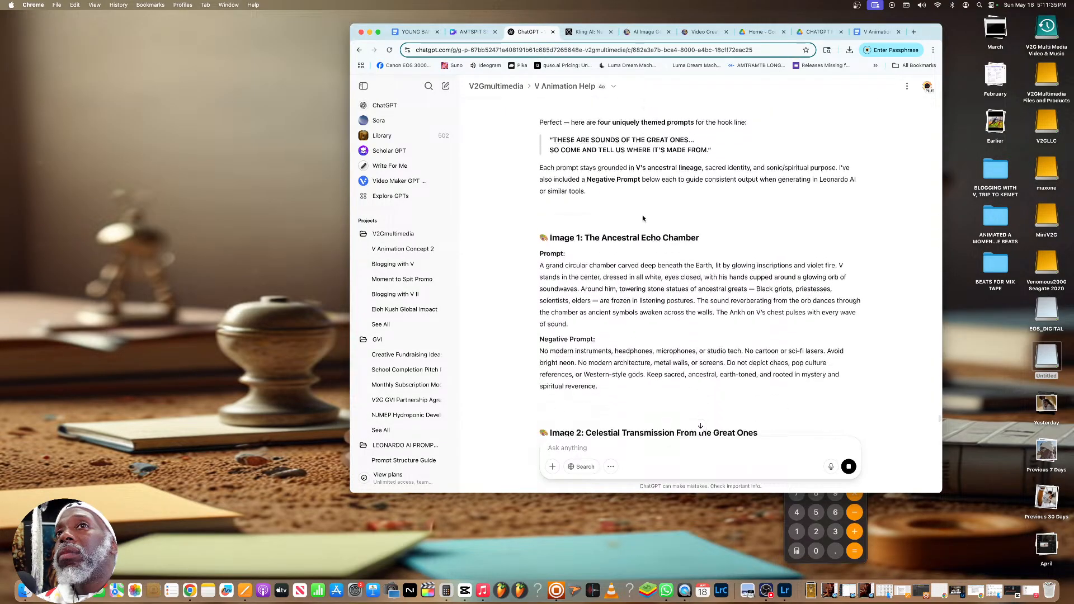
scroll(643, 218, "down", 3)
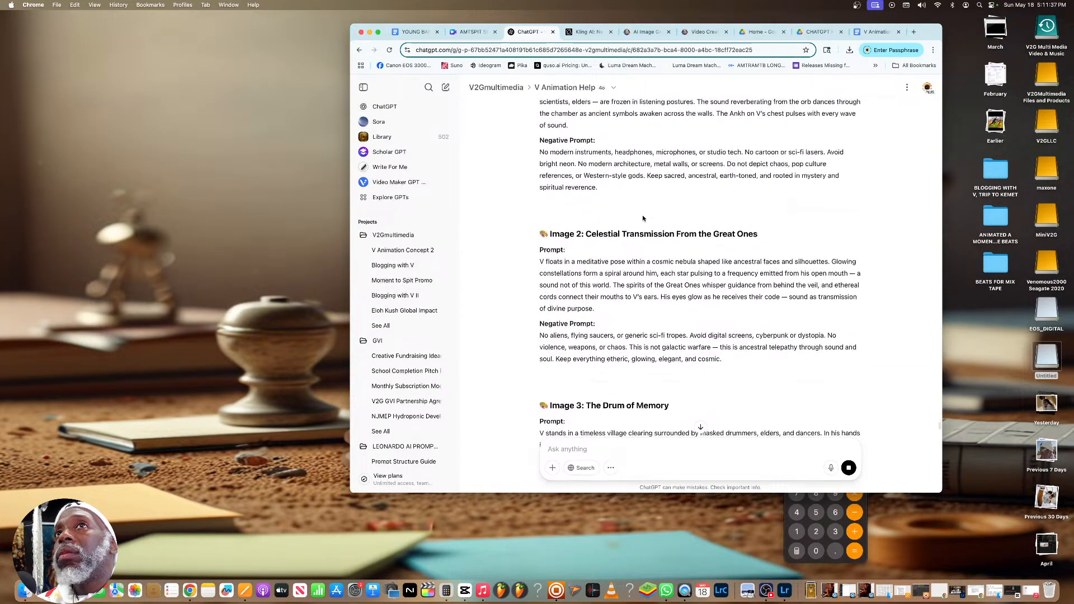
scroll(643, 217, "up", 3)
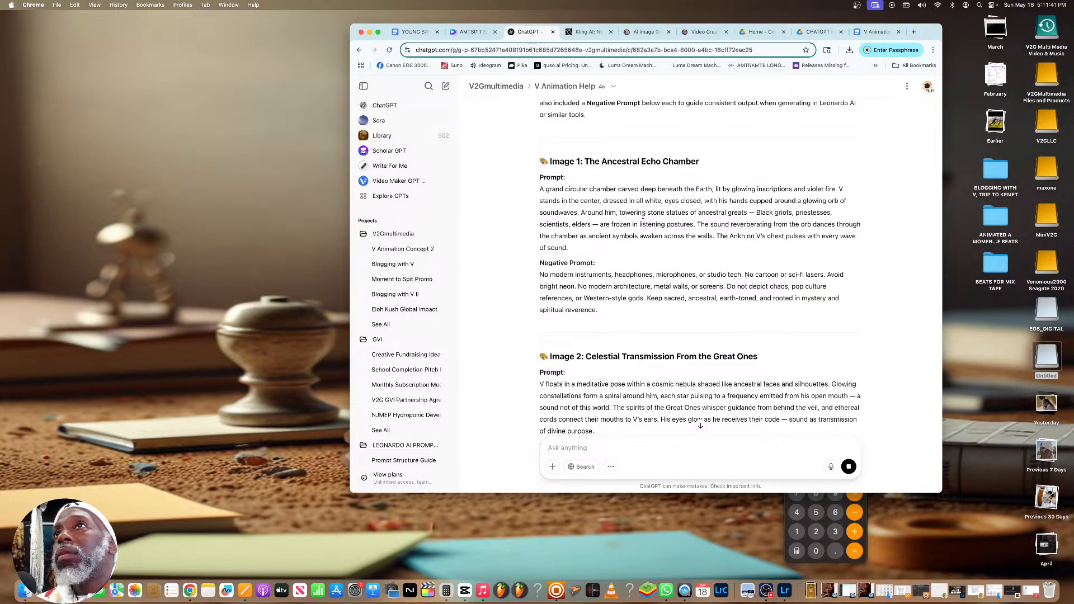
scroll(642, 216, "down", 15)
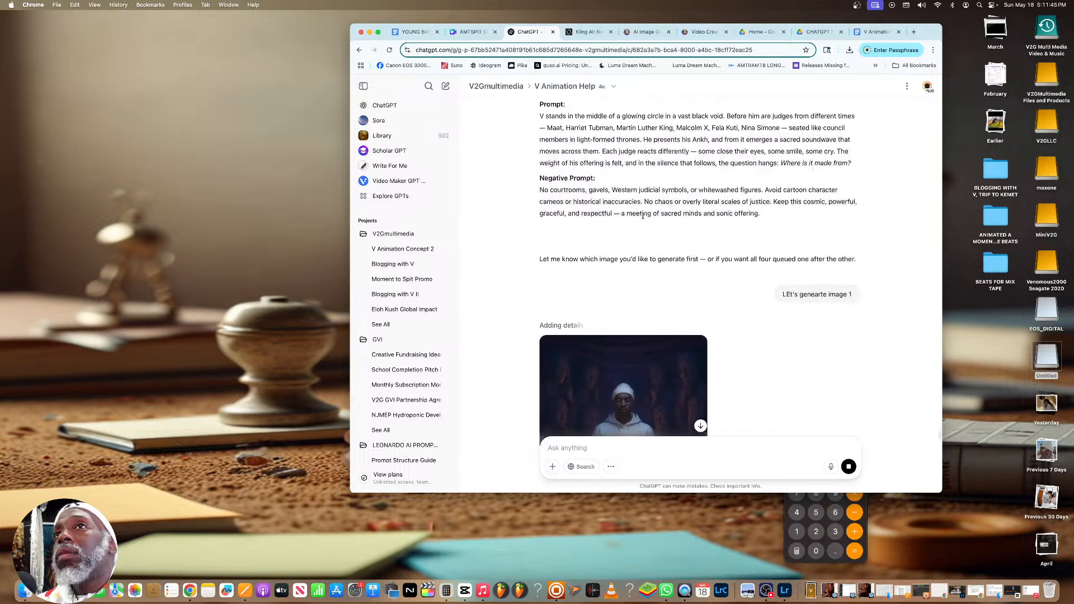
View the finished first hook image and request the second one by sending "Ok now image 2"
scroll(643, 215, "down", 4)
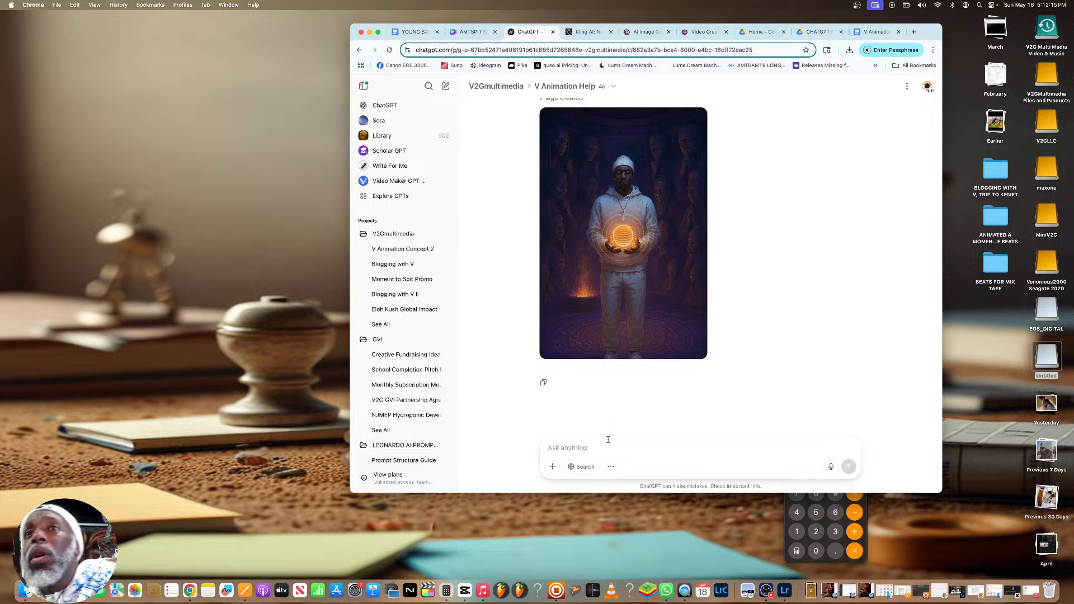
type("Ok now image 2")
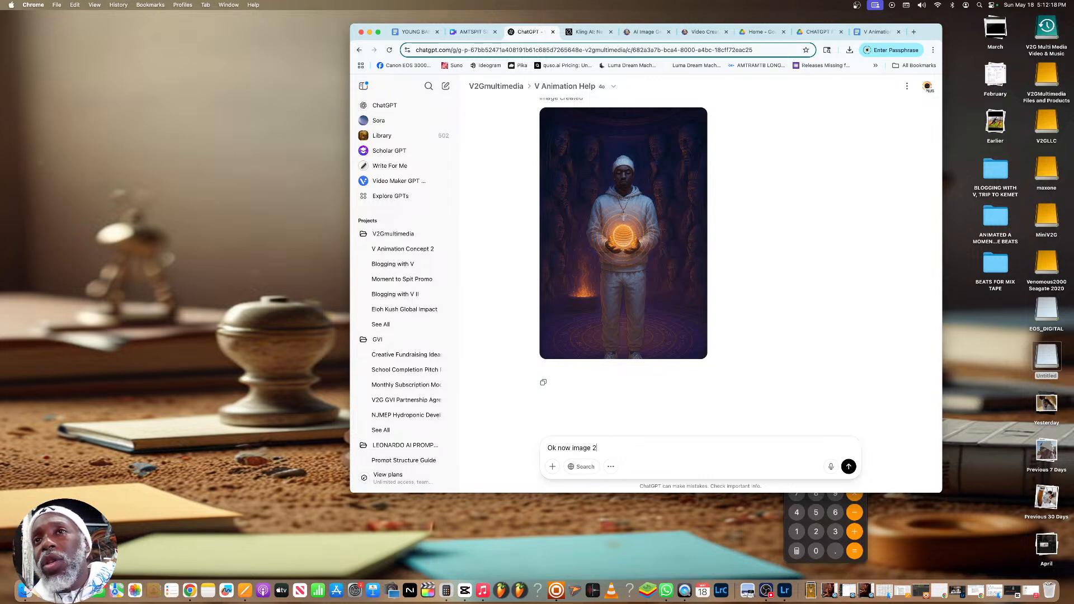
key("Return")
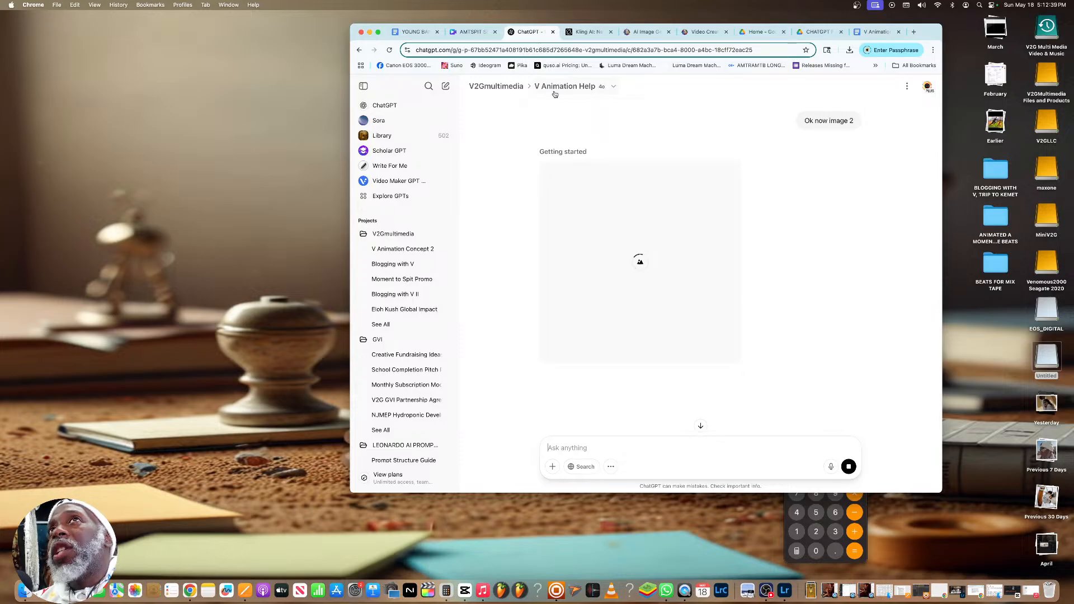
Switch to the Leonardo.Ai video creation page and look through the previous generations, returning to the current V dance video prompt
left_click(587, 32)
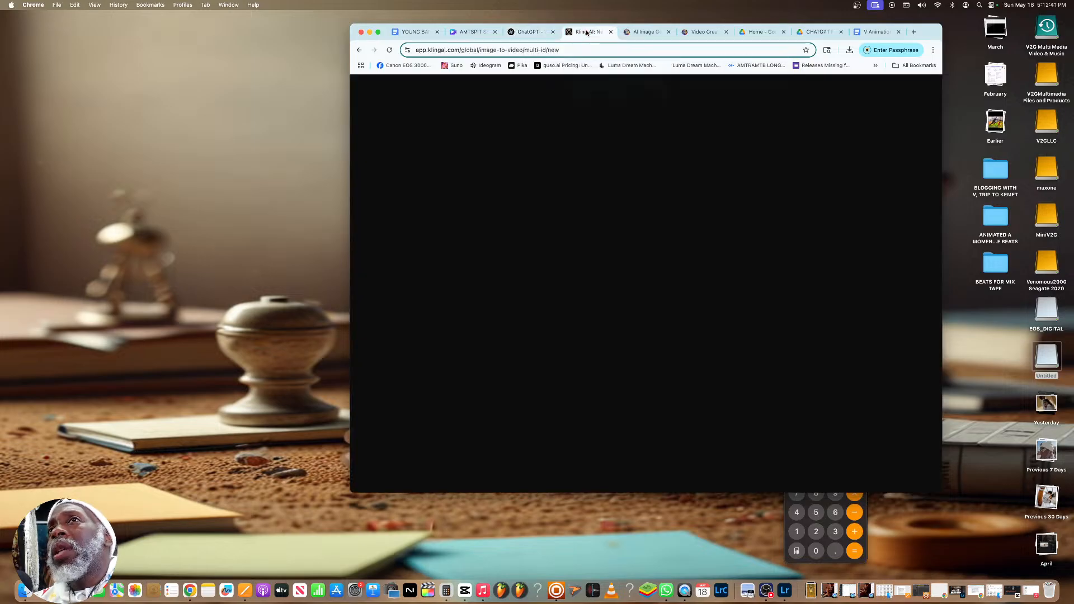
left_click(629, 34)
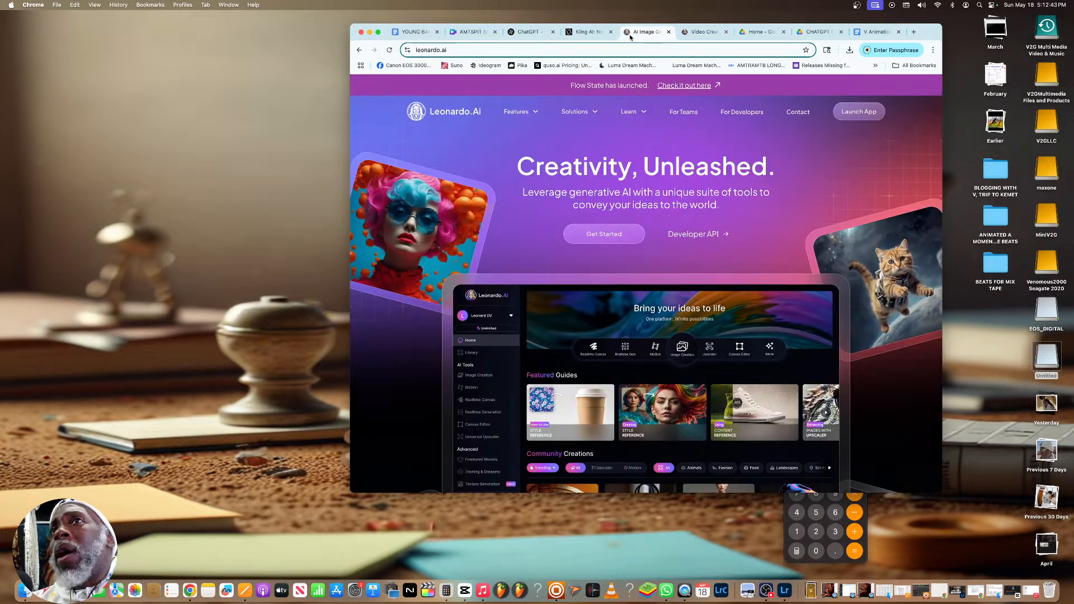
left_click(702, 32)
scroll(604, 128, "down", 10)
scroll(604, 128, "down", 10)
scroll(604, 127, "down", 10)
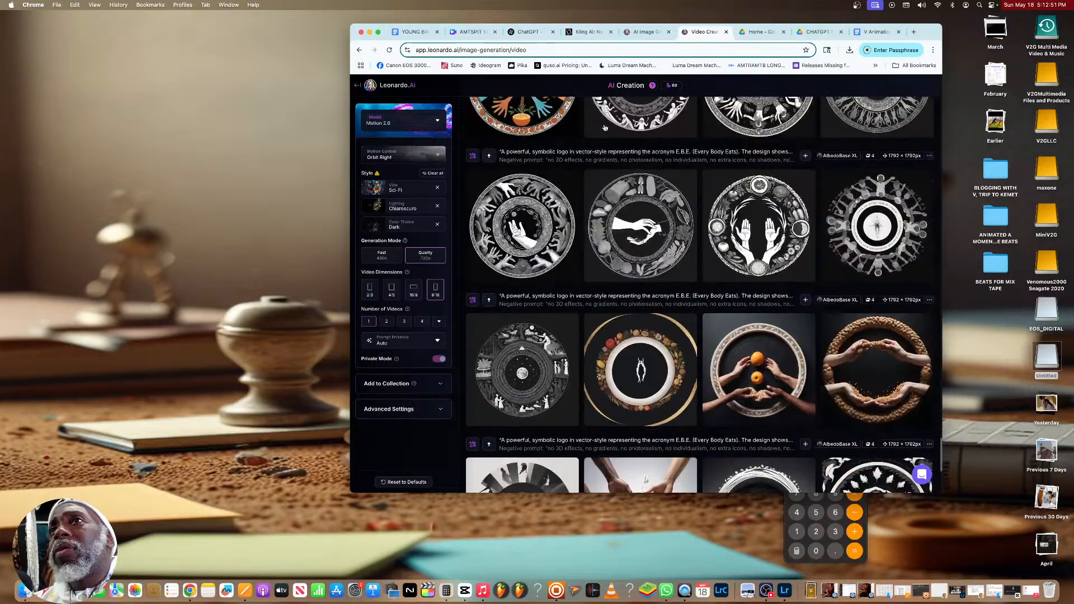
scroll(604, 127, "down", 5)
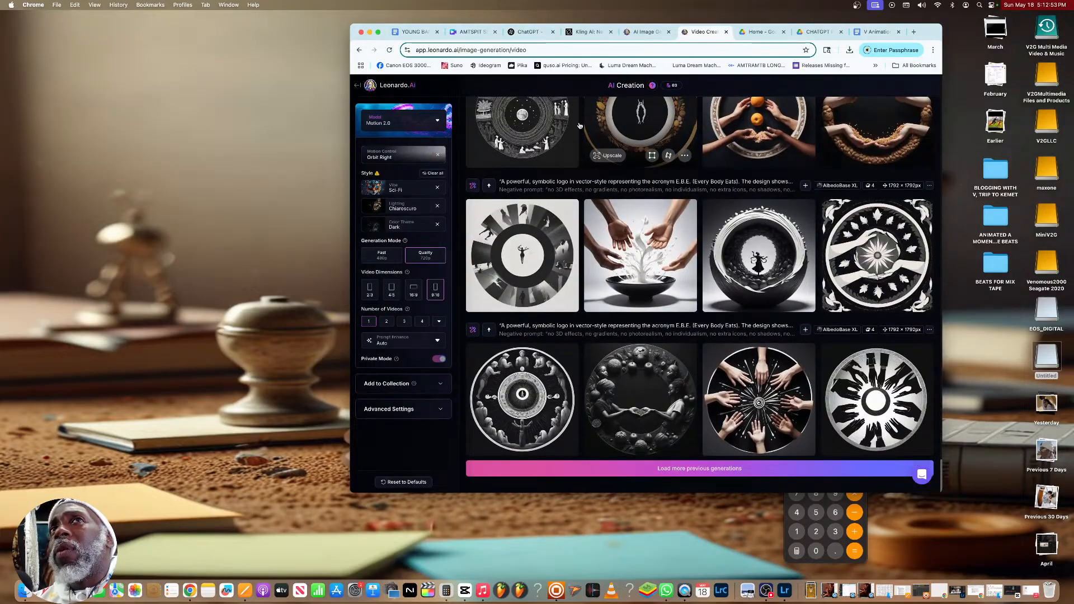
scroll(560, 134, "up", 20)
scroll(517, 139, "up", 15)
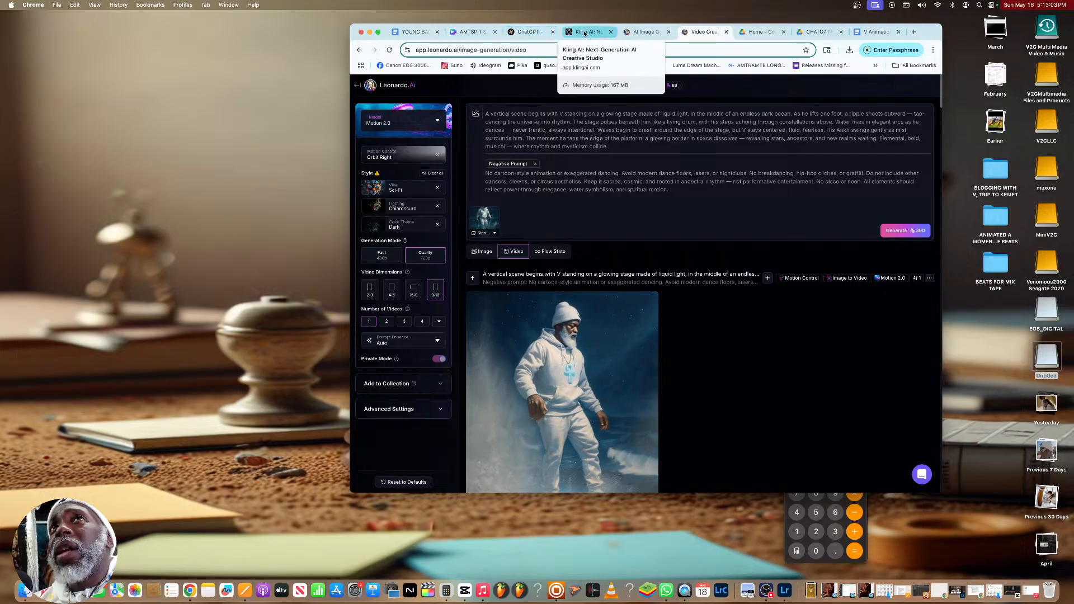
Switch back to the ChatGPT conversation and compare the generated second hook image with the prompts for images 2 to 4
left_click(526, 32)
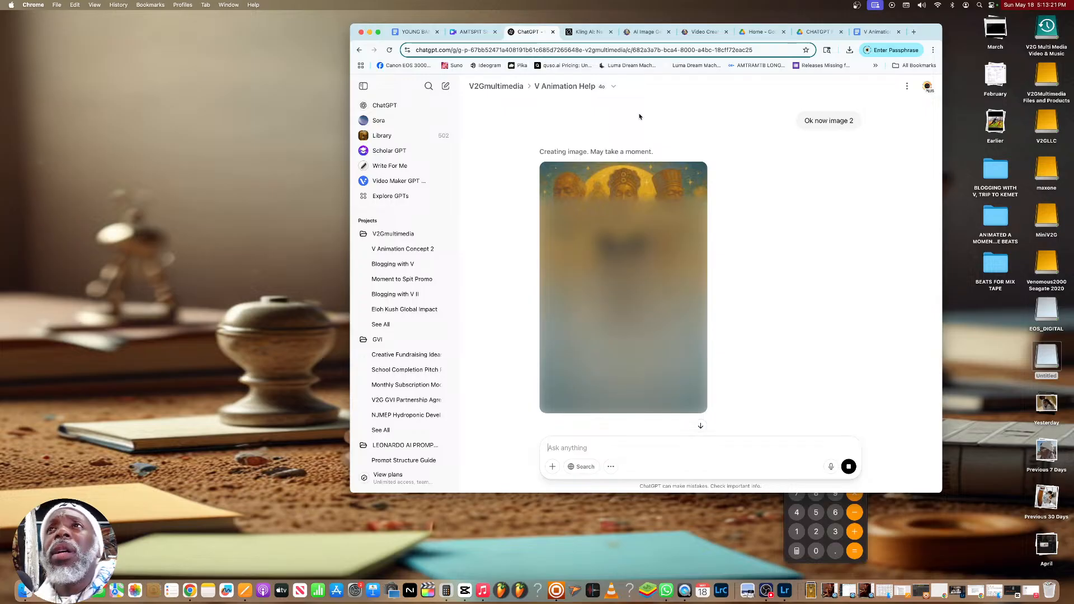
scroll(640, 116, "up", 15)
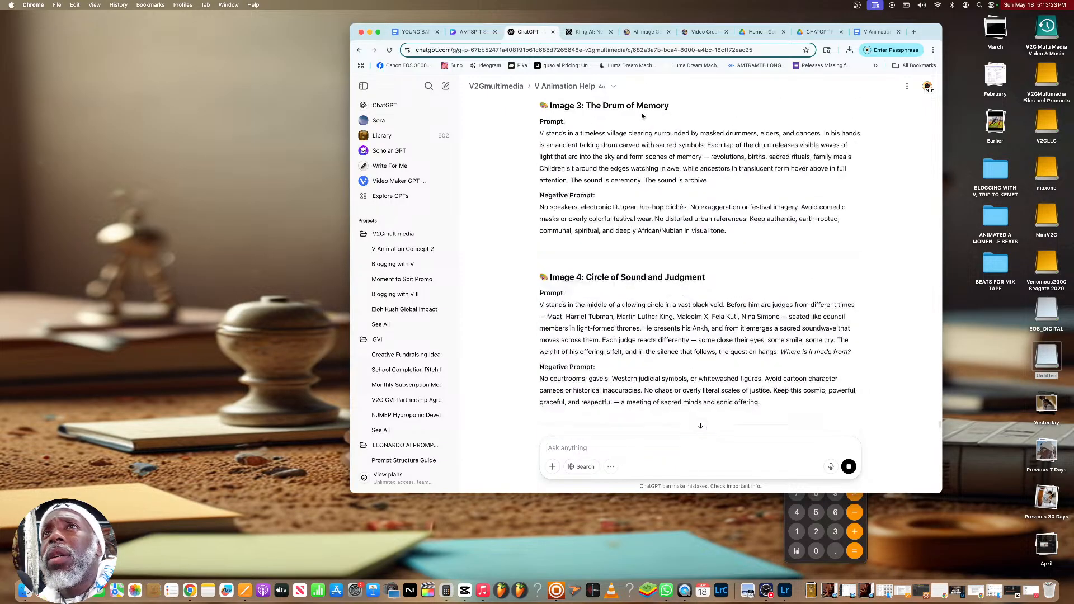
scroll(649, 112, "up", 5)
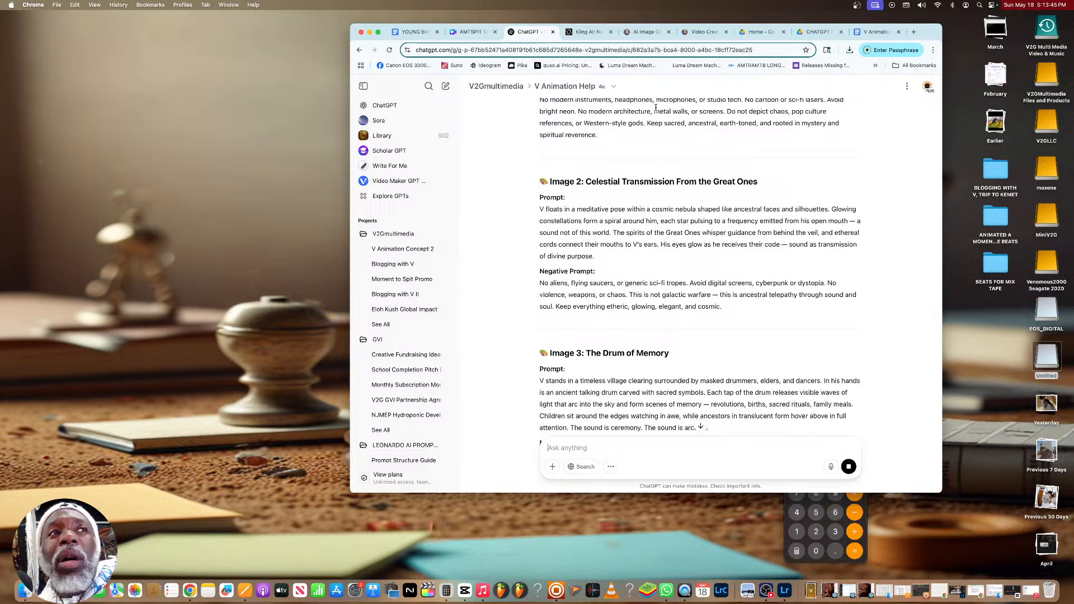
scroll(696, 130, "down", 15)
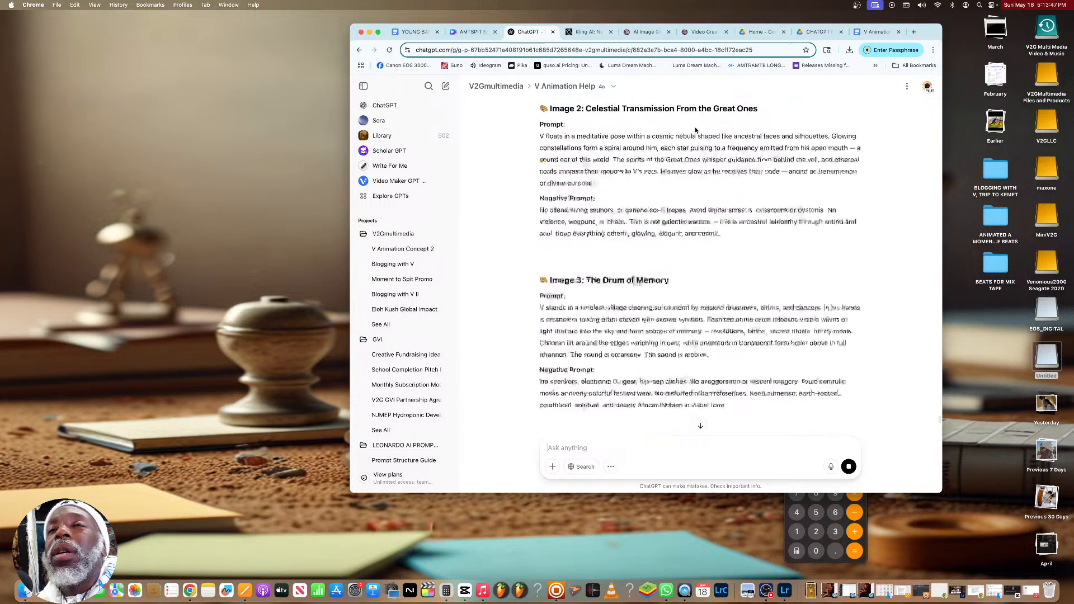
scroll(696, 130, "down", 5)
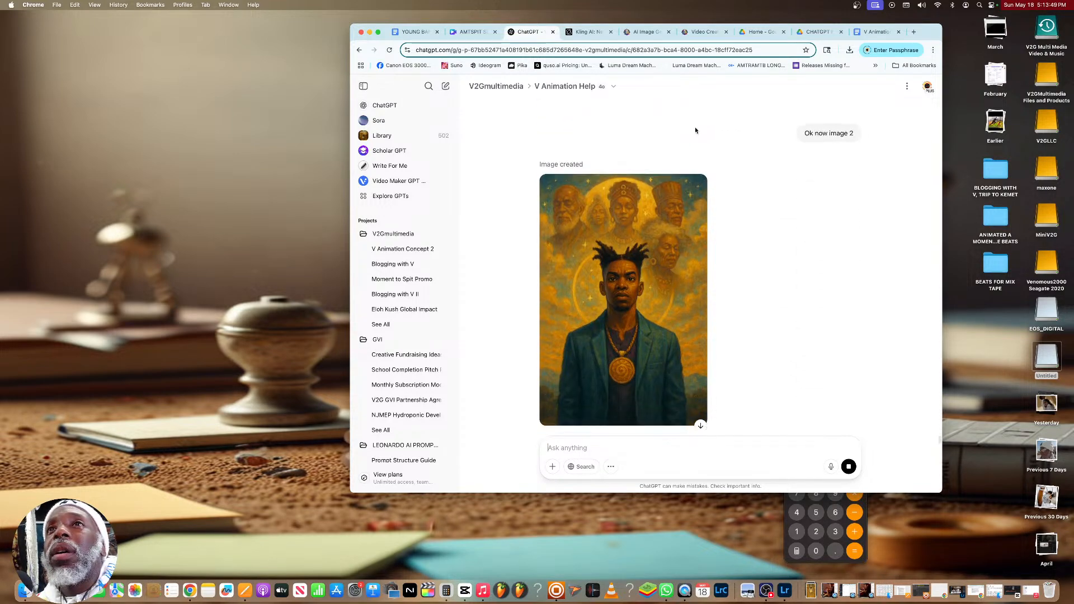
mouse_move(669, 220)
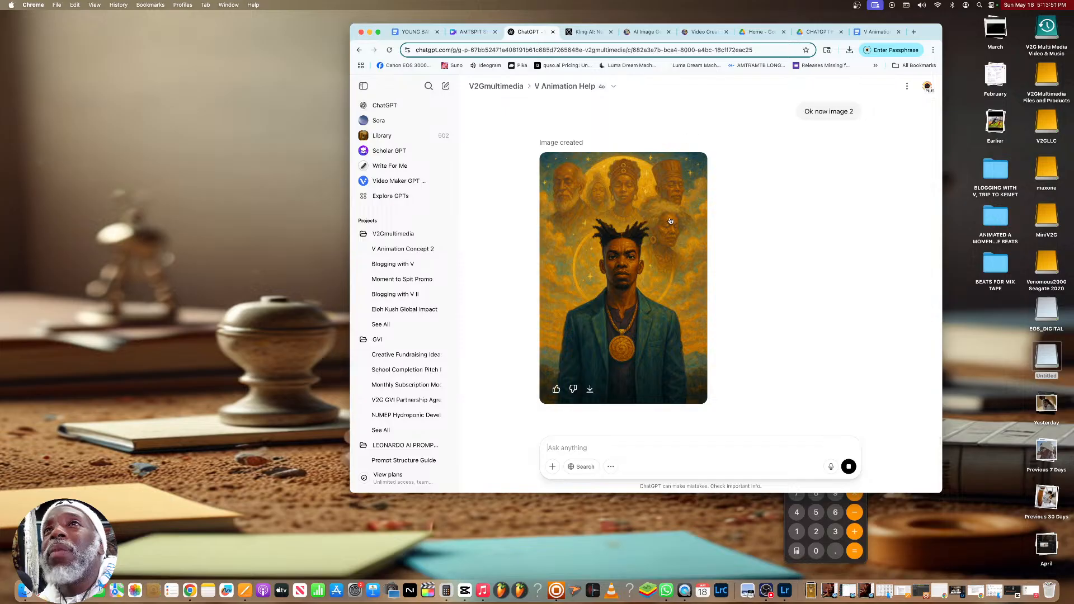
scroll(789, 182, "up", 2)
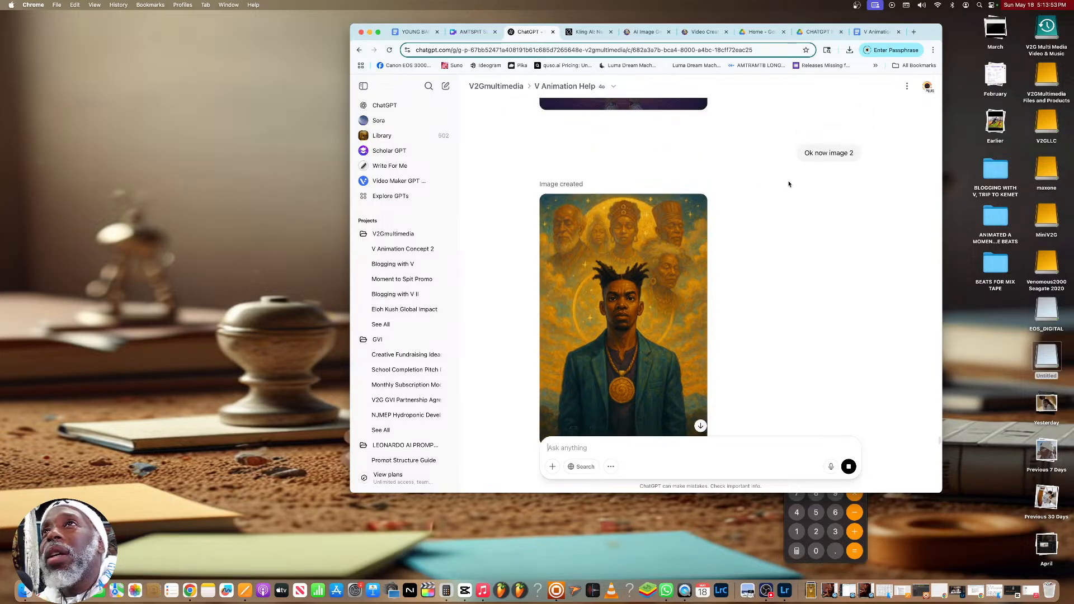
scroll(784, 347, "down", 2)
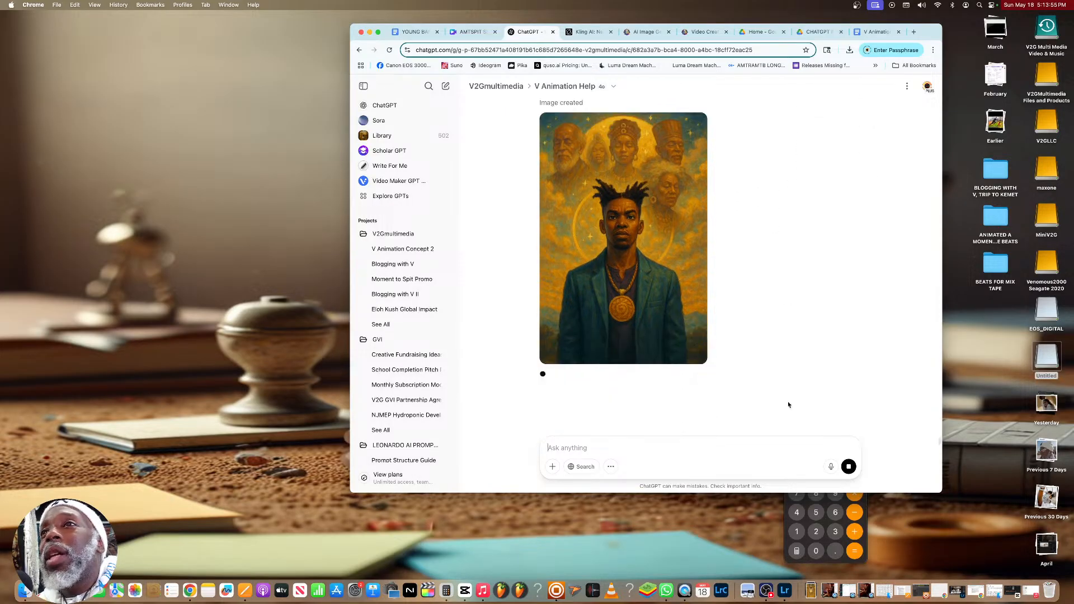
scroll(821, 377, "up", 10)
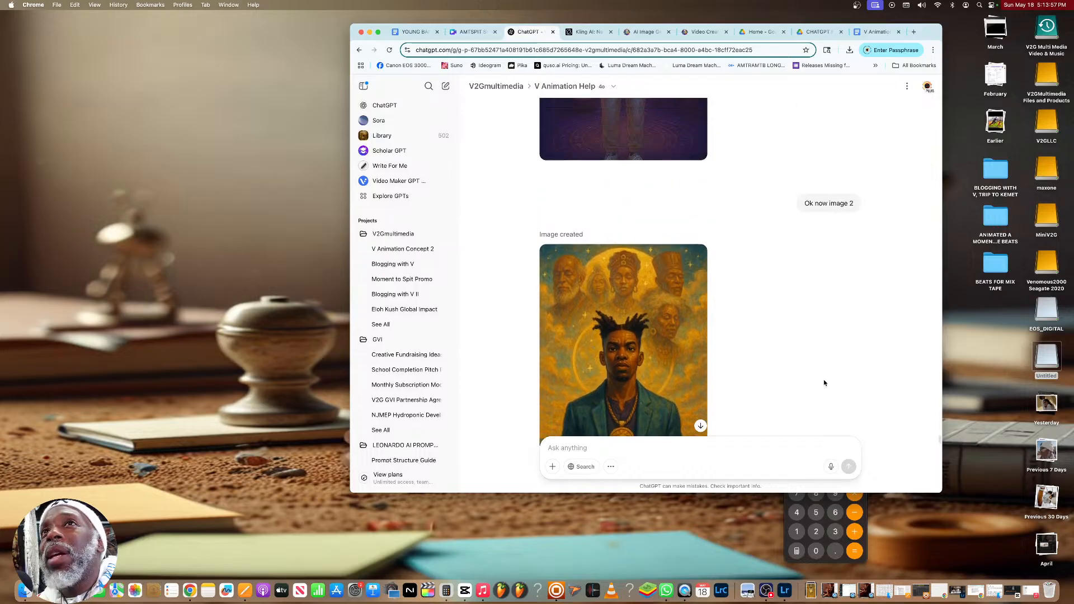
scroll(727, 274, "up", 2)
scroll(717, 278, "down", 6)
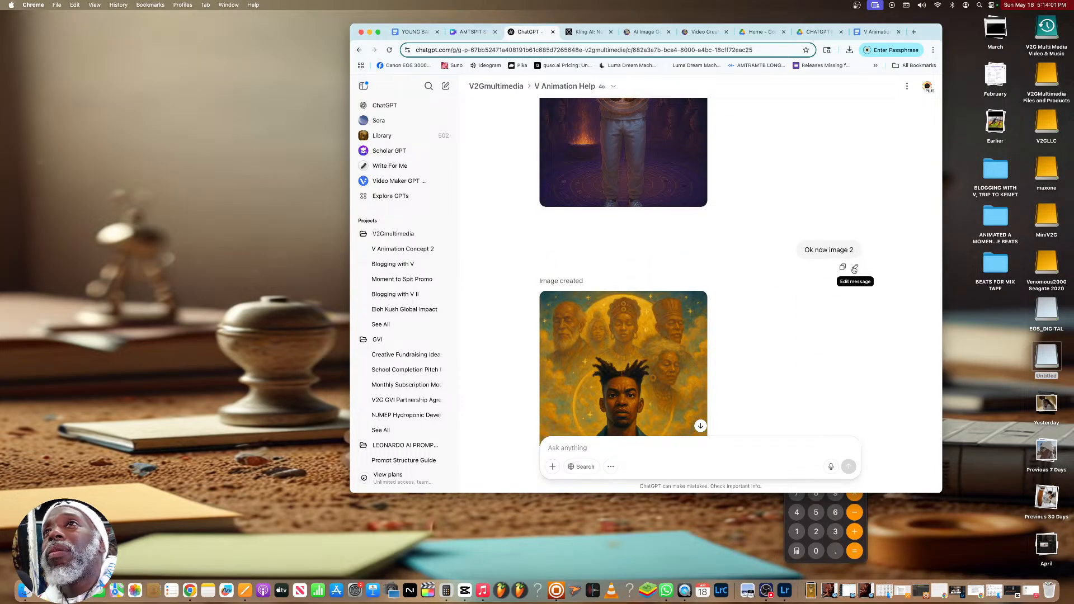
Edit the sent "Ok now image 2" message, adding "Make sure you stick to the character's reference guide and history"
left_click(855, 266)
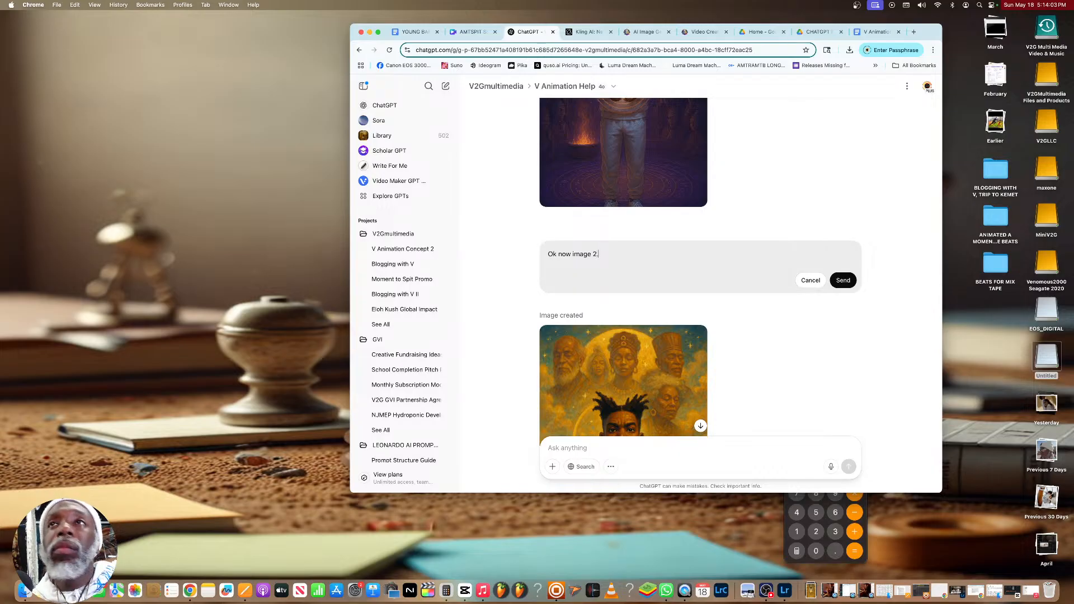
type(".  Make sure you stick to the charac")
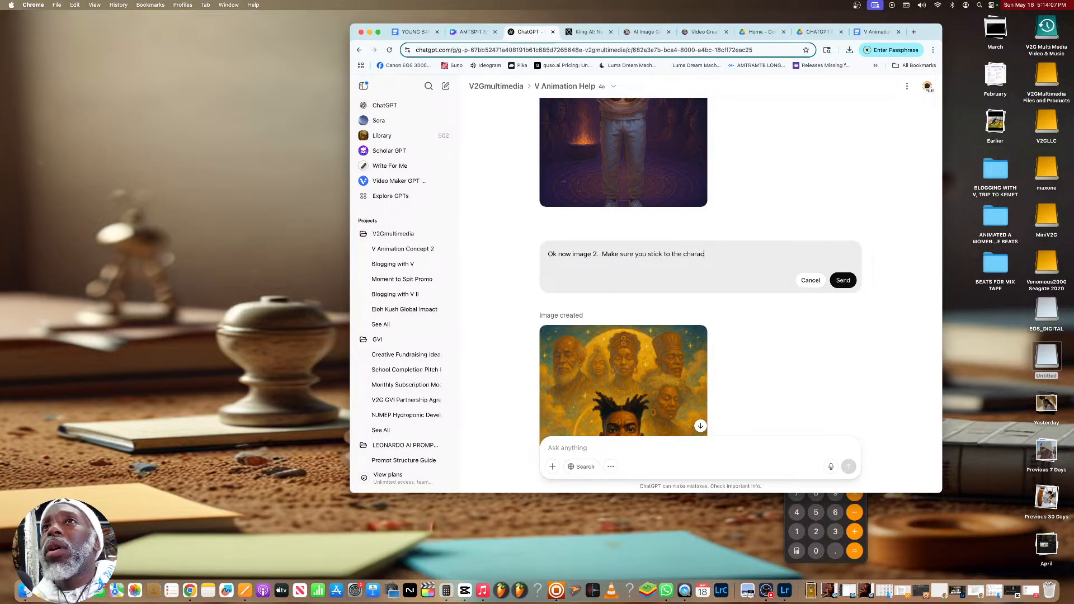
type("ter's")
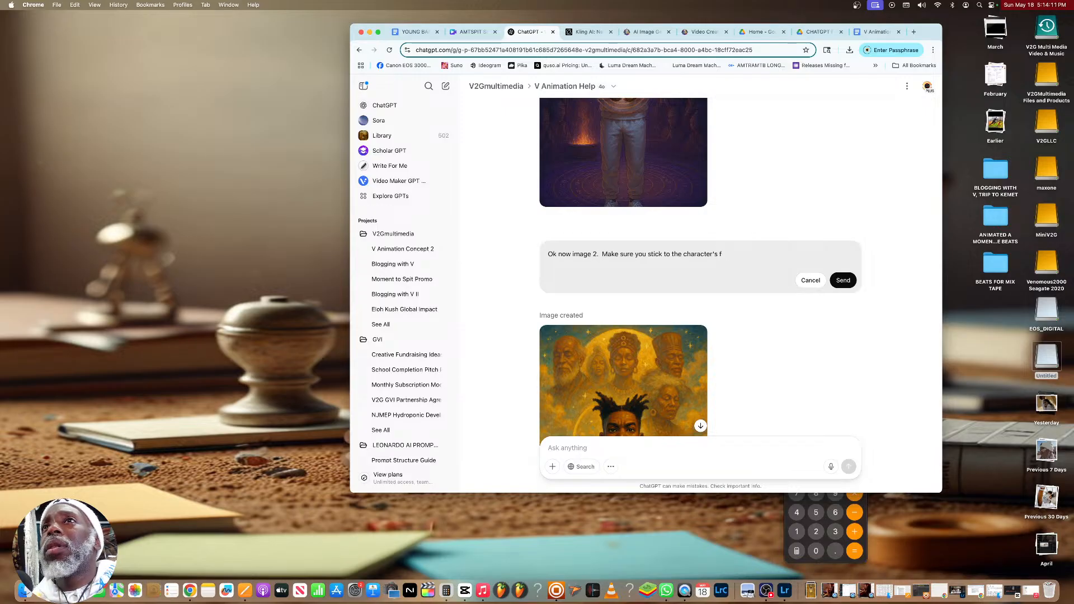
type(" reference guide and history, he should be")
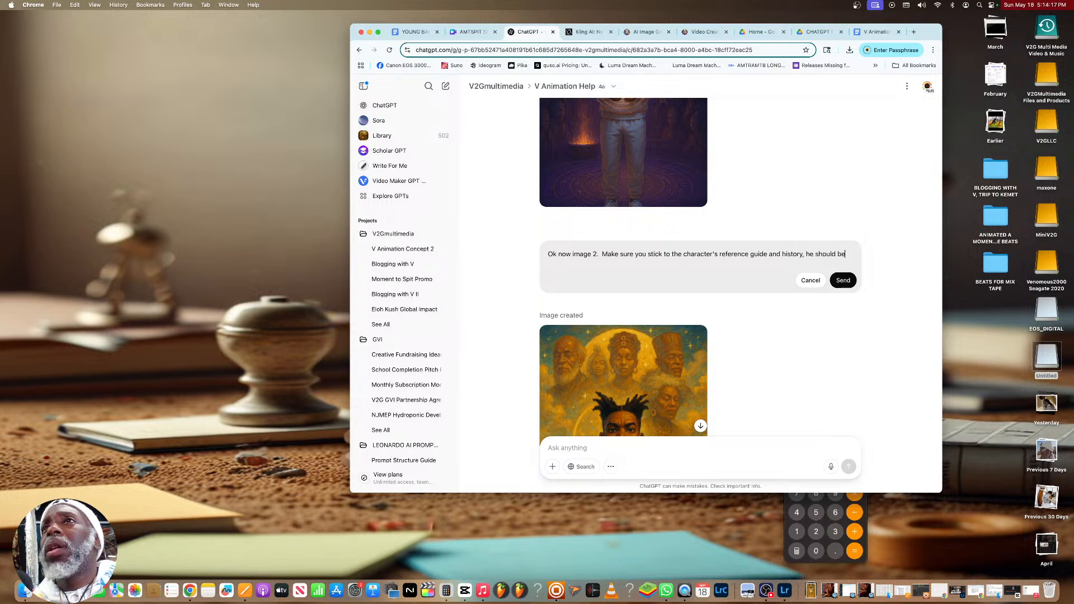
type(" dressed in all wh")
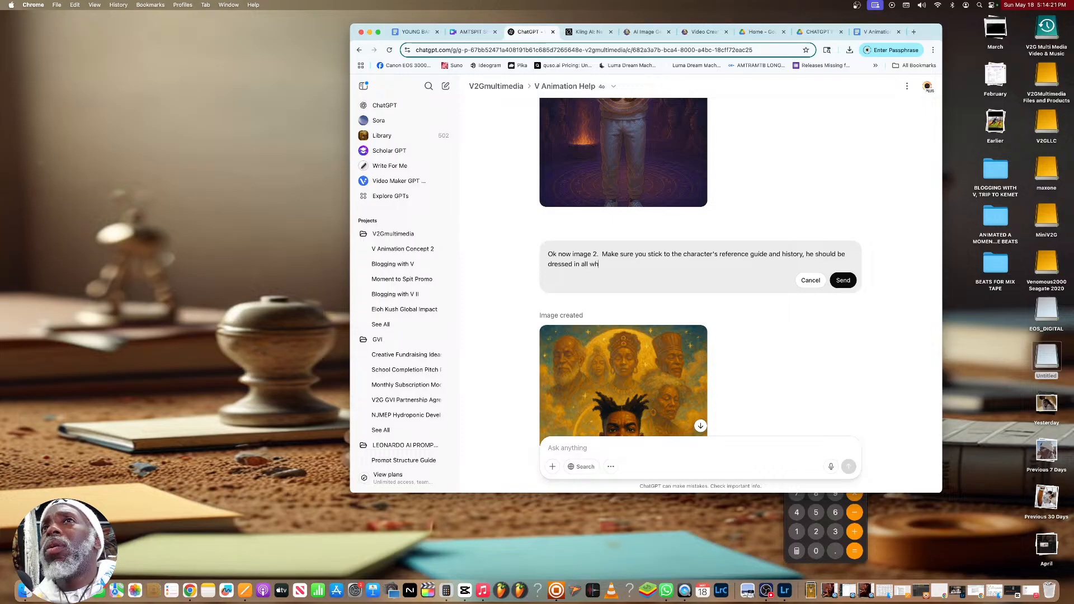
type("ite, white beard, beanie h")
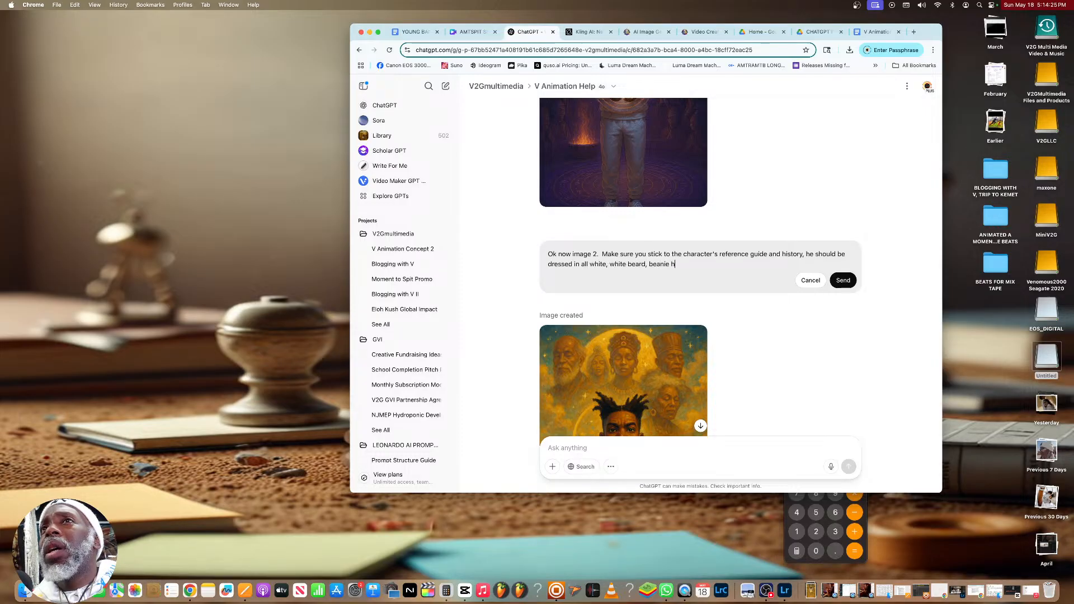
type("at etc.")
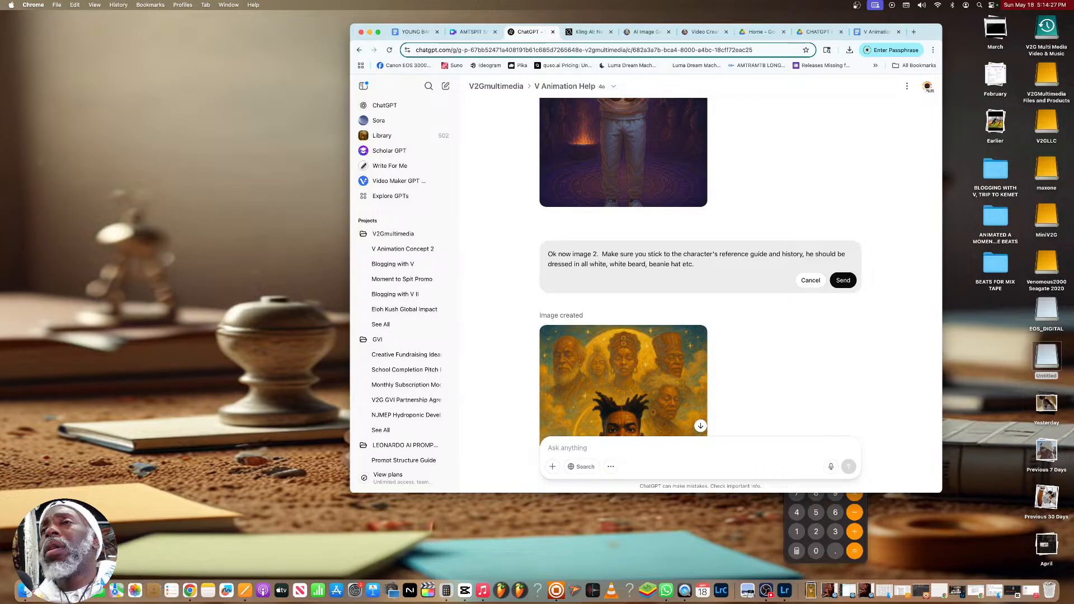
Complete the request with "he should be dressed in all white, white beard, beanie hat etc." and resend it to regenerate the image
left_click(846, 281)
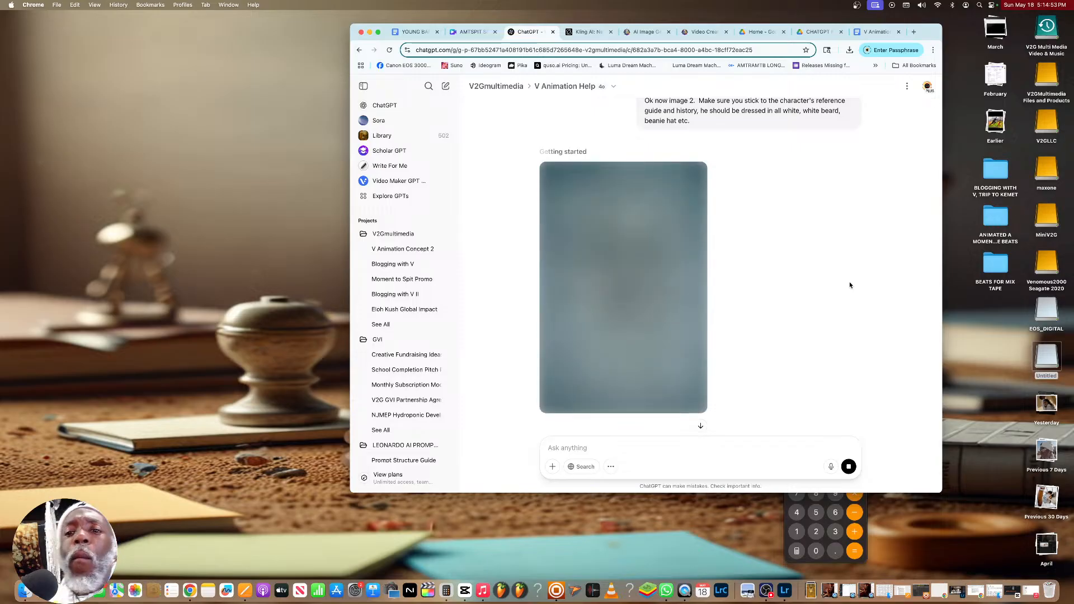
Look back through the earlier bar breakdowns, motion prompts and V images in the conversation, up to the "let's do the image!" request
scroll(838, 279, "up", 10)
scroll(811, 277, "down", 20)
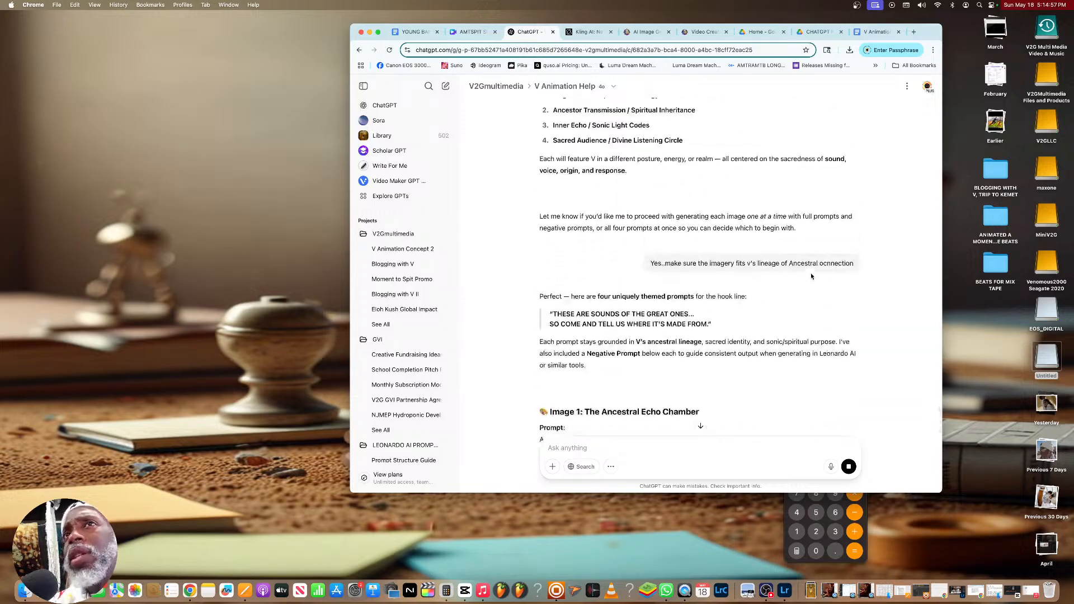
scroll(812, 276, "down", 20)
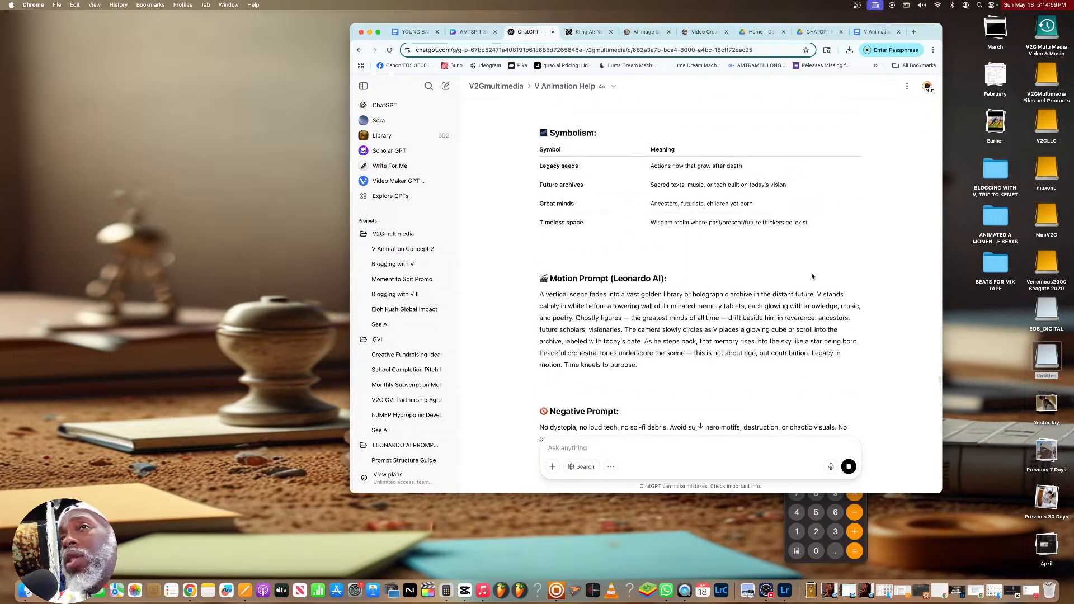
scroll(812, 277, "down", 20)
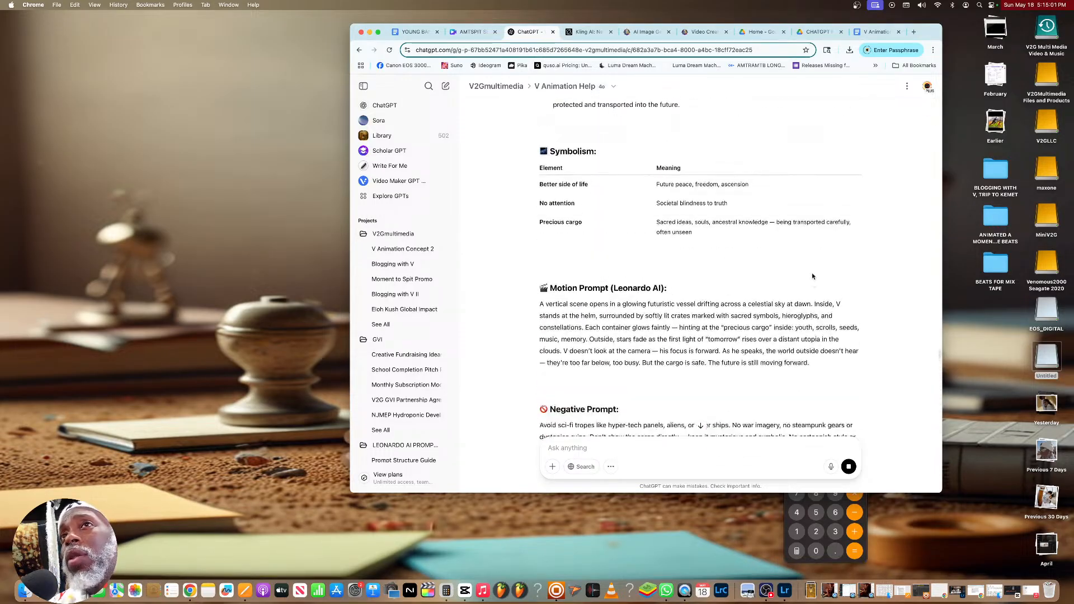
scroll(812, 276, "down", 20)
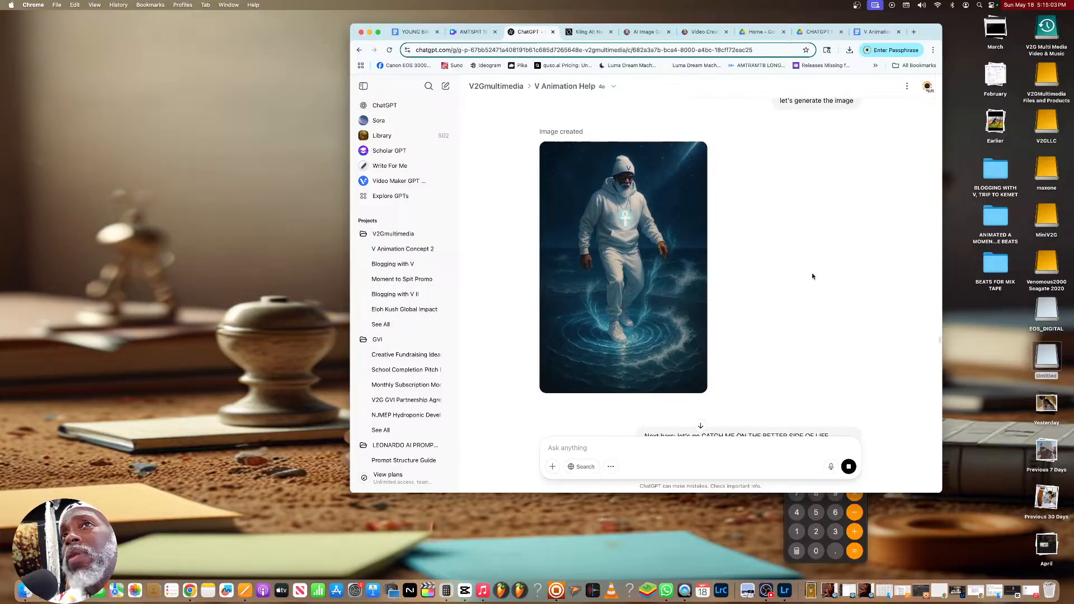
scroll(812, 277, "up", 10)
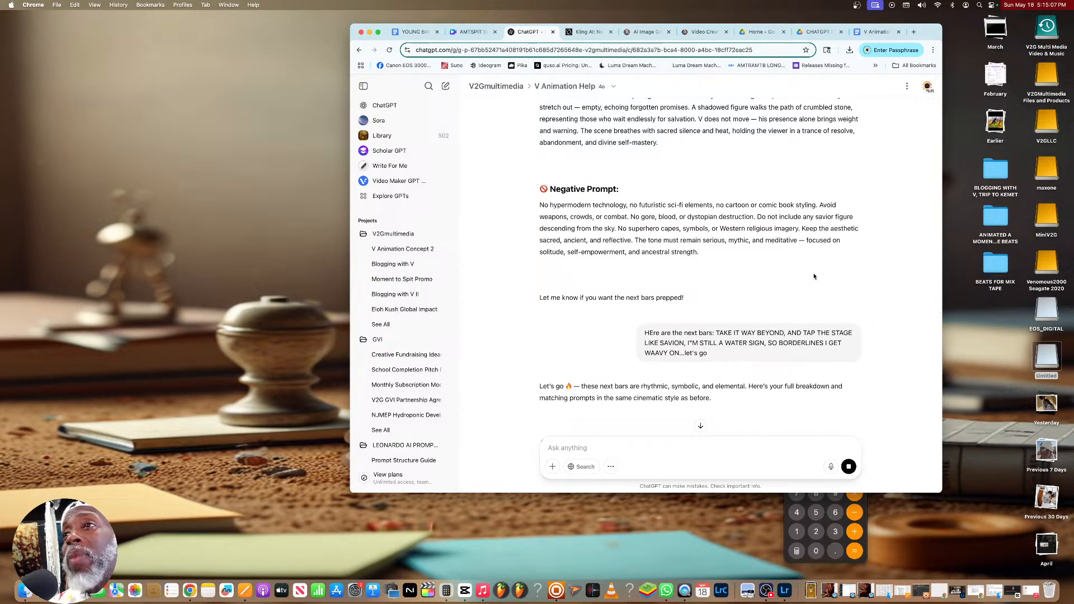
scroll(814, 276, "up", 10)
scroll(814, 275, "down", 15)
scroll(813, 276, "up", 10)
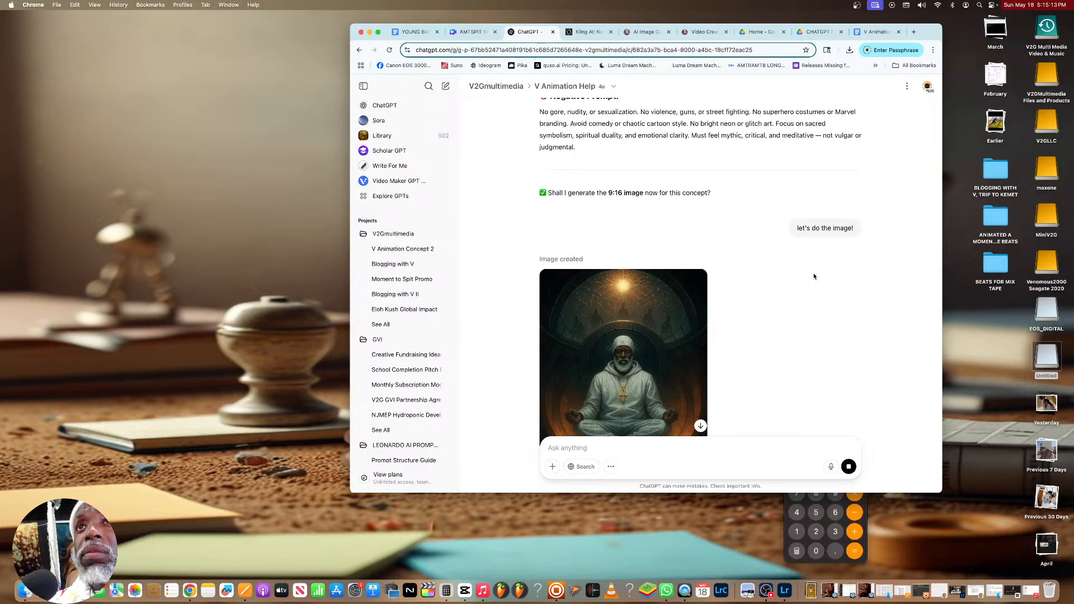
Review the desert, water-dance and golden archive images with their prompts, ending at the regenerated second hook image
scroll(814, 277, "down", 8)
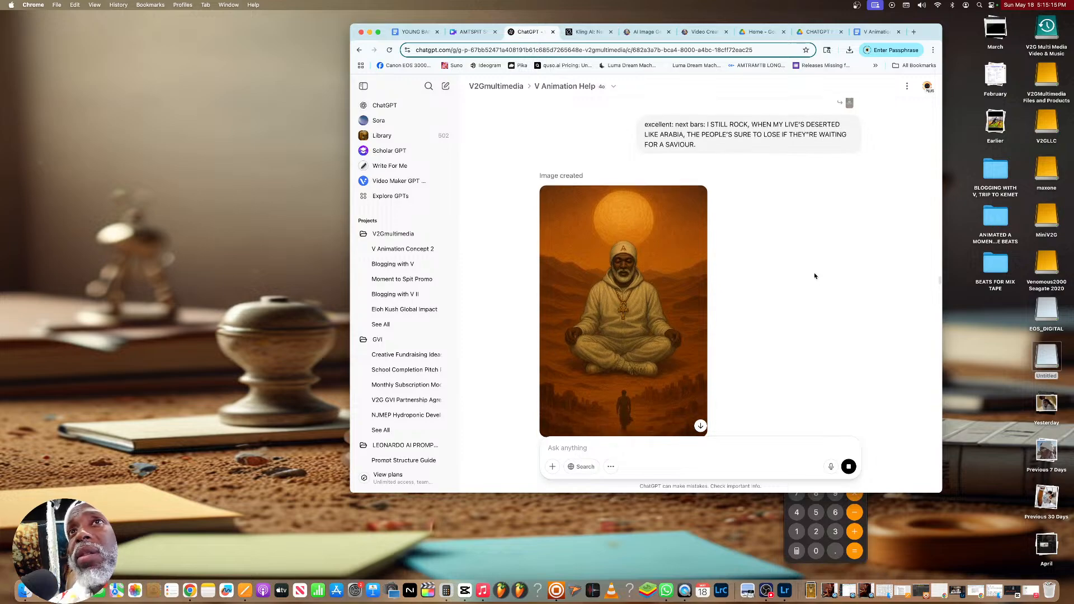
scroll(814, 275, "down", 15)
scroll(814, 276, "down", 20)
scroll(815, 276, "down", 20)
scroll(814, 276, "down", 20)
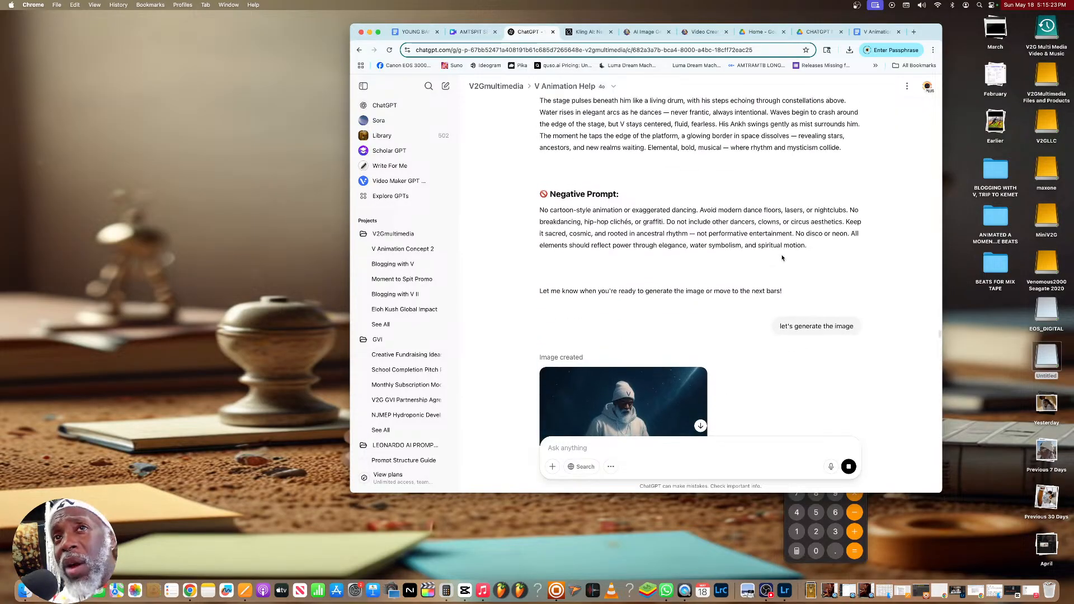
scroll(414, 335, "down", 5)
scroll(417, 341, "down", 5)
scroll(406, 330, "up", 3)
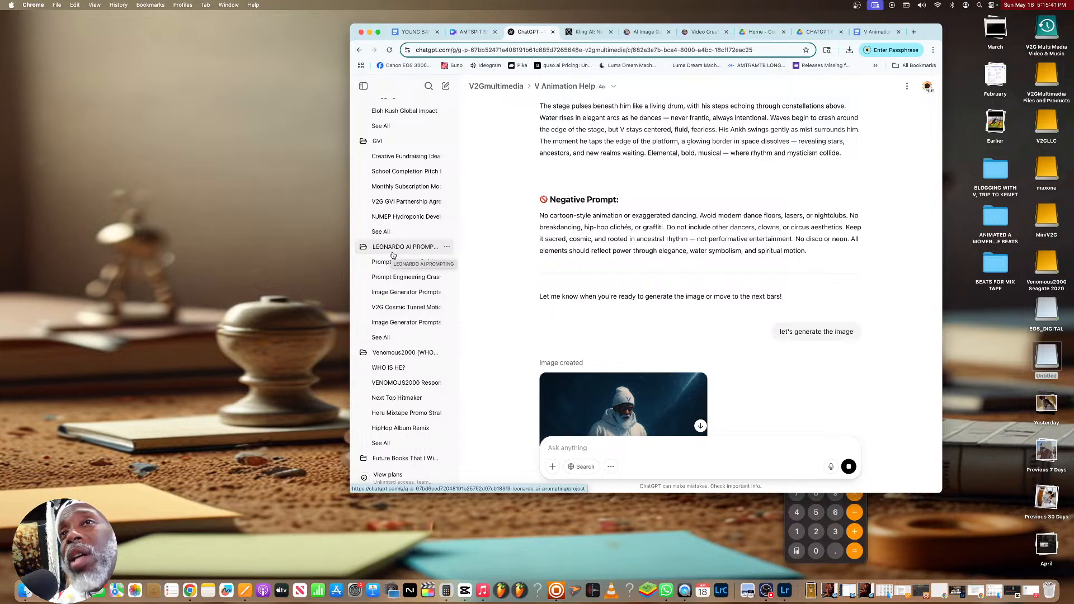
scroll(623, 296, "down", 1)
scroll(623, 294, "down", 20)
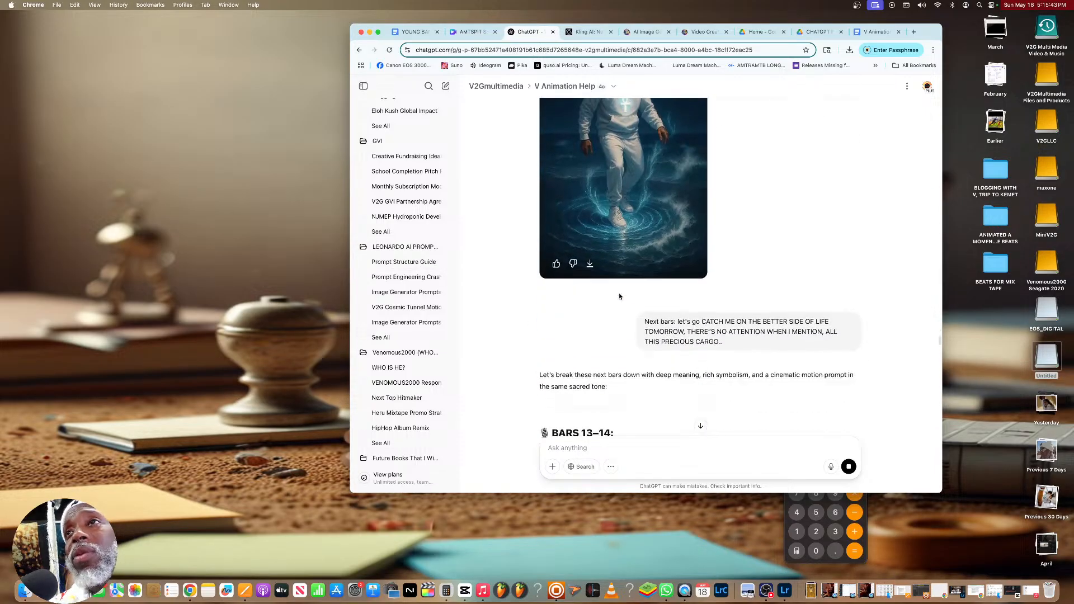
scroll(618, 293, "down", 20)
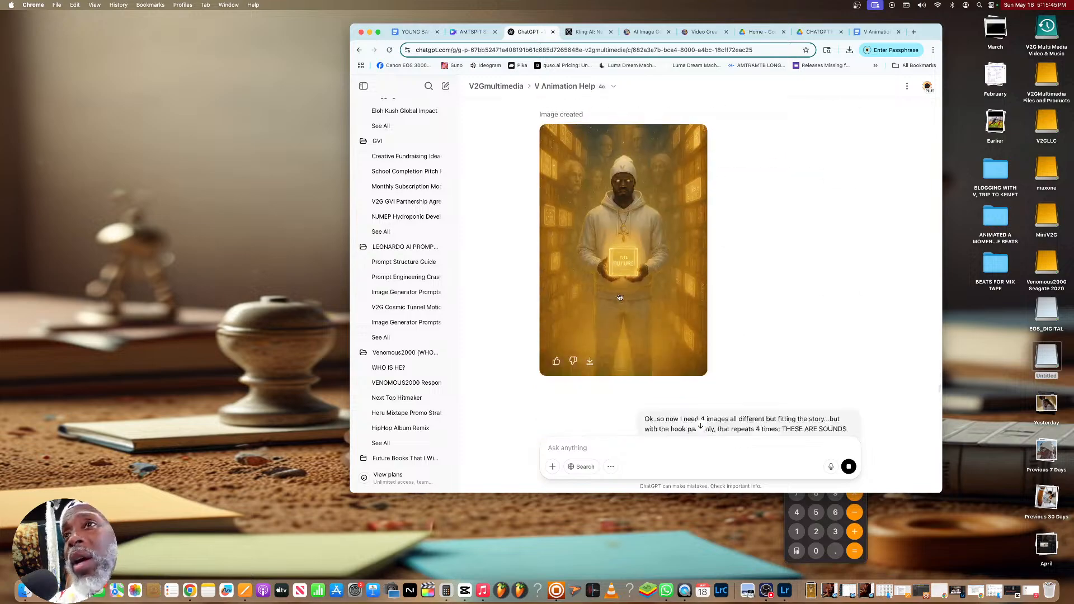
scroll(620, 296, "down", 20)
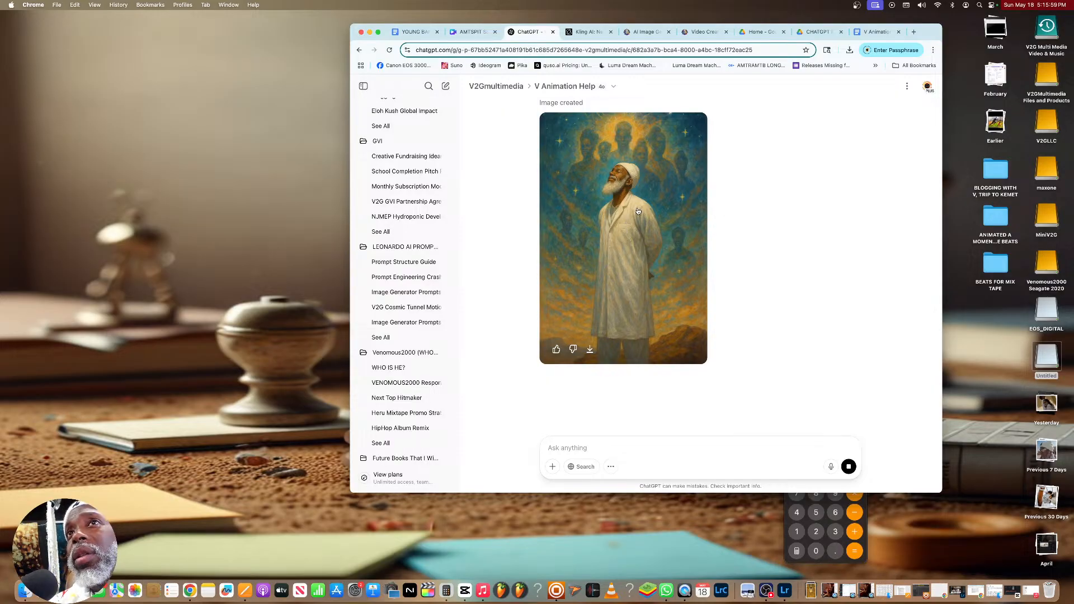
Check the regenerated second image against the "Celestial Transmission From the Great Ones" prompt and the first hook image
scroll(638, 211, "up", 15)
scroll(639, 207, "up", 3)
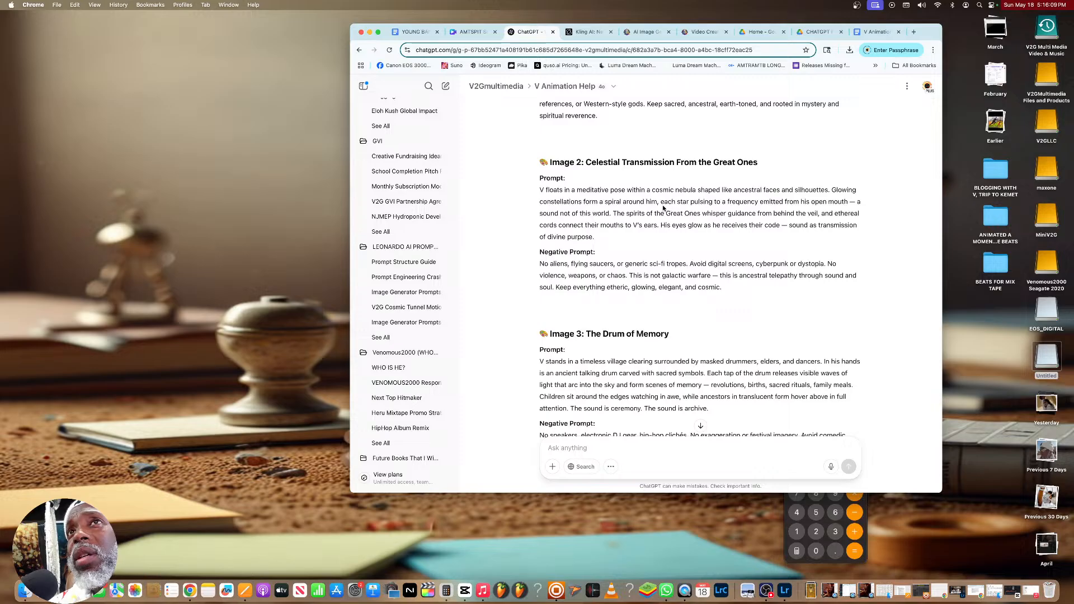
scroll(663, 208, "down", 5)
scroll(663, 208, "down", 15)
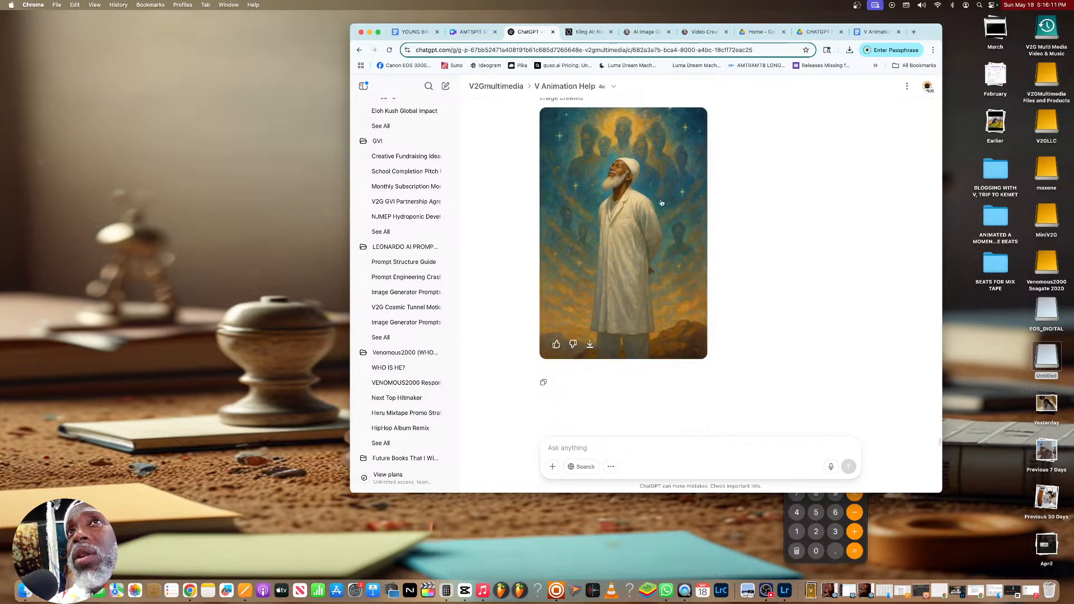
scroll(659, 220, "up", 15)
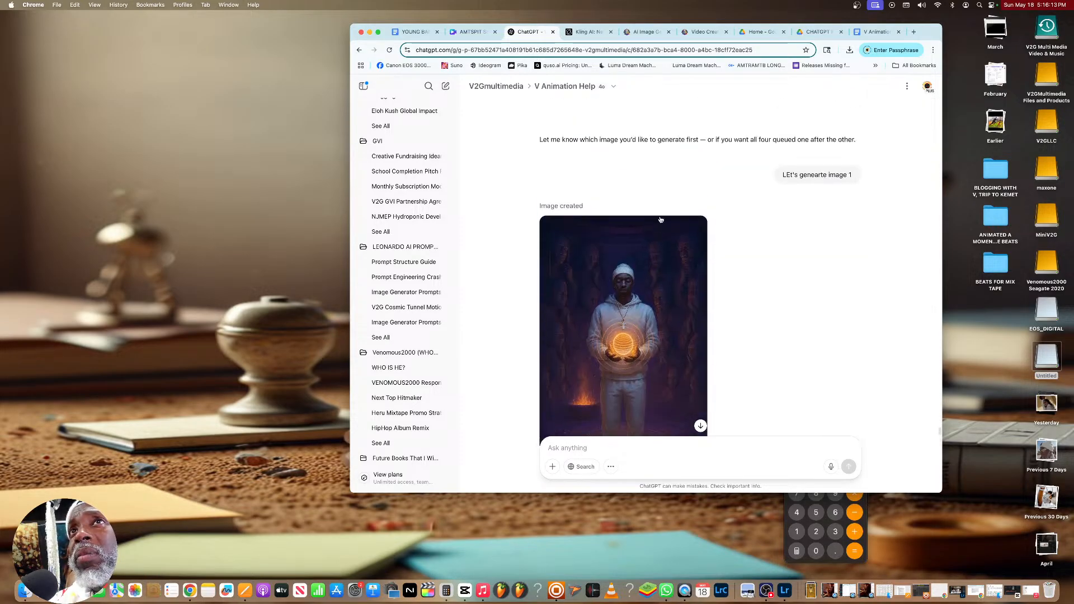
scroll(666, 212, "up", 5)
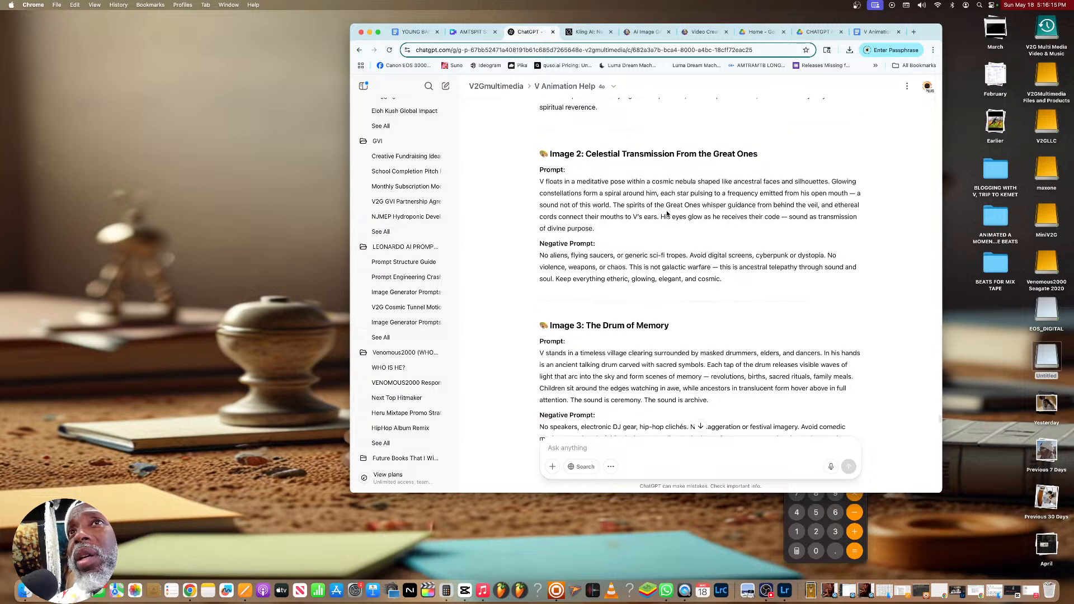
scroll(667, 211, "down", 15)
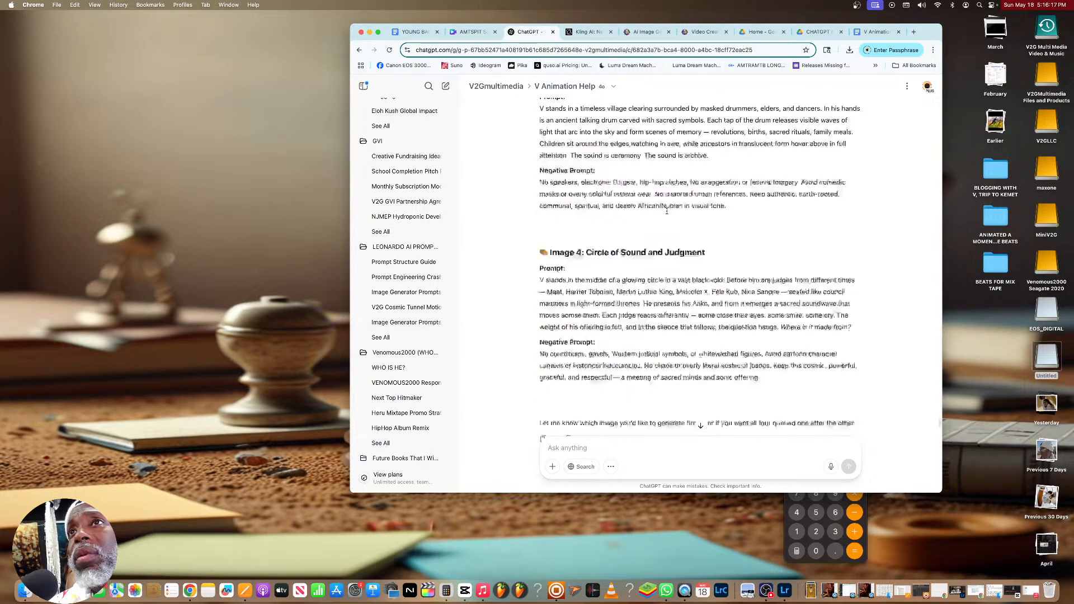
Copy the "Ok now image 2" request with its character reference instructions into a new message
scroll(667, 211, "down", 4)
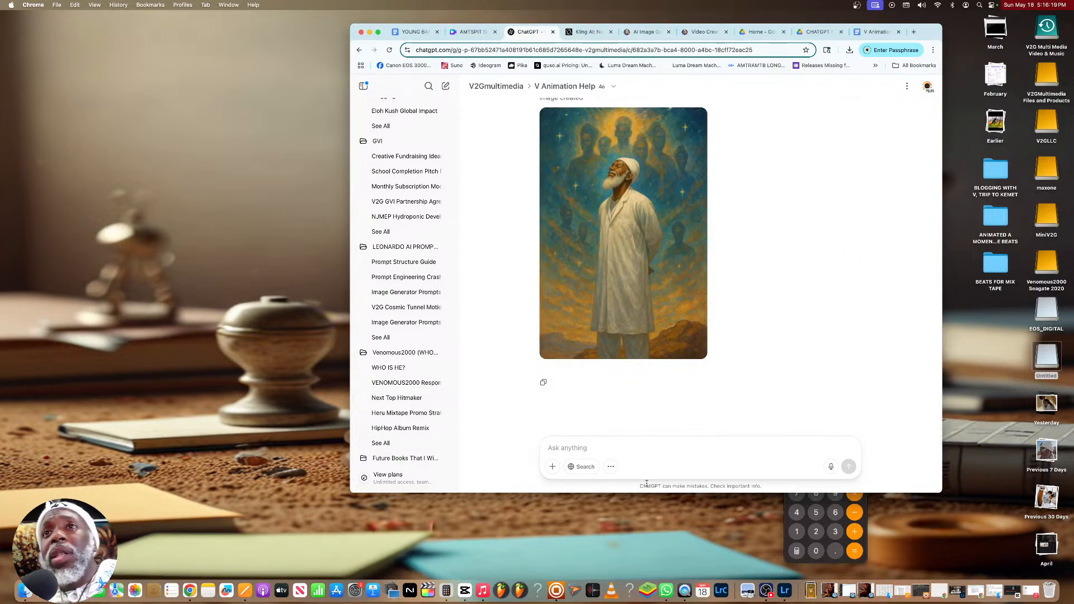
scroll(655, 425, "up", 5)
left_click_drag(692, 286, 646, 264)
right_click(646, 264)
left_click(668, 280)
left_click(652, 453)
key("super+v")
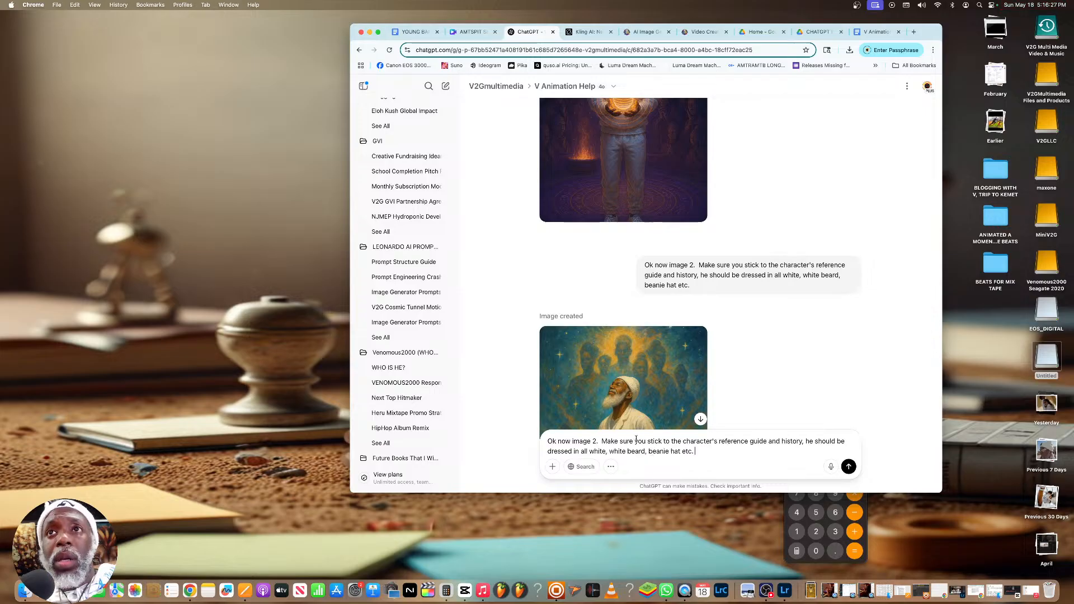
Change the image number in the copied request to 3 and send it to generate the third hook image
key("BackSpace")
type("3")
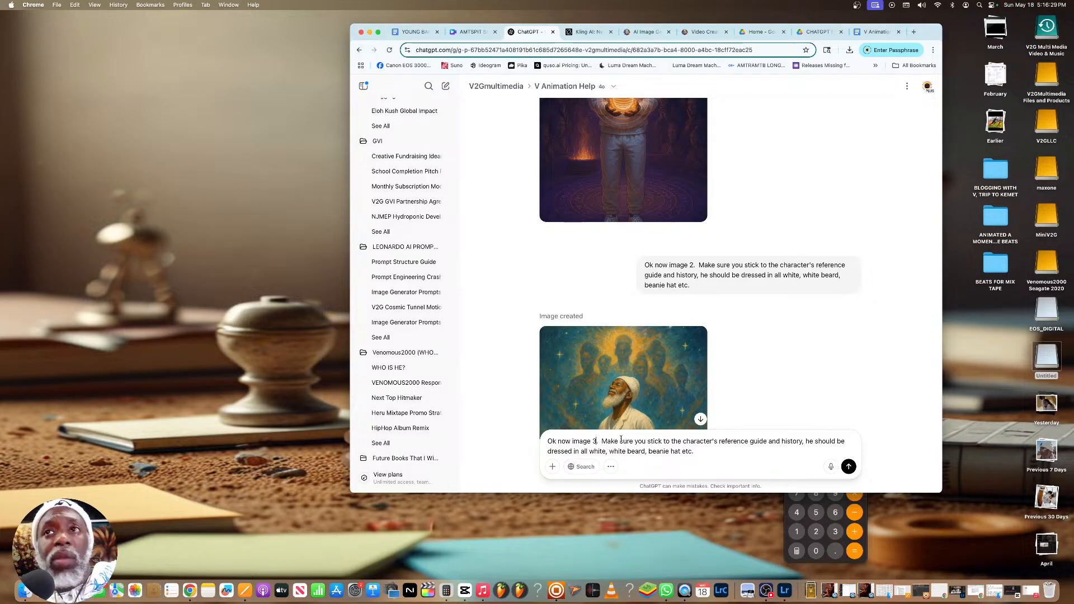
left_click(850, 467)
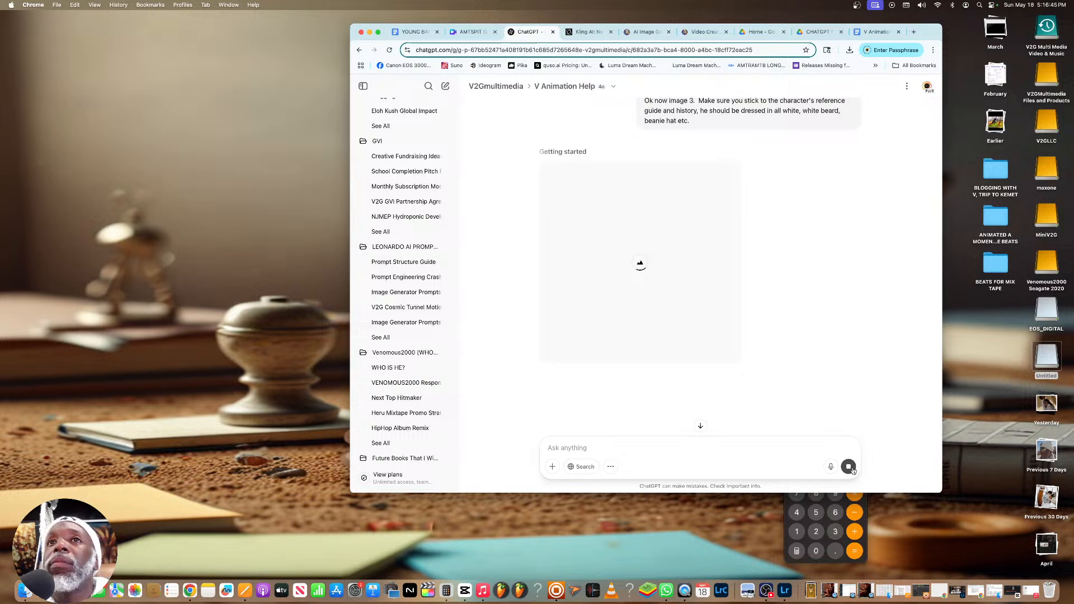
Check the third image's generation progress, then switch to Leonardo.Ai and view the water-dance video in the video creation page
scroll(722, 388, "down", 1)
scroll(723, 392, "up", 2)
scroll(723, 391, "up", 2)
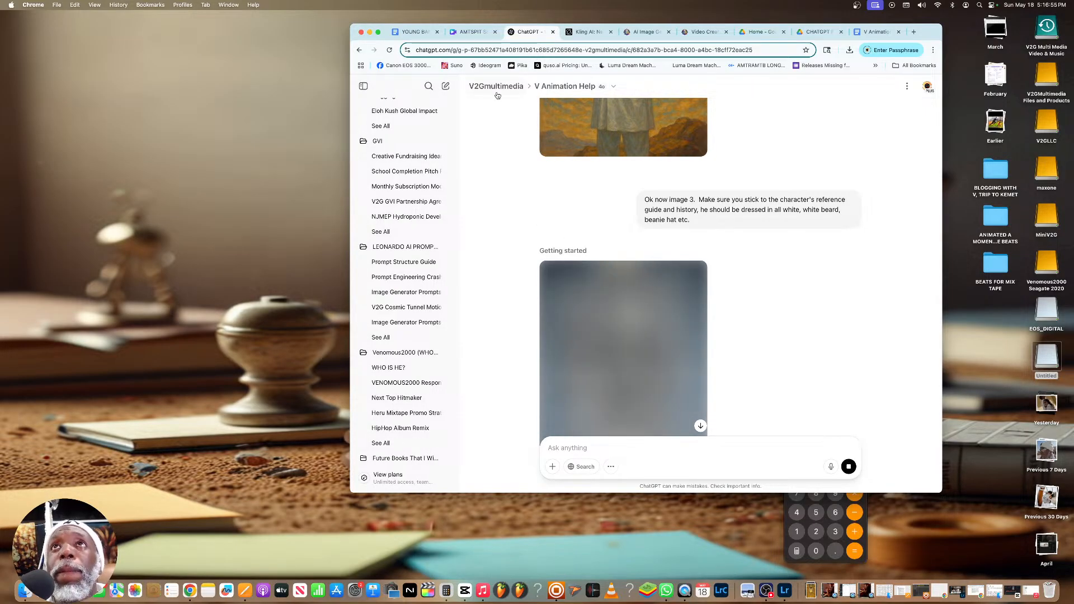
left_click(644, 32)
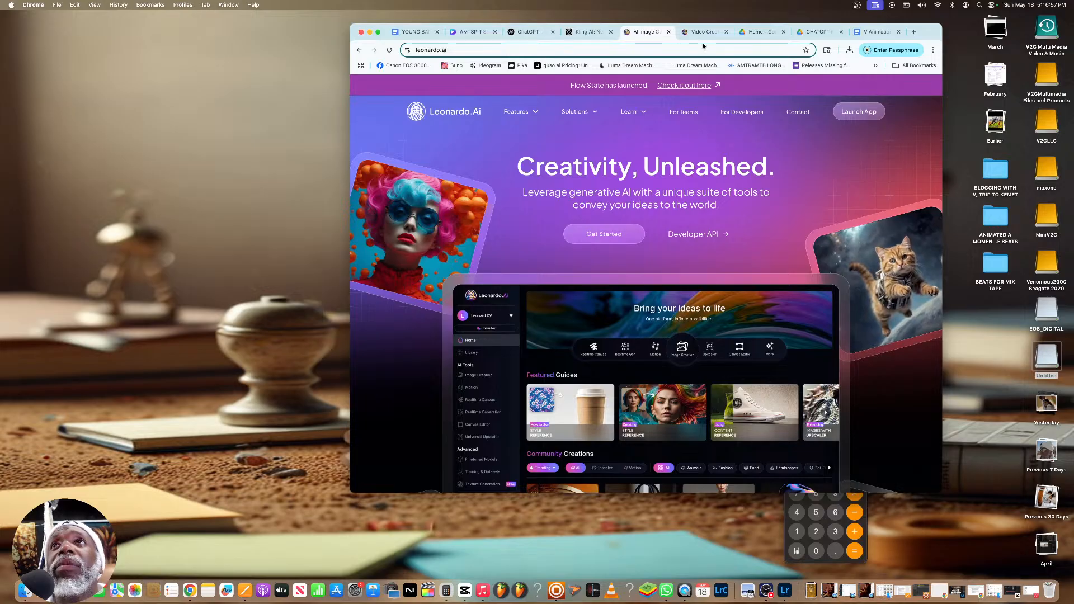
left_click(702, 32)
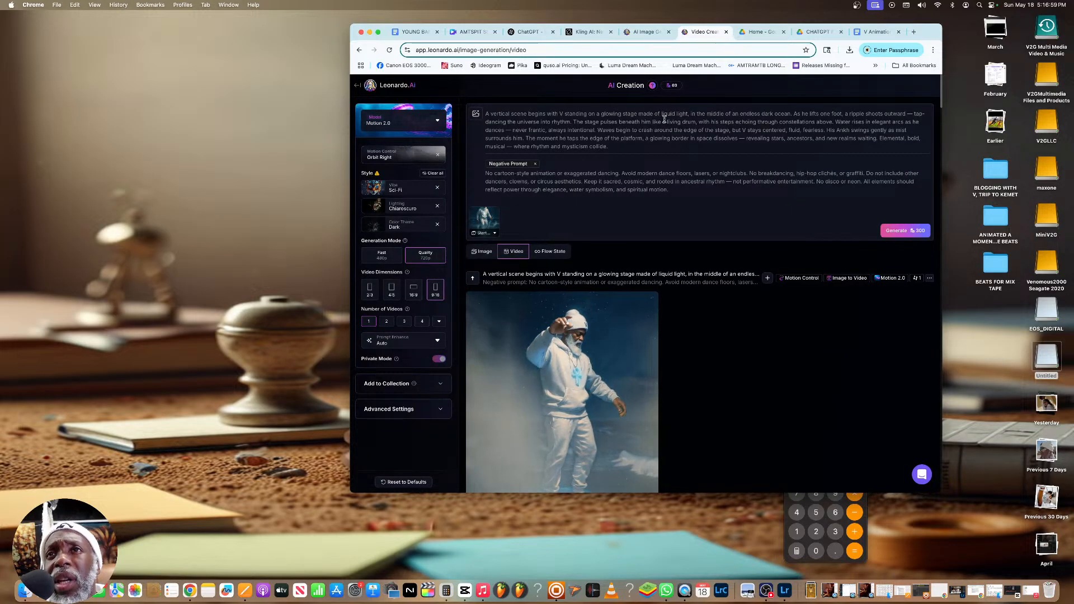
scroll(664, 119, "down", 10)
scroll(652, 106, "up", 12)
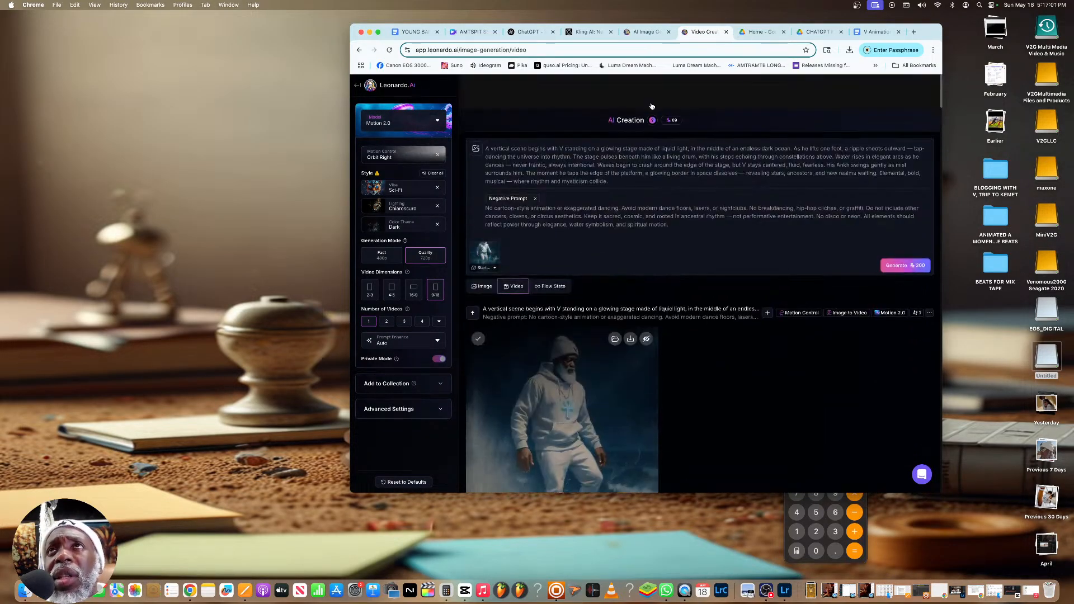
Switch to the AMTSPIT SERIES THUMBNAILS design in Canva and inspect the torch-runner image on page 24
left_click(473, 32)
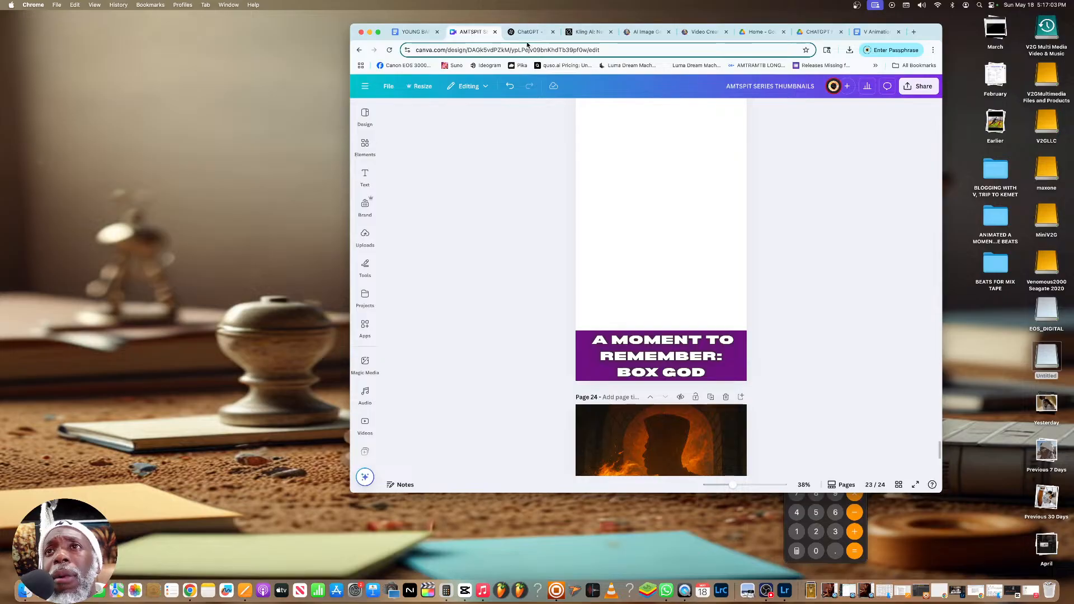
scroll(607, 149, "down", 5)
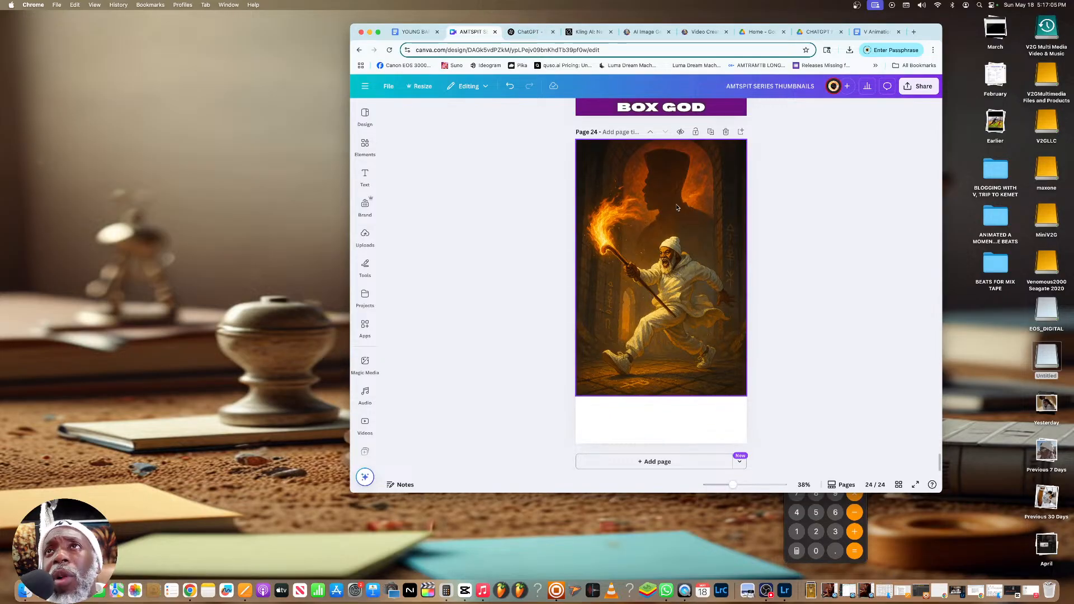
scroll(654, 227, "up", 1)
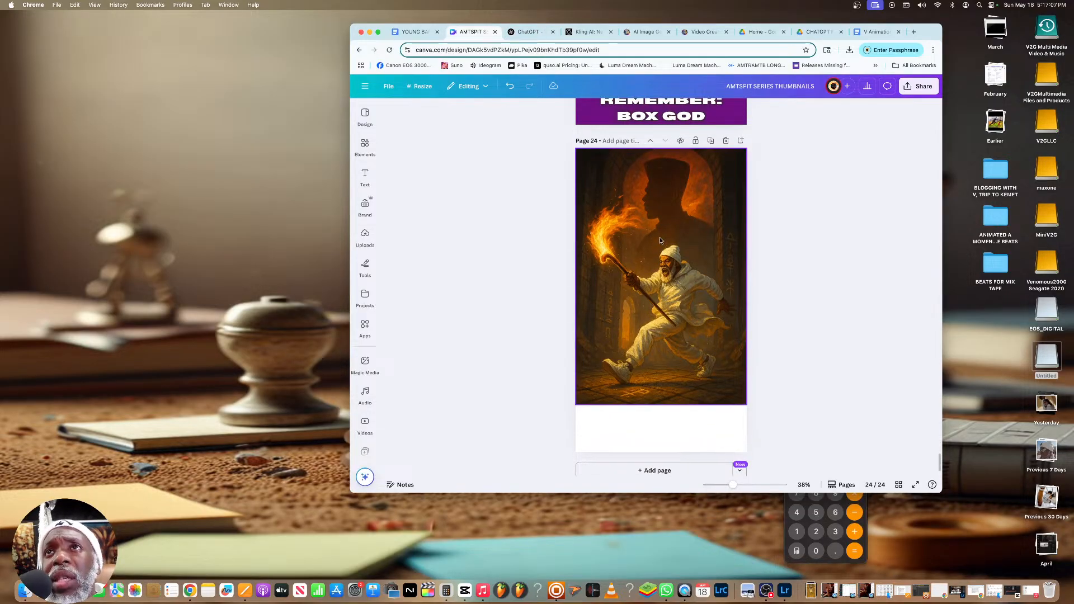
scroll(662, 246, "down", 1)
left_click(656, 436)
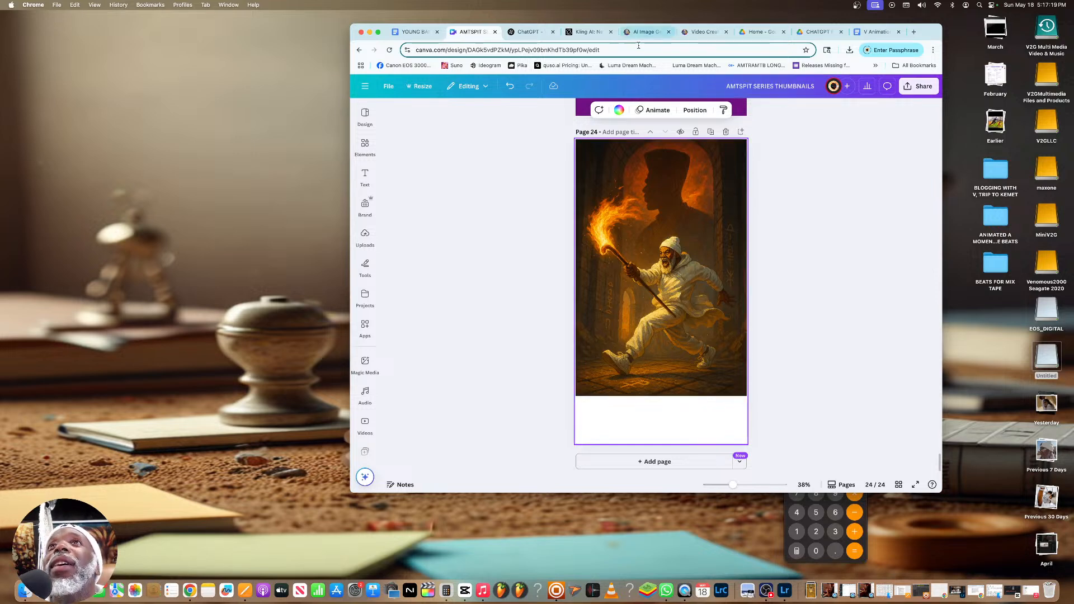
Return to the ChatGPT conversation and review the first and second hook images, ending at the third image and its request
left_click(523, 33)
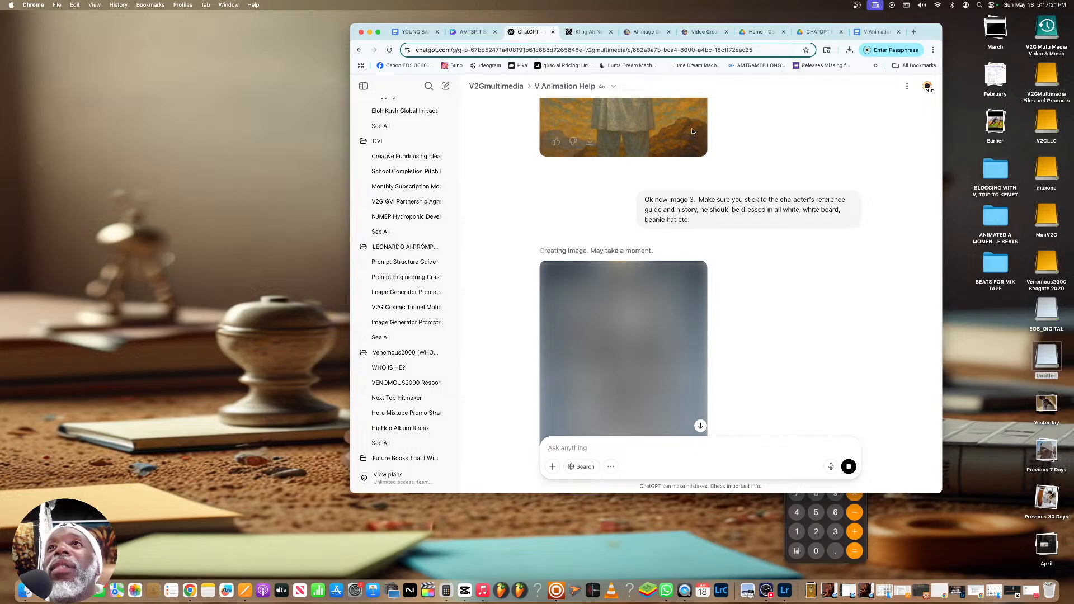
scroll(677, 114, "up", 5)
scroll(677, 115, "up", 10)
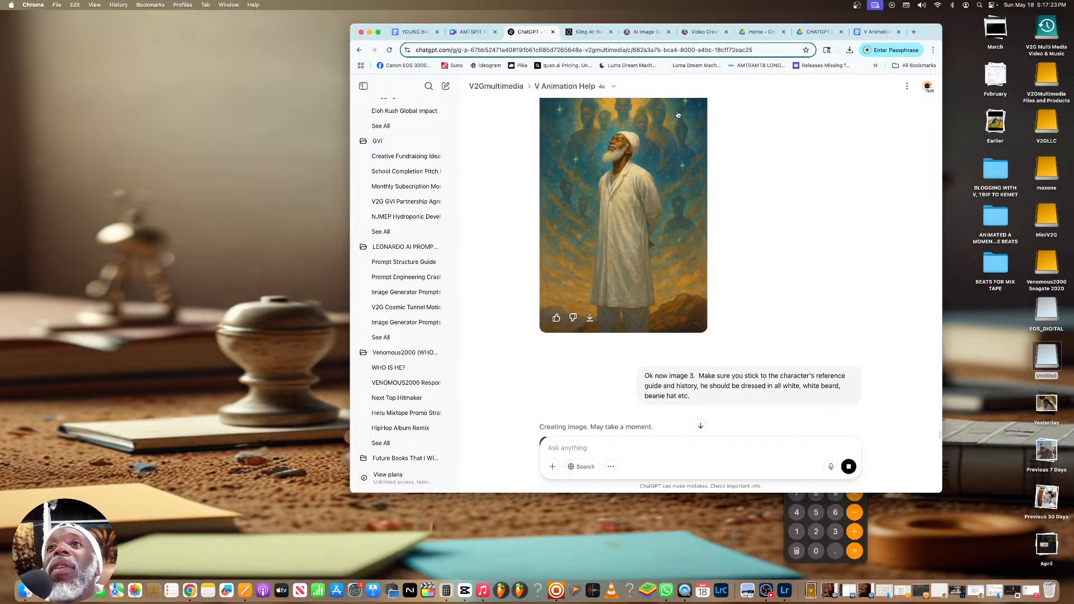
scroll(677, 113, "up", 2)
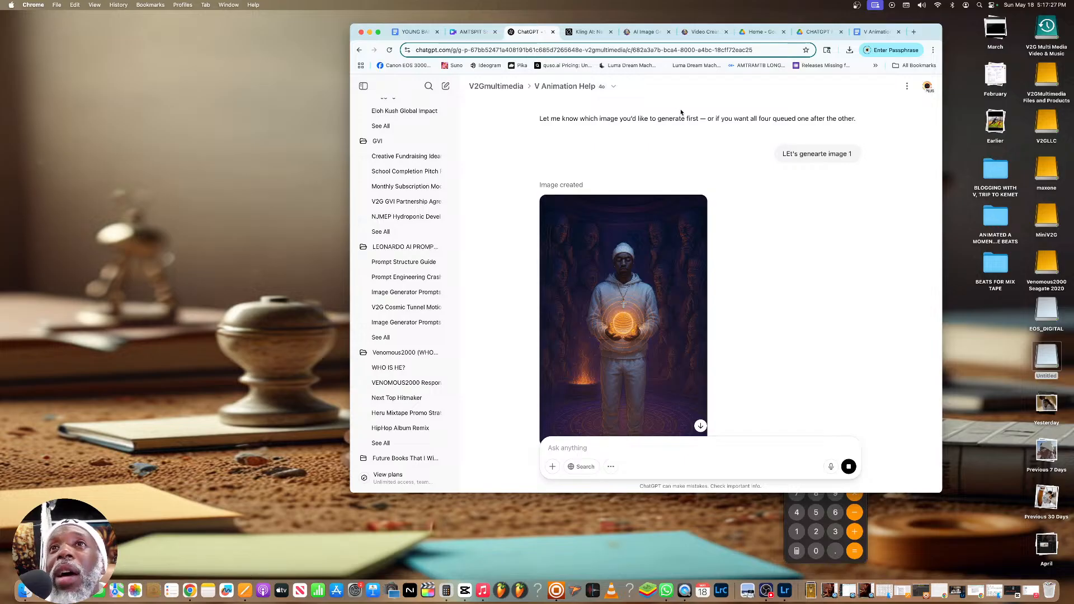
scroll(681, 113, "up", 1)
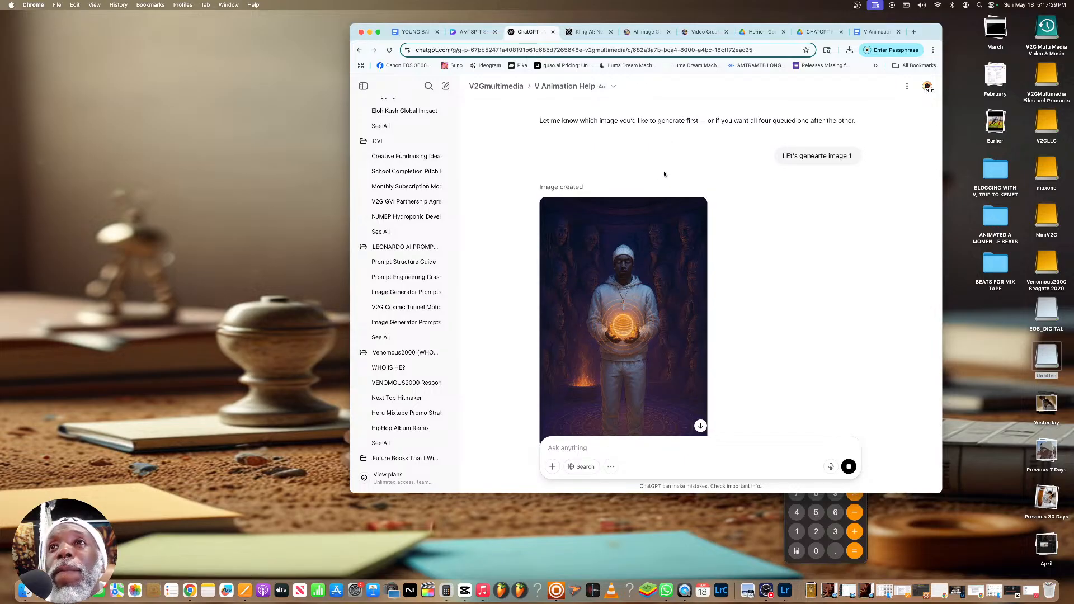
scroll(641, 245, "up", 1)
scroll(640, 246, "up", 5)
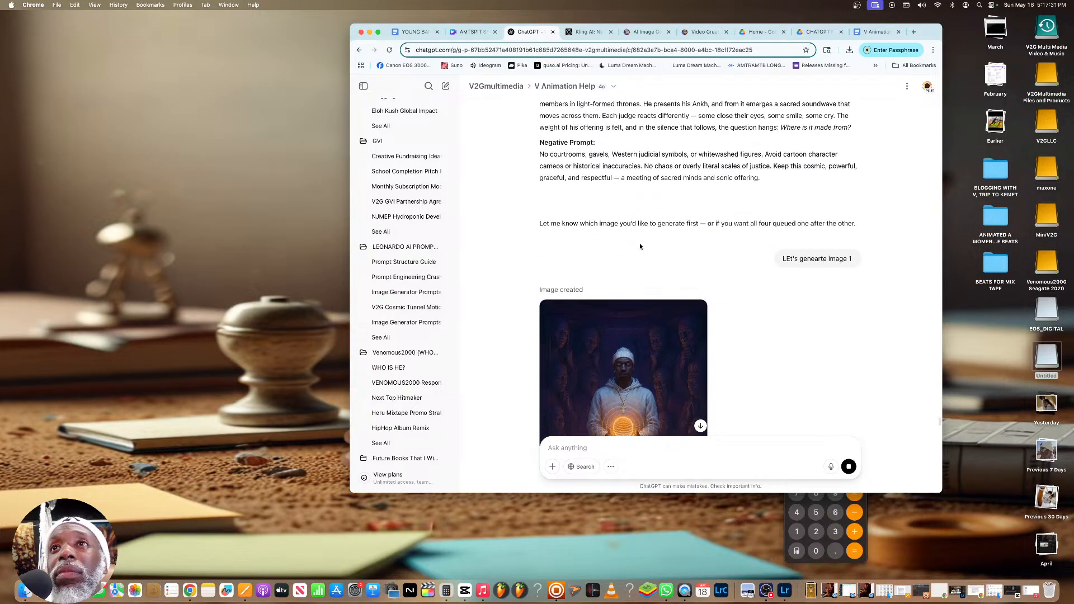
scroll(642, 246, "down", 10)
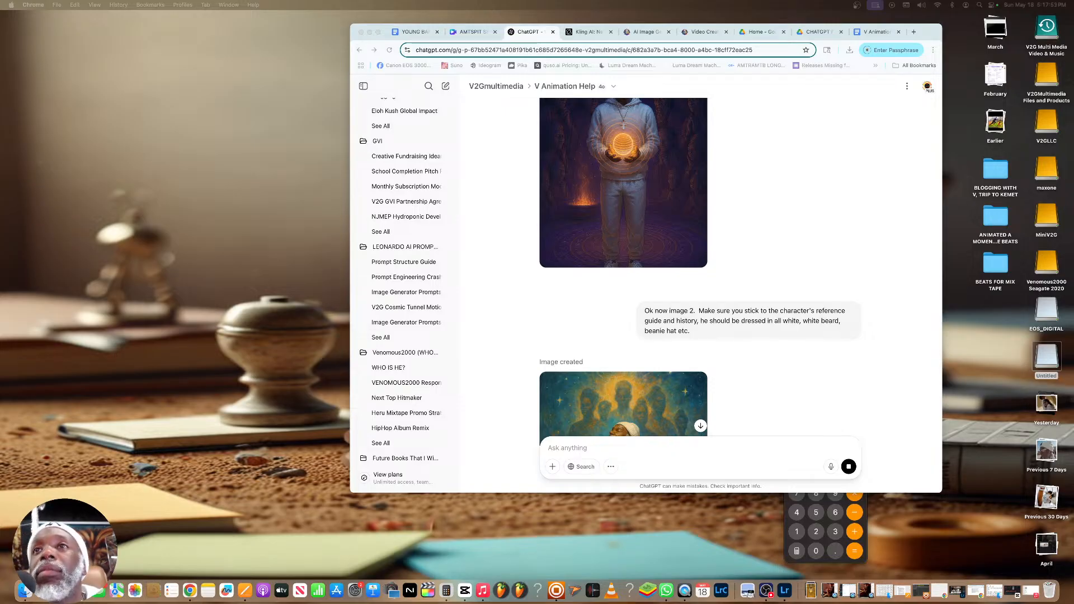
scroll(596, 315, "down", 5)
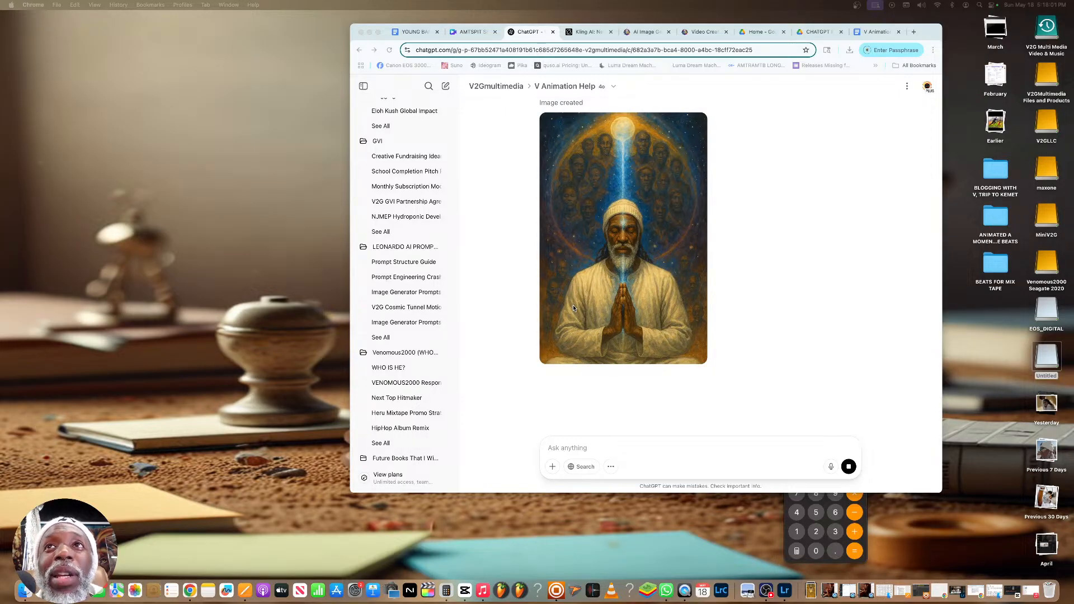
scroll(576, 270, "up", 3)
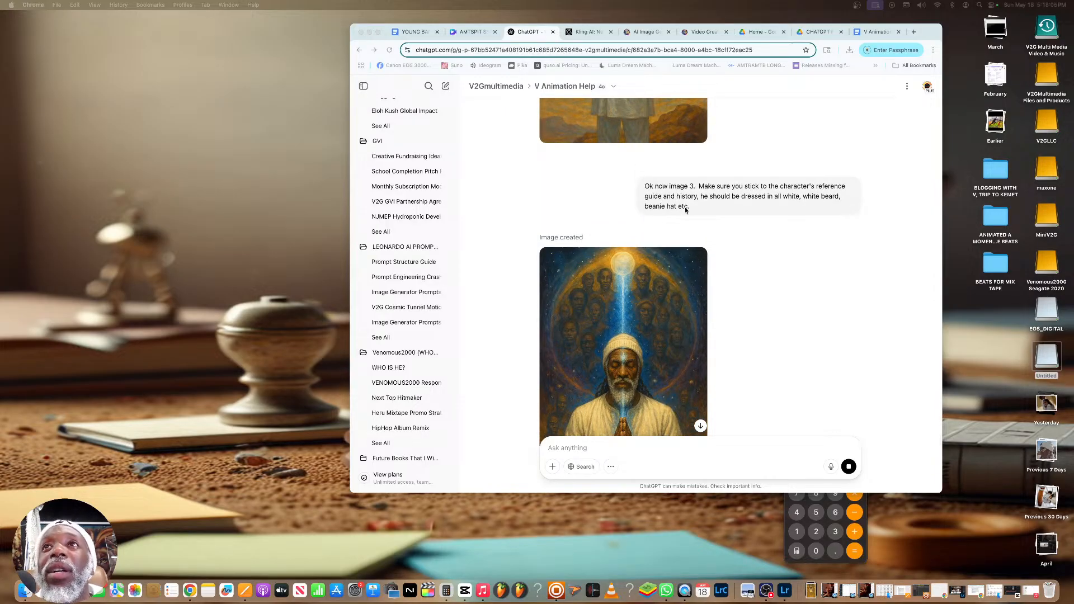
Copy the "Ok now image 3" request into a new message
triple_click(645, 185)
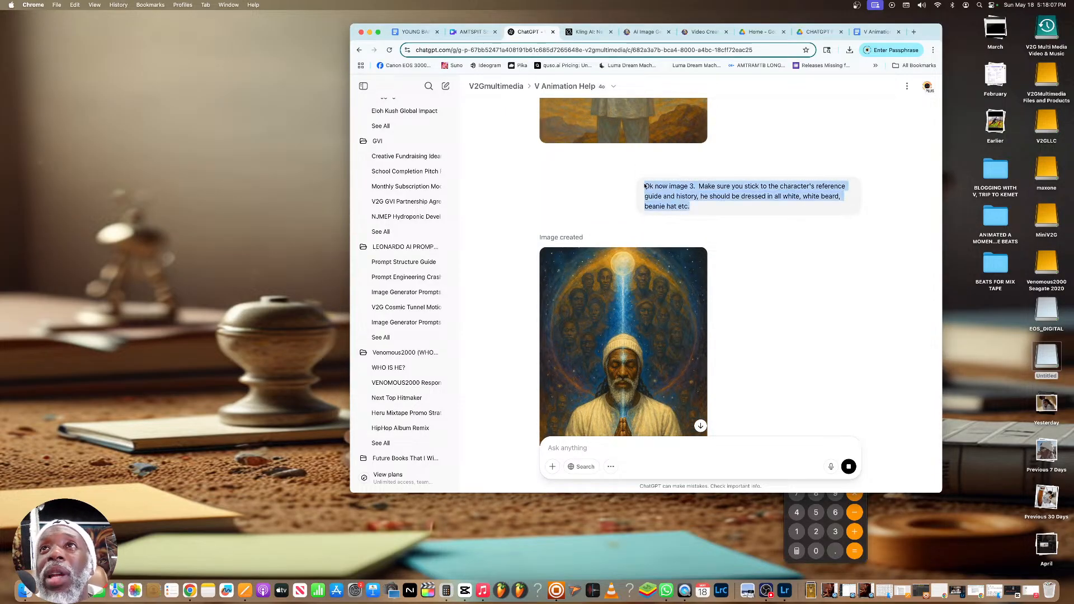
right_click(644, 186)
left_click(666, 202)
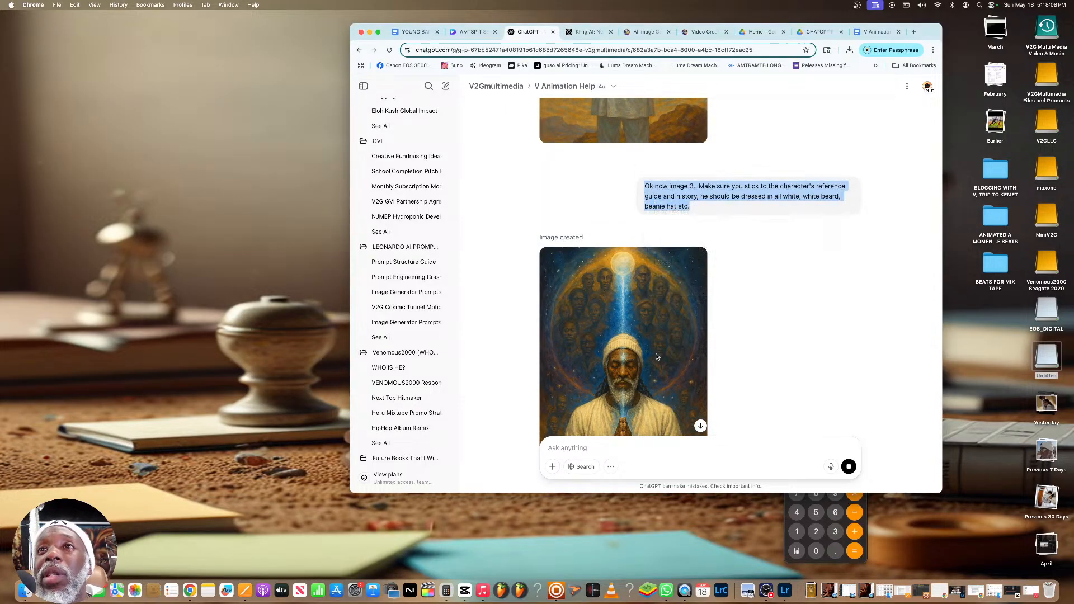
left_click(601, 453)
key("super+v")
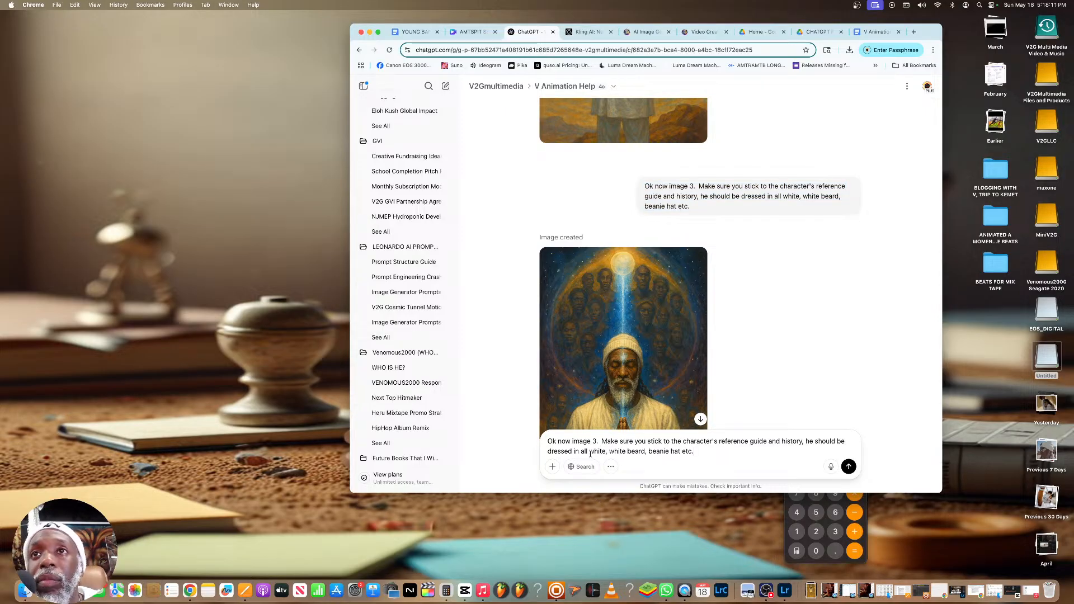
Change the image number in the copied request to 4 and send it to generate the fourth hook image
left_click(596, 441)
key("BackSpace")
type("4")
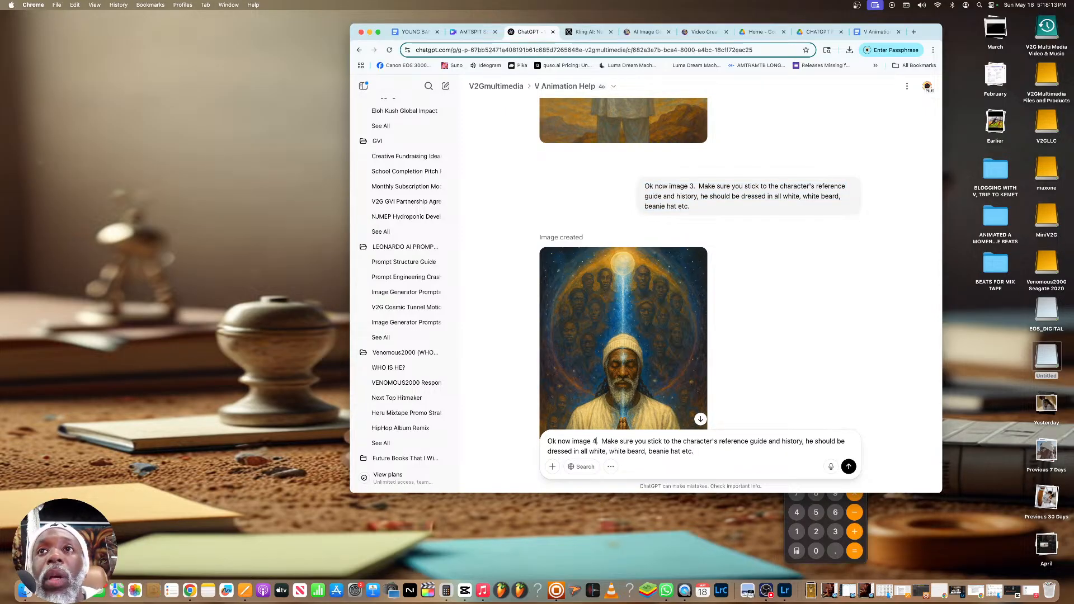
left_click(848, 467)
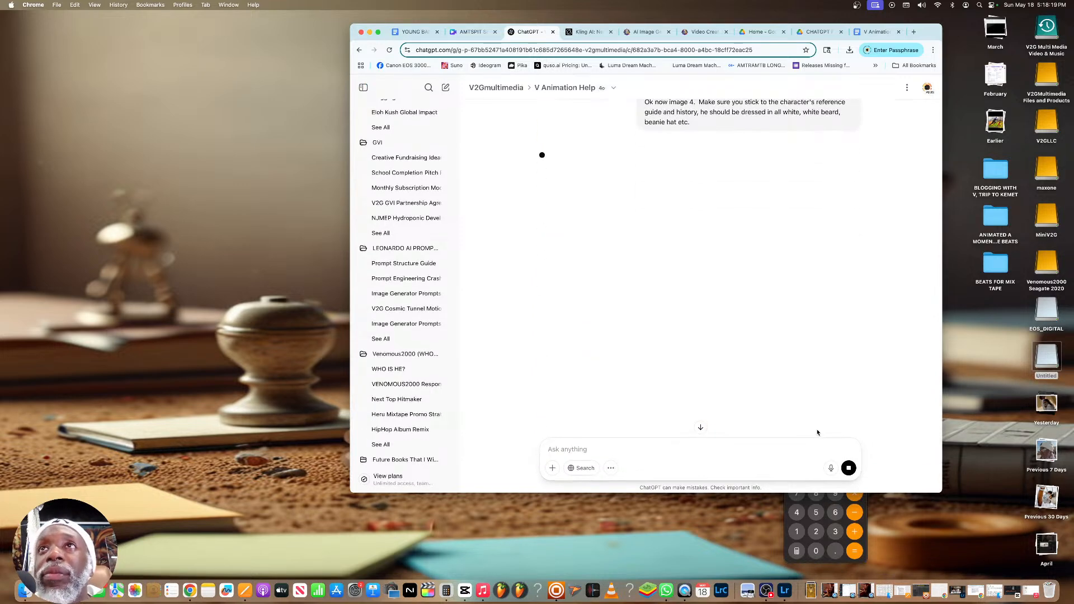
Read the talking drum and "Circle of Sound and Judgment" prompts, and compare them with the hook images down to the fourth
scroll(725, 373, "up", 15)
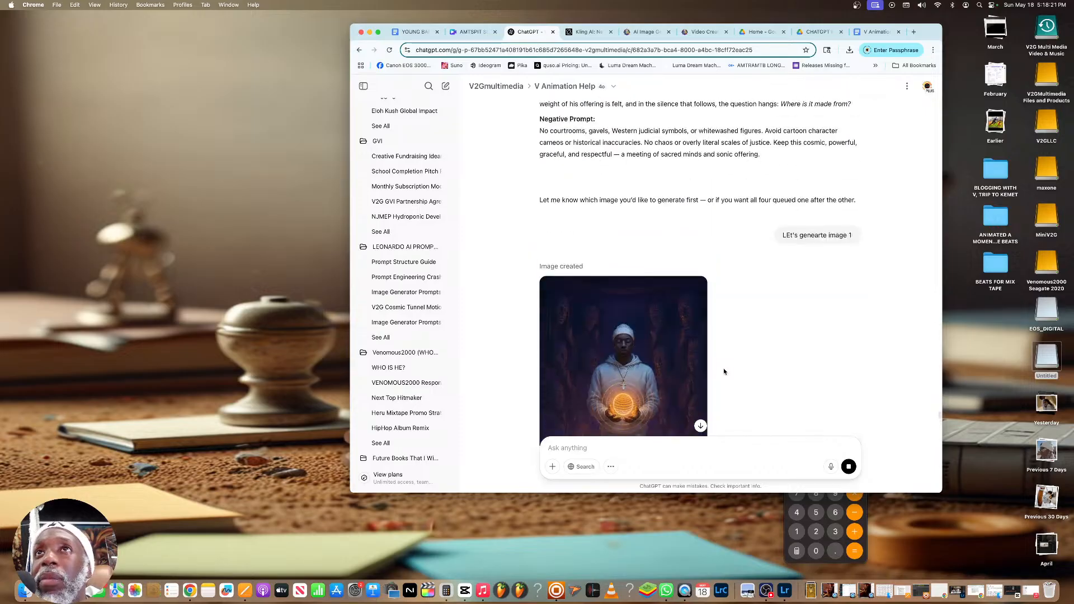
scroll(694, 329, "up", 2)
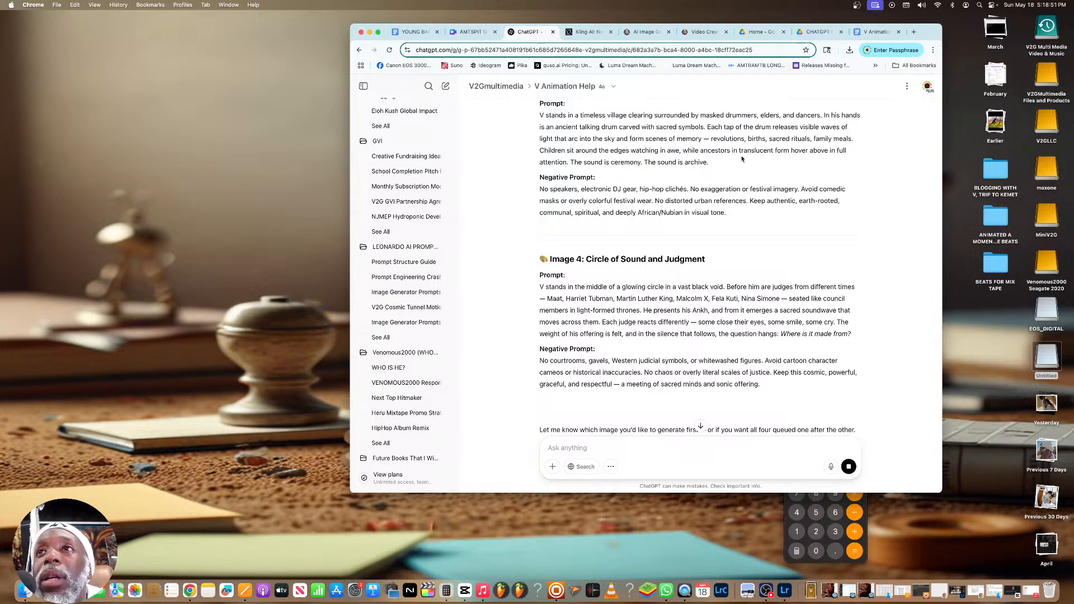
scroll(760, 224, "down", 15)
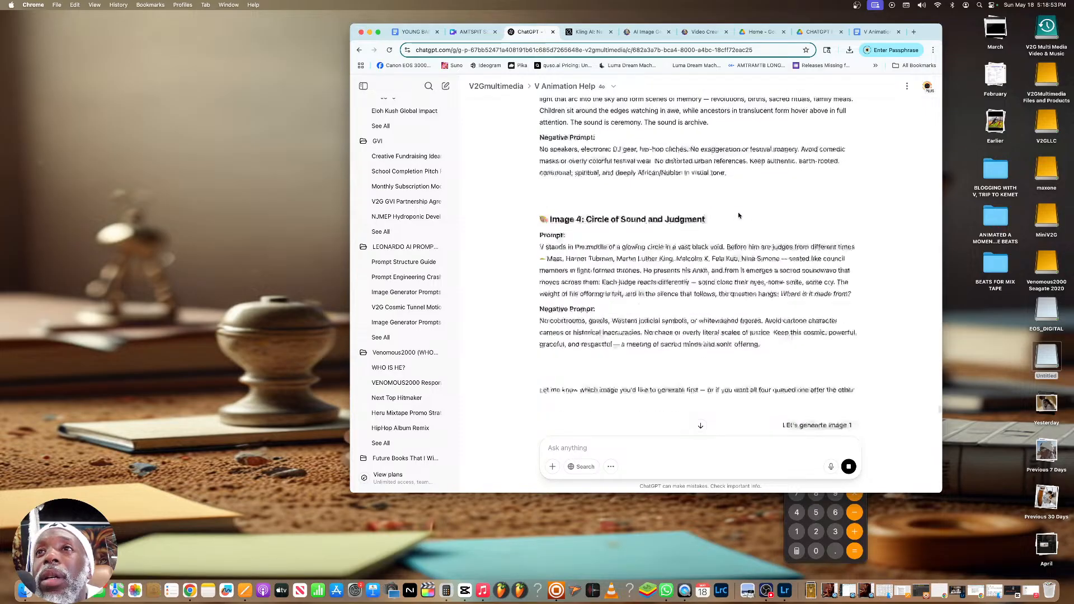
scroll(738, 215, "down", 4)
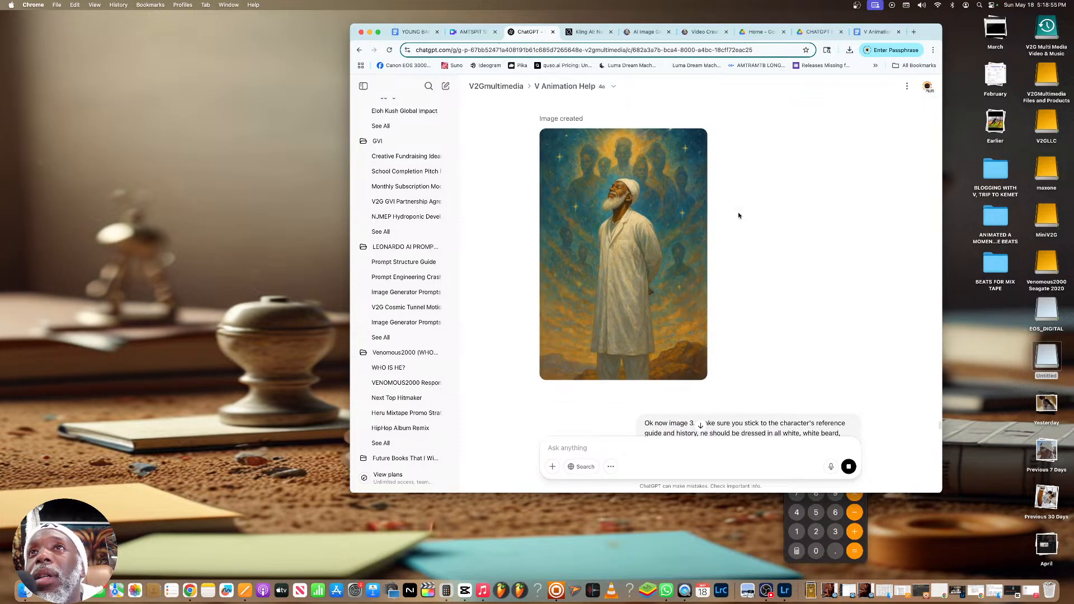
scroll(738, 215, "down", 4)
scroll(738, 215, "down", 3)
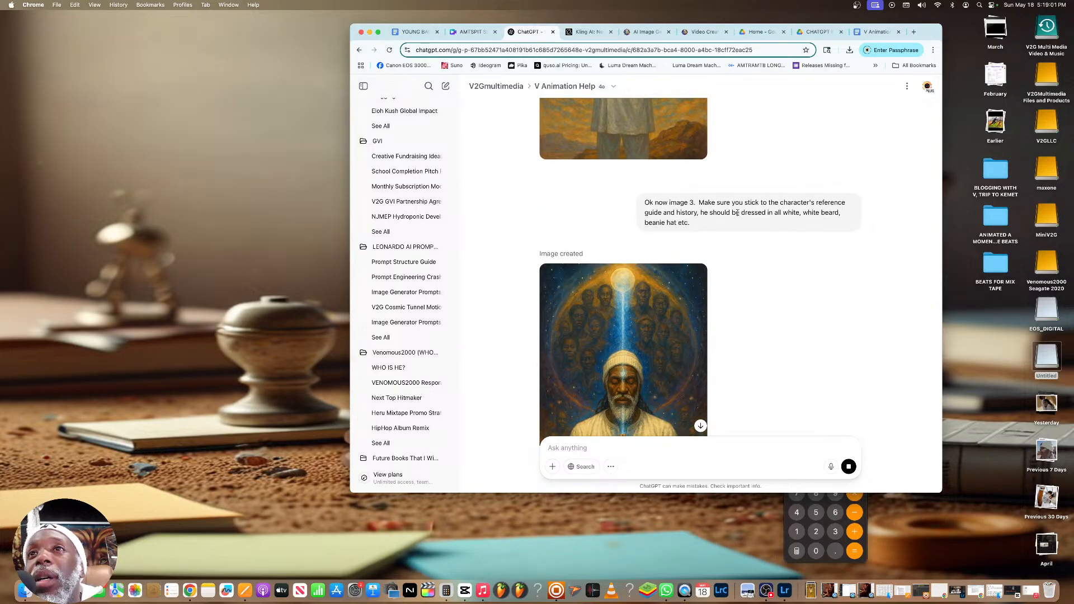
scroll(739, 216, "down", 10)
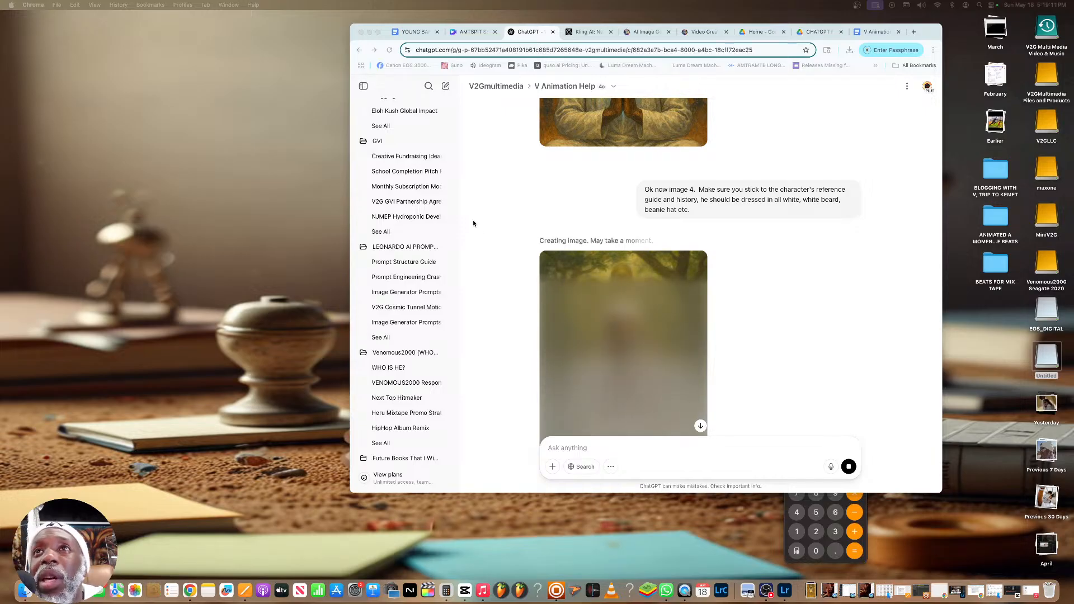
Look back at the first hook image, then compare the generated fourth image with the third
scroll(606, 223, "up", 10)
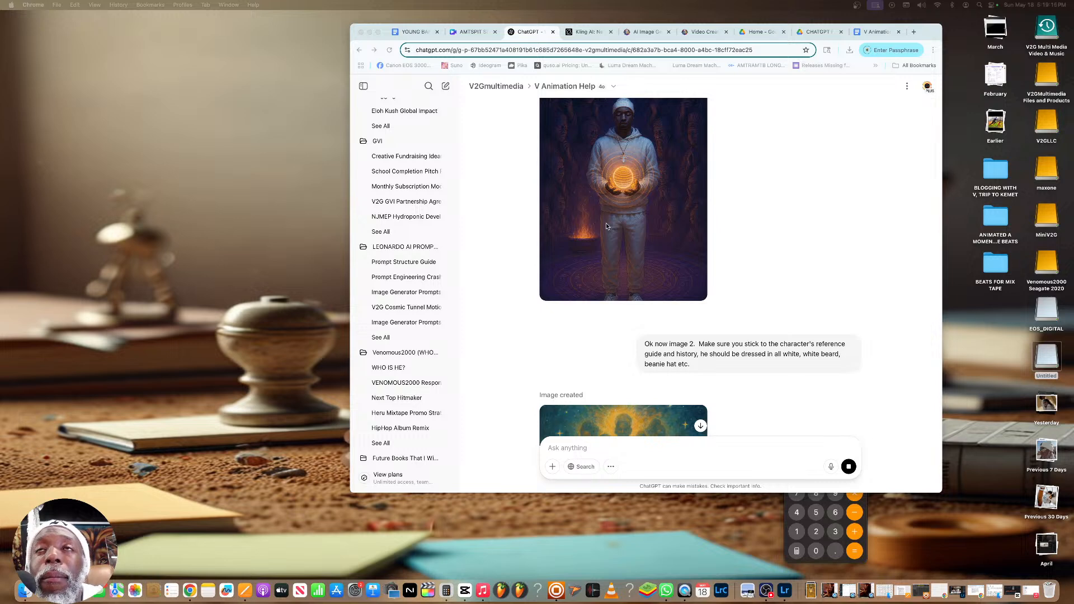
scroll(606, 223, "up", 5)
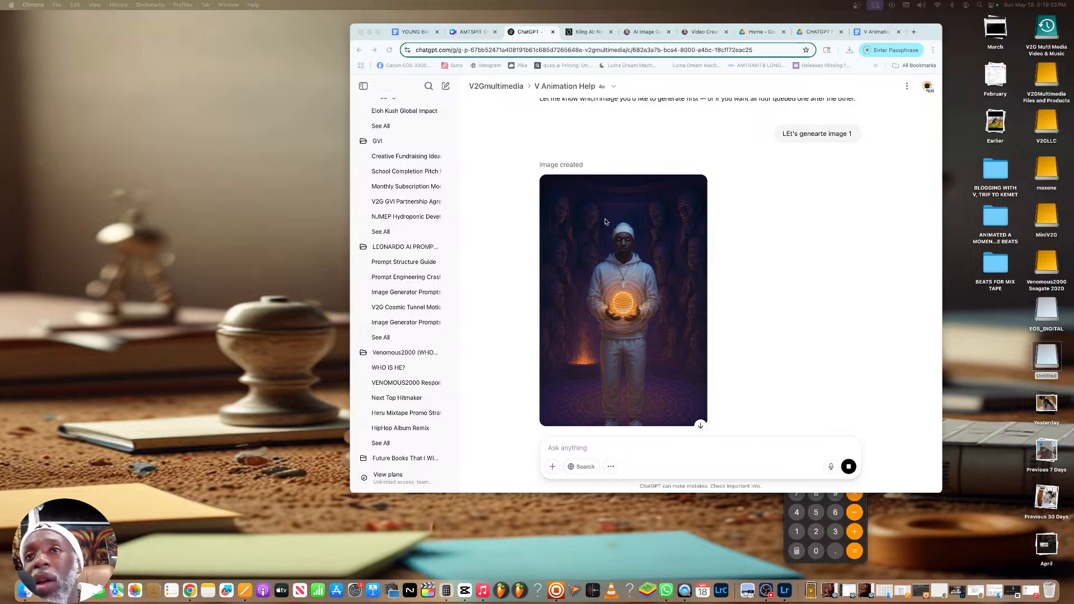
scroll(616, 235, "down", 6)
scroll(627, 249, "up", 2)
scroll(628, 248, "down", 10)
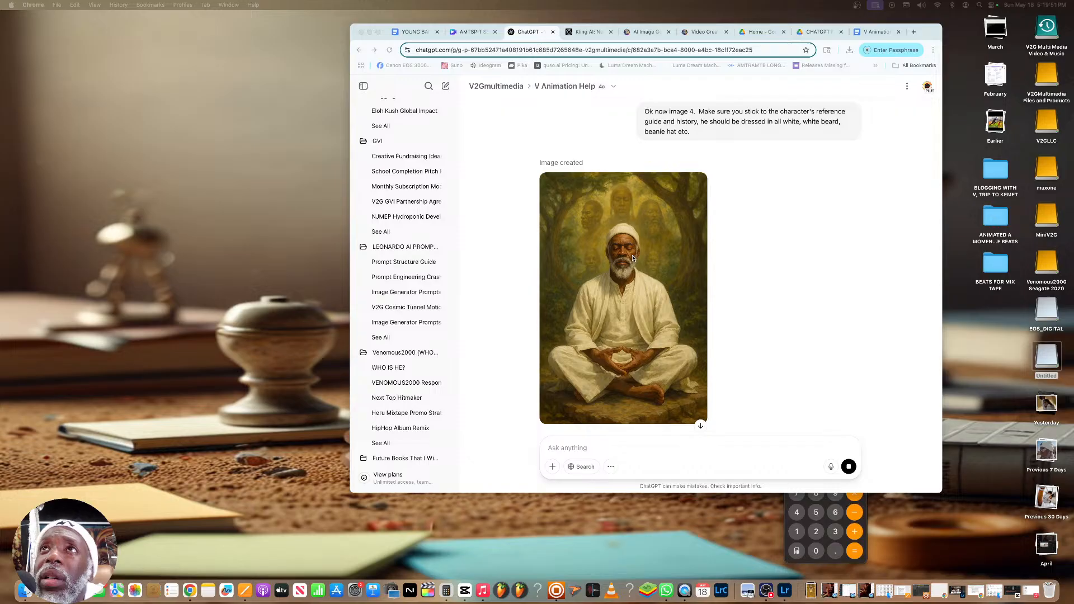
scroll(633, 258, "up", 2)
scroll(633, 258, "up", 5)
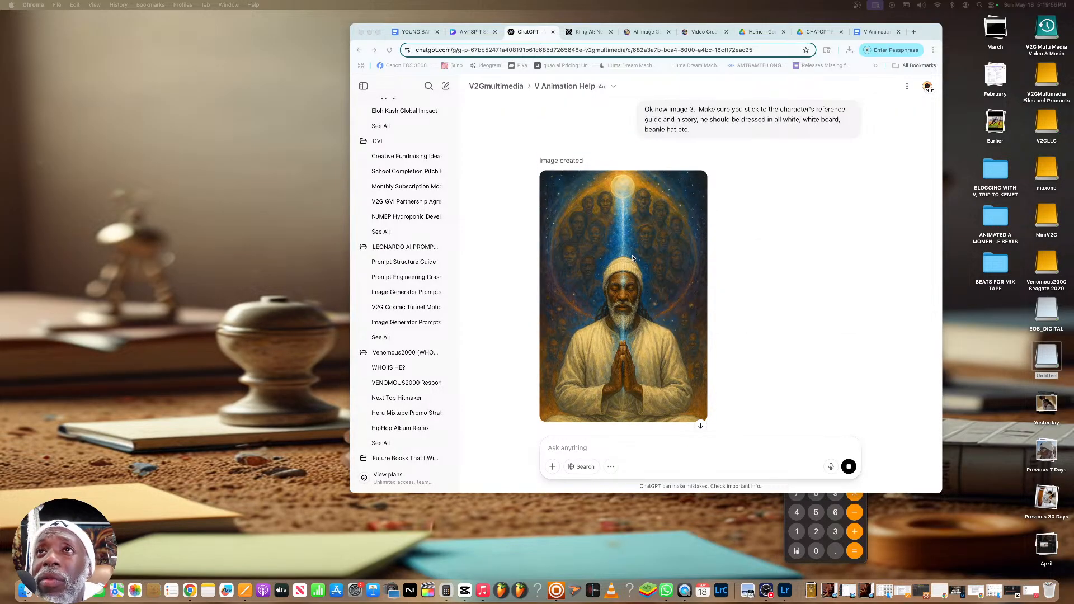
Enlarge the fourth hook image, the seated meditation in the forest, and download it
scroll(633, 258, "down", 5)
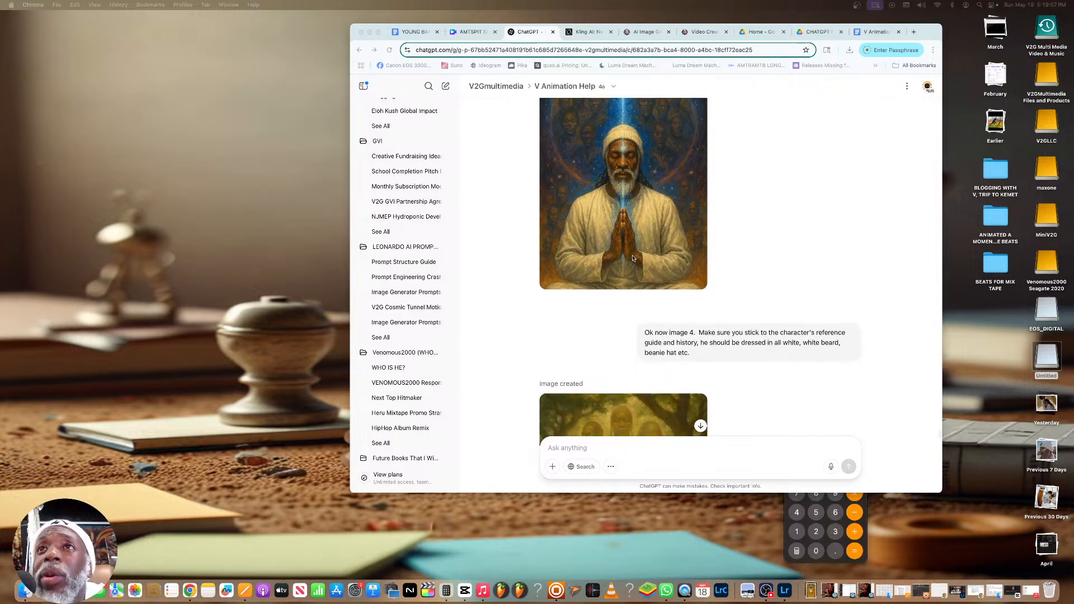
scroll(632, 258, "down", 2)
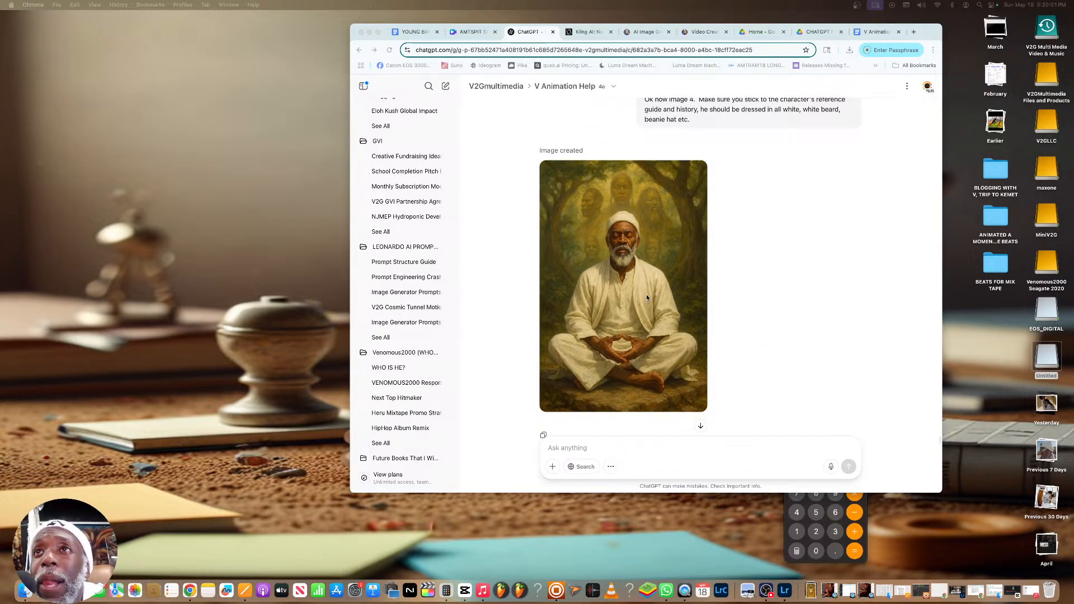
scroll(621, 246, "down", 1)
left_click(615, 229)
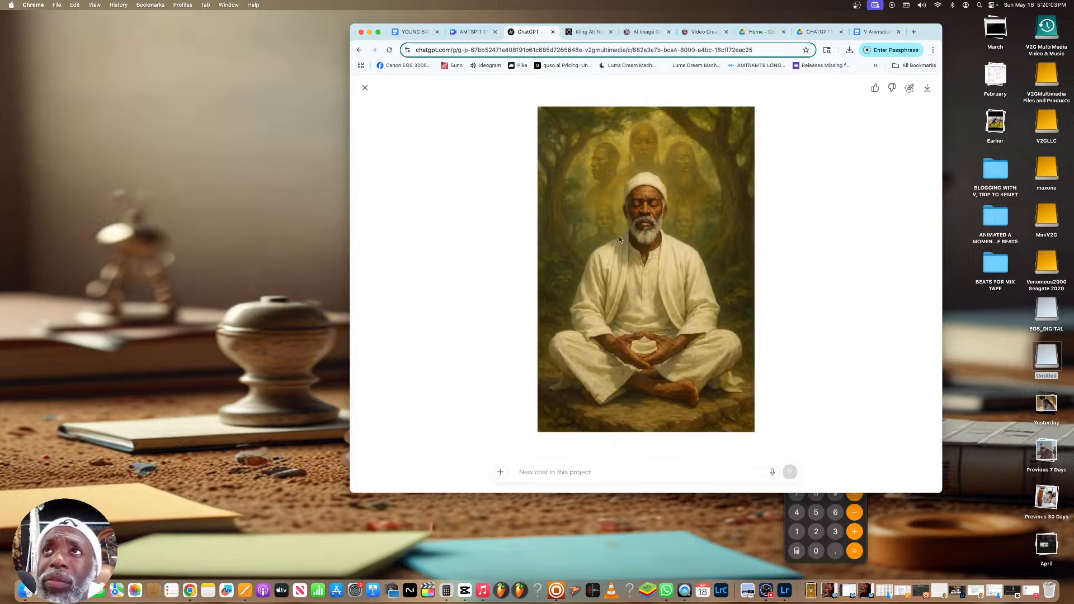
left_click(926, 88)
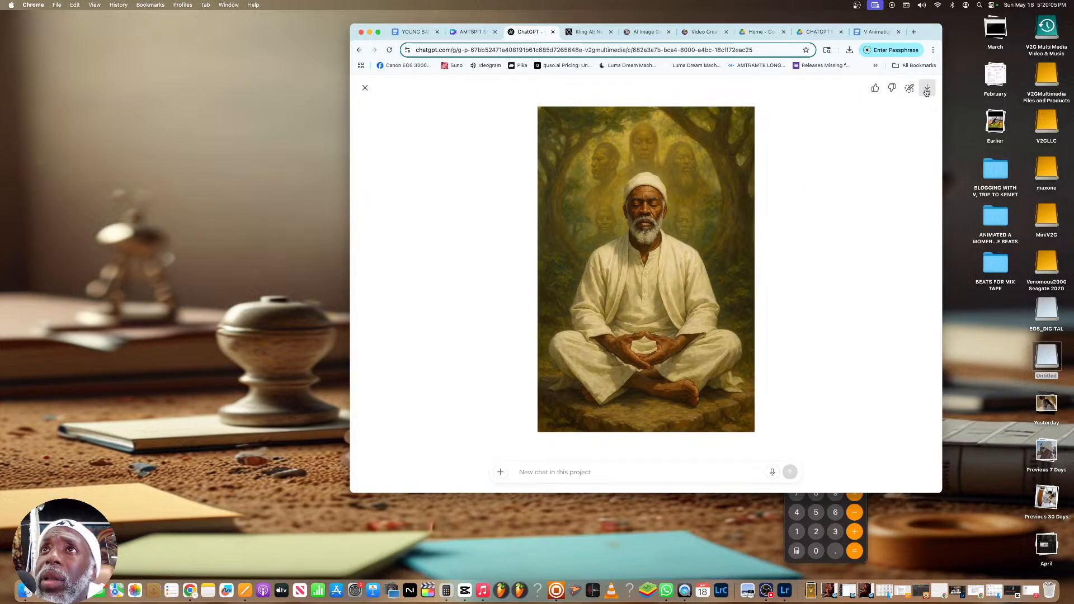
left_click(364, 87)
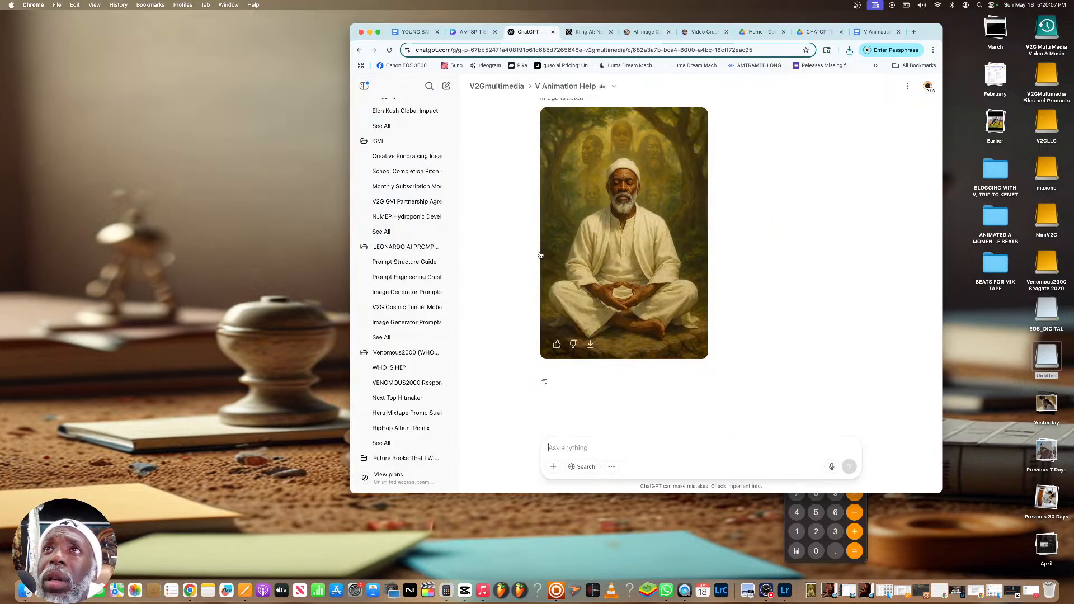
Enlarge the third hook image, with the praying figure under the blue light beam, and download it
scroll(620, 286, "up", 3)
scroll(620, 286, "up", 2)
scroll(619, 287, "down", 5)
left_click(626, 274)
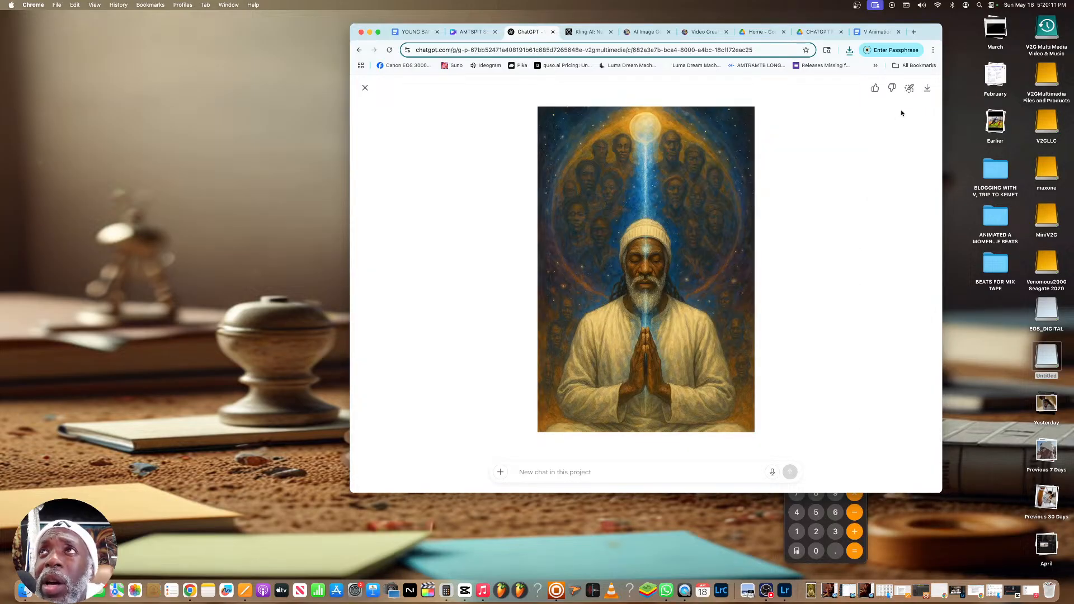
left_click(926, 88)
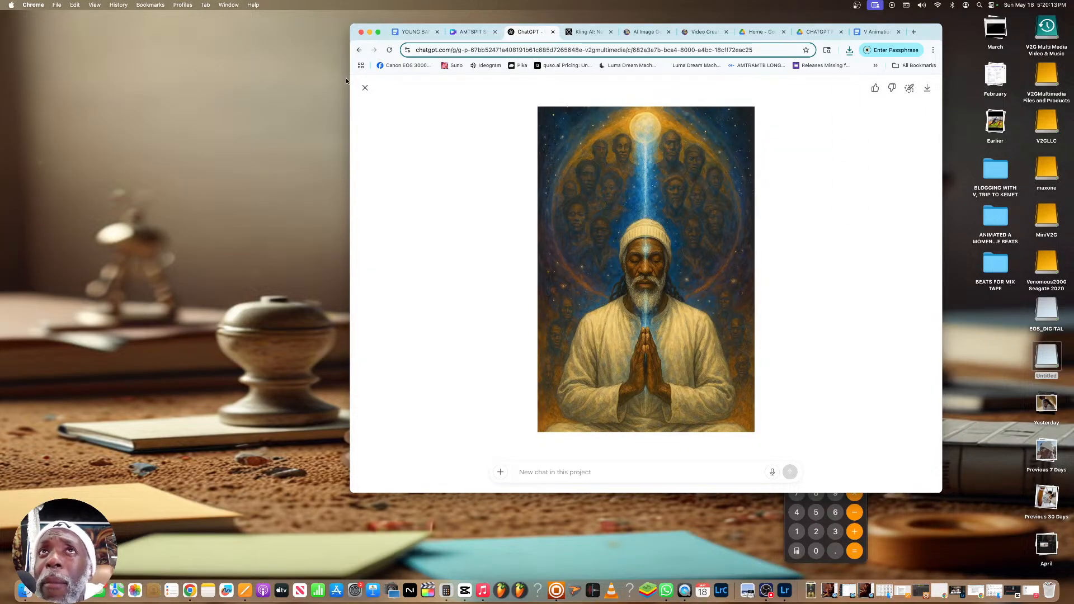
left_click(364, 87)
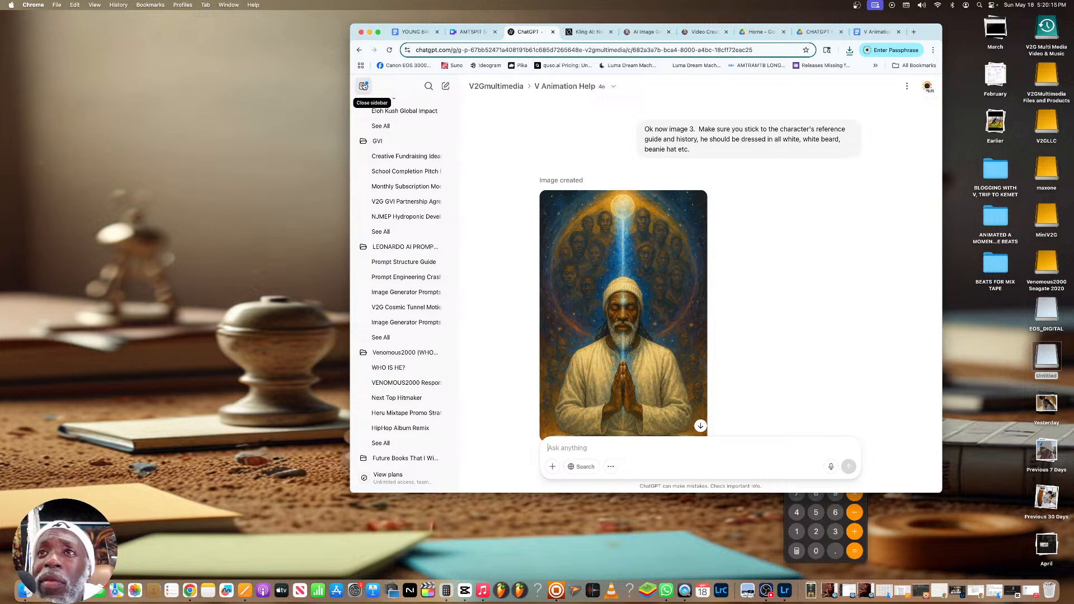
Enlarge the second hook image, where V stands gazing up beneath the ancestral silhouettes, and download it
scroll(600, 235, "down", 2)
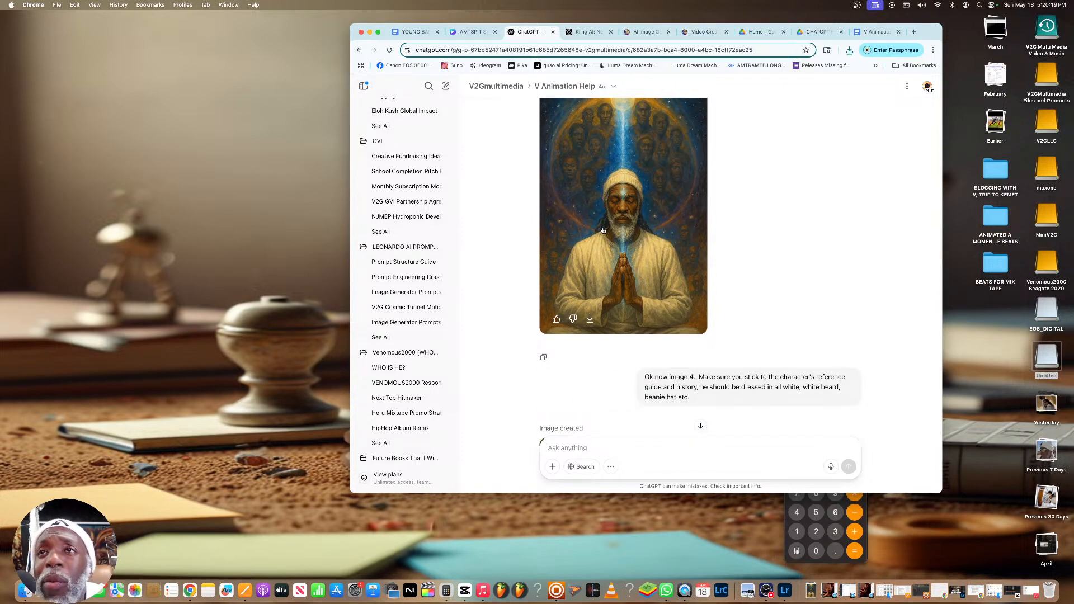
scroll(602, 229, "down", 6)
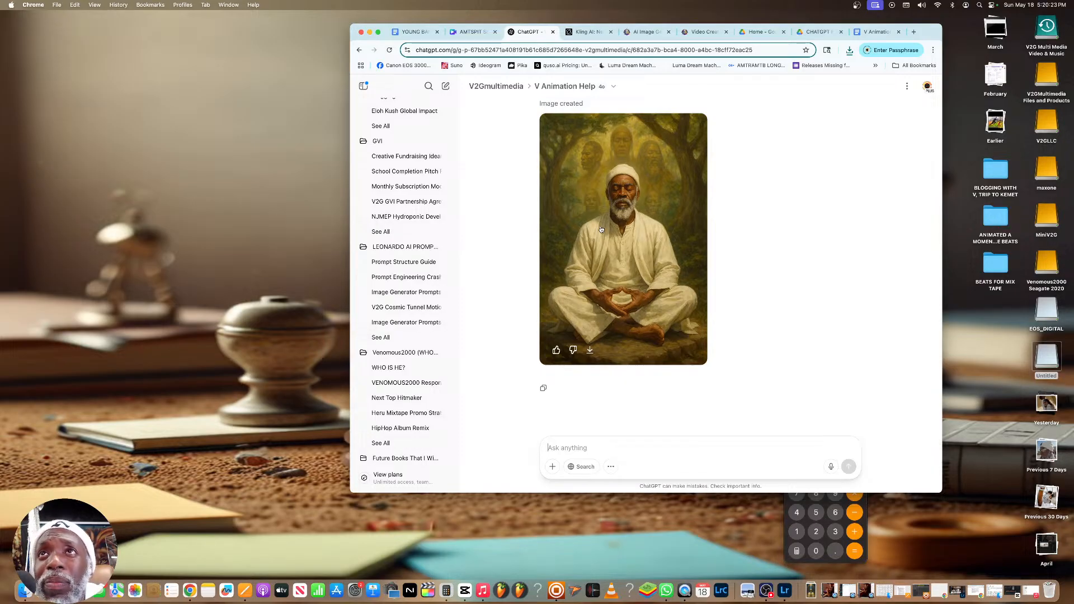
scroll(601, 229, "down", 1)
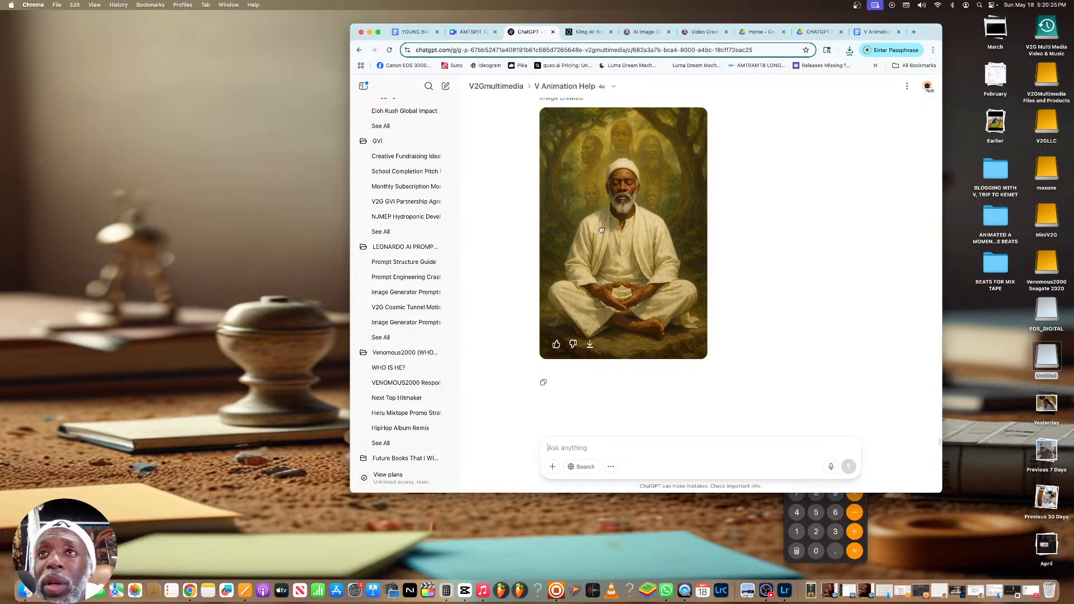
scroll(600, 229, "up", 15)
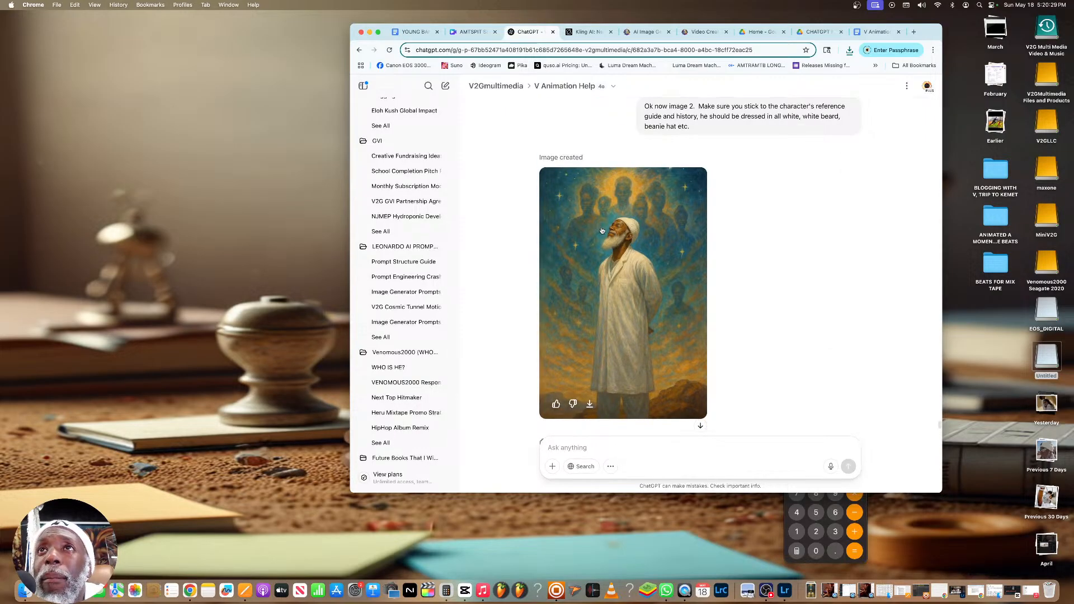
left_click(638, 230)
left_click(927, 88)
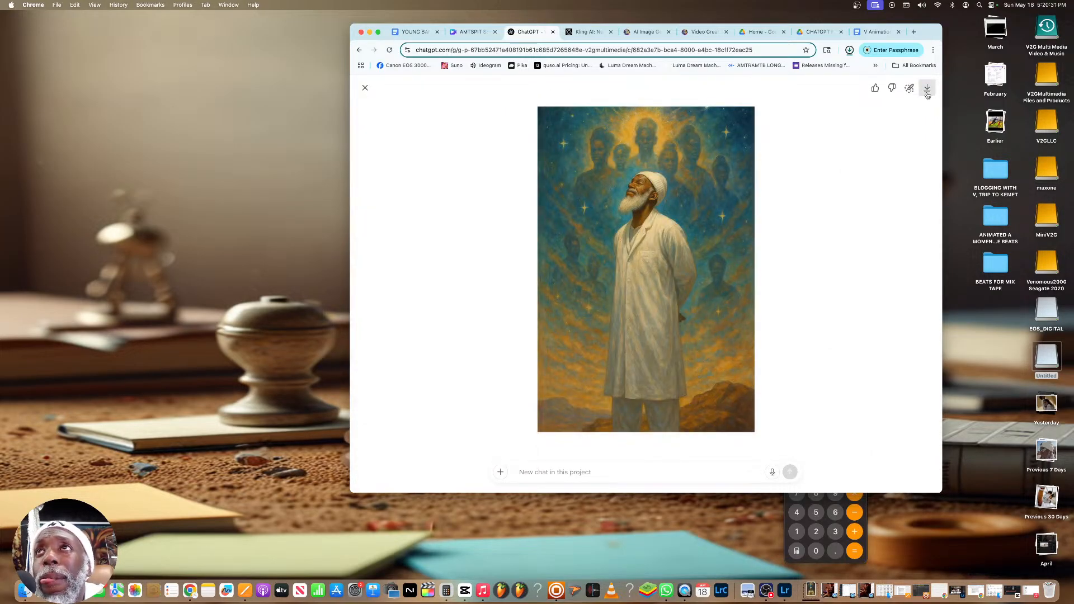
left_click(364, 88)
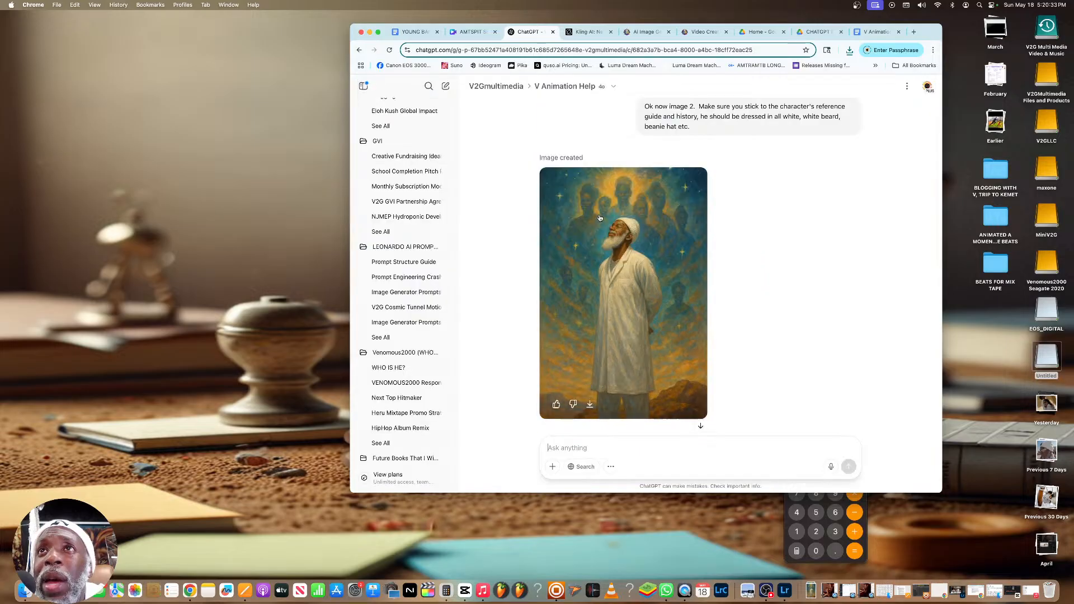
Enlarge the first hook image, with V holding the glowing orb in the chamber, and download it
scroll(600, 217, "up", 5)
left_click(621, 188)
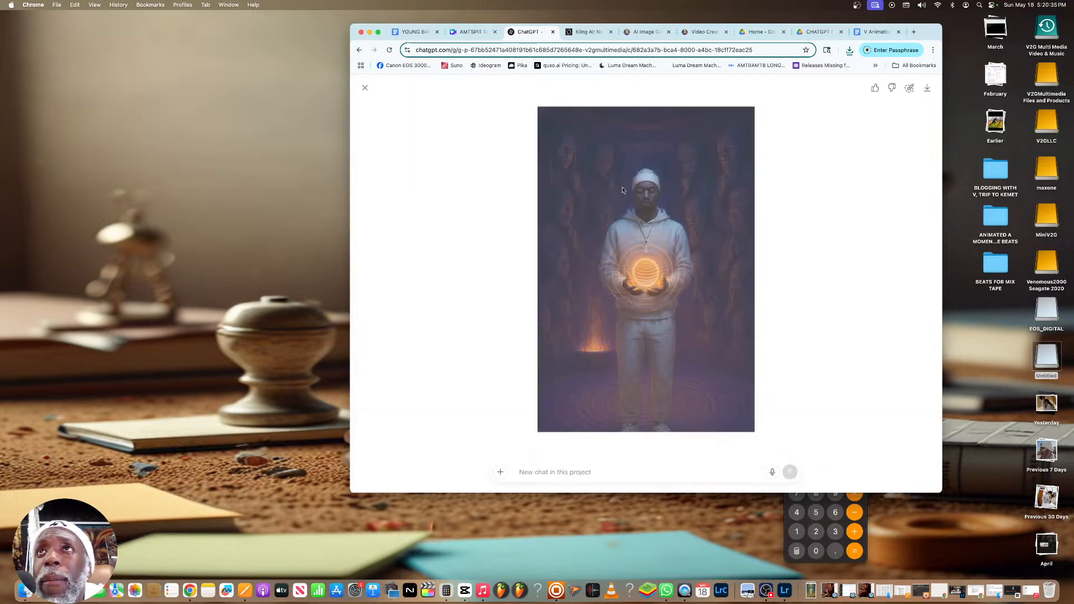
left_click(926, 89)
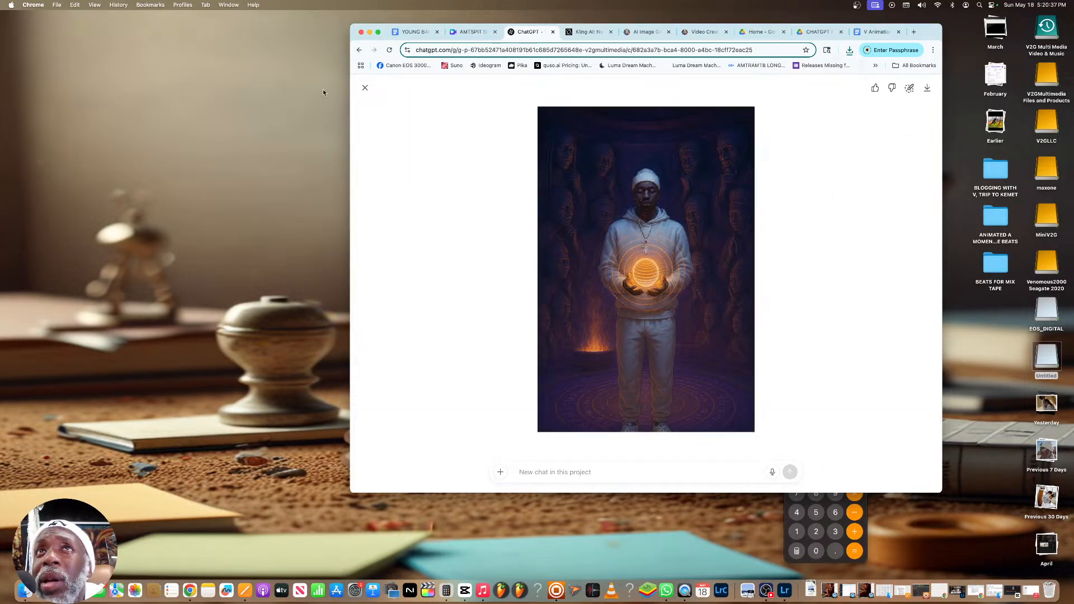
left_click(365, 87)
Review the hook image prompts, the original four-image request and the lyrical analysis of the hook
scroll(530, 183, "down", 10)
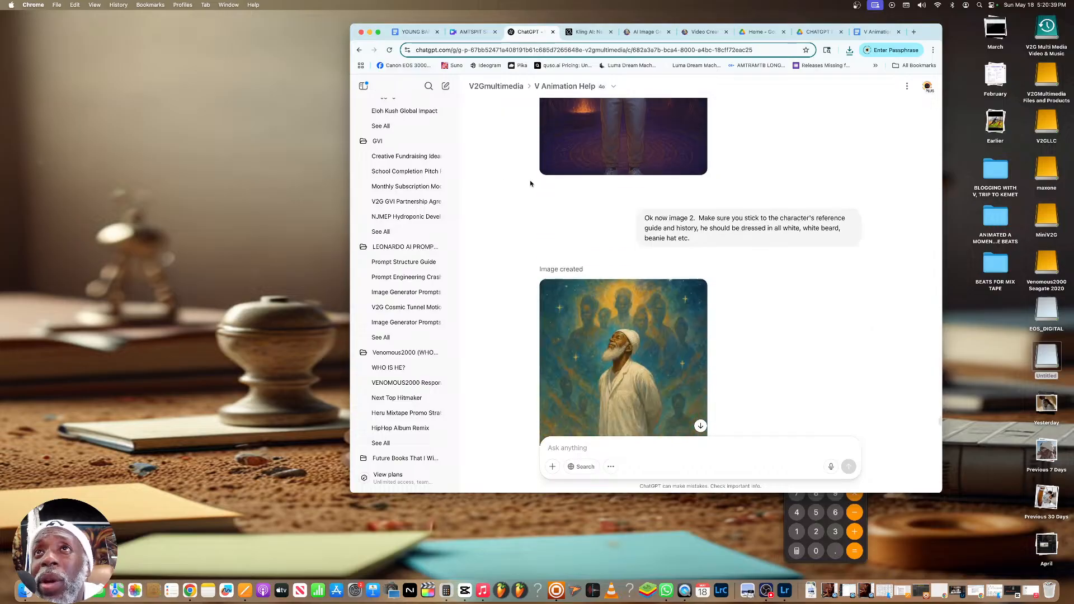
scroll(530, 183, "up", 15)
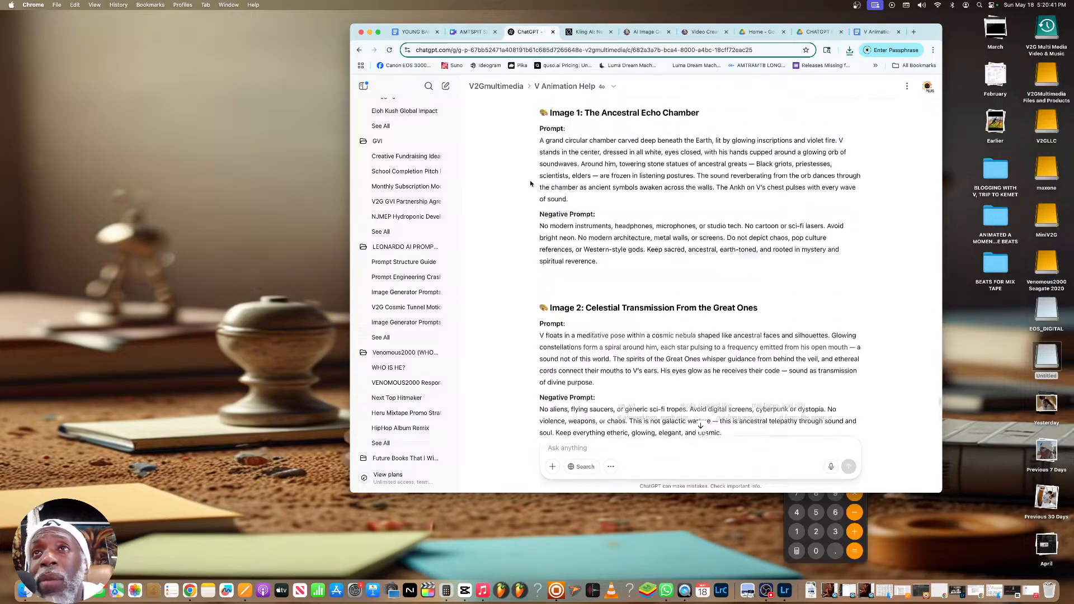
scroll(530, 184, "up", 10)
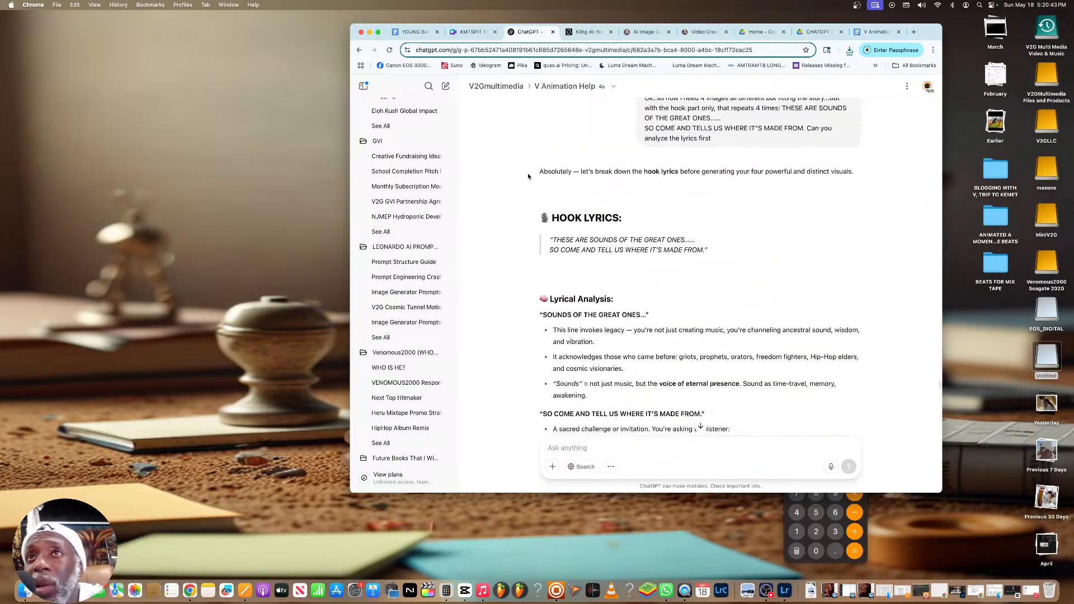
scroll(527, 176, "up", 2)
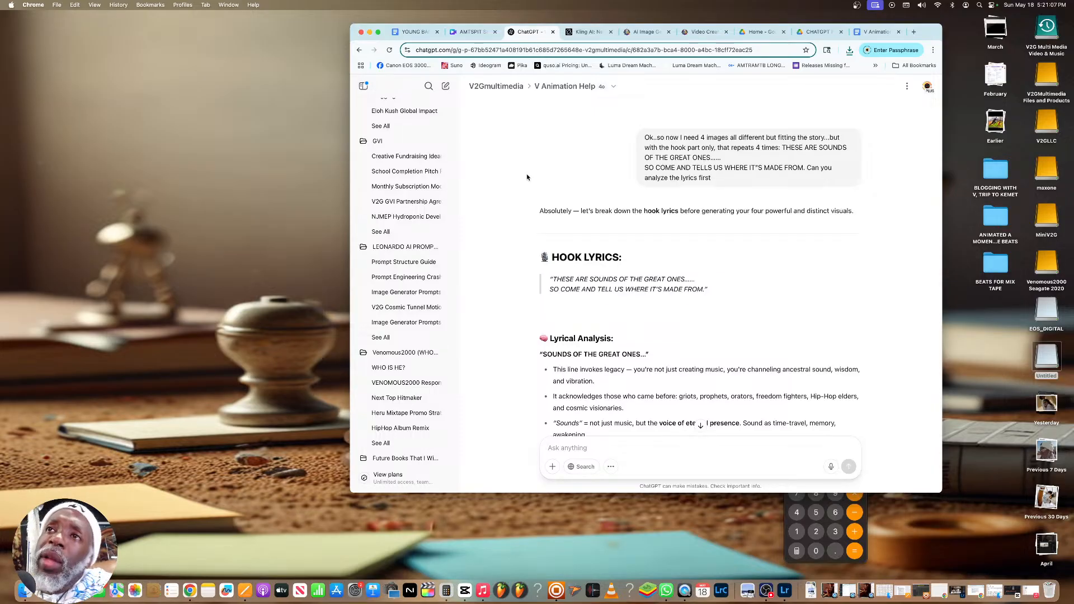
scroll(526, 177, "down", 3)
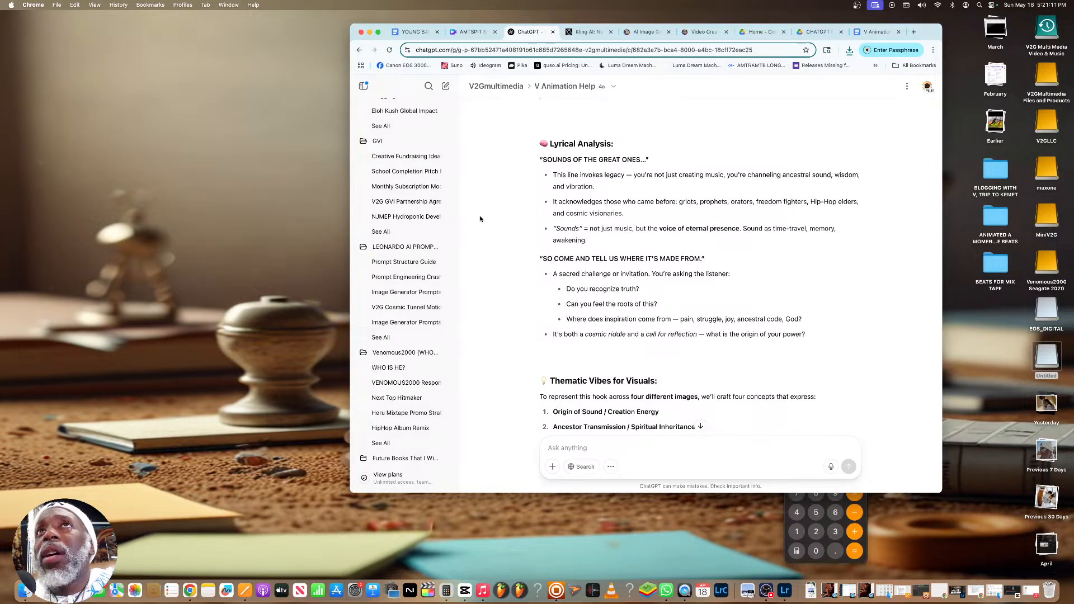
Switch to the CapCut project, return the playhead to the start and play the video full screen
left_click(479, 592)
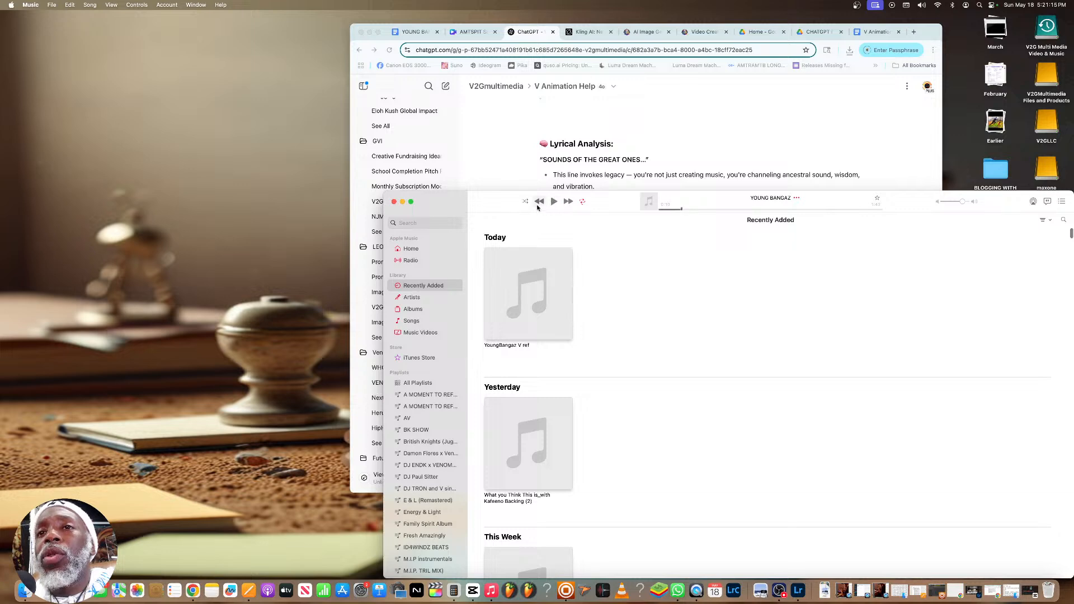
left_click(472, 590)
left_click_drag(250, 387, 185, 384)
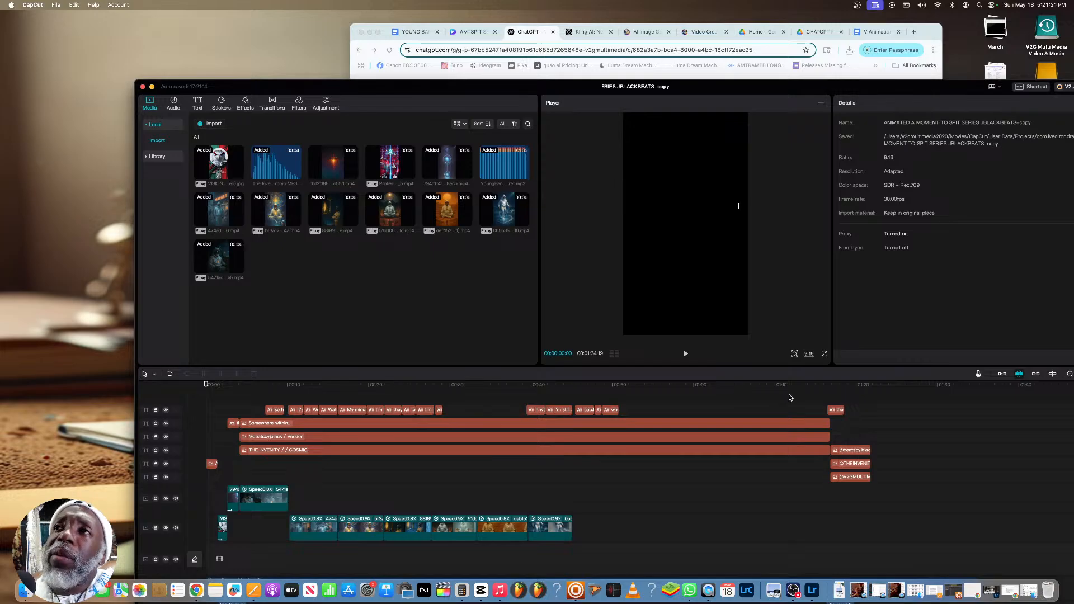
left_click(824, 354)
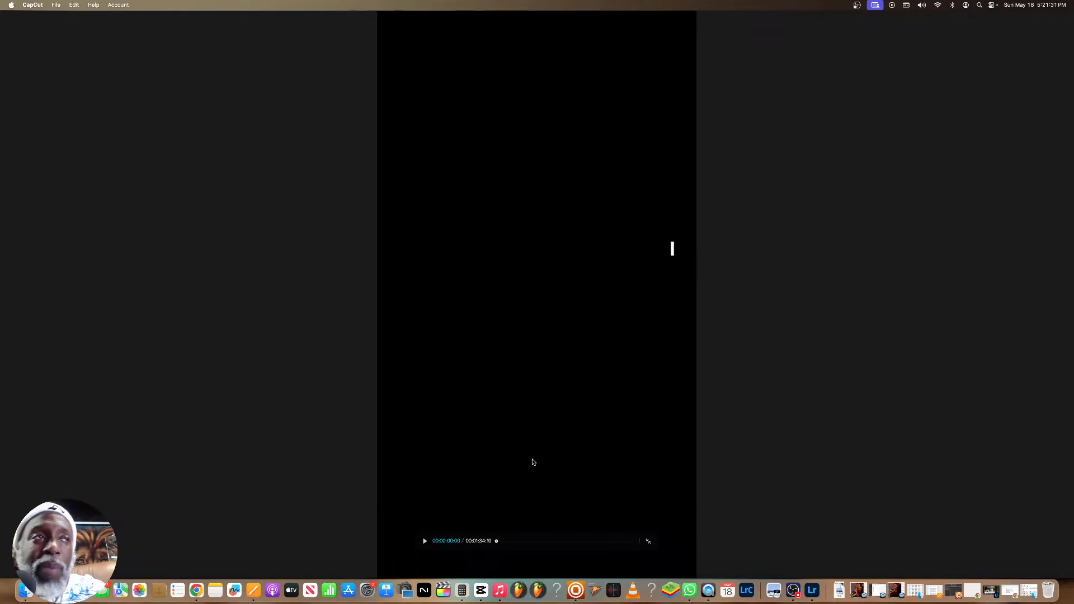
left_click(423, 542)
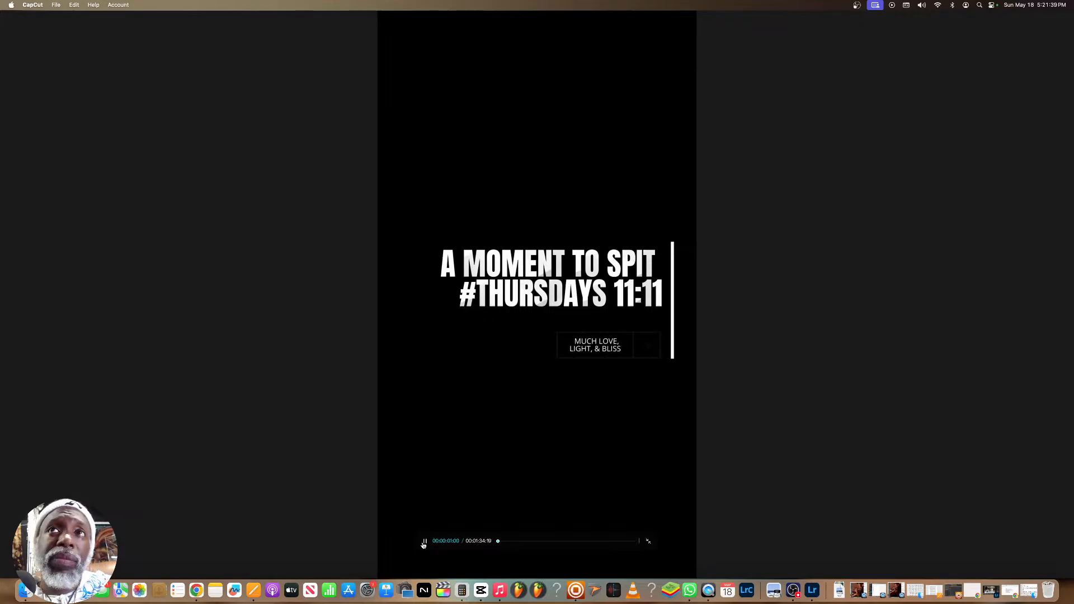
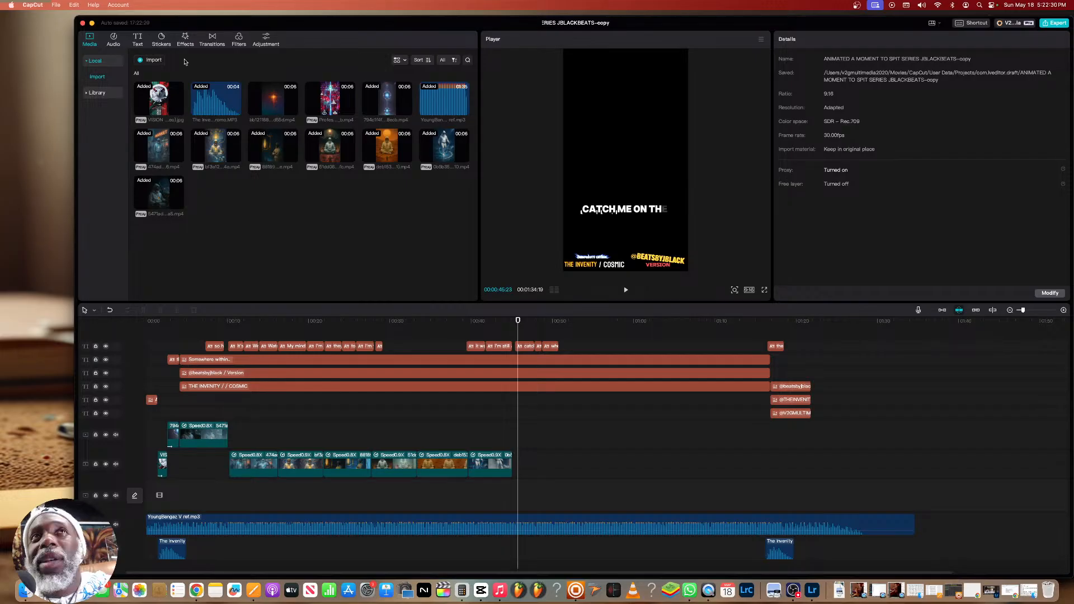
Minimize the CapCut project window and the Music window to uncover the Chrome browser
left_click_drag(243, 22, 347, 59)
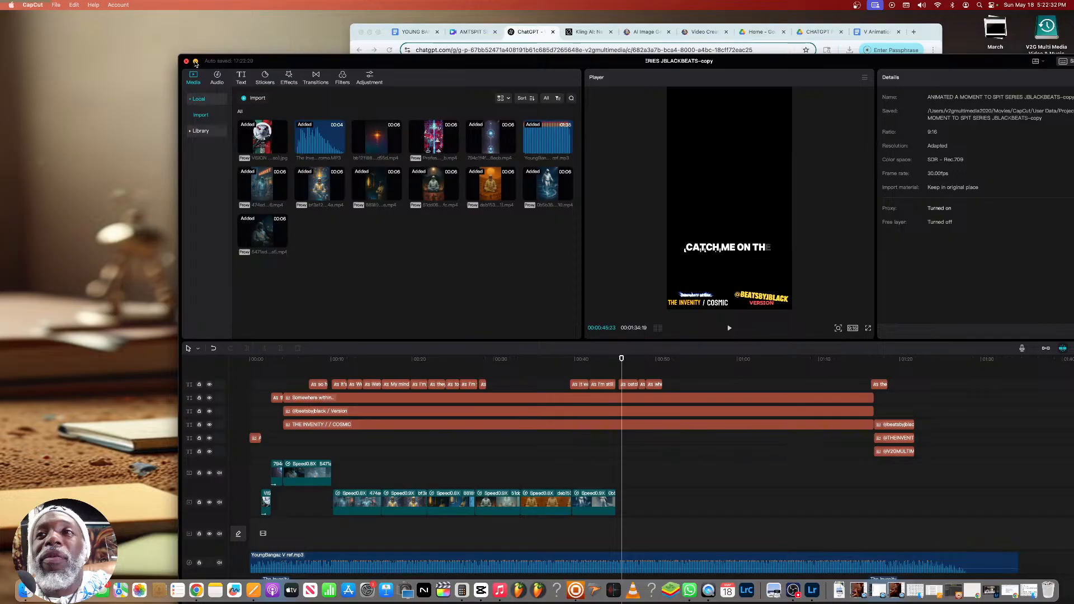
left_click(196, 62)
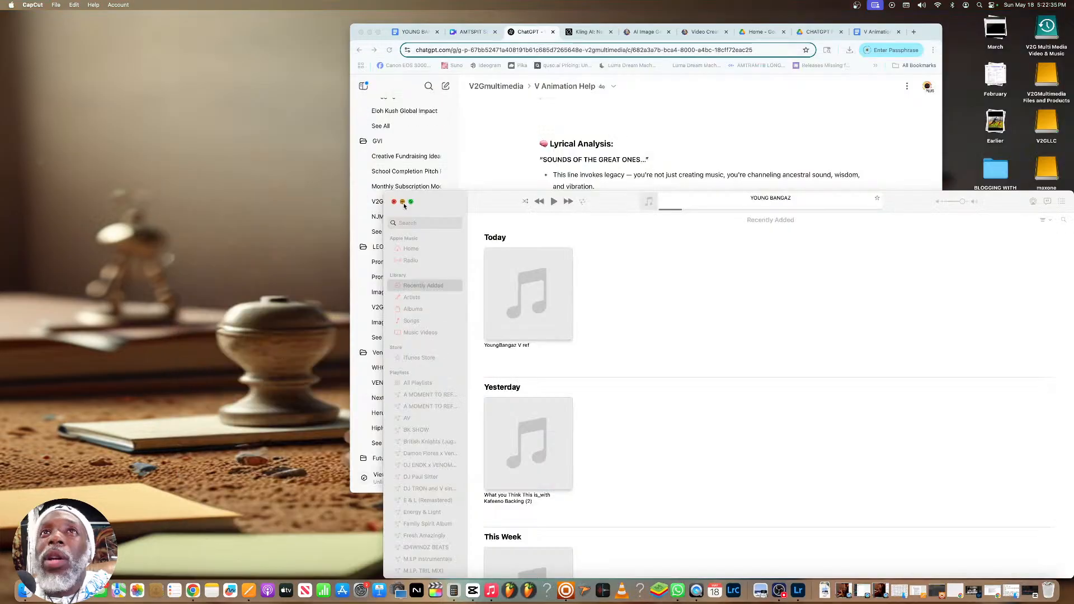
left_click(403, 202)
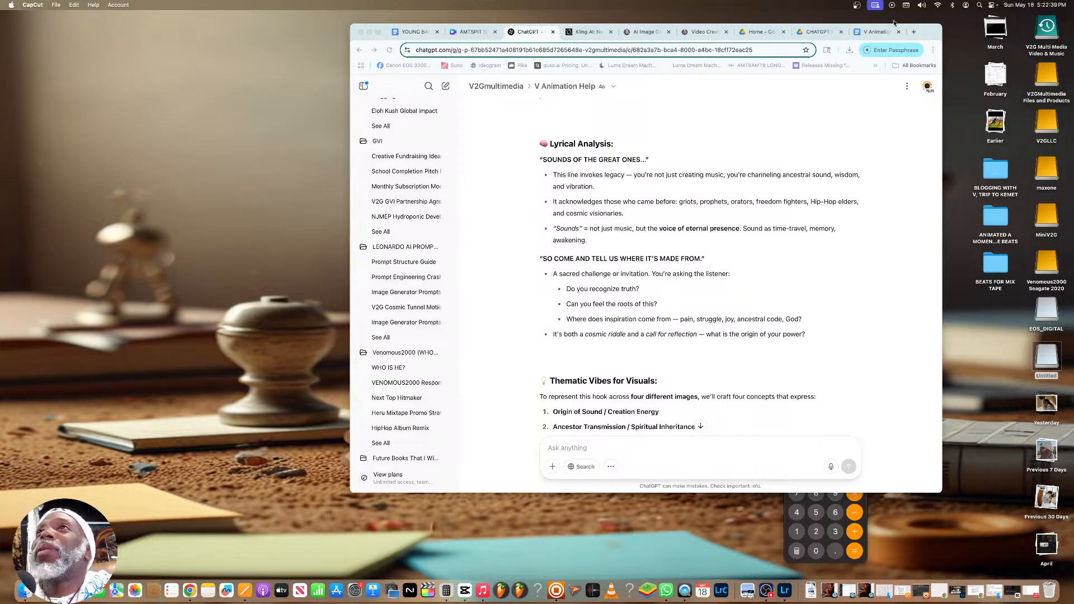
Move the Chrome window to the left part of the desktop and make it narrower
left_click_drag(925, 35, 613, 121)
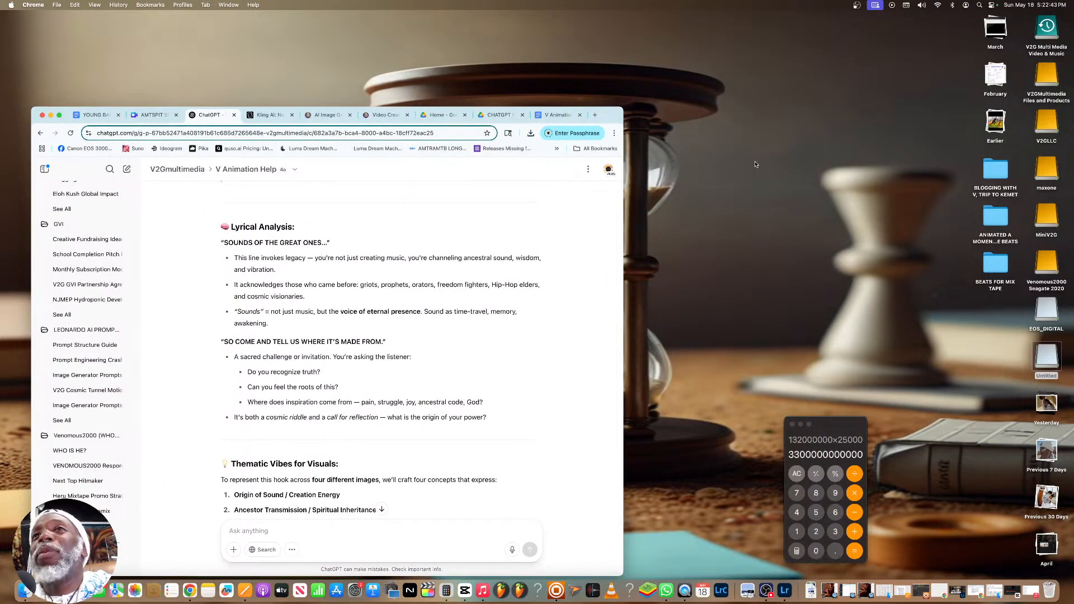
left_click_drag(623, 291, 561, 292)
Examine the generated golden library image and its motion and negative prompts in the V Animation Help chat
scroll(337, 293, "down", 5)
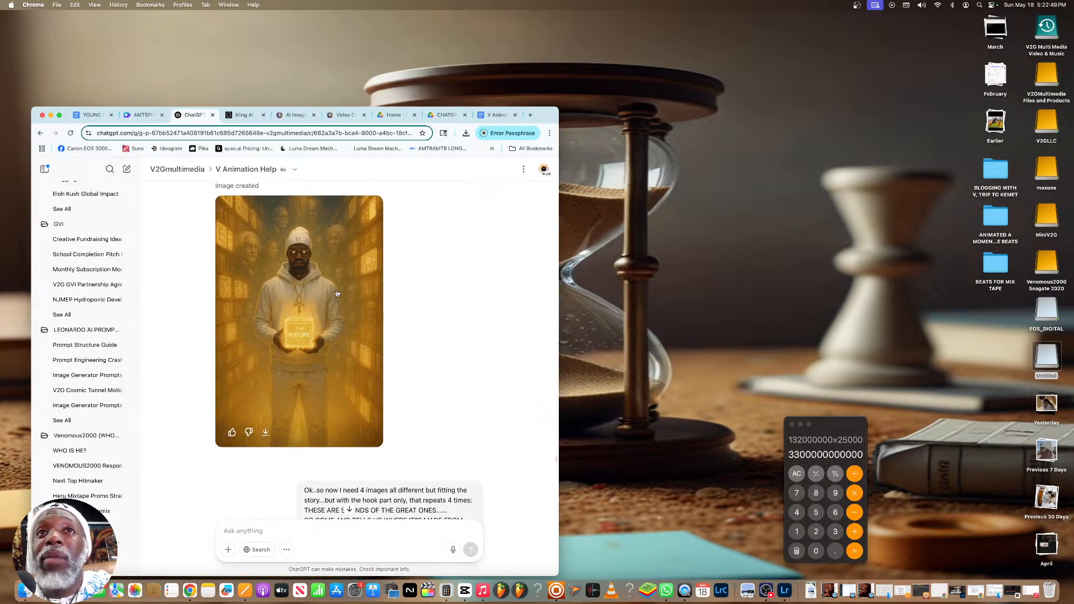
left_click(310, 287)
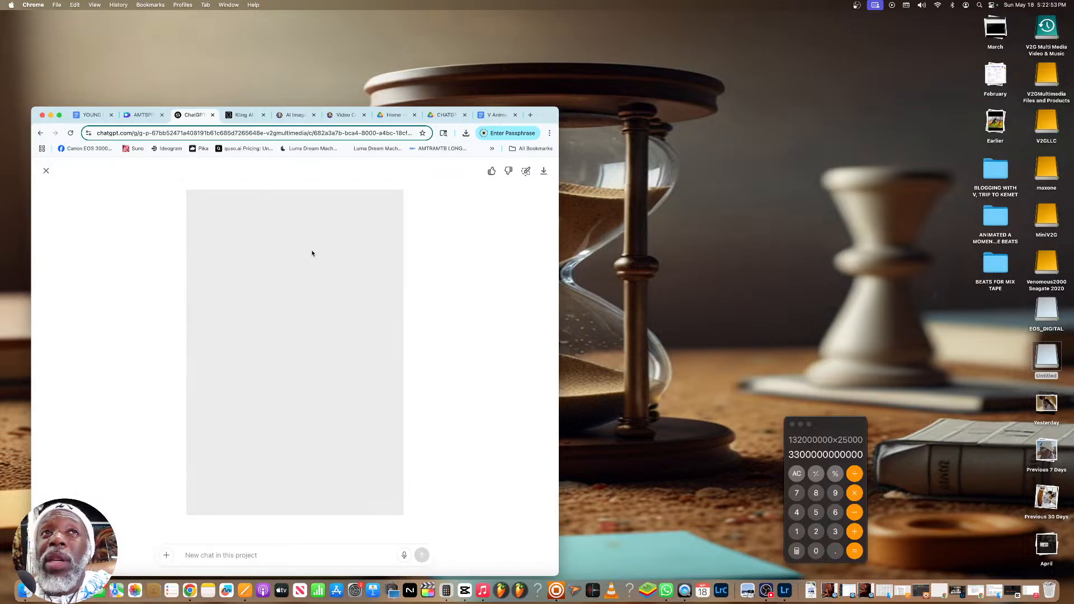
left_click(46, 171)
scroll(298, 293, "down", 10)
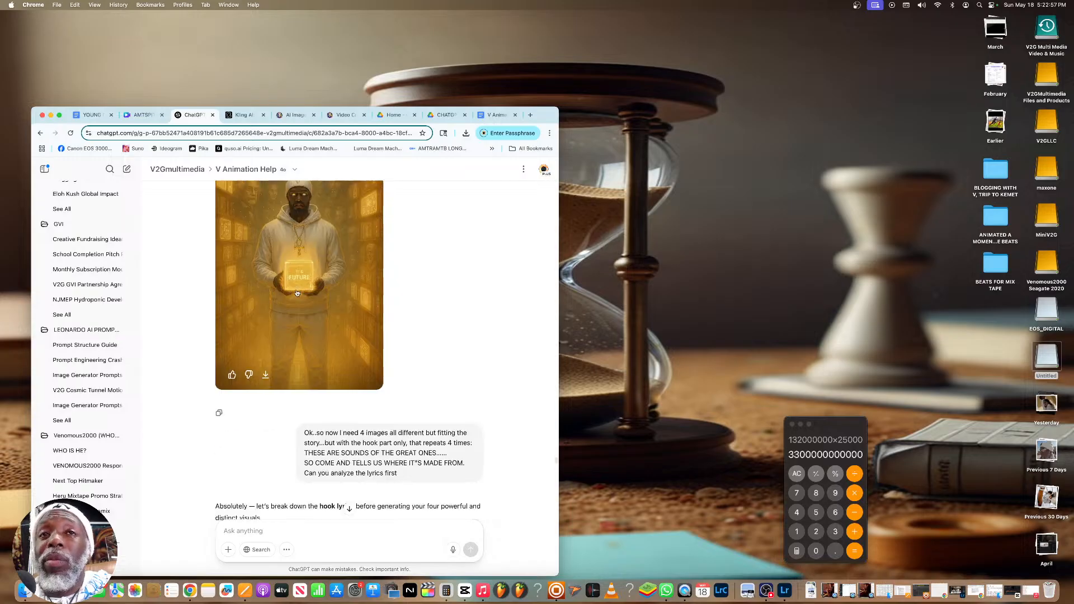
scroll(296, 291, "up", 3)
scroll(297, 291, "down", 15)
scroll(297, 291, "up", 5)
scroll(296, 289, "up", 3)
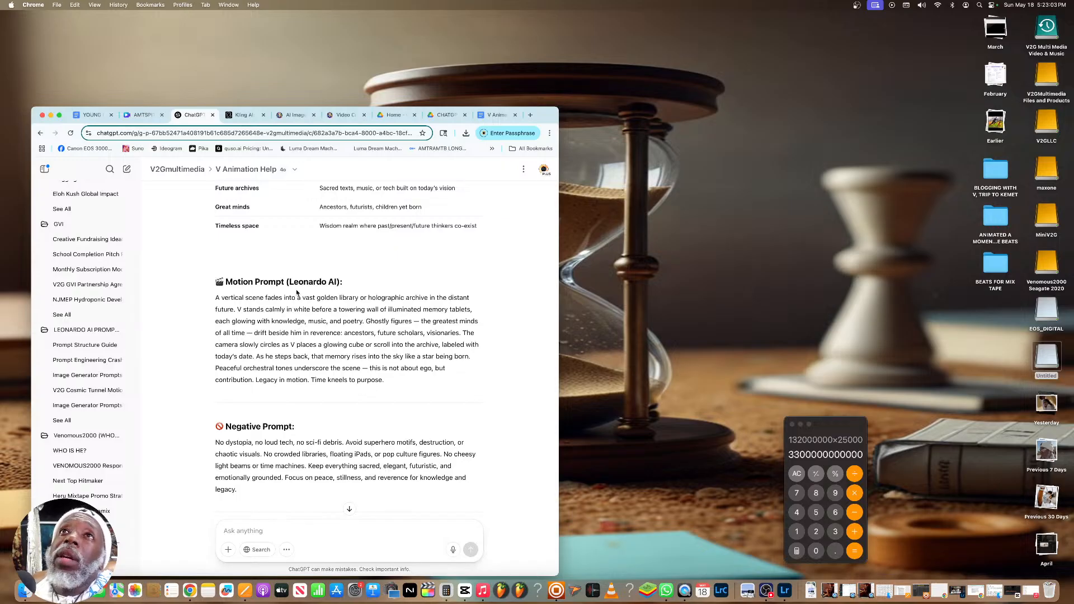
Switch to the YOUNG BANGAZ lyrics document in Google Docs
left_click(120, 115)
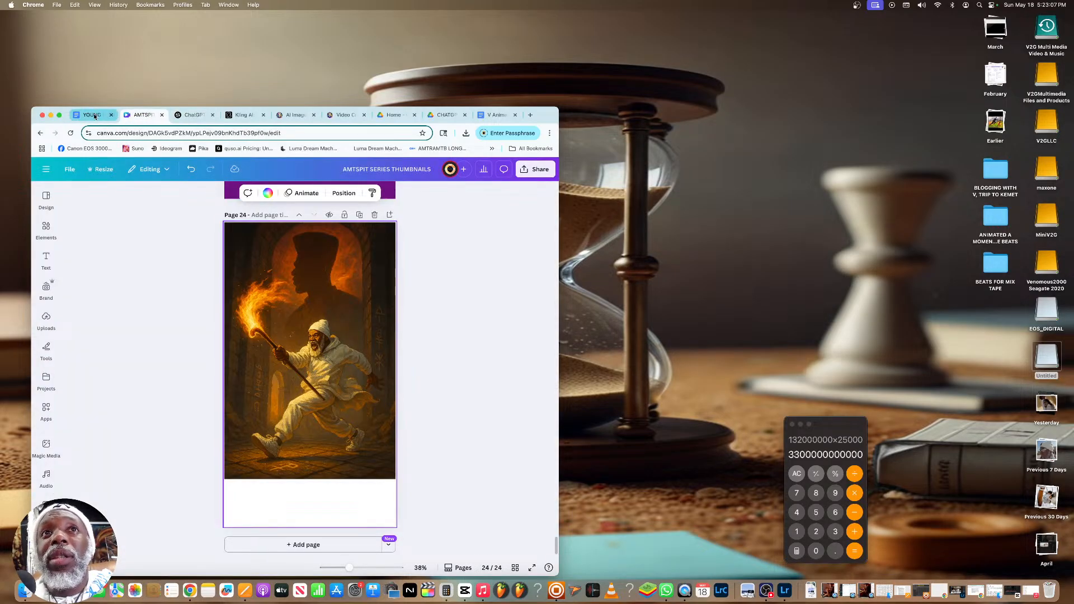
left_click(92, 116)
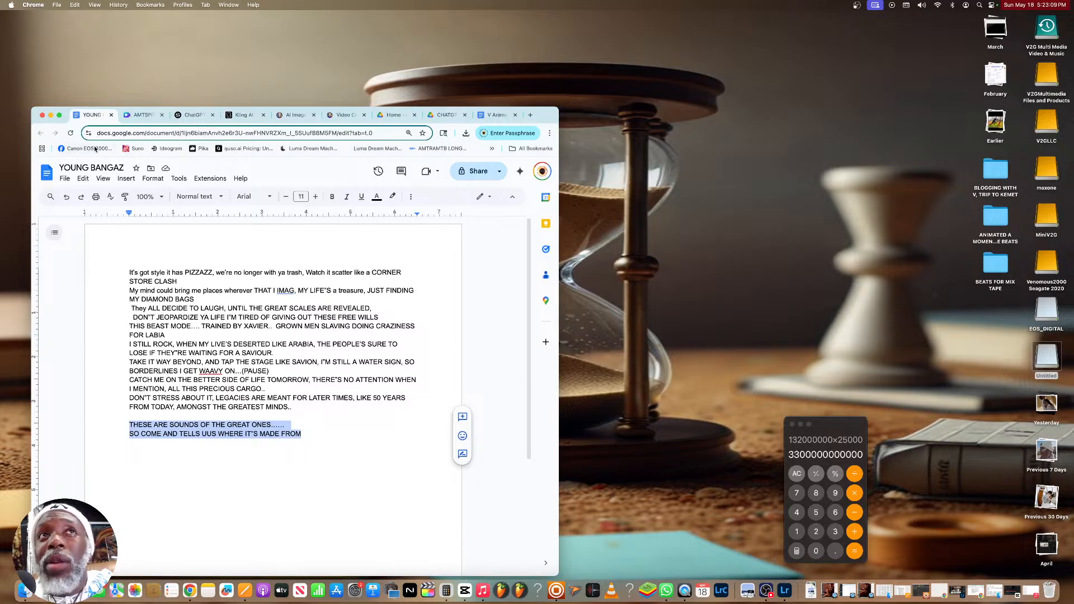